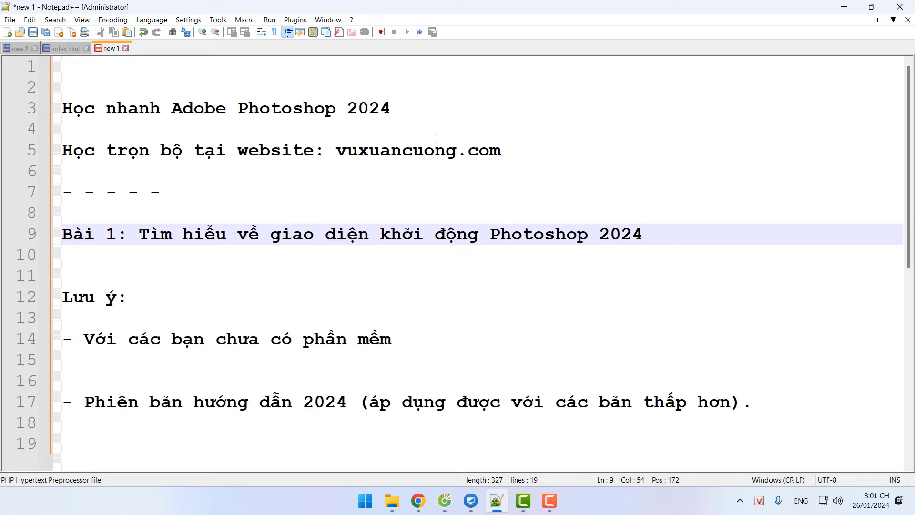
# Highlight '2024' in the title line and 'khởi động' on line 9 of the lesson notes.
pyautogui.moveTo(392, 108); pyautogui.dragTo(348, 109)
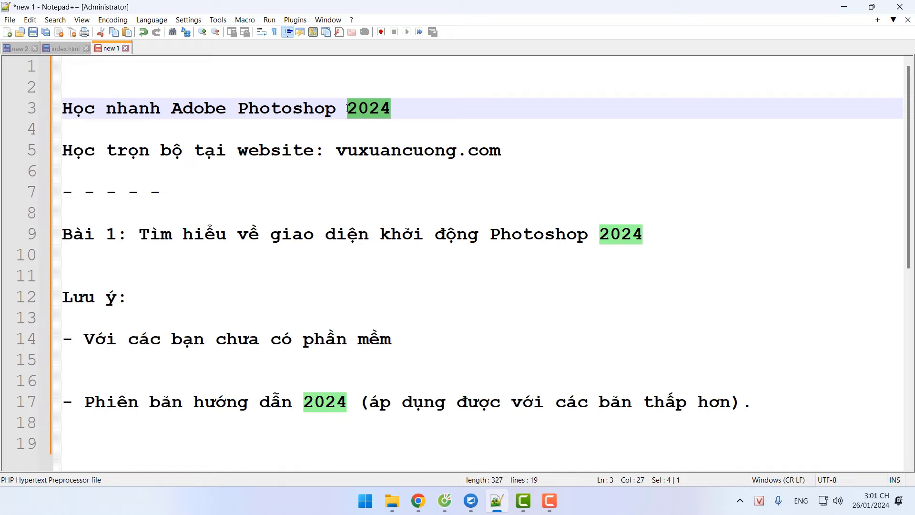
pyautogui.click(270, 234)
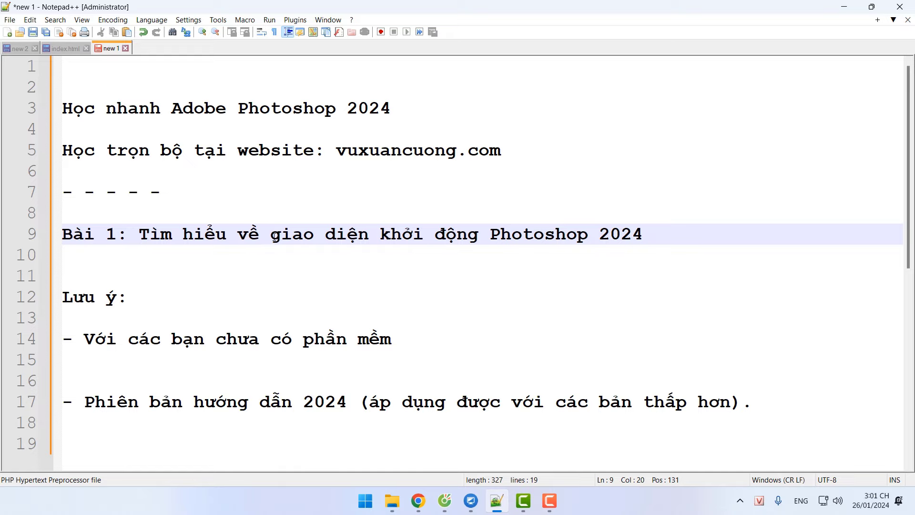
pyautogui.moveTo(478, 234); pyautogui.dragTo(387, 236)
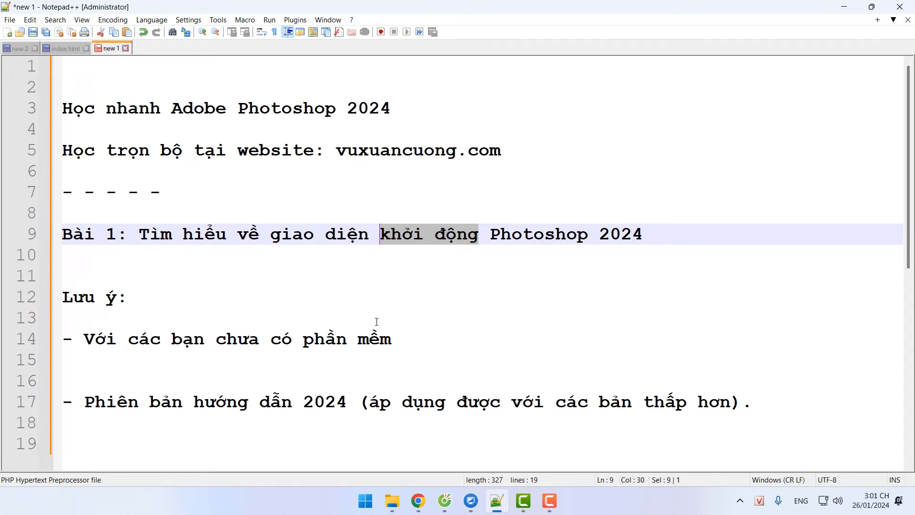
# Switch to the Google window in Chrome and load vuxuancuong.com from the address bar.
pyautogui.moveTo(417, 497)
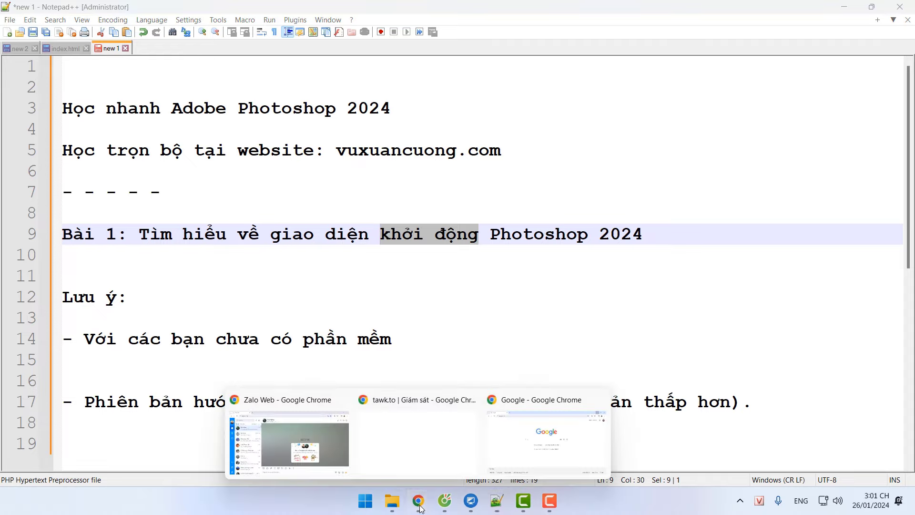
pyautogui.click(543, 450)
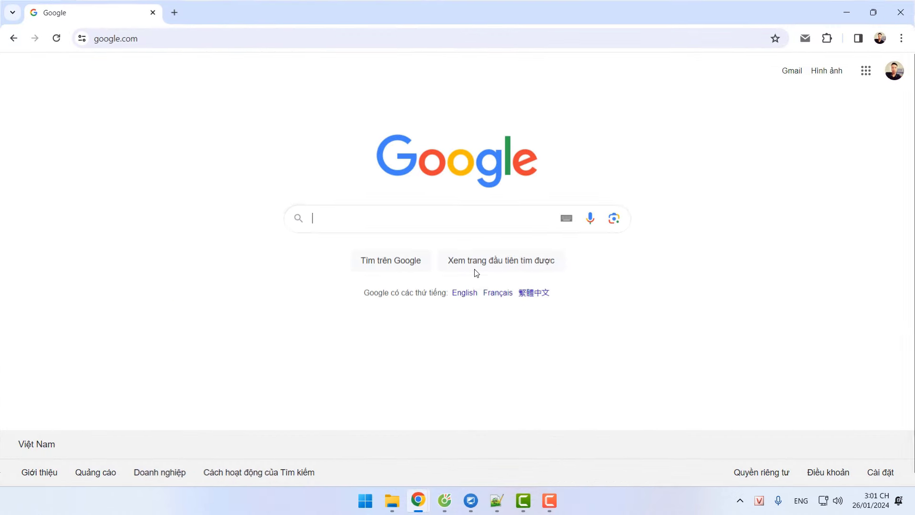
pyautogui.click(440, 36)
pyautogui.write('vuxuancuon')
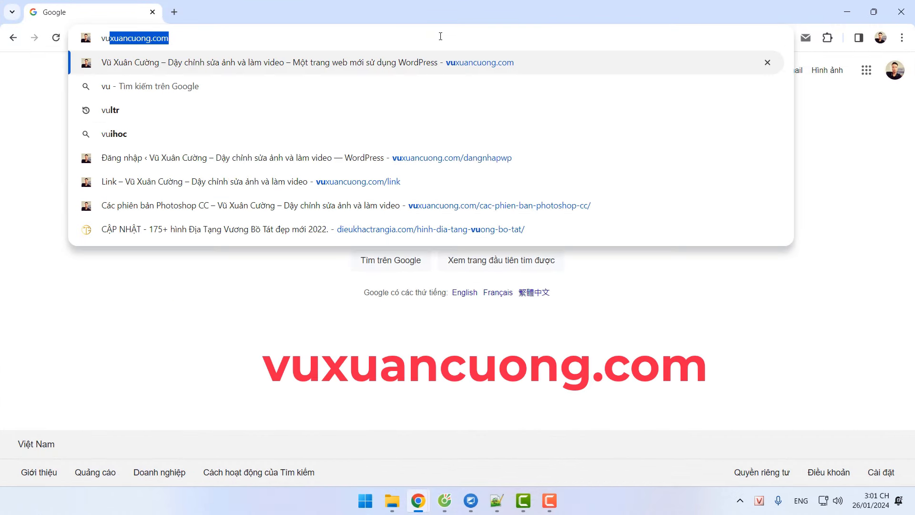
pyautogui.press('Return')
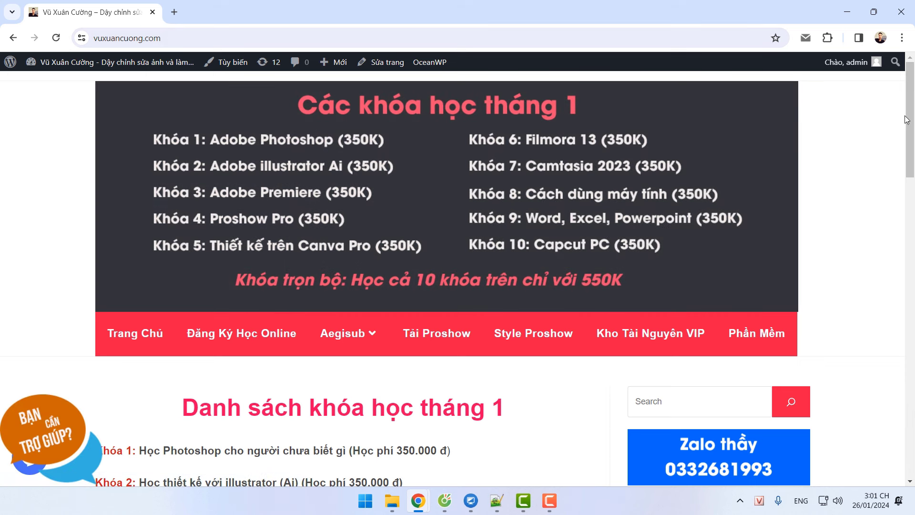
# Open the site's Facebook group in a new tab, browse its feed, then minimize Chrome.
pyautogui.moveTo(910, 122); pyautogui.dragTo(910, 217)
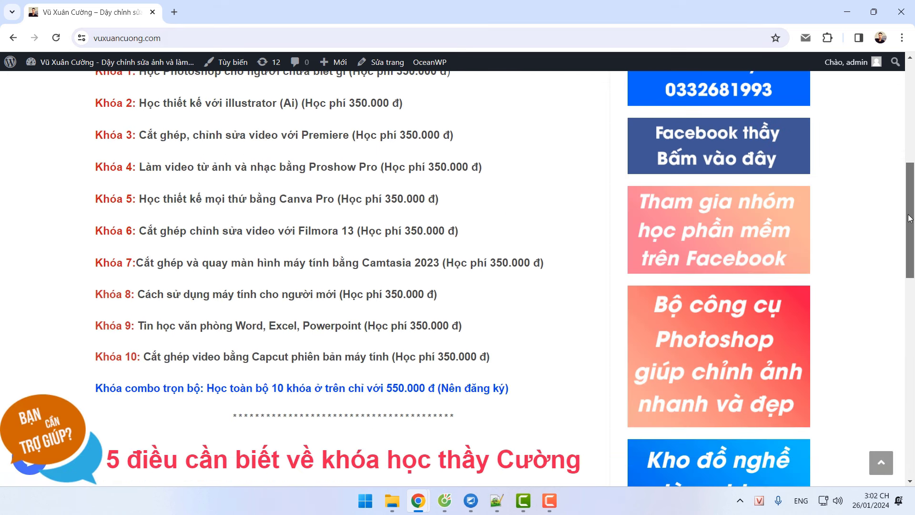
pyautogui.click(728, 235)
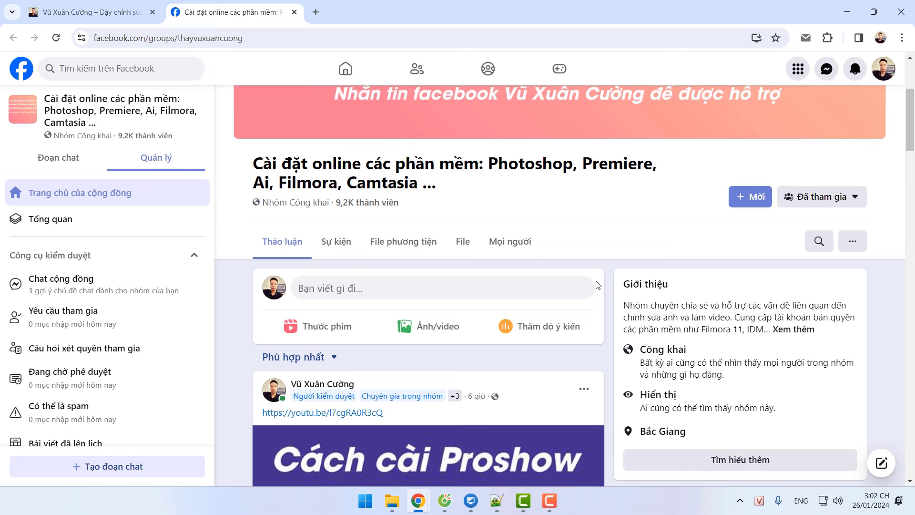
pyautogui.scroll(-15, 597, 285)
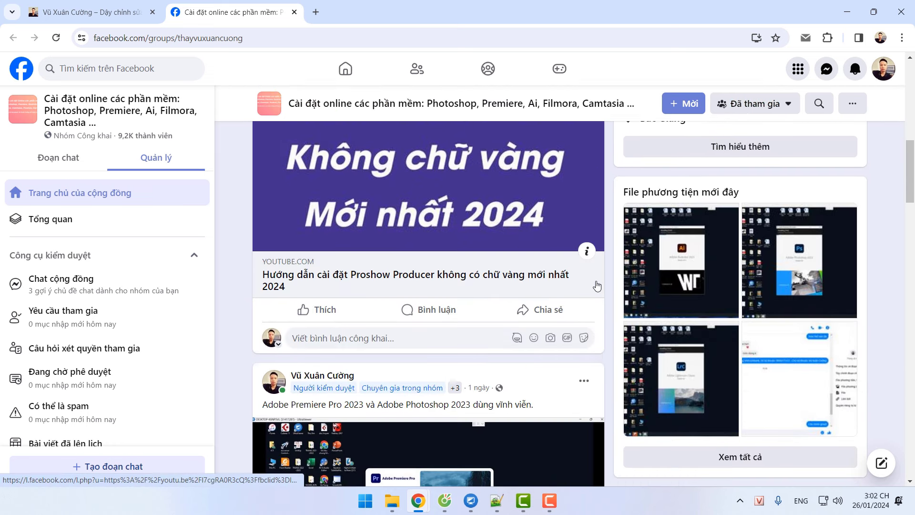
pyautogui.scroll(-5, 598, 285)
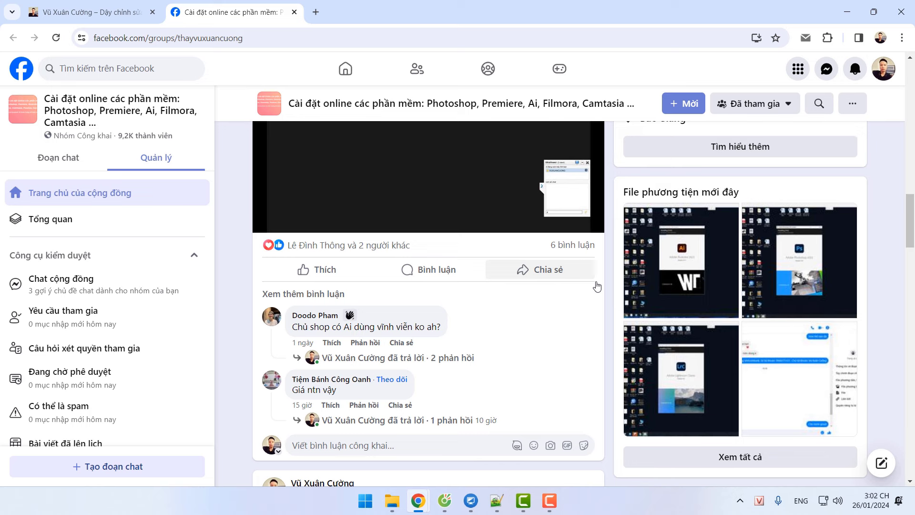
pyautogui.scroll(5, 597, 285)
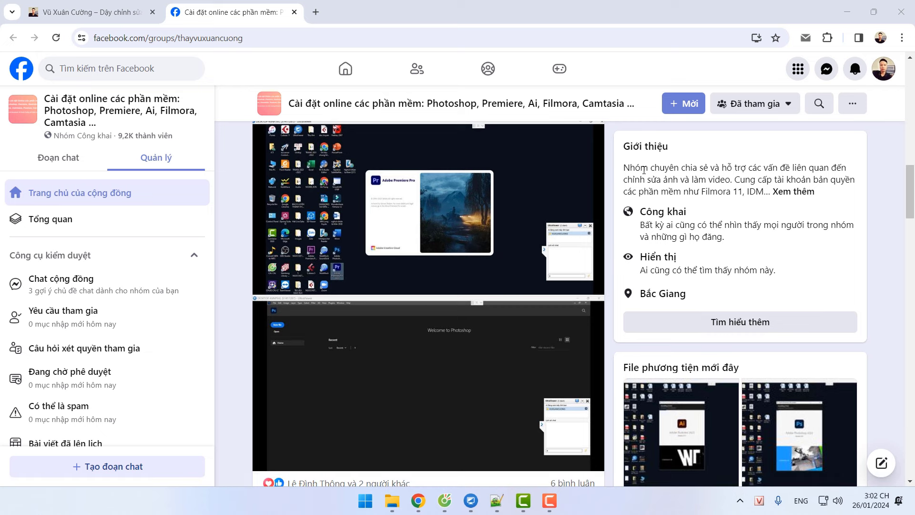
pyautogui.click(849, 19)
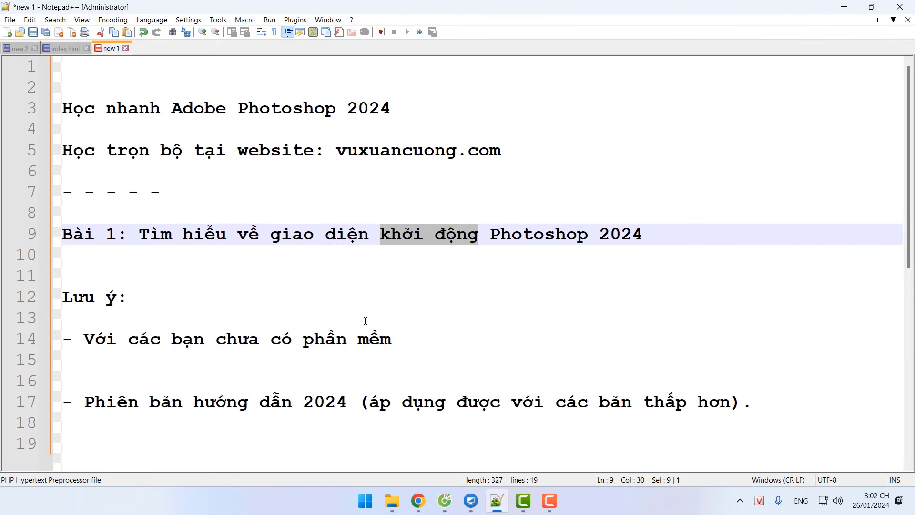
# Scroll through the lesson notes from line 14, then minimize Notepad++ to reveal the desktop.
pyautogui.click(408, 337)
pyautogui.scroll(-2, 410, 336)
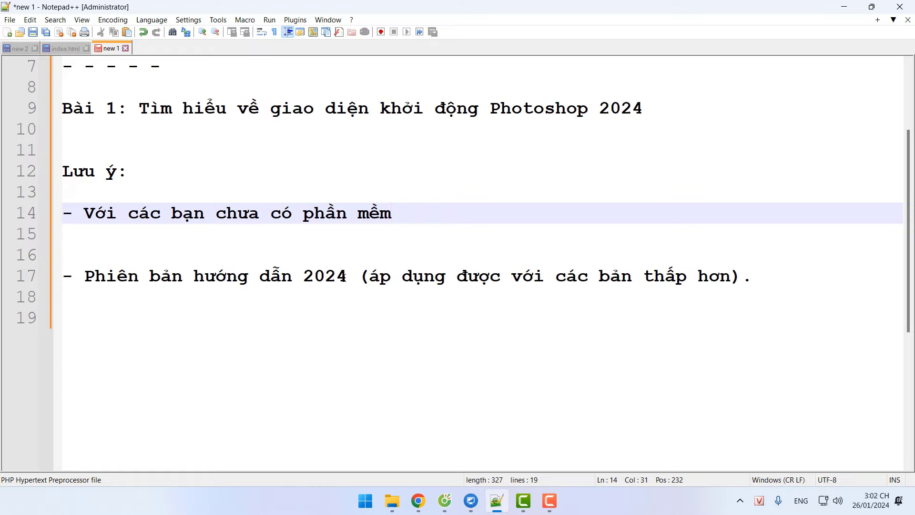
pyautogui.scroll(2, 347, 276)
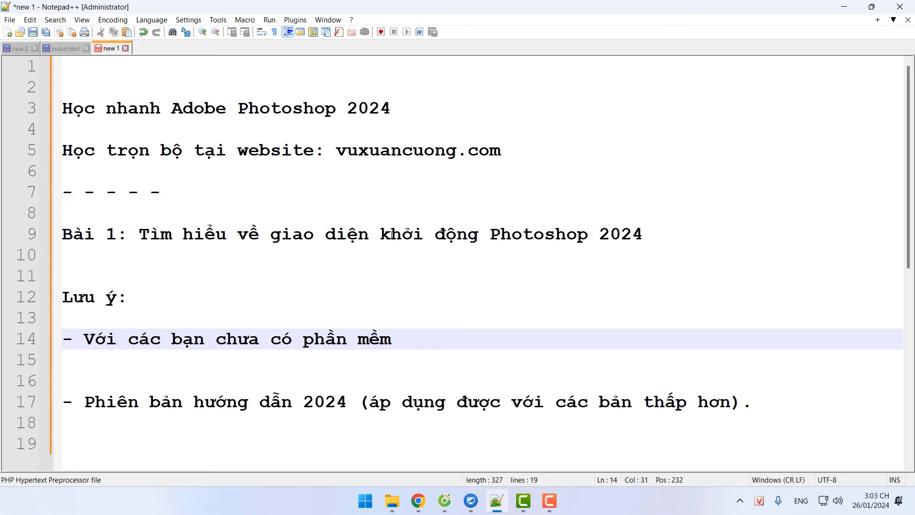
pyautogui.click(842, 9)
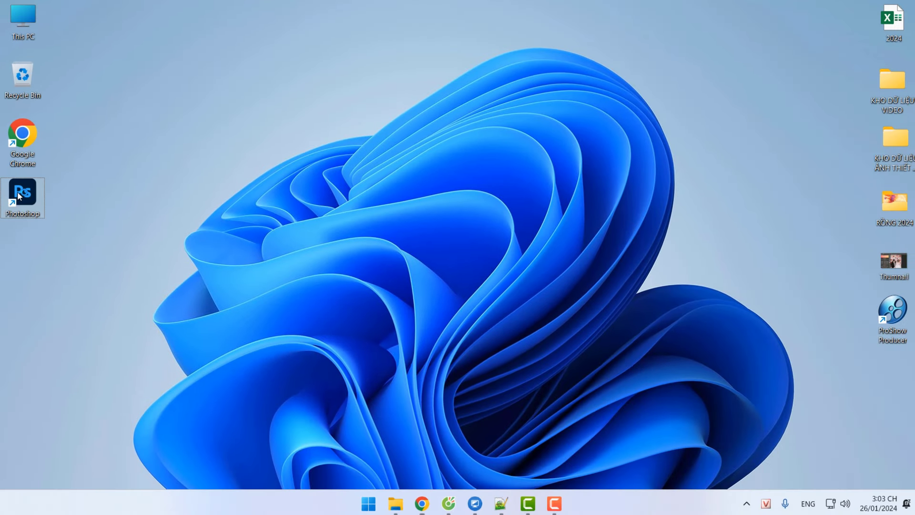
# Launch Photoshop 2024 from its desktop shortcut, then bring the Notepad++ notes back up.
pyautogui.doubleClick(36, 223)
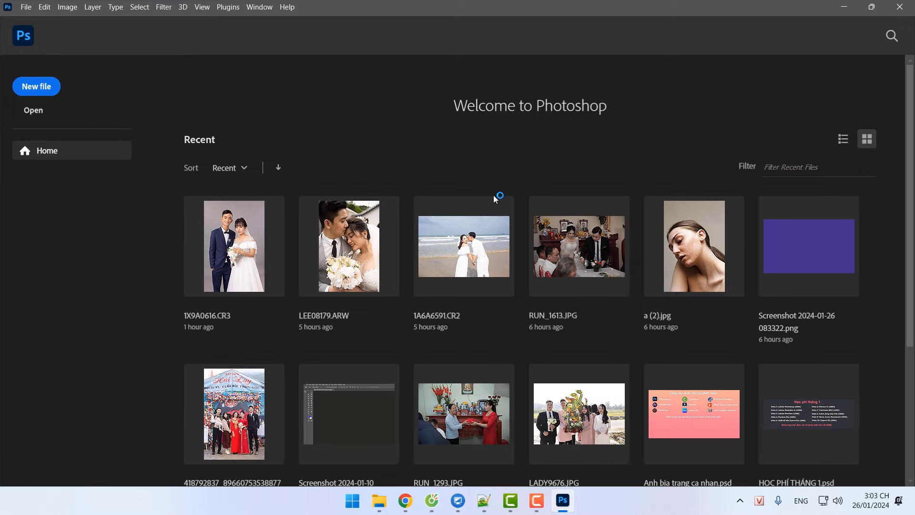
pyautogui.click(484, 500)
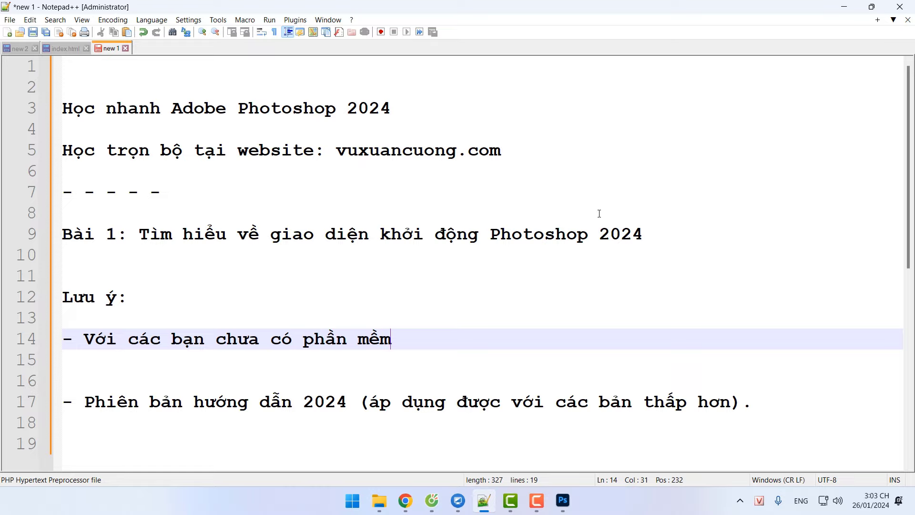
# Add 'New File:', 'Open:' and 'Recent:' lines at the end of the notes, then return to Photoshop.
pyautogui.click(843, 6)
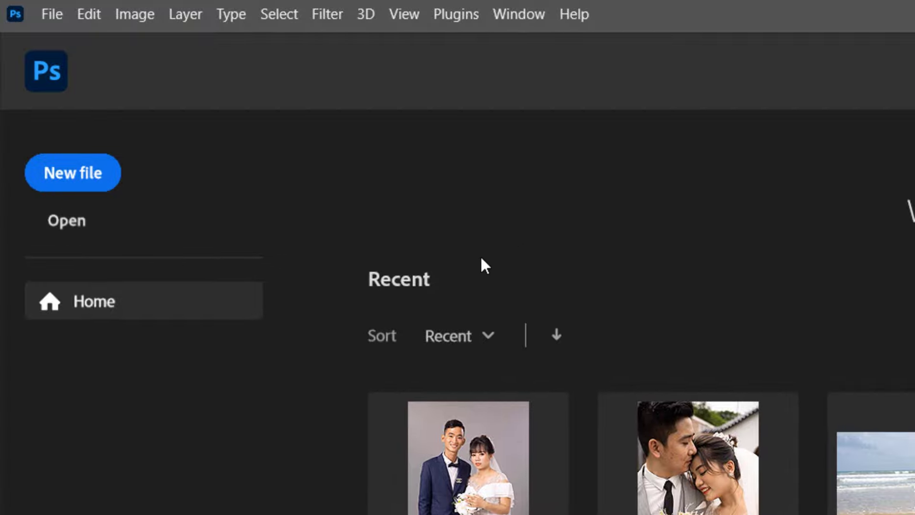
pyautogui.hotkey('alt', 'Tab')
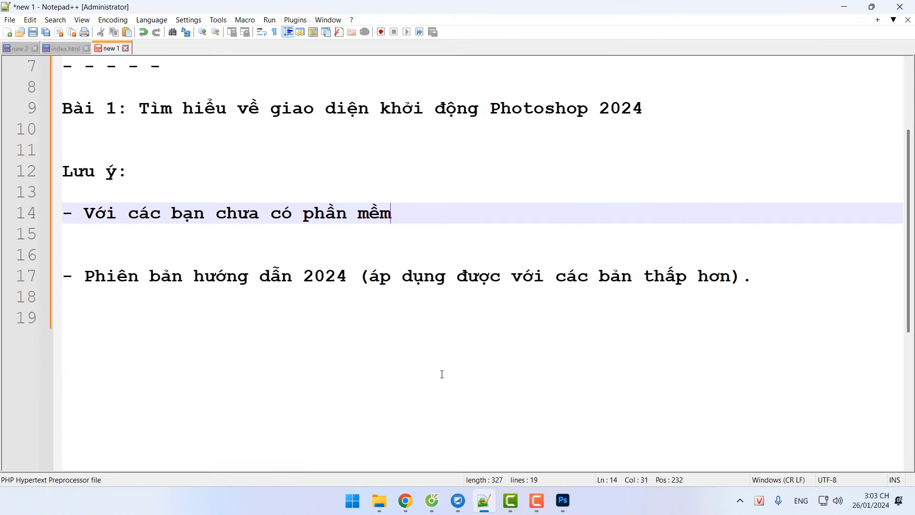
pyautogui.click(432, 367)
pyautogui.press('Return')
pyautogui.press('Return')
pyautogui.write('New')
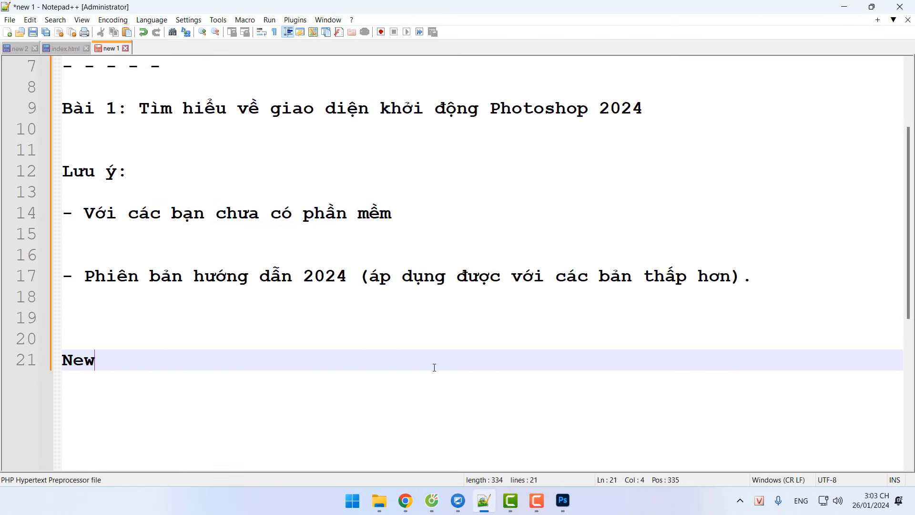
pyautogui.write(' File:')
pyautogui.press('Return')
pyautogui.press('Return')
pyautogui.write('o')
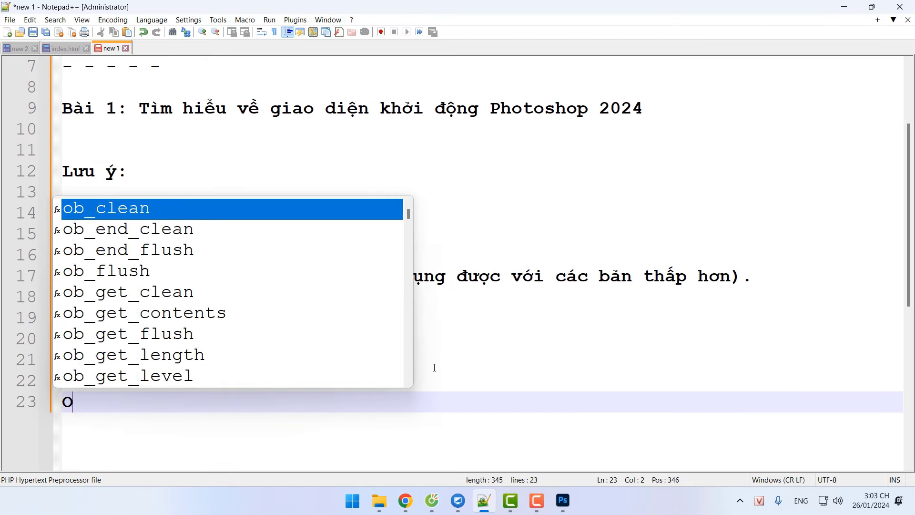
pyautogui.write('pen:')
pyautogui.press('Return')
pyautogui.press('Return')
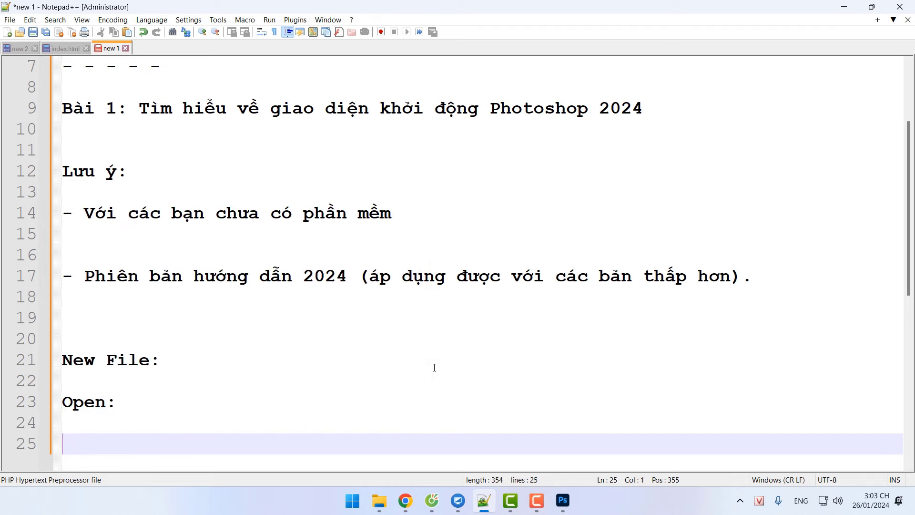
pyautogui.write('Recent')
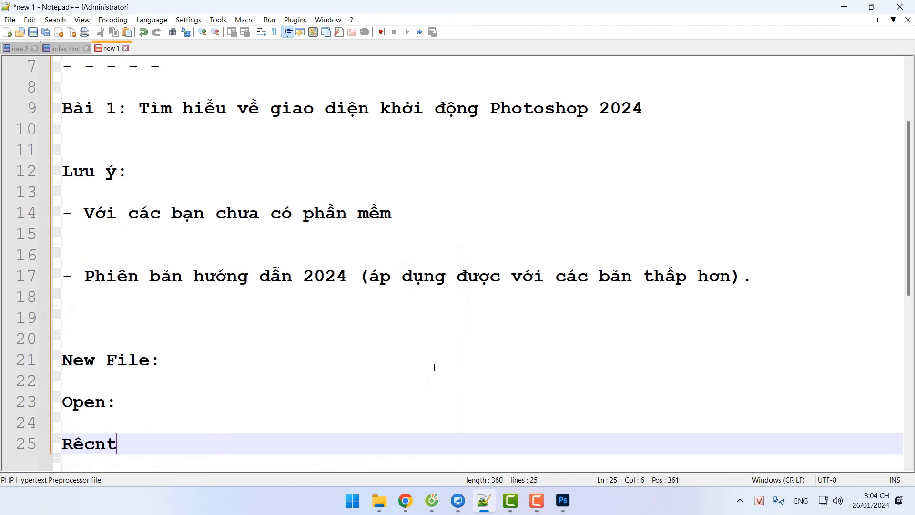
pyautogui.press('BackSpace')
pyautogui.press('BackSpace')
pyautogui.press('BackSpace')
pyautogui.press('BackSpace')
pyautogui.write('ec')
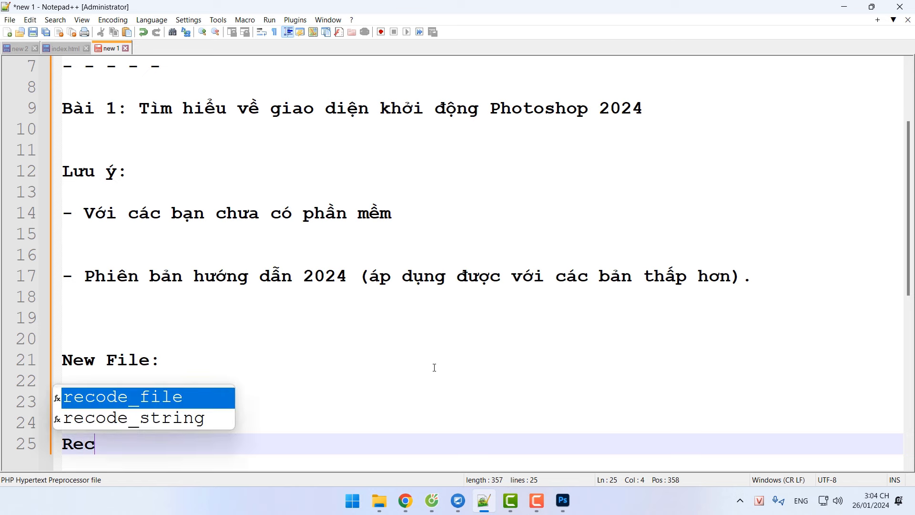
pyautogui.write('ent:')
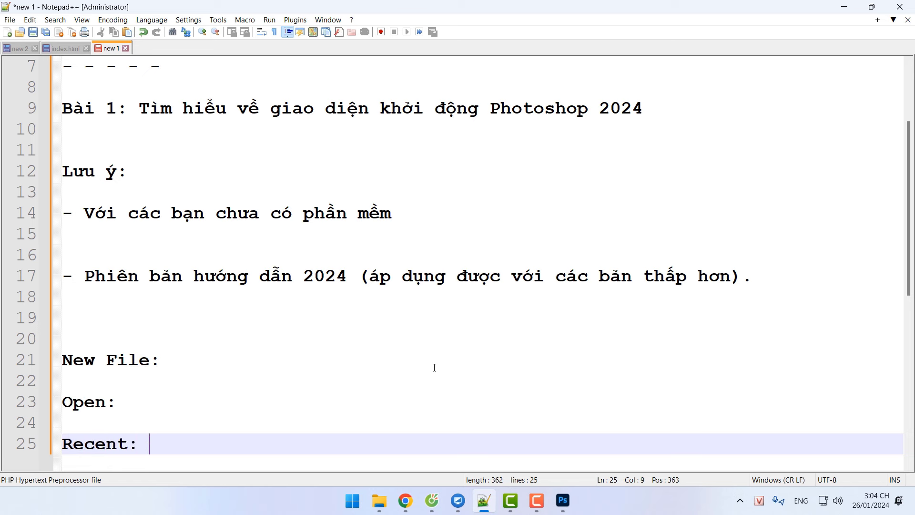
pyautogui.click(563, 500)
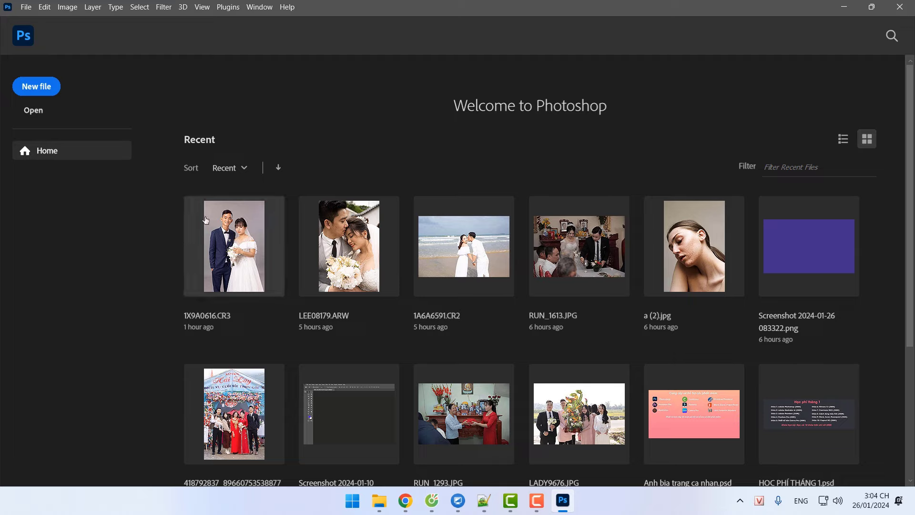
# Append 'Tạo file mới.' after 'New File:' on line 21, then return to Photoshop.
pyautogui.click(484, 501)
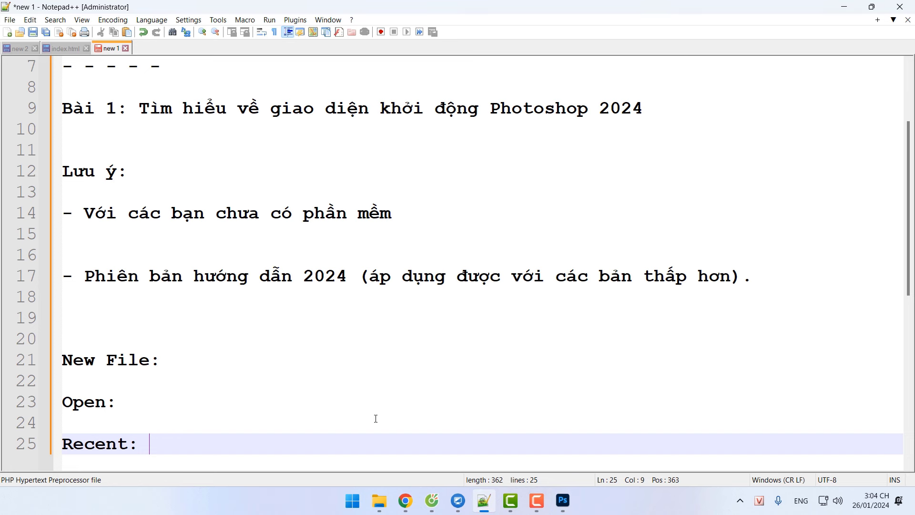
pyautogui.click(308, 362)
pyautogui.write('Tạo')
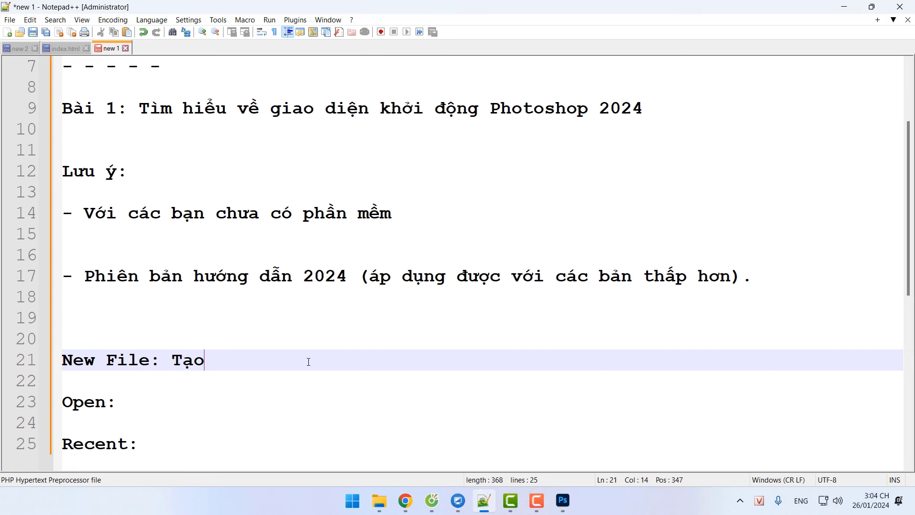
pyautogui.write(' file mới.')
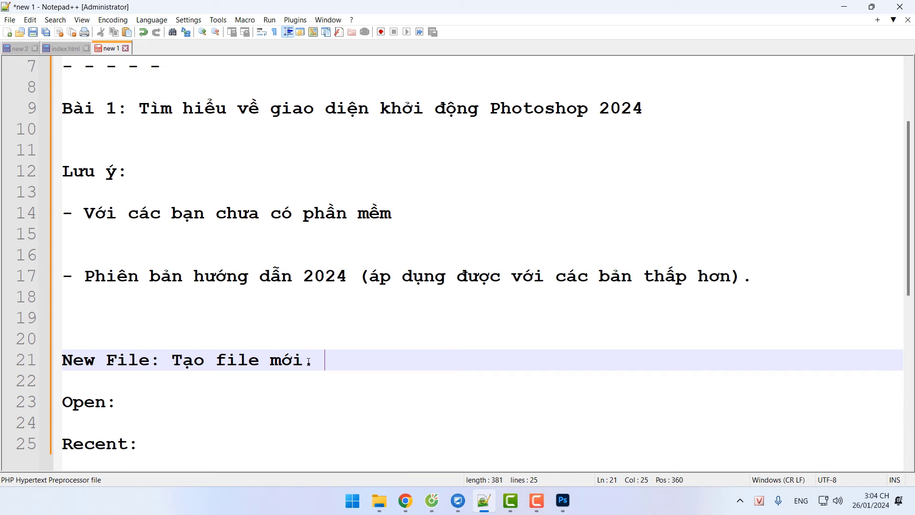
pyautogui.click(562, 500)
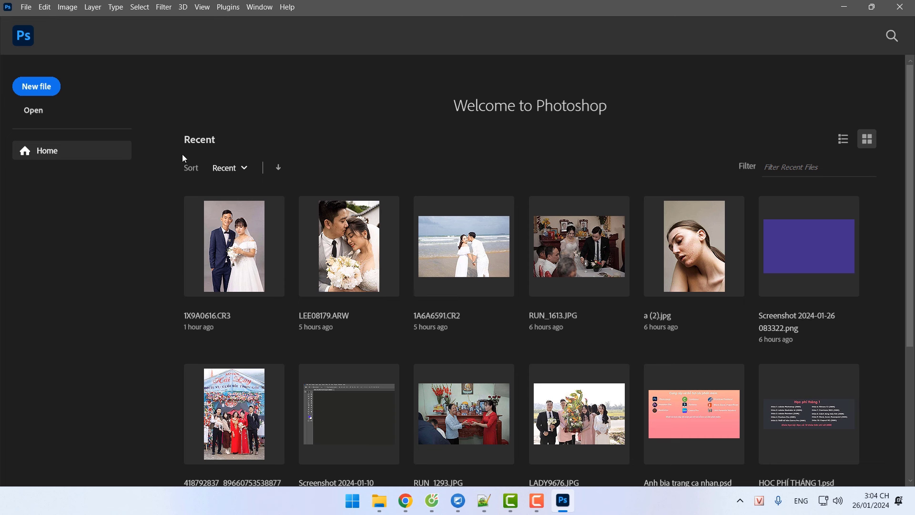
pyautogui.click(38, 86)
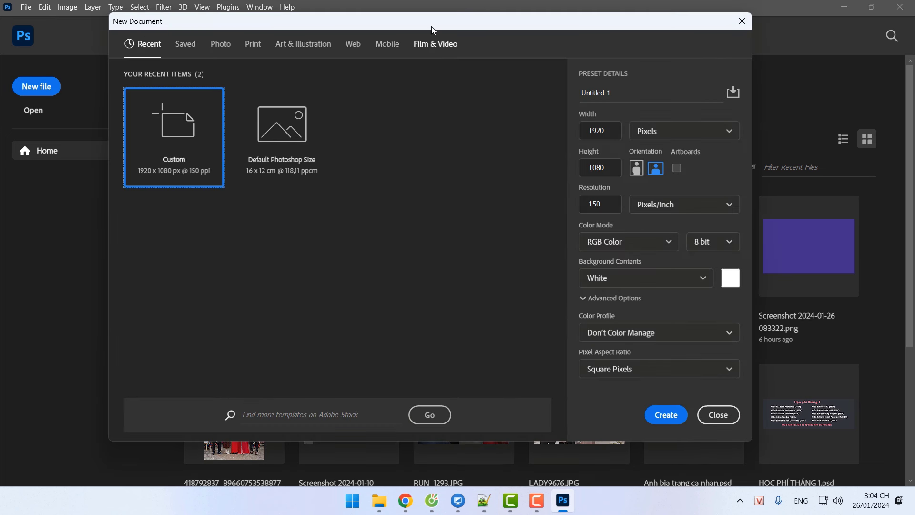
pyautogui.moveTo(432, 27); pyautogui.dragTo(447, 34)
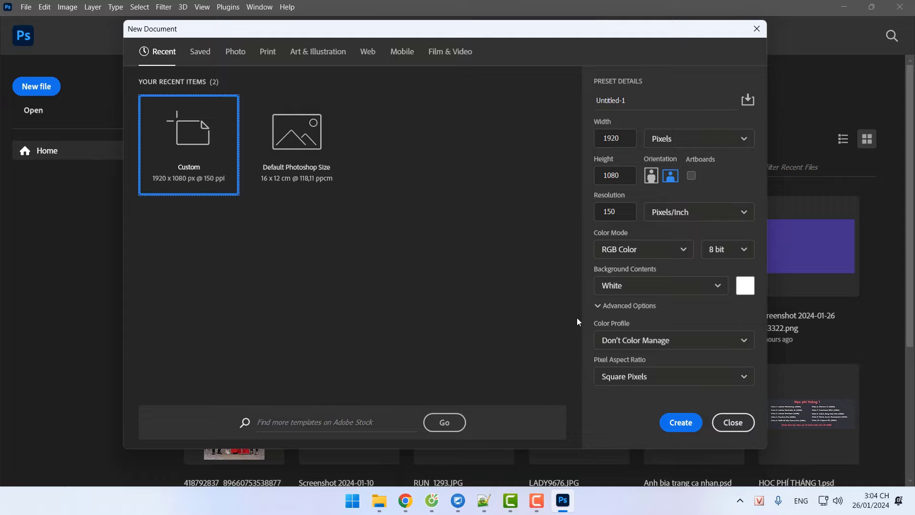
pyautogui.click(734, 424)
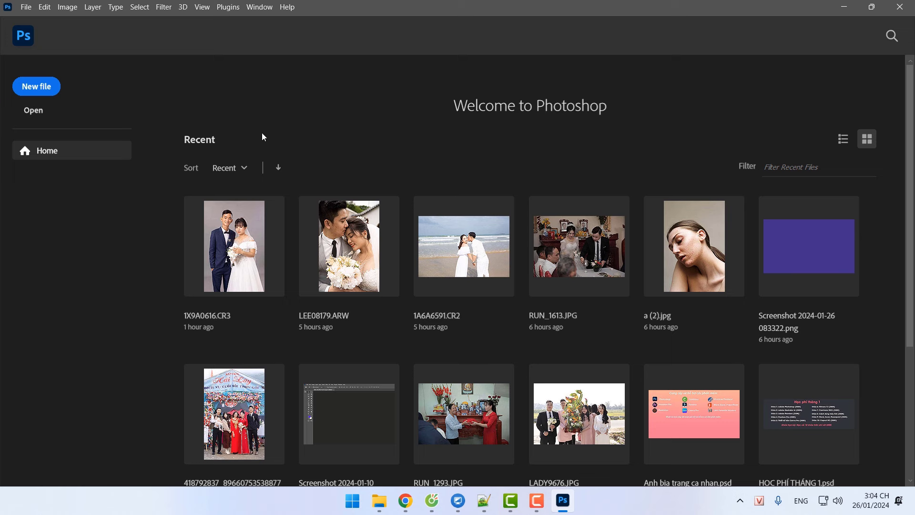
# Write 'Mở ra các bức ảnh có sẵn trên máy tính.' after 'Open:' on line 23.
pyautogui.click(492, 510)
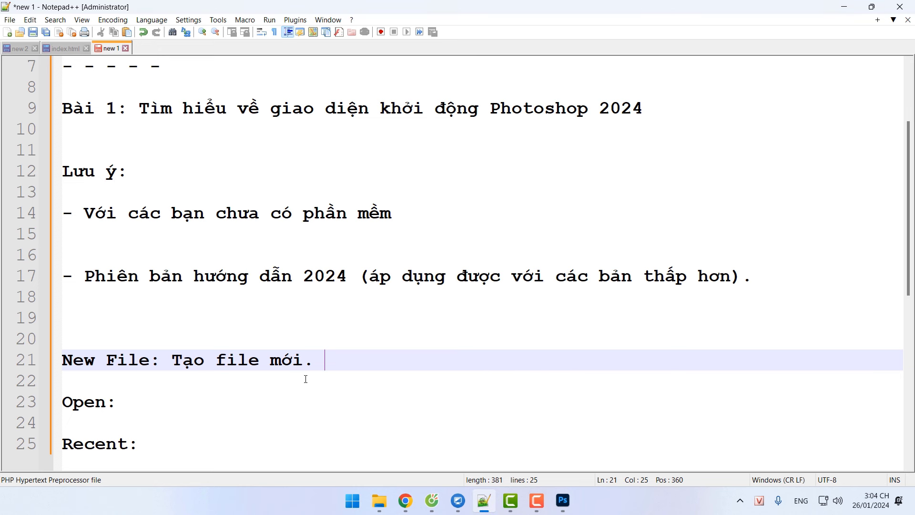
pyautogui.click(232, 400)
pyautogui.write('Mở ra ác')
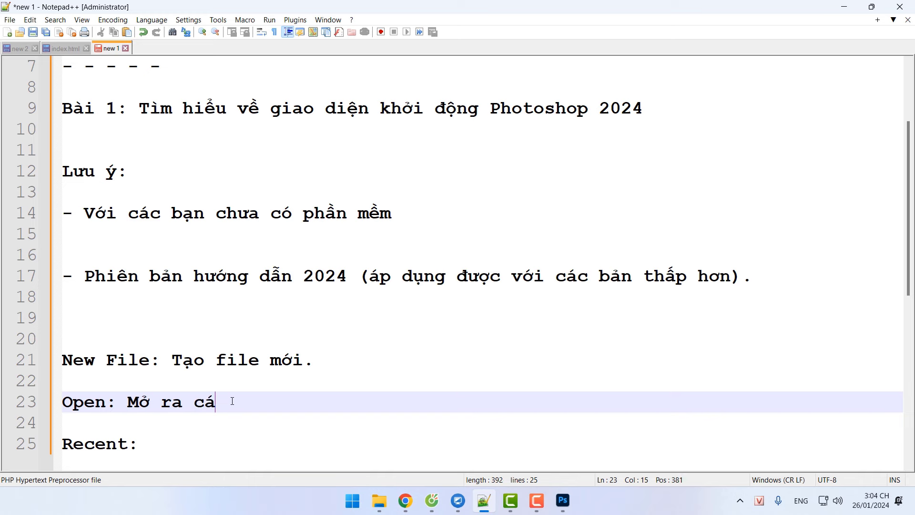
pyautogui.write('c bức ảnh có')
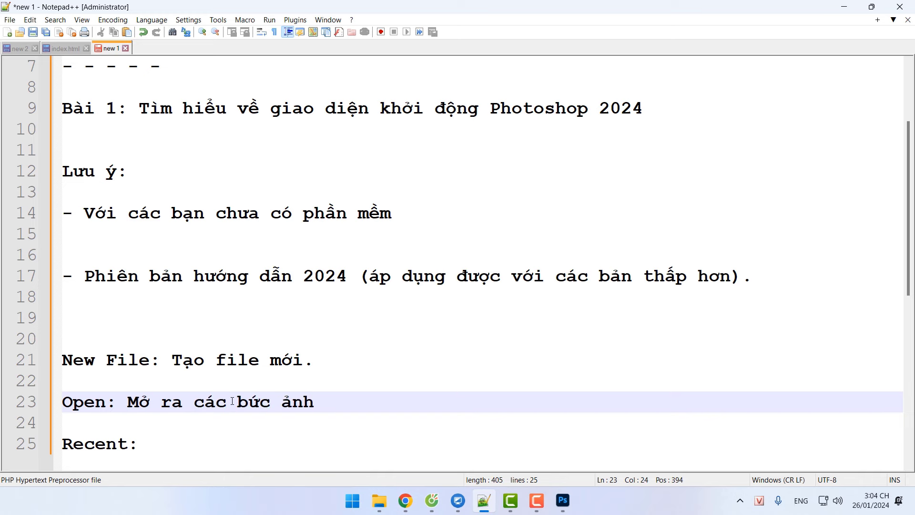
pyautogui.write('trên')
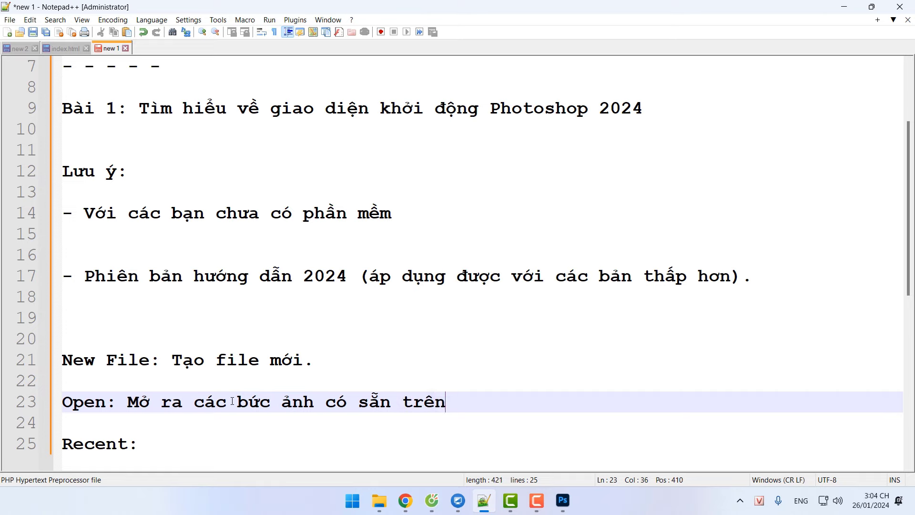
pyautogui.write(' máy tính.')
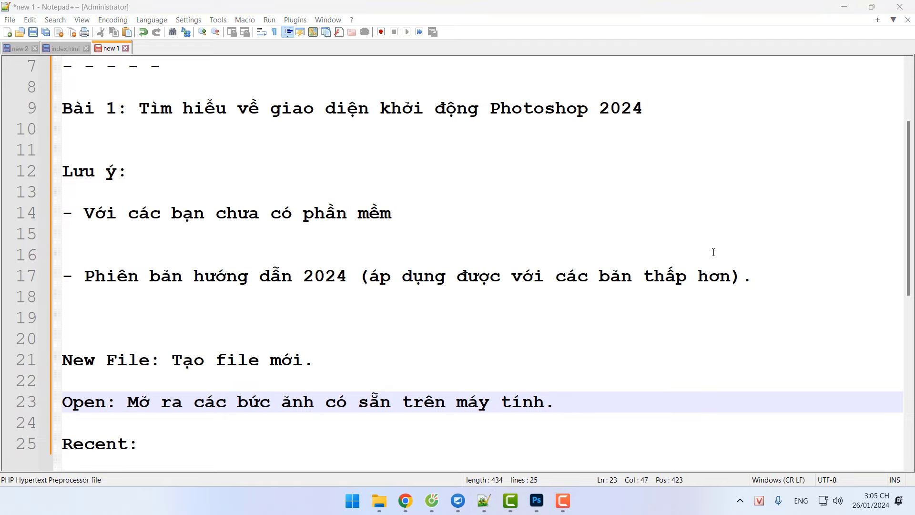
pyautogui.click(619, 406)
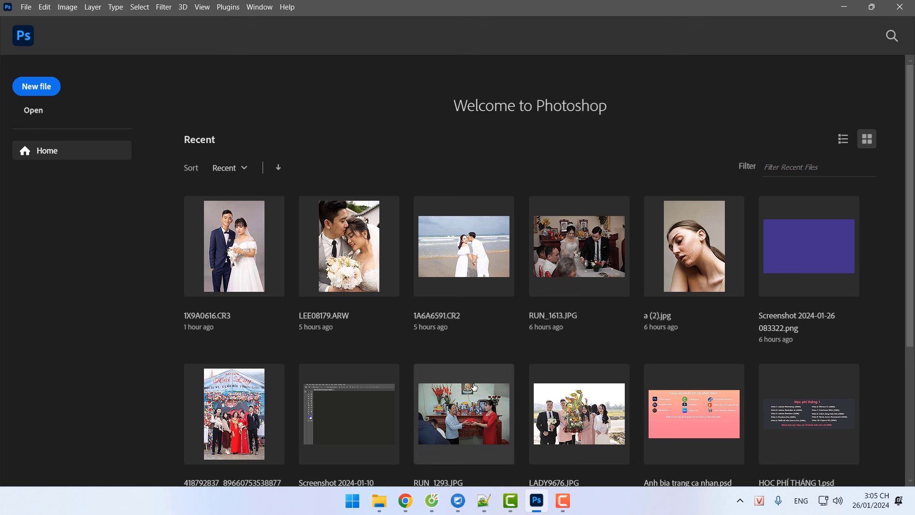
# Open LADY9451.JPG from Desktop > STOCK > QUYNH - QUY - KHAI - LIEN, then close the document.
pyautogui.click(42, 119)
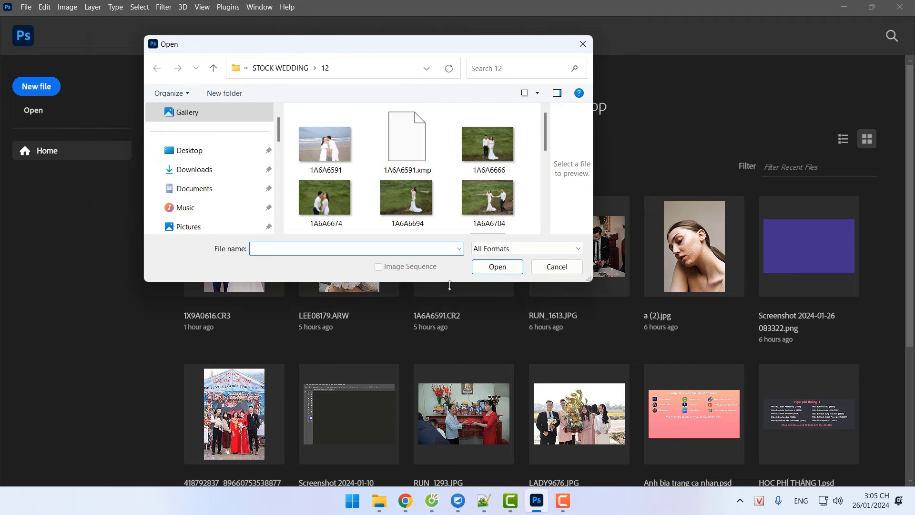
pyautogui.moveTo(444, 282); pyautogui.dragTo(438, 378)
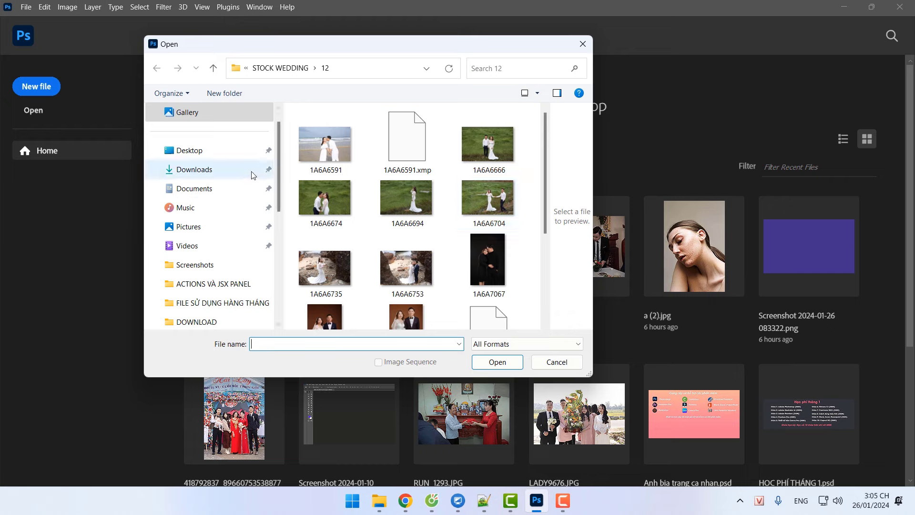
pyautogui.click(226, 153)
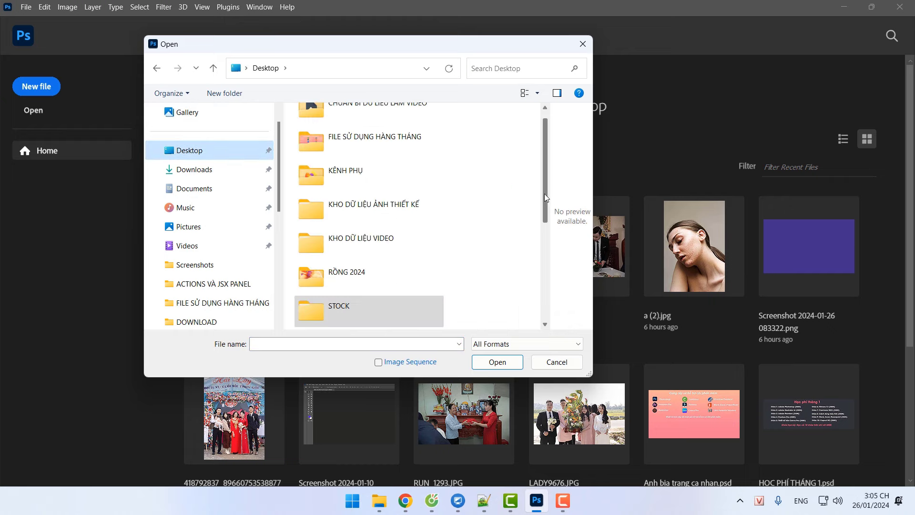
pyautogui.scroll(-1, 543, 191)
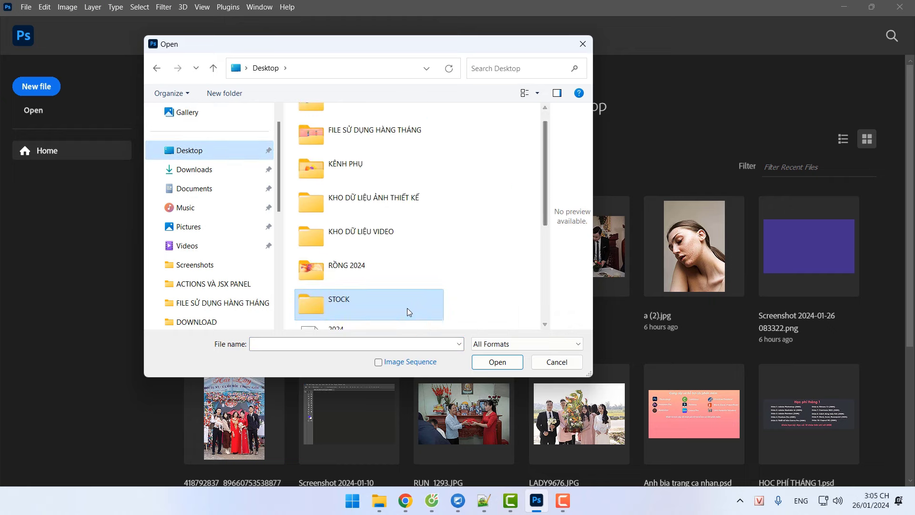
pyautogui.doubleClick(407, 308)
pyautogui.doubleClick(399, 172)
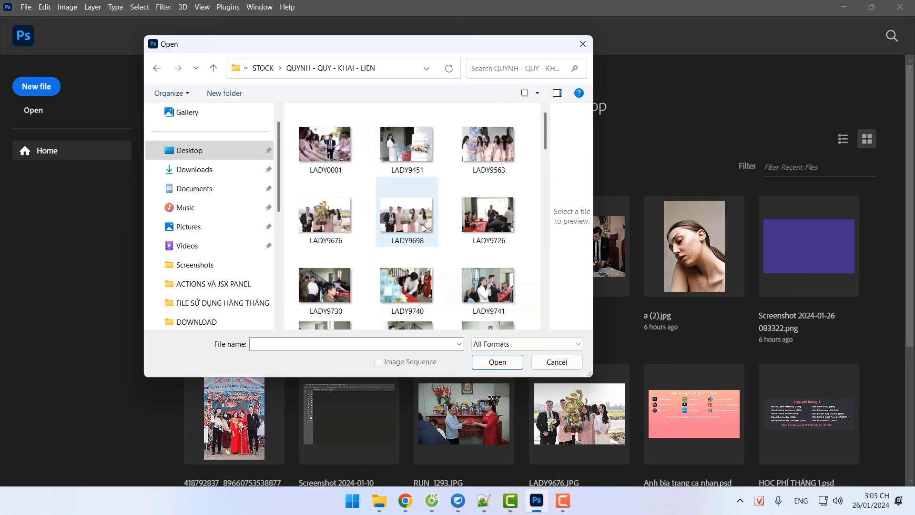
pyautogui.click(407, 155)
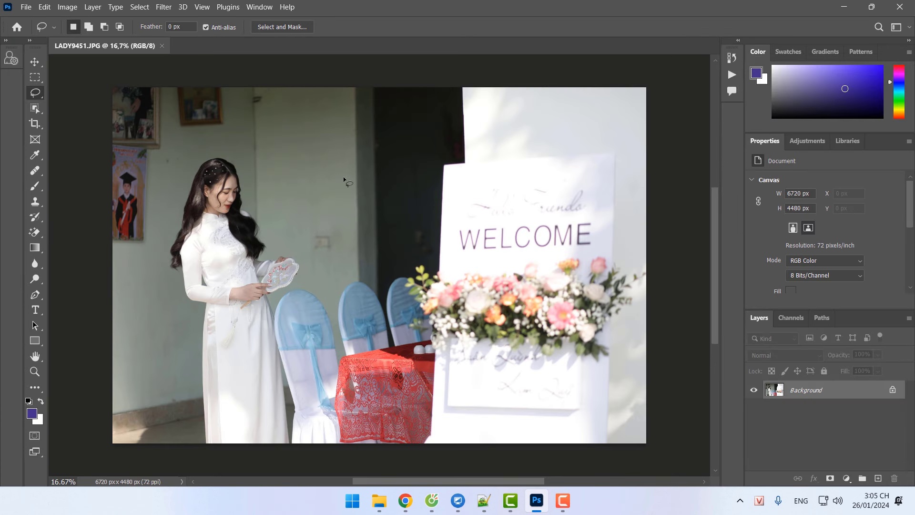
pyautogui.click(163, 45)
# Type 'Hiển thị các file, ảnh mở gần đây nhất.' after 'Recent:' on line 25.
pyautogui.click(484, 500)
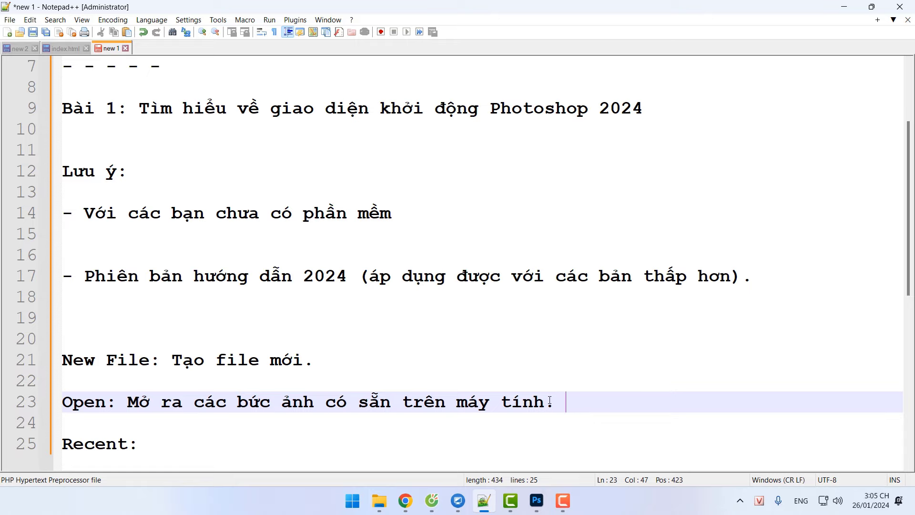
pyautogui.scroll(-1, 476, 395)
pyautogui.click(247, 380)
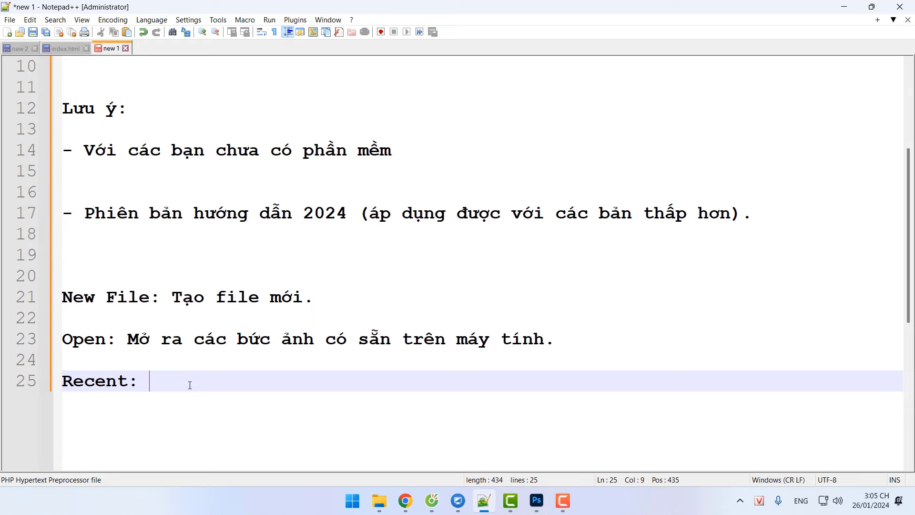
pyautogui.write('Hiển thị các ')
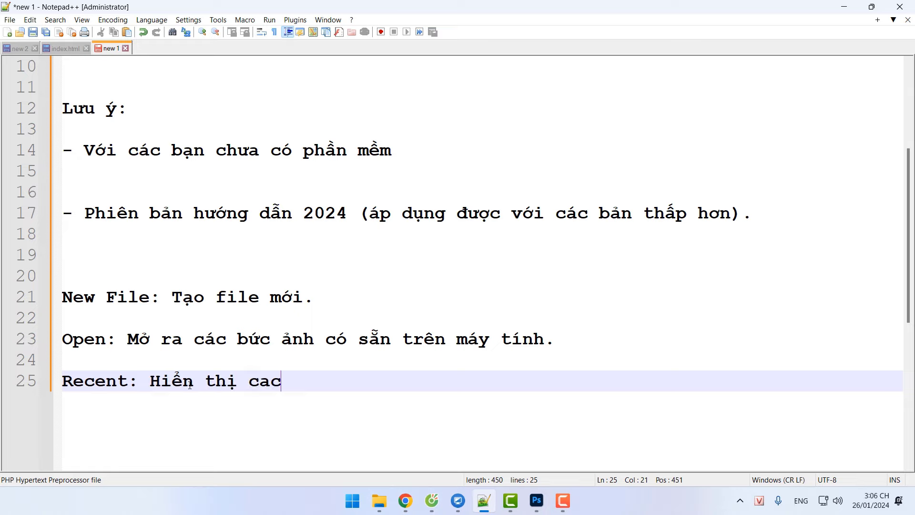
pyautogui.write('file, ảnh ')
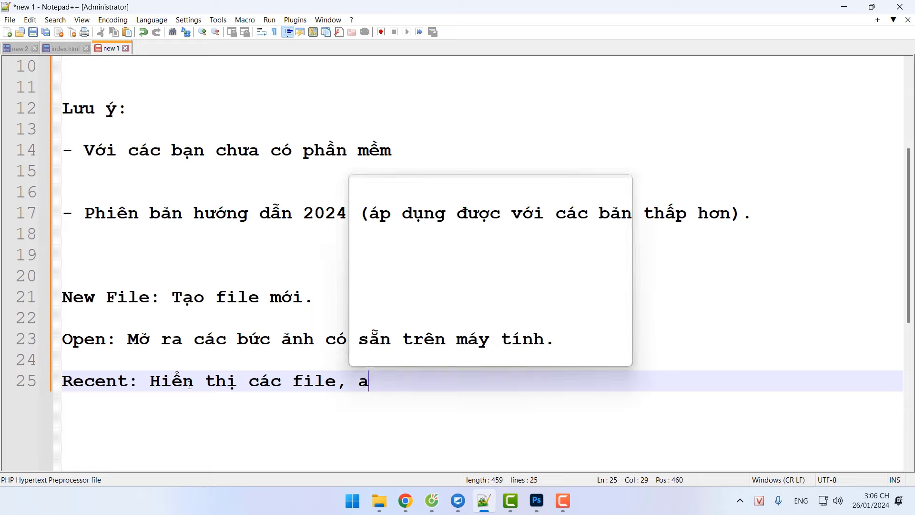
pyautogui.write('mở gần đ')
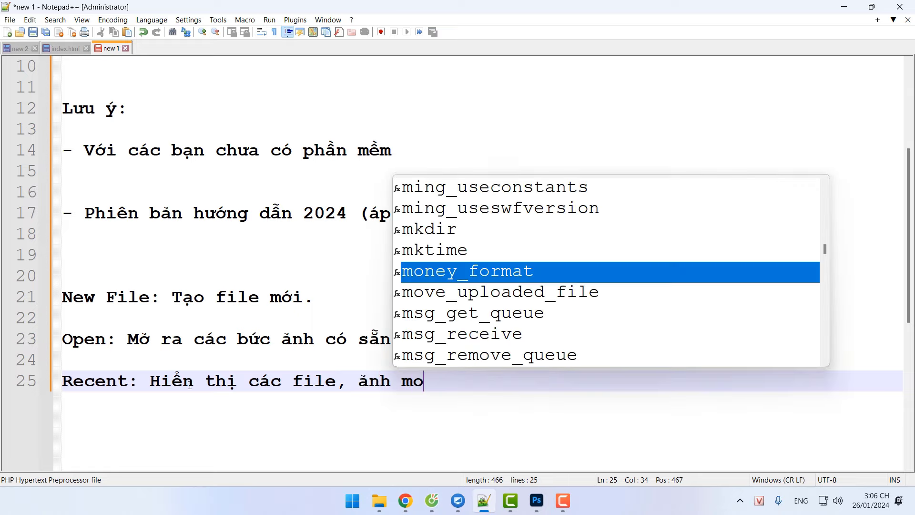
pyautogui.write('ây nhất.')
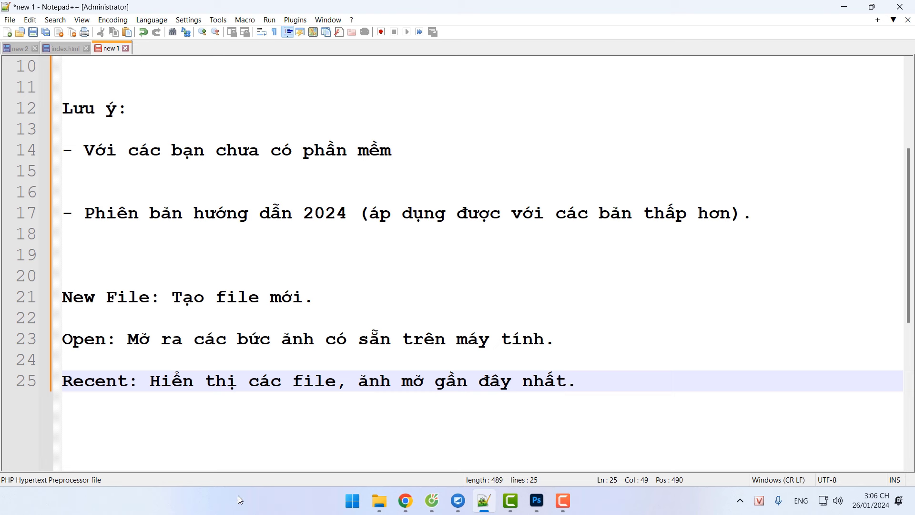
# On Photoshop's Home screen, switch Recent files between list and thumbnail views twice, ending on thumbnails.
pyautogui.click(537, 500)
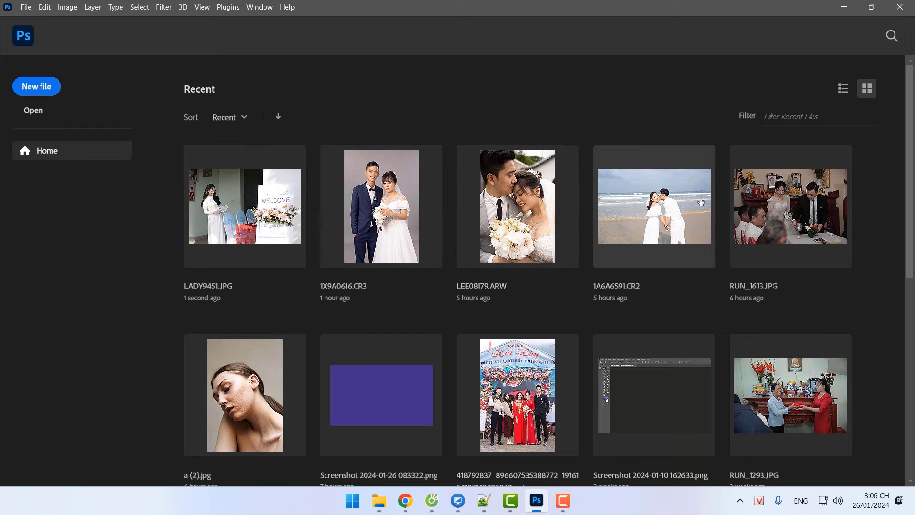
pyautogui.click(842, 89)
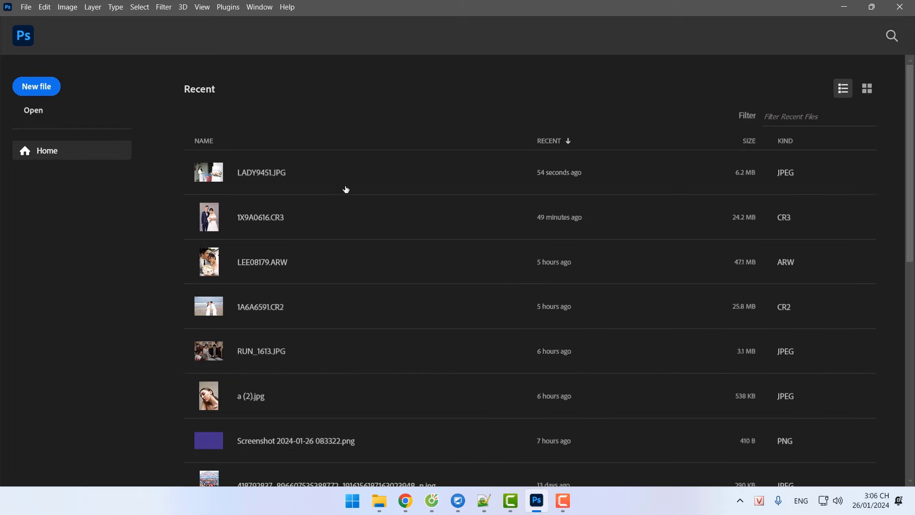
pyautogui.click(867, 88)
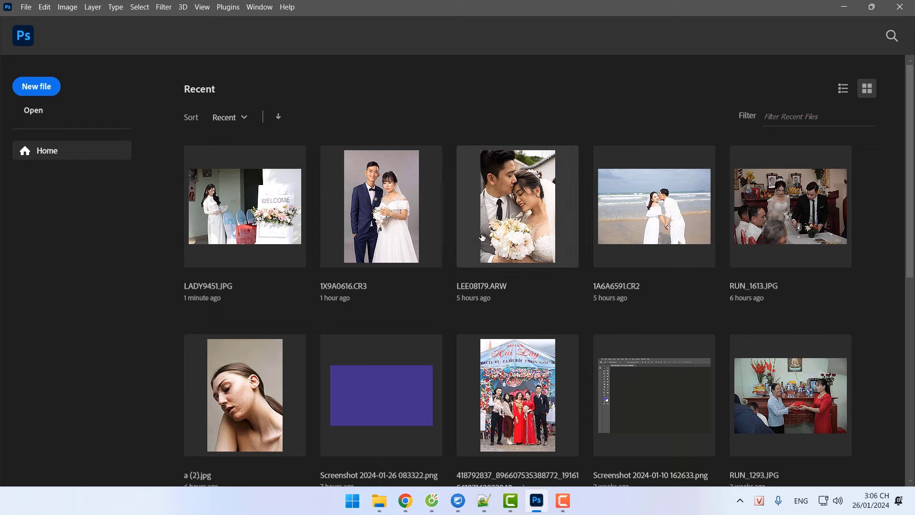
pyautogui.click(841, 89)
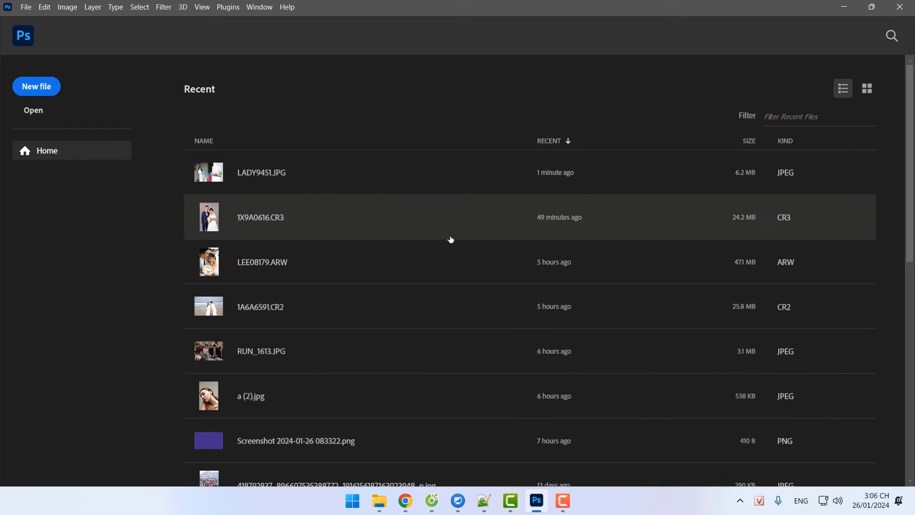
pyautogui.click(867, 88)
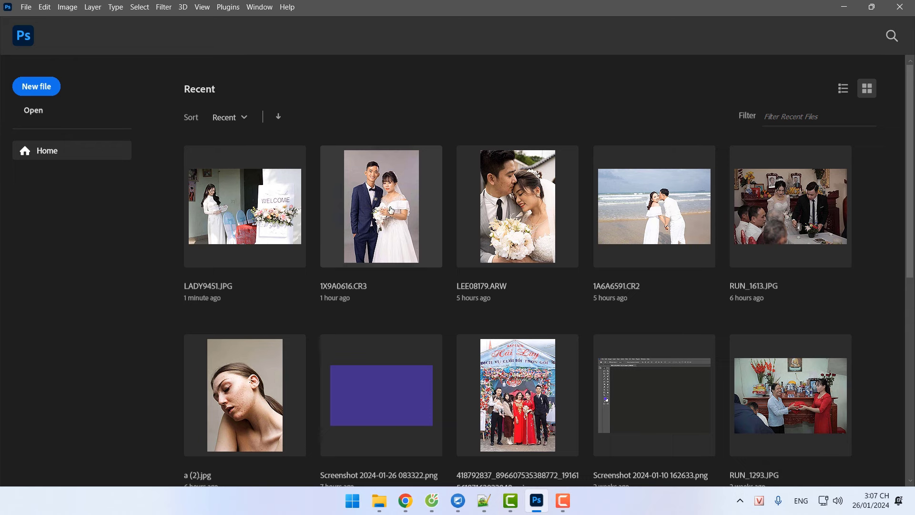
# Clear the Recent File List under File > Open Recent.
pyautogui.click(26, 8)
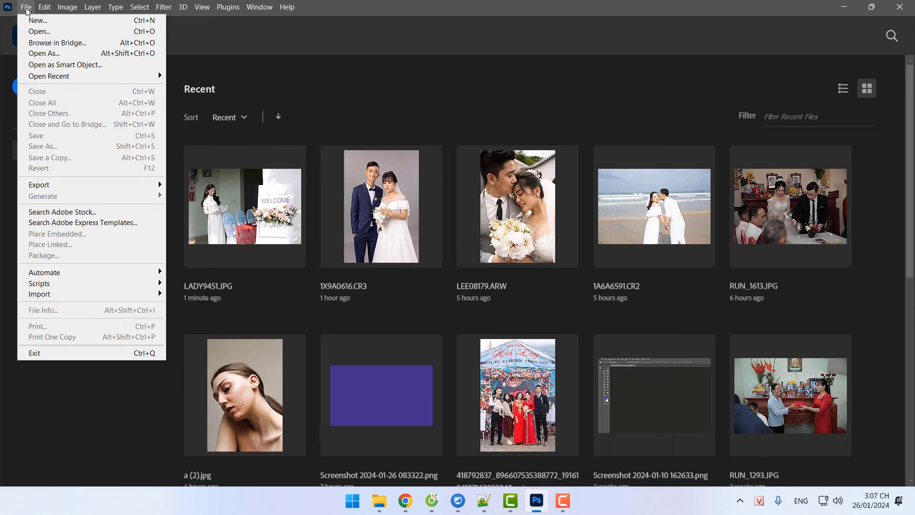
pyautogui.moveTo(48, 79)
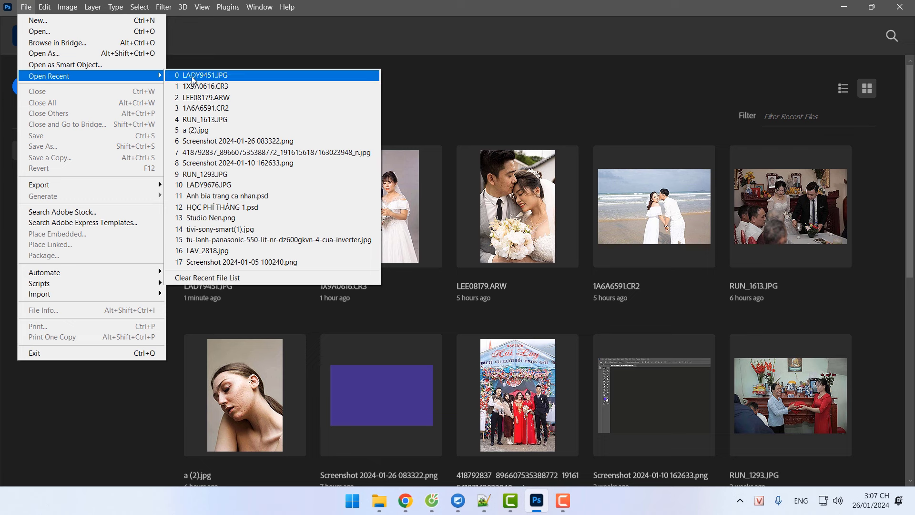
pyautogui.click(234, 277)
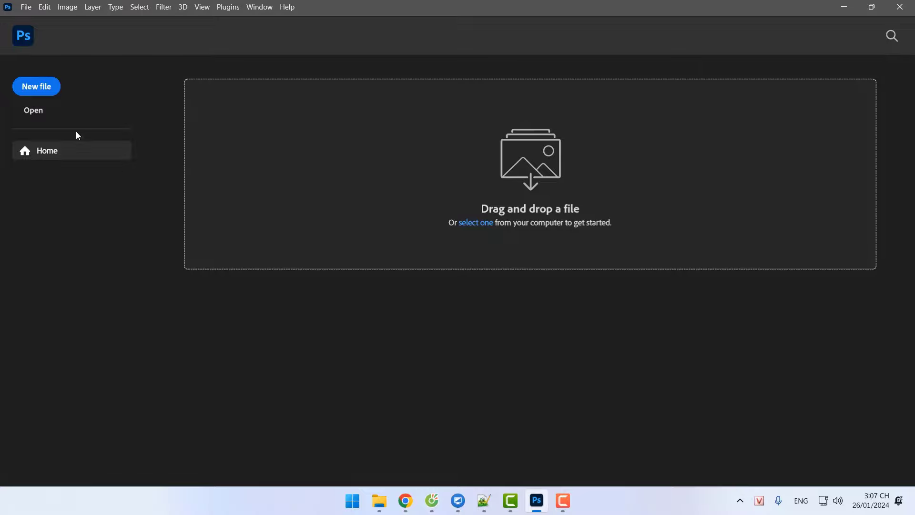
# Open and close LADY9741.JPG, then RUN_1546.JPG, so both appear in the Recent list.
pyautogui.click(38, 111)
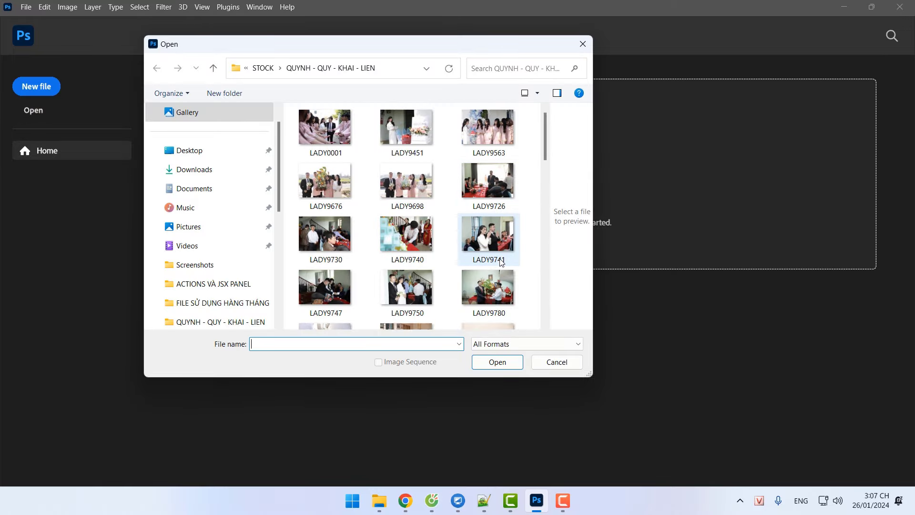
pyautogui.doubleClick(490, 234)
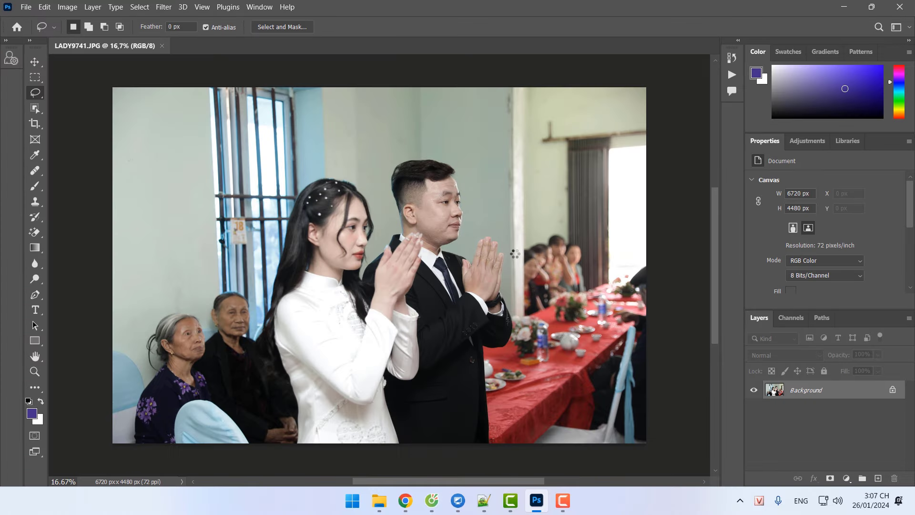
pyautogui.click(163, 46)
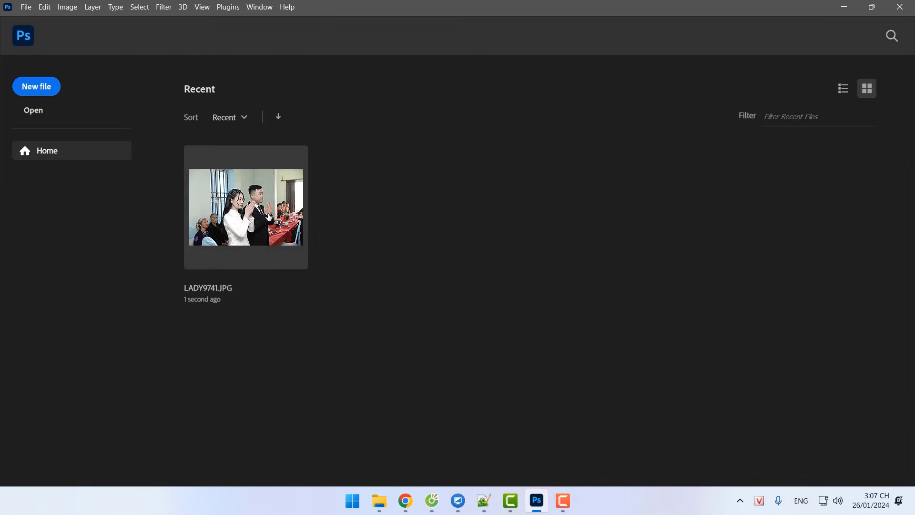
pyautogui.click(41, 114)
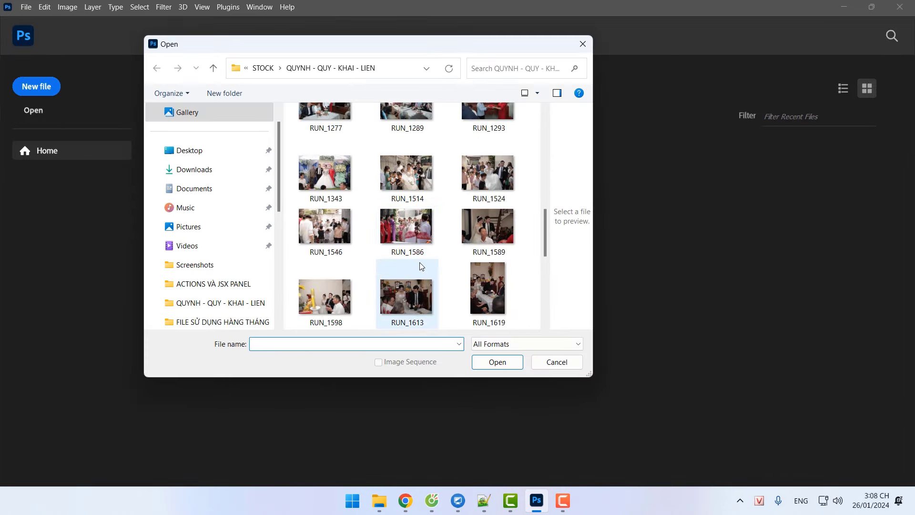
pyautogui.doubleClick(333, 227)
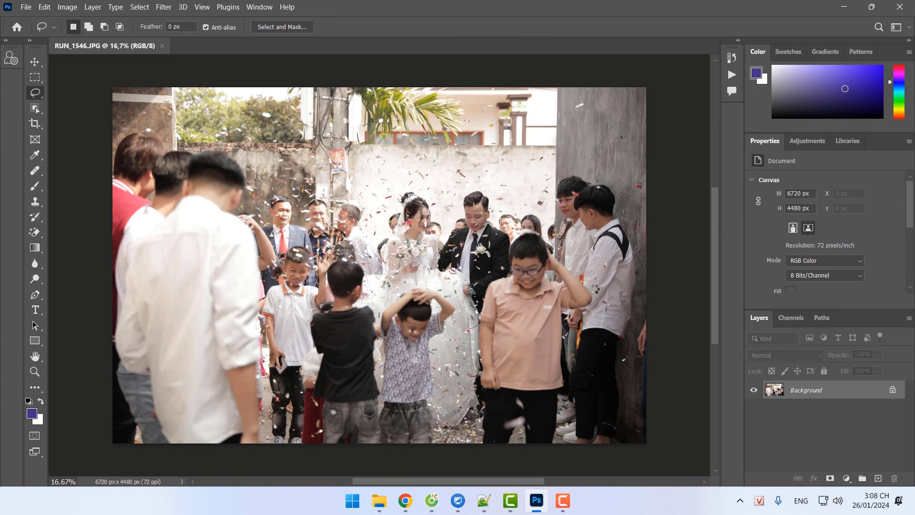
pyautogui.click(162, 45)
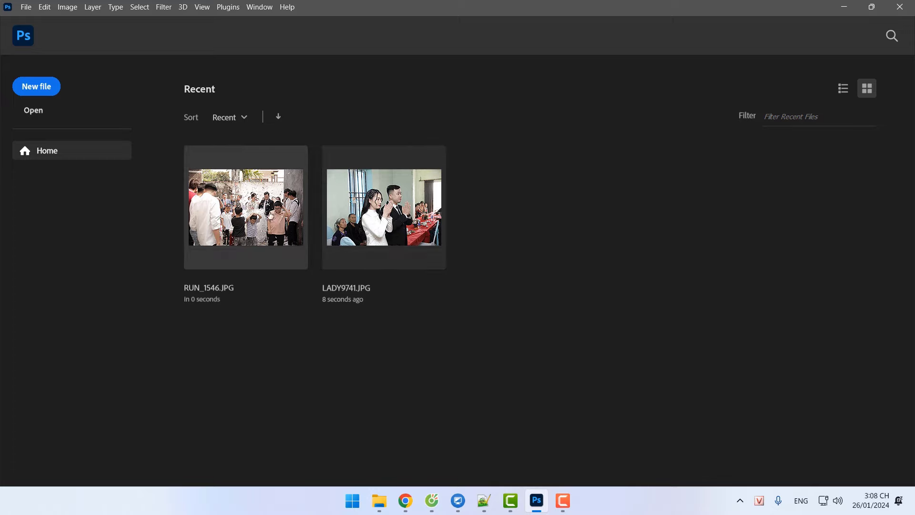
# Clear the Recent File List again from File > Open Recent.
pyautogui.click(26, 6)
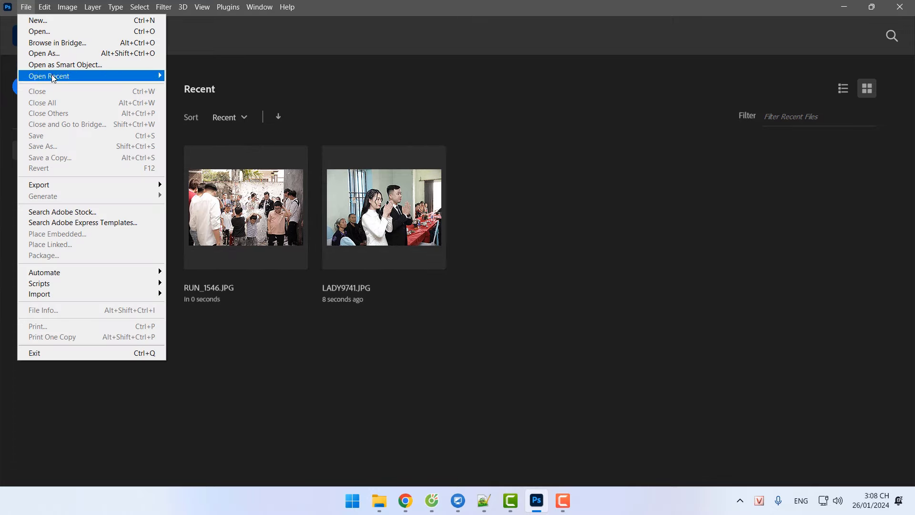
pyautogui.moveTo(57, 77)
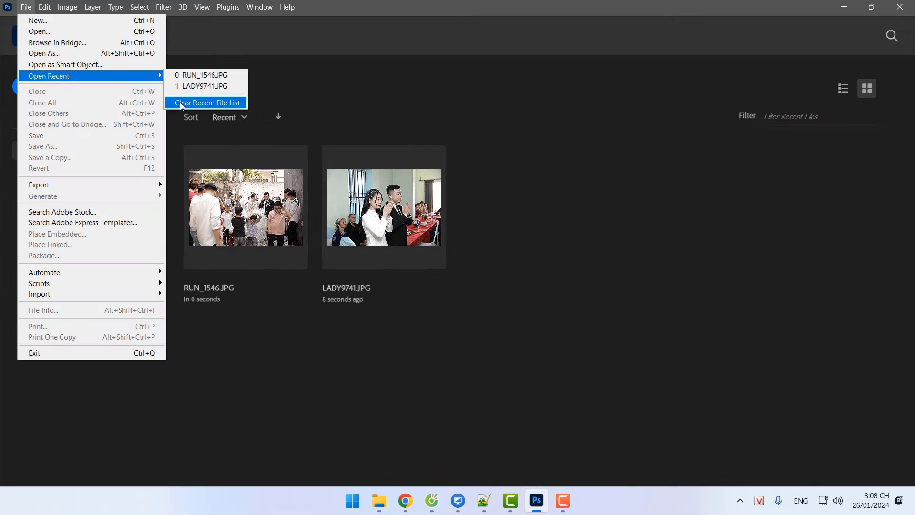
pyautogui.click(214, 104)
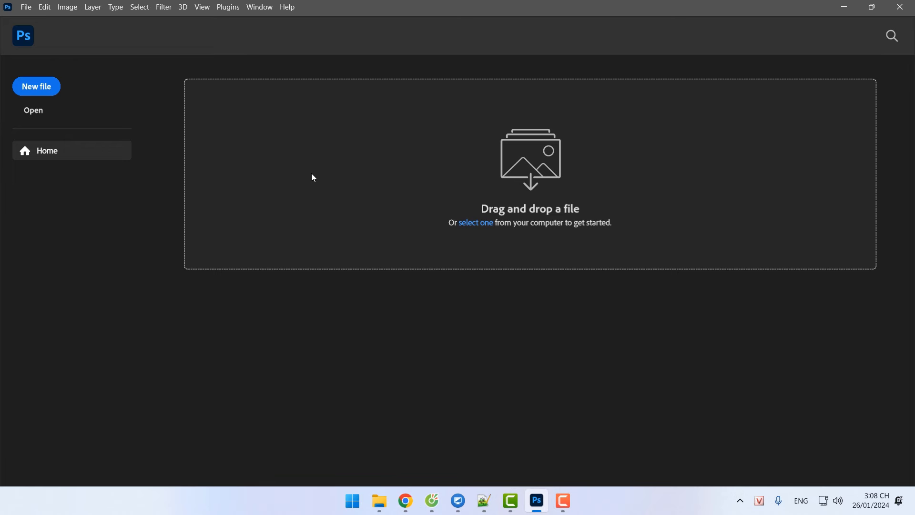
# Add a 'Giao diện làm việc:' heading below the lesson title in the notes, then return to Photoshop.
pyautogui.click(484, 500)
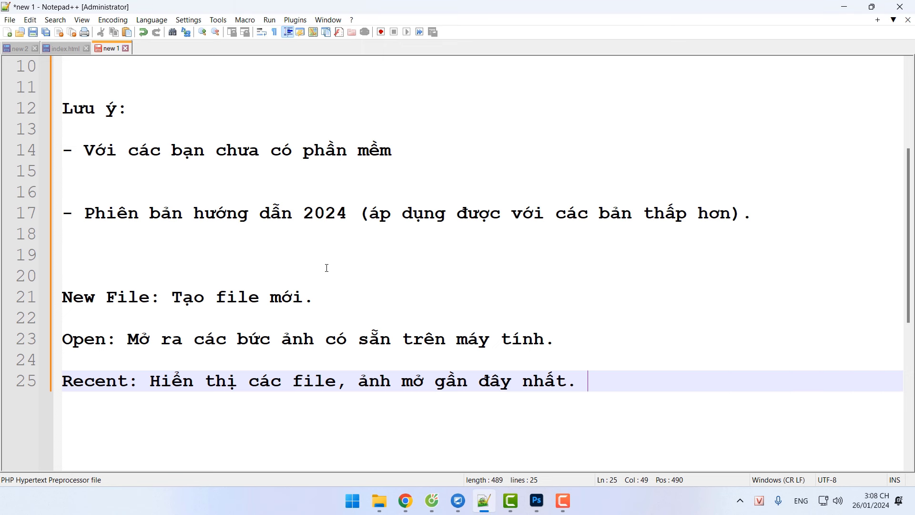
pyautogui.scroll(3, 319, 243)
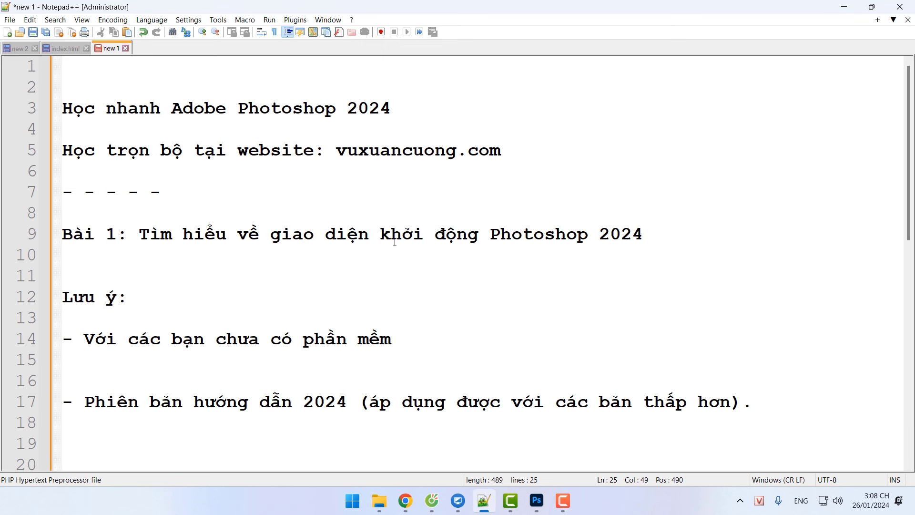
pyautogui.click(722, 236)
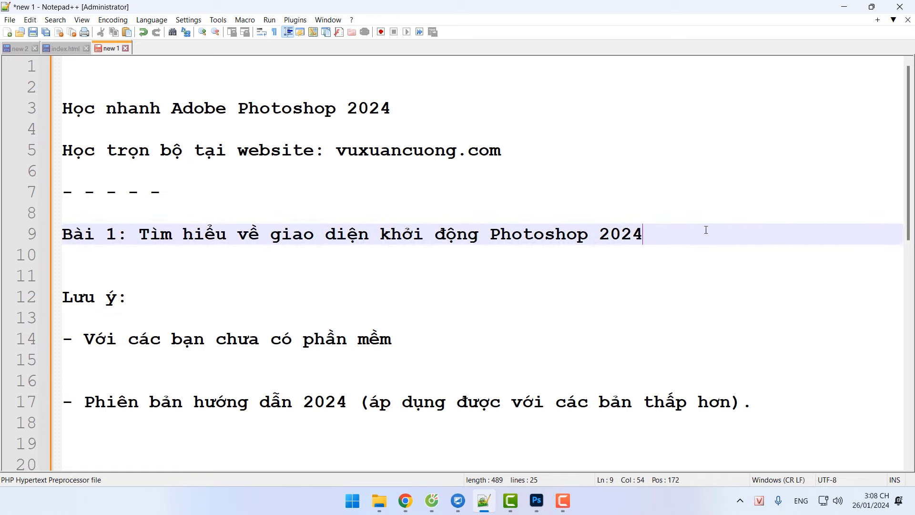
pyautogui.press('Return')
pyautogui.press('Return')
pyautogui.press('Return')
pyautogui.write('Gi')
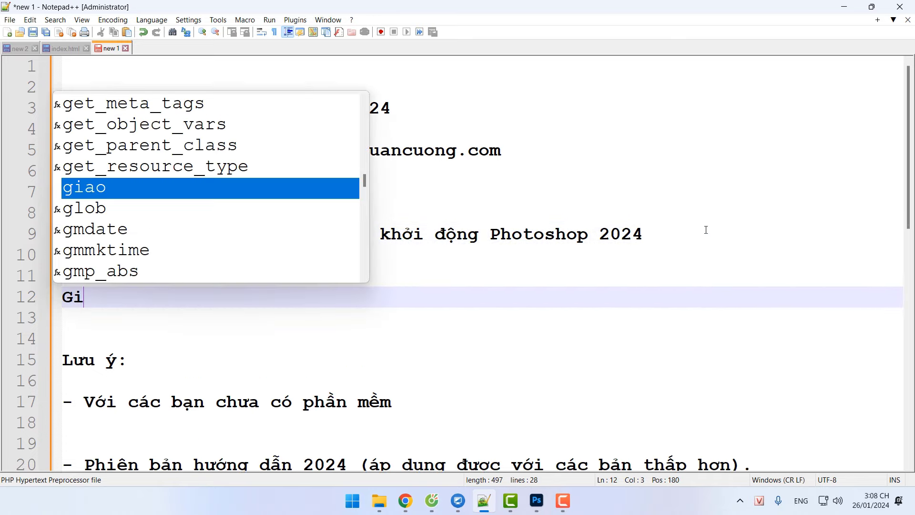
pyautogui.write('ao dieện làm việc:')
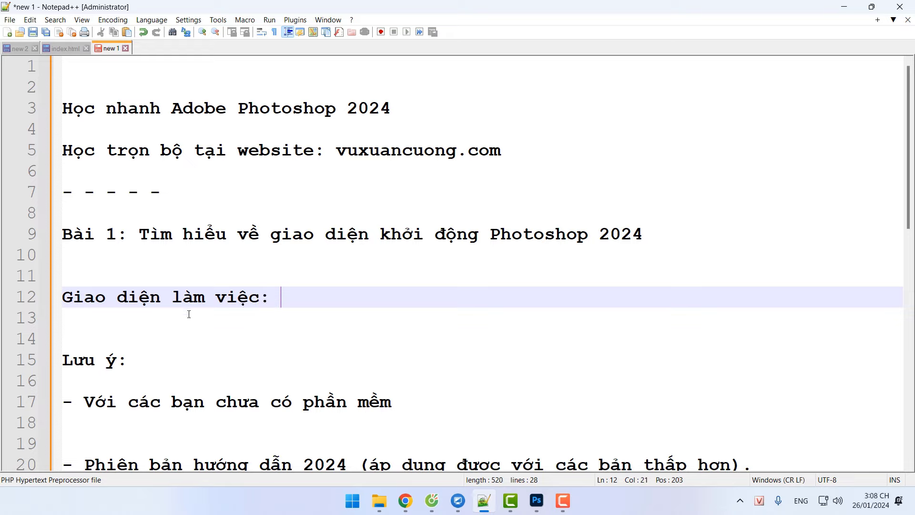
pyautogui.click(72, 296)
pyautogui.scroll(-4, 459, 374)
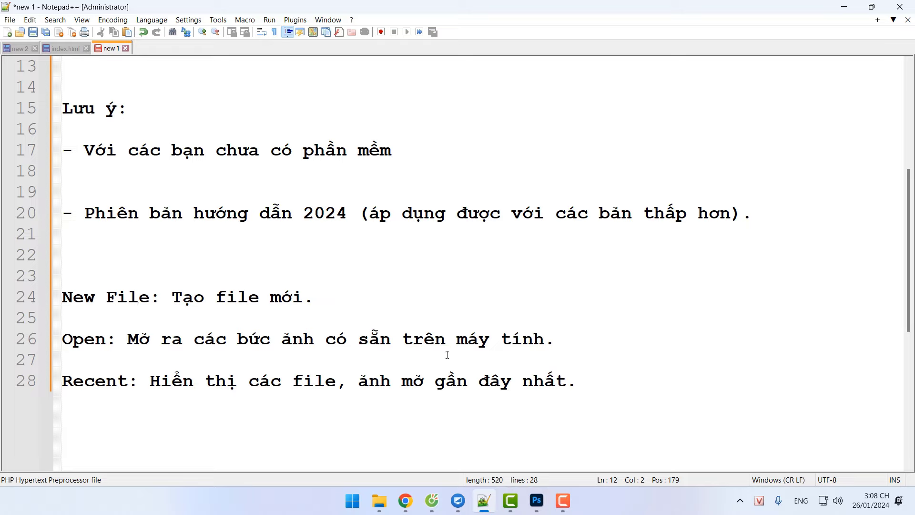
pyautogui.click(537, 501)
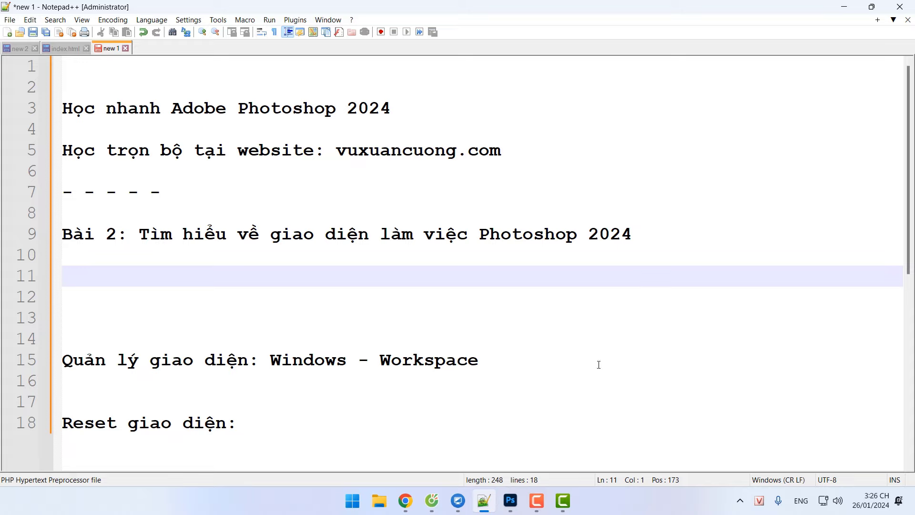
# View the recent files as a list, switch back to thumbnails, then start a New document.
pyautogui.click(510, 501)
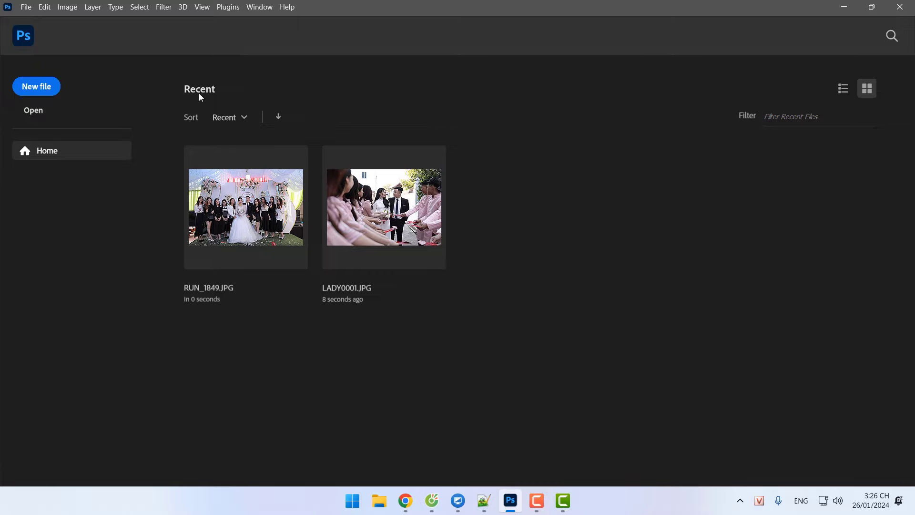
pyautogui.click(842, 95)
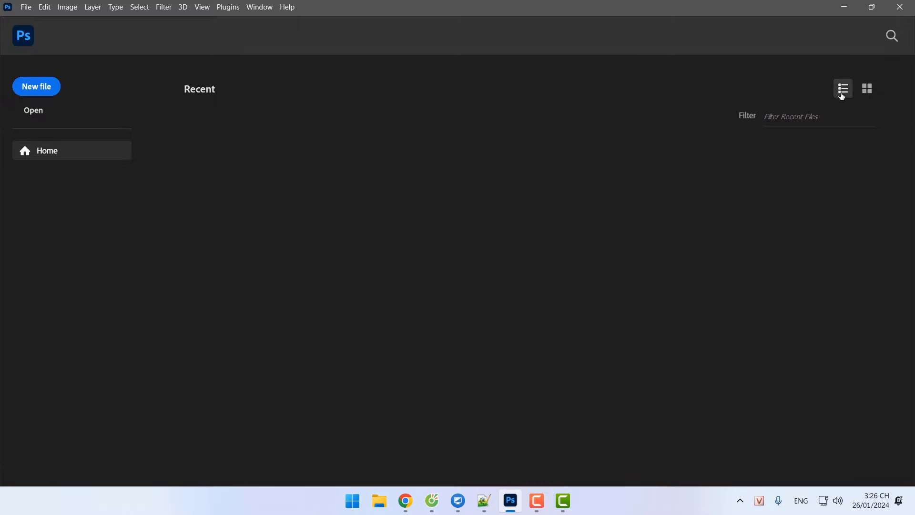
pyautogui.click(868, 92)
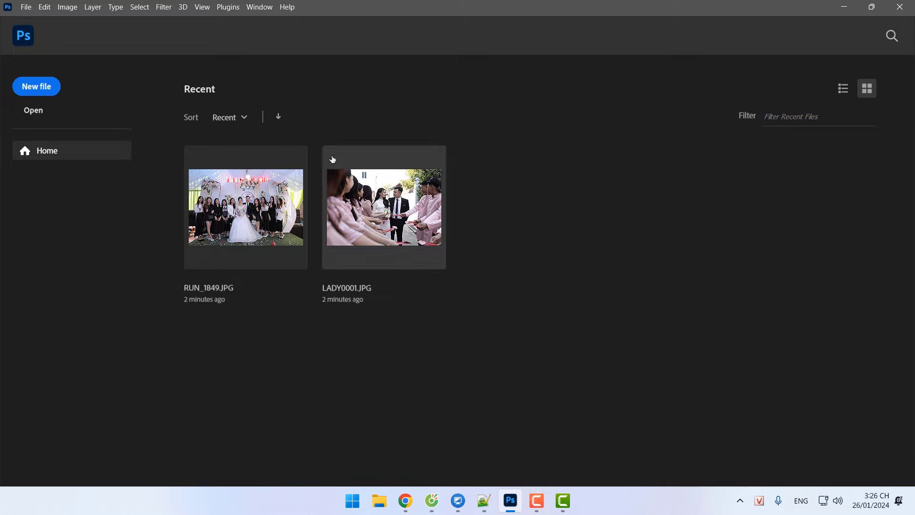
pyautogui.click(53, 91)
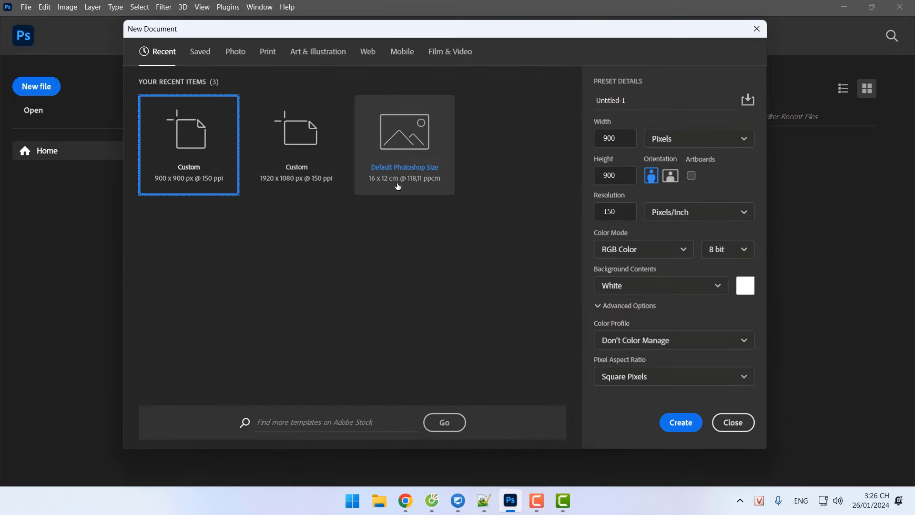
# Create the Custom 900 x 900 px, 150 ppi document as Untitled-1.
pyautogui.moveTo(425, 22); pyautogui.dragTo(424, 31)
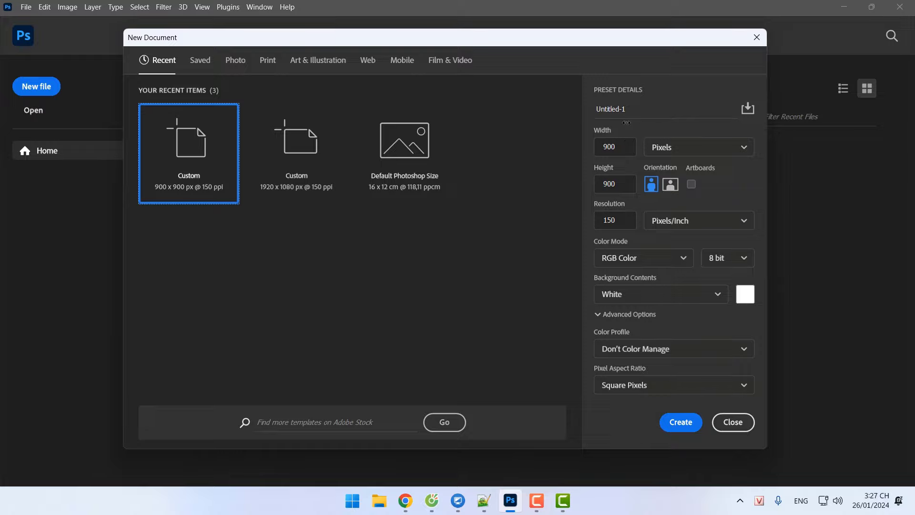
pyautogui.click(689, 430)
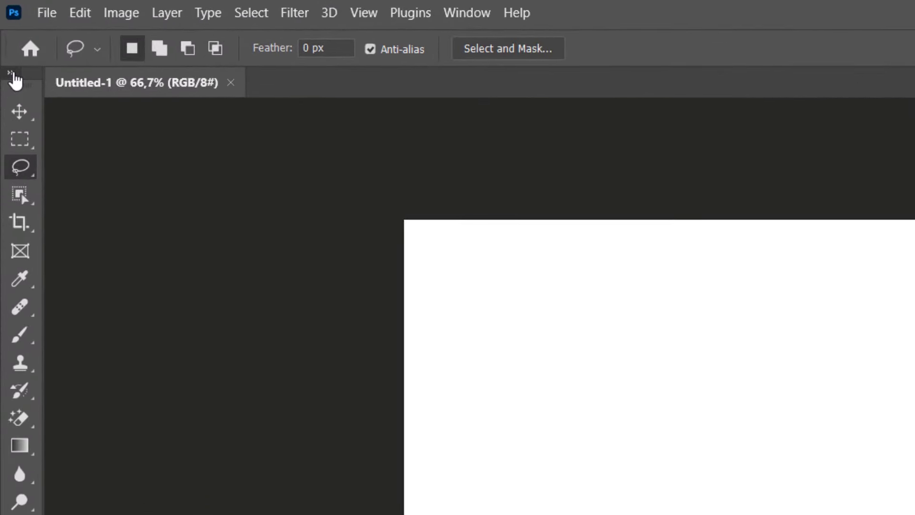
# Toggle the toolbar between one and two columns, finally leaving it in two columns.
pyautogui.click(14, 74)
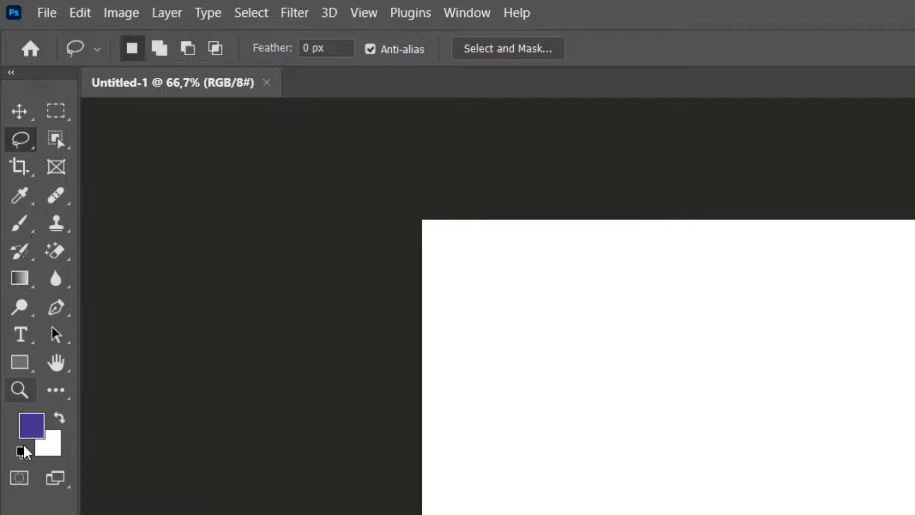
pyautogui.click(12, 74)
pyautogui.click(13, 74)
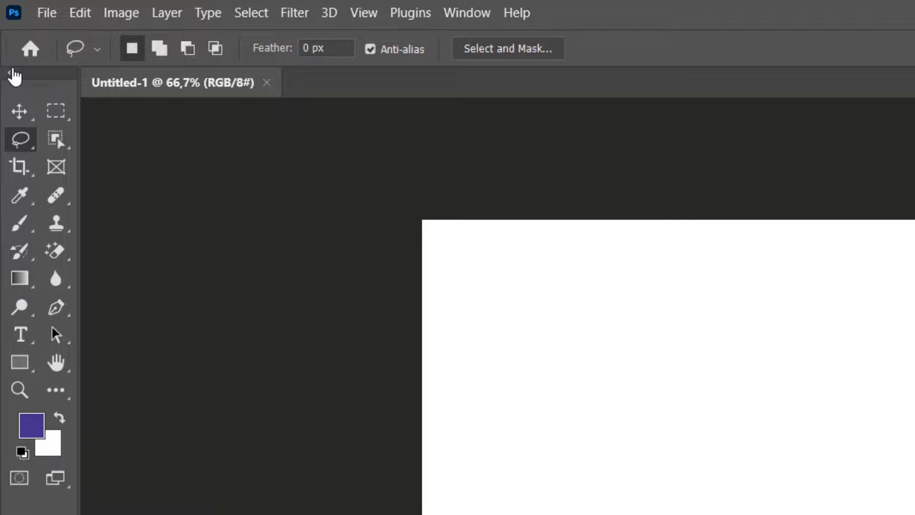
pyautogui.click(14, 73)
pyautogui.click(13, 73)
pyautogui.click(11, 73)
pyautogui.click(9, 75)
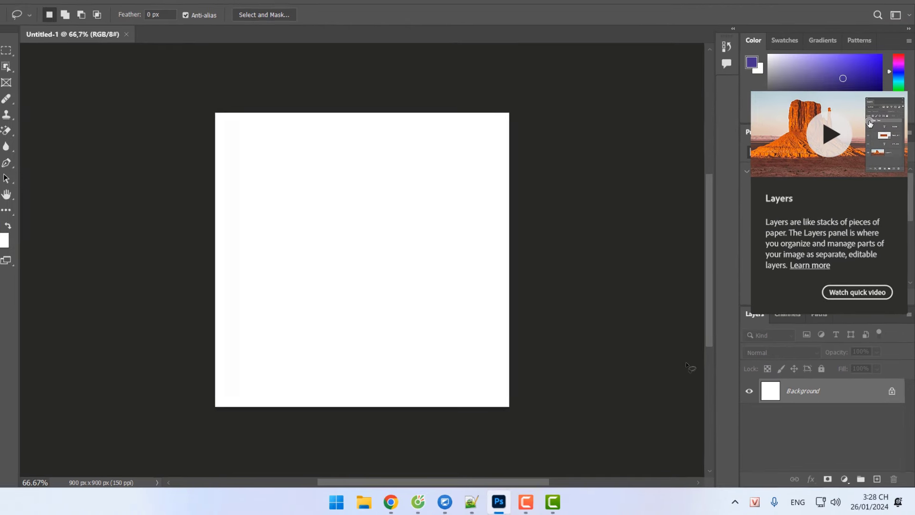
# Type 'Thanh công cụ: 1 hàng hoặc 2 hàng.' and a 'Bảng Layer:' heading beneath it in the notes.
pyautogui.click(483, 500)
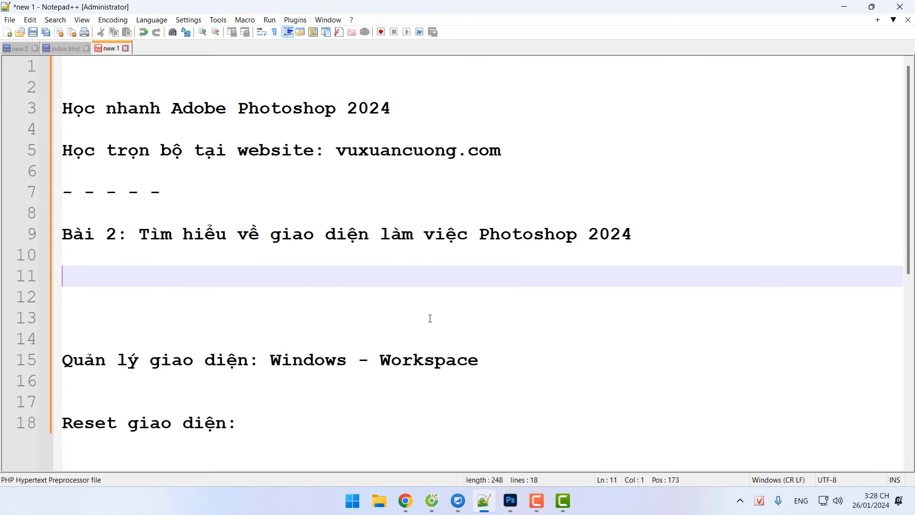
pyautogui.write('Thanh ')
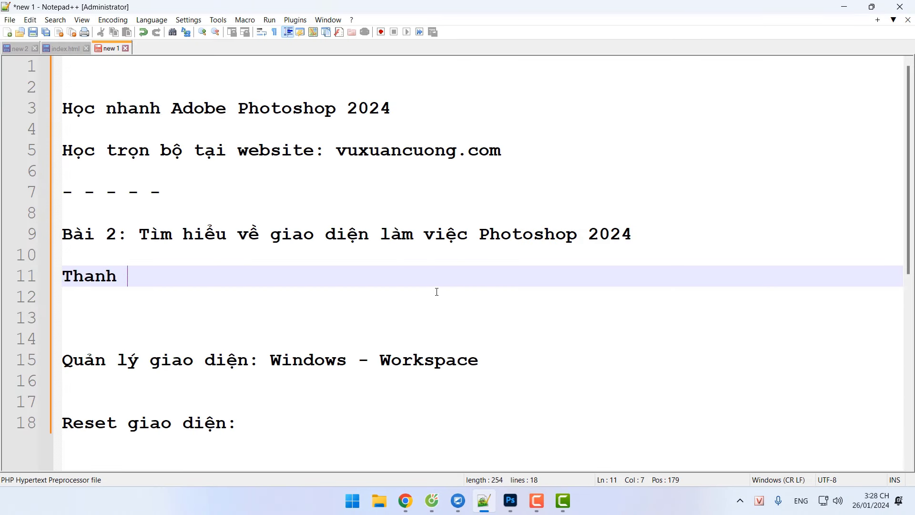
pyautogui.write('công cụ: ')
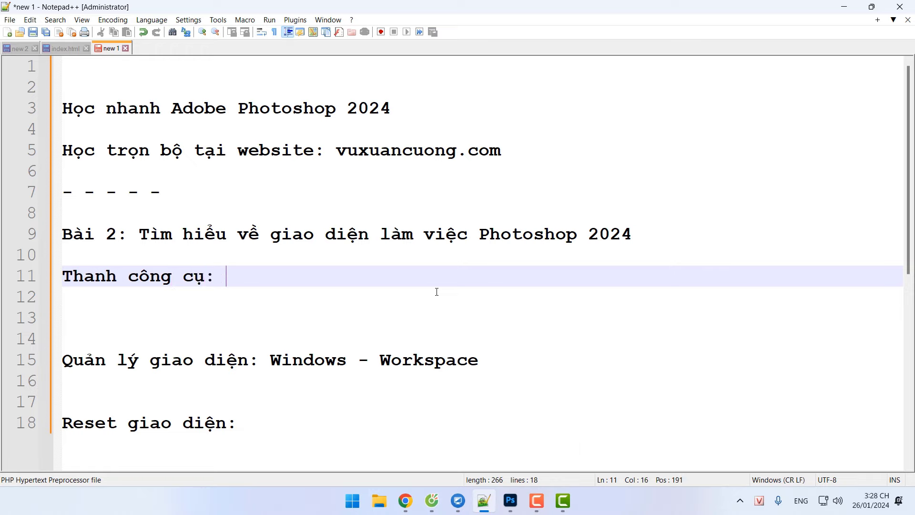
pyautogui.write('1 hàng hoặc')
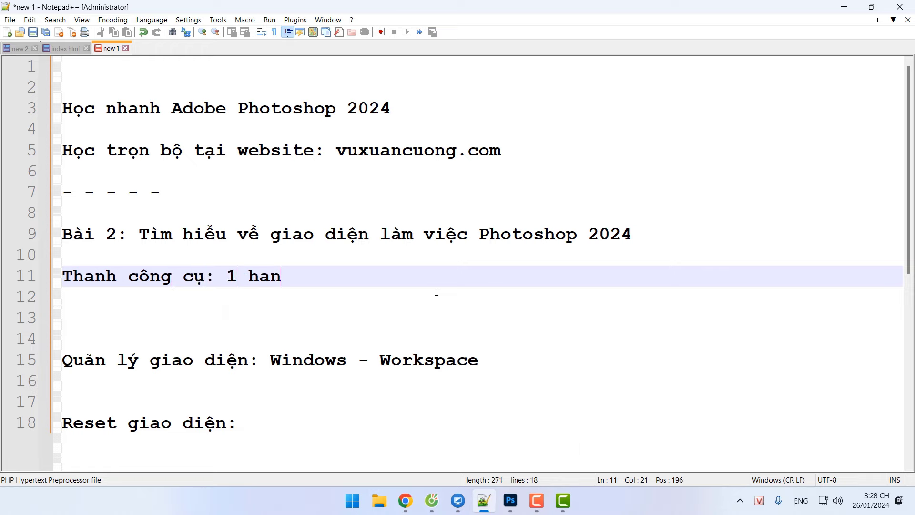
pyautogui.write('gf.')
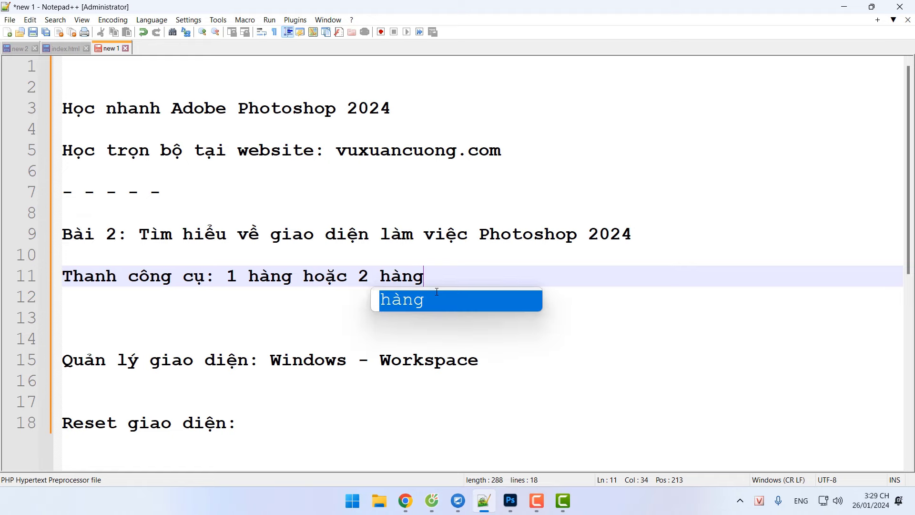
pyautogui.press('Return')
pyautogui.press('Return')
pyautogui.write('Bangr Layer:')
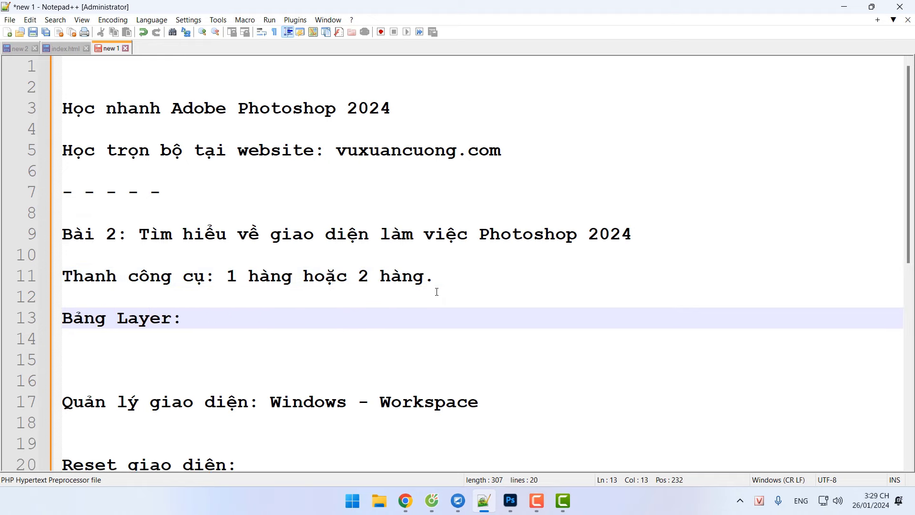
pyautogui.click(510, 500)
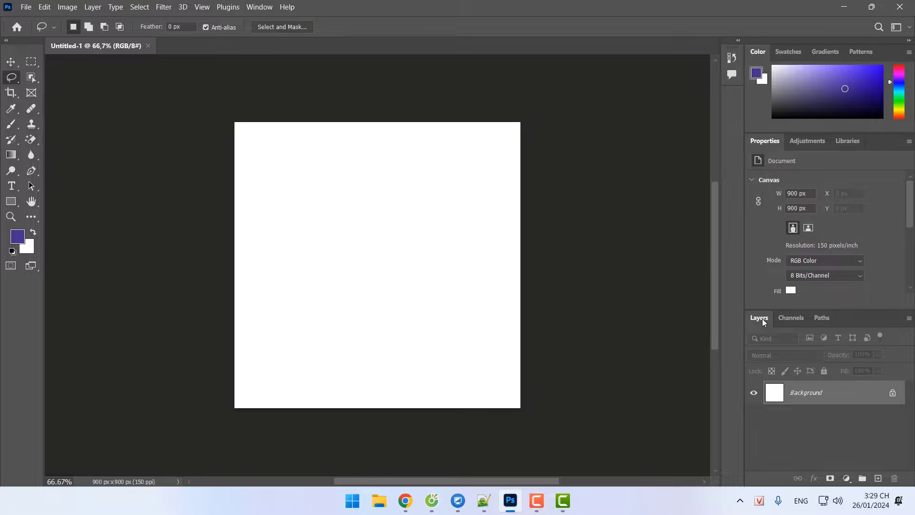
# Reset Essentials twice via Window > Workspace, then switch the toolbar to two columns.
pyautogui.click(266, 10)
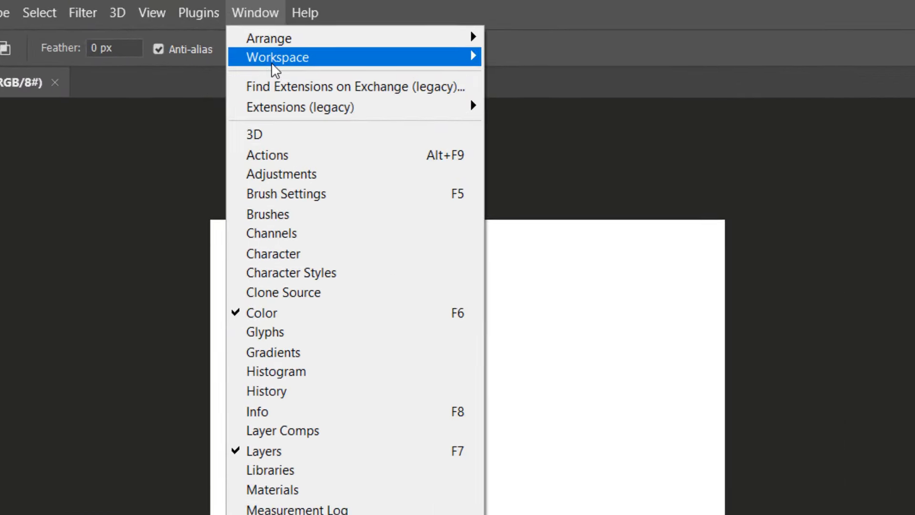
pyautogui.moveTo(273, 65)
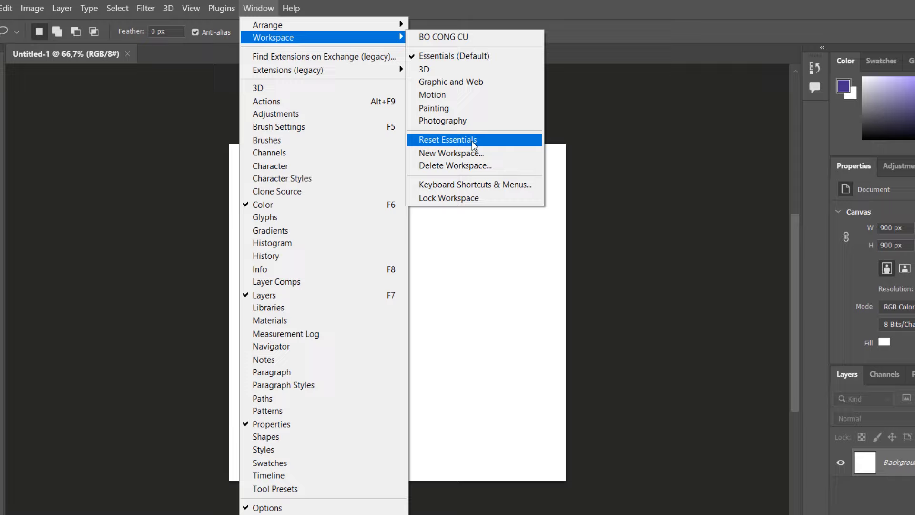
pyautogui.click(538, 210)
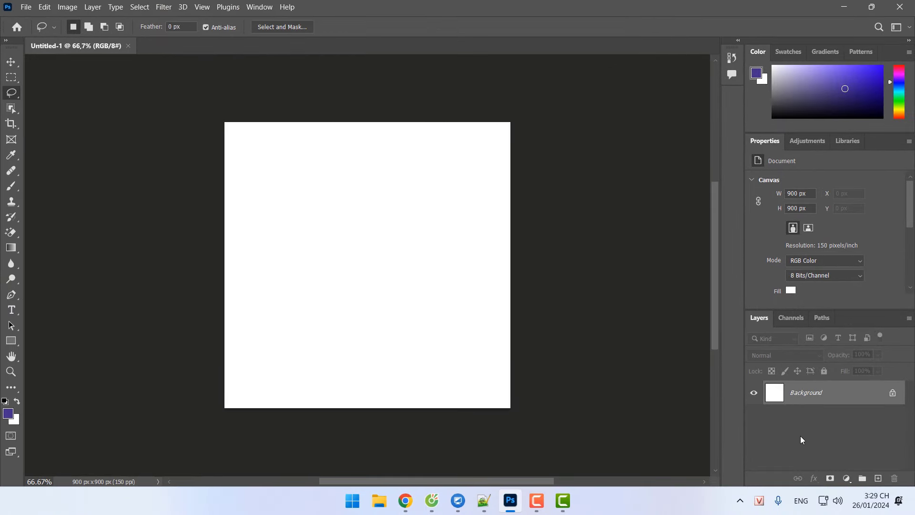
pyautogui.click(262, 8)
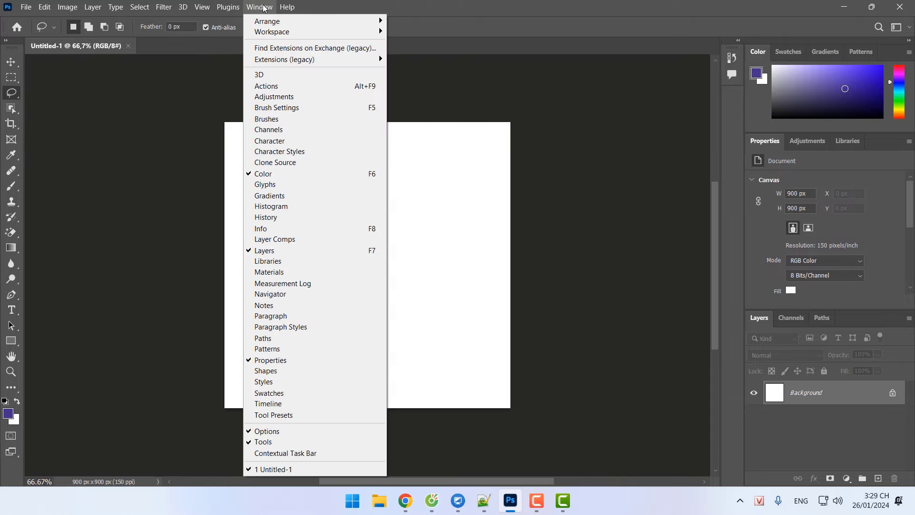
pyautogui.moveTo(284, 33)
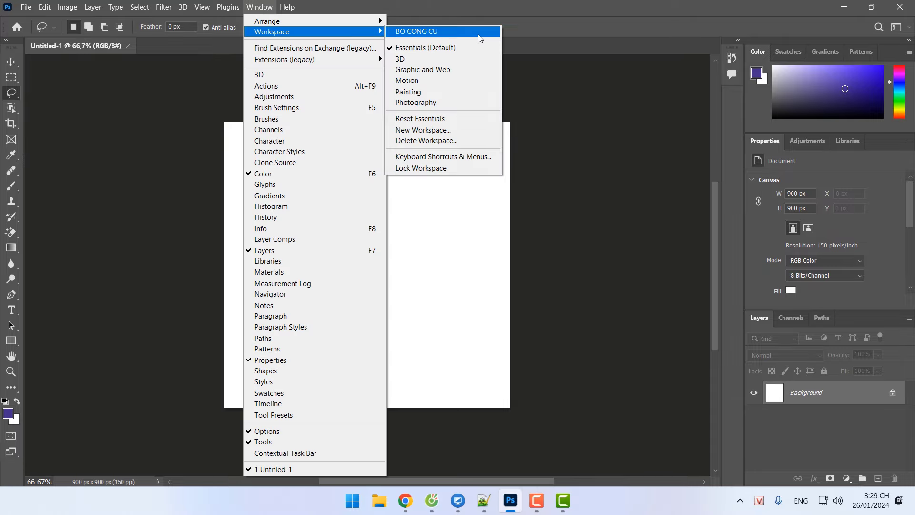
pyautogui.click(432, 120)
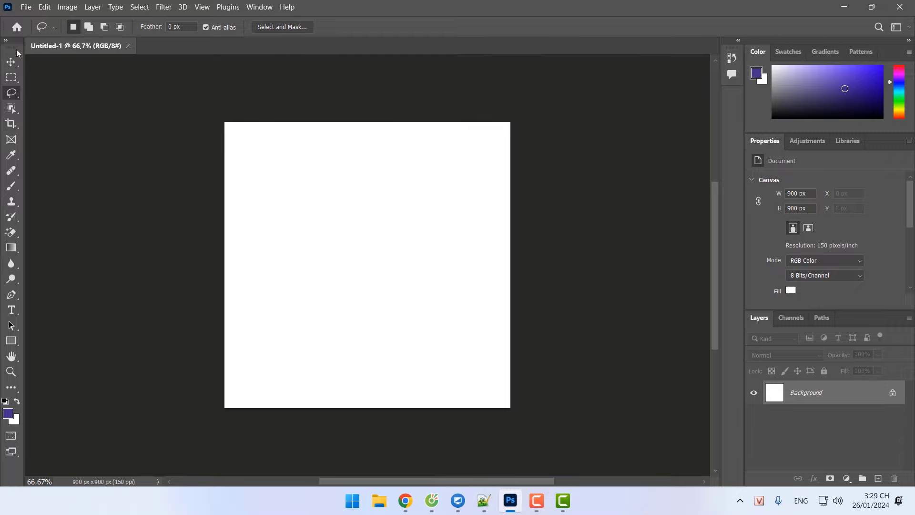
pyautogui.click(6, 40)
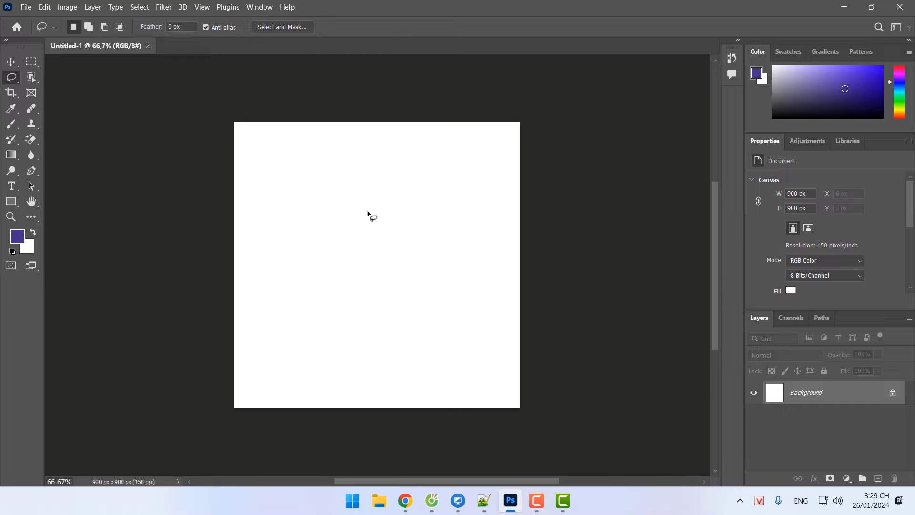
pyautogui.click(261, 8)
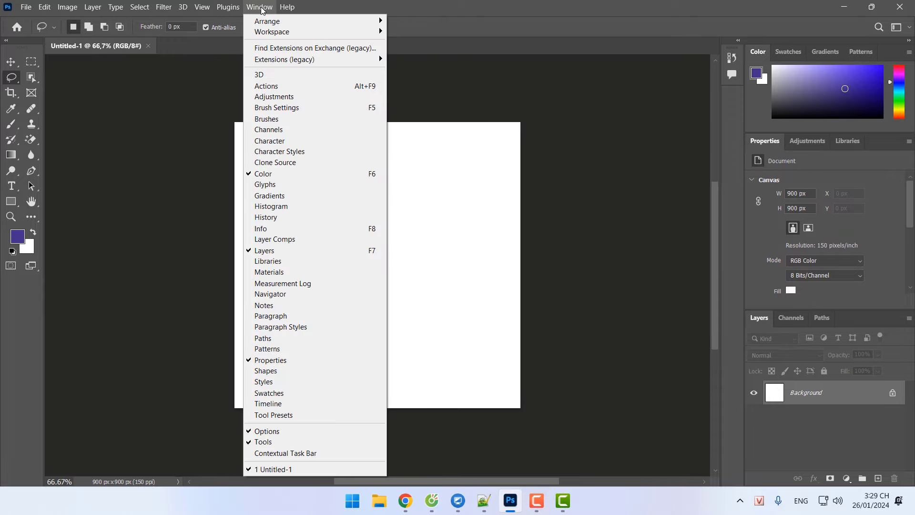
# Switch to the 3D workspace and dismiss the 3D discontinued notice.
pyautogui.moveTo(291, 34)
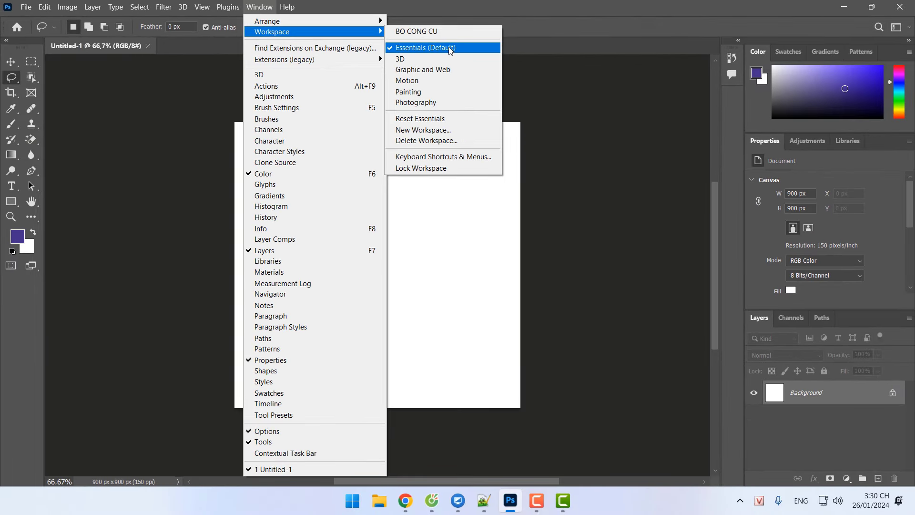
pyautogui.click(449, 59)
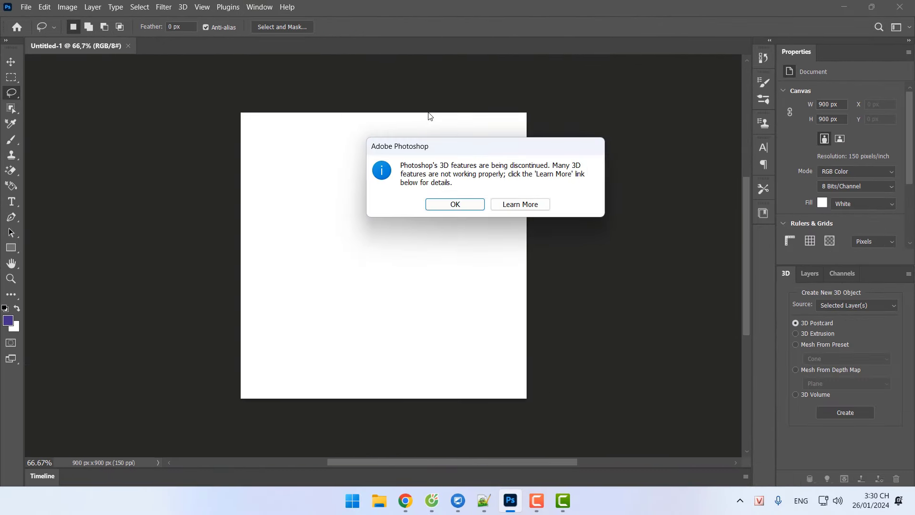
pyautogui.click(475, 203)
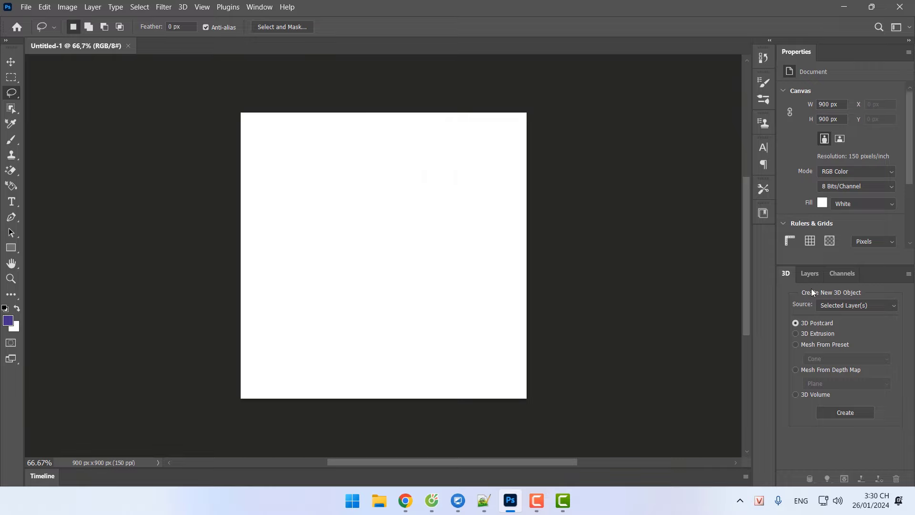
# Switch the workspace to Graphic and Web, then dismiss the Window menu without choosing.
pyautogui.click(259, 7)
pyautogui.moveTo(266, 31)
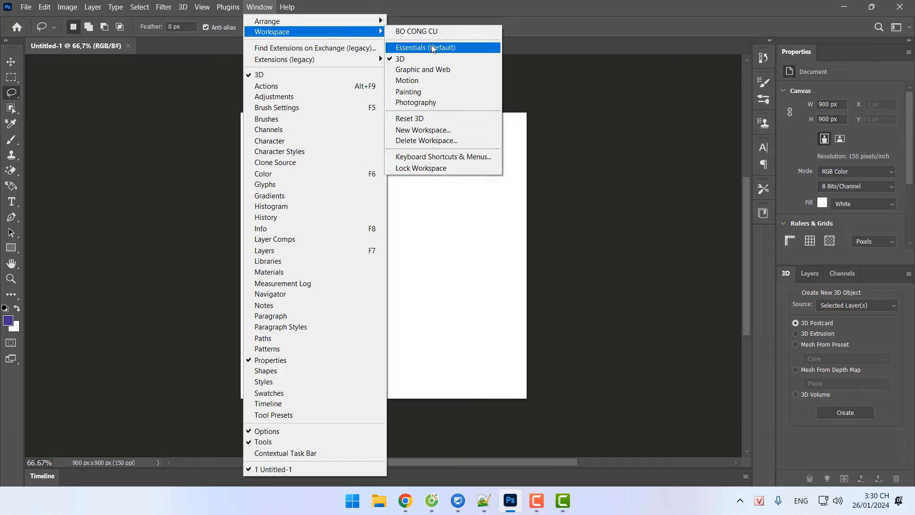
pyautogui.click(441, 71)
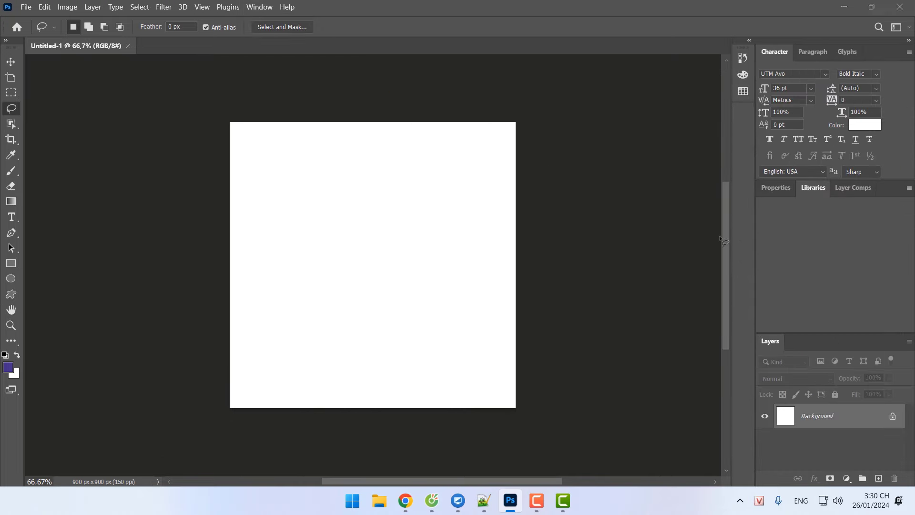
pyautogui.click(259, 6)
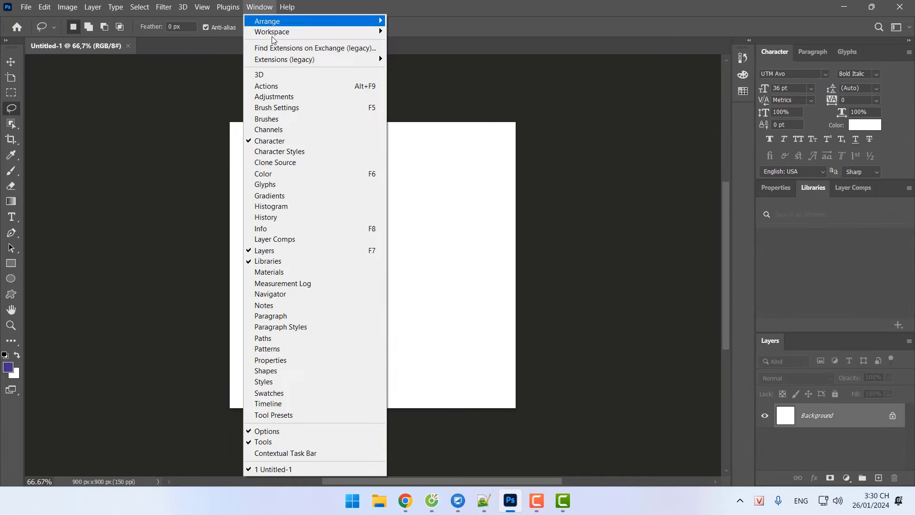
pyautogui.moveTo(328, 66)
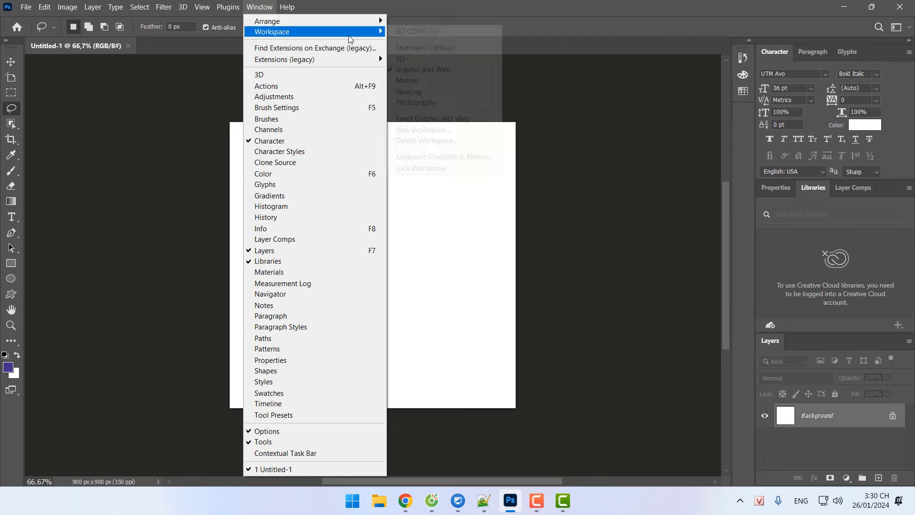
pyautogui.click(447, 407)
pyautogui.click(484, 501)
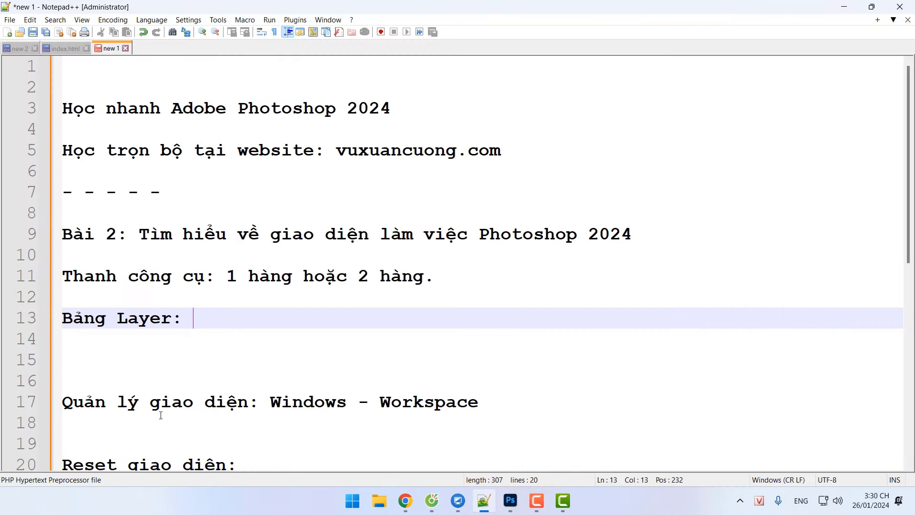
pyautogui.scroll(-2, 288, 387)
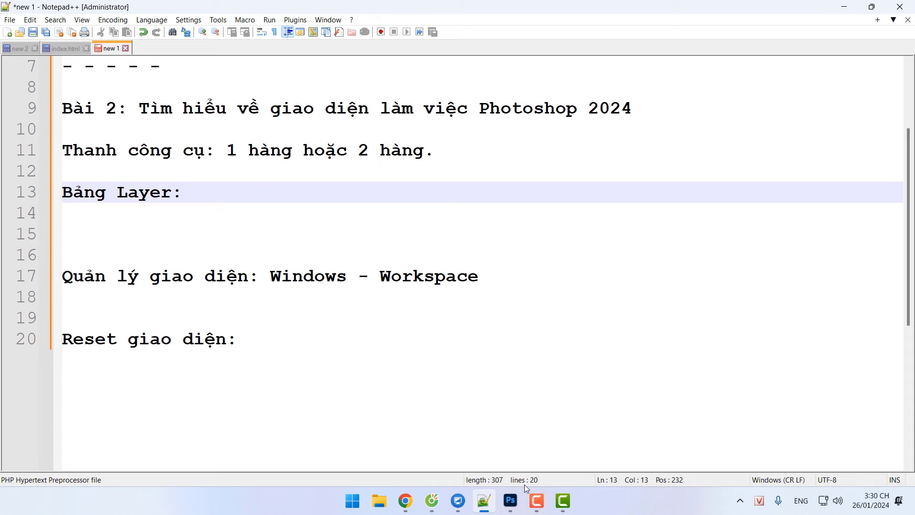
pyautogui.click(510, 500)
pyautogui.click(259, 7)
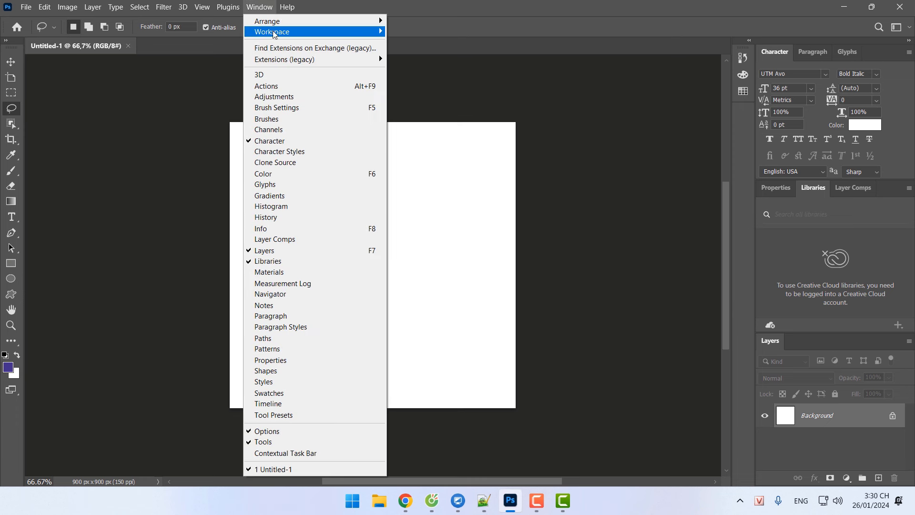
# Try the Painting and then the Photography workspace, then switch back to Essentials (Default).
pyautogui.moveTo(274, 32)
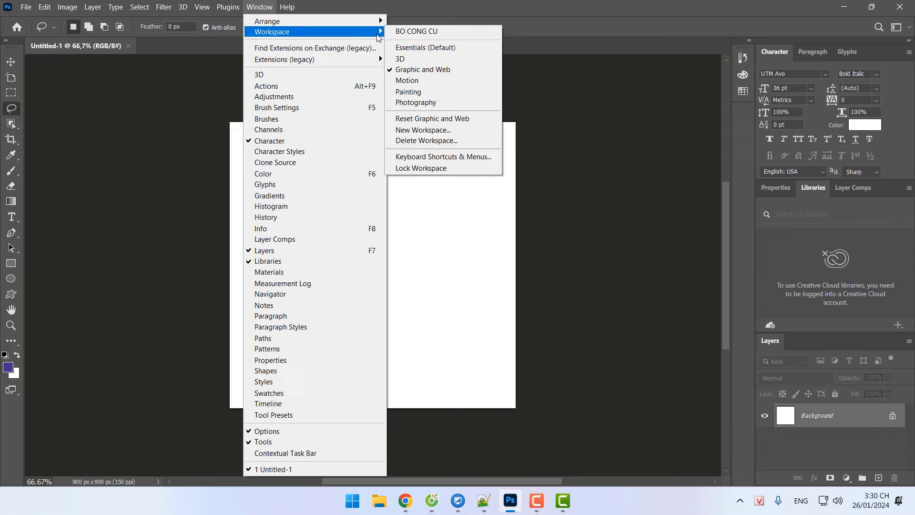
pyautogui.click(450, 97)
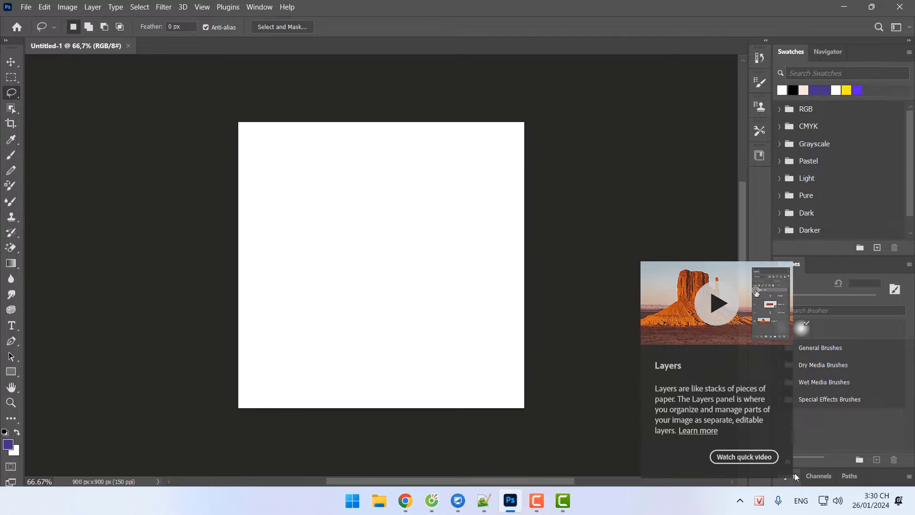
pyautogui.click(255, 7)
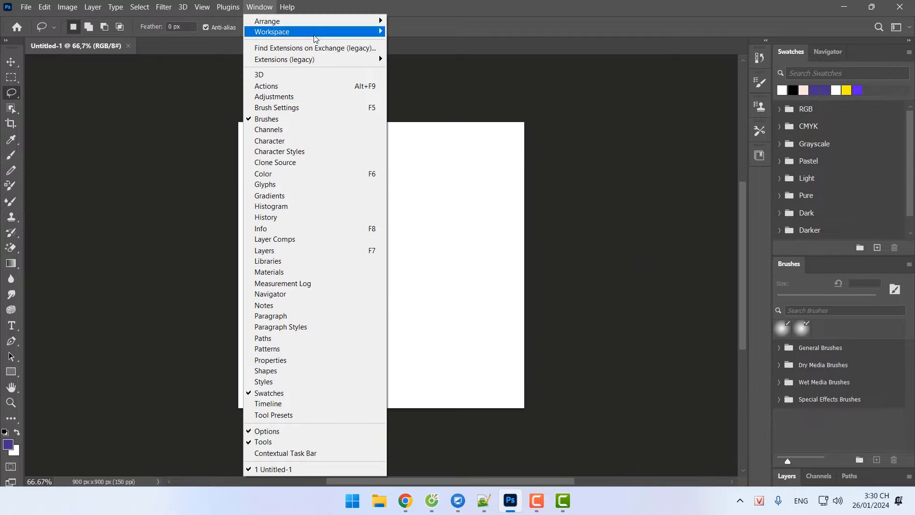
pyautogui.moveTo(315, 38)
pyautogui.click(444, 103)
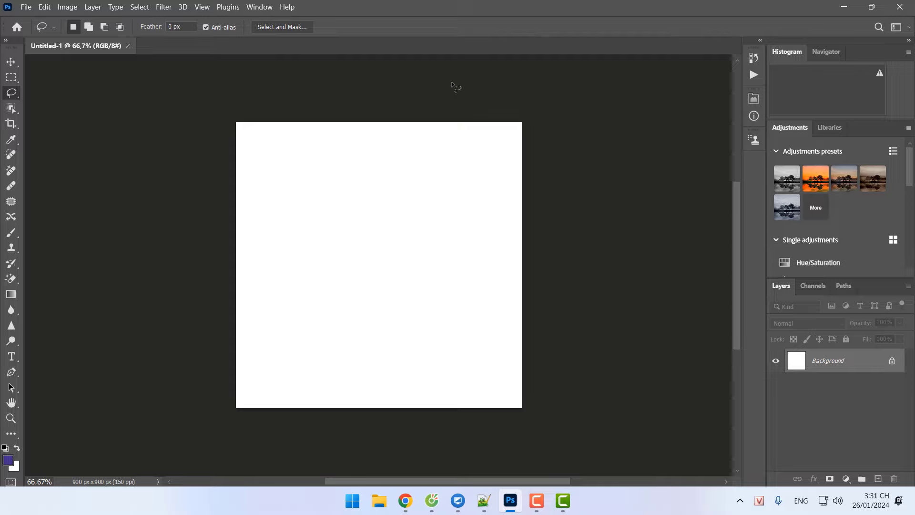
pyautogui.click(259, 7)
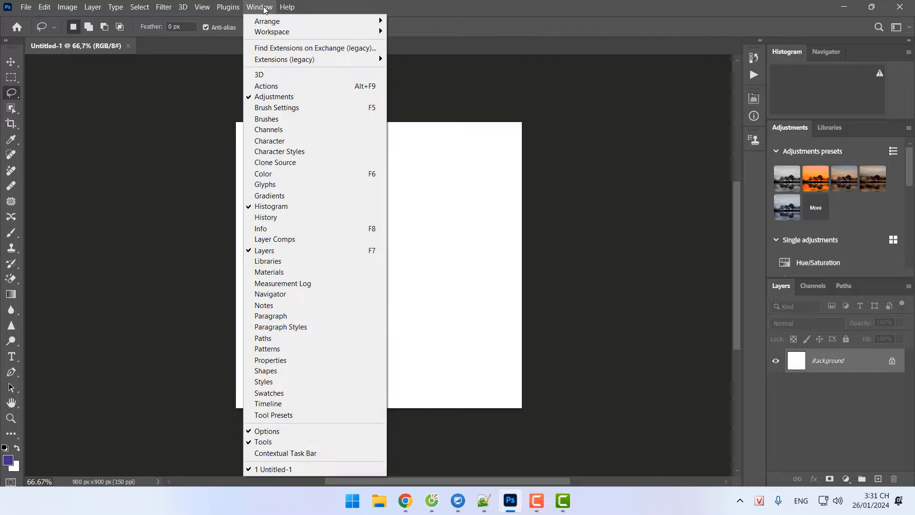
pyautogui.moveTo(286, 31)
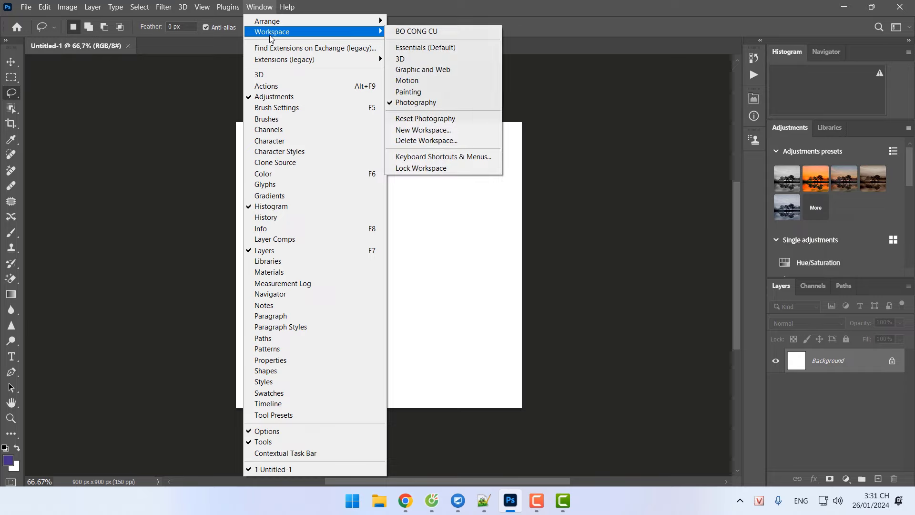
pyautogui.click(436, 48)
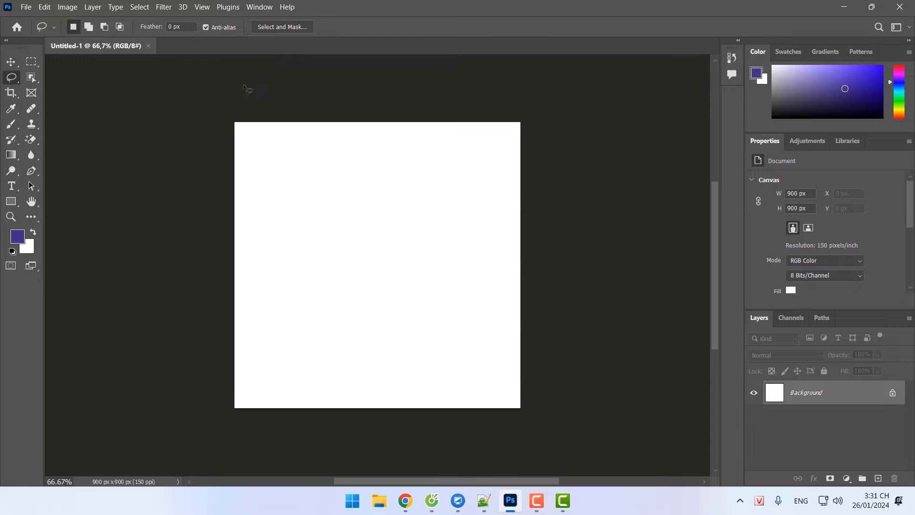
# Float and close the Tools and Layers panels, then quit Photoshop and minimize Notepad++.
pyautogui.moveTo(19, 44); pyautogui.dragTo(132, 57)
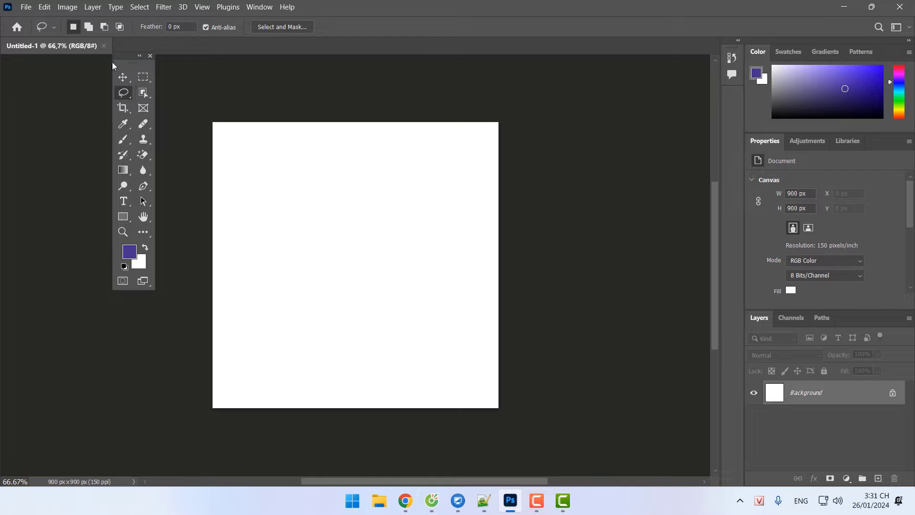
pyautogui.click(150, 56)
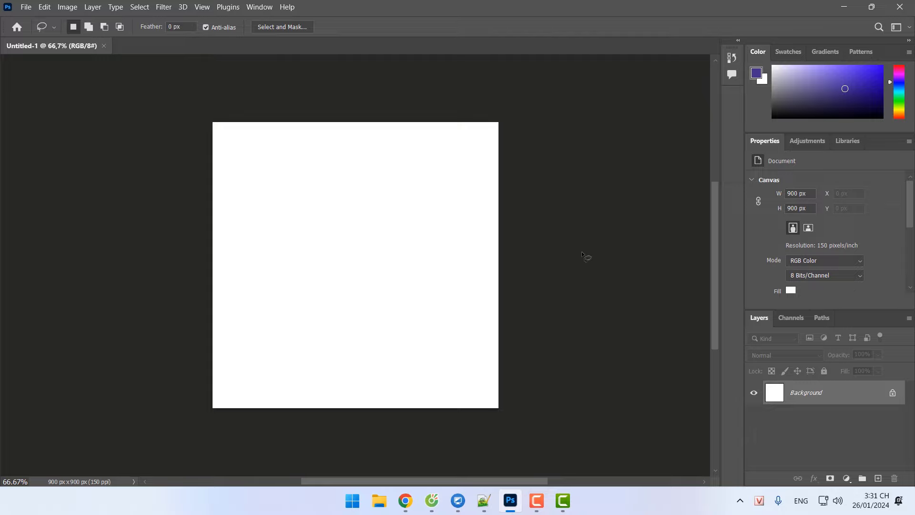
pyautogui.moveTo(758, 316); pyautogui.dragTo(593, 142)
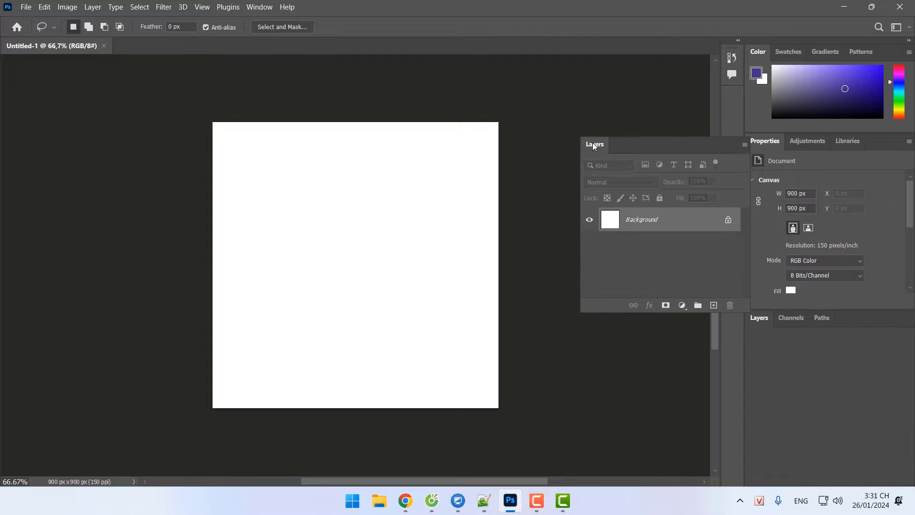
pyautogui.click(715, 133)
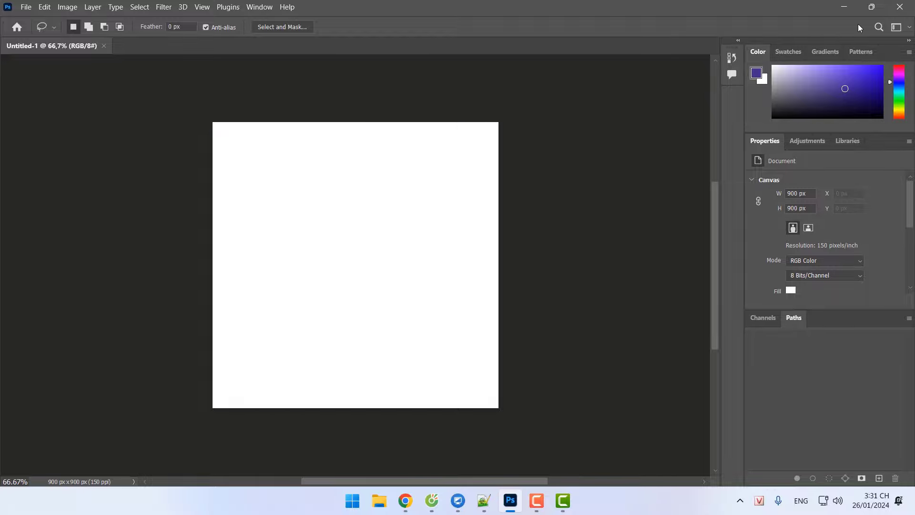
pyautogui.click(899, 7)
pyautogui.click(844, 6)
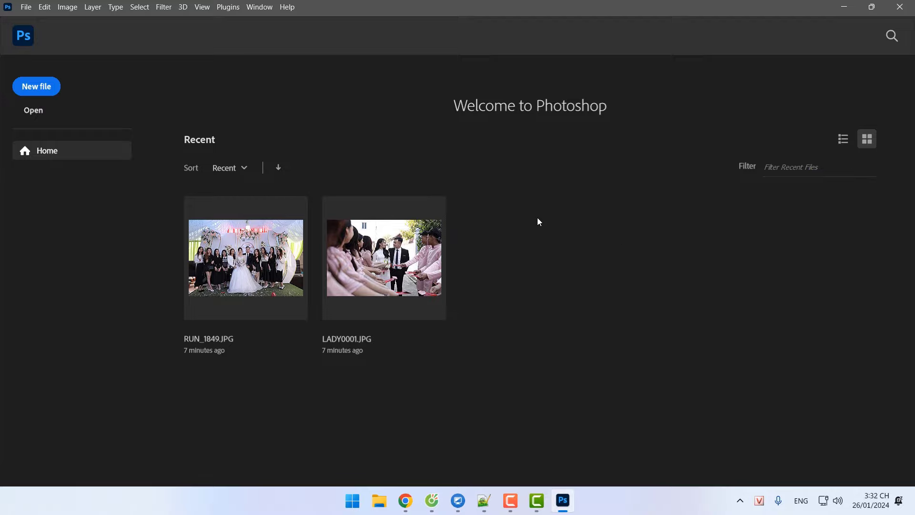
# Create a new blank 900 x 900 px Untitled-1 document from the Home screen.
pyautogui.click(41, 87)
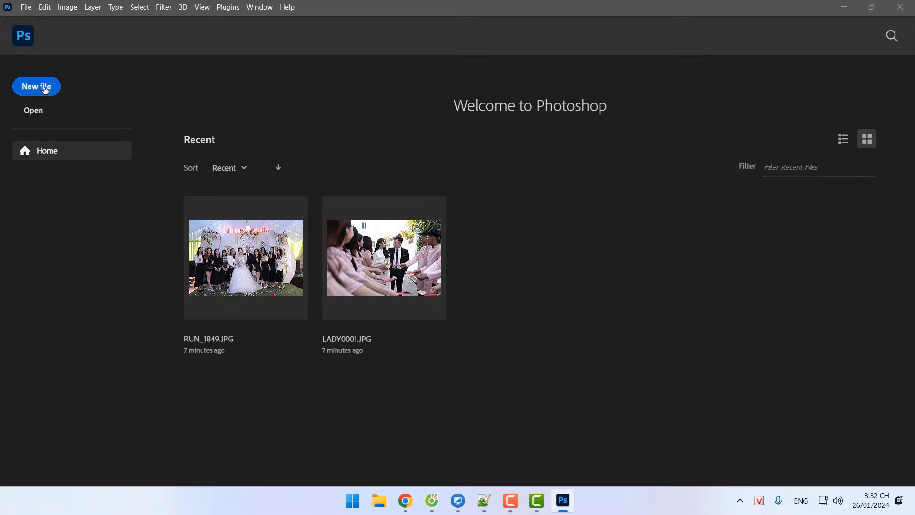
pyautogui.click(680, 419)
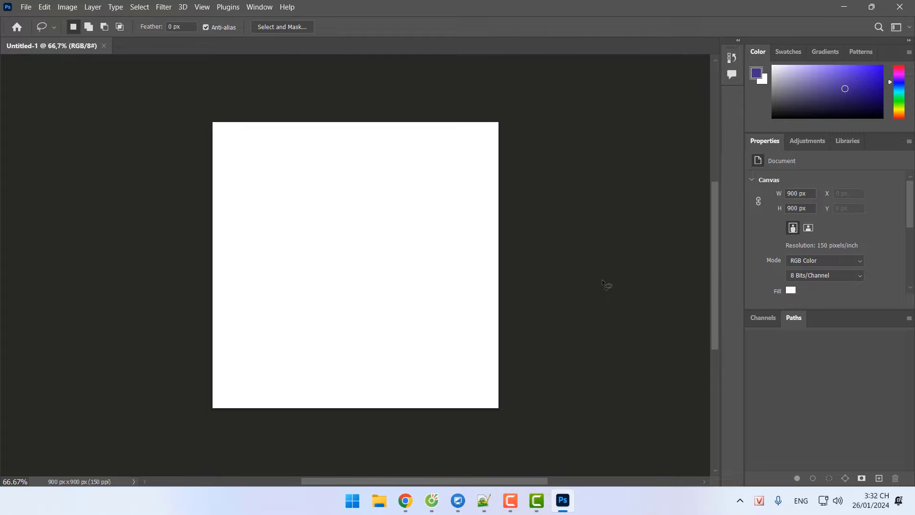
# In the notes, change the heading to 'Reset giao diện về mặc định:'.
pyautogui.click(483, 500)
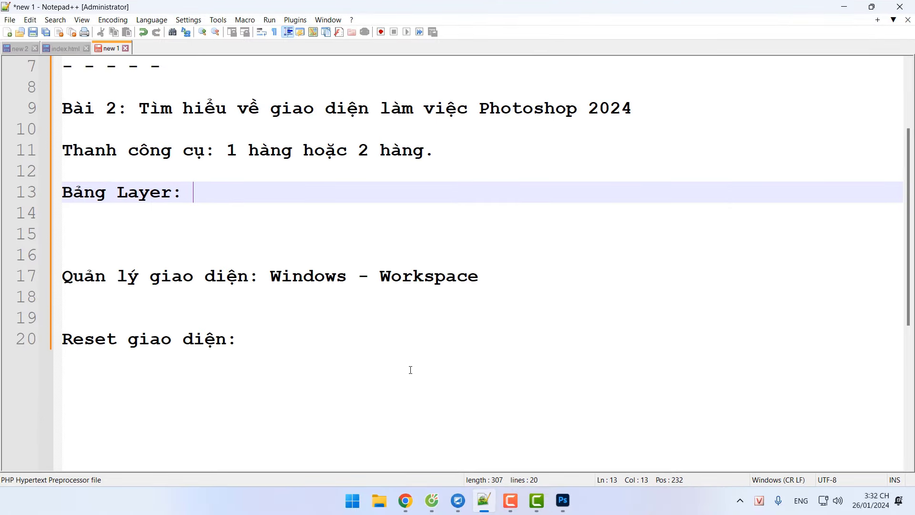
pyautogui.click(245, 341)
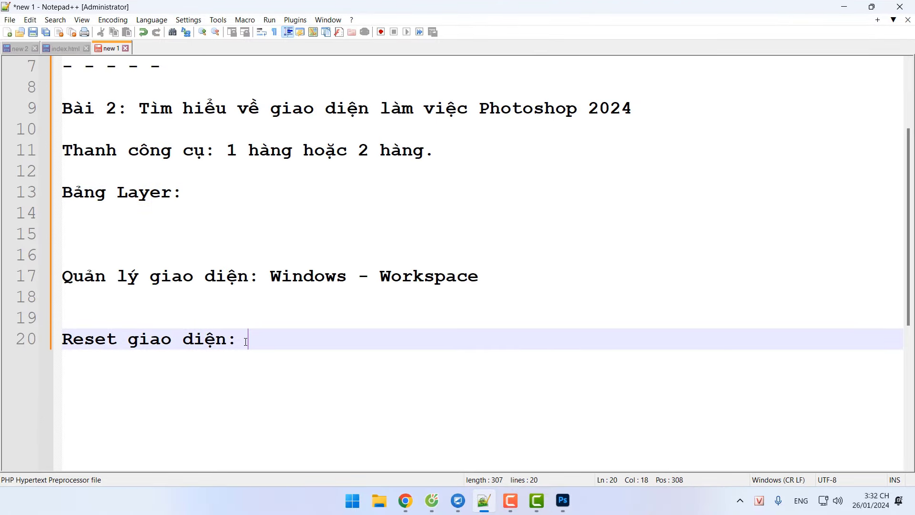
pyautogui.press('Left')
pyautogui.press('BackSpace')
pyautogui.press('Right')
pyautogui.write('về mặc định:')
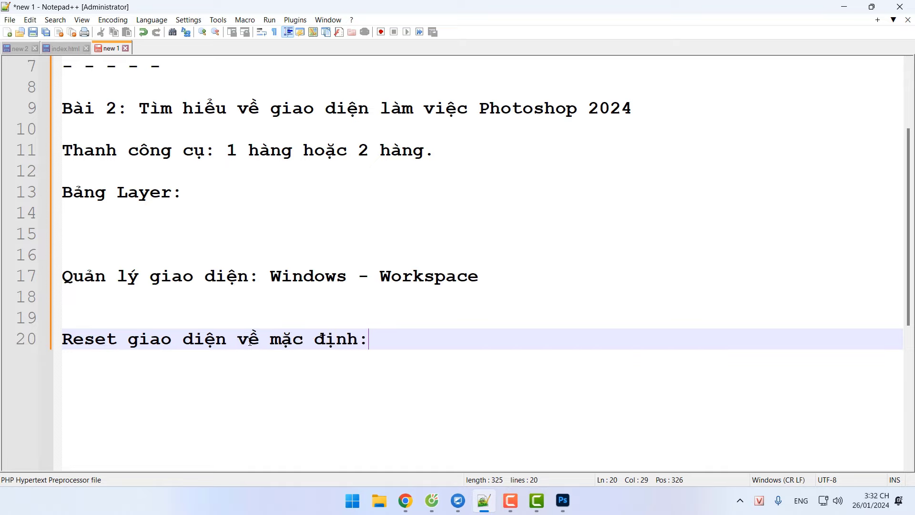
# Add a 'Bước 1:' line below the heading and return to Photoshop.
pyautogui.press('Return')
pyautogui.press('Return')
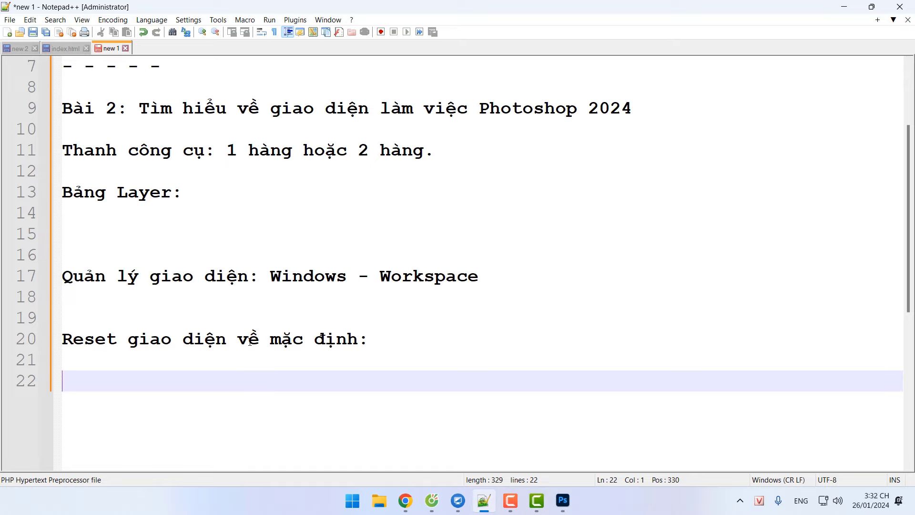
pyautogui.write('Bước 1:')
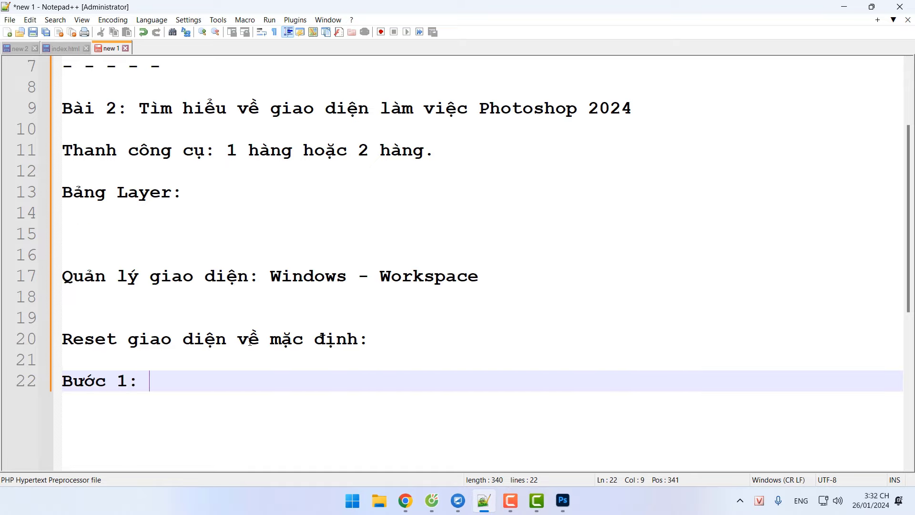
pyautogui.click(563, 500)
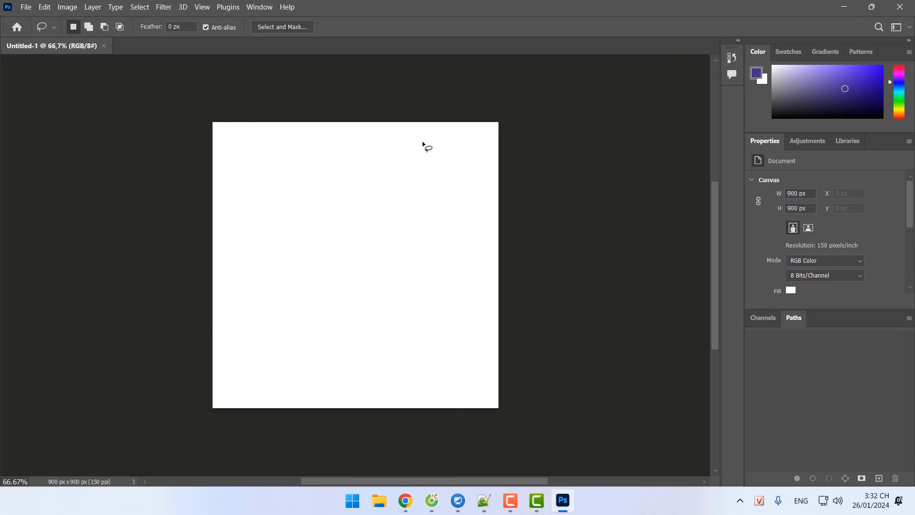
# Apply the Essentials (Default) workspace in Photoshop.
pyautogui.click(266, 7)
pyautogui.moveTo(330, 33)
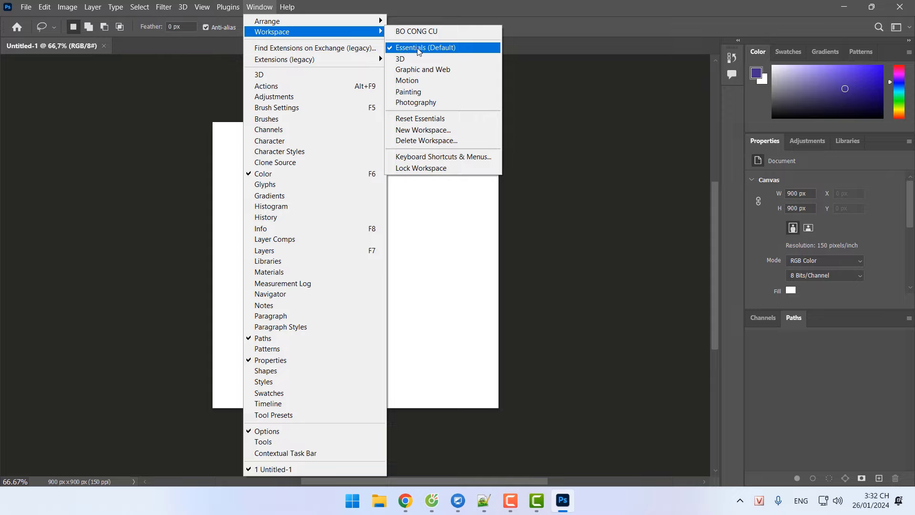
pyautogui.click(443, 48)
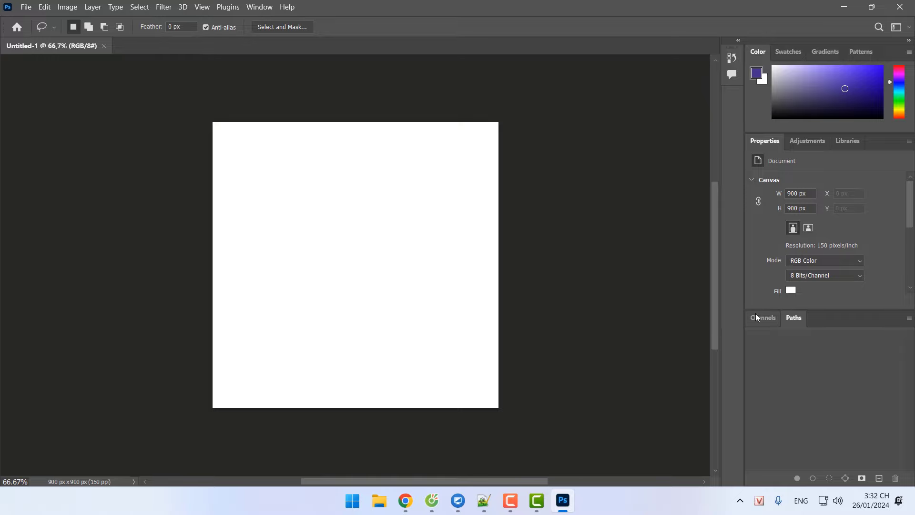
# Add a 'Bước 2:' line under 'Bước 1:' in the notes and return to Photoshop.
pyautogui.click(484, 500)
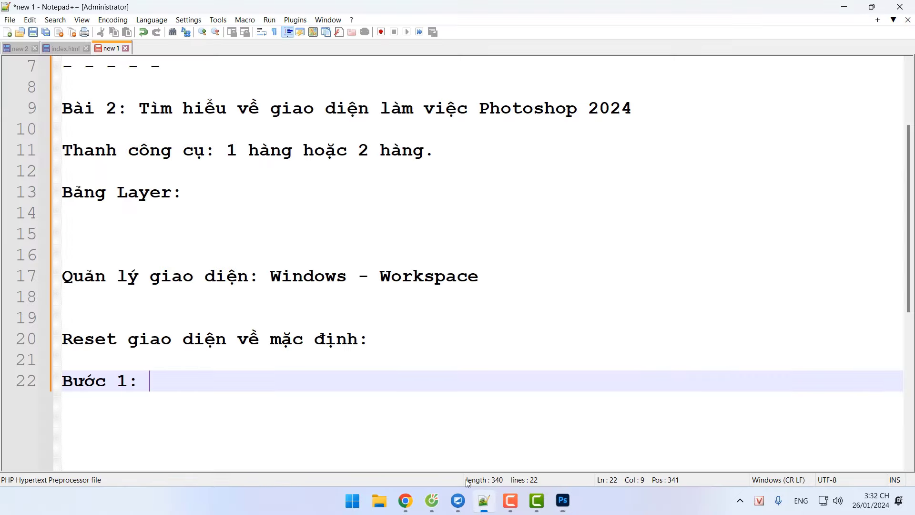
pyautogui.press('Return')
pyautogui.press('Return')
pyautogui.write('B')
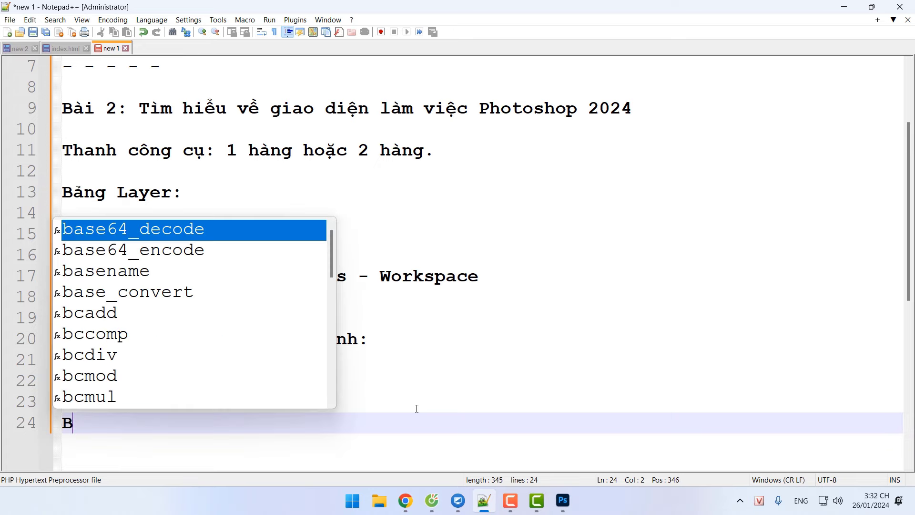
pyautogui.write('ước 2:')
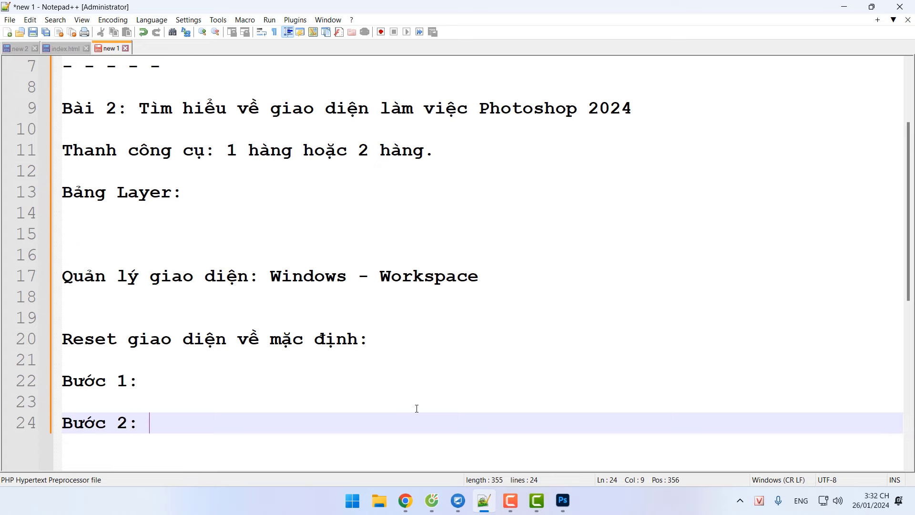
pyautogui.click(563, 501)
# Use Reset Essentials to bring back the Tools panel and the Layers panel.
pyautogui.click(273, 6)
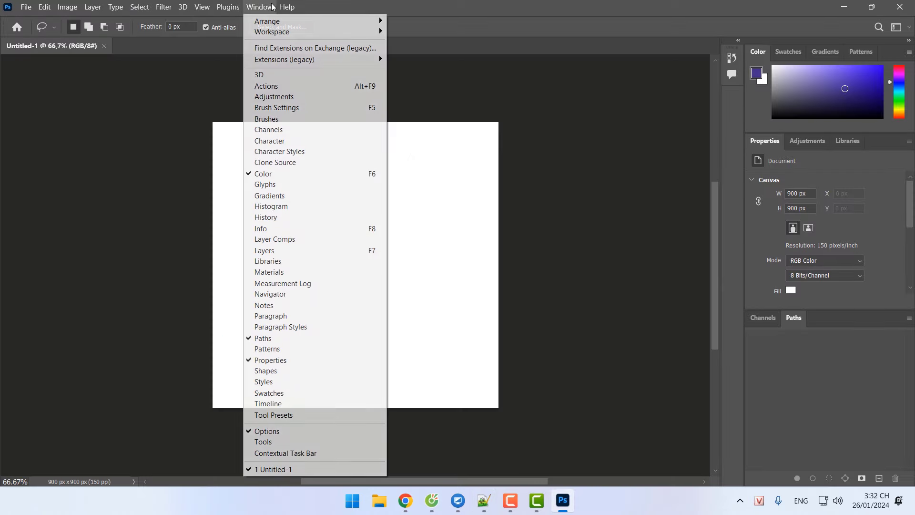
pyautogui.moveTo(279, 33)
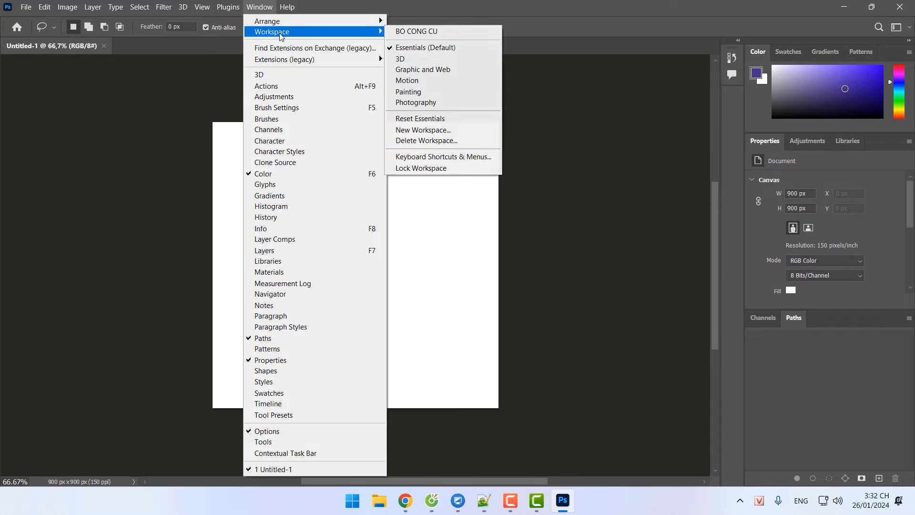
pyautogui.click(434, 122)
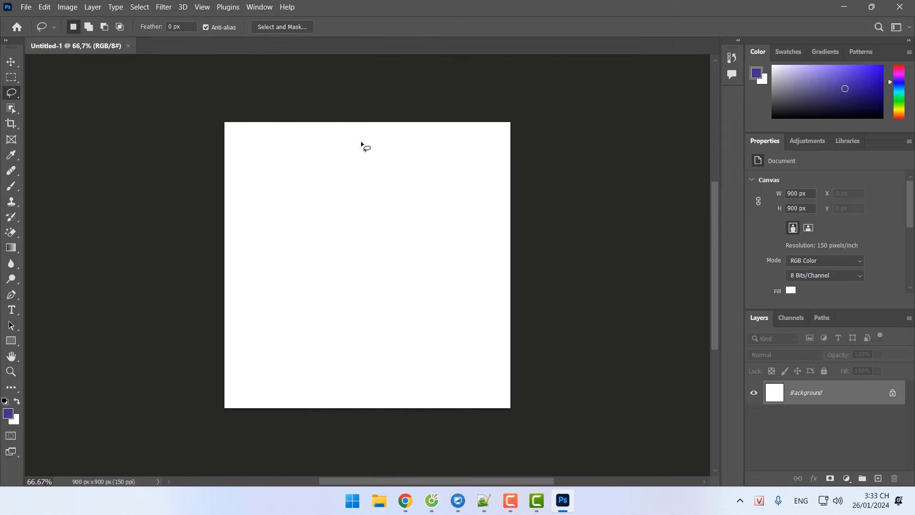
# Show tools in two columns, then float and close Properties, Layers, Channels and the toolbar.
pyautogui.click(6, 41)
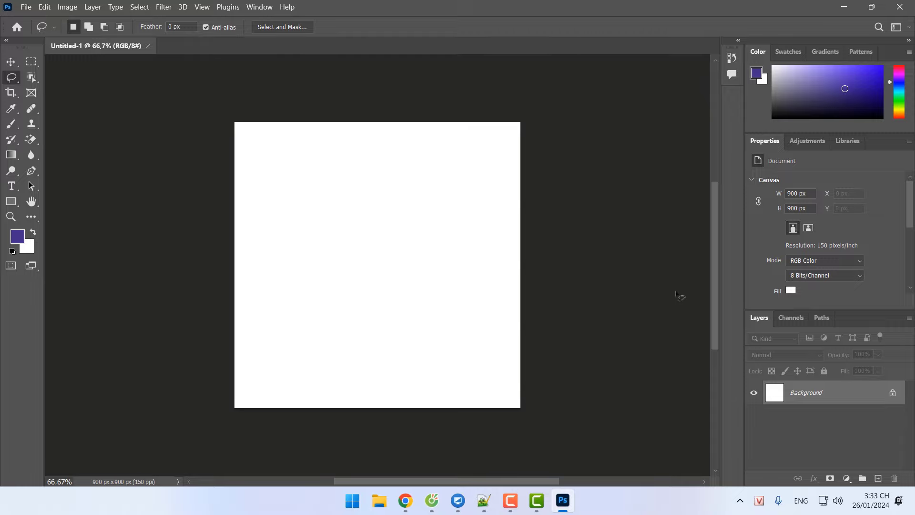
pyautogui.moveTo(765, 141); pyautogui.dragTo(563, 118)
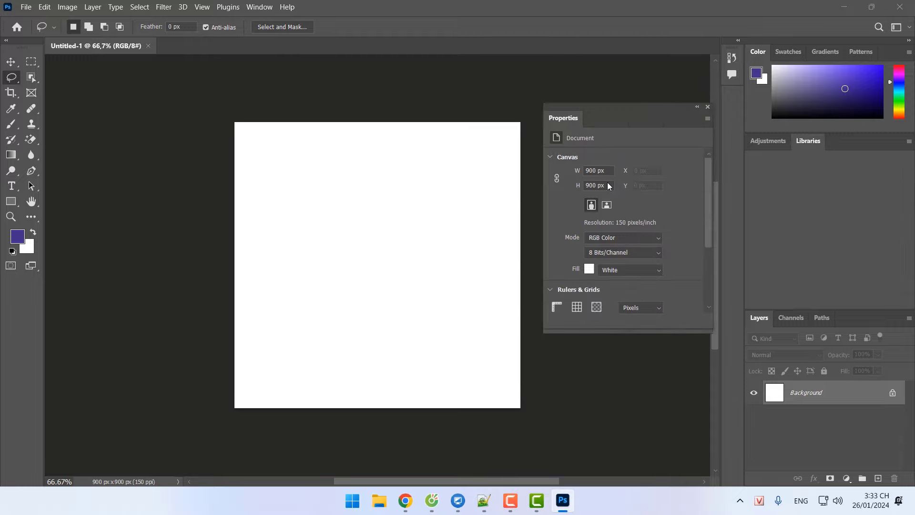
pyautogui.moveTo(758, 317); pyautogui.dragTo(400, 179)
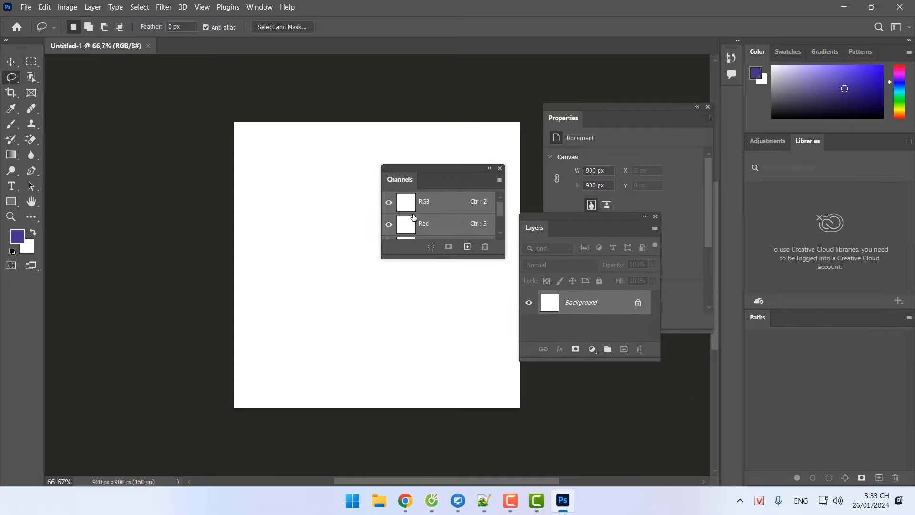
pyautogui.click(499, 169)
pyautogui.click(655, 216)
pyautogui.click(707, 107)
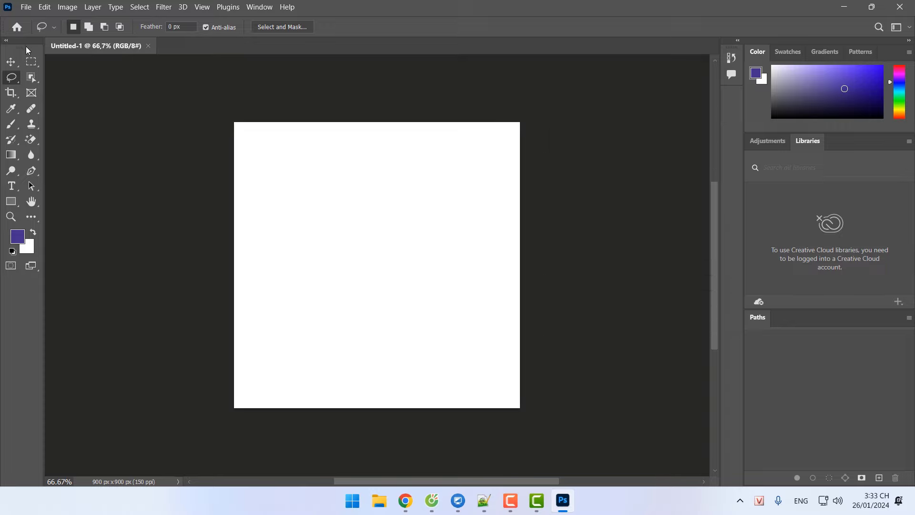
pyautogui.moveTo(25, 46); pyautogui.dragTo(509, 115)
pyautogui.click(500, 109)
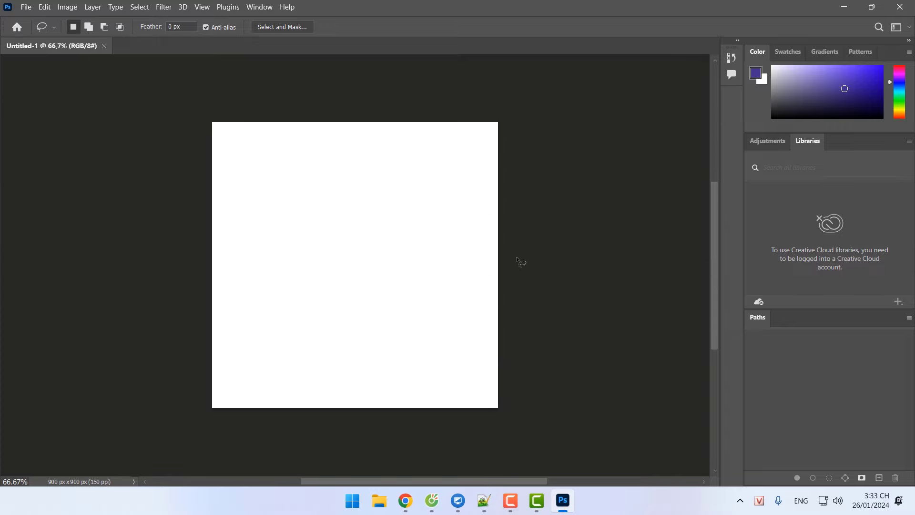
# Apply Essentials (Default), reset Essentials, and show the toolbar in two columns.
pyautogui.click(261, 7)
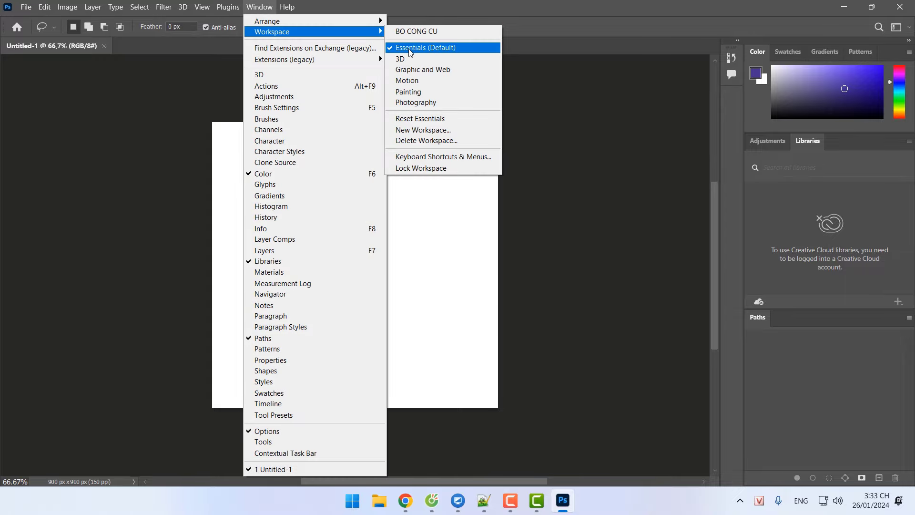
pyautogui.click(450, 49)
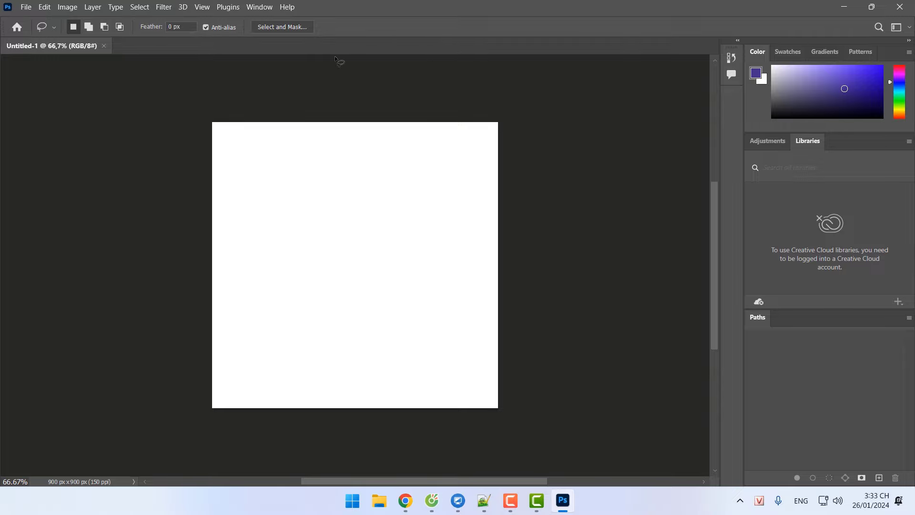
pyautogui.click(259, 7)
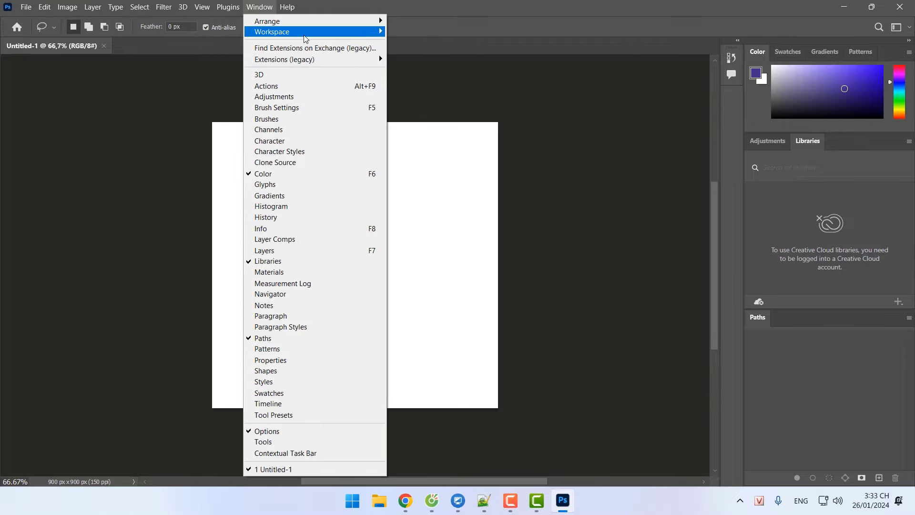
pyautogui.moveTo(305, 39)
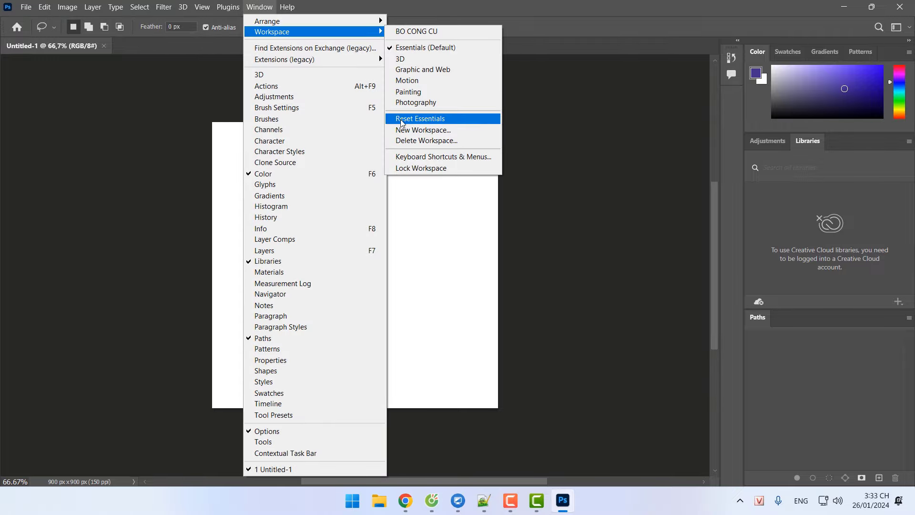
pyautogui.click(428, 122)
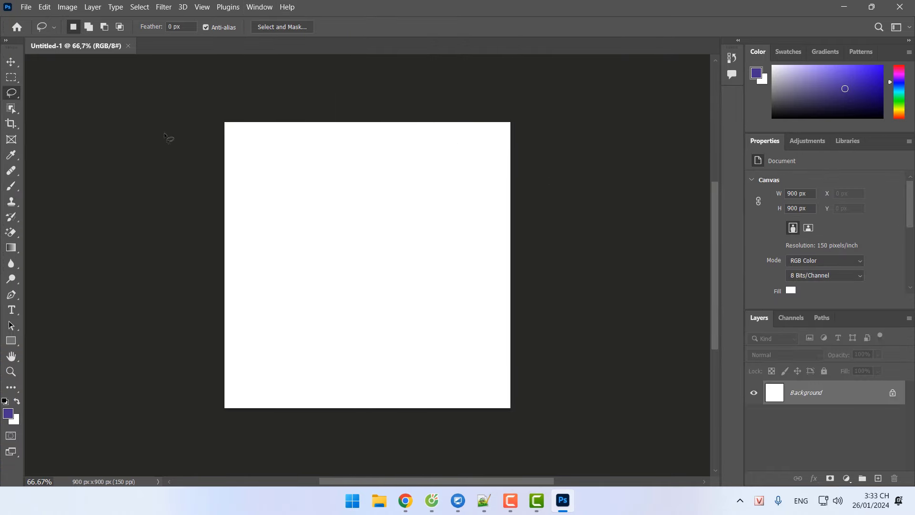
pyautogui.click(6, 41)
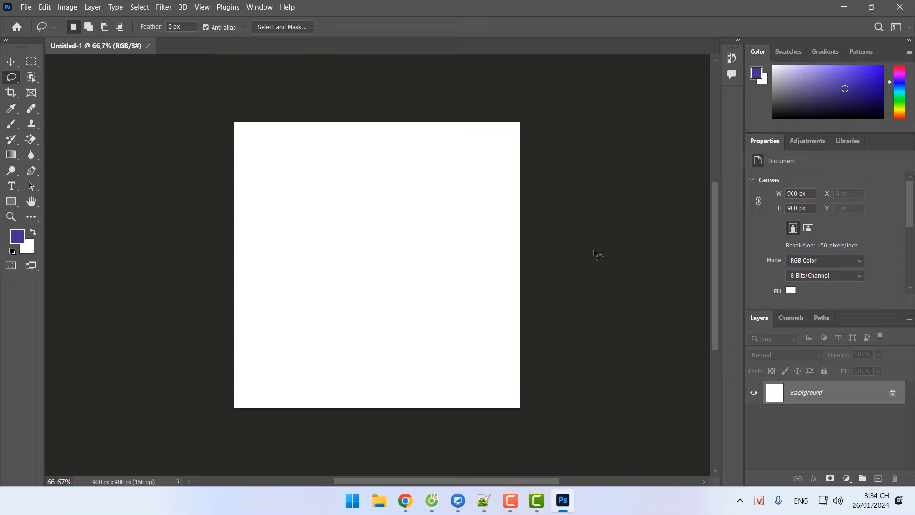
pyautogui.scroll(-1, 714, 257)
pyautogui.scroll(-4, 712, 262)
pyautogui.scroll(5, 710, 239)
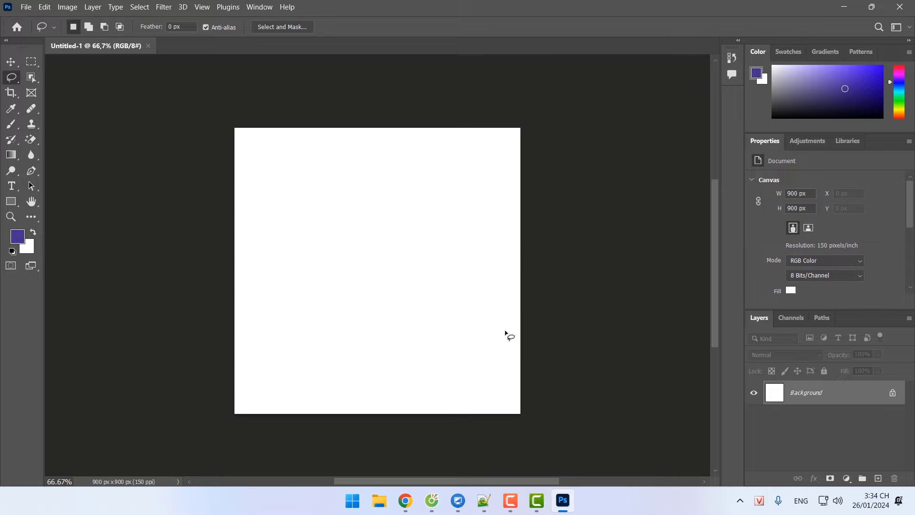
pyautogui.moveTo(484, 499)
pyautogui.click(484, 500)
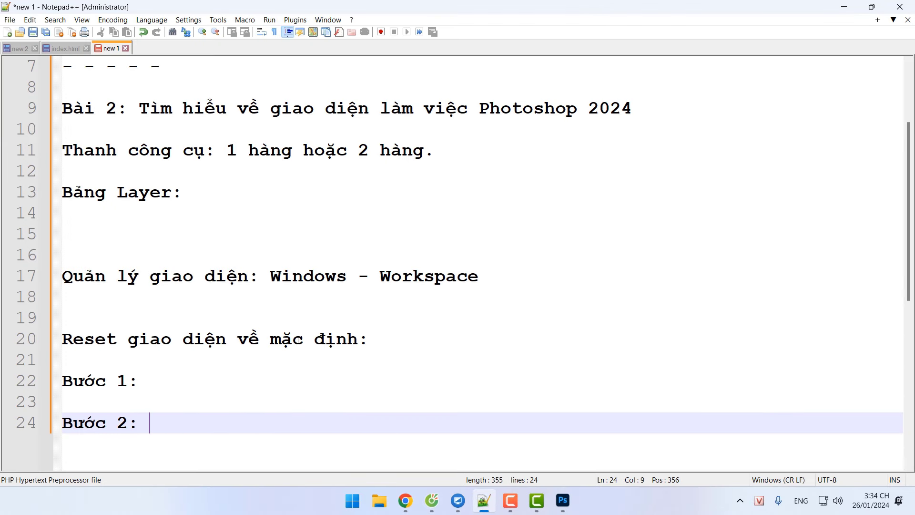
pyautogui.moveTo(424, 339); pyautogui.dragTo(62, 340)
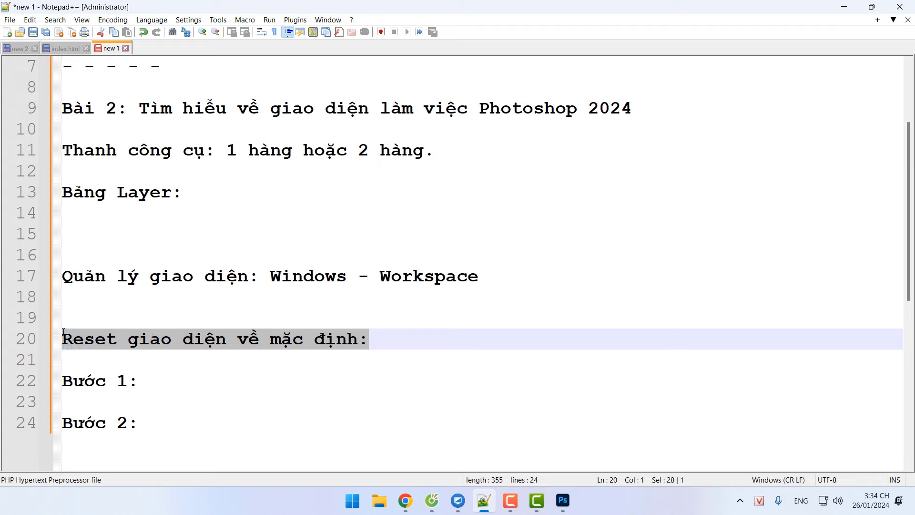
pyautogui.click(562, 501)
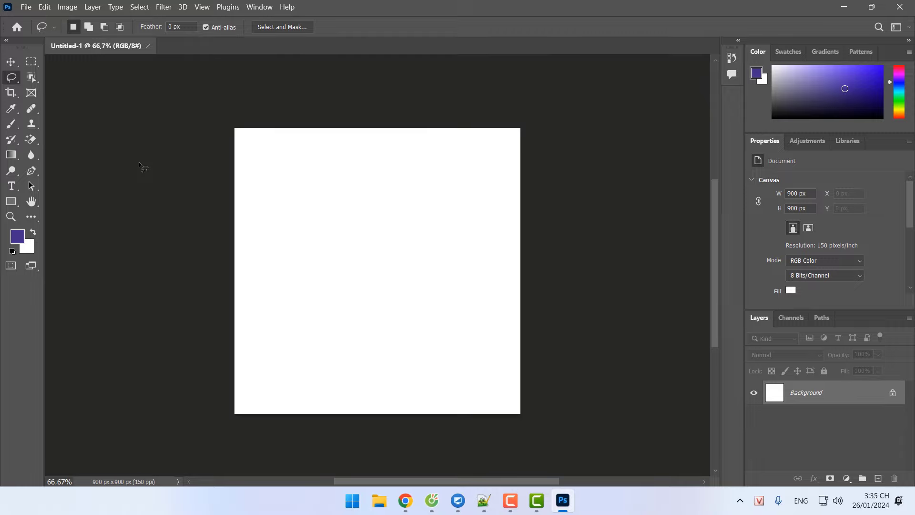
# Try Light Gray, Default and Black pasteboard colours, ending back on Default.
pyautogui.rightClick(126, 161)
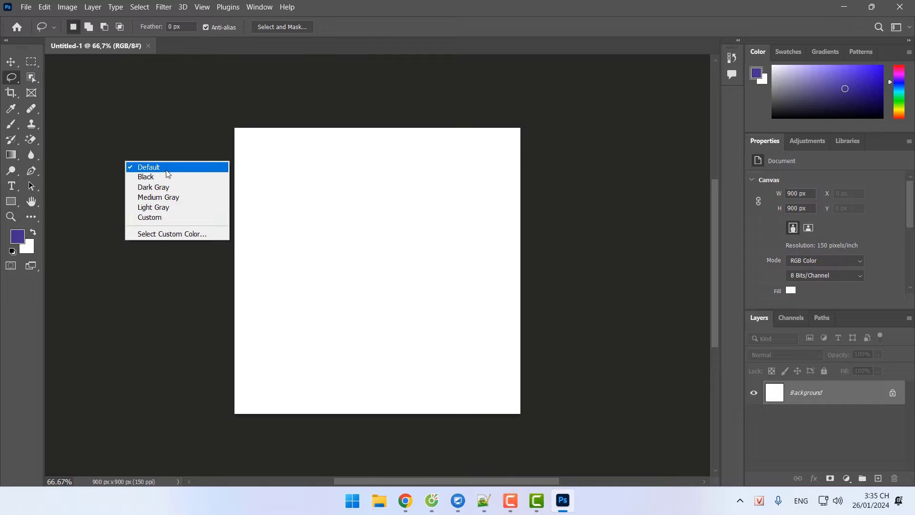
pyautogui.click(174, 207)
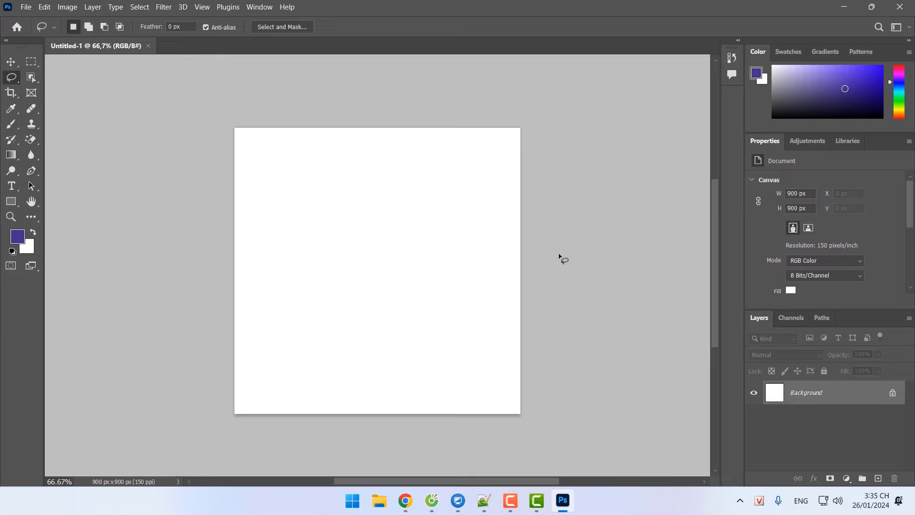
pyautogui.rightClick(112, 178)
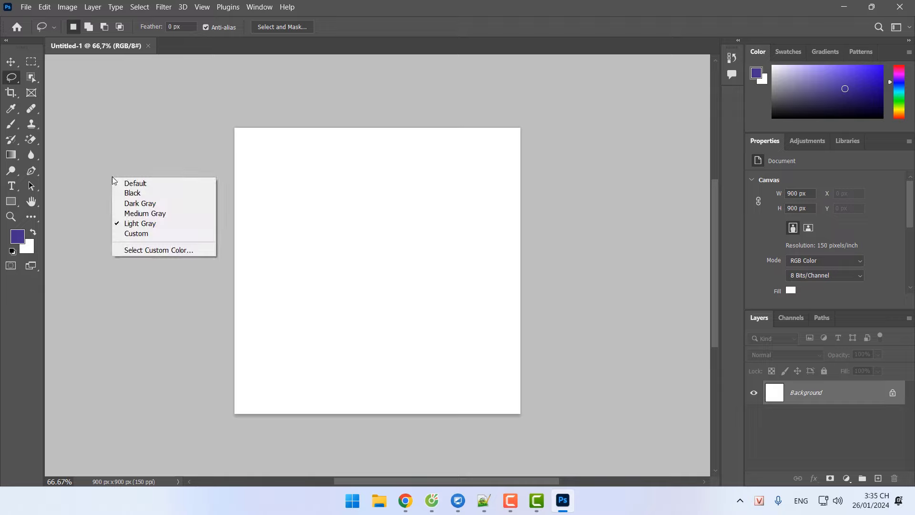
pyautogui.click(618, 340)
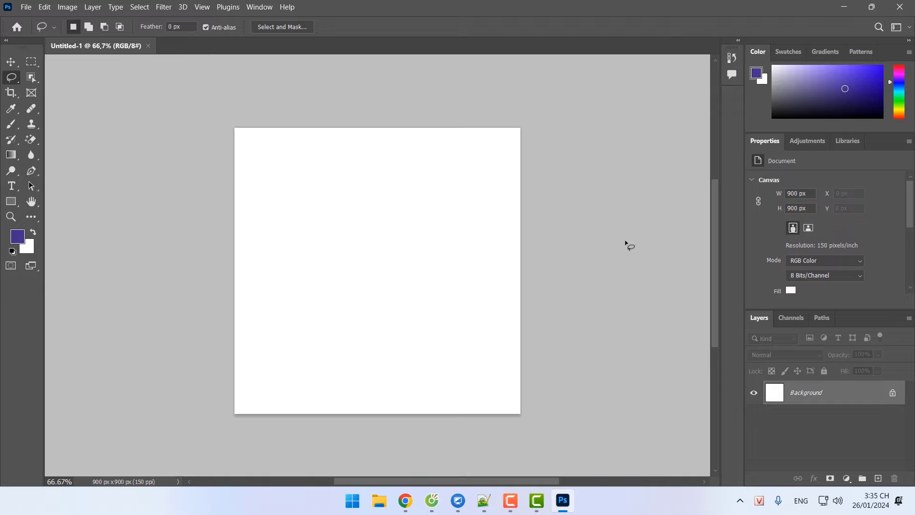
pyautogui.rightClick(75, 194)
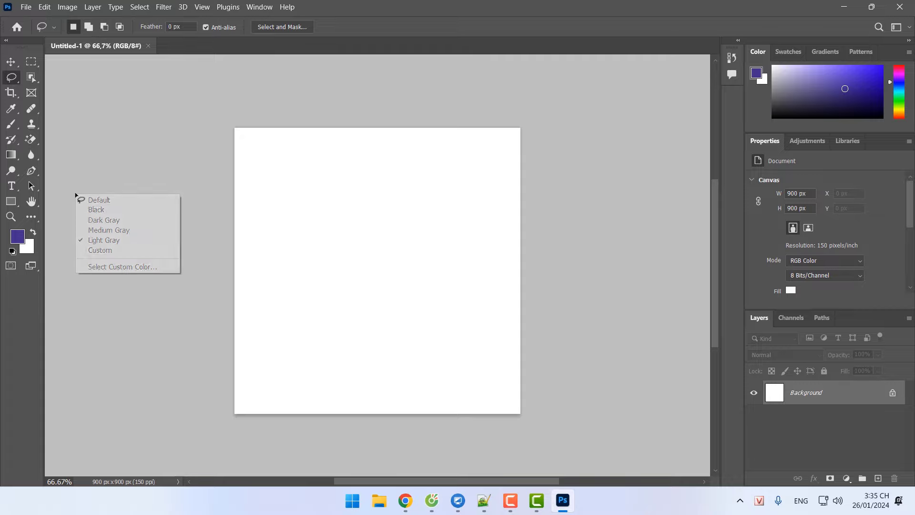
pyautogui.click(91, 200)
pyautogui.rightClick(112, 171)
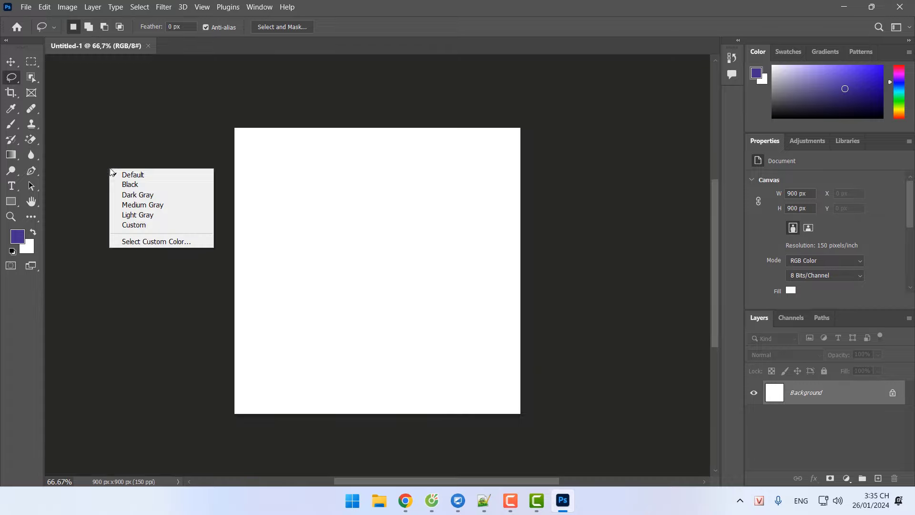
pyautogui.click(123, 185)
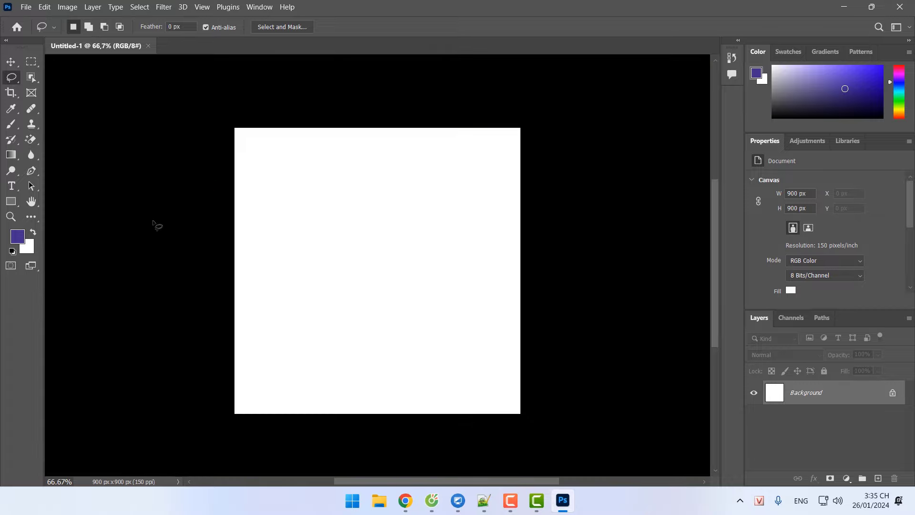
pyautogui.rightClick(161, 167)
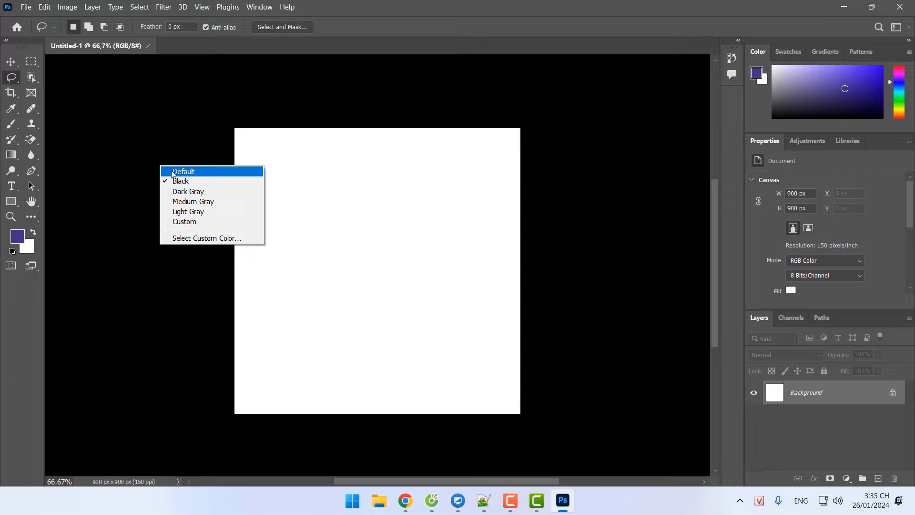
pyautogui.click(172, 173)
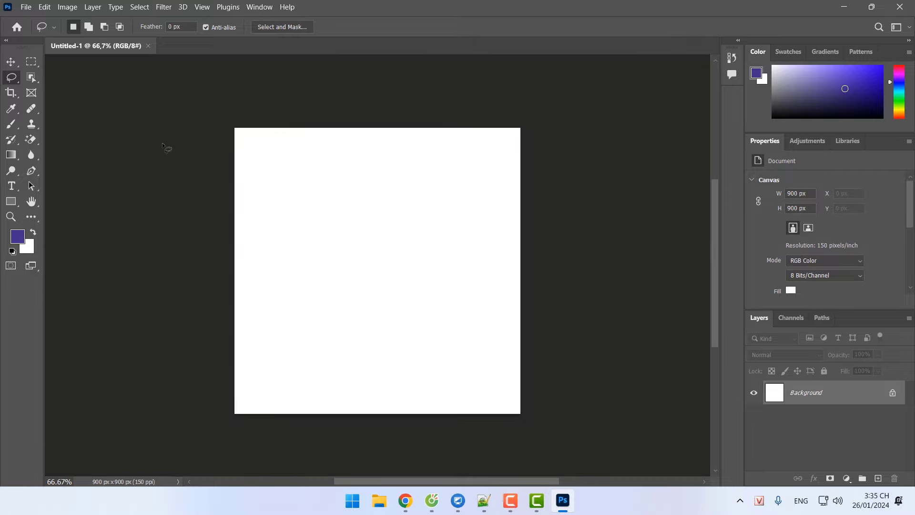
# Cycle through Light Gray and Dark Gray, settle on Medium Gray, and reopen the pasteboard menu.
pyautogui.rightClick(135, 178)
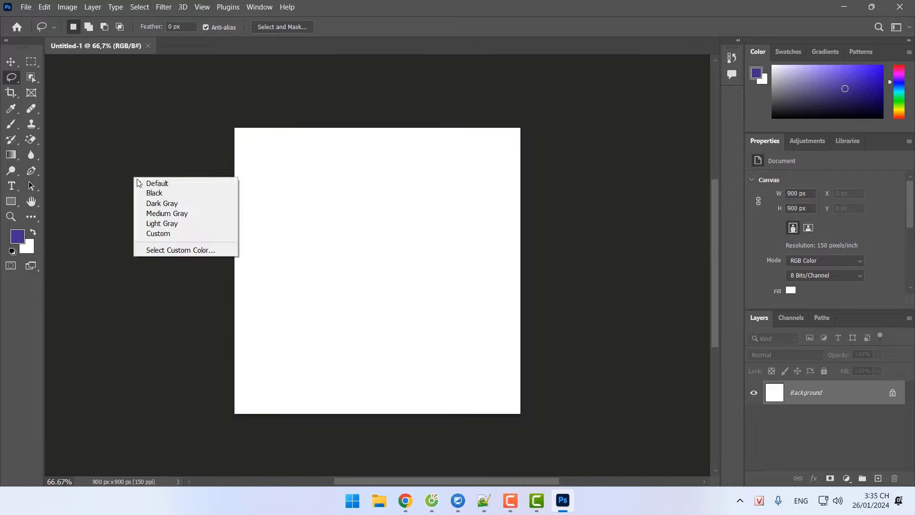
pyautogui.click(149, 223)
pyautogui.rightClick(135, 196)
pyautogui.click(151, 221)
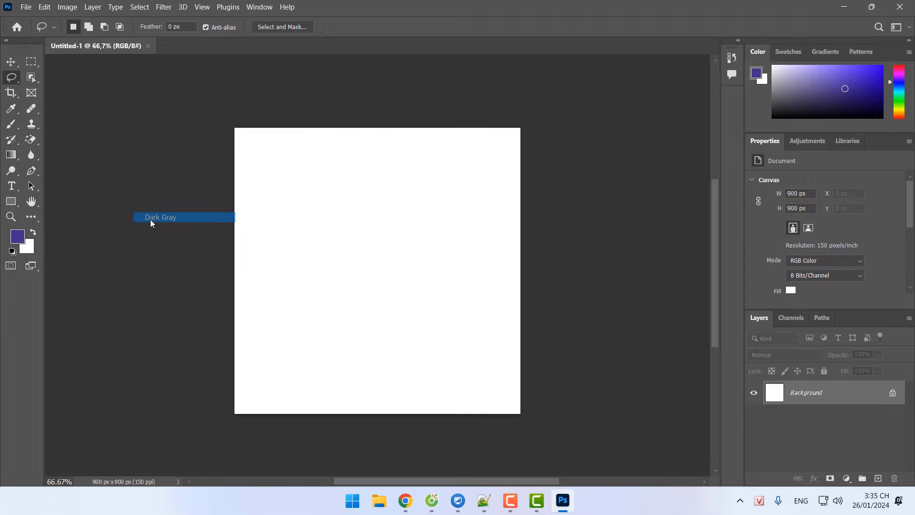
pyautogui.rightClick(133, 190)
pyautogui.click(163, 224)
pyautogui.rightClick(138, 189)
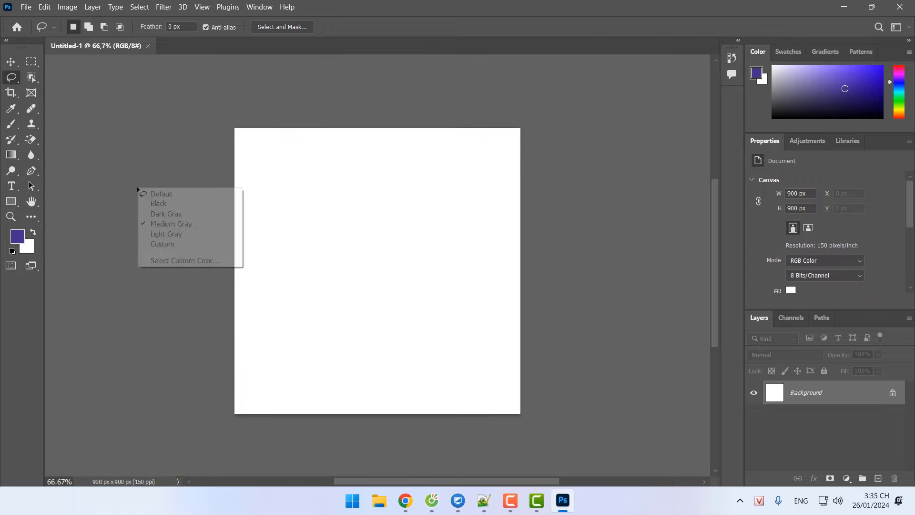
pyautogui.click(164, 261)
pyautogui.rightClick(148, 200)
# Set the pasteboard to custom pink f4029c, then restore the Default dark gray.
pyautogui.click(176, 273)
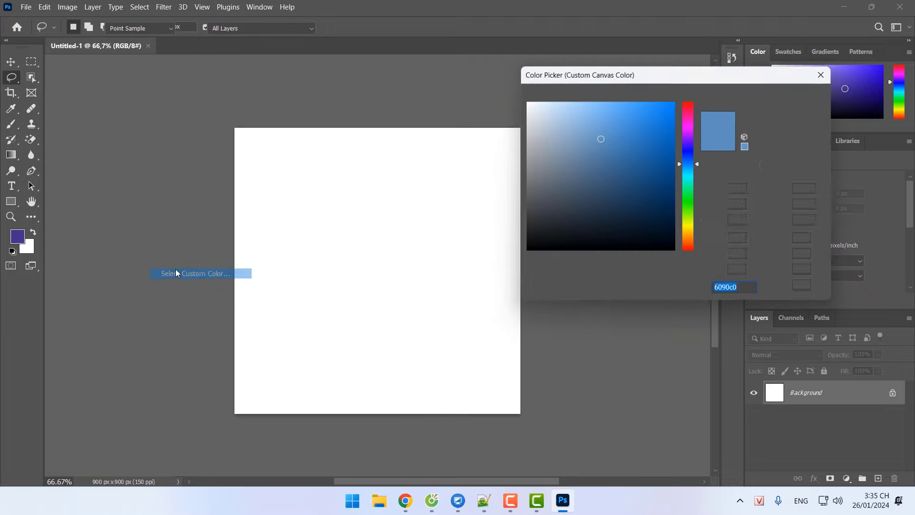
pyautogui.click(689, 117)
pyautogui.click(656, 107)
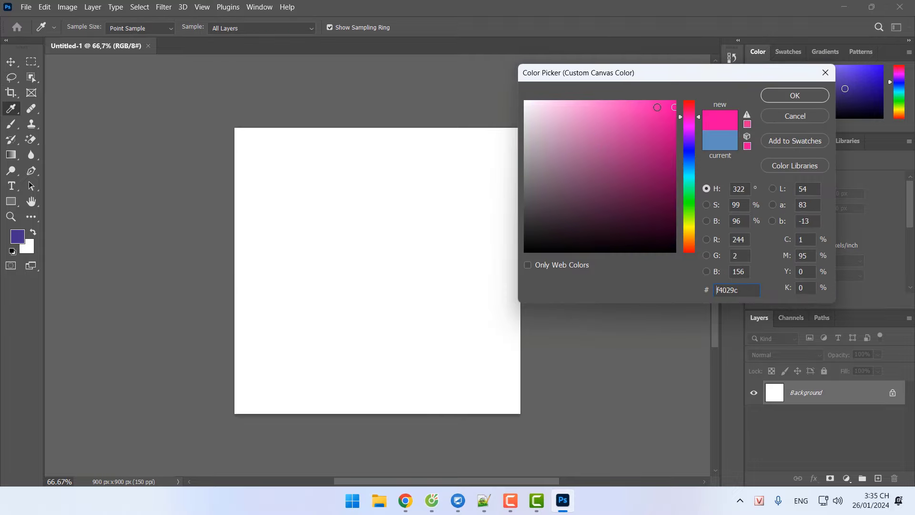
pyautogui.click(794, 95)
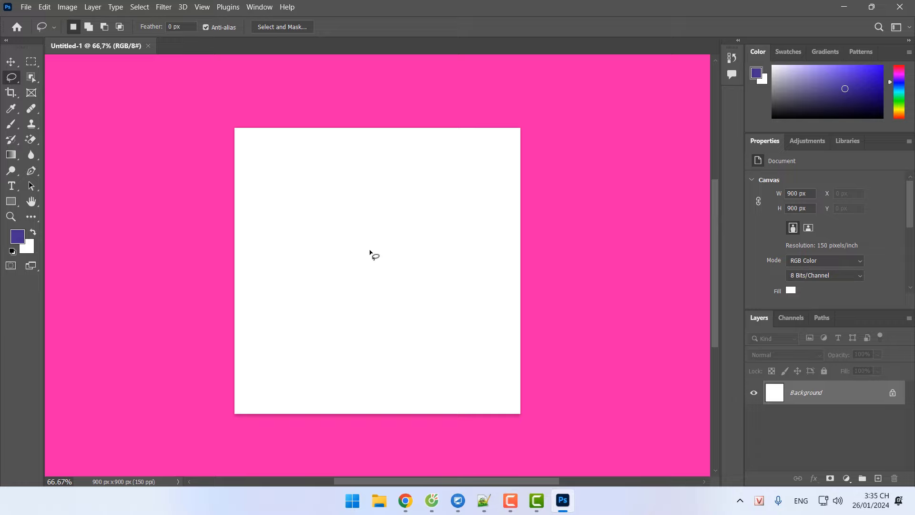
pyautogui.rightClick(81, 180)
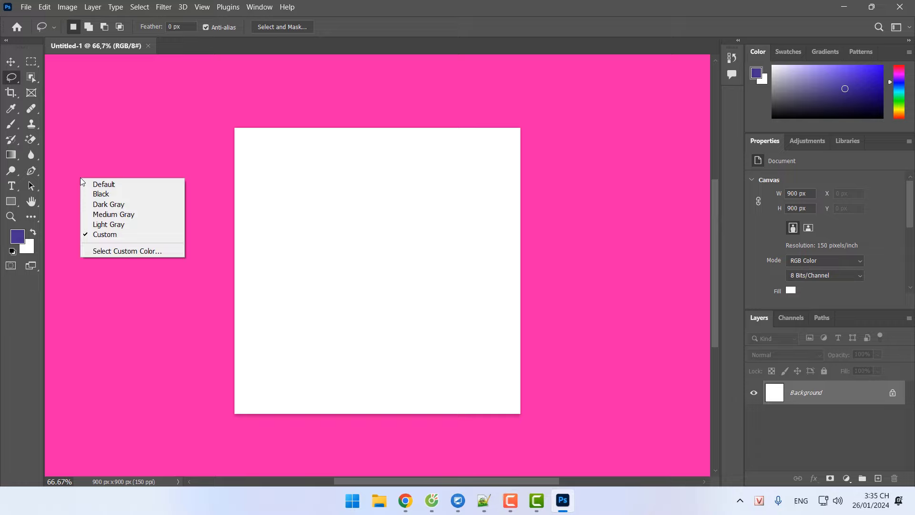
pyautogui.click(93, 185)
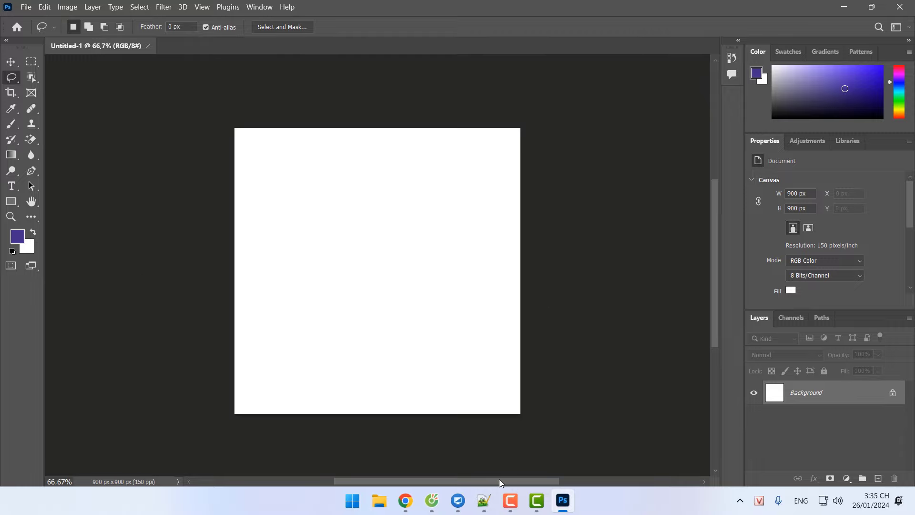
# Bring the Notepad++ Lesson 3 notes forward and scroll up to the 'Bài 3' heading.
pyautogui.click(483, 500)
pyautogui.scroll(2, 486, 322)
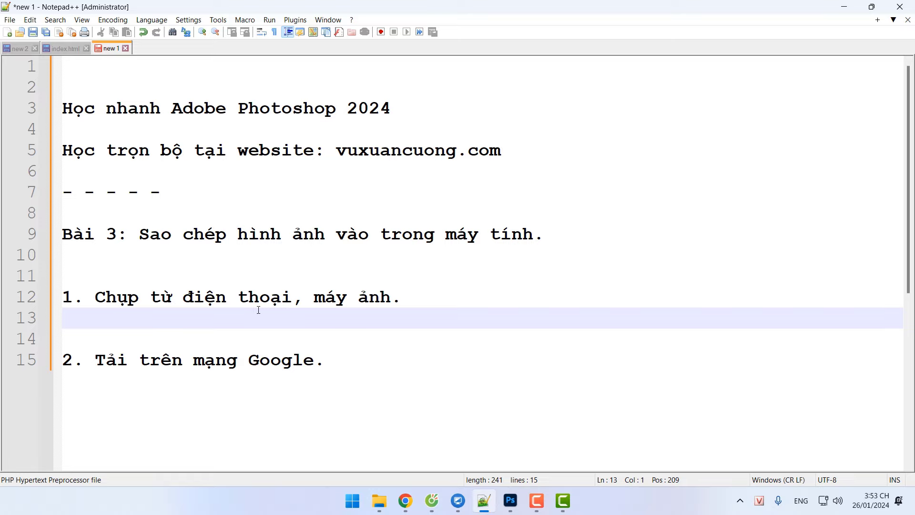
# Add lines 'Bước 1: Đưa ảnh đó vào trong máy tính đã.' and 'Bước 2: Ddưa từ máy tính --> vào trong Photoshop.'.
pyautogui.press('Return')
pyautogui.write('Bước 1')
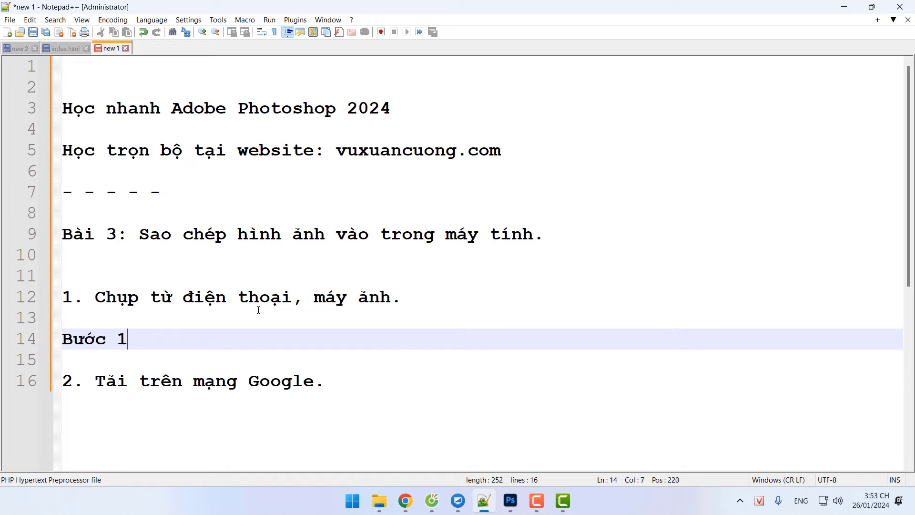
pyautogui.write(': Đưa ')
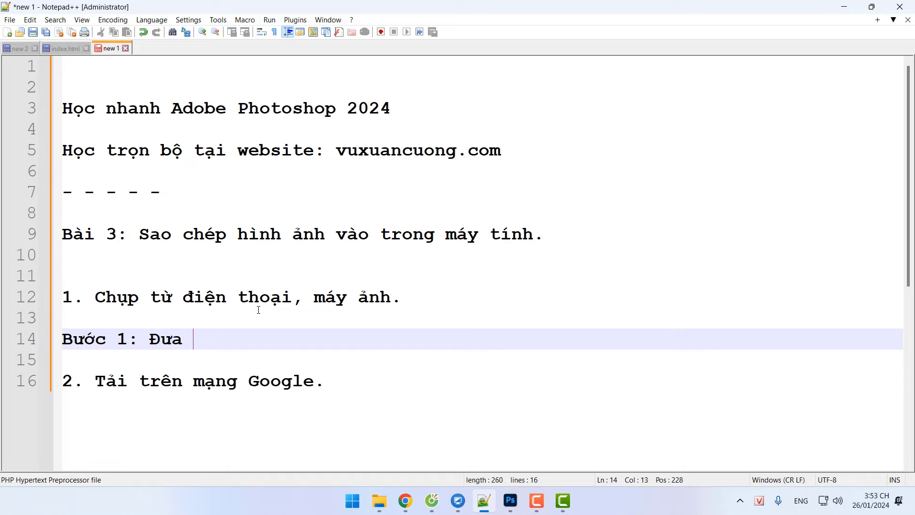
pyautogui.write('ảnh đó vào tron')
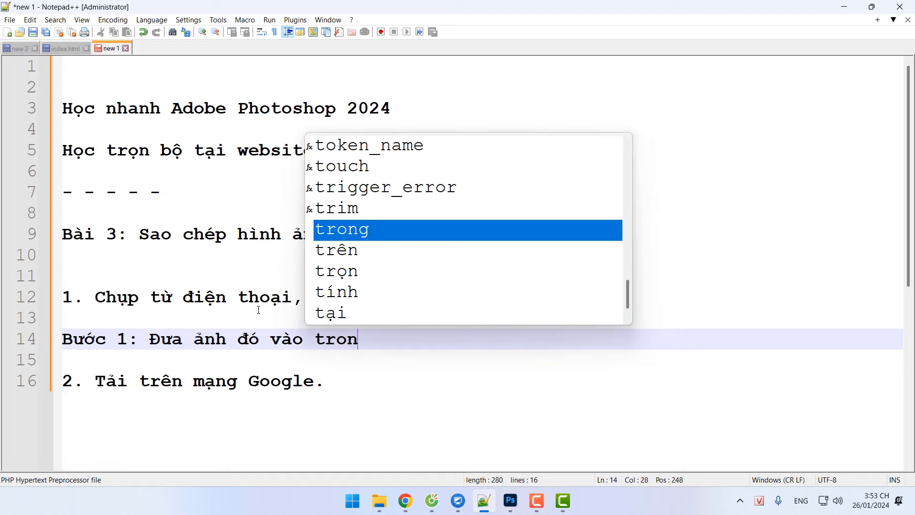
pyautogui.write('g máy tính ')
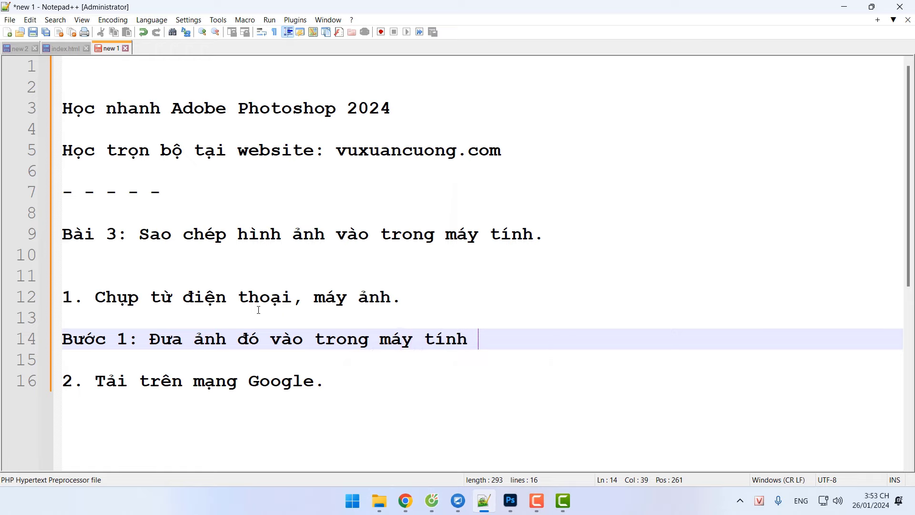
pyautogui.write('đã.')
pyautogui.press('Return')
pyautogui.press('Return')
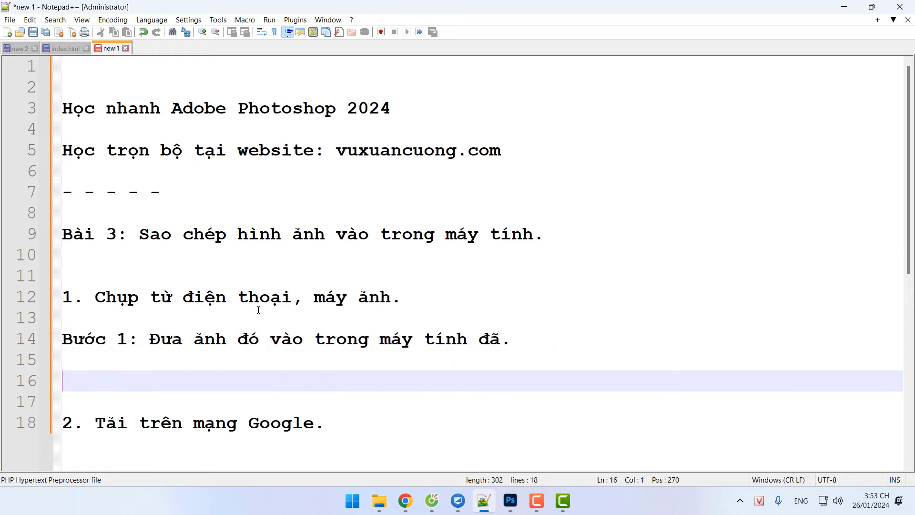
pyautogui.write('Bước 2: D')
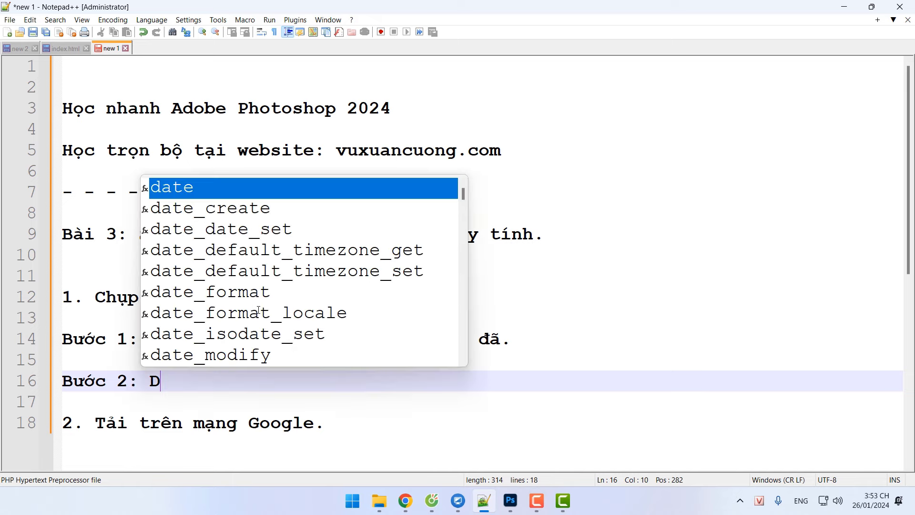
pyautogui.write('dưa từ máy tính')
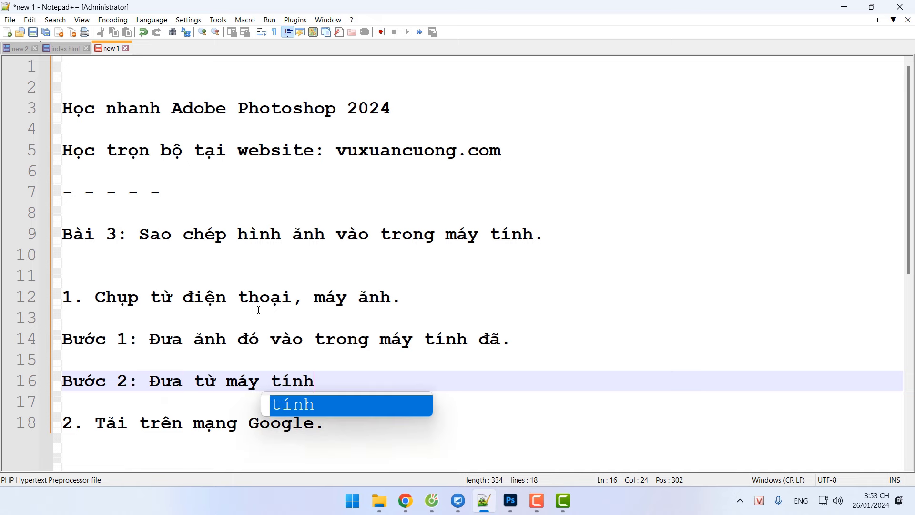
pyautogui.write(' --> ')
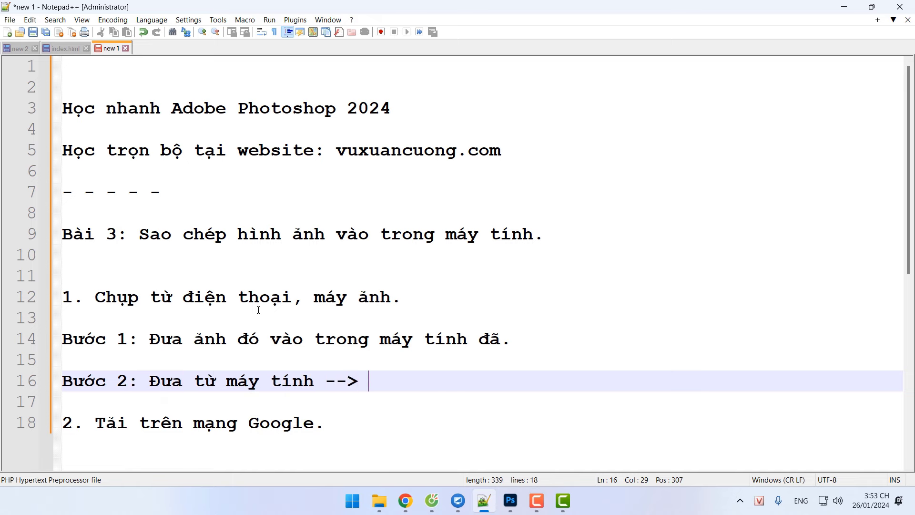
pyautogui.write('vào trong Photosho')
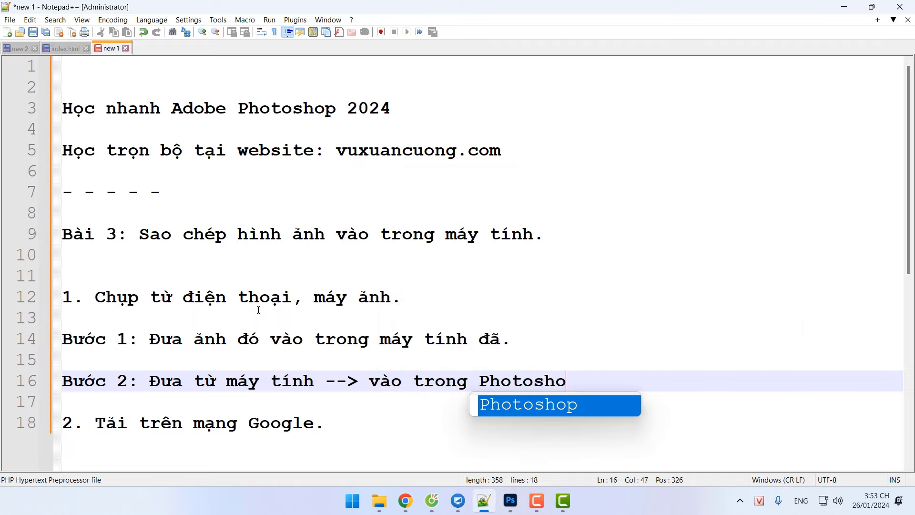
pyautogui.write('p.')
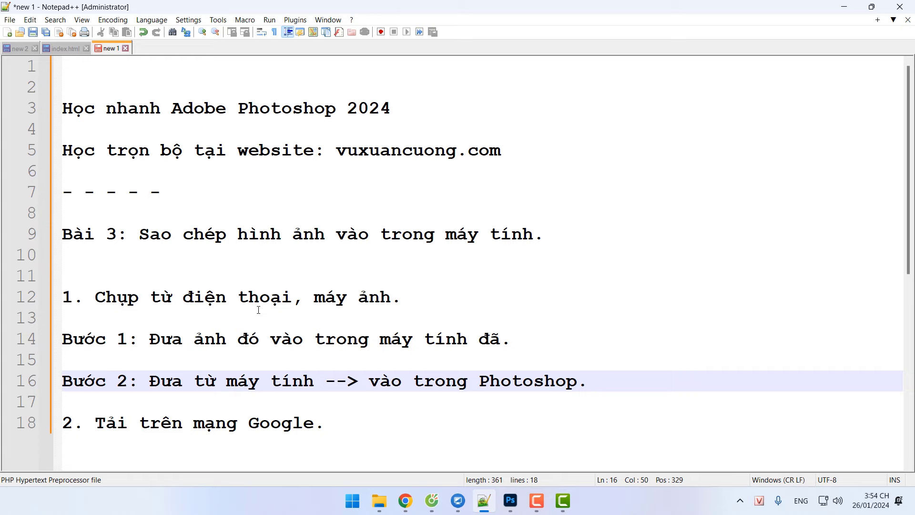
# Below the Bước 2 line, add blank lines and the line 'Android: Cáp sạc.'.
pyautogui.scroll(-2, 259, 310)
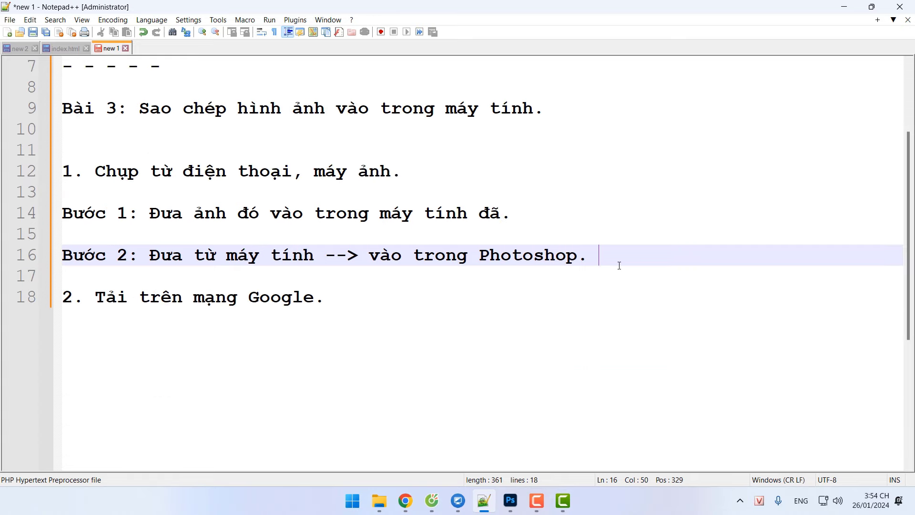
pyautogui.press('Return')
pyautogui.press('Return')
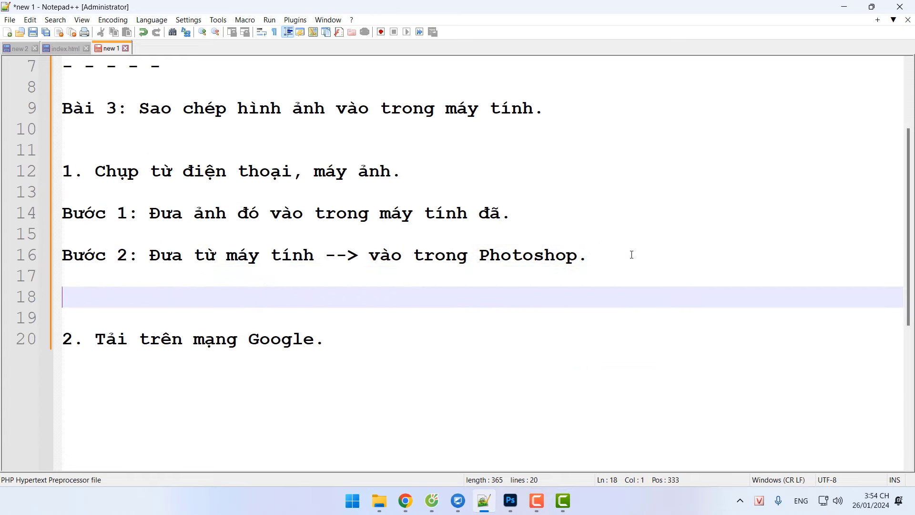
pyautogui.press('Return')
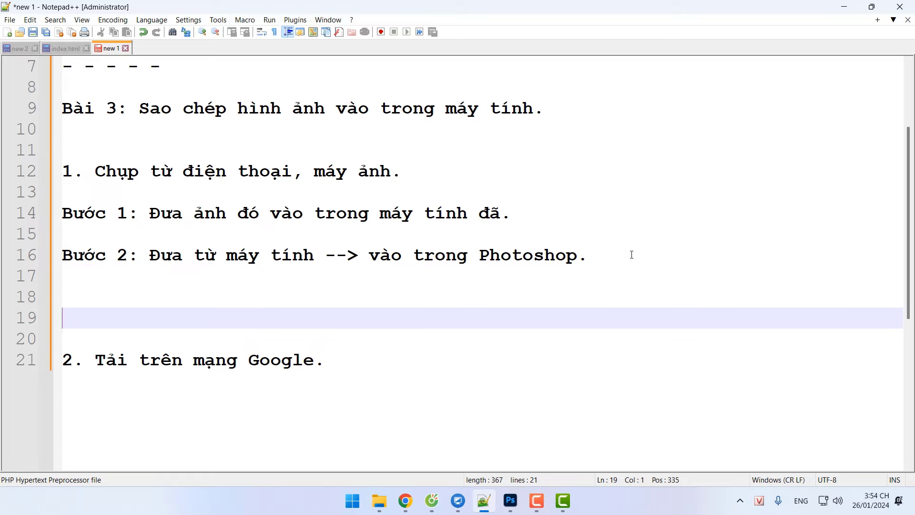
pyautogui.write('Android')
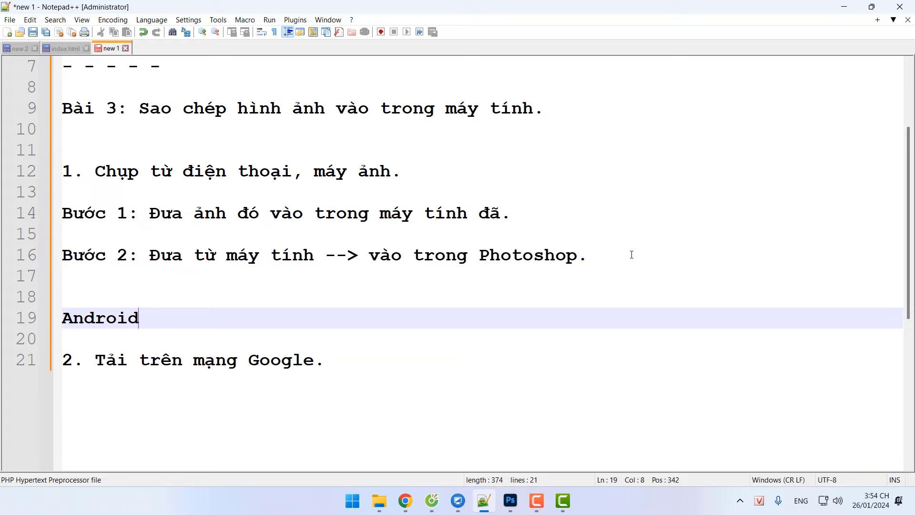
pyautogui.write(': 2')
pyautogui.press('BackSpace')
pyautogui.write('Cáp sac')
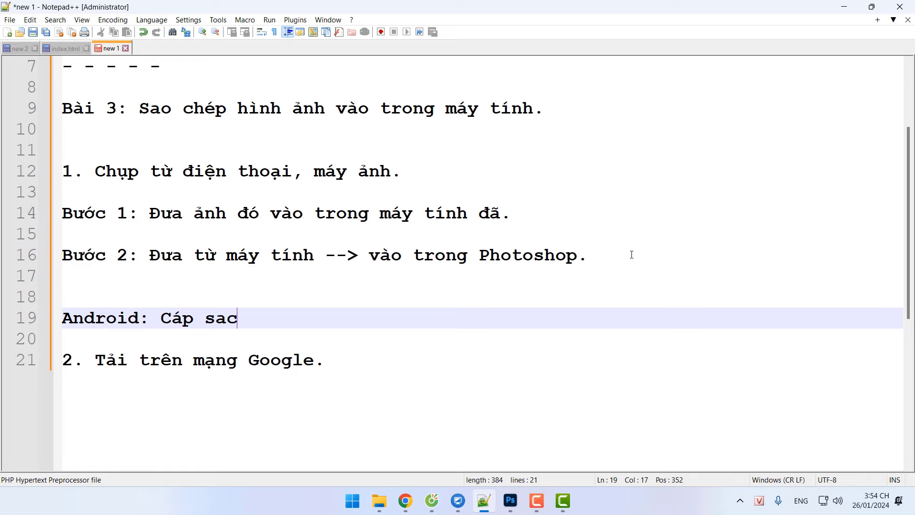
pyautogui.write('j.')
pyautogui.press('Return')
pyautogui.press('Return')
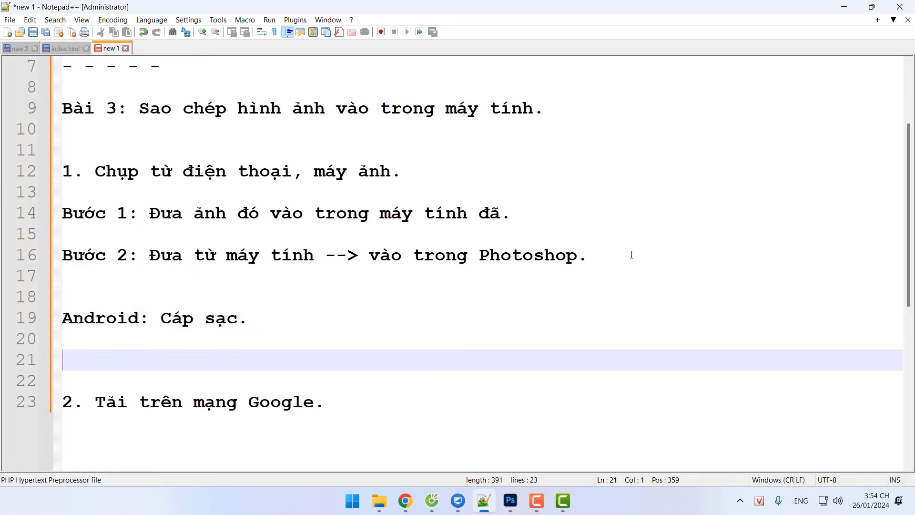
# Add the lines 'iOS: 3uTool' and 'Thẻ nhớ: Đầu đọc thẻ', correcting the typos.
pyautogui.write('iOS: 3uTooo')
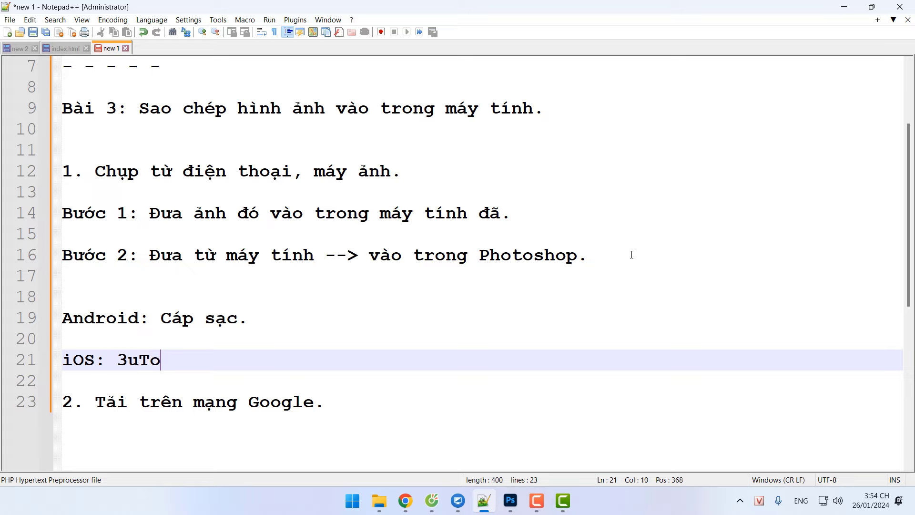
pyautogui.press('BackSpace')
pyautogui.write('l')
pyautogui.moveTo(234, 360); pyautogui.dragTo(117, 360)
pyautogui.click(248, 361)
pyautogui.press('Return')
pyautogui.press('Return')
pyautogui.write('Thẻ nh')
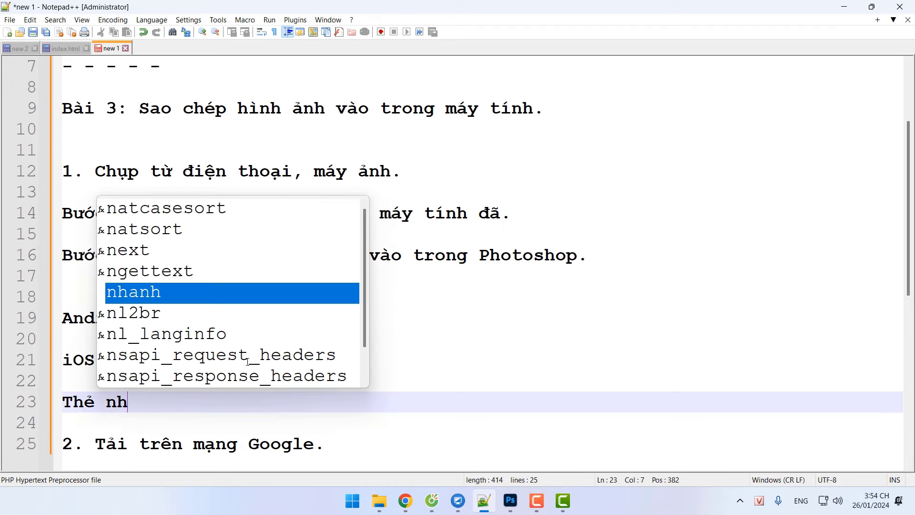
pyautogui.write('ớ: Đo')
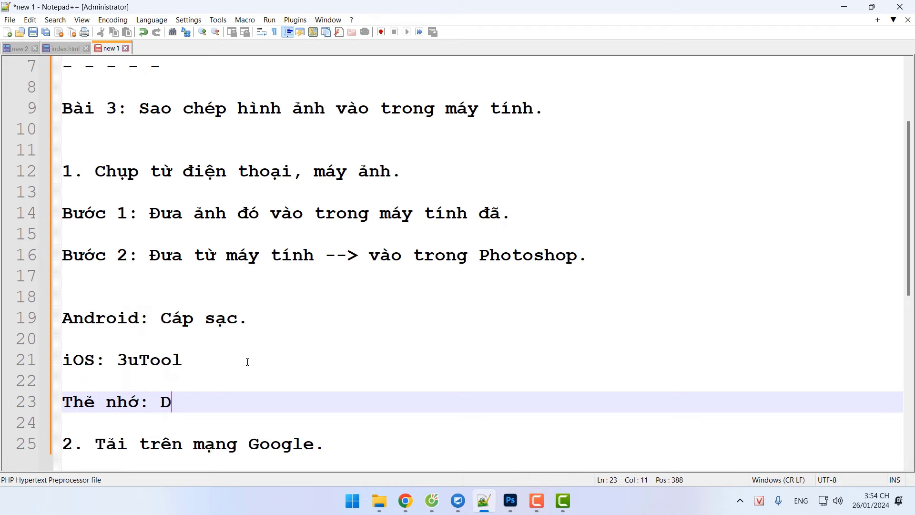
pyautogui.press('BackSpace')
pyautogui.write('ầuddocj')
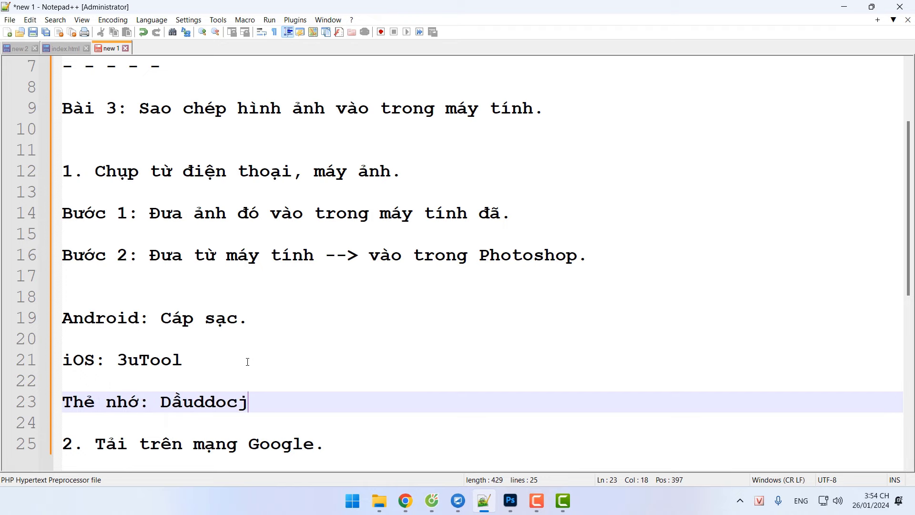
pyautogui.press('BackSpace')
pyautogui.press('BackSpace')
pyautogui.press('BackSpace')
pyautogui.press('BackSpace')
pyautogui.press('BackSpace')
pyautogui.write('đọc thẻ')
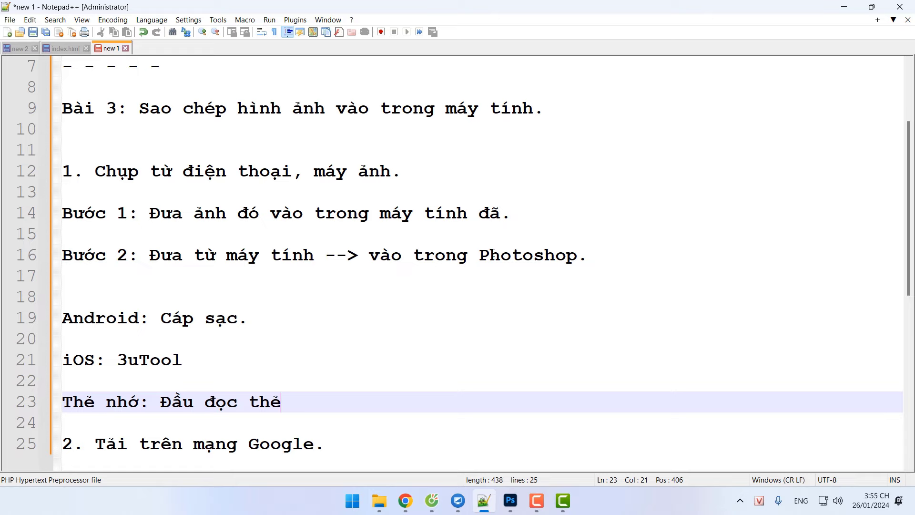
# Insert the word 'ảnh' before 'trên' in the '2. Tải trên mạng Google.' line.
pyautogui.scroll(-2, 492, 253)
pyautogui.moveTo(323, 286); pyautogui.dragTo(66, 188)
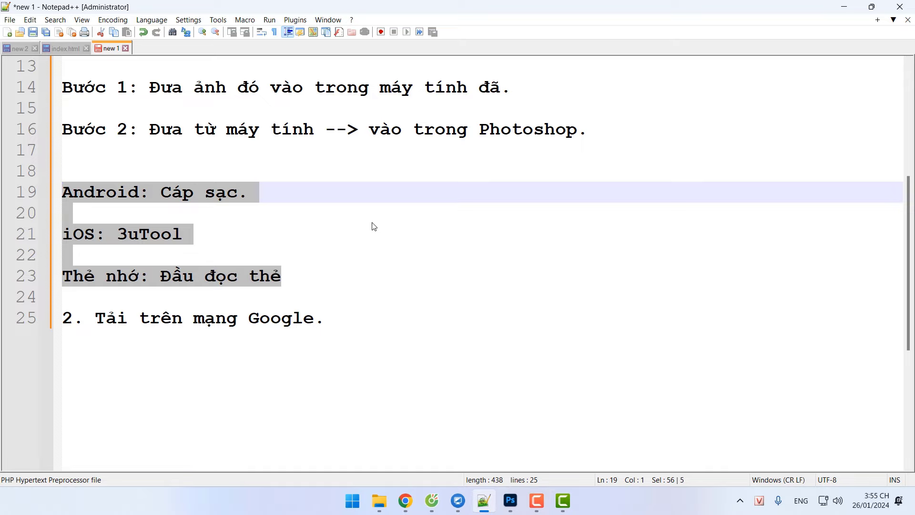
pyautogui.scroll(1, 373, 226)
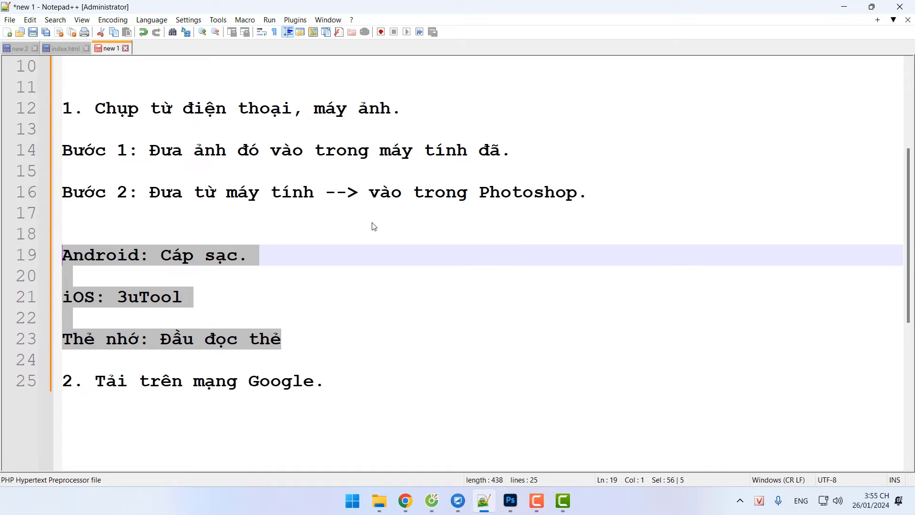
pyautogui.scroll(-1, 374, 226)
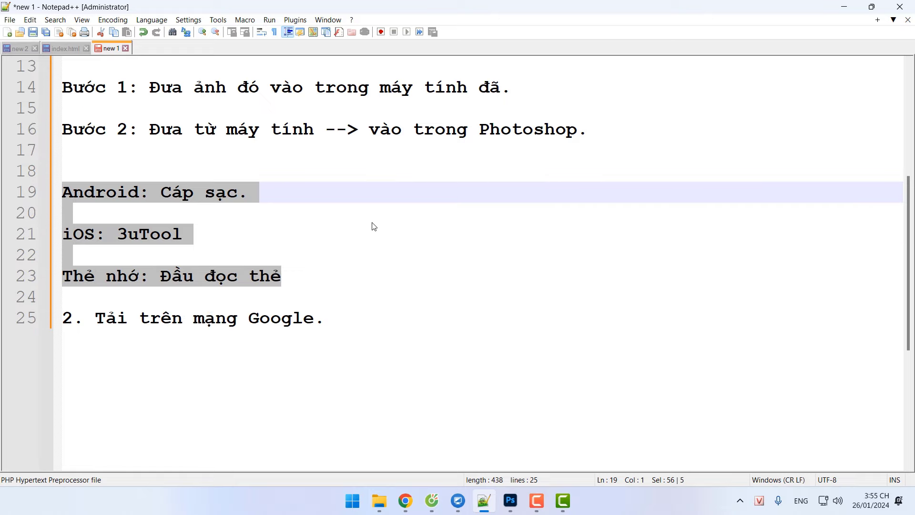
pyautogui.click(138, 322)
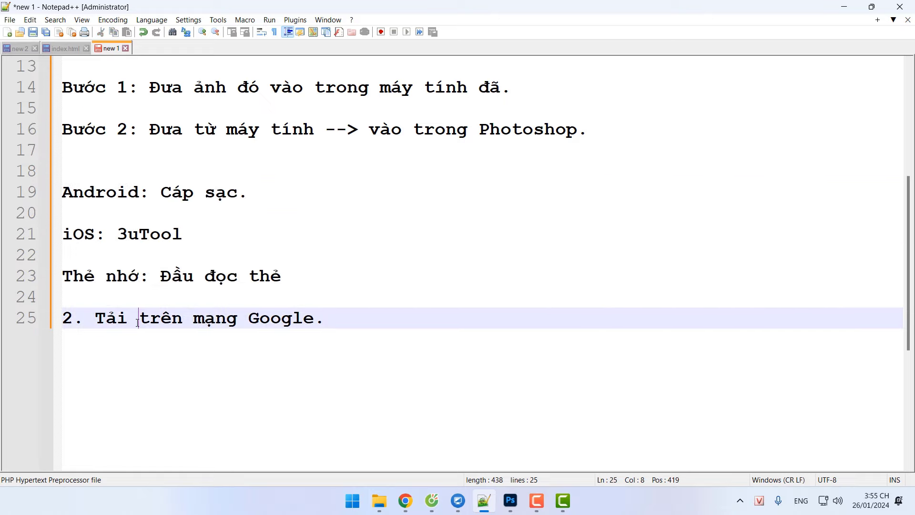
pyautogui.write('ảnh')
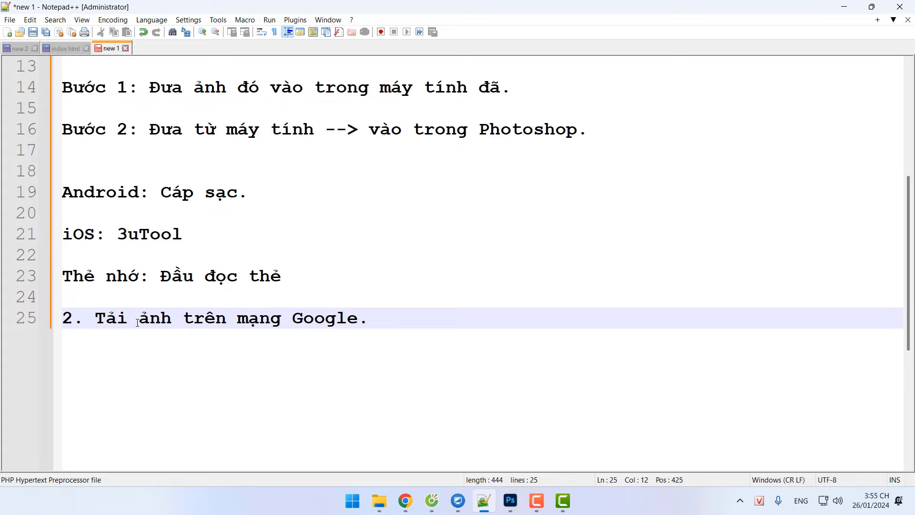
pyautogui.click(382, 318)
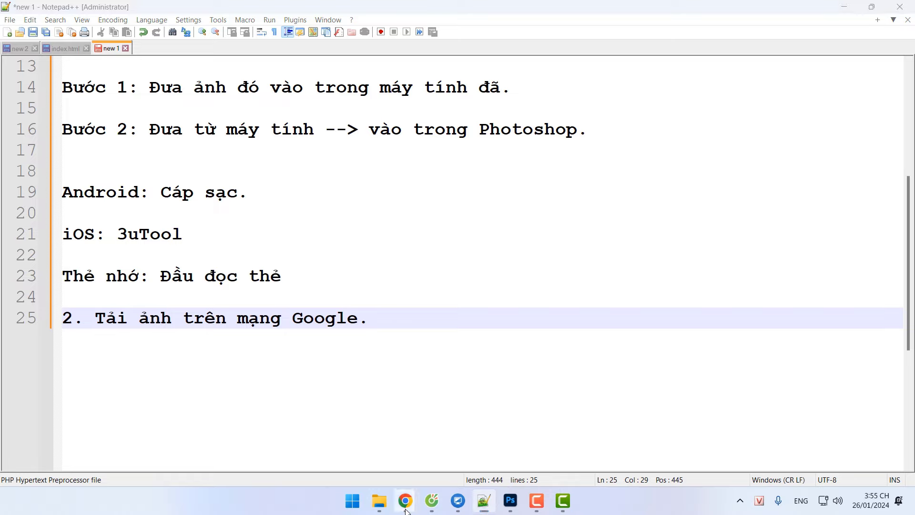
# In Chrome, search Google for 'ảnh hoa hồng' and show the image results.
pyautogui.moveTo(406, 510)
pyautogui.click(516, 438)
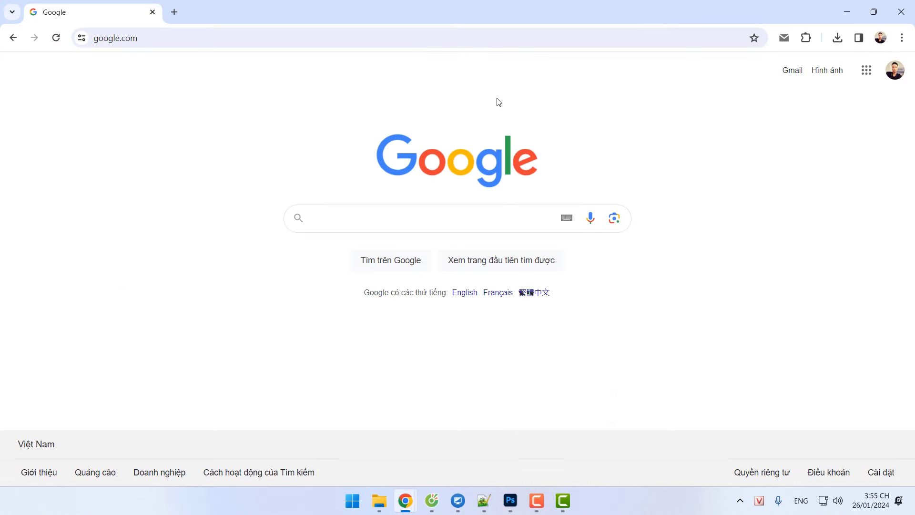
pyautogui.click(418, 218)
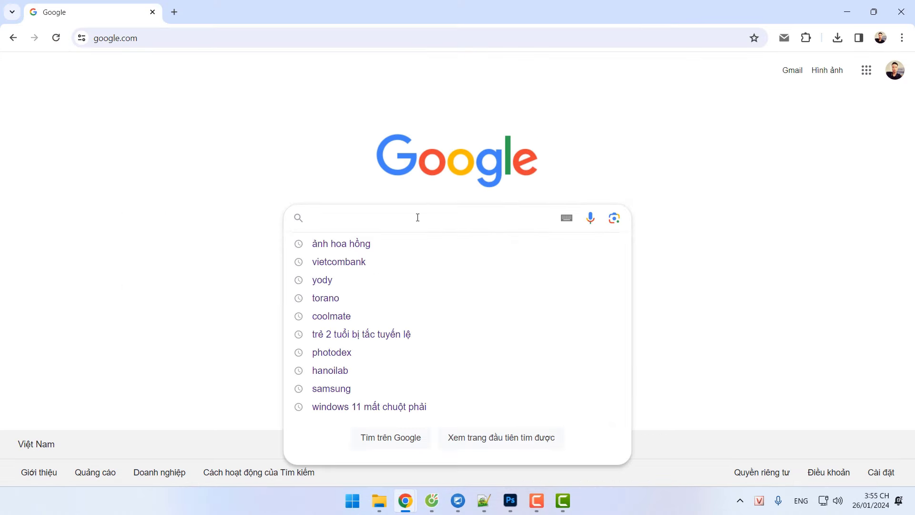
pyautogui.click(410, 216)
pyautogui.write('ảnh hoa hôn')
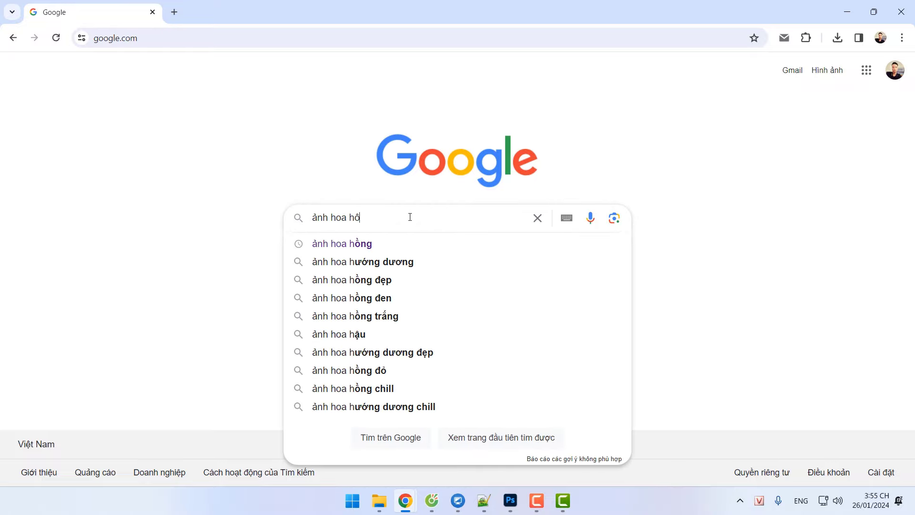
pyautogui.write('g')
pyautogui.press('Return')
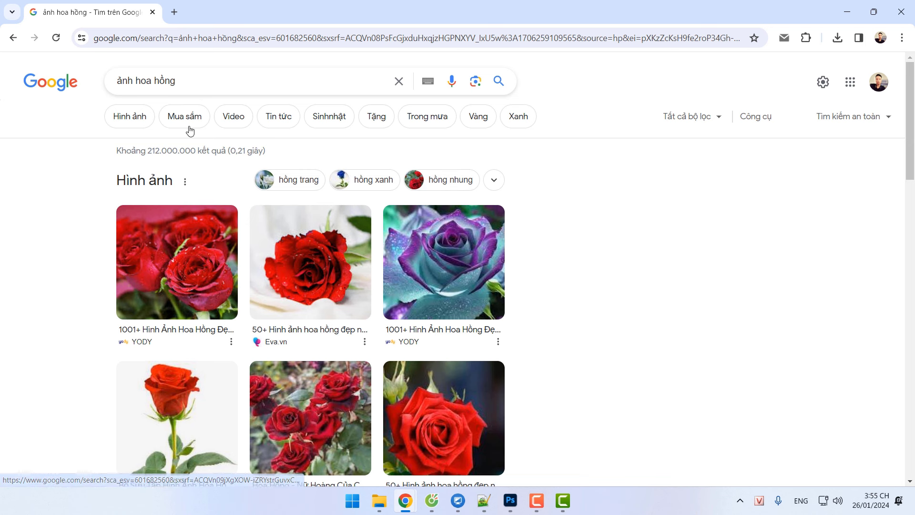
pyautogui.click(129, 118)
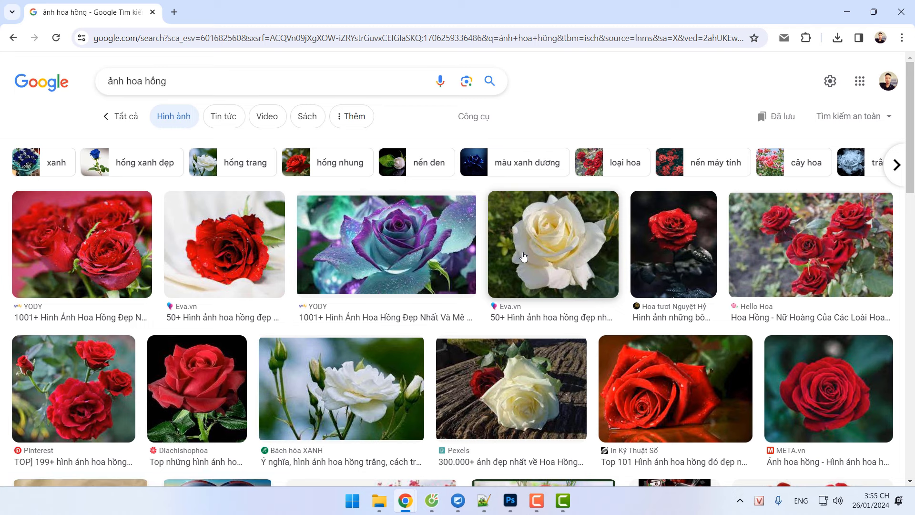
pyautogui.scroll(-3, 523, 257)
pyautogui.scroll(3, 529, 255)
# Save the purple rose picture to the Desktop as 'tải xuống (1).jpg'.
pyautogui.rightClick(389, 232)
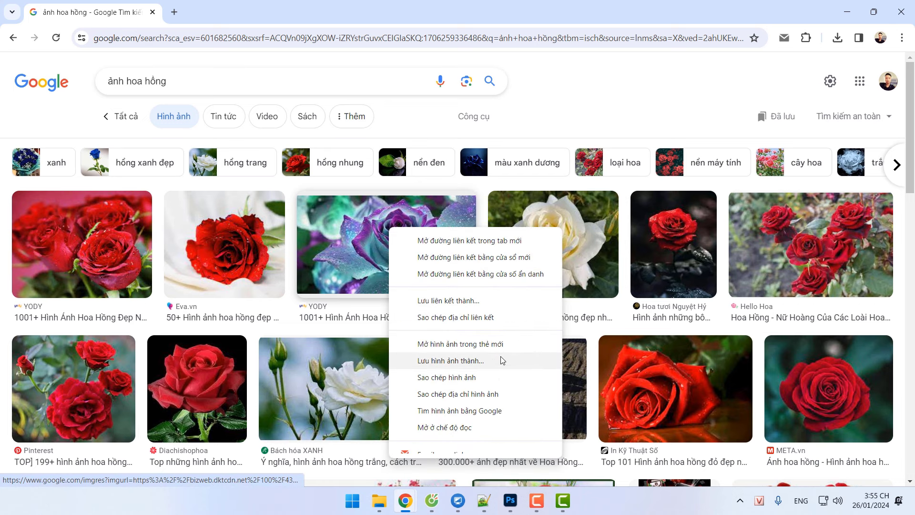
pyautogui.click(447, 361)
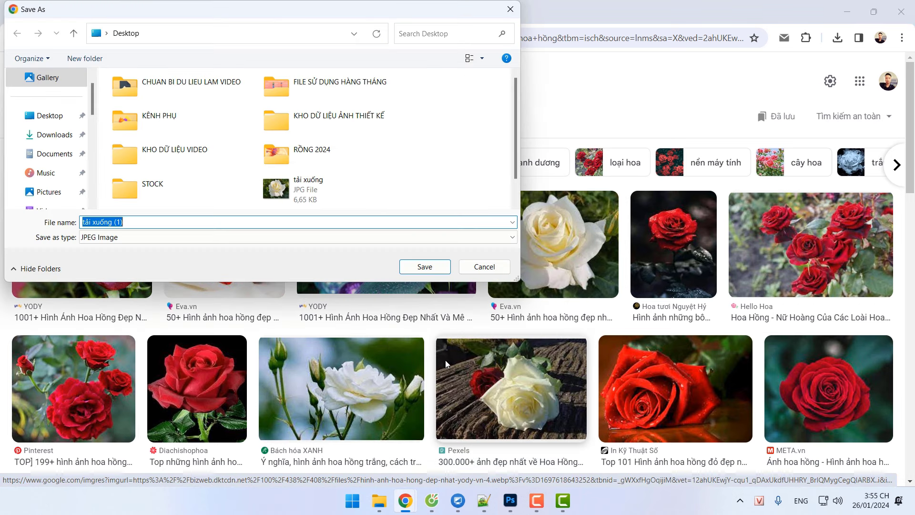
pyautogui.moveTo(308, 10); pyautogui.dragTo(359, 72)
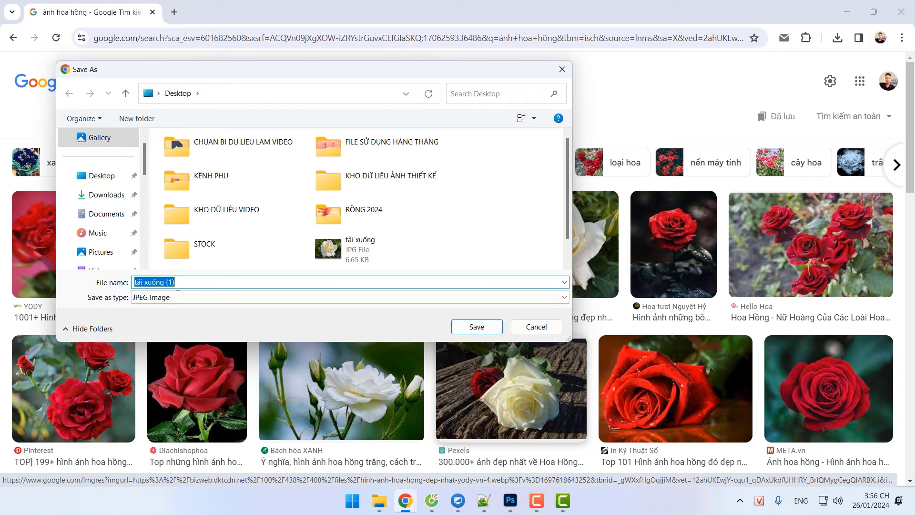
pyautogui.click(110, 175)
pyautogui.click(478, 330)
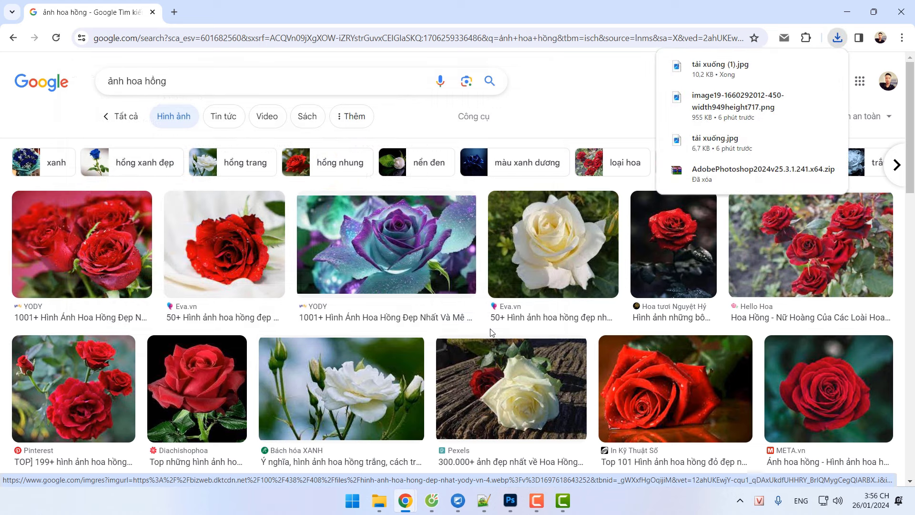
pyautogui.click(510, 501)
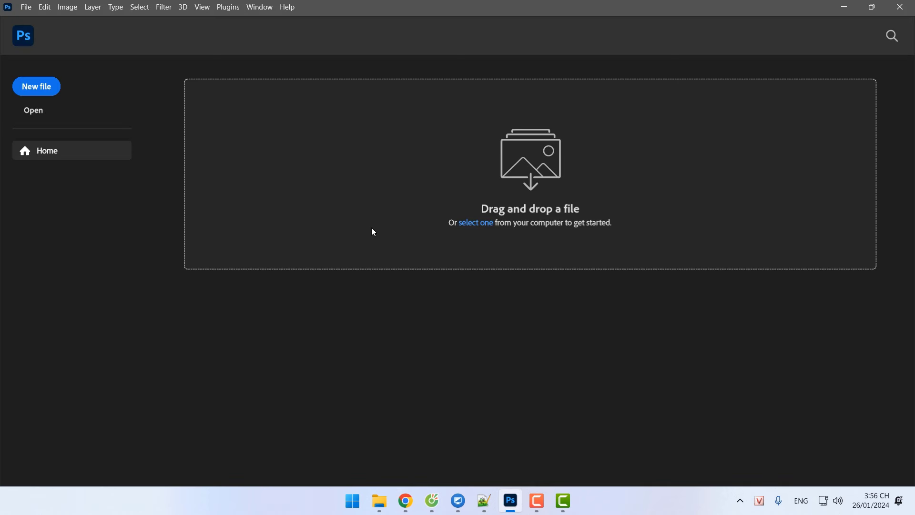
# Open 'tải xuống (1).jpg', zoom to check its 306 × 165 px size, then close it.
pyautogui.click(44, 115)
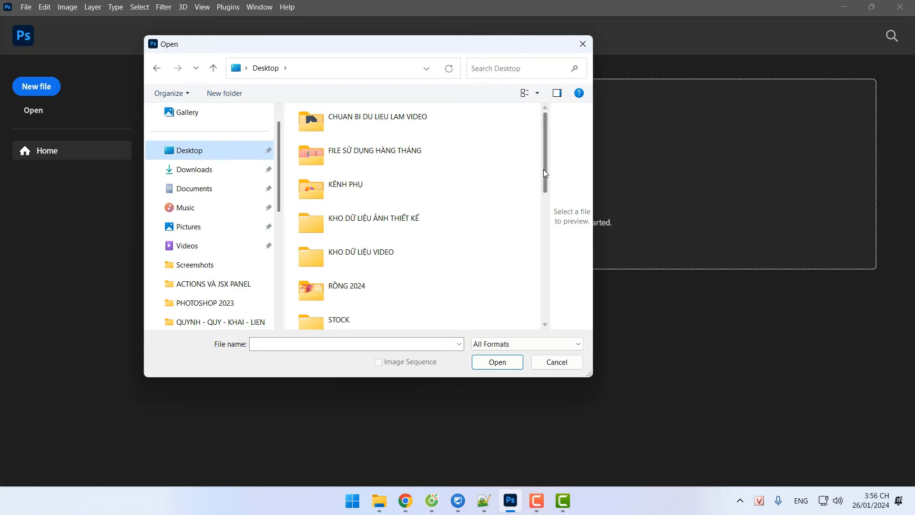
pyautogui.moveTo(543, 170); pyautogui.dragTo(541, 305)
pyautogui.doubleClick(366, 244)
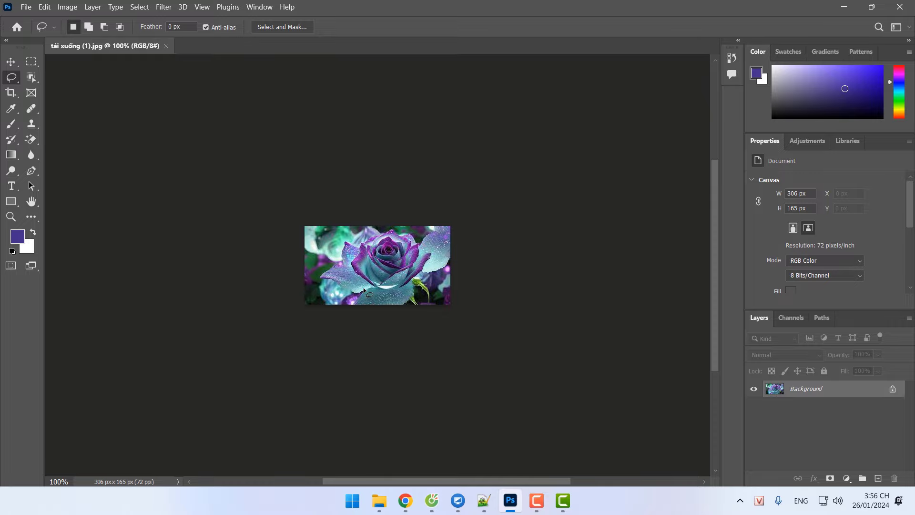
pyautogui.scroll(6, 363, 288)
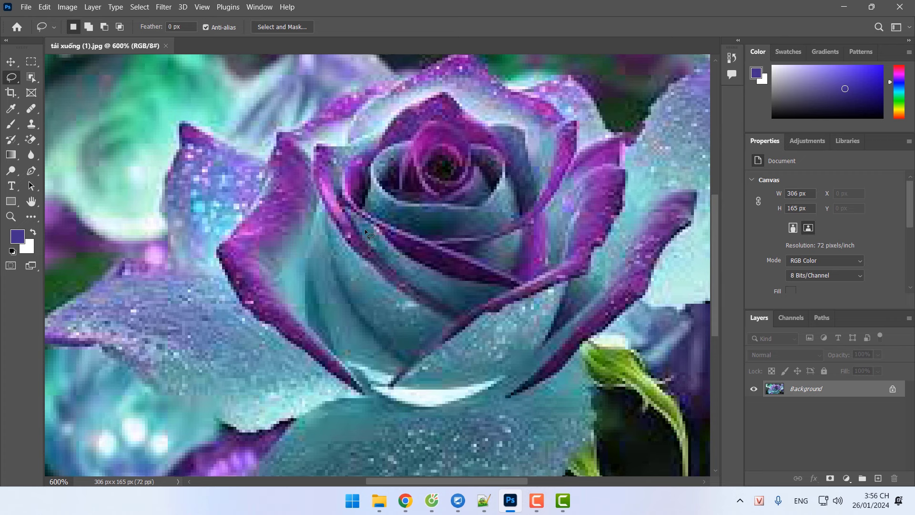
pyautogui.scroll(-3, 366, 232)
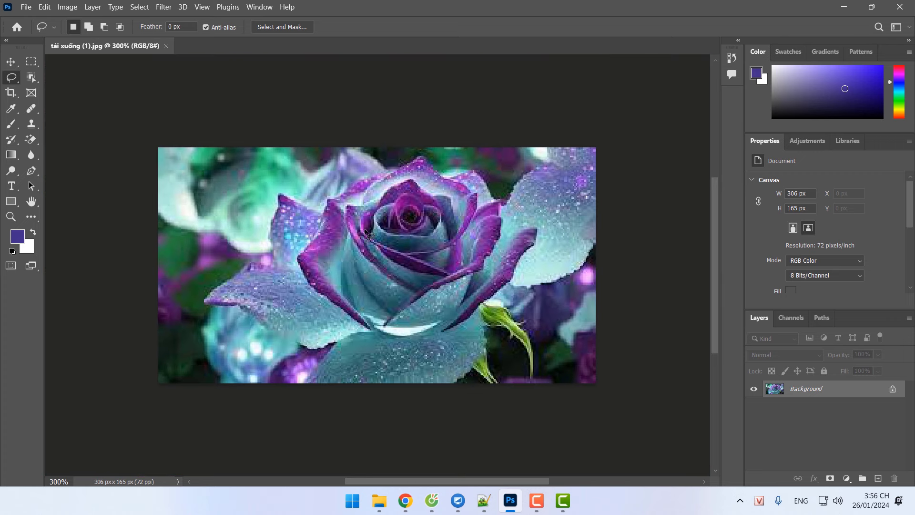
pyautogui.scroll(-1, 366, 233)
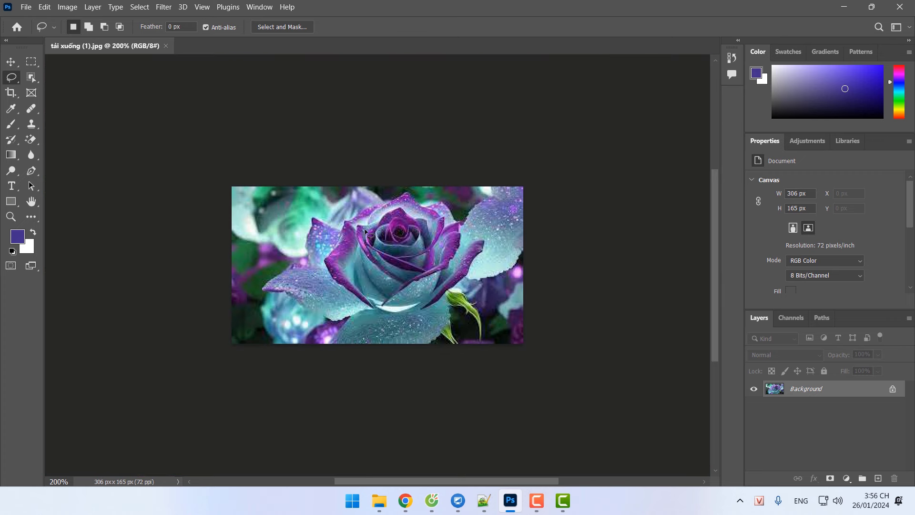
pyautogui.click(165, 46)
# In Chrome, open the 832 × 448 purple rose preview and choose Lưu hình ảnh thành...
pyautogui.moveTo(406, 500)
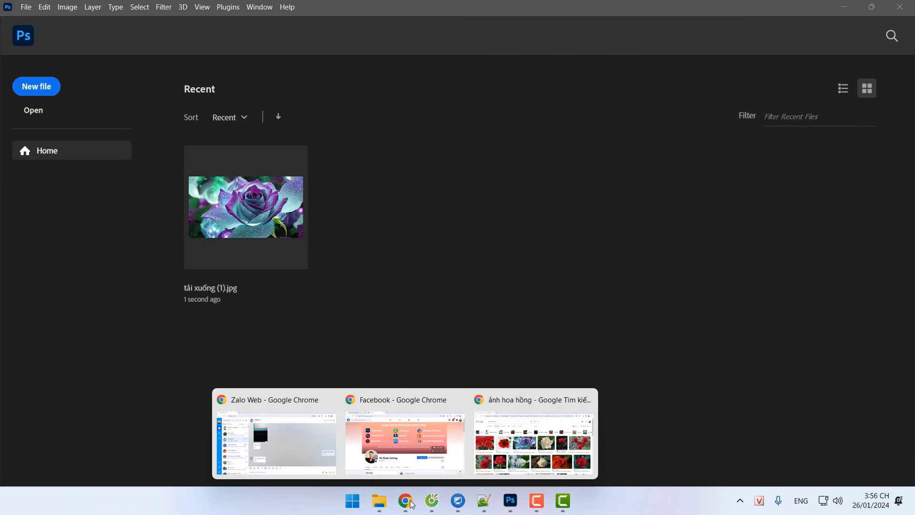
pyautogui.click(537, 433)
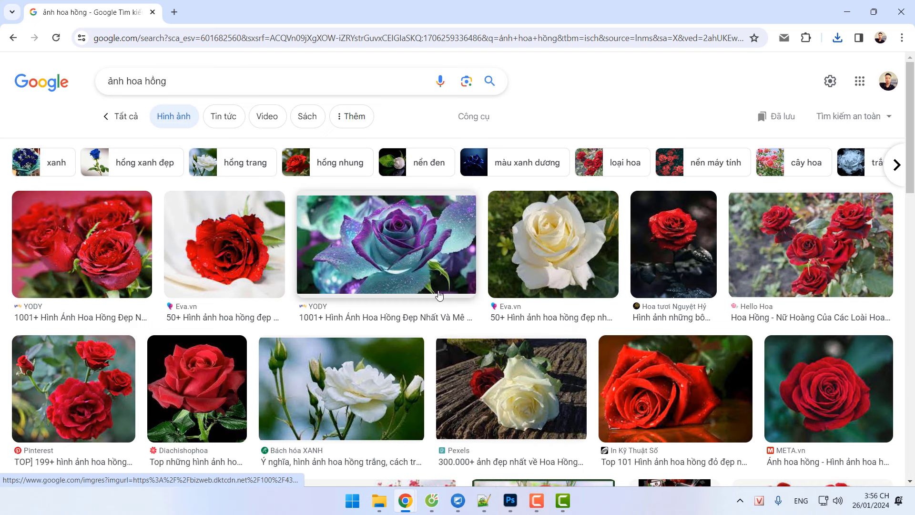
pyautogui.click(409, 245)
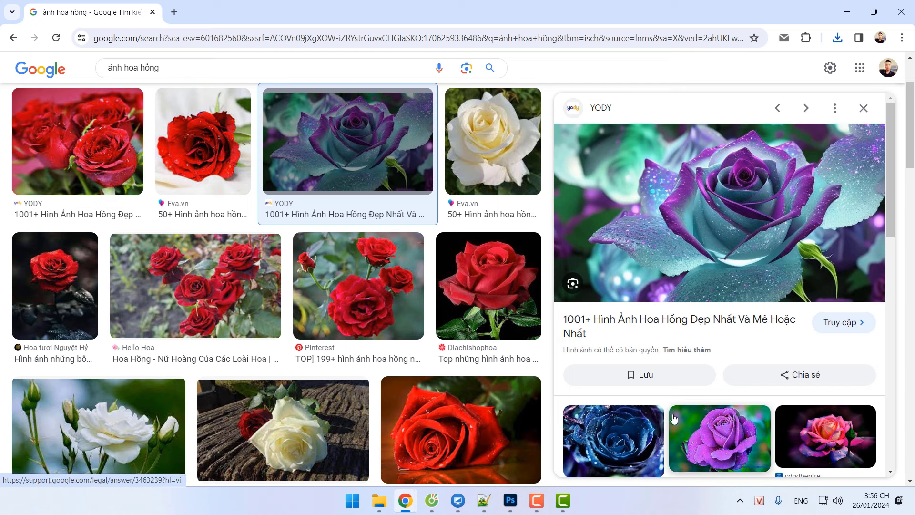
pyautogui.rightClick(707, 171)
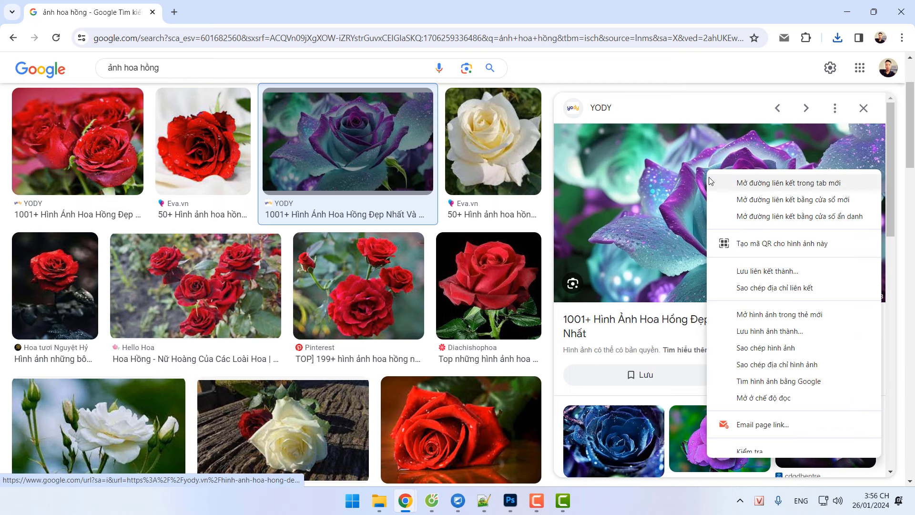
pyautogui.click(762, 332)
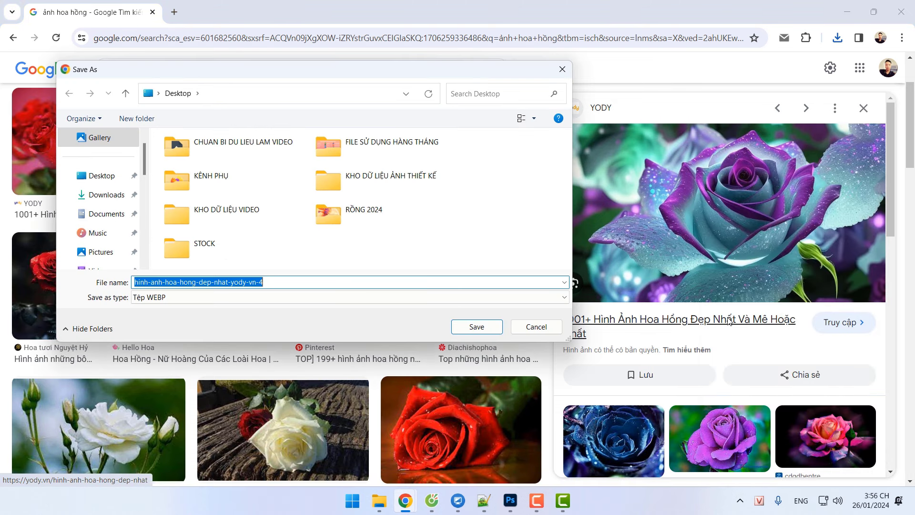
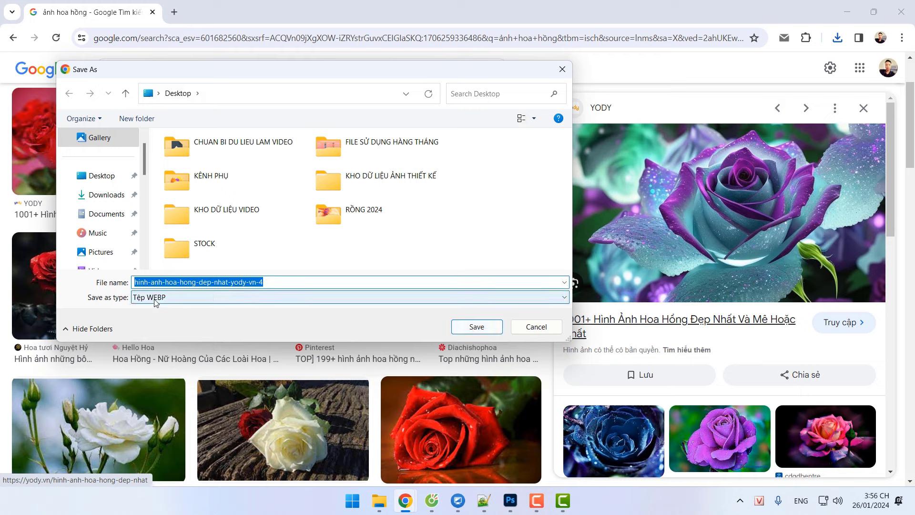
# Dismiss the YODY rose save and preview, then preview the Bách hóa XANH white rose.
pyautogui.click(536, 326)
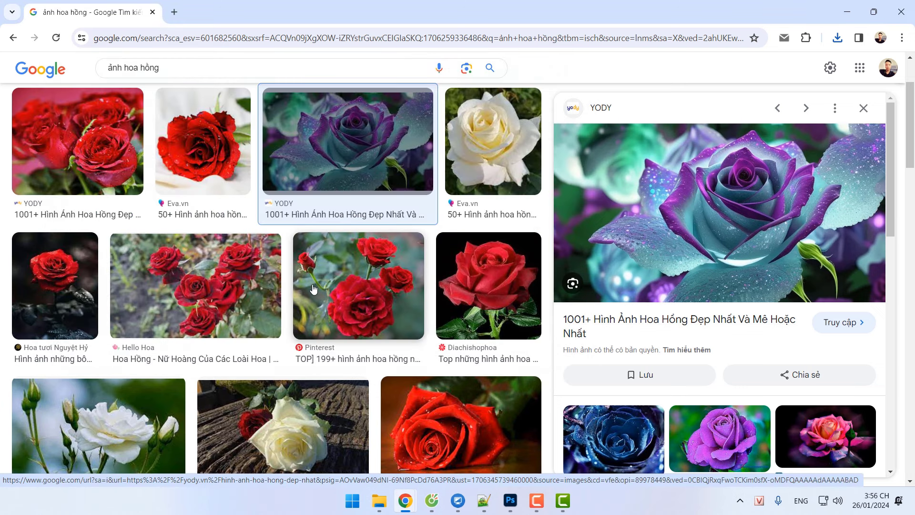
pyautogui.click(863, 107)
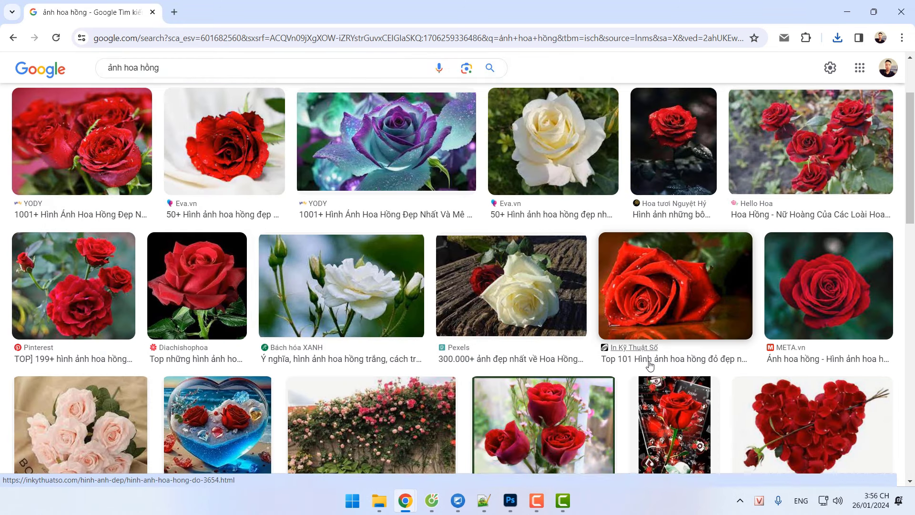
pyautogui.click(333, 316)
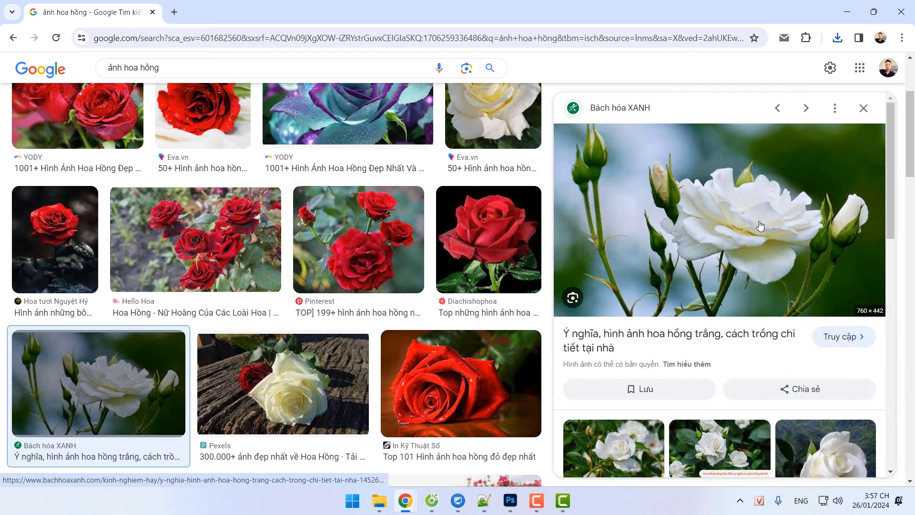
# Check that the white rose would save as a JPEG image, cancel, and return to the notes.
pyautogui.rightClick(721, 186)
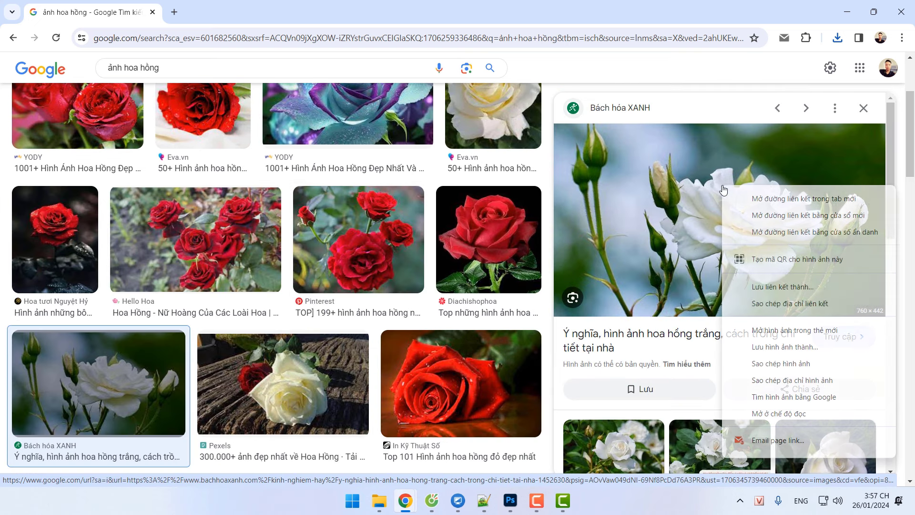
pyautogui.click(778, 347)
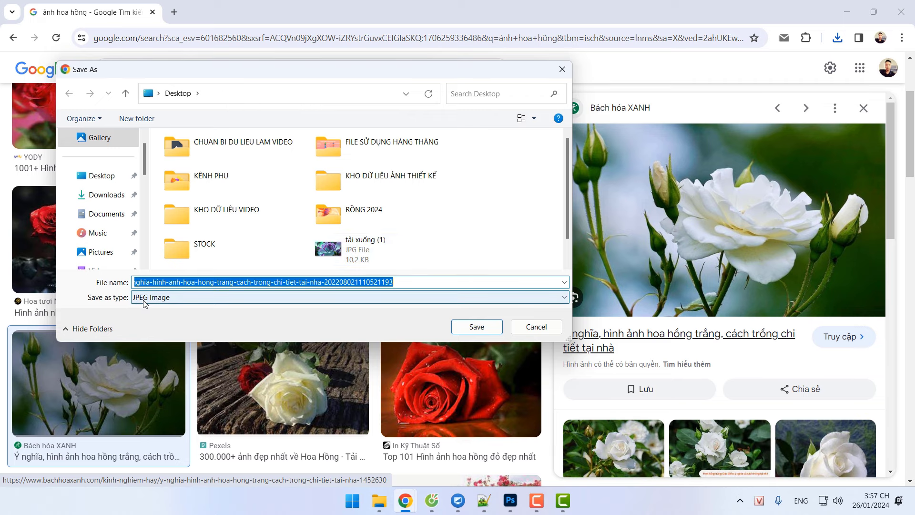
pyautogui.click(536, 327)
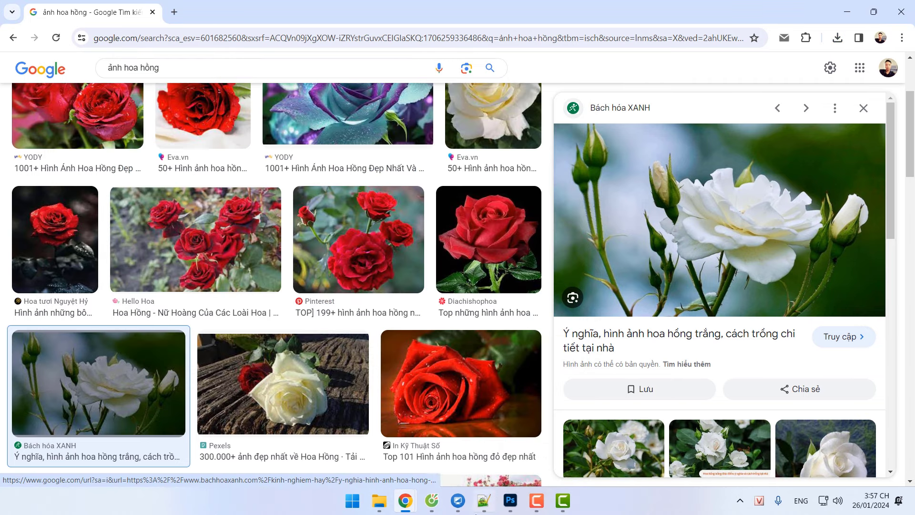
pyautogui.click(483, 500)
# Add the note 'Đuôi ảnh: JPEG / PNG.' on a new line below the last note.
pyautogui.press('Return')
pyautogui.press('Return')
pyautogui.write('Đuôi an')
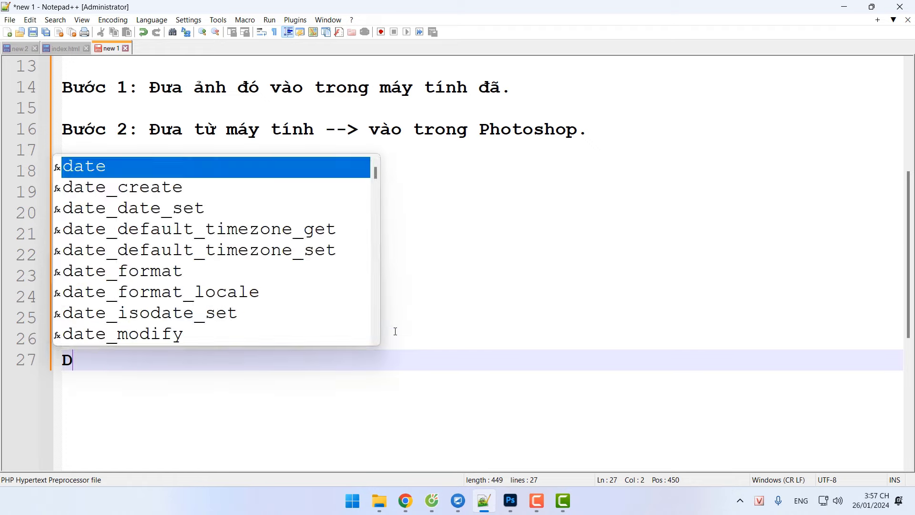
pyautogui.write('h')
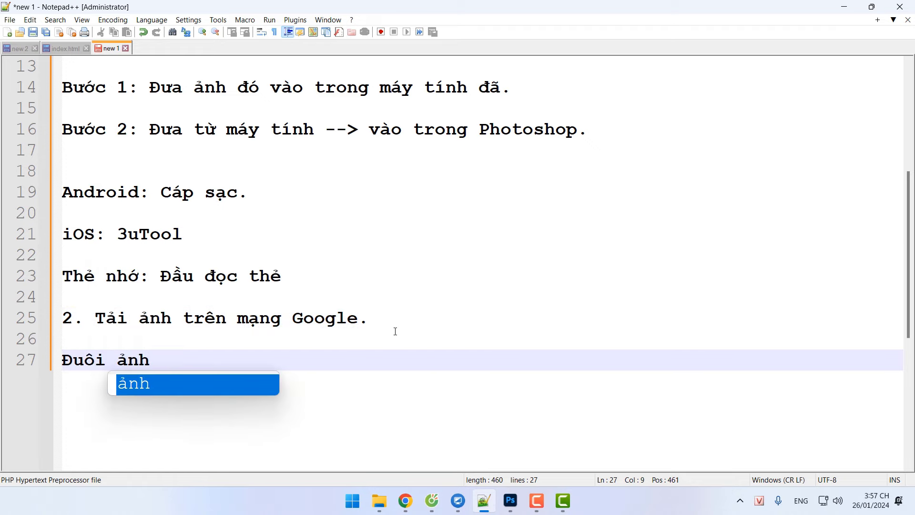
pyautogui.write('r: JPEG')
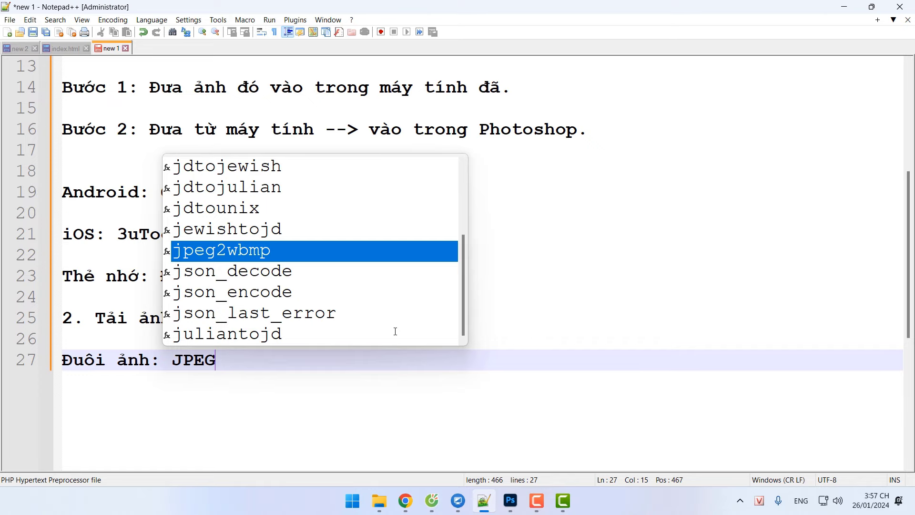
pyautogui.write(' / PNG')
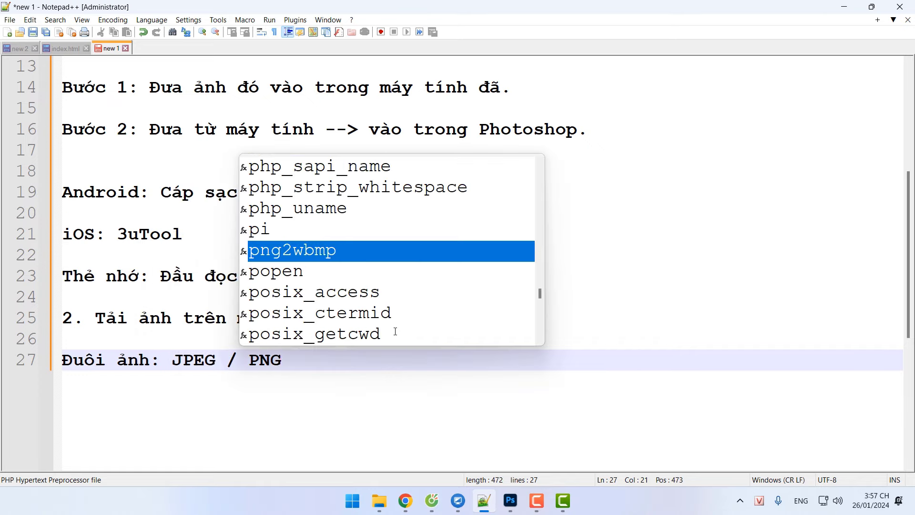
pyautogui.write('.')
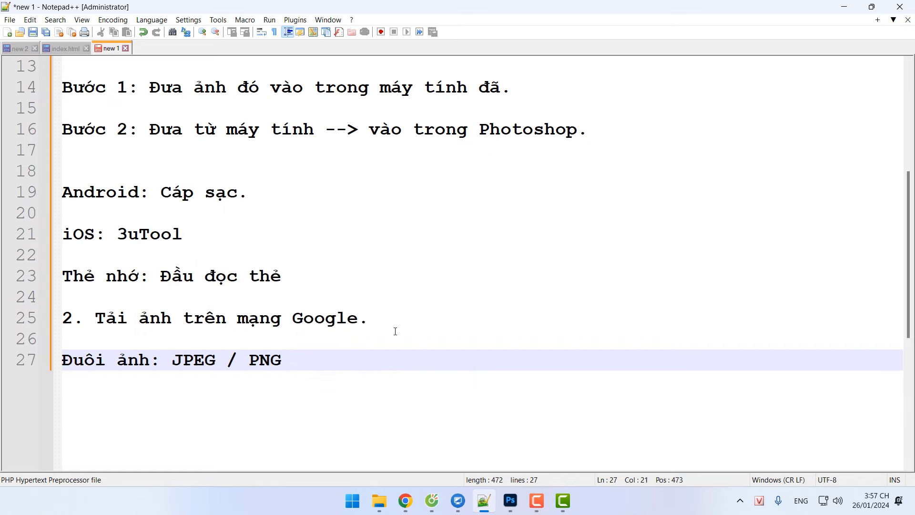
# Save the Eva.vn white rose preview to the Desktop as a PNG image.
pyautogui.moveTo(405, 500)
pyautogui.click(532, 420)
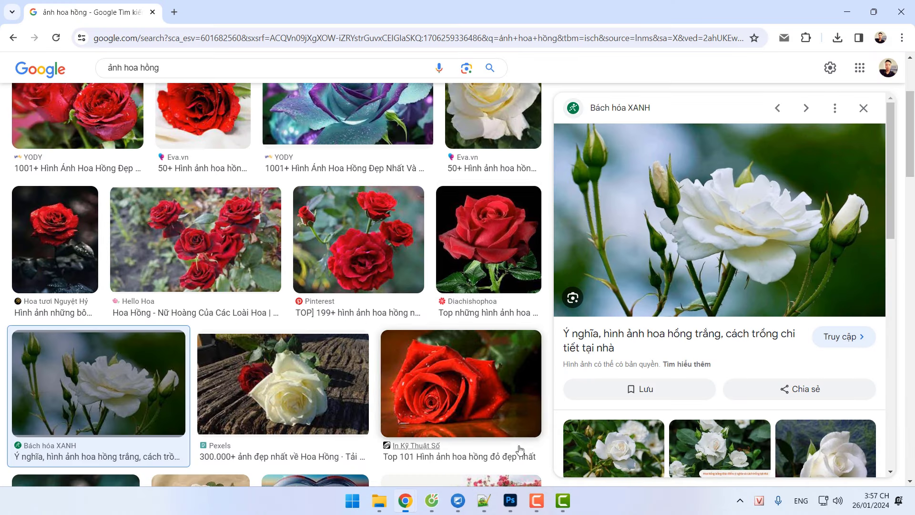
pyautogui.scroll(3, 524, 250)
pyautogui.click(489, 240)
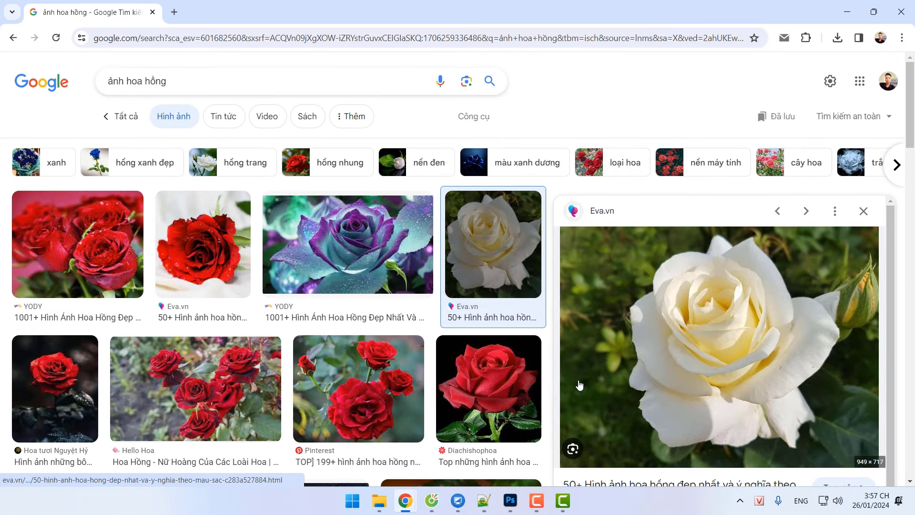
pyautogui.rightClick(697, 281)
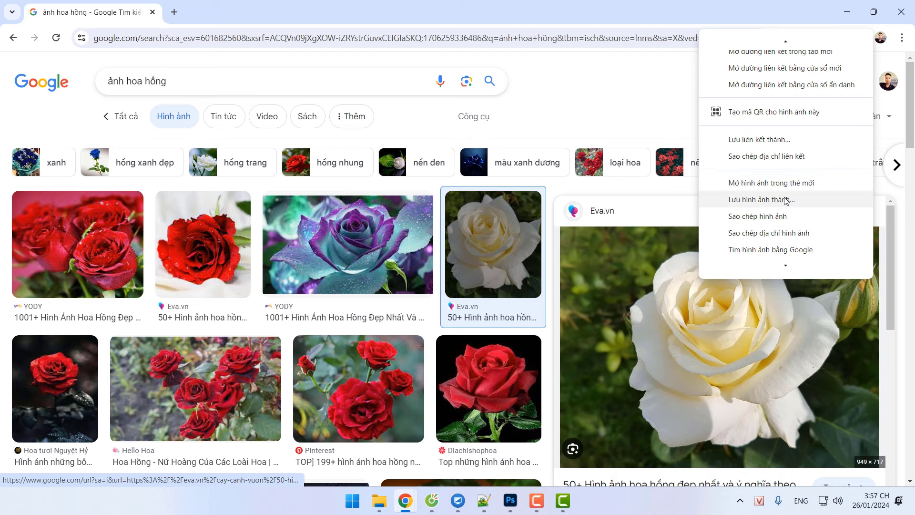
pyautogui.click(762, 199)
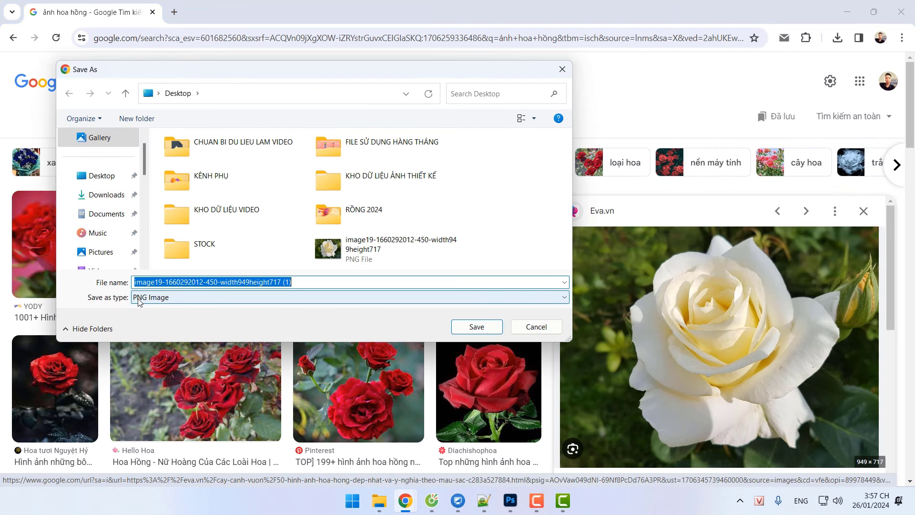
pyautogui.click(477, 327)
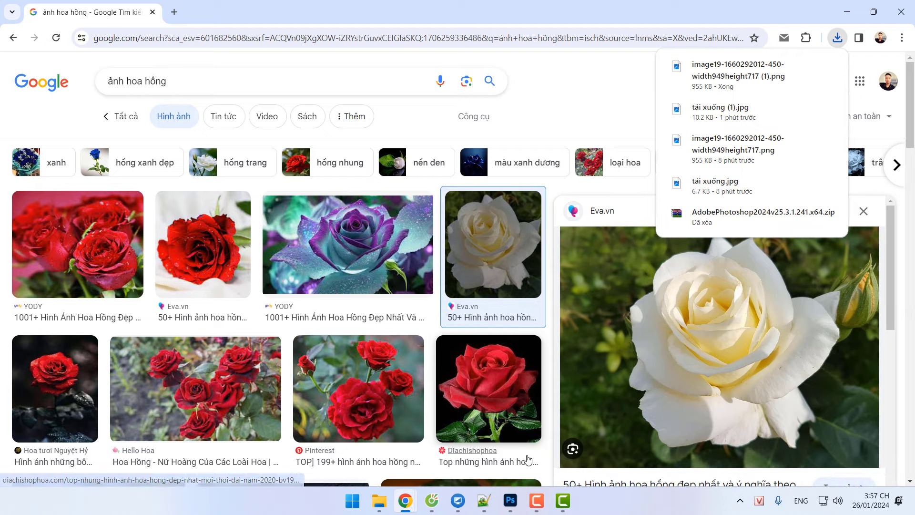
pyautogui.click(510, 500)
# Open the downloaded image19…717 white rose PNG from the Desktop as a 949 × 717 px document.
pyautogui.click(33, 110)
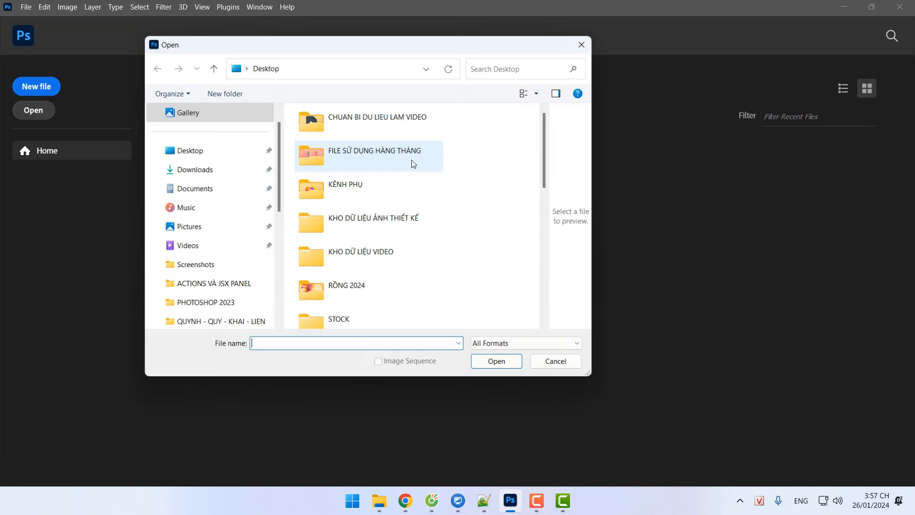
pyautogui.scroll(-5, 535, 271)
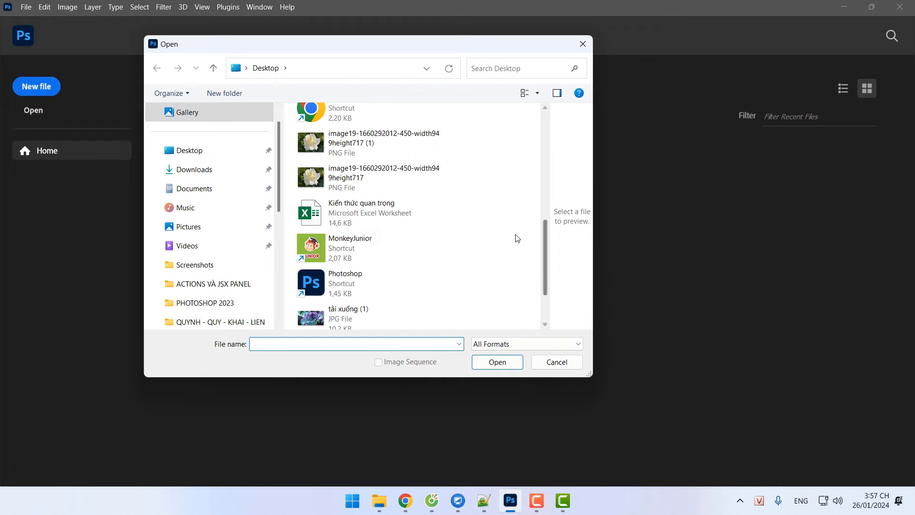
pyautogui.doubleClick(398, 175)
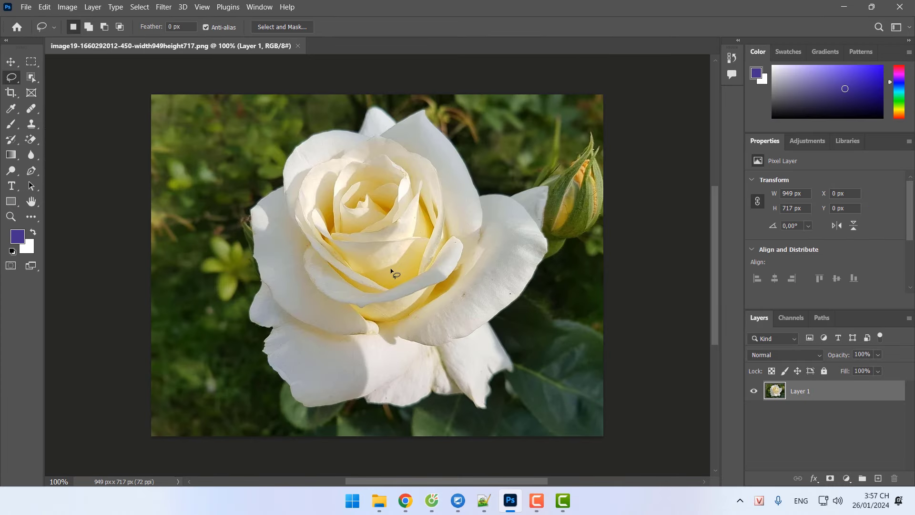
pyautogui.scroll(3, 390, 270)
pyautogui.scroll(-5, 390, 270)
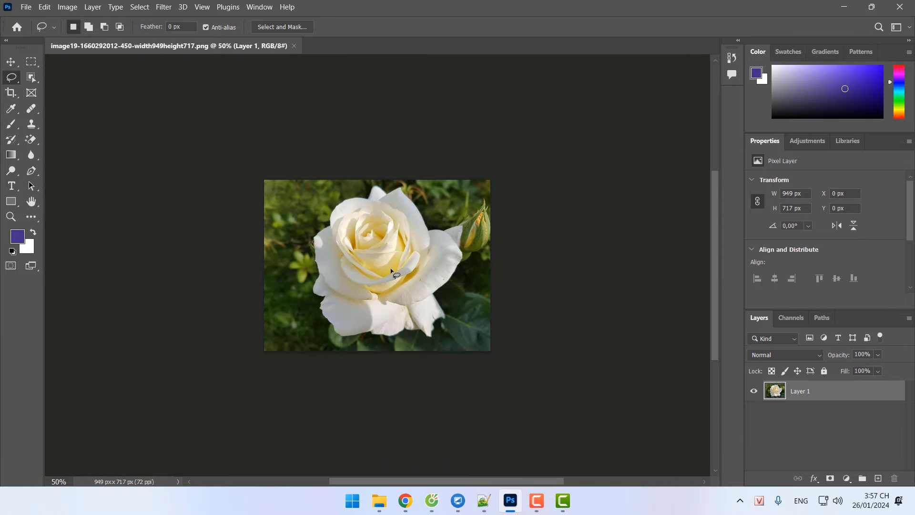
pyautogui.scroll(2, 391, 270)
pyautogui.scroll(-1, 391, 271)
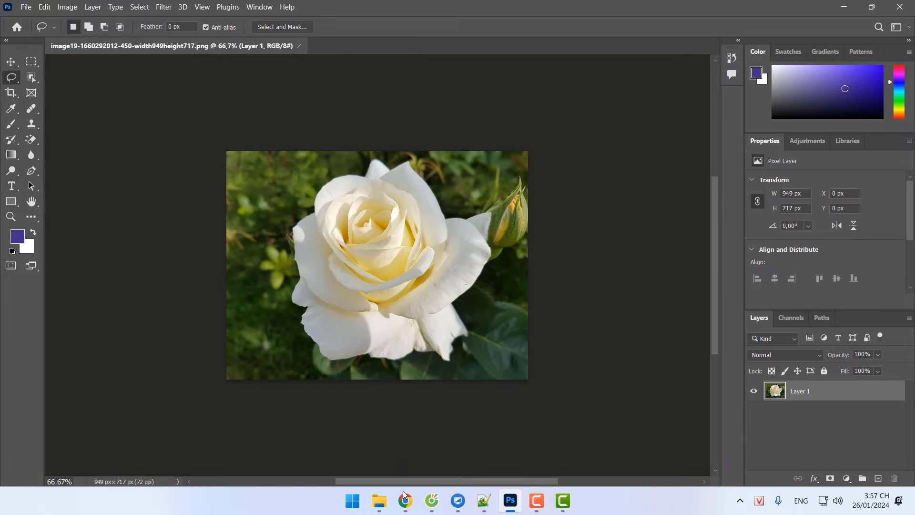
pyautogui.moveTo(403, 495)
pyautogui.click(536, 438)
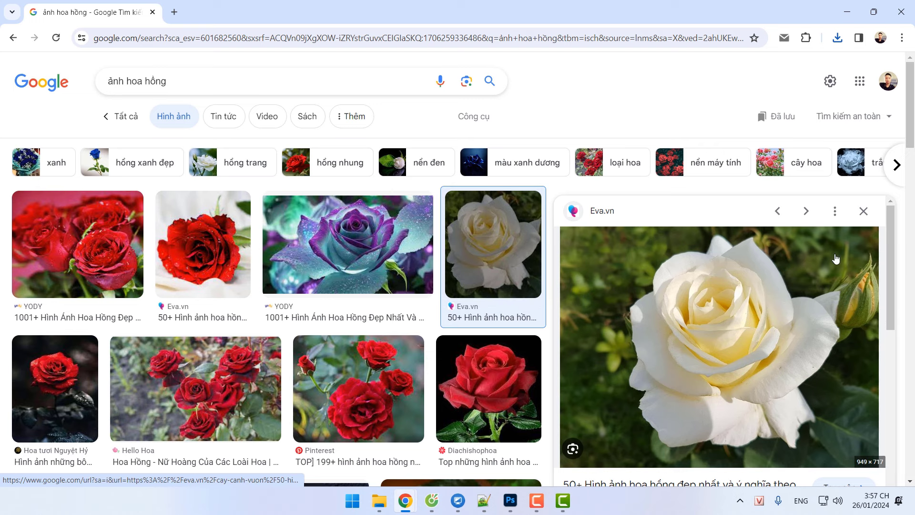
# Close the Eva.vn preview and cancel saving the small Pexels rose thumbnail.
pyautogui.click(863, 211)
pyautogui.scroll(-1, 621, 275)
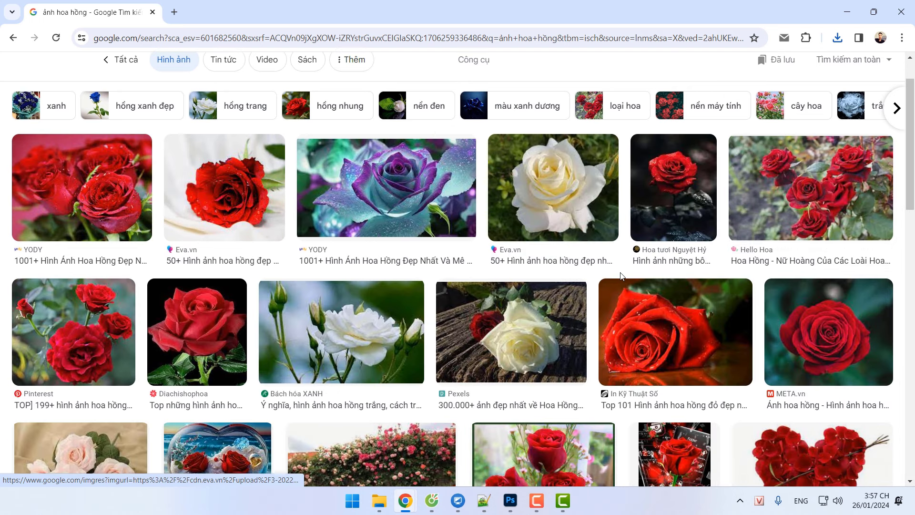
pyautogui.rightClick(503, 314)
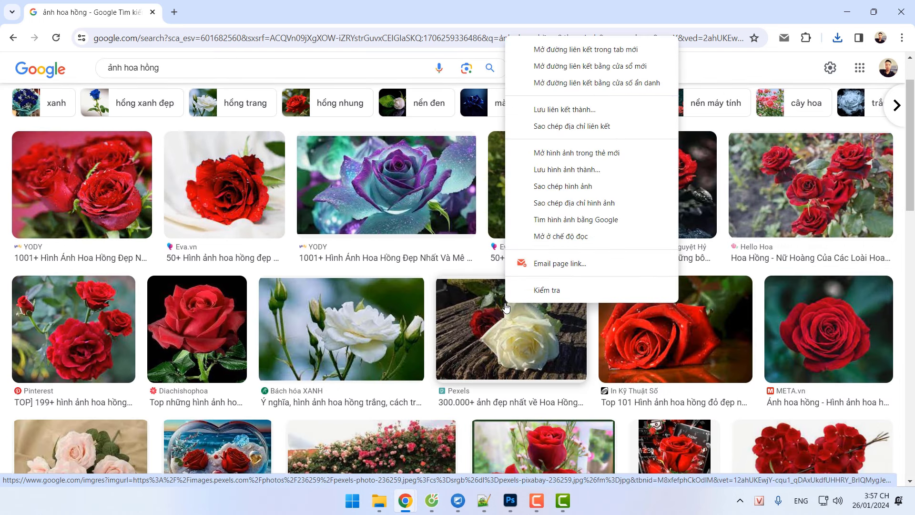
pyautogui.click(580, 170)
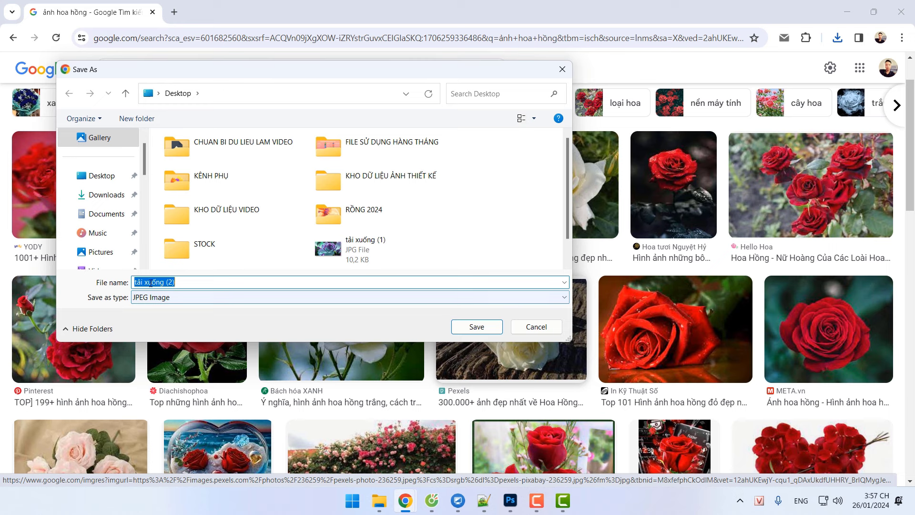
pyautogui.click(529, 327)
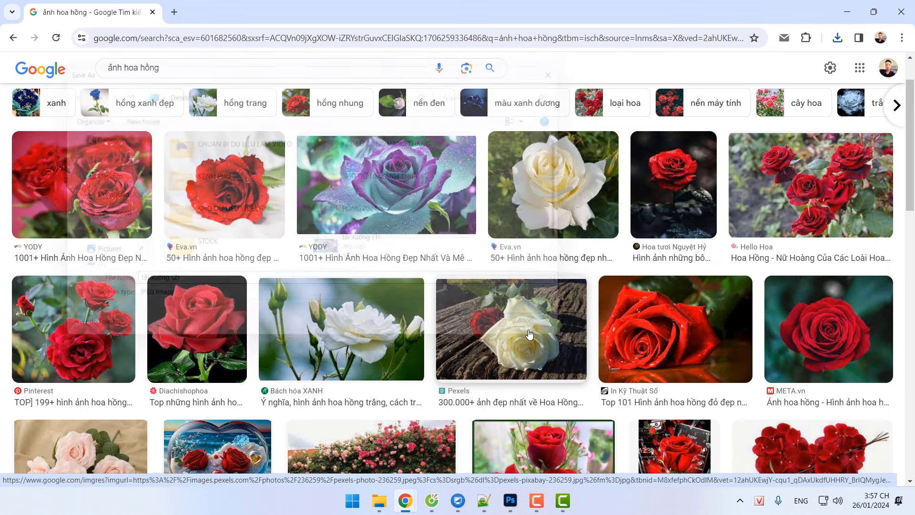
# Start saving the full-size Pexels rose as pexels-pixabay-236259 JPEG to the Desktop.
pyautogui.scroll(-1, 586, 351)
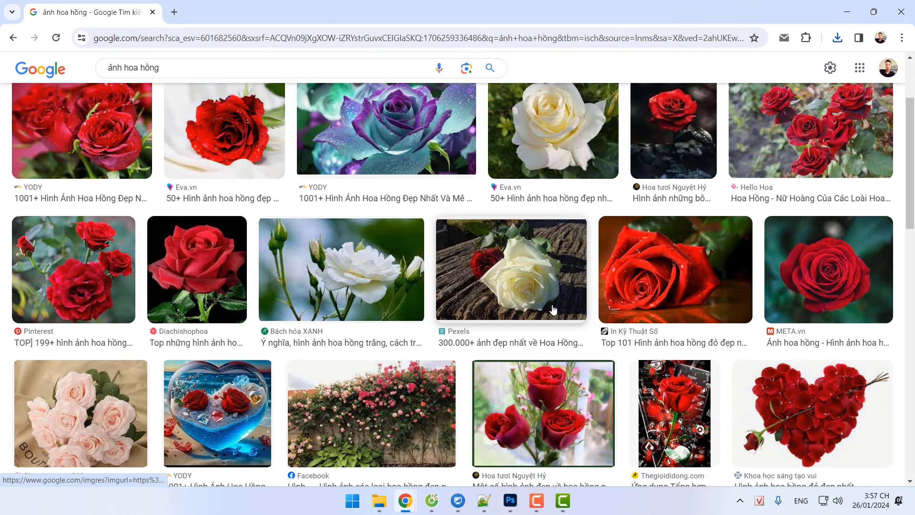
pyautogui.click(519, 265)
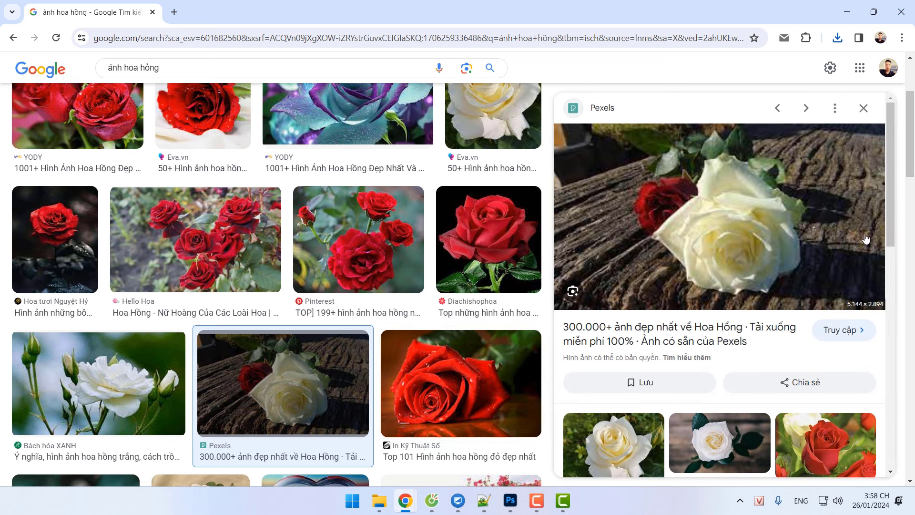
pyautogui.rightClick(688, 187)
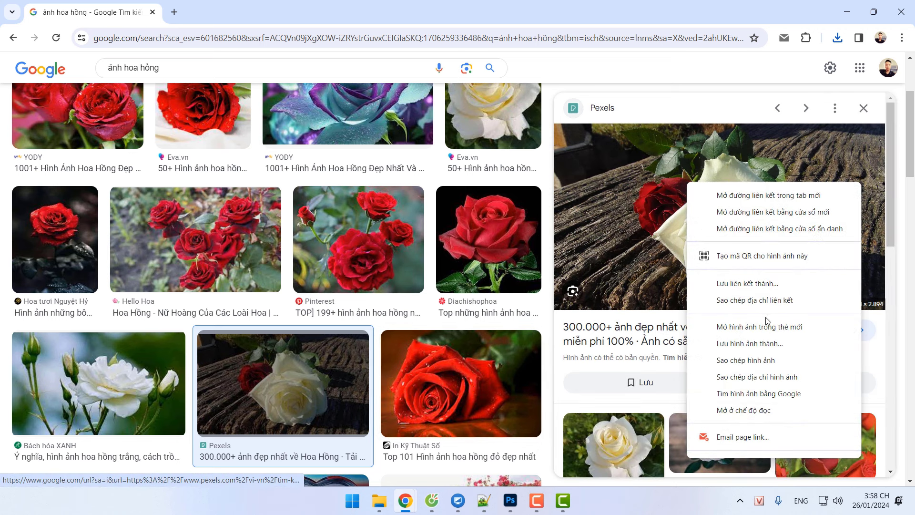
pyautogui.click(738, 345)
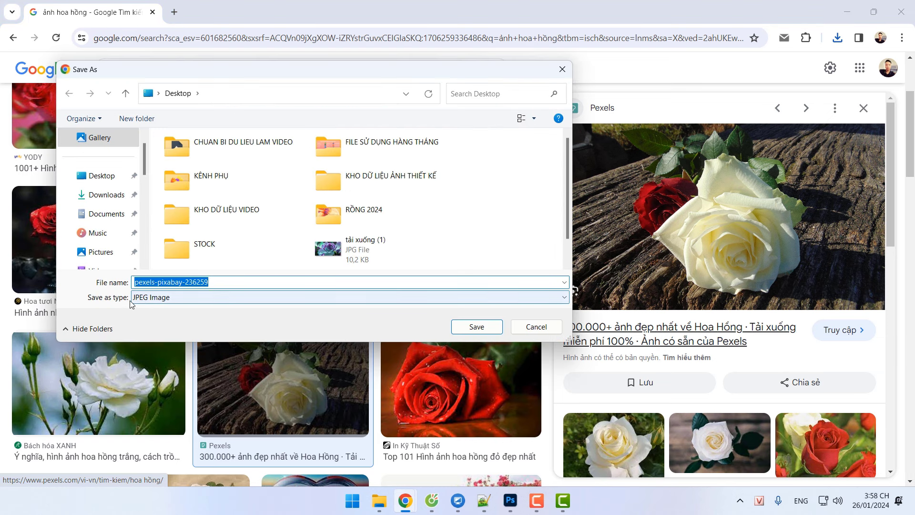
# Glance at the Notepad++ notes, return to the rose results and cancel the Pexels save.
pyautogui.hotkey('alt', 'Tab')
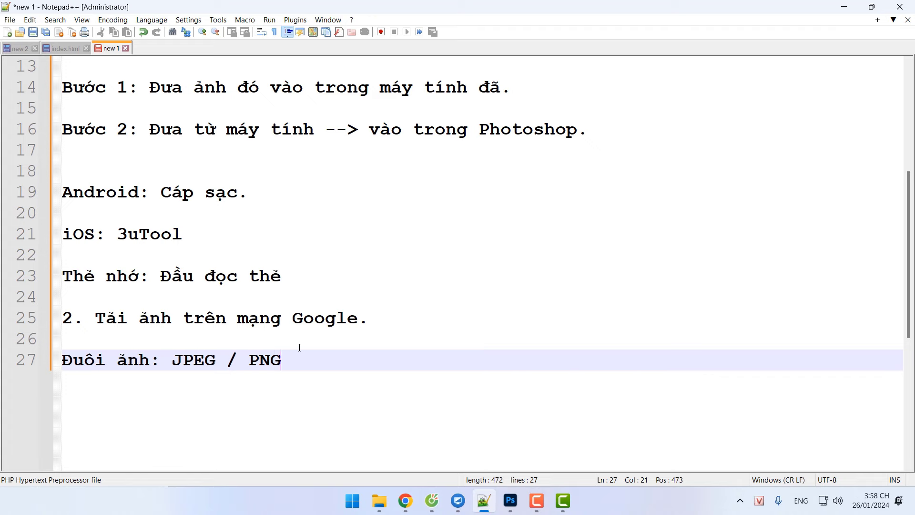
pyautogui.moveTo(405, 500)
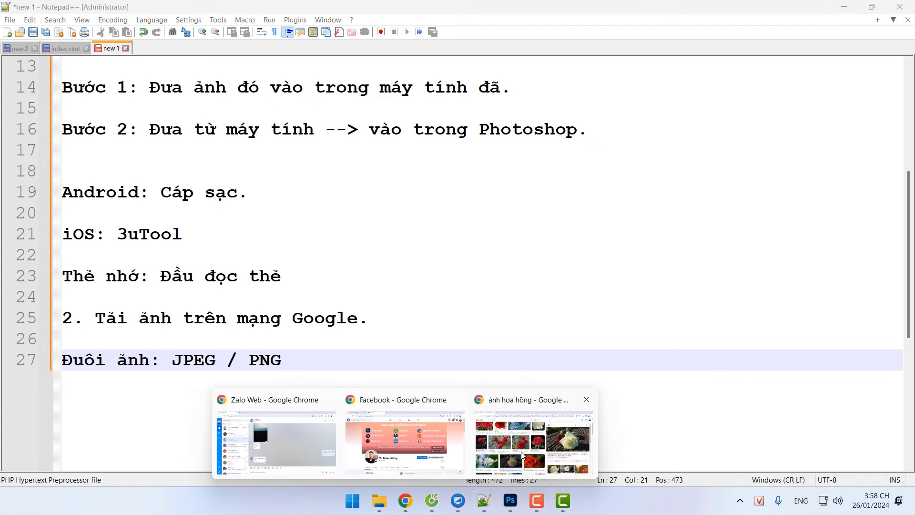
pyautogui.click(529, 433)
pyautogui.click(536, 327)
# Close the Pexels preview and filter the search results to Large (Lớn) images.
pyautogui.scroll(5, 843, 250)
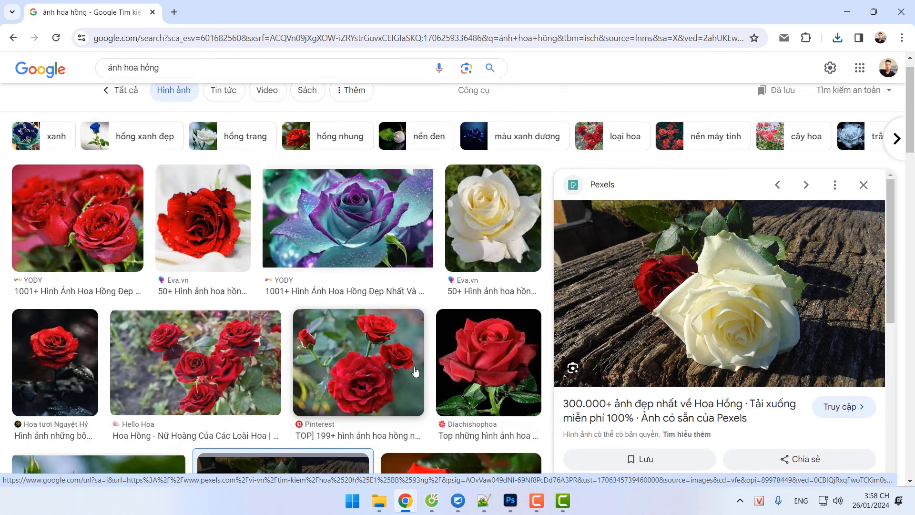
pyautogui.click(863, 210)
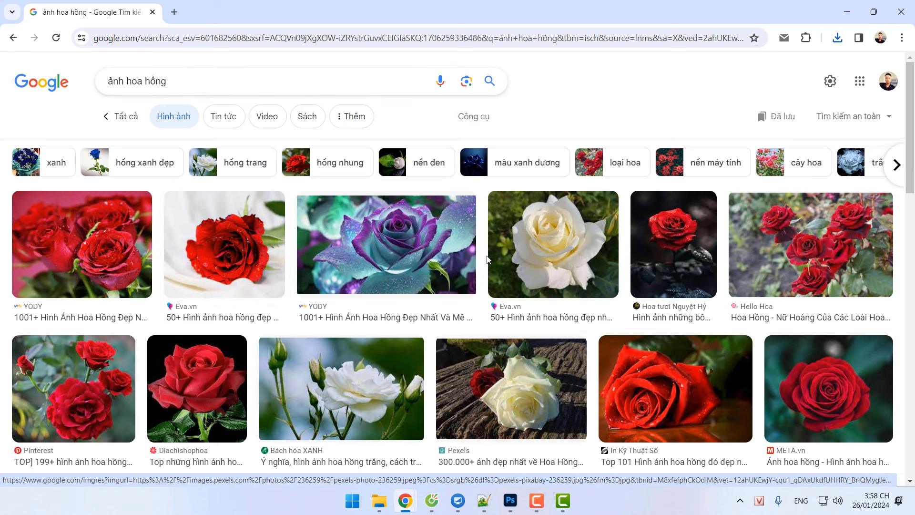
pyautogui.click(478, 124)
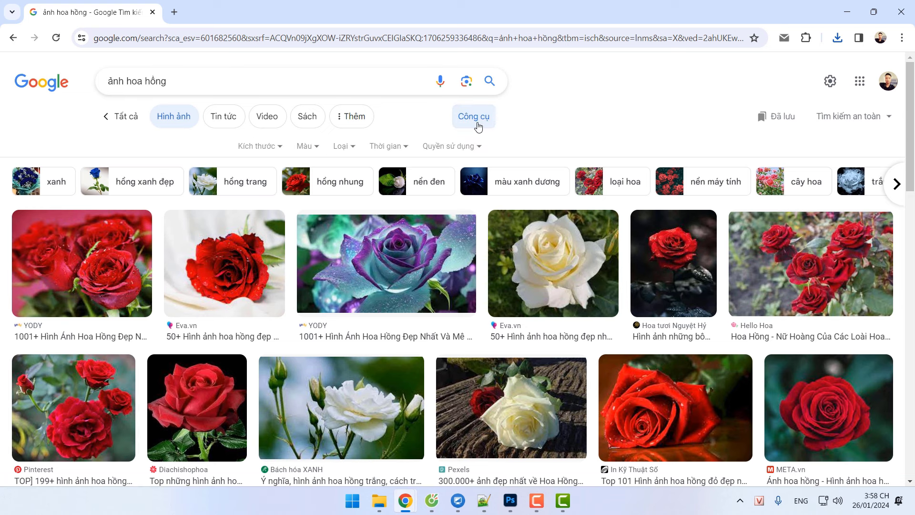
pyautogui.click(274, 151)
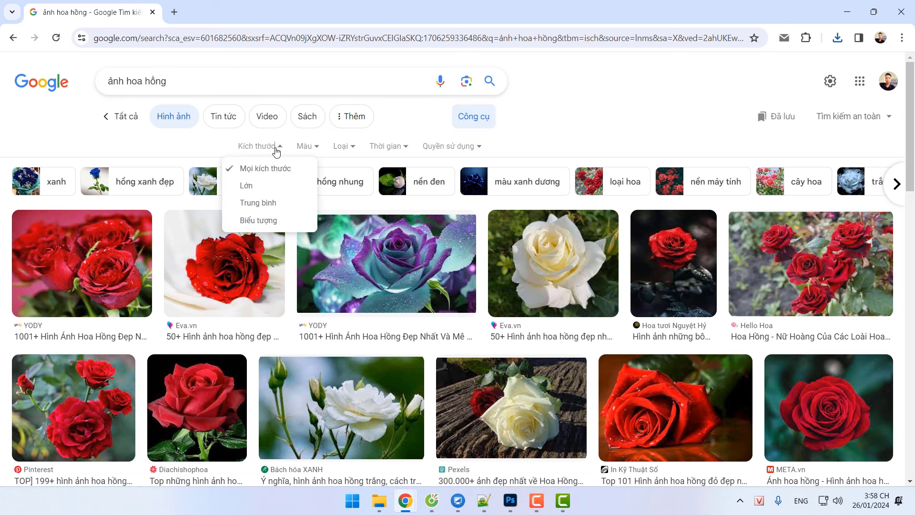
pyautogui.click(267, 185)
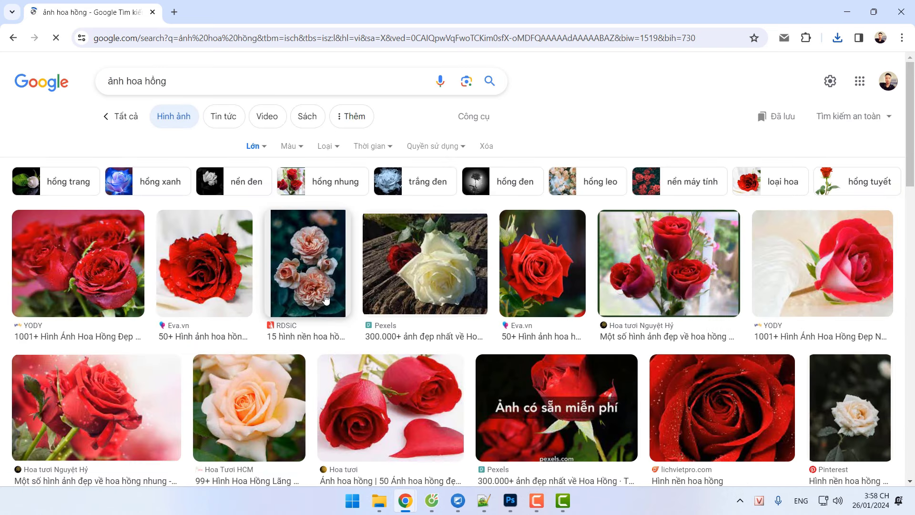
# Save the Eva.vn red rose-bush photo to the Desktop as a JPG.
pyautogui.scroll(-4, 506, 295)
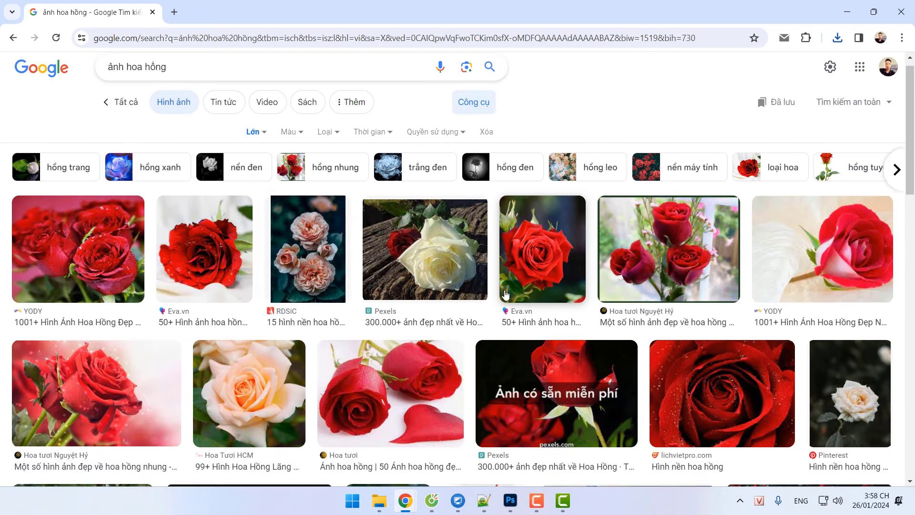
pyautogui.scroll(-1, 505, 295)
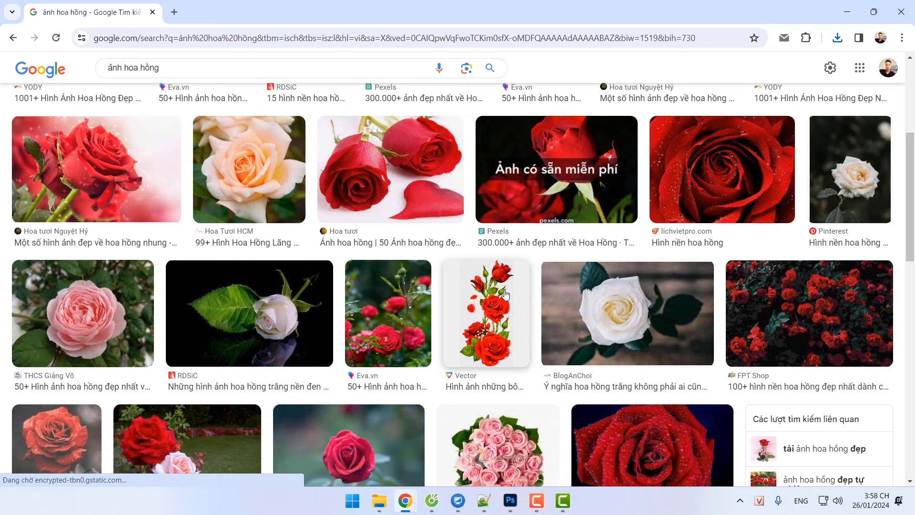
pyautogui.click(403, 293)
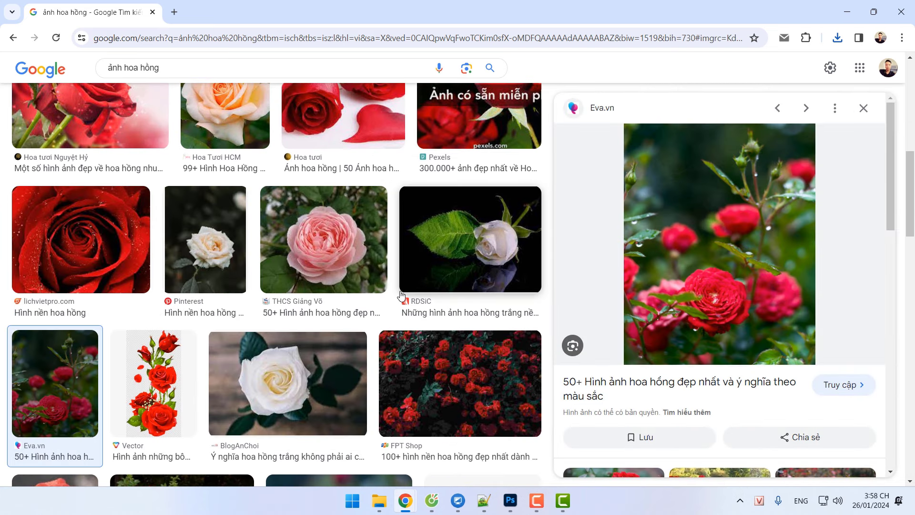
pyautogui.rightClick(731, 209)
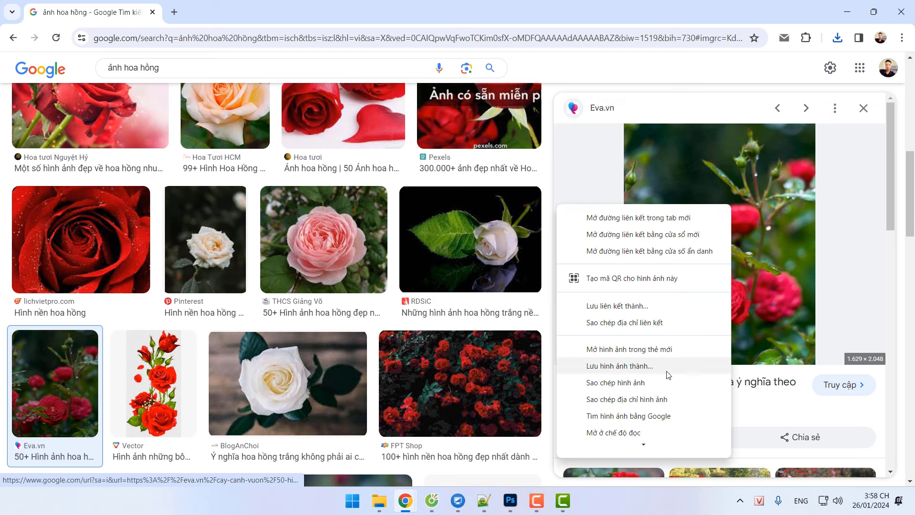
pyautogui.click(625, 366)
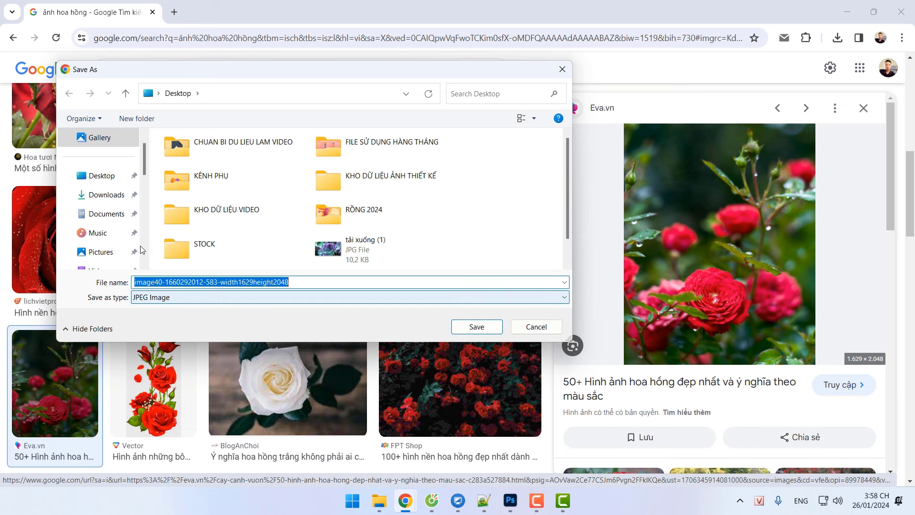
pyautogui.click(98, 177)
pyautogui.click(479, 326)
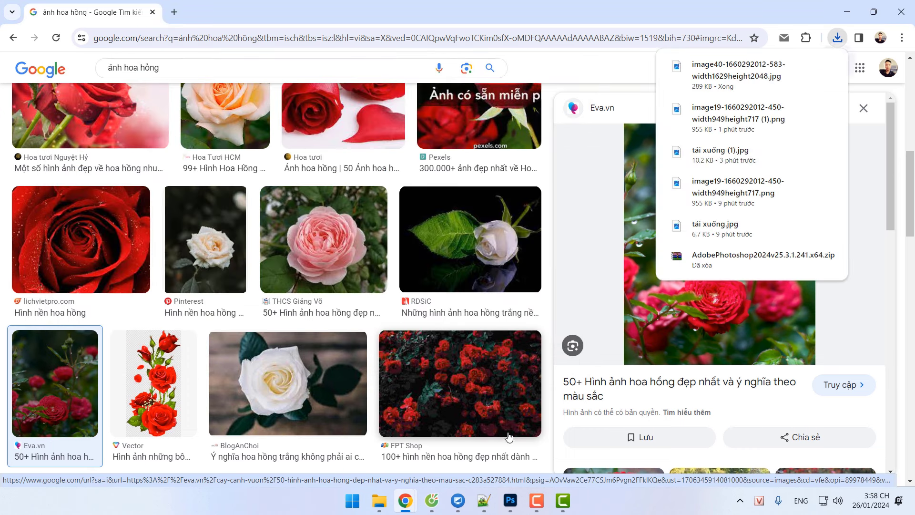
pyautogui.click(510, 501)
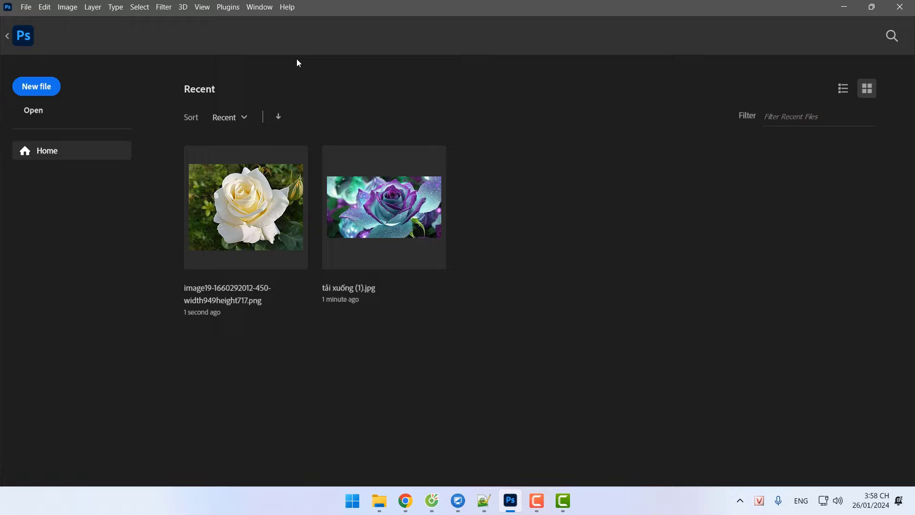
# Open the image40 rose-bush JPG from the Desktop as a 1629 × 2048 px document.
pyautogui.click(33, 113)
pyautogui.moveTo(543, 157); pyautogui.dragTo(541, 235)
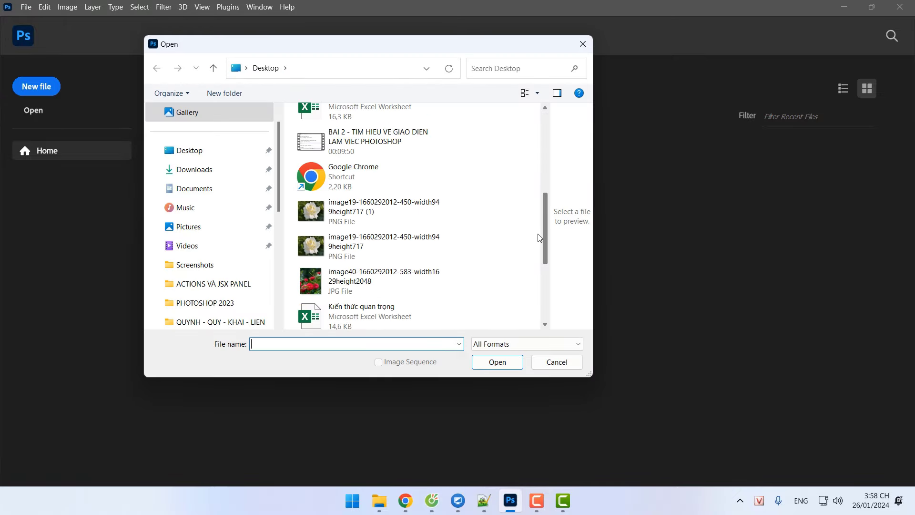
pyautogui.scroll(-1, 484, 251)
pyautogui.doubleClick(484, 252)
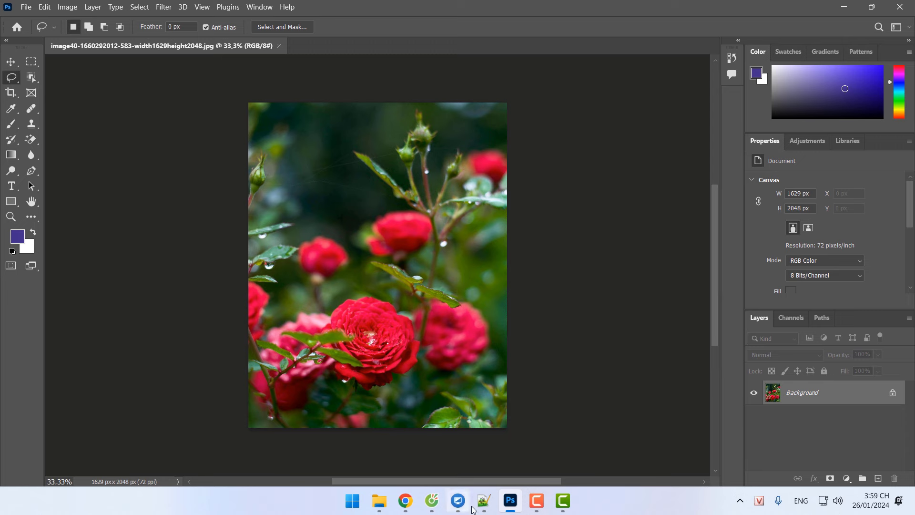
pyautogui.click(479, 509)
# Add the note 'Tên ảnh: không được là Tải xuống.' below line 25.
pyautogui.moveTo(334, 368); pyautogui.dragTo(174, 367)
pyautogui.click(404, 320)
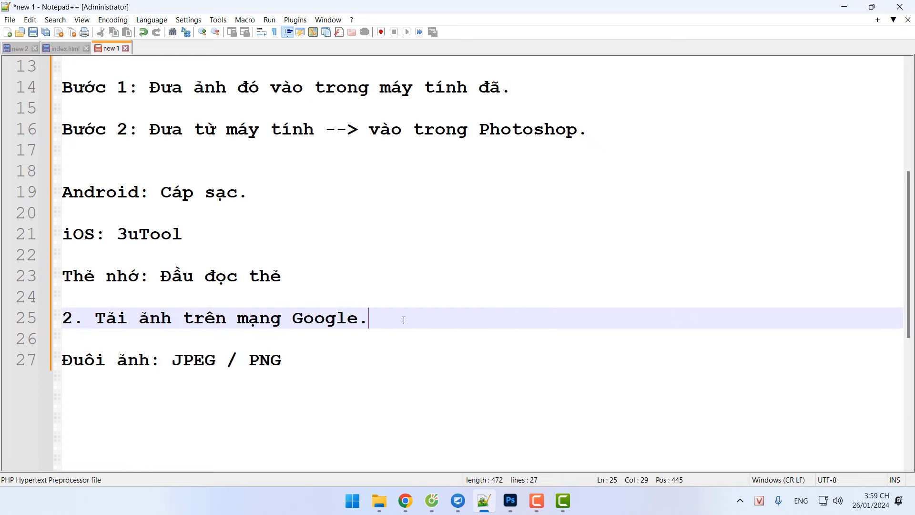
pyautogui.press('Return')
pyautogui.press('Return')
pyautogui.press('Down')
pyautogui.write('Tên ')
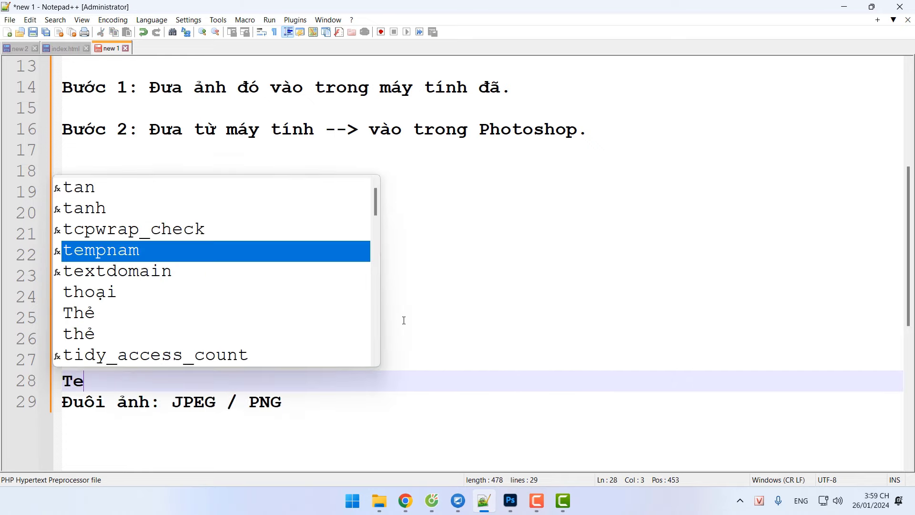
pyautogui.write('ảnh: kh')
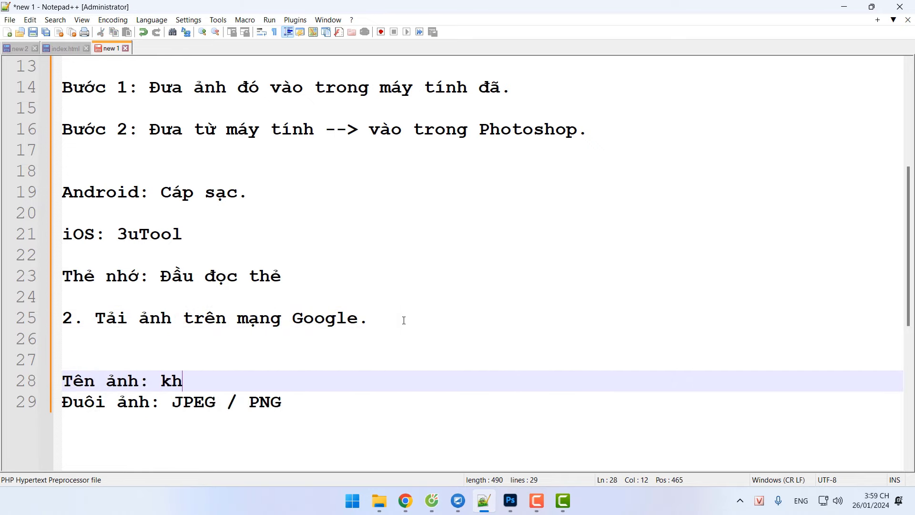
pyautogui.write('ông được là Tải xuống.')
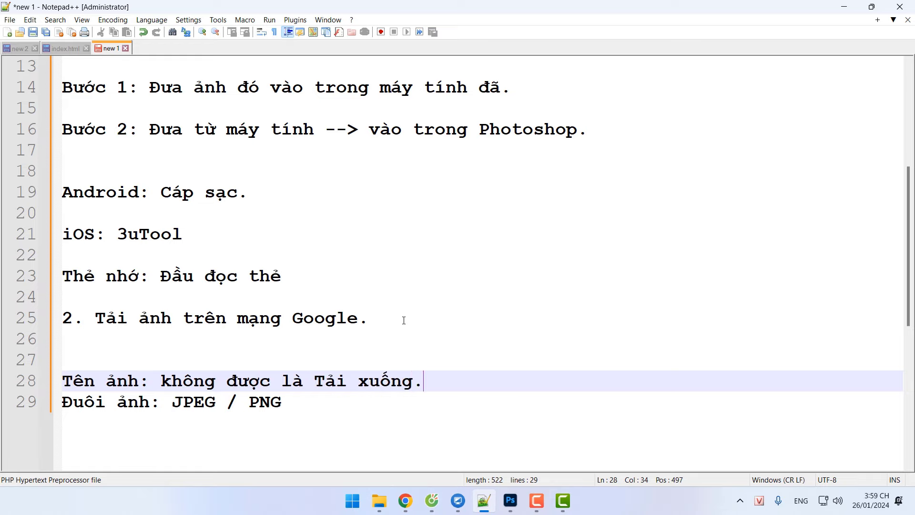
pyautogui.press('Return')
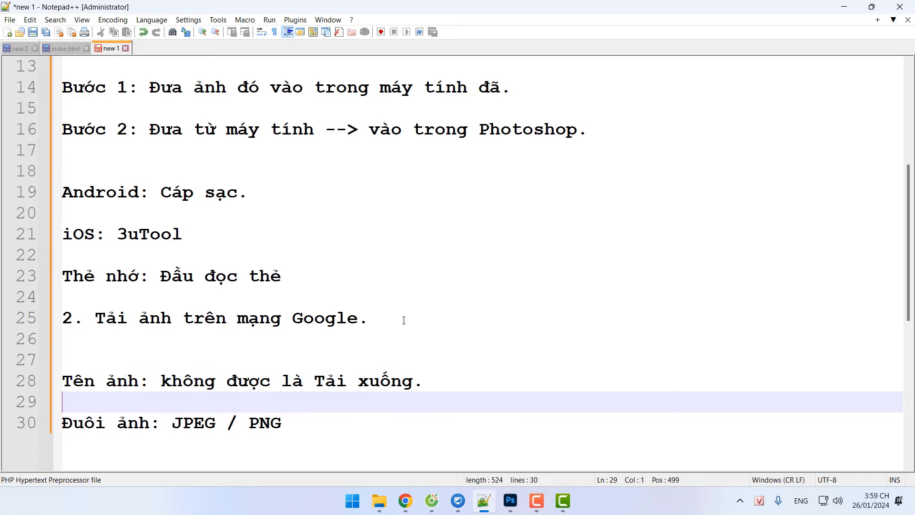
# Review the notes, highlighting the steps from Bước 1 through iOS: 3uTool.
pyautogui.scroll(-1, 391, 328)
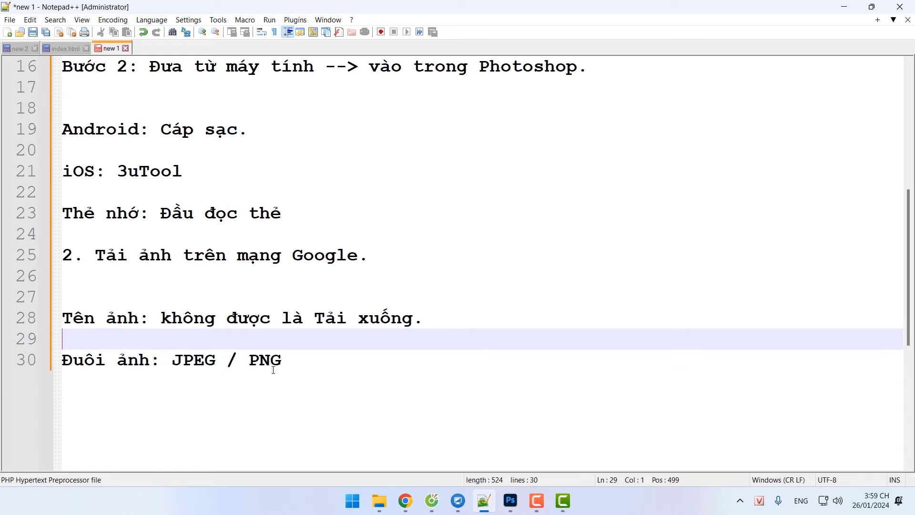
pyautogui.scroll(2, 273, 369)
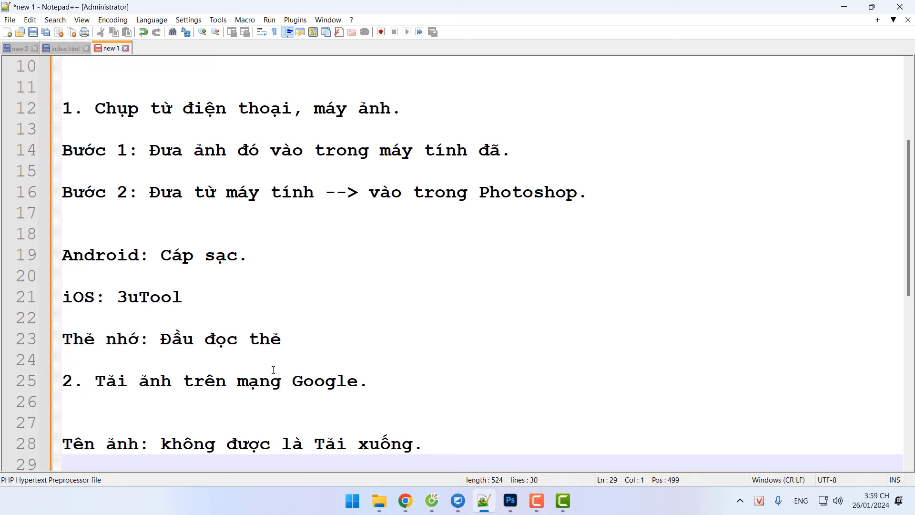
pyautogui.scroll(2, 361, 389)
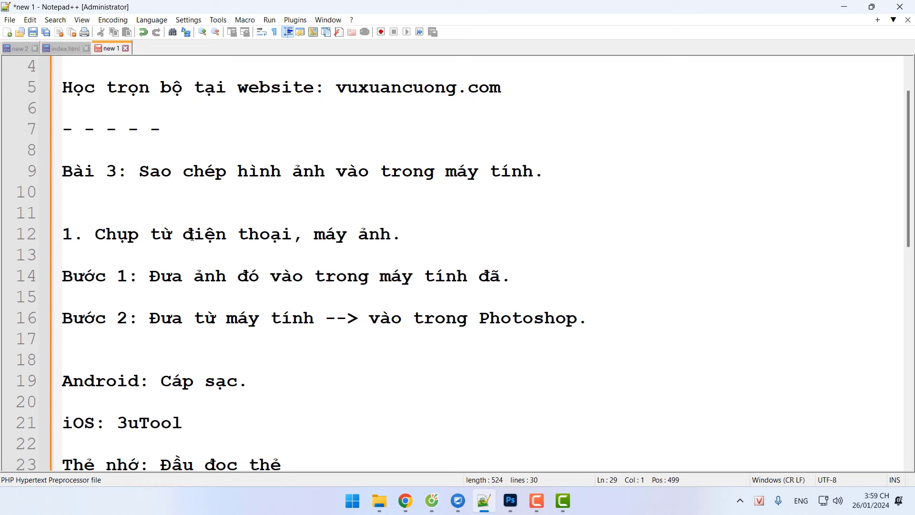
pyautogui.scroll(-1, 204, 275)
pyautogui.moveTo(216, 352); pyautogui.dragTo(67, 206)
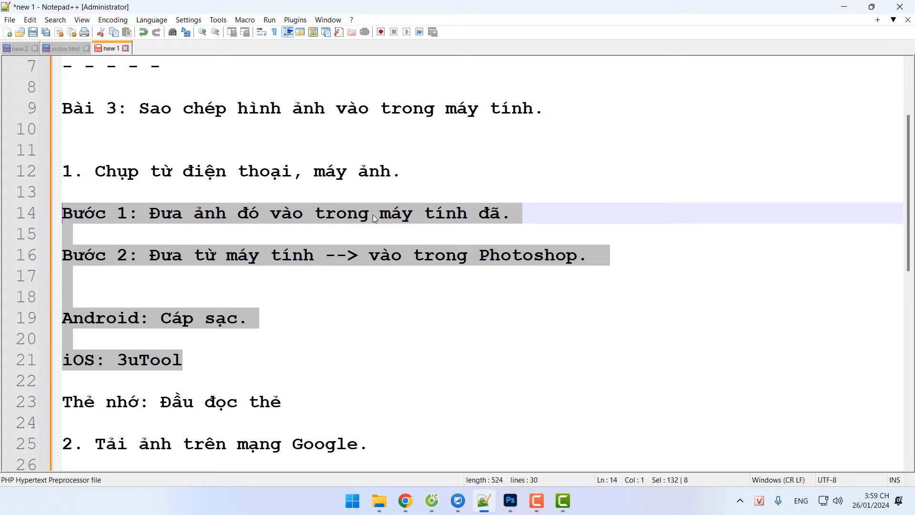
pyautogui.scroll(-2, 375, 212)
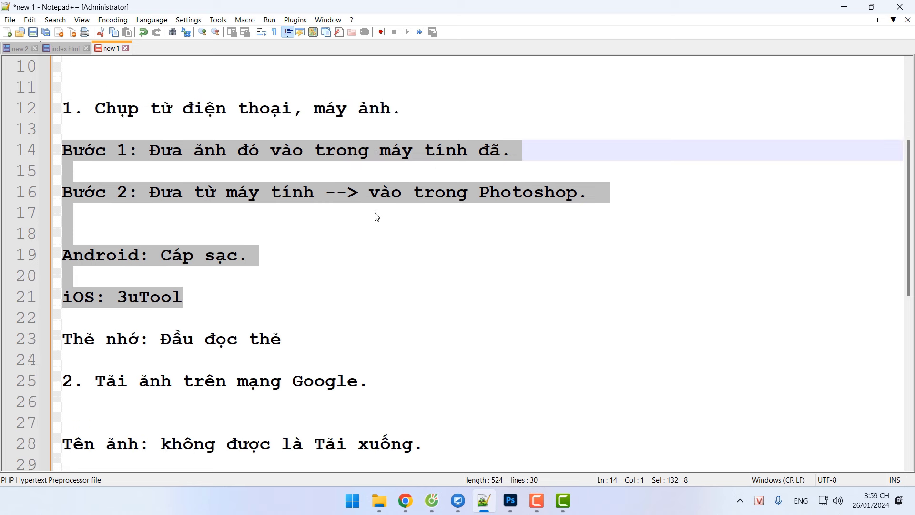
pyautogui.scroll(5, 374, 213)
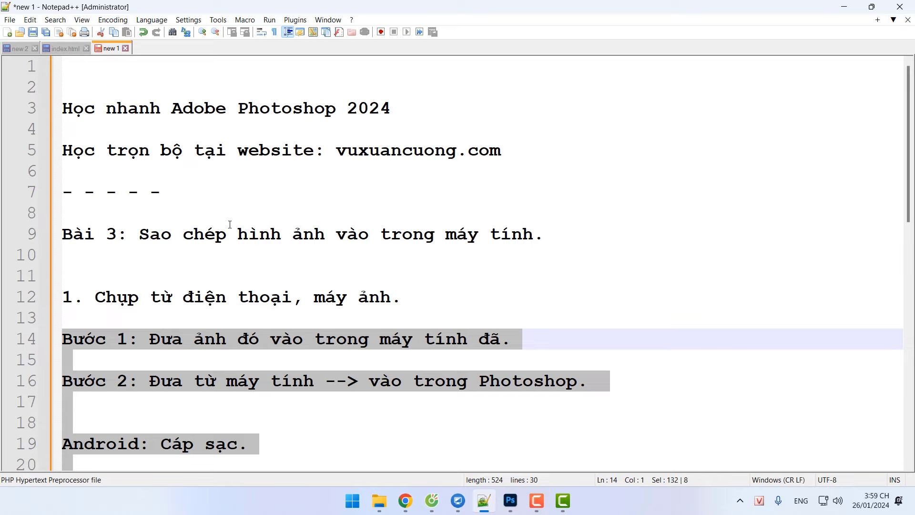
pyautogui.scroll(-2, 282, 215)
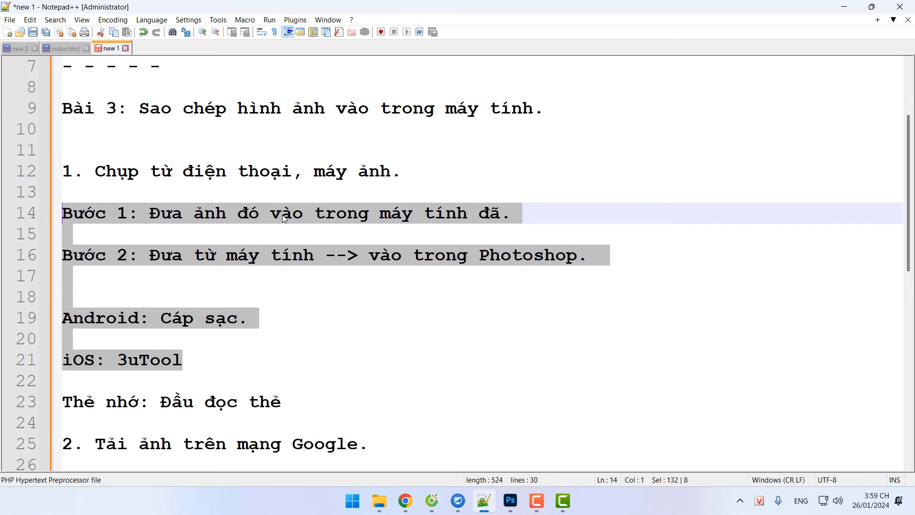
pyautogui.scroll(-3, 315, 247)
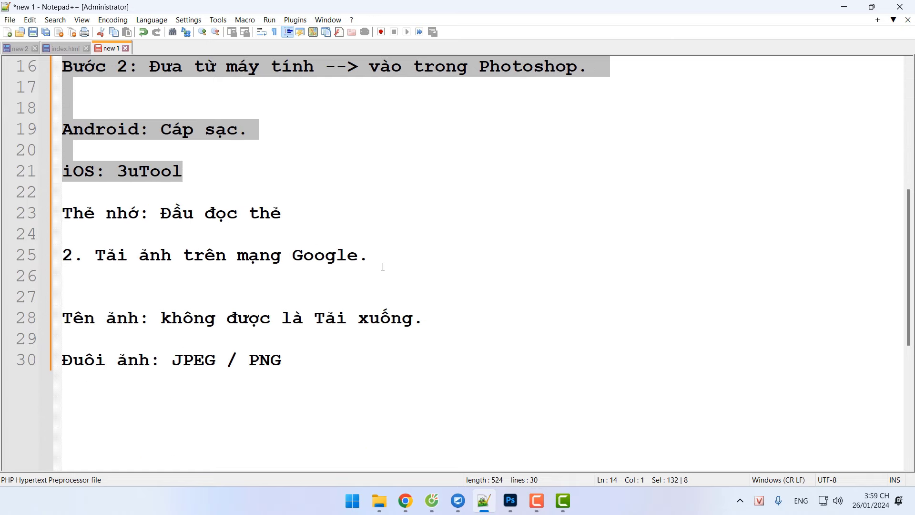
pyautogui.scroll(5, 382, 206)
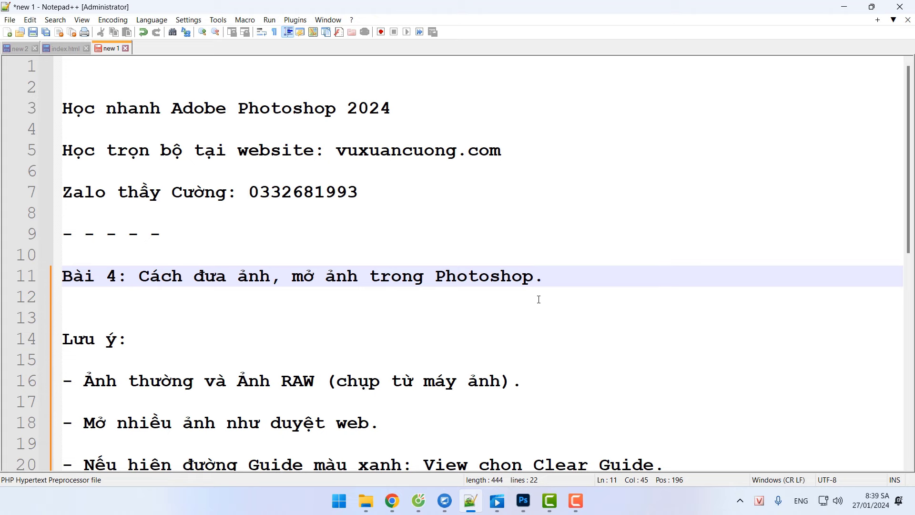
pyautogui.scroll(-2, 539, 299)
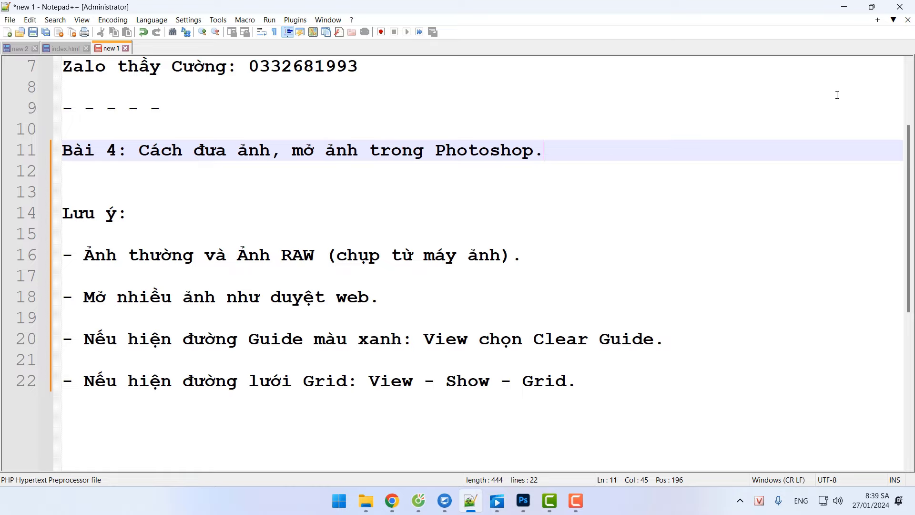
pyautogui.click(843, 6)
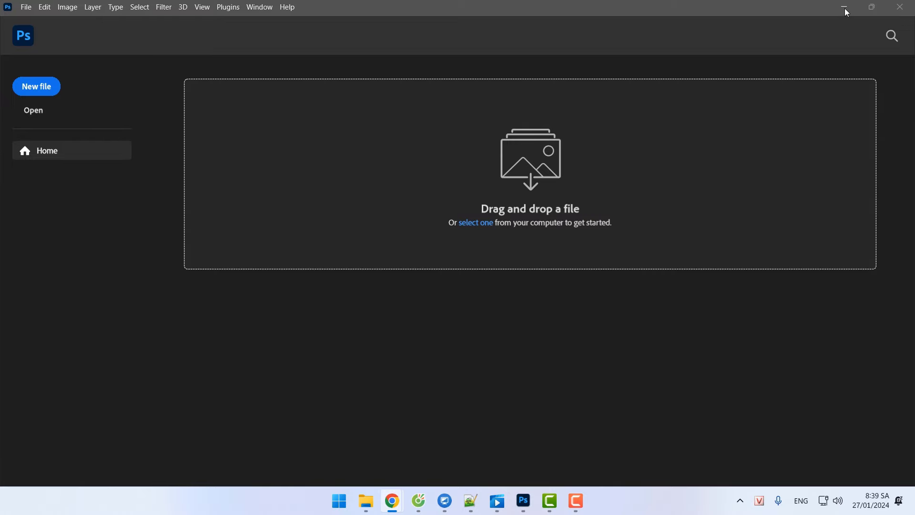
pyautogui.click(844, 8)
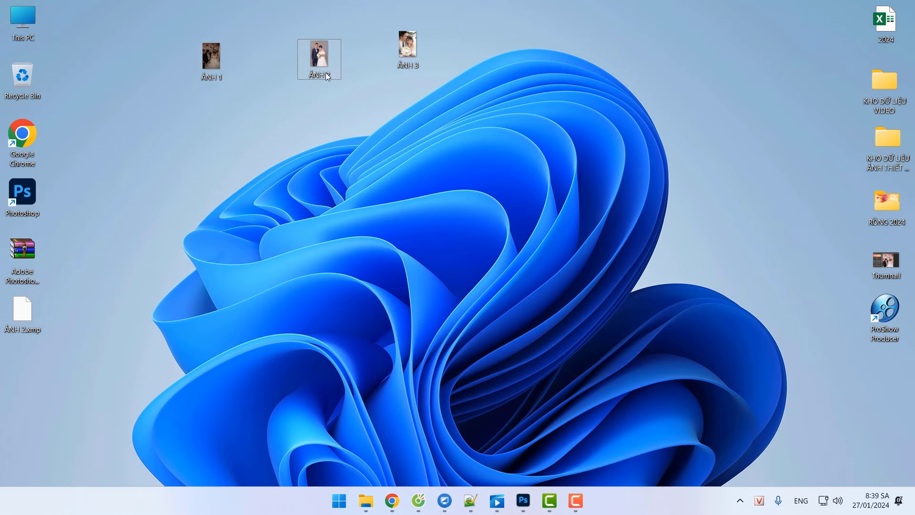
pyautogui.click(401, 57)
pyautogui.click(524, 500)
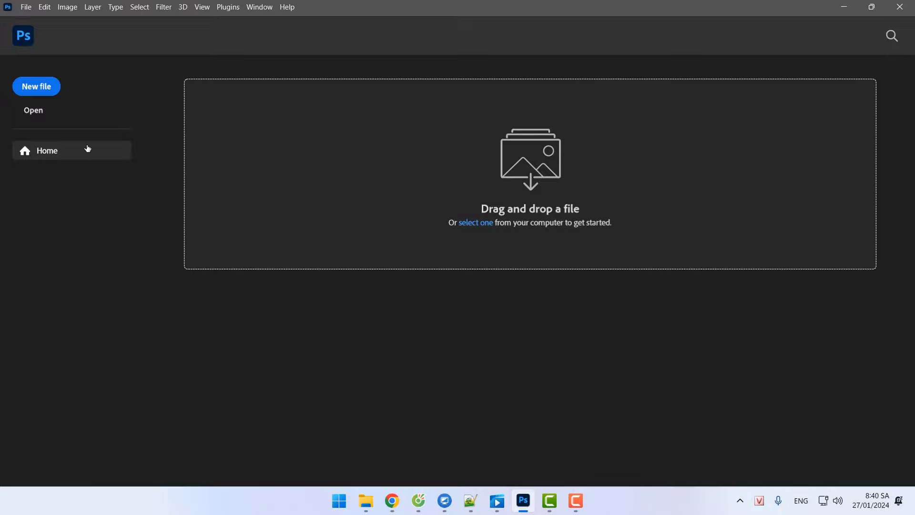
# Open the wedding photo ẢNH 1.JPG from the Desktop as a 4480 × 6720 px document.
pyautogui.click(40, 118)
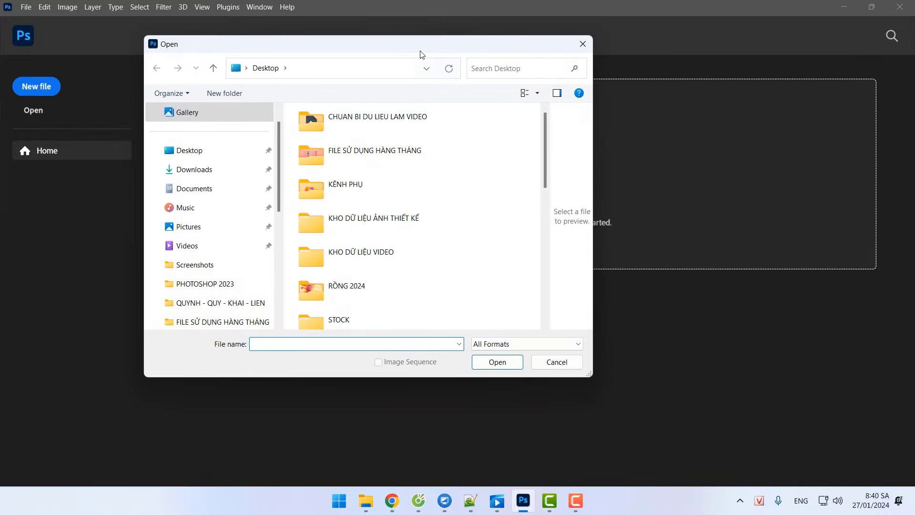
pyautogui.moveTo(418, 48); pyautogui.dragTo(474, 46)
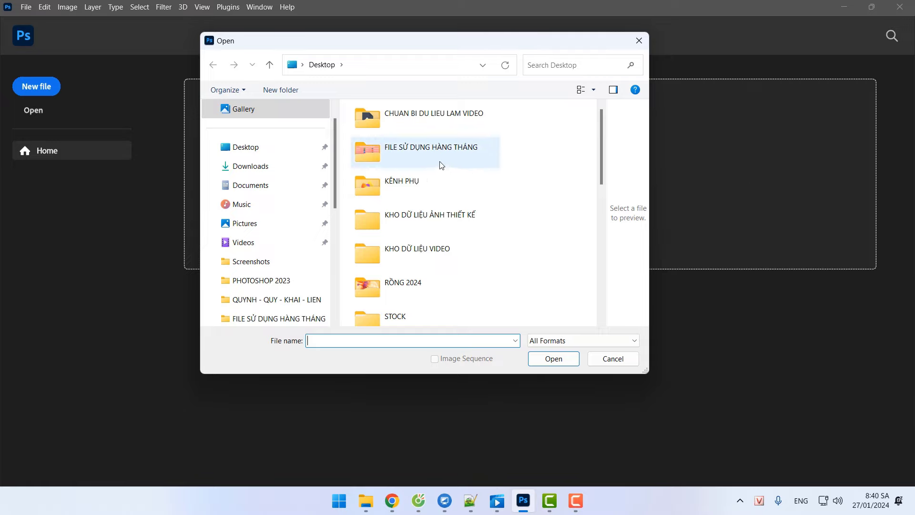
pyautogui.click(257, 151)
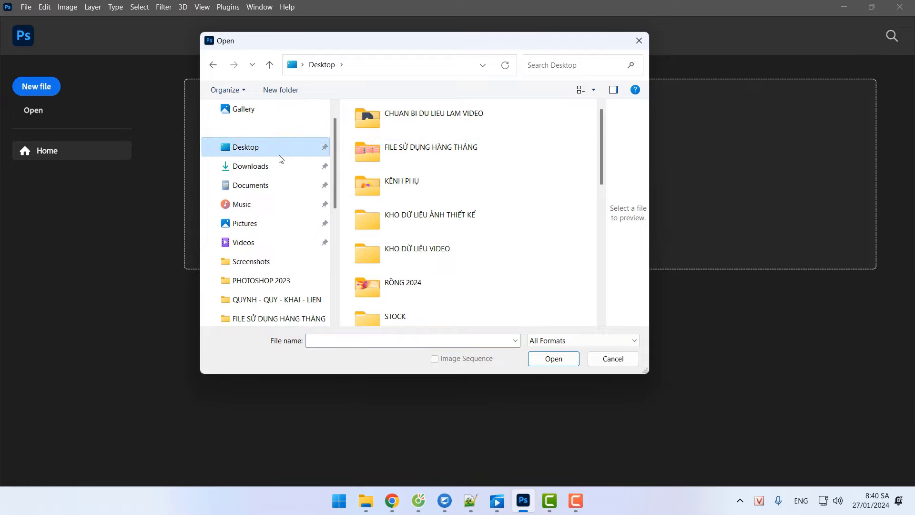
pyautogui.moveTo(336, 160)
pyautogui.mouseDown()
pyautogui.moveTo(323, 237)
pyautogui.moveTo(329, 207)
pyautogui.moveTo(331, 281)
pyautogui.moveTo(333, 150)
pyautogui.mouseUp()
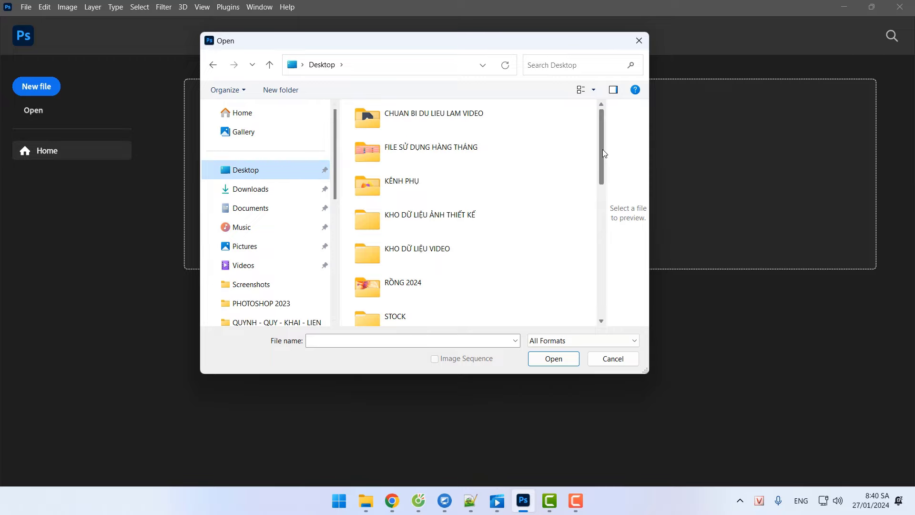
pyautogui.moveTo(602, 149); pyautogui.dragTo(591, 246)
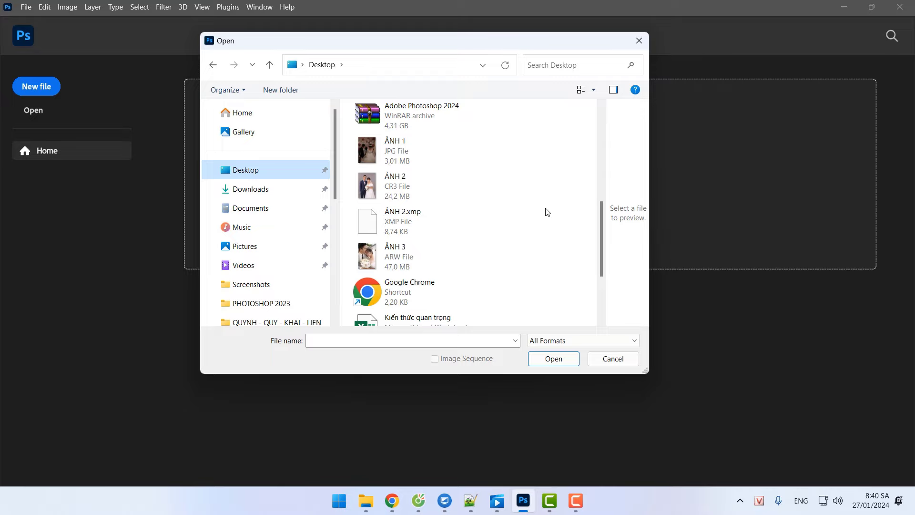
pyautogui.click(408, 168)
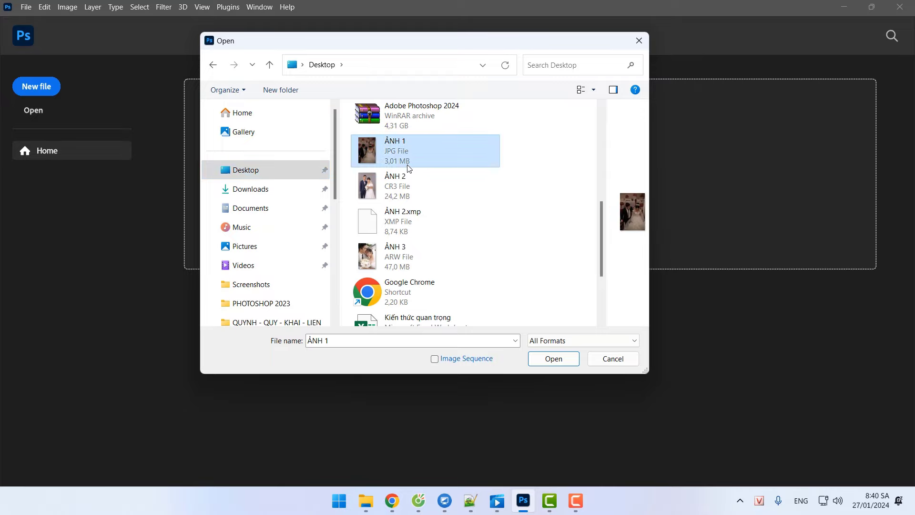
pyautogui.click(555, 357)
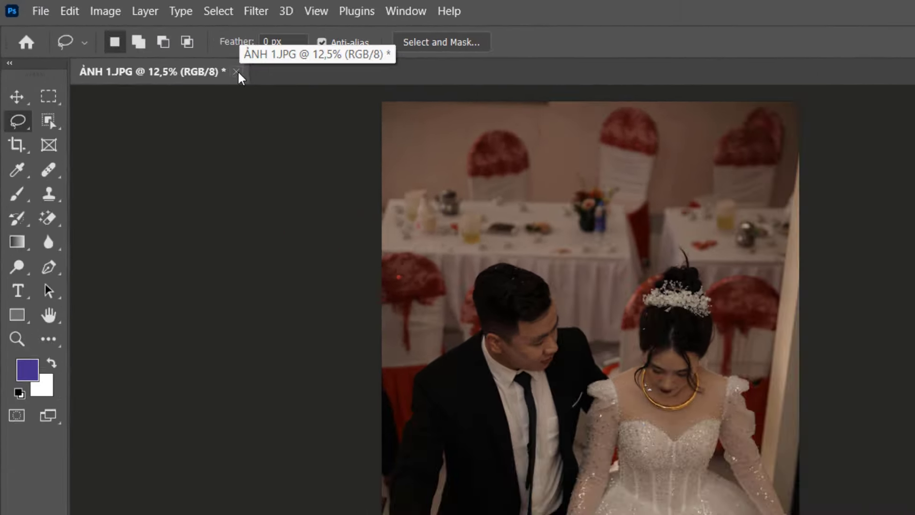
# Close the open ẢNH 1.JPG document and reopen ẢNH 1 from the Open dialog.
pyautogui.click(301, 91)
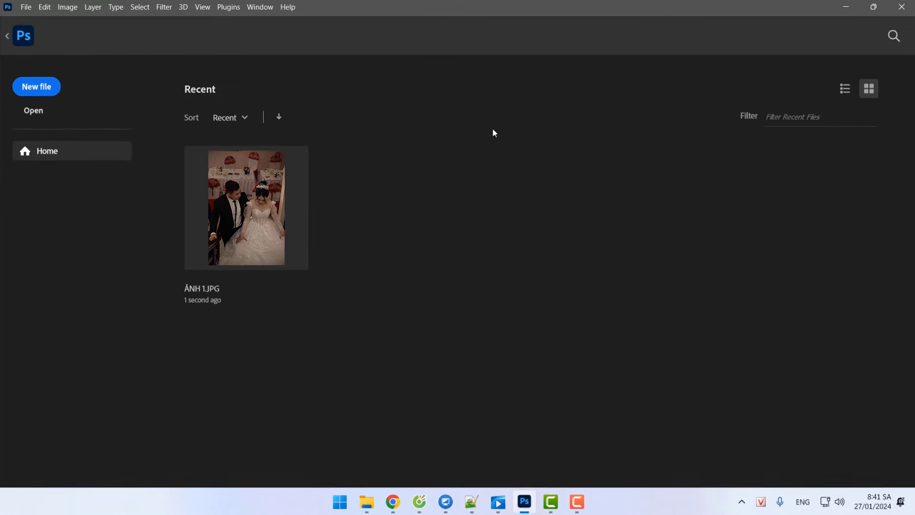
pyautogui.click(38, 112)
pyautogui.moveTo(600, 174); pyautogui.dragTo(594, 247)
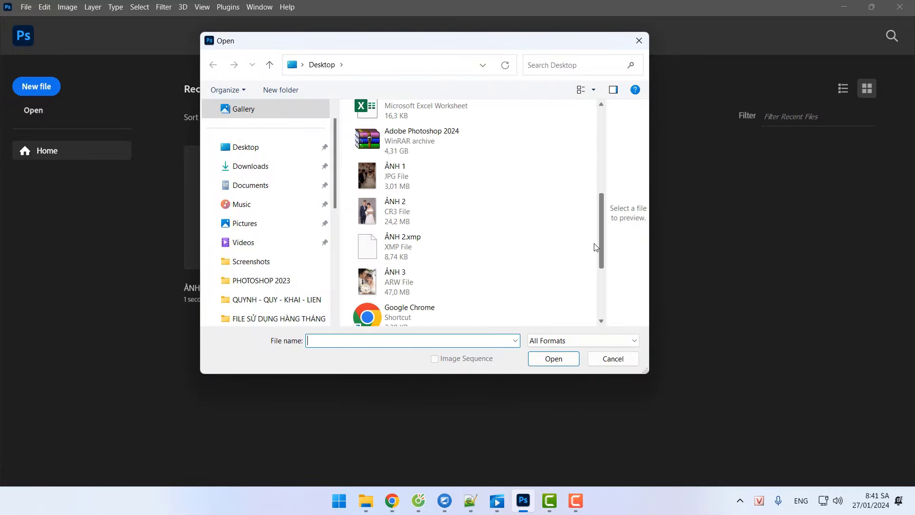
pyautogui.click(418, 178)
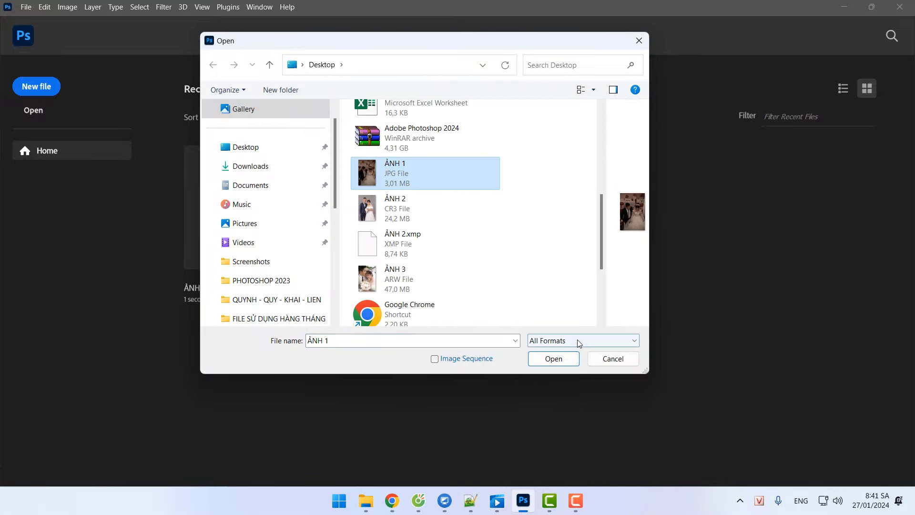
pyautogui.click(562, 358)
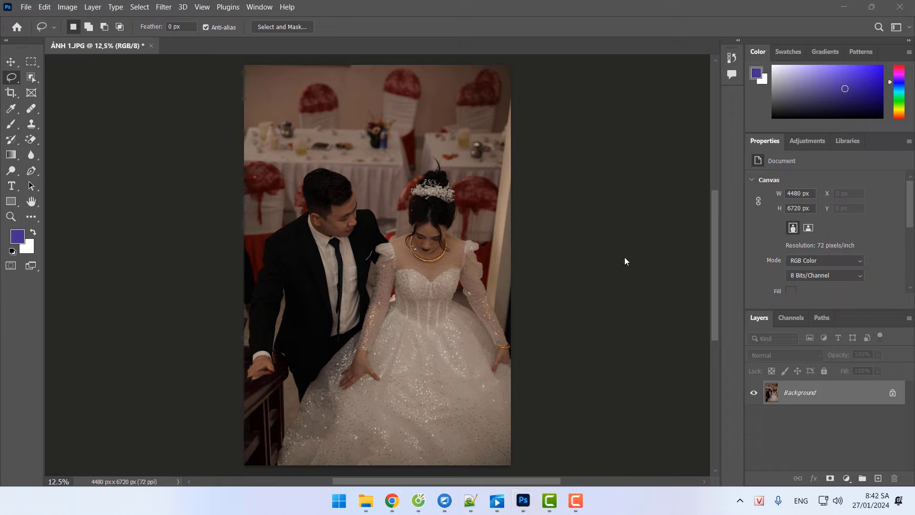
# Look over the reopened ẢNH 1.JPG on the canvas, then close its tab.
pyautogui.click(717, 245)
pyautogui.moveTo(717, 227)
pyautogui.mouseDown()
pyautogui.moveTo(710, 153)
pyautogui.moveTo(708, 261)
pyautogui.moveTo(715, 241)
pyautogui.mouseUp()
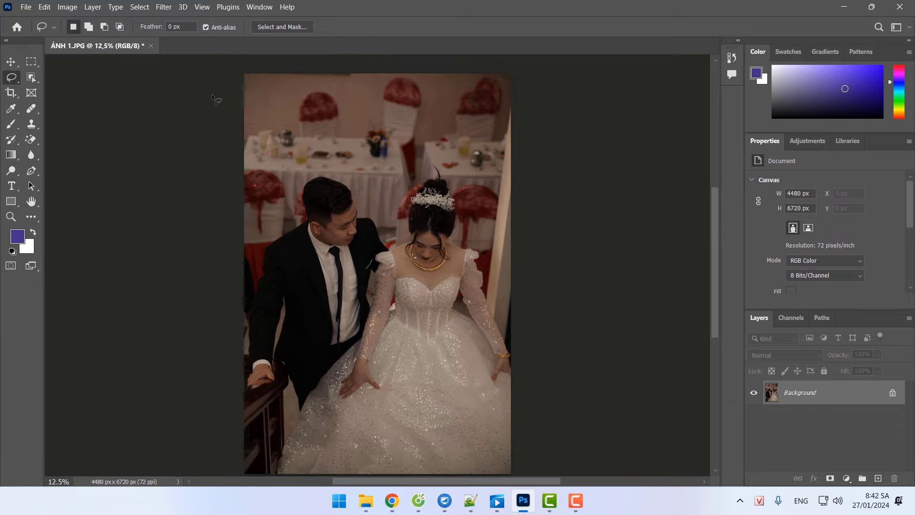
pyautogui.click(150, 46)
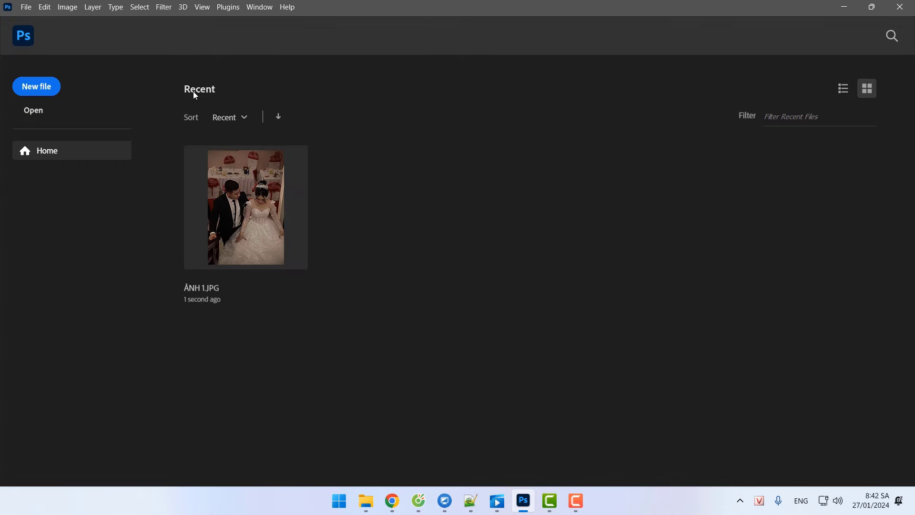
# Load ẢNH 2.CR3 into Camera Raw, then select the phrase 'Ảnh RAW' in the Notepad++ notes.
pyautogui.click(33, 110)
pyautogui.moveTo(602, 143); pyautogui.dragTo(583, 226)
pyautogui.scroll(-1, 494, 224)
pyautogui.doubleClick(494, 224)
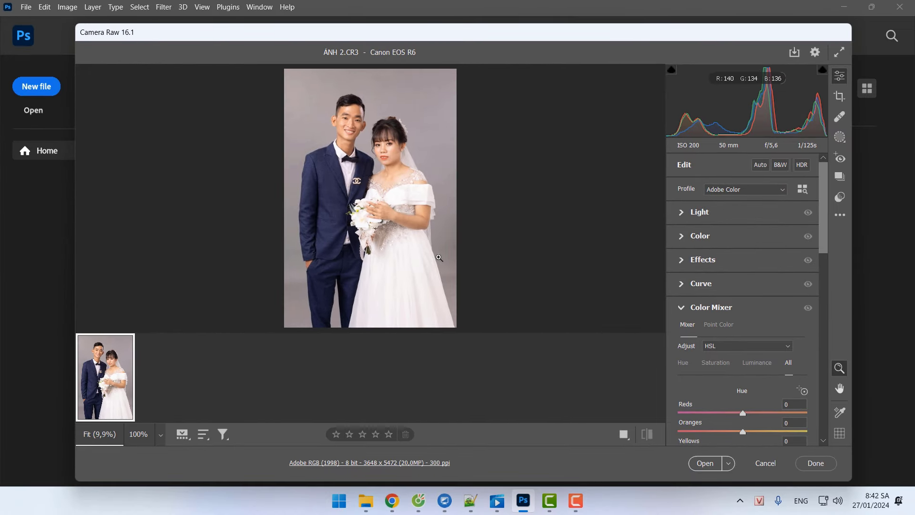
pyautogui.click(470, 500)
pyautogui.moveTo(238, 255); pyautogui.dragTo(314, 255)
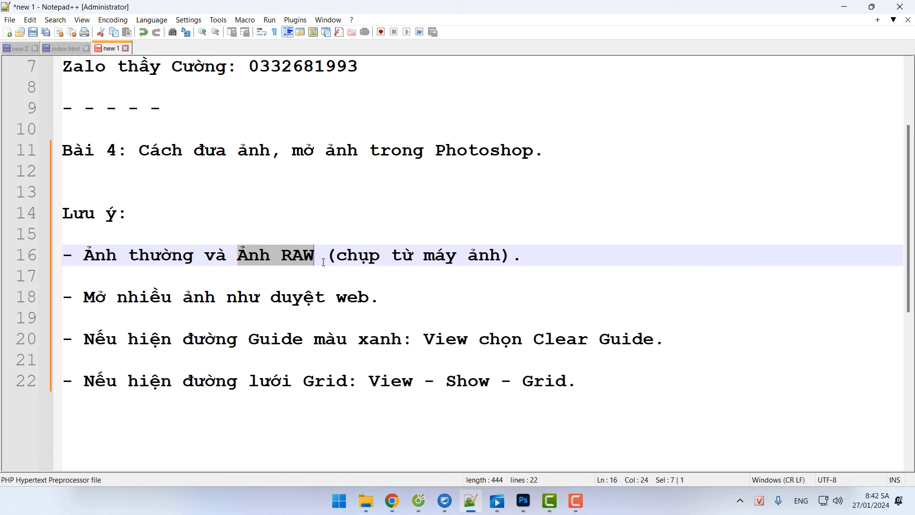
# Bring the Camera Raw window showing ẢNH 2.CR3 back in front of Notepad++.
pyautogui.click(523, 500)
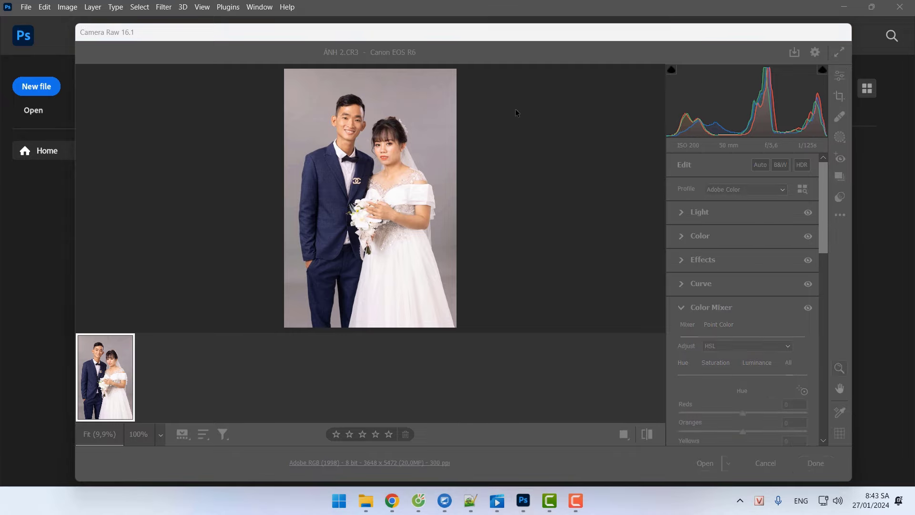
# Open ẢNH 2.CR3 from Camera Raw as a document, then close it choosing No to saving.
pyautogui.moveTo(490, 34); pyautogui.dragTo(478, 25)
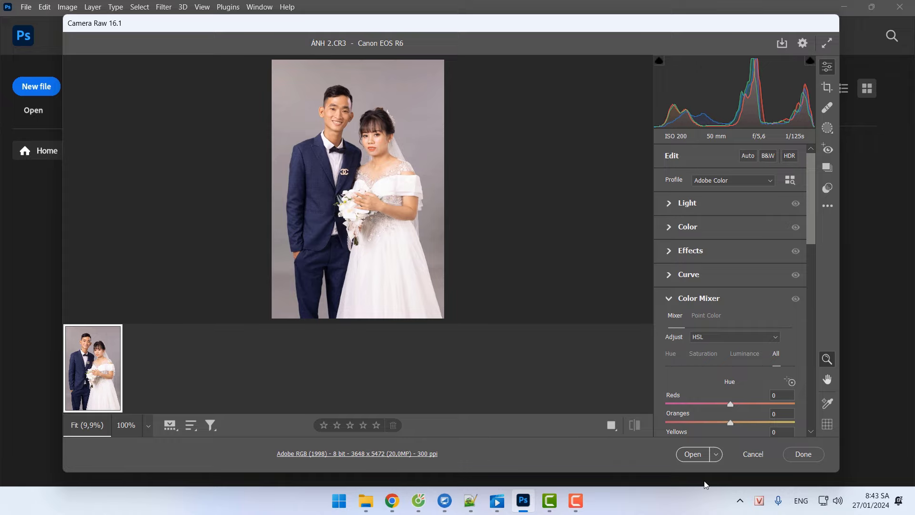
pyautogui.click(688, 453)
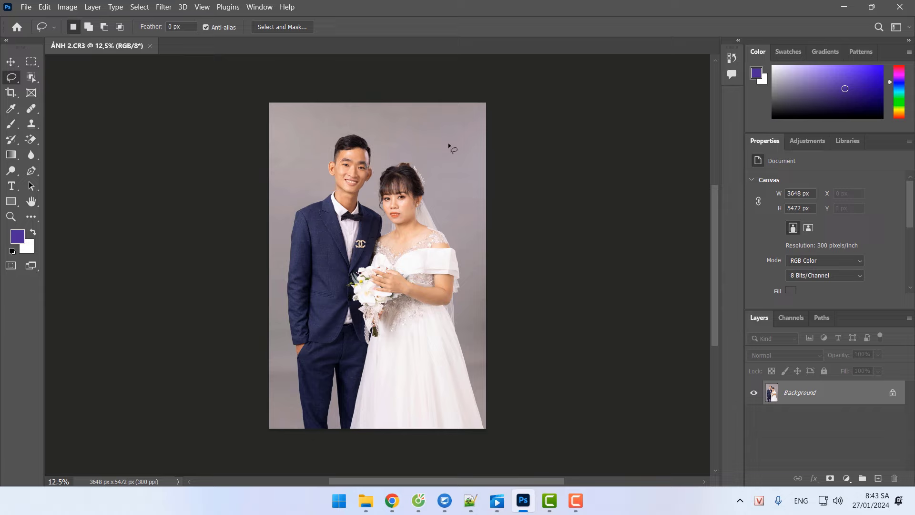
pyautogui.click(152, 49)
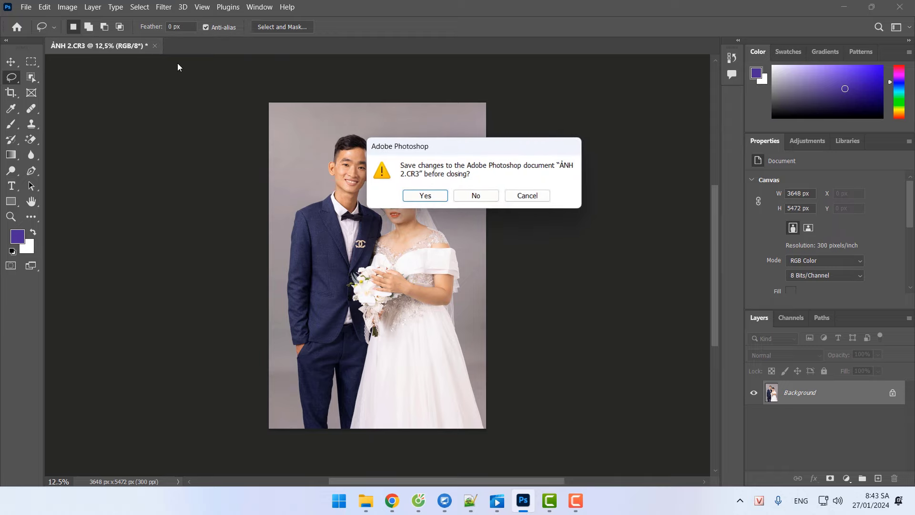
pyautogui.click(474, 194)
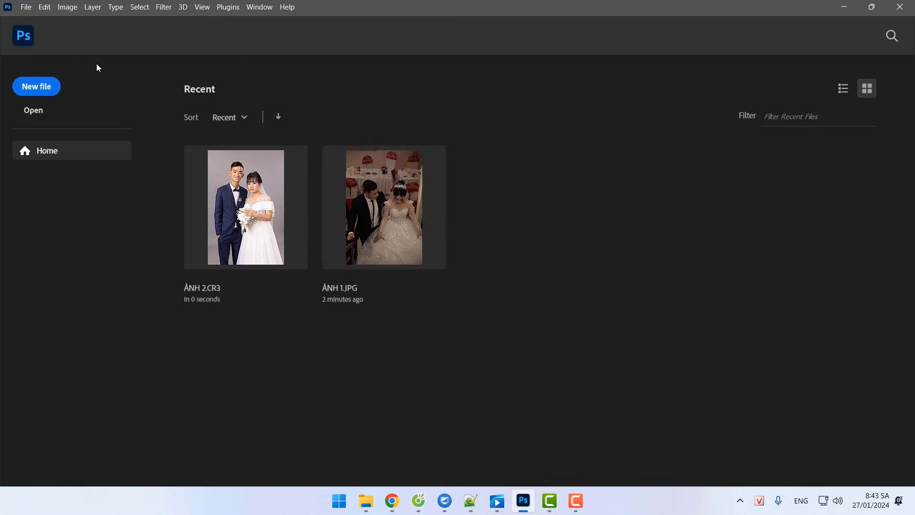
# Open ẢNH 3.ARW through Camera Raw as a Photoshop document, then click the Ảnh RAW line in the notes.
pyautogui.click(33, 110)
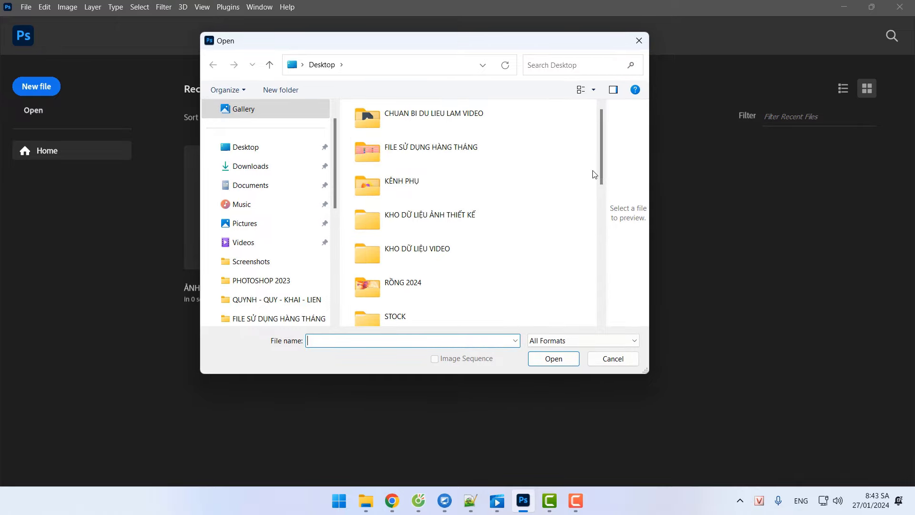
pyautogui.scroll(-1, 601, 162)
pyautogui.moveTo(601, 162); pyautogui.dragTo(597, 245)
pyautogui.doubleClick(424, 220)
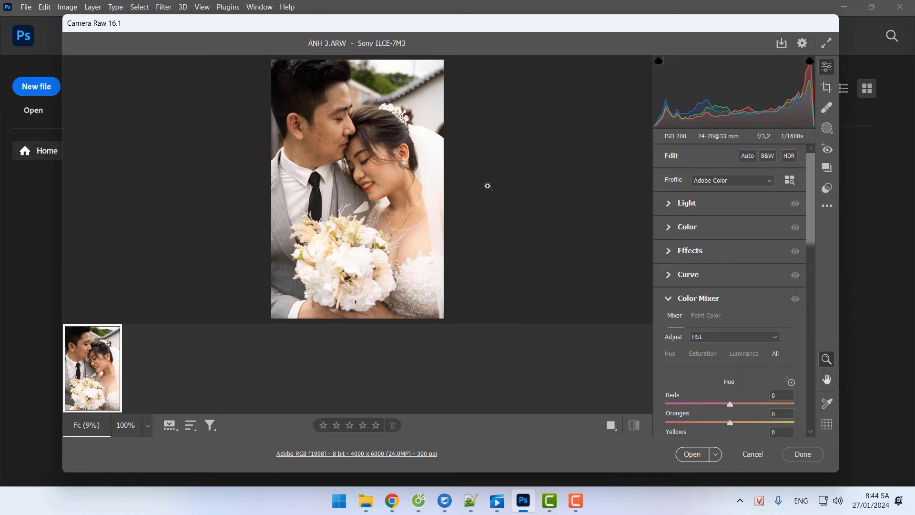
pyautogui.click(690, 453)
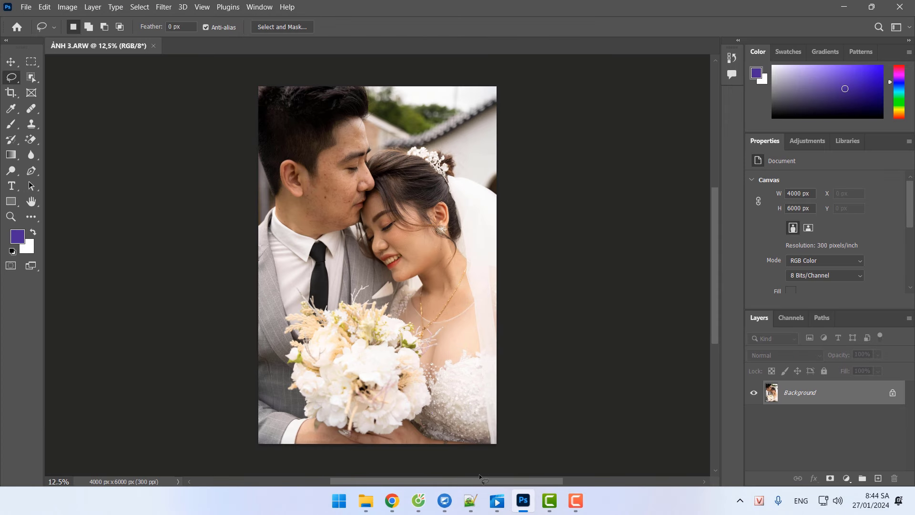
pyautogui.click(470, 500)
pyautogui.click(156, 261)
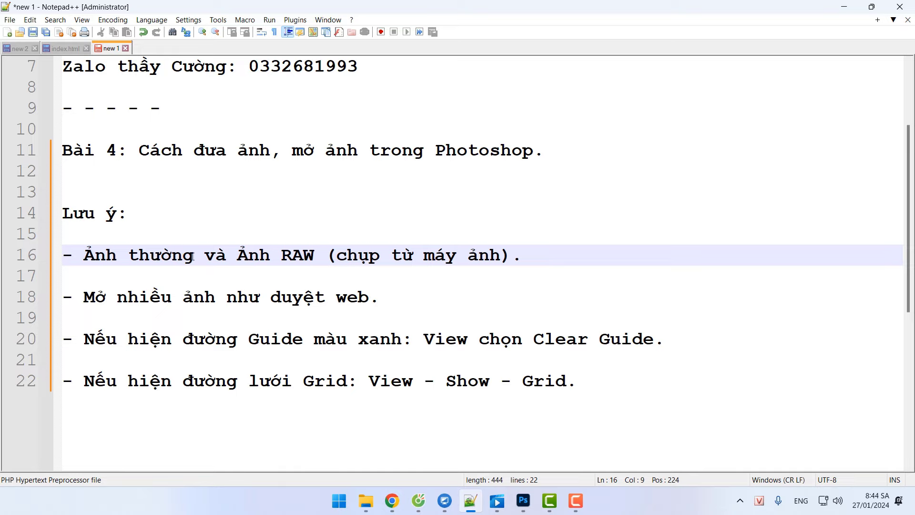
# Place the caret after 'thường' on line 16, then switch back to ẢNH 3.ARW in Photoshop.
pyautogui.click(193, 257)
pyautogui.click(523, 500)
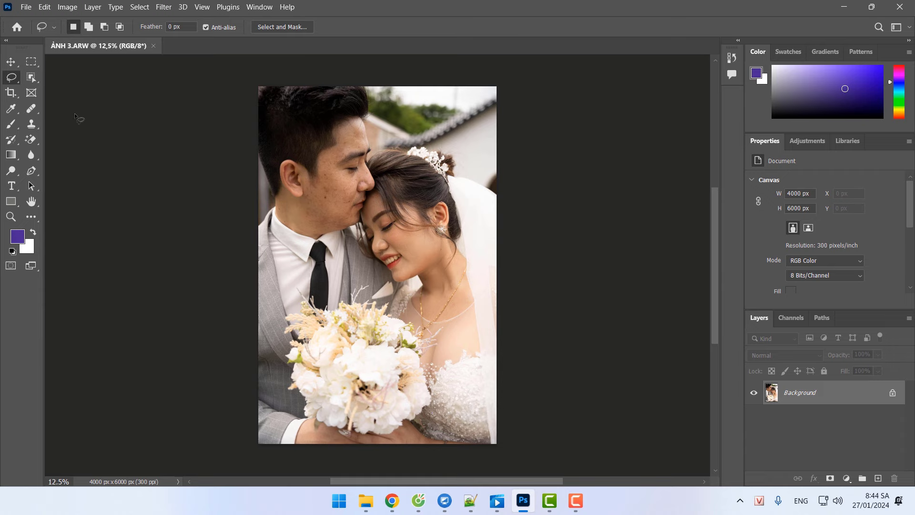
# Open ẢNH 1.JPG through File > Open as a second document.
pyautogui.click(26, 7)
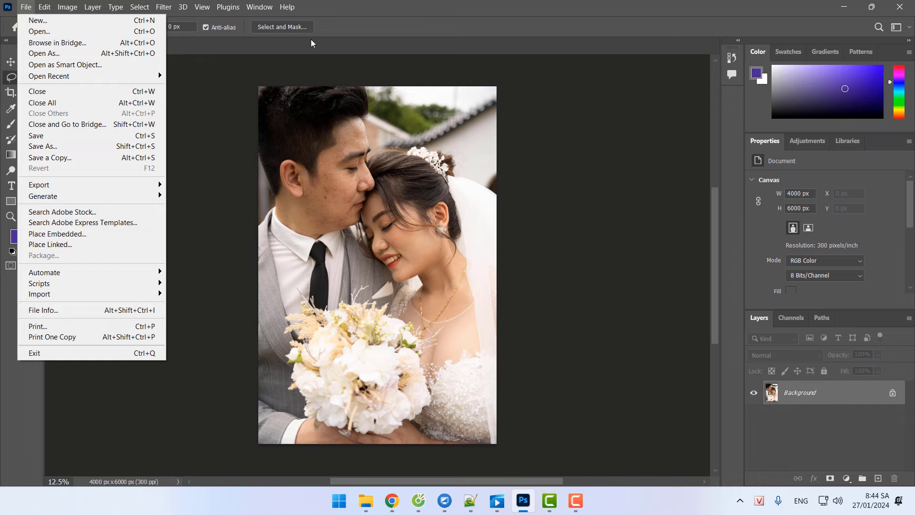
pyautogui.click(352, 11)
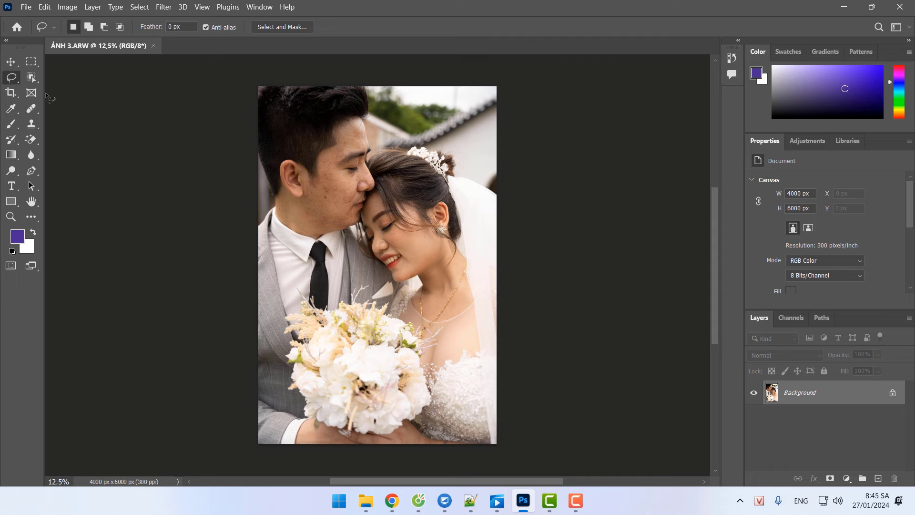
pyautogui.click(26, 7)
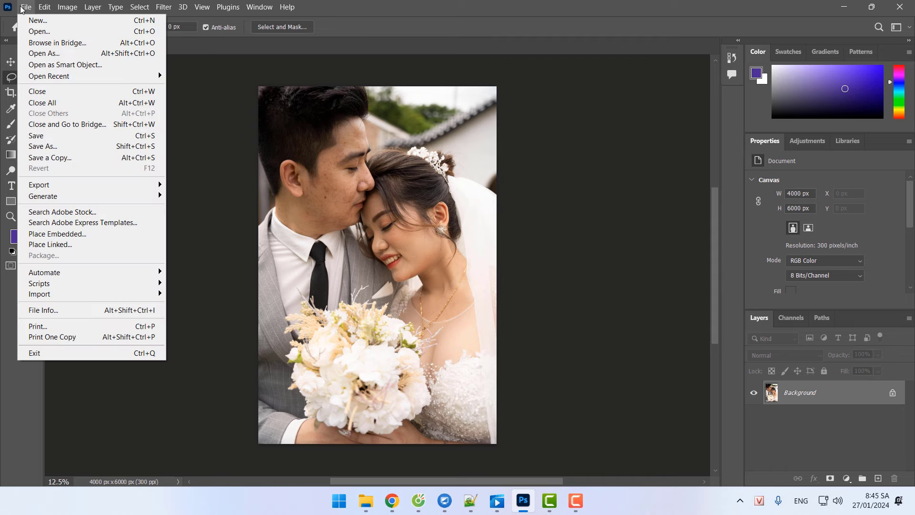
pyautogui.click(37, 31)
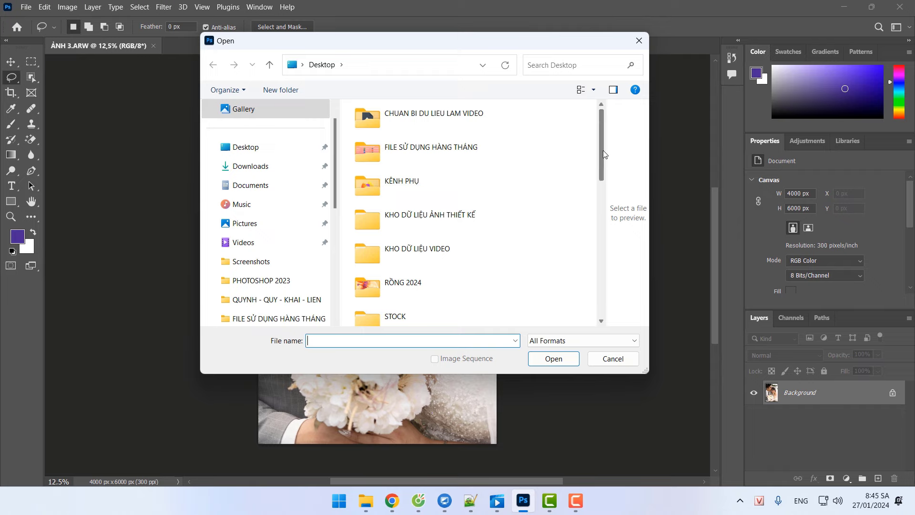
pyautogui.moveTo(601, 155); pyautogui.dragTo(600, 216)
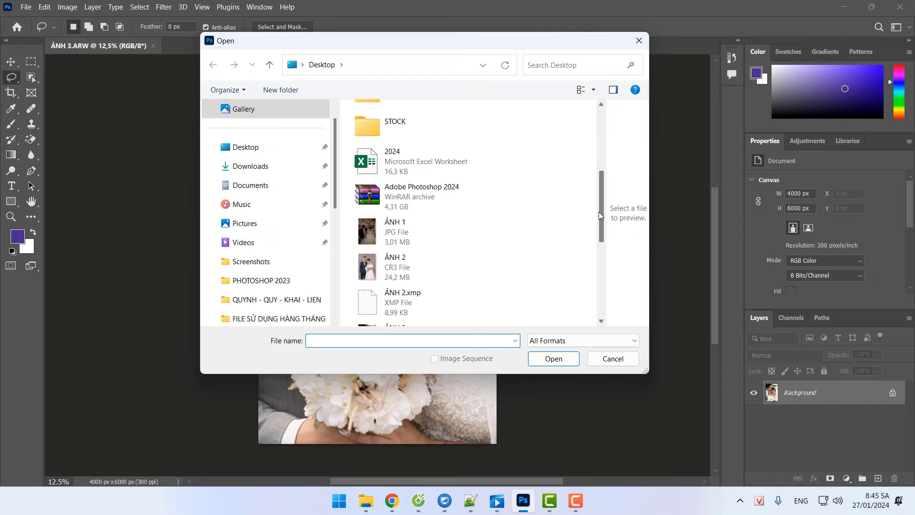
pyautogui.click(465, 229)
pyautogui.click(553, 358)
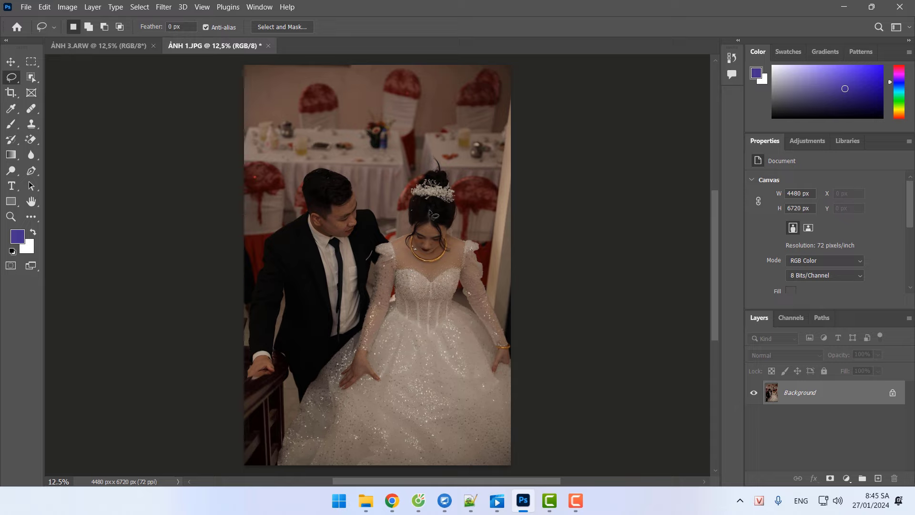
# Flip between the ẢNH 3.ARW and ẢNH 1.JPG tabs, ending on ẢNH 3.ARW, then show the Notepad++ notes.
pyautogui.click(134, 50)
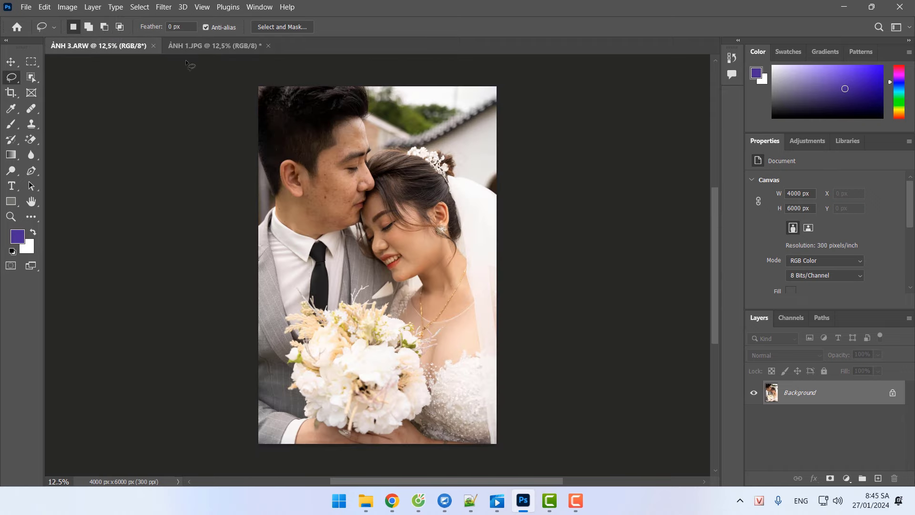
pyautogui.click(206, 45)
pyautogui.click(121, 46)
pyautogui.click(470, 501)
# Replace the period ending line 18 with '--- Tab - Thanh' and return to Photoshop.
pyautogui.click(492, 293)
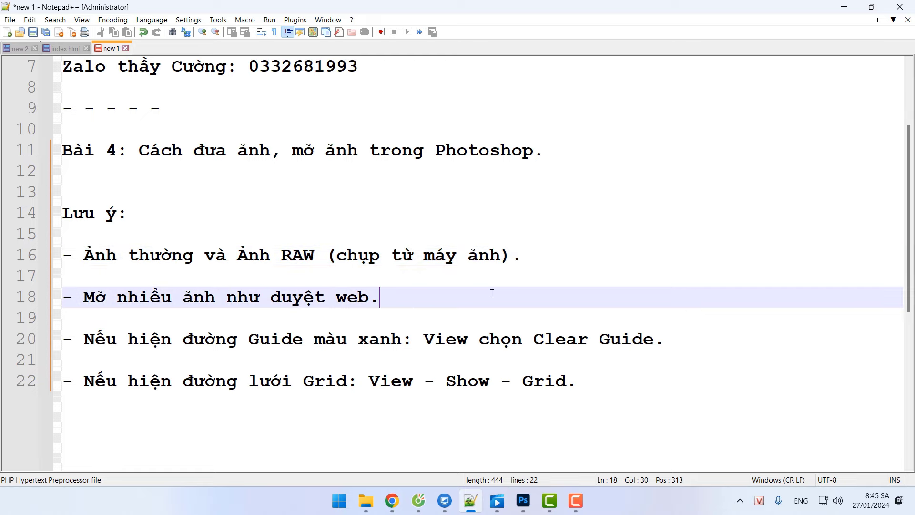
pyautogui.press('BackSpace')
pyautogui.write('--- Tab - Thanh')
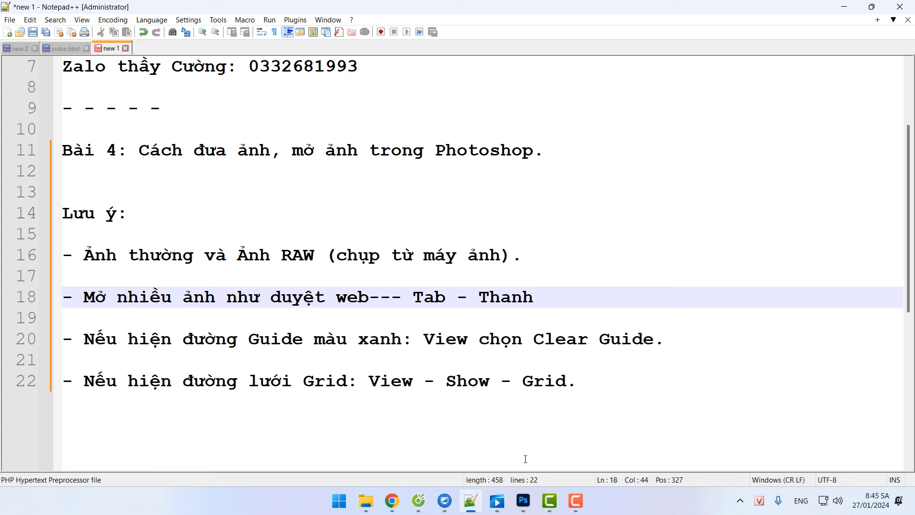
pyautogui.click(523, 500)
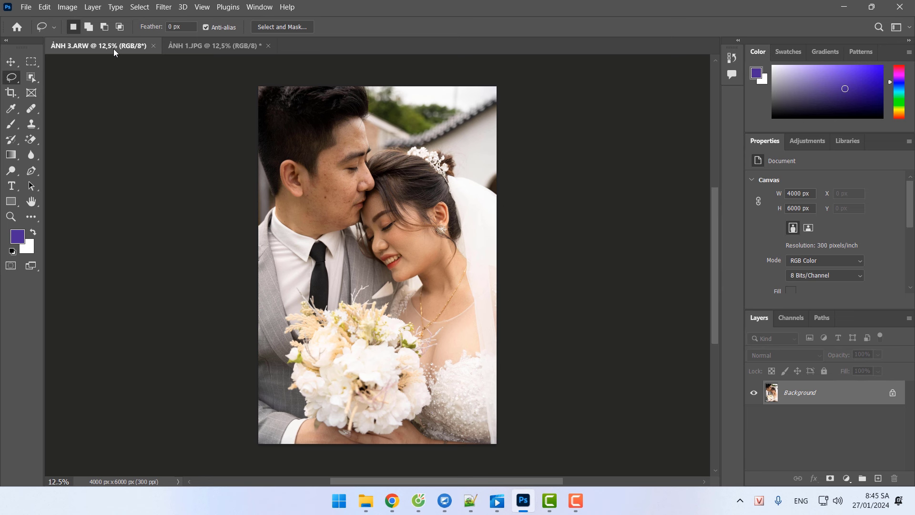
# Open a second copy of ẢNH 3.ARW through Camera Raw as ẢNH 3-2 and check the tabs.
pyautogui.click(209, 48)
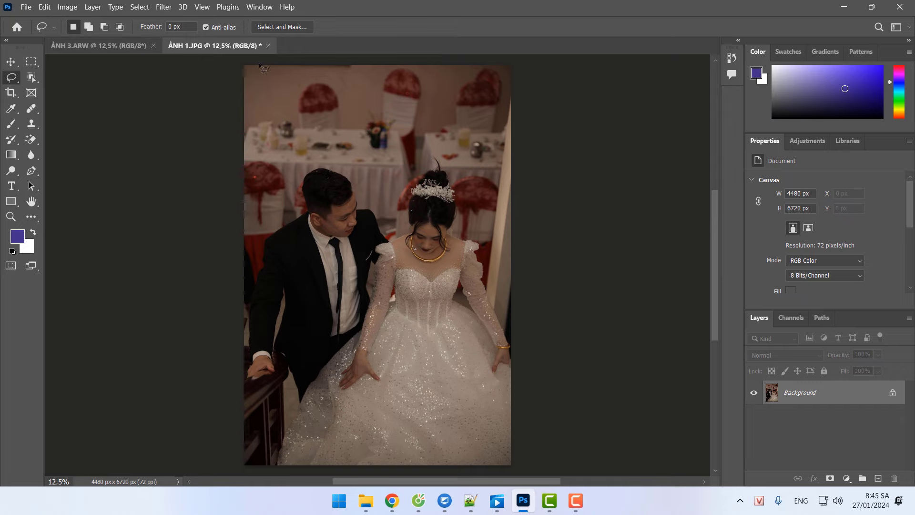
pyautogui.click(27, 7)
pyautogui.click(33, 30)
pyautogui.moveTo(602, 160); pyautogui.dragTo(600, 238)
pyautogui.doubleClick(432, 302)
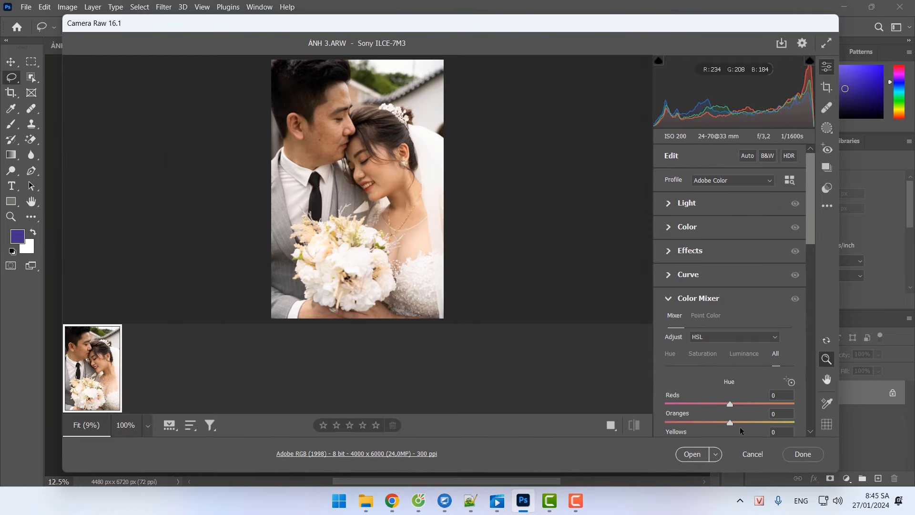
pyautogui.click(692, 454)
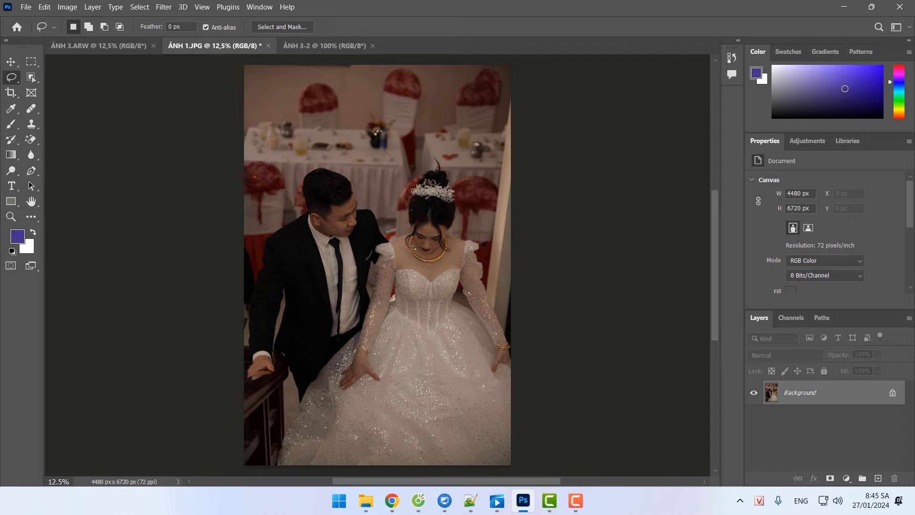
pyautogui.click(115, 46)
pyautogui.click(205, 46)
pyautogui.click(318, 47)
# Open LADY9698.JPG from the wedding photos subfolder inside STOCK.
pyautogui.click(26, 7)
pyautogui.click(34, 30)
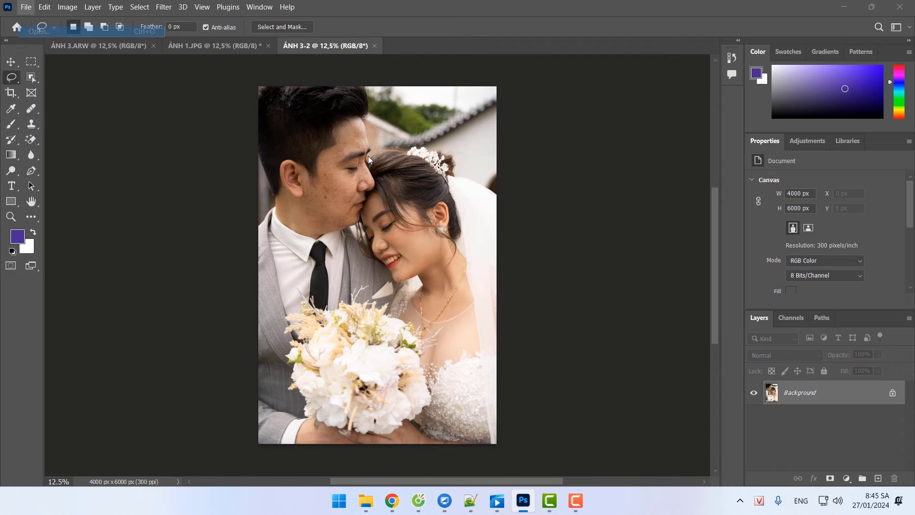
pyautogui.scroll(-2, 514, 209)
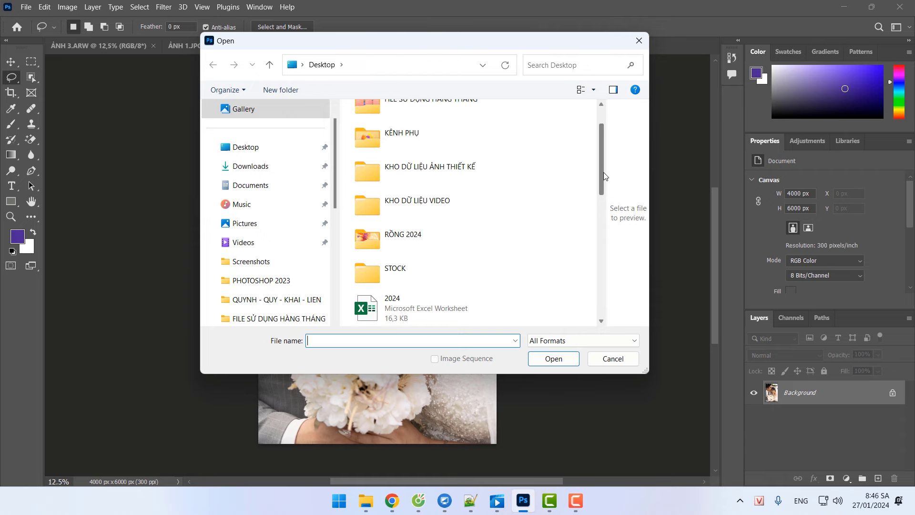
pyautogui.doubleClick(450, 270)
pyautogui.doubleClick(440, 177)
pyautogui.doubleClick(469, 217)
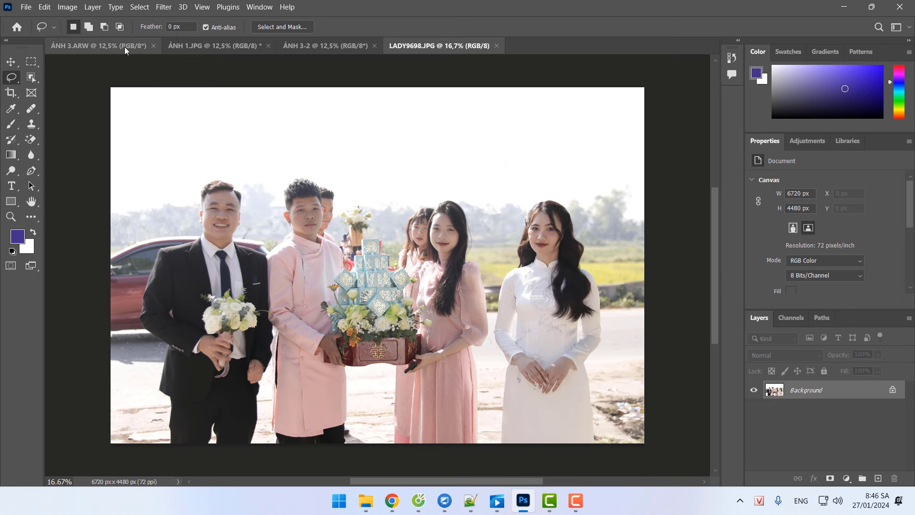
pyautogui.click(125, 49)
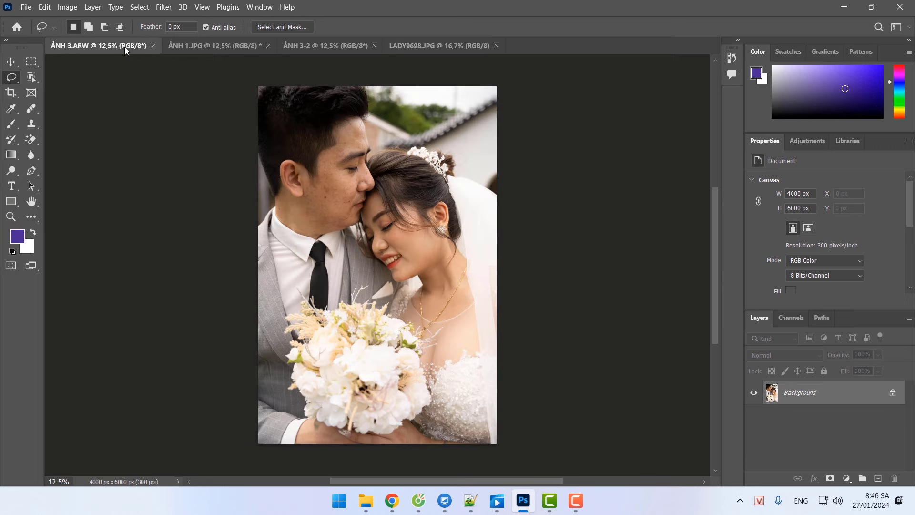
# Cycle repeatedly through the ẢNH 3.ARW, ẢNH 1.JPG, ẢNH 3-2 and LADY9698.JPG document tabs.
pyautogui.click(199, 48)
pyautogui.click(315, 50)
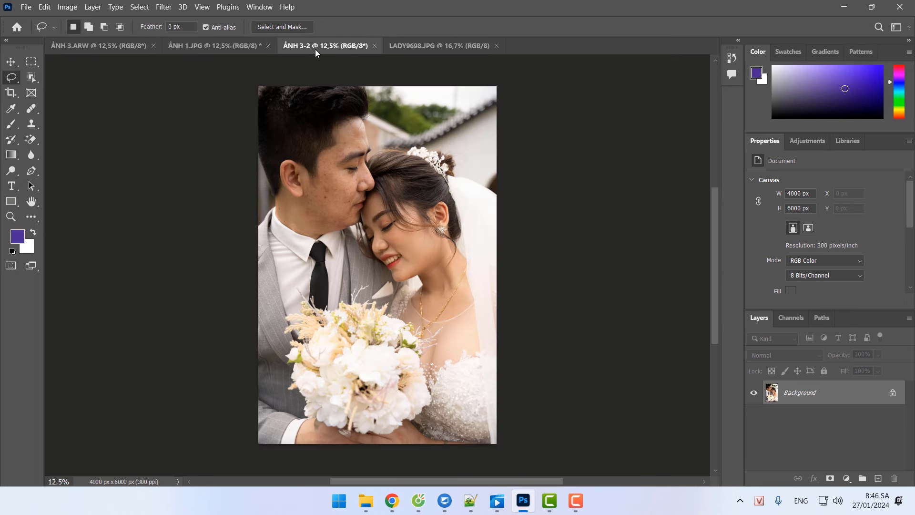
pyautogui.click(439, 47)
pyautogui.click(92, 46)
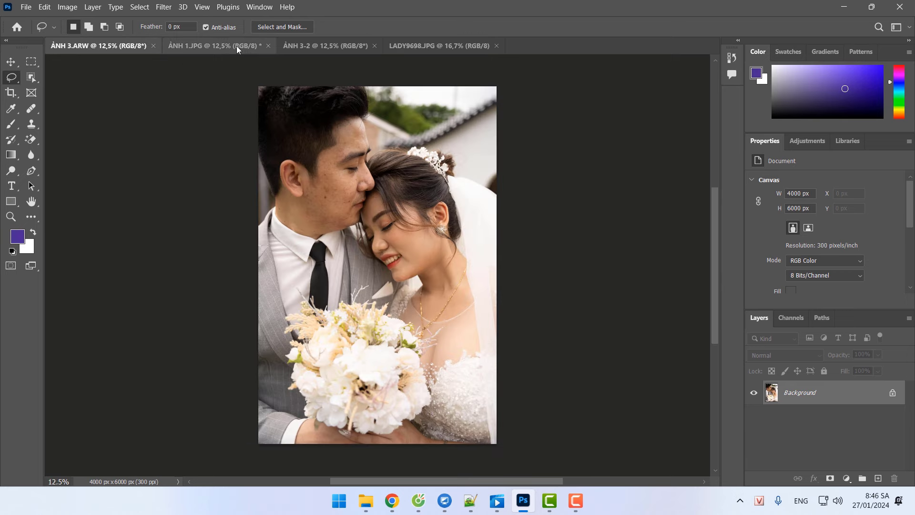
pyautogui.click(215, 49)
pyautogui.click(324, 50)
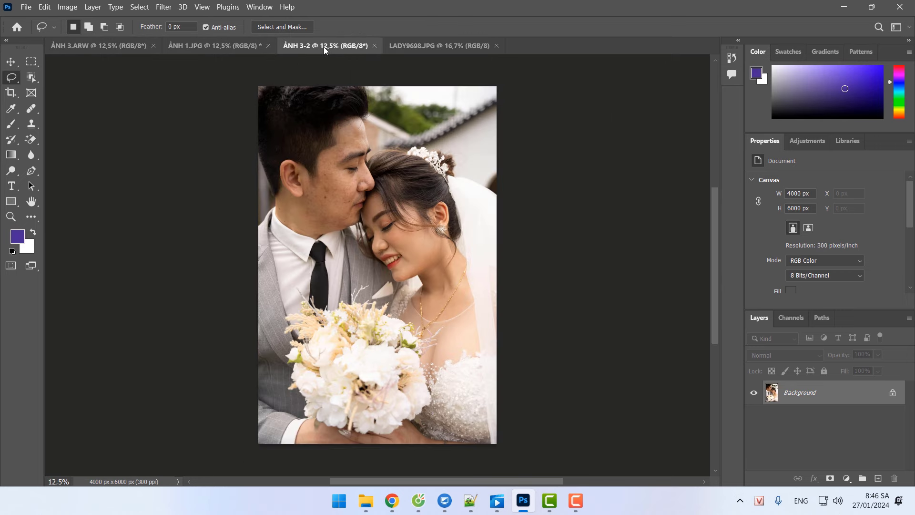
pyautogui.click(441, 47)
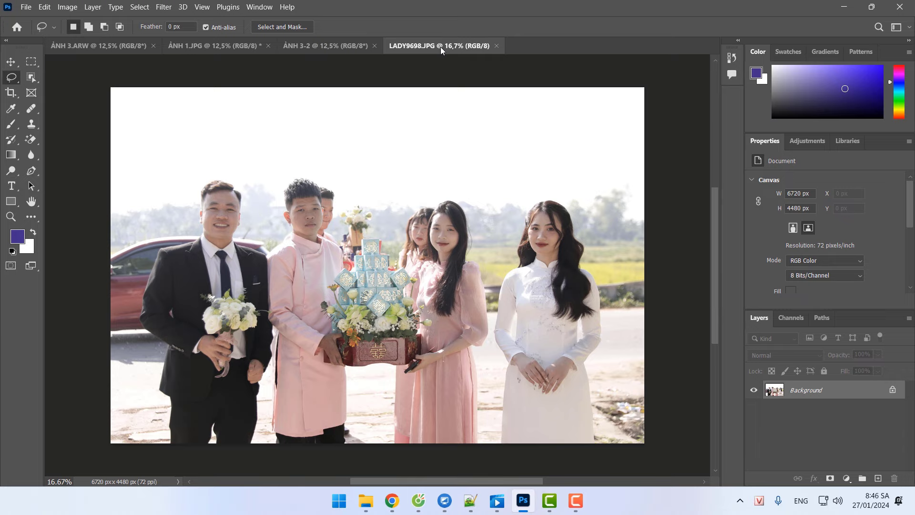
pyautogui.click(344, 48)
pyautogui.click(196, 46)
pyautogui.click(117, 45)
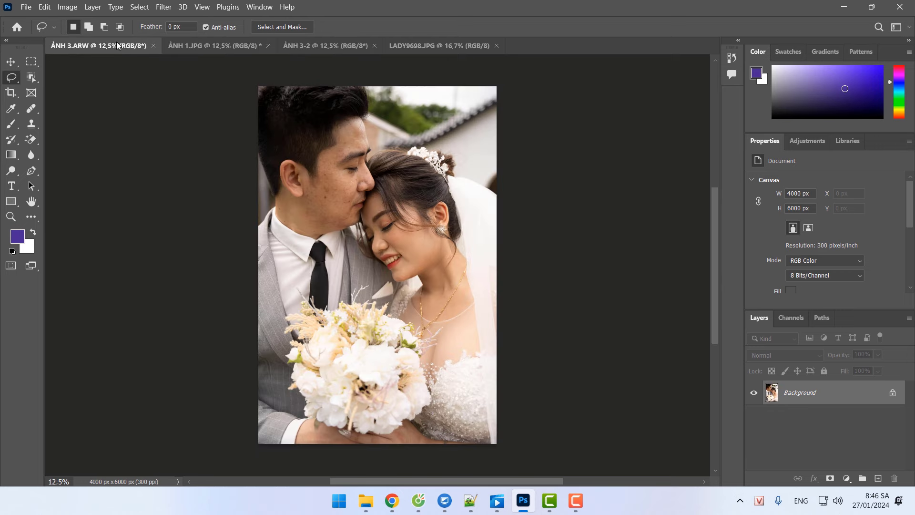
pyautogui.click(214, 45)
pyautogui.click(333, 46)
pyautogui.click(442, 48)
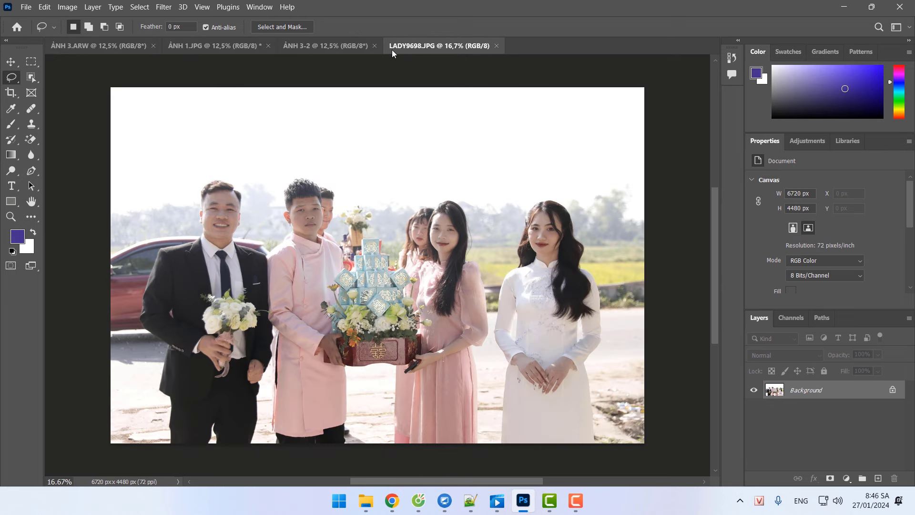
pyautogui.click(349, 48)
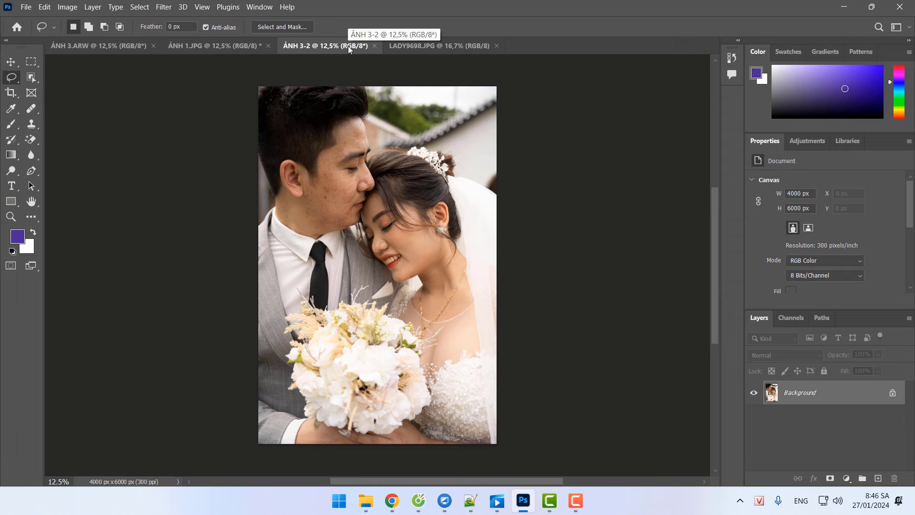
pyautogui.click(215, 47)
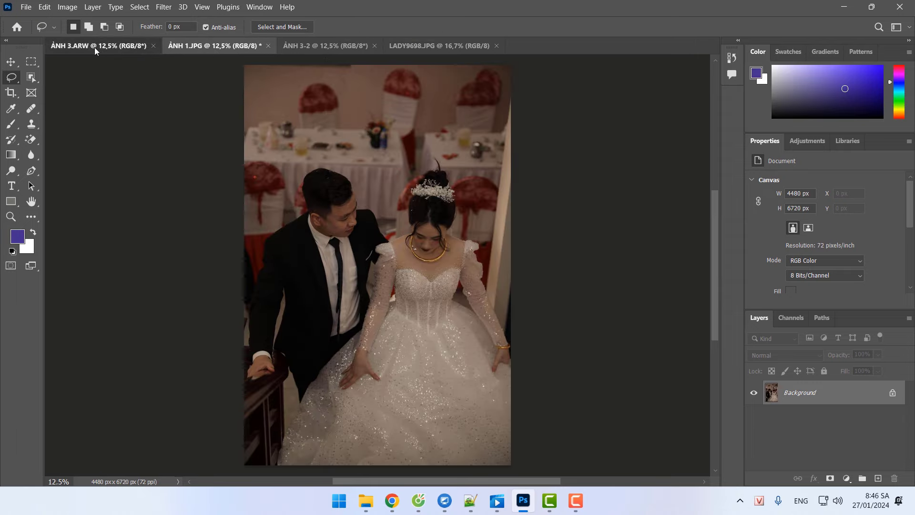
pyautogui.click(95, 47)
pyautogui.click(217, 48)
pyautogui.click(149, 48)
pyautogui.click(236, 45)
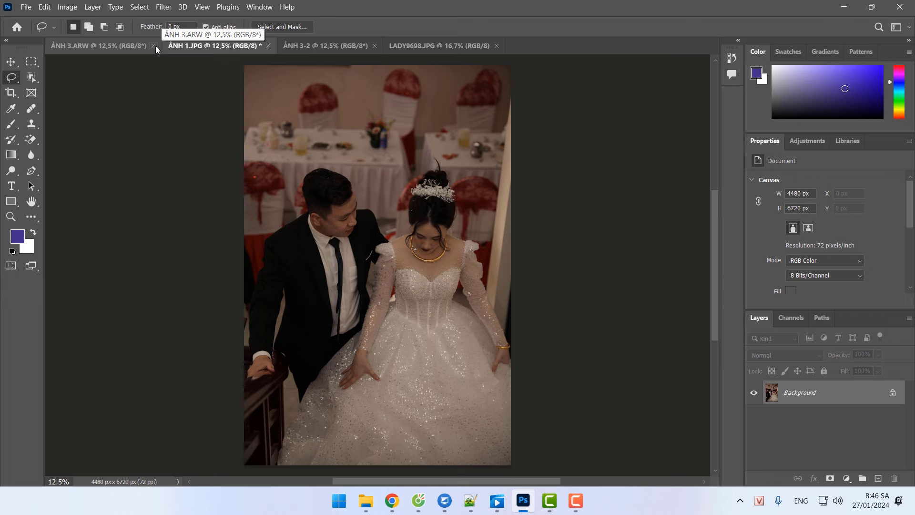
pyautogui.click(333, 44)
# Close ẢNH 3-2 without saving, and close ẢNH 1.JPG.
pyautogui.click(374, 45)
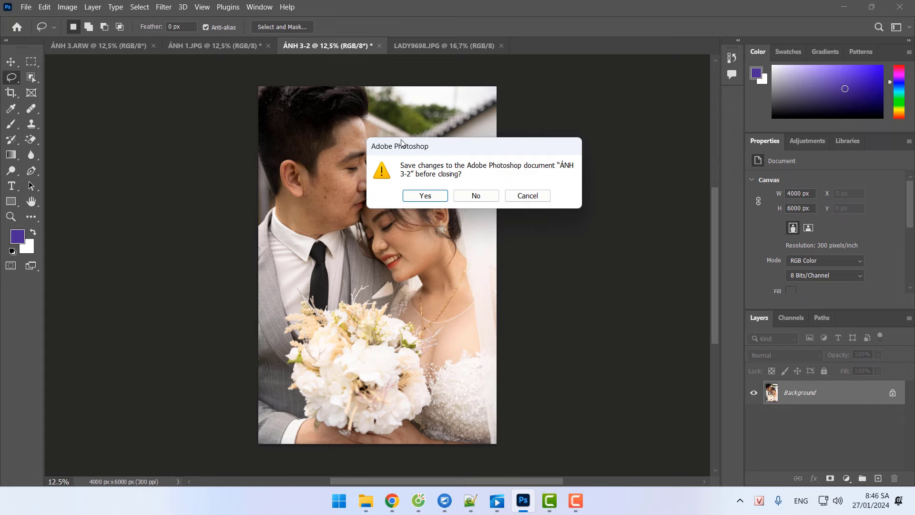
pyautogui.click(476, 196)
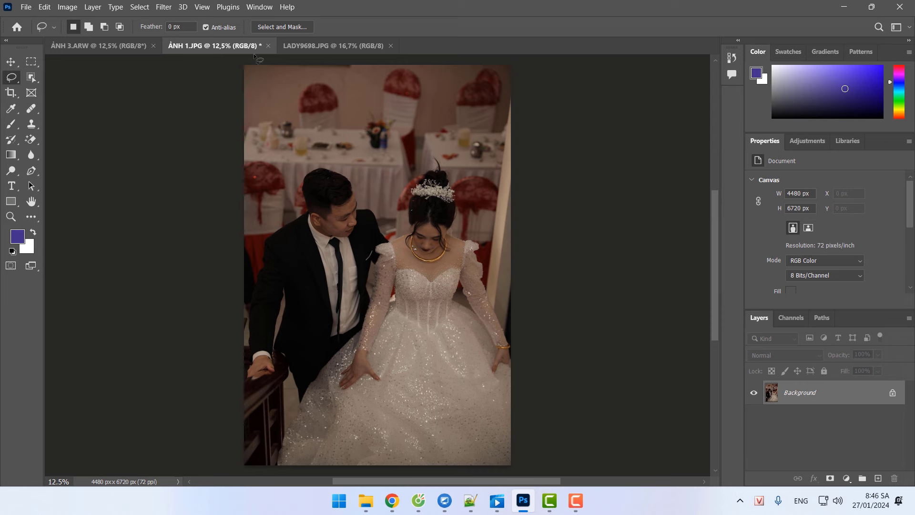
pyautogui.click(268, 46)
pyautogui.click(219, 46)
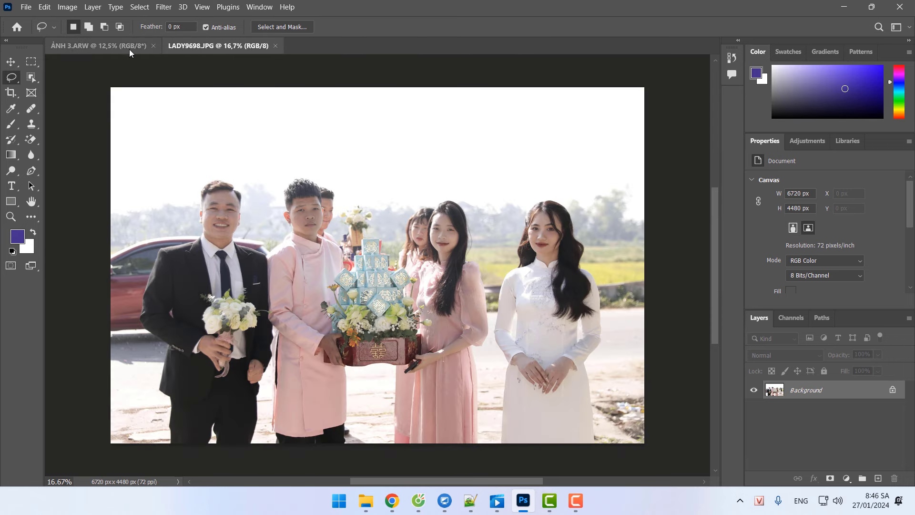
pyautogui.click(129, 48)
# Close LADY9698.JPG and ẢNH 3.ARW without saving, then reopen LADY9698.JPG from recent files.
pyautogui.click(275, 46)
pyautogui.click(158, 46)
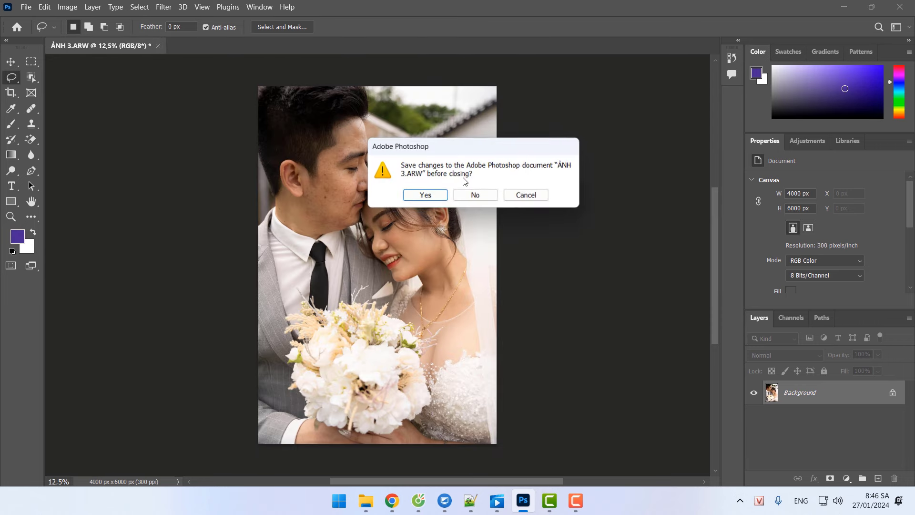
pyautogui.click(488, 199)
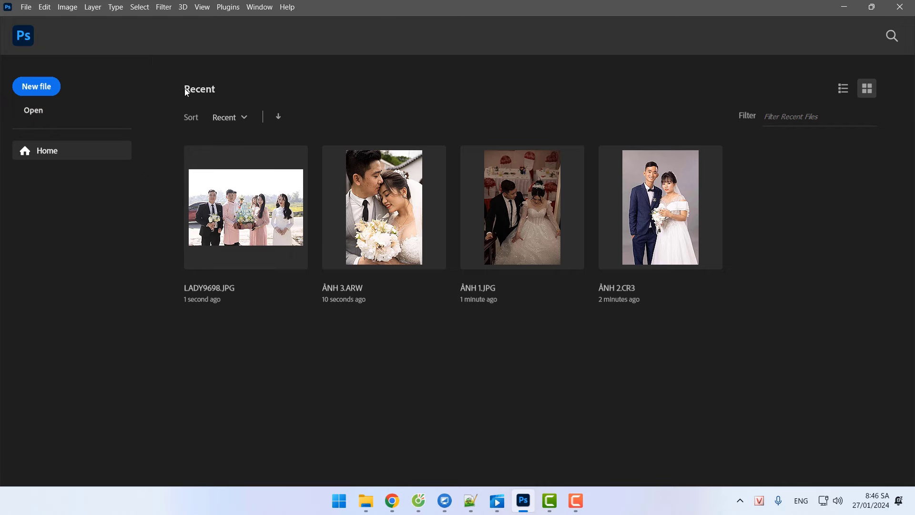
pyautogui.click(249, 211)
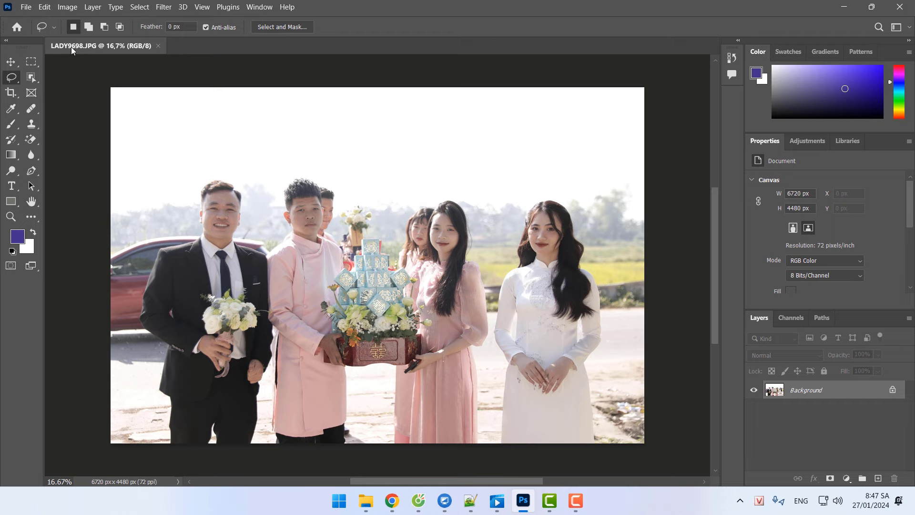
# Open RUN_1598.JPG from the file browser as a second document.
pyautogui.click(26, 7)
pyautogui.click(61, 37)
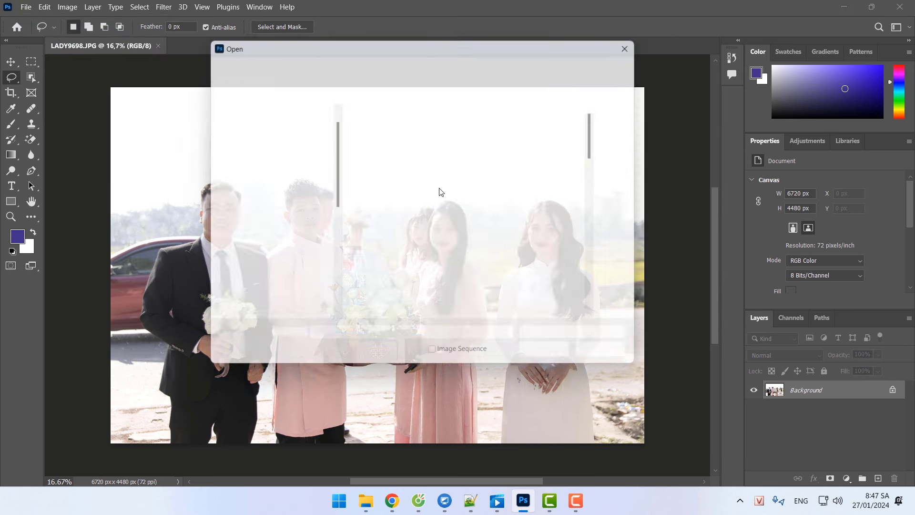
pyautogui.scroll(-5, 551, 247)
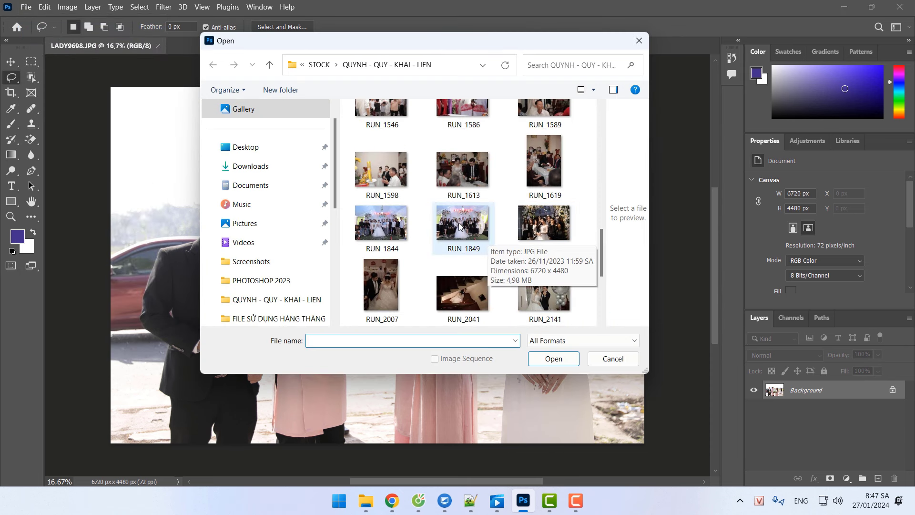
pyautogui.doubleClick(401, 169)
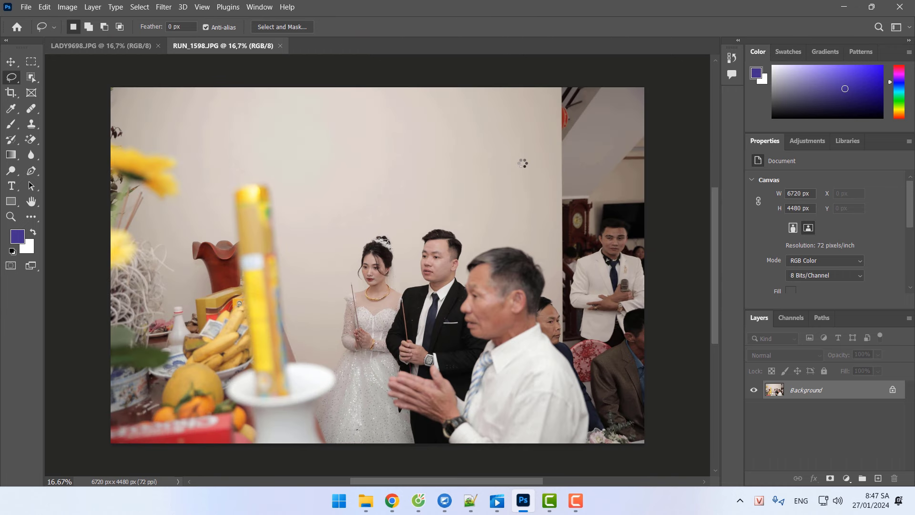
# Switch back and forth between the LADY9698.JPG and RUN_1598.JPG tabs.
pyautogui.click(114, 47)
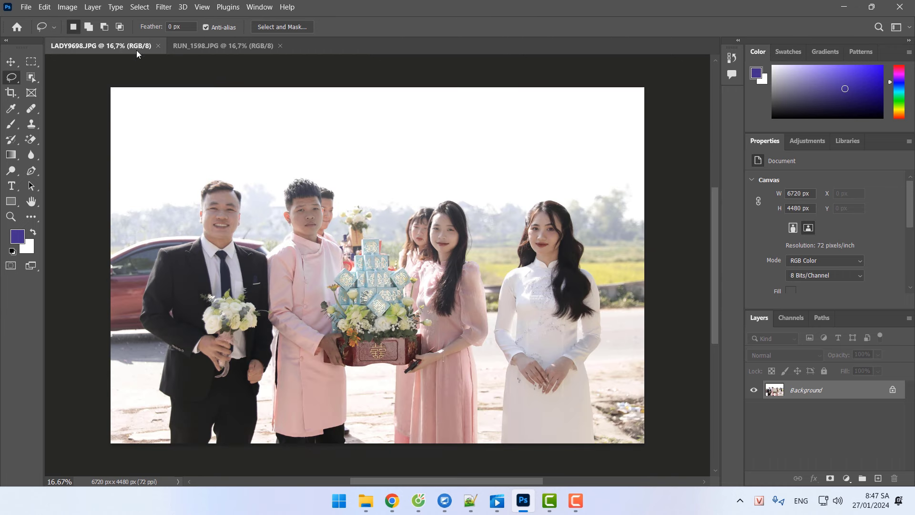
pyautogui.click(217, 47)
pyautogui.click(165, 50)
pyautogui.click(241, 50)
pyautogui.click(471, 501)
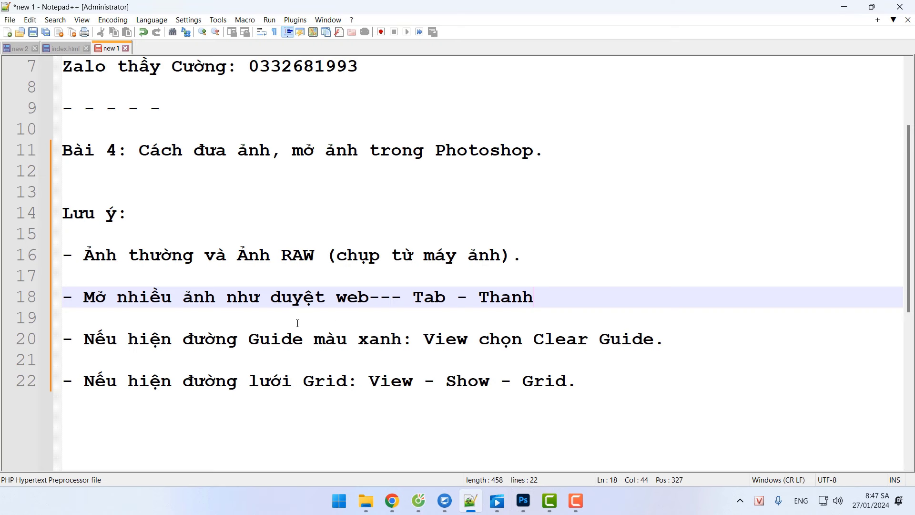
# Read note lines 18 and 20 on opening many photos and clearing guides, then return to Photoshop.
pyautogui.click(281, 297)
pyautogui.click(323, 339)
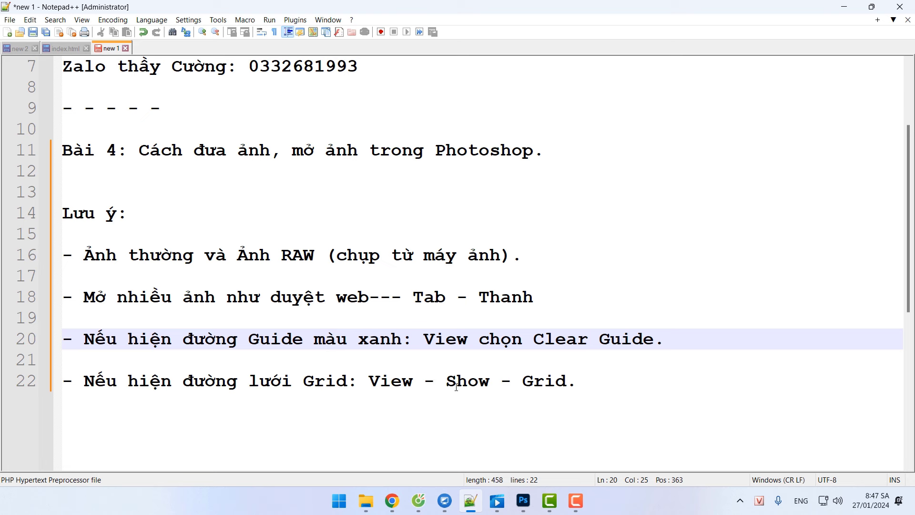
pyautogui.click(523, 500)
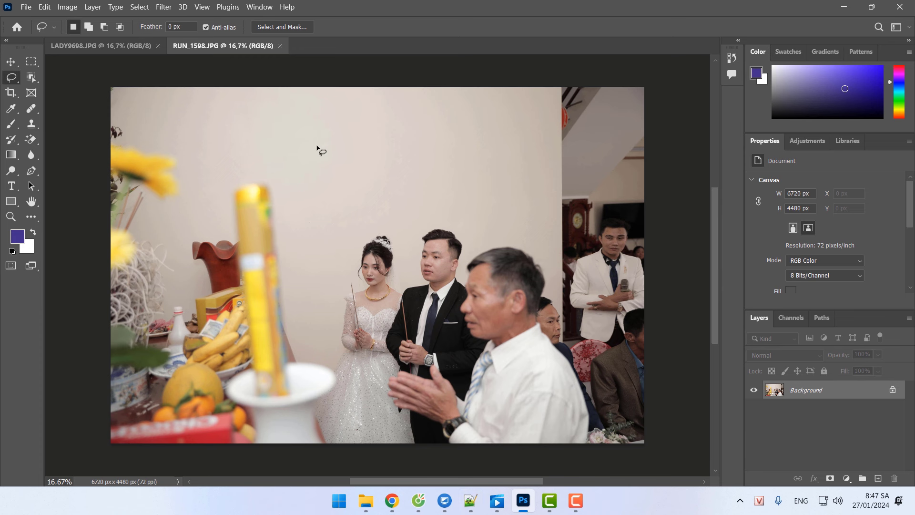
# Add a vertical guide at 0 px to RUN_1598.JPG.
pyautogui.click(202, 7)
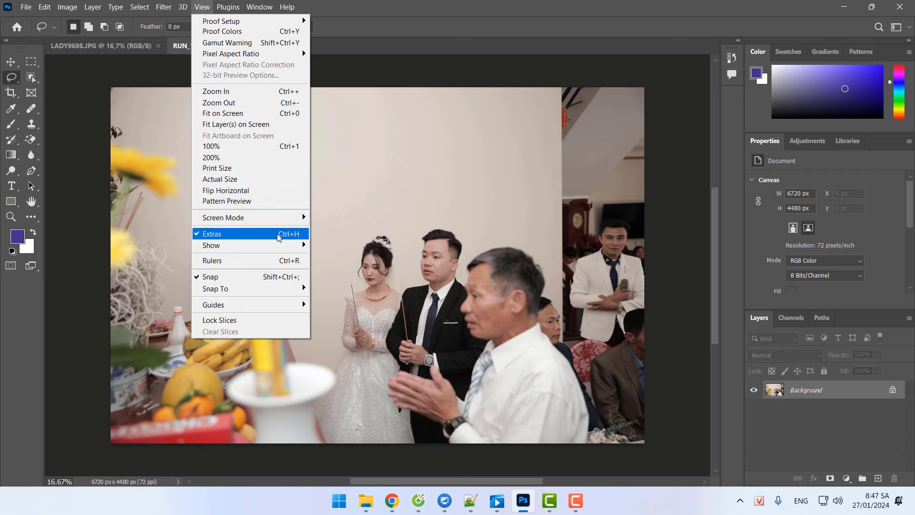
pyautogui.moveTo(280, 305)
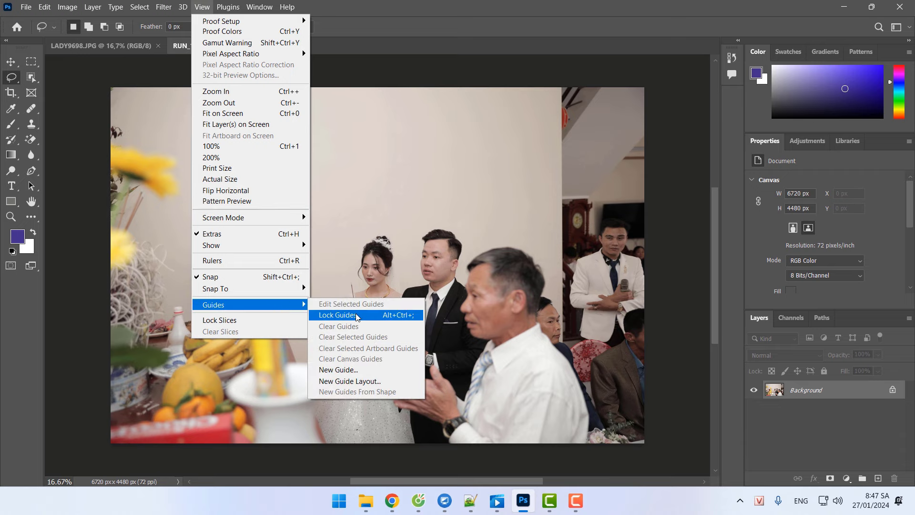
pyautogui.click(385, 369)
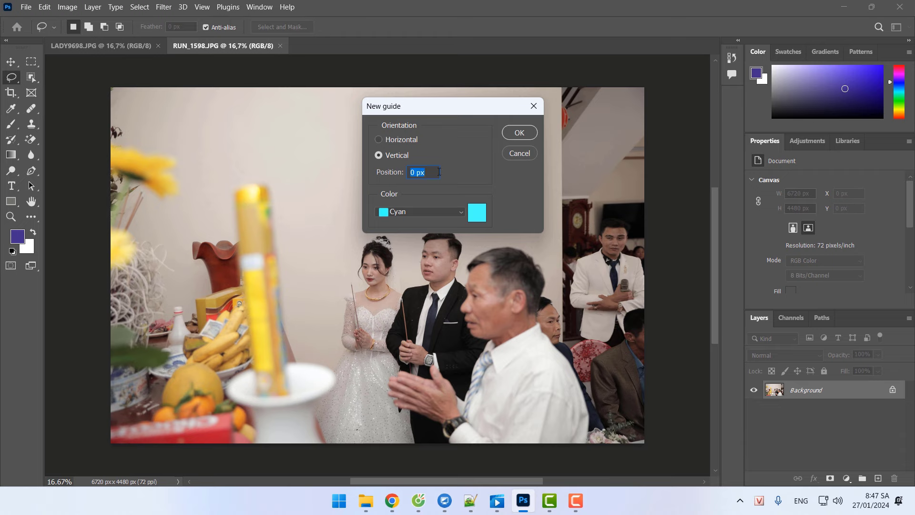
pyautogui.click(520, 133)
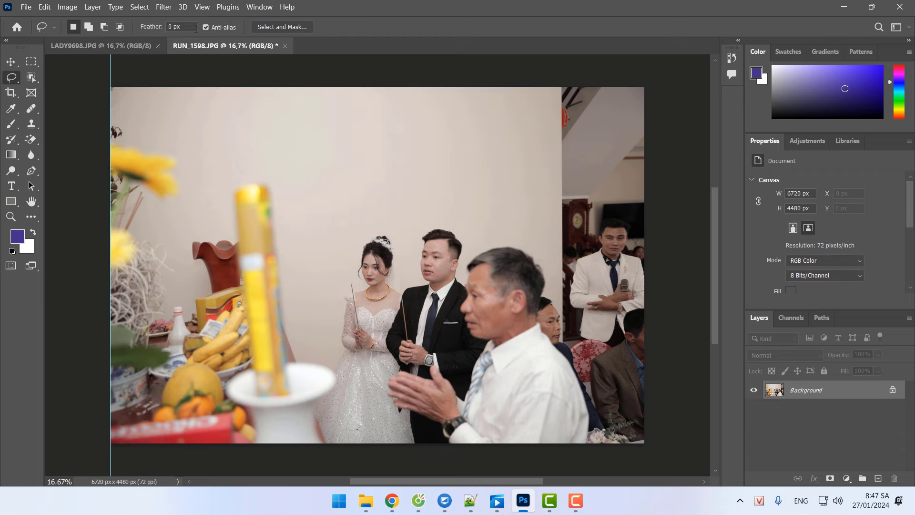
# Add an 8-column guide layout with 20 px gutters, then show LADY9698.JPG.
pyautogui.click(202, 6)
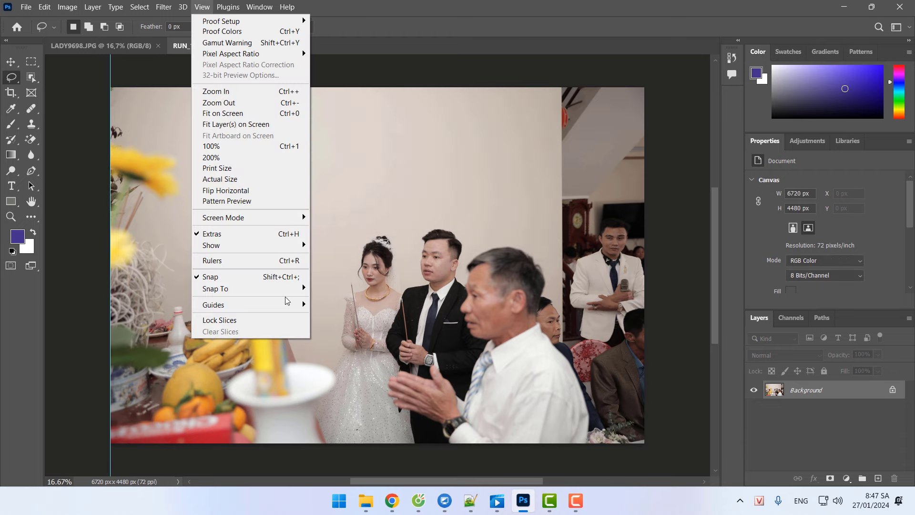
pyautogui.moveTo(286, 304)
pyautogui.click(383, 385)
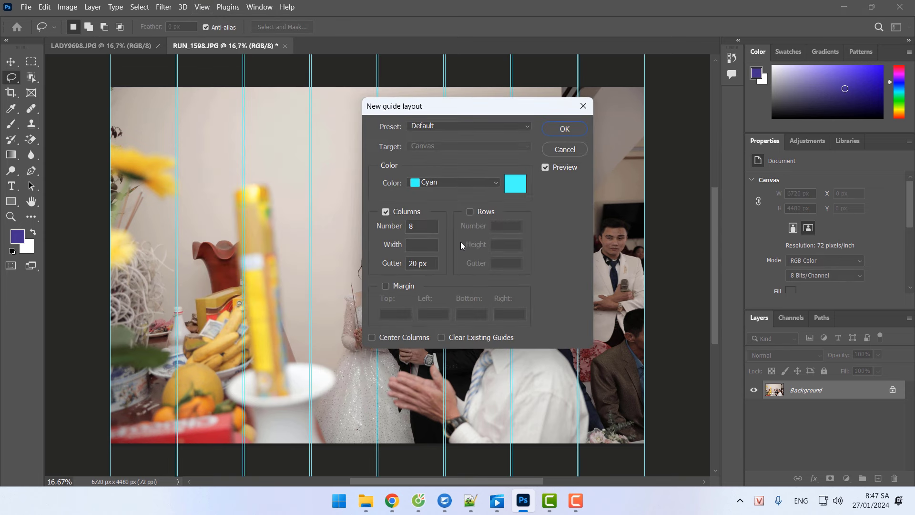
pyautogui.click(559, 132)
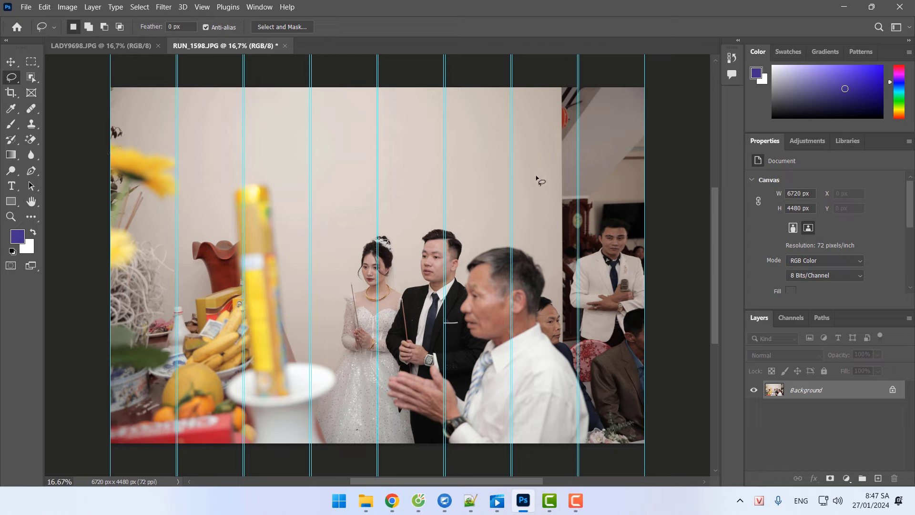
pyautogui.click(97, 46)
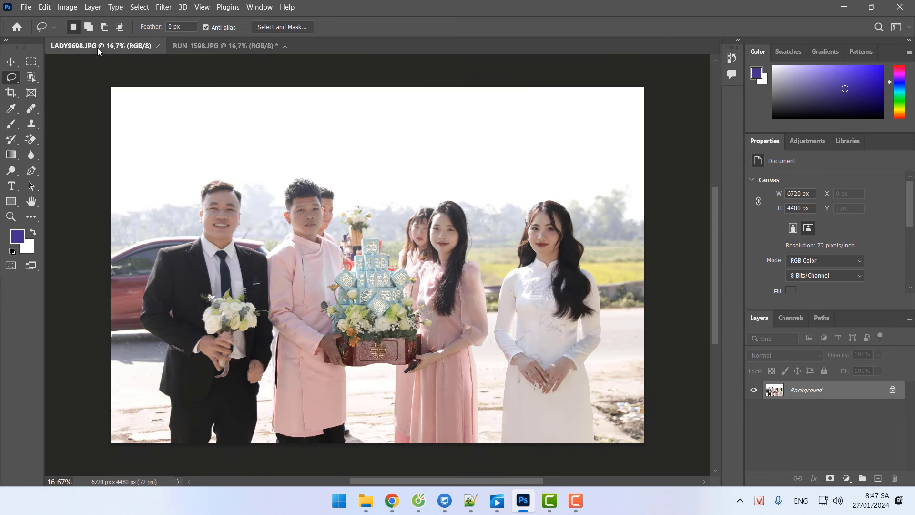
# Close LADY9698.JPG and RUN_1598.JPG without saving, then reopen RUN_1598.JPG from recent files.
pyautogui.click(158, 47)
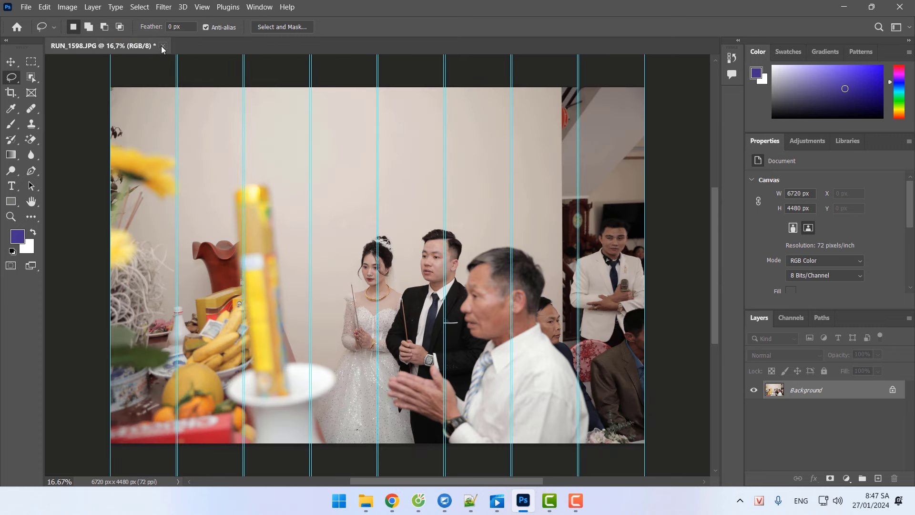
pyautogui.click(162, 47)
pyautogui.click(476, 196)
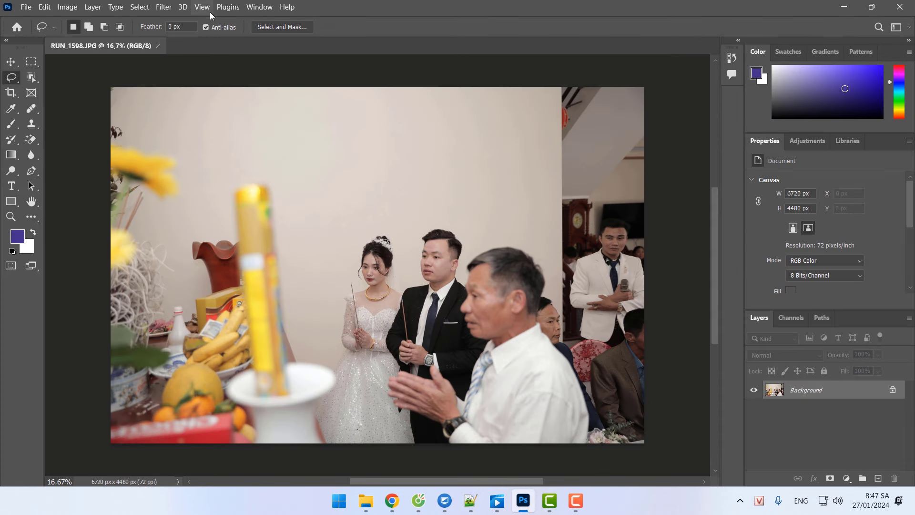
pyautogui.click(208, 10)
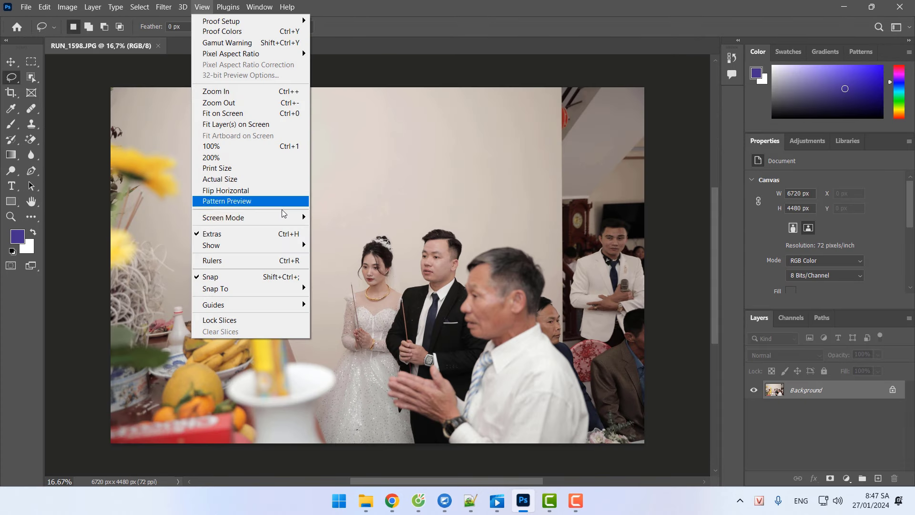
# Apply the 8-column, 20 px gutter guide layout to RUN_1598.JPG.
pyautogui.moveTo(286, 305)
pyautogui.click(393, 379)
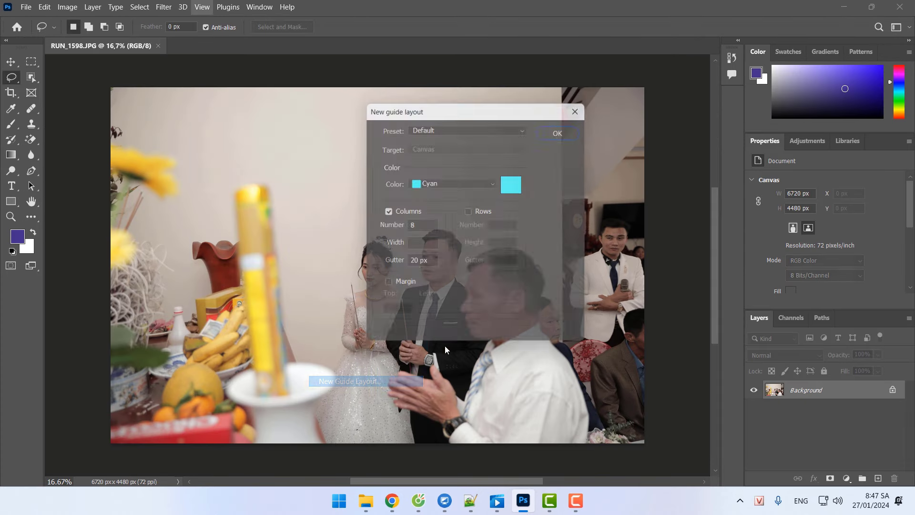
pyautogui.click(565, 130)
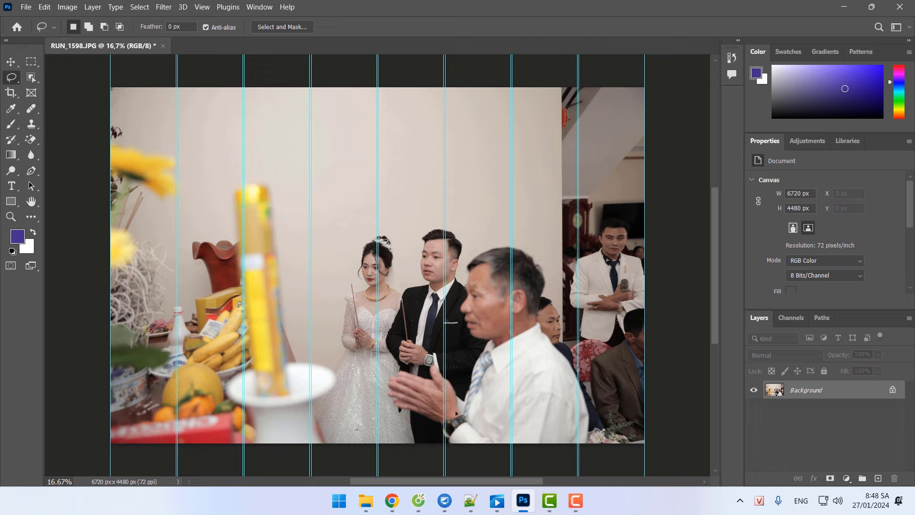
# Check the lesson notes, then clear all guides from the photo.
pyautogui.click(470, 500)
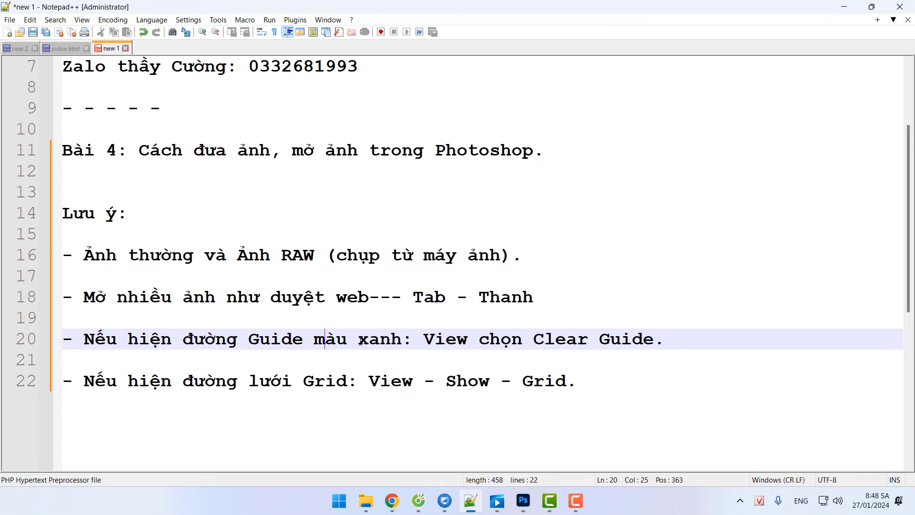
pyautogui.click(524, 500)
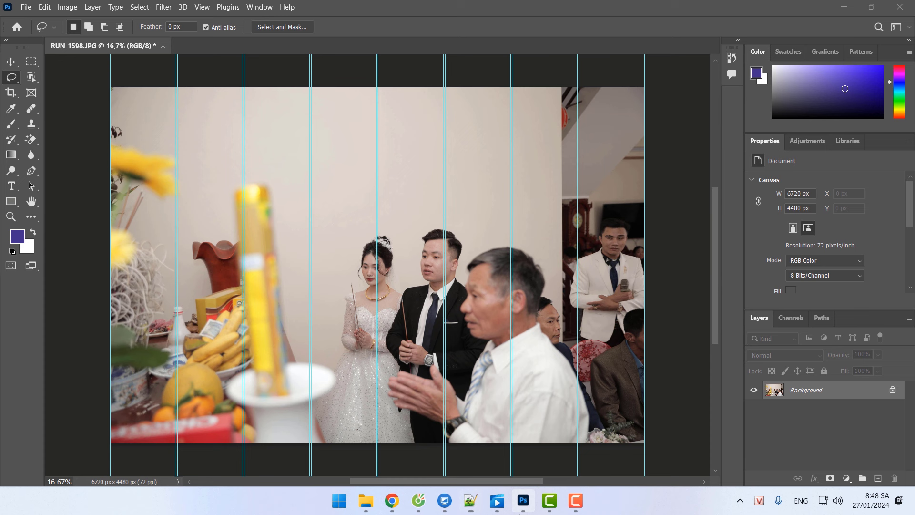
pyautogui.click(202, 7)
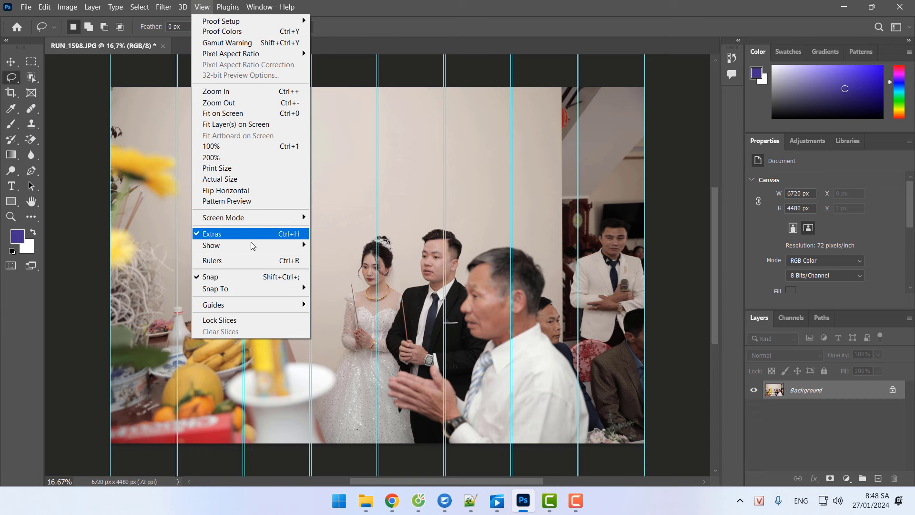
pyautogui.moveTo(237, 312)
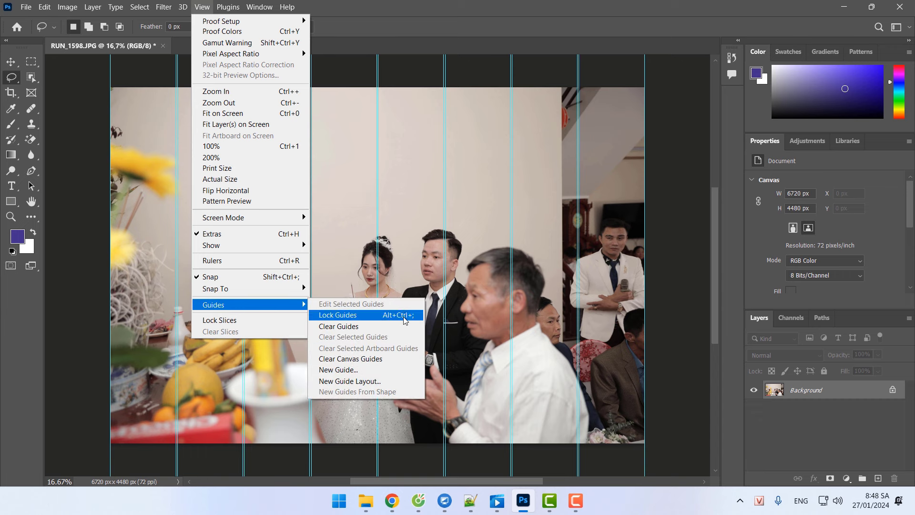
pyautogui.click(333, 325)
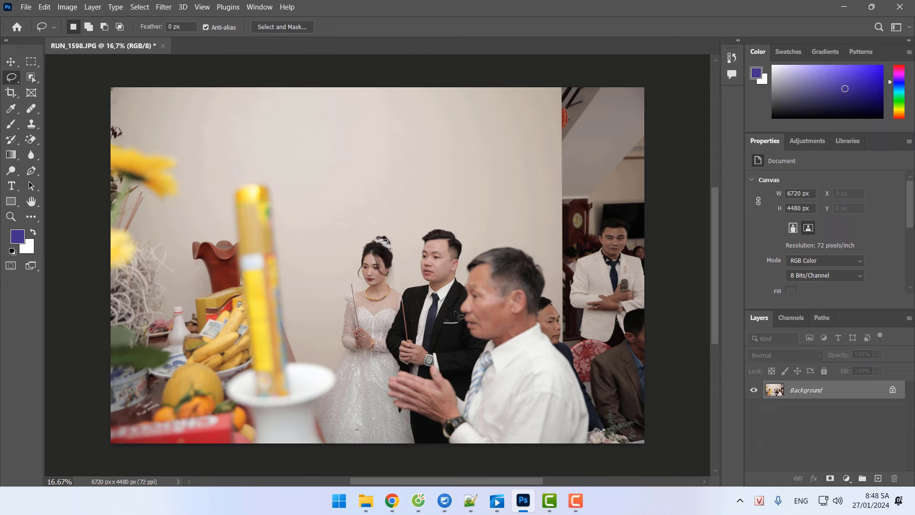
# Read the grid note, then turn on the grid over the wedding photo.
pyautogui.click(470, 501)
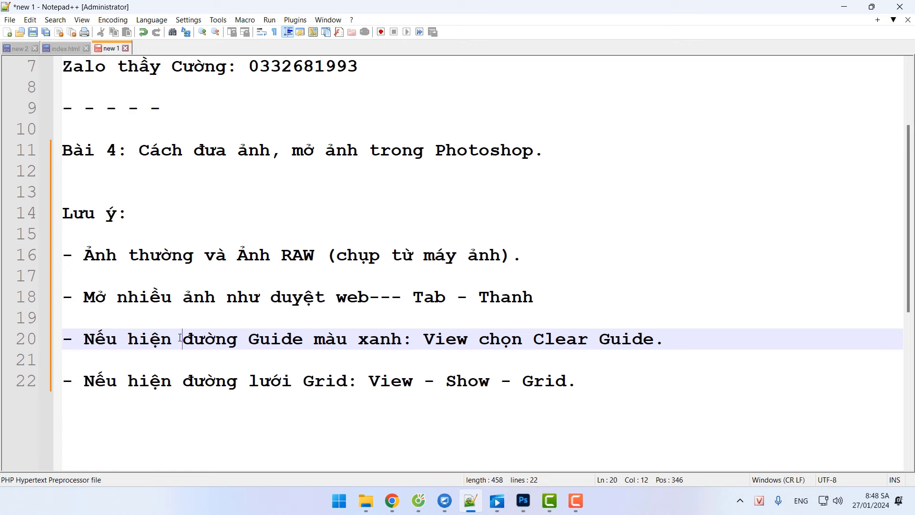
pyautogui.click(282, 380)
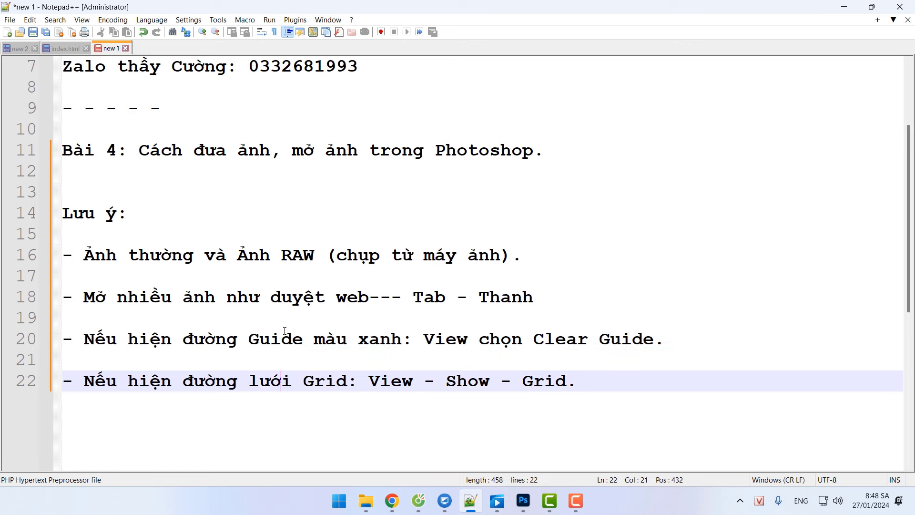
pyautogui.click(523, 500)
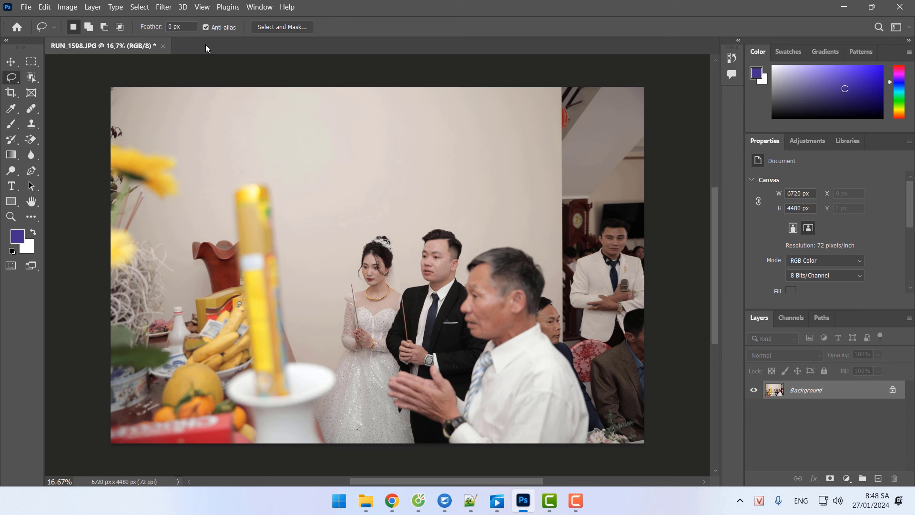
pyautogui.click(201, 7)
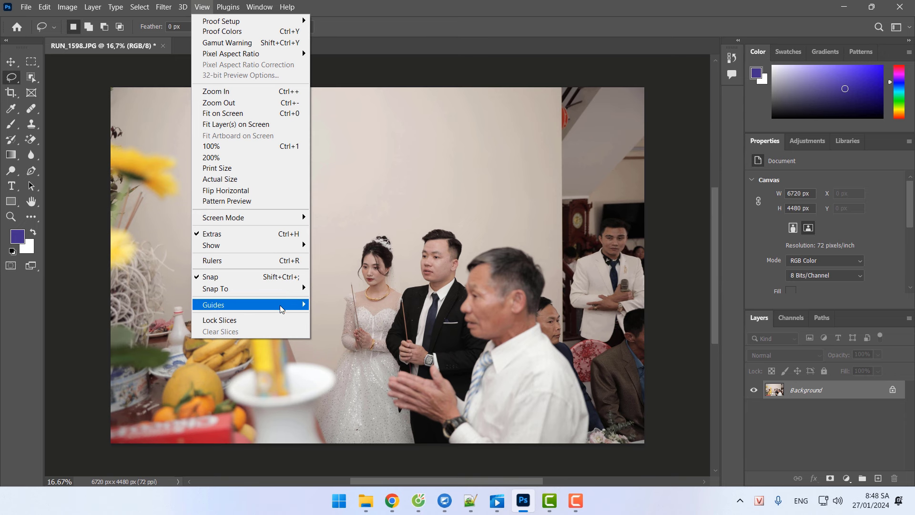
pyautogui.moveTo(292, 252)
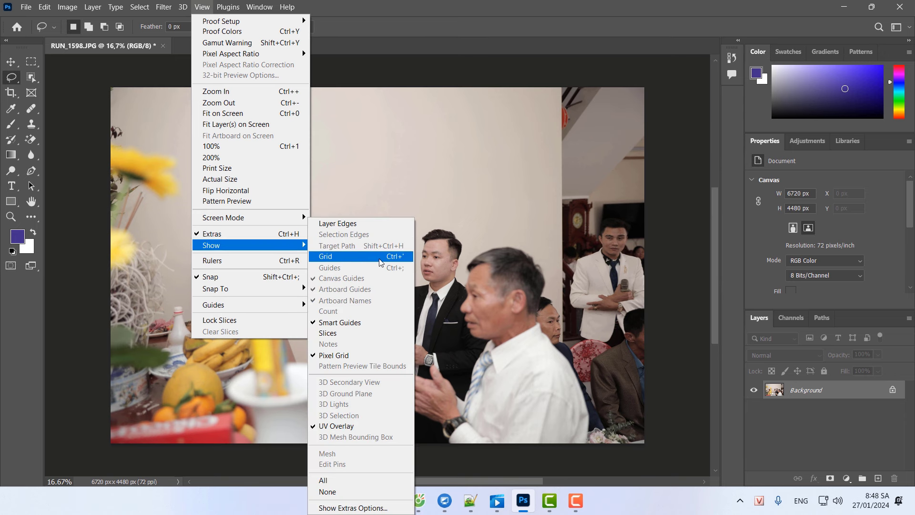
pyautogui.click(352, 255)
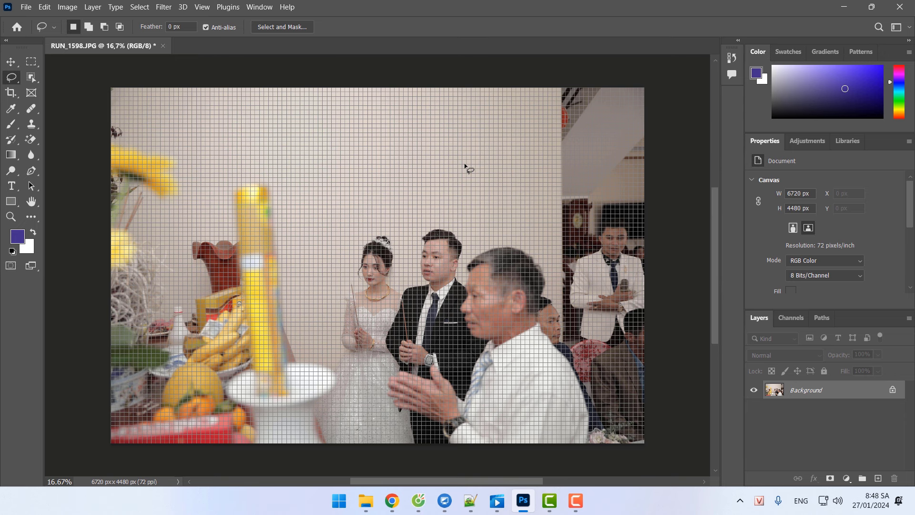
# Hide the grid again after checking the notes.
pyautogui.click(471, 501)
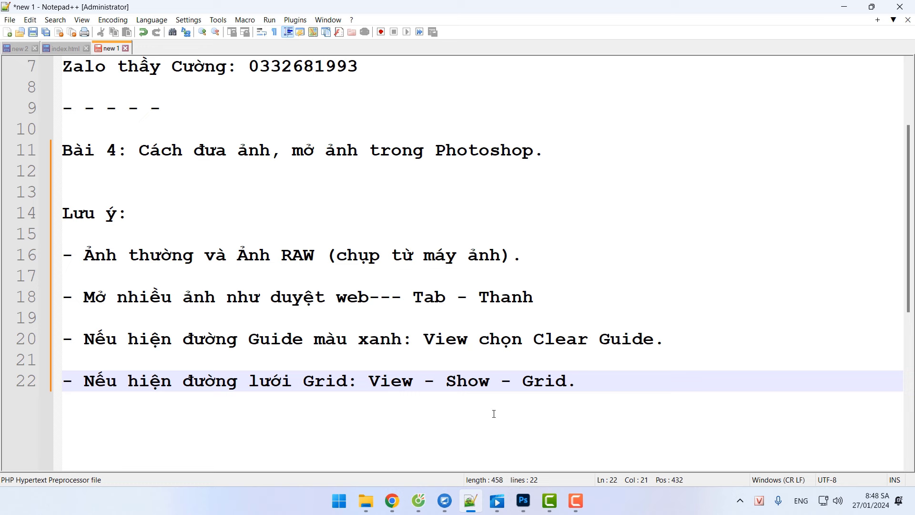
pyautogui.click(523, 500)
pyautogui.click(203, 7)
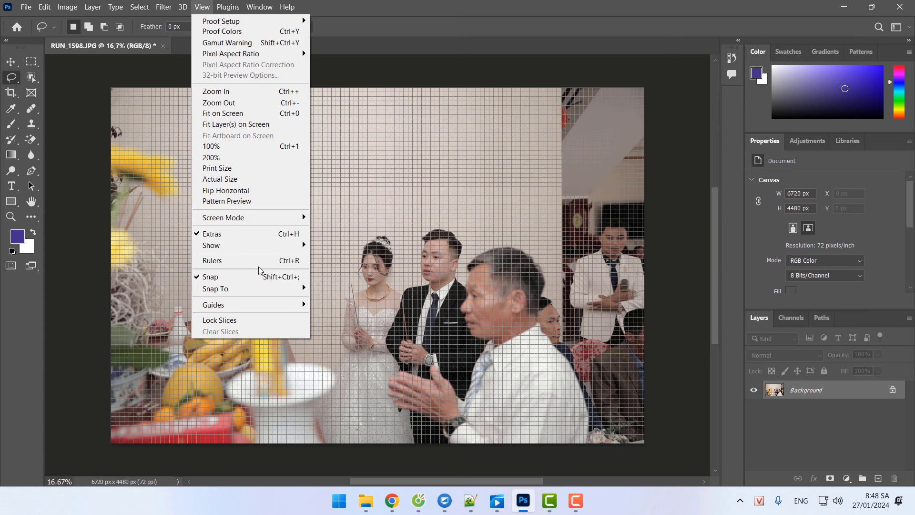
pyautogui.moveTo(266, 246)
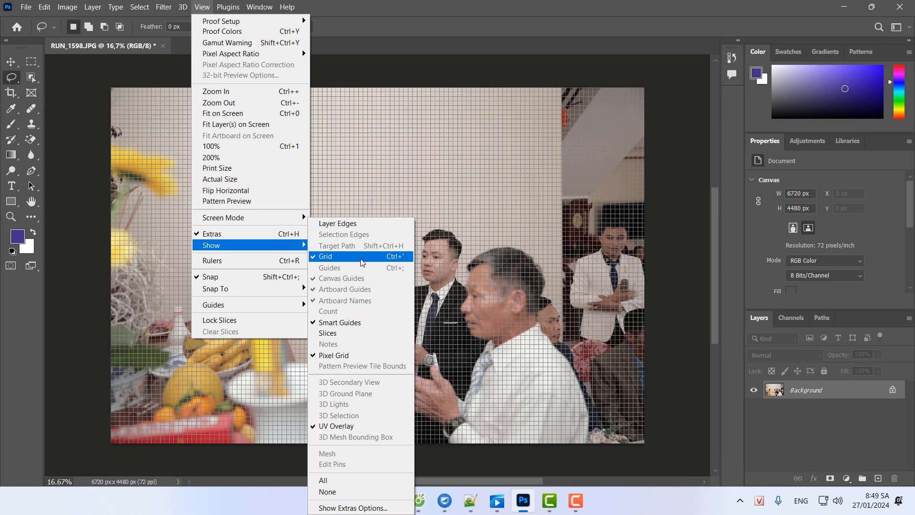
pyautogui.click(323, 262)
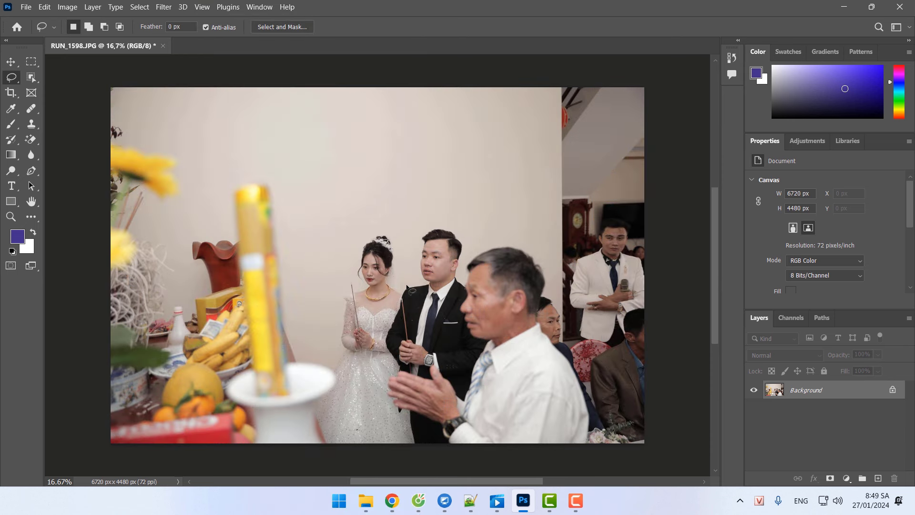
# Step through note lines 16, 18 and 20 in Notepad++.
pyautogui.click(470, 500)
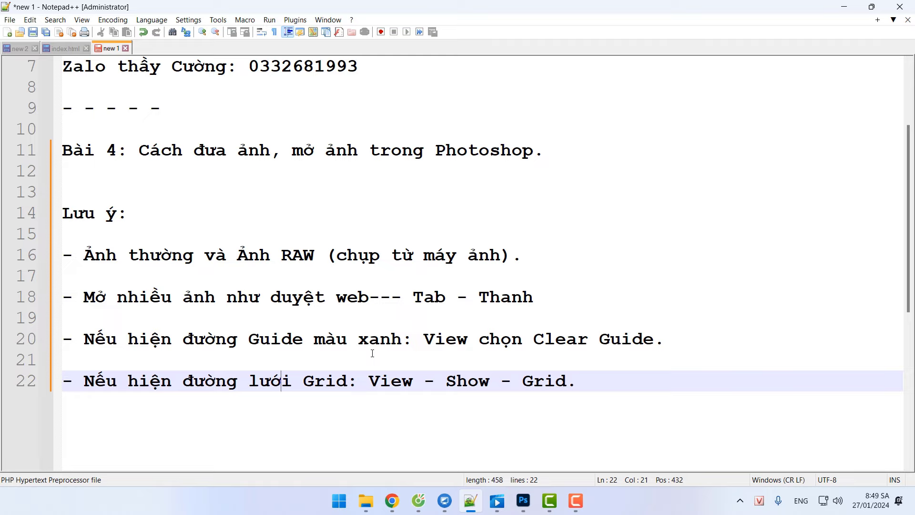
pyautogui.click(521, 261)
pyautogui.click(547, 294)
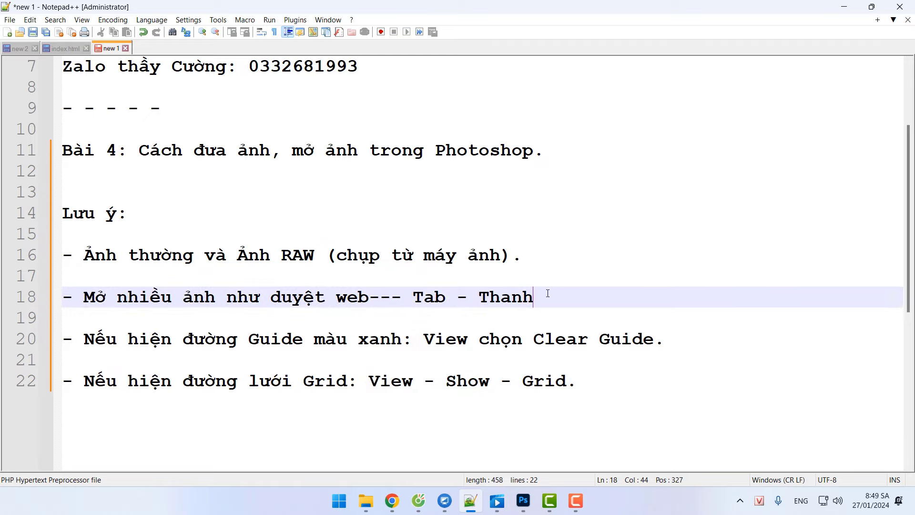
pyautogui.click(675, 341)
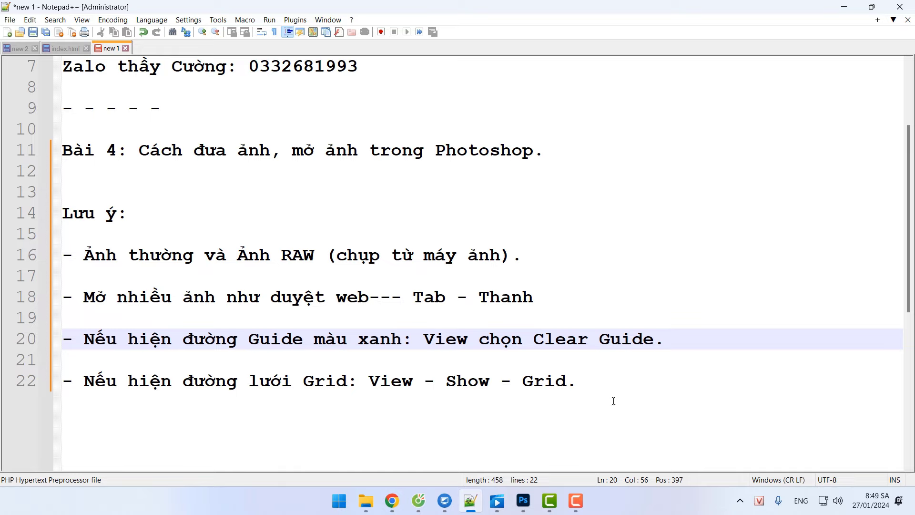
# Add a 'Win 10/11:' line below the ENG note on line 16.
pyautogui.click(523, 500)
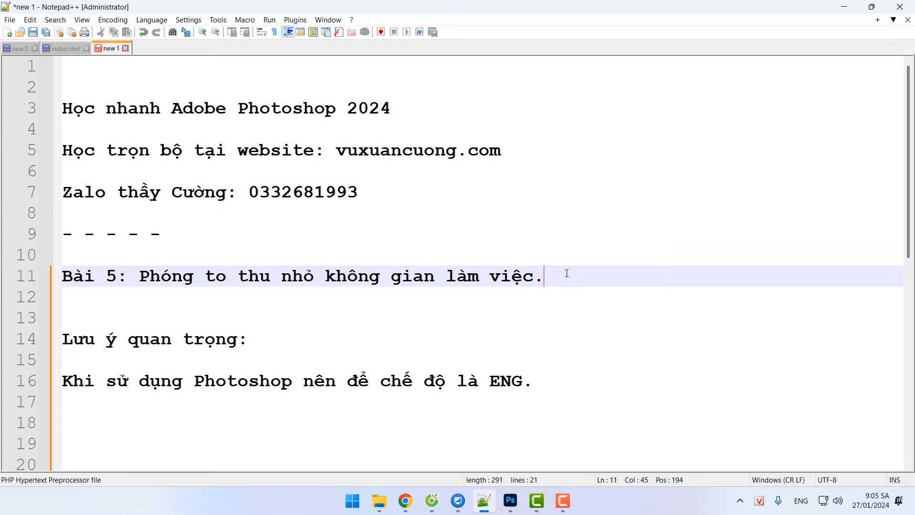
pyautogui.scroll(-1, 566, 273)
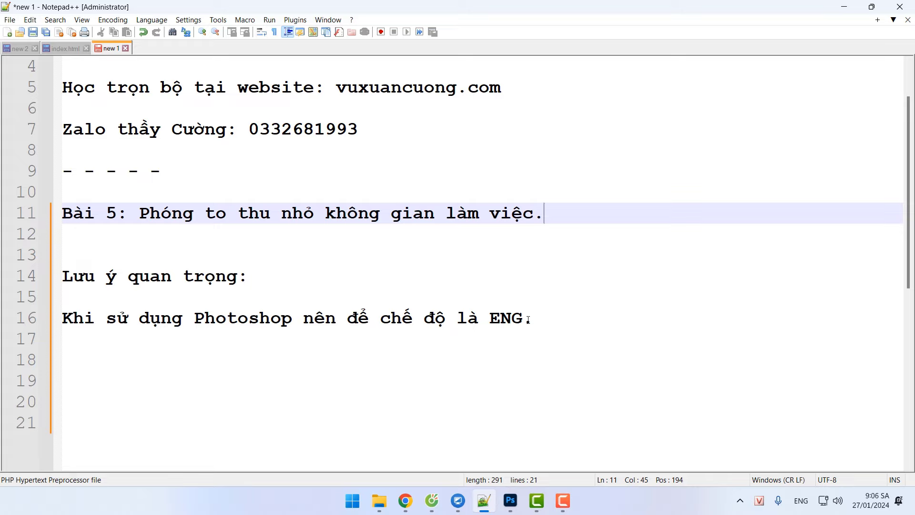
pyautogui.click(555, 317)
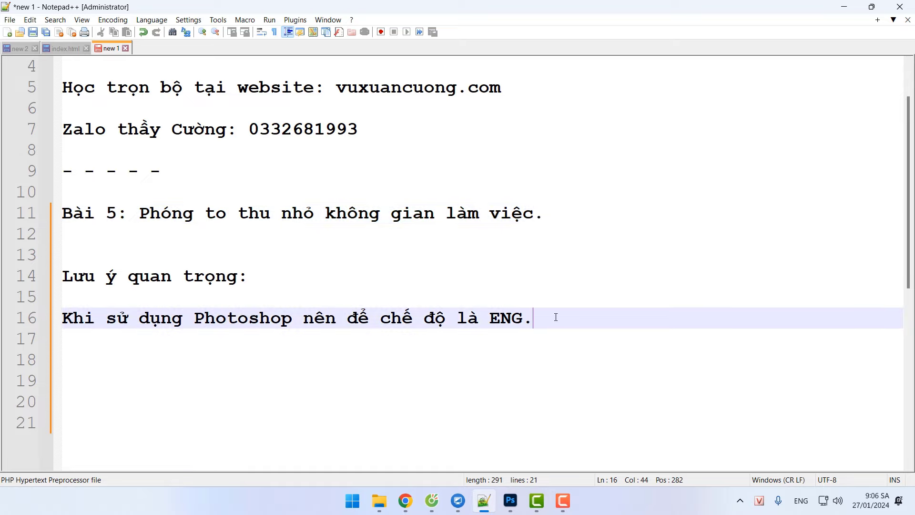
pyautogui.press('Return')
pyautogui.press('Return')
pyautogui.press('Return')
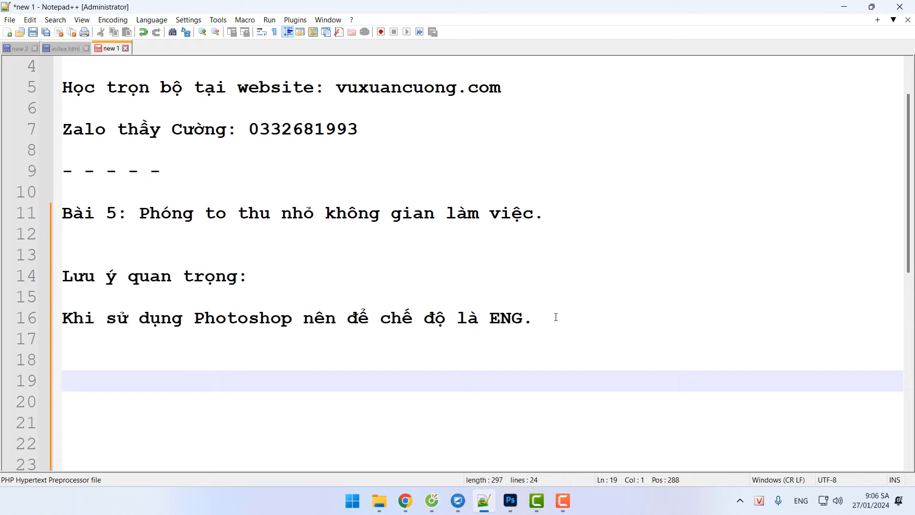
pyautogui.write('Win 10/11')
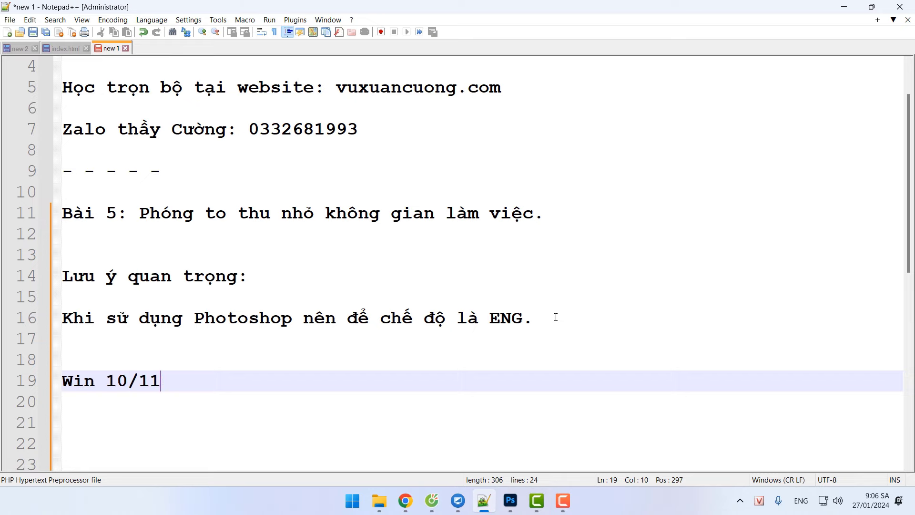
pyautogui.write(':')
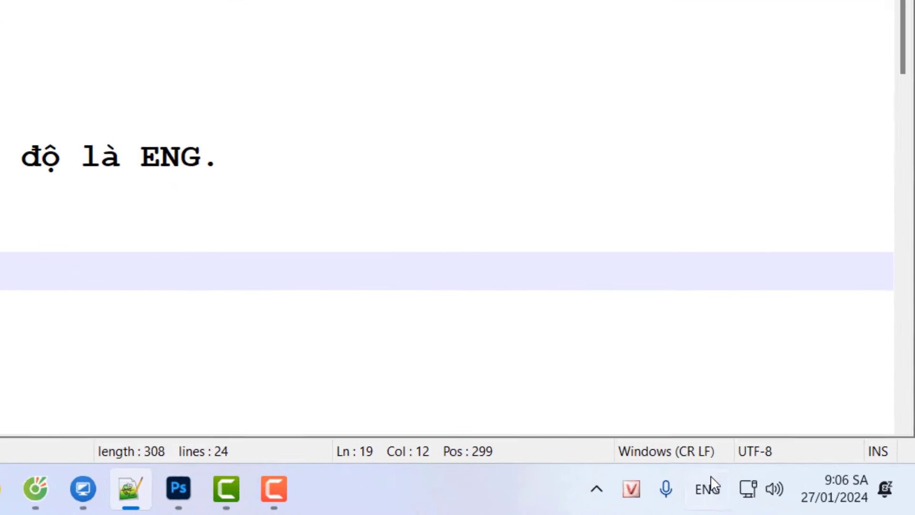
# Switch the keyboard input to Vietnamese and back to English, then return to Photoshop's home.
pyautogui.click(696, 501)
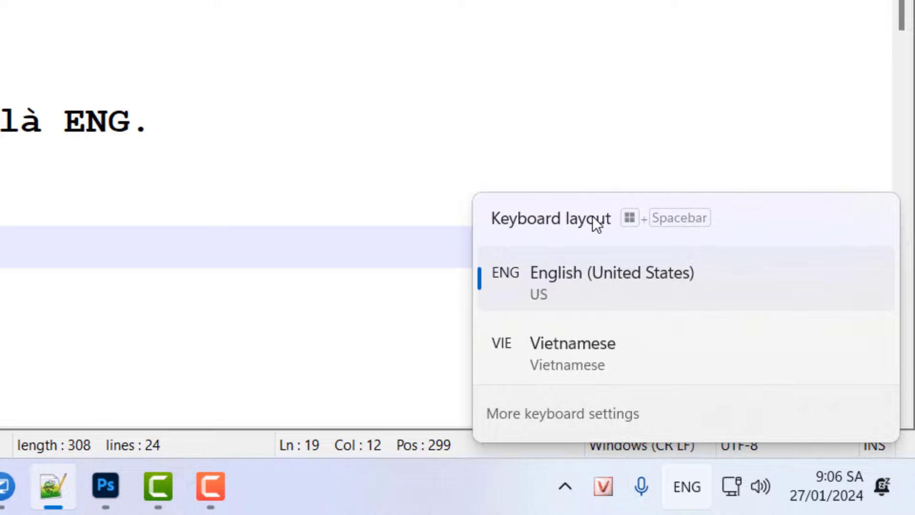
pyautogui.click(317, 251)
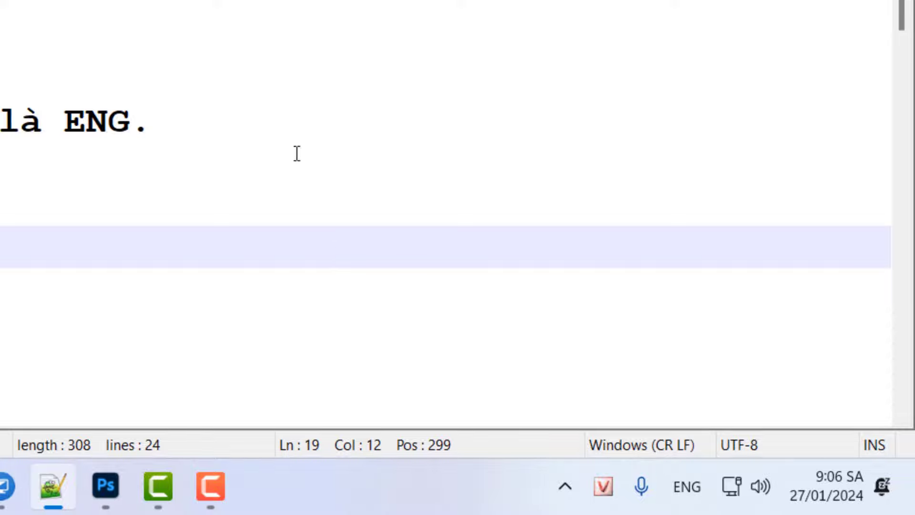
pyautogui.click(691, 486)
pyautogui.click(562, 394)
pyautogui.click(688, 496)
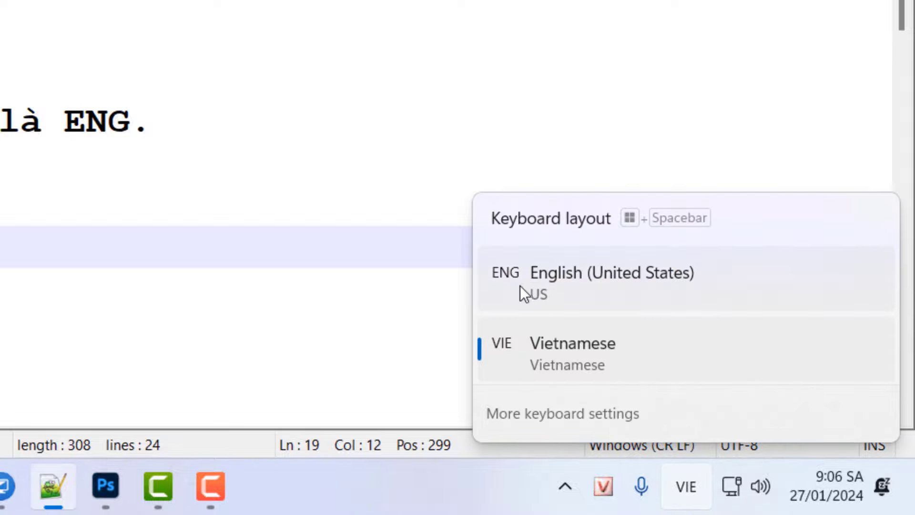
pyautogui.click(524, 290)
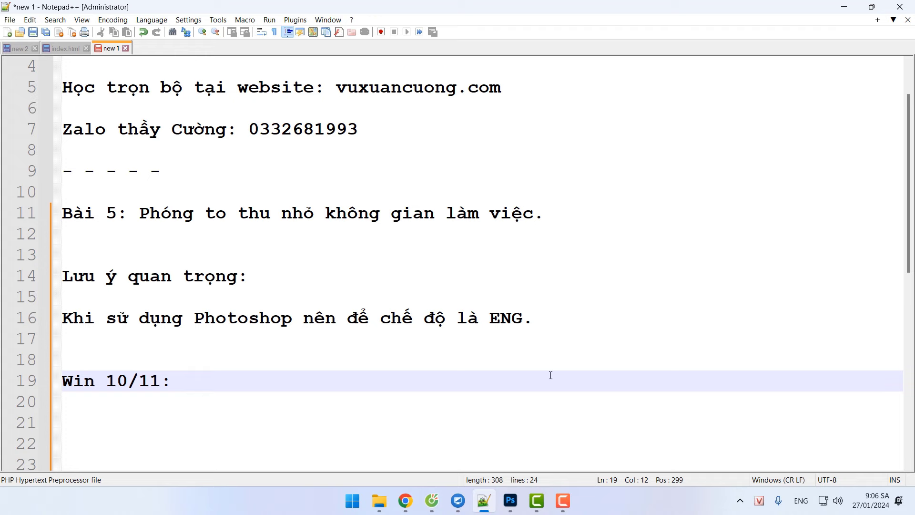
pyautogui.click(510, 500)
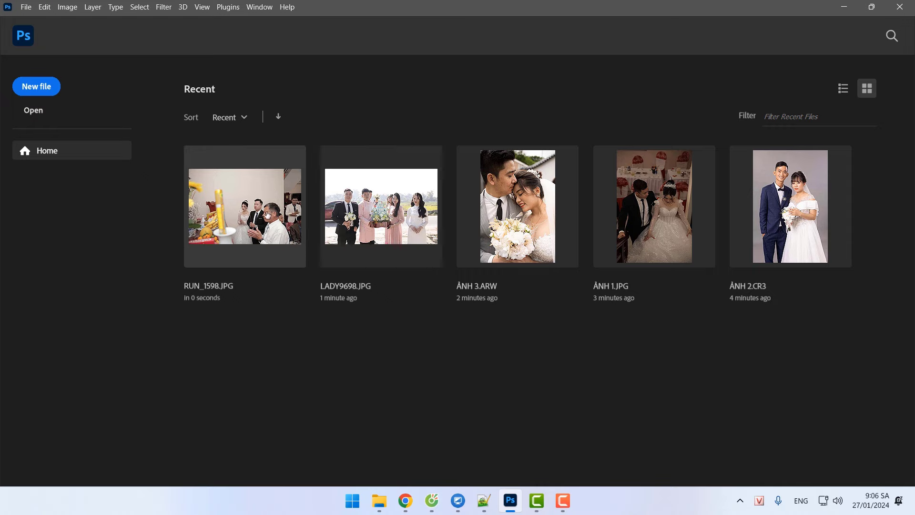
# Open ẢNH 1.JPG from recent files and minimize Photoshop to show the notes.
pyautogui.click(662, 210)
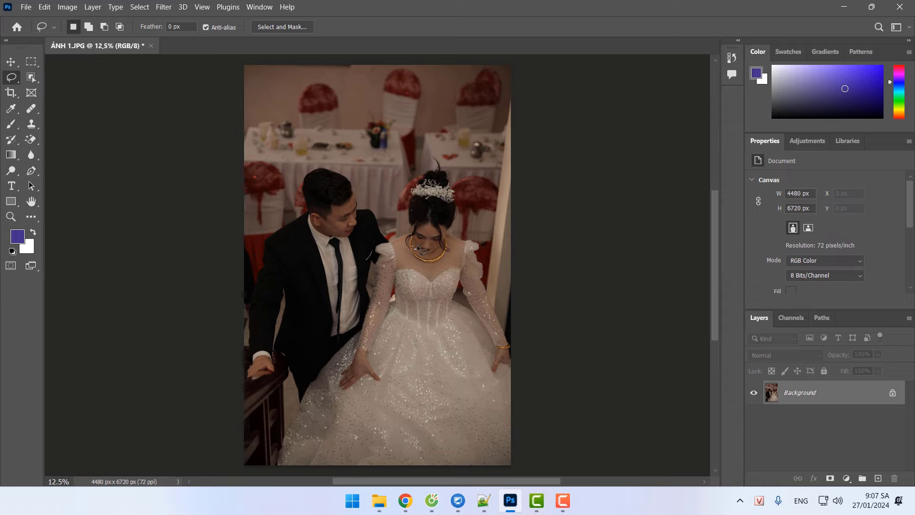
pyautogui.click(850, 7)
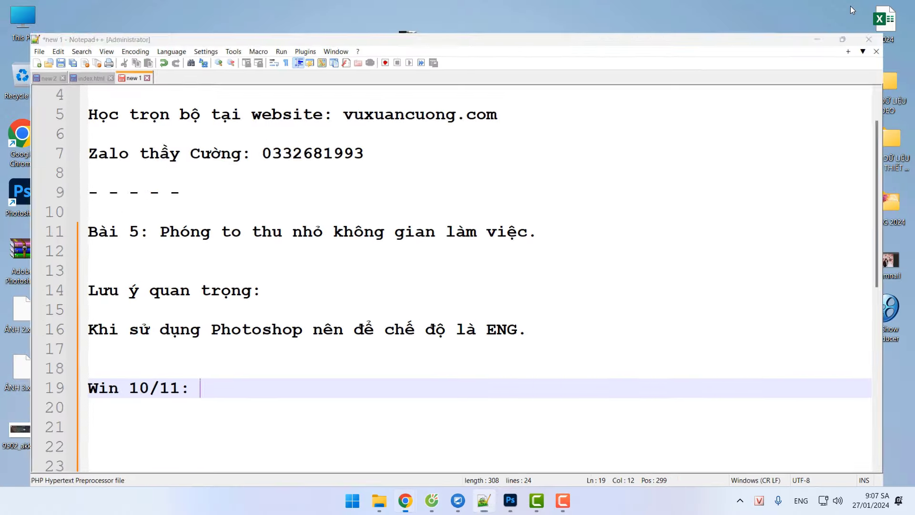
# Look over the keyboard photo, then add '-' and '+' lines below the Win 10/11 line.
pyautogui.click(816, 40)
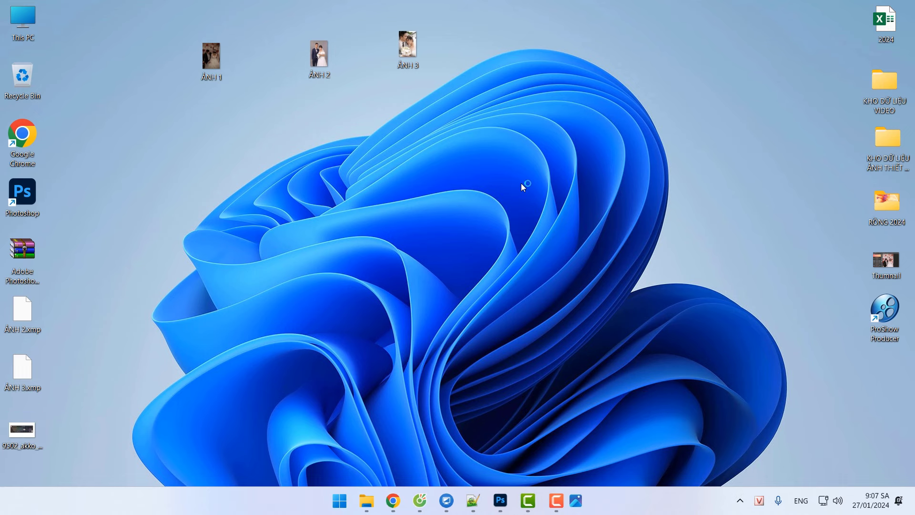
pyautogui.scroll(3, 451, 169)
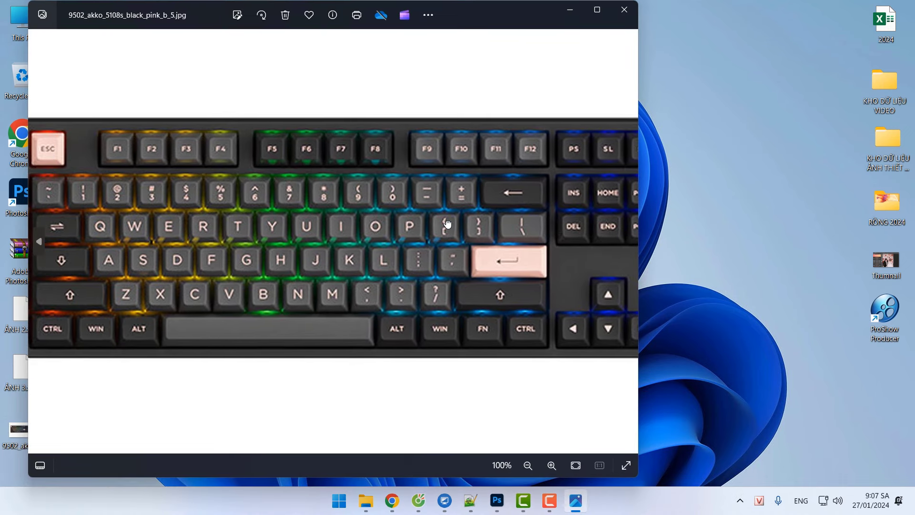
pyautogui.moveTo(447, 224); pyautogui.dragTo(398, 224)
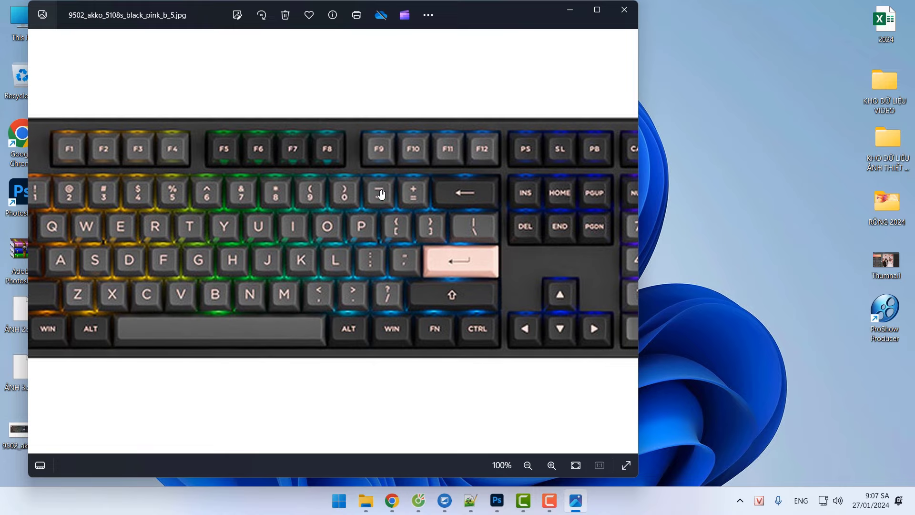
pyautogui.click(470, 500)
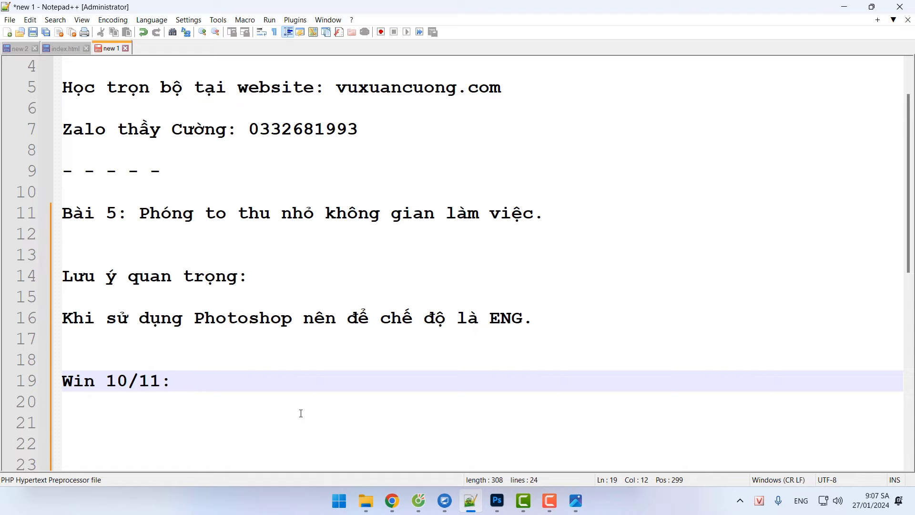
pyautogui.click(301, 413)
pyautogui.press('Return')
pyautogui.press('Return')
pyautogui.write('-')
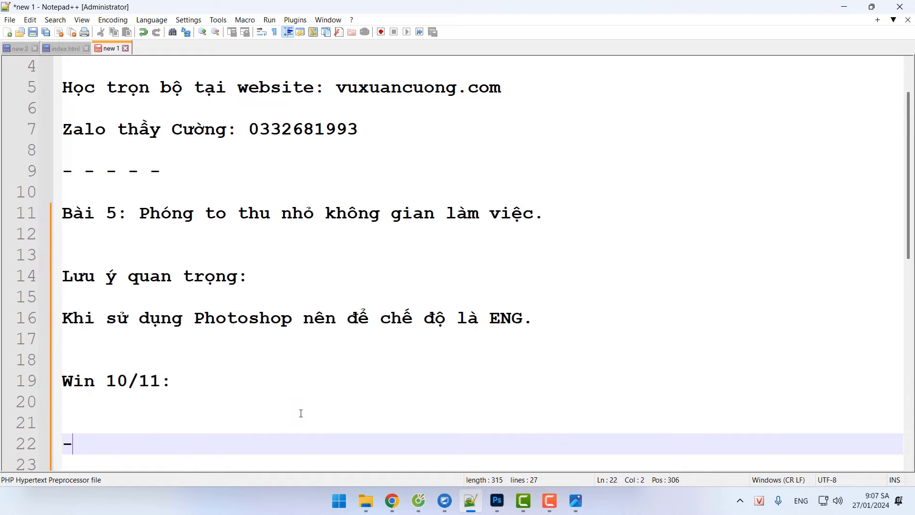
pyautogui.press('Return')
pyautogui.press('Return')
pyautogui.click(580, 504)
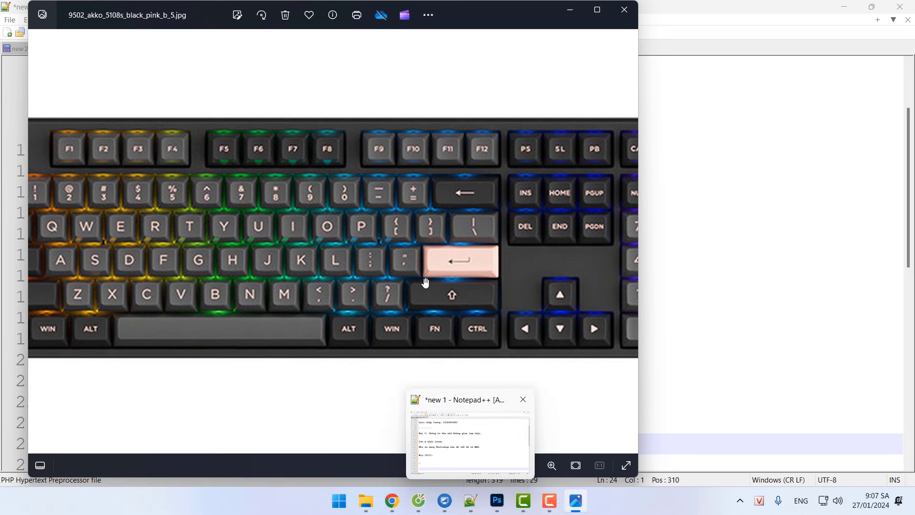
pyautogui.click(469, 499)
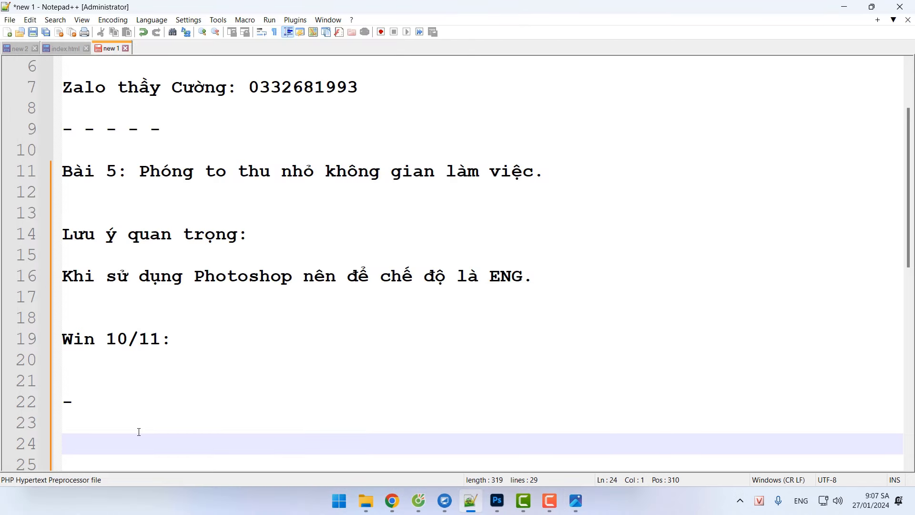
pyautogui.write('+')
# Turn lines 22 and 24 into 'Ctrl -:' and 'Ctrl +:'.
pyautogui.click(219, 389)
pyautogui.press('Down')
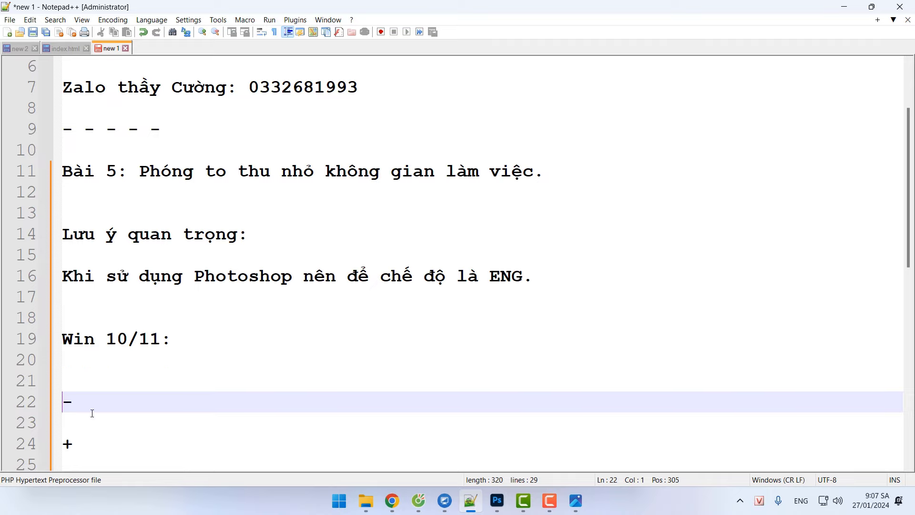
pyautogui.write('Ctrl')
pyautogui.click(67, 444)
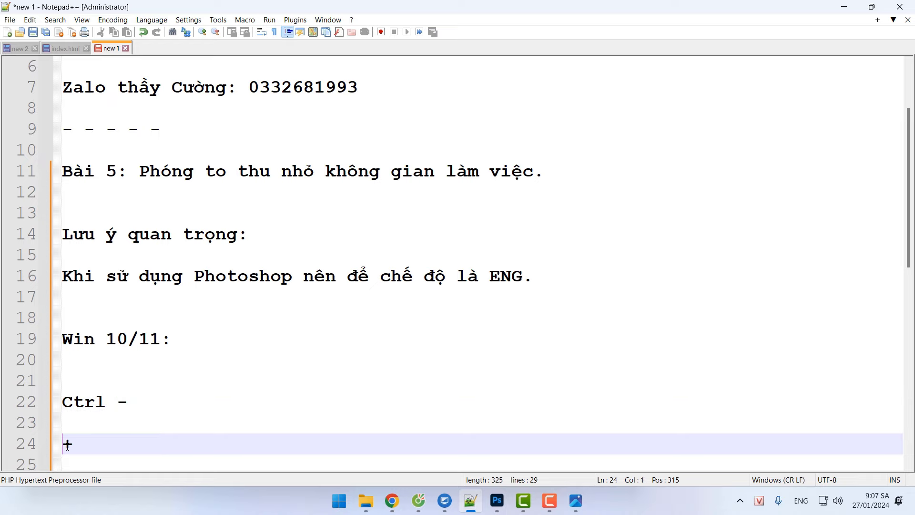
pyautogui.write('Ctrl')
pyautogui.click(200, 401)
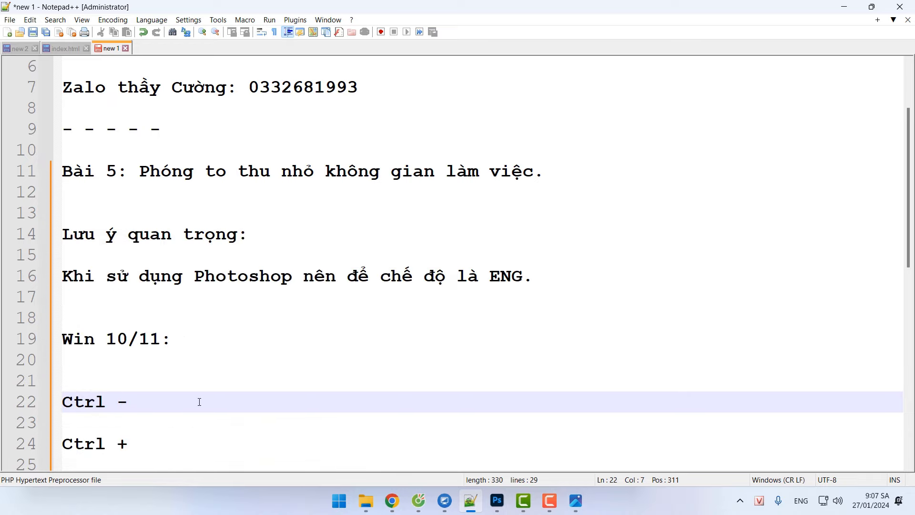
pyautogui.write(':')
pyautogui.click(197, 443)
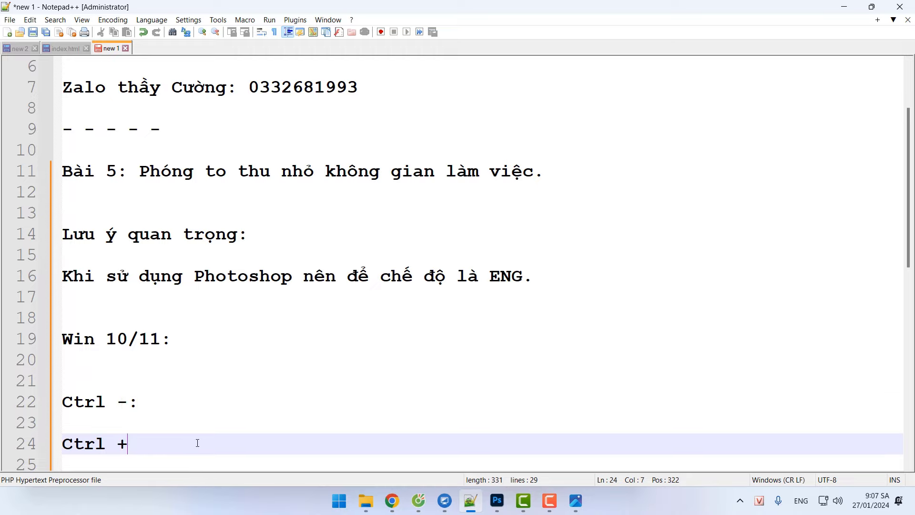
pyautogui.write(':')
# Pan the keyboard photo to inspect the Esc key, arrow keys and numpad.
pyautogui.click(576, 501)
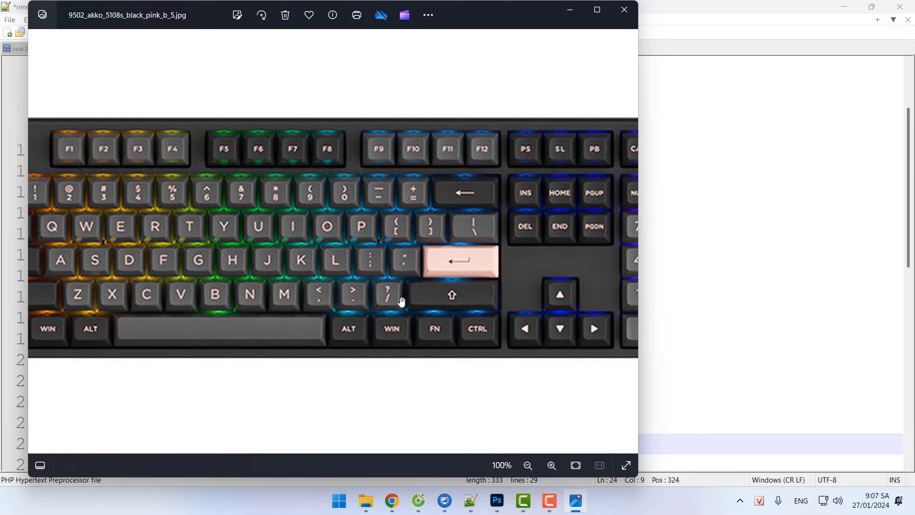
pyautogui.moveTo(346, 334); pyautogui.dragTo(568, 350)
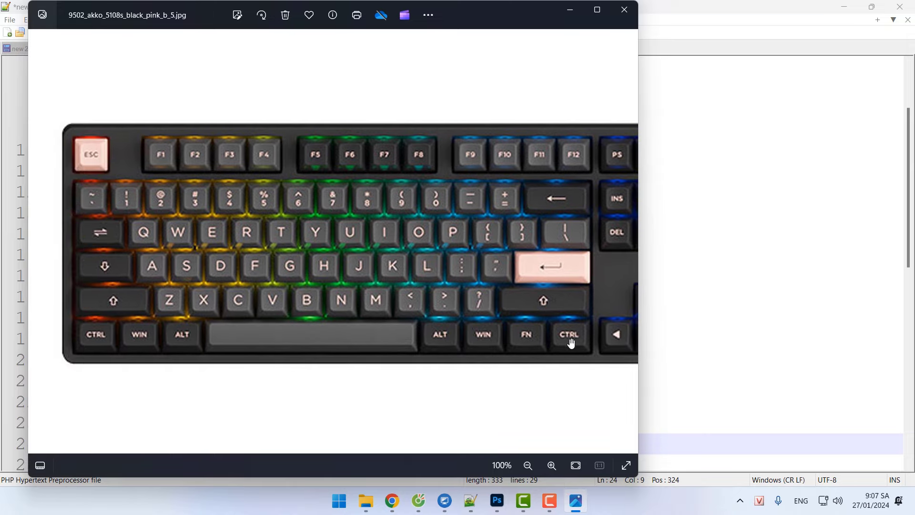
pyautogui.moveTo(561, 343); pyautogui.dragTo(537, 327)
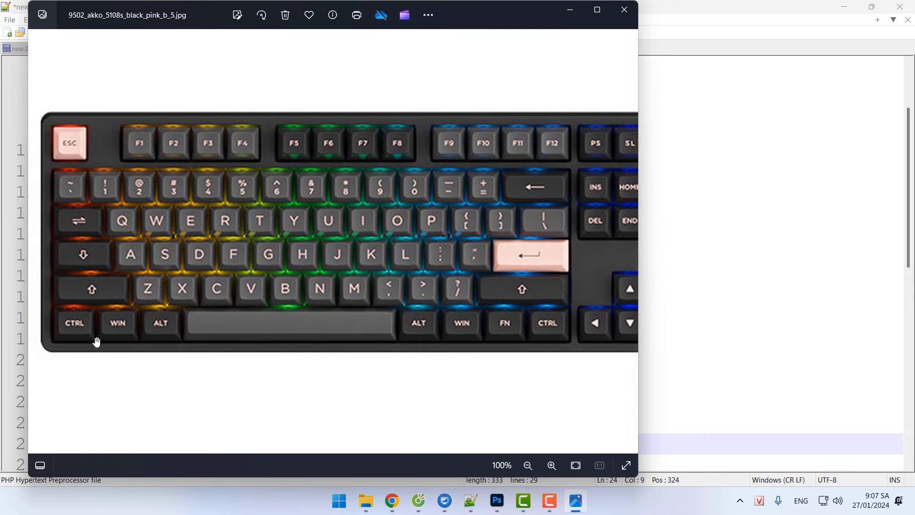
pyautogui.moveTo(235, 328); pyautogui.dragTo(129, 343)
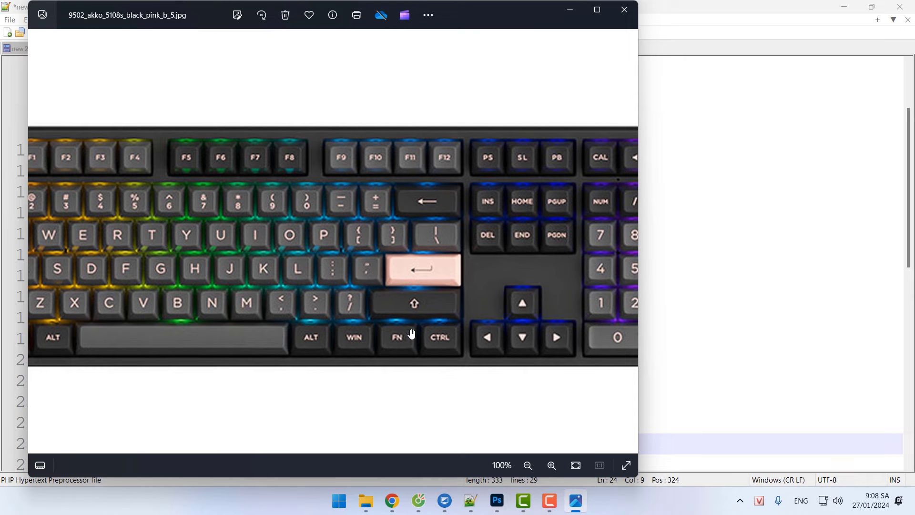
pyautogui.click(570, 10)
# Label the lines 'Thu nhỏ' and 'Phóng to', then return to Photoshop.
pyautogui.click(220, 397)
pyautogui.write('Thu nhỏ')
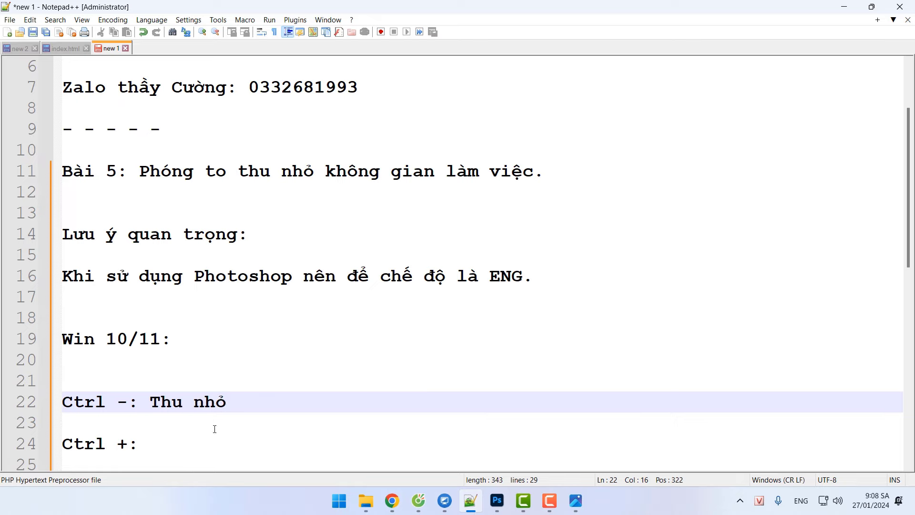
pyautogui.click(217, 445)
pyautogui.write('Phóng to')
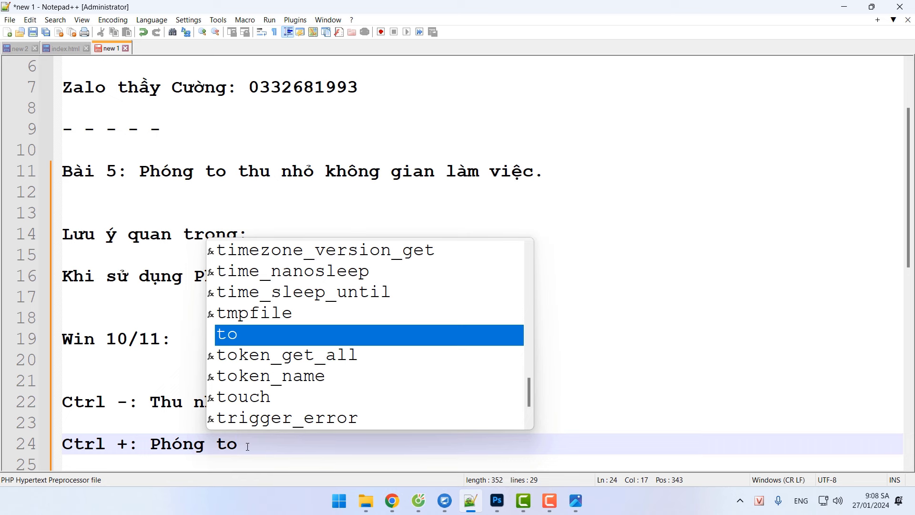
pyautogui.press('Escape')
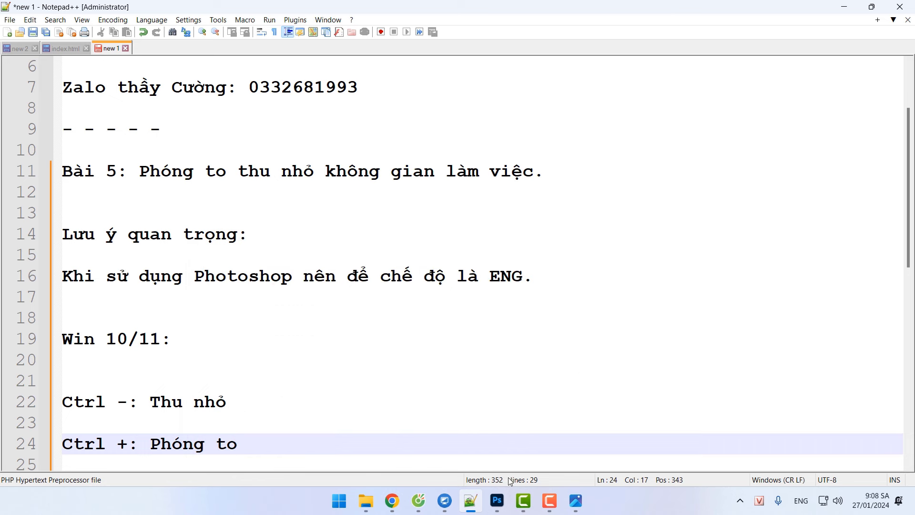
pyautogui.click(497, 501)
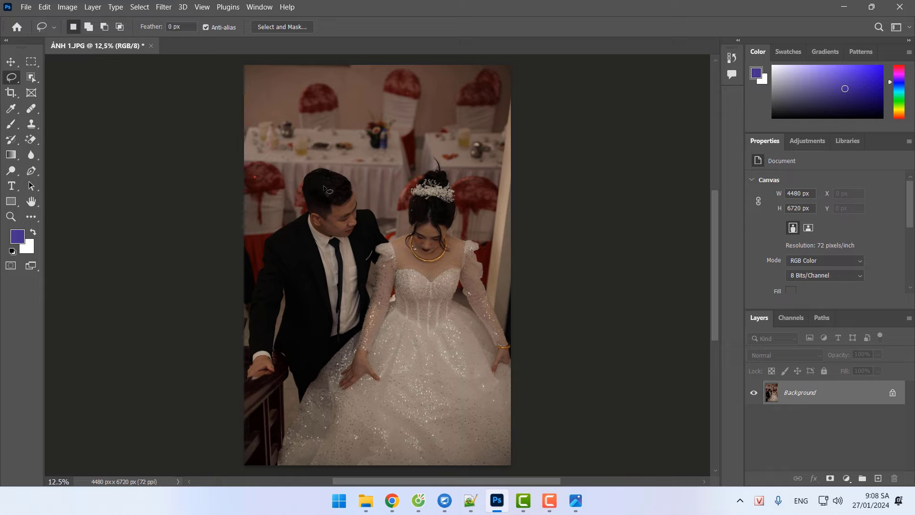
# Zoom in and out on the couple in the wedding photo repeatedly, ending at 6.25%.
pyautogui.hotkey('ctrl', '+')
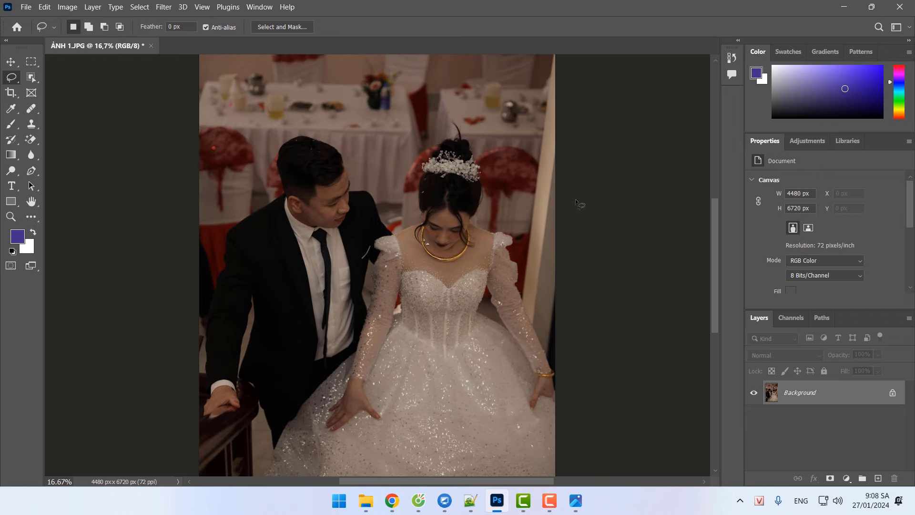
pyautogui.hotkey('ctrl', '+')
pyautogui.hotkey('ctrl', '+')
pyautogui.hotkey('ctrl', '+')
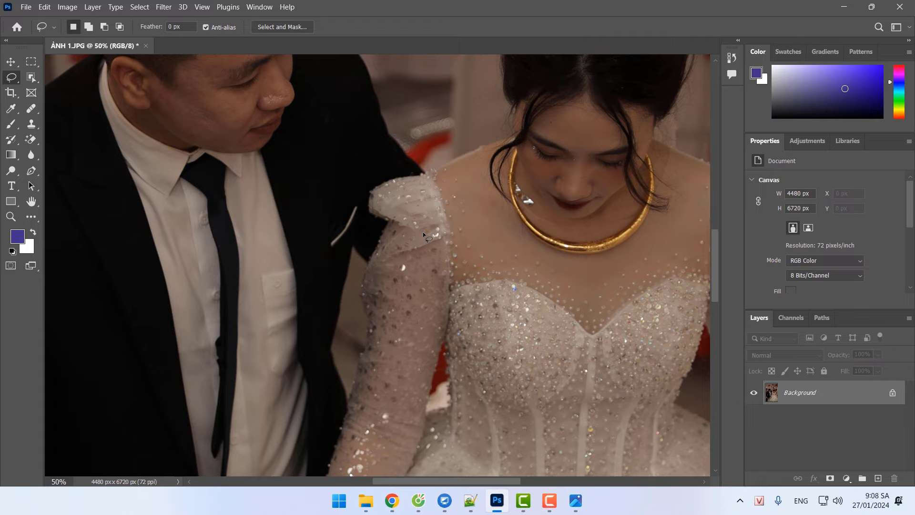
pyautogui.hotkey('ctrl', '-')
pyautogui.hotkey('ctrl', '-')
pyautogui.hotkey('ctrl', '-')
pyautogui.hotkey('ctrl', '-')
pyautogui.hotkey('ctrl', '-')
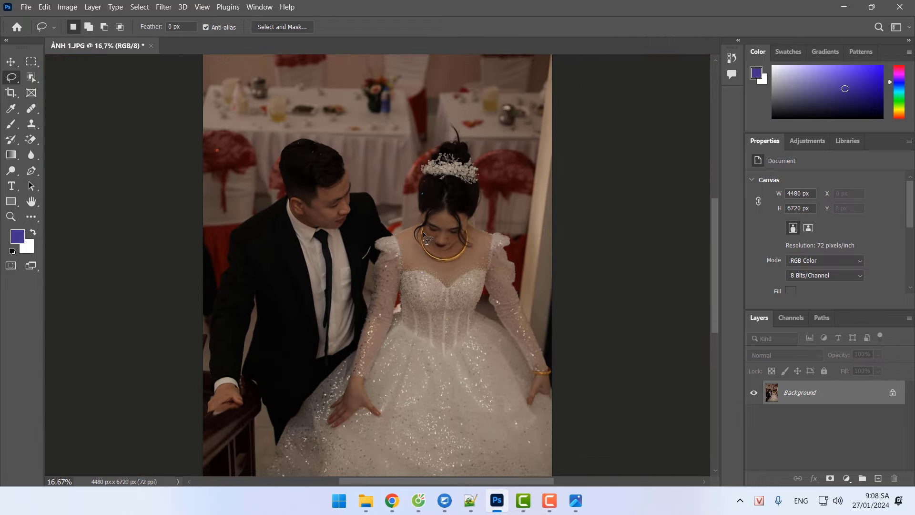
pyautogui.hotkey('ctrl', '-')
pyautogui.hotkey('ctrl', '-')
pyautogui.hotkey('ctrl', '-')
pyautogui.hotkey('ctrl', '-')
pyautogui.hotkey('ctrl', '-')
pyautogui.hotkey('ctrl', '-')
pyautogui.hotkey('ctrl', '+')
pyautogui.hotkey('ctrl', '+')
pyautogui.hotkey('ctrl', '+')
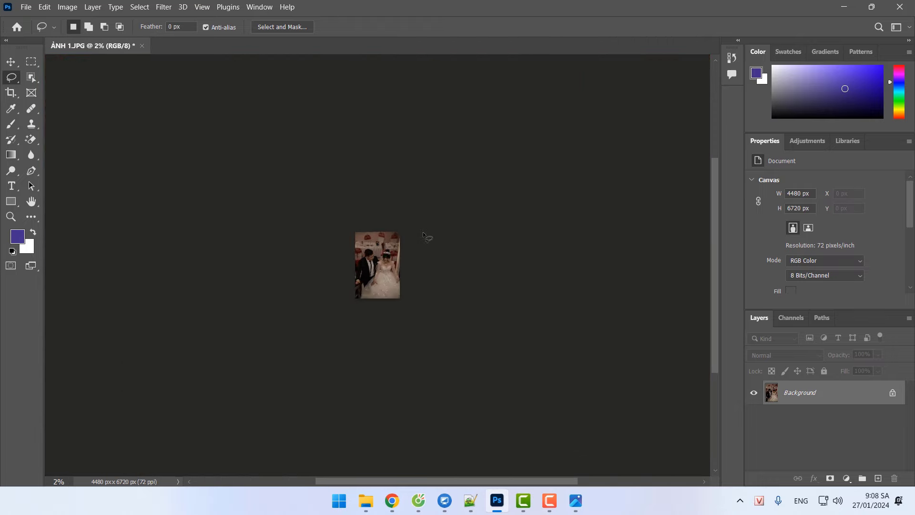
pyautogui.hotkey('ctrl', '+')
pyautogui.hotkey('ctrl', '+')
pyautogui.hotkey('ctrl', '+')
pyautogui.hotkey('ctrl', '+')
pyautogui.hotkey('ctrl', '+')
pyautogui.hotkey('ctrl', '+')
pyautogui.hotkey('ctrl', '+')
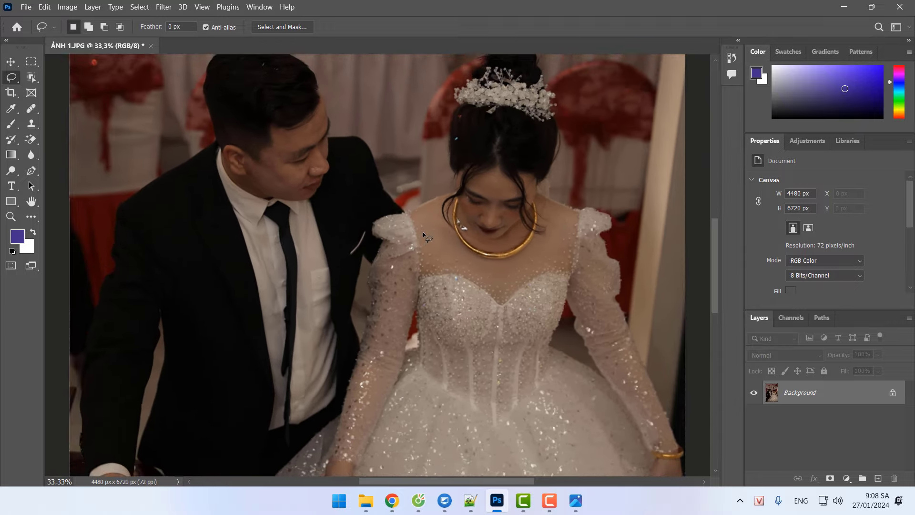
pyautogui.hotkey('ctrl', '-')
pyautogui.hotkey('ctrl', '-')
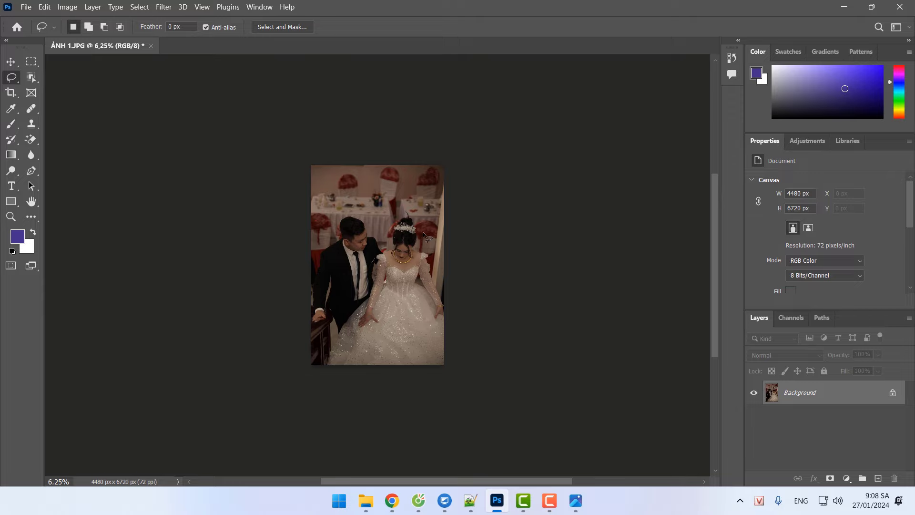
pyautogui.hotkey('ctrl', '+')
pyautogui.hotkey('ctrl', '+')
pyautogui.hotkey('ctrl', '+')
pyautogui.hotkey('ctrl', '-')
pyautogui.hotkey('ctrl', '-')
pyautogui.hotkey('ctrl', '-')
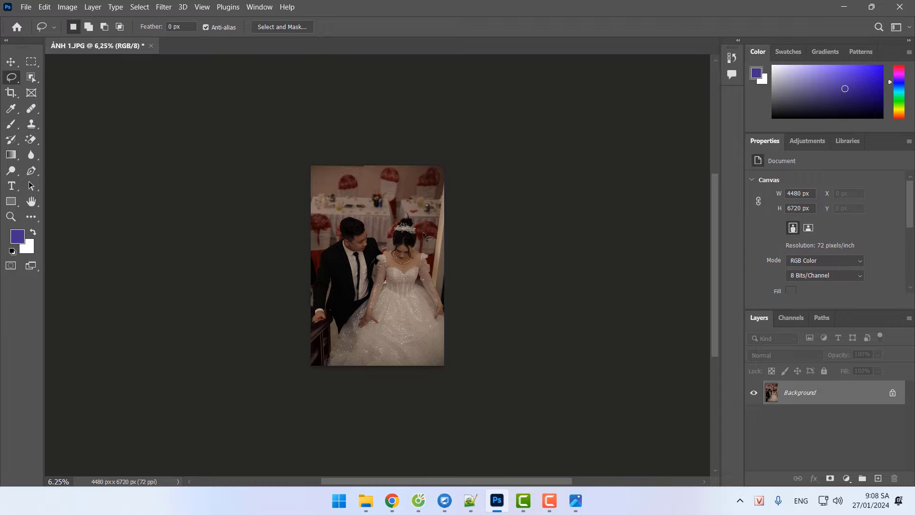
pyautogui.hotkey('ctrl', '+')
pyautogui.hotkey('ctrl', '+')
pyautogui.hotkey('ctrl', '+')
pyautogui.hotkey('ctrl', '+')
pyautogui.hotkey('ctrl', '+')
pyautogui.hotkey('ctrl', '+')
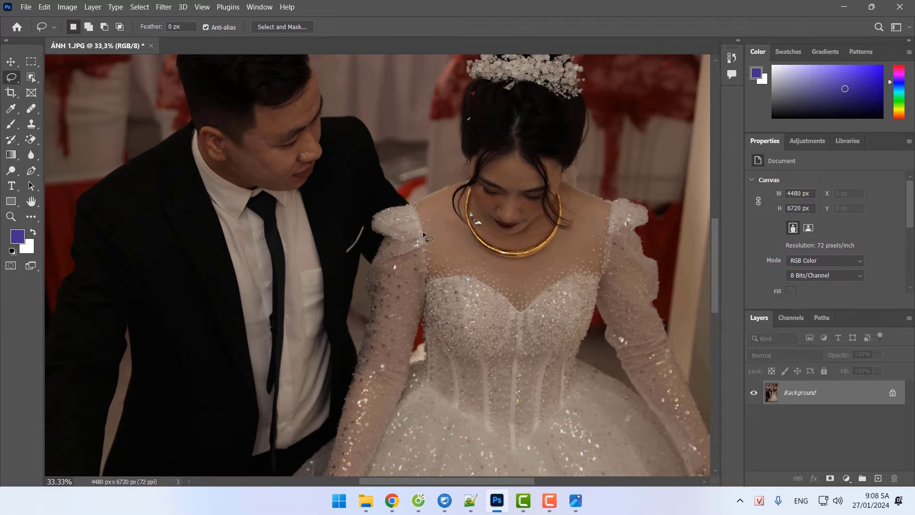
pyautogui.hotkey('ctrl', '-')
pyautogui.hotkey('ctrl', '-')
pyautogui.hotkey('ctrl', '-')
pyautogui.hotkey('ctrl', '-')
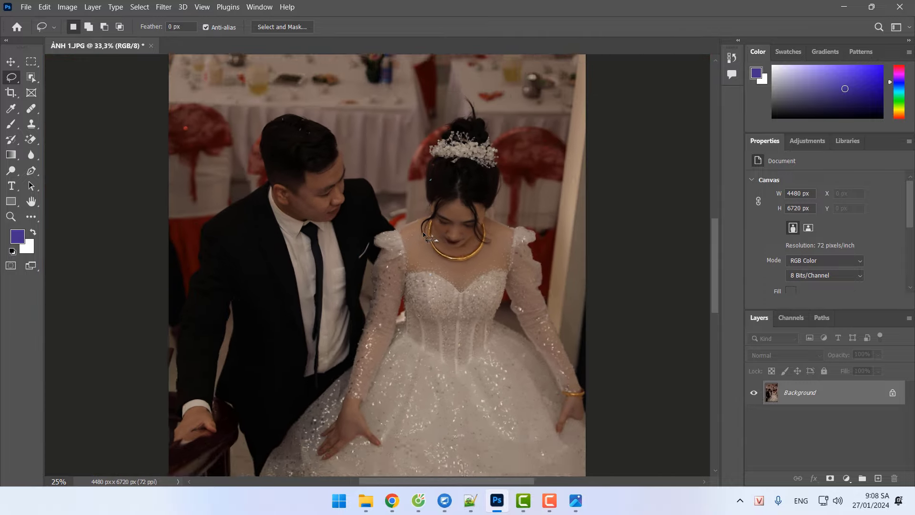
pyautogui.hotkey('ctrl', '-')
pyautogui.hotkey('ctrl', '-')
pyautogui.hotkey('ctrl', '-')
pyautogui.hotkey('ctrl', '-')
pyautogui.hotkey('ctrl', '-')
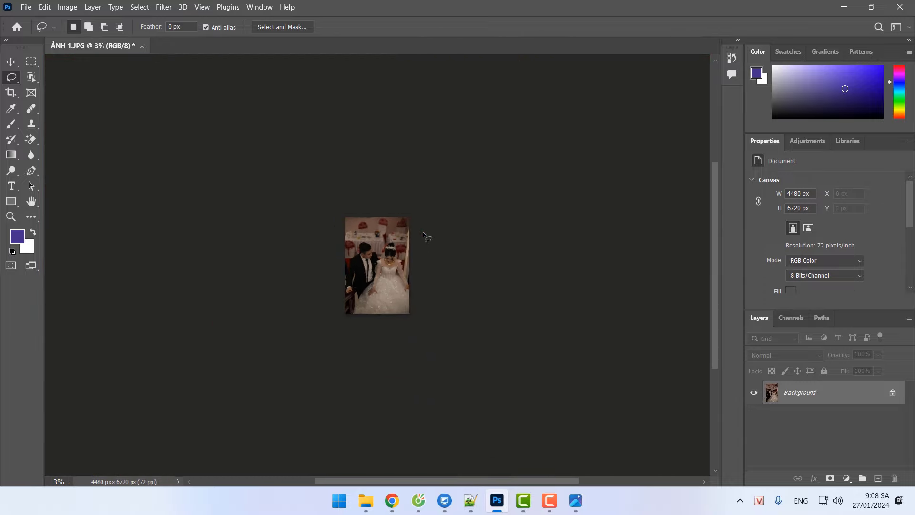
pyautogui.hotkey('ctrl', '-')
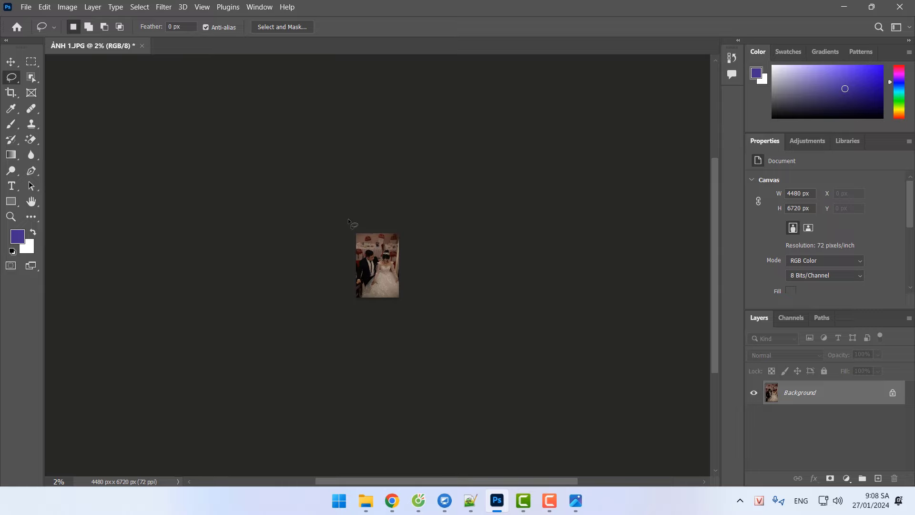
pyautogui.hotkey('ctrl', '+')
pyautogui.hotkey('ctrl', '+')
pyautogui.hotkey('ctrl', '+')
pyautogui.hotkey('ctrl', '+')
pyautogui.hotkey('ctrl', '+')
pyautogui.hotkey('ctrl', '+')
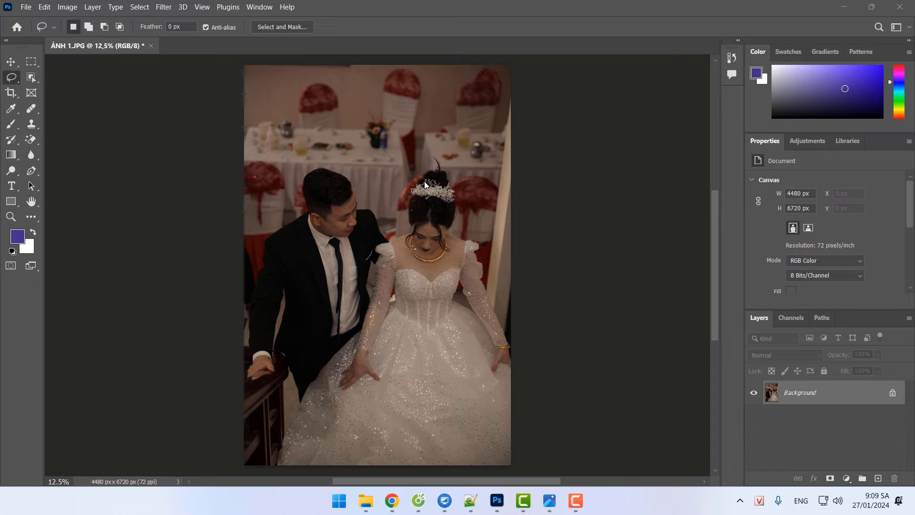
pyautogui.click(122, 46)
pyautogui.hotkey('ctrl', '-')
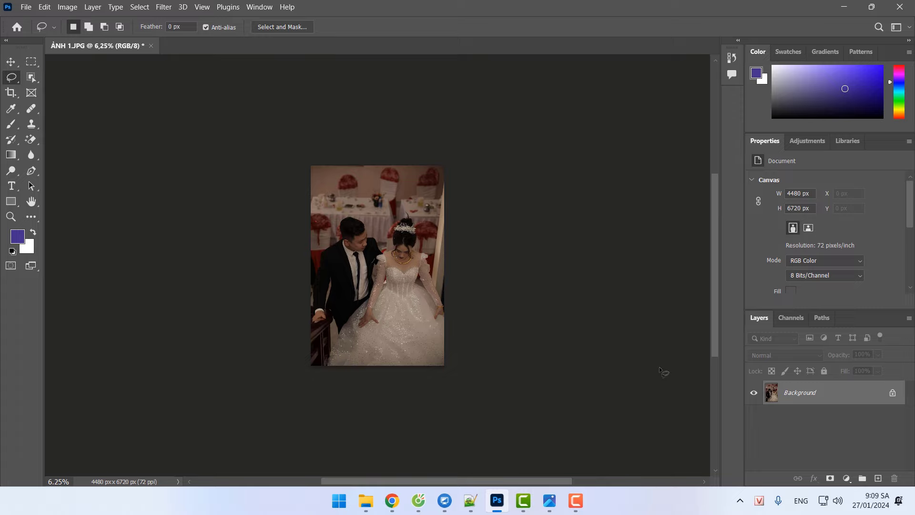
pyautogui.click(800, 501)
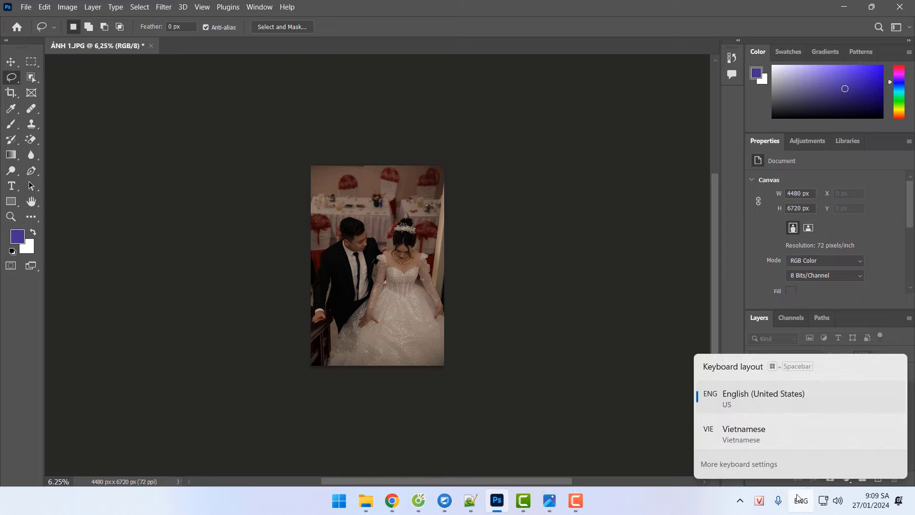
pyautogui.click(711, 434)
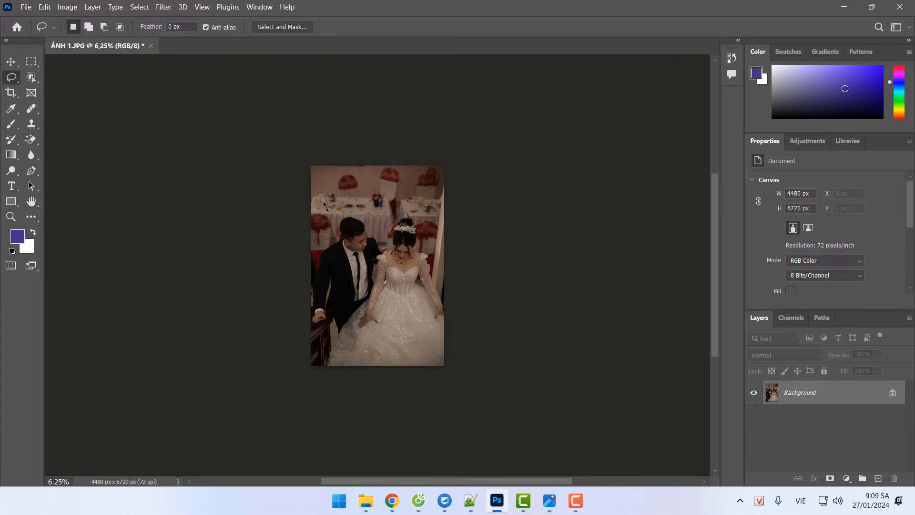
pyautogui.hotkey('ctrl', '-')
pyautogui.hotkey('ctrl', '-')
pyautogui.hotkey('ctrl', '-')
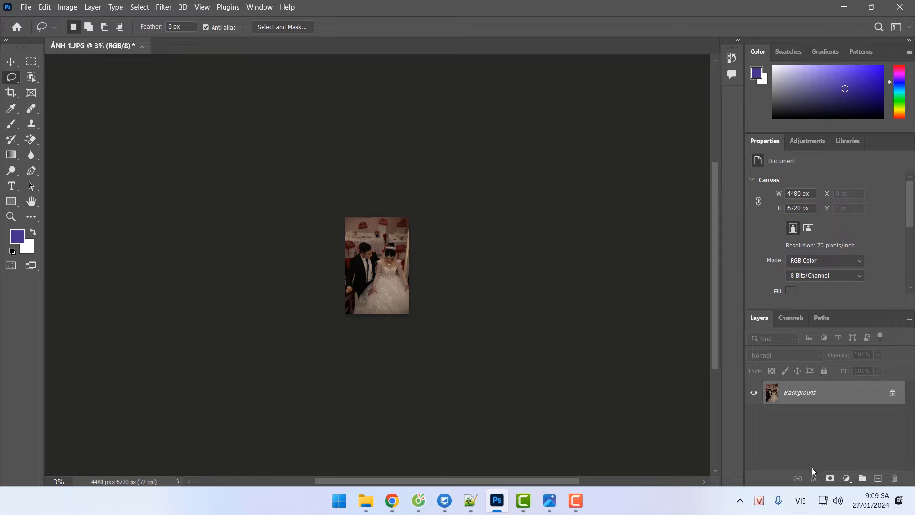
pyautogui.click(801, 501)
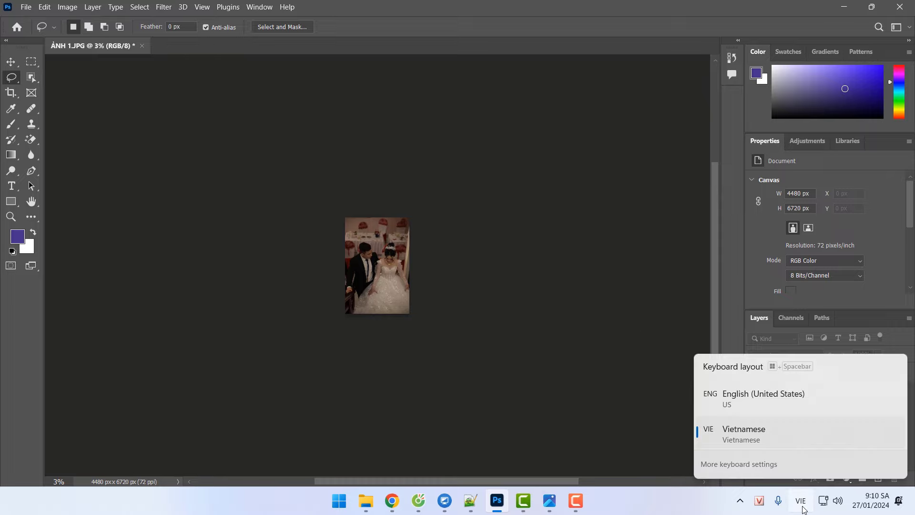
pyautogui.click(711, 398)
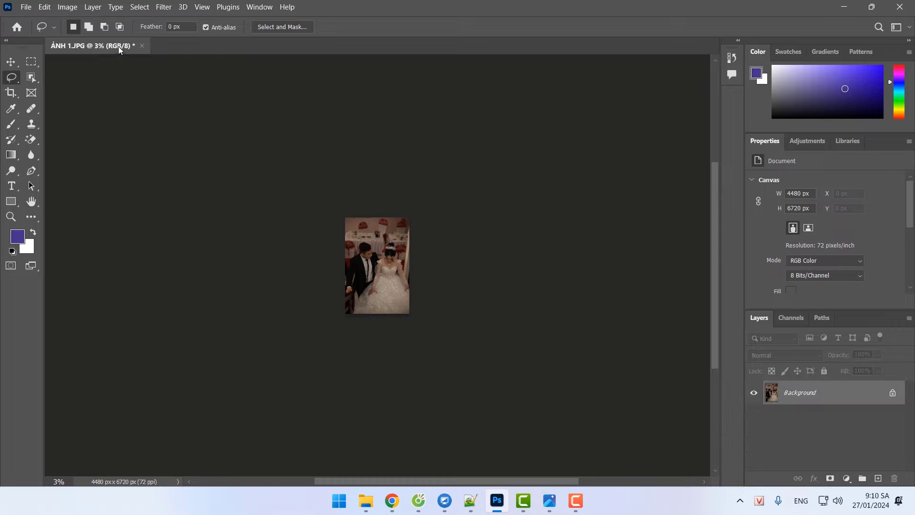
pyautogui.hotkey('ctrl', '+')
pyautogui.hotkey('ctrl', '+')
pyautogui.hotkey('ctrl', '+')
pyautogui.hotkey('ctrl', '+')
pyautogui.hotkey('ctrl', '+')
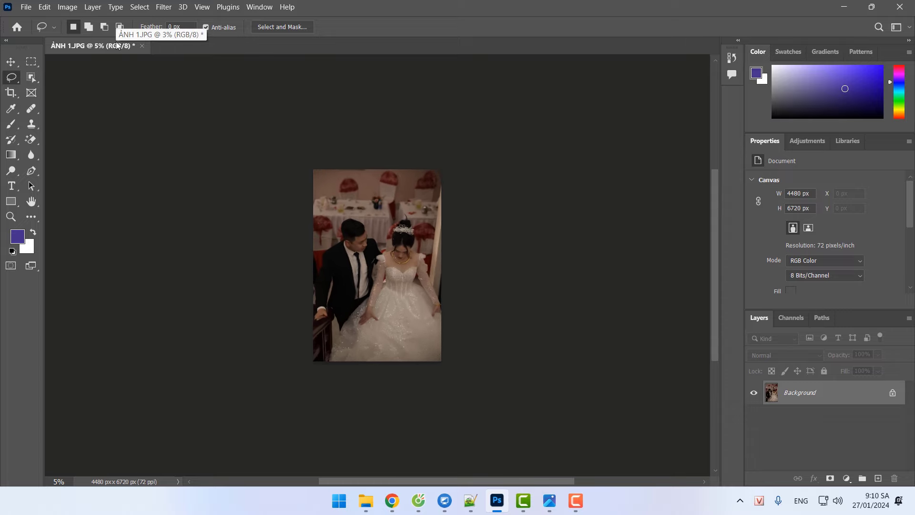
# Zoom the wedding photo in two steps to 33.33%.
pyautogui.hotkey('ctrl', '+')
pyautogui.hotkey('ctrl', '+')
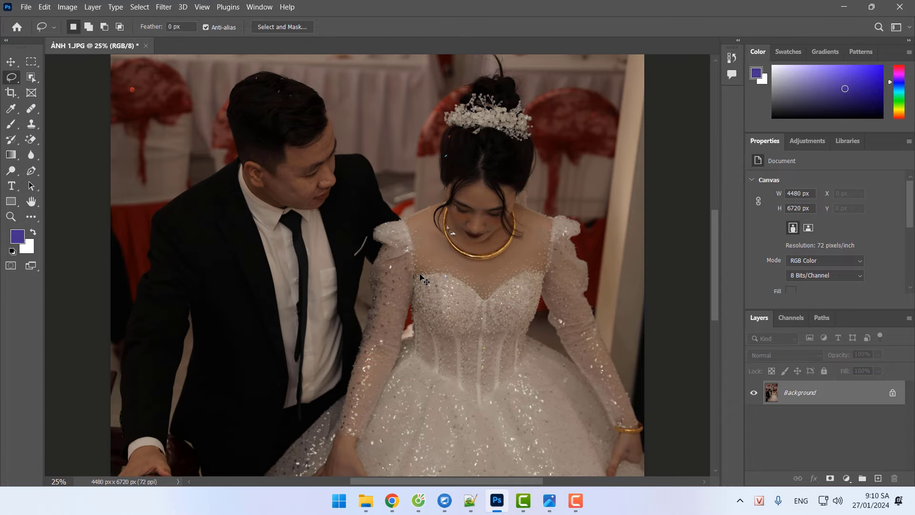
pyautogui.hotkey('ctrl', '+')
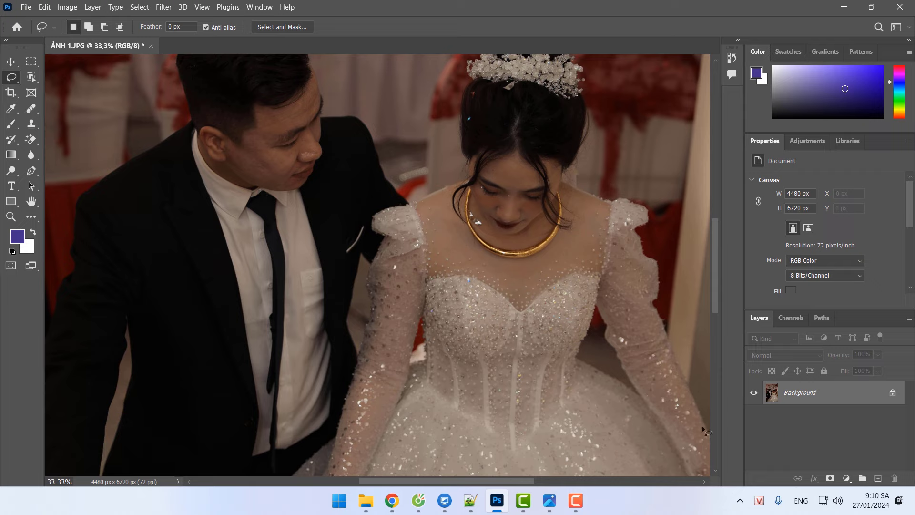
pyautogui.click(798, 502)
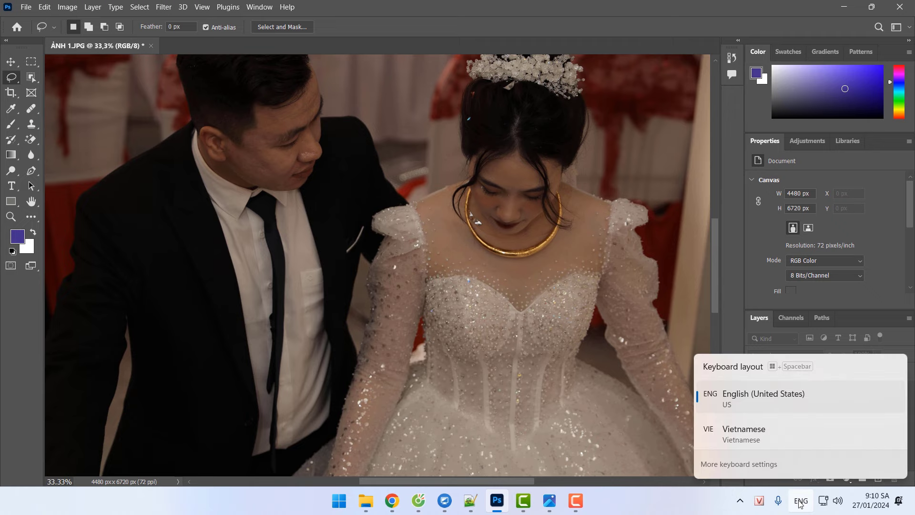
pyautogui.click(119, 40)
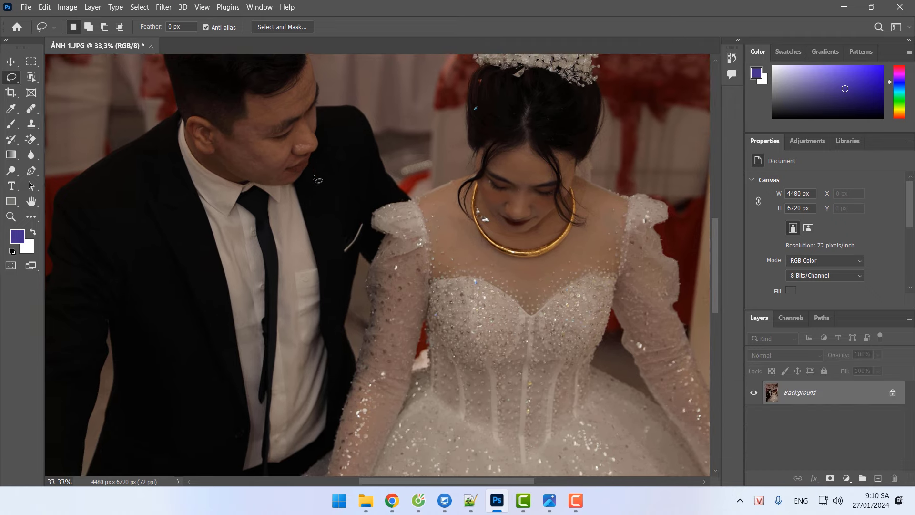
pyautogui.scroll(1, 312, 176)
pyautogui.scroll(-2, 313, 176)
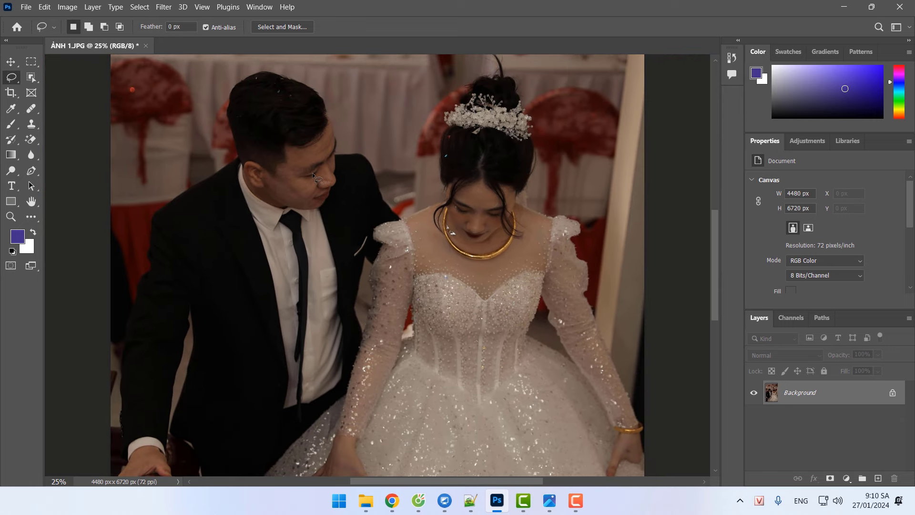
pyautogui.press('super+space')
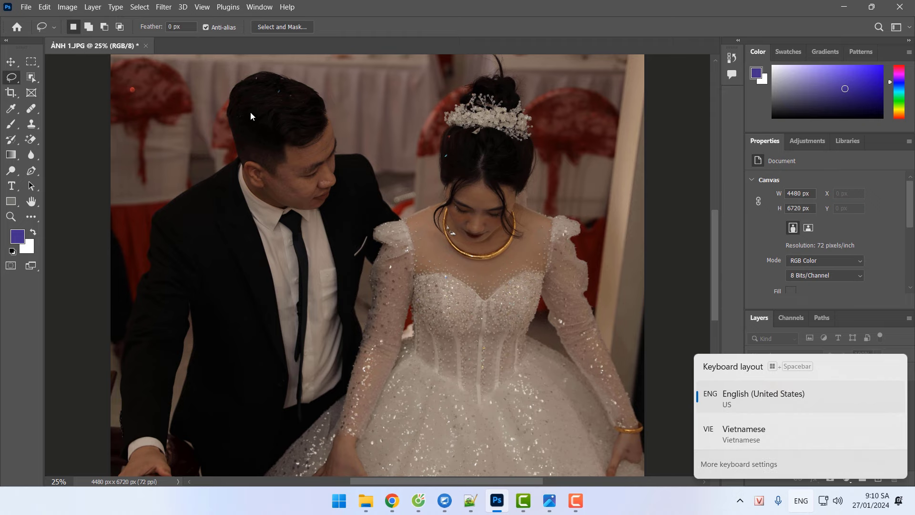
pyautogui.scroll(-1, 270, 169)
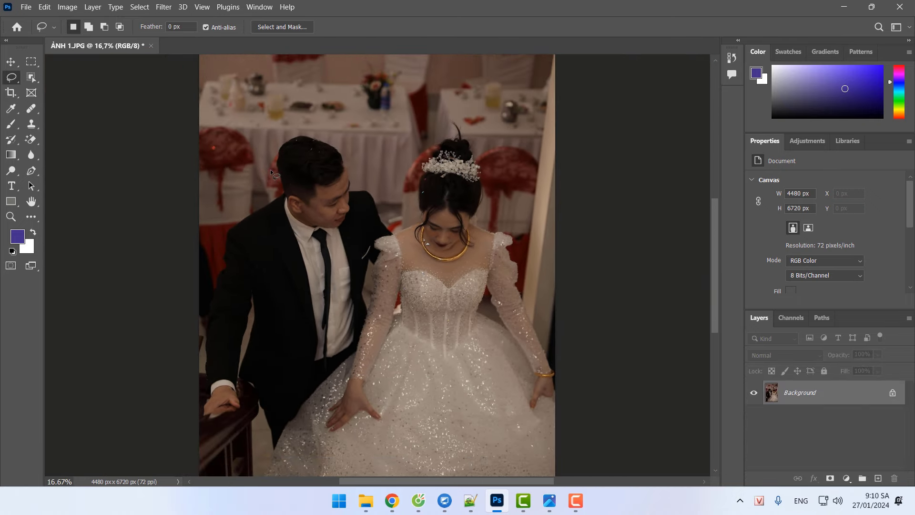
pyautogui.scroll(3, 270, 169)
pyautogui.scroll(-1, 270, 170)
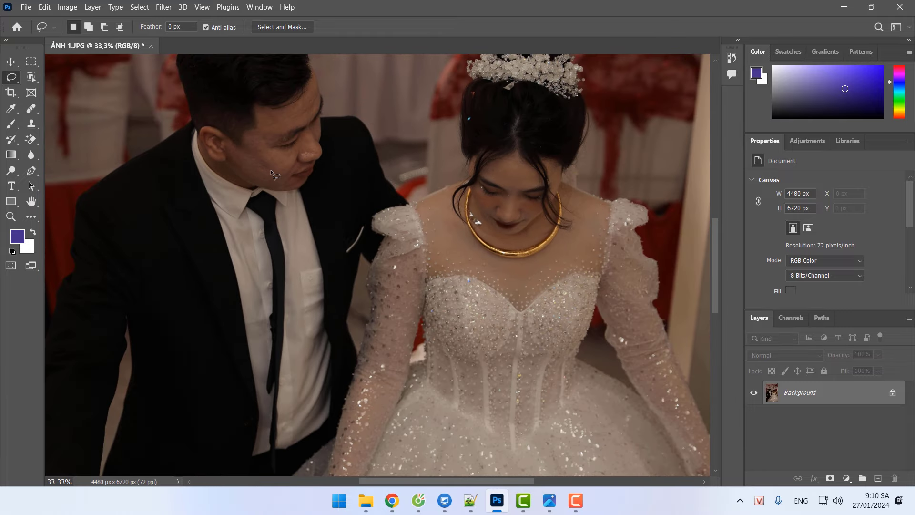
pyautogui.scroll(-3, 270, 169)
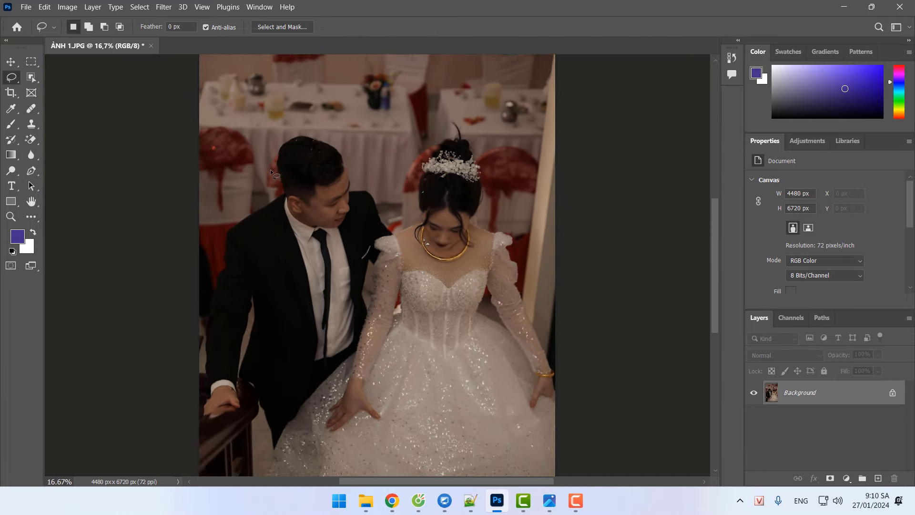
pyautogui.scroll(3, 270, 170)
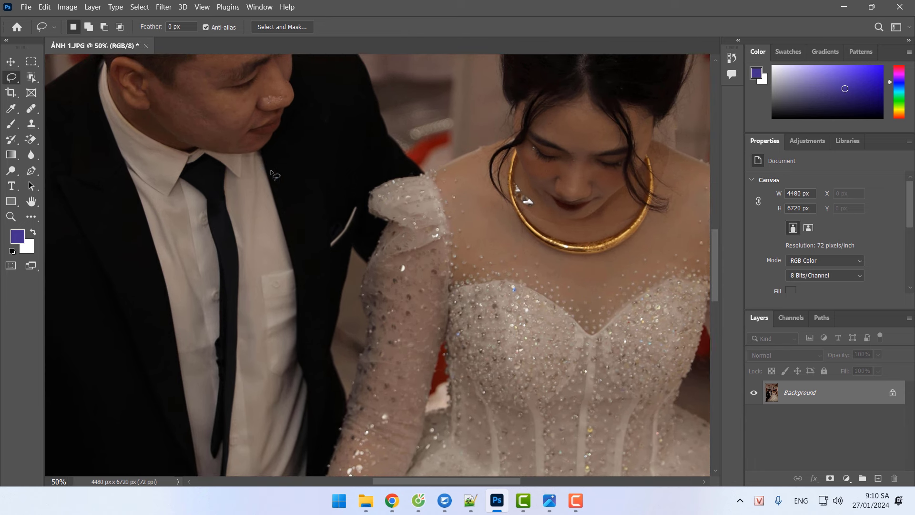
pyautogui.scroll(-1, 270, 170)
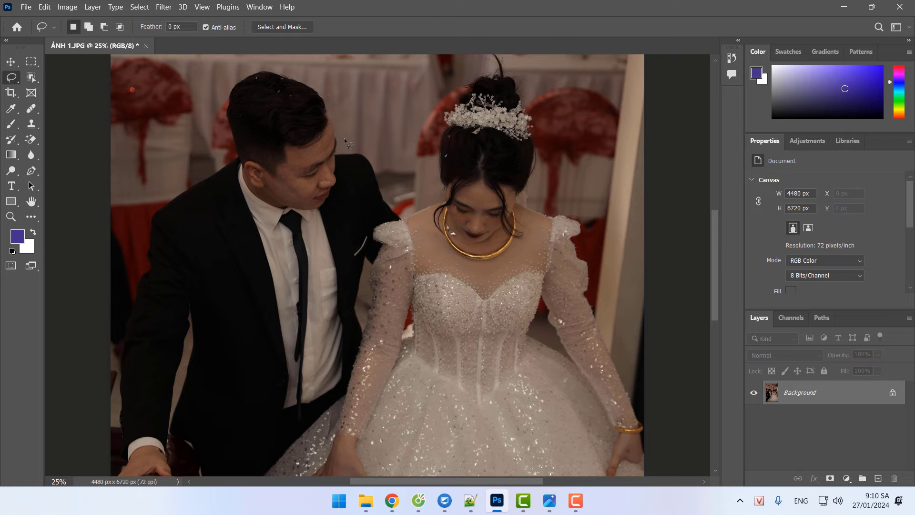
pyautogui.scroll(6, 344, 138)
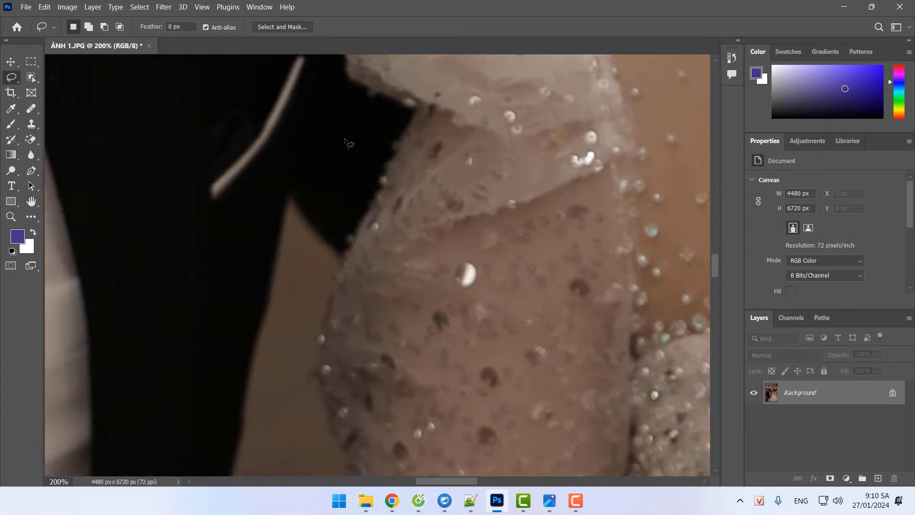
pyautogui.scroll(-9, 344, 138)
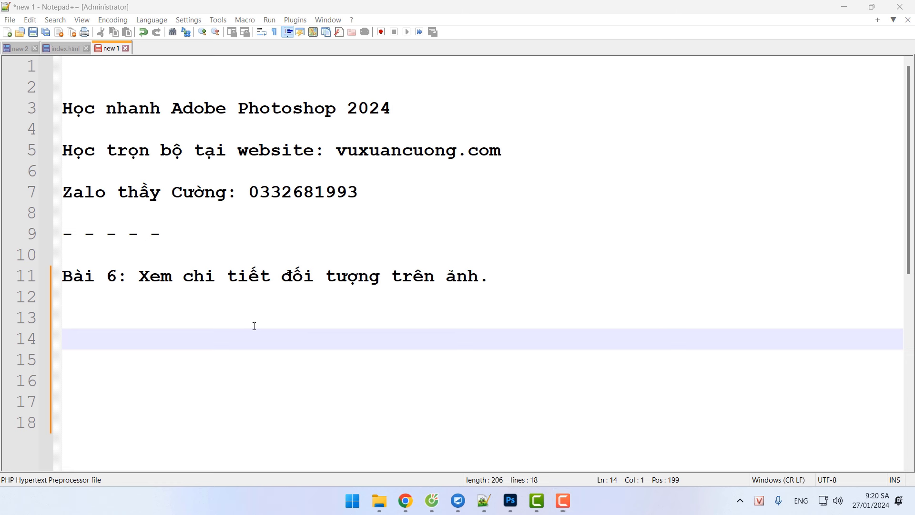
pyautogui.click(233, 309)
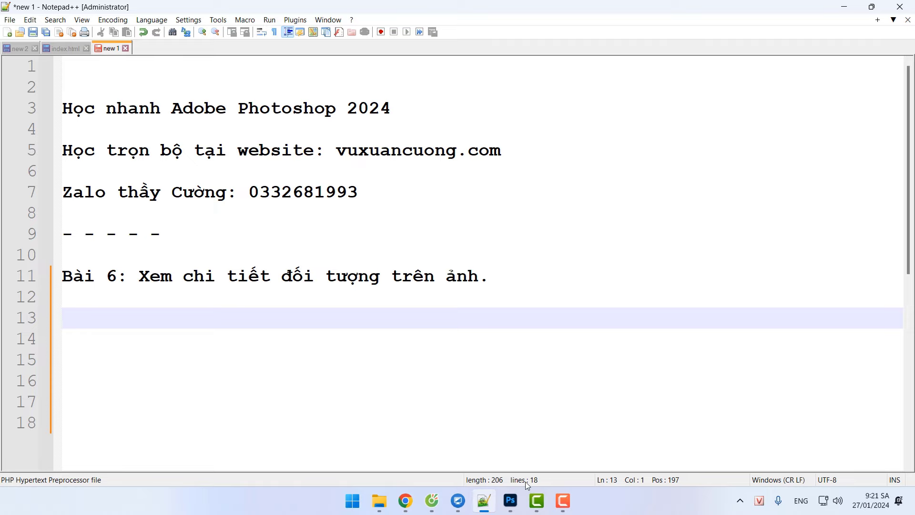
# Return to Photoshop's home screen listing the recent files.
pyautogui.click(510, 500)
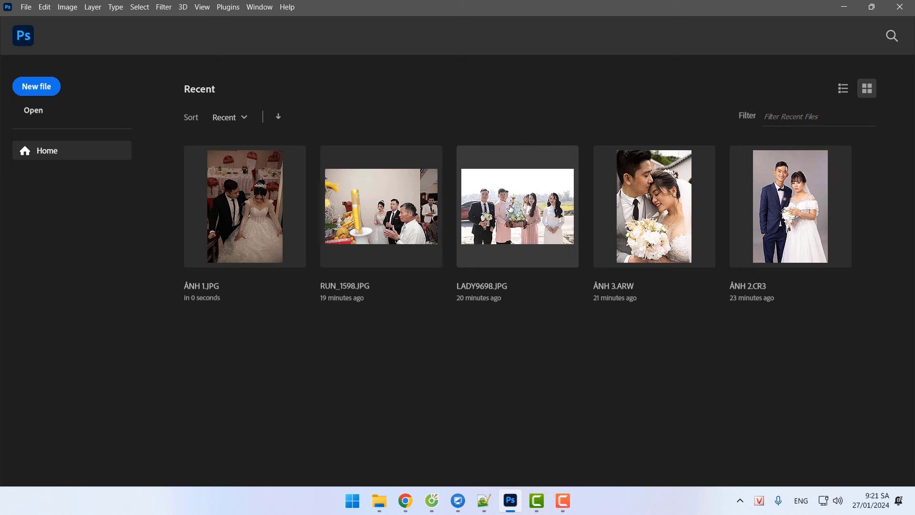
# Open LADY9698.JPG from Recent, zoom in on the gift tray, then switch to the Notepad++ notes.
pyautogui.click(510, 209)
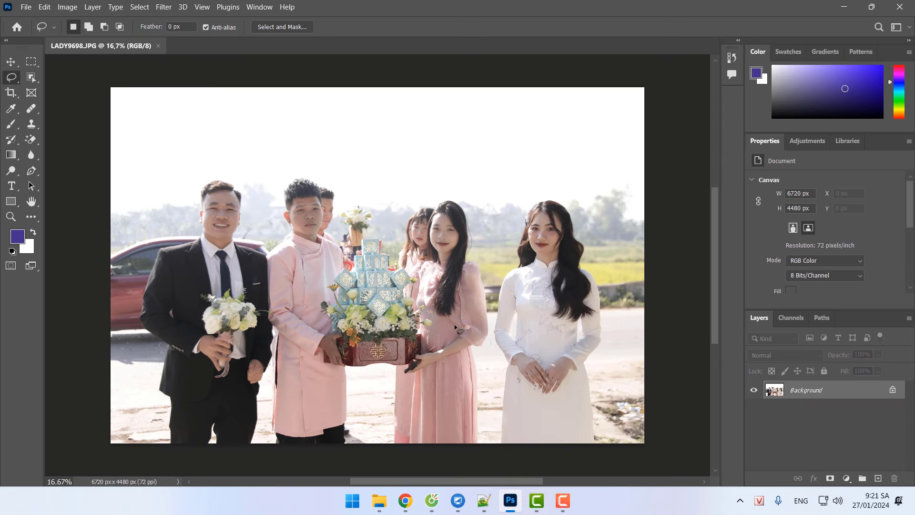
pyautogui.hotkey('ctrl', '+')
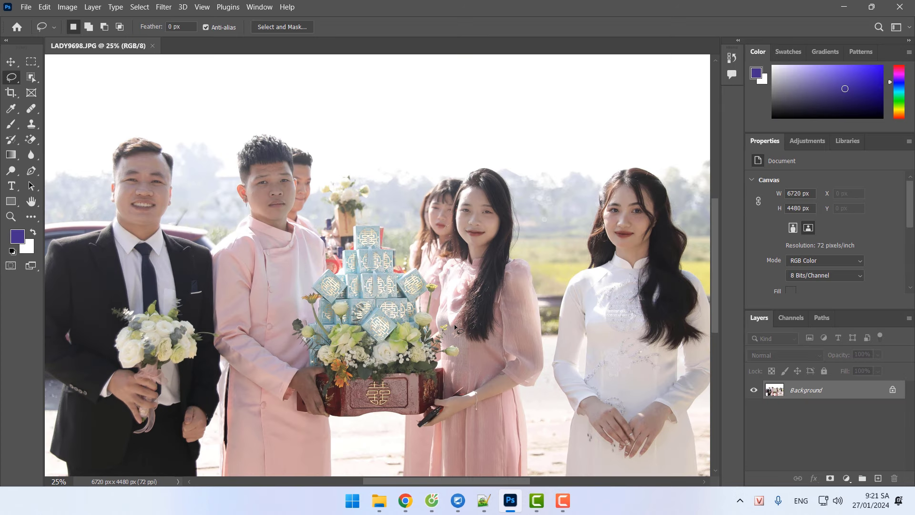
pyautogui.hotkey('ctrl', '+')
pyautogui.hotkey('ctrl', '+')
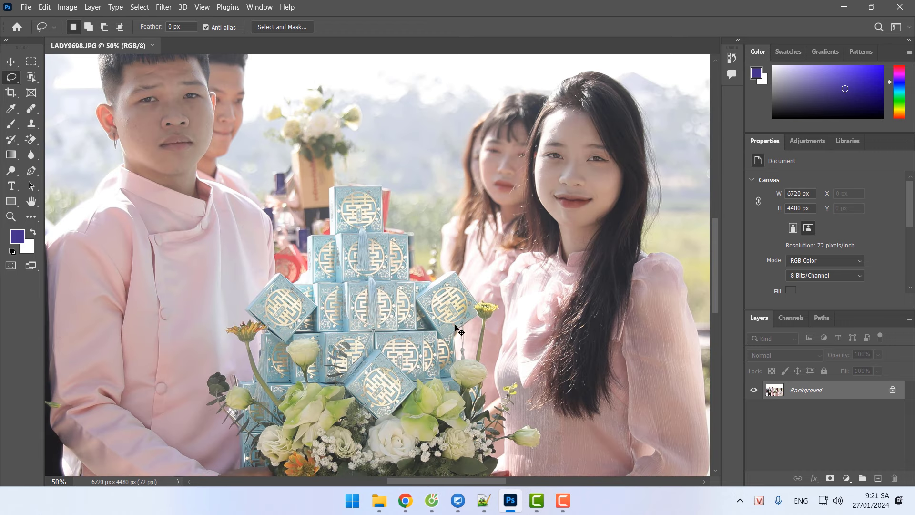
pyautogui.hotkey('ctrl', '+')
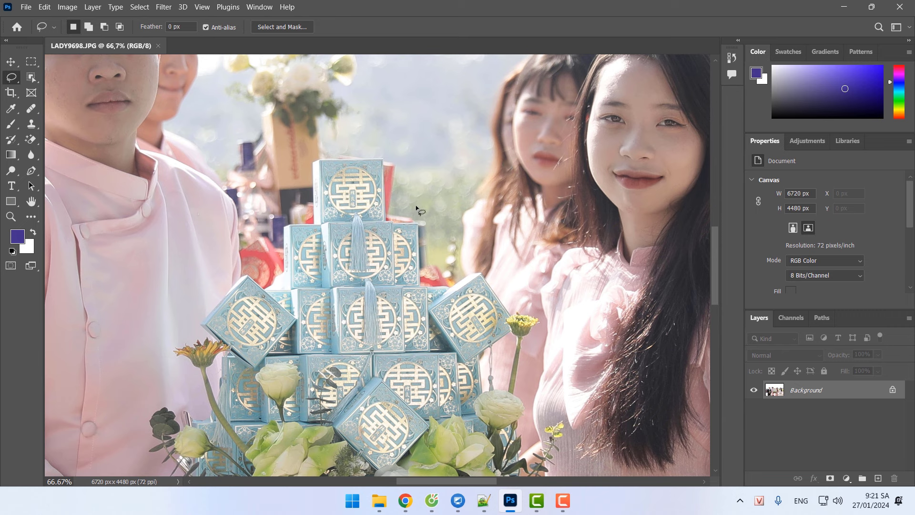
pyautogui.hotkey('ctrl', '-')
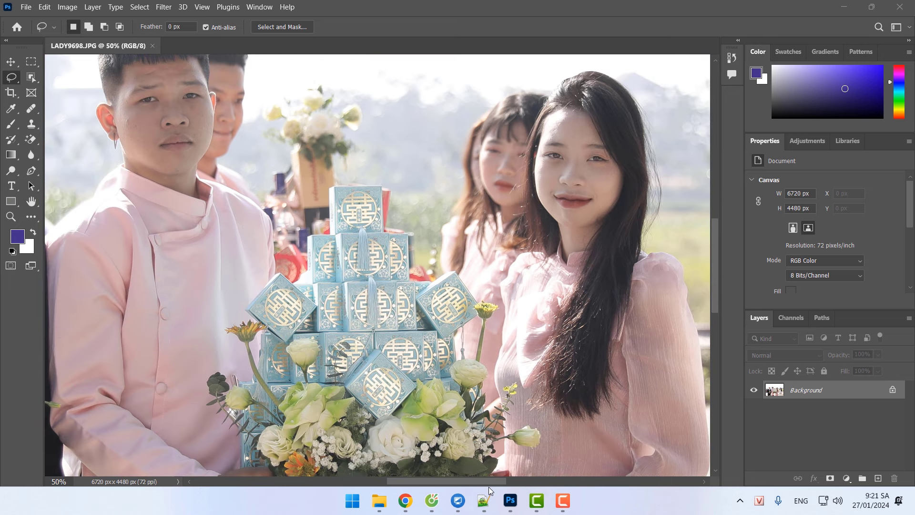
pyautogui.click(484, 501)
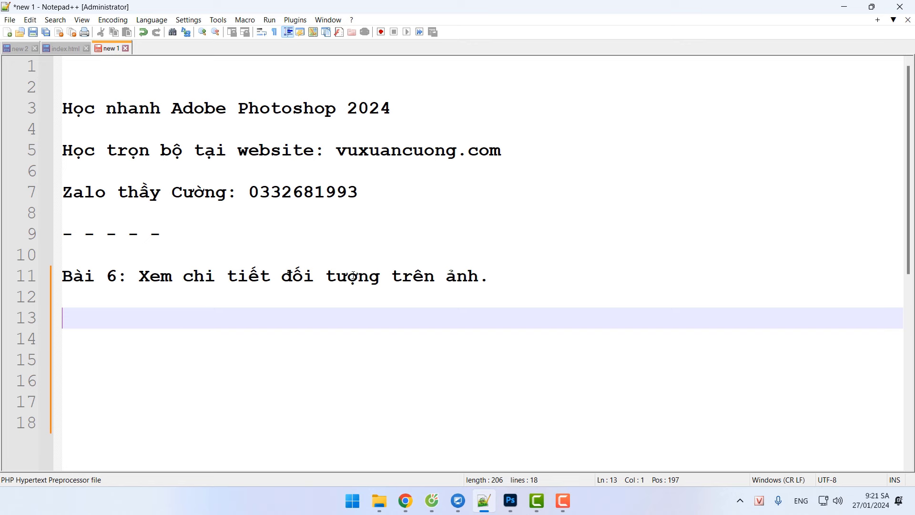
# Return to LADY9698.JPG in Photoshop and pan around, zooming out to see the whole photo.
pyautogui.click(510, 500)
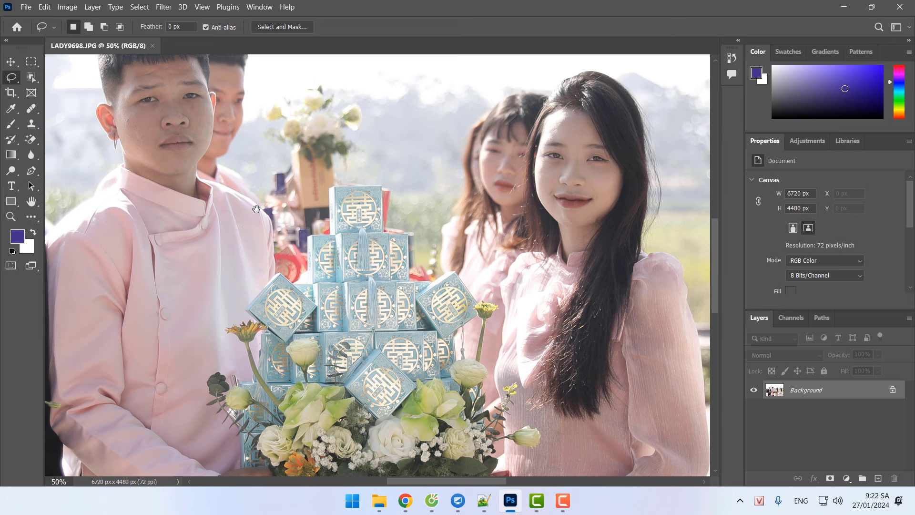
pyautogui.moveTo(255, 209); pyautogui.dragTo(377, 239)
pyautogui.moveTo(60, 200); pyautogui.dragTo(329, 200)
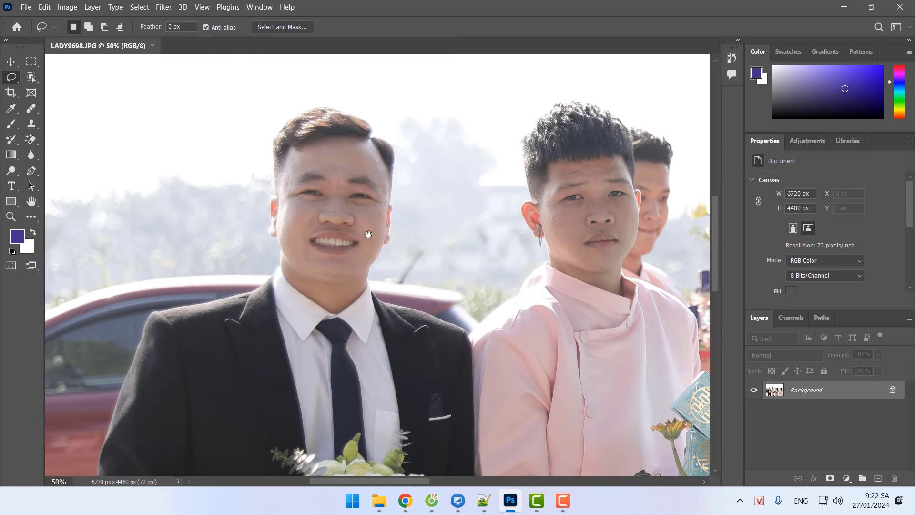
pyautogui.scroll(-5, 329, 200)
pyautogui.hscroll(5, 329, 200)
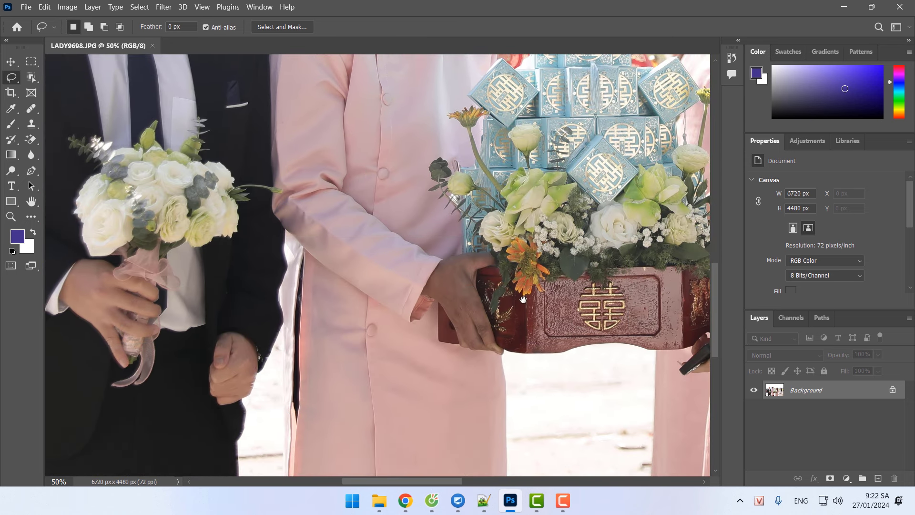
pyautogui.scroll(5, 467, 216)
pyautogui.hscroll(5, 467, 216)
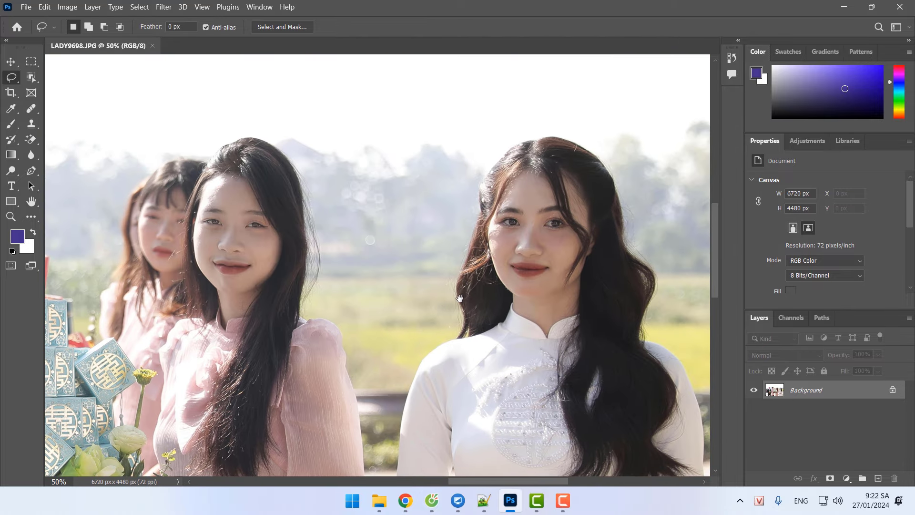
pyautogui.hotkey('ctrl', '-')
pyautogui.hotkey('ctrl', '-')
pyautogui.hotkey('ctrl', '-')
pyautogui.hotkey('ctrl', '-')
pyautogui.hotkey('ctrl', '-')
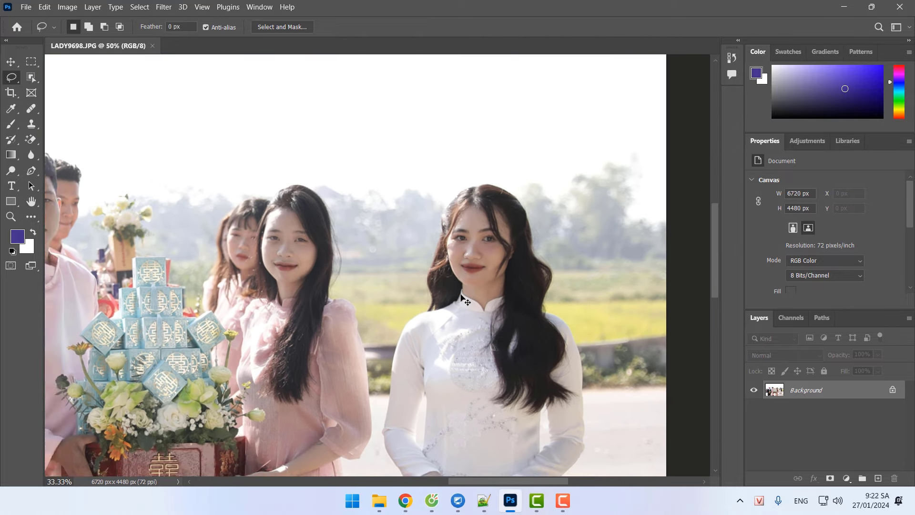
pyautogui.moveTo(374, 251); pyautogui.dragTo(436, 222)
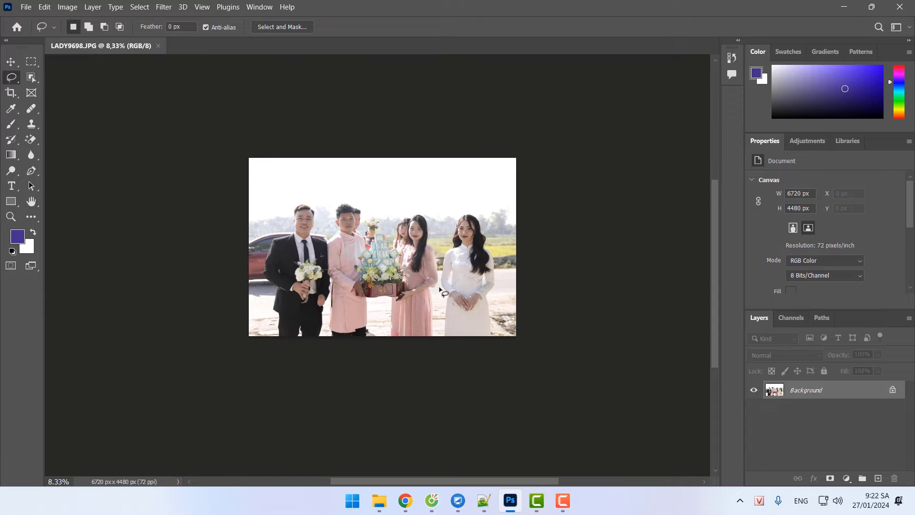
# Zoom in on the gift tray and pan to the groom and the man in pink.
pyautogui.hotkey('ctrl', '+')
pyautogui.hotkey('ctrl', '+')
pyautogui.hotkey('ctrl', '+')
pyautogui.hotkey('ctrl', '+')
pyautogui.hotkey('ctrl', '+')
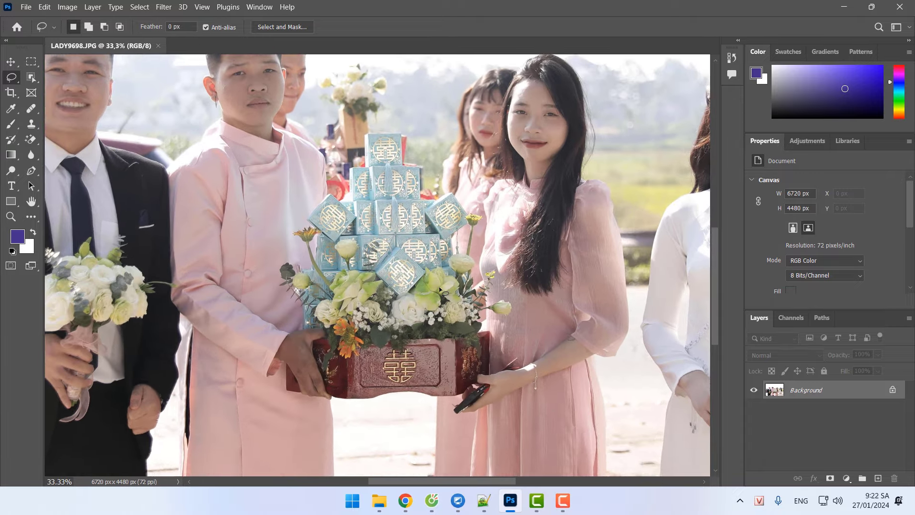
pyautogui.hotkey('ctrl', '+')
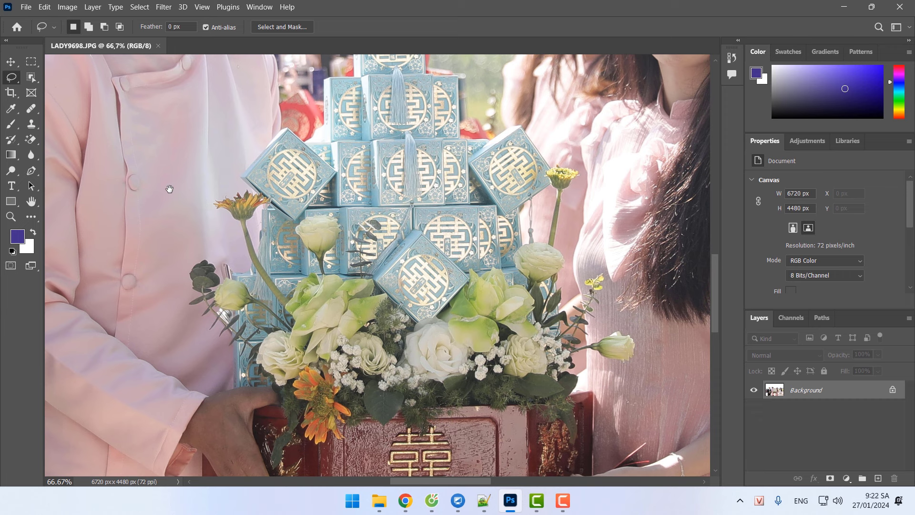
pyautogui.moveTo(173, 195); pyautogui.dragTo(252, 223)
pyautogui.moveTo(127, 163); pyautogui.dragTo(298, 259)
pyautogui.moveTo(120, 55)
pyautogui.mouseDown()
pyautogui.moveTo(223, 219)
pyautogui.moveTo(371, 318)
pyautogui.moveTo(433, 338)
pyautogui.moveTo(353, 218)
pyautogui.moveTo(365, 172)
pyautogui.moveTo(354, 204)
pyautogui.moveTo(367, 286)
pyautogui.moveTo(472, 241)
pyautogui.moveTo(459, 271)
pyautogui.moveTo(565, 247)
pyautogui.moveTo(209, 296)
pyautogui.moveTo(95, 414)
pyautogui.moveTo(513, 255)
pyautogui.moveTo(356, 279)
pyautogui.moveTo(468, 302)
pyautogui.moveTo(453, 327)
pyautogui.mouseUp()
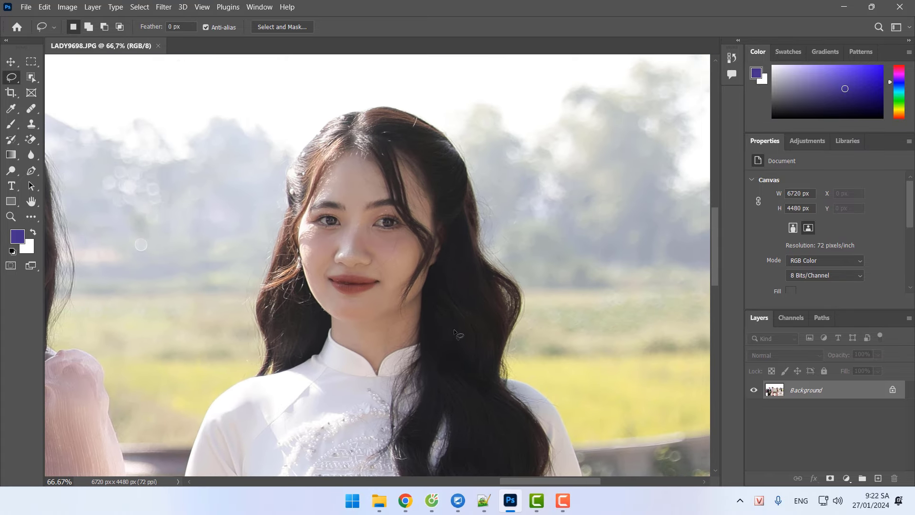
# Inspect the girl's face, pan to the man in the suit, switch to the Move tool, and pan back to the girl in white.
pyautogui.hotkey('ctrl', '+')
pyautogui.hotkey('ctrl', '+')
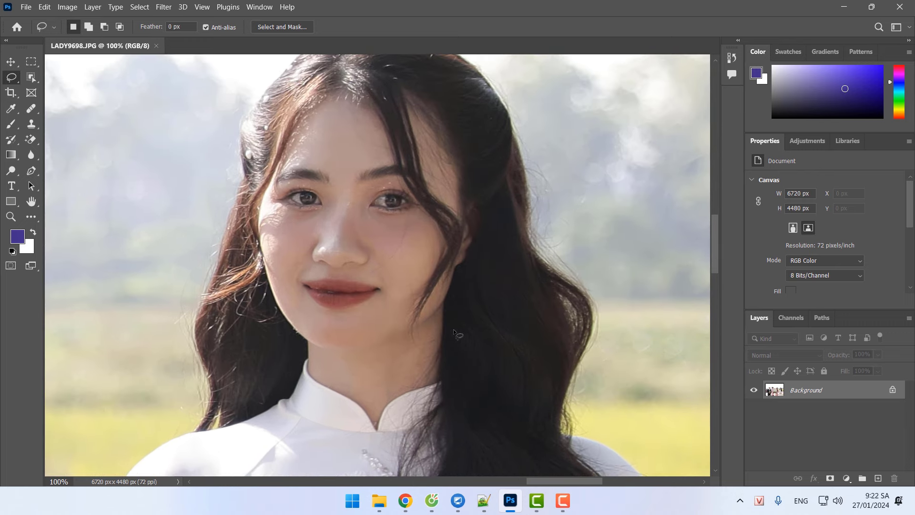
pyautogui.hotkey('ctrl', '-')
pyautogui.hotkey('ctrl', '-')
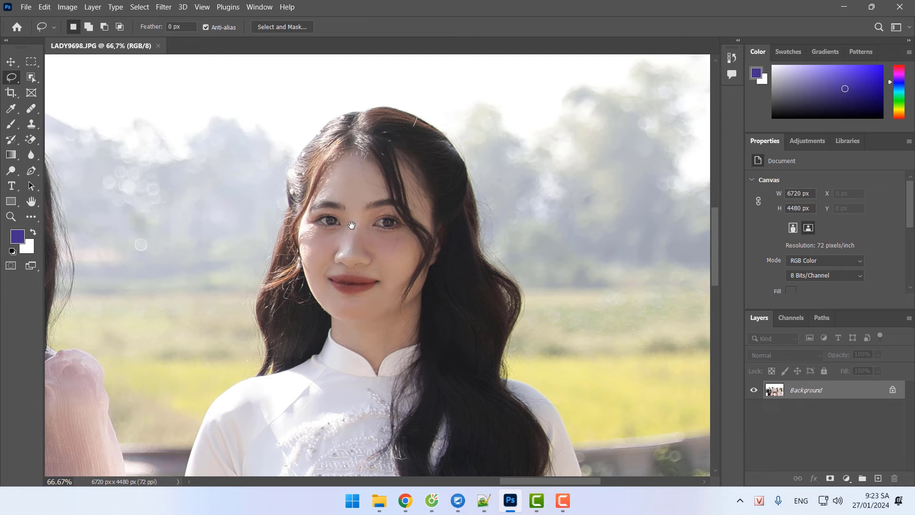
pyautogui.moveTo(200, 258); pyautogui.dragTo(541, 299)
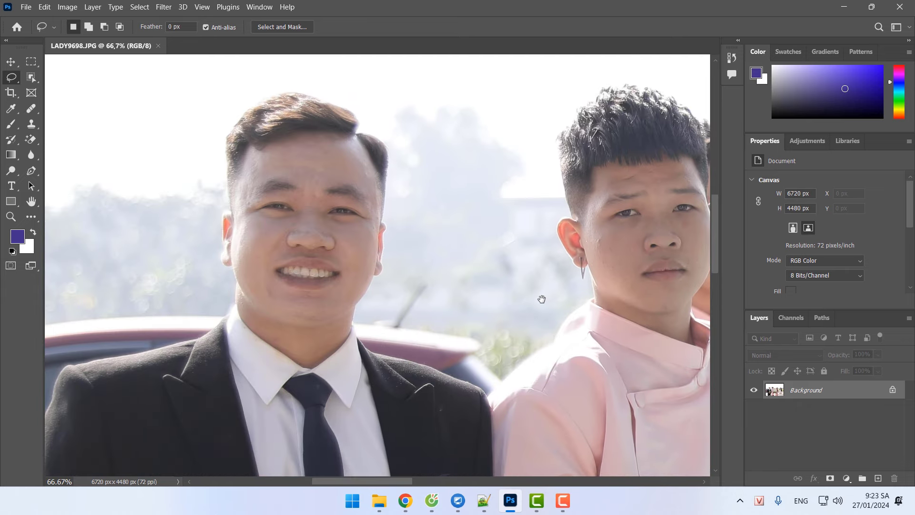
pyautogui.moveTo(273, 283); pyautogui.dragTo(386, 277)
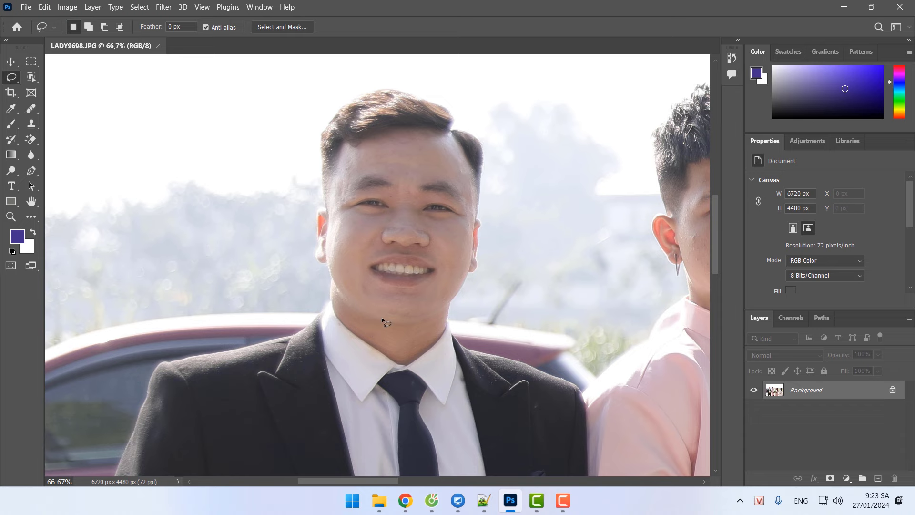
pyautogui.press('v')
pyautogui.moveTo(382, 321); pyautogui.dragTo(290, 319)
pyautogui.moveTo(667, 285); pyautogui.dragTo(143, 286)
pyautogui.moveTo(700, 266); pyautogui.dragTo(409, 265)
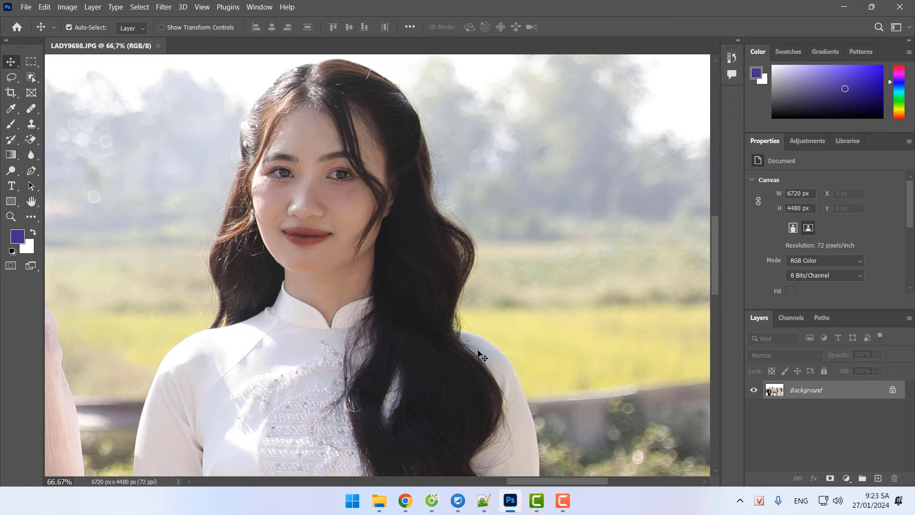
# Zoom in on the woman in white, then zoom back out and shift the view.
pyautogui.hotkey('ctrl', '-')
pyautogui.hotkey('ctrl', '-')
pyautogui.hotkey('ctrl', '-')
pyautogui.hotkey('ctrl', '-')
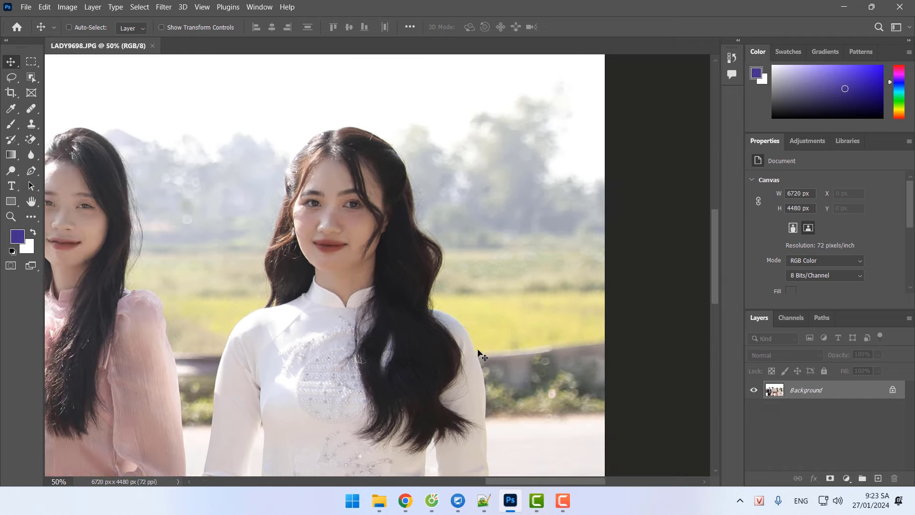
pyautogui.hotkey('ctrl', '+')
pyautogui.hotkey('ctrl', '+')
pyautogui.hotkey('ctrl', '+')
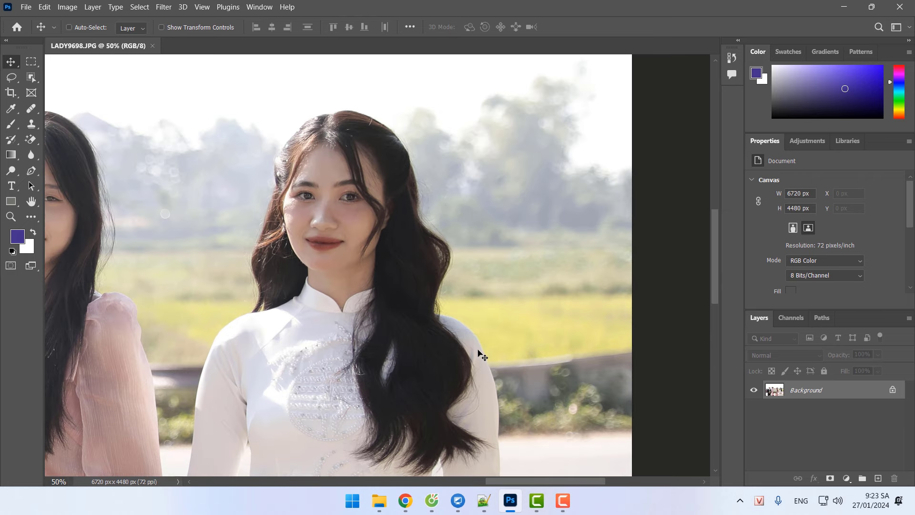
pyautogui.hotkey('ctrl', '+')
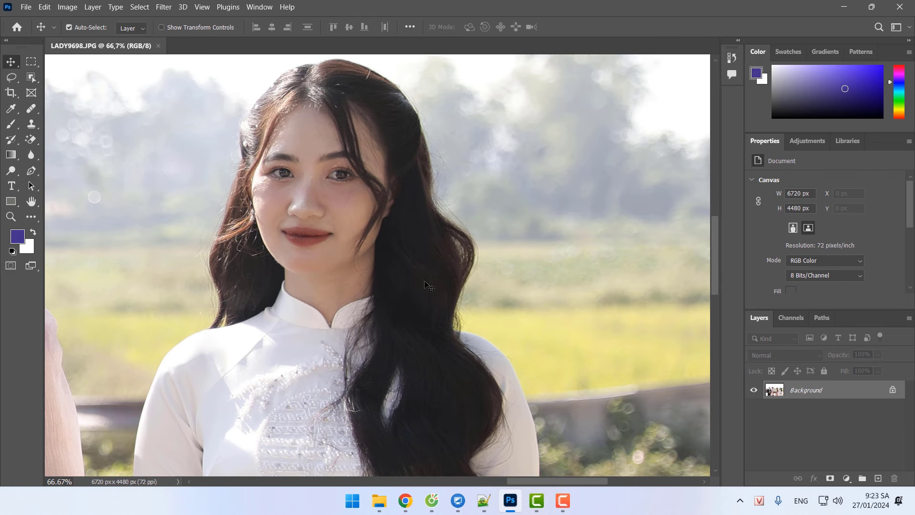
pyautogui.hscroll(-10, 259, 240)
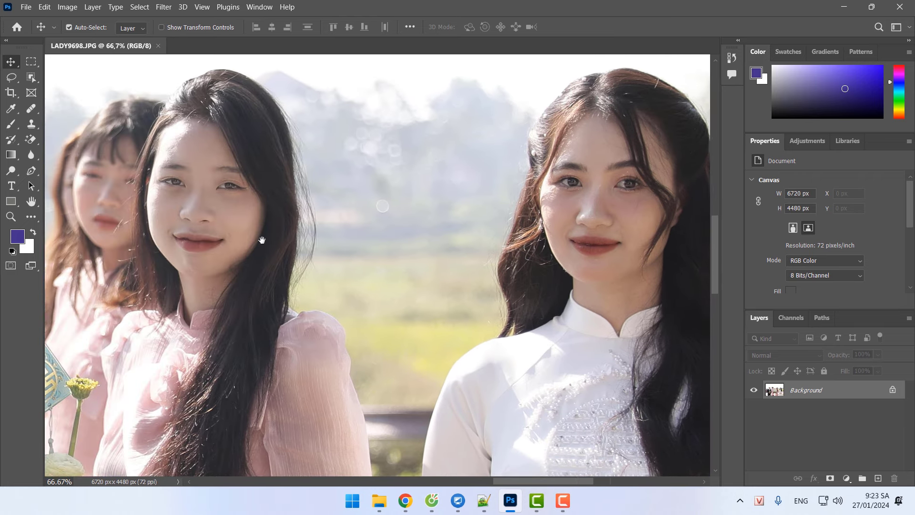
pyautogui.hscroll(-10, 249, 232)
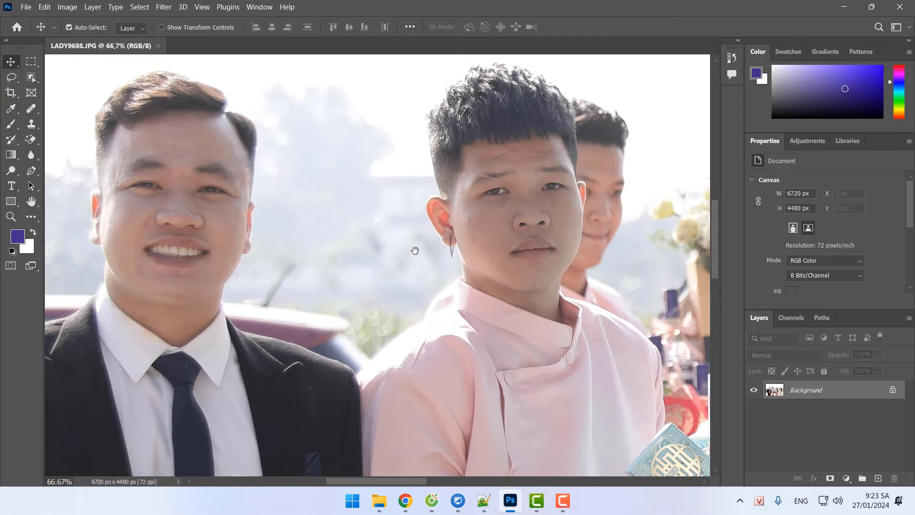
pyautogui.hotkey('ctrl', '-')
pyautogui.hotkey('ctrl', '-')
pyautogui.hotkey('ctrl', '-')
pyautogui.hotkey('ctrl', '-')
pyautogui.hotkey('ctrl', '-')
pyautogui.hotkey('ctrl', '-')
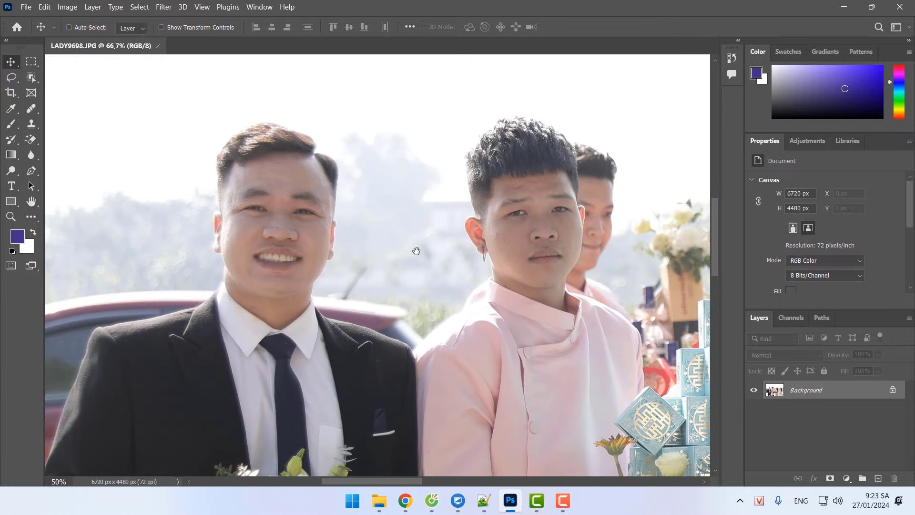
pyautogui.hotkey('ctrl', '-')
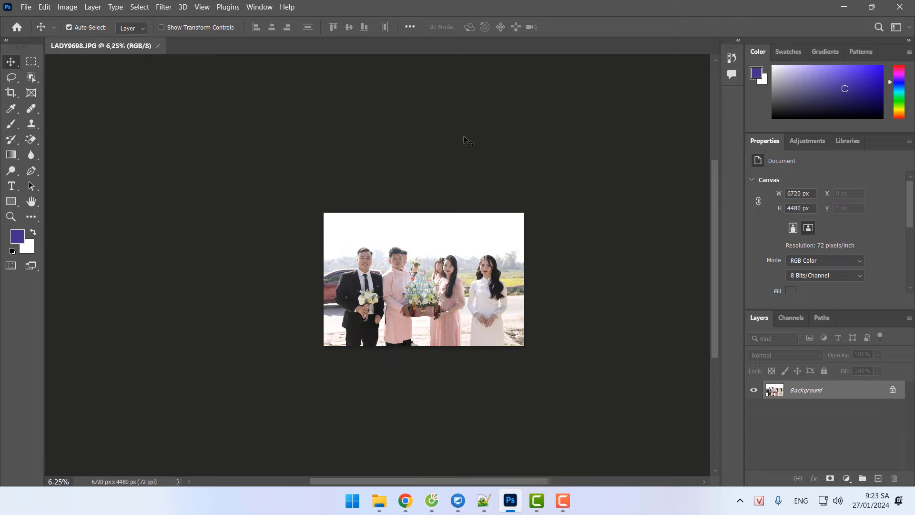
pyautogui.moveTo(434, 292); pyautogui.dragTo(365, 278)
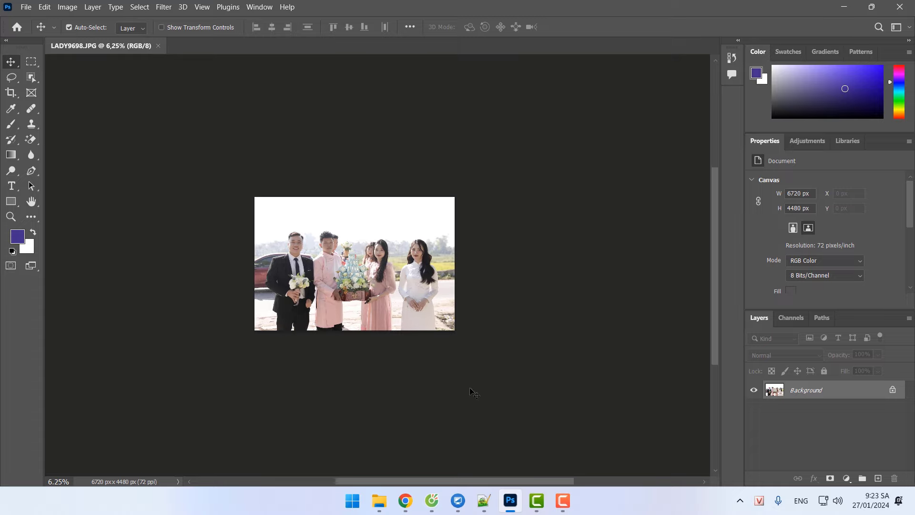
# Zoom the group to 25%, back to 16.67%, and shift the photo down and left.
pyautogui.hotkey('ctrl', '+')
pyautogui.hotkey('ctrl', '+')
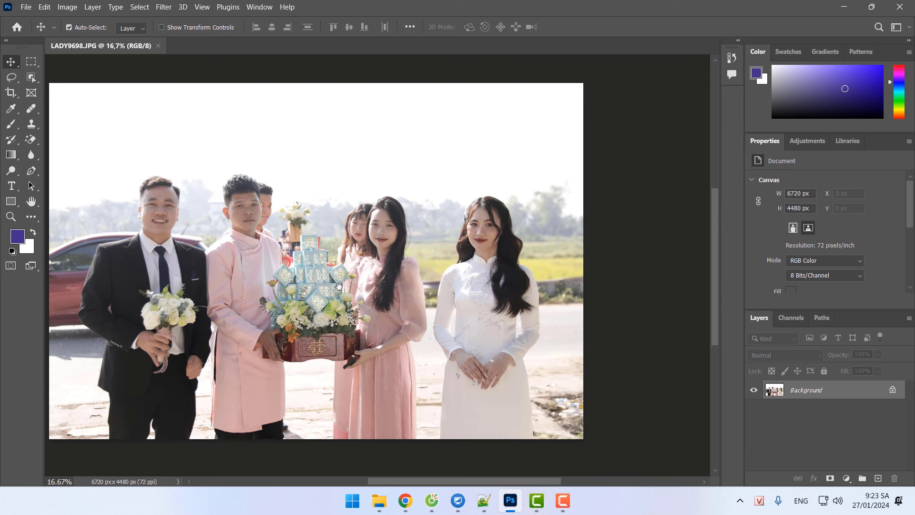
pyautogui.moveTo(324, 284); pyautogui.dragTo(384, 278)
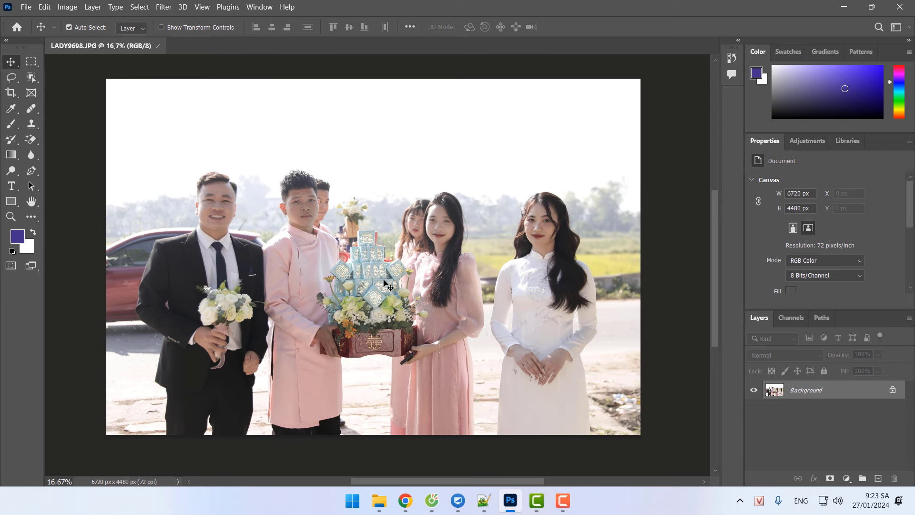
pyautogui.hotkey('ctrl', '+')
pyautogui.hotkey('ctrl', '-')
pyautogui.moveTo(391, 260); pyautogui.dragTo(431, 282)
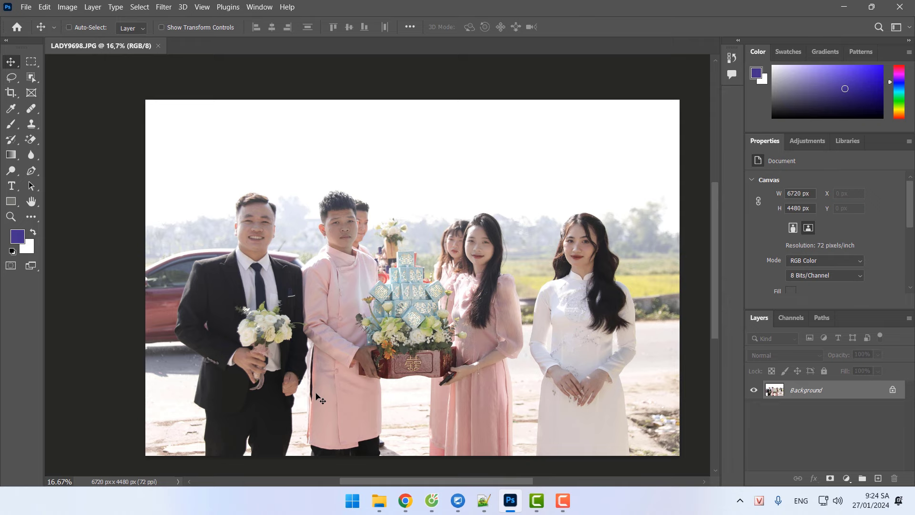
# Zoom out to 8.33%, then back in until the group fills the window at 25%.
pyautogui.hotkey('ctrl', '-')
pyautogui.hotkey('ctrl', '-')
pyautogui.hotkey('ctrl', '+')
pyautogui.hotkey('ctrl', '+')
pyautogui.hotkey('ctrl', '-')
pyautogui.hotkey('ctrl', '-')
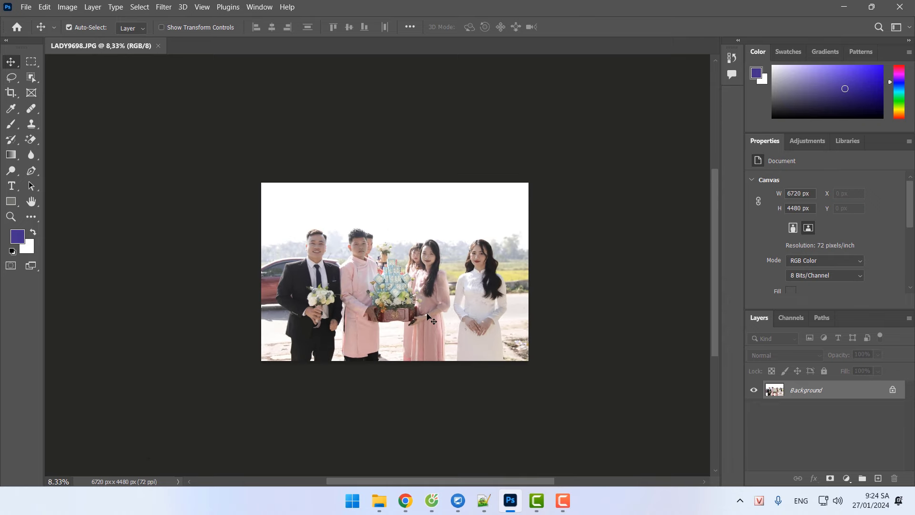
pyautogui.moveTo(422, 324); pyautogui.dragTo(397, 316)
pyautogui.hotkey('ctrl', '+')
pyautogui.hotkey('ctrl', '+')
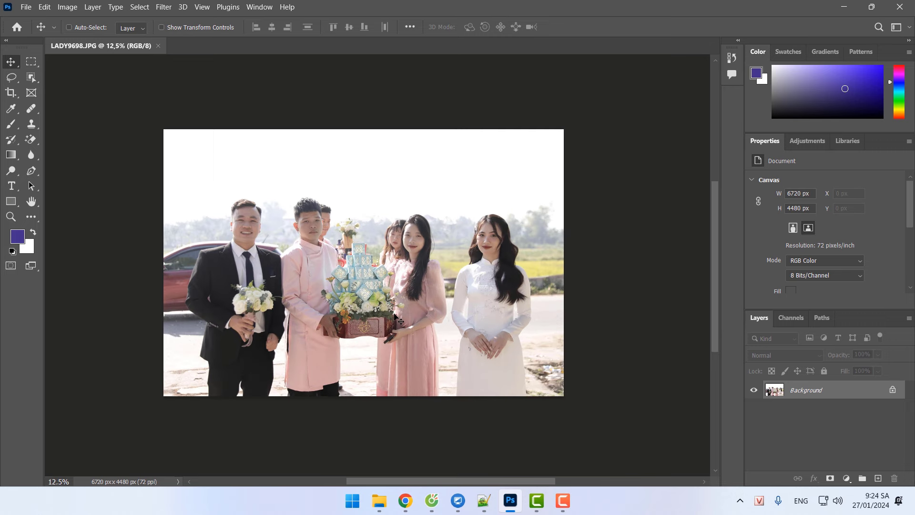
pyautogui.hotkey('ctrl', '+')
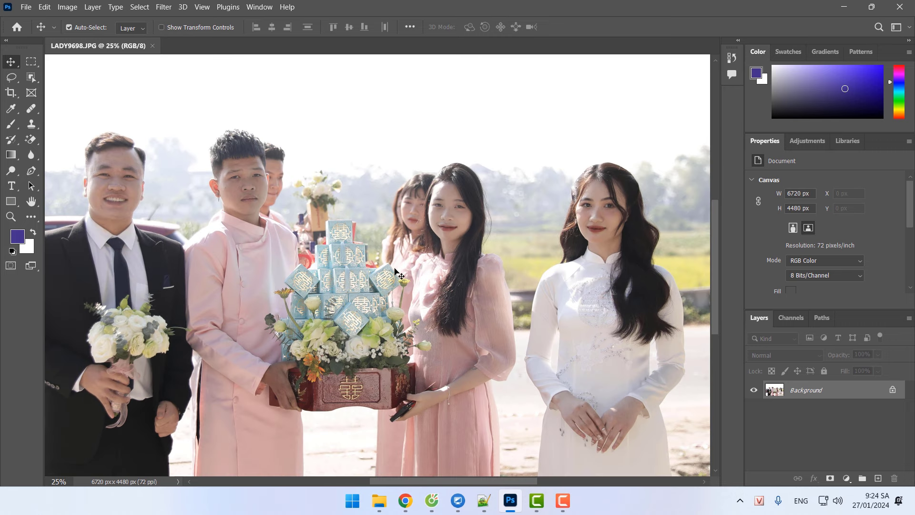
pyautogui.hscroll(-2, 405, 295)
pyautogui.hscroll(1, 405, 296)
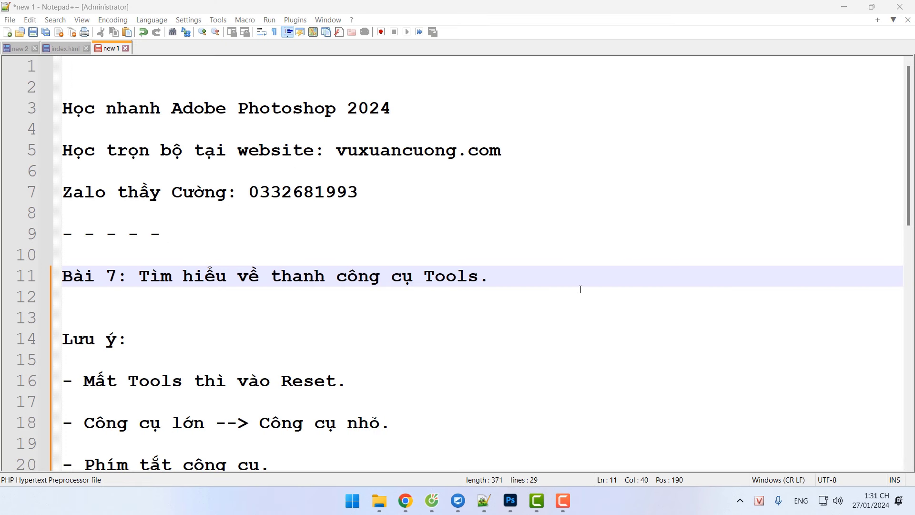
# Scroll through the Lesson 7 Tools-bar notes, then return to Photoshop's home screen.
pyautogui.scroll(-2, 580, 290)
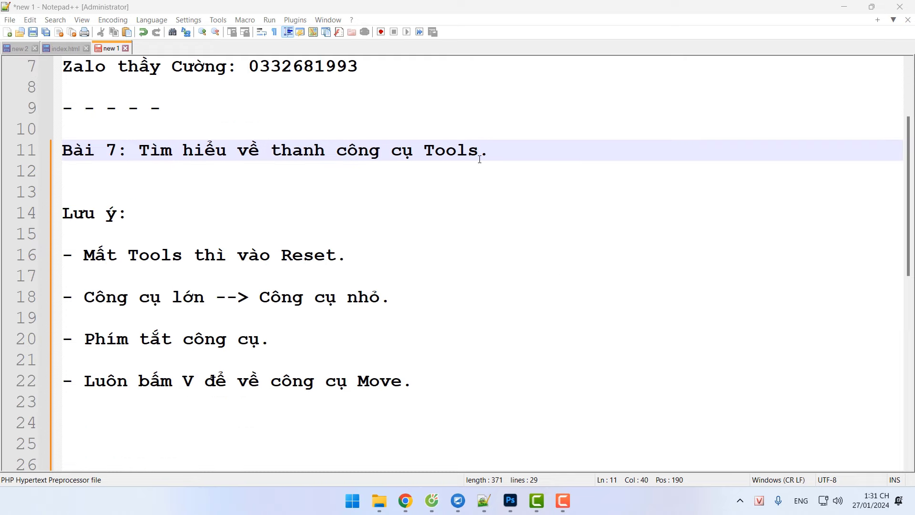
pyautogui.scroll(2, 485, 213)
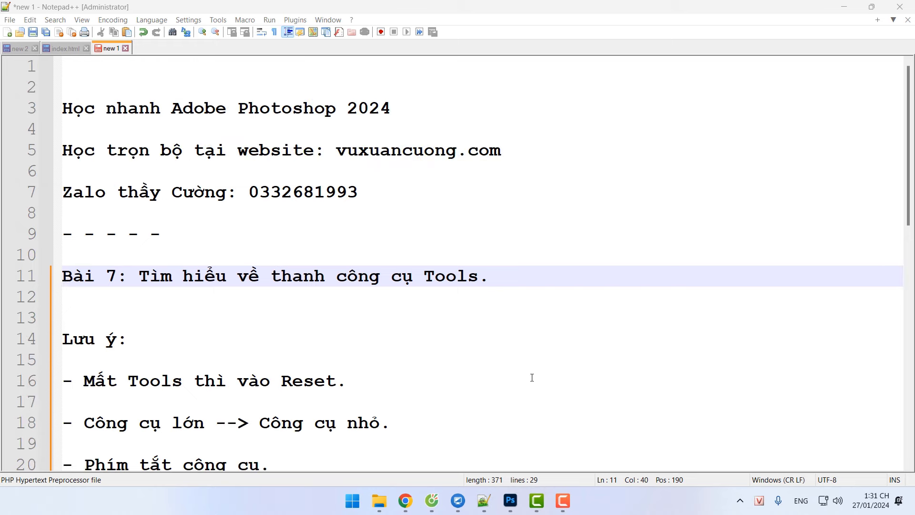
pyautogui.click(511, 500)
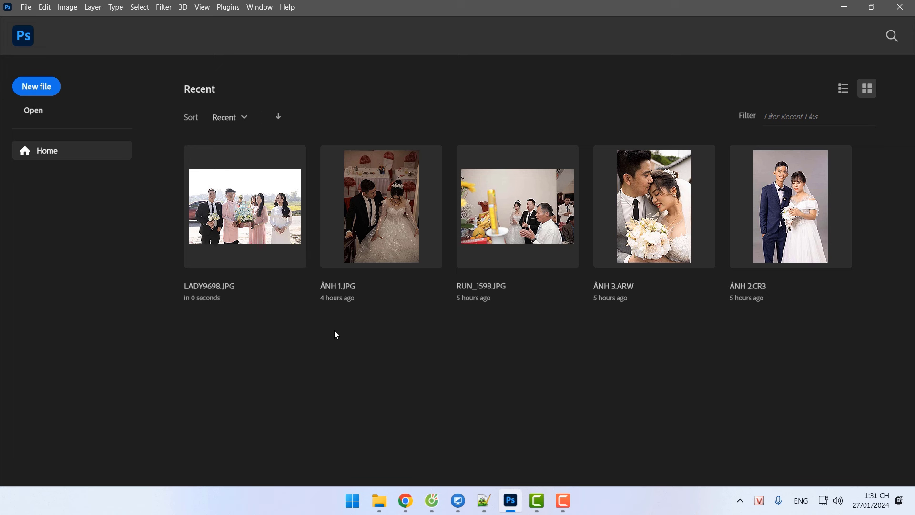
# Reopen LADY9698.JPG, toggle the Tools panel between one and two columns, then float and close it.
pyautogui.click(244, 222)
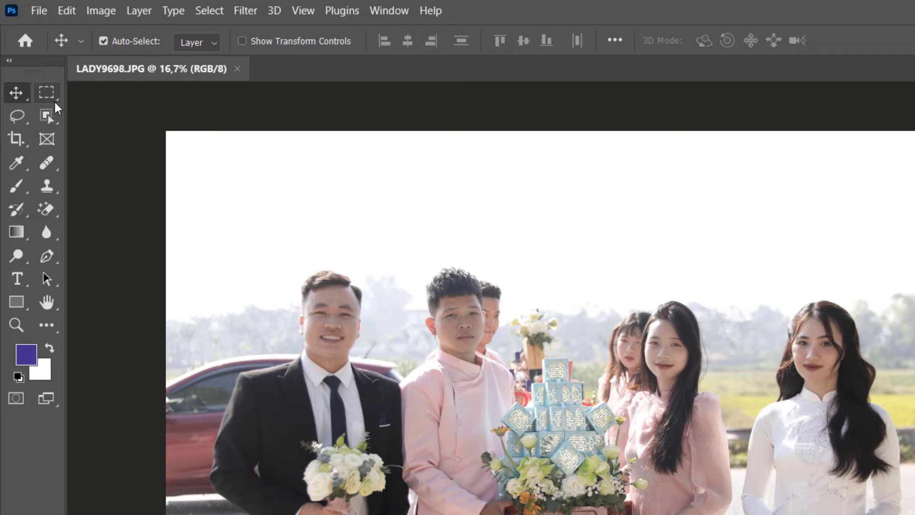
pyautogui.click(11, 64)
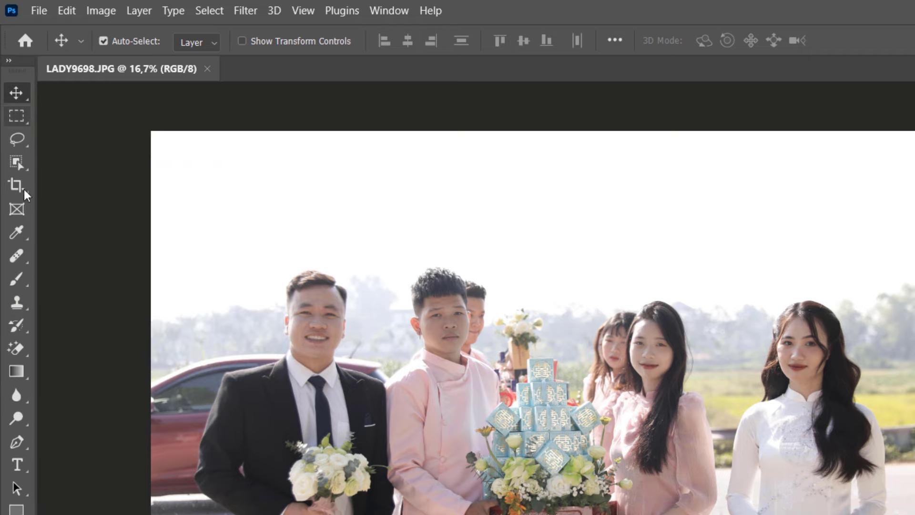
pyautogui.click(10, 62)
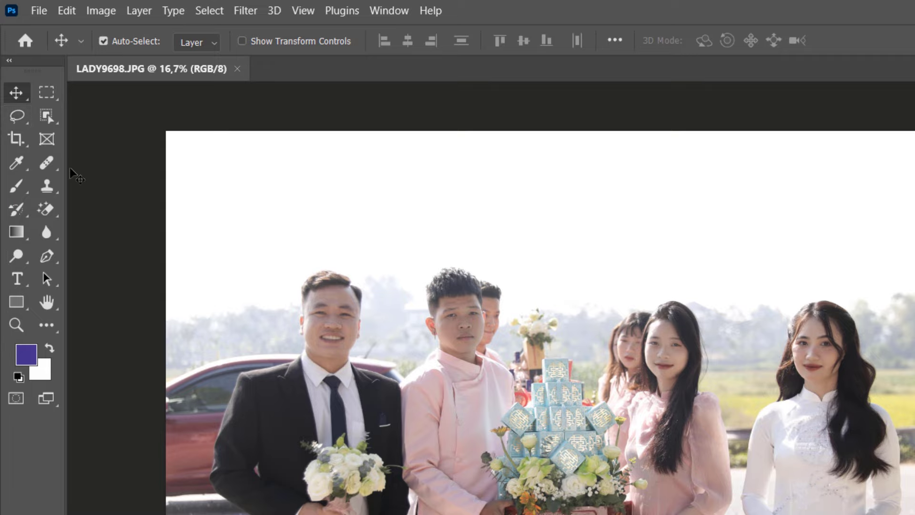
pyautogui.moveTo(46, 67); pyautogui.dragTo(301, 99)
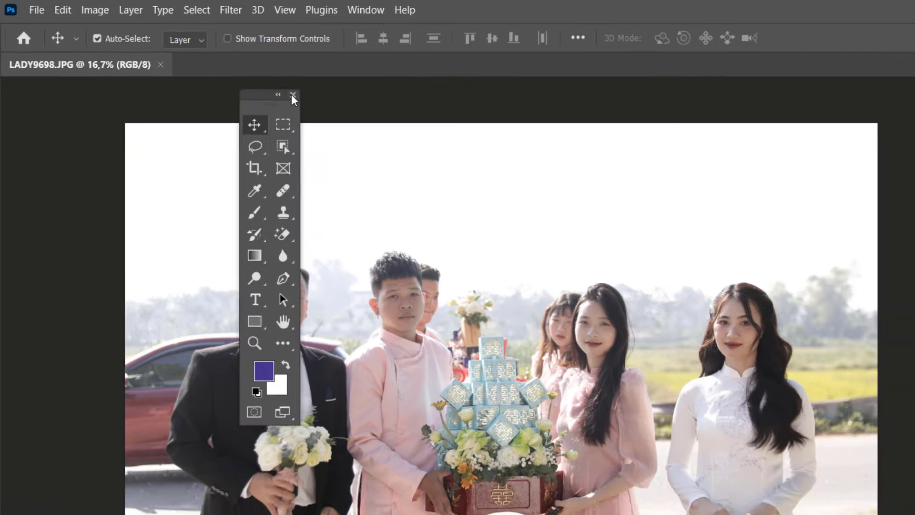
pyautogui.click(310, 105)
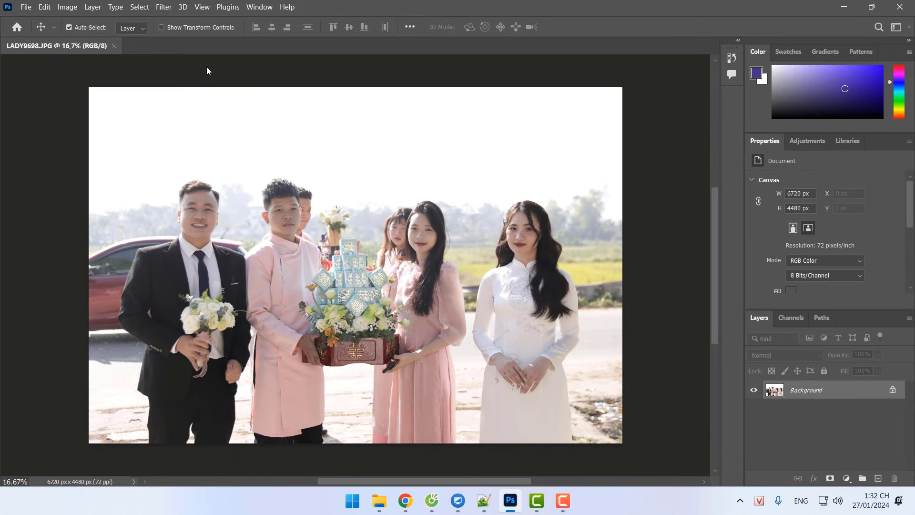
# Reset the Essentials workspace via Window > Workspace to restore the Tools bar, shown in two columns.
pyautogui.click(259, 7)
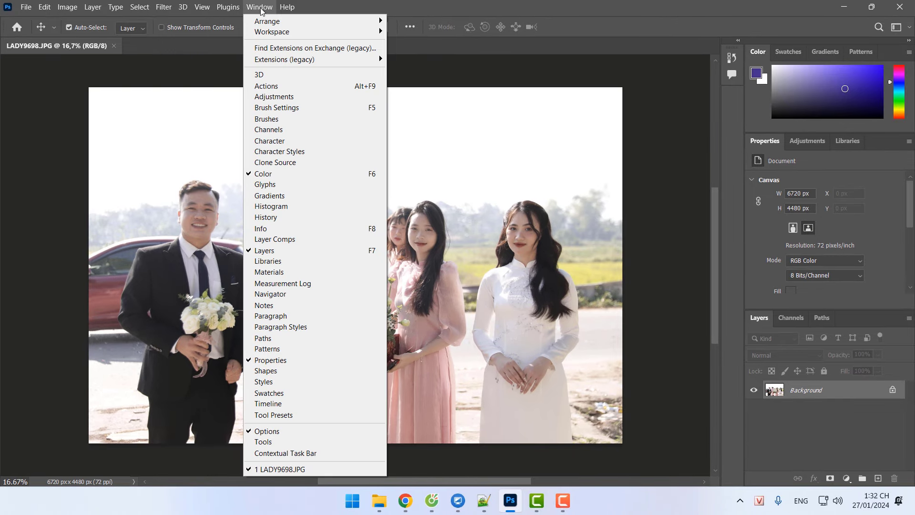
pyautogui.moveTo(274, 32)
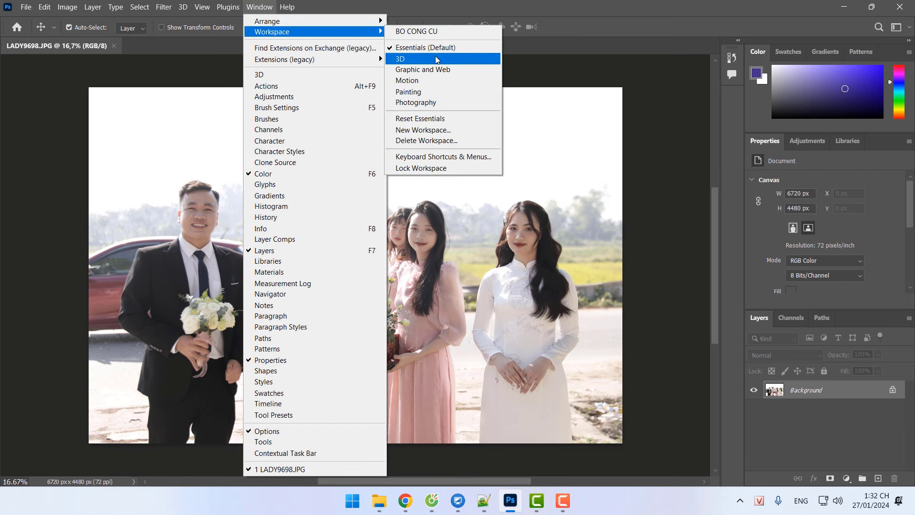
pyautogui.click(418, 50)
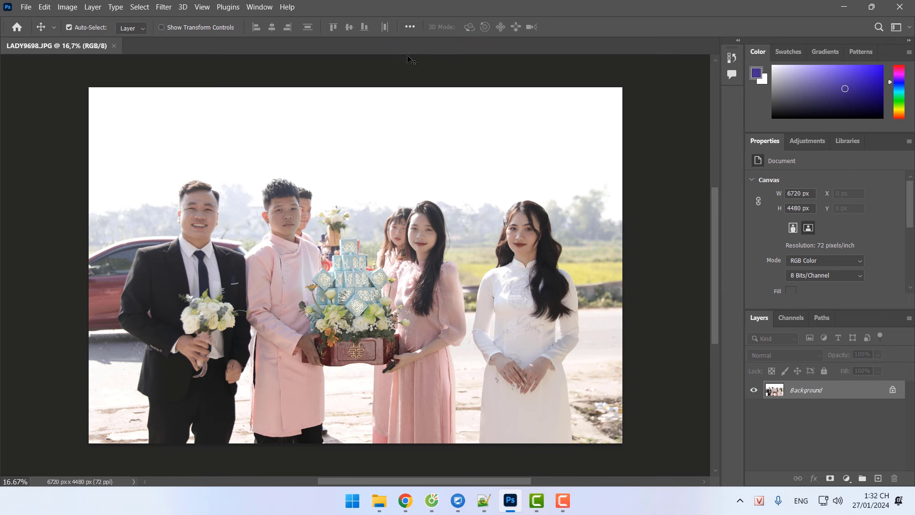
pyautogui.click(261, 7)
pyautogui.moveTo(286, 32)
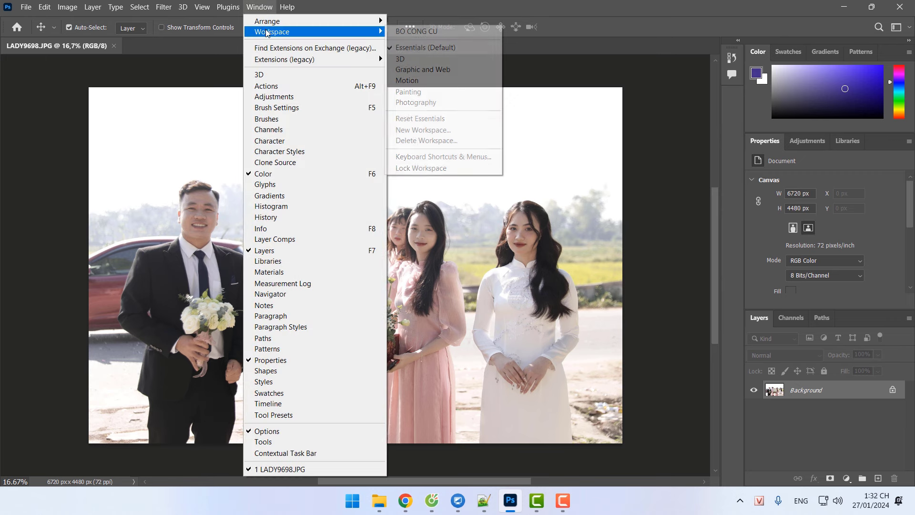
pyautogui.click(431, 118)
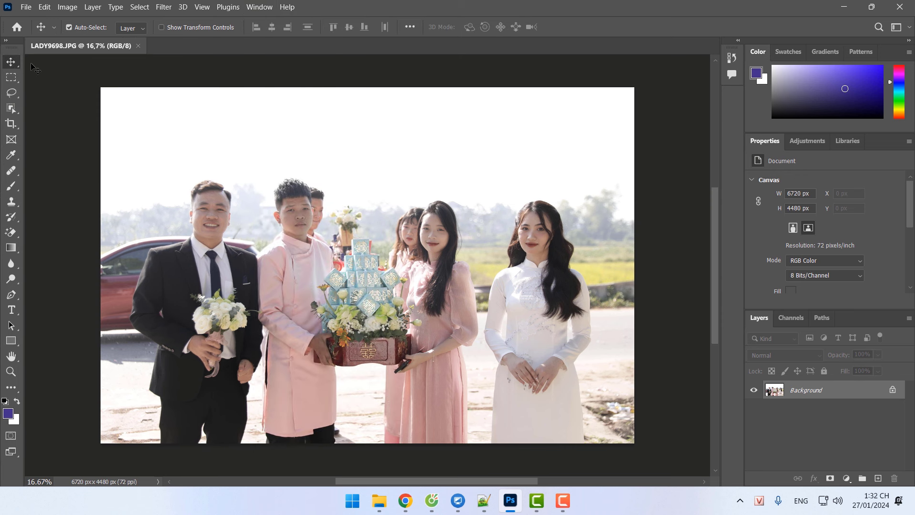
pyautogui.click(6, 41)
# Point out the Notepad++ line about restoring lost Tools, then return to the Photoshop photo.
pyautogui.click(485, 511)
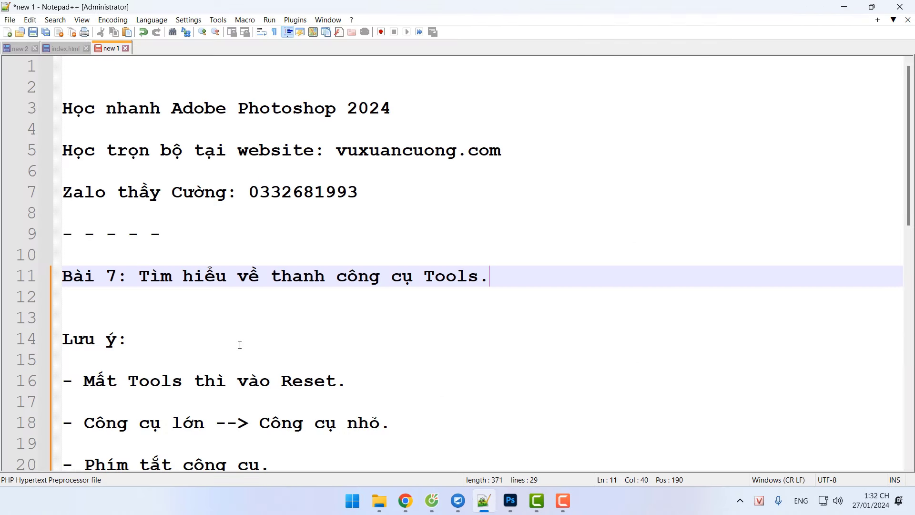
pyautogui.scroll(-2, 236, 349)
pyautogui.click(149, 259)
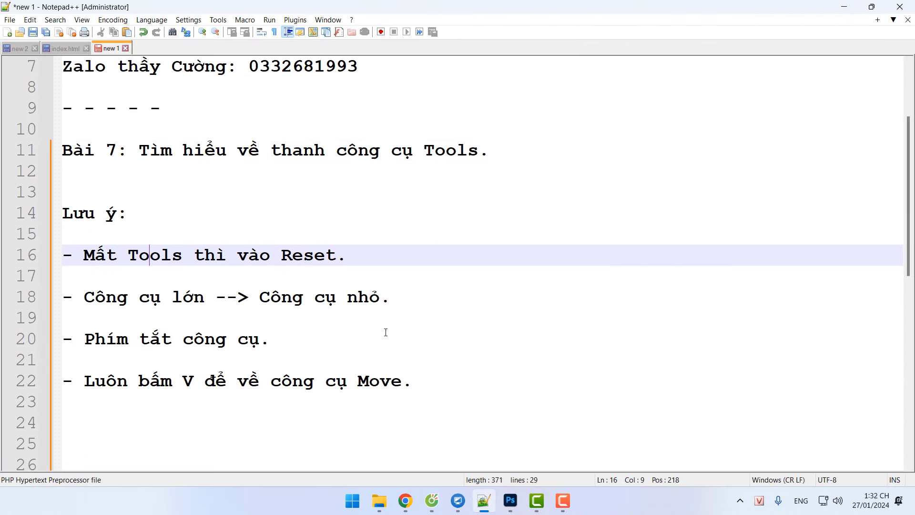
pyautogui.click(510, 500)
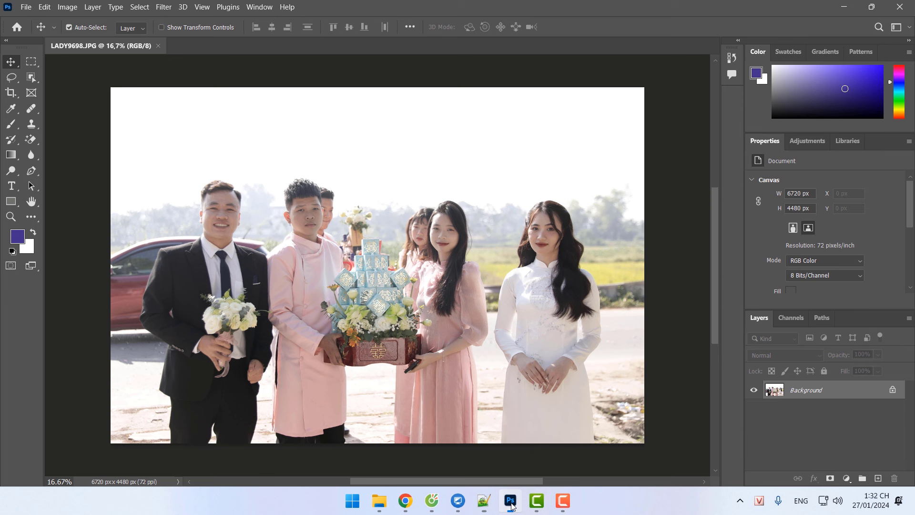
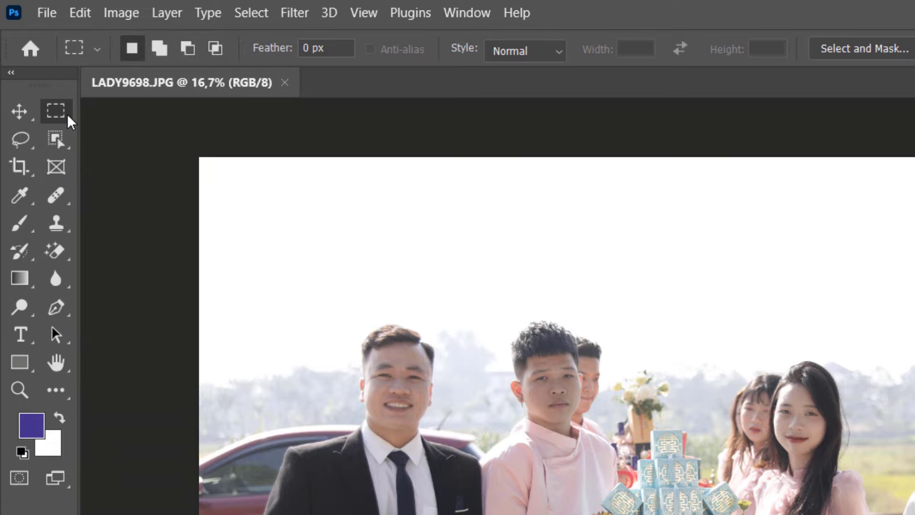
# View the Marquee and Object Selection flyouts, keeping each current tool selected.
pyautogui.rightClick(68, 114)
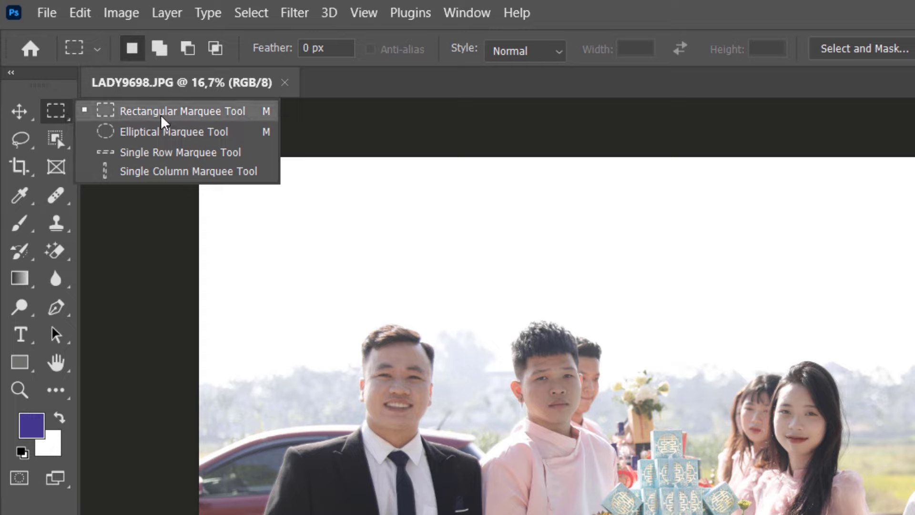
pyautogui.click(138, 210)
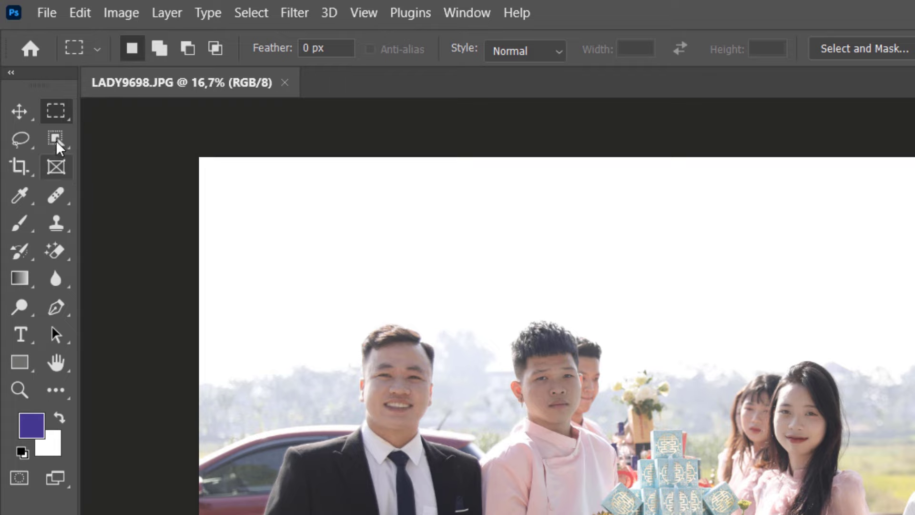
pyautogui.click(56, 139)
pyautogui.rightClick(58, 138)
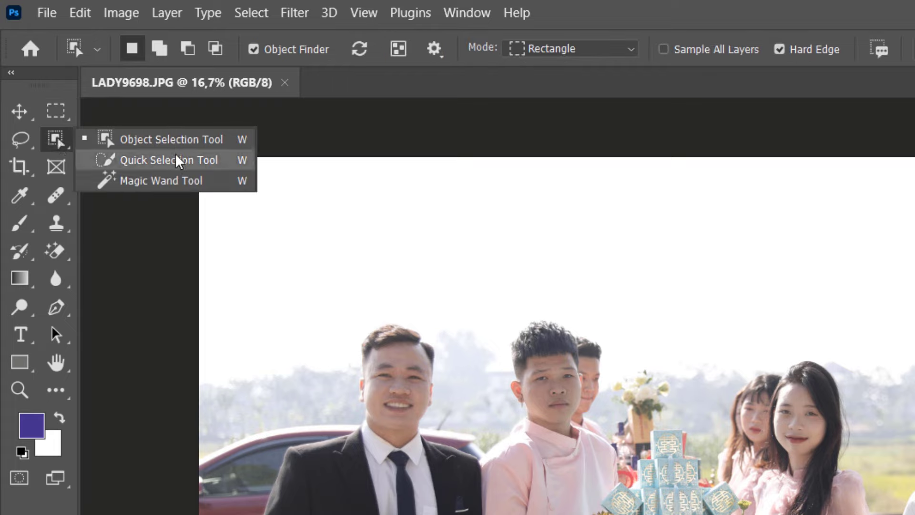
pyautogui.click(171, 141)
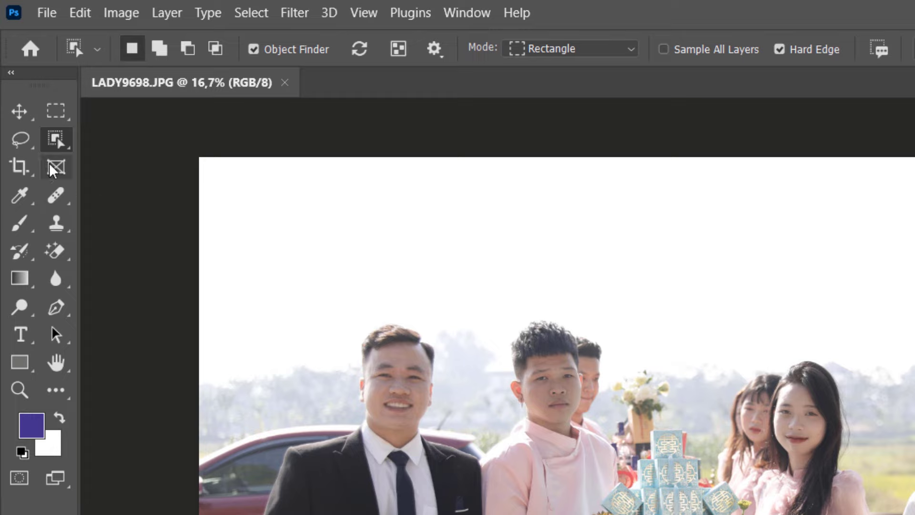
# View the Lasso and Crop/Slice tool group variants.
pyautogui.click(28, 138)
pyautogui.rightClick(27, 138)
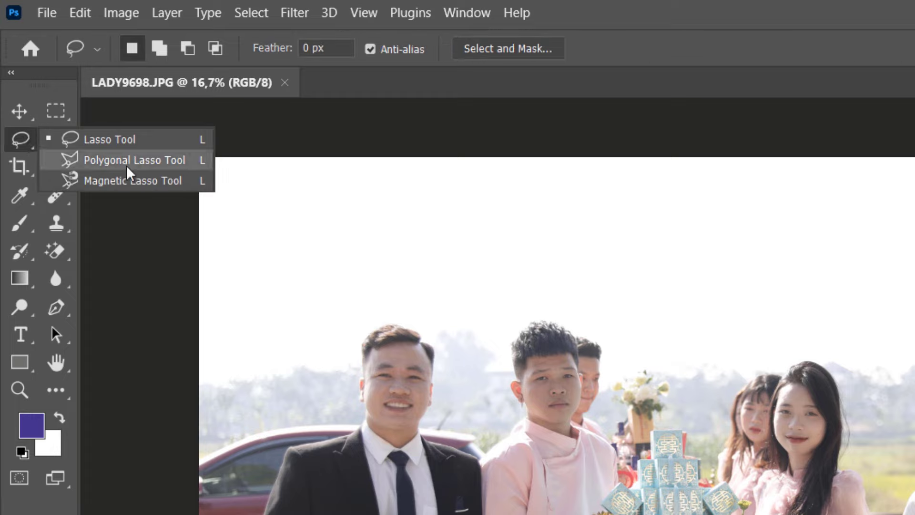
pyautogui.click(123, 218)
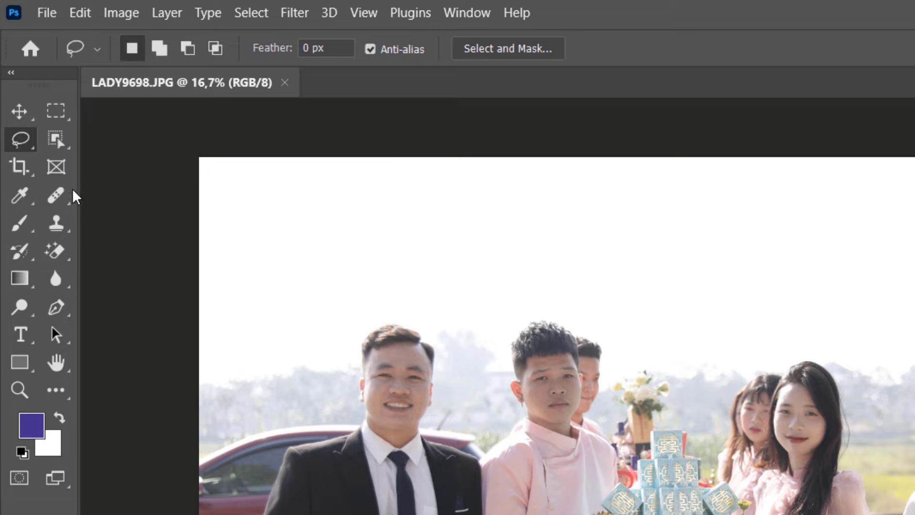
pyautogui.click(26, 166)
pyautogui.rightClick(25, 166)
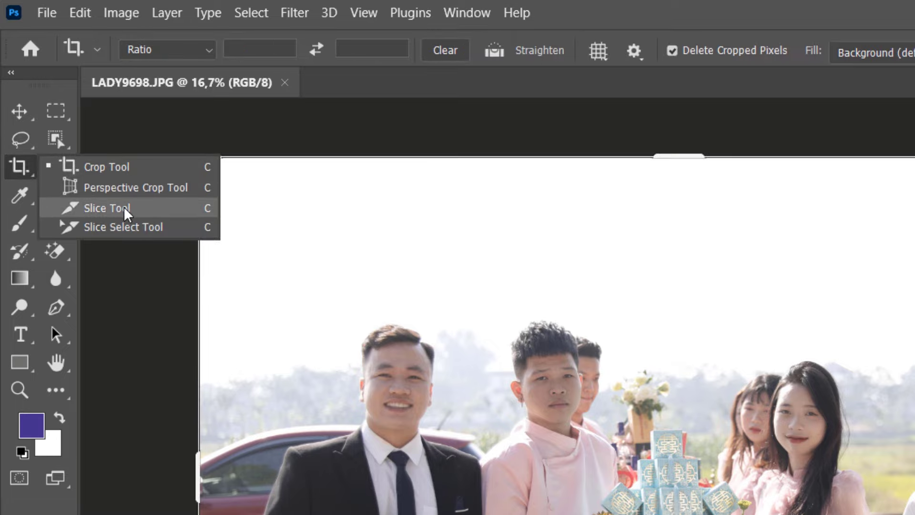
pyautogui.click(69, 205)
# Try the Healing Brush, dismiss its source-point warning, and view the Clone Stamp variants.
pyautogui.click(60, 200)
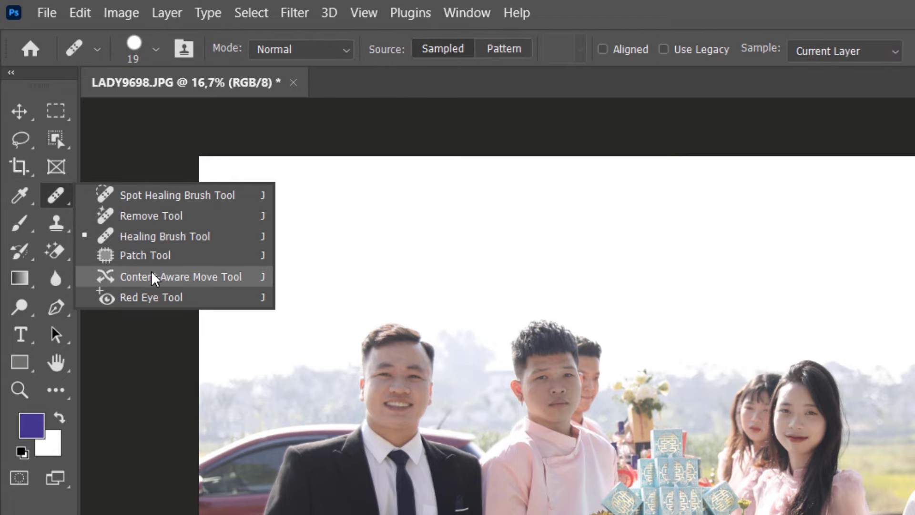
pyautogui.click(136, 323)
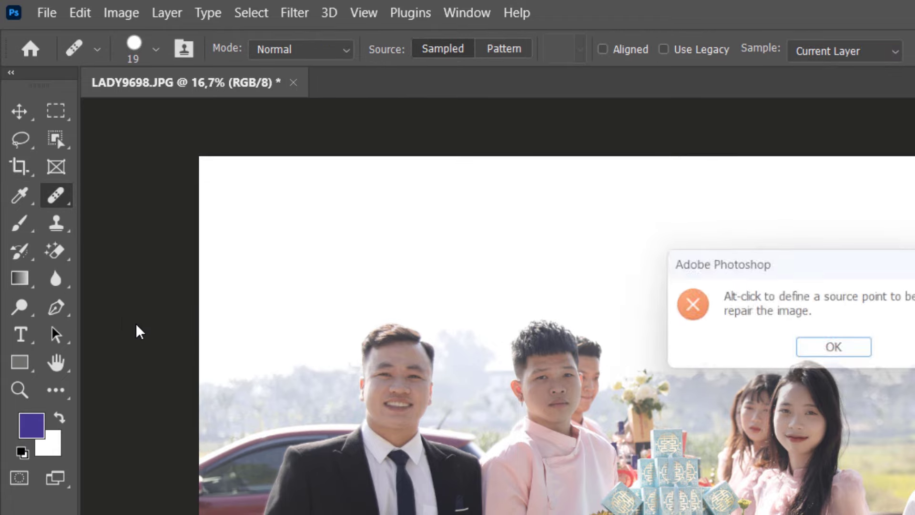
pyautogui.click(839, 353)
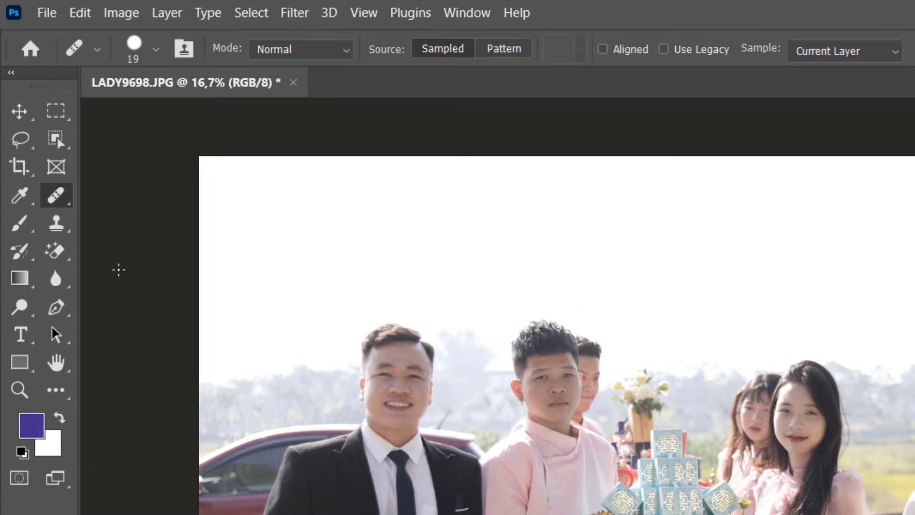
pyautogui.click(70, 226)
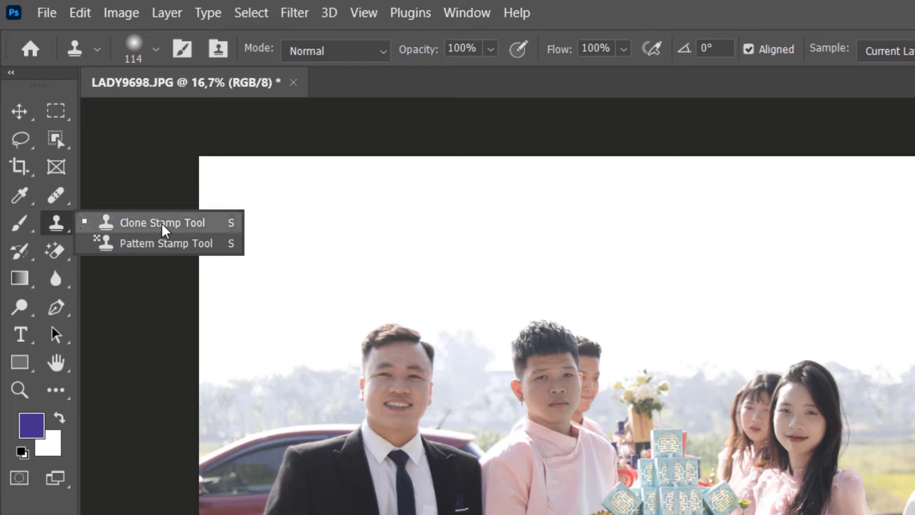
pyautogui.click(55, 222)
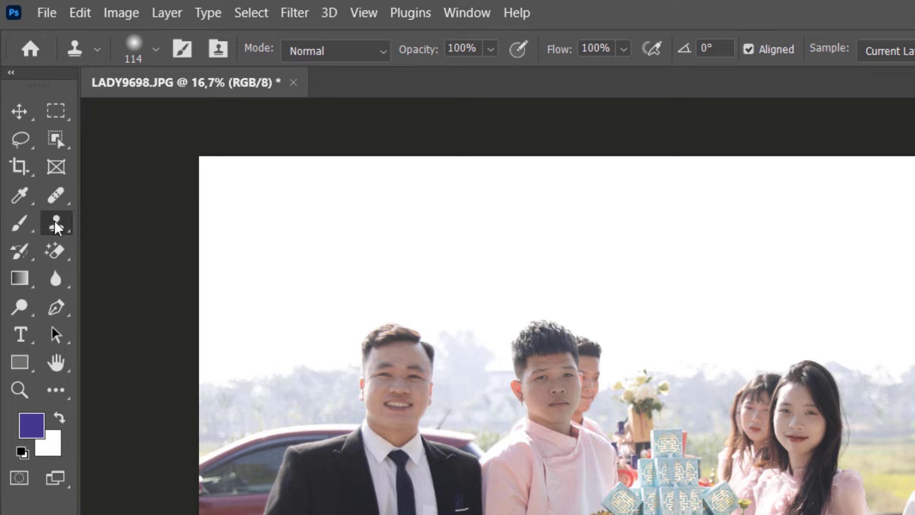
# View the Gradient and Paint Bucket variants, return to Move, and glance at the notes.
pyautogui.click(26, 281)
pyautogui.rightClick(26, 281)
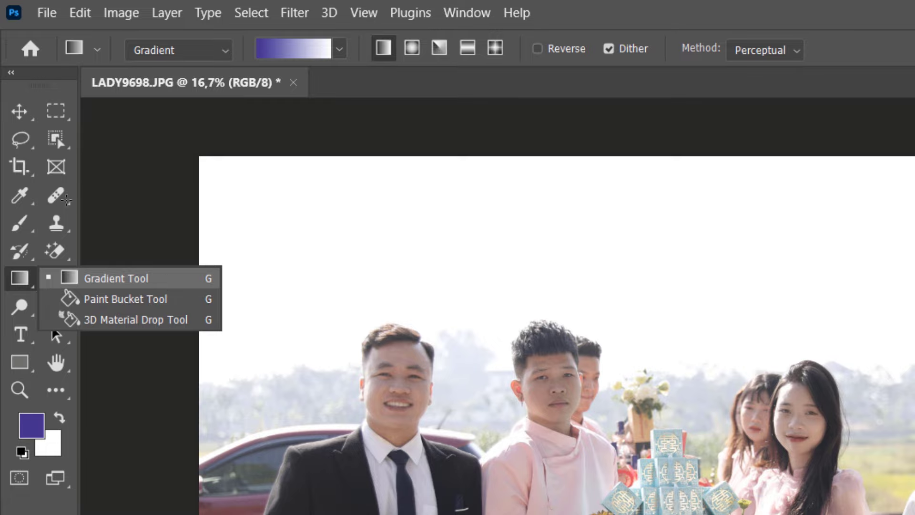
pyautogui.click(28, 118)
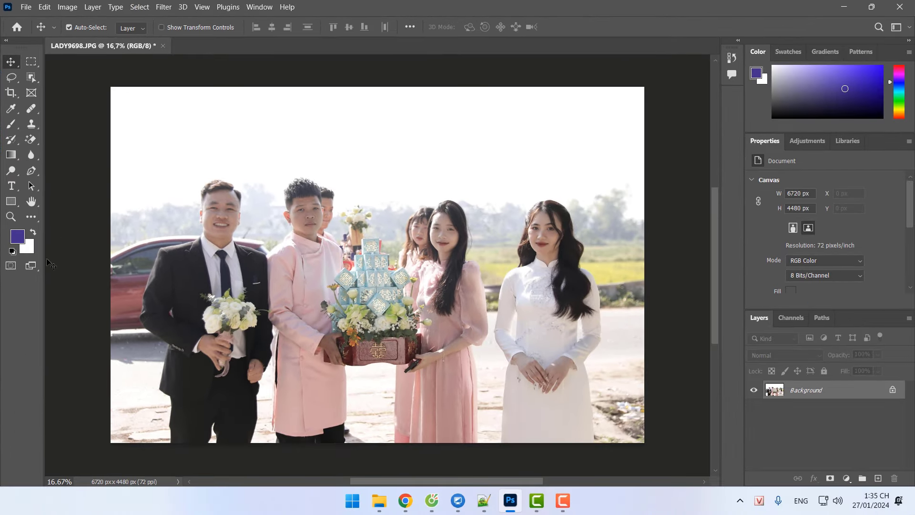
pyautogui.click(484, 500)
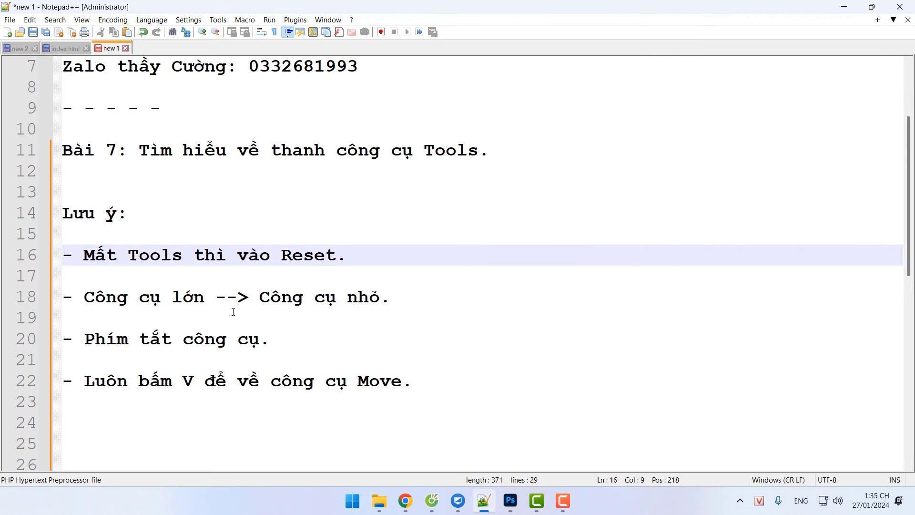
pyautogui.click(511, 500)
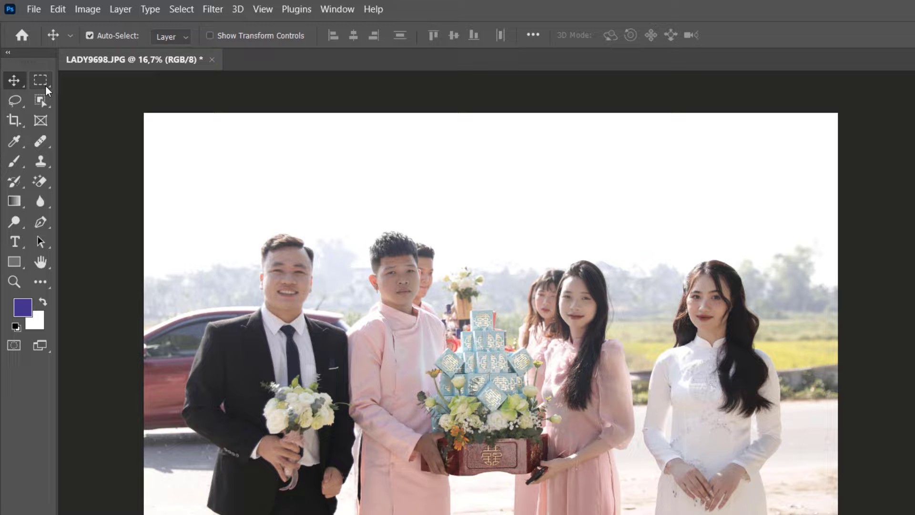
# Review the Marquee, Move/Artboard and Lasso flyouts again.
pyautogui.click(47, 88)
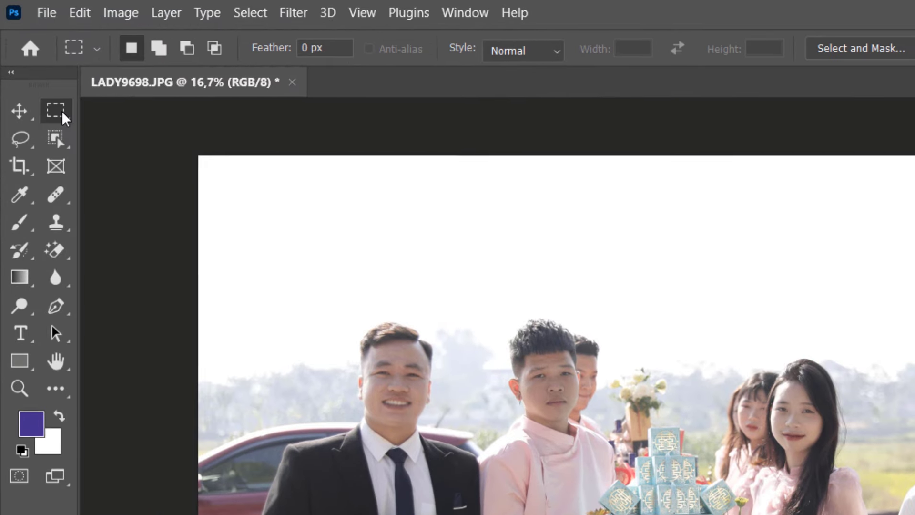
pyautogui.rightClick(45, 86)
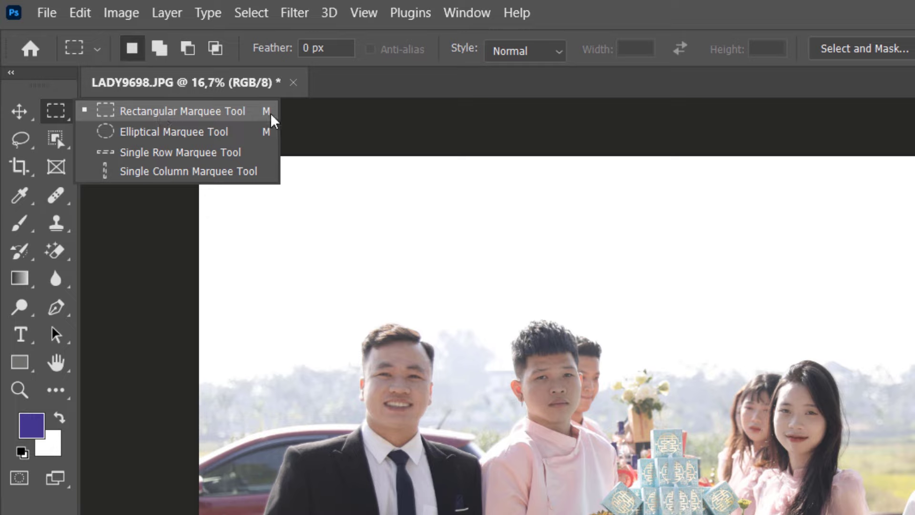
pyautogui.click(28, 104)
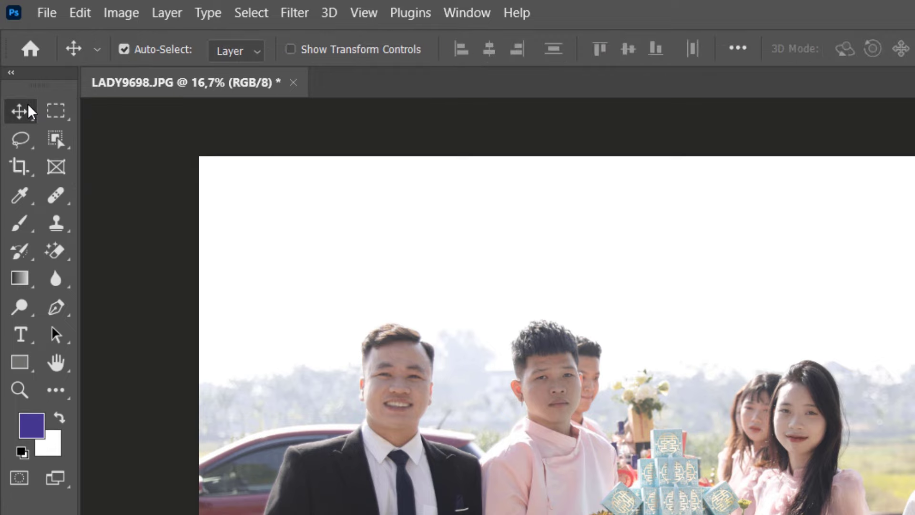
pyautogui.rightClick(27, 104)
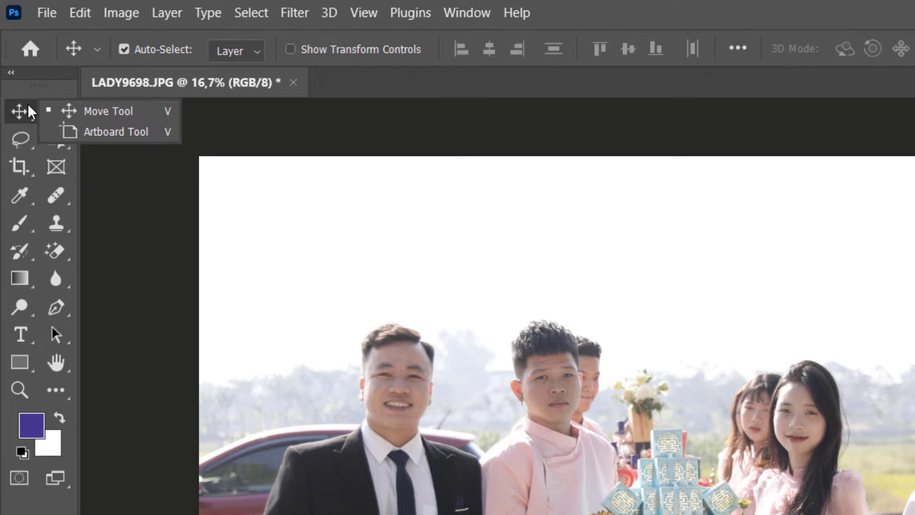
pyautogui.click(146, 118)
pyautogui.click(28, 144)
pyautogui.rightClick(27, 144)
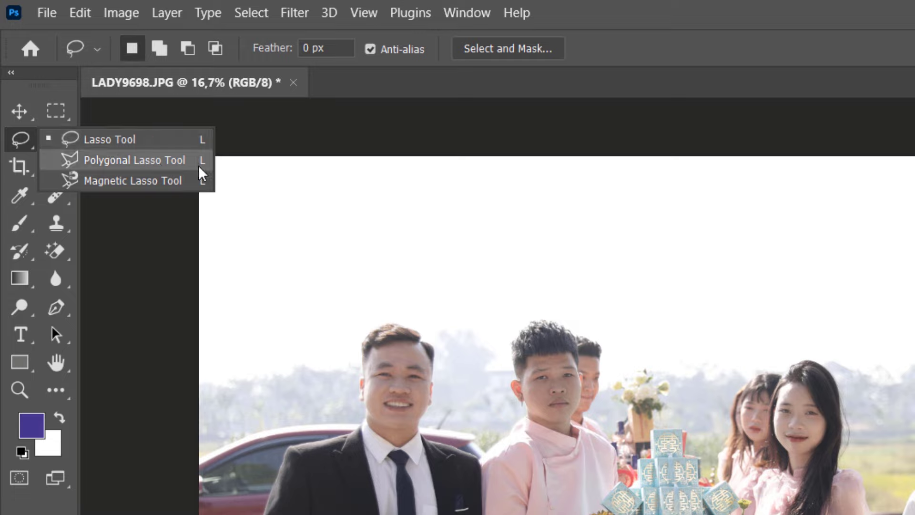
pyautogui.click(24, 140)
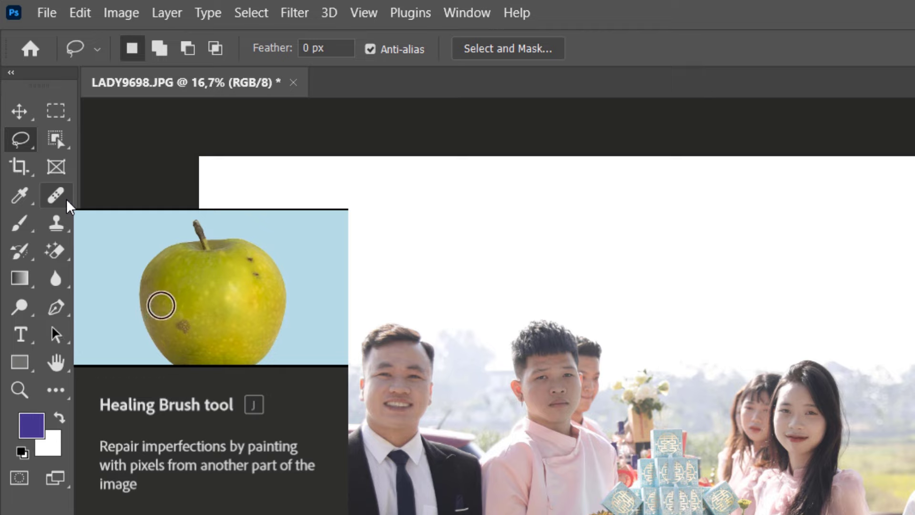
# Browse the Healing, Blur, Gradient and Brush groups, ending on the Move tool.
pyautogui.click(64, 196)
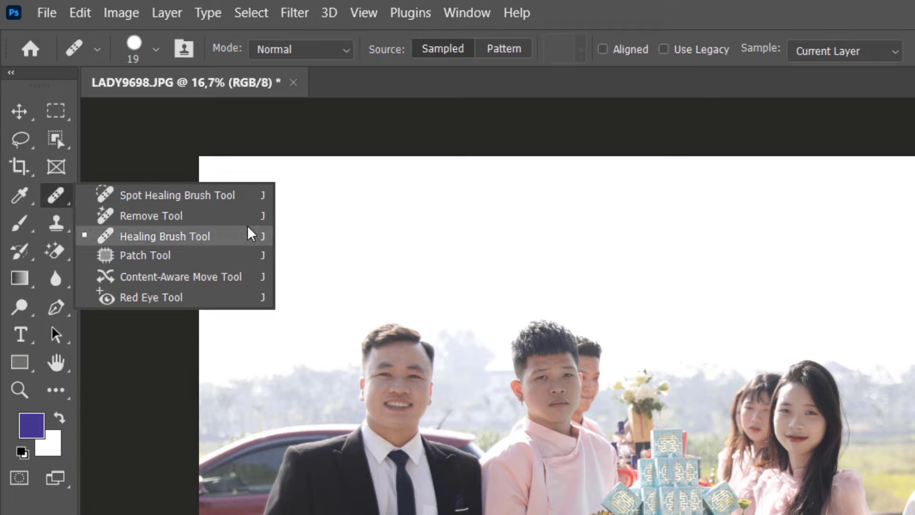
pyautogui.click(54, 194)
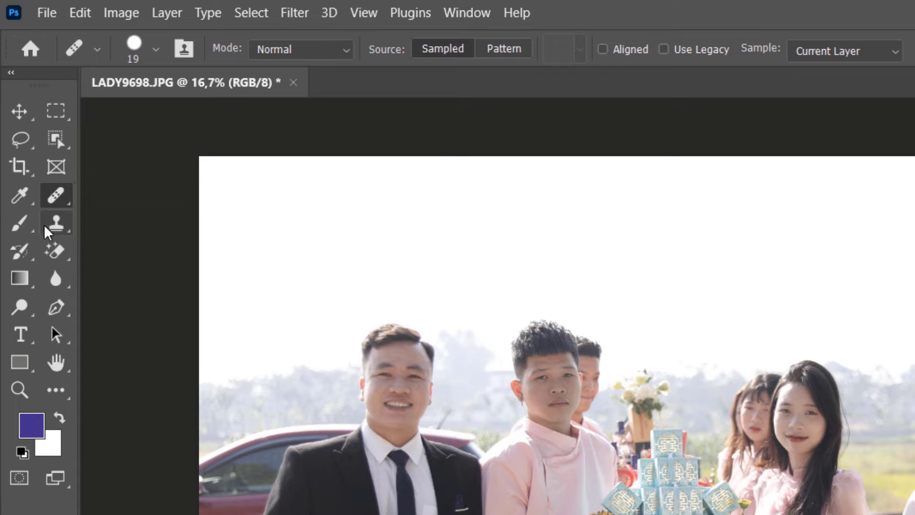
pyautogui.click(54, 278)
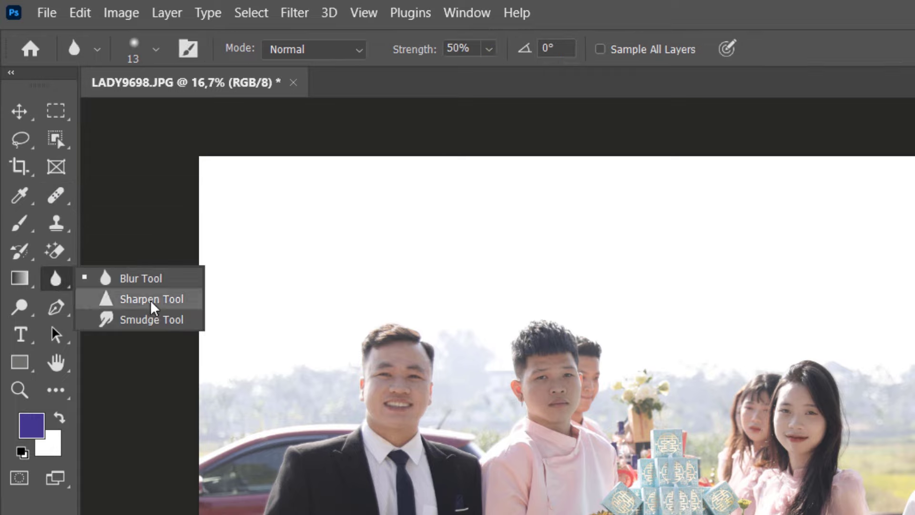
pyautogui.click(28, 280)
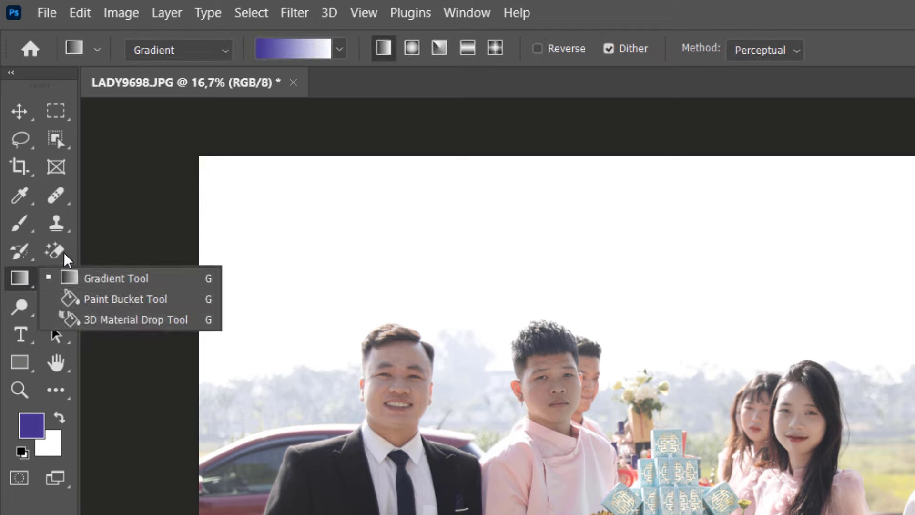
pyautogui.click(26, 218)
pyautogui.rightClick(26, 217)
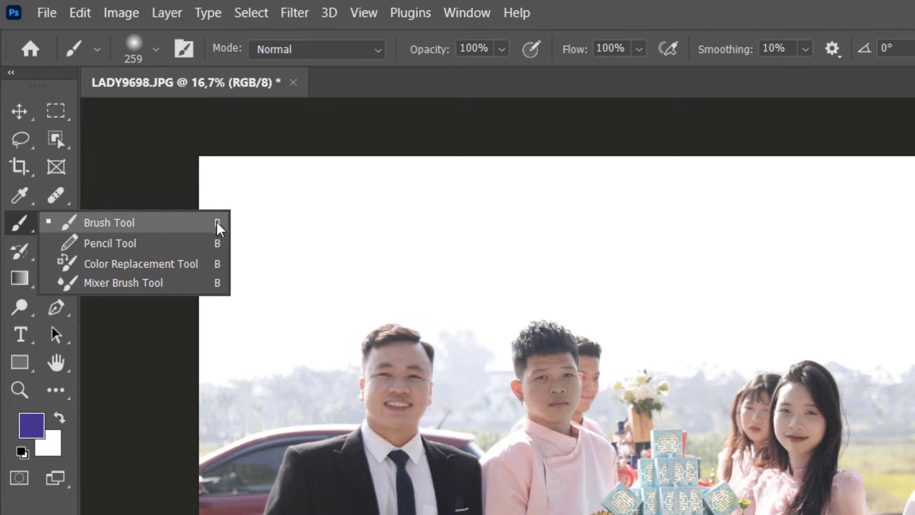
pyautogui.click(21, 224)
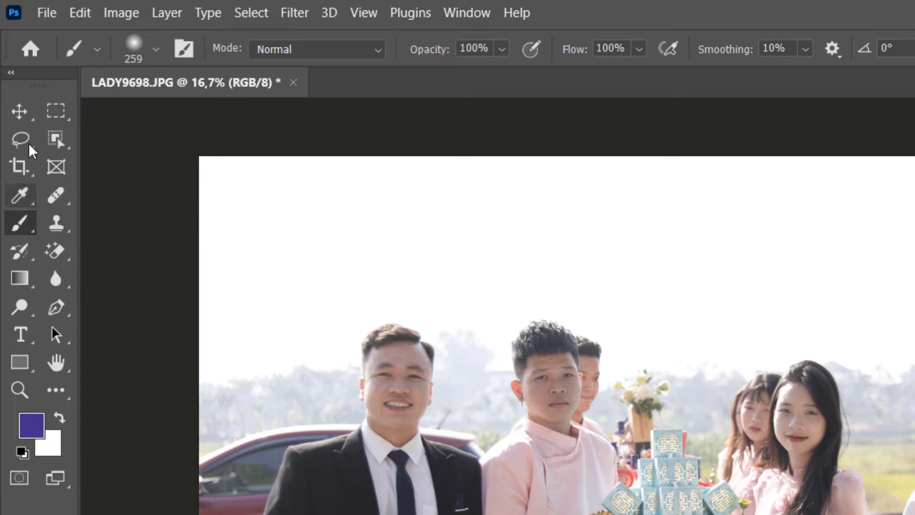
pyautogui.click(18, 108)
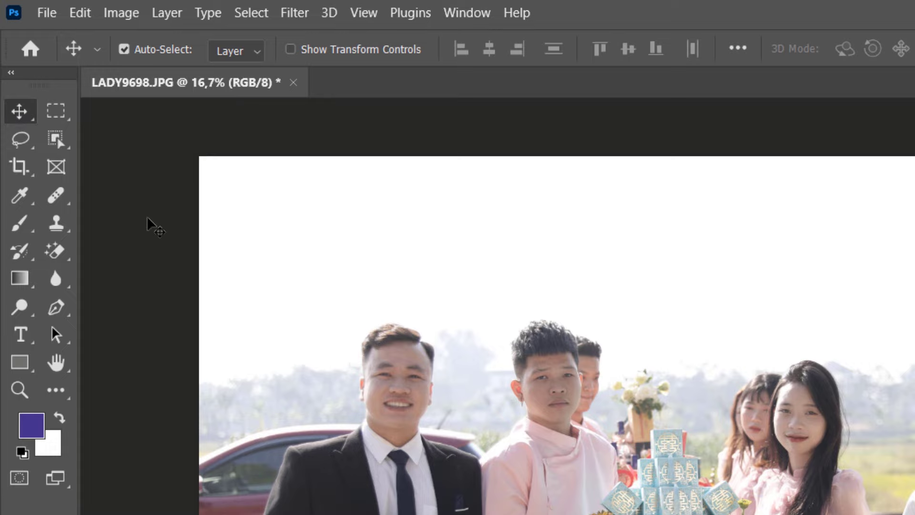
# Pick the Brush (B) and Rectangular Marquee (M), viewing each tool group.
pyautogui.press('b')
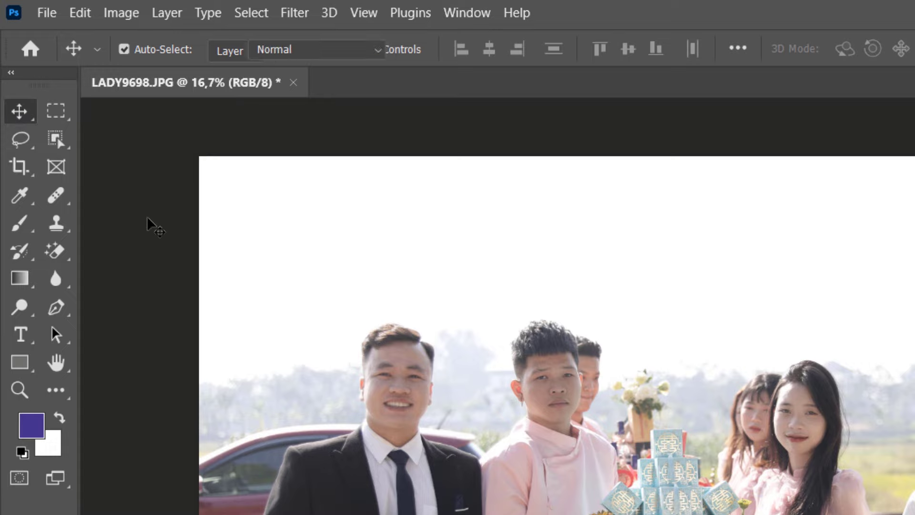
pyautogui.rightClick(22, 225)
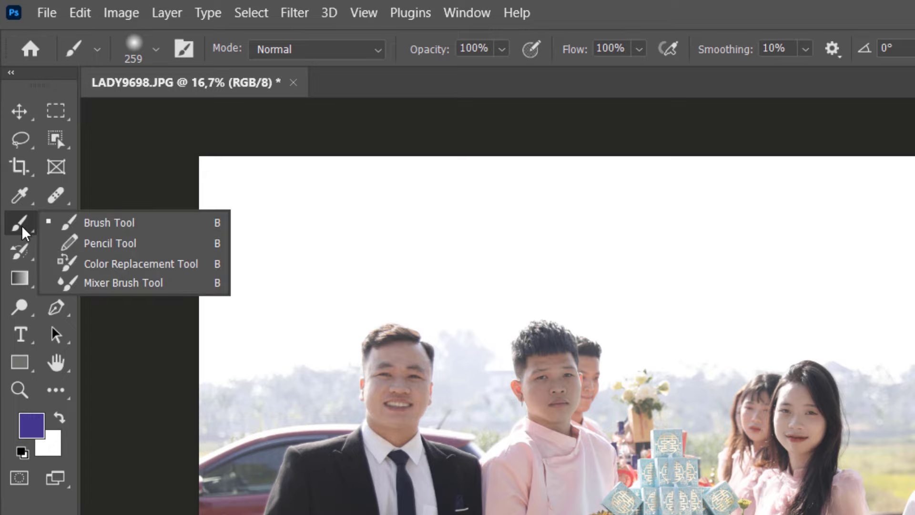
pyautogui.click(99, 220)
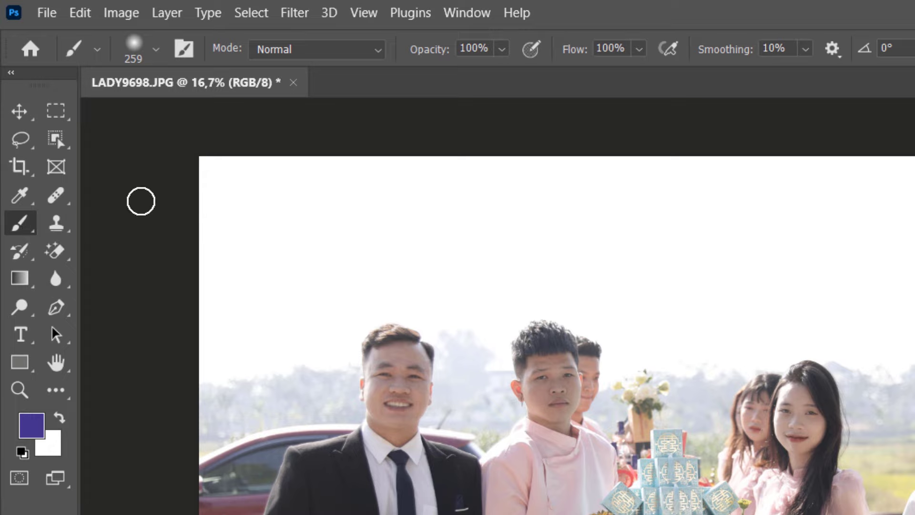
pyautogui.press('m')
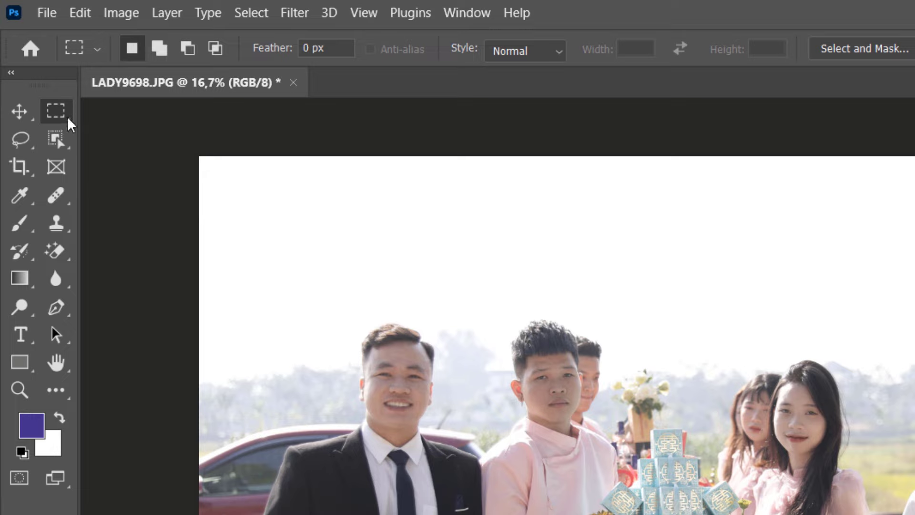
pyautogui.rightClick(65, 123)
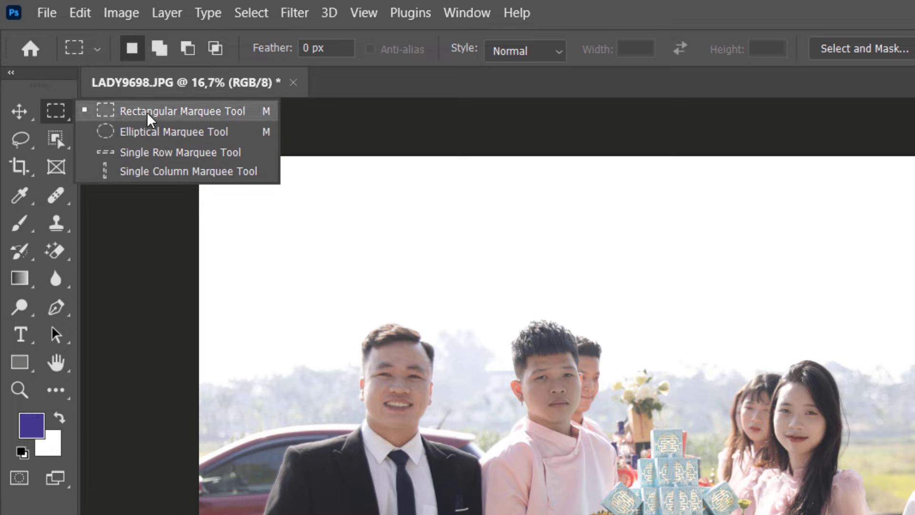
pyautogui.click(179, 112)
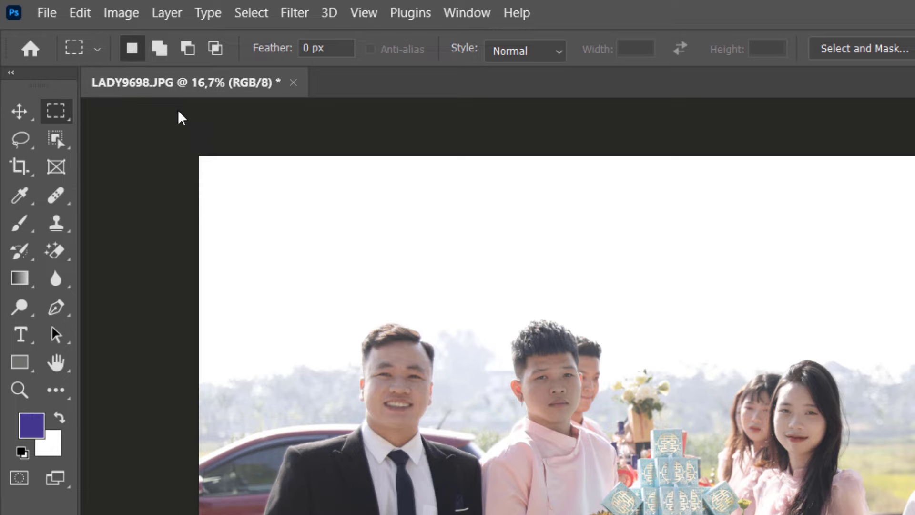
# Pick the Lasso (L), then the Move tool (V), showing each group's variants.
pyautogui.press('l')
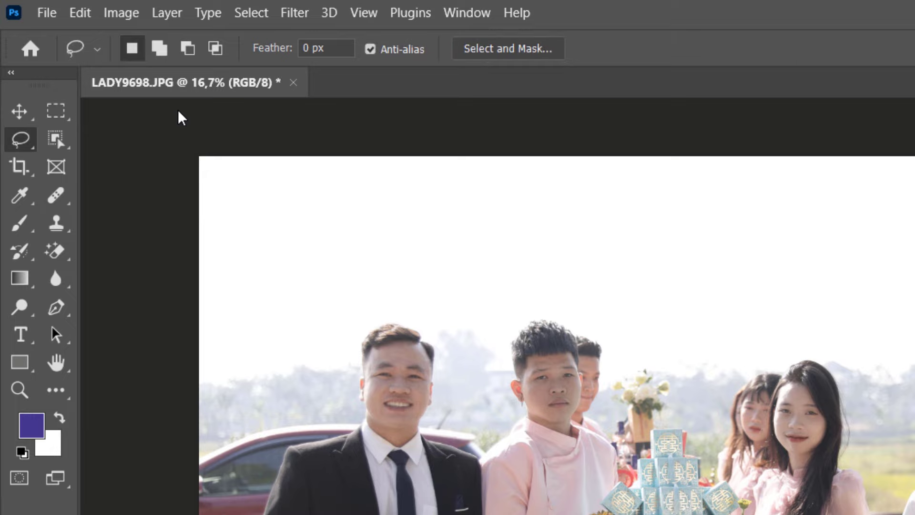
pyautogui.rightClick(27, 139)
pyautogui.click(97, 139)
pyautogui.press('v')
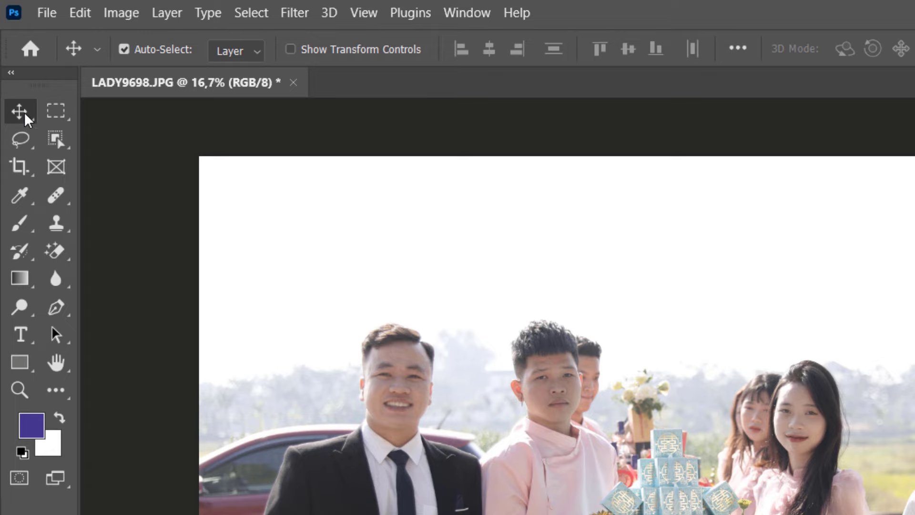
pyautogui.rightClick(25, 113)
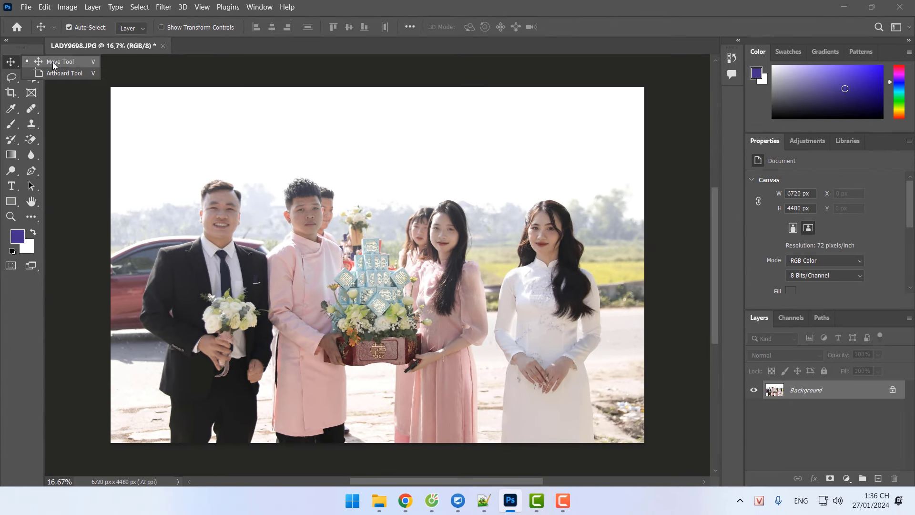
# Change line 22's ending from 'Move.' to 'Move Tool:' in the lesson notes.
pyautogui.click(704, 420)
pyautogui.click(484, 501)
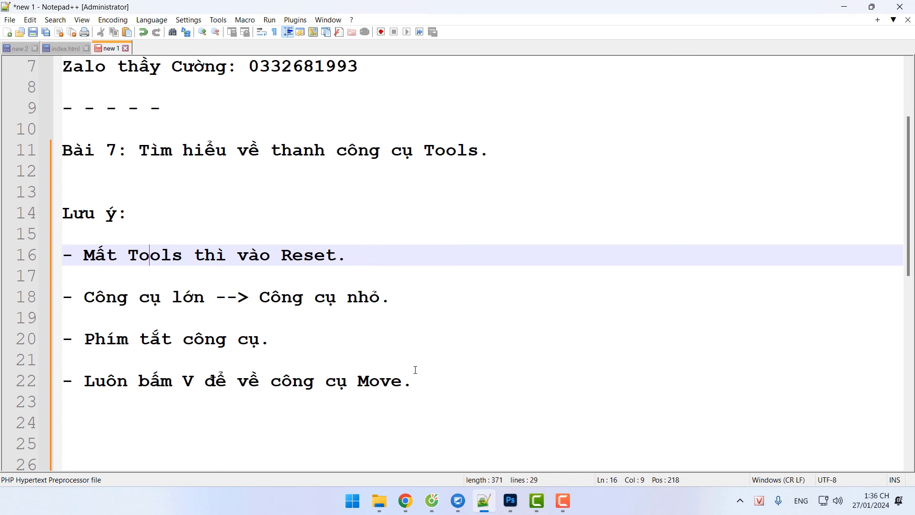
pyautogui.click(455, 383)
pyautogui.press('BackSpace')
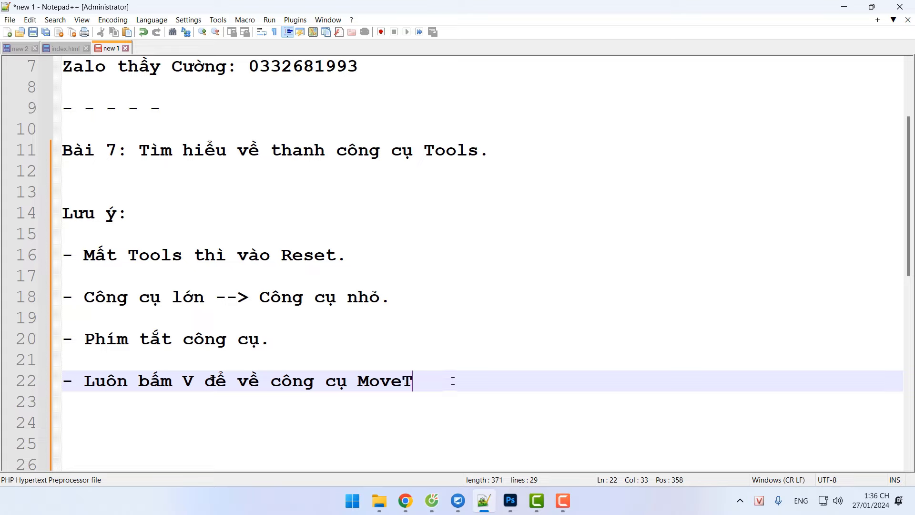
pyautogui.write('Toolk')
pyautogui.press('BackSpace')
pyautogui.write(':')
# Back in Photoshop, check the Gradient tool's flyout, then return to the Move tool (V).
pyautogui.click(510, 500)
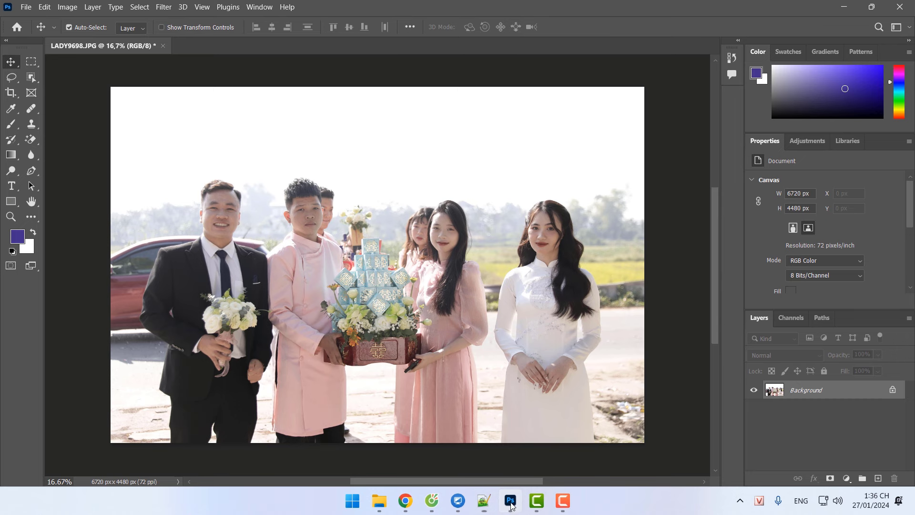
pyautogui.click(13, 161)
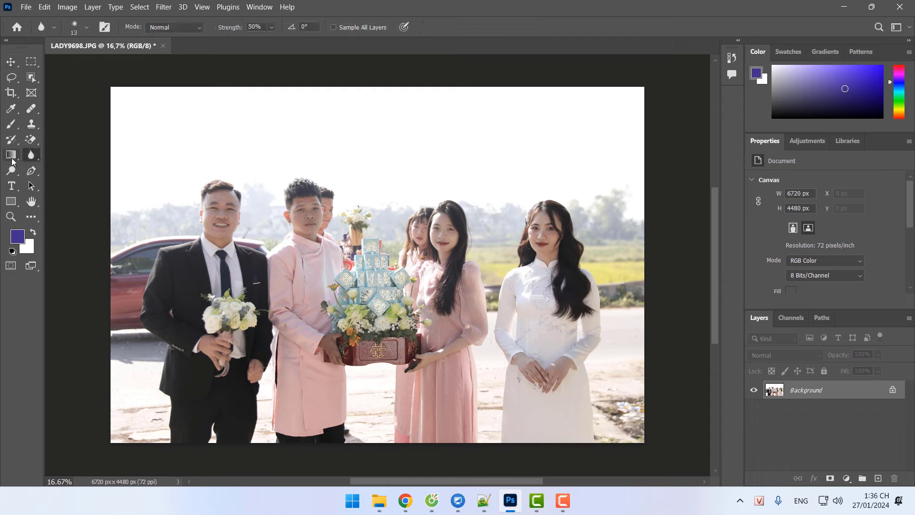
pyautogui.rightClick(12, 162)
pyautogui.click(52, 156)
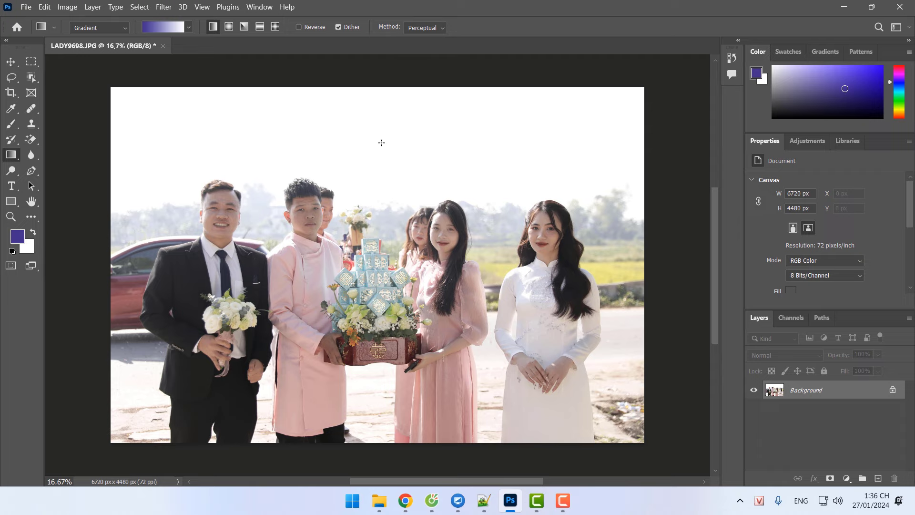
pyautogui.press('v')
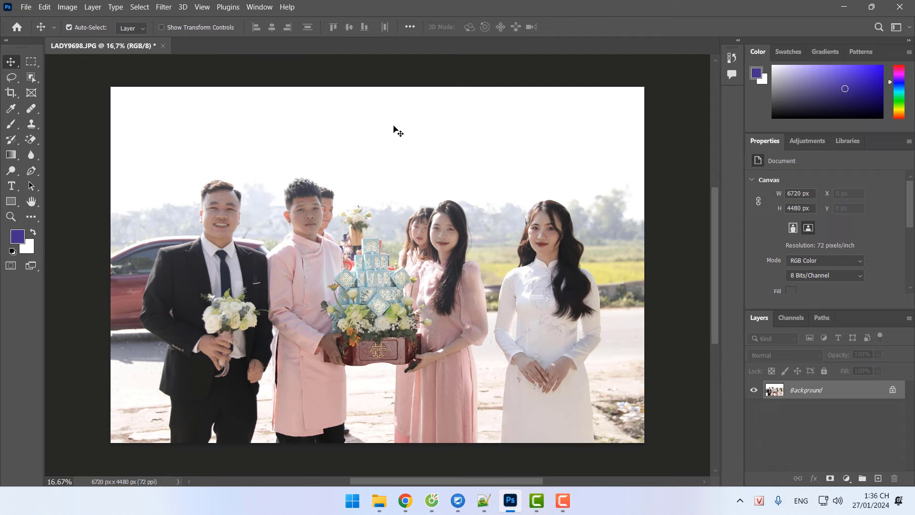
# Scroll through the lesson notes in Notepad++ and return to the photo.
pyautogui.click(491, 499)
pyautogui.scroll(1, 409, 293)
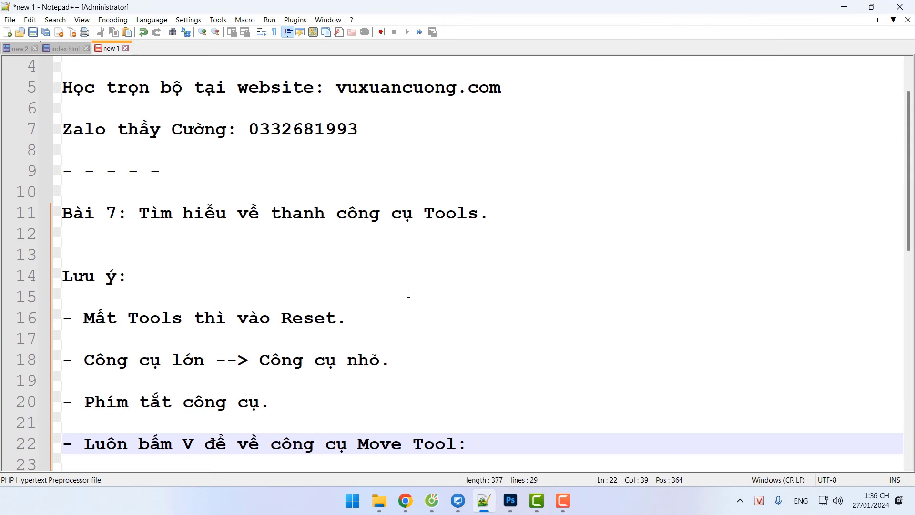
pyautogui.scroll(-2, 355, 219)
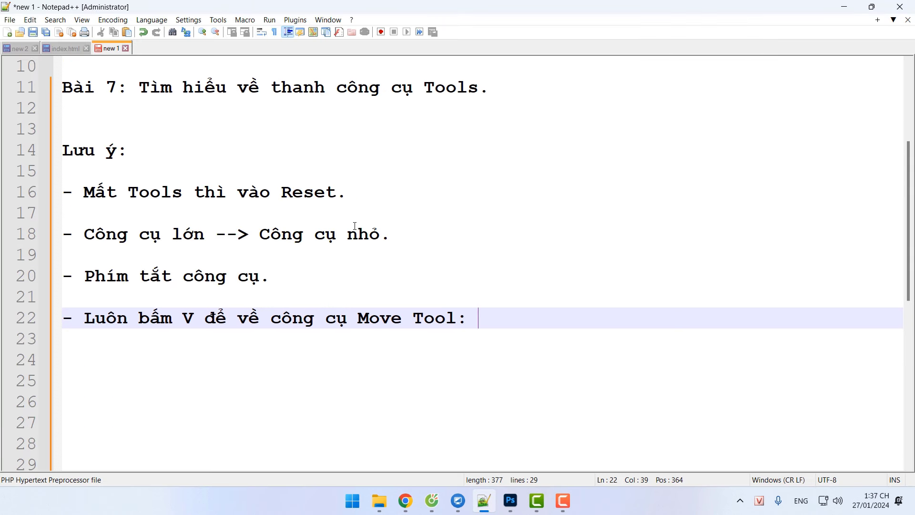
pyautogui.click(510, 500)
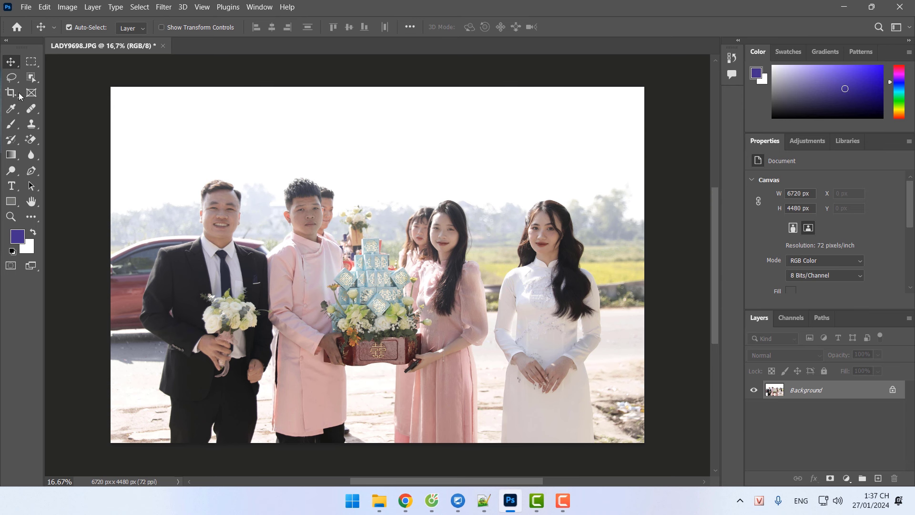
# Float the toolbox over the photo and view the Marquee and Move tool groups.
pyautogui.moveTo(22, 47); pyautogui.dragTo(413, 67)
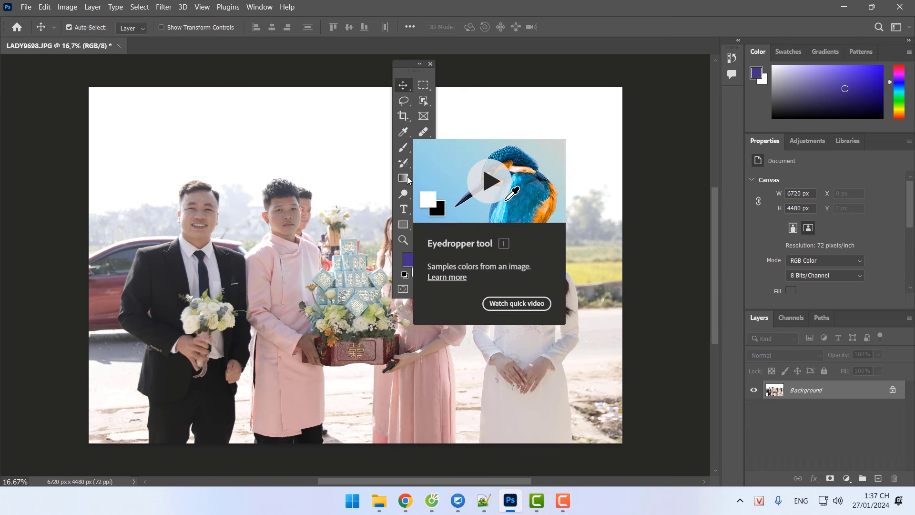
pyautogui.click(427, 89)
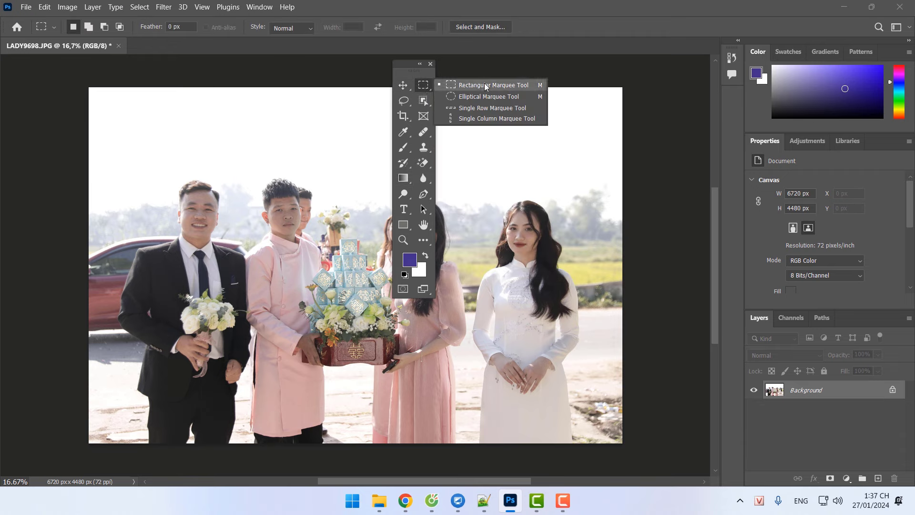
pyautogui.click(403, 86)
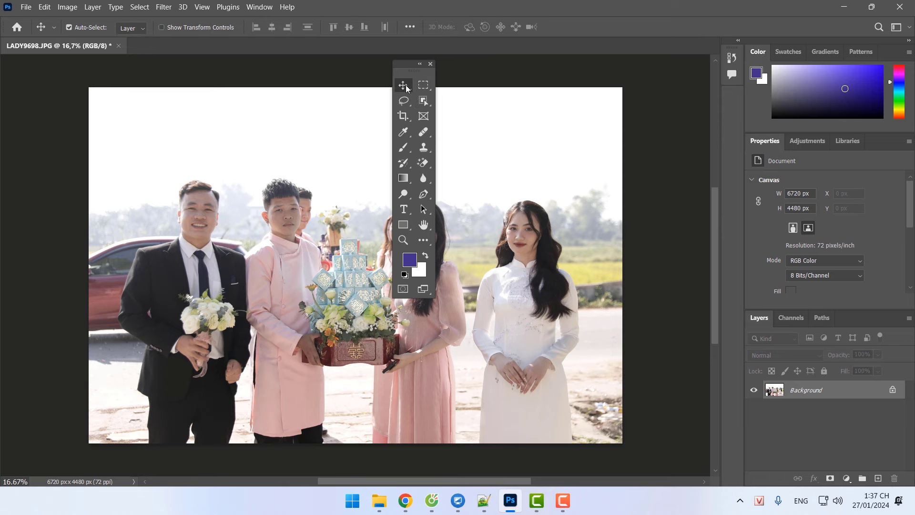
pyautogui.rightClick(405, 88)
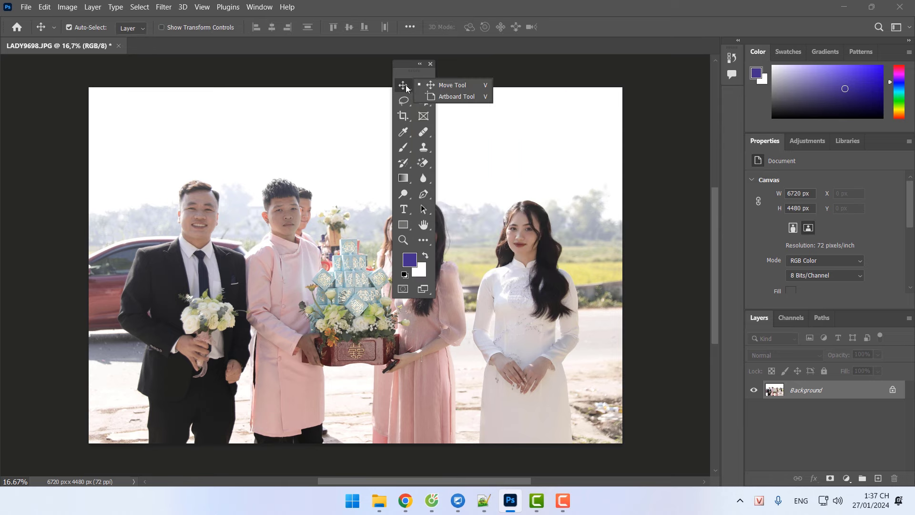
pyautogui.click(454, 87)
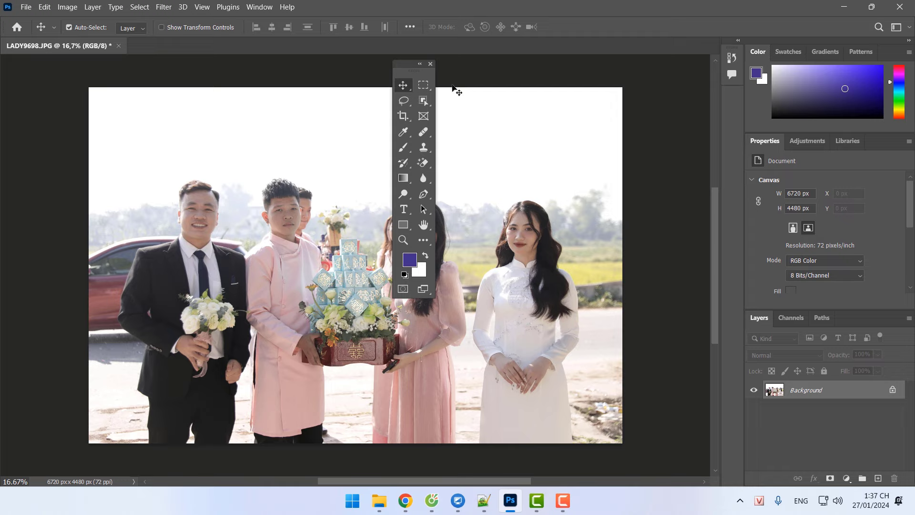
# Open the Brush group, then reselect the Move tool from its flyout.
pyautogui.click(404, 148)
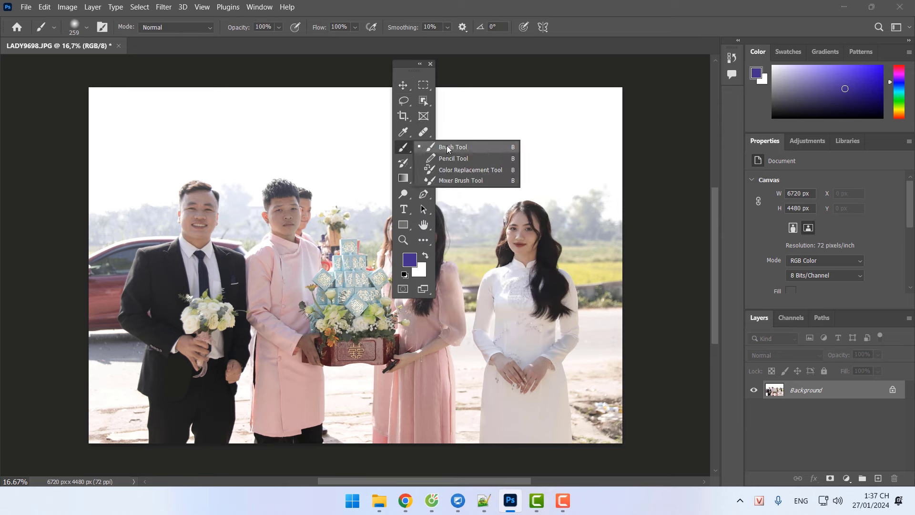
pyautogui.click(407, 152)
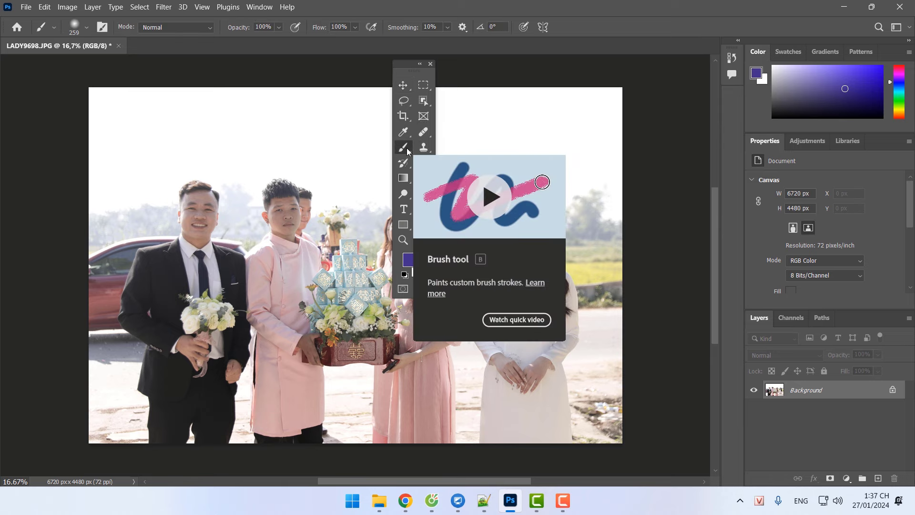
pyautogui.click(404, 86)
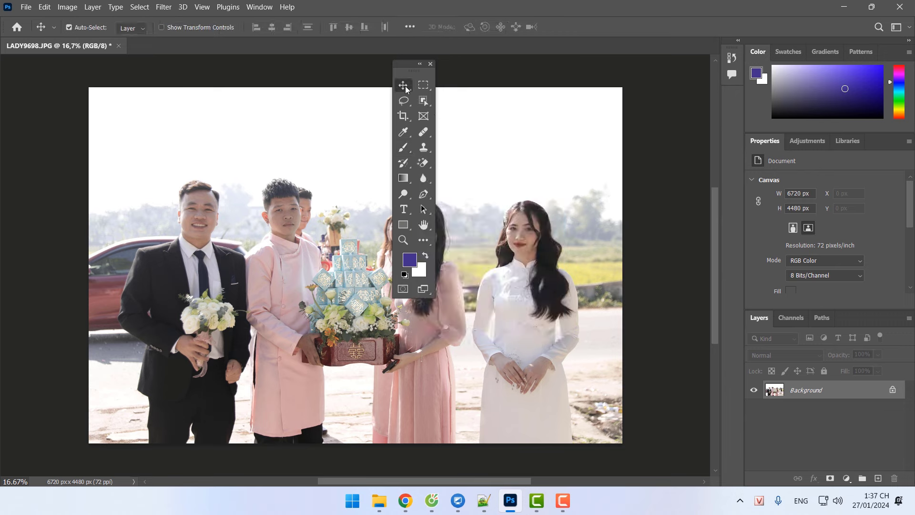
pyautogui.moveTo(405, 88); pyautogui.dragTo(447, 88)
# Close the floating toolbox, reset the Essentials workspace from Window > Workspace, and show Home.
pyautogui.click(431, 64)
pyautogui.click(259, 7)
pyautogui.moveTo(305, 31)
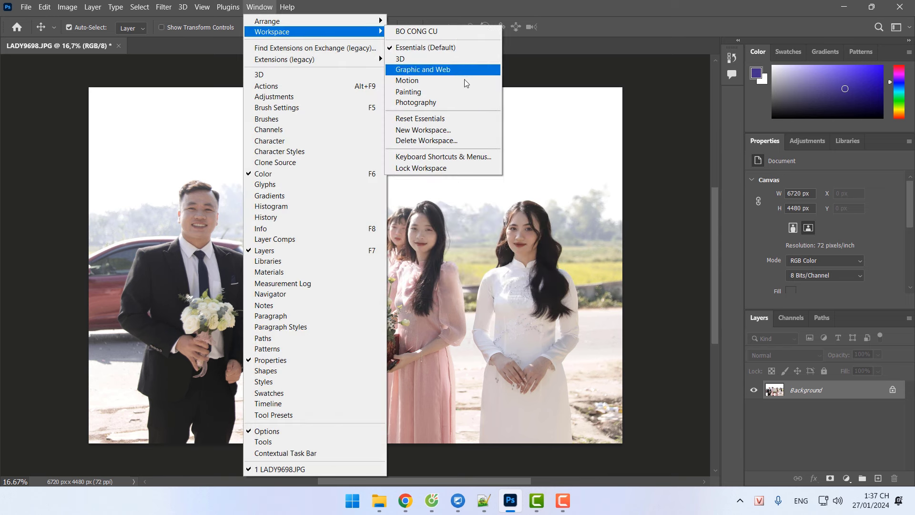
pyautogui.click(457, 119)
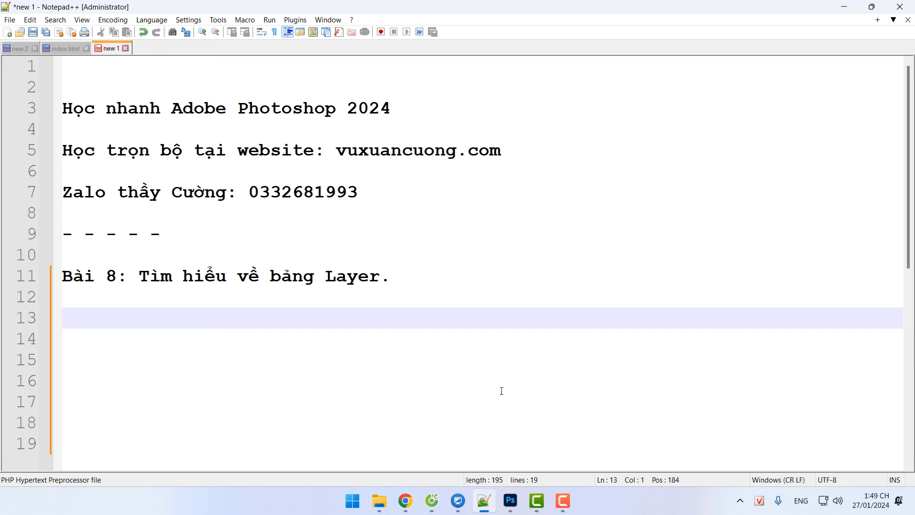
pyautogui.click(510, 500)
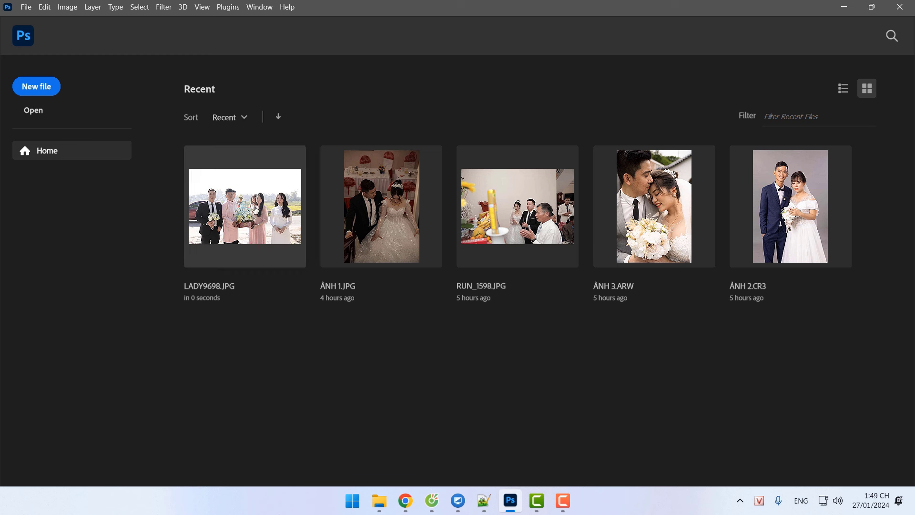
# Open LADY9698.JPG from recent files, unlock its Background, then close it without saving.
pyautogui.click(255, 209)
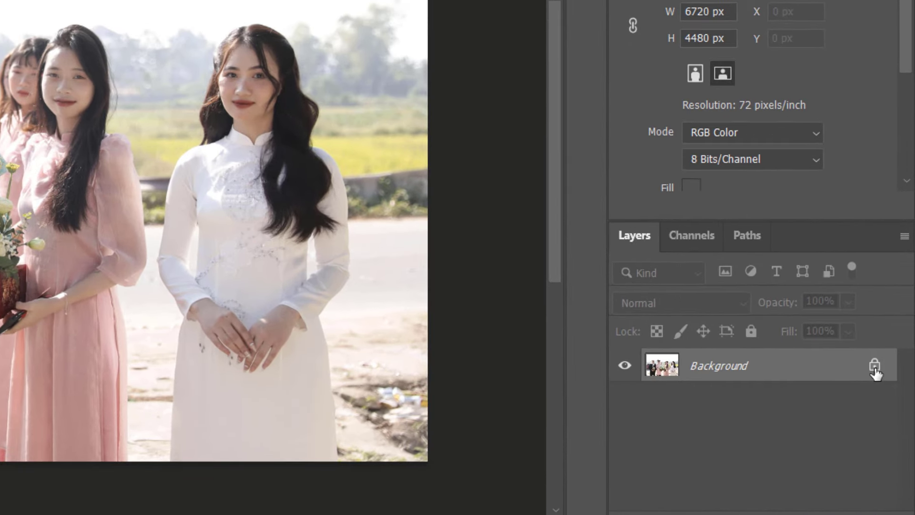
pyautogui.click(874, 367)
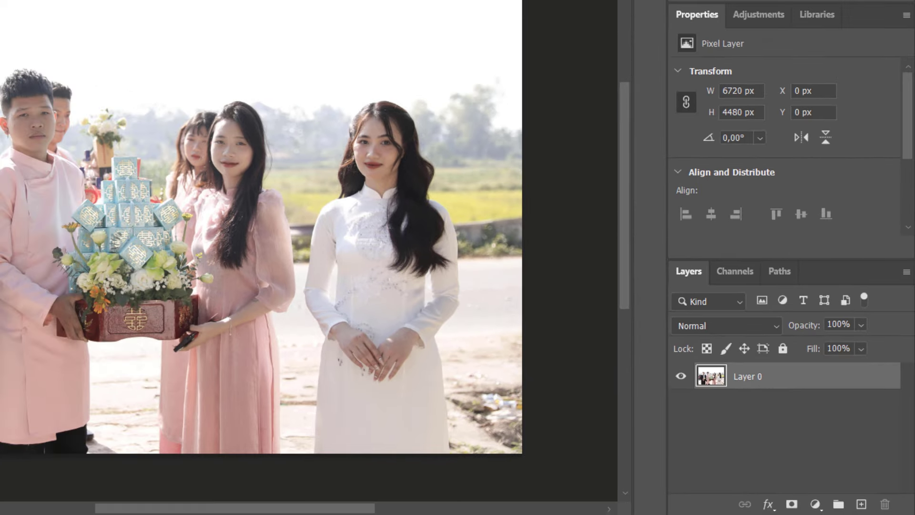
pyautogui.hotkey('ctrl', 'w')
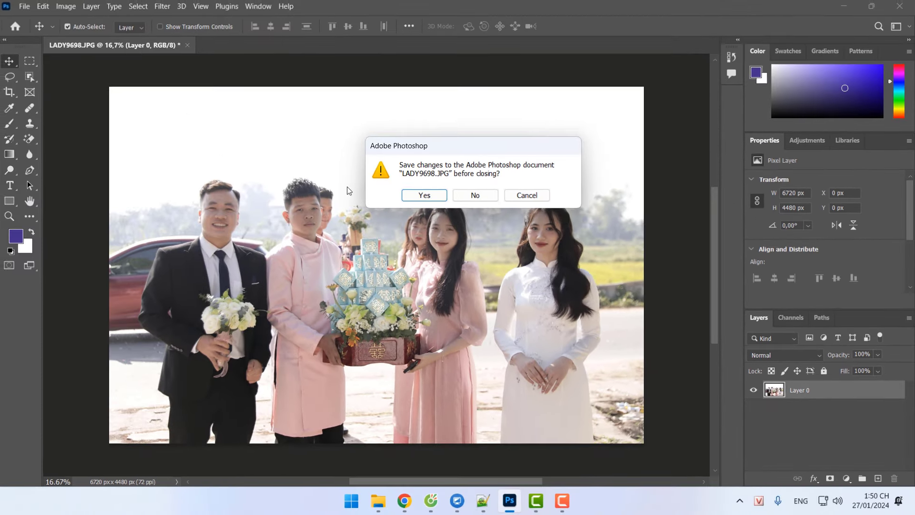
pyautogui.click(475, 195)
pyautogui.click(403, 217)
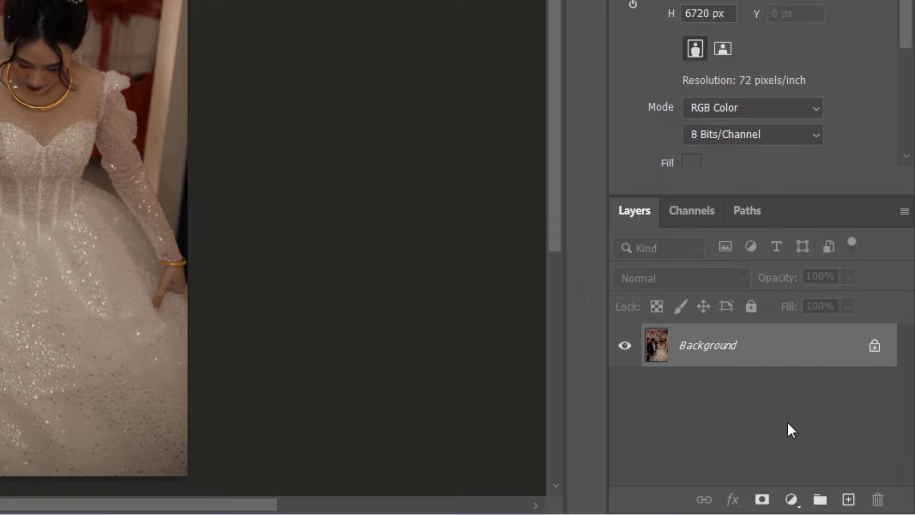
pyautogui.click(875, 348)
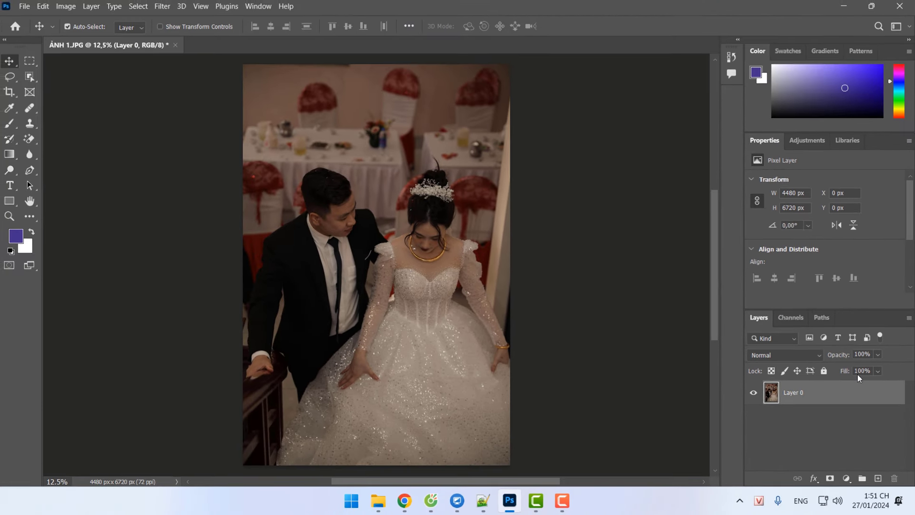
pyautogui.click(175, 46)
pyautogui.click(463, 195)
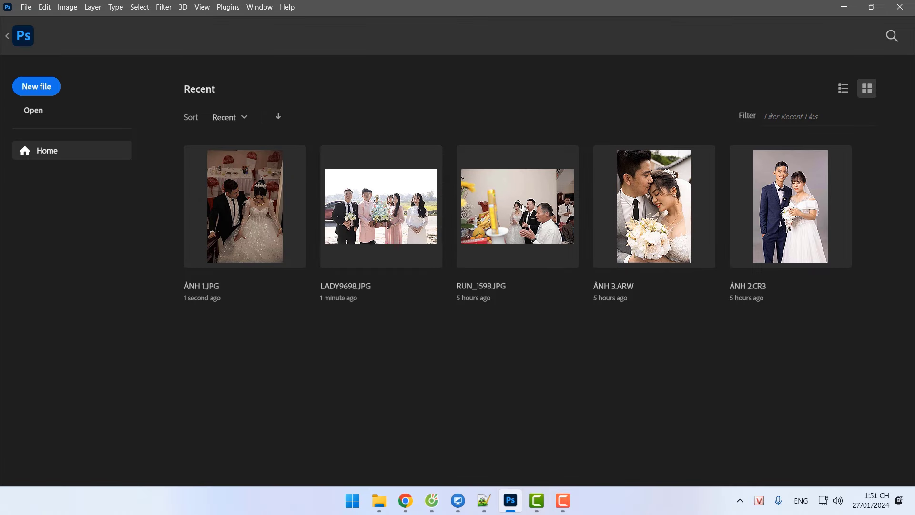
# Open RUN_1598.JPG from the Home screen and unlock its Background into Layer 0.
pyautogui.click(472, 200)
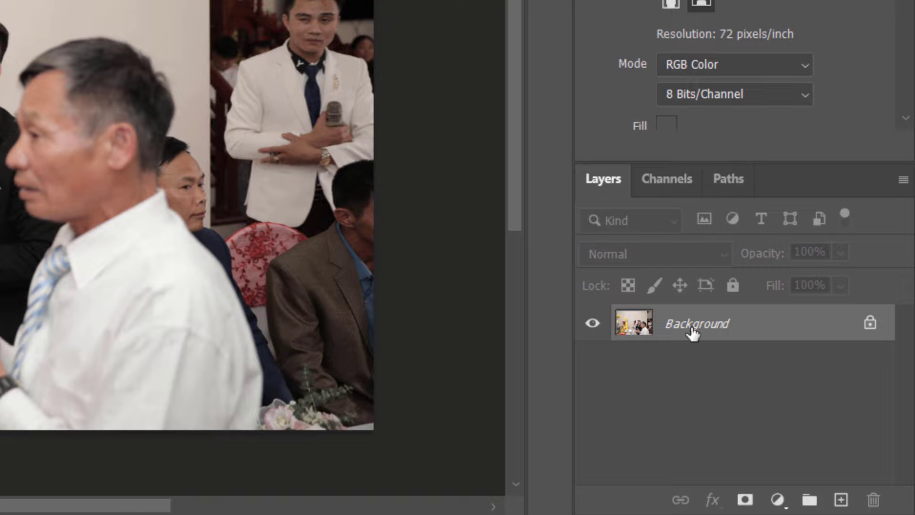
pyautogui.click(871, 325)
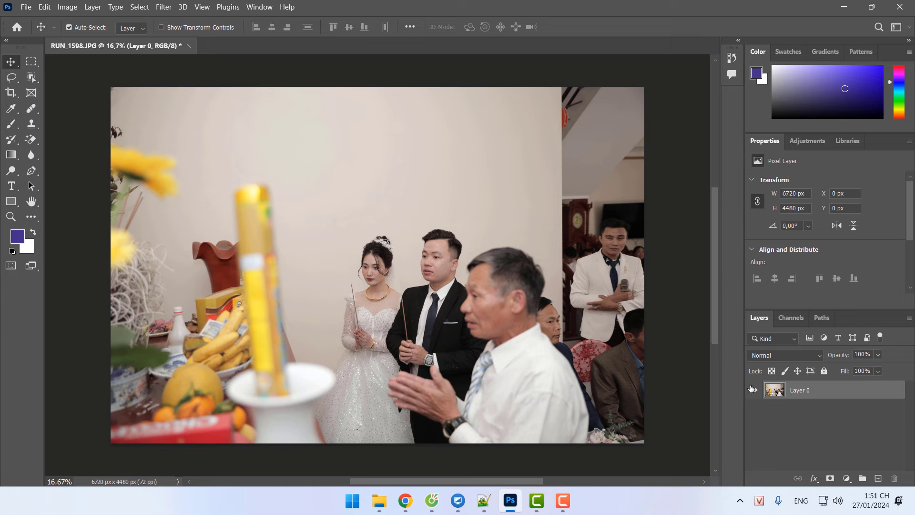
# Add the 'Con mắt:' heading with 'Bật' and 'Tắt:' lines beneath it.
pyautogui.click(484, 500)
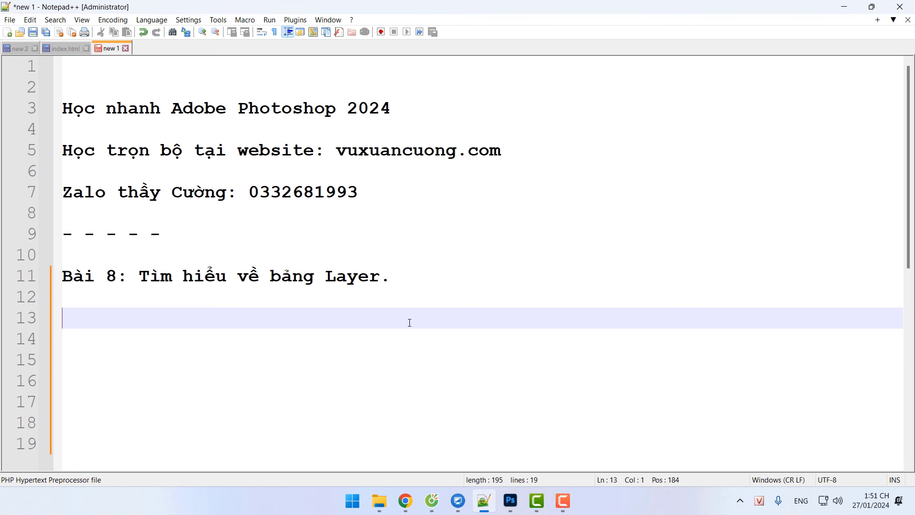
pyautogui.press('Return')
pyautogui.press('Return')
pyautogui.write('Con mă')
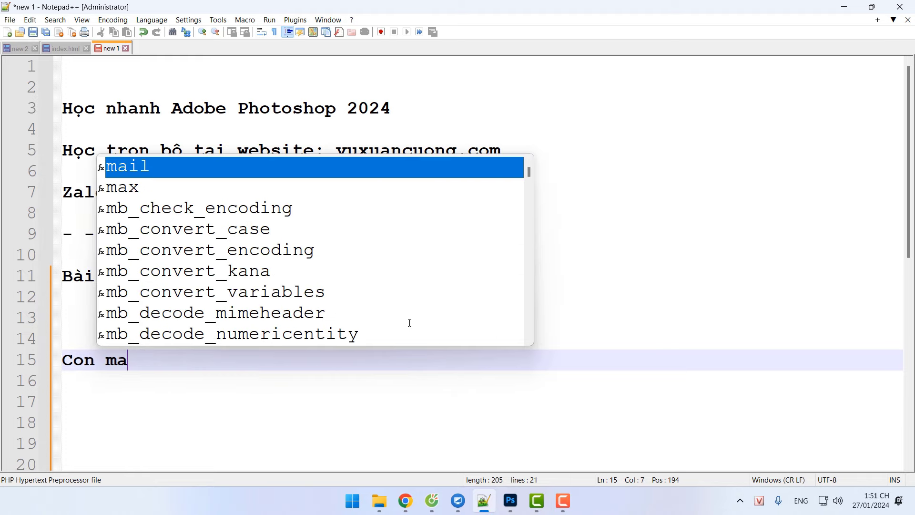
pyautogui.write('ắt')
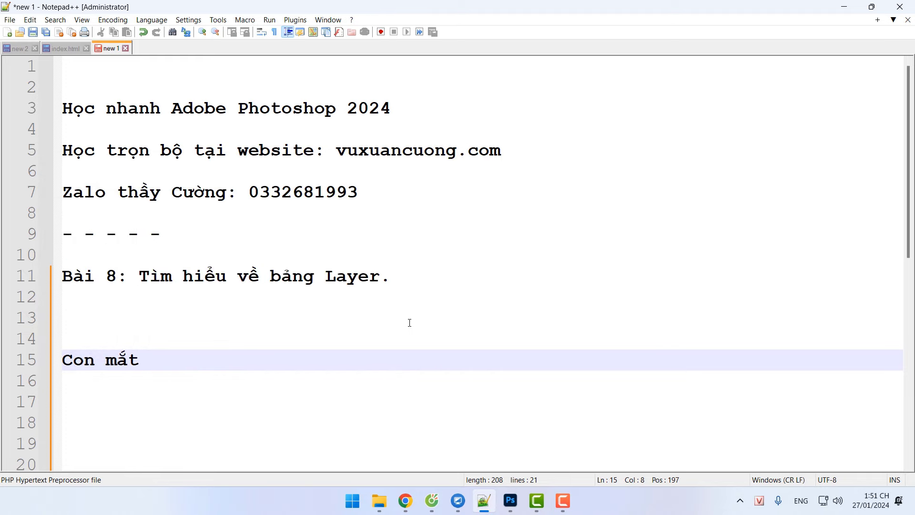
pyautogui.write(':')
pyautogui.press('Return')
pyautogui.press('Return')
pyautogui.write('Bật')
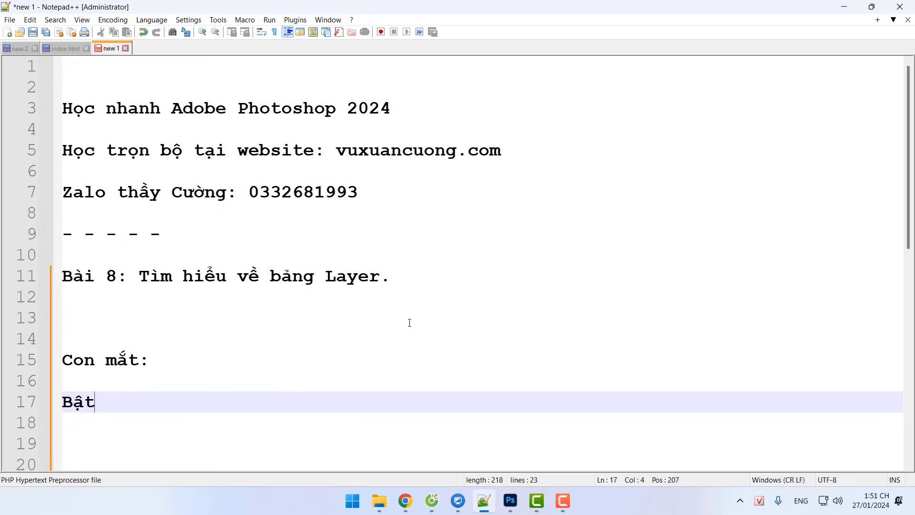
pyautogui.press('Return')
pyautogui.press('Return')
pyautogui.write('Tắt')
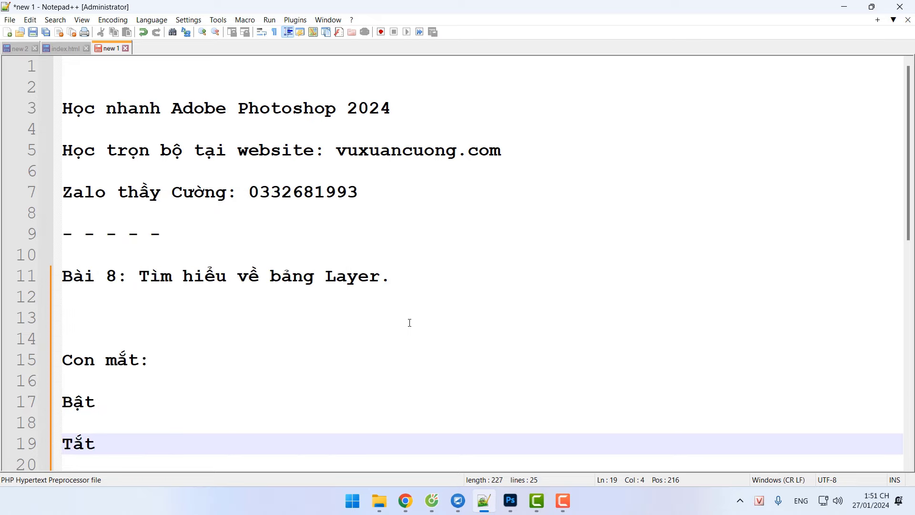
pyautogui.write(':')
# Complete the Bật and Tắt lines with their descriptions of seeing or hiding the Layer's content.
pyautogui.click(257, 390)
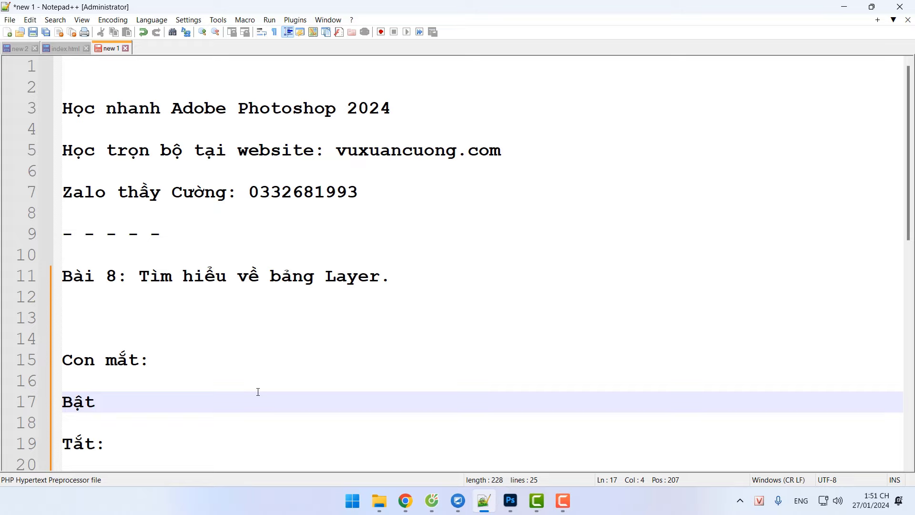
pyautogui.write(': Nhìn được nôi')
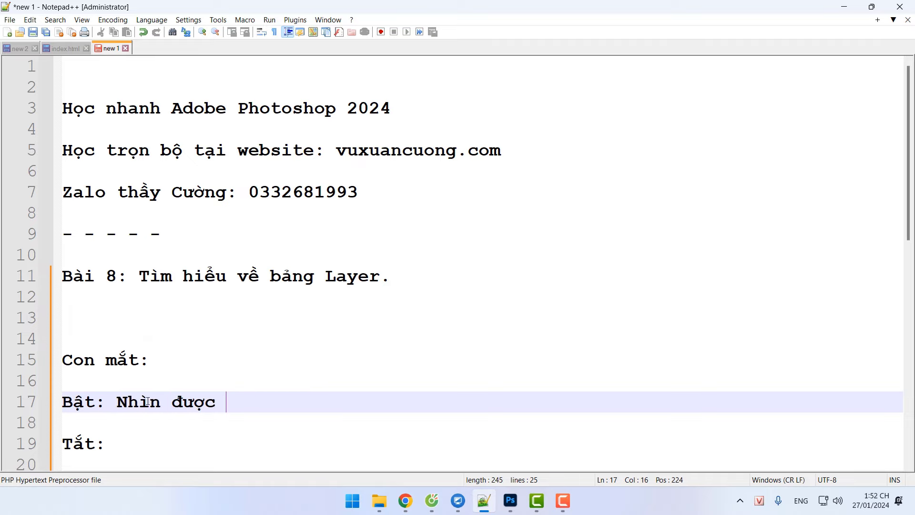
pyautogui.press('BackSpace')
pyautogui.press('BackSpace')
pyautogui.write('ội dung của L')
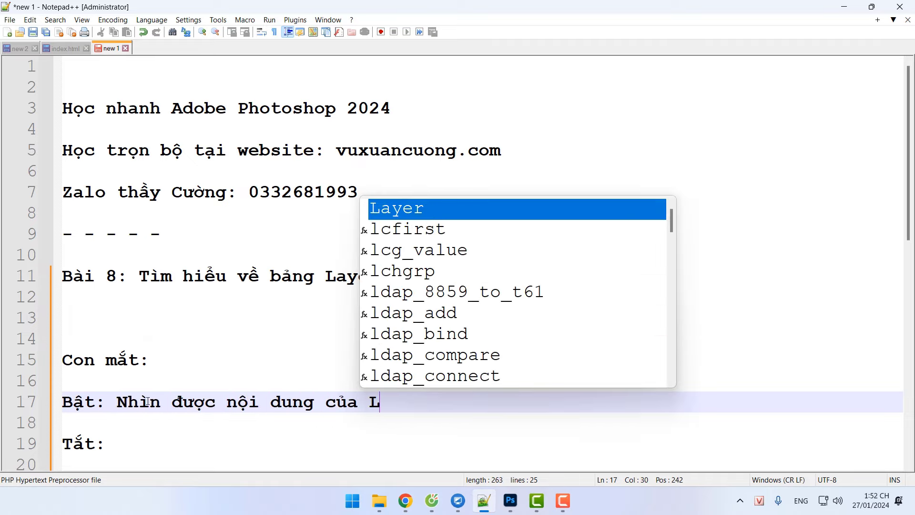
pyautogui.write('ayer đó.')
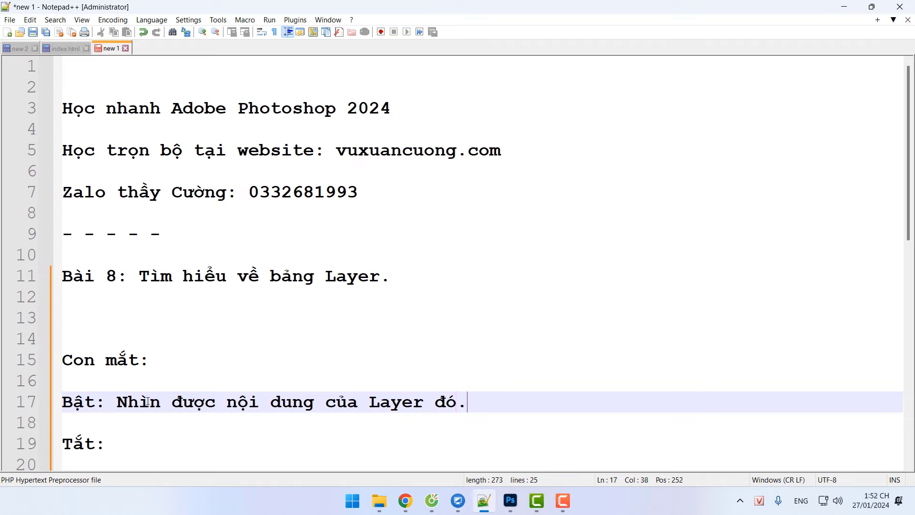
pyautogui.click(169, 442)
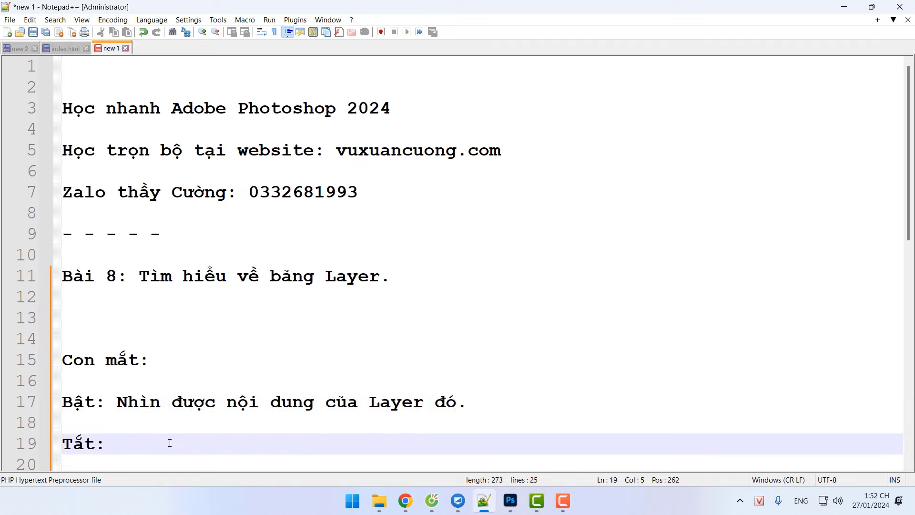
pyautogui.write('Không nhi')
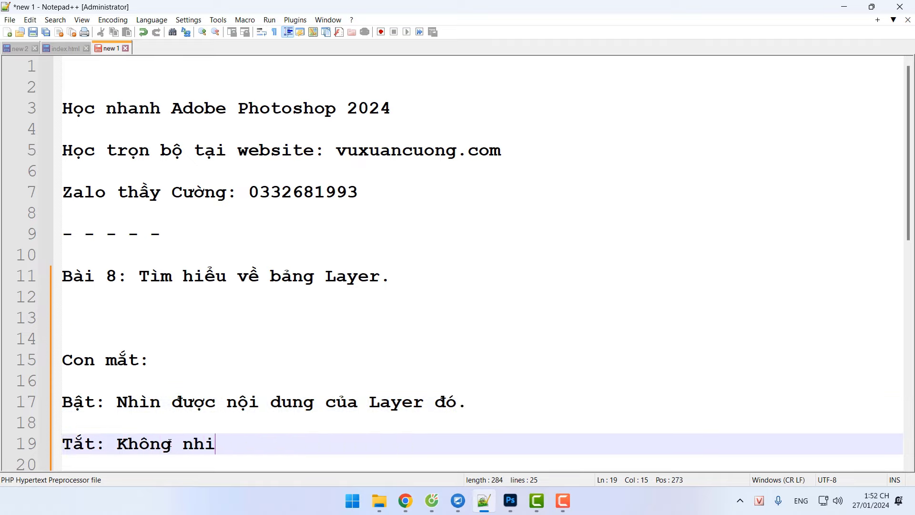
pyautogui.press('BackSpace')
pyautogui.write('ìn thấy được nôi')
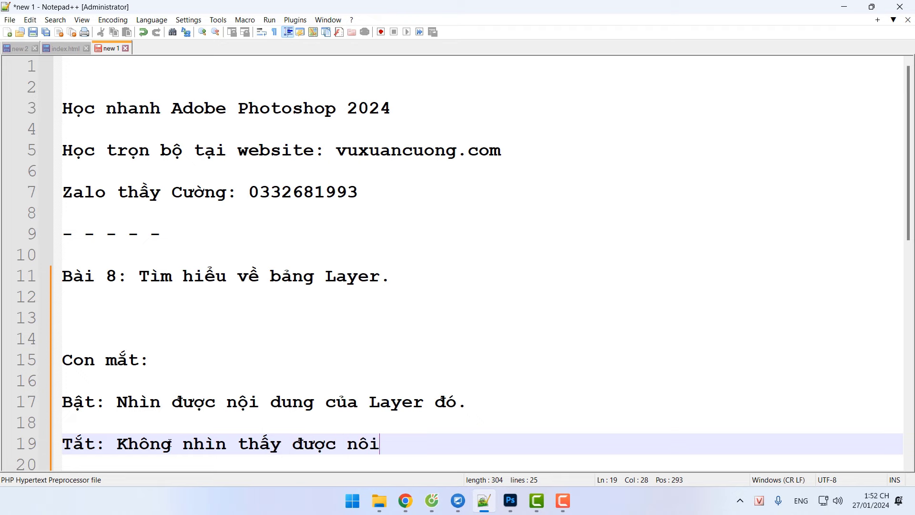
pyautogui.write('j dung của La')
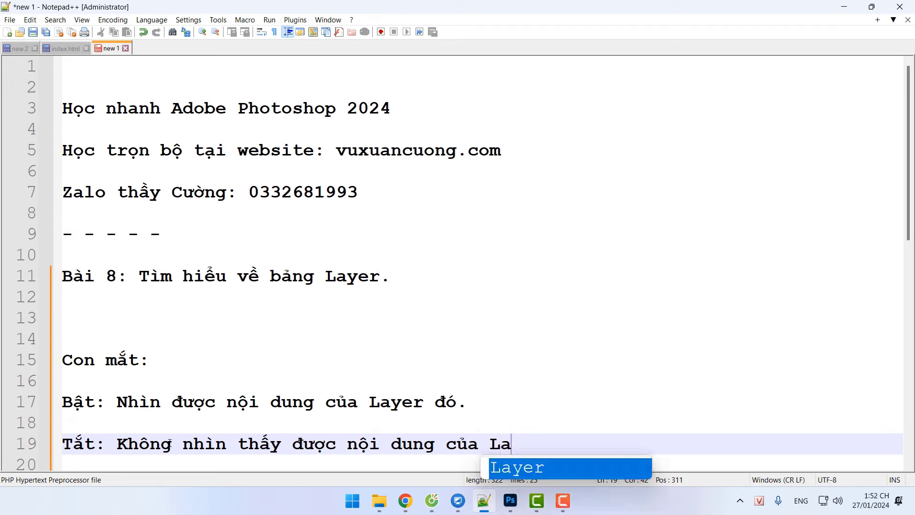
pyautogui.write('yer đo')
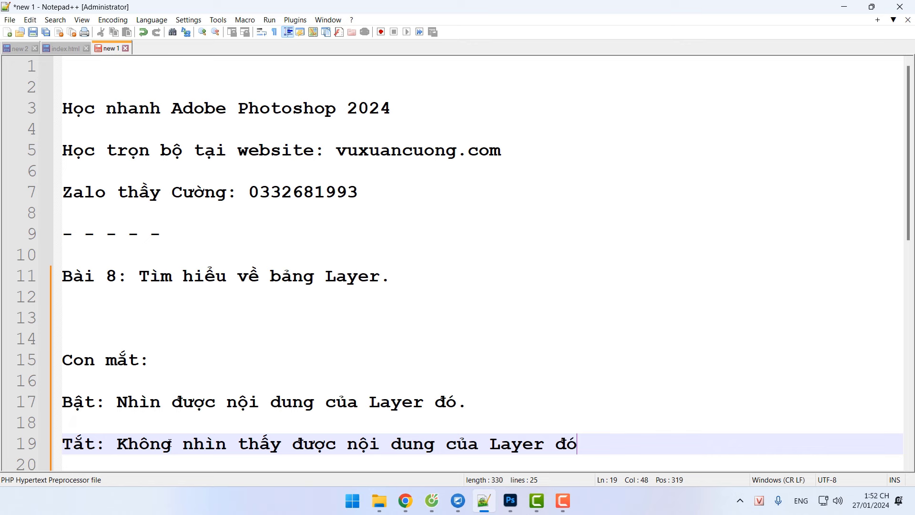
pyautogui.write('.')
# Toggle Layer 0's eye icon off and on twice on RUN_1598.JPG.
pyautogui.click(510, 500)
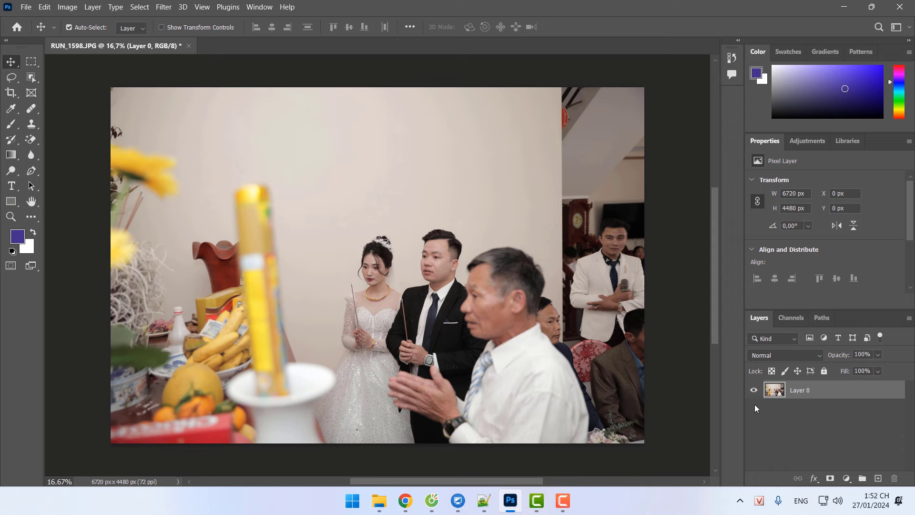
pyautogui.click(753, 389)
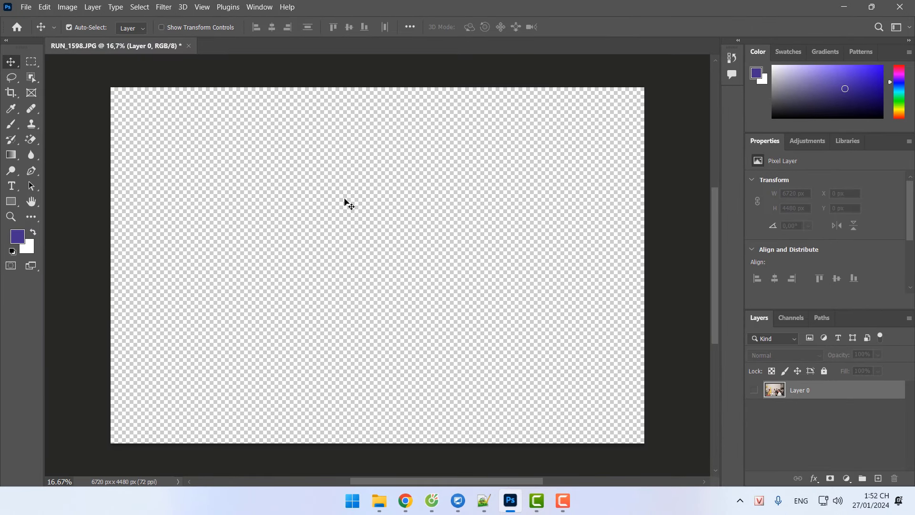
pyautogui.click(753, 390)
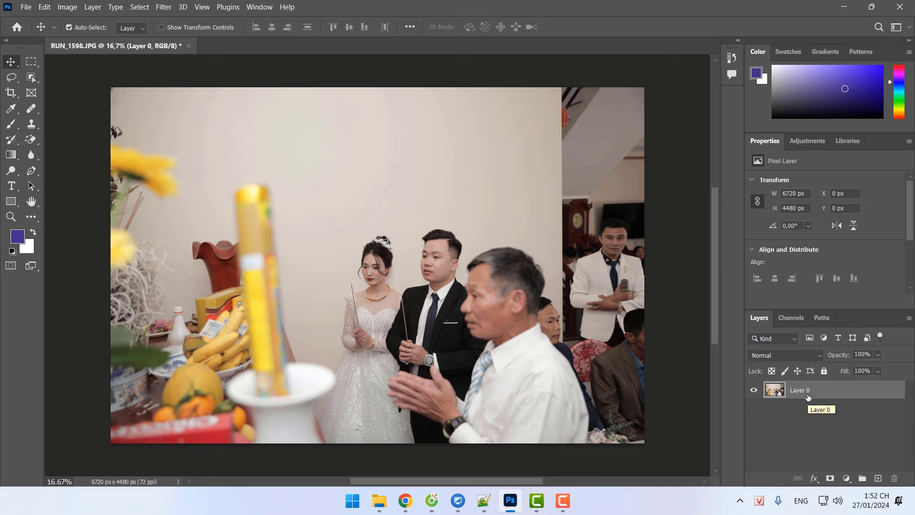
pyautogui.click(755, 391)
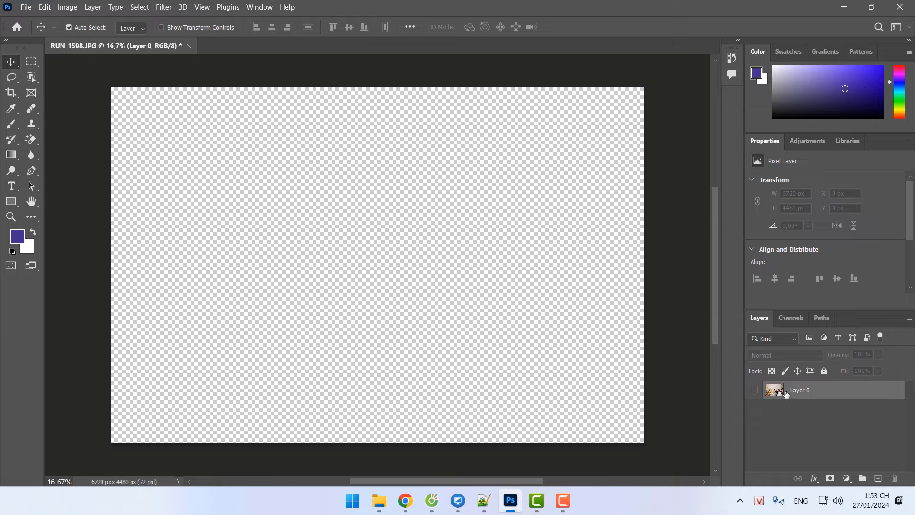
pyautogui.click(753, 391)
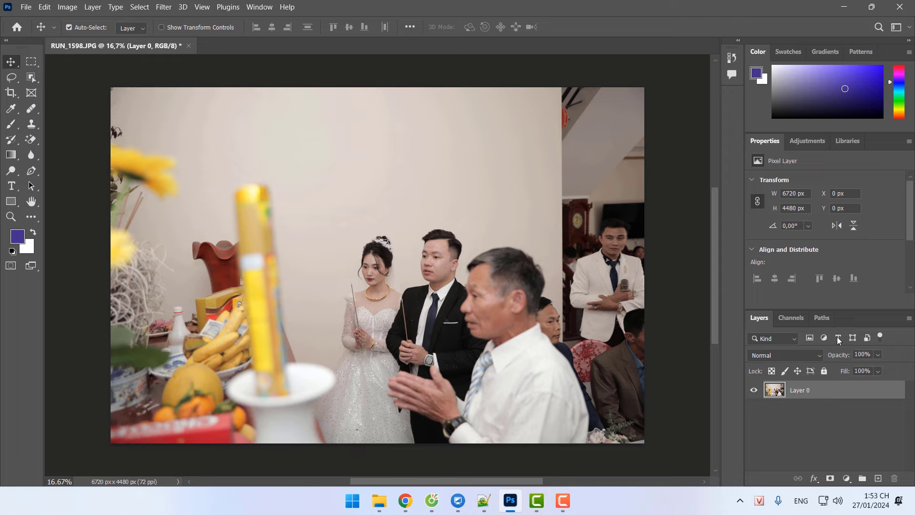
pyautogui.click(844, 390)
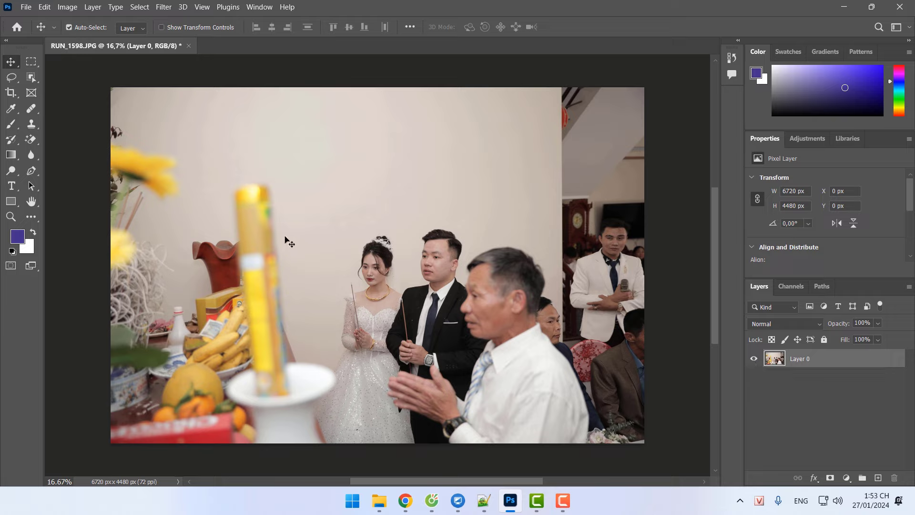
pyautogui.click(878, 323)
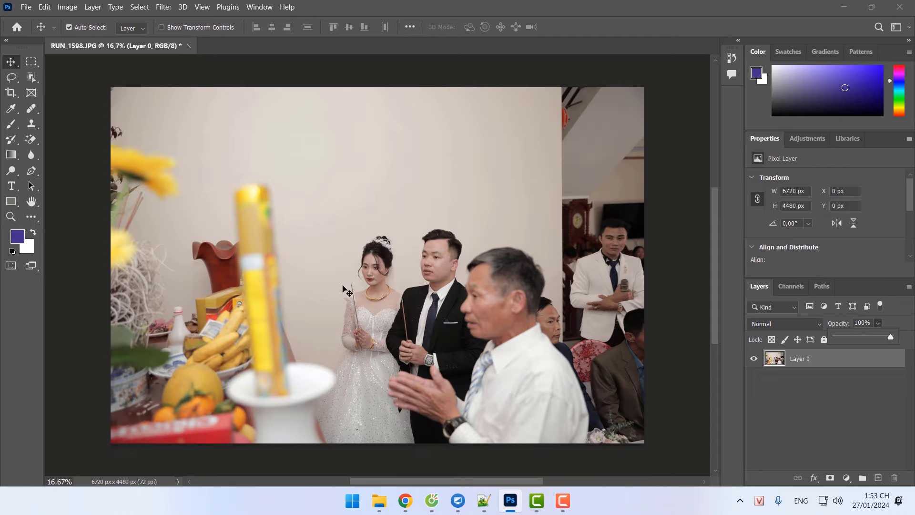
pyautogui.click(779, 374)
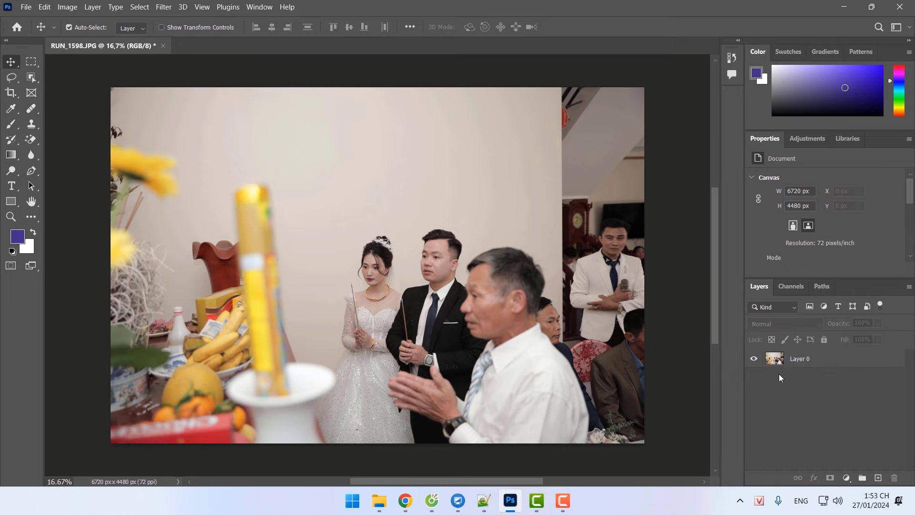
pyautogui.click(822, 365)
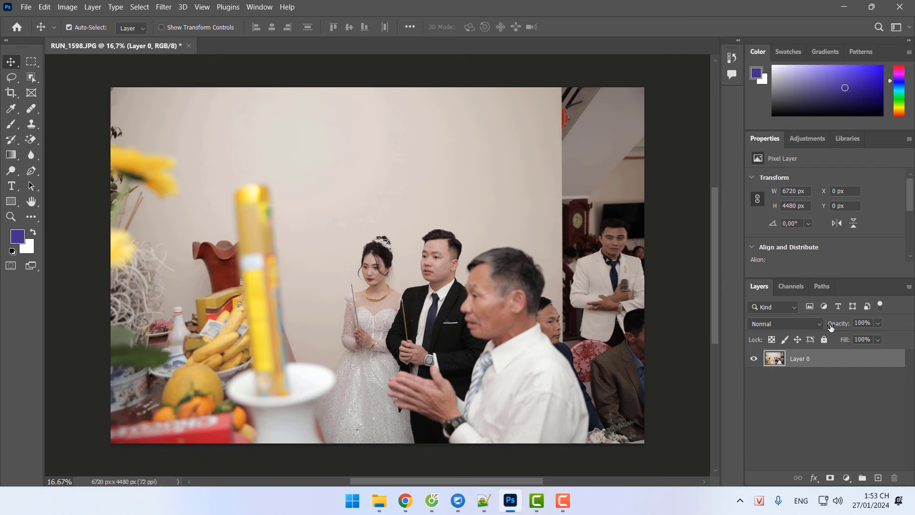
# Vary Layer 0's opacity from near transparent through 66% back to 100%.
pyautogui.click(877, 324)
pyautogui.moveTo(889, 338); pyautogui.dragTo(838, 336)
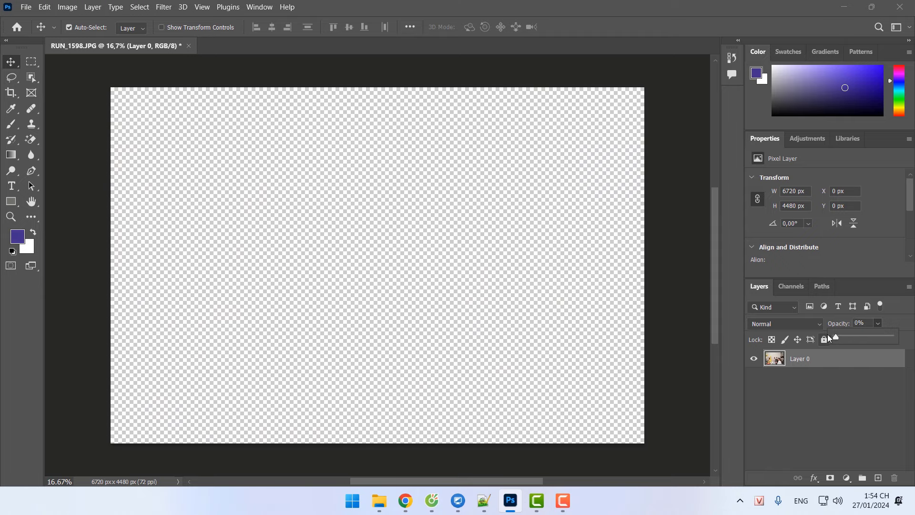
pyautogui.moveTo(834, 338); pyautogui.dragTo(871, 335)
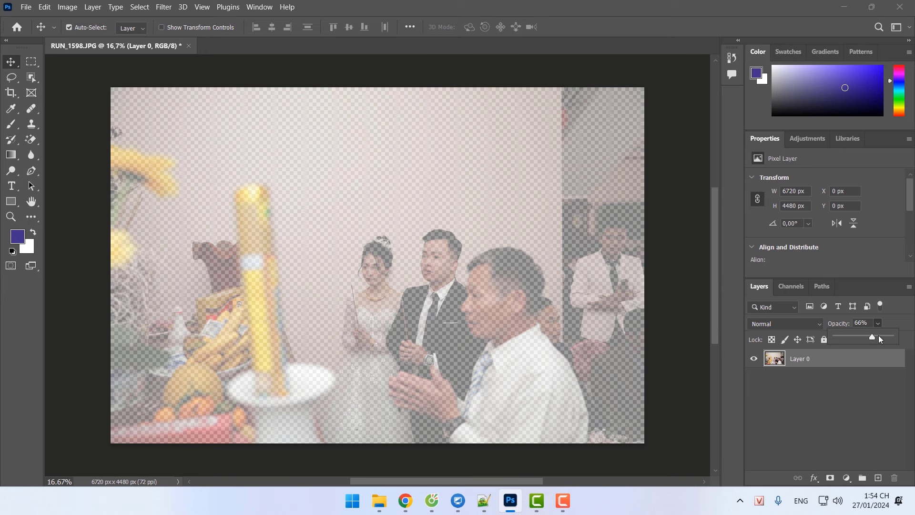
pyautogui.moveTo(889, 335); pyautogui.dragTo(892, 334)
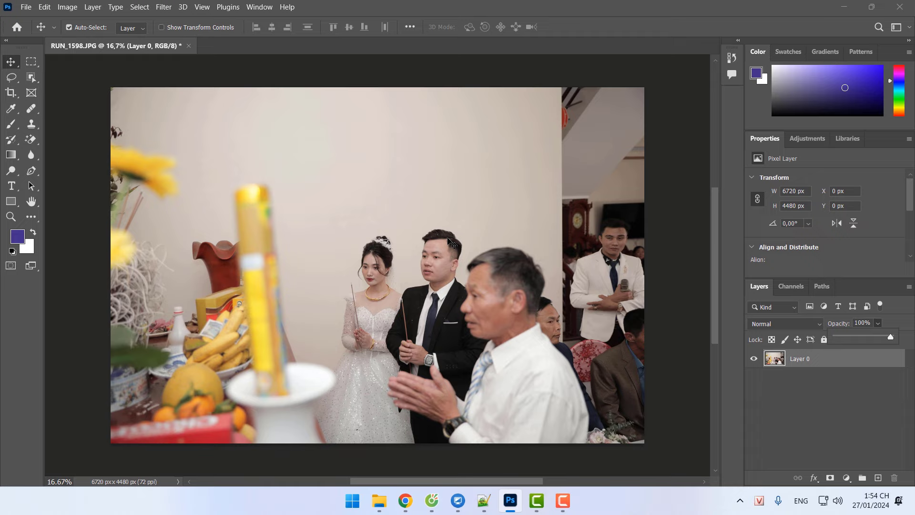
# Reselect Layer 0 and toggle its visibility off and on to confirm it shows.
pyautogui.click(772, 383)
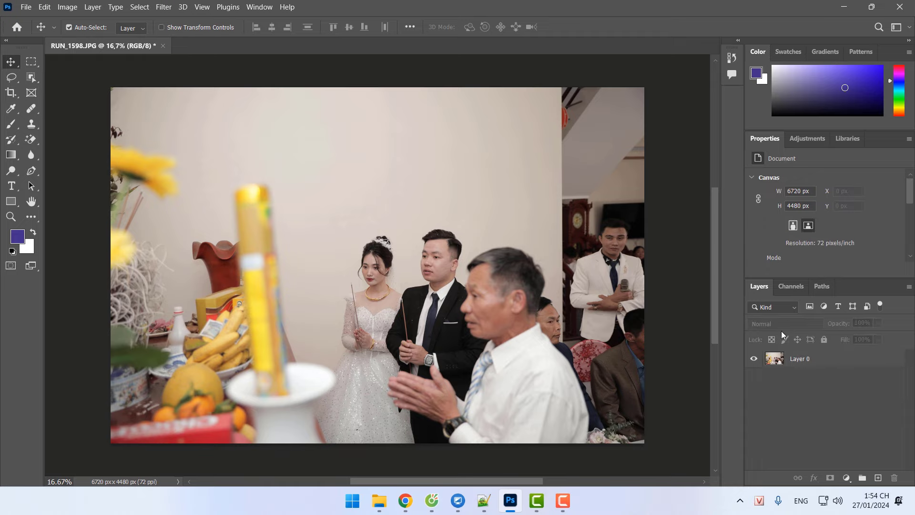
pyautogui.click(801, 361)
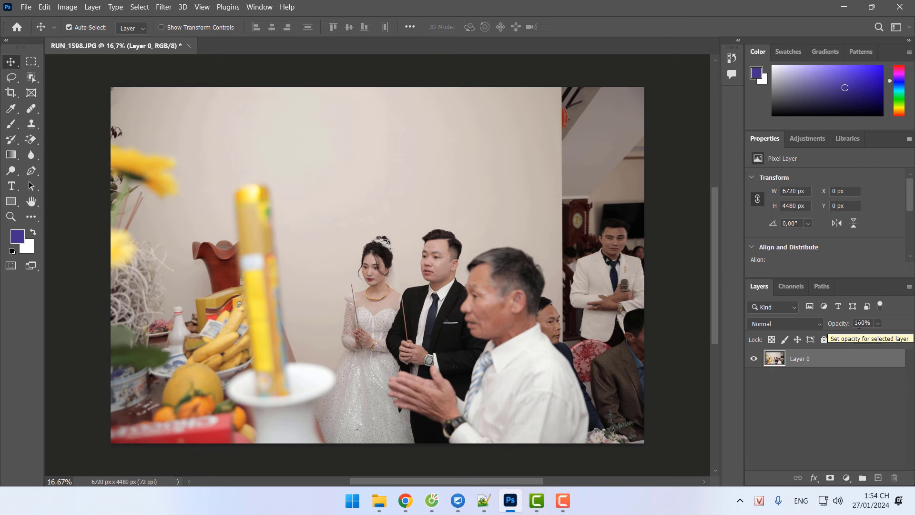
pyautogui.click(754, 361)
pyautogui.click(754, 362)
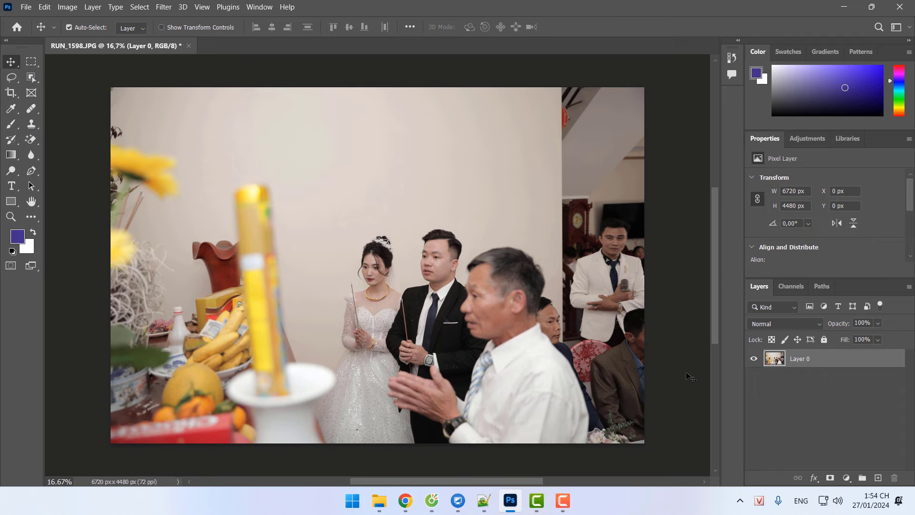
pyautogui.moveTo(749, 287)
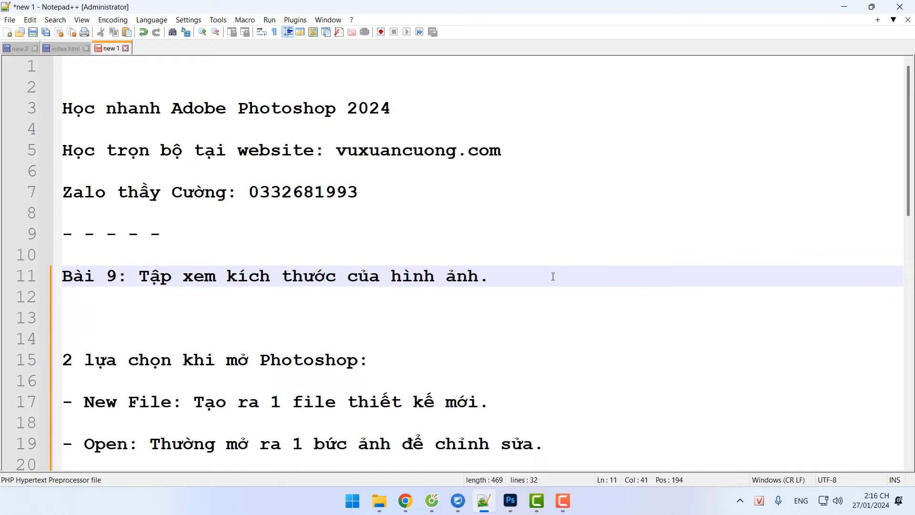
# Insert 'mới' before 'mở' on line 15, then return to Photoshop's Home screen.
pyautogui.moveTo(182, 276); pyautogui.dragTo(467, 275)
pyautogui.scroll(-2, 529, 298)
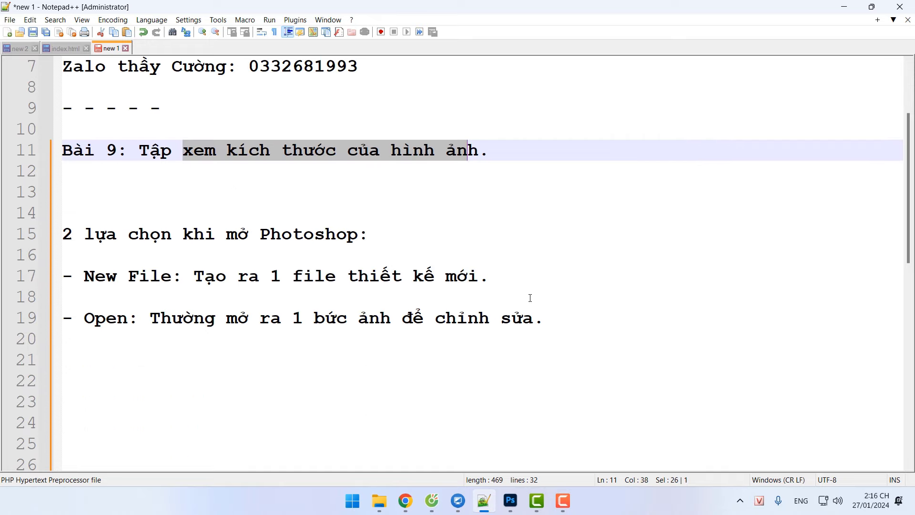
pyautogui.click(226, 235)
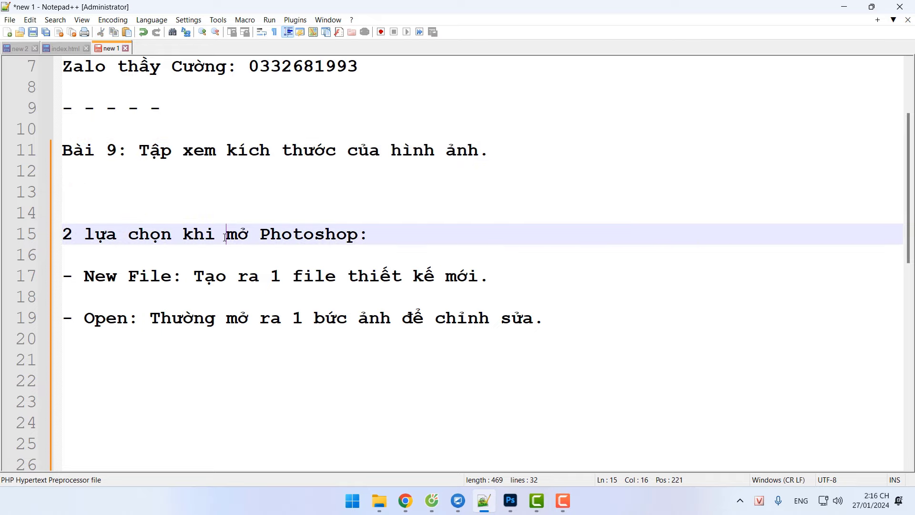
pyautogui.write('mowisd m')
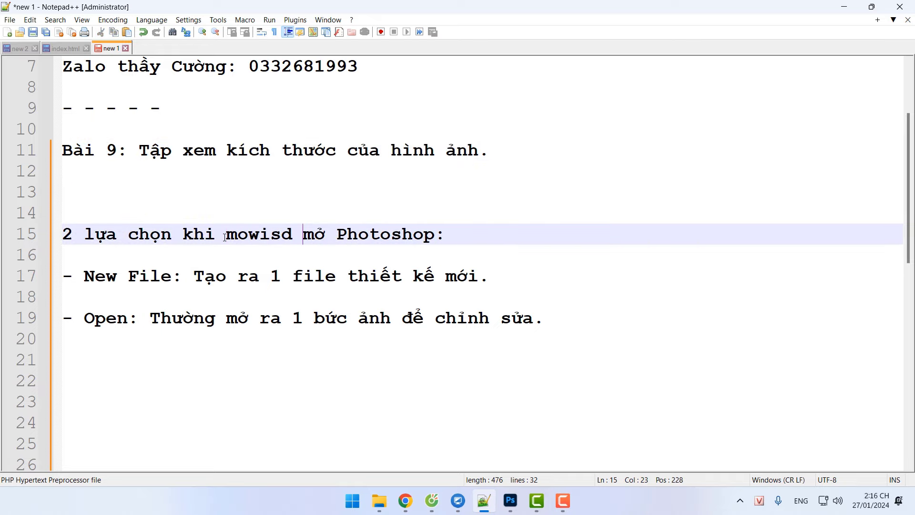
pyautogui.press('BackSpace')
pyautogui.press('BackSpace')
pyautogui.press('BackSpace')
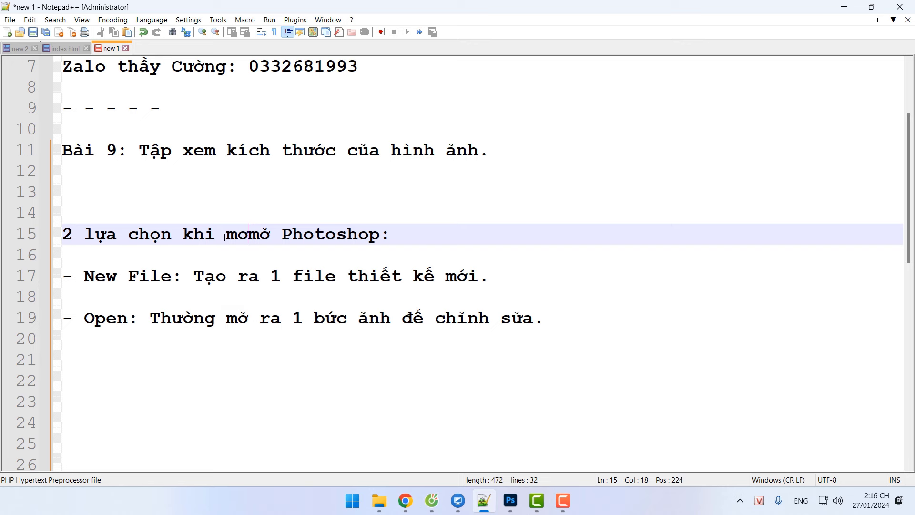
pyautogui.write('wis')
pyautogui.click(510, 501)
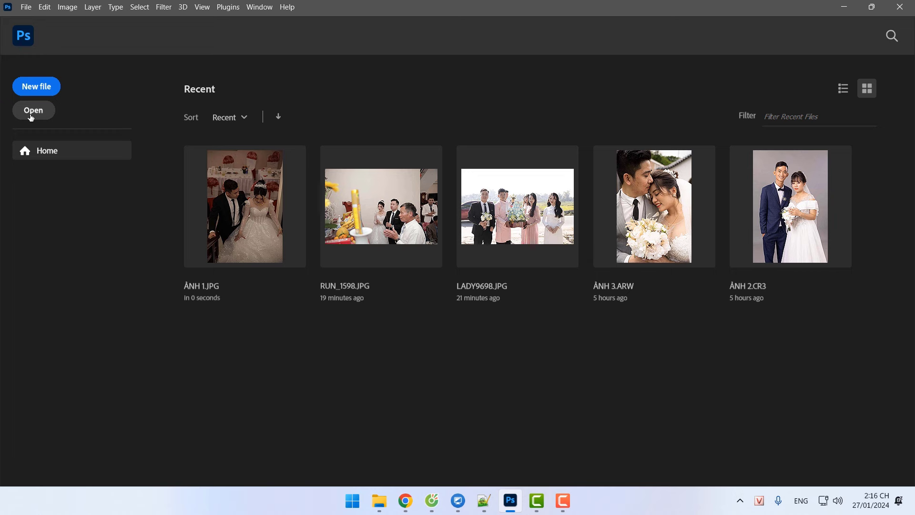
# Open RUN_1598.JPG from Photoshop's recent files, then close it.
pyautogui.click(484, 500)
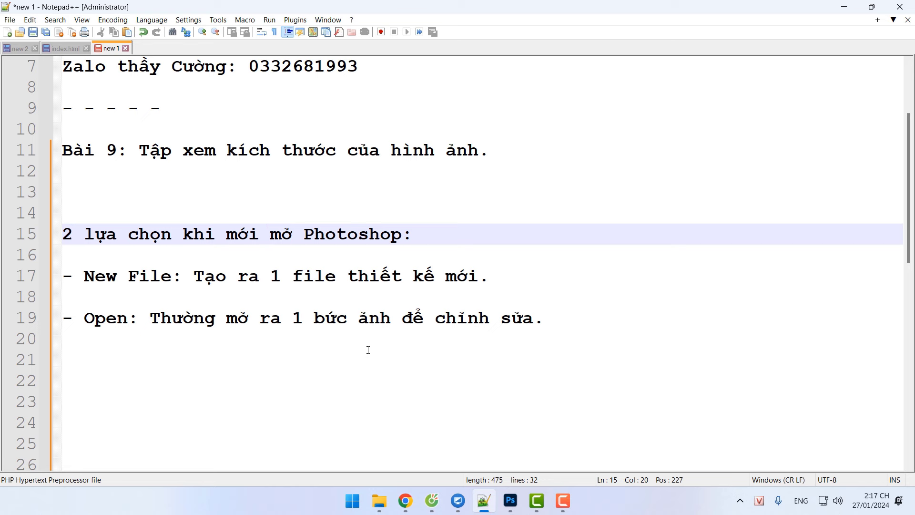
pyautogui.hotkey('alt', 'Tab')
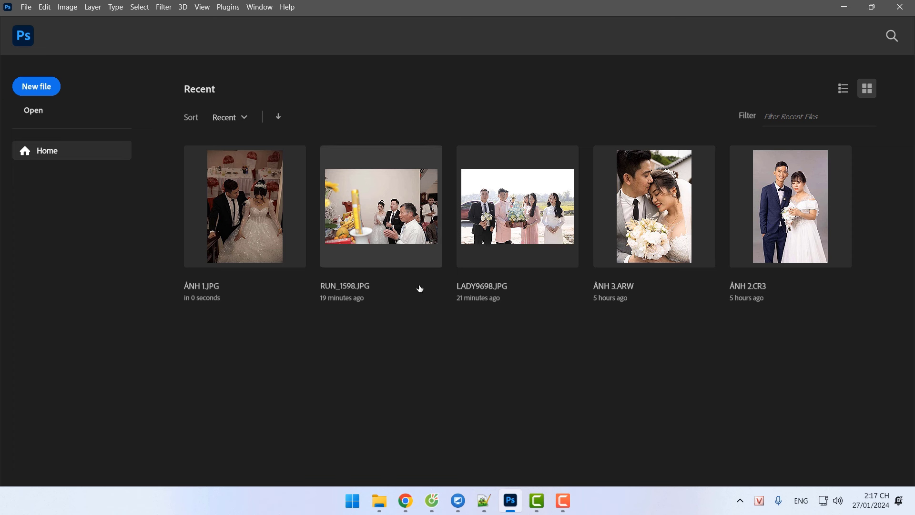
pyautogui.click(372, 211)
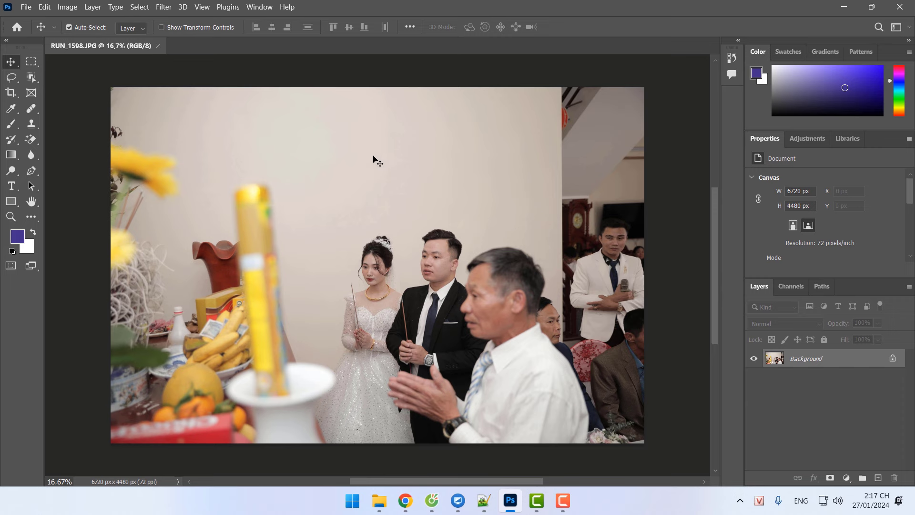
pyautogui.click(158, 46)
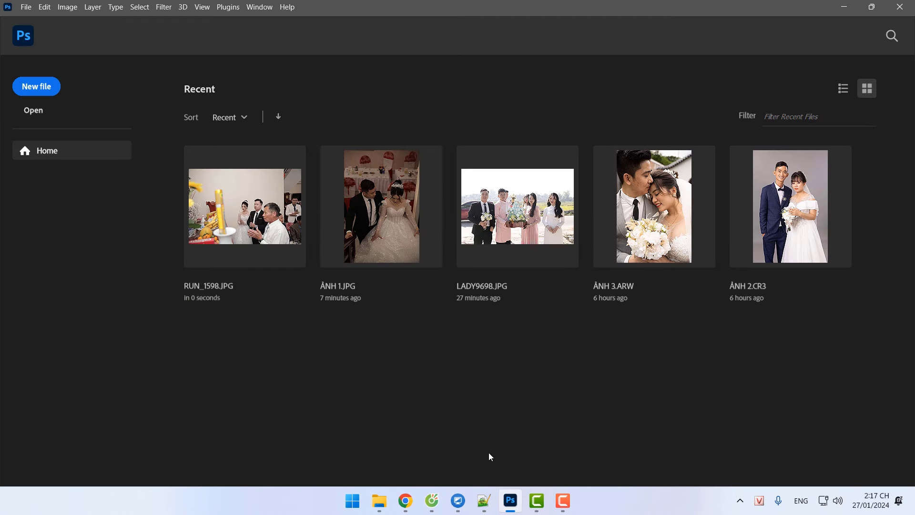
# Minimise Notepad++ and Photoshop to reveal the desktop with ẢNH 1, ẢNH 2 and ẢNH 3.
pyautogui.click(483, 499)
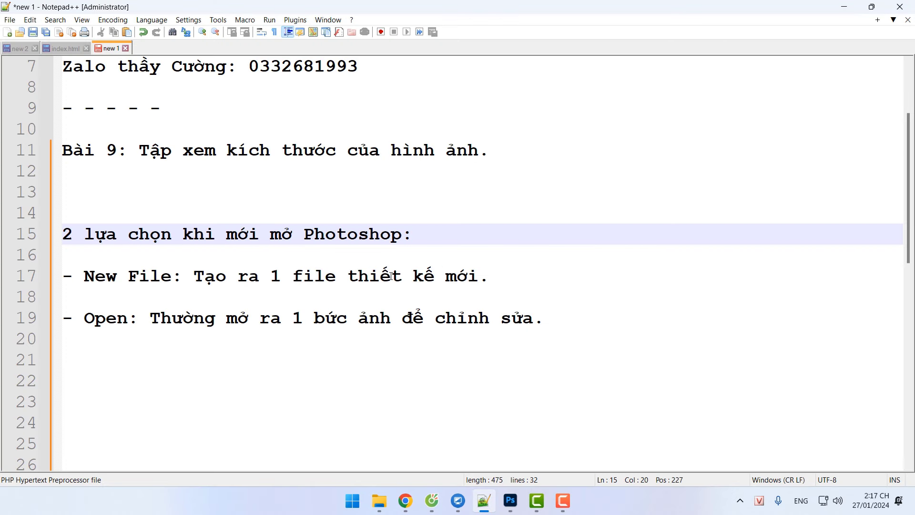
pyautogui.moveTo(292, 276); pyautogui.dragTo(411, 276)
pyautogui.click(844, 7)
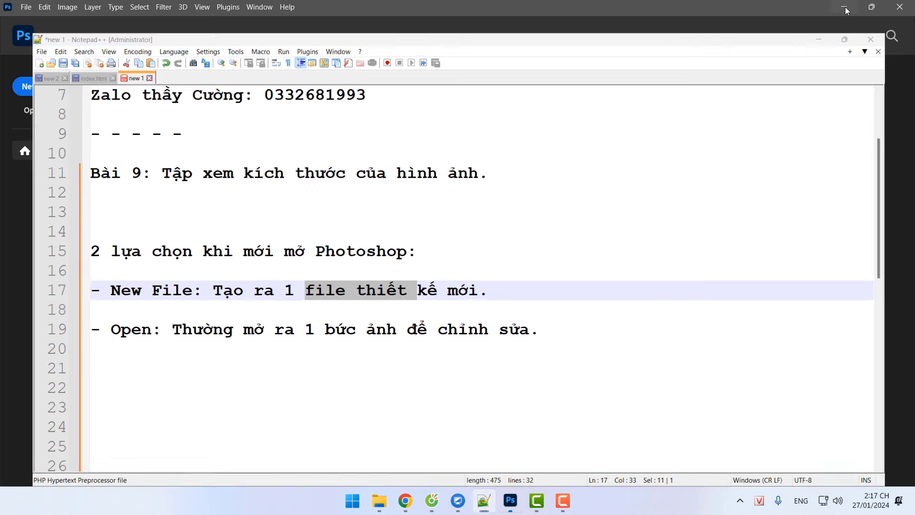
pyautogui.click(844, 6)
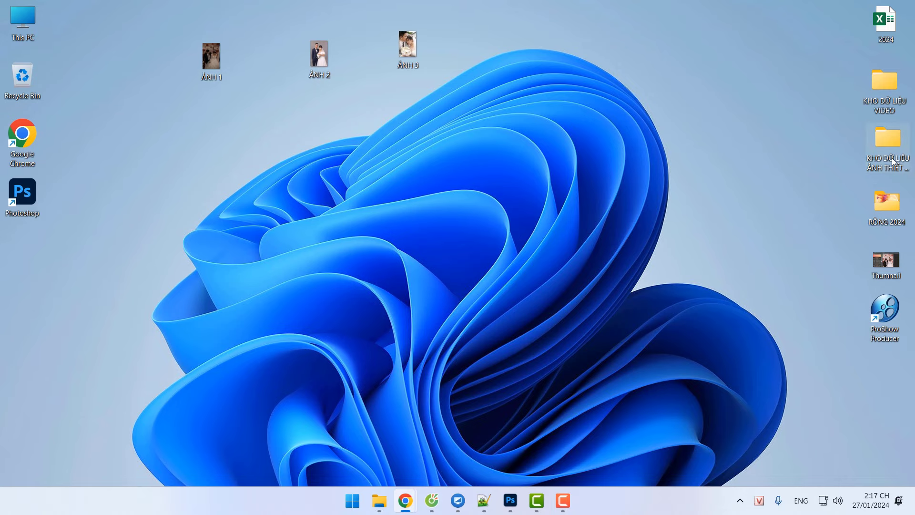
# Open the Ý TƯỞNG THIẾT KẾ BANNER folder in a maximised File Explorer.
pyautogui.click(379, 500)
pyautogui.moveTo(29, 9); pyautogui.dragTo(904, 2)
pyautogui.scroll(-3, 307, 451)
pyautogui.doubleClick(298, 462)
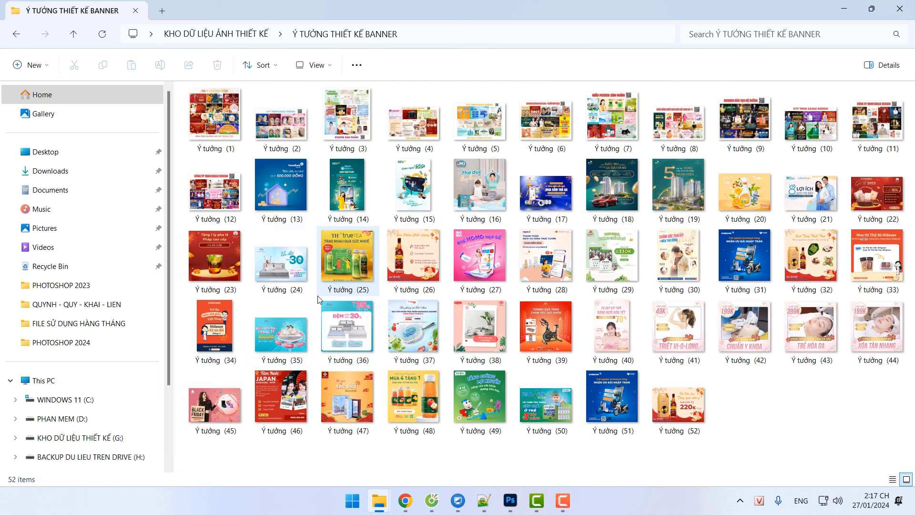
# Preview Ý tưởng (23), the next two banners, and Ý tưởng (31) in Photos, then return to Photoshop.
pyautogui.moveTo(313, 302)
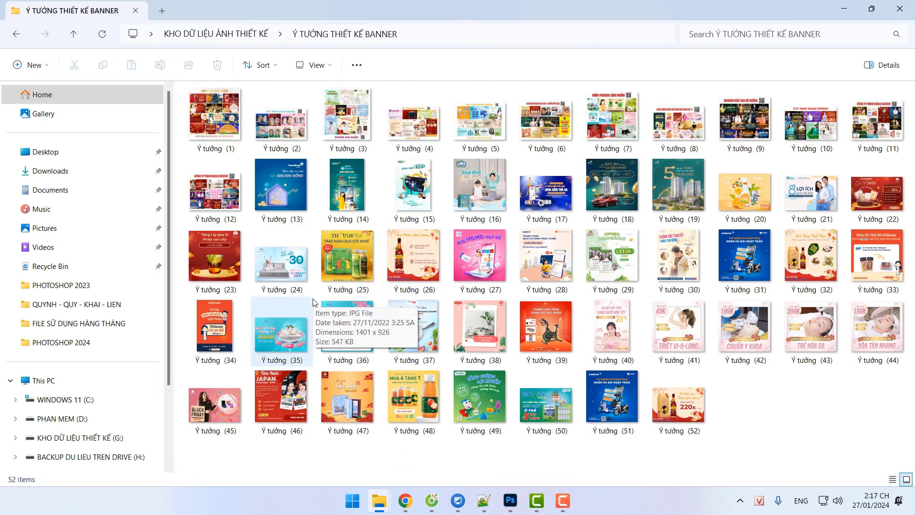
pyautogui.doubleClick(214, 256)
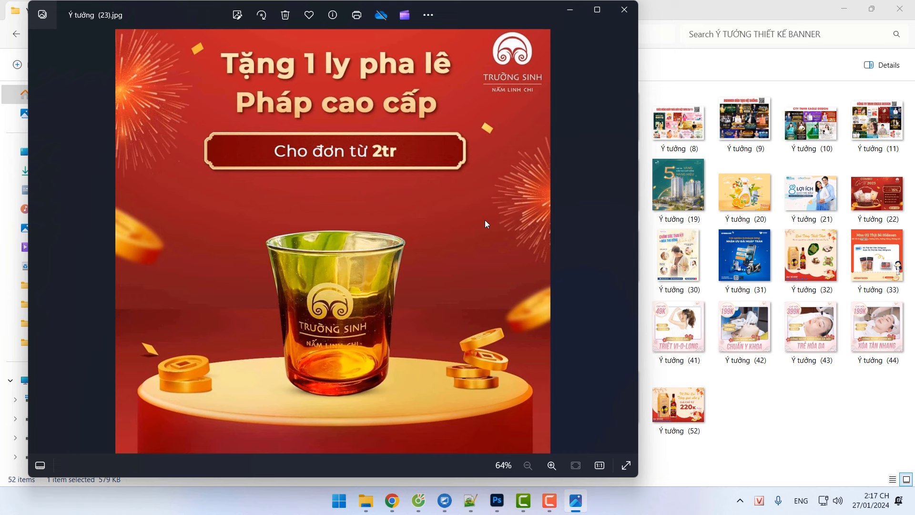
pyautogui.click(626, 243)
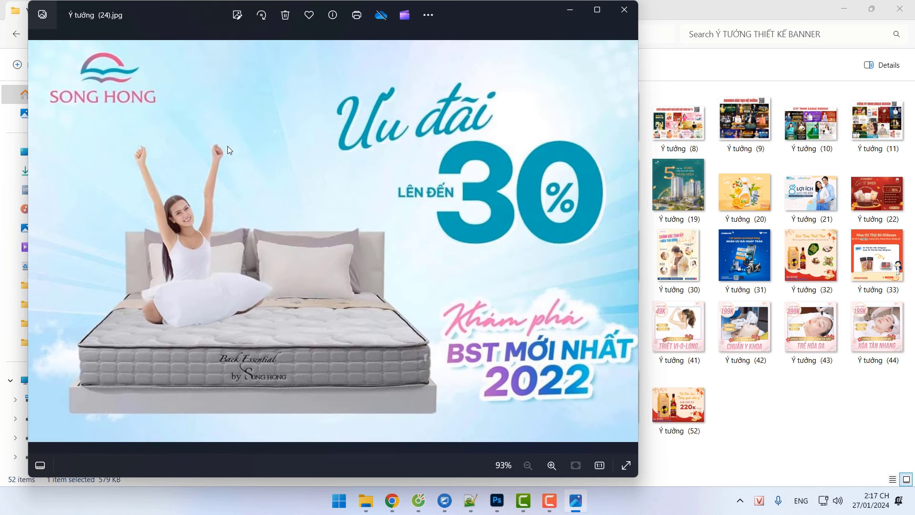
pyautogui.click(625, 242)
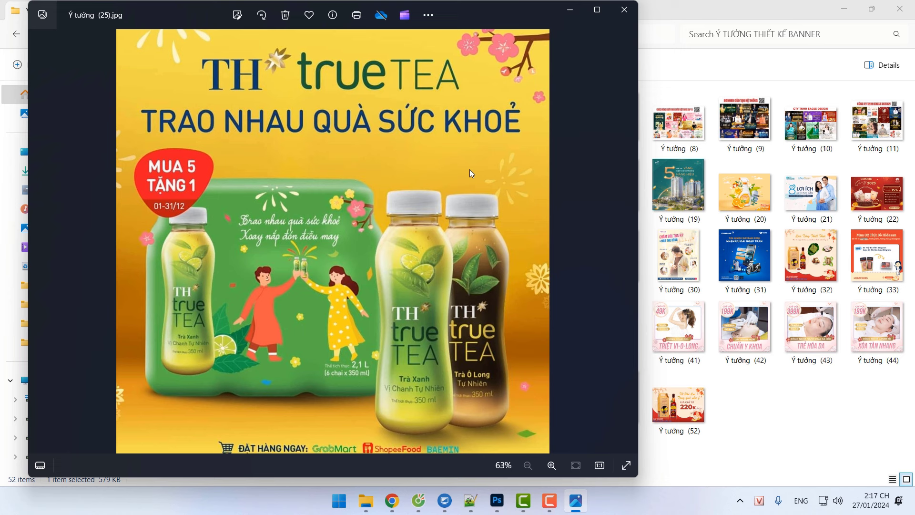
pyautogui.click(623, 10)
pyautogui.doubleClick(731, 262)
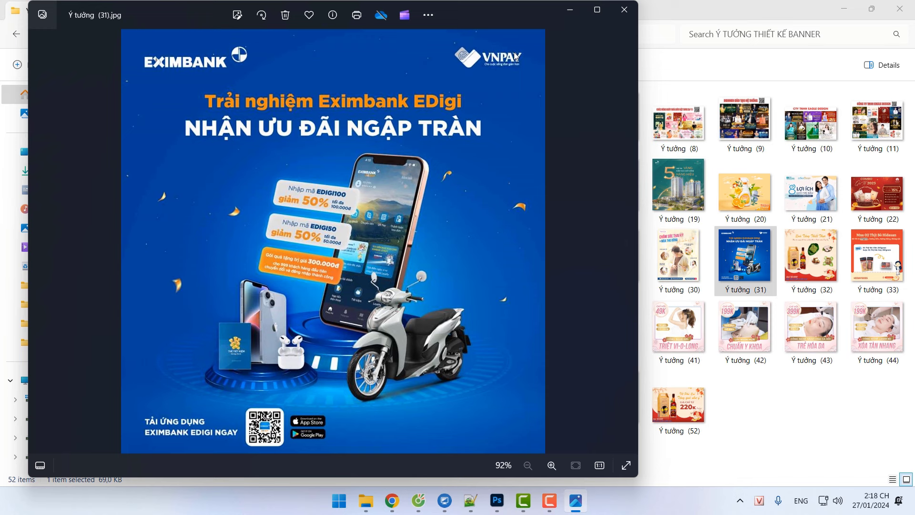
pyautogui.click(624, 10)
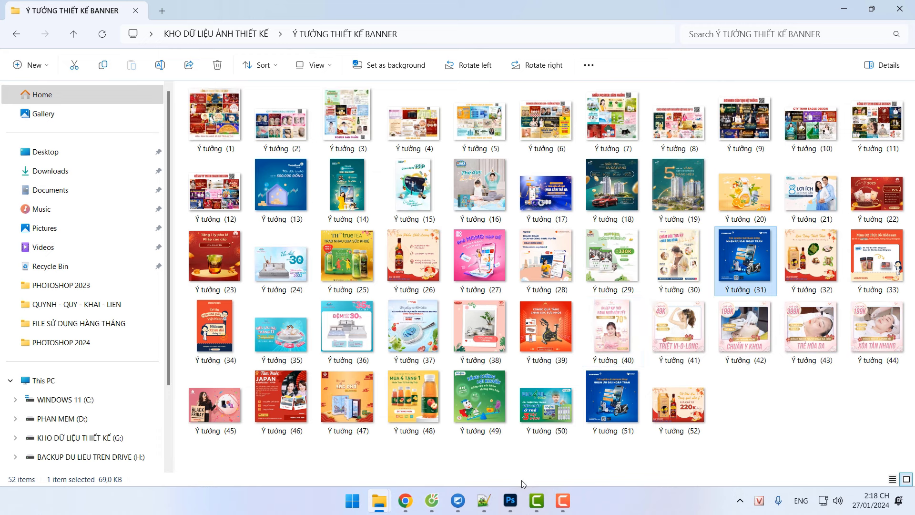
pyautogui.click(510, 500)
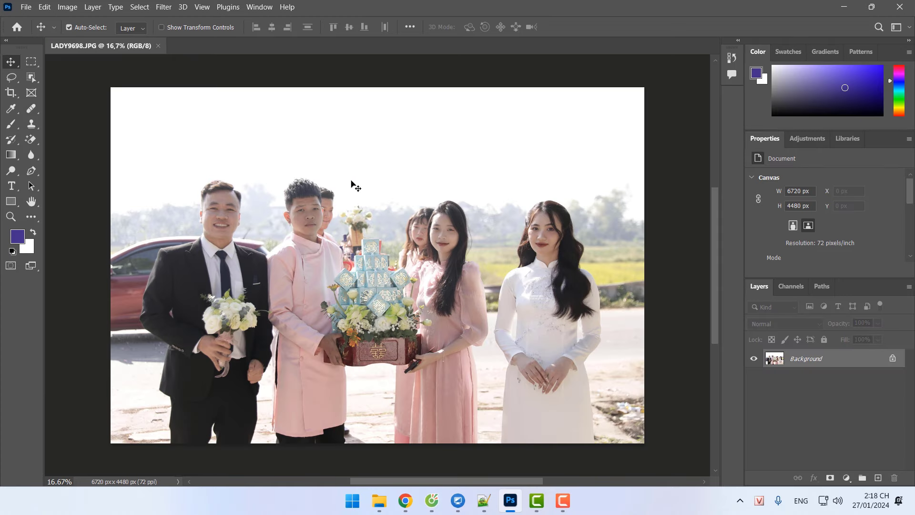
# Close LADY9698.JPG, then open and close QUOC6860.JPG through the Open dialog.
pyautogui.click(160, 52)
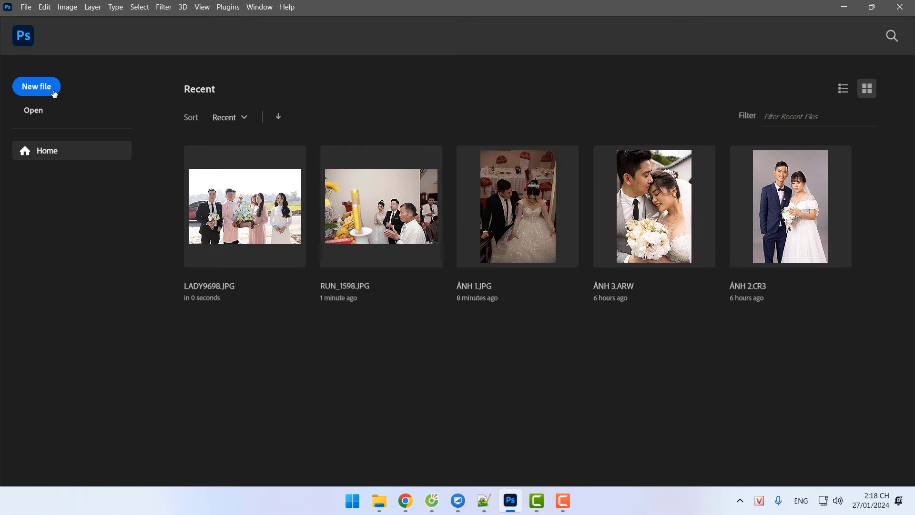
pyautogui.click(71, 111)
pyautogui.click(602, 202)
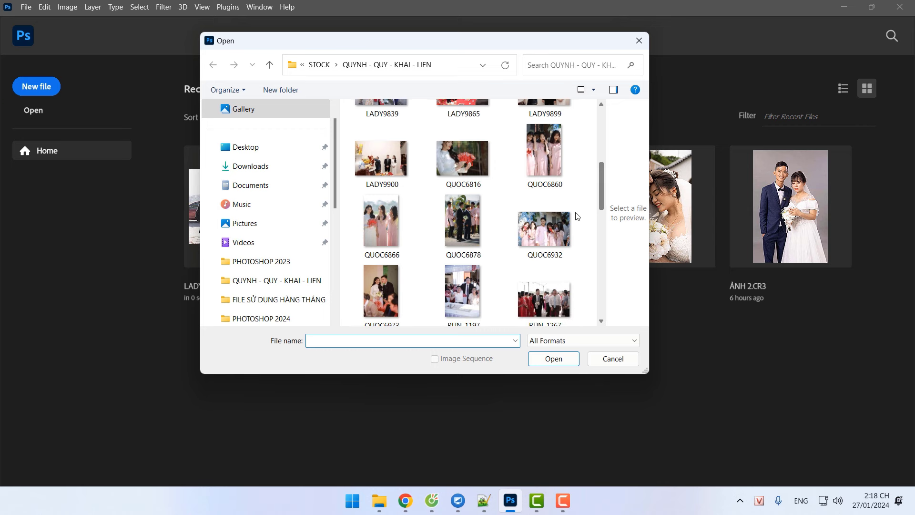
pyautogui.doubleClick(544, 153)
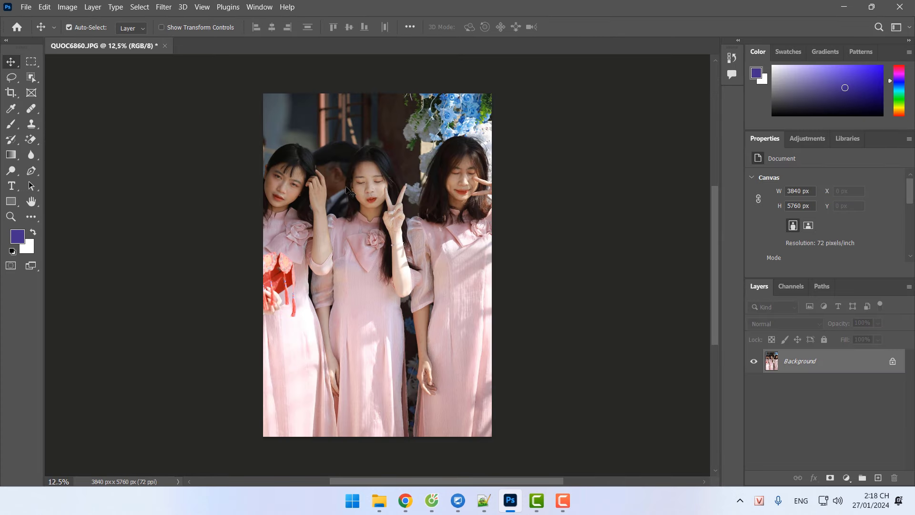
pyautogui.click(165, 46)
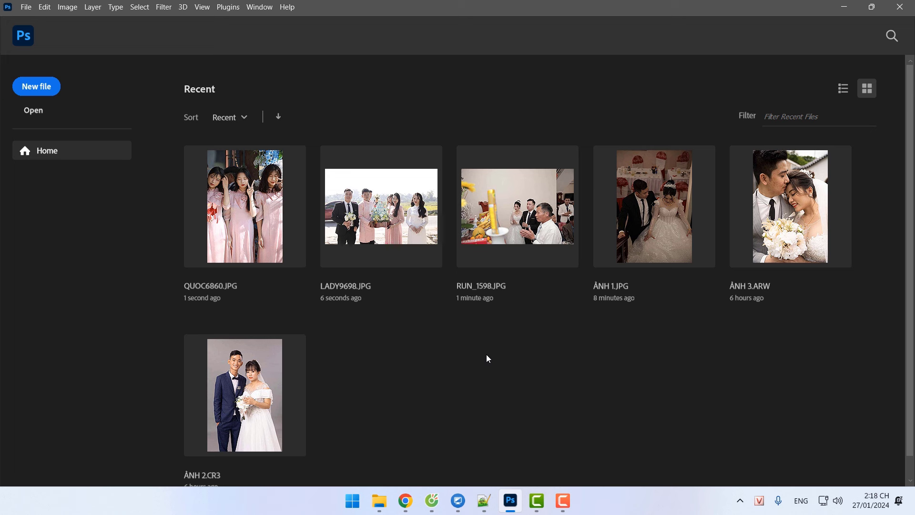
# View banner idea Ý tưởng (39) full size in Photos.
pyautogui.moveTo(379, 501)
pyautogui.click(429, 453)
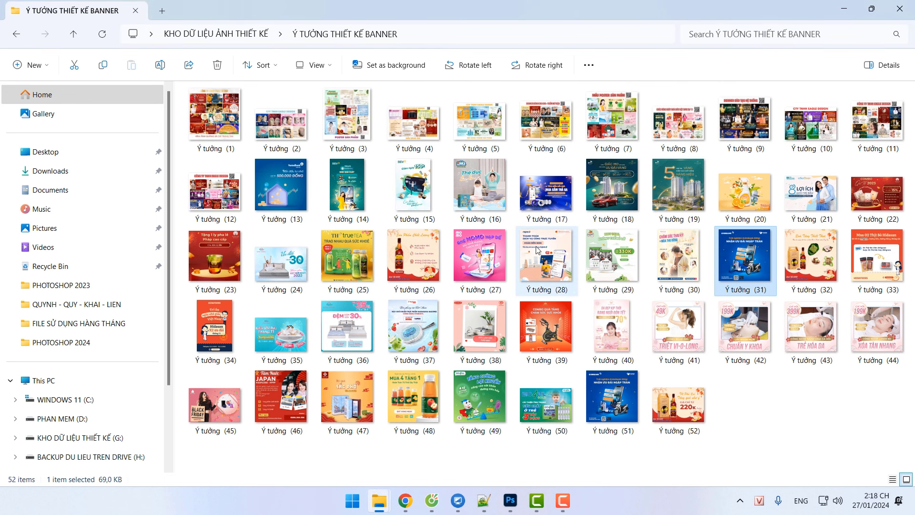
pyautogui.doubleClick(521, 336)
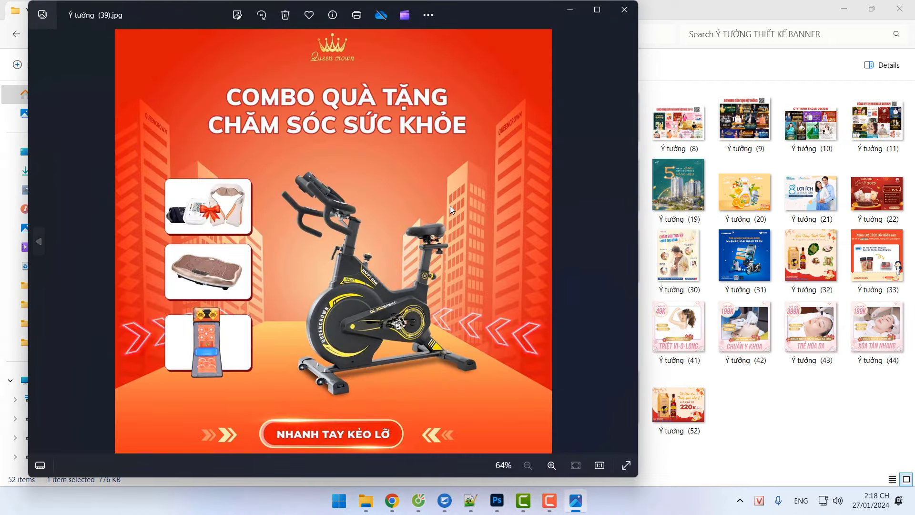
pyautogui.click(624, 10)
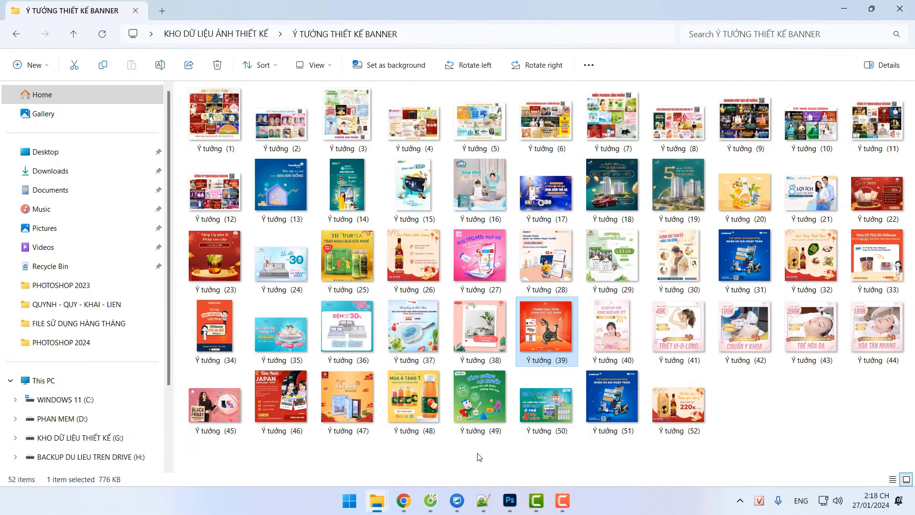
# Look over Photoshop's New document settings, close them, and bring back the lesson notes.
pyautogui.click(510, 501)
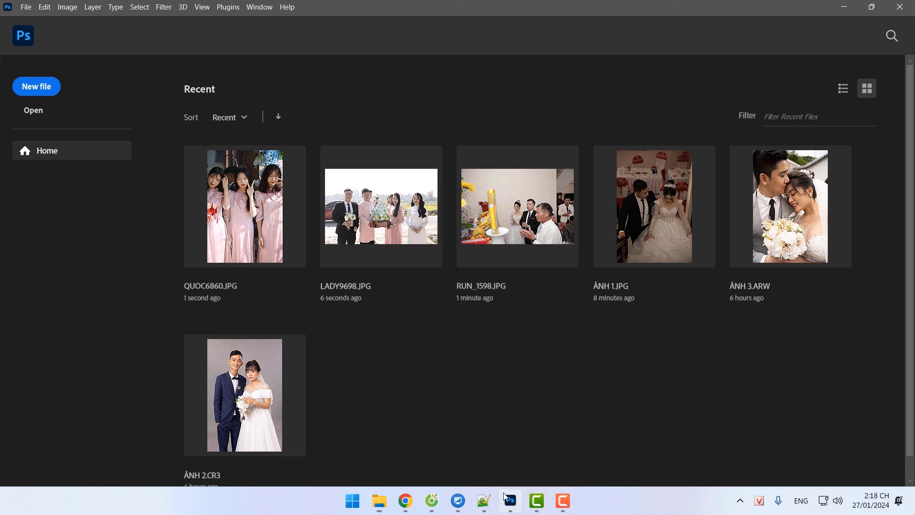
pyautogui.click(36, 87)
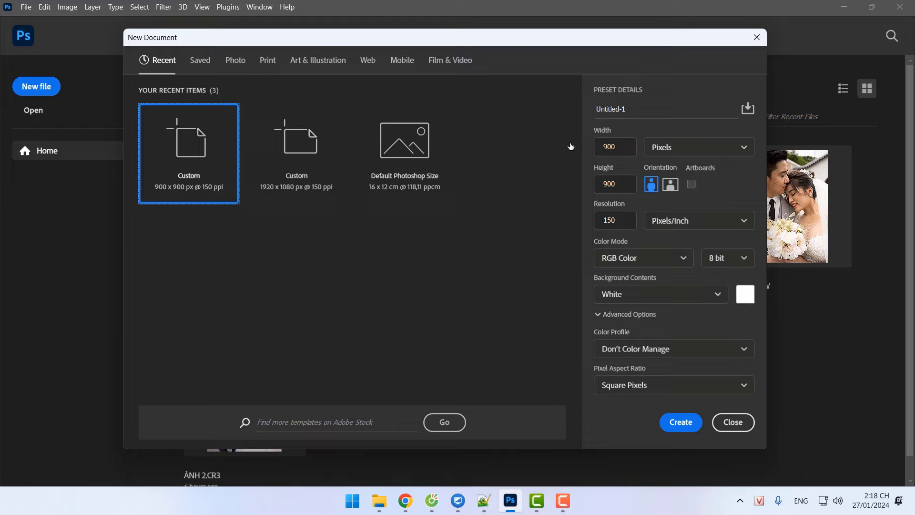
pyautogui.click(732, 422)
pyautogui.click(483, 501)
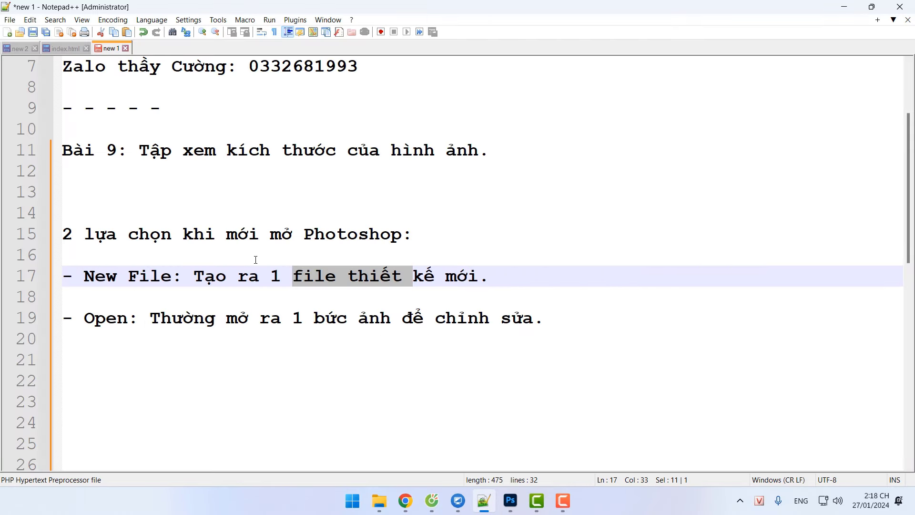
# Add 'đo' after 'vị' on line 31 so it reads 'Đơn vị đo: pixels', then bring up the banner folder.
pyautogui.click(334, 247)
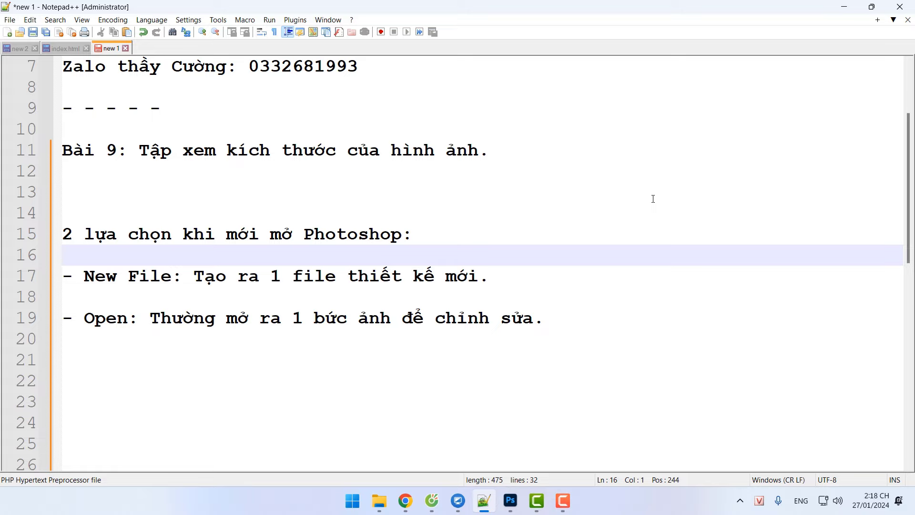
pyautogui.moveTo(907, 189); pyautogui.dragTo(898, 285)
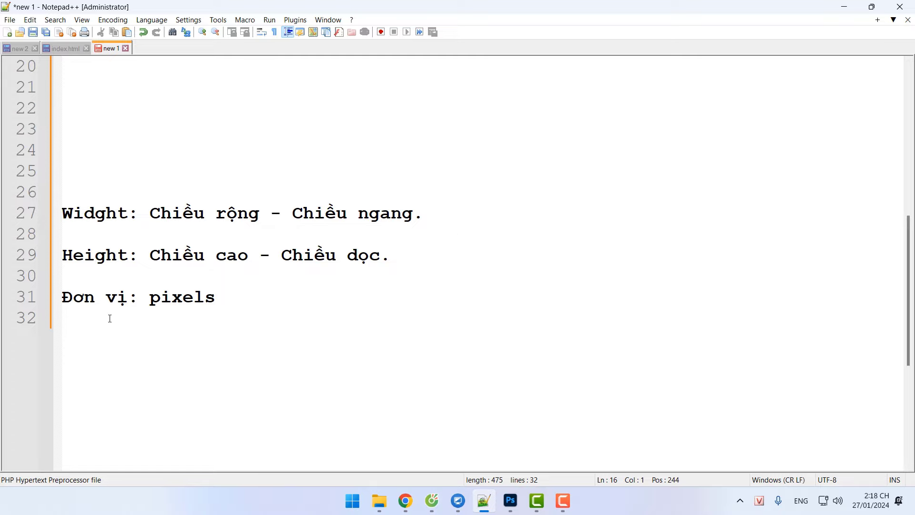
pyautogui.click(128, 296)
pyautogui.write('đo')
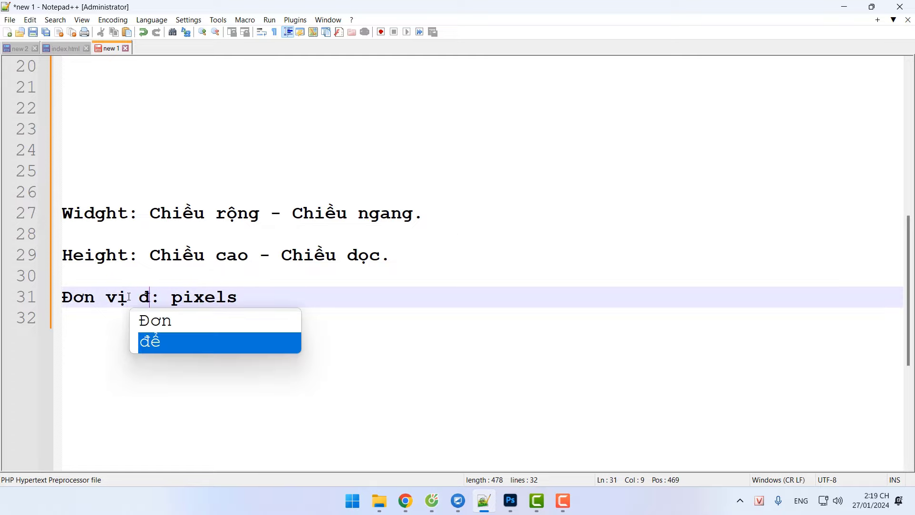
pyautogui.click(237, 215)
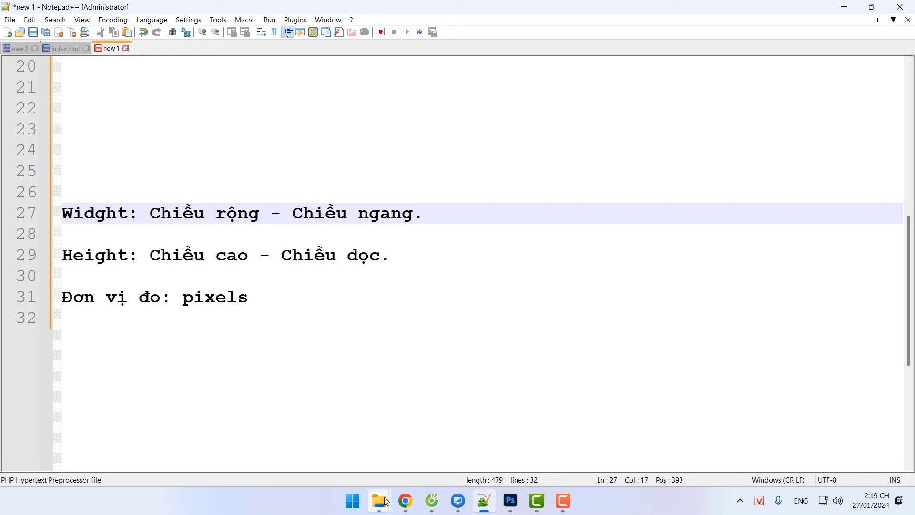
pyautogui.moveTo(380, 500)
pyautogui.click(453, 443)
# View banner ideas Ý tưởng (27), (40) and (43) in Photos one by one, then return to the notes.
pyautogui.doubleClick(482, 256)
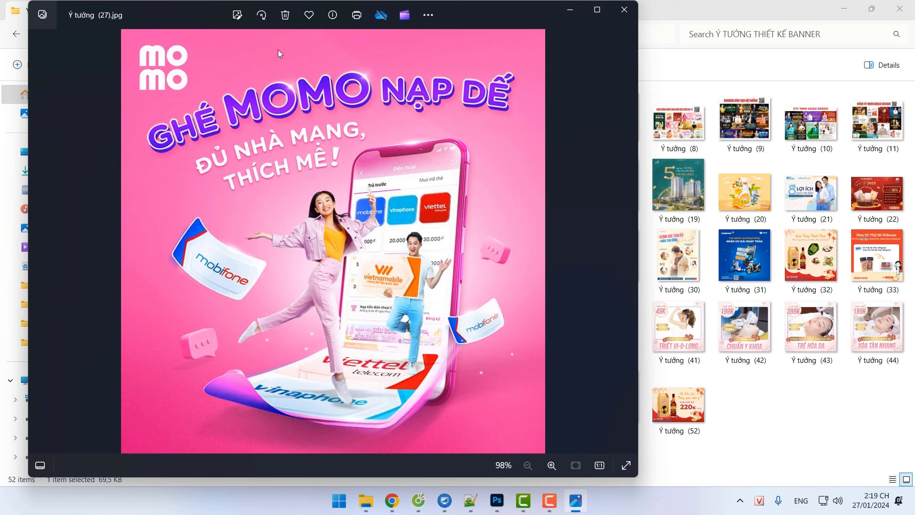
pyautogui.click(624, 9)
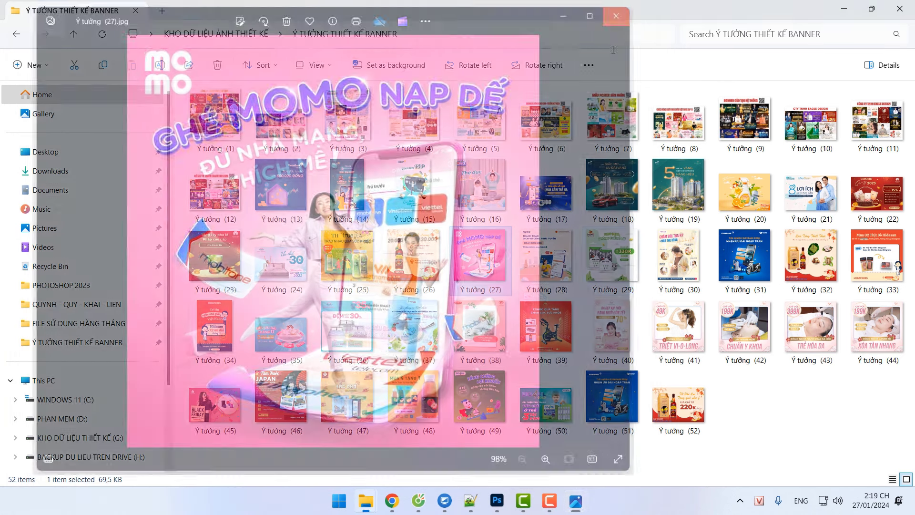
pyautogui.click(610, 332)
pyautogui.doubleClick(610, 332)
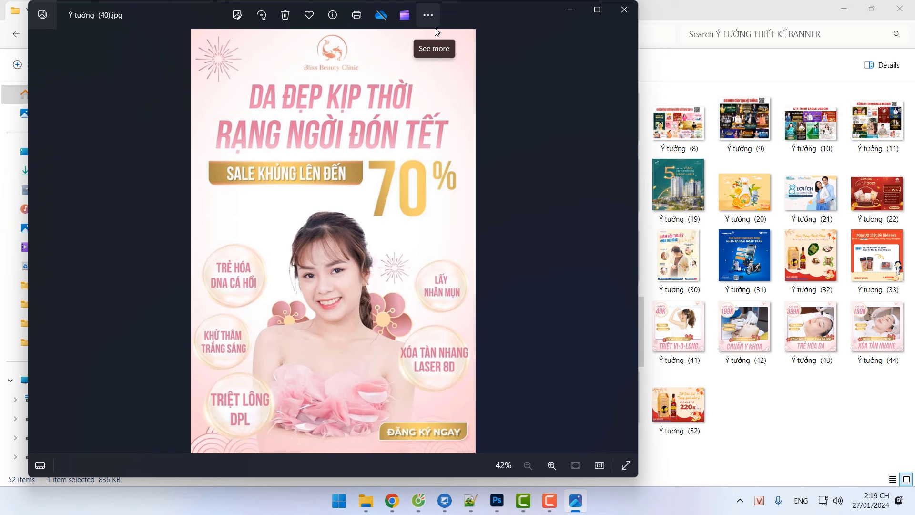
pyautogui.click(624, 9)
pyautogui.doubleClick(810, 329)
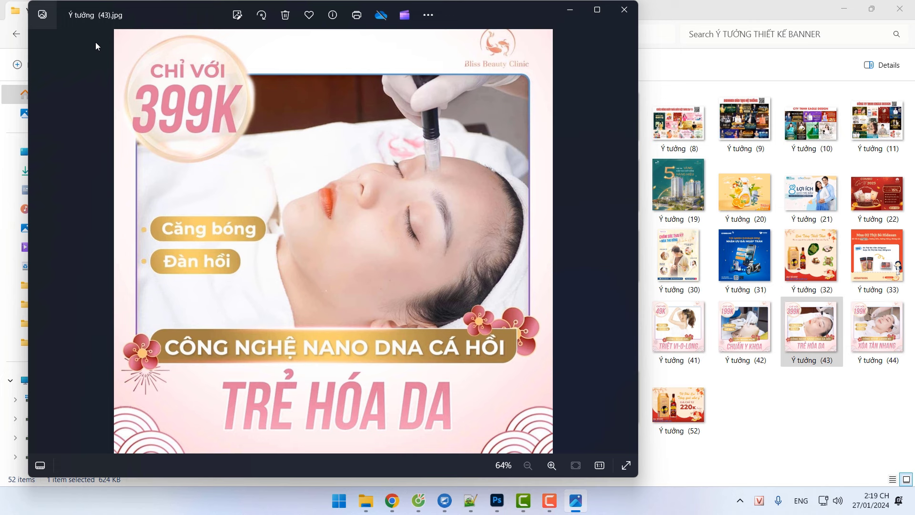
pyautogui.click(624, 10)
pyautogui.click(470, 500)
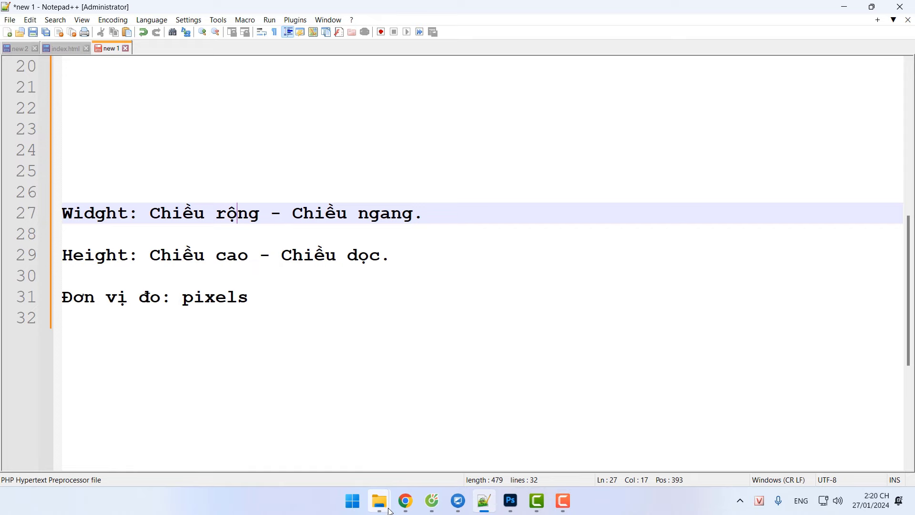
# Bring up the banner folder and view Ý tưởng (15) in Photos.
pyautogui.moveTo(379, 501)
pyautogui.click(435, 454)
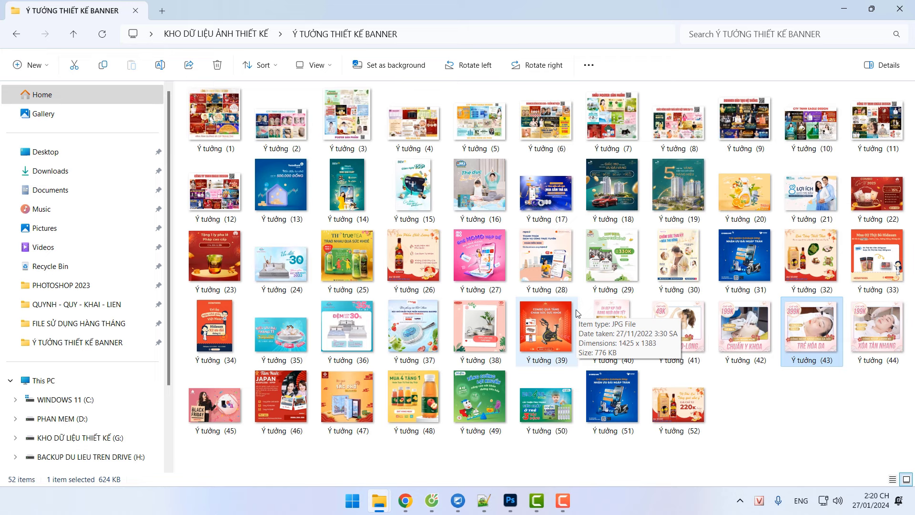
pyautogui.doubleClick(410, 187)
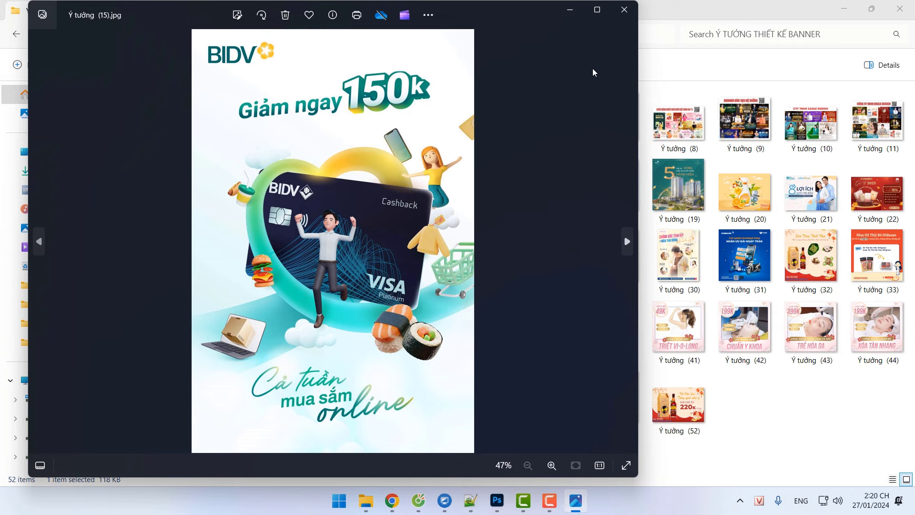
pyautogui.click(623, 9)
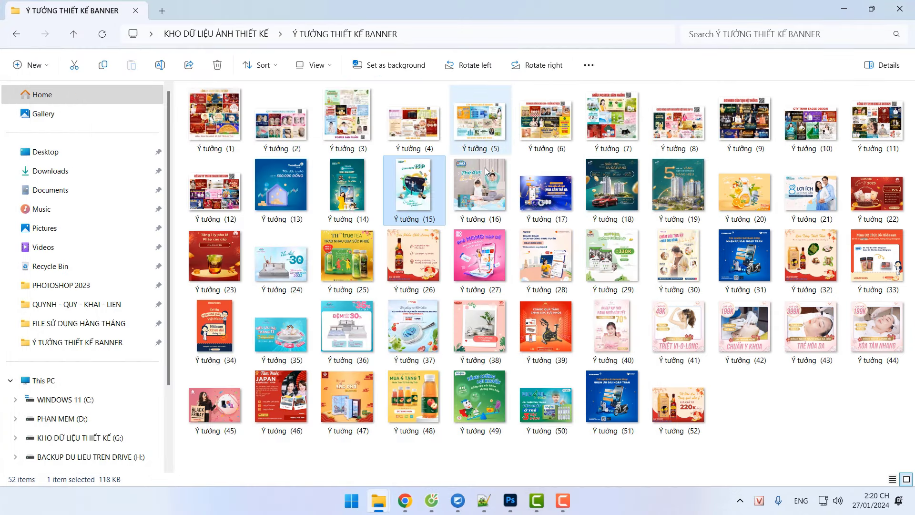
# Check Ý tưởng (15)'s Properties Details, showing 1251 × 1876 pixels, then return to the notes.
pyautogui.rightClick(416, 187)
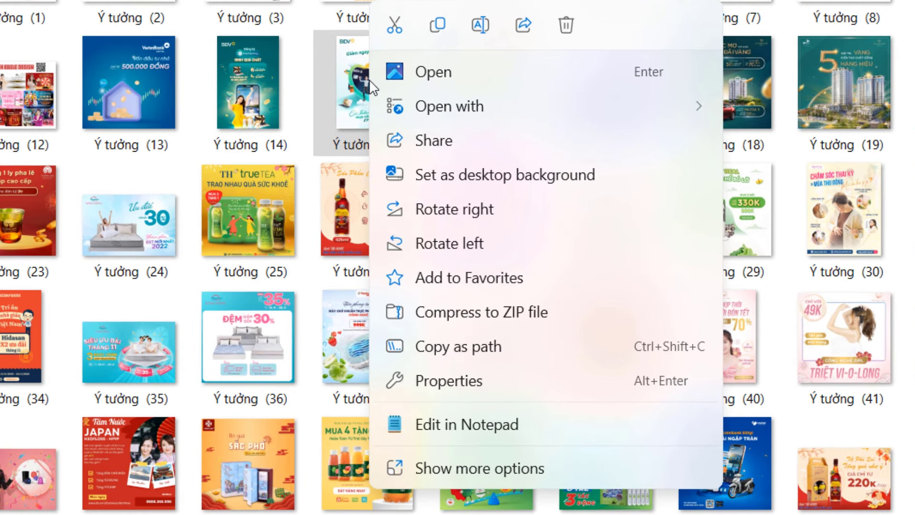
pyautogui.click(450, 382)
pyautogui.moveTo(545, 93); pyautogui.dragTo(522, 21)
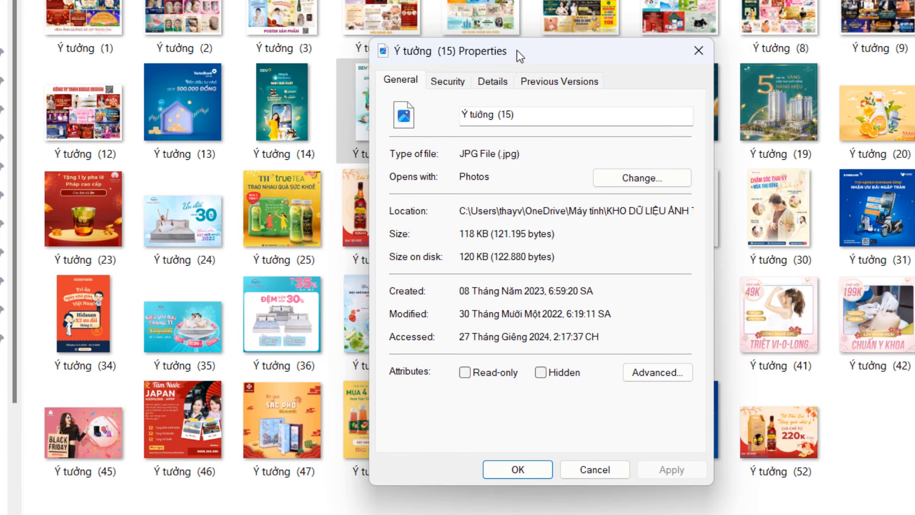
pyautogui.click(493, 85)
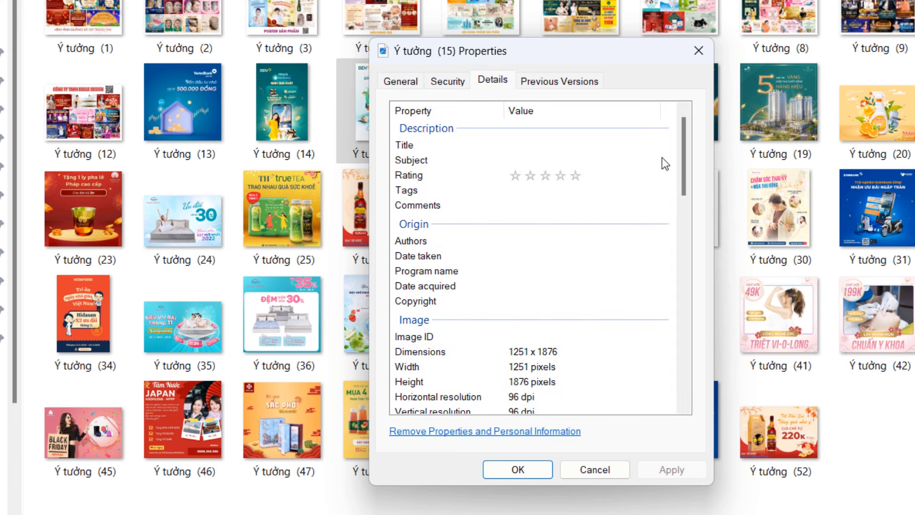
pyautogui.moveTo(685, 150); pyautogui.dragTo(684, 189)
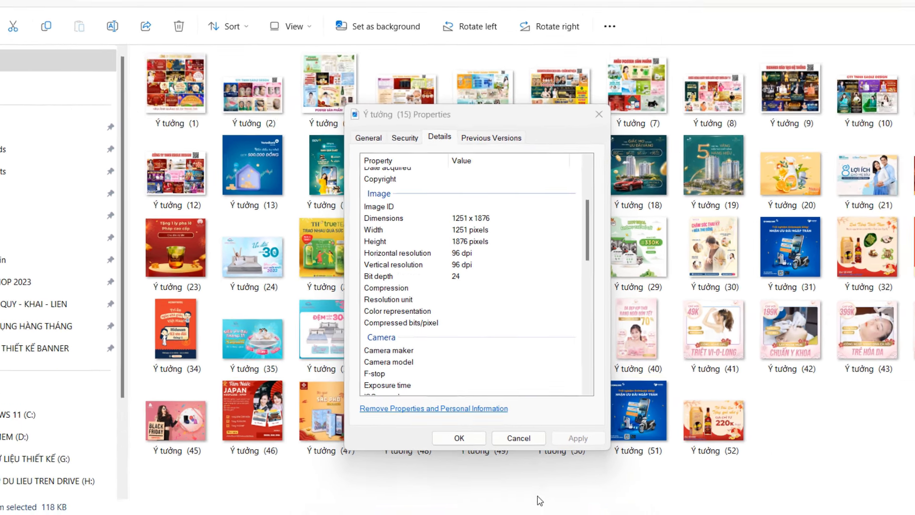
pyautogui.click(491, 504)
# Replace the full stop on Width line 27 with ': 1251'.
pyautogui.click(499, 217)
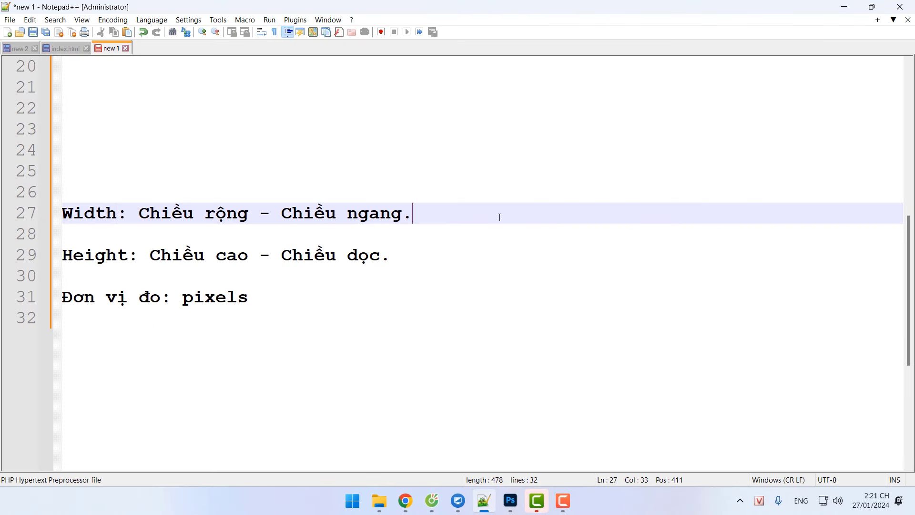
pyautogui.press('BackSpace')
pyautogui.write(':')
pyautogui.click(384, 504)
pyautogui.click(507, 438)
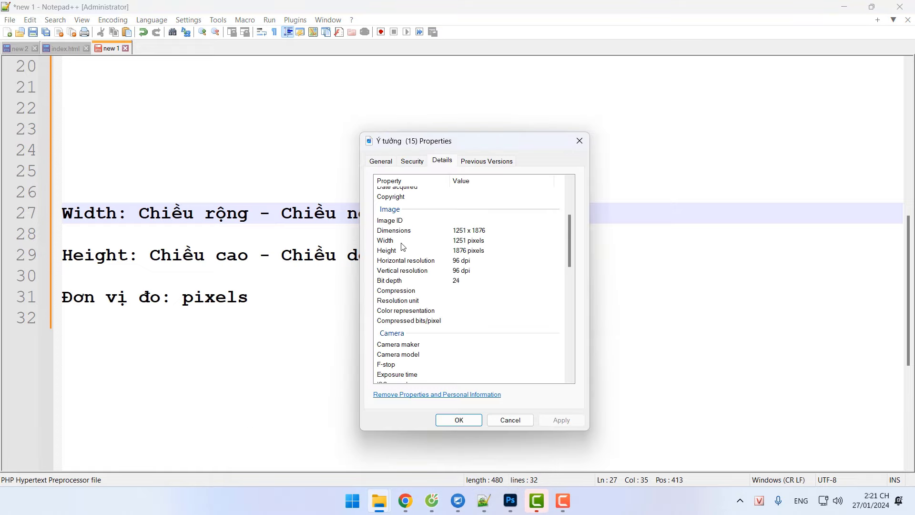
pyautogui.click(621, 216)
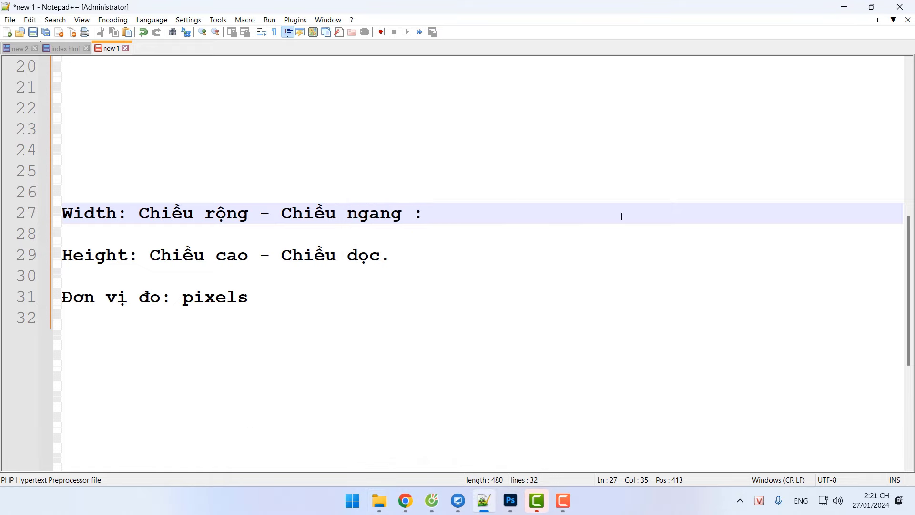
pyautogui.write('1251')
# Append ': 1876' to the Height line 29 after checking the properties.
pyautogui.moveTo(379, 501)
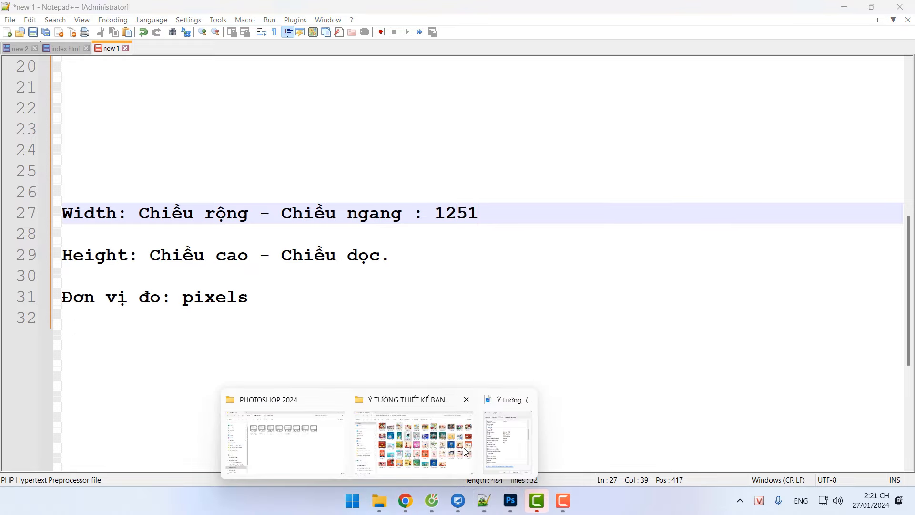
pyautogui.click(513, 445)
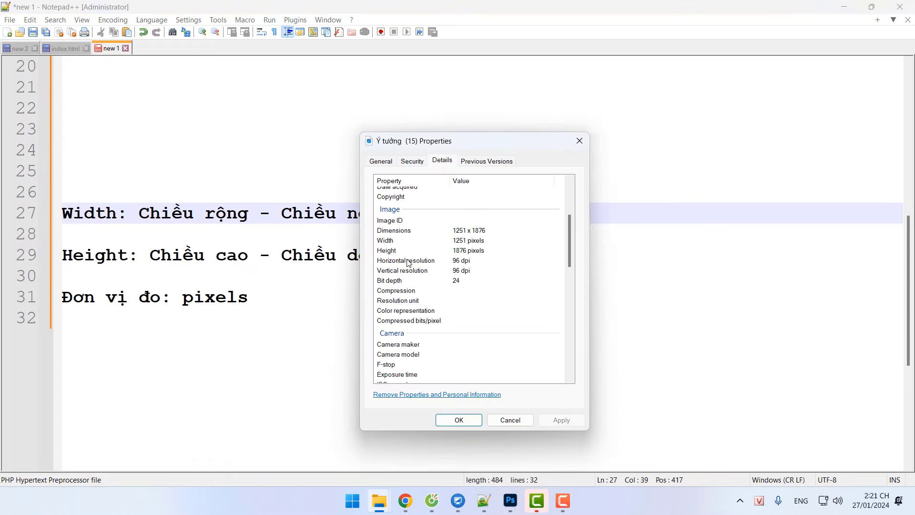
pyautogui.click(510, 252)
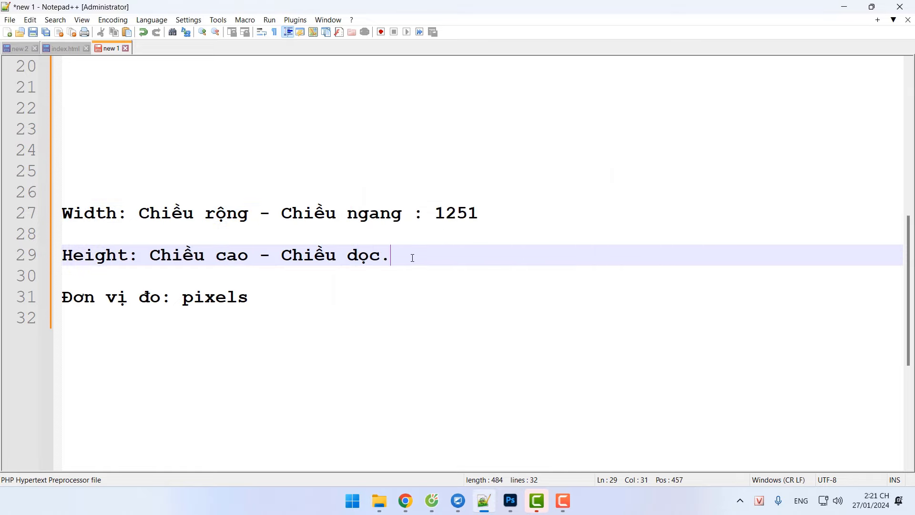
pyautogui.write(': 1876')
# Close the image properties and bring the banner folder to the front.
pyautogui.moveTo(379, 500)
pyautogui.click(516, 439)
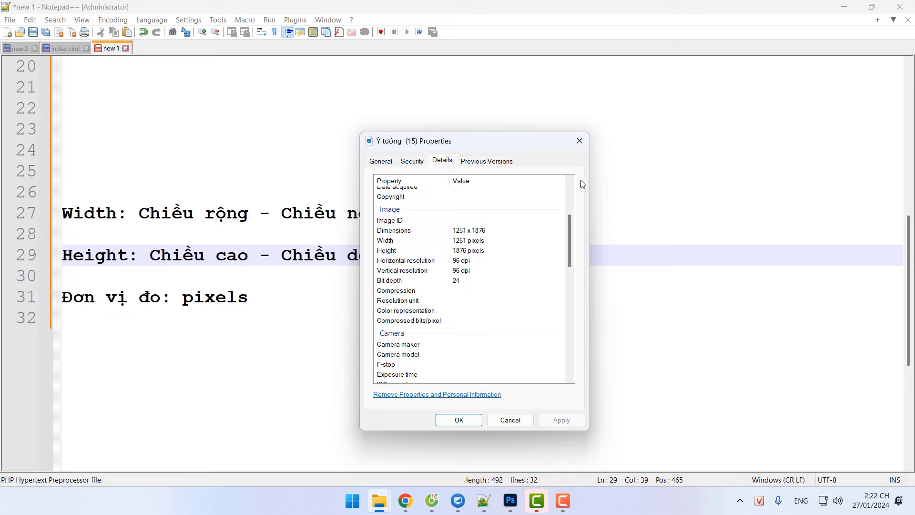
pyautogui.click(579, 140)
pyautogui.scroll(3, 511, 311)
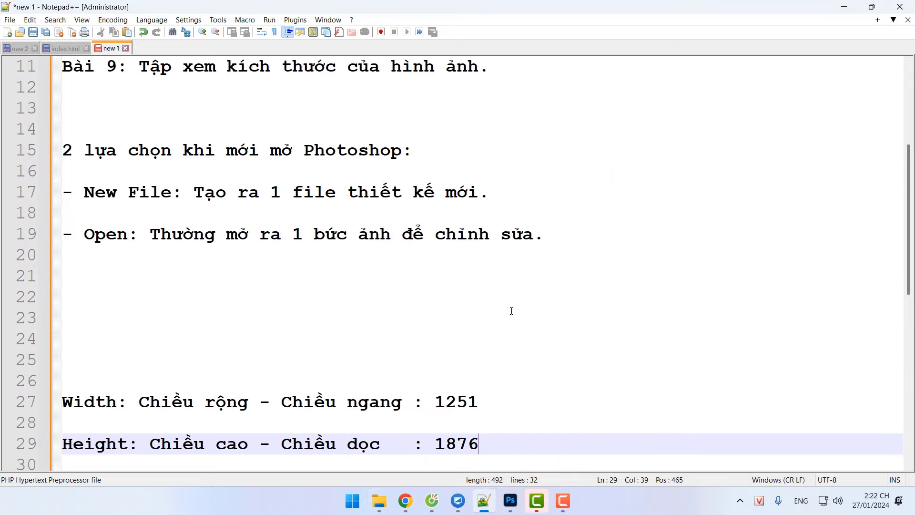
pyautogui.moveTo(379, 498)
pyautogui.click(434, 431)
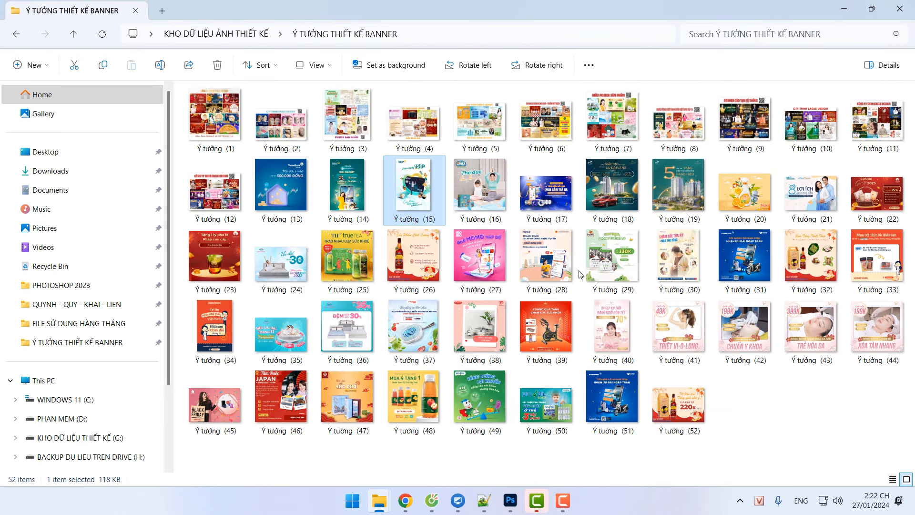
pyautogui.rightClick(555, 249)
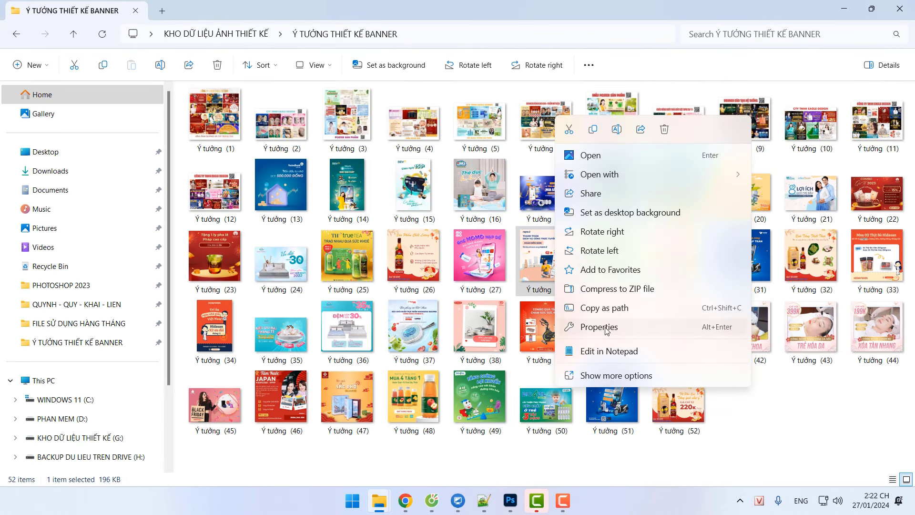
pyautogui.click(605, 328)
pyautogui.moveTo(672, 196); pyautogui.dragTo(507, 155)
pyautogui.click(480, 169)
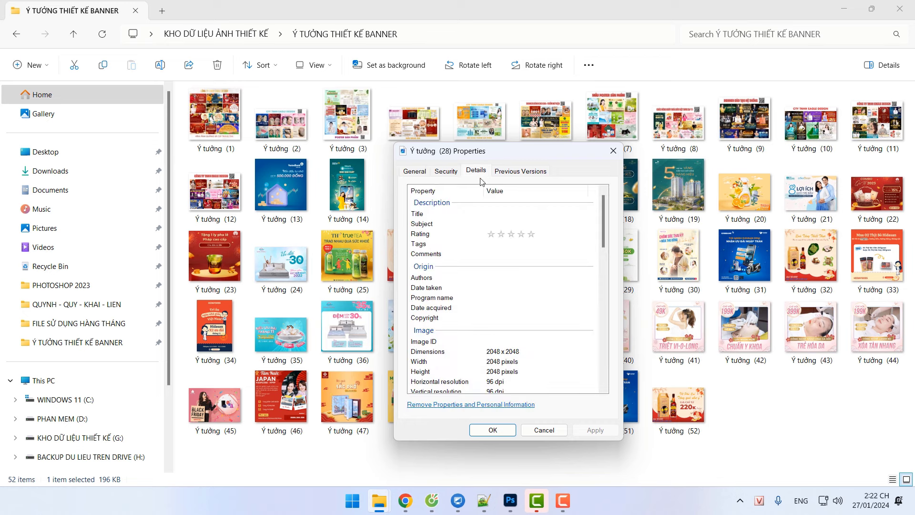
pyautogui.moveTo(602, 223); pyautogui.dragTo(604, 261)
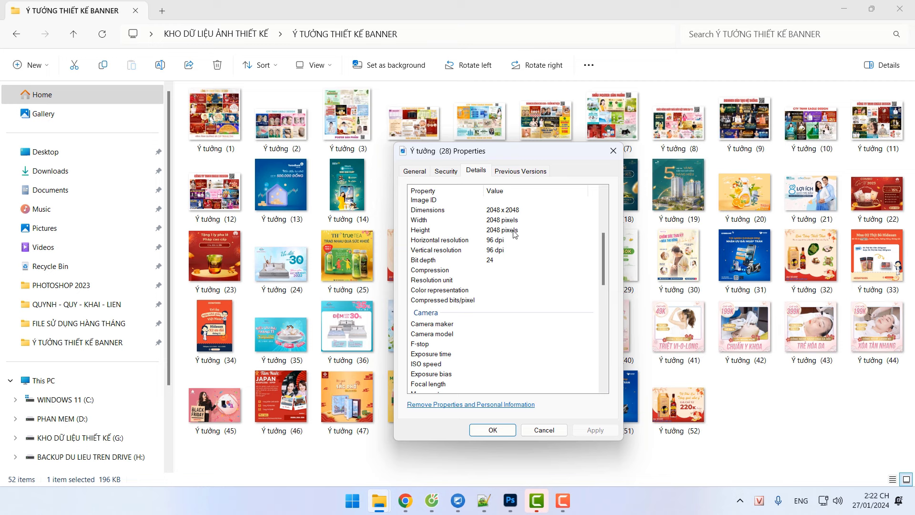
pyautogui.click(495, 430)
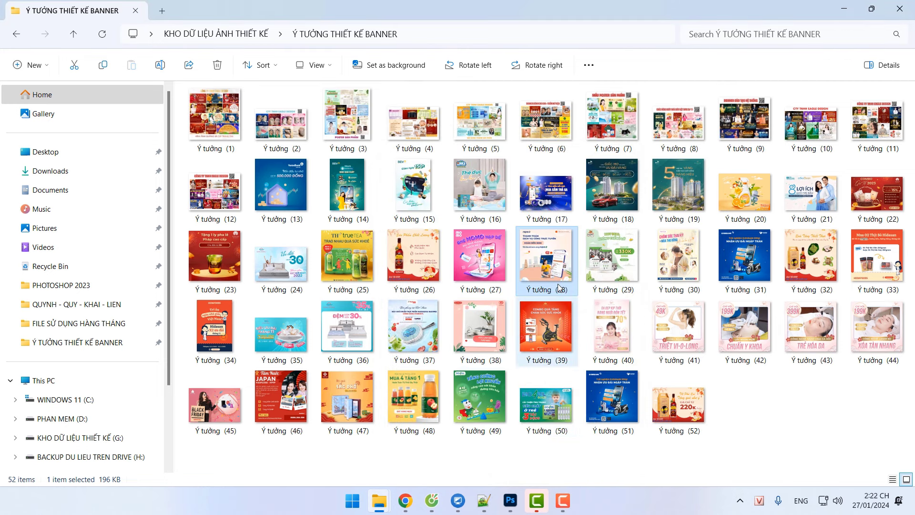
pyautogui.doubleClick(553, 277)
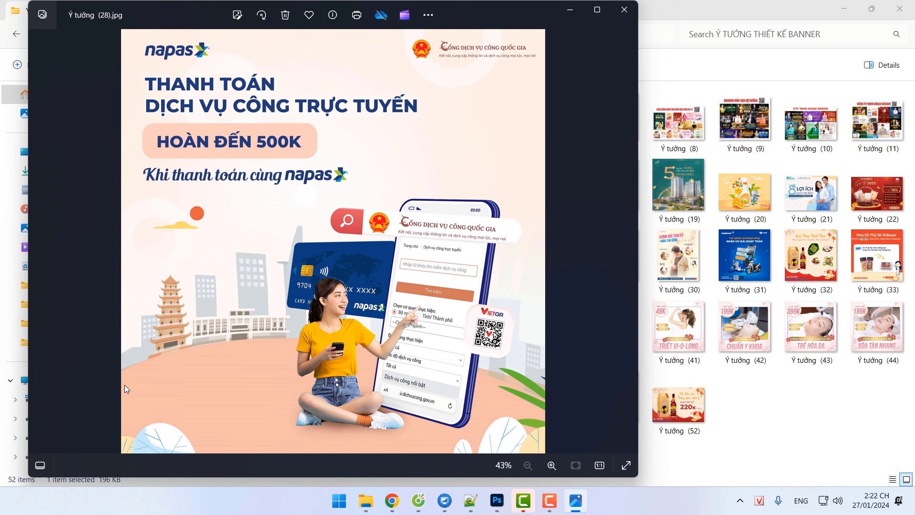
pyautogui.click(624, 10)
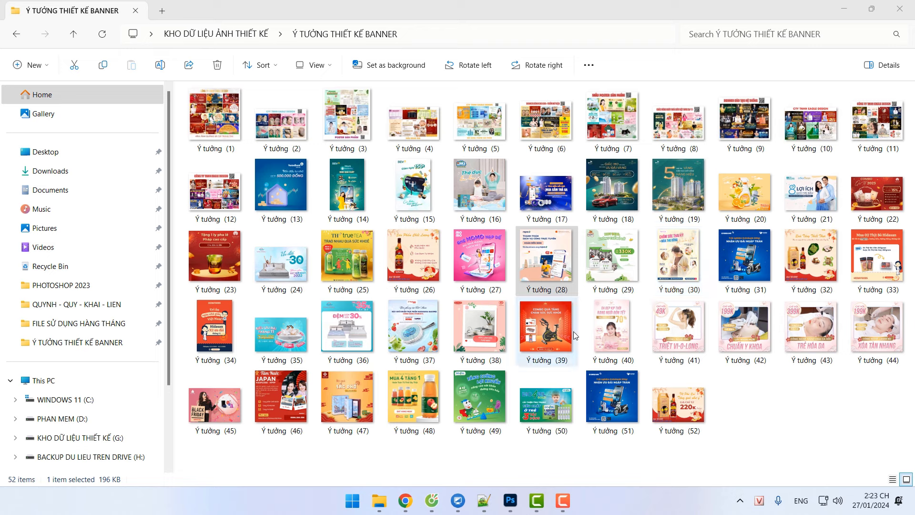
pyautogui.doubleClick(608, 266)
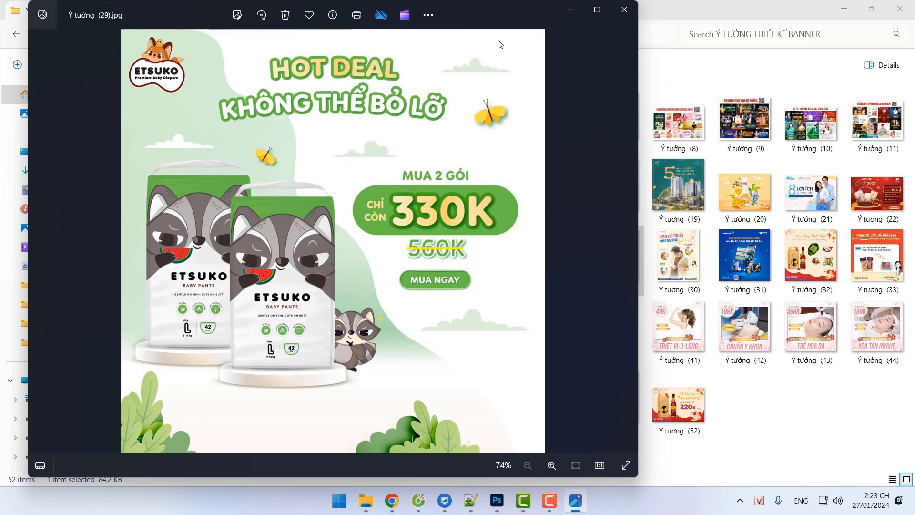
pyautogui.click(619, 15)
pyautogui.click(484, 500)
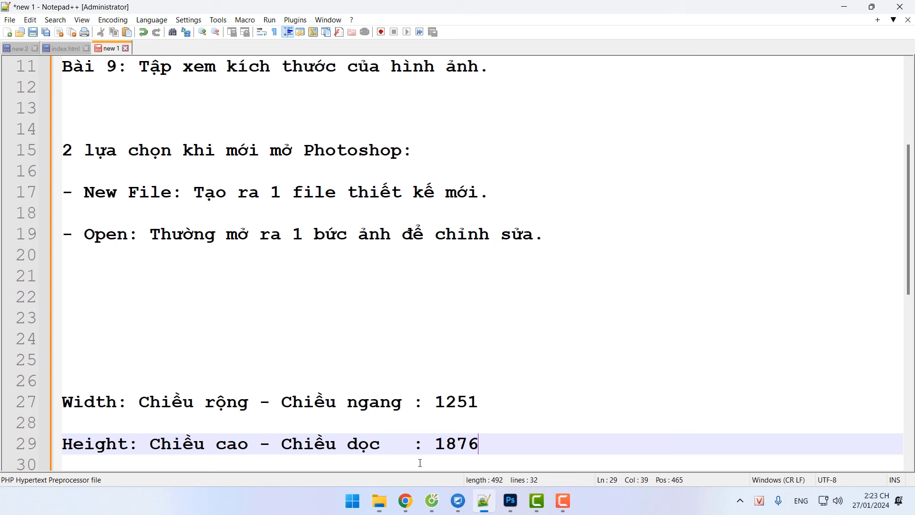
pyautogui.scroll(-1, 139, 405)
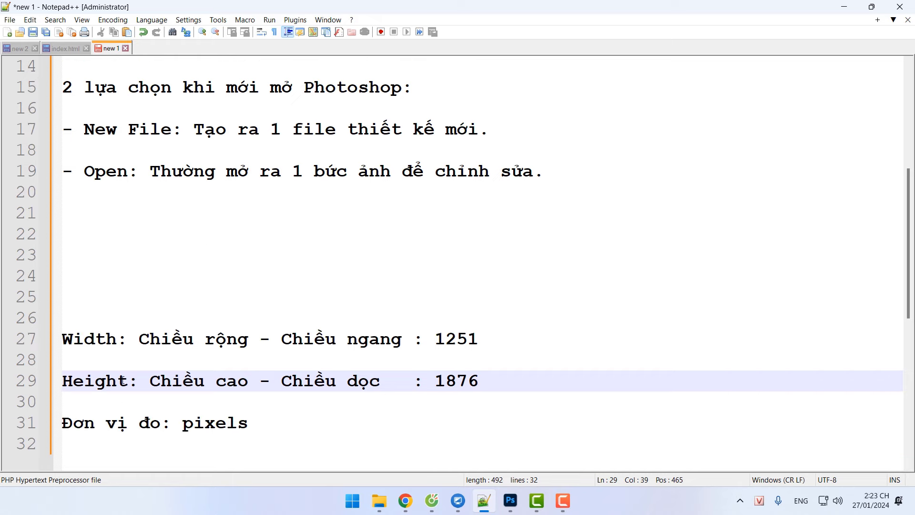
pyautogui.click(302, 431)
pyautogui.click(305, 436)
pyautogui.click(489, 388)
pyautogui.moveTo(379, 500)
pyautogui.click(437, 436)
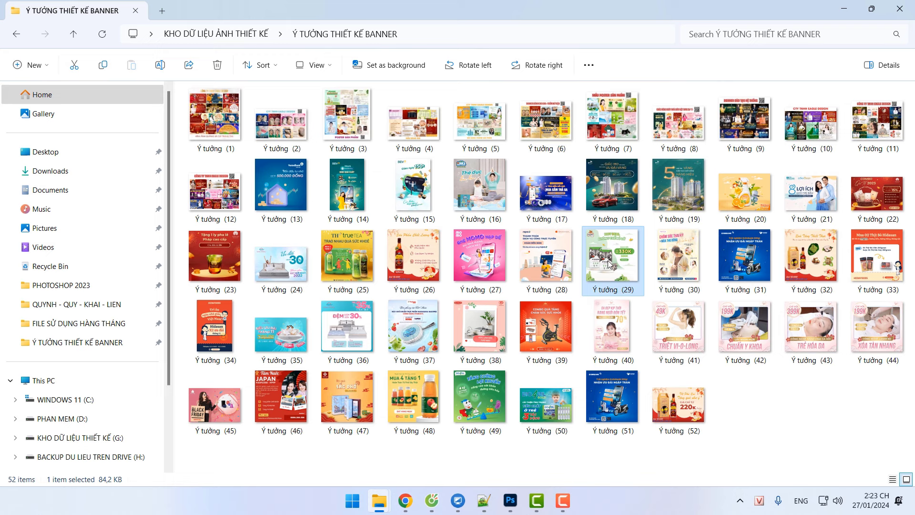
pyautogui.doubleClick(609, 263)
pyautogui.click(603, 10)
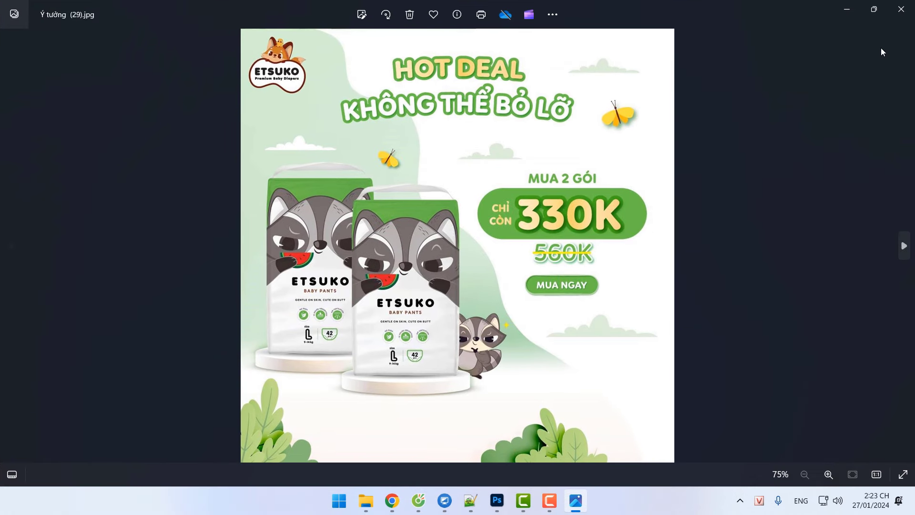
pyautogui.click(901, 17)
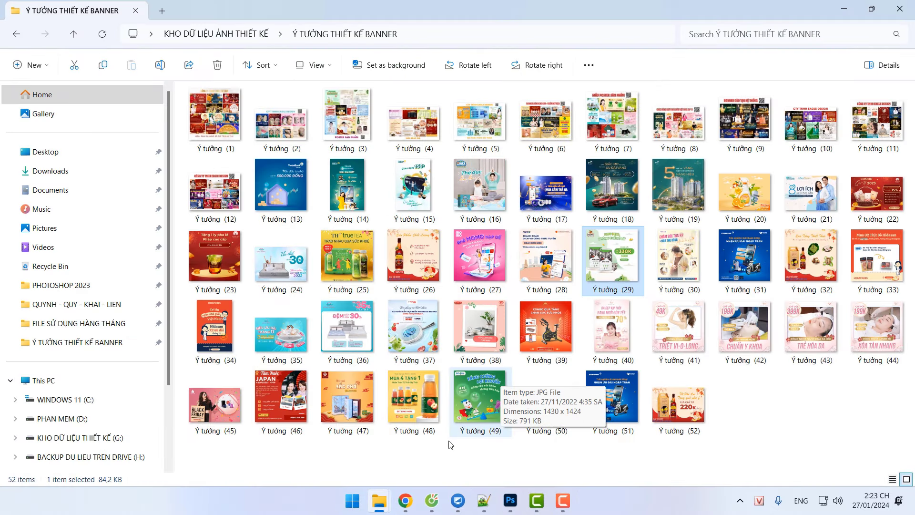
pyautogui.click(481, 497)
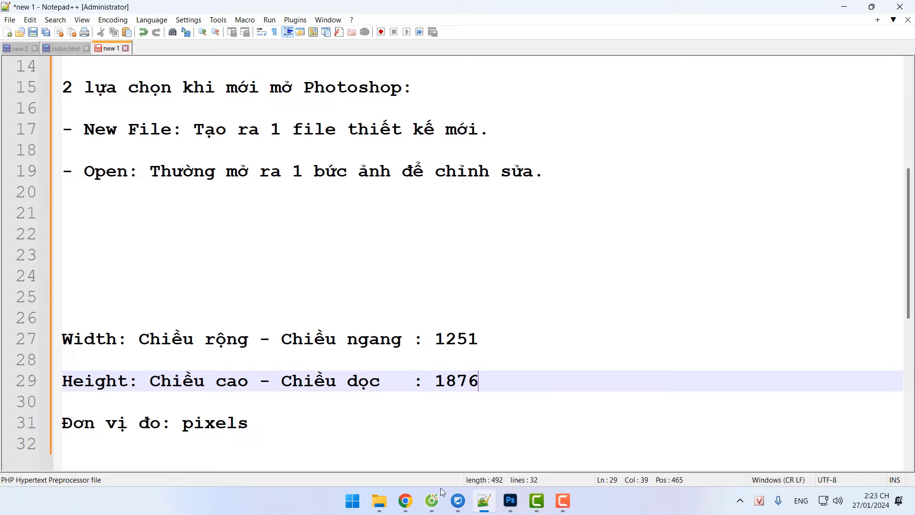
pyautogui.moveTo(379, 498)
pyautogui.click(435, 474)
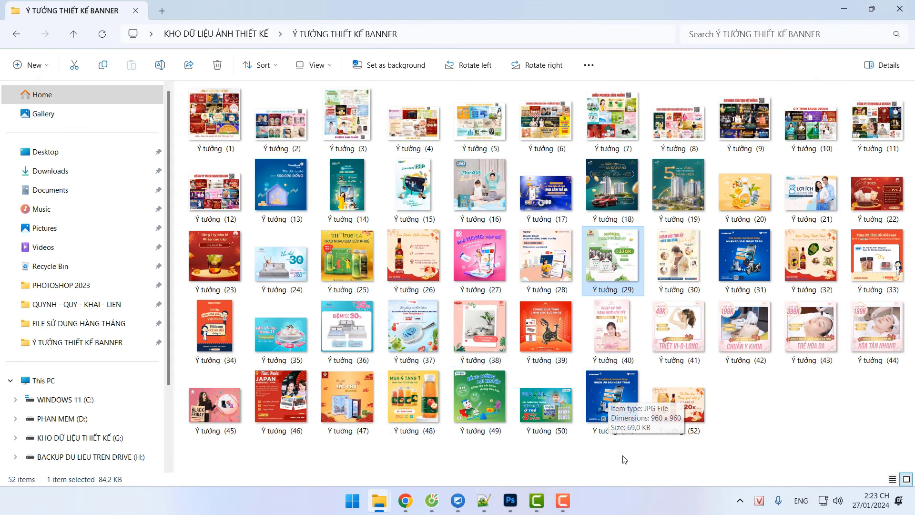
# Check the Details in Ý tưởng (49)'s Properties, then close the window.
pyautogui.click(484, 393)
pyautogui.rightClick(484, 393)
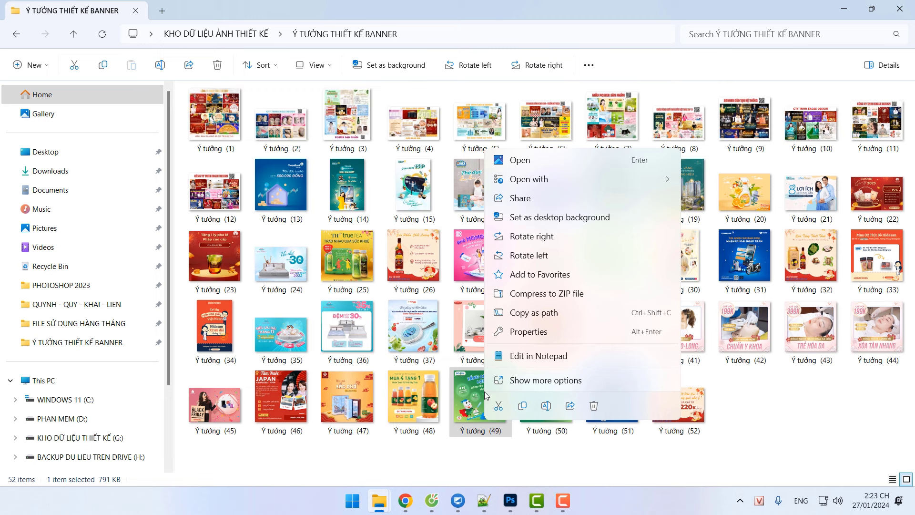
pyautogui.click(534, 332)
pyautogui.click(573, 211)
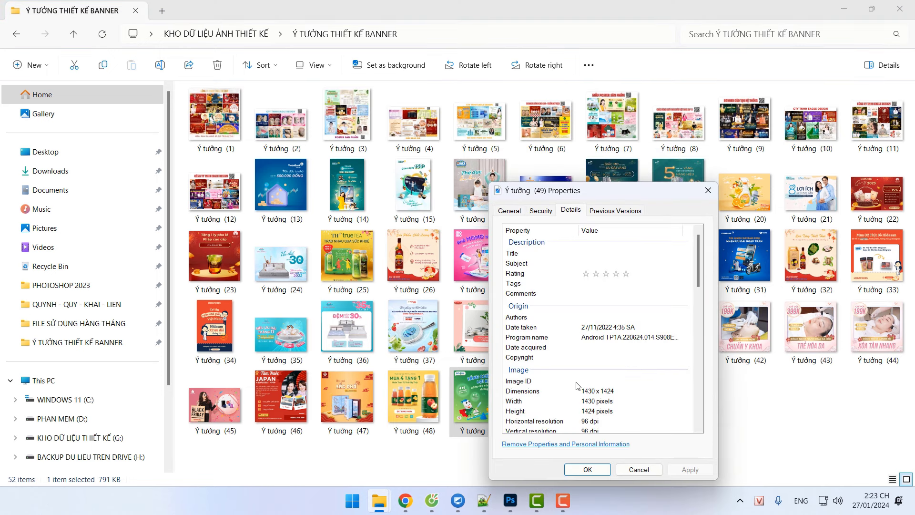
pyautogui.scroll(-2, 576, 386)
pyautogui.moveTo(620, 190); pyautogui.dragTo(529, 149)
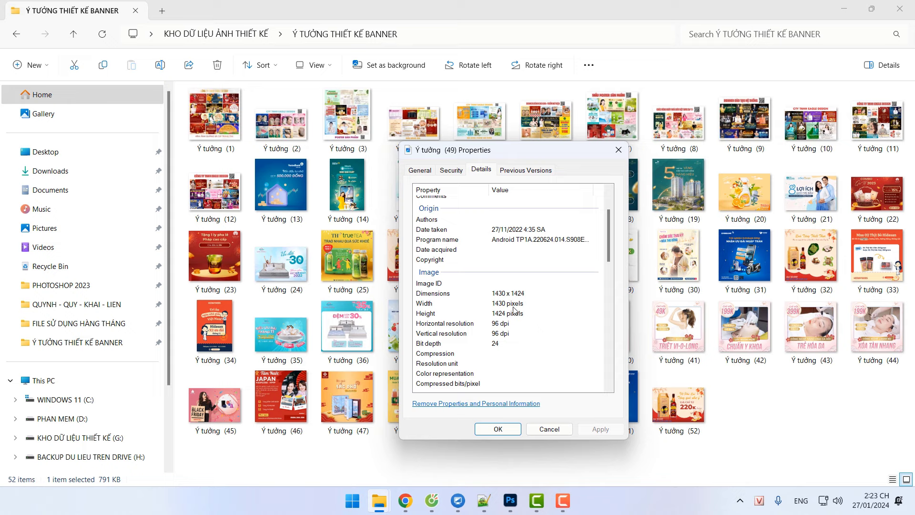
pyautogui.click(618, 150)
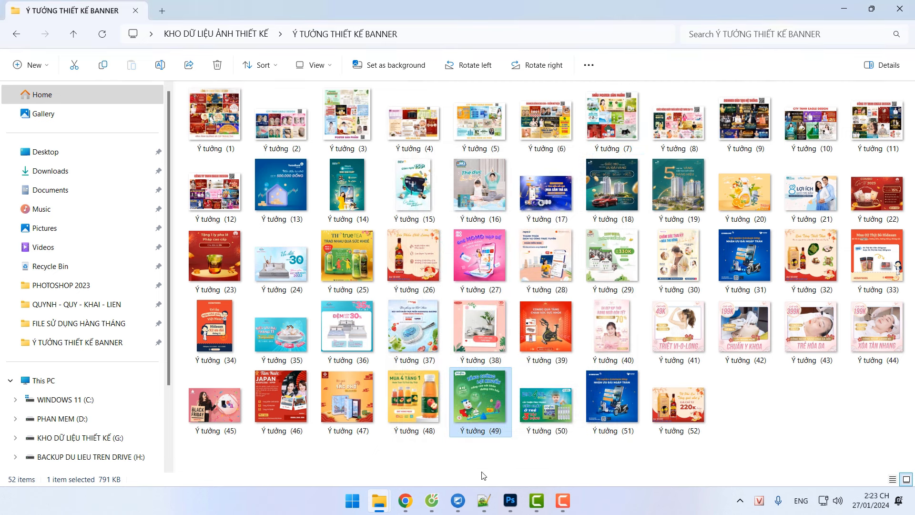
# Switch to the lesson notes at the pixels line, then return to the banner folder.
pyautogui.click(483, 500)
pyautogui.click(285, 353)
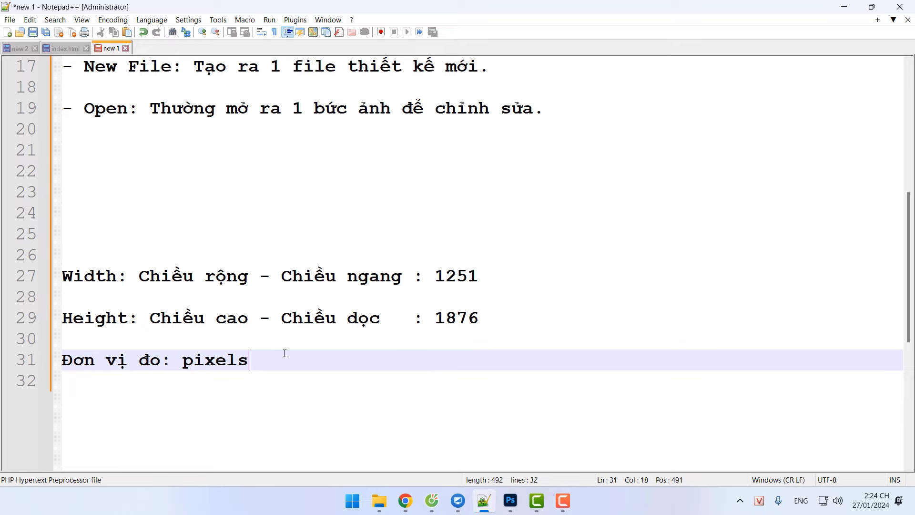
pyautogui.scroll(2, 397, 355)
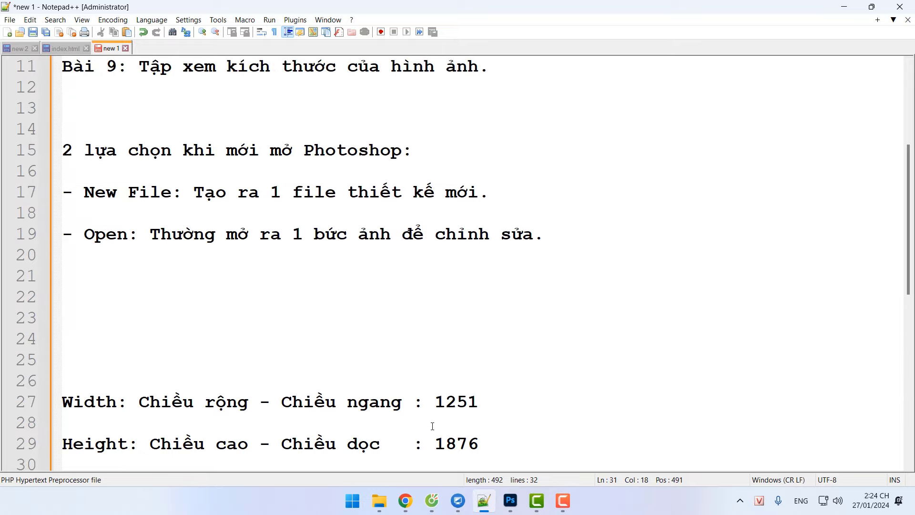
pyautogui.moveTo(385, 498)
pyautogui.click(470, 448)
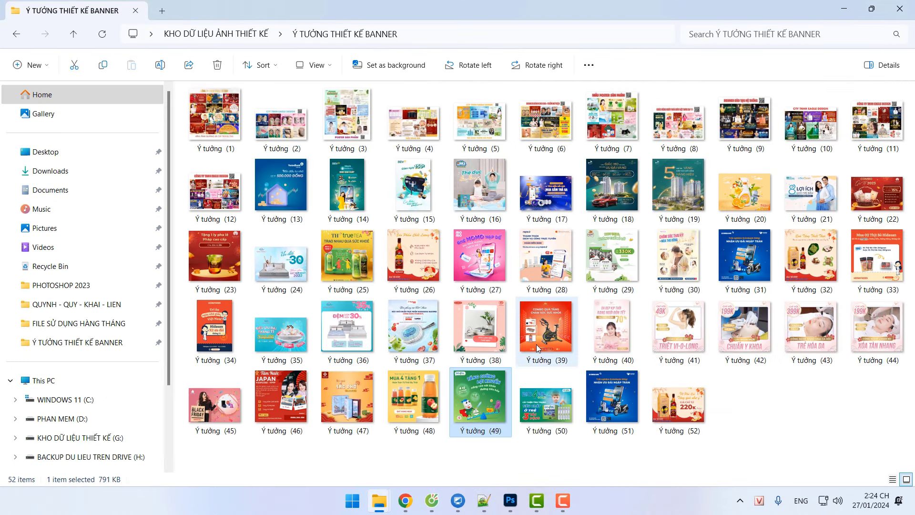
# Open Ý tưởng (40)'s Properties window, move it aside and close it.
pyautogui.rightClick(609, 327)
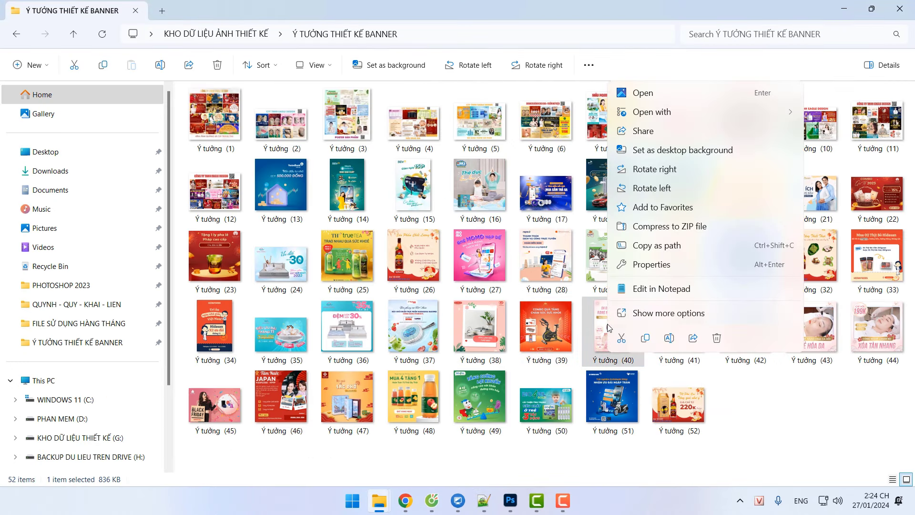
pyautogui.click(649, 264)
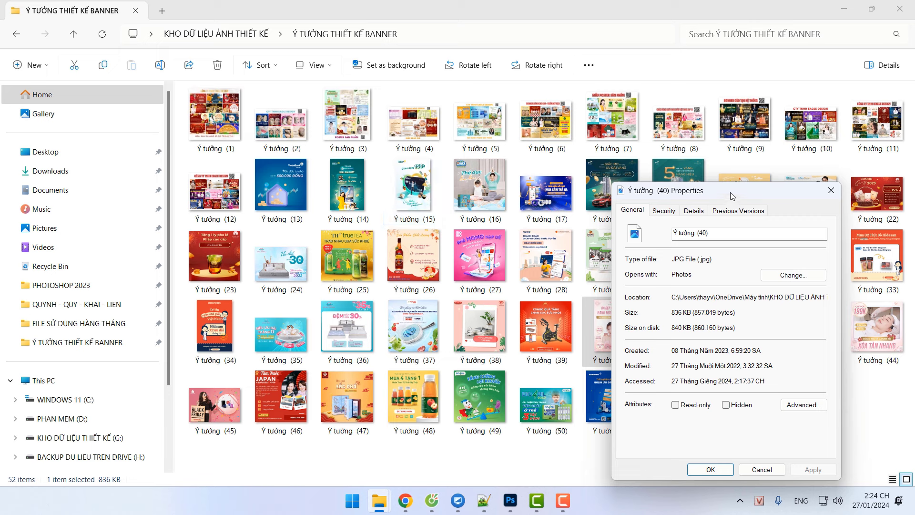
pyautogui.moveTo(727, 189); pyautogui.dragTo(573, 169)
pyautogui.click(683, 164)
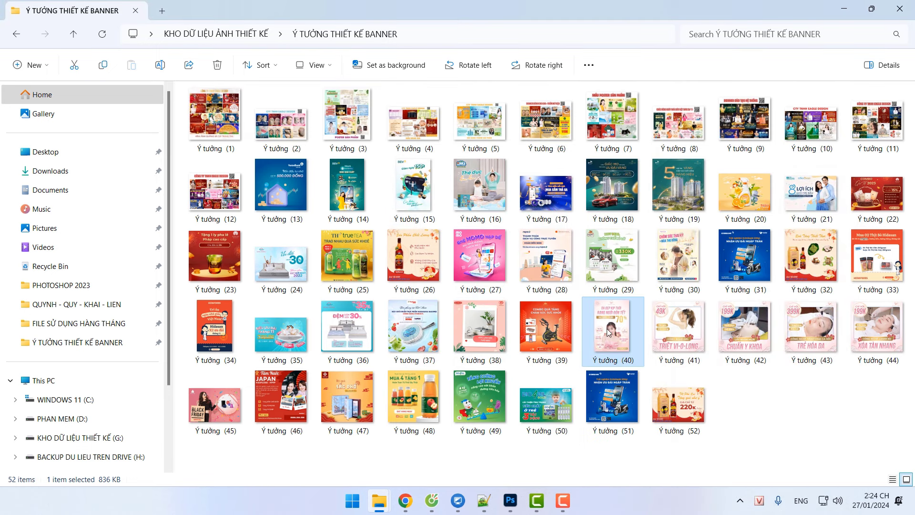
# Read Ý tưởng (40)'s Details (1417 × 2108 pixels, 96 dpi), then minimise Explorer and Notepad++.
pyautogui.rightClick(607, 331)
pyautogui.click(654, 328)
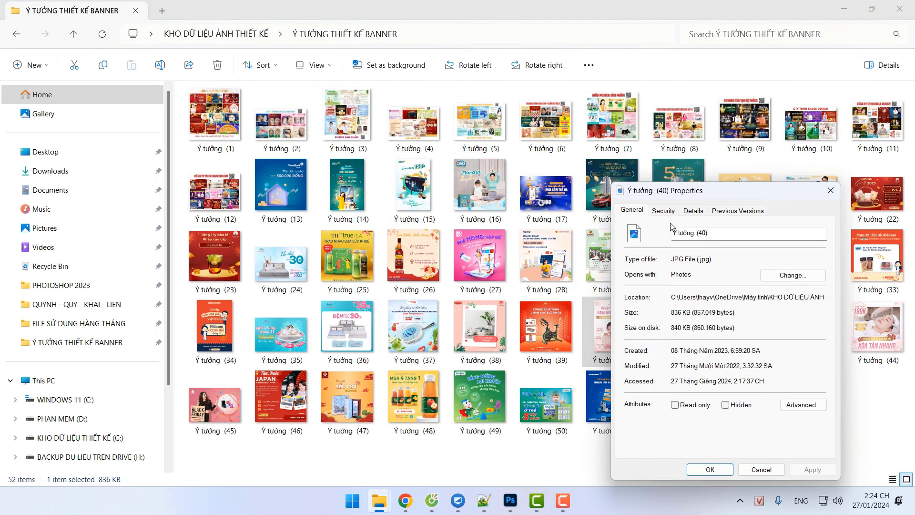
pyautogui.moveTo(697, 192); pyautogui.dragTo(428, 141)
pyautogui.click(423, 158)
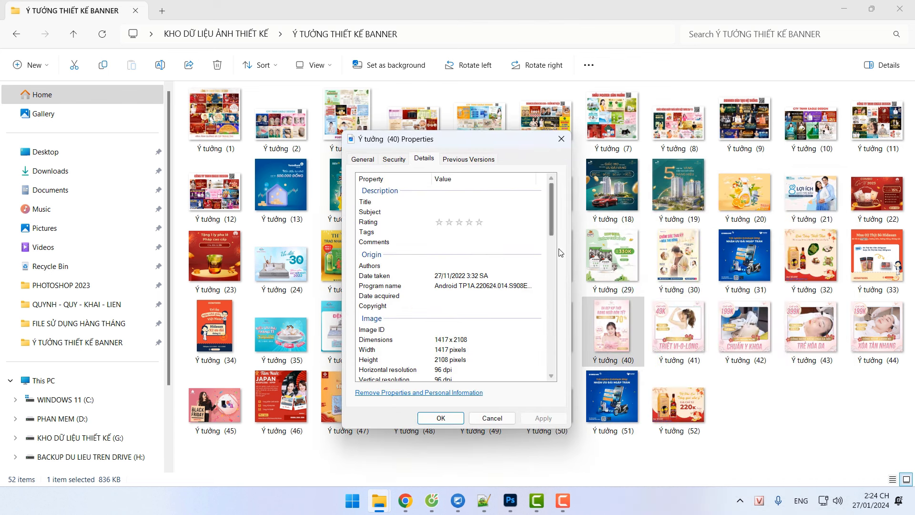
pyautogui.scroll(-1, 551, 223)
pyautogui.moveTo(550, 223); pyautogui.dragTo(550, 245)
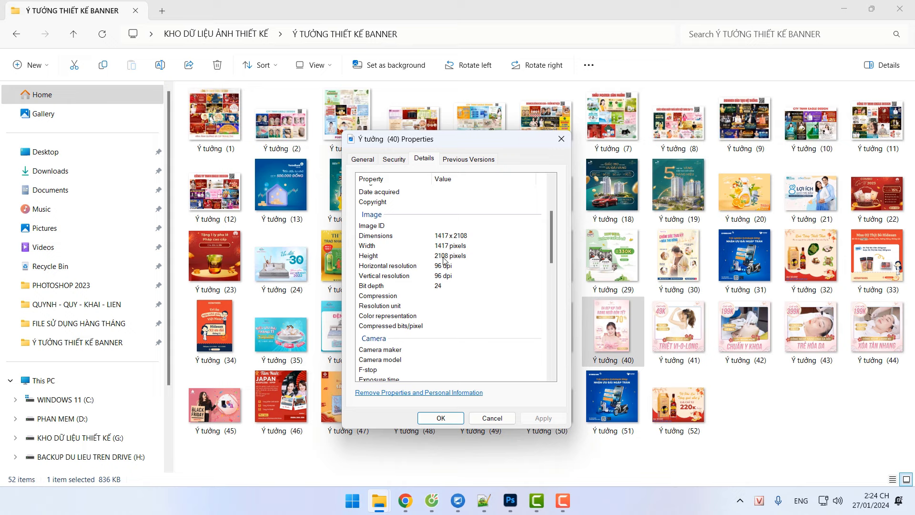
pyautogui.click(561, 139)
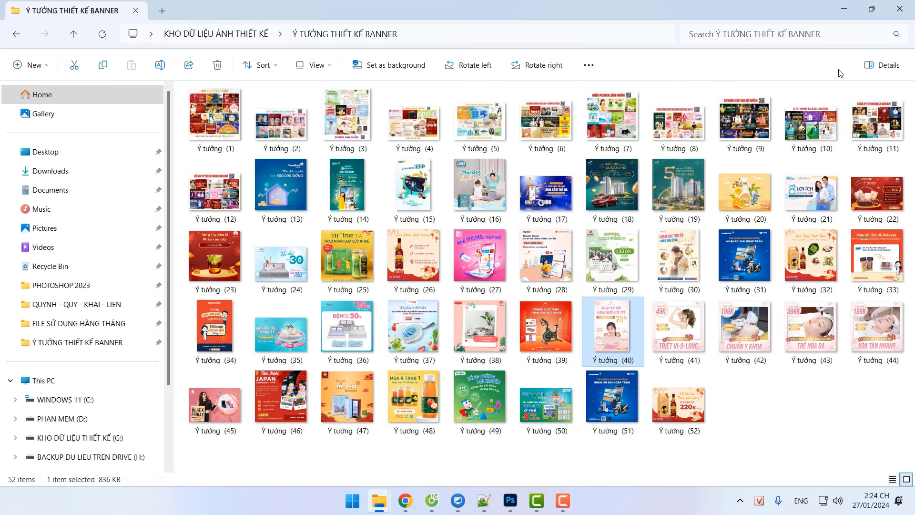
pyautogui.click(844, 9)
pyautogui.click(851, 11)
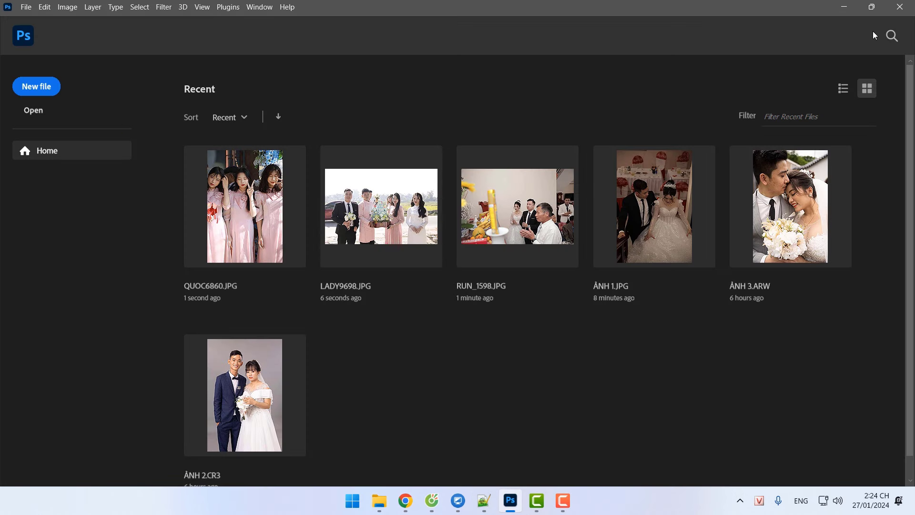
# Search Google for 'ảnh hoa hồng' in a maximized browser window.
pyautogui.click(853, 10)
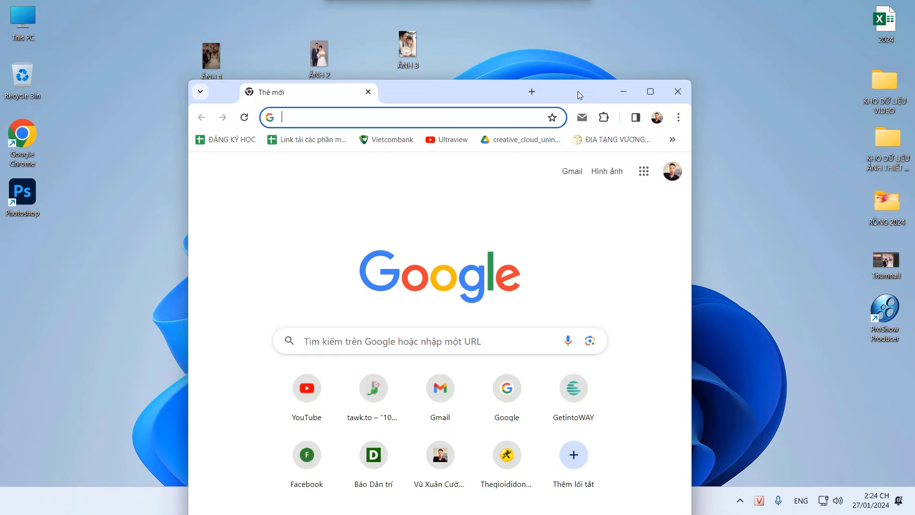
pyautogui.doubleClick(578, 91)
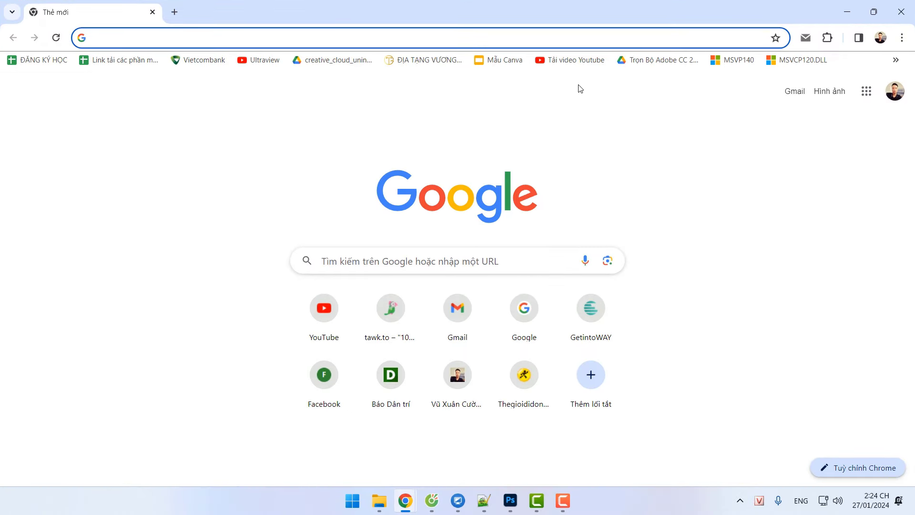
pyautogui.write('go')
pyautogui.press('Return')
pyautogui.write('ảnh ')
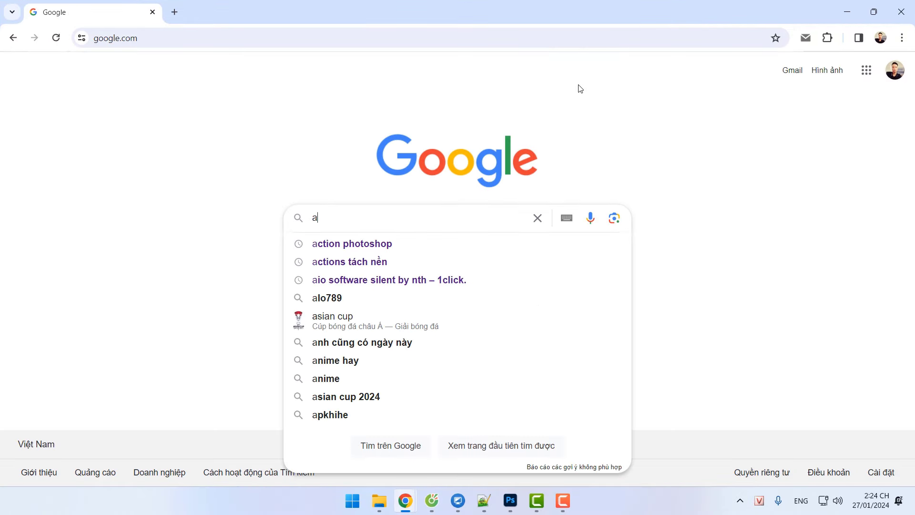
pyautogui.write('hoa hồng')
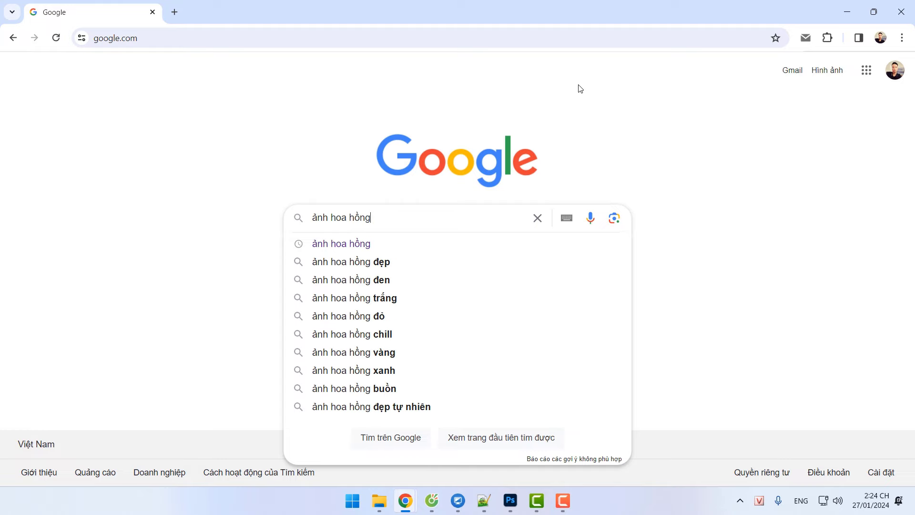
pyautogui.press('Return')
# Show only large-size rose image results and browse through them.
pyautogui.click(137, 118)
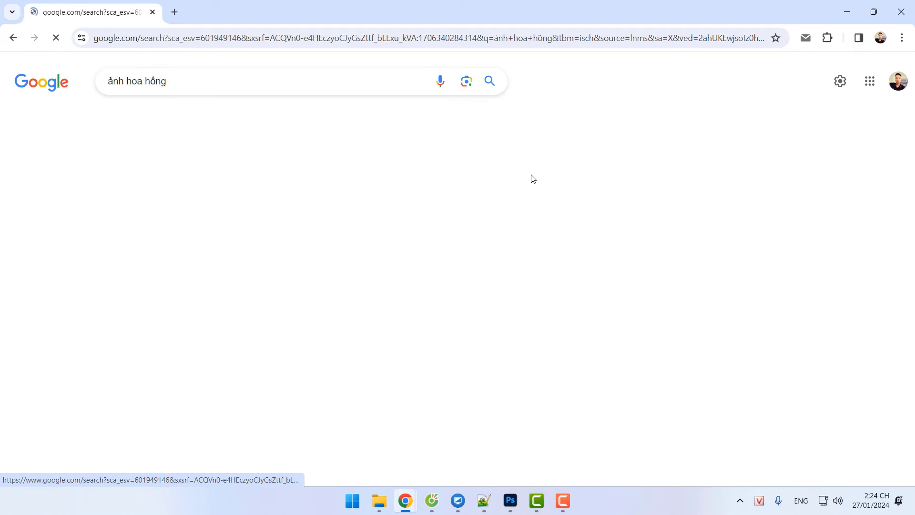
pyautogui.click(482, 118)
pyautogui.click(258, 145)
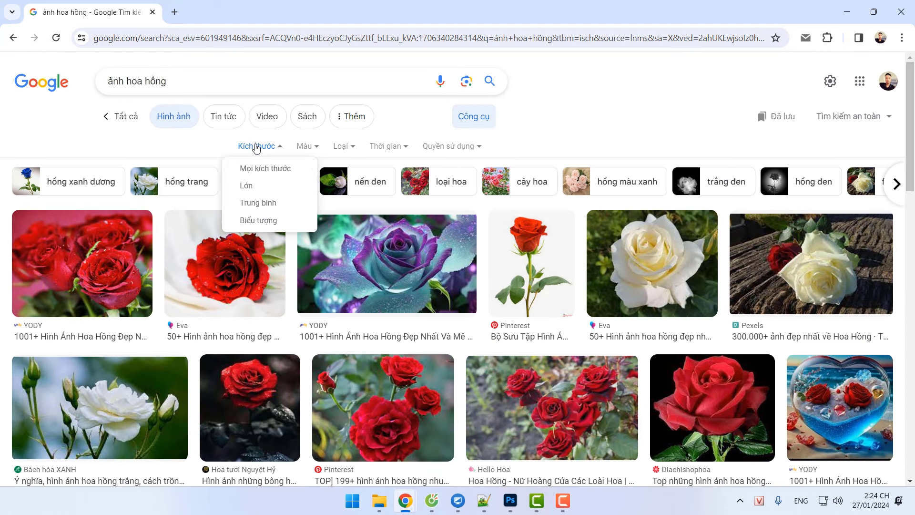
pyautogui.click(271, 193)
pyautogui.scroll(-3, 586, 228)
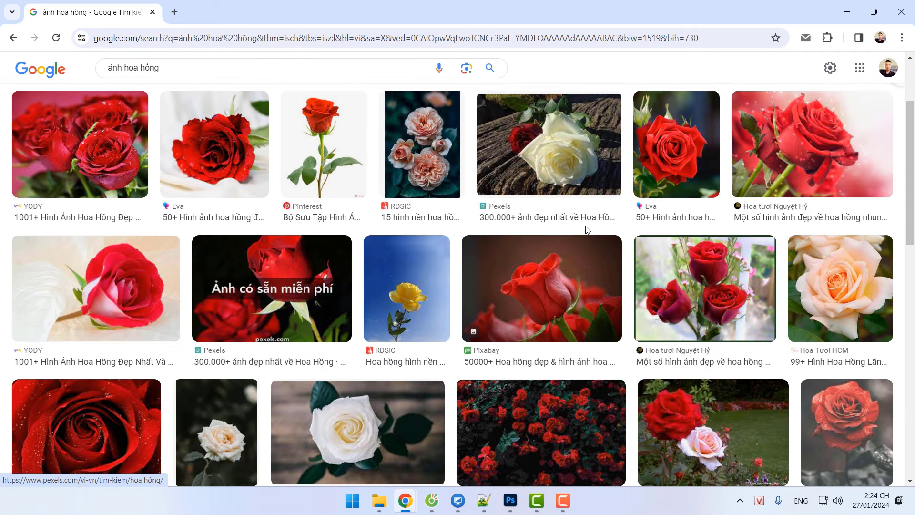
pyautogui.scroll(-3, 579, 229)
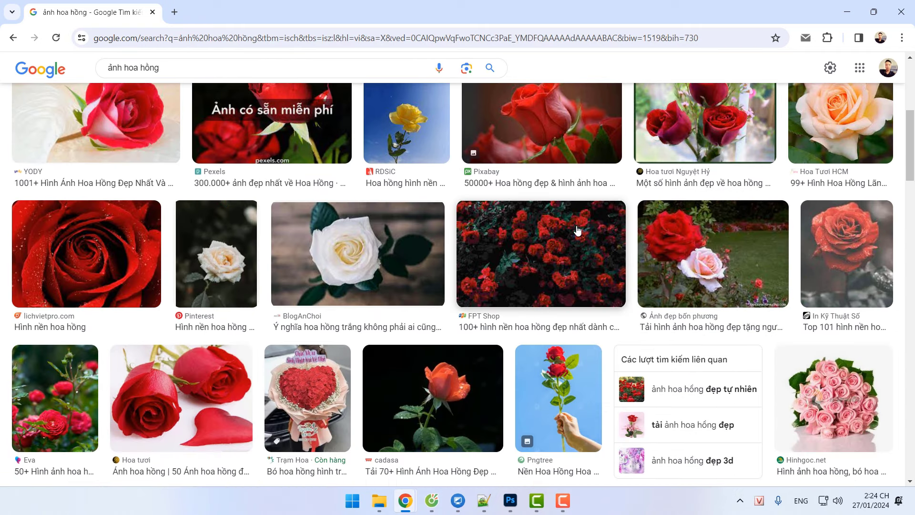
pyautogui.scroll(-5, 425, 206)
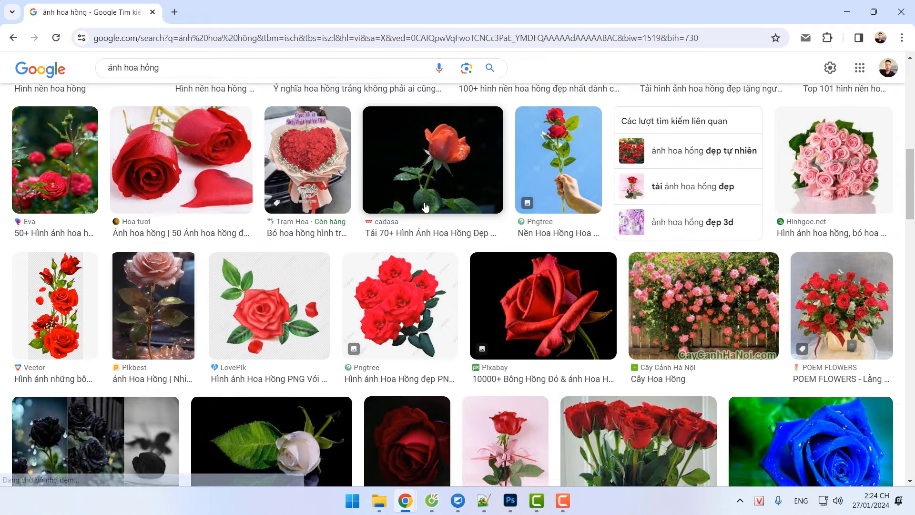
pyautogui.scroll(-8, 425, 206)
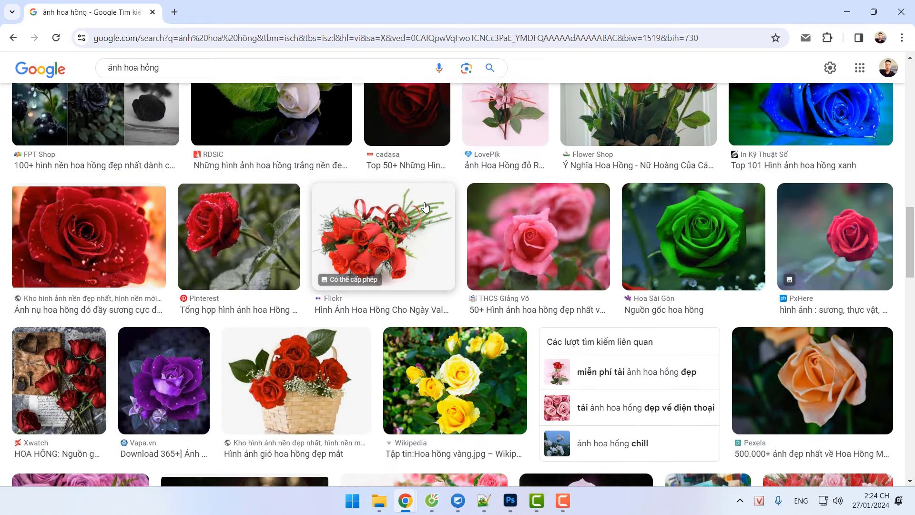
pyautogui.scroll(-5, 426, 206)
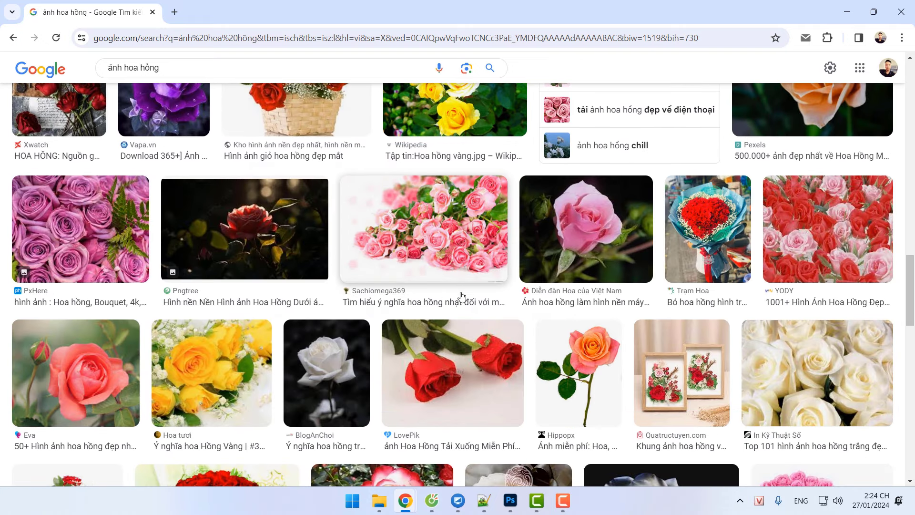
# Save the Eva coral rose photo (2048 × 1371) to the desktop.
pyautogui.click(561, 226)
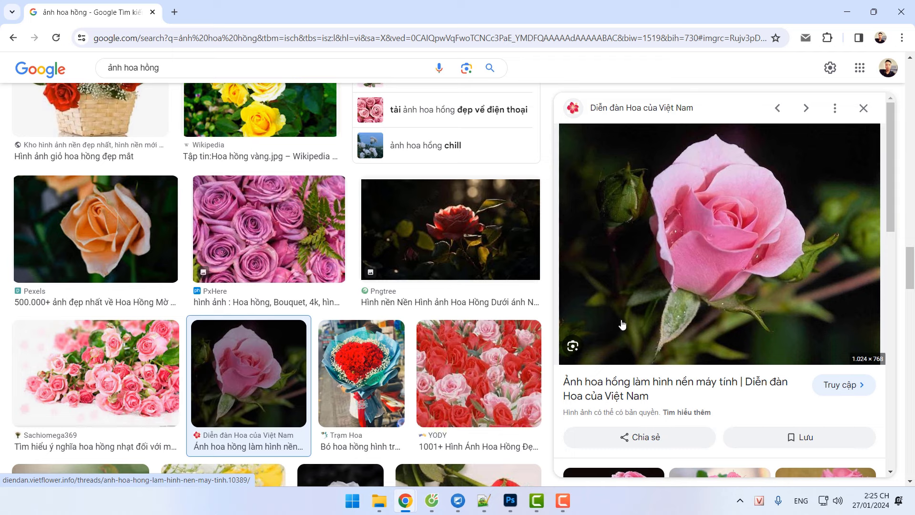
pyautogui.scroll(-3, 343, 381)
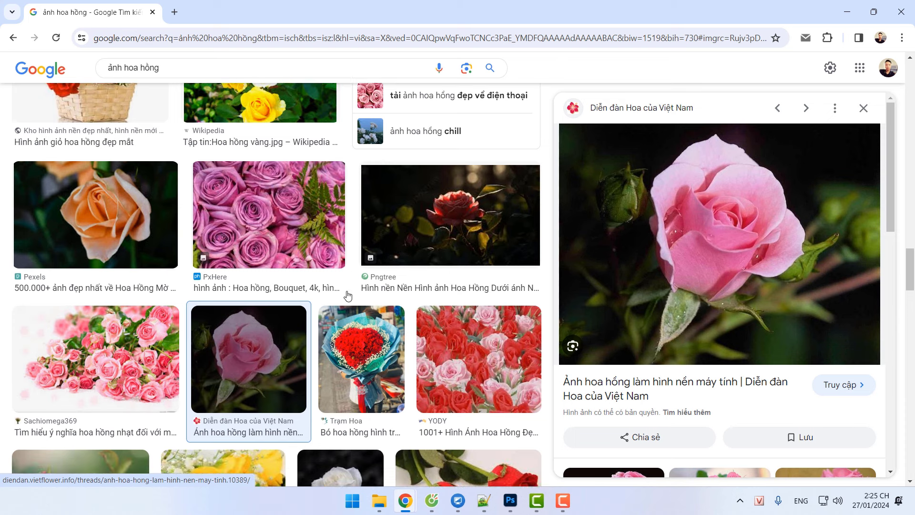
pyautogui.click(62, 339)
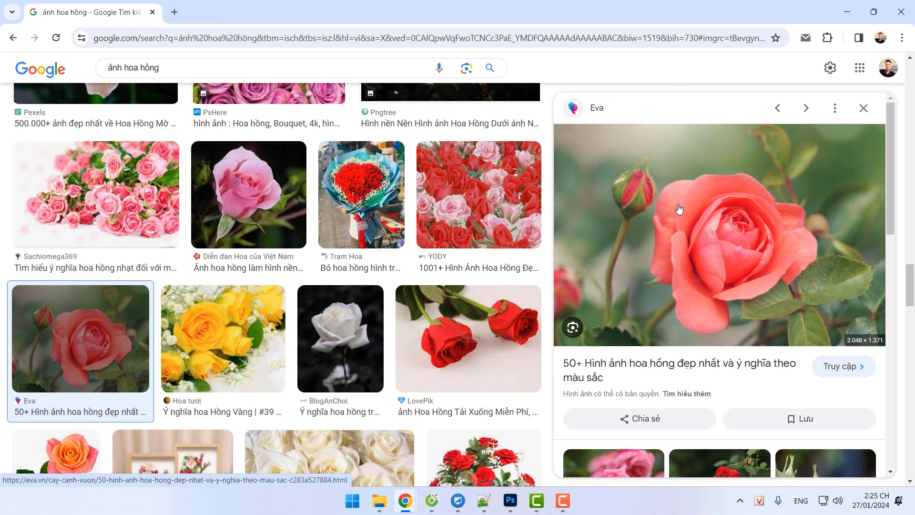
pyautogui.rightClick(698, 186)
pyautogui.click(779, 348)
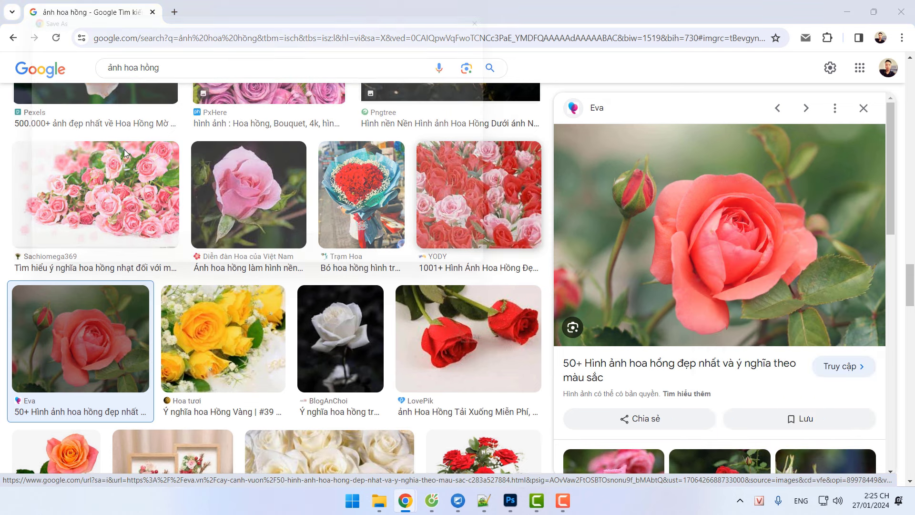
pyautogui.click(439, 271)
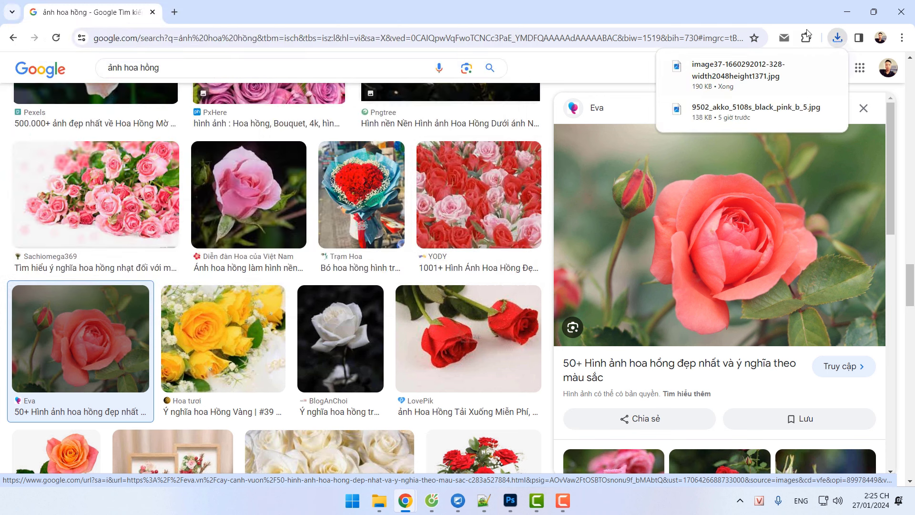
pyautogui.click(846, 11)
pyautogui.moveTo(21, 262); pyautogui.dragTo(167, 180)
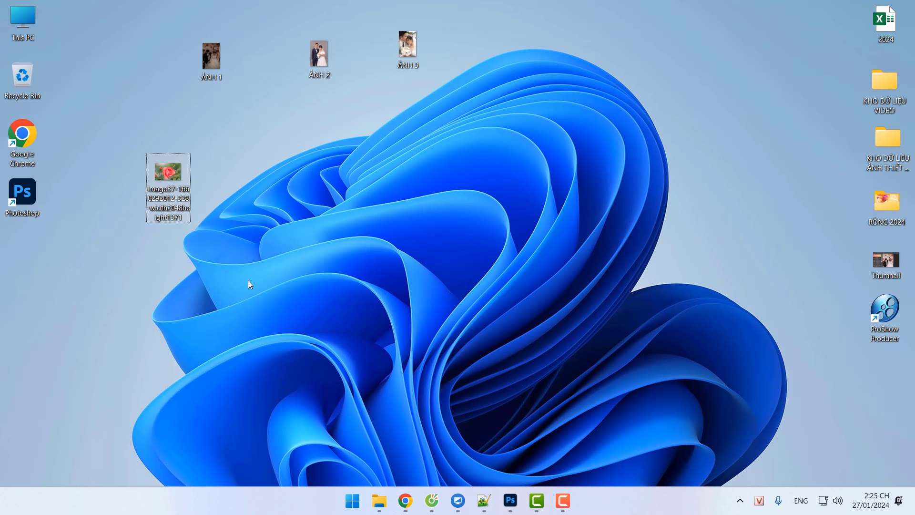
pyautogui.rightClick(172, 175)
pyautogui.click(216, 352)
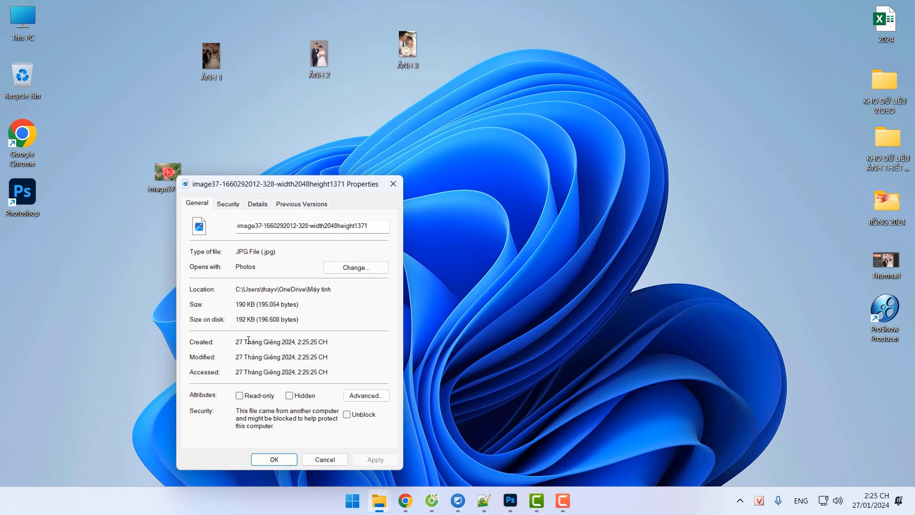
pyautogui.click(258, 202)
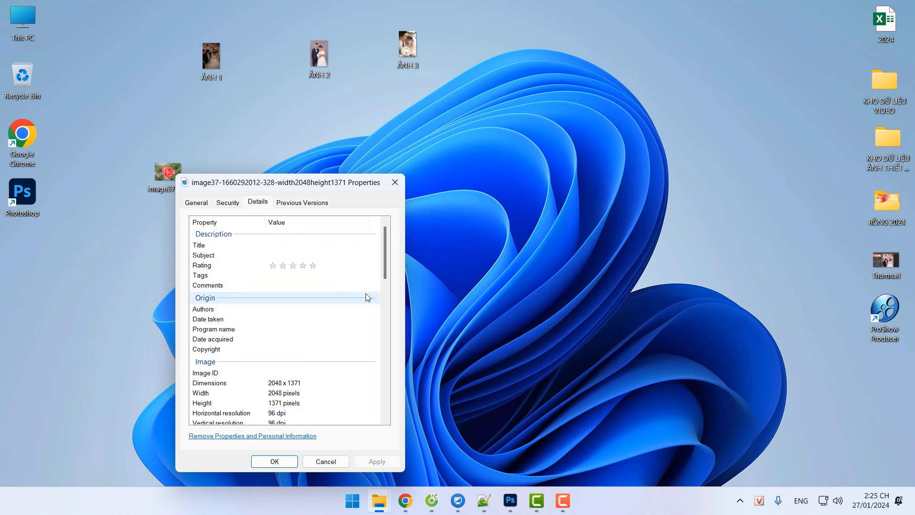
pyautogui.moveTo(382, 255); pyautogui.dragTo(383, 289)
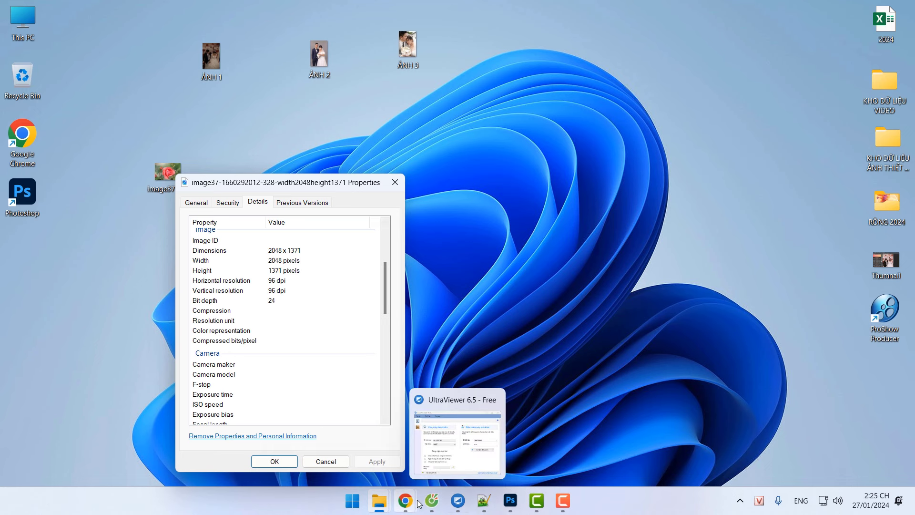
pyautogui.click(536, 438)
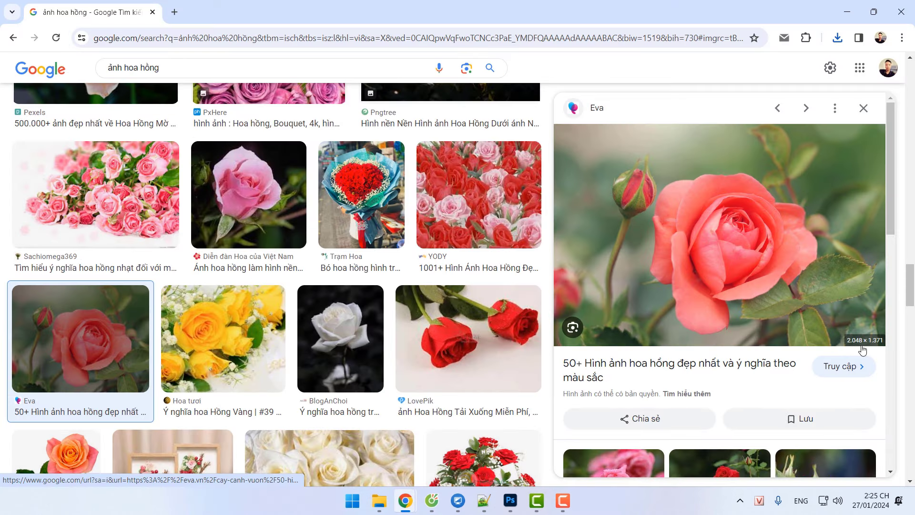
pyautogui.click(846, 12)
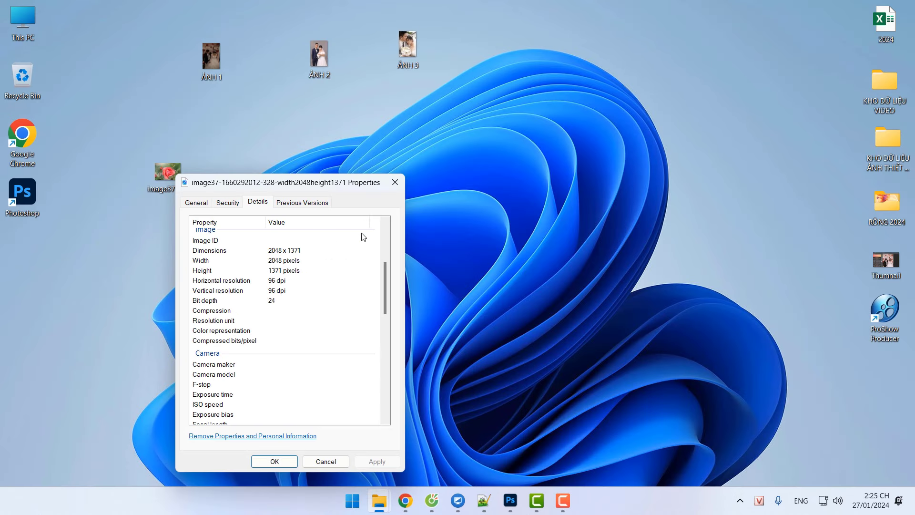
pyautogui.click(394, 183)
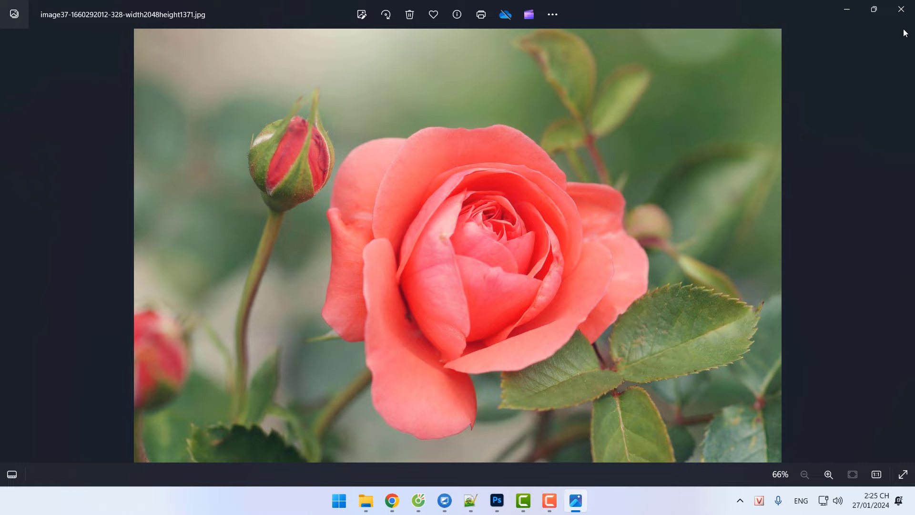
pyautogui.click(901, 9)
pyautogui.rightClick(173, 176)
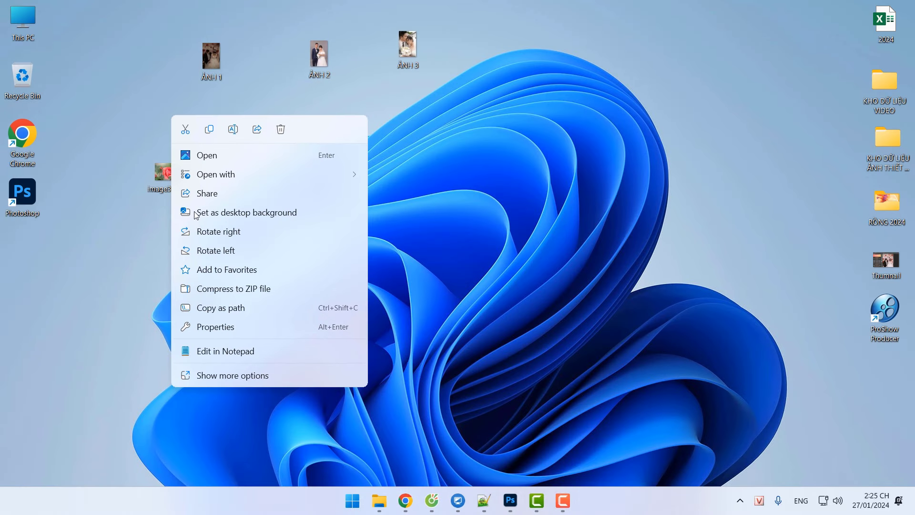
pyautogui.click(241, 325)
pyautogui.click(264, 204)
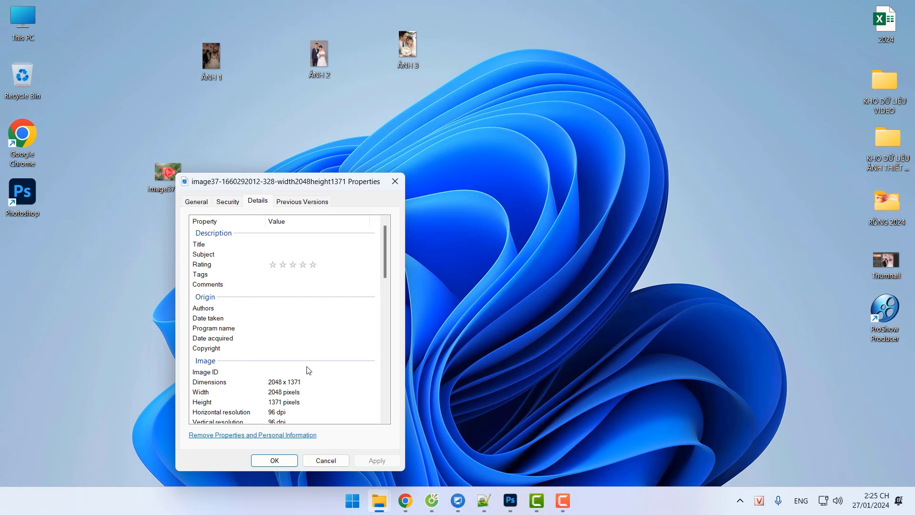
pyautogui.moveTo(386, 255); pyautogui.dragTo(377, 286)
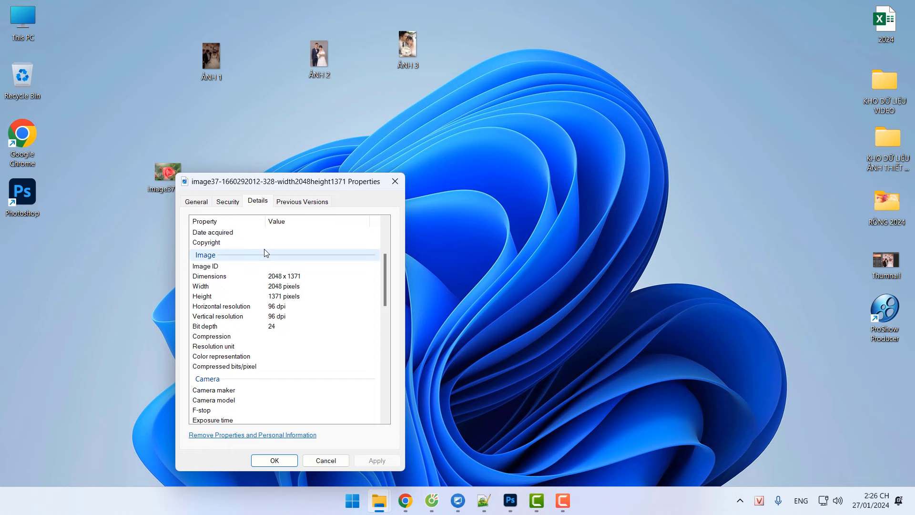
pyautogui.click(395, 181)
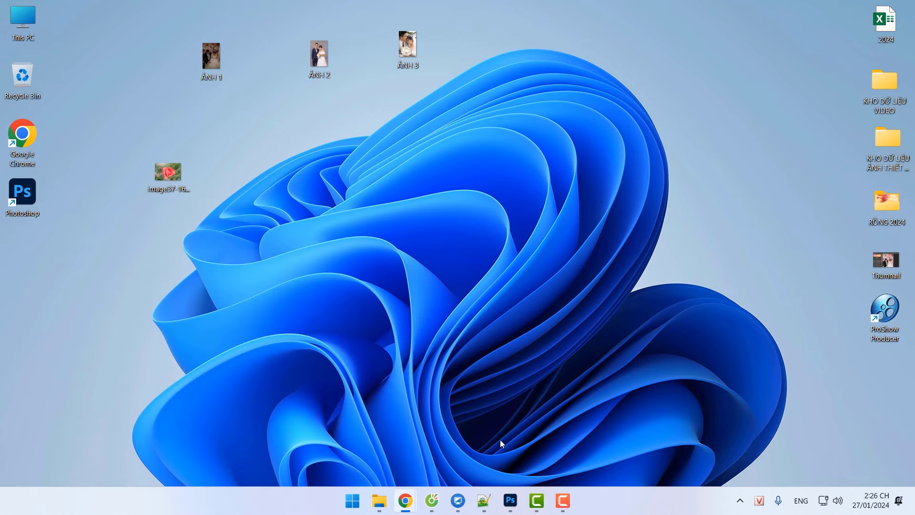
# Bring up the Bài 10 notes and place the caret on the Width and Height lines.
pyautogui.click(484, 501)
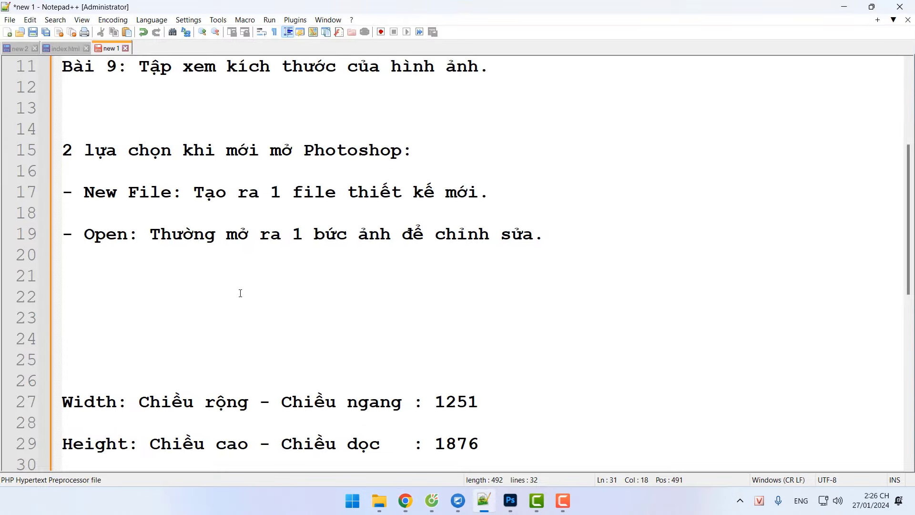
pyautogui.scroll(3, 239, 292)
pyautogui.click(116, 224)
pyautogui.click(115, 256)
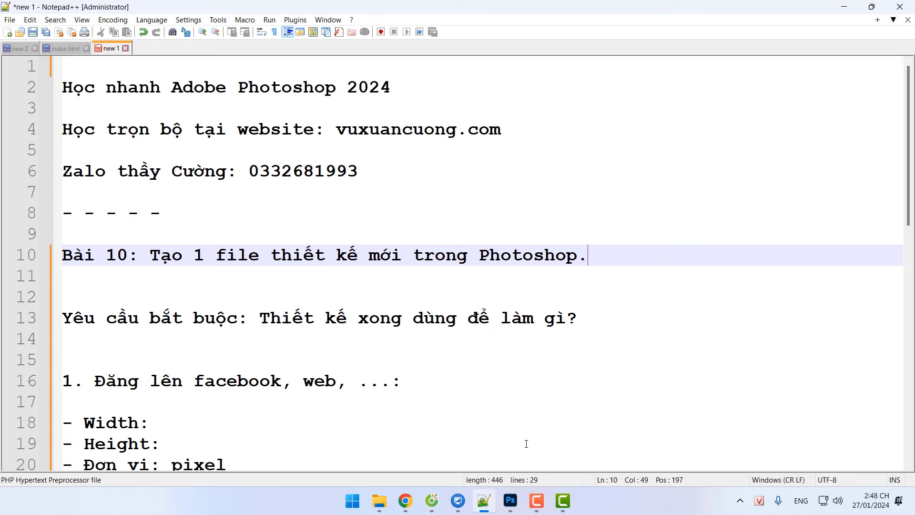
pyautogui.click(511, 500)
# Open RUN_1267.JPG (6720 × 4480 px), close it, and return to the Notepad++ notes.
pyautogui.click(34, 110)
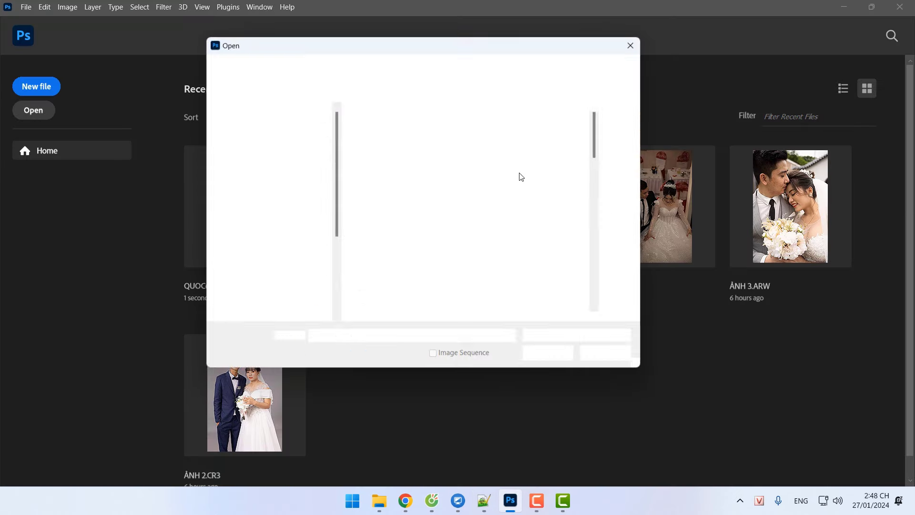
pyautogui.moveTo(602, 138); pyautogui.dragTo(602, 198)
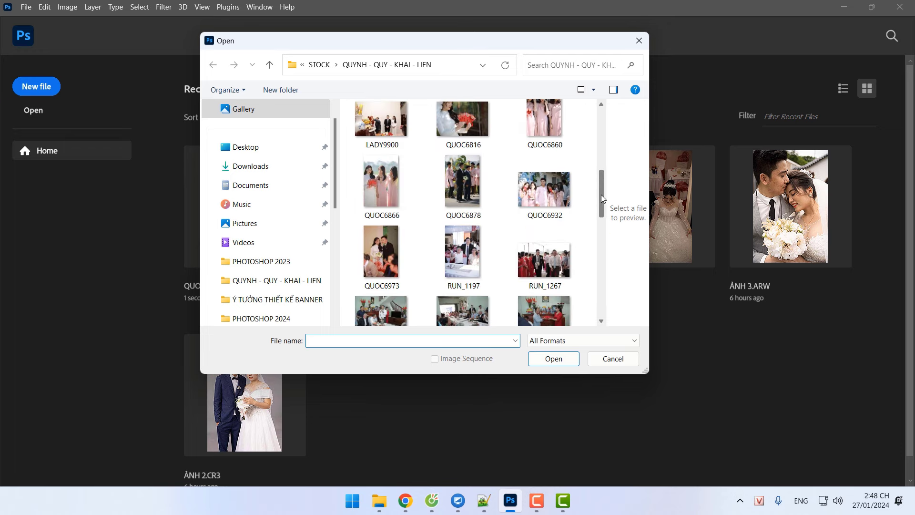
pyautogui.doubleClick(553, 258)
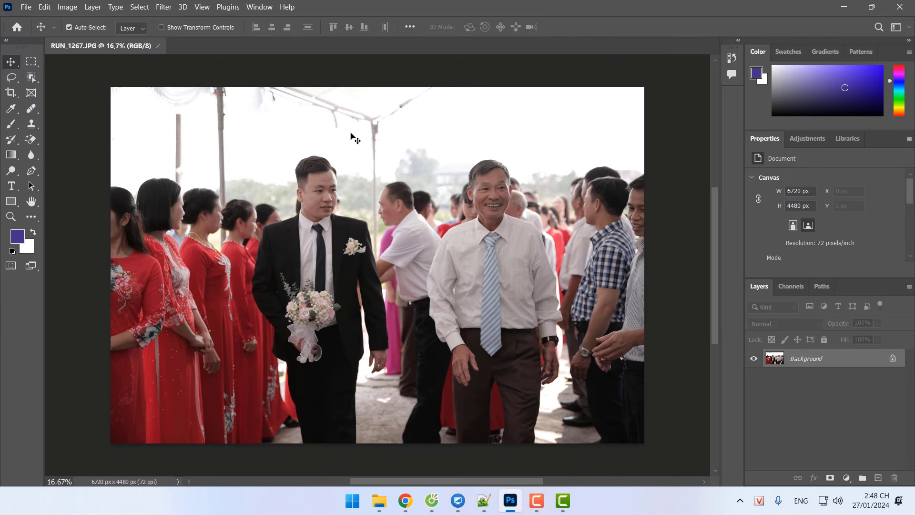
pyautogui.click(158, 46)
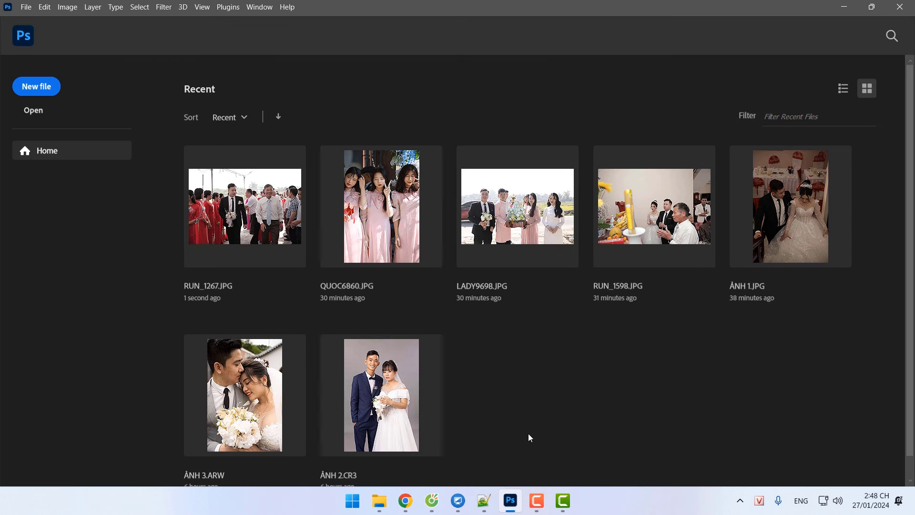
pyautogui.click(484, 501)
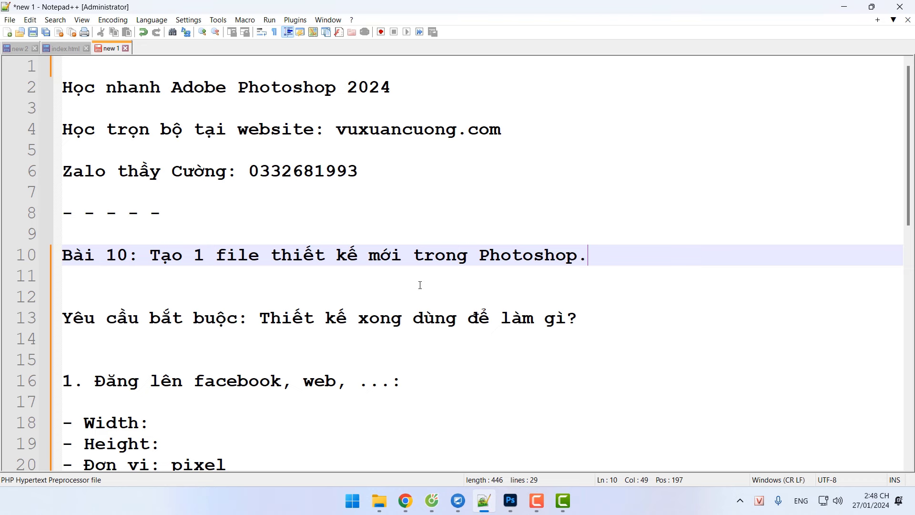
# Insert a 'New File:' line as line 12 beneath the Bài 10 lesson title.
pyautogui.click(371, 276)
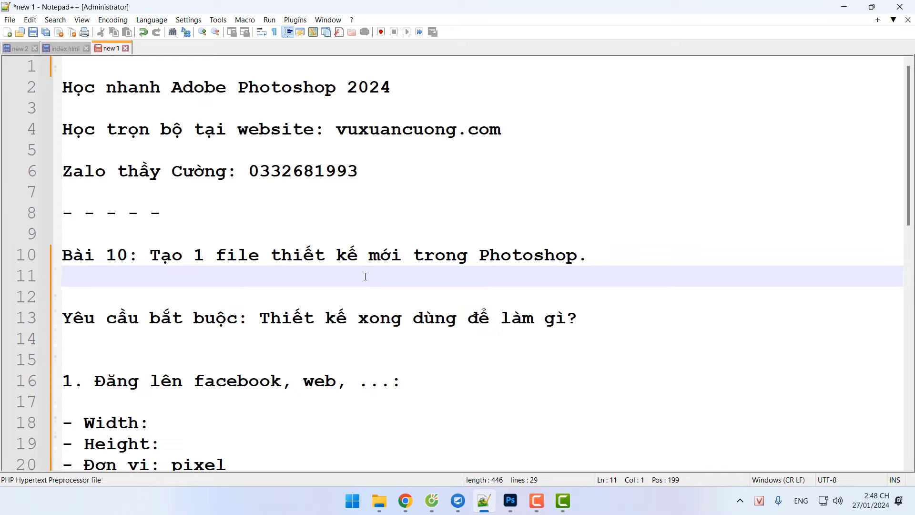
pyautogui.press('Return')
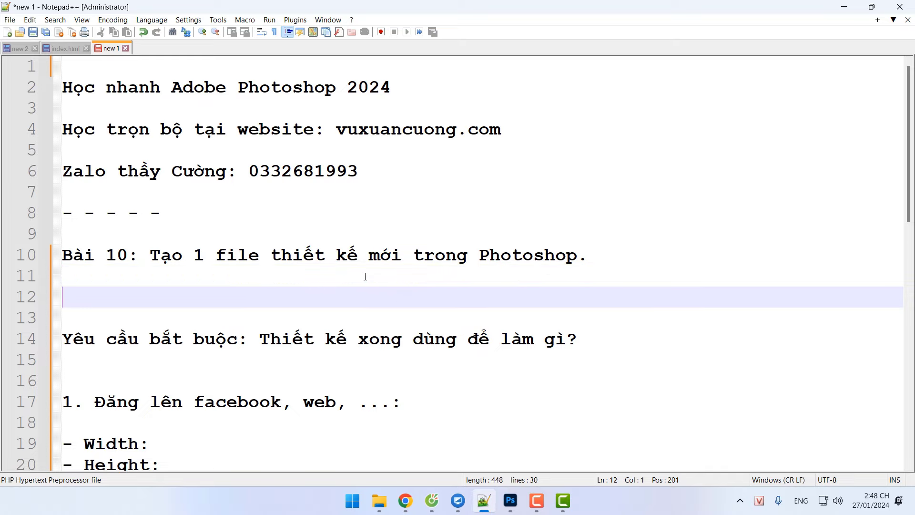
pyautogui.write('New File')
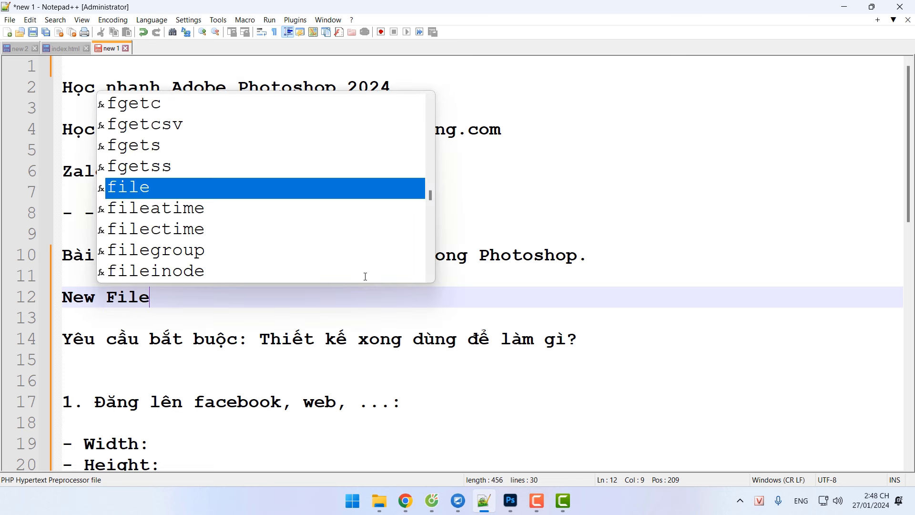
pyautogui.write(':')
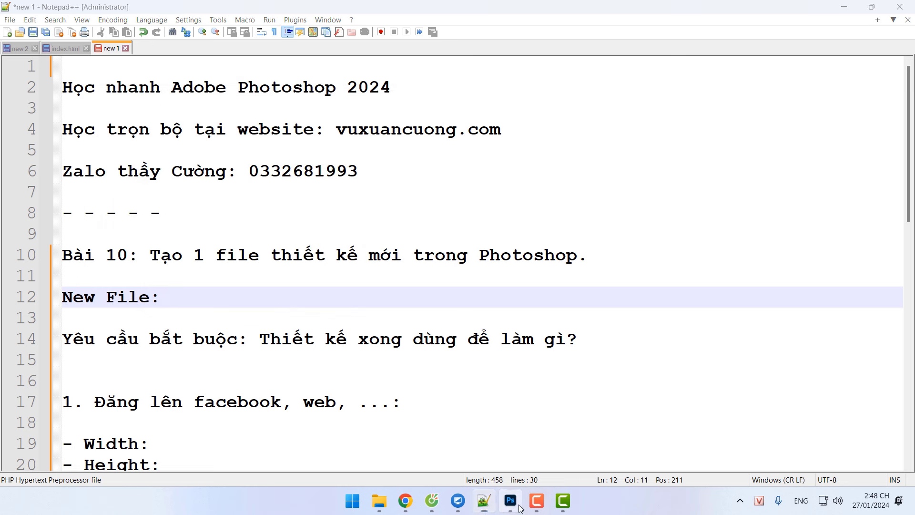
pyautogui.click(510, 500)
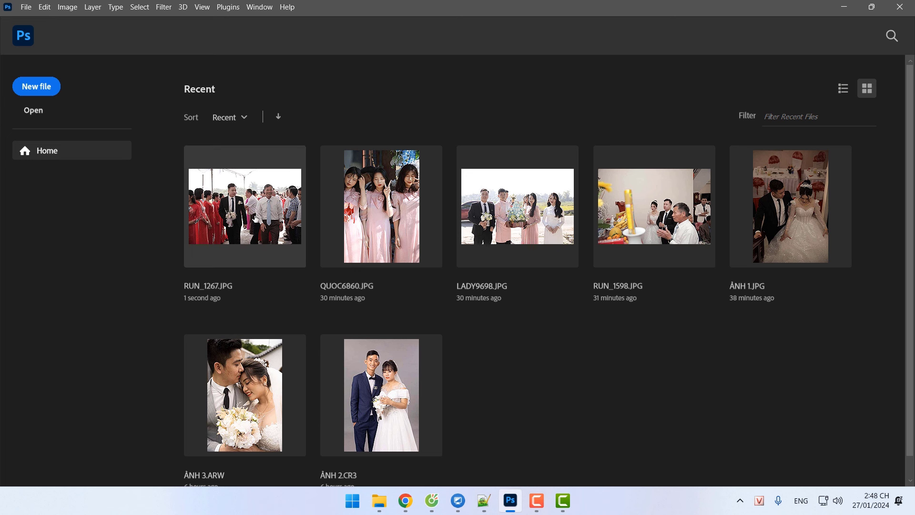
pyautogui.click(42, 90)
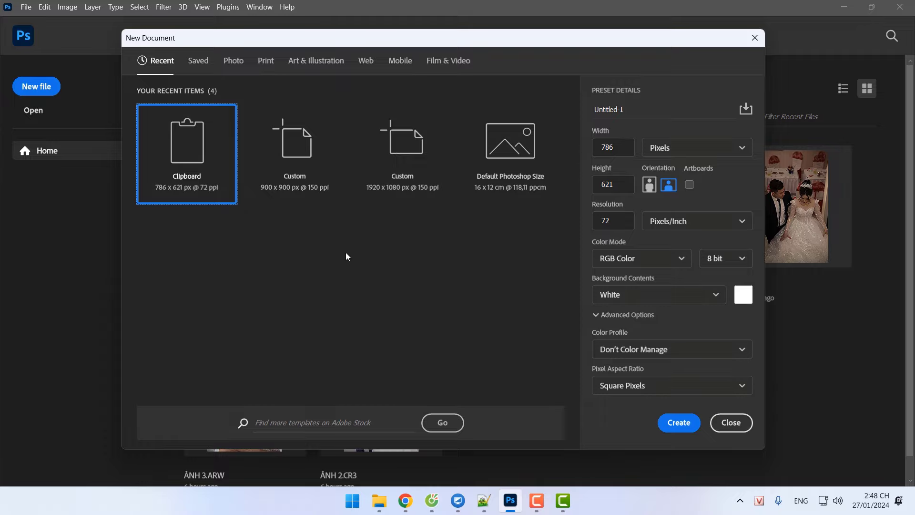
pyautogui.click(731, 422)
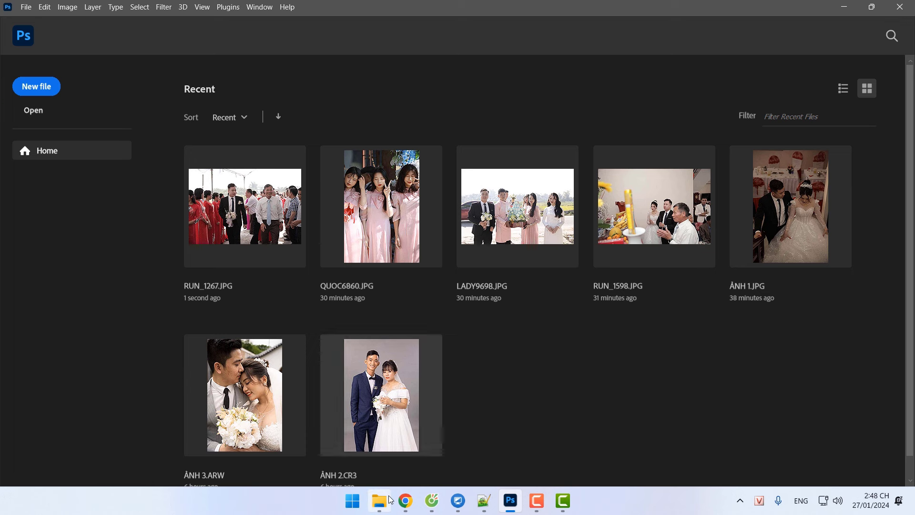
# Compare the notes after 'Yêu cầu bắt buộc:' with Photoshop's new document settings, then dismiss them.
pyautogui.click(484, 500)
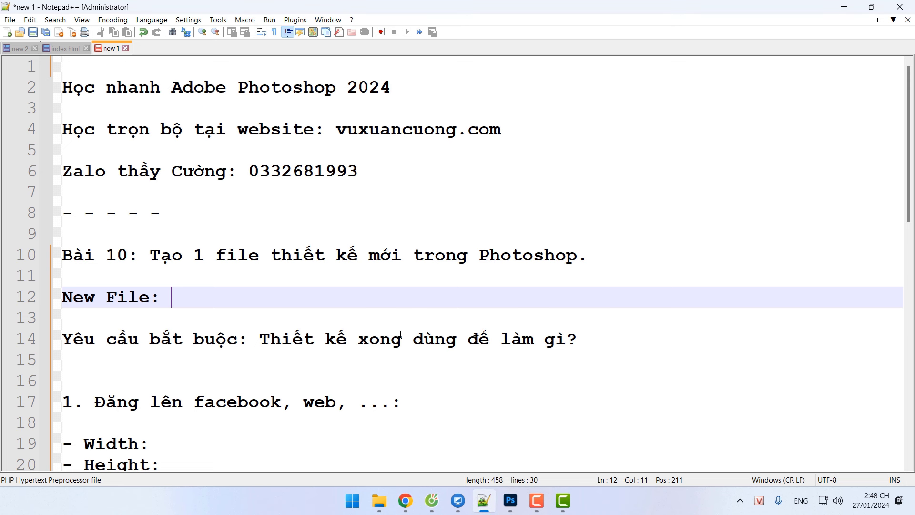
pyautogui.click(248, 339)
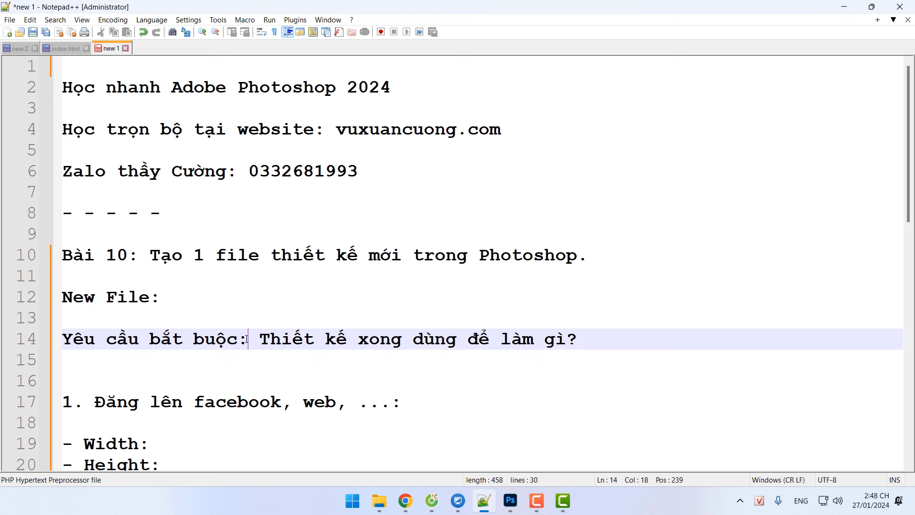
pyautogui.click(509, 501)
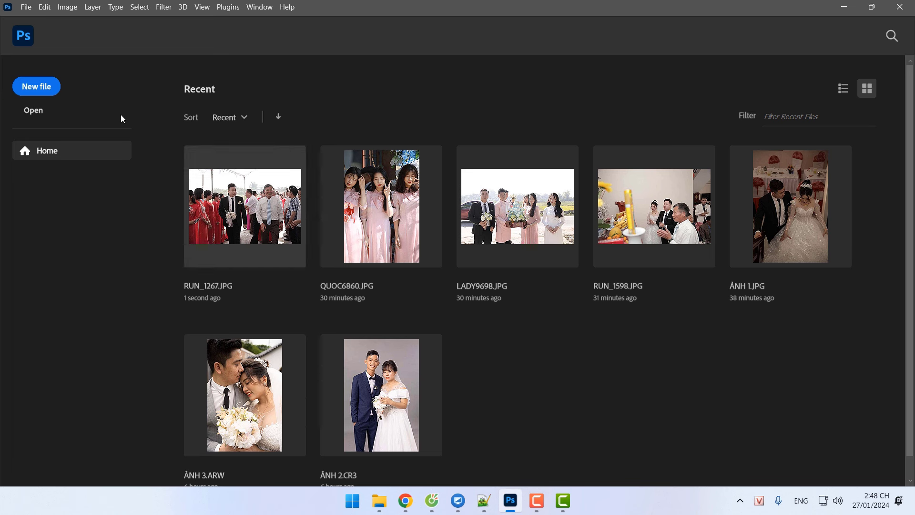
pyautogui.click(36, 86)
pyautogui.click(755, 45)
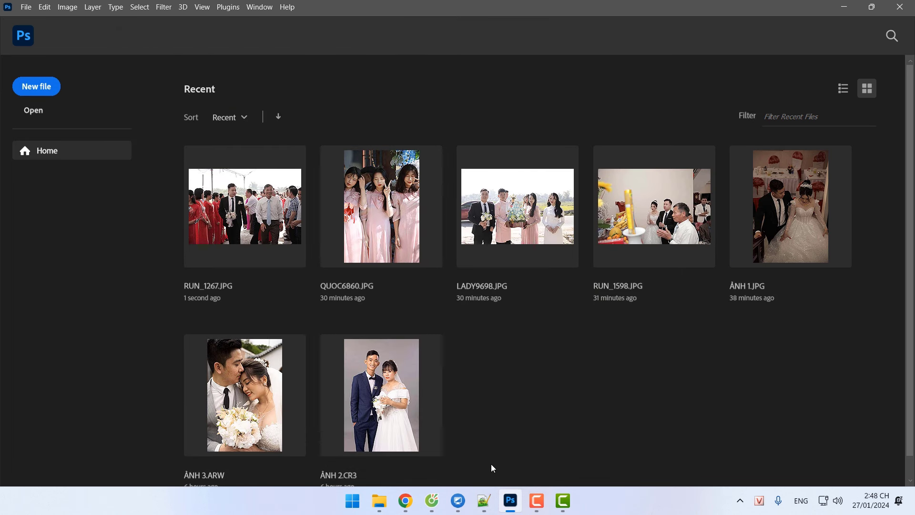
# Minimize the Notepad++ lesson notes window.
pyautogui.click(483, 501)
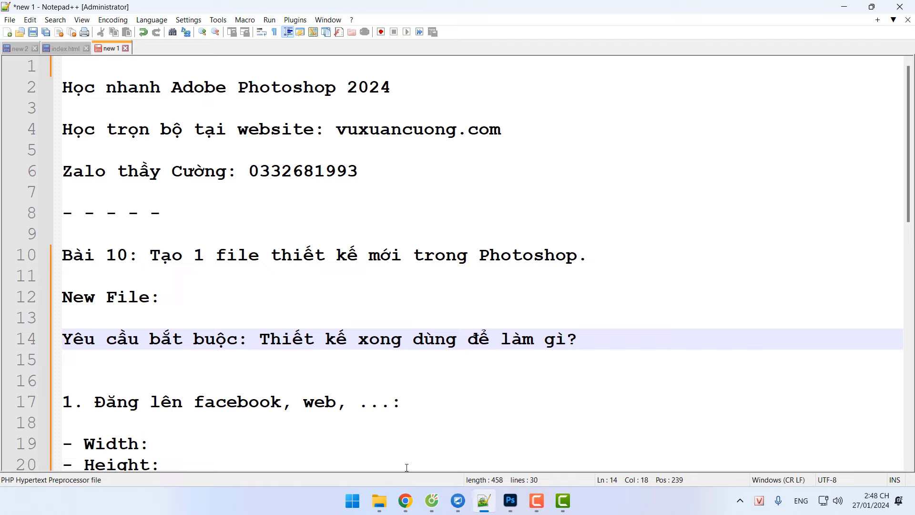
pyautogui.click(379, 500)
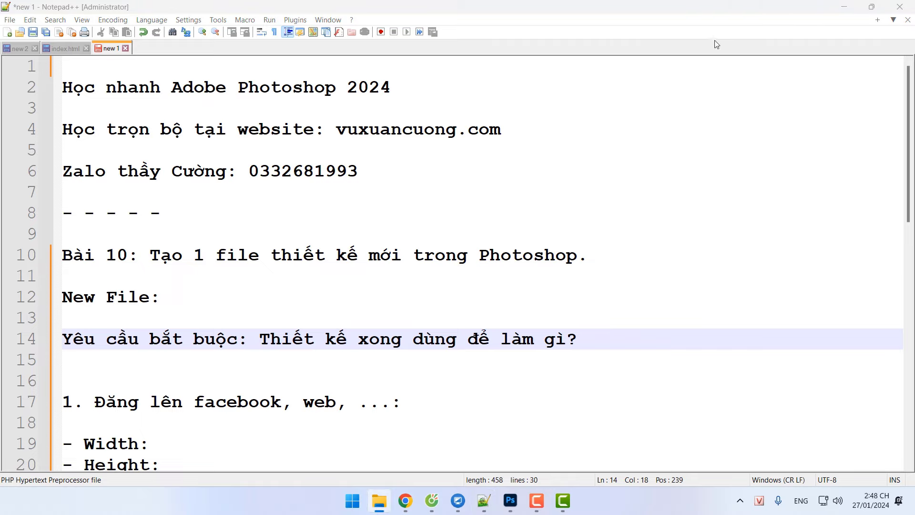
pyautogui.click(843, 9)
# Preview the Phú Quốc fish-sauce banner Ý tưởng (26).jpg from Ý TƯỞNG THIẾT KẾ BANNER.
pyautogui.click(831, 24)
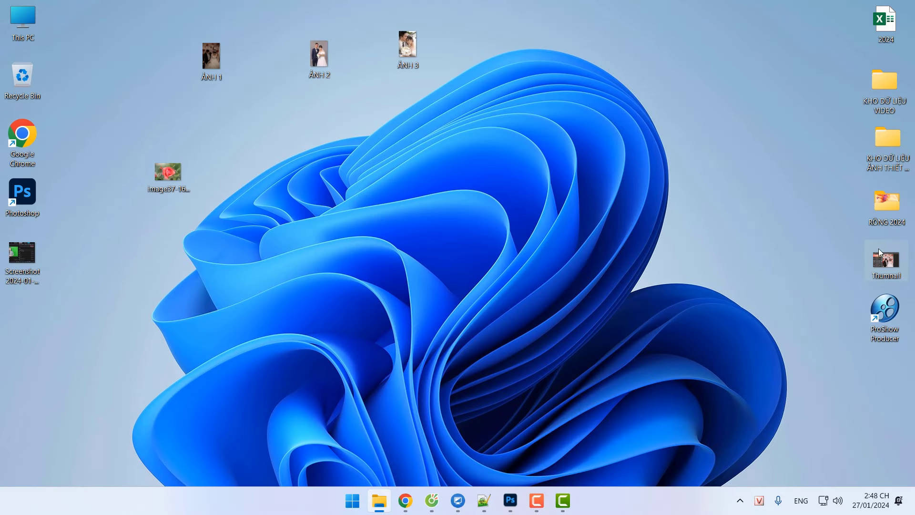
pyautogui.doubleClick(887, 139)
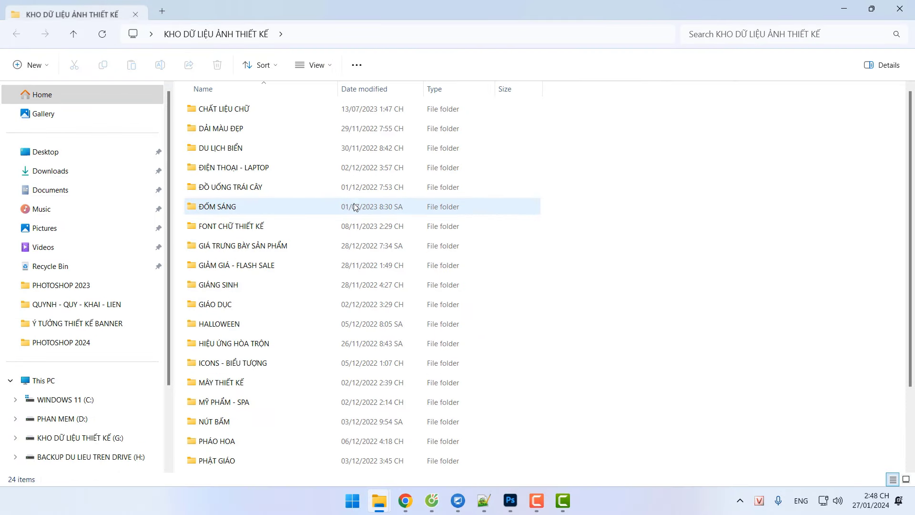
pyautogui.doubleClick(267, 465)
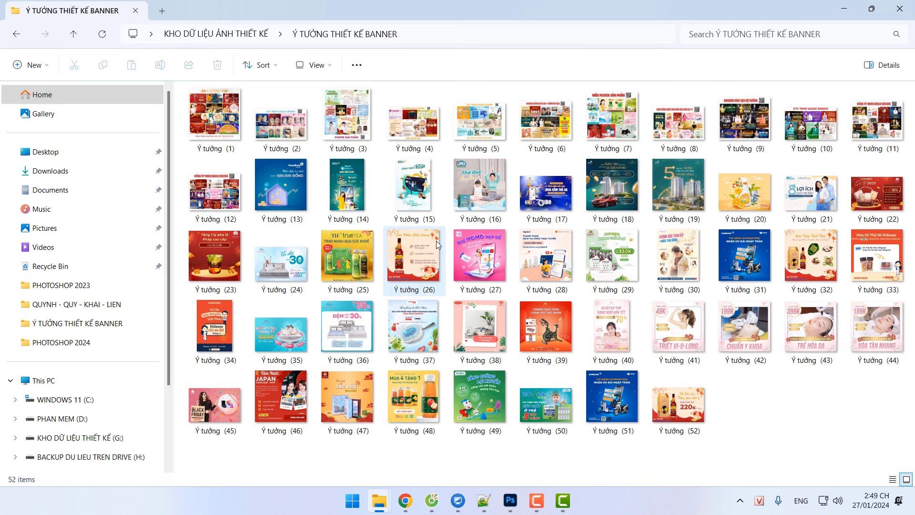
pyautogui.doubleClick(419, 259)
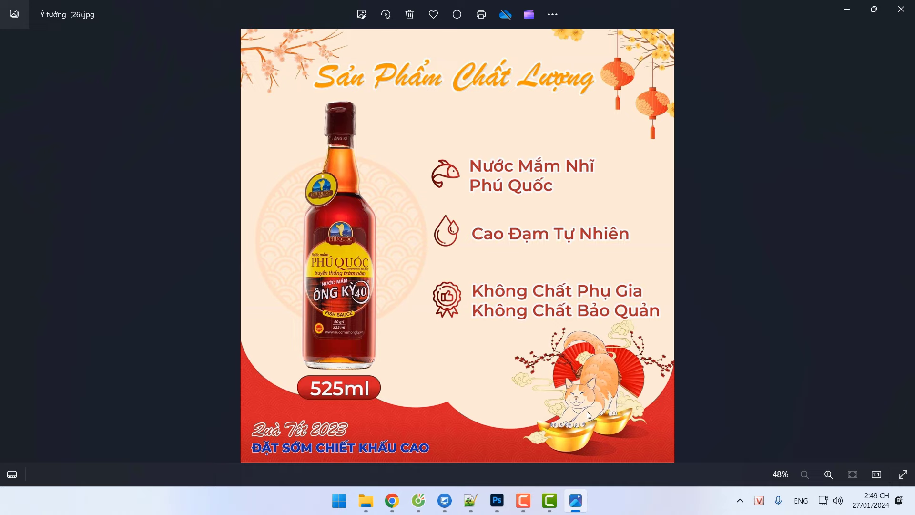
pyautogui.click(471, 501)
pyautogui.scroll(-1, 254, 350)
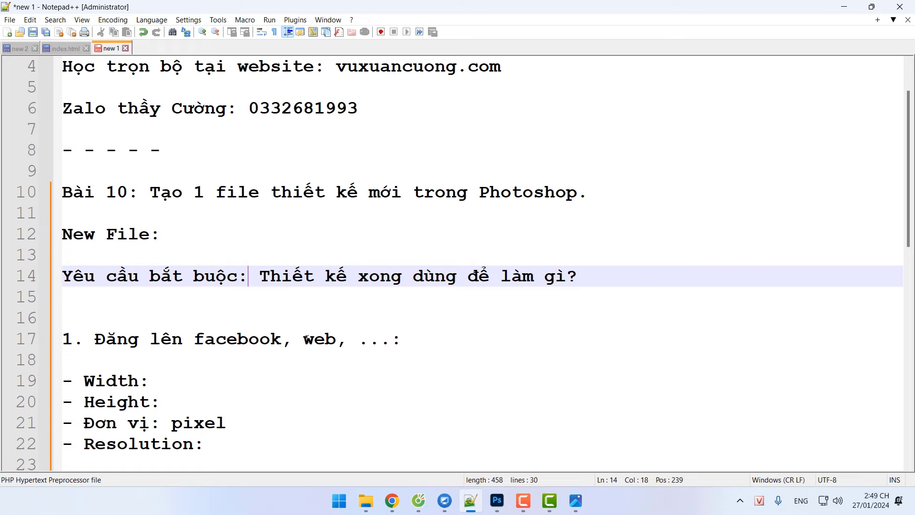
pyautogui.scroll(-3, 271, 336)
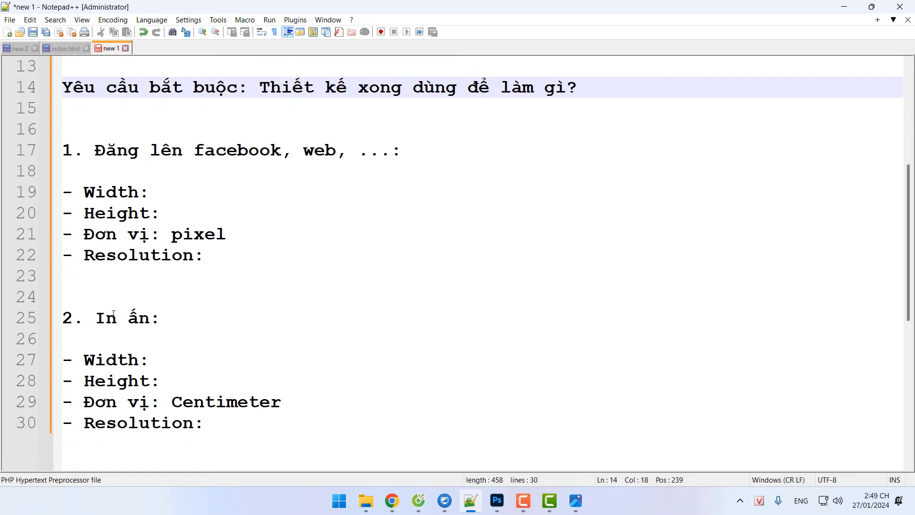
pyautogui.click(575, 500)
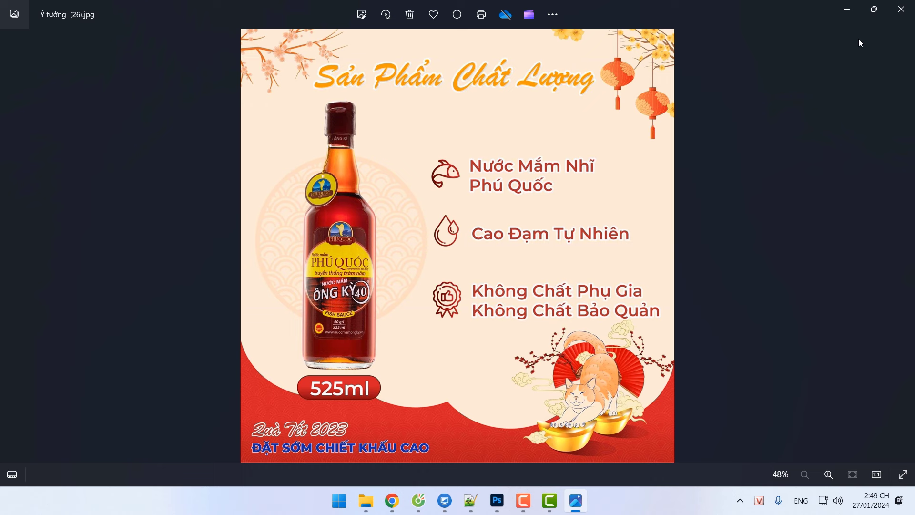
pyautogui.click(900, 10)
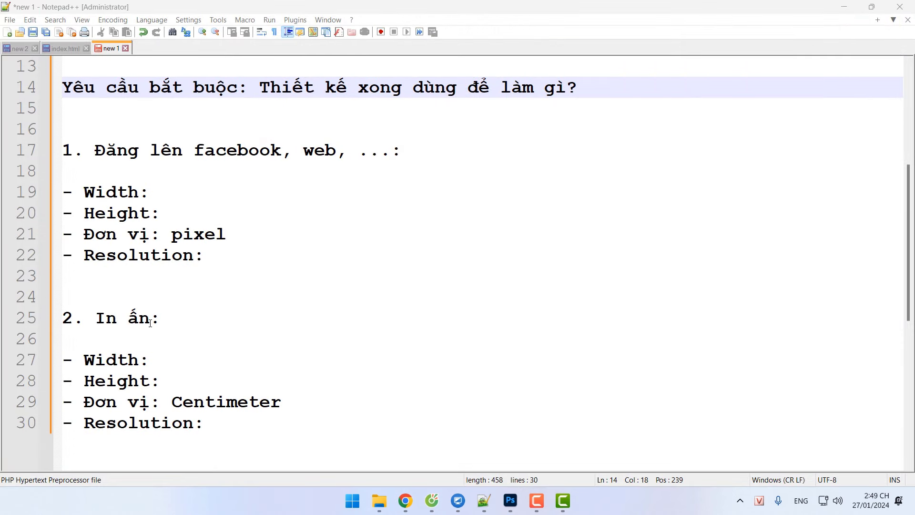
pyautogui.click(133, 147)
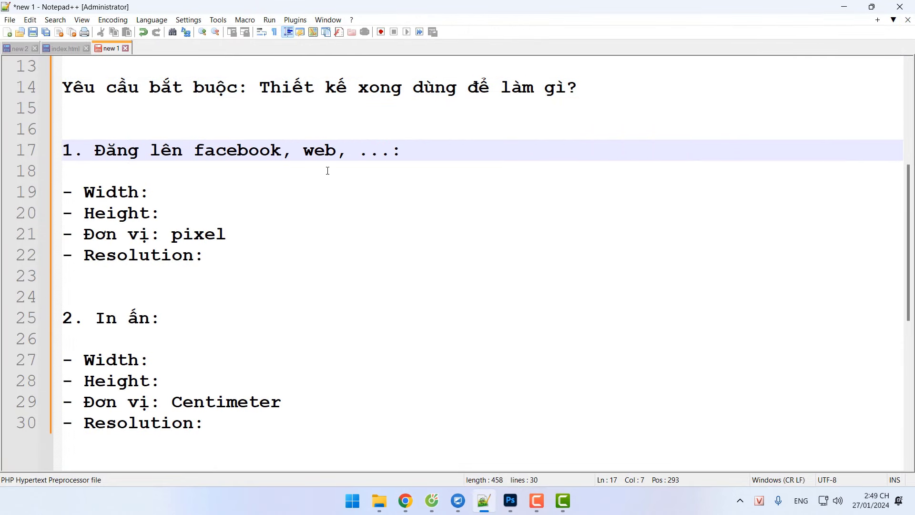
pyautogui.scroll(2, 349, 188)
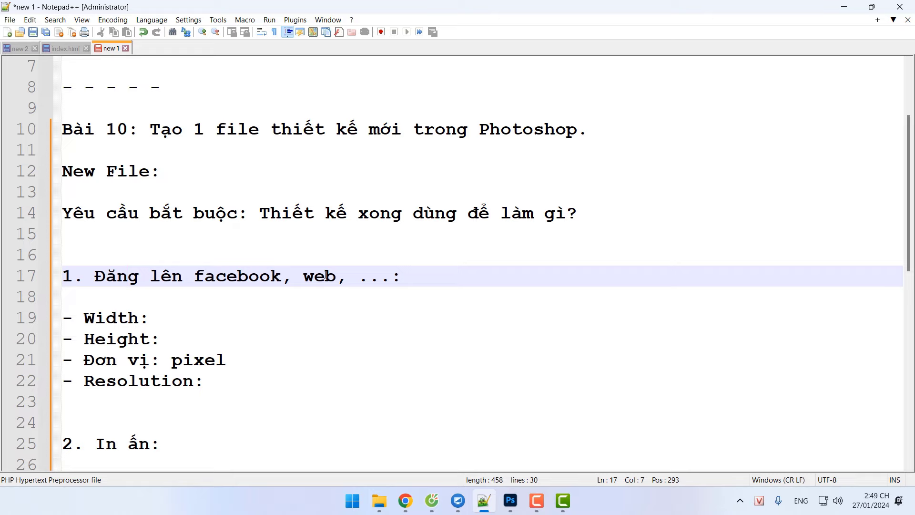
pyautogui.click(150, 318)
pyautogui.click(151, 339)
pyautogui.click(150, 360)
pyautogui.scroll(-2, 155, 366)
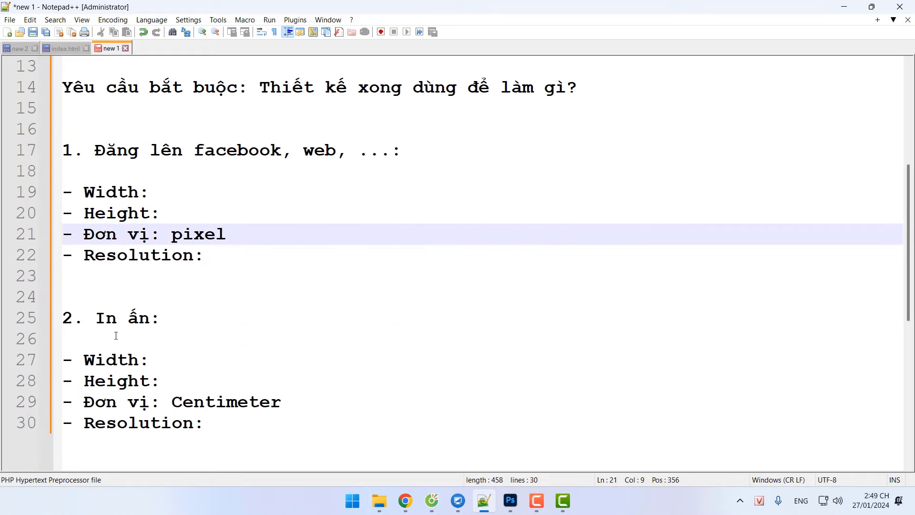
pyautogui.click(119, 359)
pyautogui.click(123, 380)
pyautogui.click(129, 401)
pyautogui.press('Down')
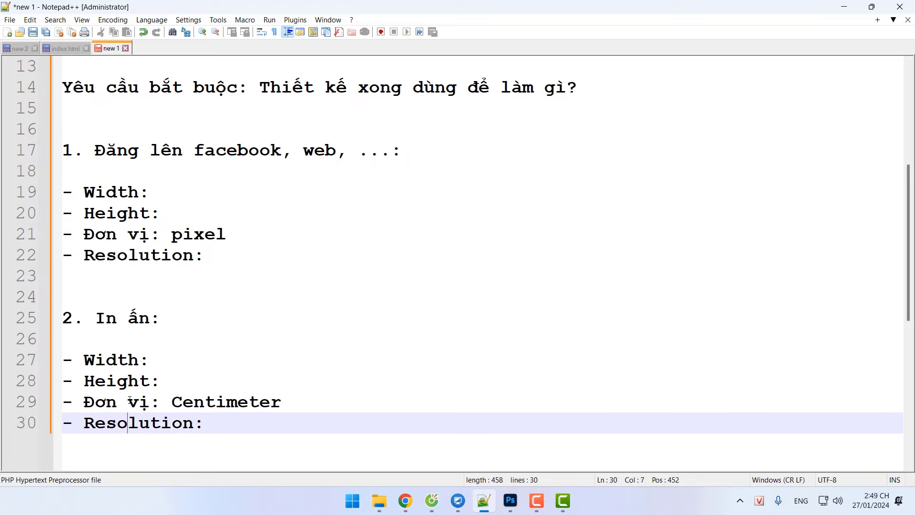
pyautogui.press('Up')
pyautogui.press('Up')
pyautogui.press('Up')
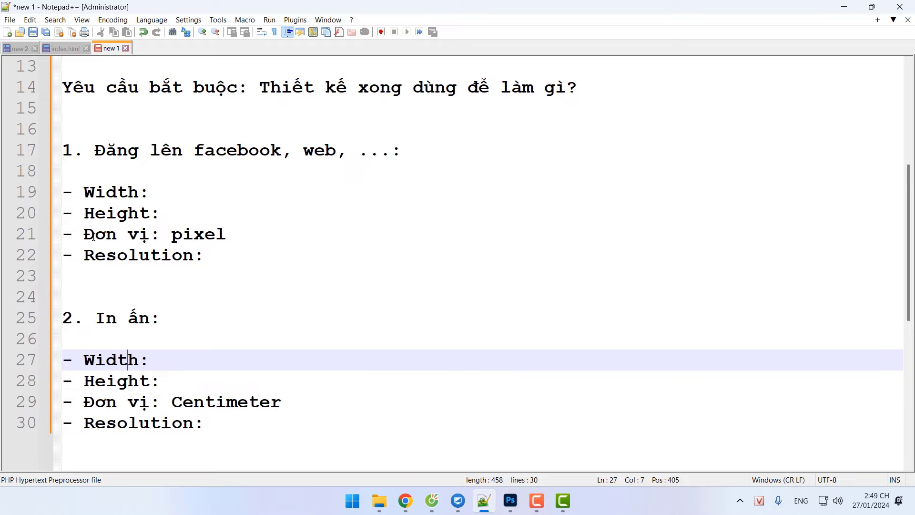
pyautogui.moveTo(253, 265); pyautogui.dragTo(63, 234)
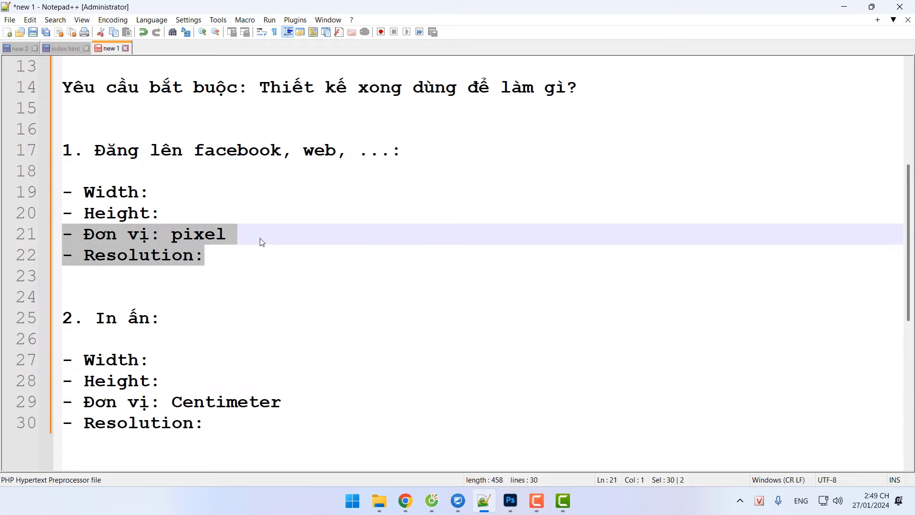
pyautogui.click(363, 220)
pyautogui.scroll(2, 380, 239)
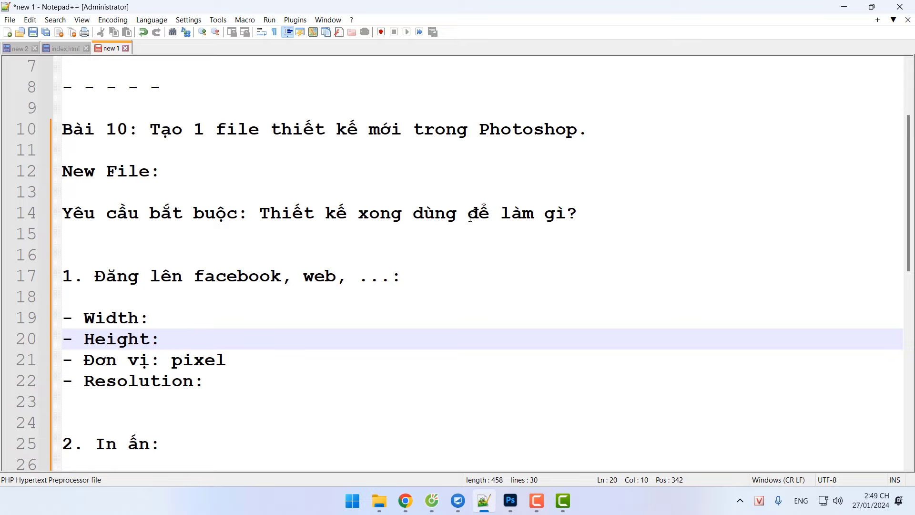
# Split off 'Thiết kế xong dùng để làm gì?' and add 'Kích thước của file thiết kế là bao nhiêu?' below.
pyautogui.click(260, 214)
pyautogui.press('Return')
pyautogui.press('Return')
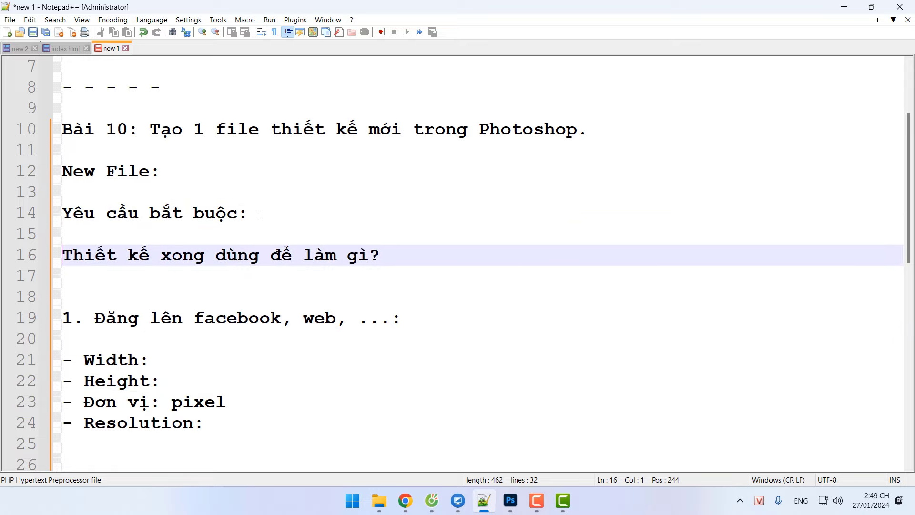
pyautogui.click(415, 253)
pyautogui.press('Return')
pyautogui.press('Return')
pyautogui.write('Kích ')
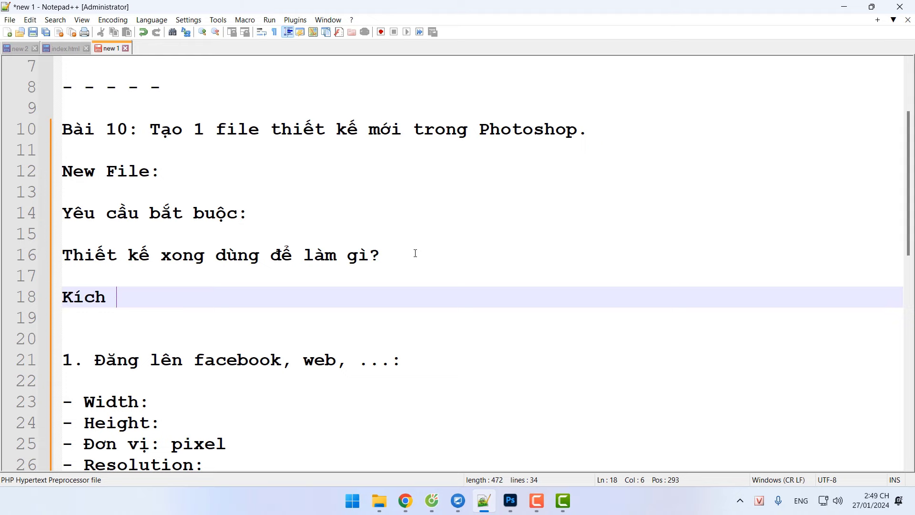
pyautogui.write('thước c')
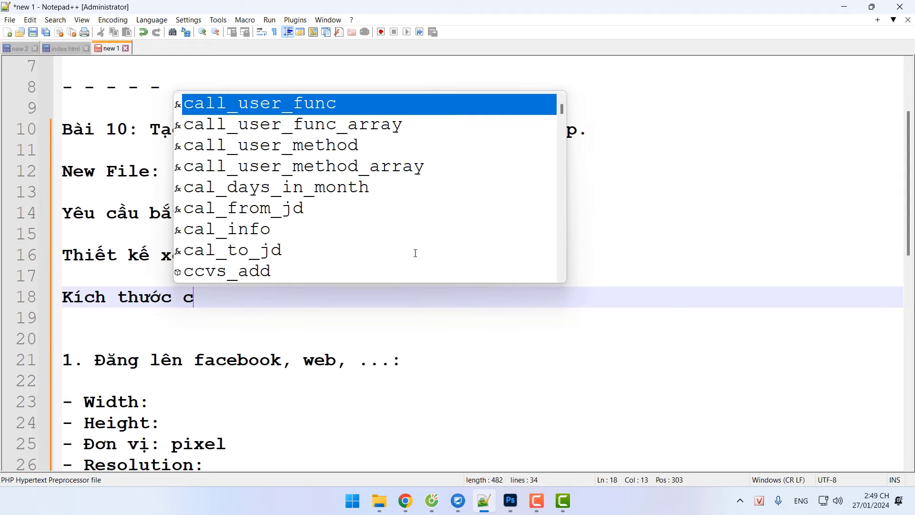
pyautogui.write('ủa file thiet kế l')
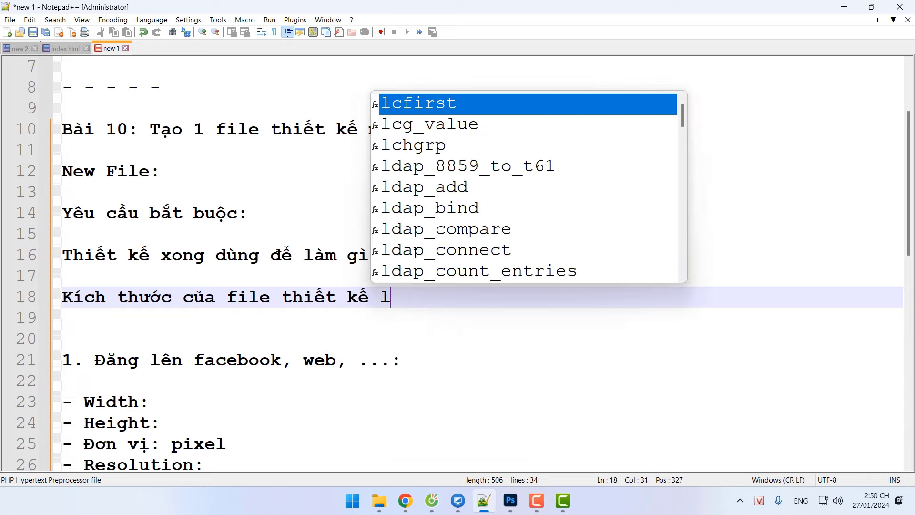
pyautogui.write('à bao nhieeu?')
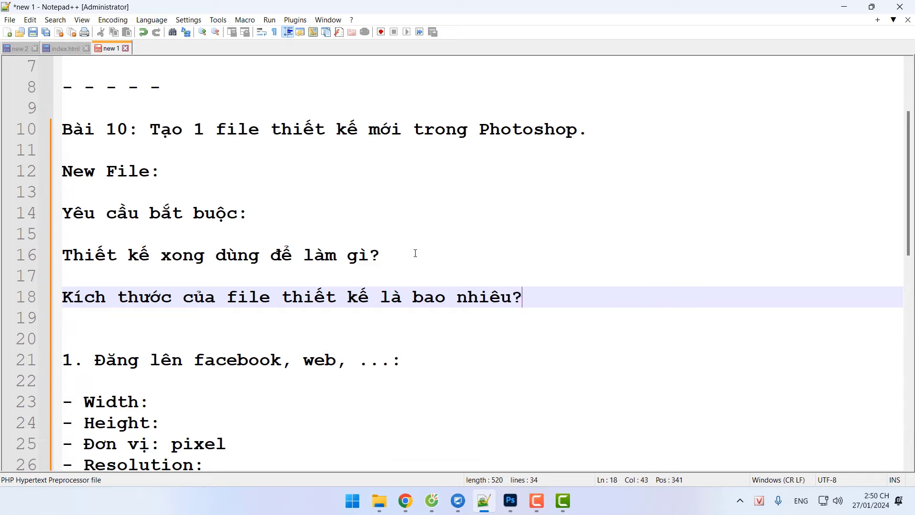
pyautogui.hotkey('shift', 'Up')
pyautogui.hotkey('shift', 'Up')
pyautogui.hotkey('ctrl', 'shift', 'Left')
pyautogui.hotkey('ctrl', 'shift', 'Left')
pyautogui.hotkey('ctrl', 'shift', 'Left')
pyautogui.hotkey('ctrl', 'shift', 'Left')
pyautogui.hotkey('ctrl', 'shift', 'Left')
pyautogui.hotkey('ctrl', 'shift', 'Left')
pyautogui.hotkey('ctrl', 'shift', 'Left')
pyautogui.hotkey('ctrl', 'shift', 'Left')
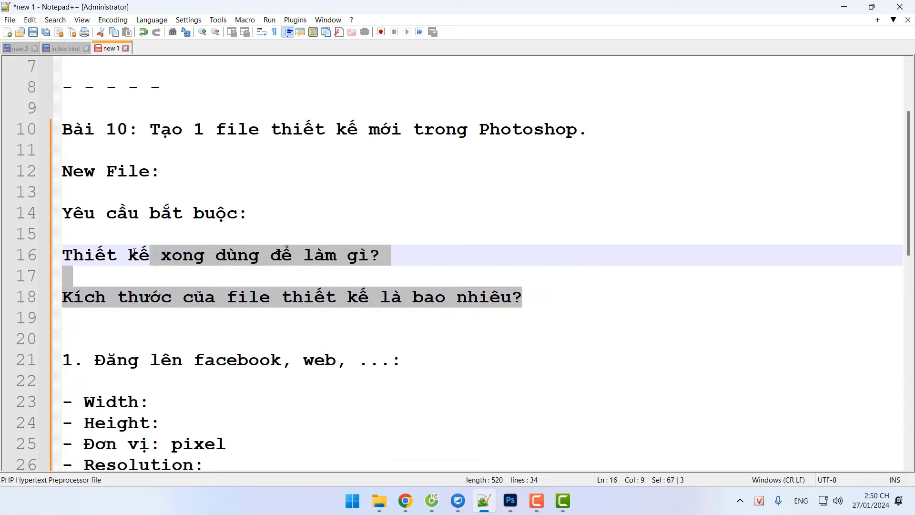
pyautogui.click(511, 501)
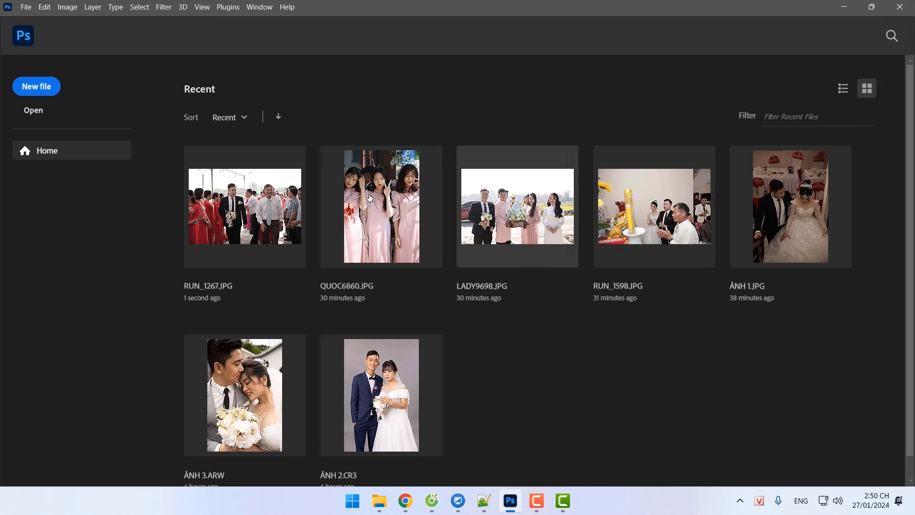
pyautogui.click(34, 90)
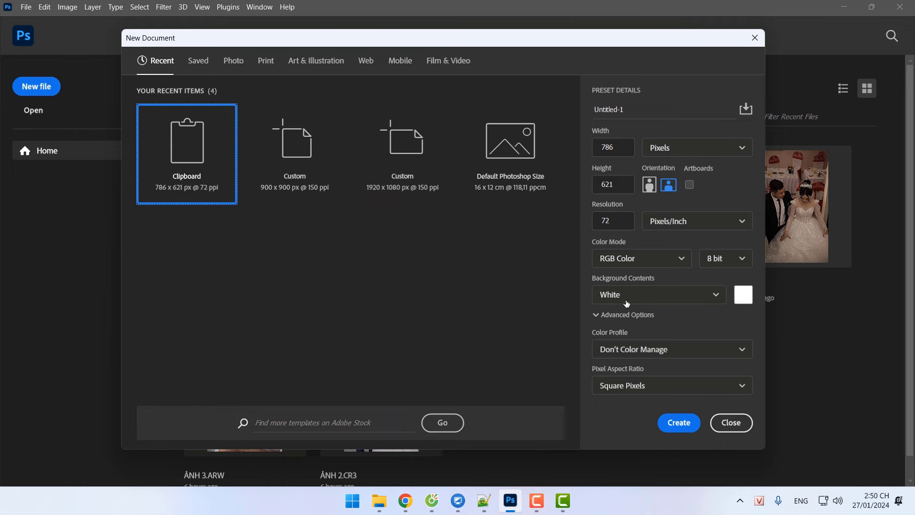
pyautogui.press('Escape')
pyautogui.click(484, 500)
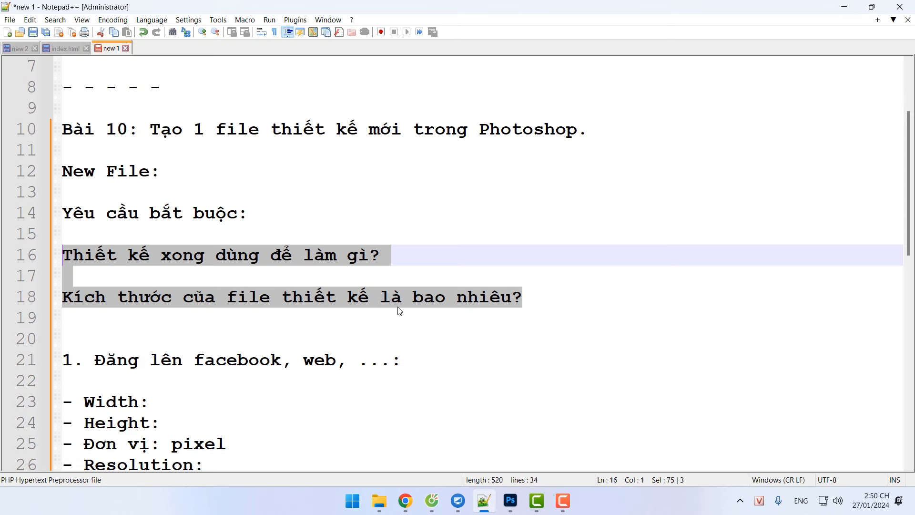
pyautogui.click(357, 263)
pyautogui.moveTo(551, 289); pyautogui.dragTo(62, 253)
pyautogui.click(85, 254)
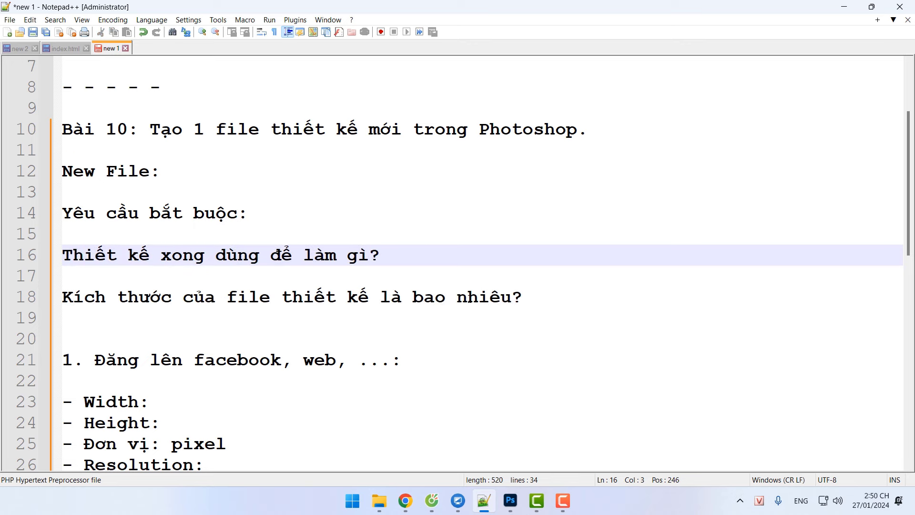
pyautogui.click(511, 500)
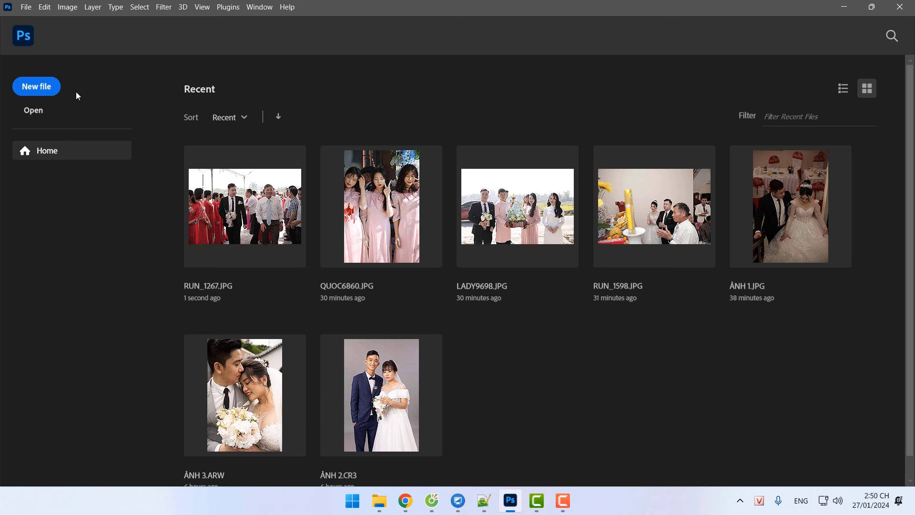
pyautogui.click(41, 87)
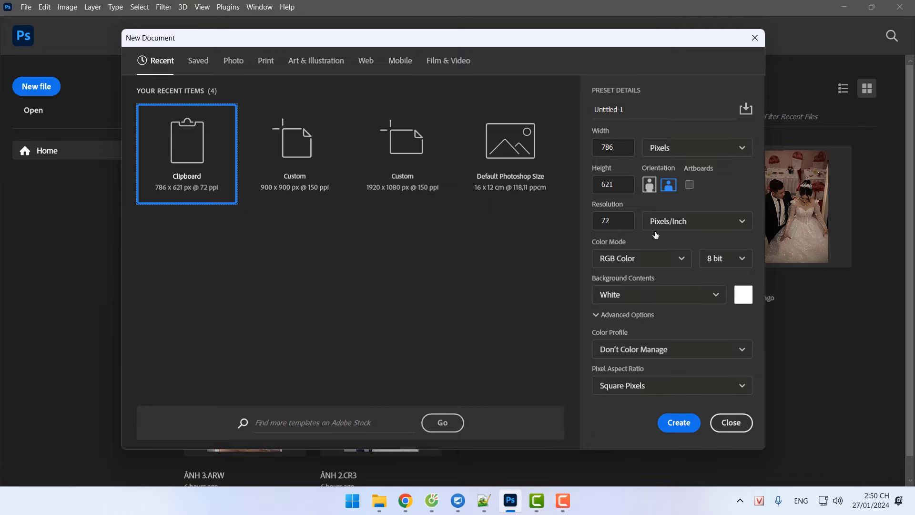
pyautogui.click(739, 431)
pyautogui.click(484, 500)
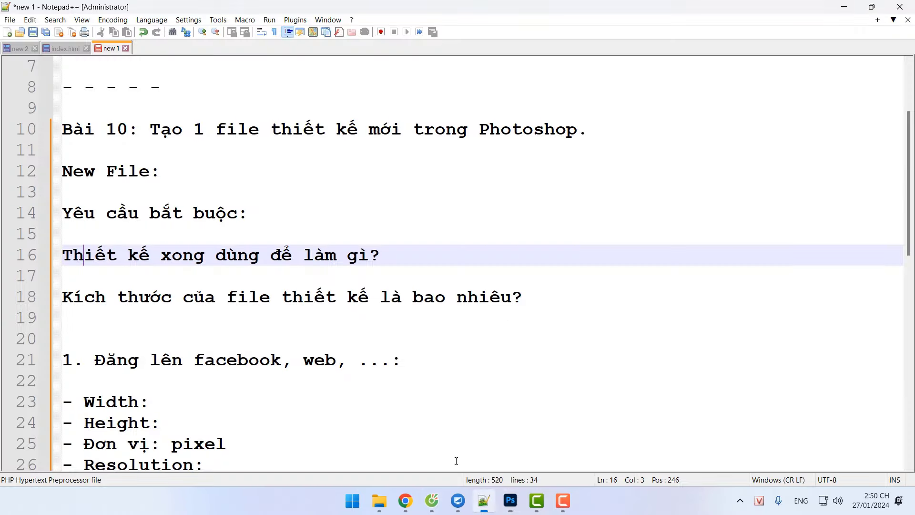
pyautogui.scroll(-2, 290, 282)
pyautogui.click(294, 276)
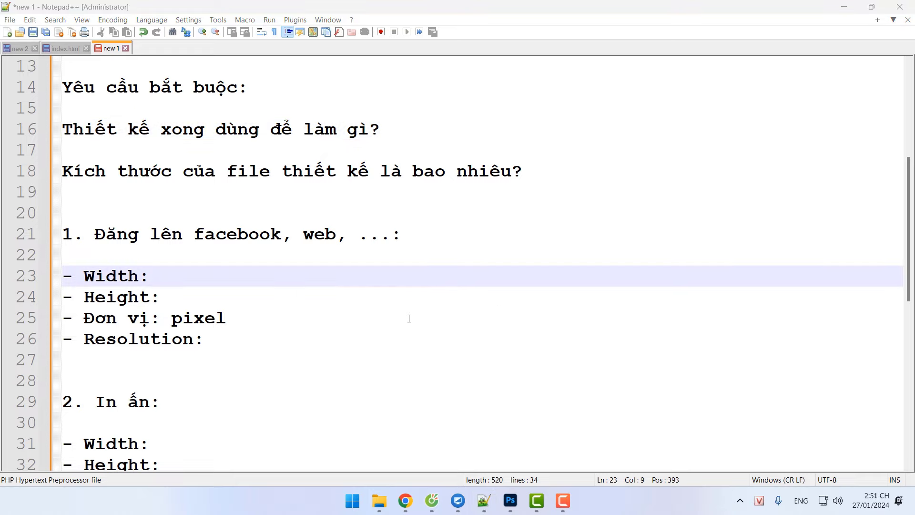
pyautogui.click(161, 296)
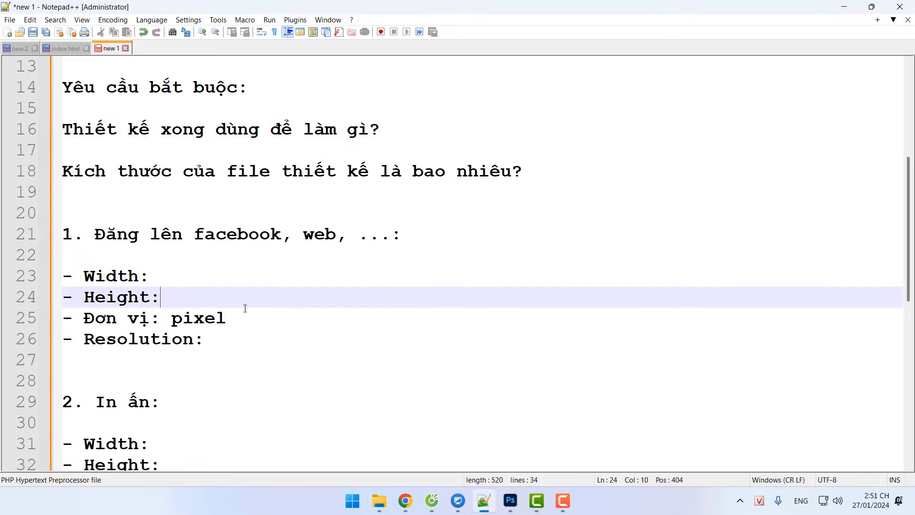
pyautogui.scroll(-2, 253, 310)
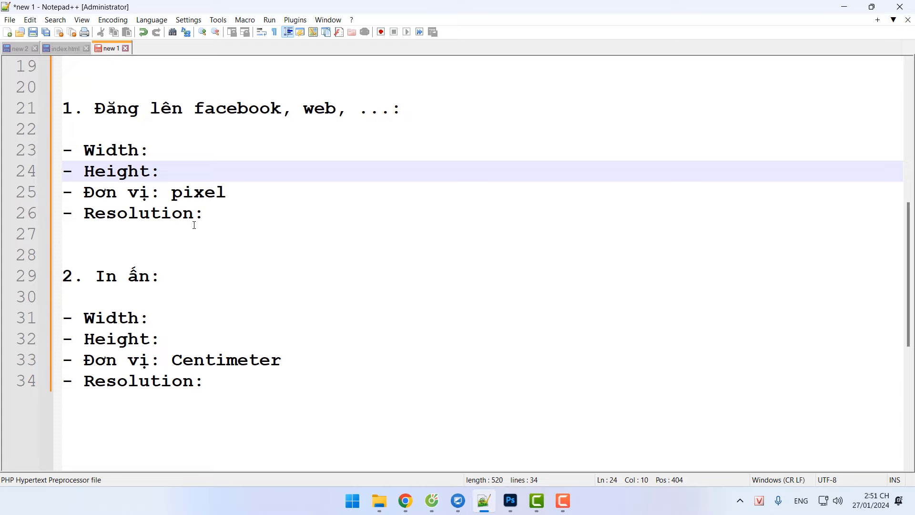
pyautogui.click(152, 150)
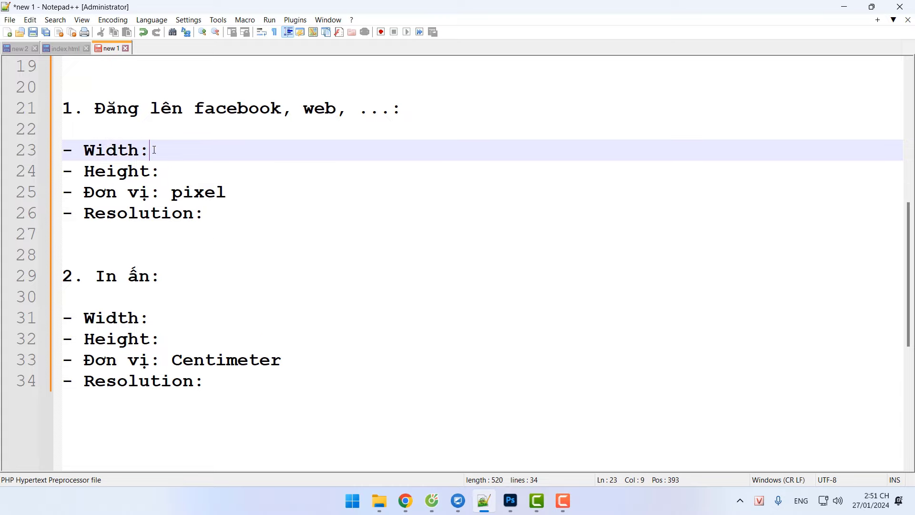
pyautogui.click(199, 167)
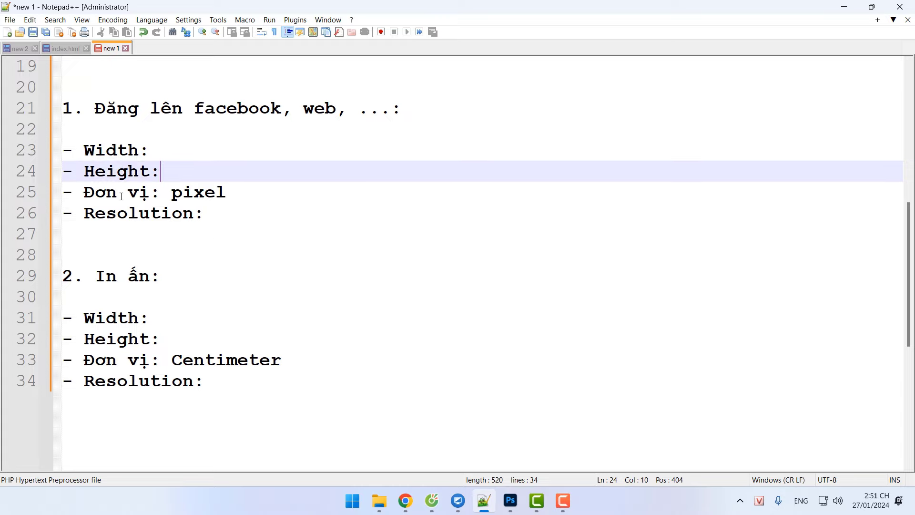
pyautogui.click(116, 213)
pyautogui.click(193, 344)
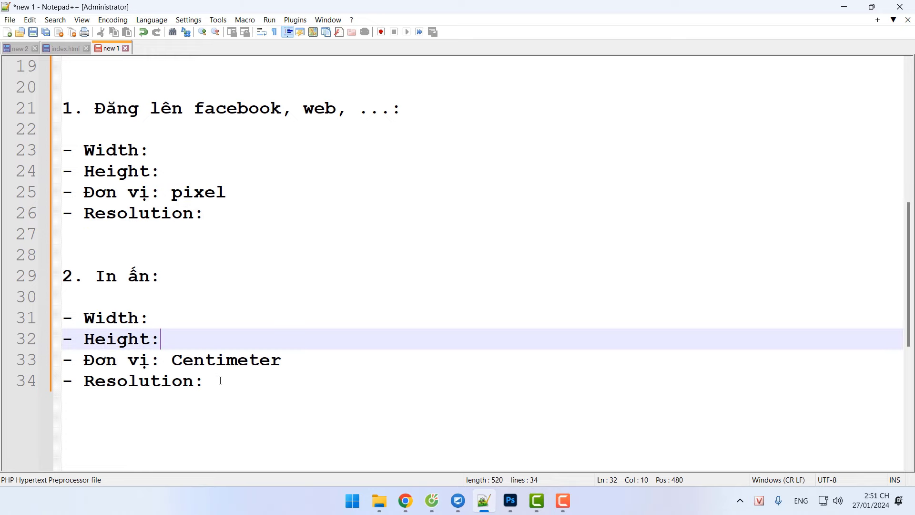
pyautogui.click(220, 380)
pyautogui.scroll(3, 267, 262)
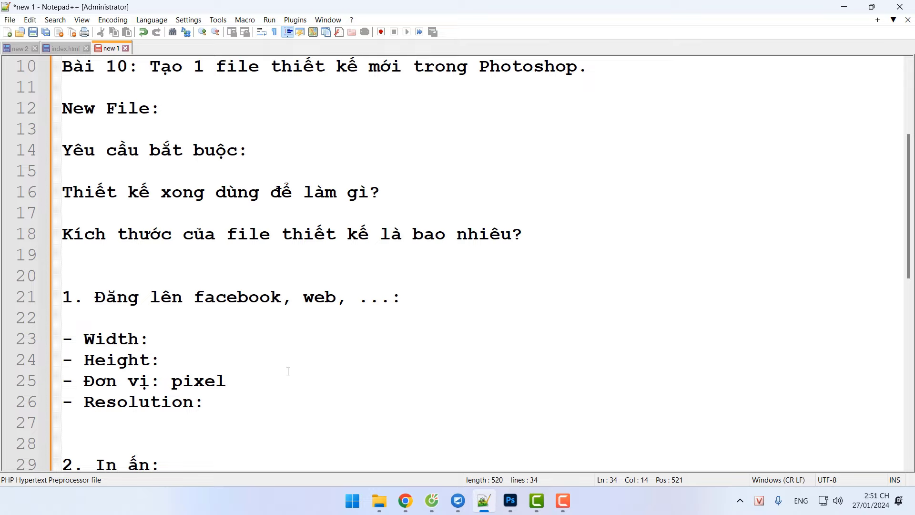
# Locate the empty Width and Height entries under the facebook/web heading in Notepad++.
pyautogui.moveTo(205, 297); pyautogui.dragTo(270, 297)
pyautogui.scroll(-2, 313, 351)
pyautogui.scroll(1, 314, 351)
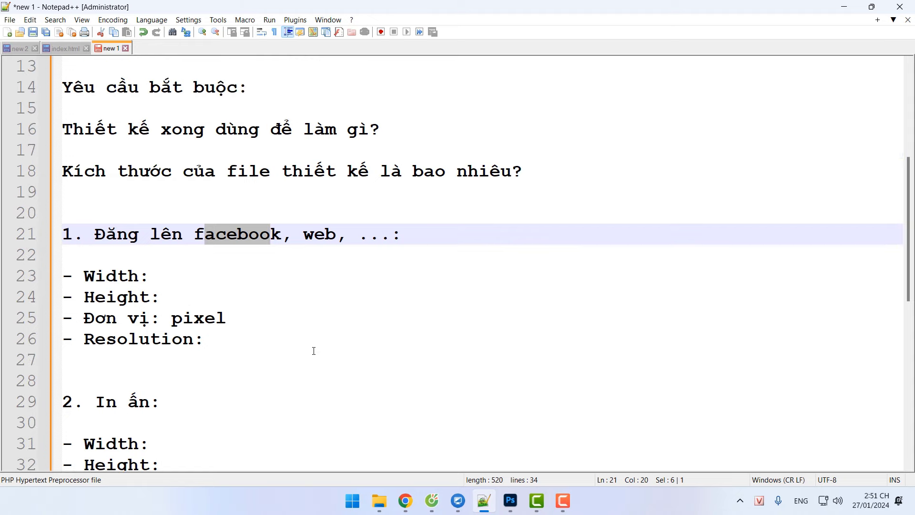
pyautogui.click(190, 279)
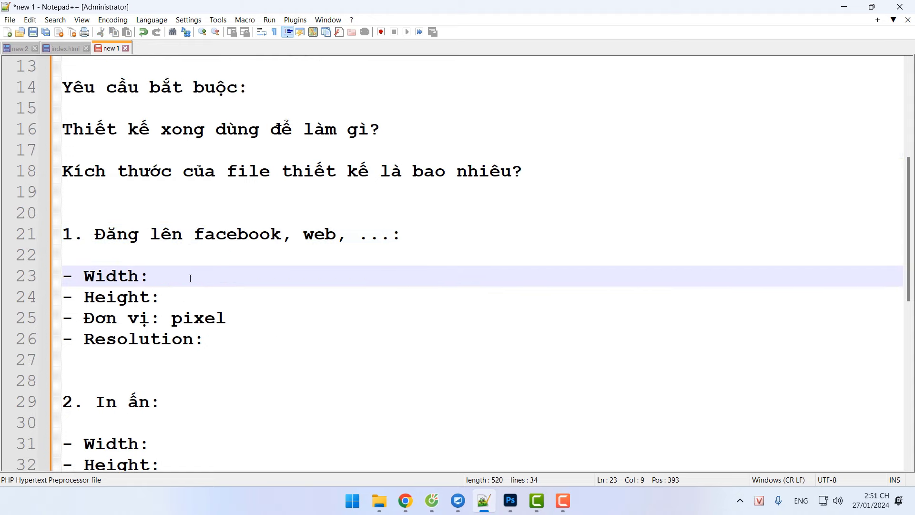
pyautogui.click(186, 297)
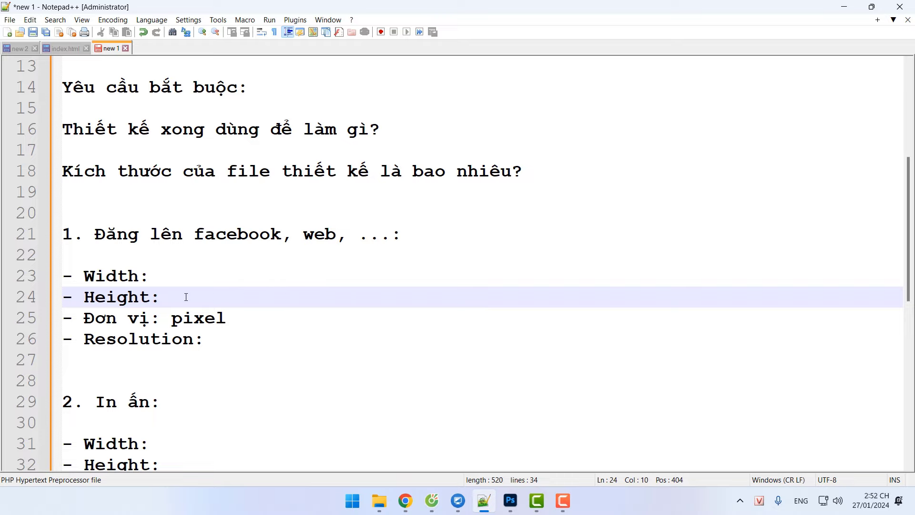
pyautogui.click(179, 276)
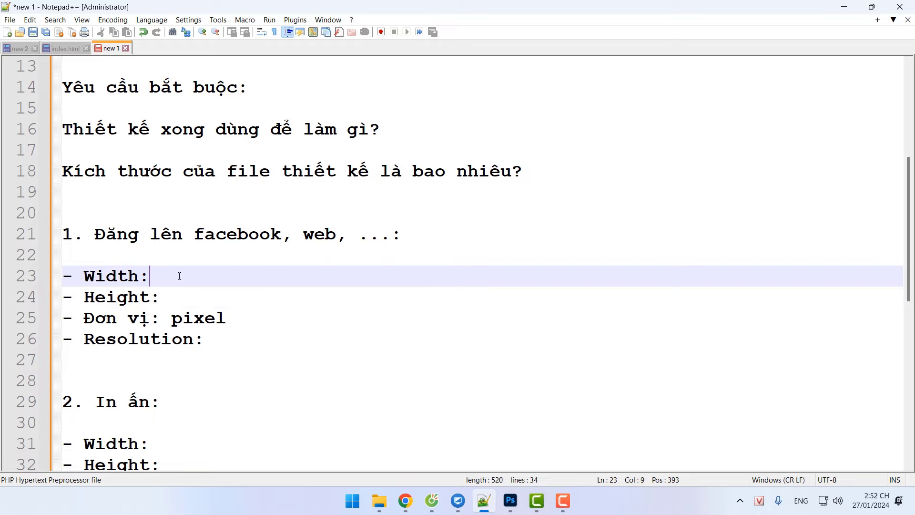
pyautogui.click(184, 296)
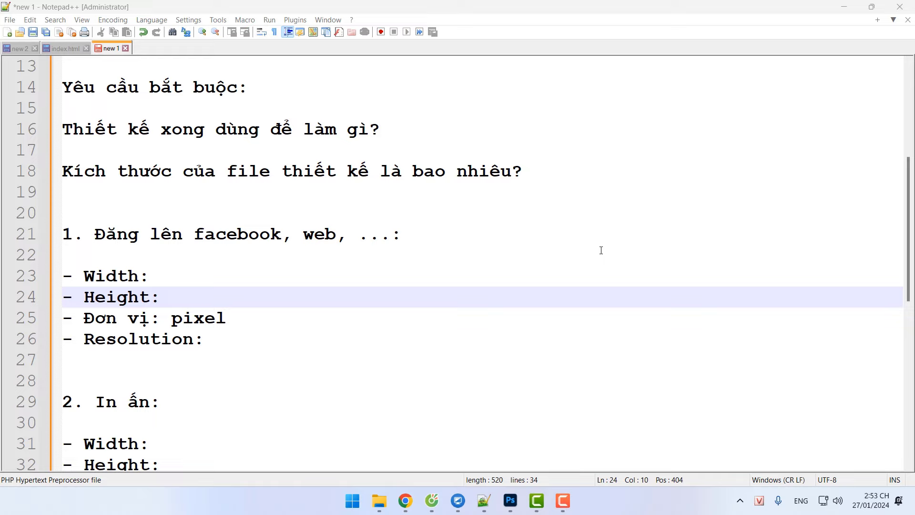
pyautogui.click(521, 231)
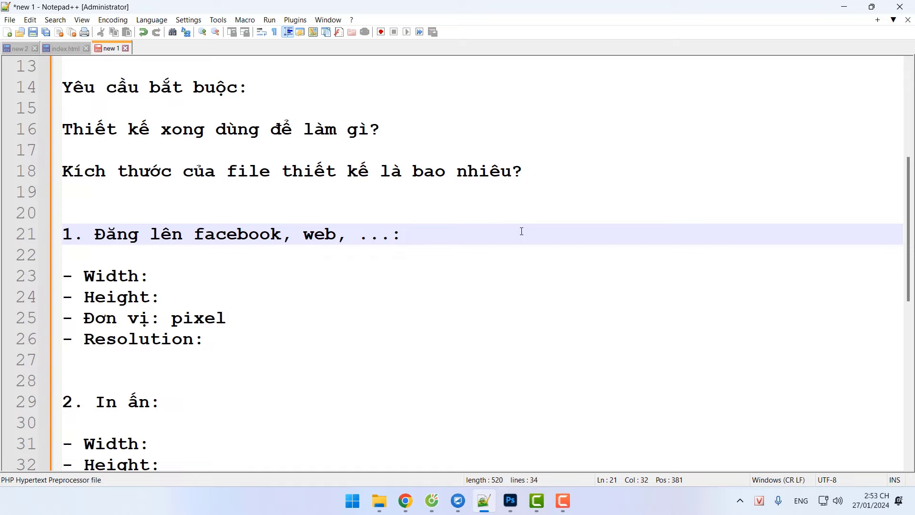
# Enter Width 900, Height 900 and Resolution 150 in the web size notes.
pyautogui.click(335, 269)
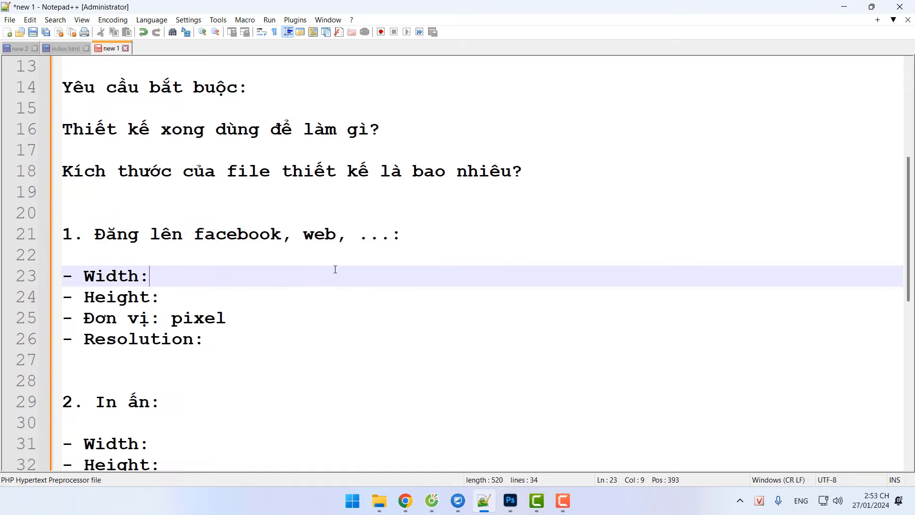
pyautogui.write('900')
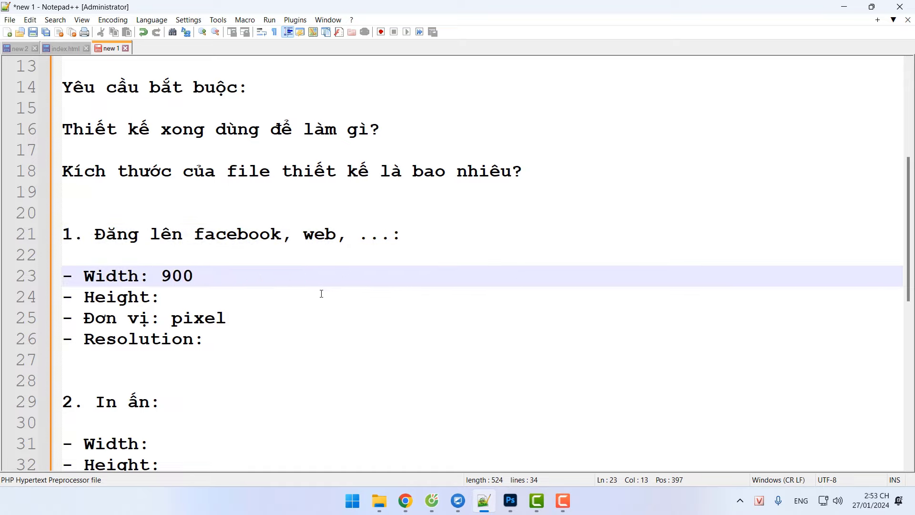
pyautogui.click(321, 295)
pyautogui.write('900')
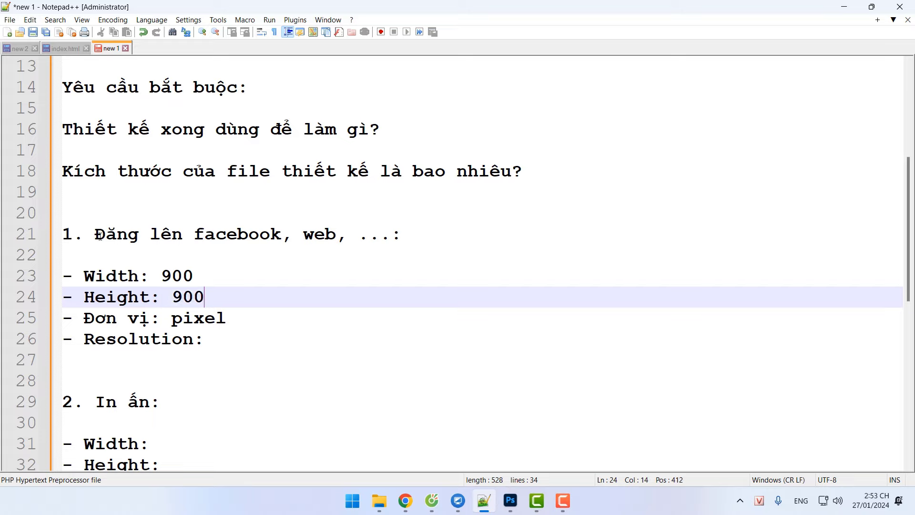
pyautogui.click(235, 342)
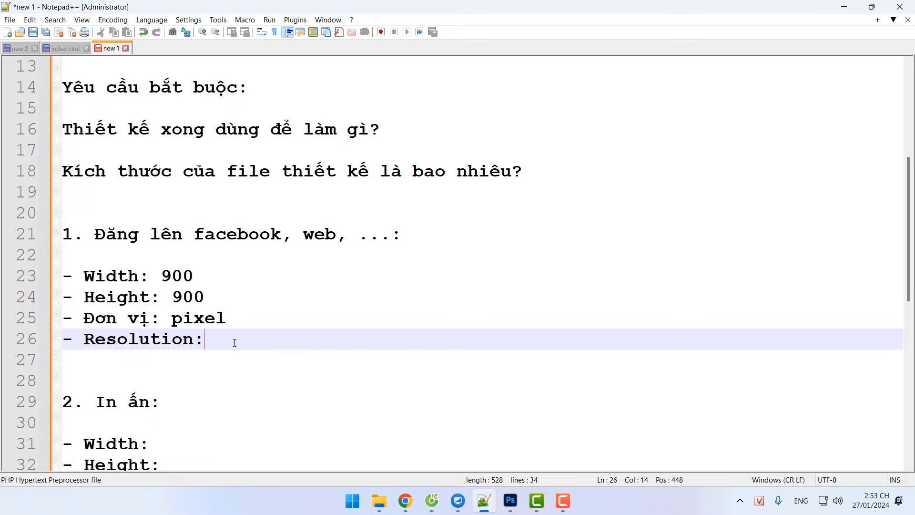
pyautogui.write('150')
pyautogui.scroll(-2, 282, 351)
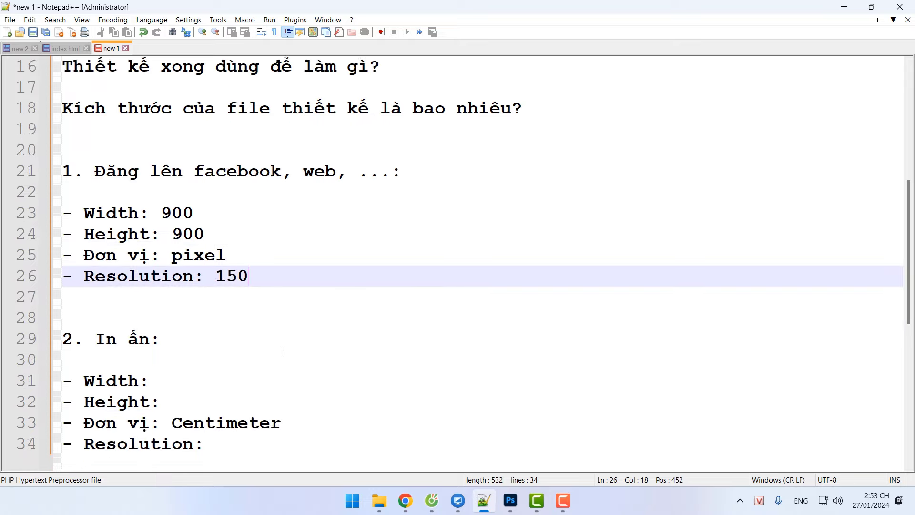
pyautogui.scroll(-1, 312, 352)
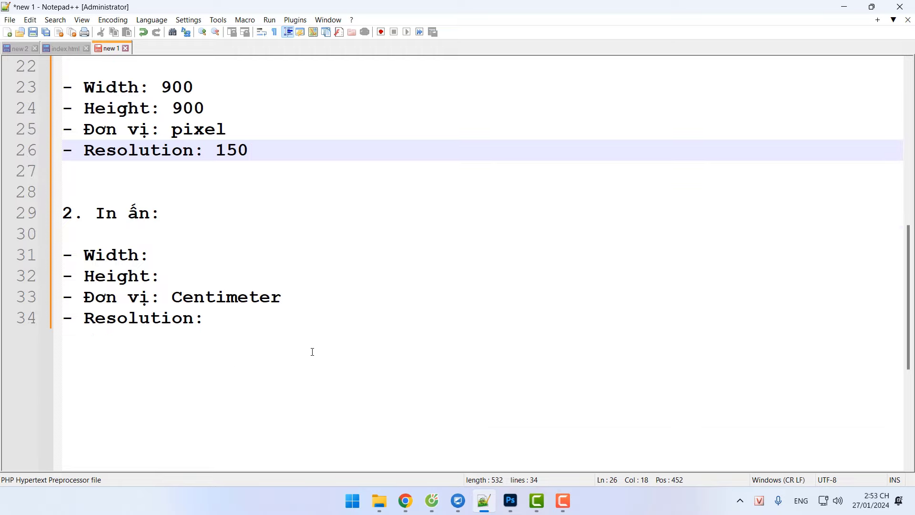
pyautogui.click(350, 222)
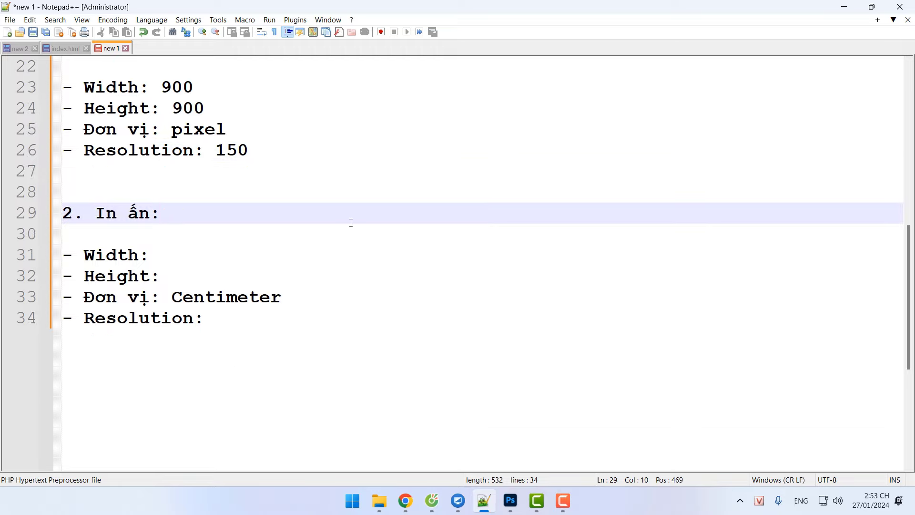
# Write '10 cm 15 cm' after the '2. In ấn:' heading.
pyautogui.write('10 cm 150')
pyautogui.press('BackSpace')
pyautogui.press('BackSpace')
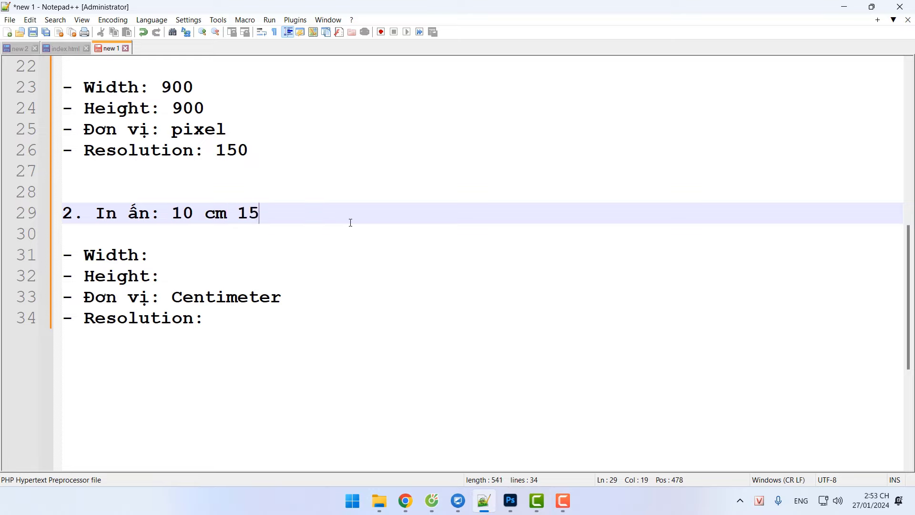
pyautogui.write('cm')
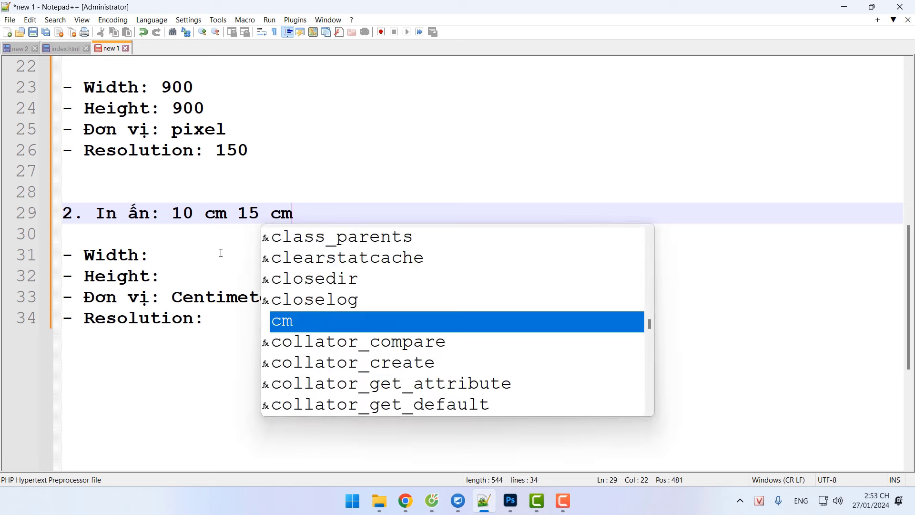
# Fill in the print Width 10 cm, Height 15 cm and Resolution 300.
pyautogui.click(220, 252)
pyautogui.write('10 cm')
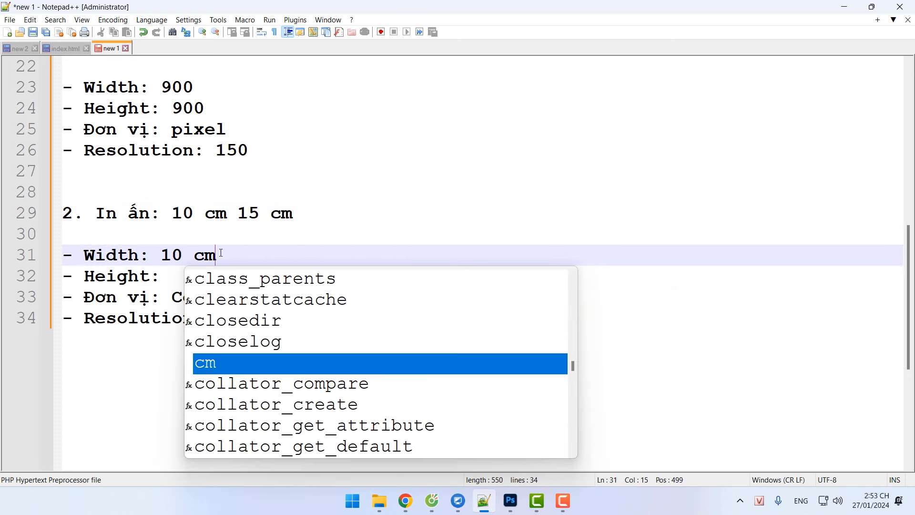
pyautogui.click(173, 277)
pyautogui.write('15 ')
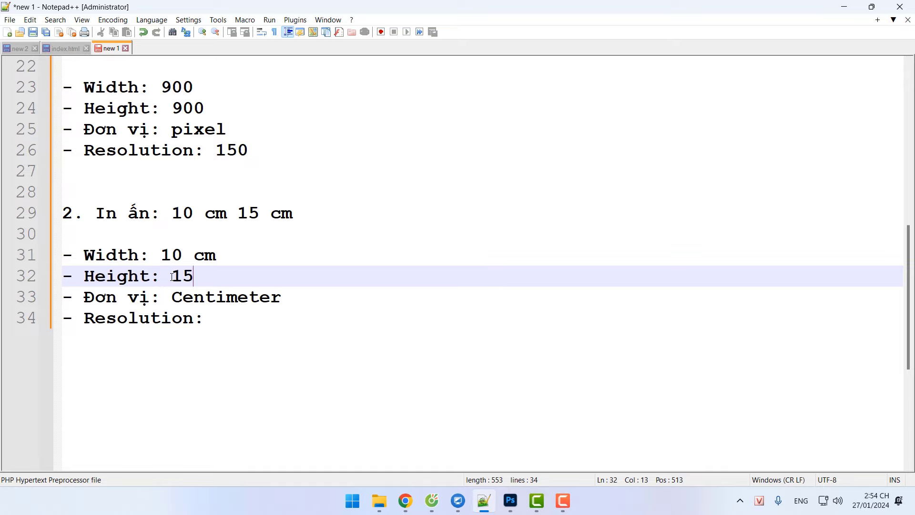
pyautogui.write('cm')
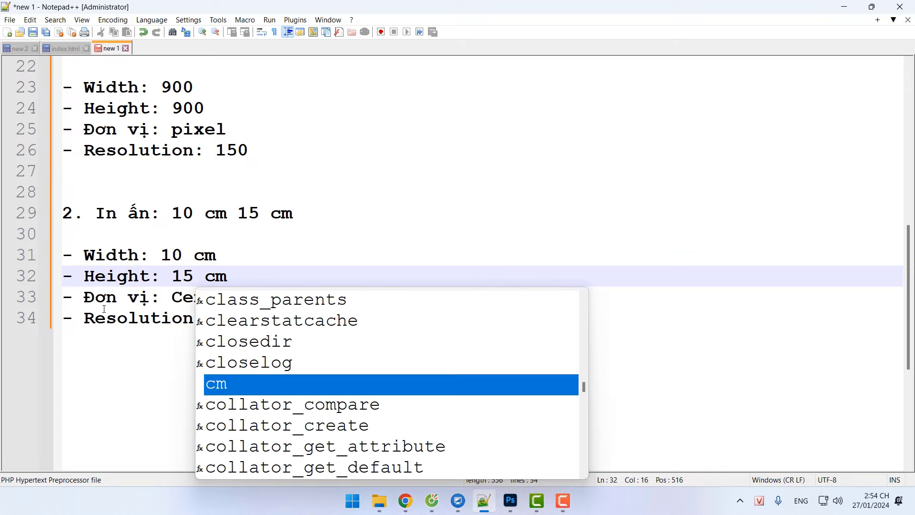
pyautogui.click(105, 307)
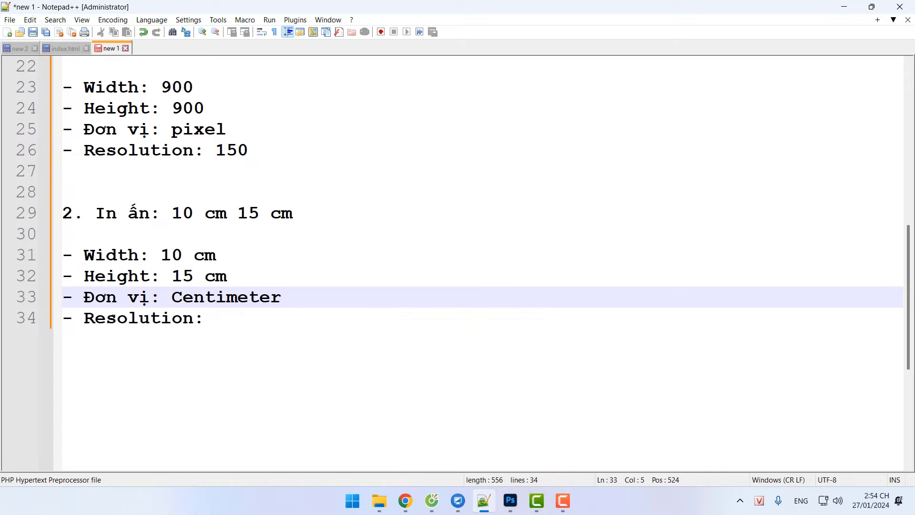
pyautogui.click(209, 317)
pyautogui.write('300')
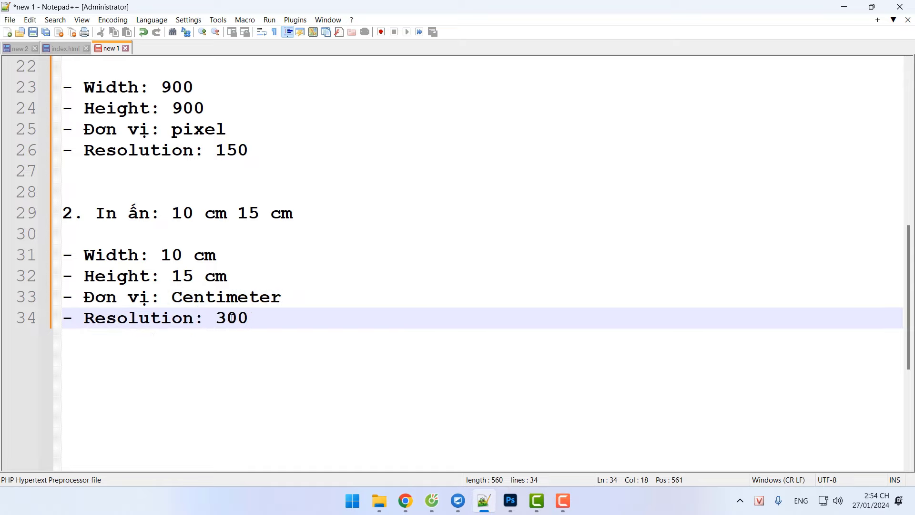
pyautogui.scroll(1, 232, 317)
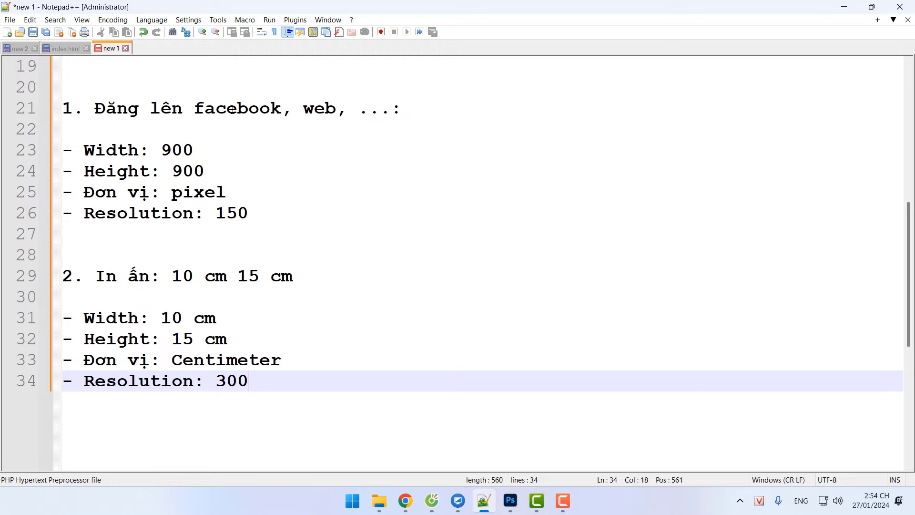
# Insert blank lines after 'Height: 900' and 'Height: 15 cm'.
pyautogui.click(237, 170)
pyautogui.press('Return')
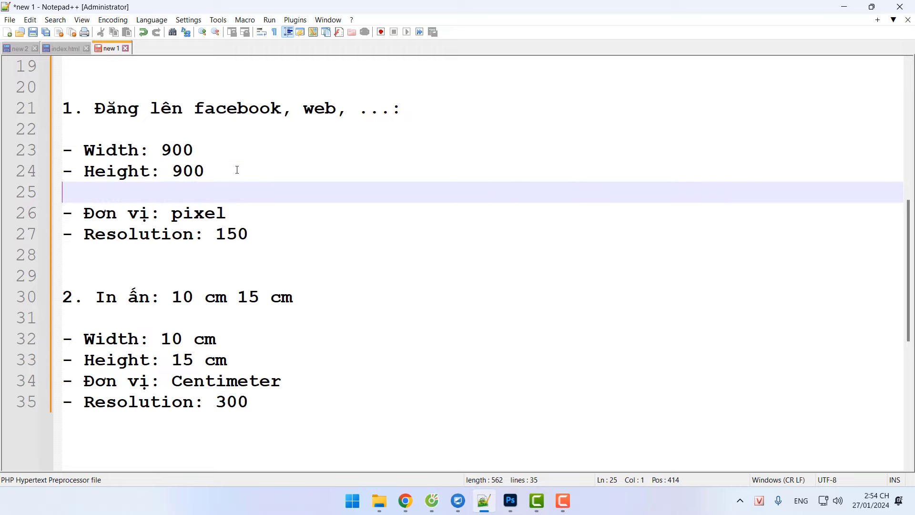
pyautogui.click(256, 351)
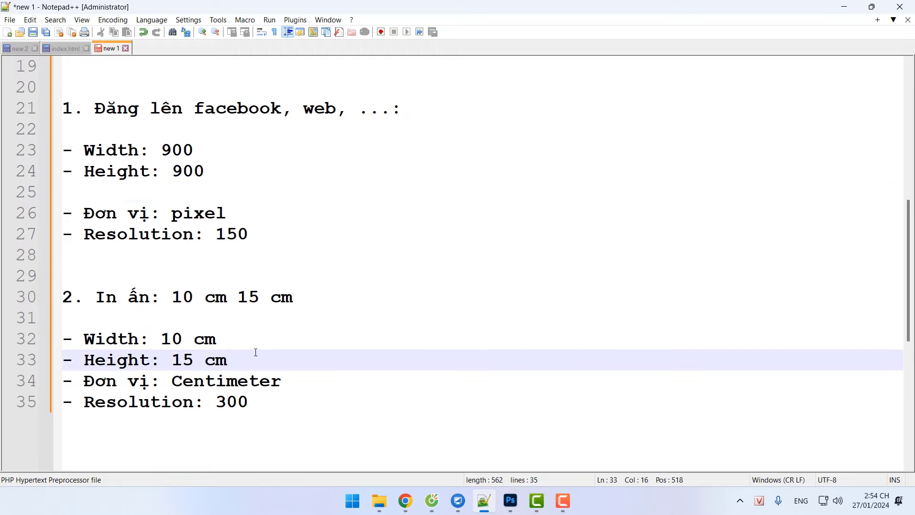
pyautogui.press('Return')
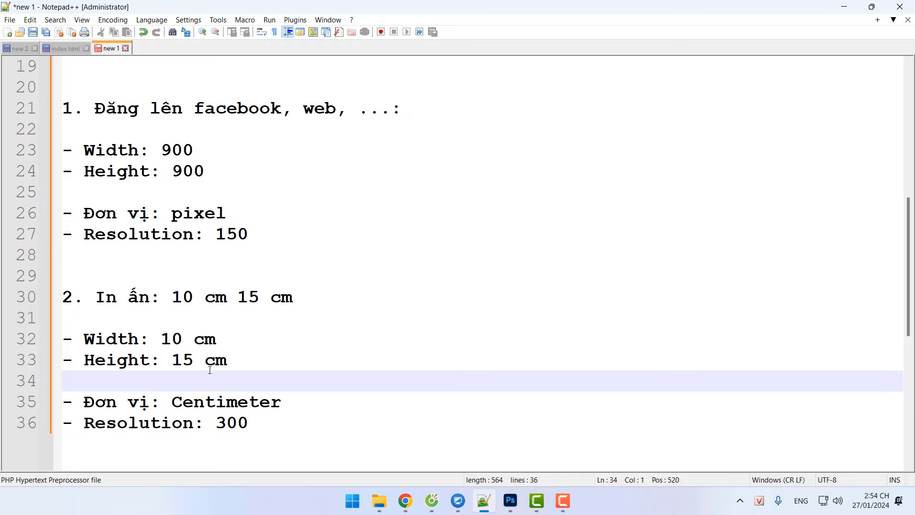
# Highlight the unit and resolution lines in the print and web sections, then return to Photoshop.
pyautogui.click(257, 424)
pyautogui.moveTo(257, 422); pyautogui.dragTo(64, 402)
pyautogui.moveTo(284, 240); pyautogui.dragTo(55, 211)
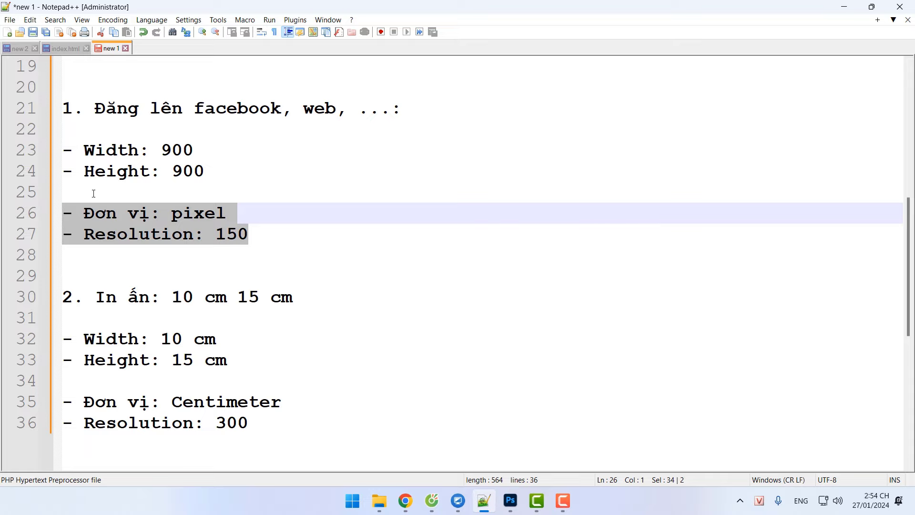
pyautogui.click(116, 149)
pyautogui.press('Down')
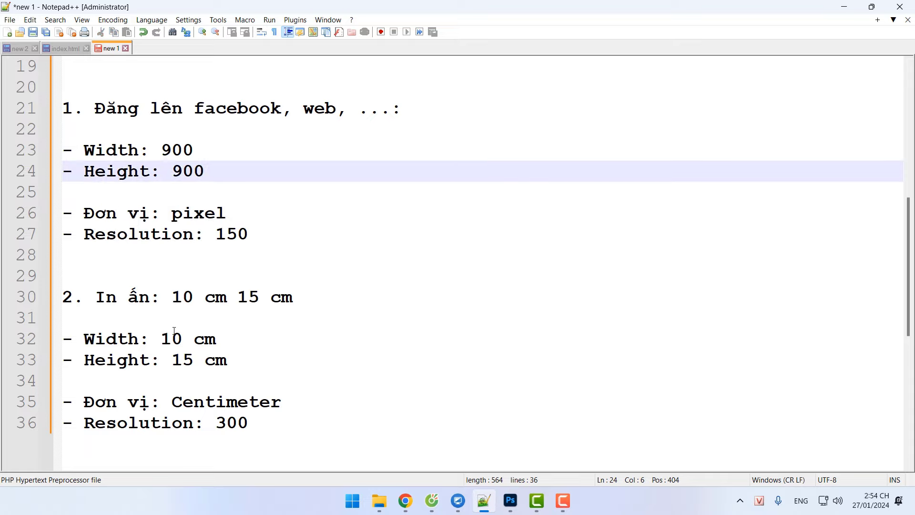
pyautogui.click(174, 338)
pyautogui.press('Down')
pyautogui.scroll(3, 329, 289)
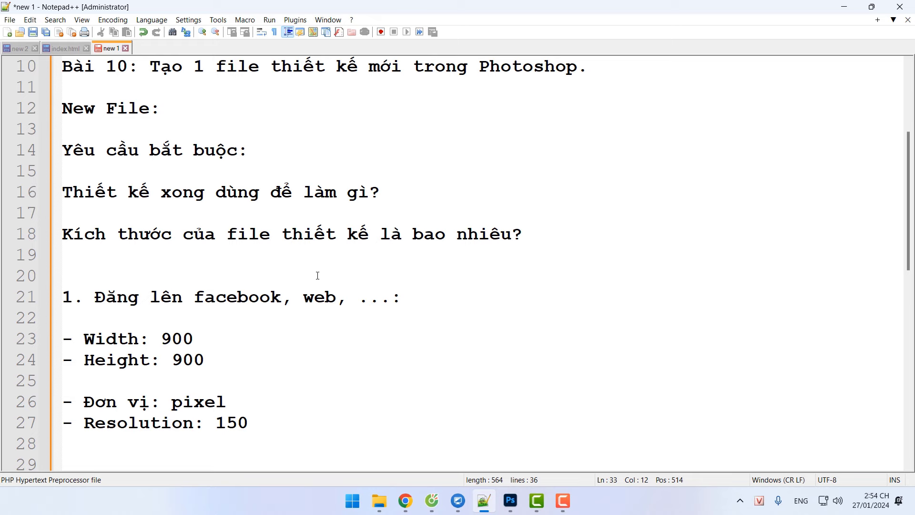
pyautogui.scroll(-2, 318, 276)
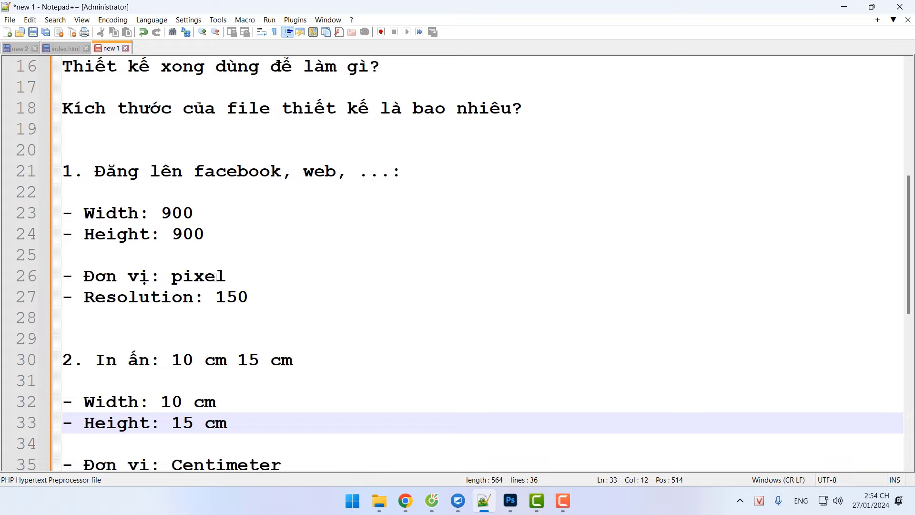
pyautogui.click(511, 501)
# Start a new document and name it 'Thiết kế quảng cáo facebook'.
pyautogui.click(29, 85)
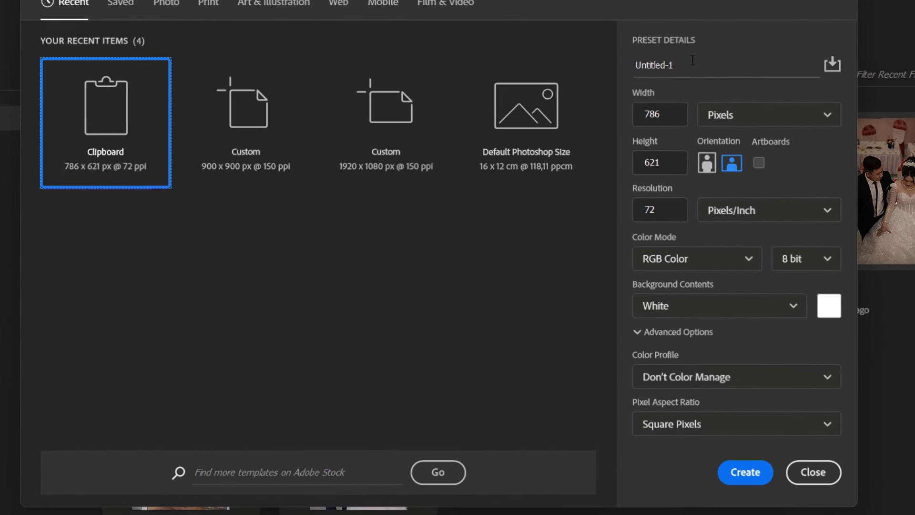
pyautogui.moveTo(675, 66); pyautogui.dragTo(612, 62)
pyautogui.write('Thiết kế qua')
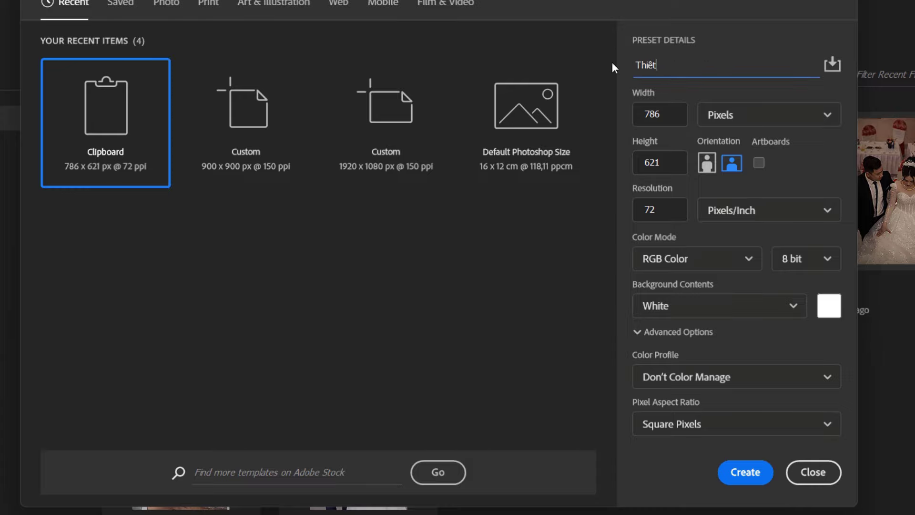
pyautogui.write('ng cáo facebook')
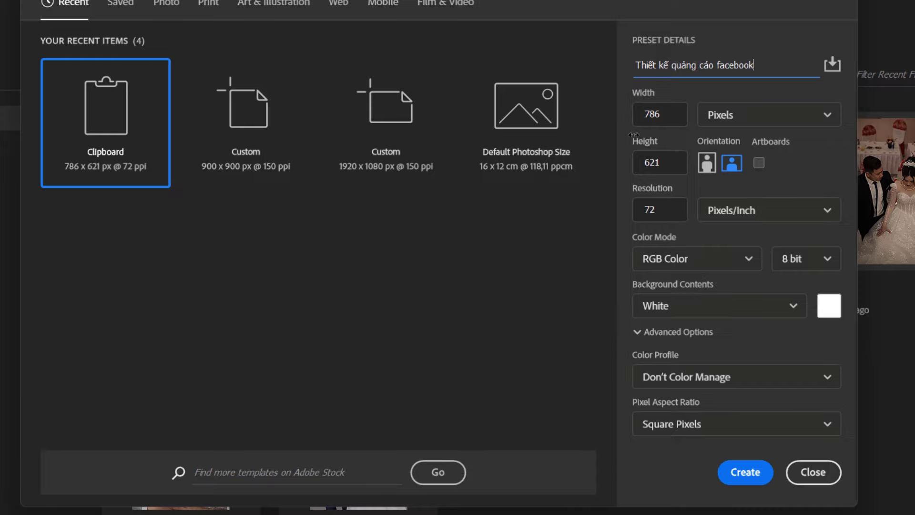
pyautogui.click(768, 124)
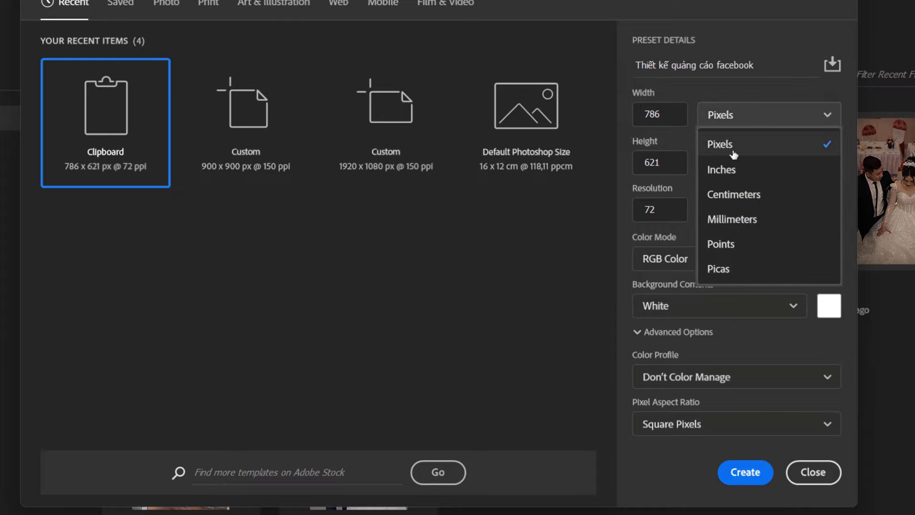
# Keep Pixels as the unit and enter Width 900 and Height 900.
pyautogui.click(740, 152)
pyautogui.click(708, 118)
pyautogui.click(690, 146)
pyautogui.doubleClick(668, 115)
pyautogui.write('900')
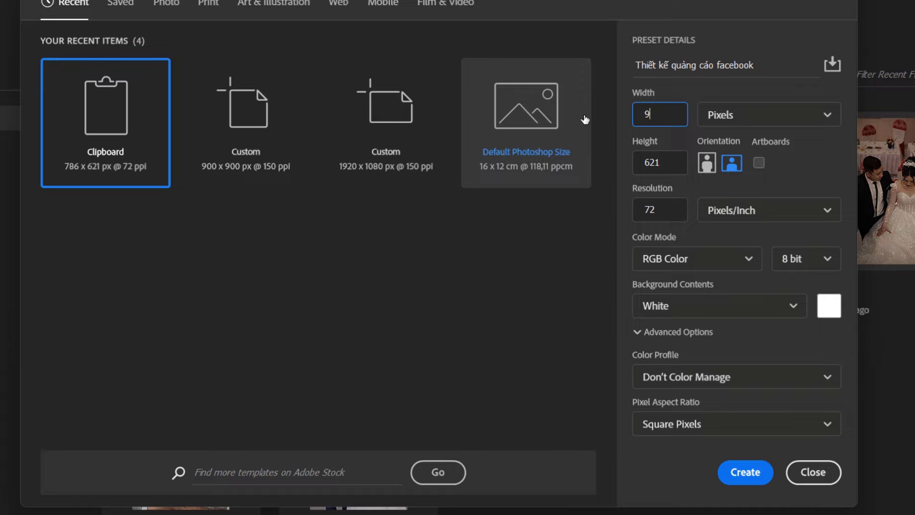
pyautogui.click(653, 168)
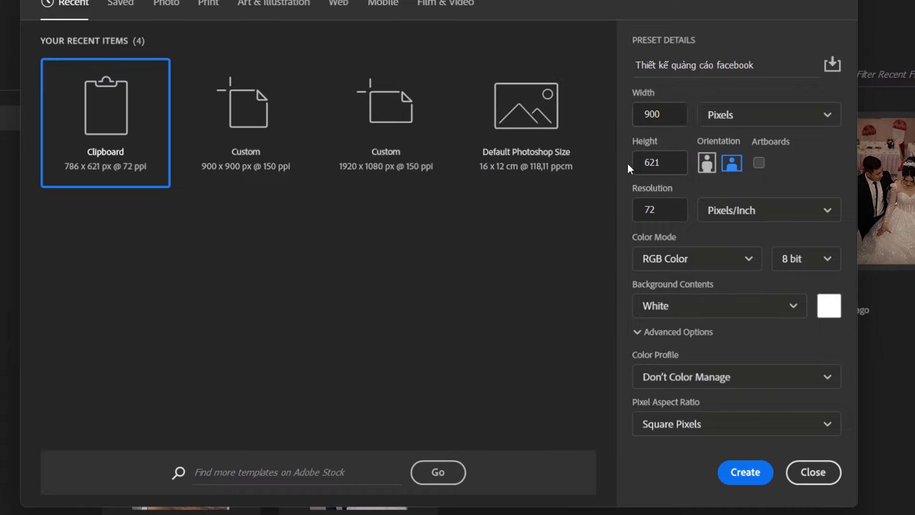
pyautogui.write('900')
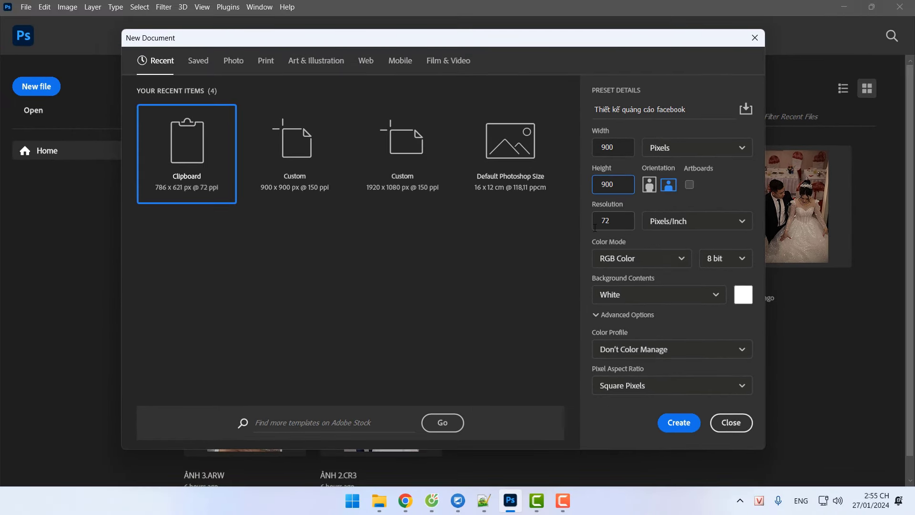
# Set the resolution to 150 ppi and create the 900 × 900 document.
pyautogui.click(483, 500)
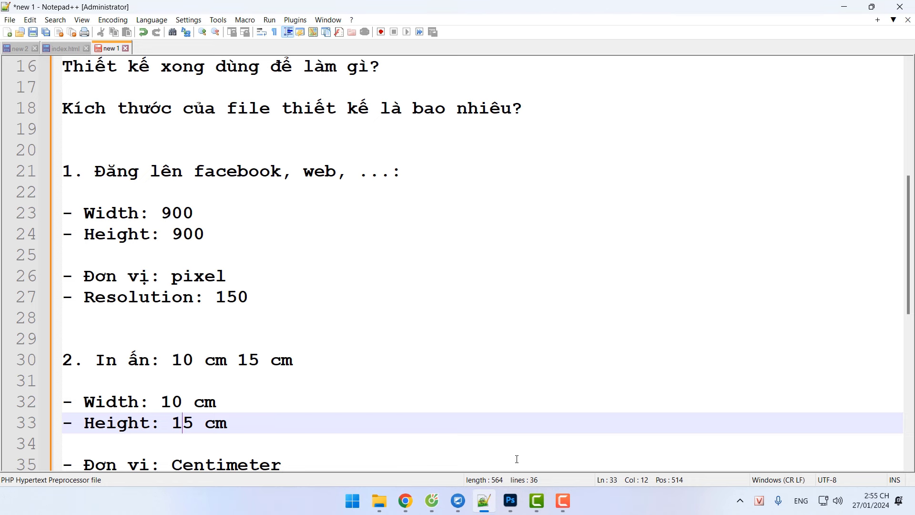
pyautogui.click(510, 500)
pyautogui.moveTo(617, 227); pyautogui.dragTo(593, 221)
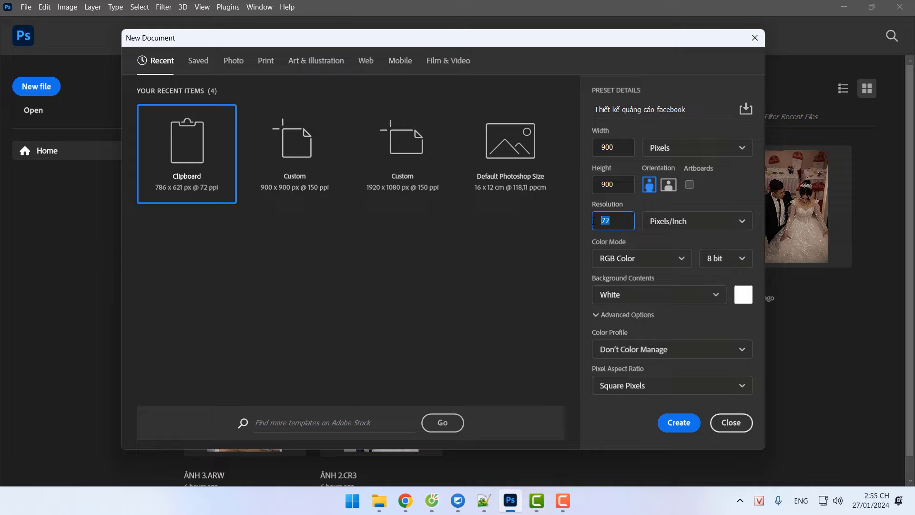
pyautogui.write('150')
pyautogui.click(679, 423)
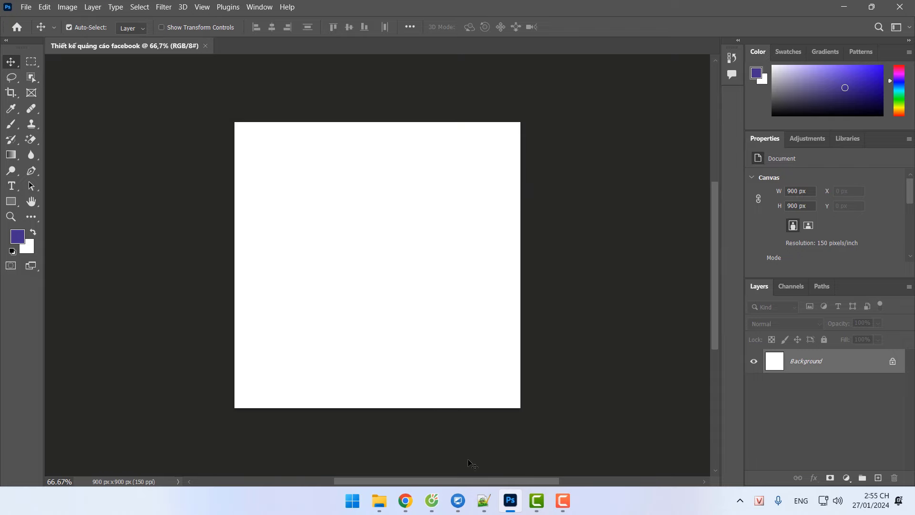
# Review the Width 900, Height 900, pixels and Resolution 150 notes, then close the document.
pyautogui.click(483, 501)
pyautogui.click(194, 212)
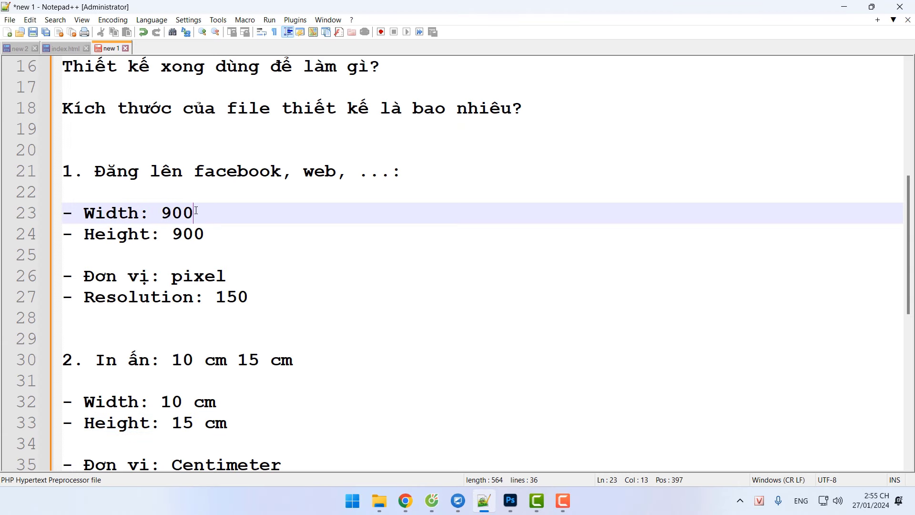
pyautogui.click(216, 233)
pyautogui.click(231, 272)
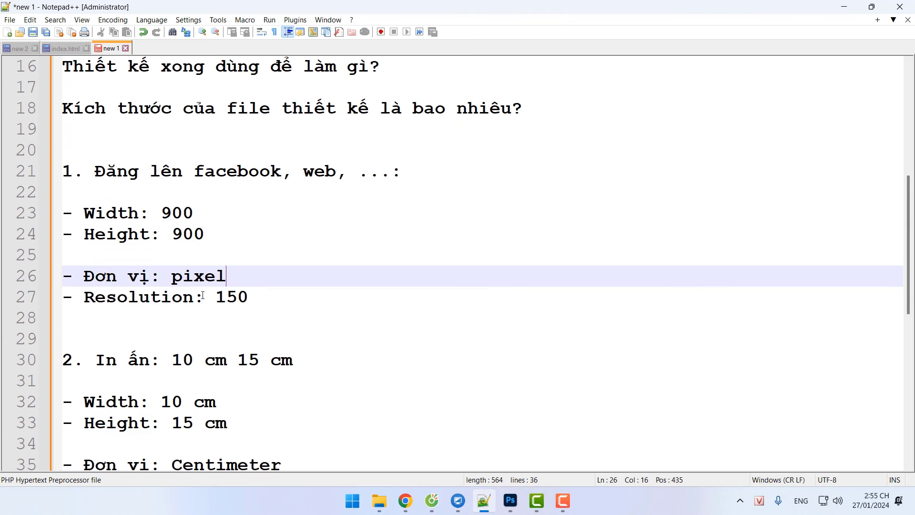
pyautogui.click(264, 300)
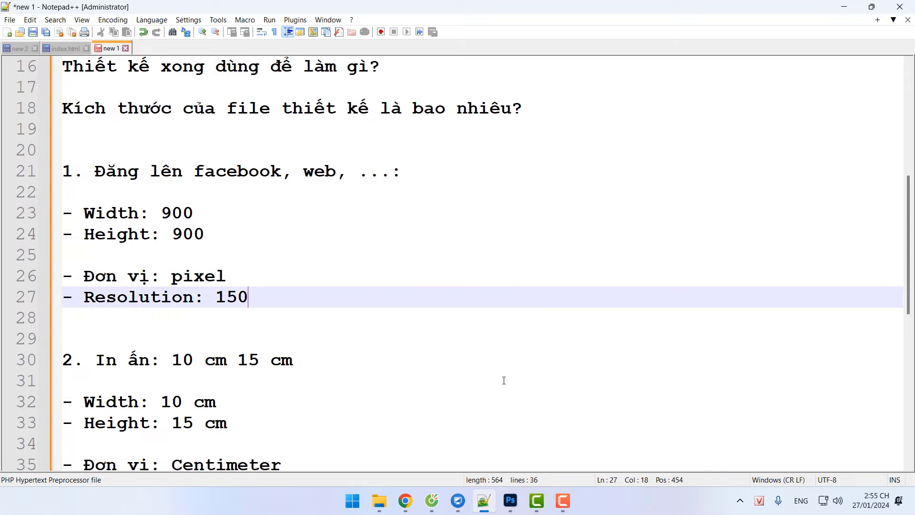
pyautogui.click(511, 501)
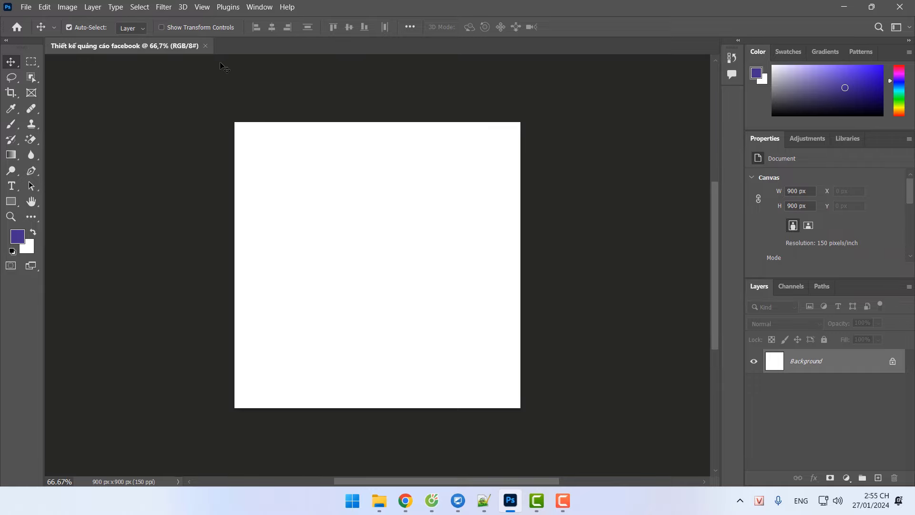
pyautogui.click(205, 46)
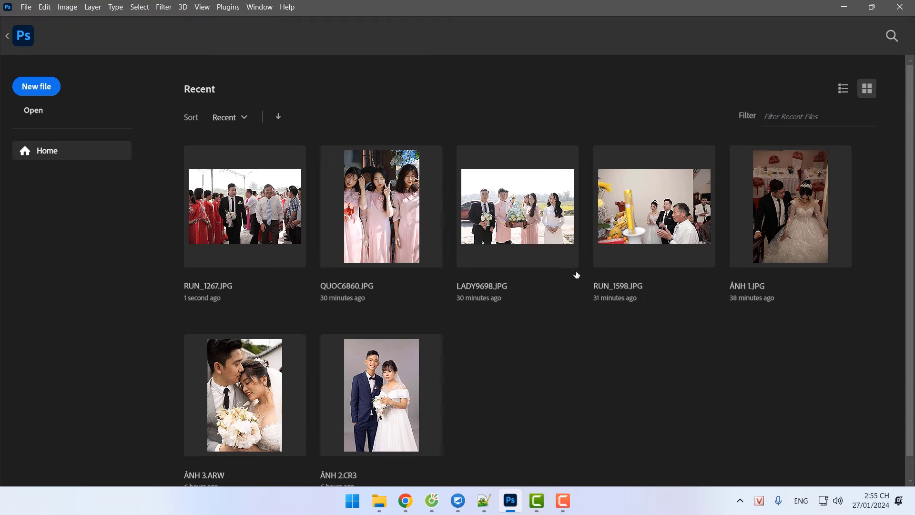
# Start a new document named 'File in ấn' with Centimeters as the size unit.
pyautogui.click(36, 86)
pyautogui.moveTo(624, 109); pyautogui.dragTo(561, 105)
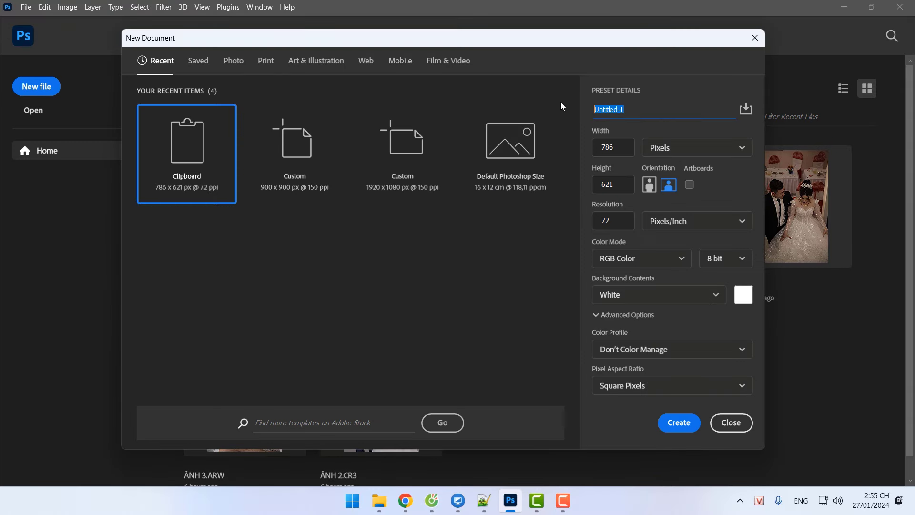
pyautogui.write('File in â')
pyautogui.write('ns')
pyautogui.click(696, 147)
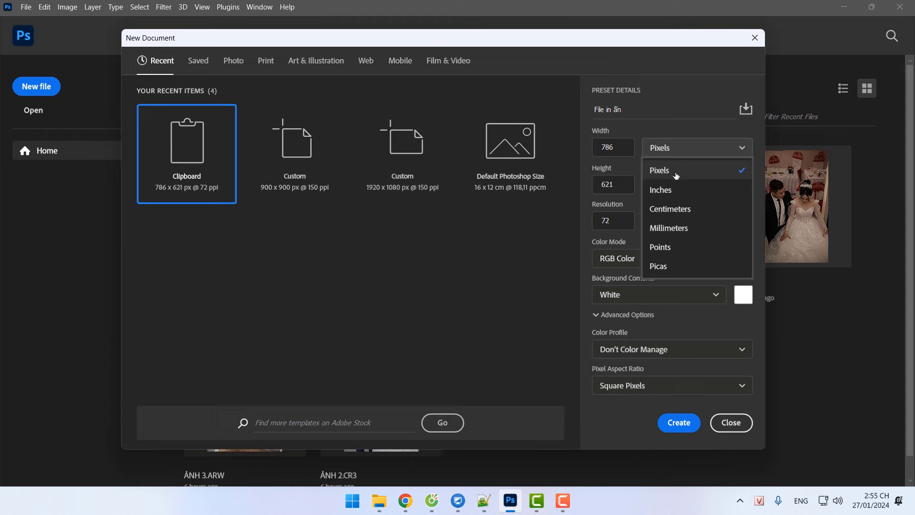
pyautogui.click(682, 211)
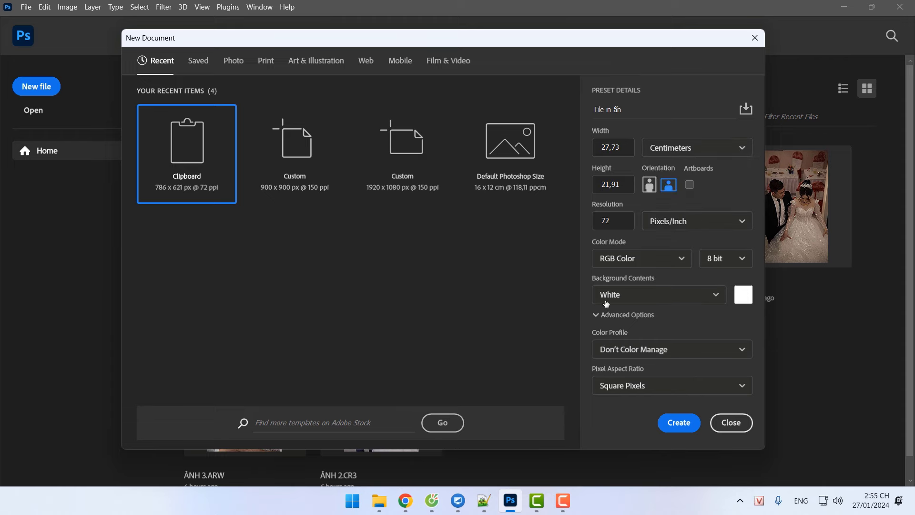
pyautogui.click(484, 500)
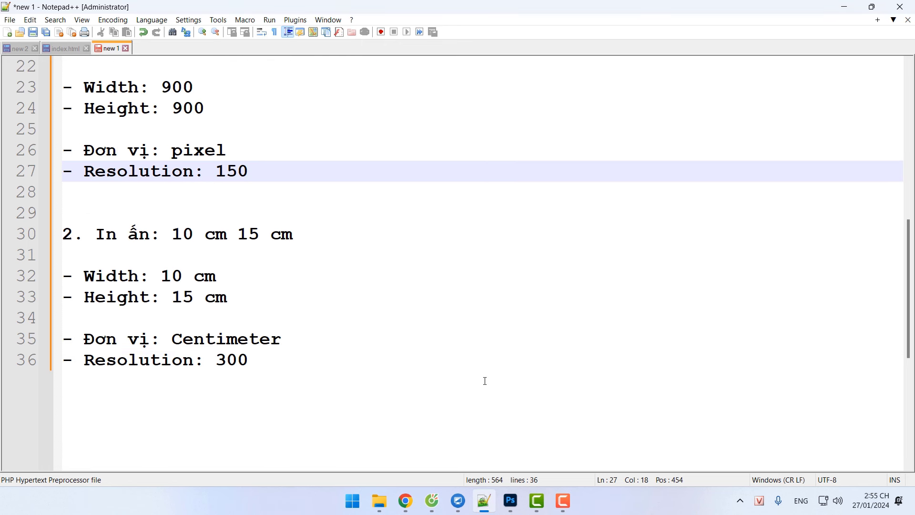
pyautogui.click(510, 500)
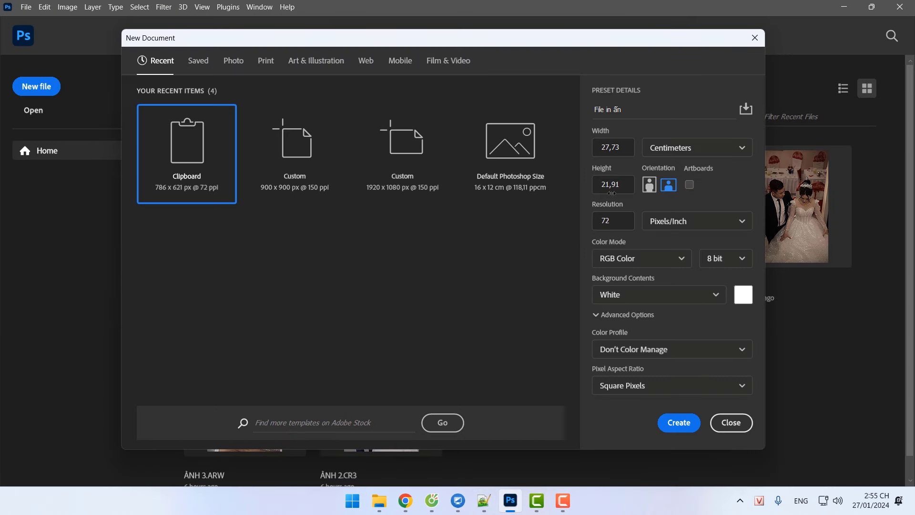
# Set Width 10, Height 15 and Resolution 300, then create the print document.
pyautogui.moveTo(624, 147); pyautogui.dragTo(586, 149)
pyautogui.write('10')
pyautogui.click(483, 500)
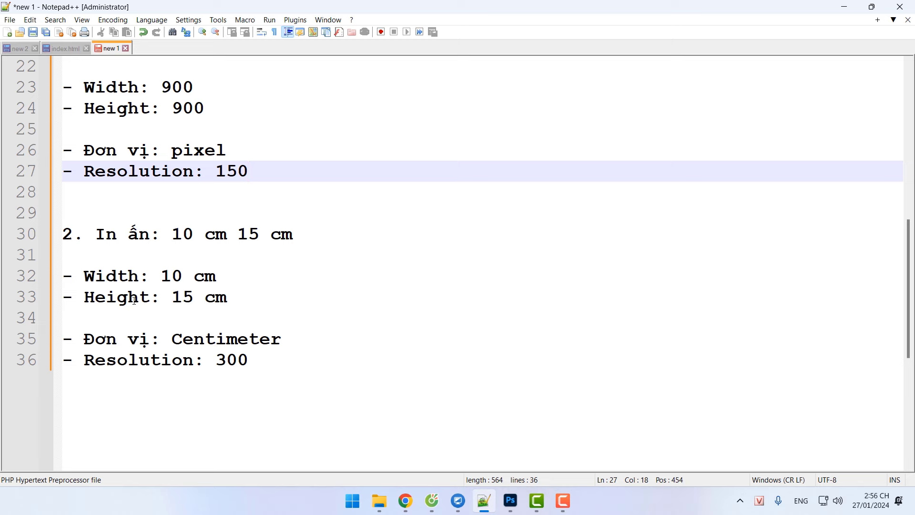
pyautogui.click(510, 500)
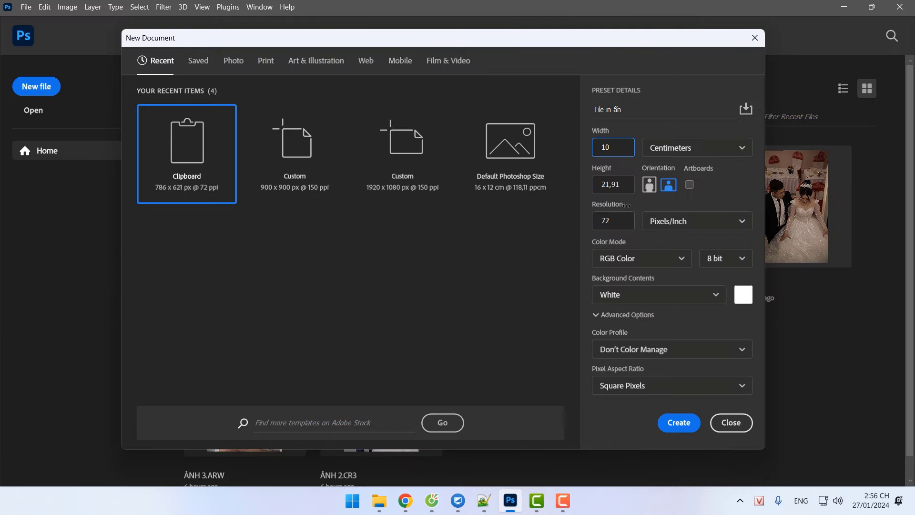
pyautogui.moveTo(622, 184); pyautogui.dragTo(595, 183)
pyautogui.write('15')
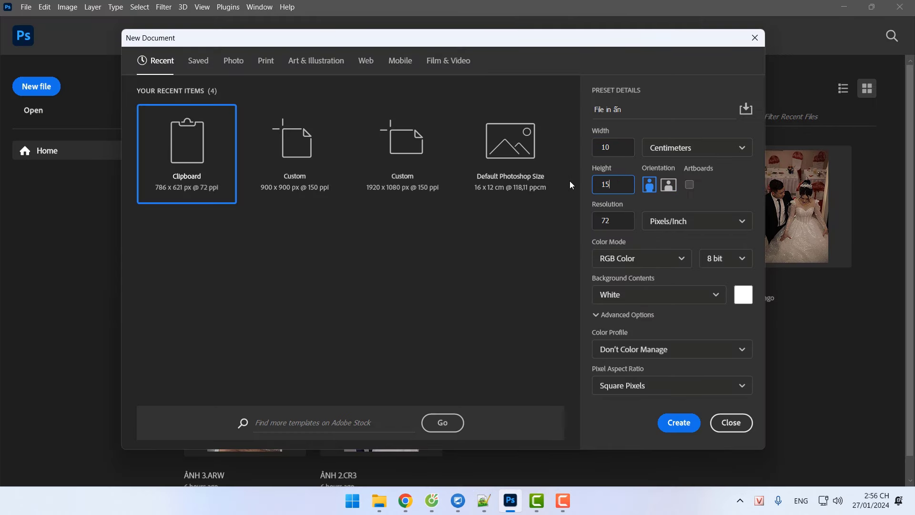
pyautogui.moveTo(620, 222); pyautogui.dragTo(581, 221)
pyautogui.write('300')
pyautogui.click(681, 427)
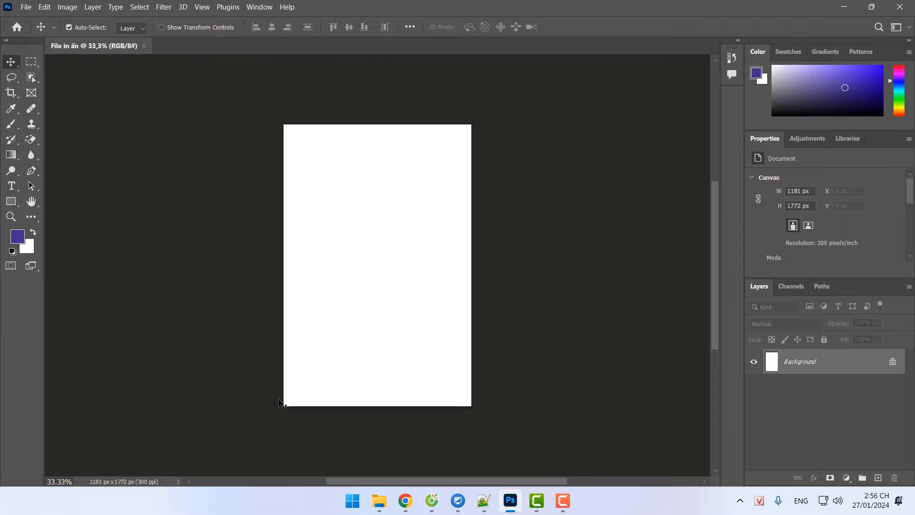
# Check the Notepad++ notes, then close the 10 × 15 cm print document.
pyautogui.click(483, 500)
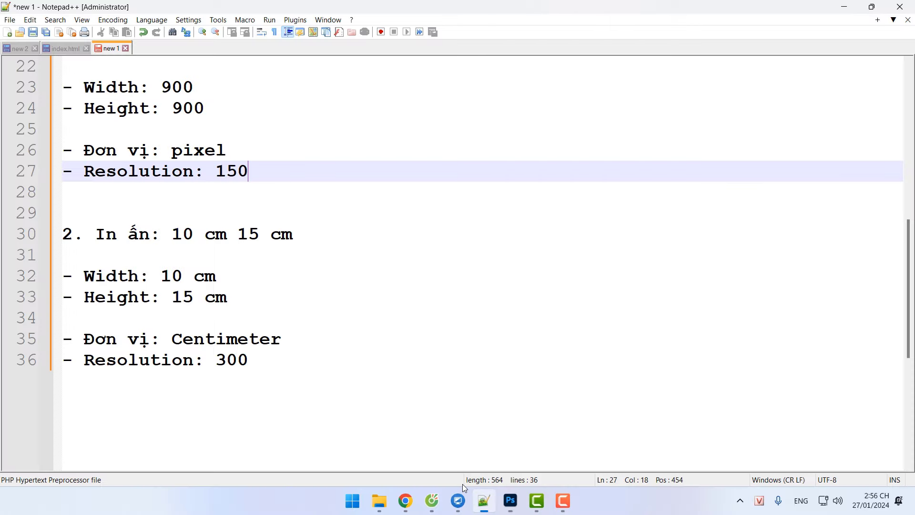
pyautogui.scroll(1, 248, 298)
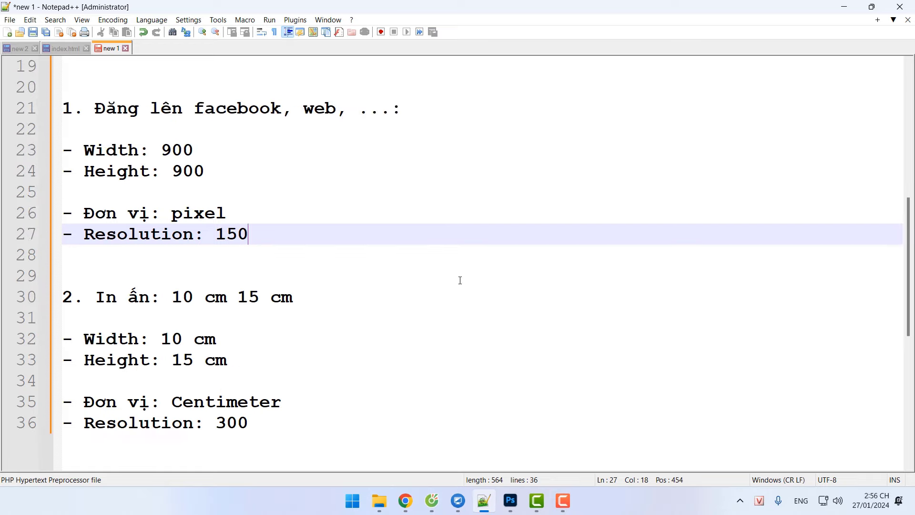
pyautogui.click(510, 500)
pyautogui.click(147, 47)
# Set up Centimeters and 300 resolution in new document settings, then close without creating.
pyautogui.click(38, 86)
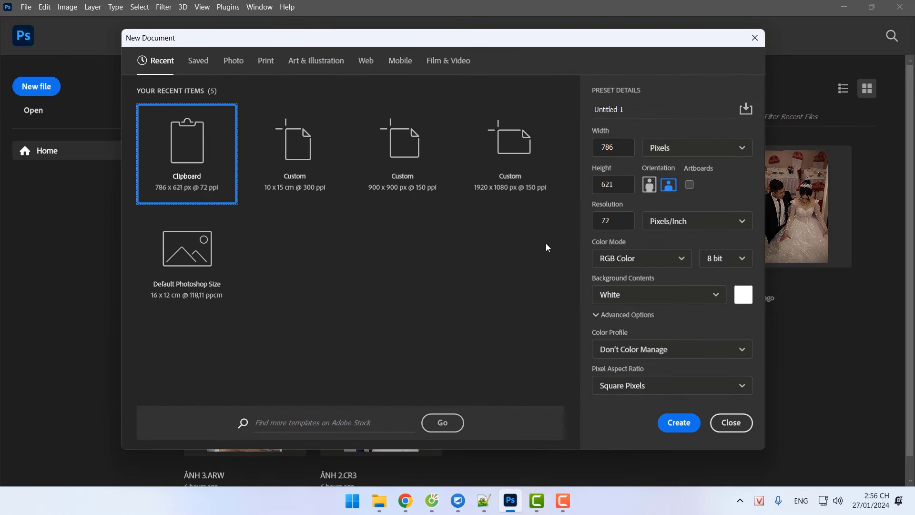
pyautogui.click(690, 147)
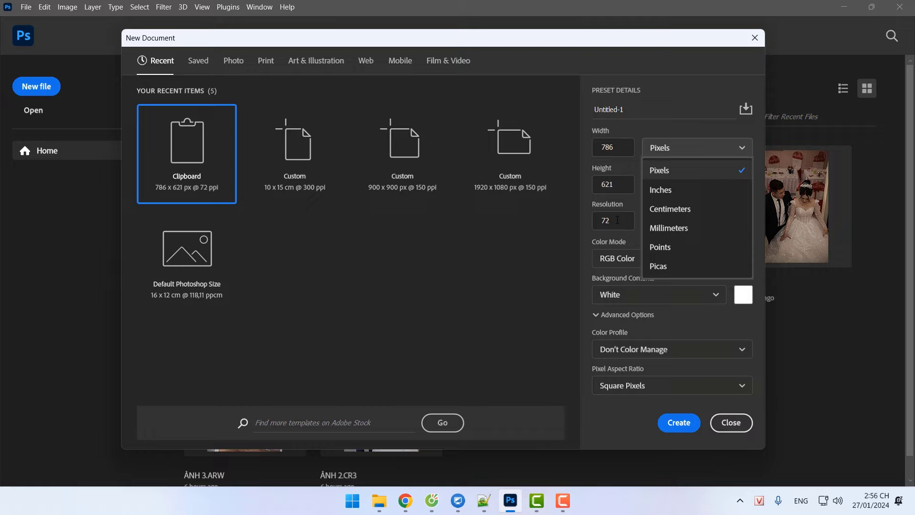
pyautogui.click(662, 208)
pyautogui.doubleClick(605, 220)
pyautogui.write('300')
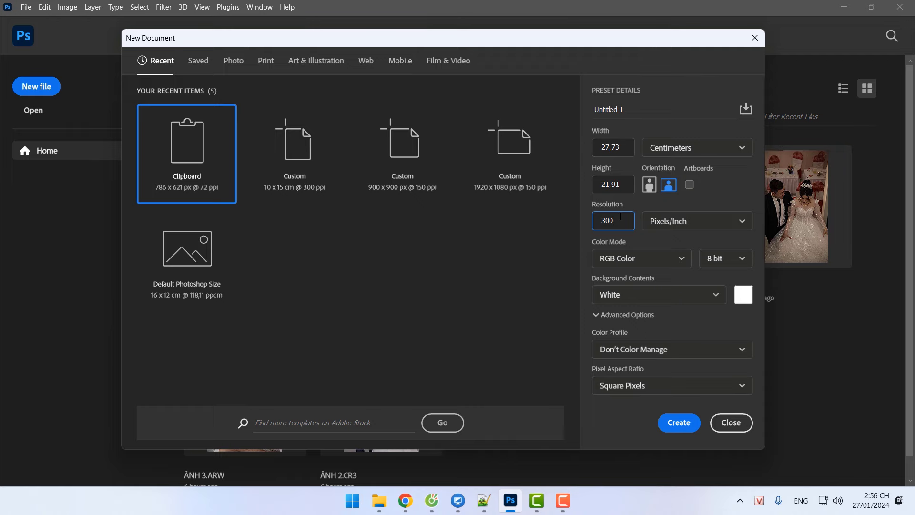
pyautogui.click(736, 426)
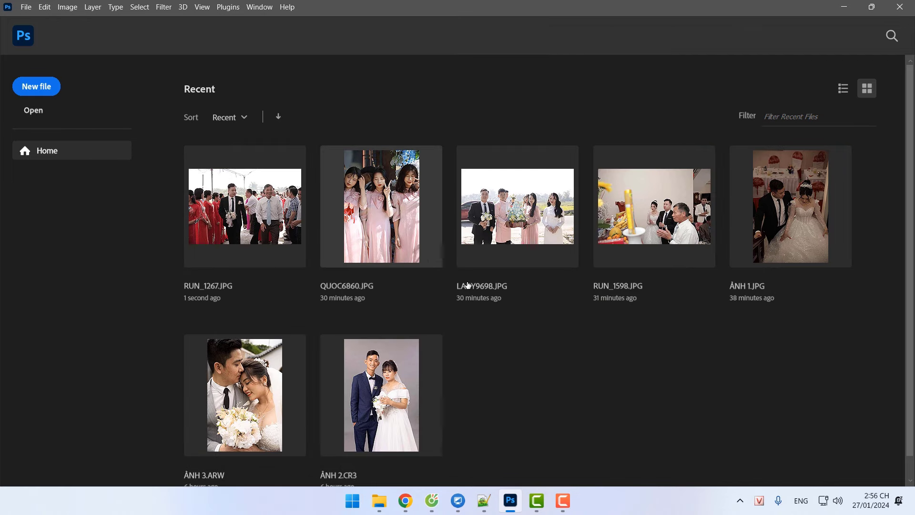
# Start a new document named 'quảng cáo facebook', keeping Pixels as the unit.
pyautogui.click(39, 87)
pyautogui.click(645, 115)
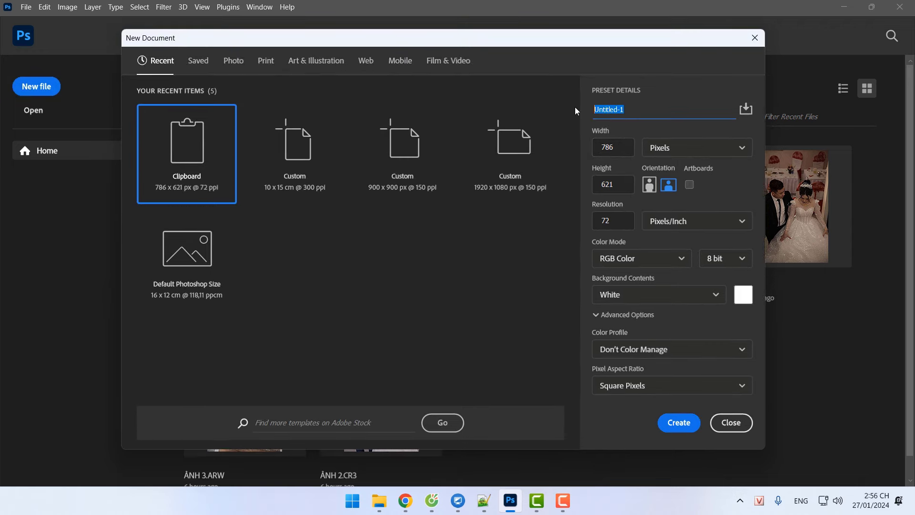
pyautogui.write('quảng cáo facebook')
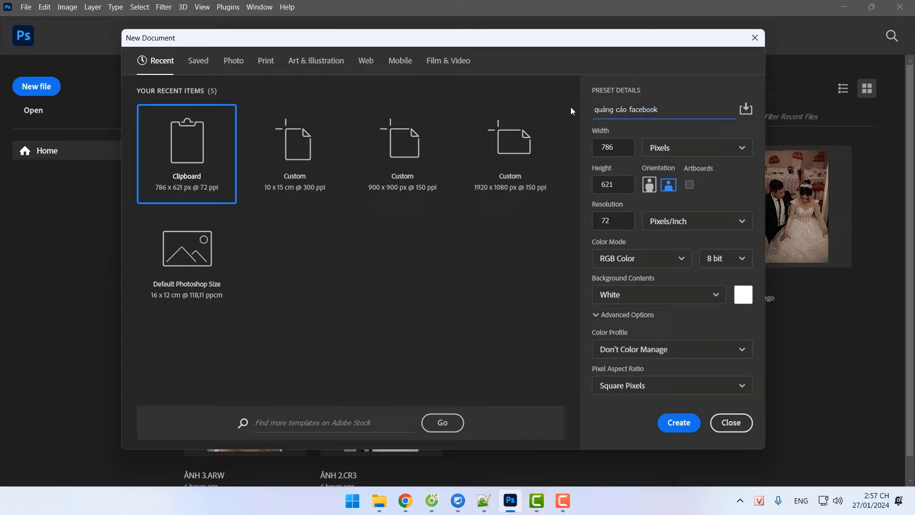
pyautogui.click(701, 147)
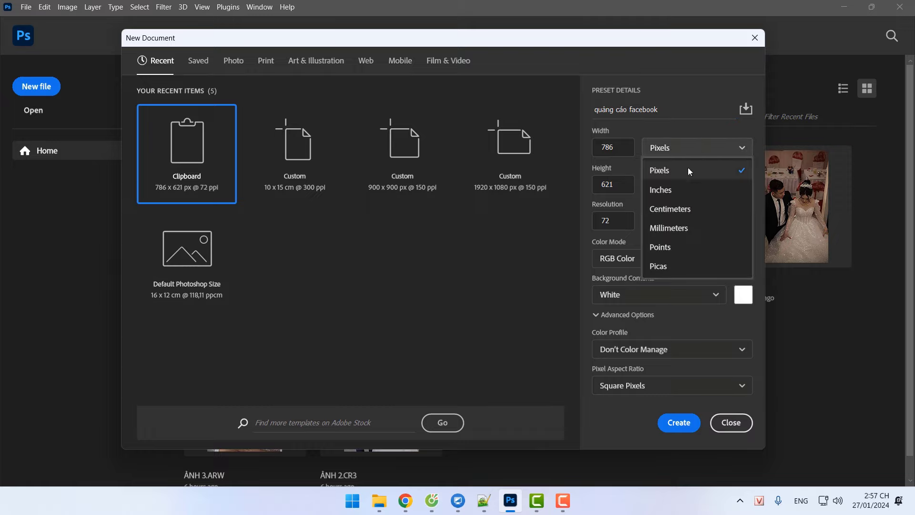
pyautogui.click(678, 175)
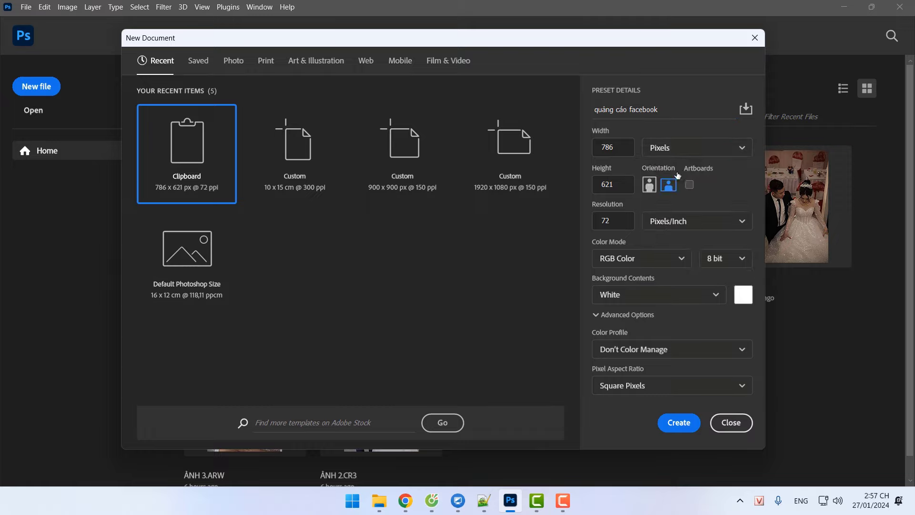
# Enter Width 900, Height 900, Resolution 150 and create the document.
pyautogui.moveTo(618, 147); pyautogui.dragTo(587, 145)
pyautogui.write('900')
pyautogui.press('Tab')
pyautogui.write('900')
pyautogui.press('Tab')
pyautogui.write('150')
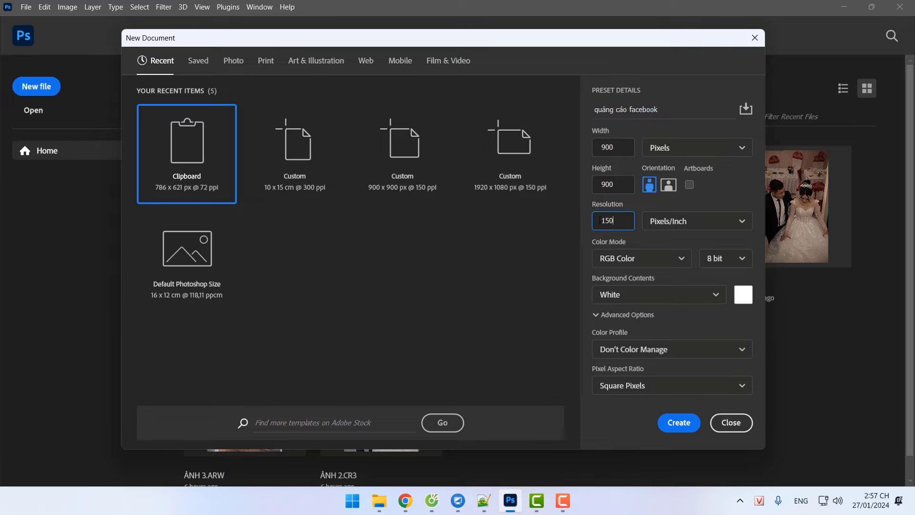
pyautogui.click(678, 422)
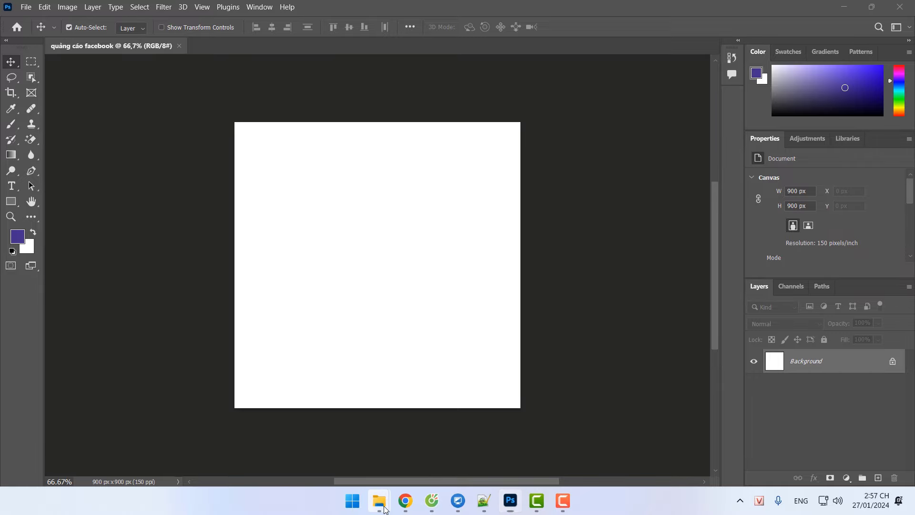
# Open a banner idea image from the banner ideas folder, then return to Photoshop.
pyautogui.moveTo(379, 500)
pyautogui.click(443, 438)
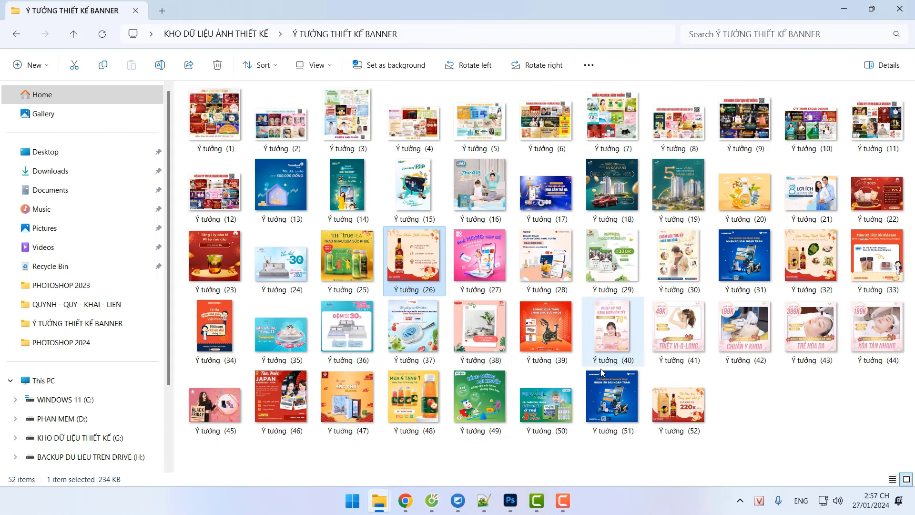
pyautogui.doubleClick(570, 411)
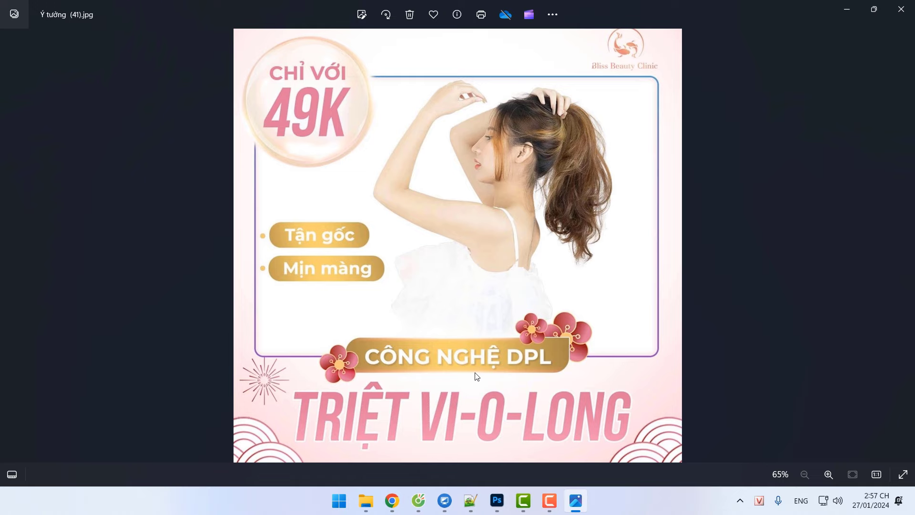
pyautogui.click(497, 500)
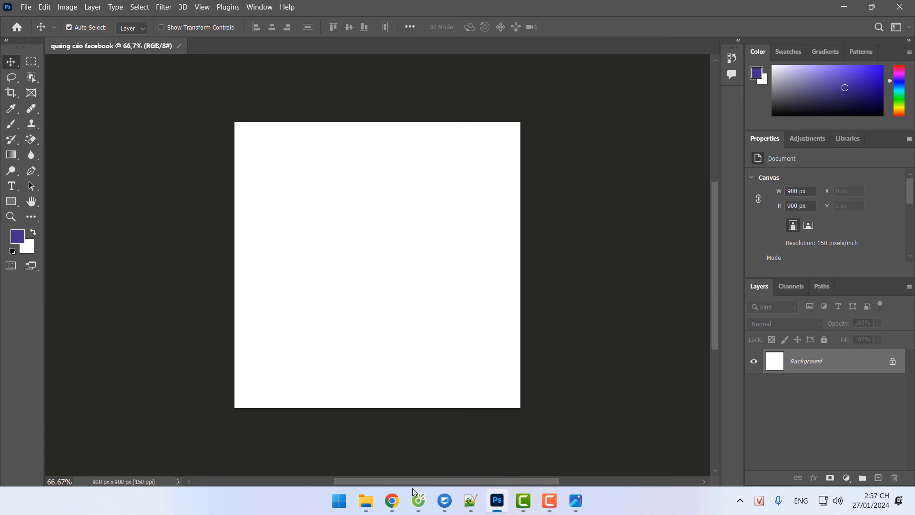
# View Ý tưởng (41) from the folder, then close the 'quảng cáo facebook' document.
pyautogui.click(370, 504)
pyautogui.click(427, 448)
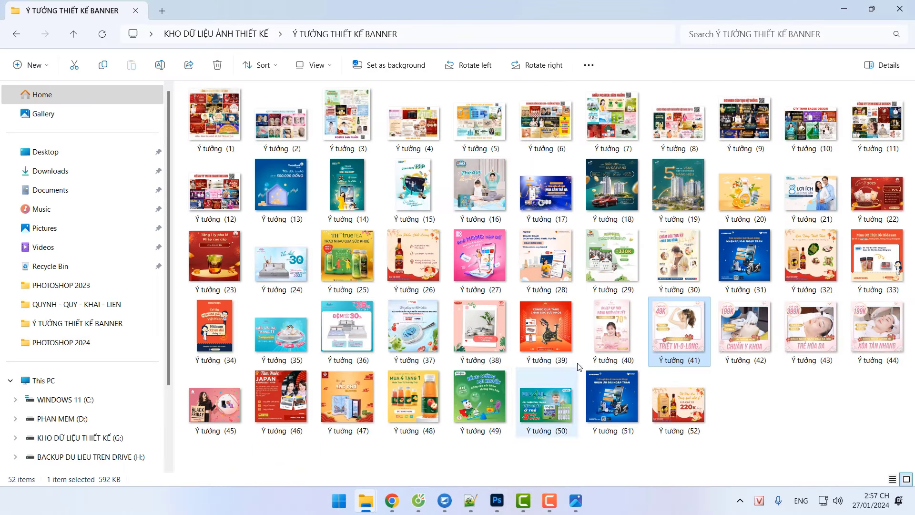
pyautogui.doubleClick(682, 332)
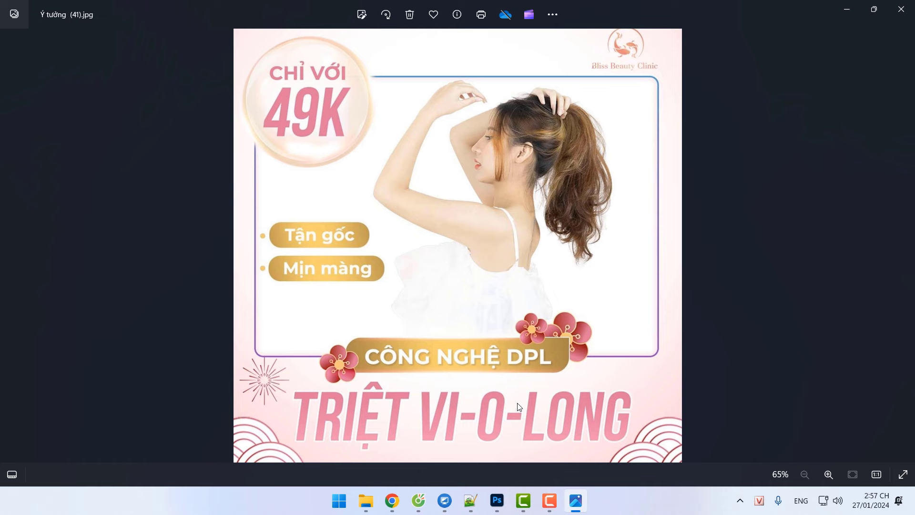
pyautogui.click(497, 500)
pyautogui.click(185, 45)
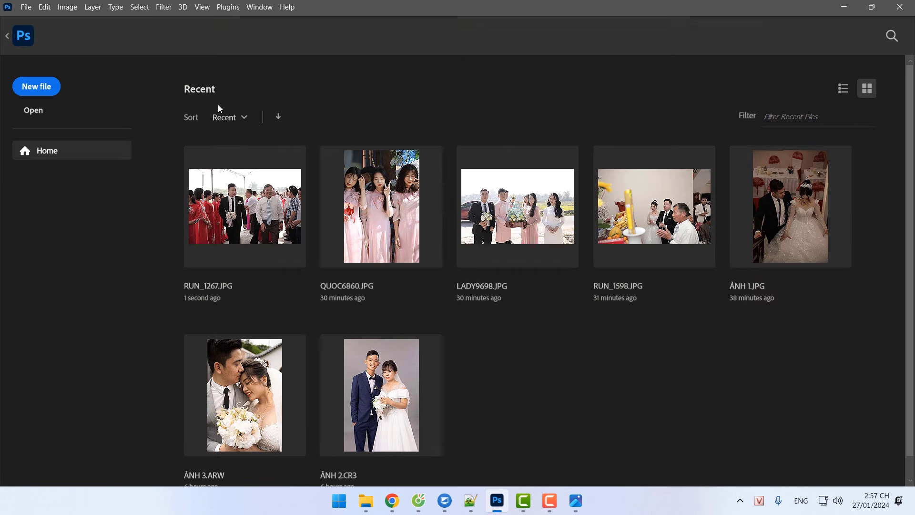
# Open new document settings, select the preset name and keep Pixels as the width unit.
pyautogui.click(45, 92)
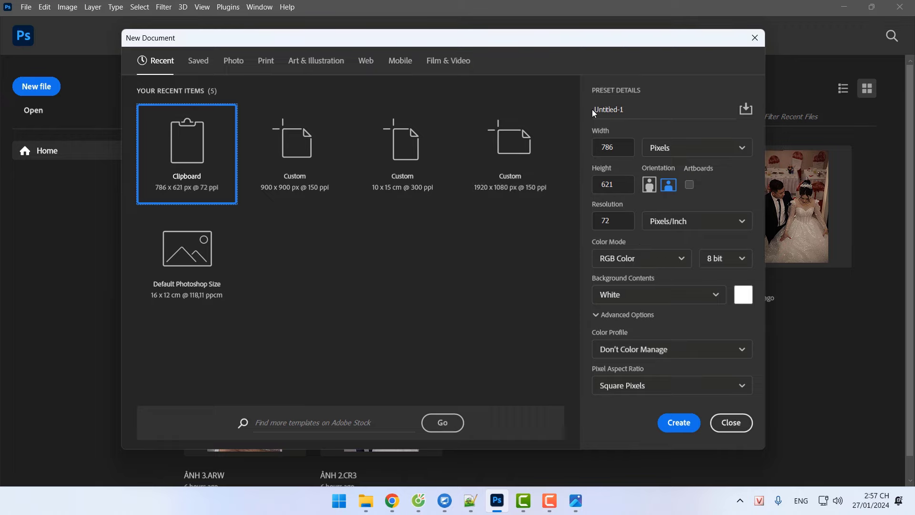
pyautogui.click(635, 112)
pyautogui.click(713, 149)
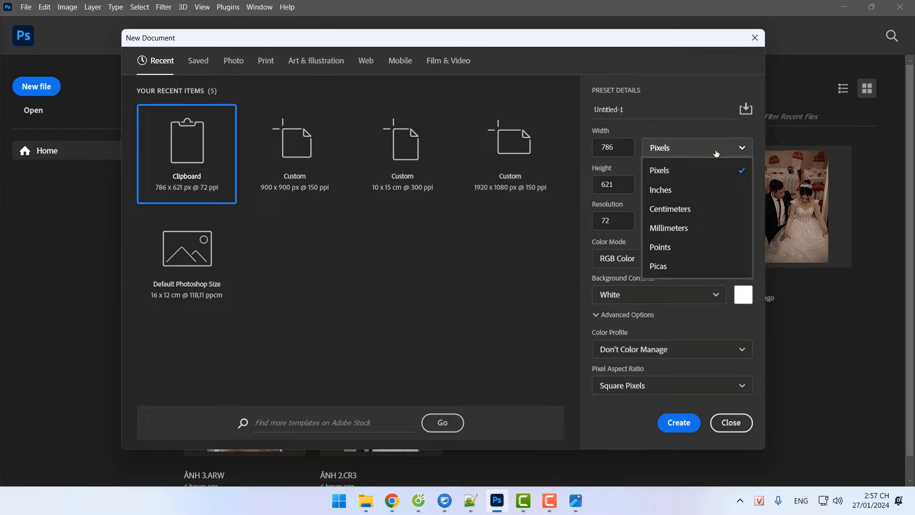
pyautogui.click(590, 165)
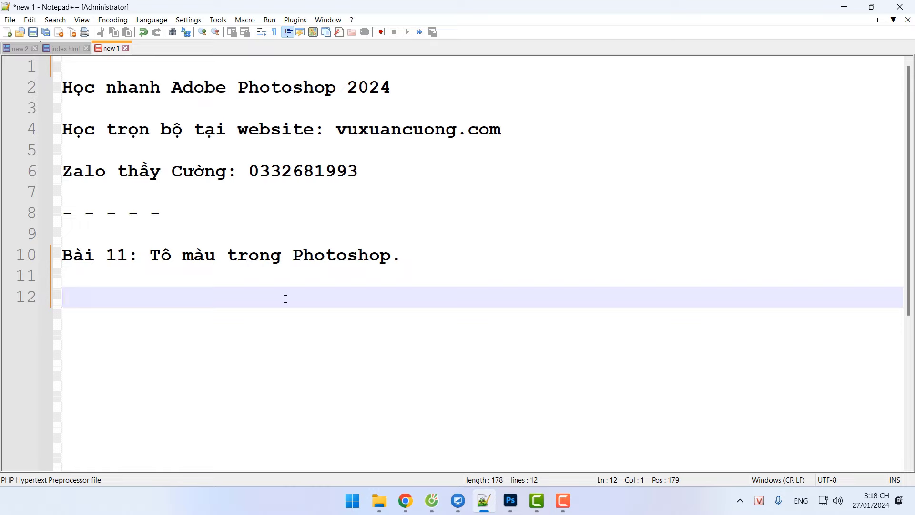
# Return to Photoshop and start a new document named 'Học tô màu'.
pyautogui.click(511, 500)
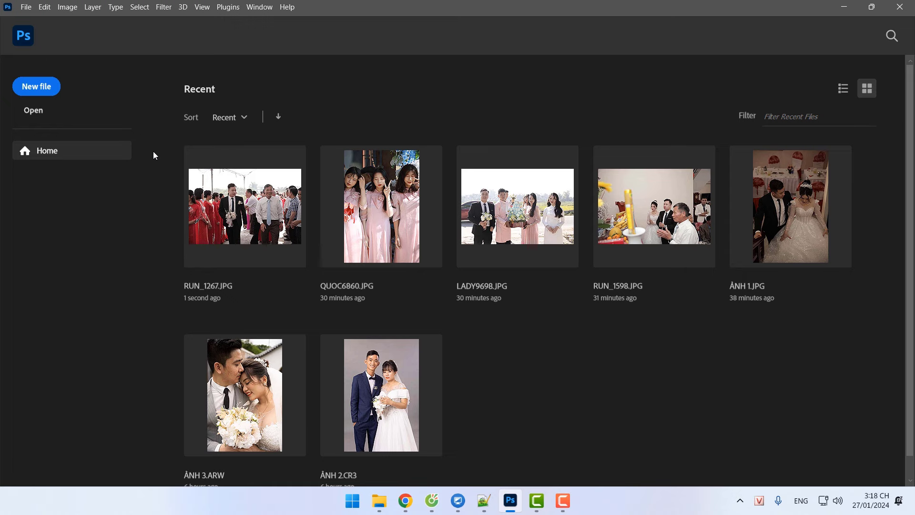
pyautogui.click(36, 88)
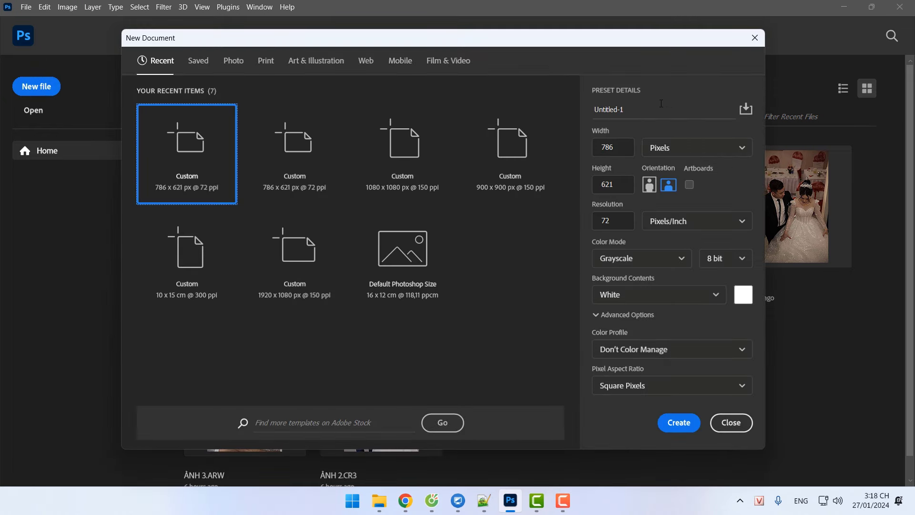
pyautogui.moveTo(660, 104); pyautogui.dragTo(562, 112)
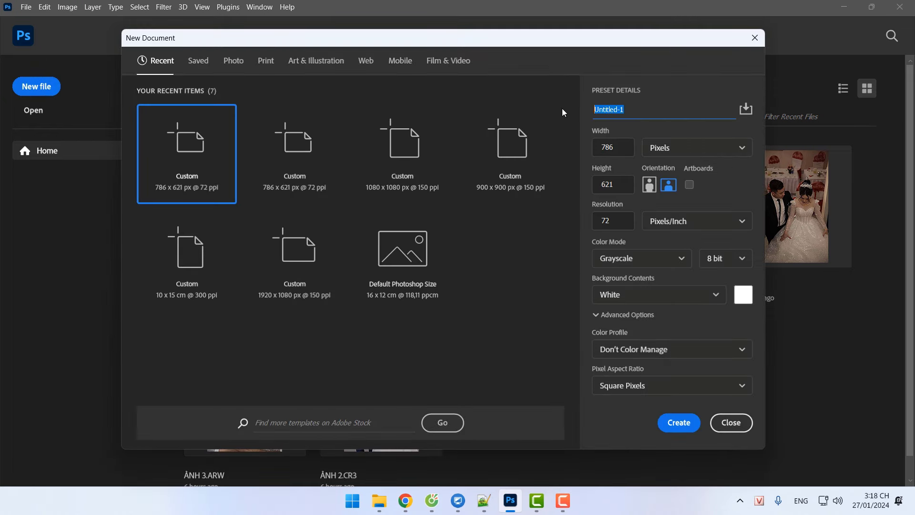
pyautogui.write('Học tô màu')
# Set the document width and height to 1000 pixels.
pyautogui.click(698, 150)
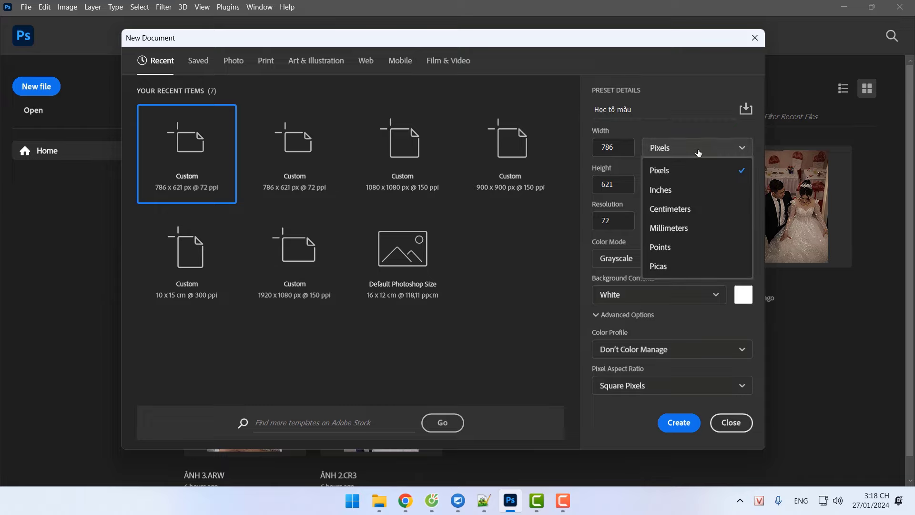
pyautogui.click(690, 171)
pyautogui.moveTo(620, 148); pyautogui.dragTo(578, 145)
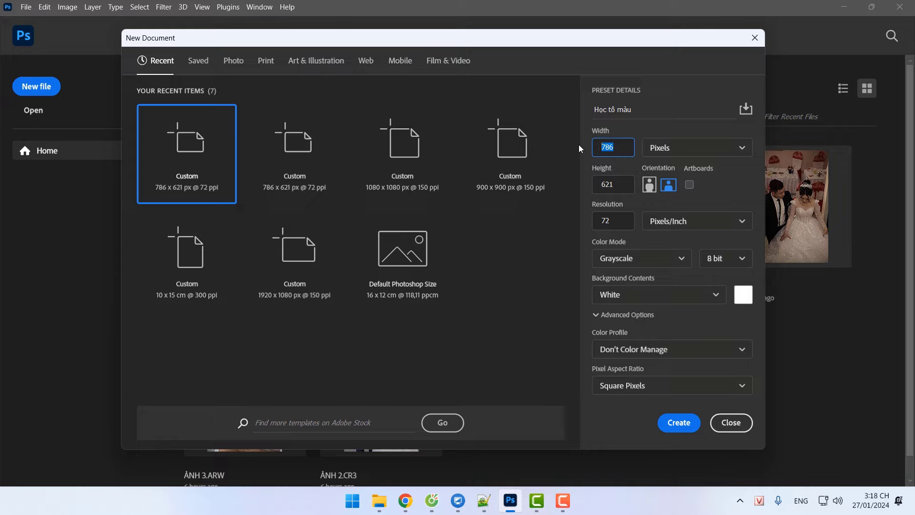
pyautogui.write('1000')
pyautogui.click(616, 188)
pyautogui.click(620, 155)
pyautogui.click(620, 185)
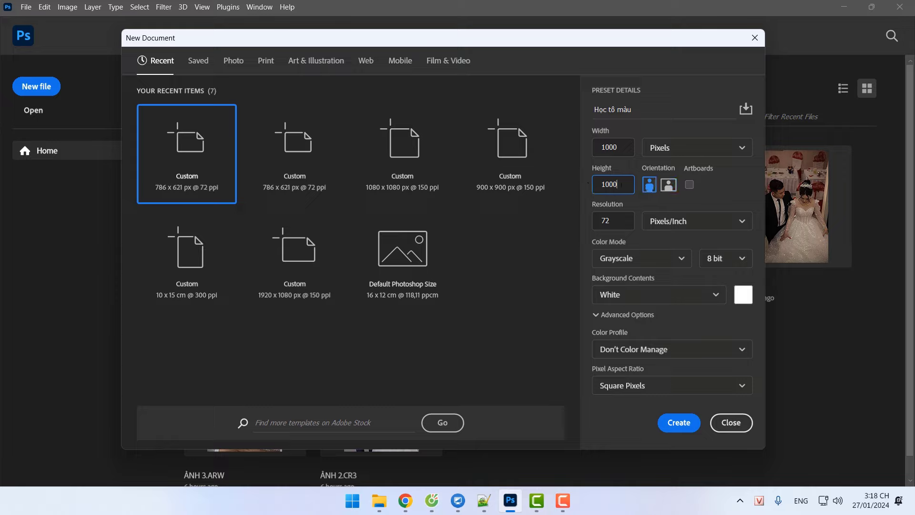
pyautogui.click(623, 154)
pyautogui.click(624, 189)
# Set resolution to 150 ppi and RGB Color mode, then create the document.
pyautogui.click(616, 221)
pyautogui.click(630, 258)
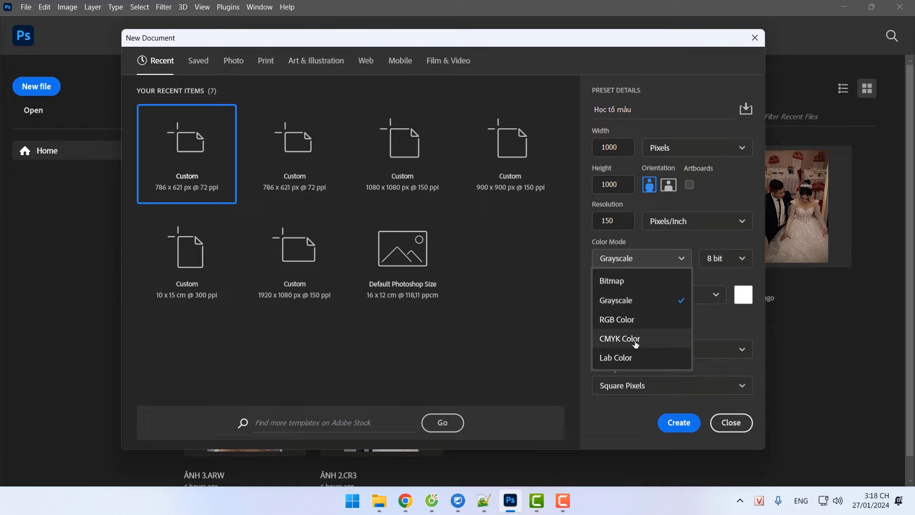
pyautogui.click(622, 325)
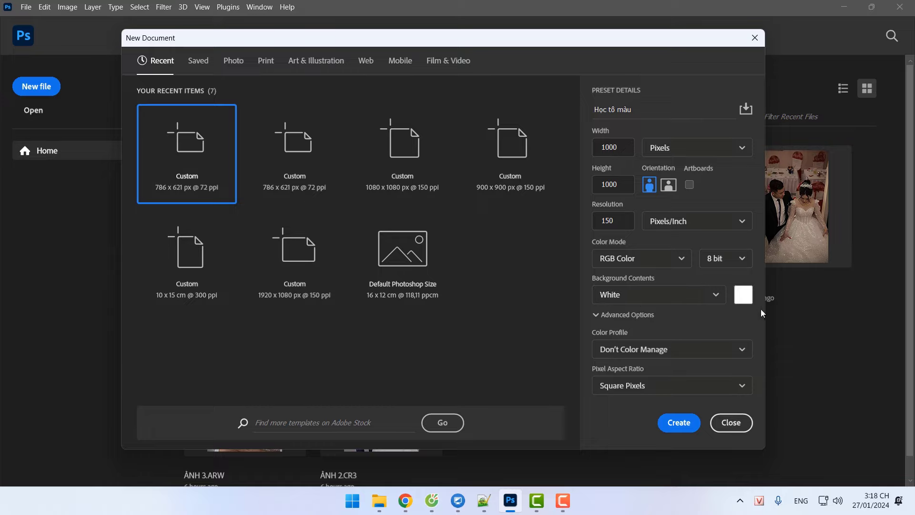
pyautogui.click(686, 429)
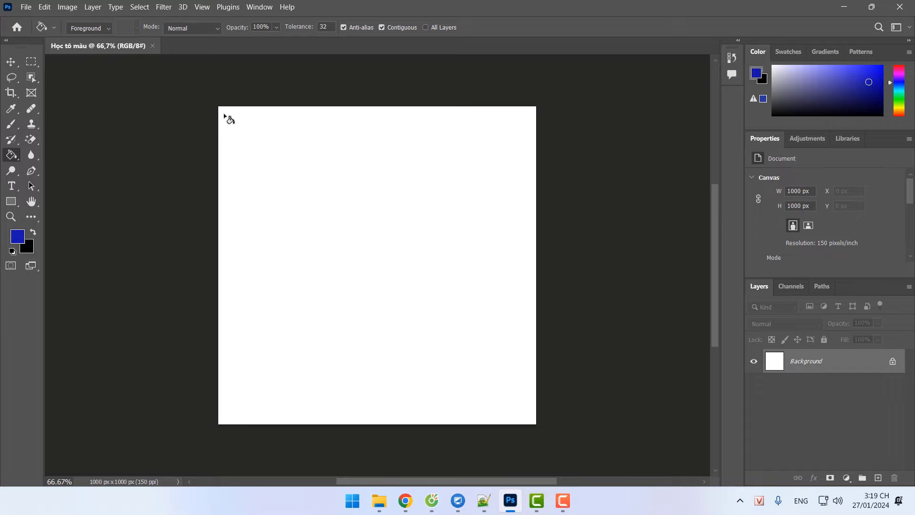
# Select the Move tool and unlock the Background layer into Layer 0.
pyautogui.click(11, 62)
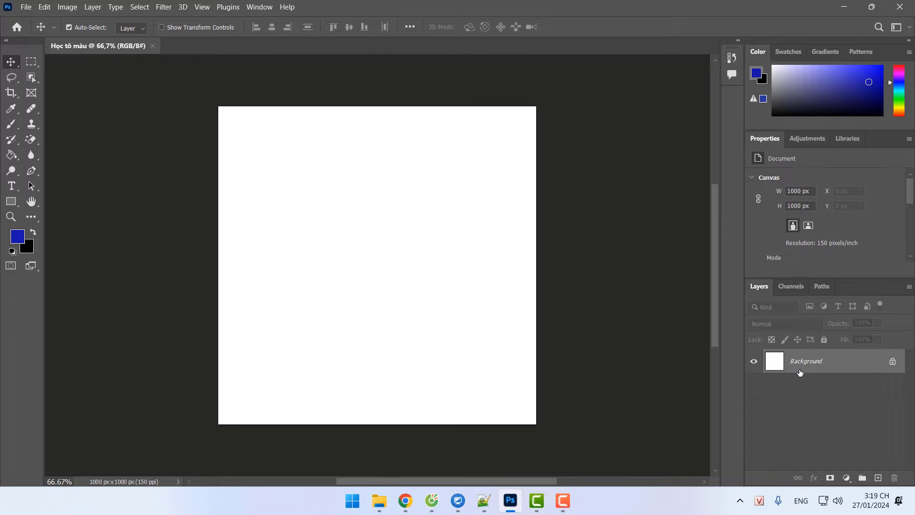
pyautogui.moveTo(800, 372)
pyautogui.click(892, 363)
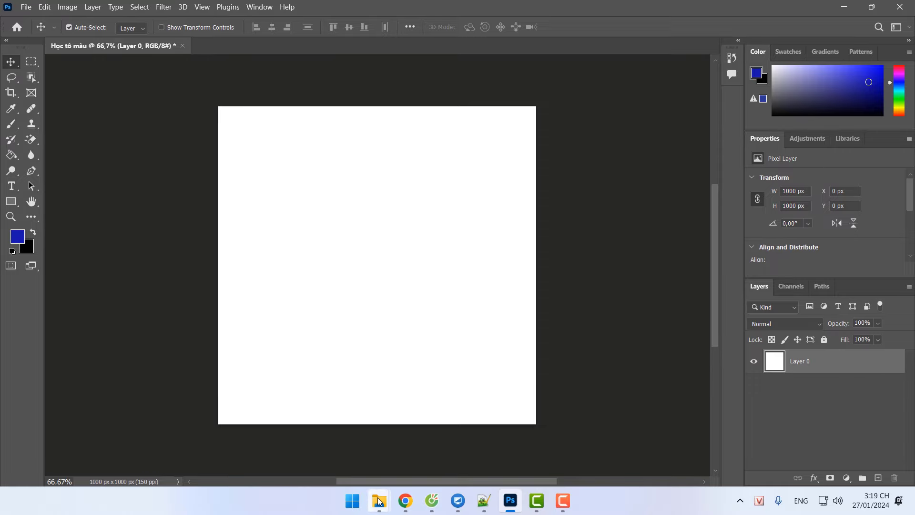
pyautogui.moveTo(381, 500)
pyautogui.click(445, 445)
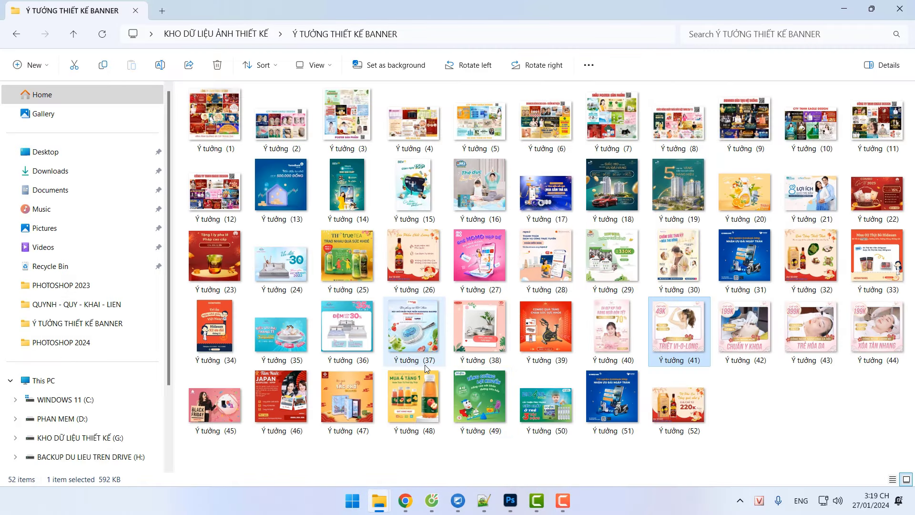
pyautogui.click(345, 265)
pyautogui.doubleClick(345, 266)
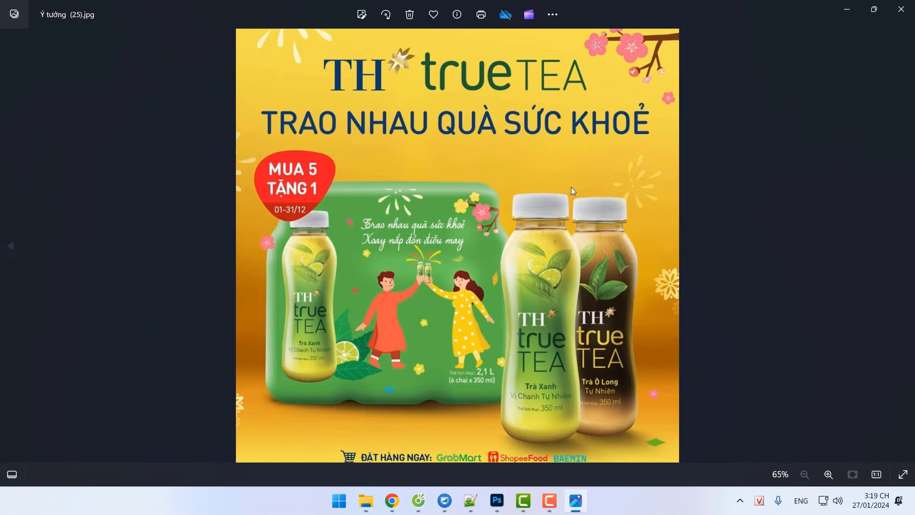
pyautogui.press('Right')
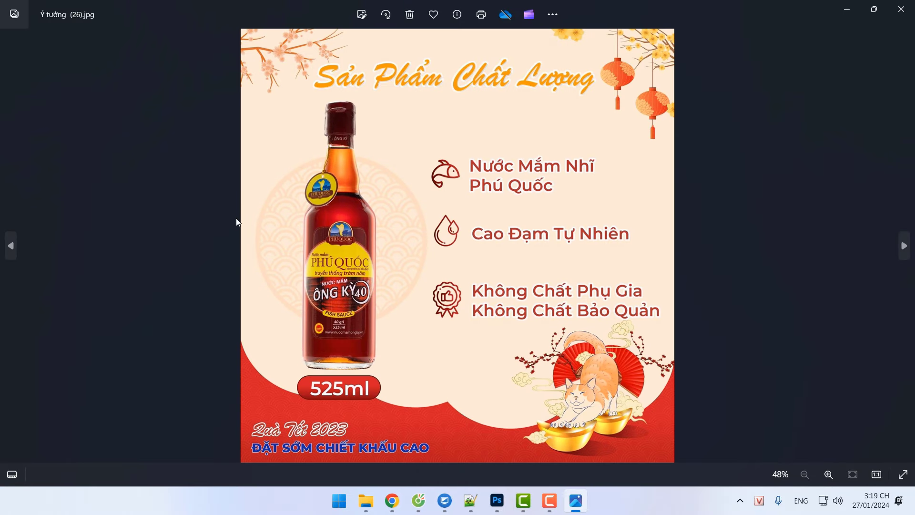
pyautogui.press('Right')
pyautogui.press('Right')
pyautogui.press('Right')
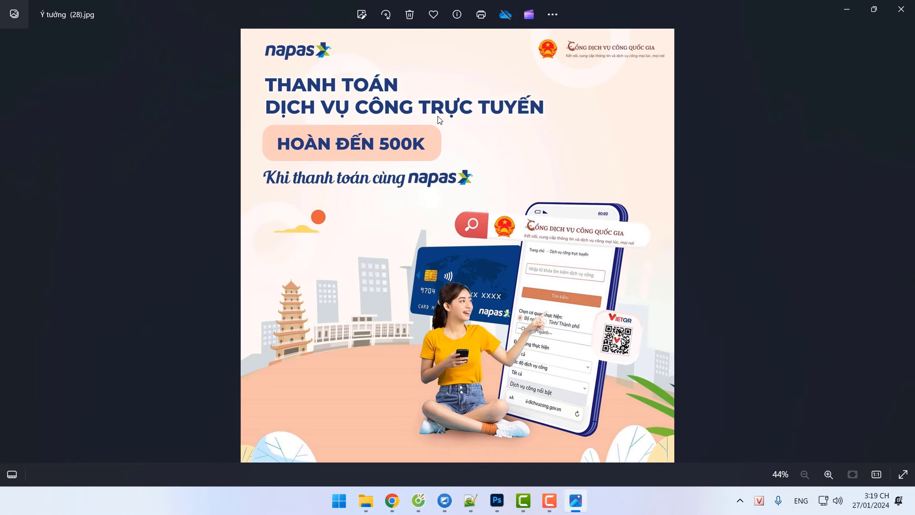
pyautogui.press('Right')
pyautogui.press('Right')
pyautogui.press('Right')
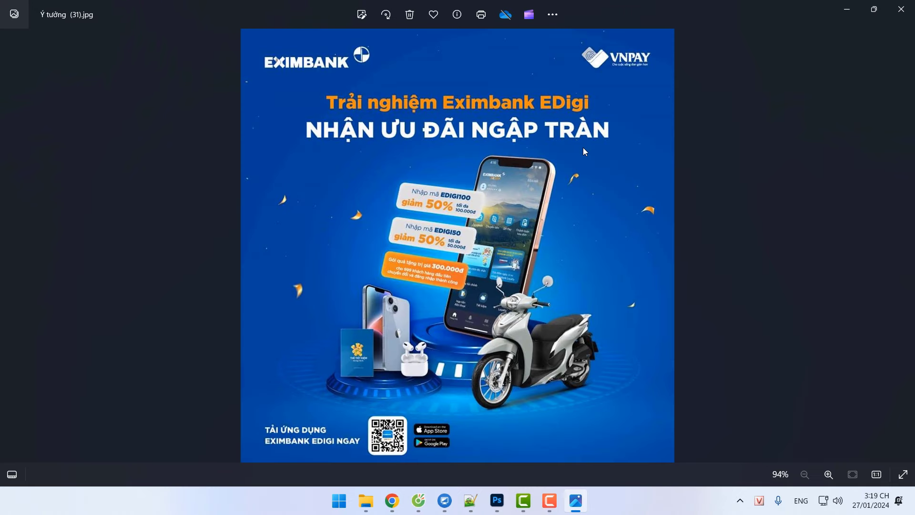
pyautogui.press('Right')
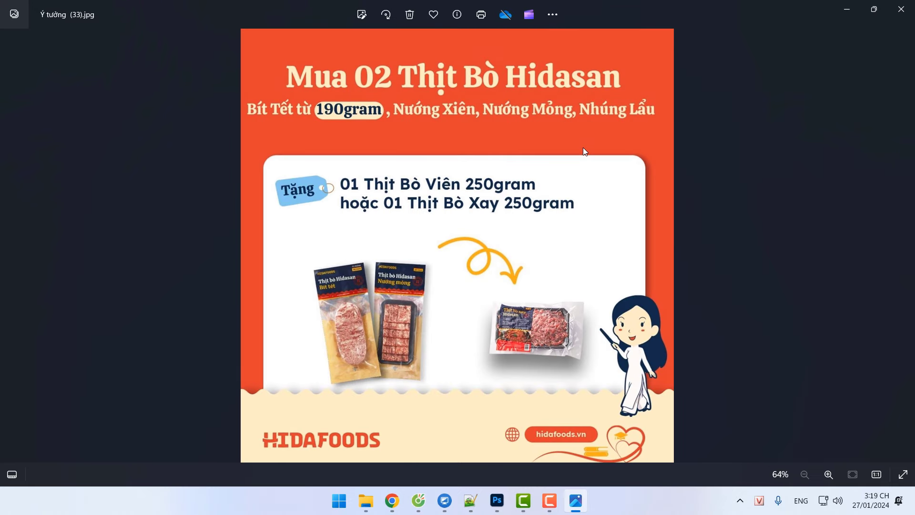
pyautogui.press('Right')
pyautogui.press('Right')
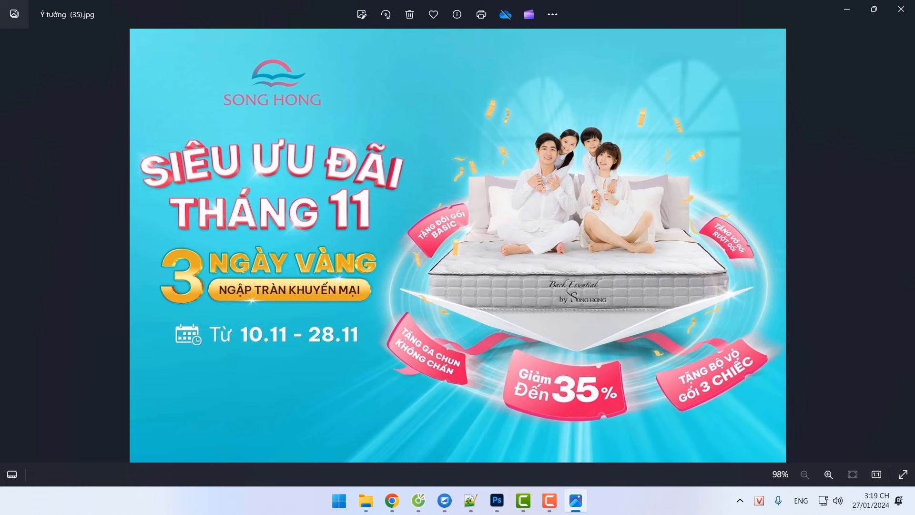
pyautogui.click(901, 9)
pyautogui.click(510, 500)
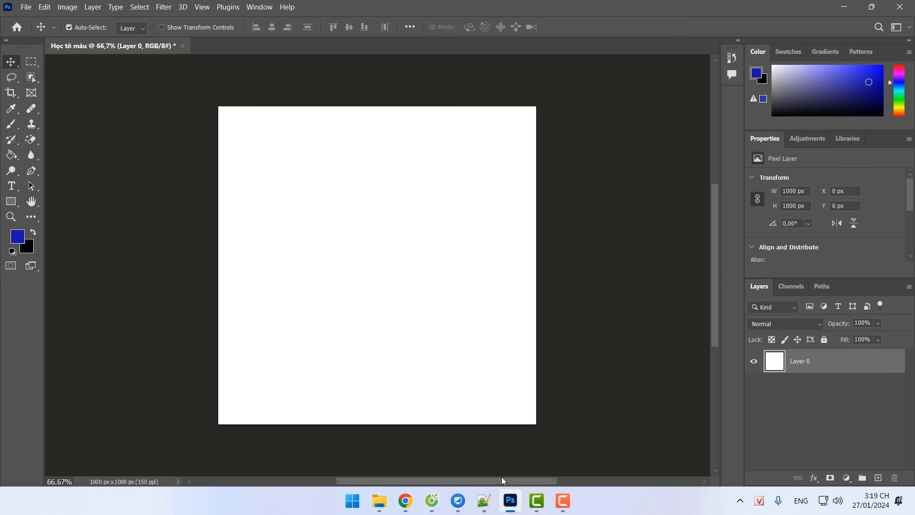
# Check the Notepad++ notes, reset colours to black and white, and open the foreground Color Picker aside.
pyautogui.click(484, 500)
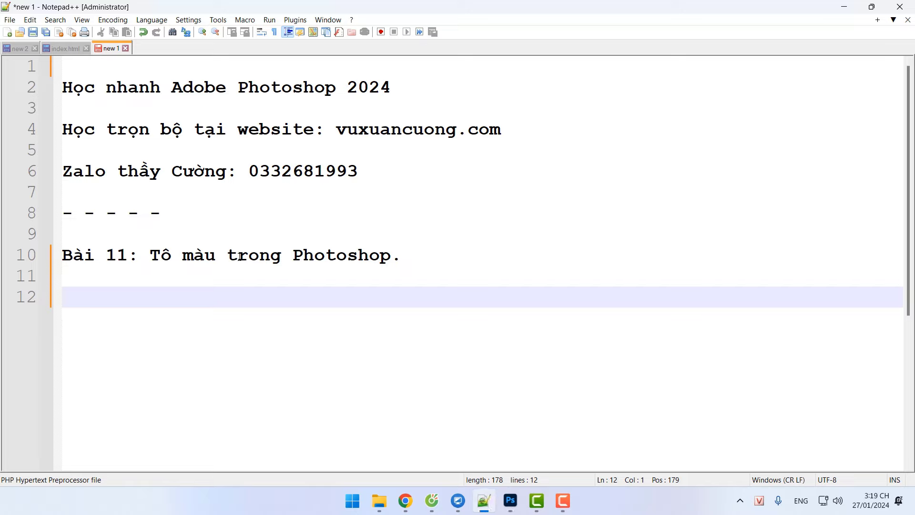
pyautogui.click(510, 500)
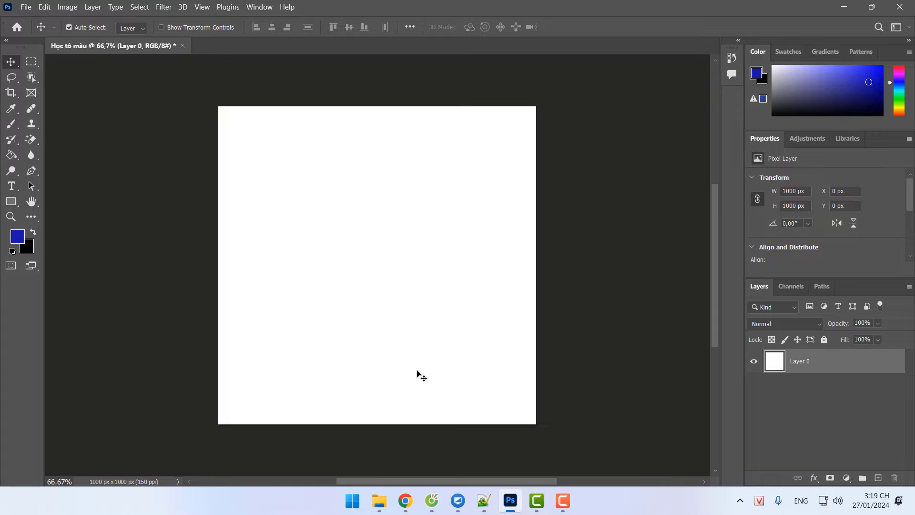
pyautogui.press('d')
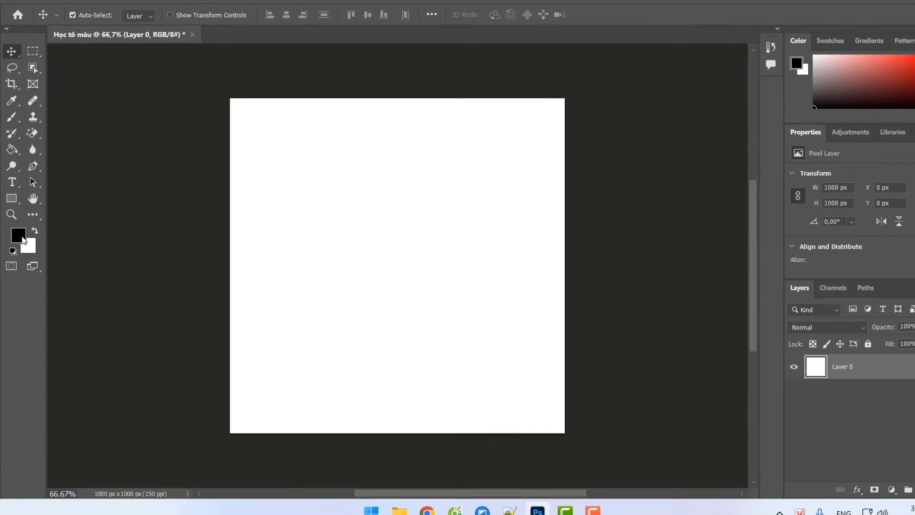
pyautogui.click(43, 205)
pyautogui.moveTo(667, 77); pyautogui.dragTo(504, 84)
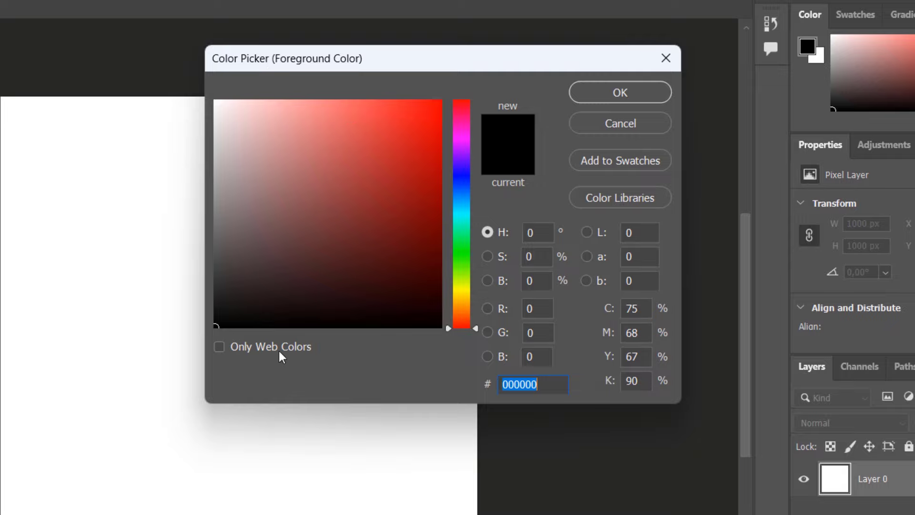
# Toggle Only Web Colors on and off, then move the hue toward green and back to yellow.
pyautogui.click(224, 347)
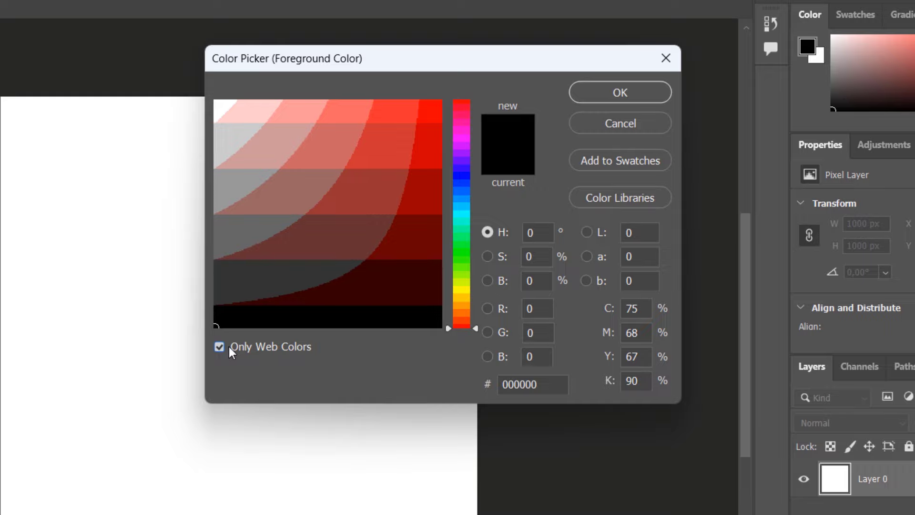
pyautogui.click(219, 348)
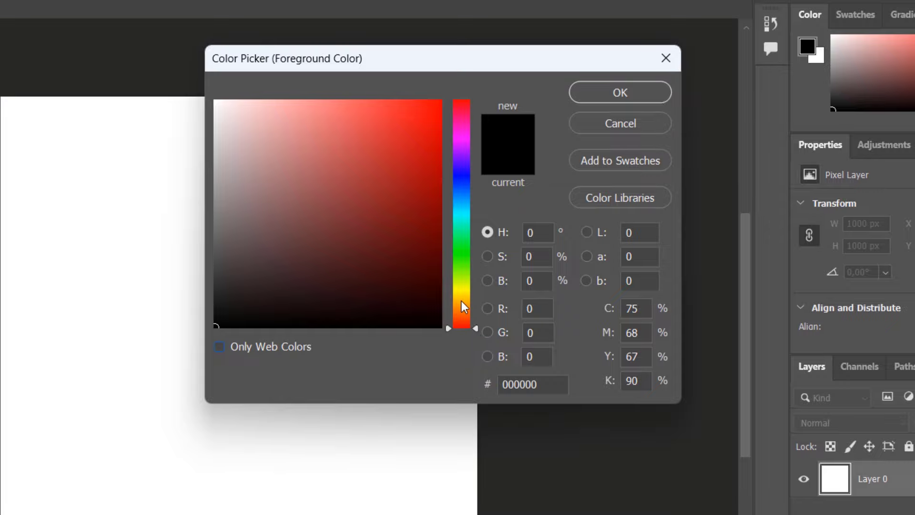
pyautogui.moveTo(473, 328); pyautogui.dragTo(473, 230)
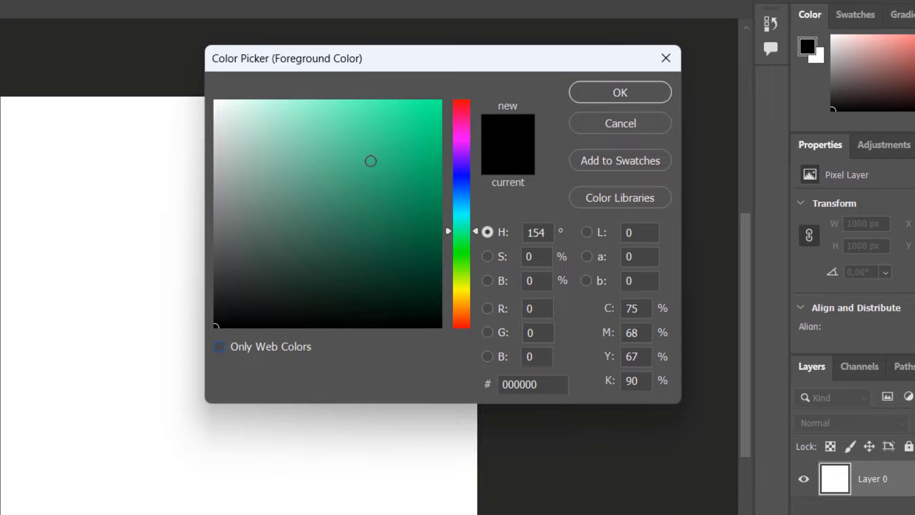
pyautogui.moveTo(476, 231); pyautogui.dragTo(470, 290)
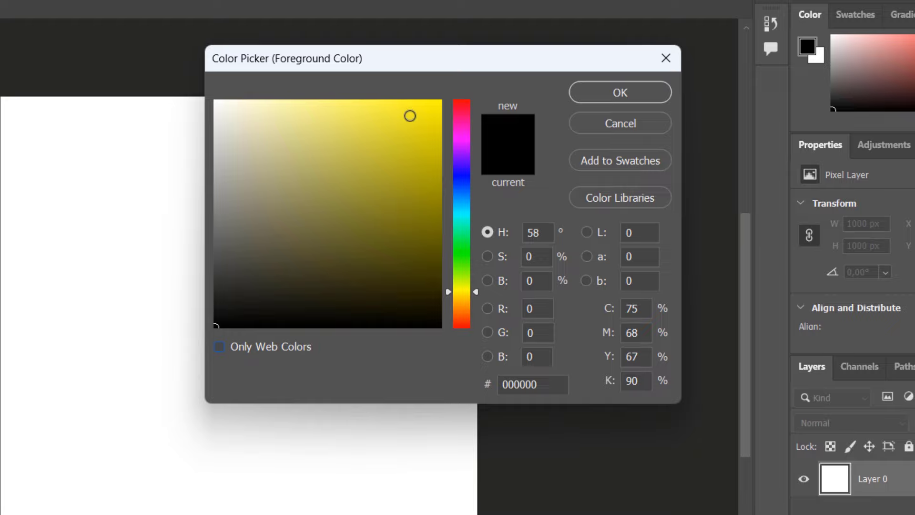
# Try vivid, pale, olive and mid yellow shades in the colour field.
pyautogui.click(423, 115)
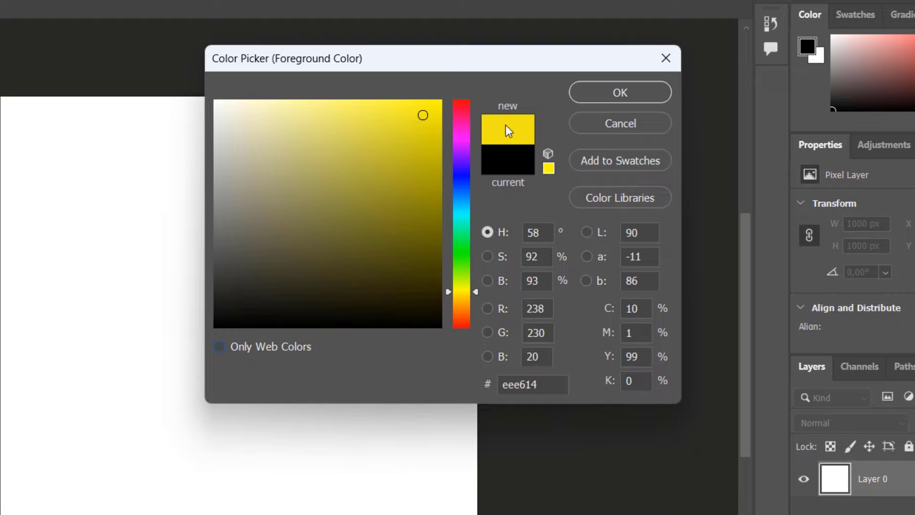
pyautogui.click(338, 120)
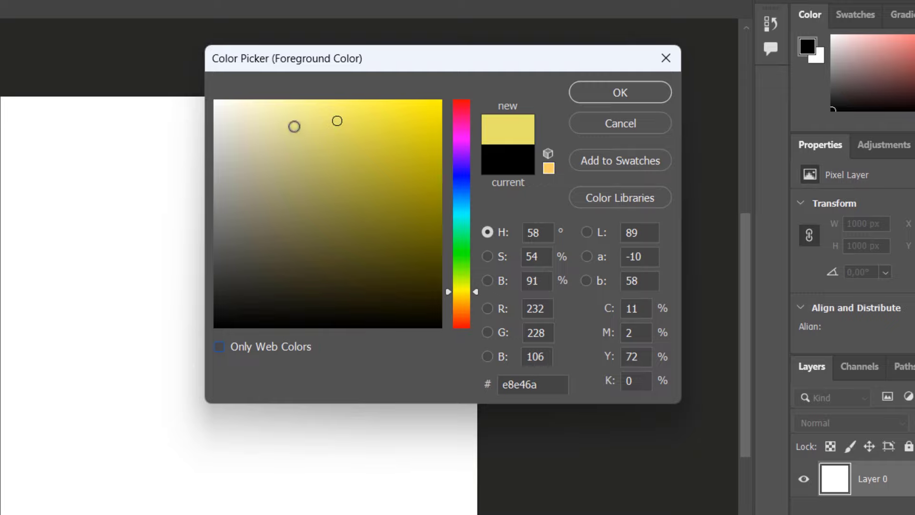
pyautogui.click(289, 122)
pyautogui.click(307, 197)
pyautogui.click(362, 138)
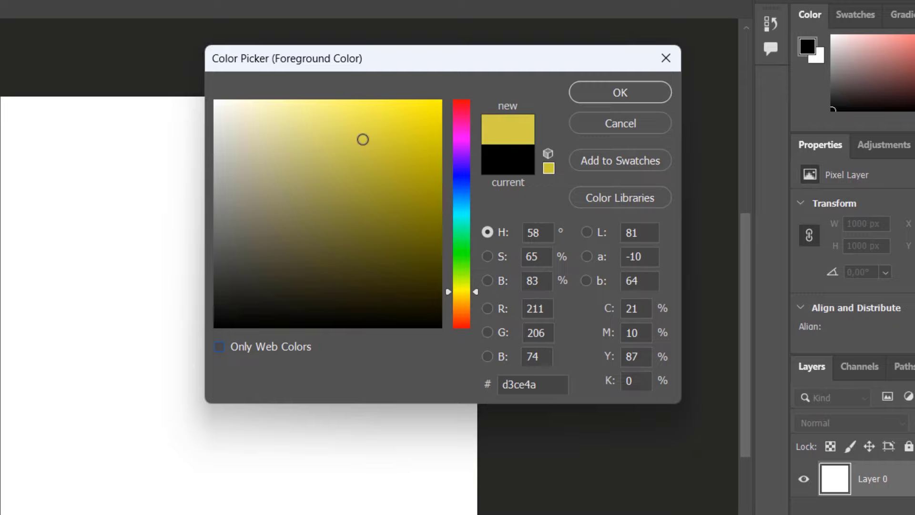
pyautogui.click(351, 119)
# Move the hue to blue and try vivid, pale, navy and medium blues.
pyautogui.moveTo(475, 293); pyautogui.dragTo(467, 192)
pyautogui.click(433, 111)
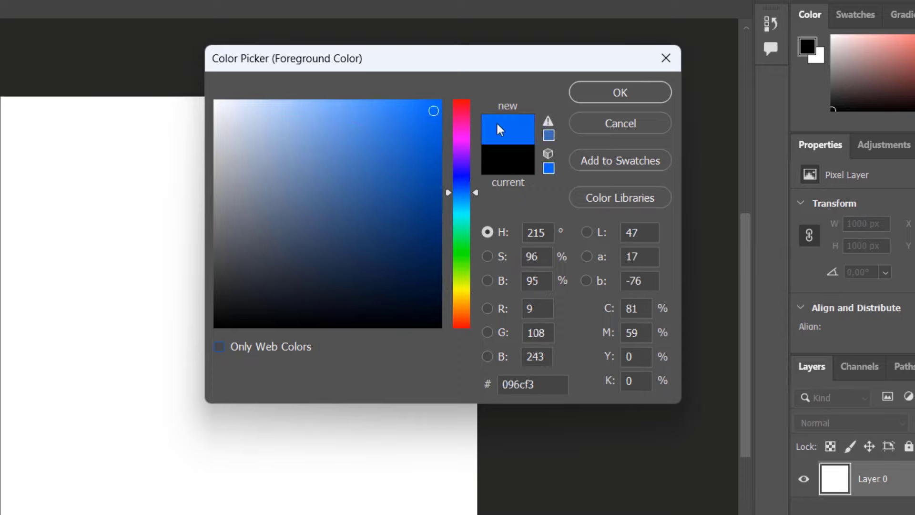
pyautogui.click(298, 118)
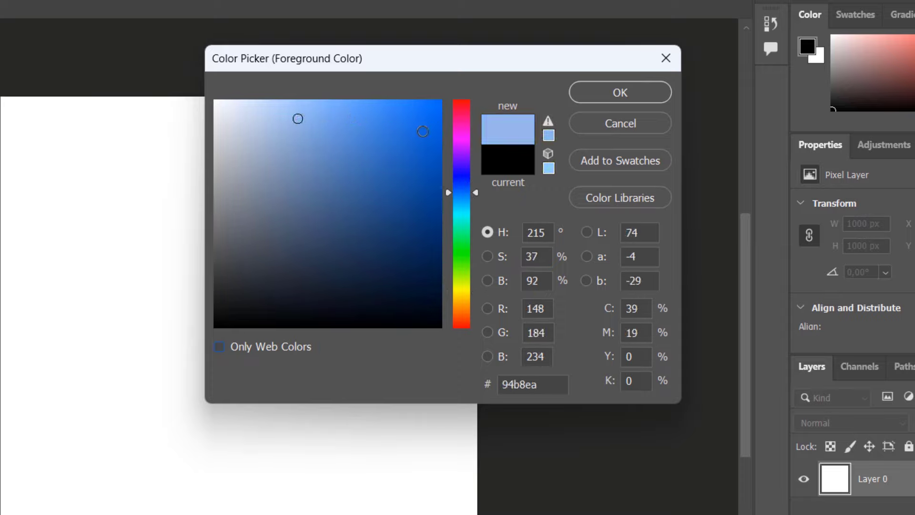
pyautogui.click(420, 273)
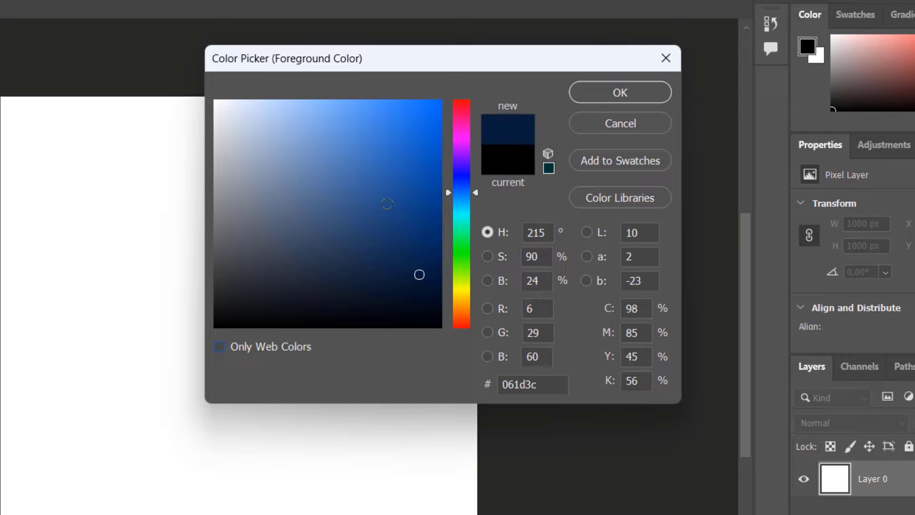
pyautogui.click(370, 216)
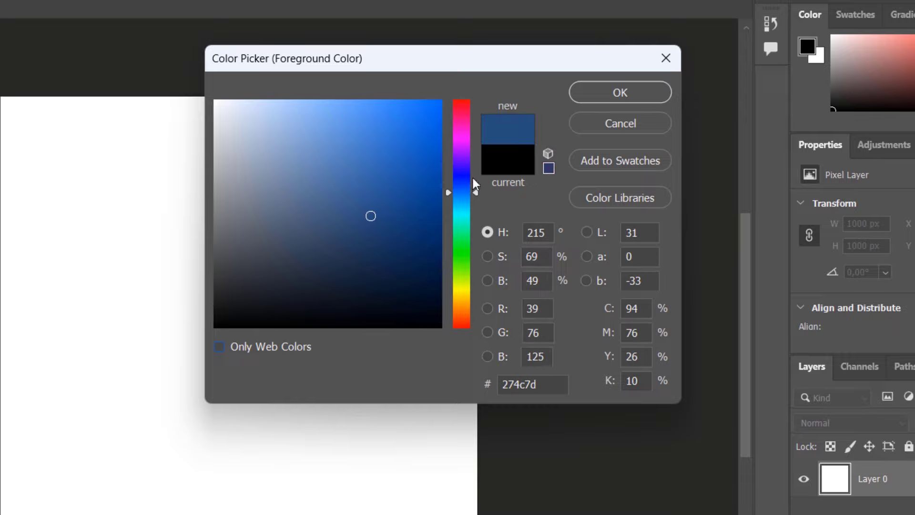
# Move the hue to red and sample a range of red and rose shades.
pyautogui.moveTo(473, 192)
pyautogui.mouseDown()
pyautogui.moveTo(462, 107)
pyautogui.moveTo(430, 106)
pyautogui.mouseUp()
pyautogui.click(421, 119)
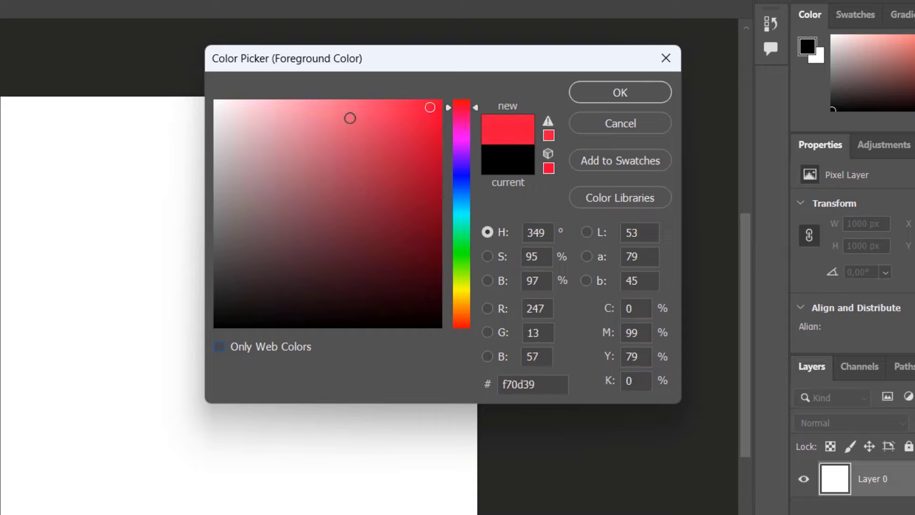
pyautogui.click(353, 116)
pyautogui.click(339, 171)
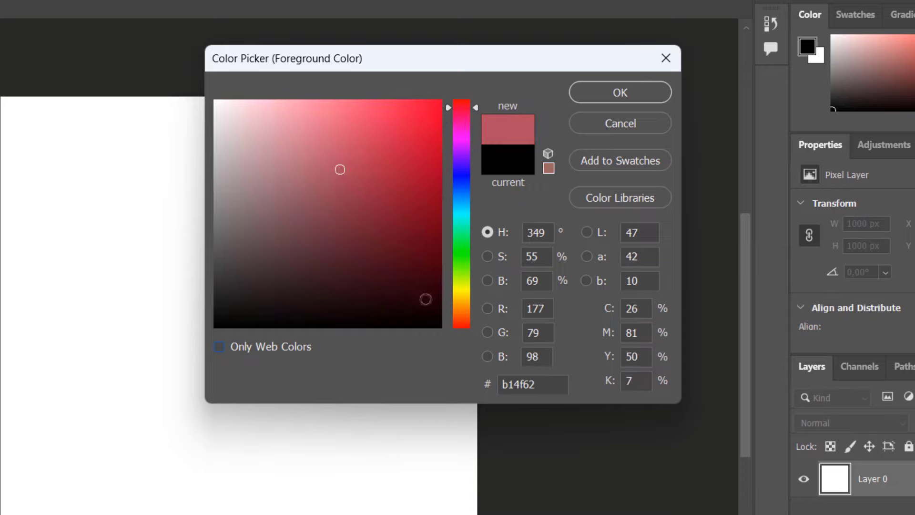
pyautogui.click(423, 289)
pyautogui.click(378, 243)
pyautogui.click(330, 241)
pyautogui.click(387, 195)
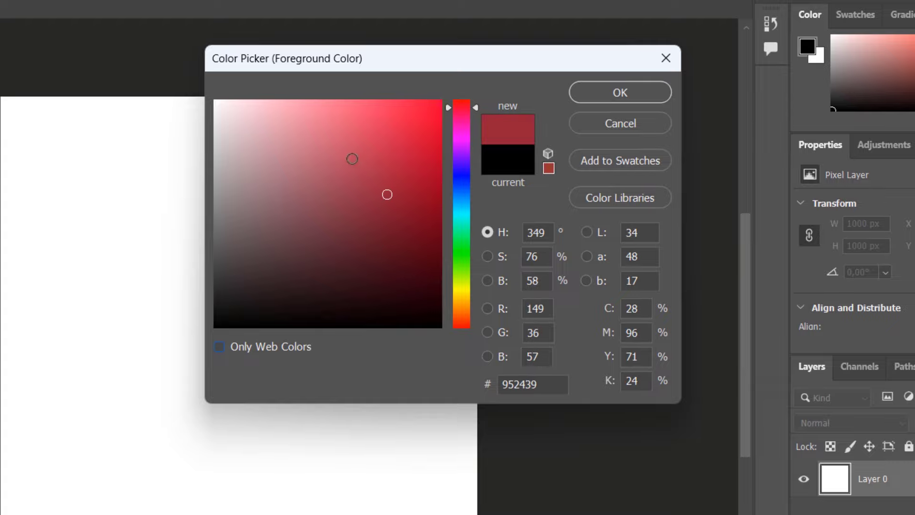
pyautogui.click(325, 196)
pyautogui.click(412, 173)
pyautogui.click(369, 122)
pyautogui.click(328, 153)
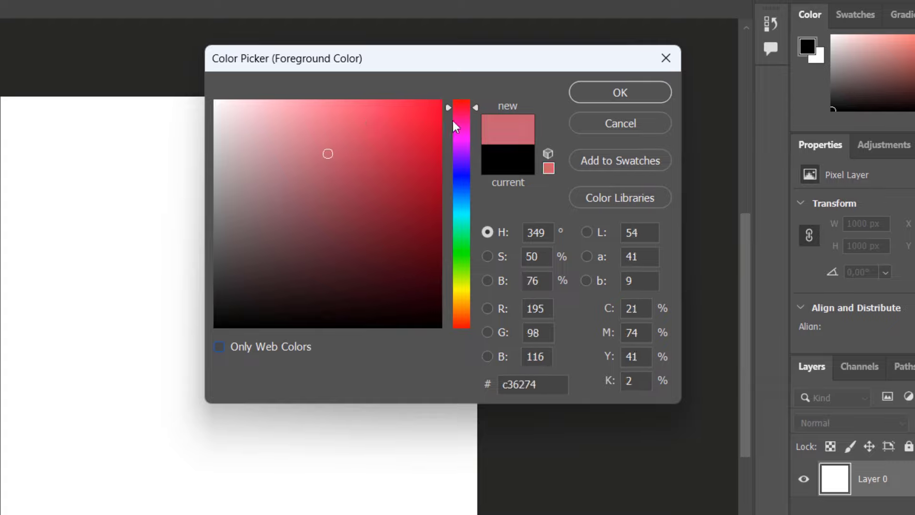
# Fine-tune the hue and set the foreground colour to bright red f81545.
pyautogui.moveTo(475, 109)
pyautogui.mouseDown()
pyautogui.moveTo(471, 142)
pyautogui.moveTo(469, 107)
pyautogui.mouseUp()
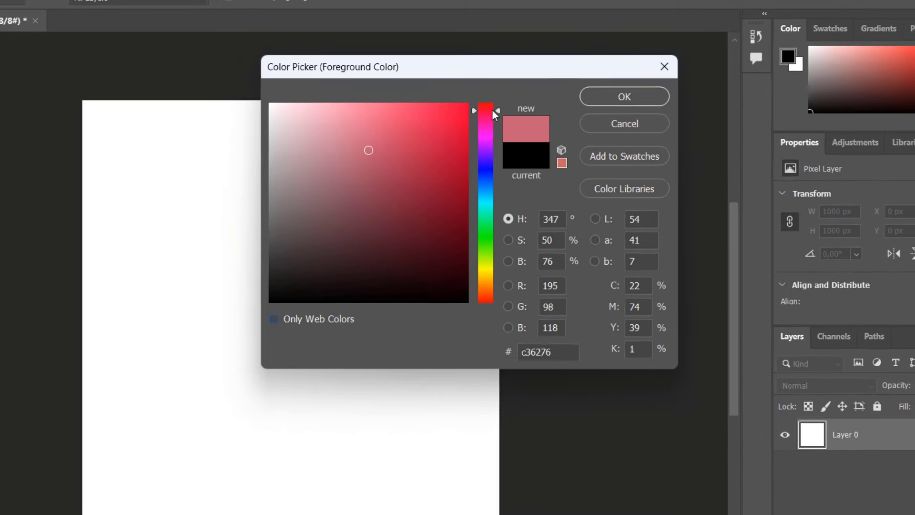
pyautogui.click(451, 113)
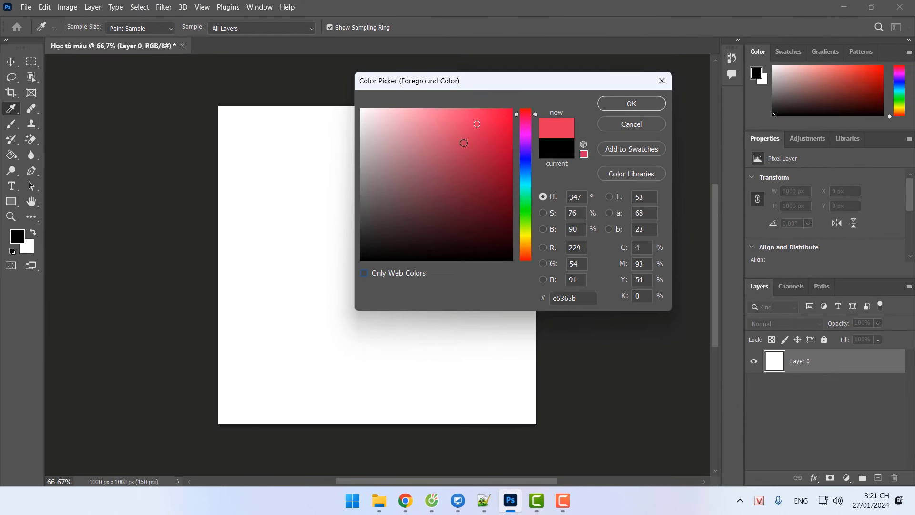
pyautogui.click(502, 119)
pyautogui.click(499, 113)
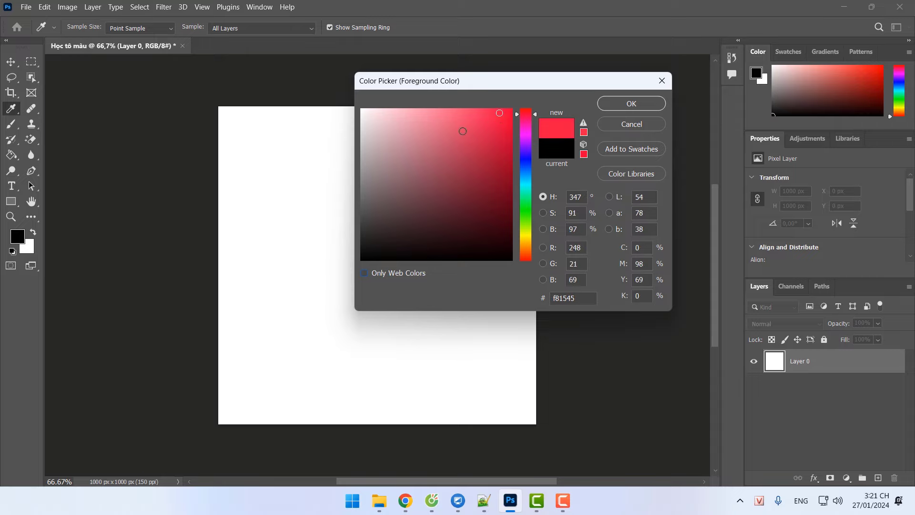
pyautogui.click(622, 103)
pyautogui.press('v')
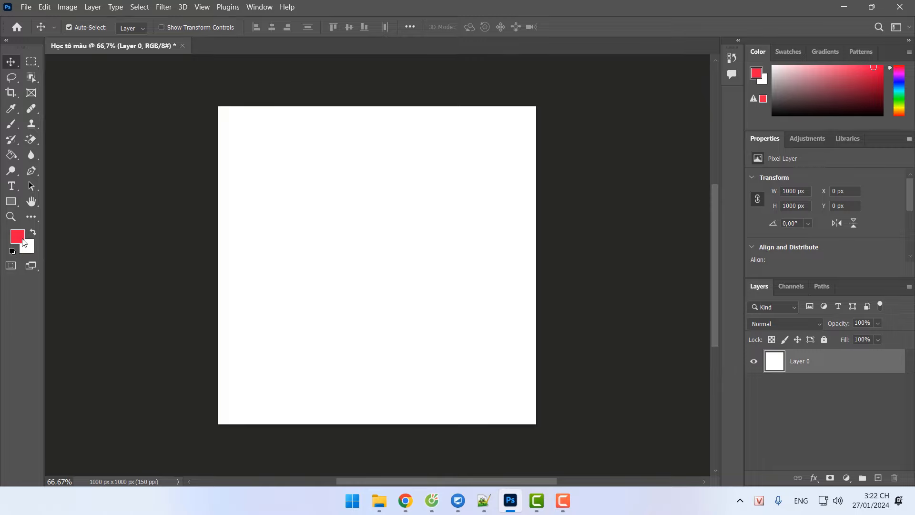
# Close 'Học tô màu' without saving and create a new 1000×1000 px Grayscale document.
pyautogui.click(183, 46)
pyautogui.click(473, 193)
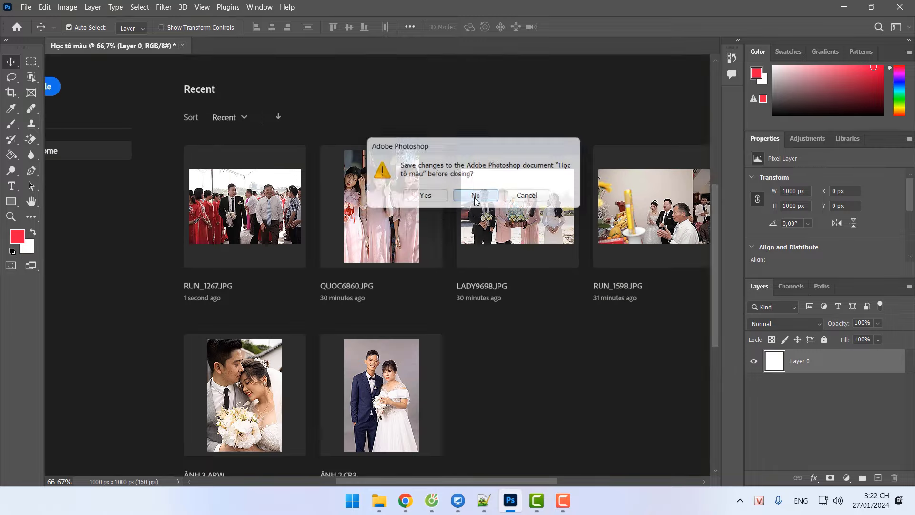
pyautogui.click(52, 91)
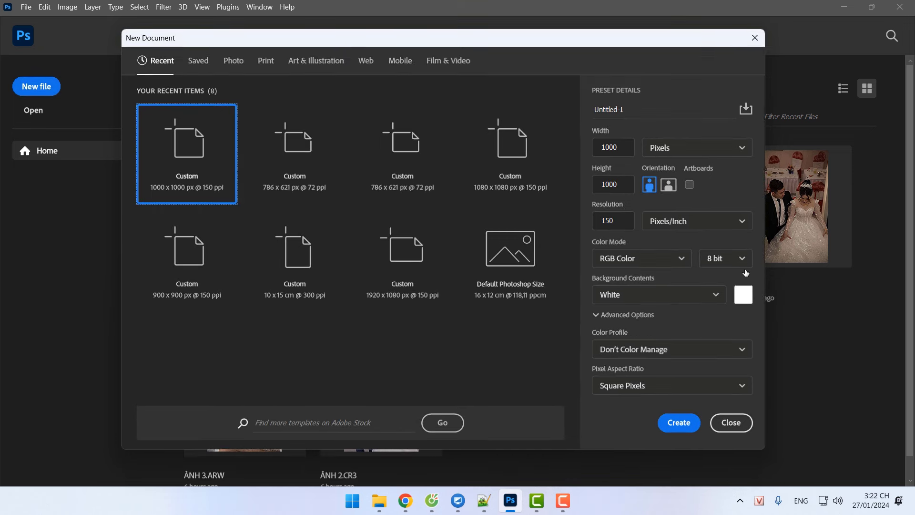
pyautogui.click(633, 265)
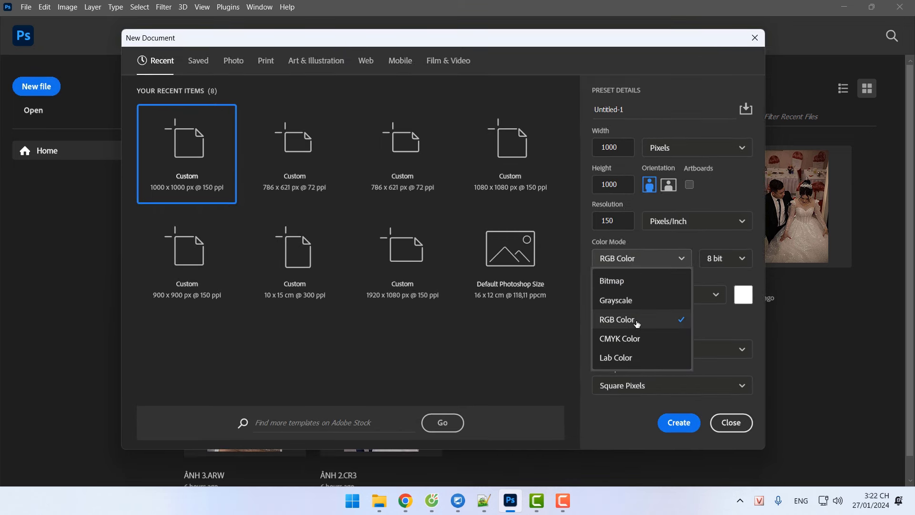
pyautogui.click(649, 304)
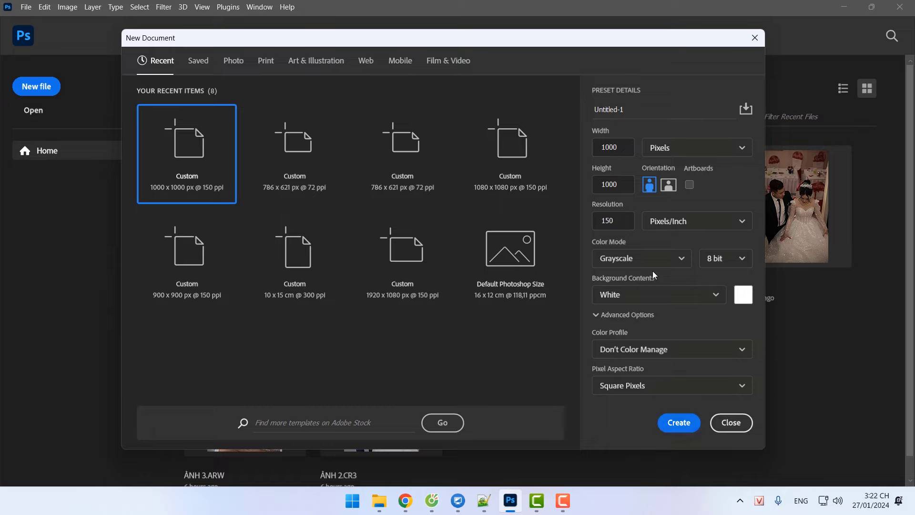
pyautogui.click(680, 424)
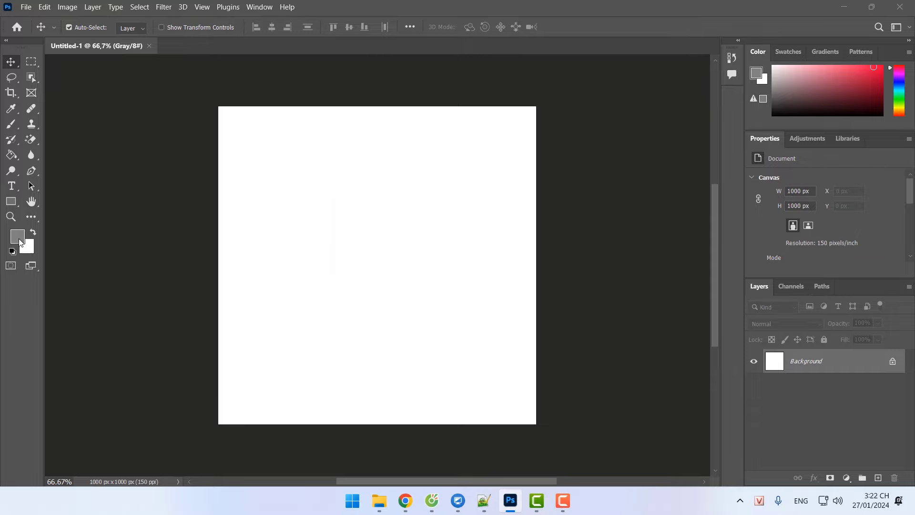
# Set the foreground colour to magenta, then change it to blue.
pyautogui.click(19, 238)
pyautogui.click(527, 136)
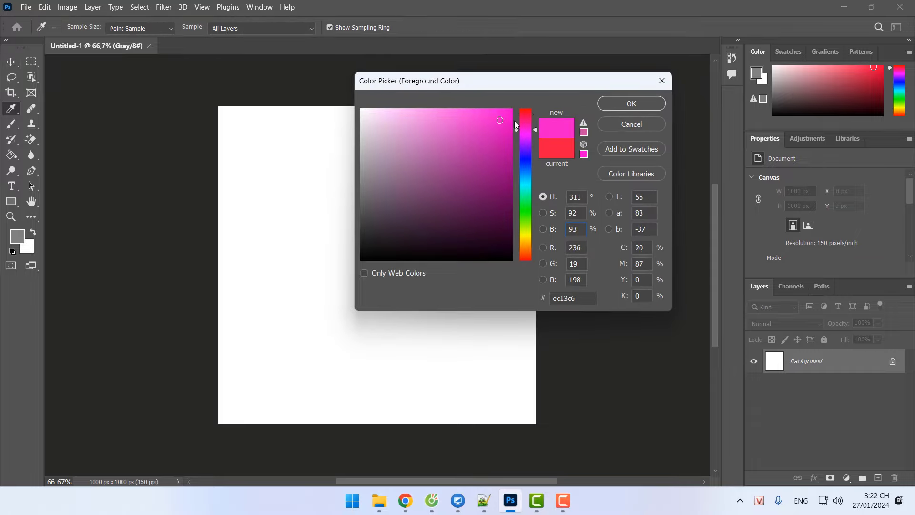
pyautogui.click(631, 103)
pyautogui.click(18, 237)
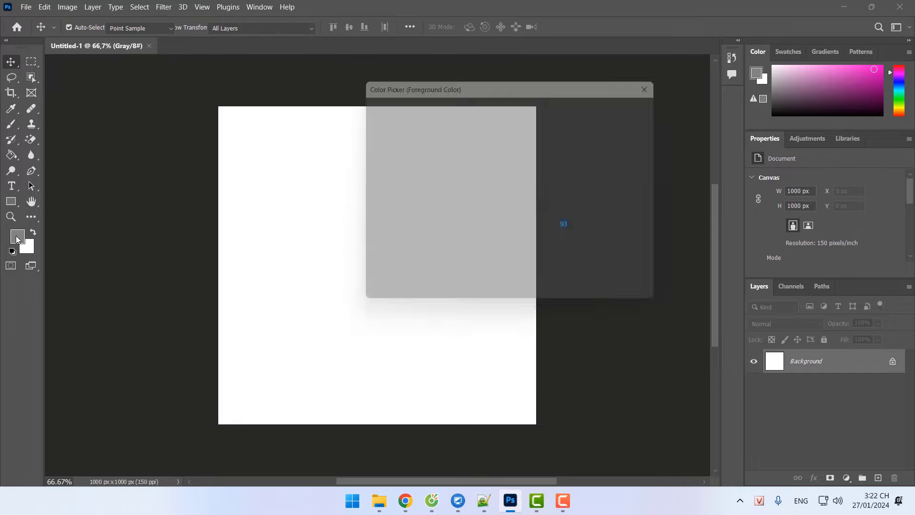
pyautogui.click(522, 160)
pyautogui.click(522, 162)
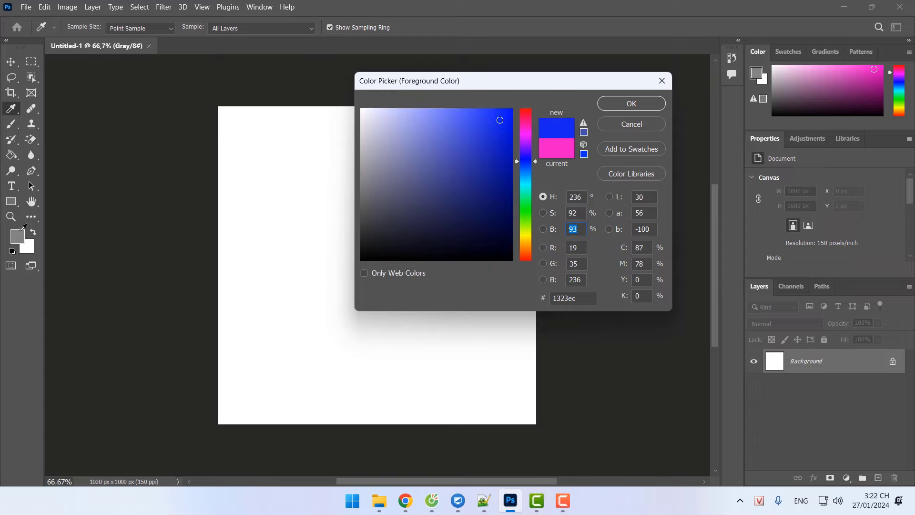
pyautogui.click(647, 109)
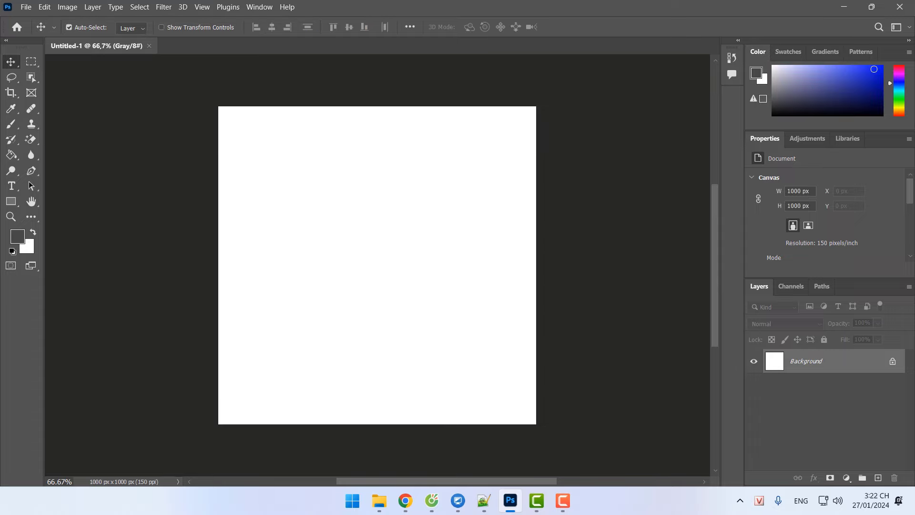
# Change the foreground colour to green and close the Untitled-1 document.
pyautogui.click(18, 238)
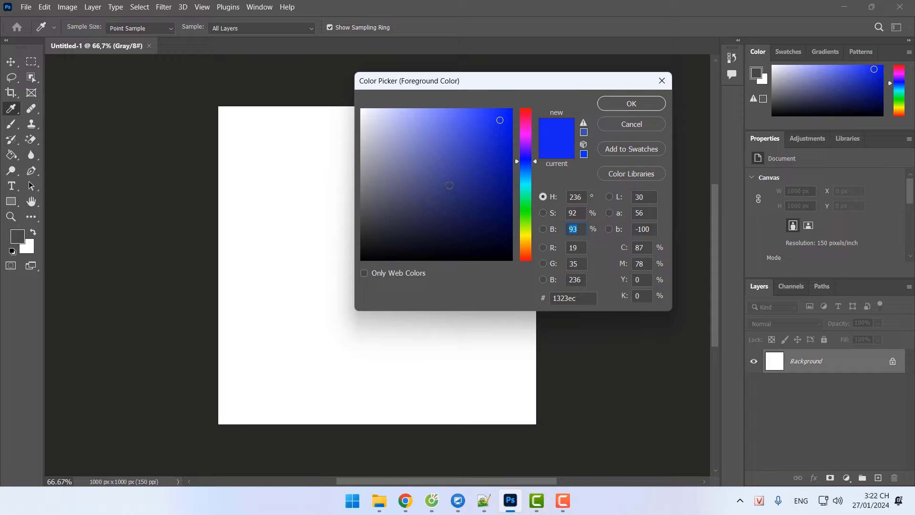
pyautogui.moveTo(526, 193); pyautogui.dragTo(526, 209)
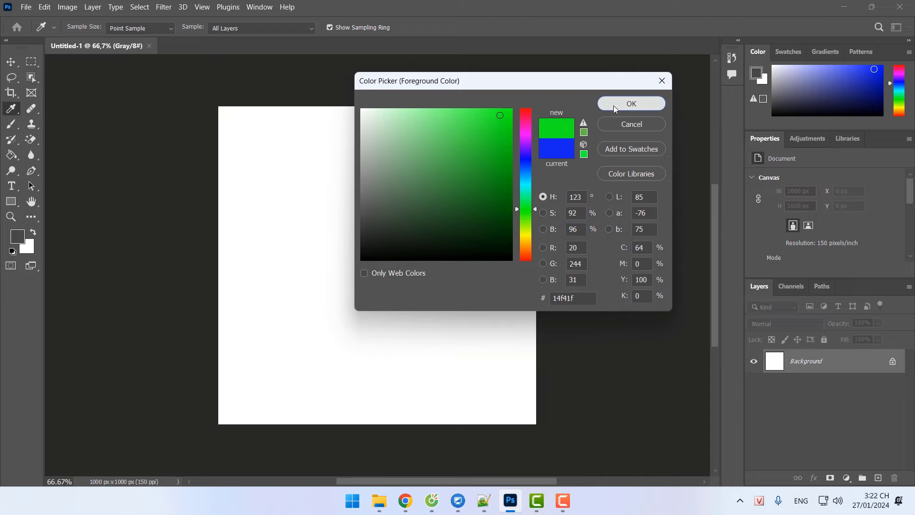
pyautogui.click(631, 103)
pyautogui.press('v')
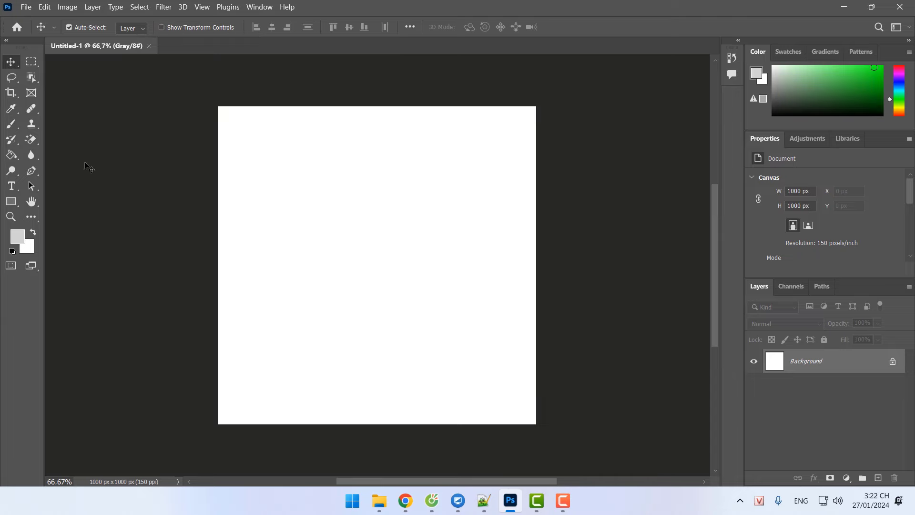
pyautogui.click(149, 45)
# Create a new 1000×1000 px document in RGB Color mode.
pyautogui.click(50, 92)
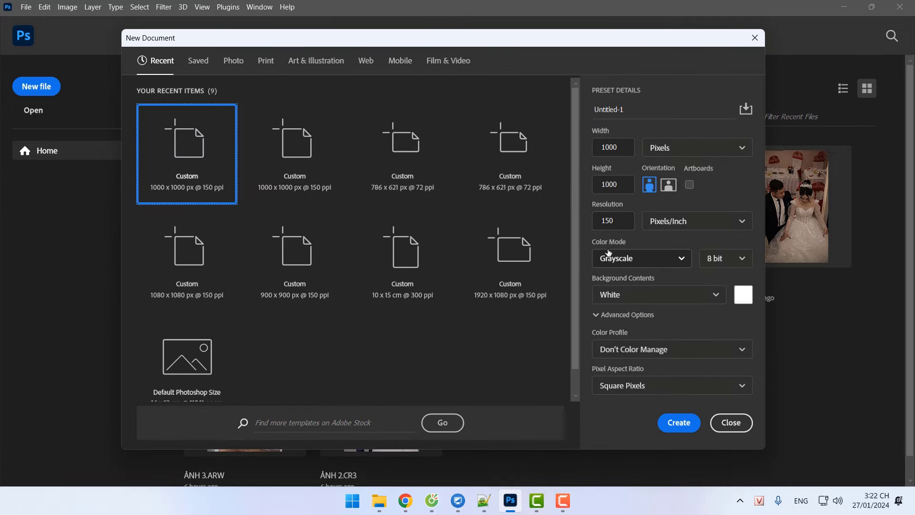
pyautogui.click(677, 260)
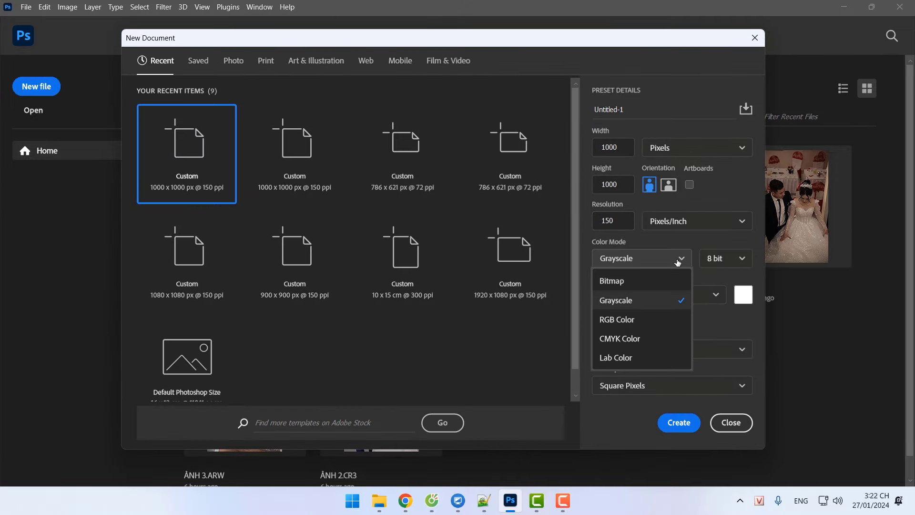
pyautogui.click(622, 323)
pyautogui.click(678, 422)
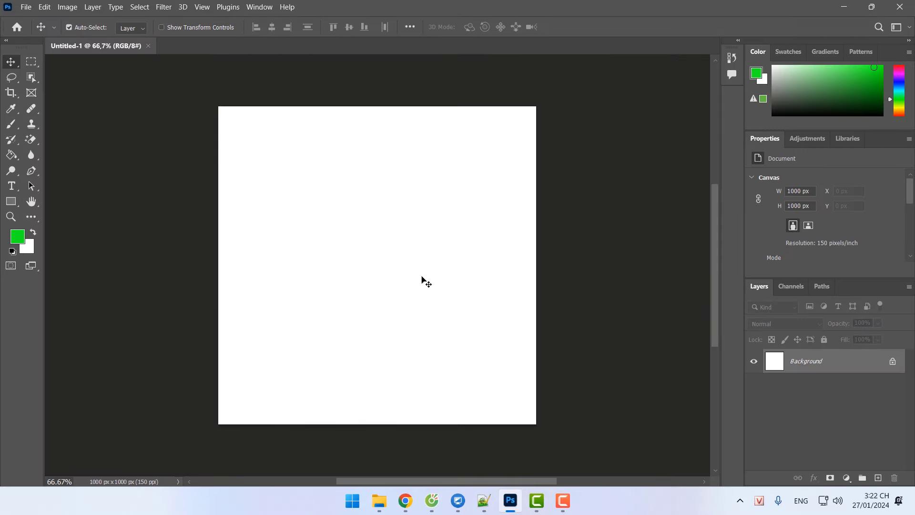
# Set the foreground colour to red (#f4144e).
pyautogui.click(18, 236)
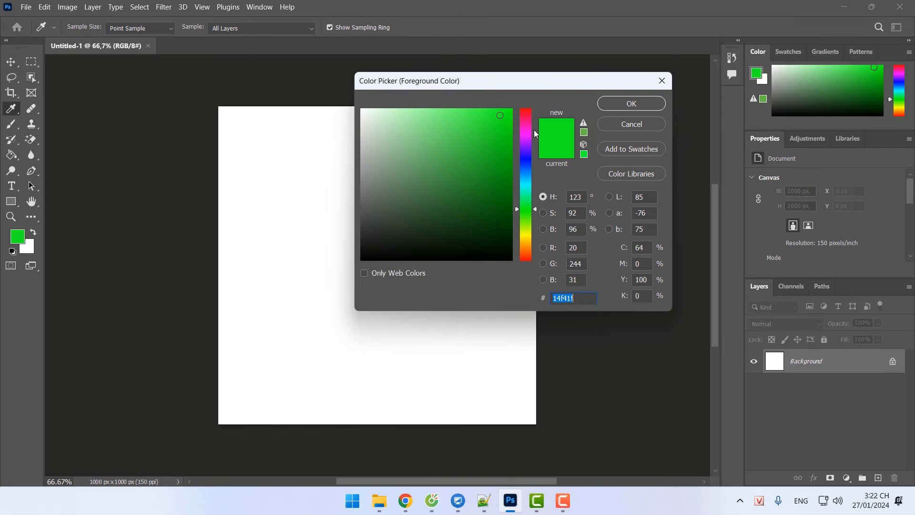
pyautogui.click(526, 116)
pyautogui.click(631, 104)
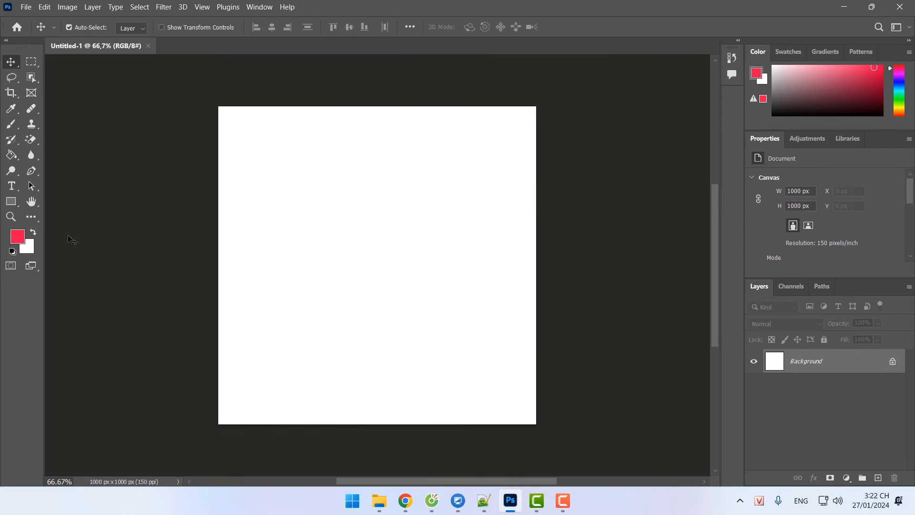
# Change the foreground colour from red to vivid blue #141ff4.
pyautogui.click(18, 237)
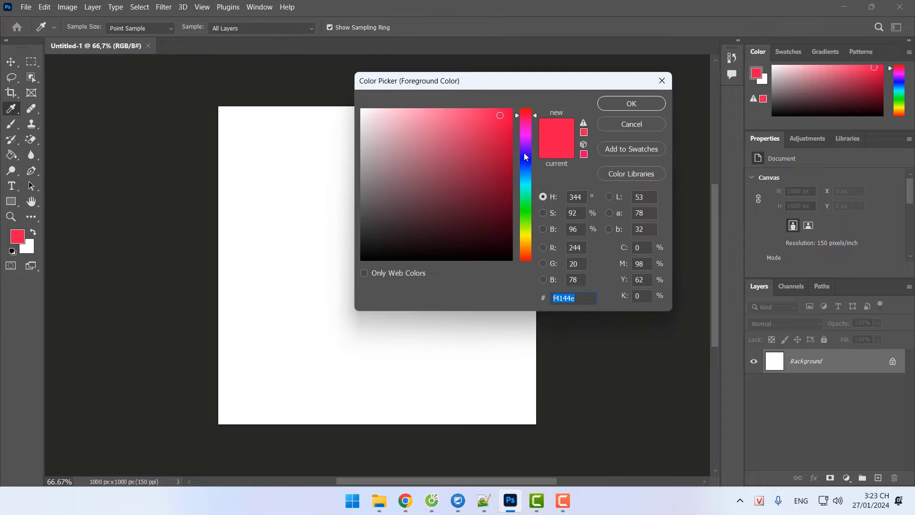
pyautogui.moveTo(524, 153)
pyautogui.mouseDown()
pyautogui.moveTo(525, 201)
pyautogui.moveTo(528, 162)
pyautogui.mouseUp()
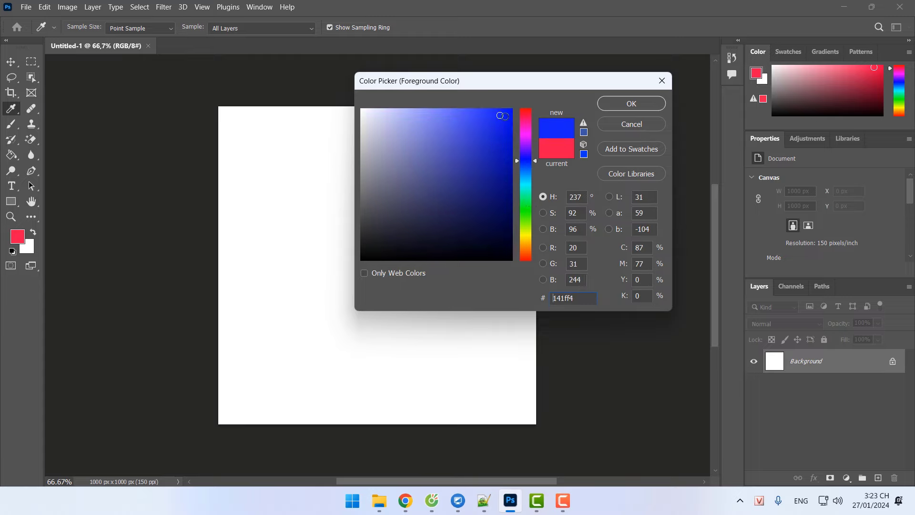
pyautogui.click(631, 103)
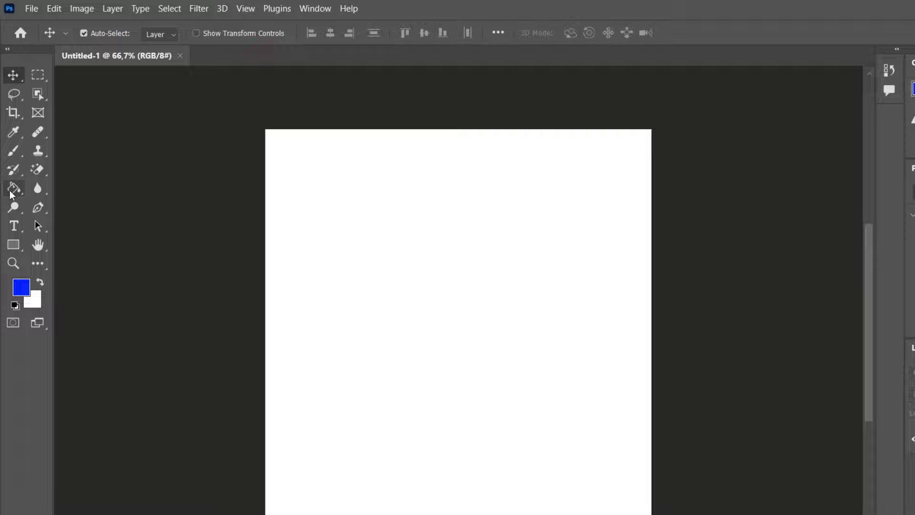
# Browse the fill and gradient tool group, then return to the Move tool.
pyautogui.click(11, 155)
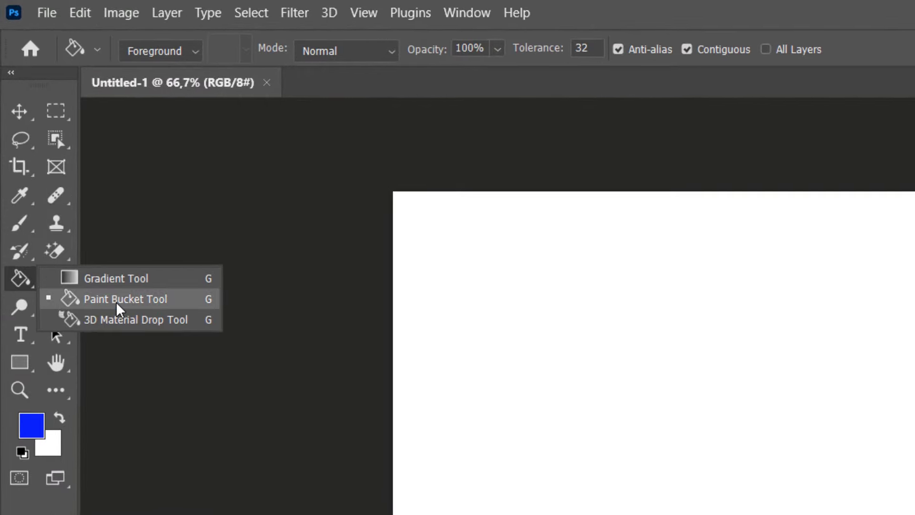
pyautogui.click(144, 301)
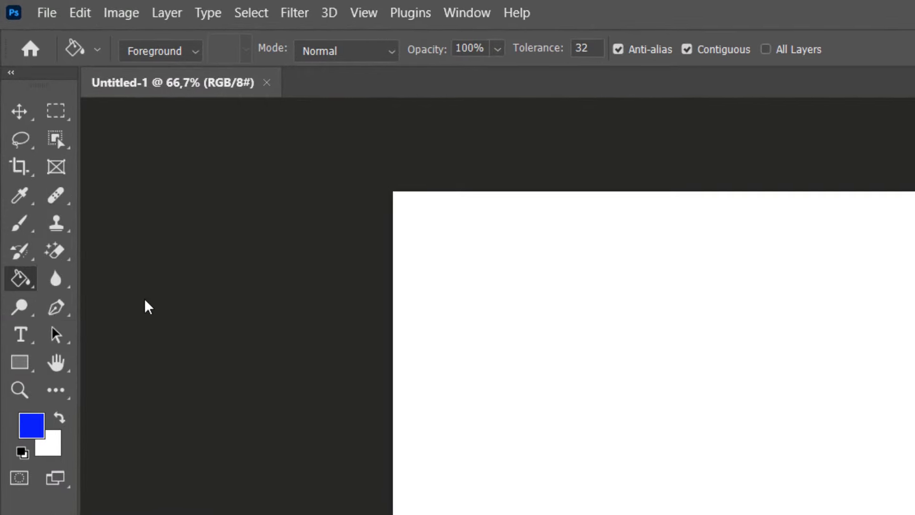
pyautogui.rightClick(20, 279)
pyautogui.click(102, 301)
pyautogui.click(21, 109)
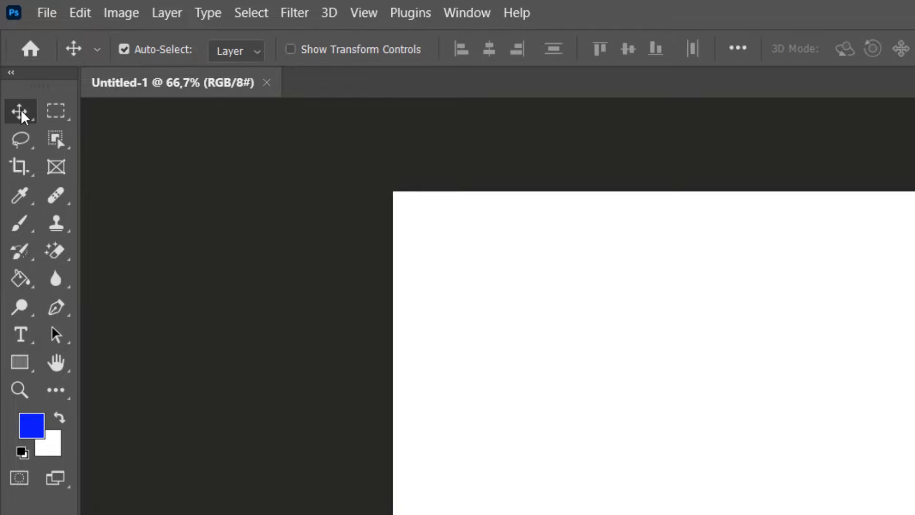
pyautogui.rightClick(21, 109)
pyautogui.click(124, 108)
# Switch between Gradient and Paint Bucket tools, ending on the Paint Bucket Tool.
pyautogui.press('g')
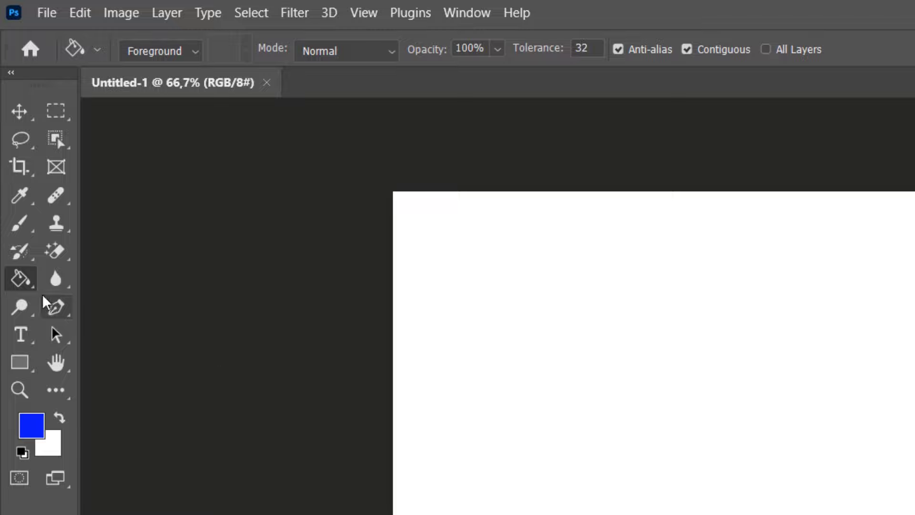
pyautogui.rightClick(27, 282)
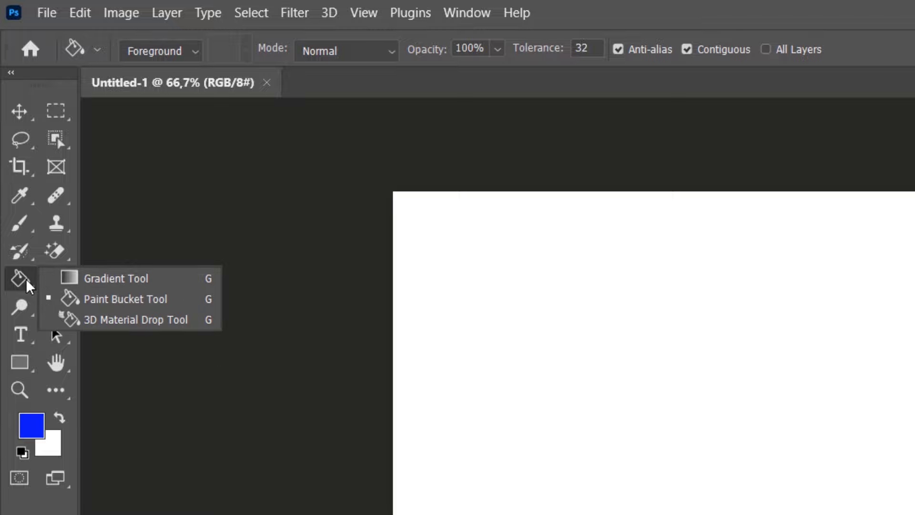
pyautogui.click(116, 298)
pyautogui.rightClick(16, 281)
pyautogui.click(119, 280)
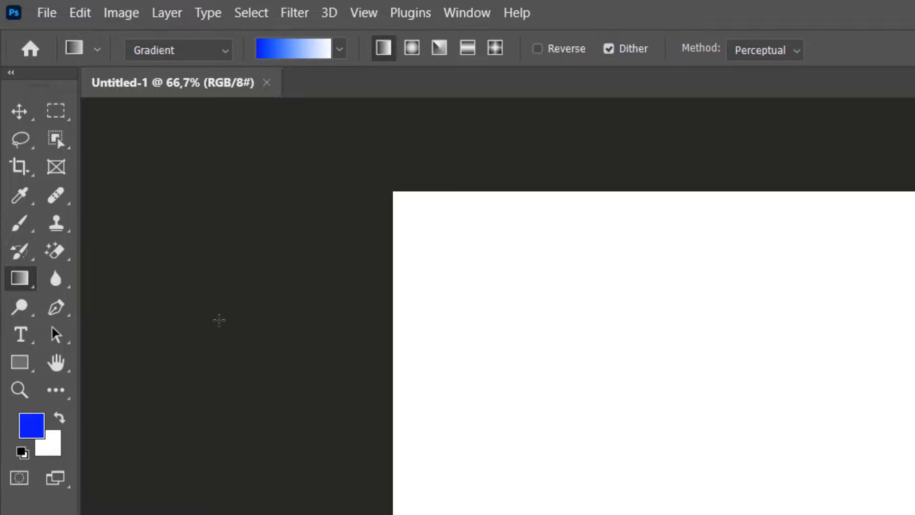
pyautogui.rightClick(28, 280)
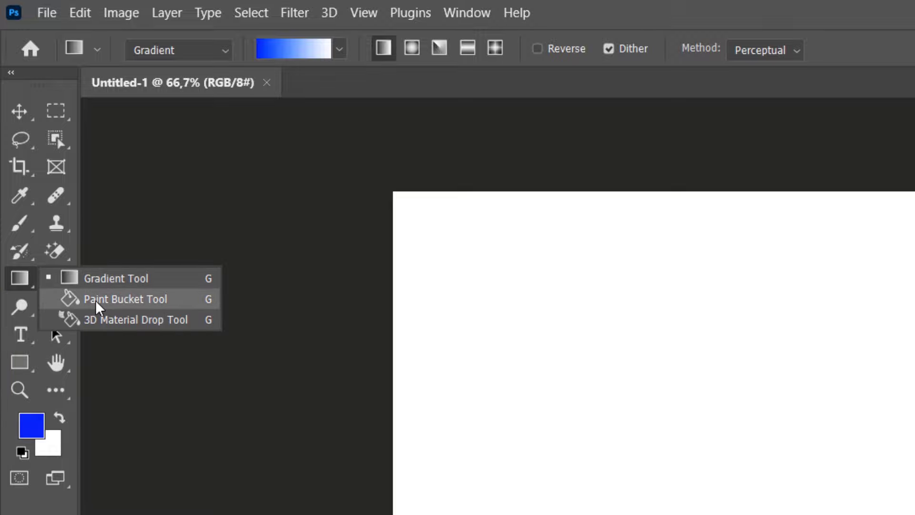
pyautogui.click(127, 299)
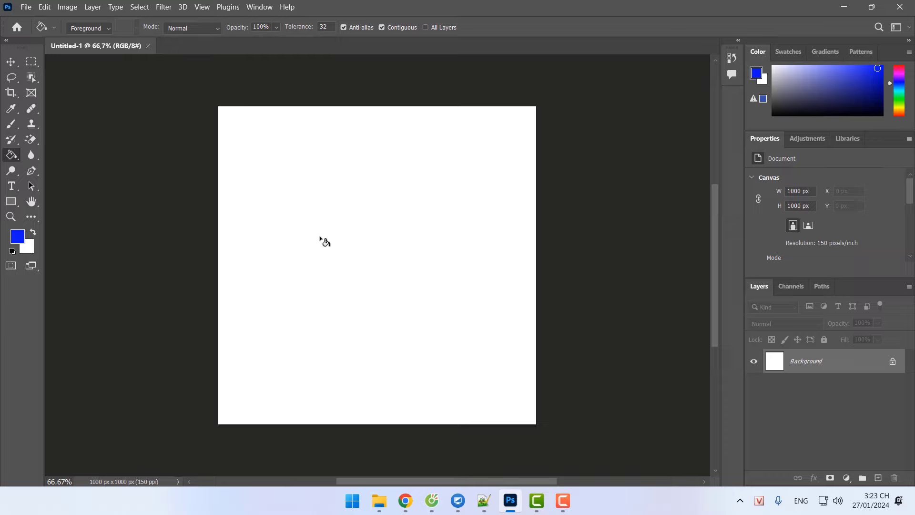
# Fill the canvas with blue, then make the foreground yellow and bucket-fill the canvas yellow.
pyautogui.click(366, 186)
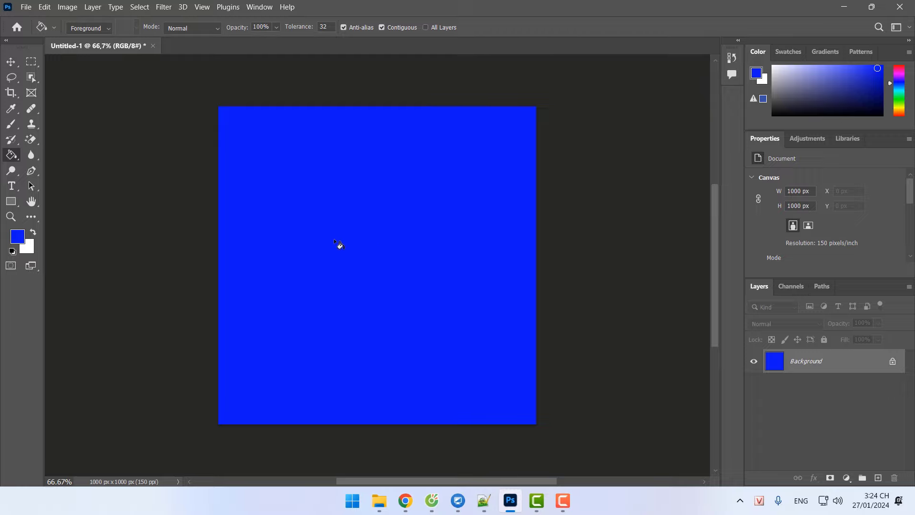
pyautogui.click(18, 236)
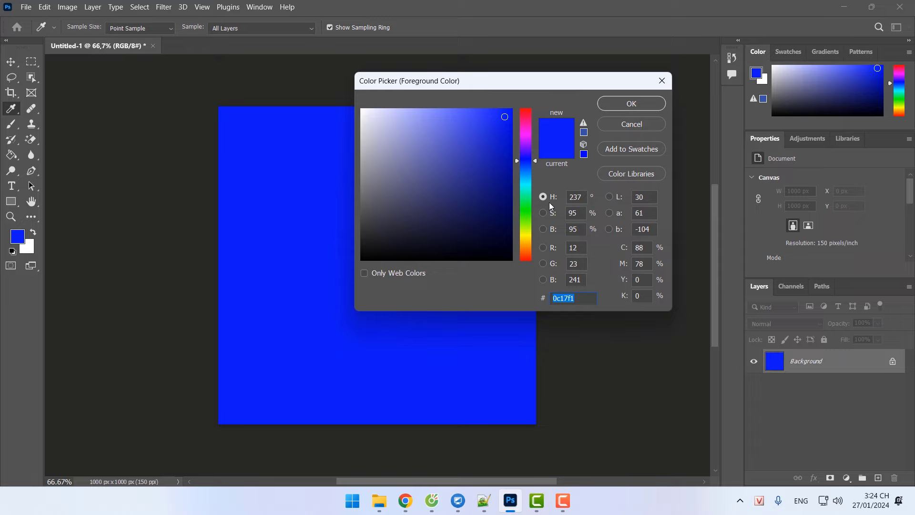
pyautogui.click(525, 239)
pyautogui.click(618, 108)
pyautogui.press('g')
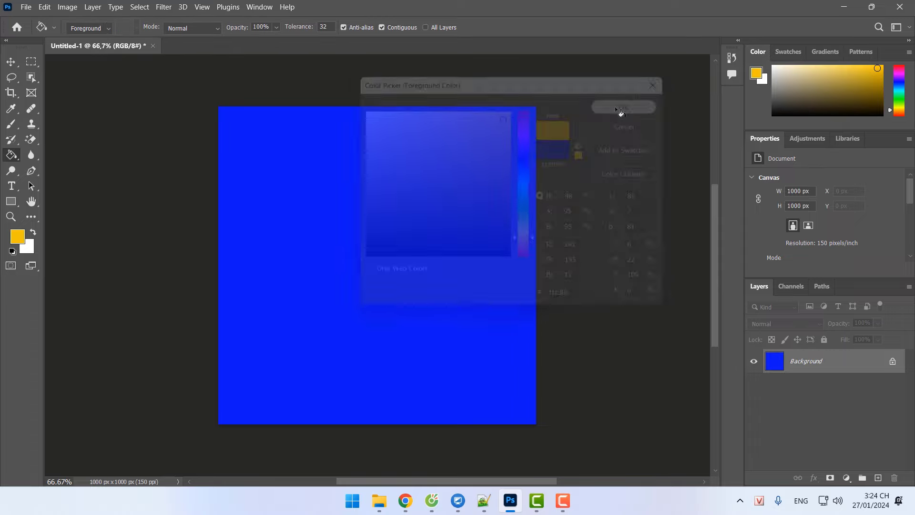
pyautogui.click(397, 210)
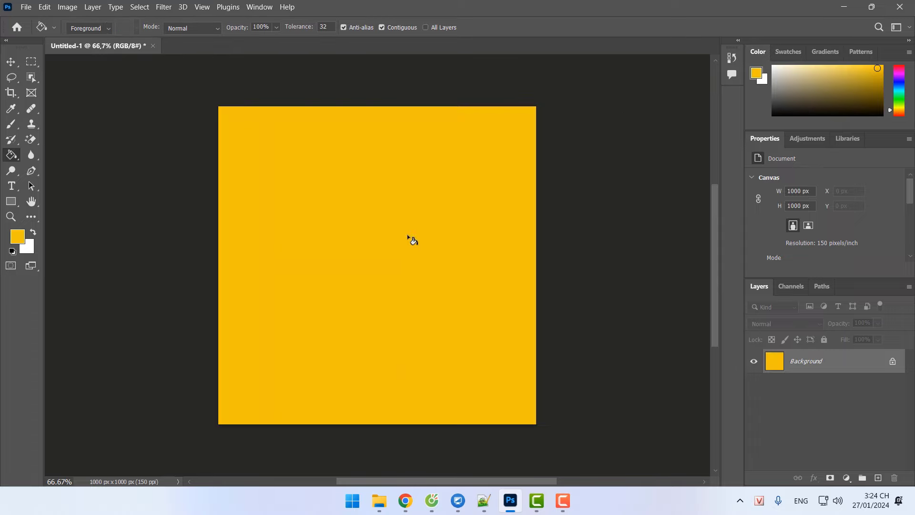
# Set the foreground to salmon (ec766a) and refill the canvas with the Paint Bucket.
pyautogui.click(18, 236)
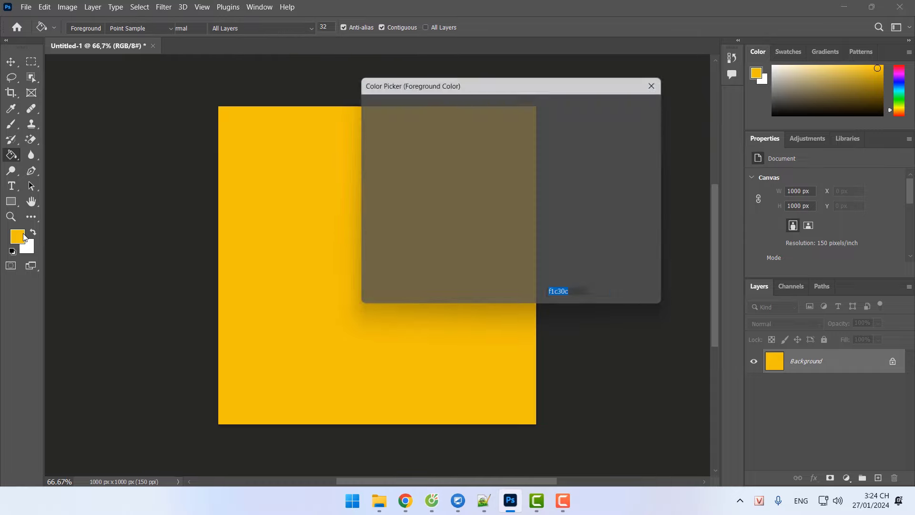
pyautogui.moveTo(532, 249); pyautogui.dragTo(532, 257)
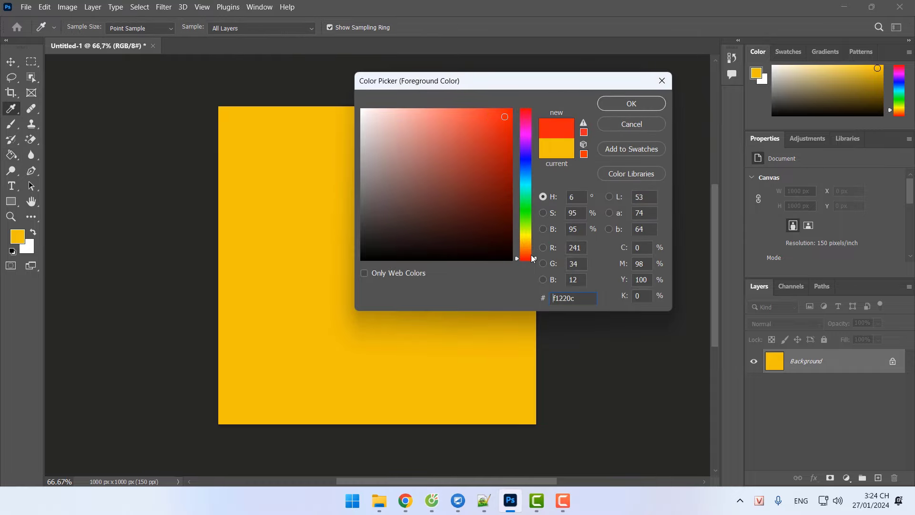
pyautogui.moveTo(456, 118); pyautogui.dragTo(445, 120)
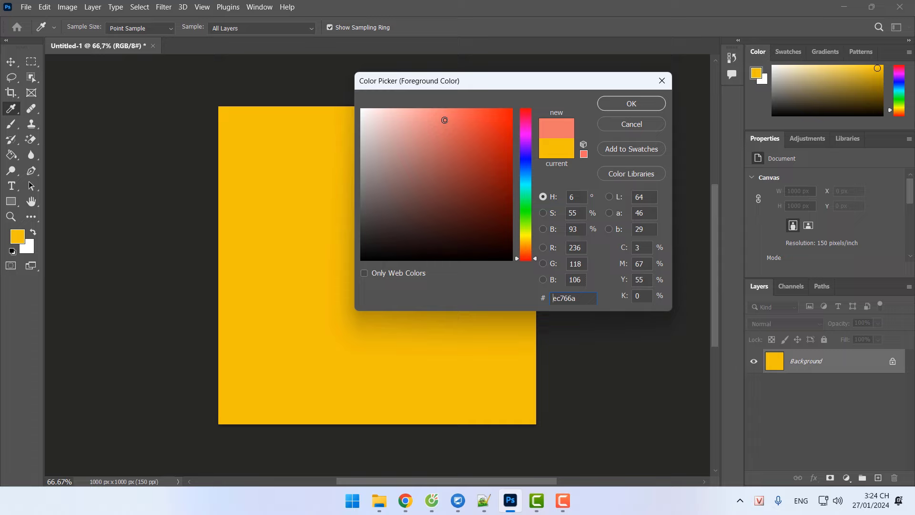
pyautogui.click(632, 104)
pyautogui.press('g')
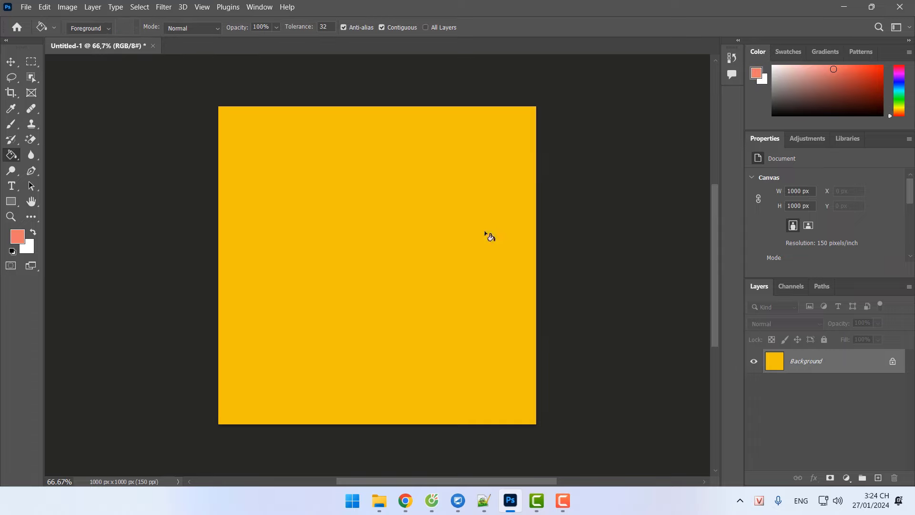
pyautogui.click(387, 237)
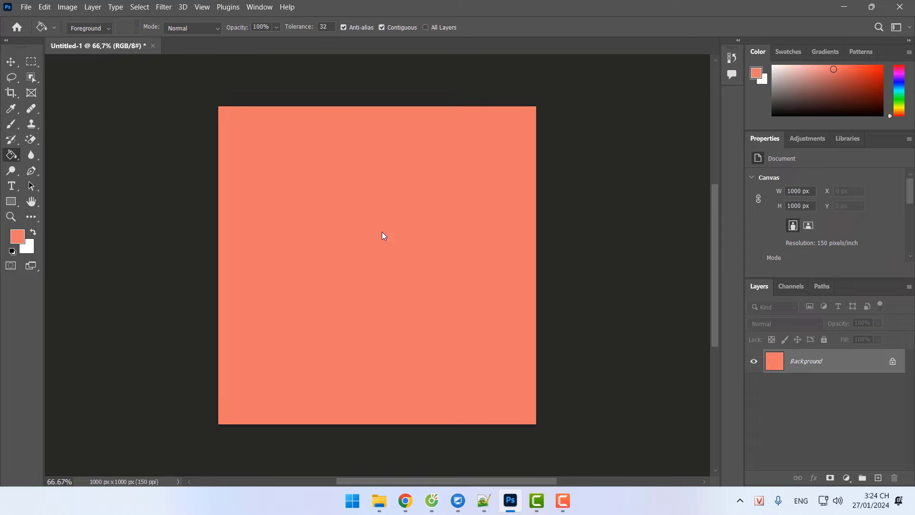
pyautogui.click(483, 501)
# Add the heading 'Màu ở trên:' on a new line in the notes.
pyautogui.press('Return')
pyautogui.write('Ph')
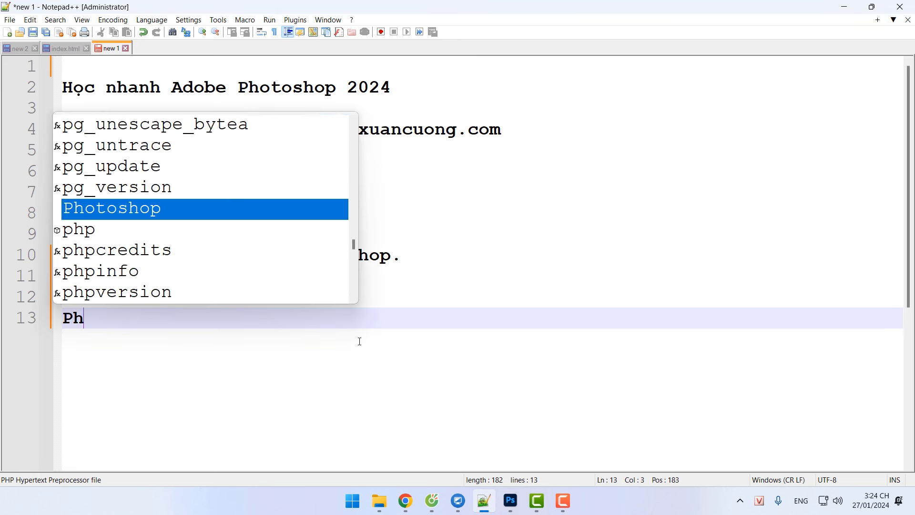
pyautogui.press('Escape')
pyautogui.press('BackSpace')
pyautogui.press('BackSpace')
pyautogui.write('Màu ở t re')
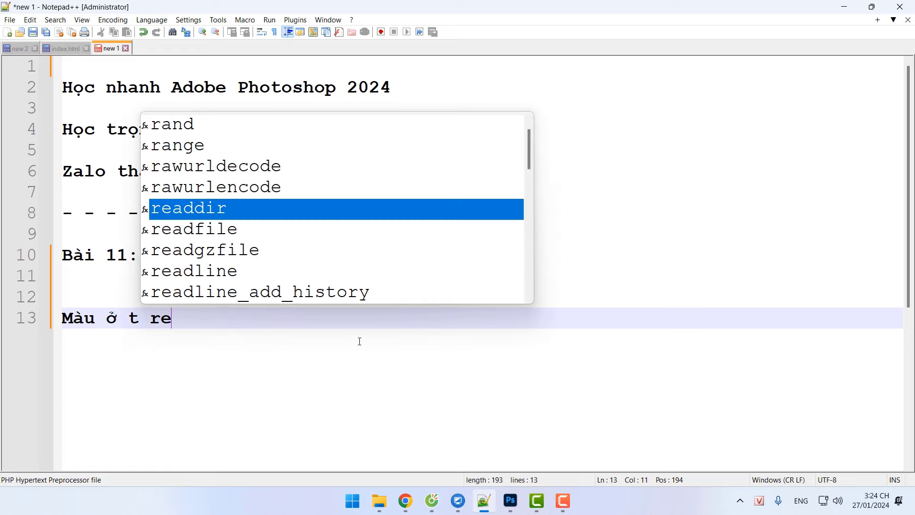
pyautogui.press('BackSpace')
pyautogui.press('BackSpace')
pyautogui.press('BackSpace')
pyautogui.write('rêbn')
pyautogui.press('BackSpace')
pyautogui.press('BackSpace')
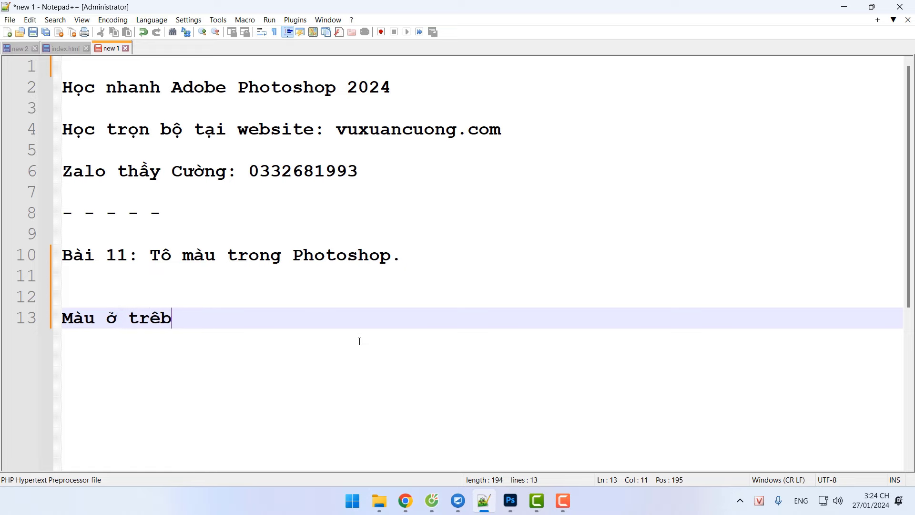
pyautogui.write('n:')
# Add the bullet '- Phím tắt G:' below it, then list Photoshop's paint bucket tool group.
pyautogui.press('Return')
pyautogui.press('Return')
pyautogui.write('- ')
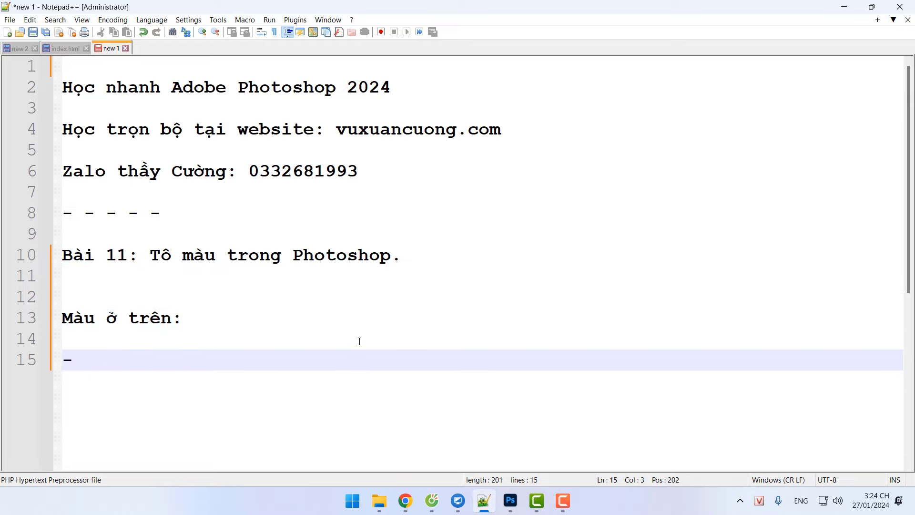
pyautogui.write('Phím tắt G')
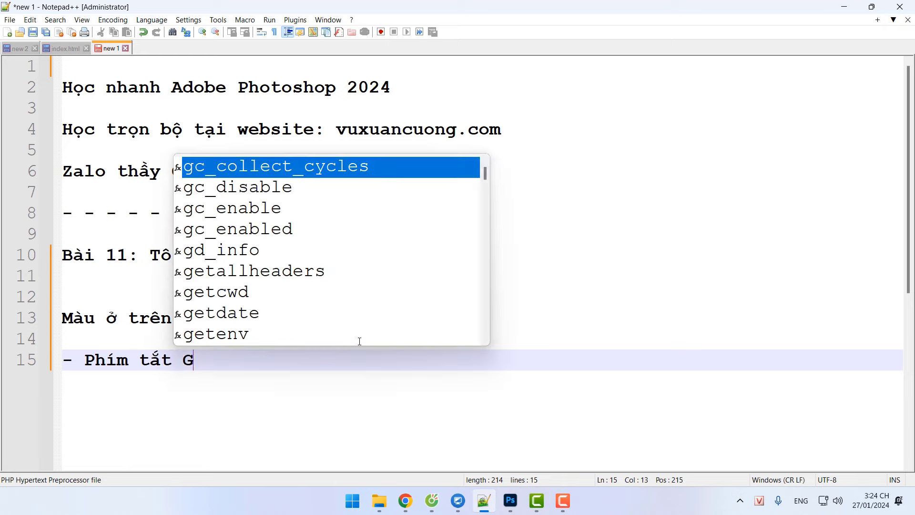
pyautogui.write(':')
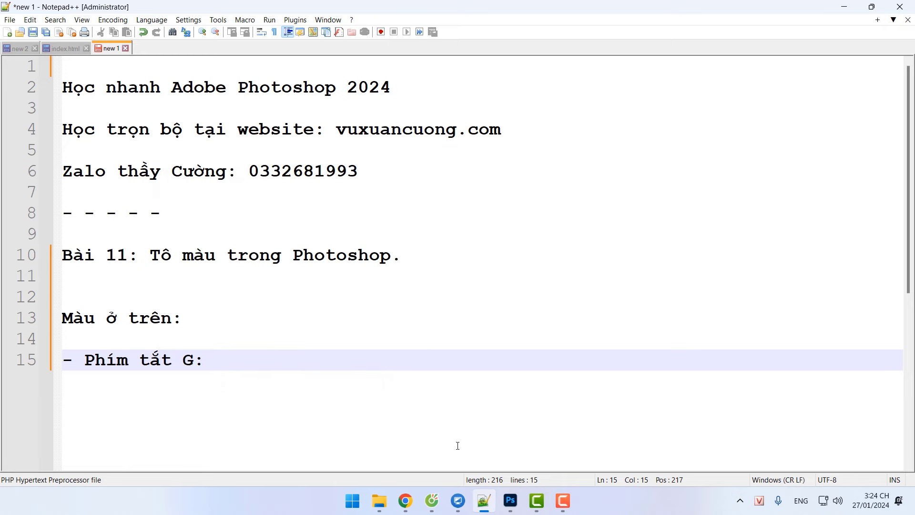
pyautogui.click(510, 501)
pyautogui.rightClick(11, 158)
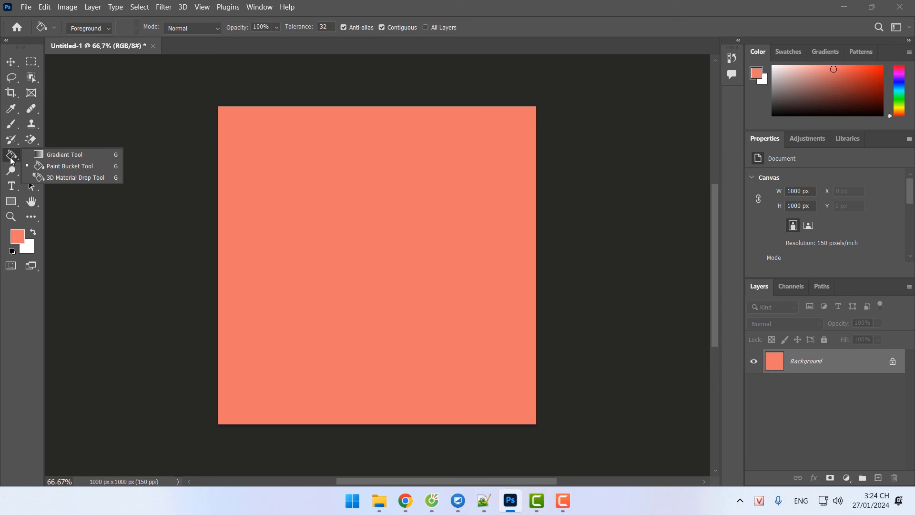
# Set the foreground to bright pinkish red f5194d and bucket-fill the salmon canvas with it.
pyautogui.click(62, 169)
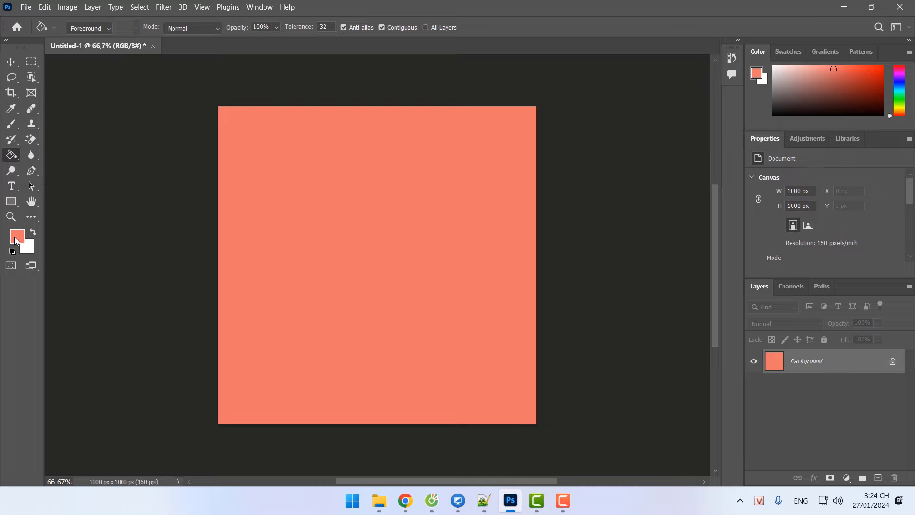
pyautogui.click(17, 236)
pyautogui.click(530, 121)
pyautogui.moveTo(531, 120); pyautogui.dragTo(530, 115)
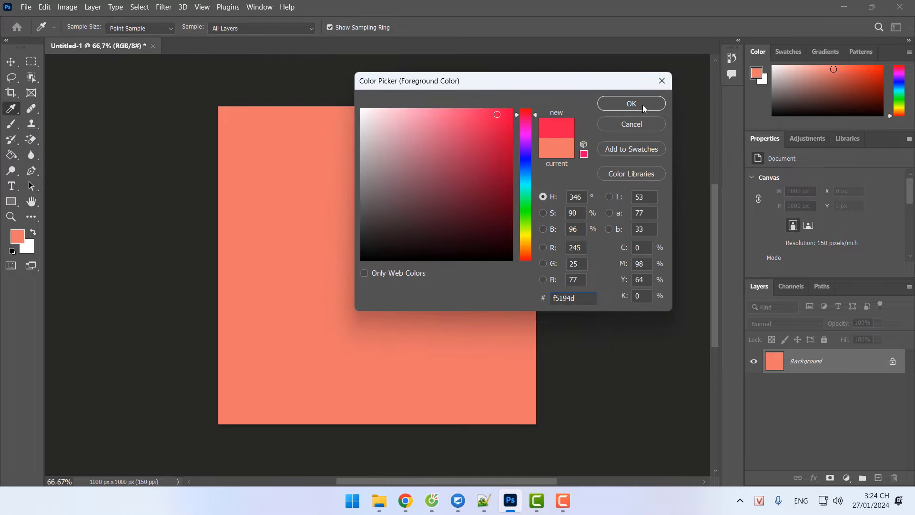
pyautogui.click(642, 105)
pyautogui.click(391, 238)
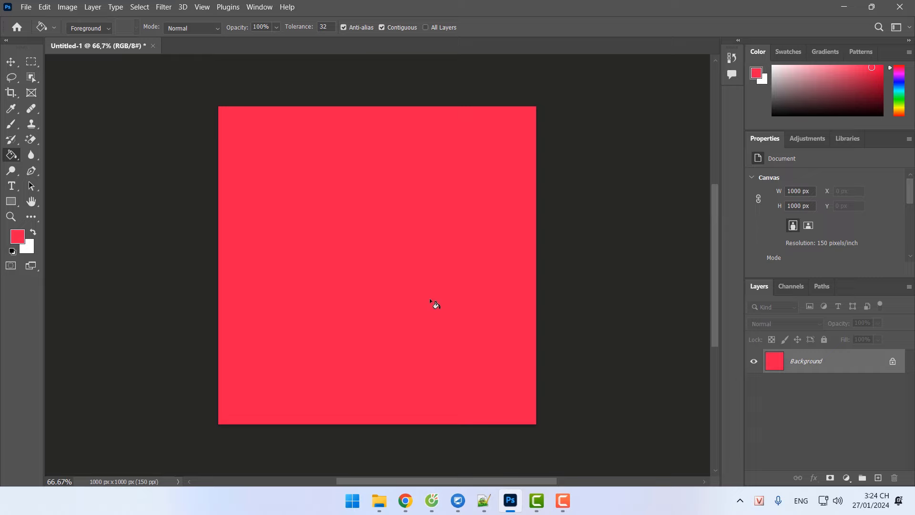
# Add a new '- ' bullet and finish line 15 with 'Dùng chuột trái để tô màu.'.
pyautogui.click(484, 500)
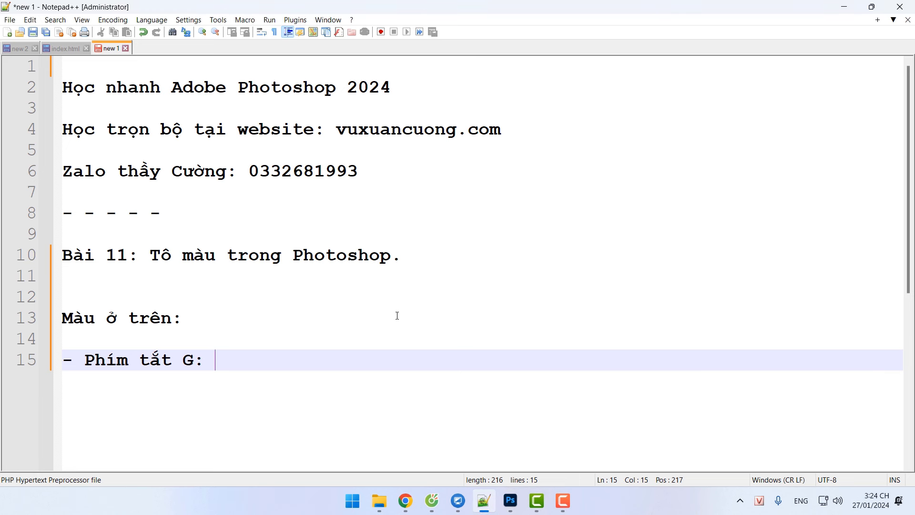
pyautogui.press('Return')
pyautogui.press('Return')
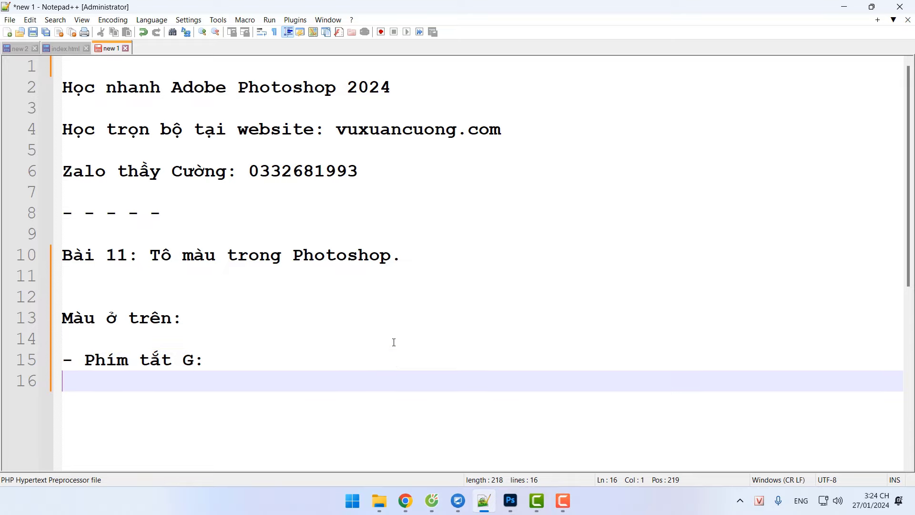
pyautogui.write('-')
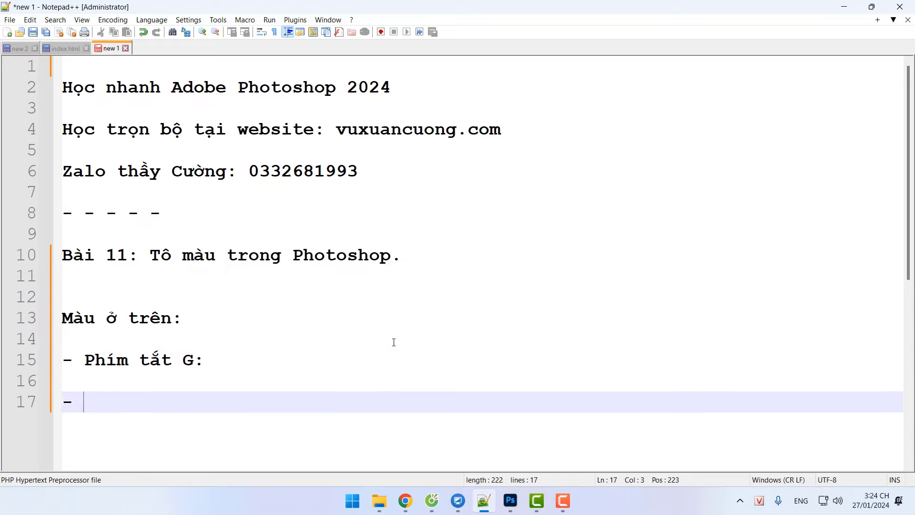
pyautogui.click(341, 360)
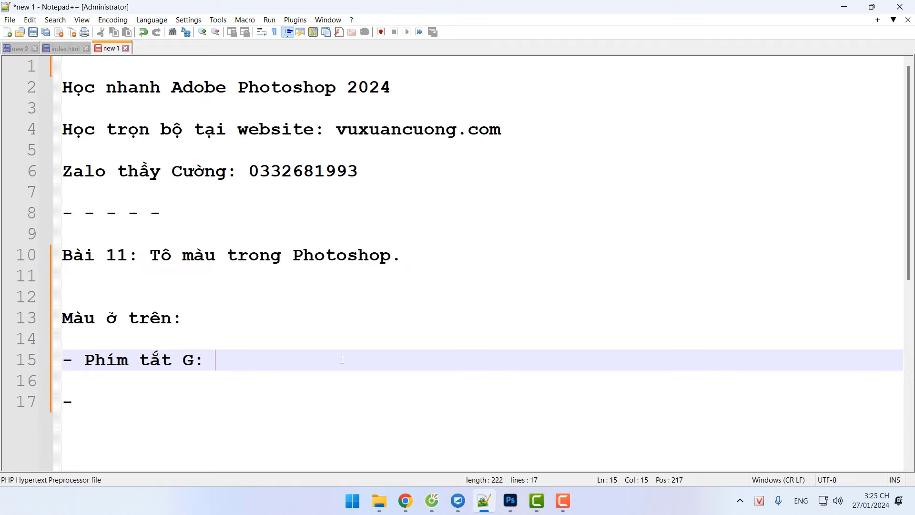
pyautogui.write('Dùng chuột ')
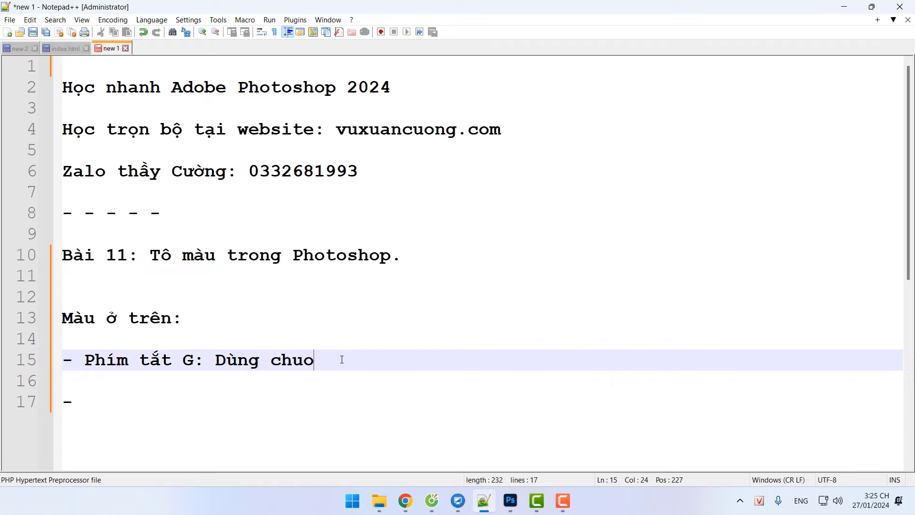
pyautogui.write('t')
pyautogui.press('BackSpace')
pyautogui.press('BackSpace')
pyautogui.write('t tráidde')
pyautogui.press('BackSpace')
pyautogui.press('BackSpace')
pyautogui.press('BackSpace')
pyautogui.press('BackSpace')
pyautogui.press('BackSpace')
pyautogui.press('BackSpace')
pyautogui.write('is ddeer too m')
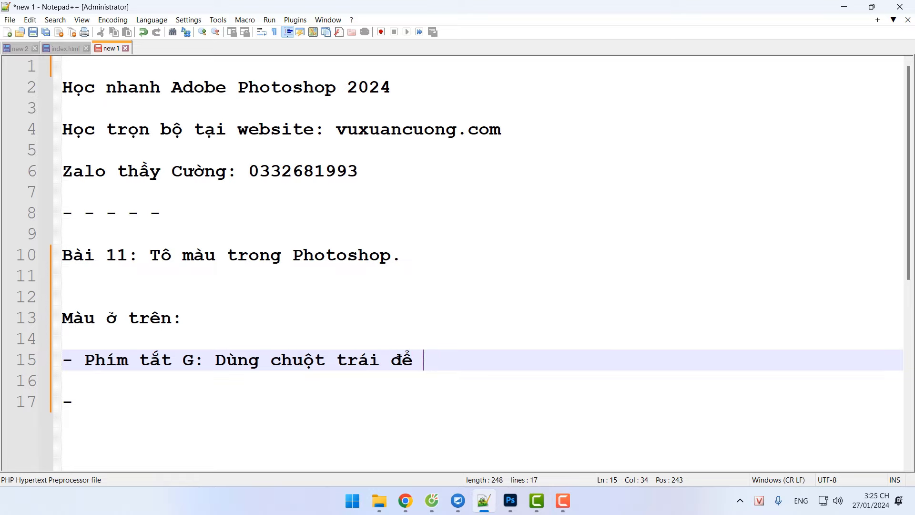
pyautogui.write('auf')
pyautogui.write('.')
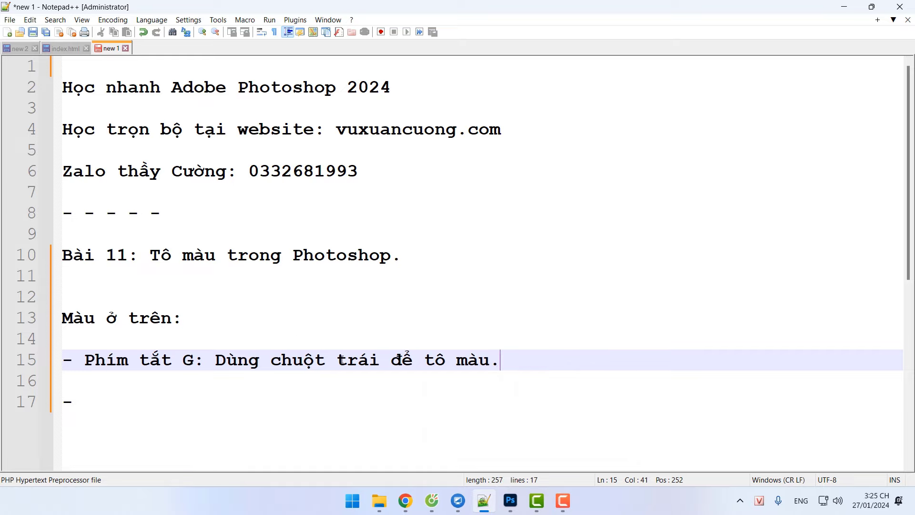
# Insert 'Cách 1:' before 'Phím' and write 'Cách 2: ALT DELETE' on line 17.
pyautogui.click(81, 363)
pyautogui.write('Cách 1:')
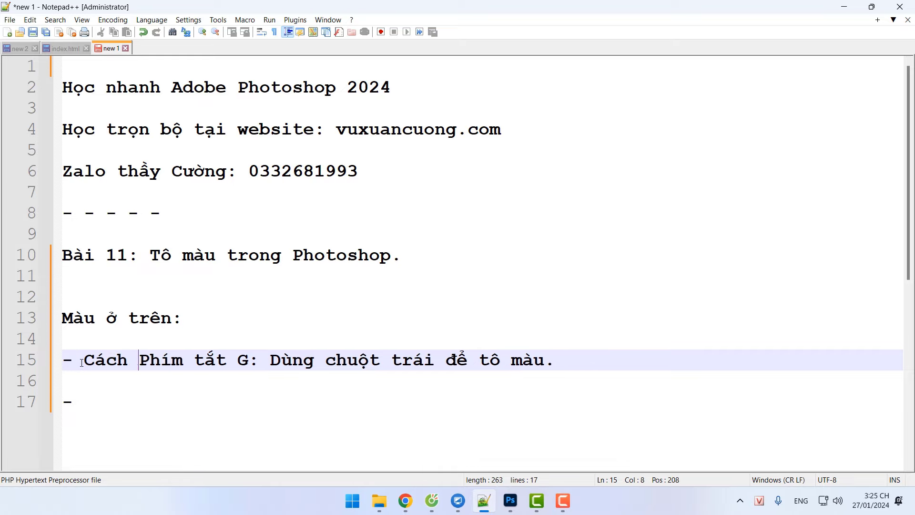
pyautogui.click(137, 401)
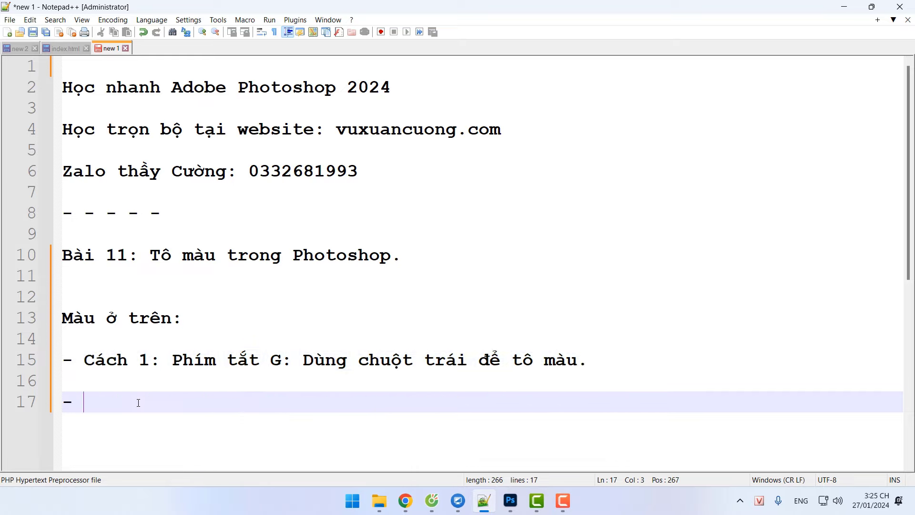
pyautogui.write('Cách 2: ')
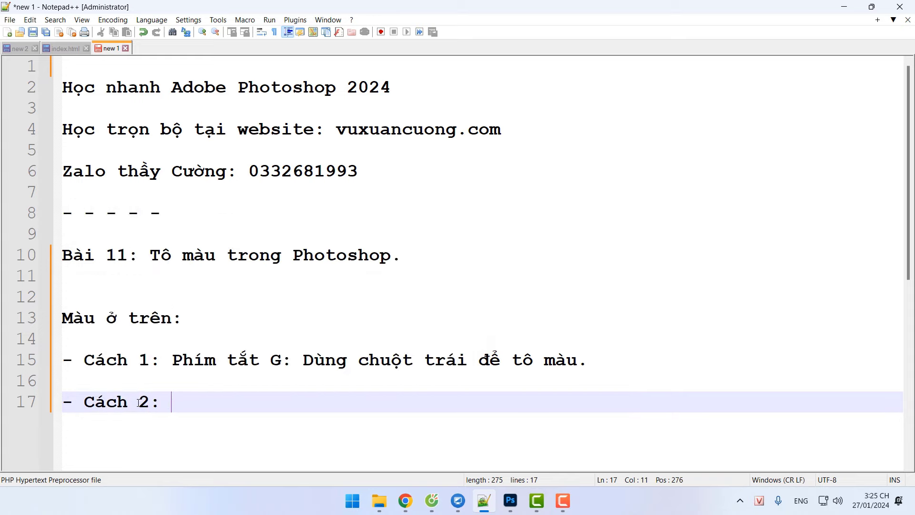
pyautogui.write('ALT DELETE')
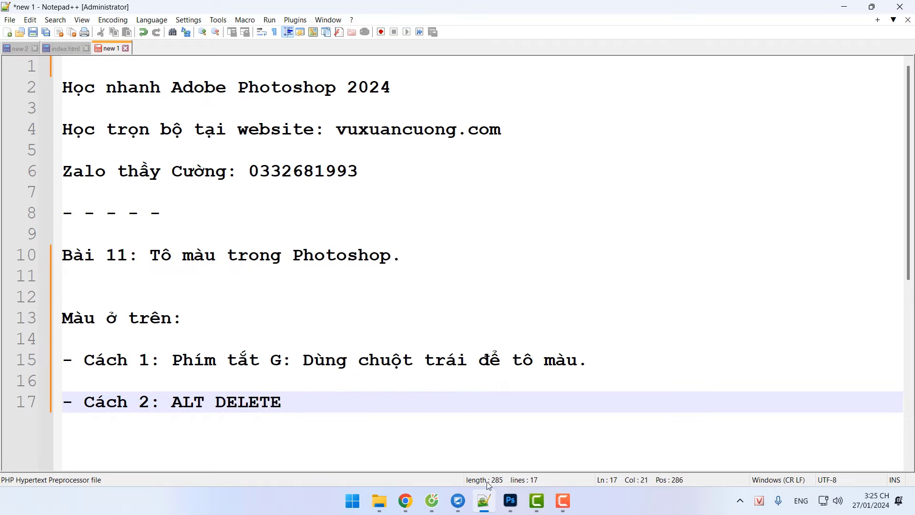
# Set the foreground to blue 0b16f4 and fill the whole canvas with Alt+Delete.
pyautogui.click(510, 500)
pyautogui.click(18, 237)
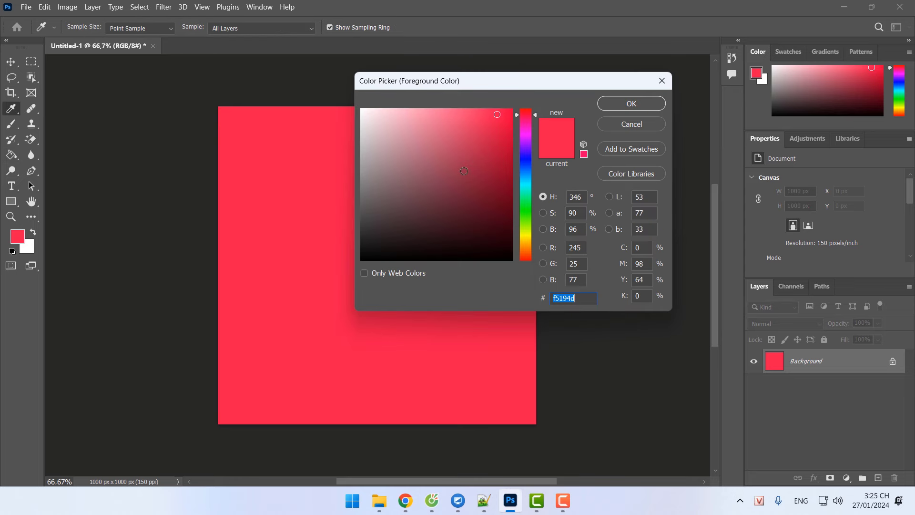
pyautogui.click(524, 158)
pyautogui.click(509, 120)
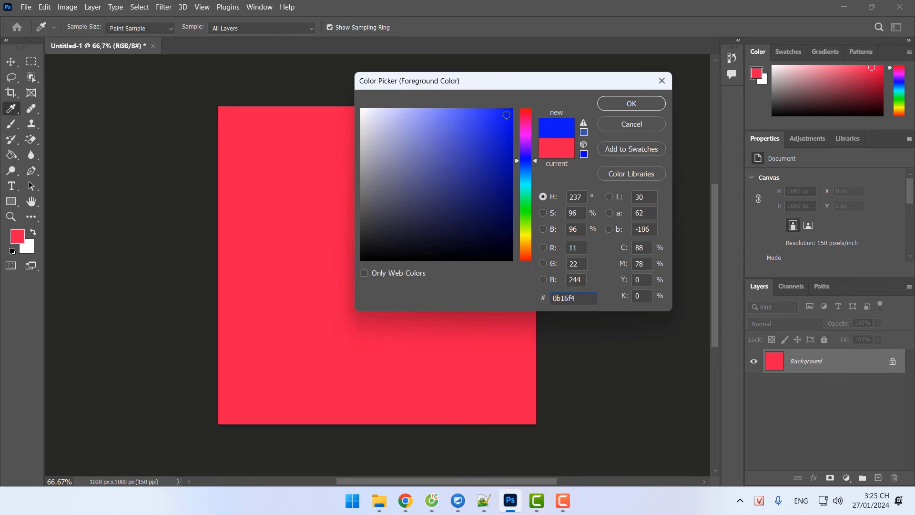
pyautogui.click(632, 104)
pyautogui.press('g')
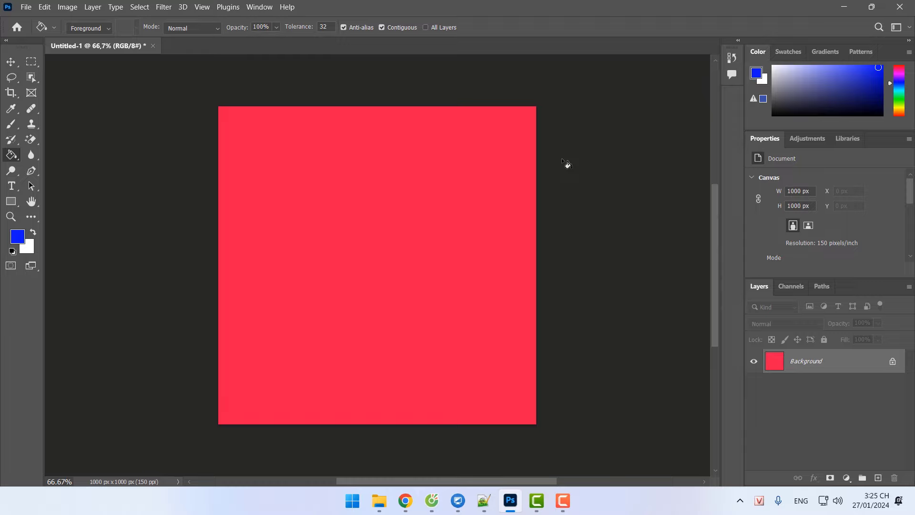
pyautogui.hotkey('alt', 'Delete')
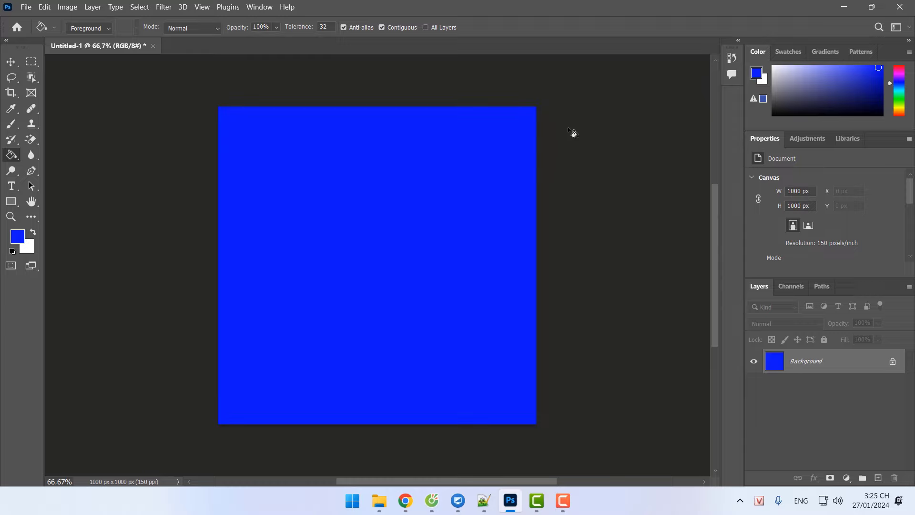
# Change the foreground to yellow f4ec0b and fill the canvas yellow with Alt+Backspace.
pyautogui.click(11, 62)
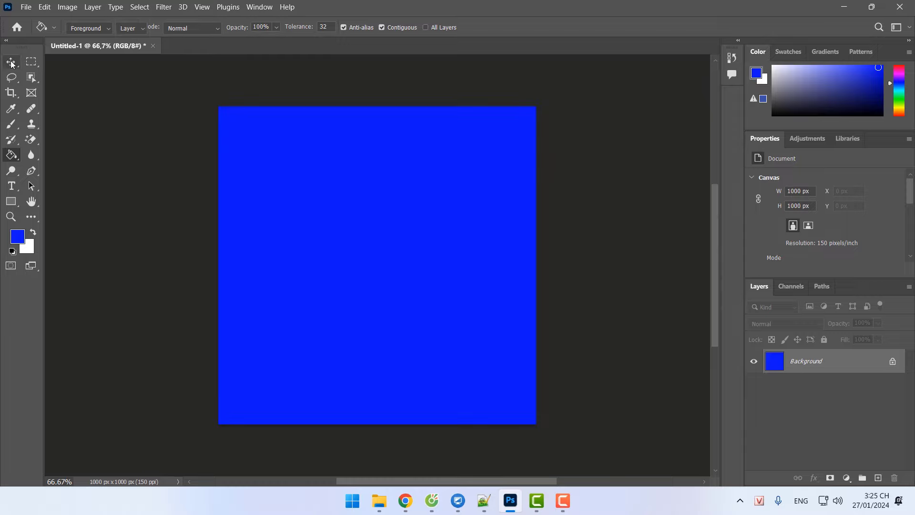
pyautogui.rightClick(11, 63)
pyautogui.click(58, 62)
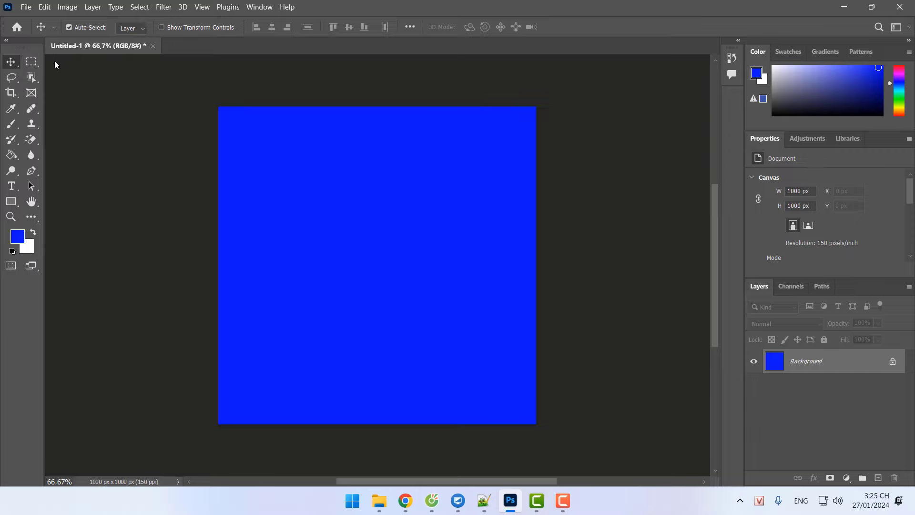
pyautogui.click(19, 238)
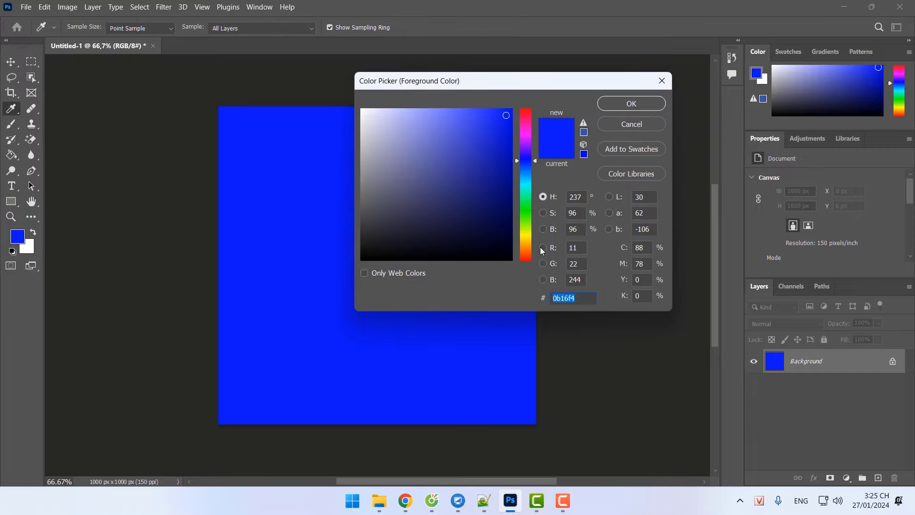
pyautogui.click(525, 236)
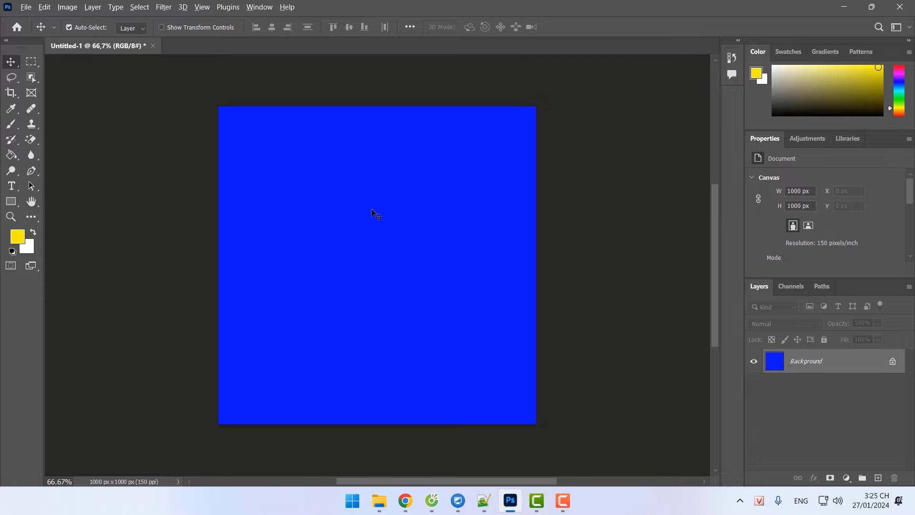
pyautogui.hotkey('alt', 'BackSpace')
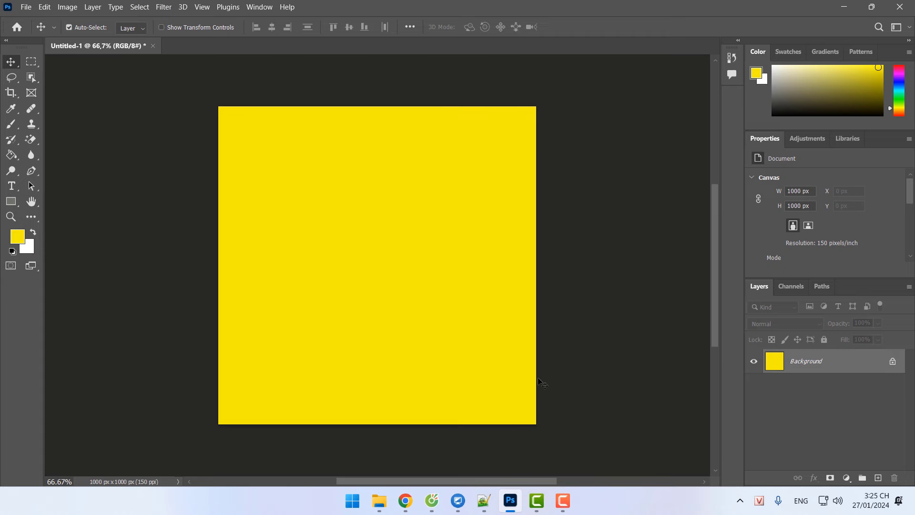
# Add a 'Màu ở dưới:' heading below the ALT DELETE note, then return to Photoshop.
pyautogui.click(490, 504)
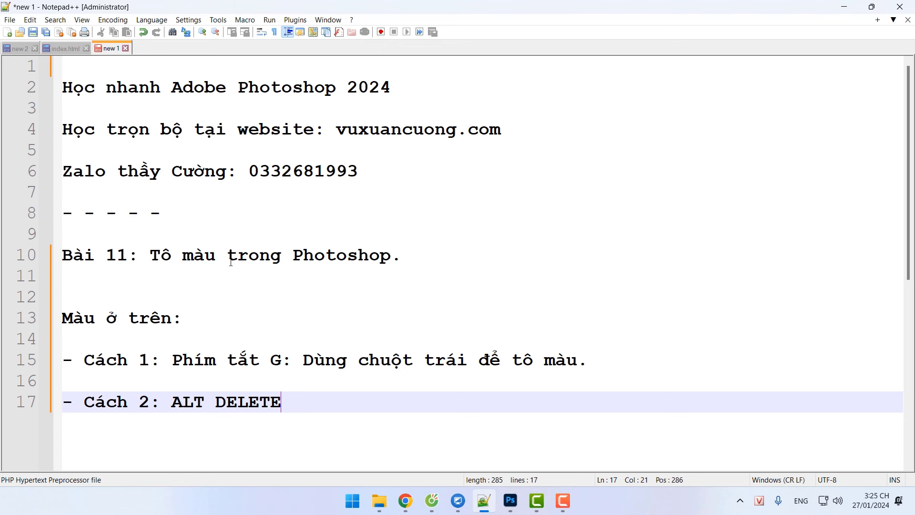
pyautogui.scroll(-2, 302, 298)
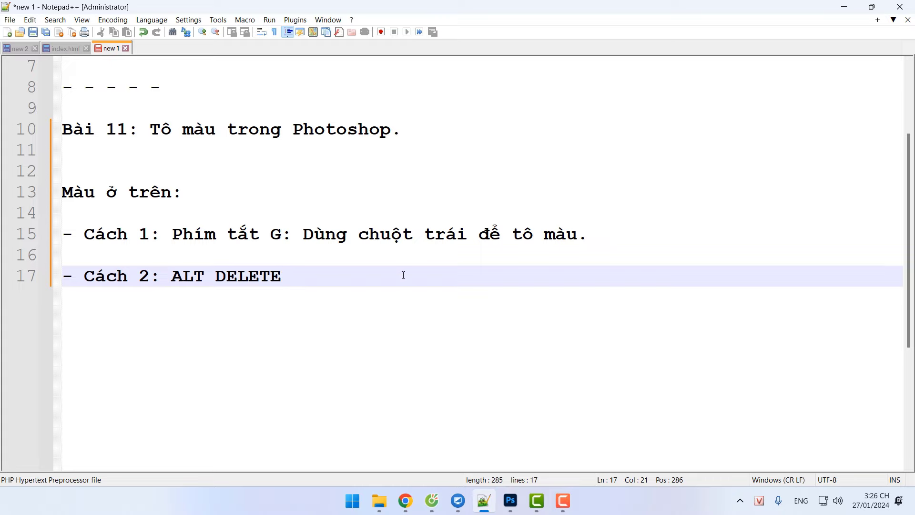
pyautogui.press('Return')
pyautogui.press('Return')
pyautogui.press('Return')
pyautogui.press('Return')
pyautogui.write('Ma')
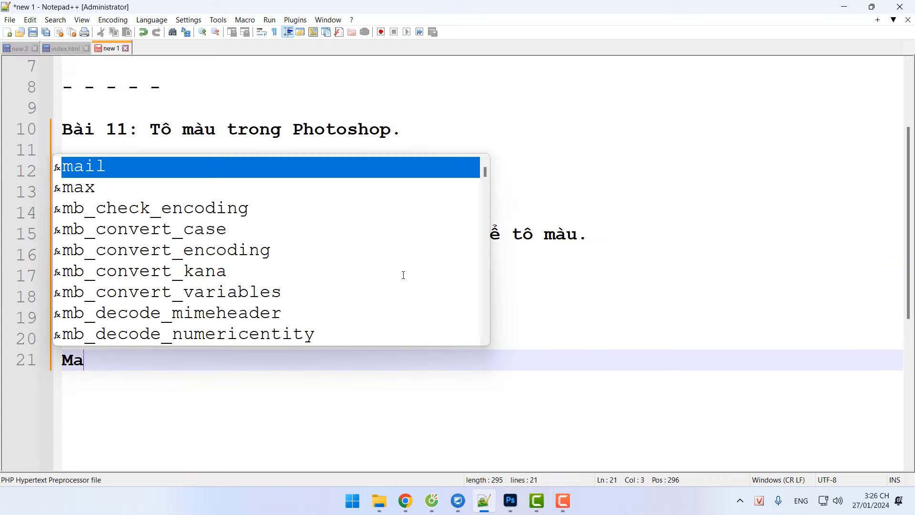
pyautogui.write('àu ở dưới:')
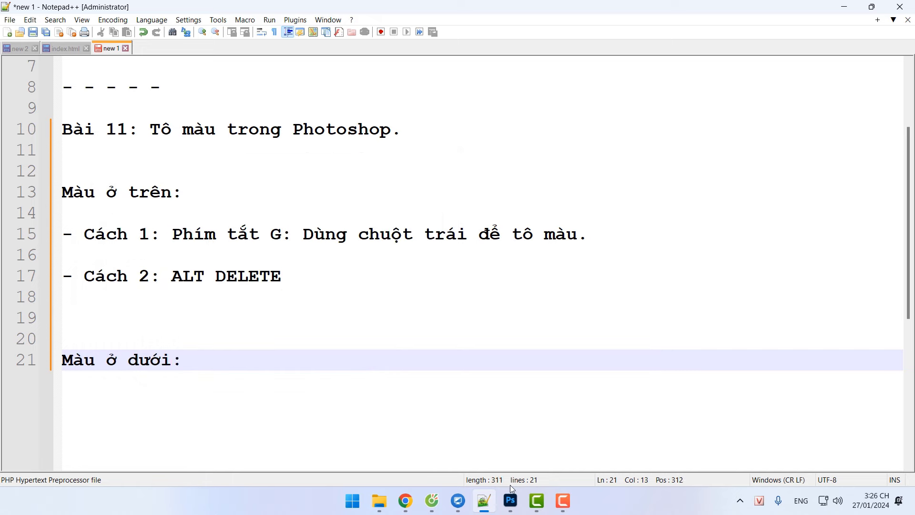
pyautogui.click(510, 499)
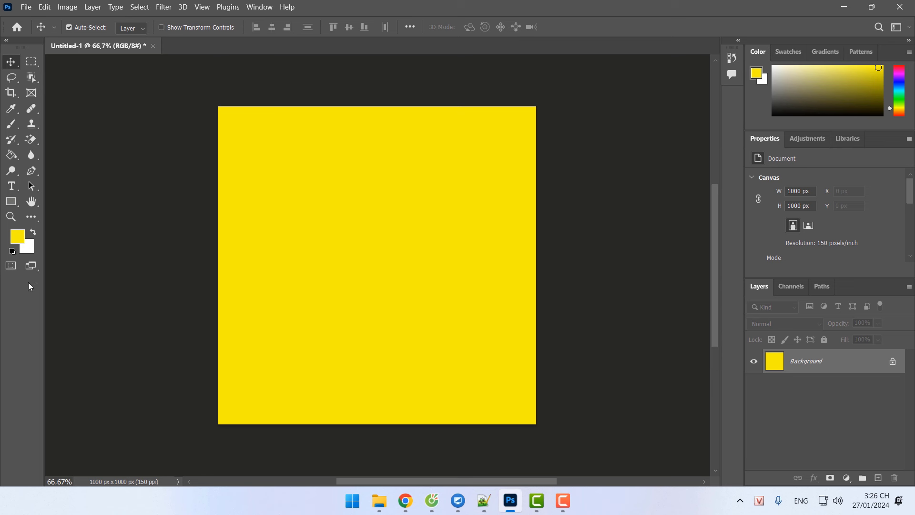
# Set the background colour to blue 250af4, then return to the Notepad++ notes.
pyautogui.click(28, 247)
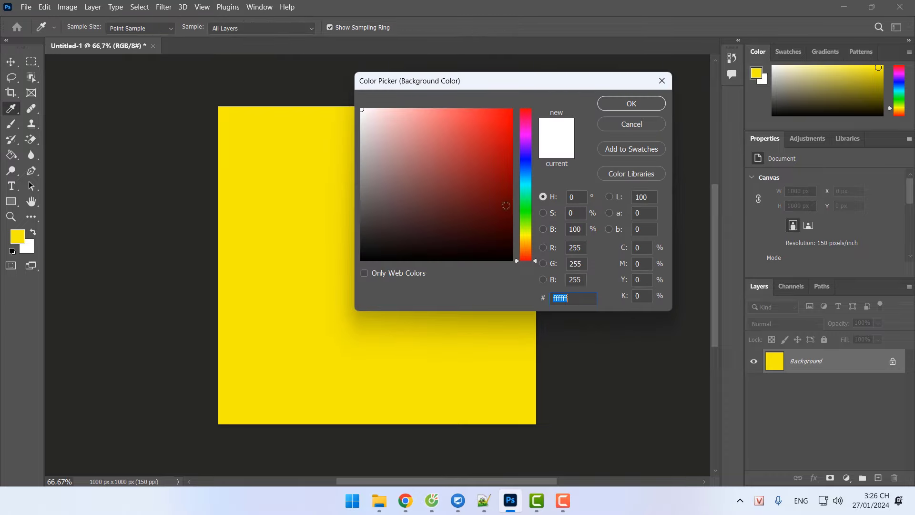
pyautogui.write('250af4')
pyautogui.click(631, 104)
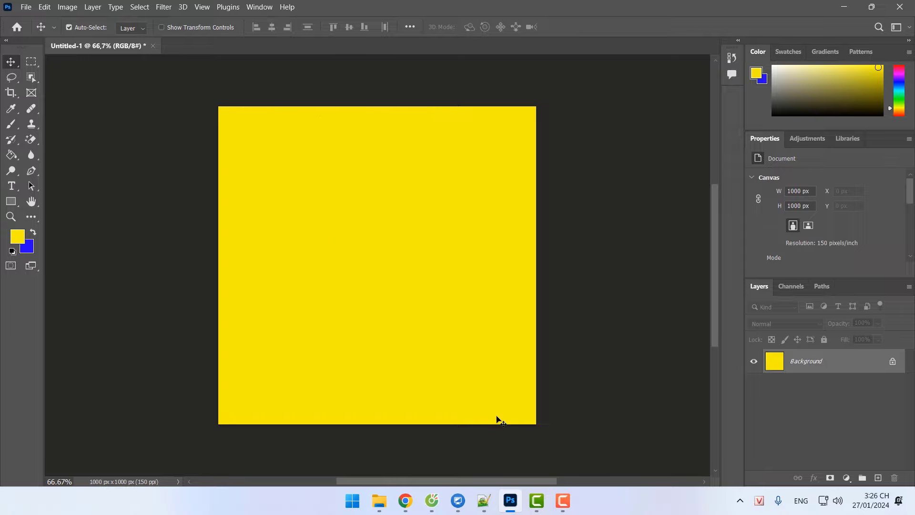
pyautogui.click(483, 500)
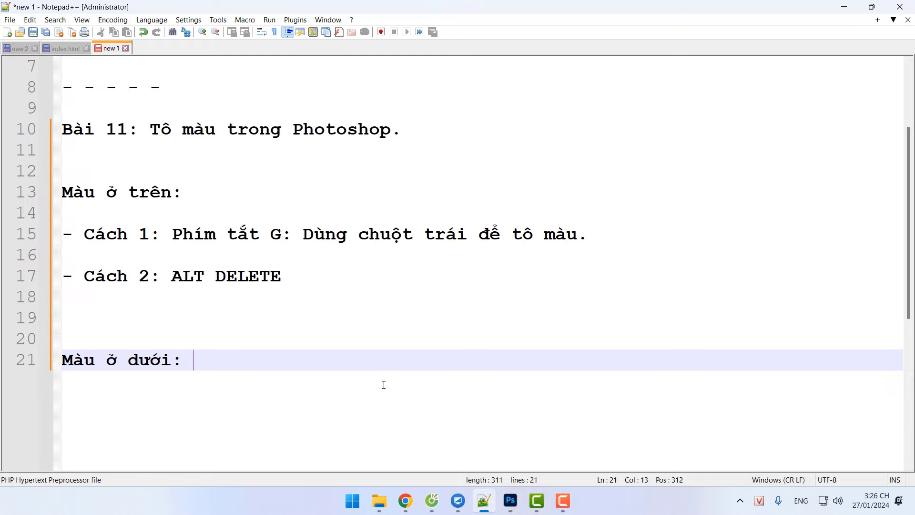
# Type 'CTRL DELETE' after 'Màu ở dưới:' on line 21 and dismiss the autocomplete popup.
pyautogui.write('CTRL DELETE')
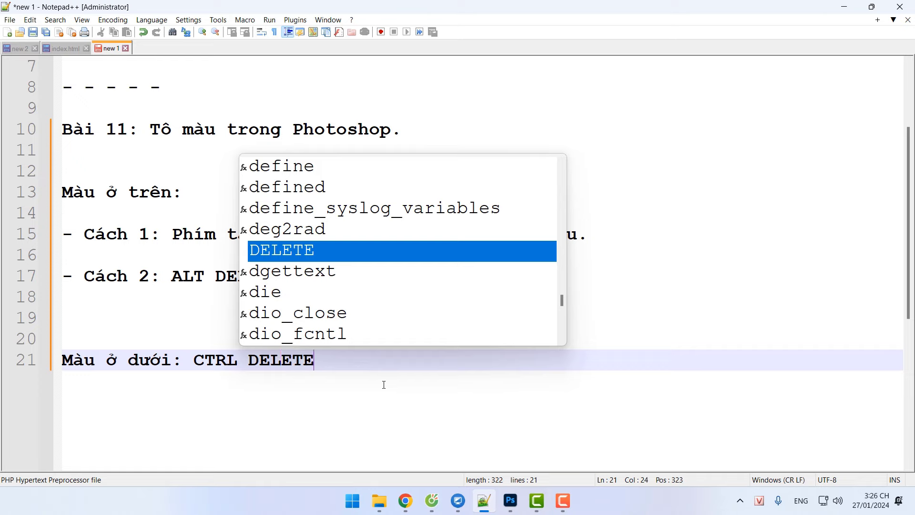
pyautogui.click(363, 362)
# Fill the canvas with the blue background colour via Ctrl+Delete, then the yellow foreground via Alt+Delete.
pyautogui.click(511, 500)
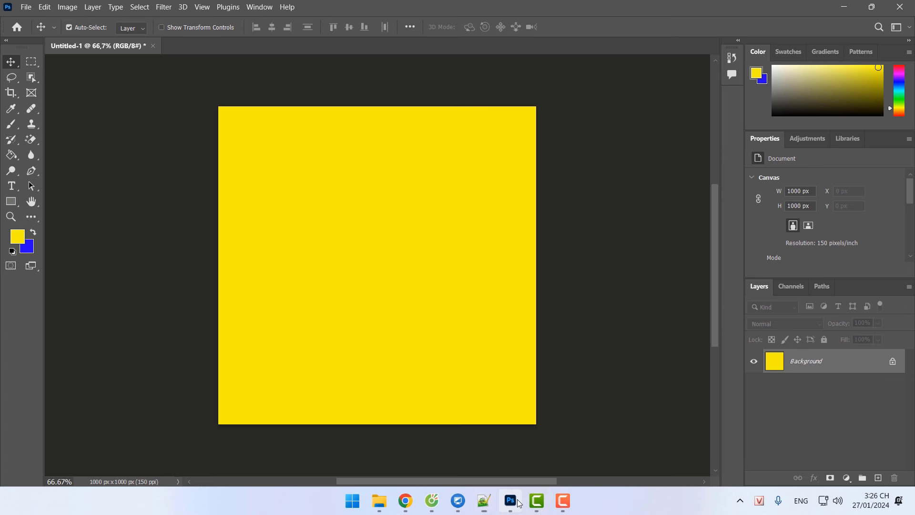
pyautogui.hotkey('ctrl', 'Delete')
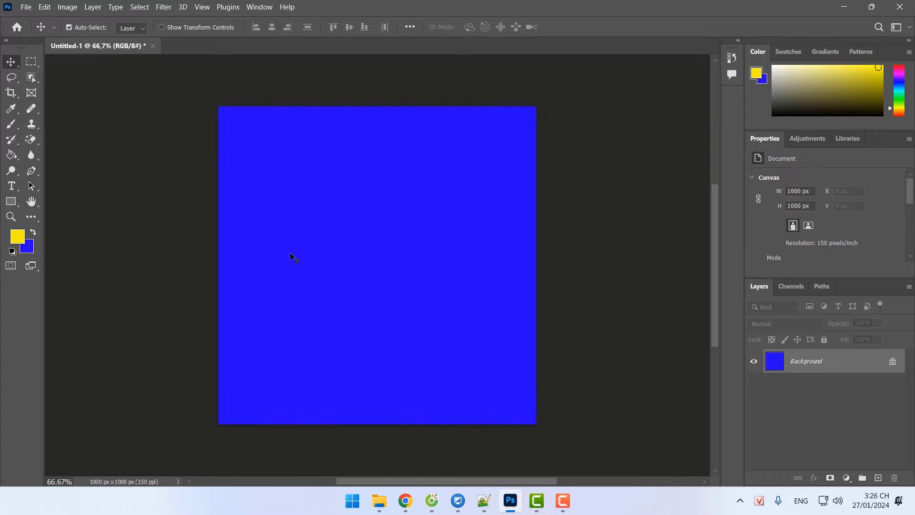
pyautogui.hotkey('alt', 'Delete')
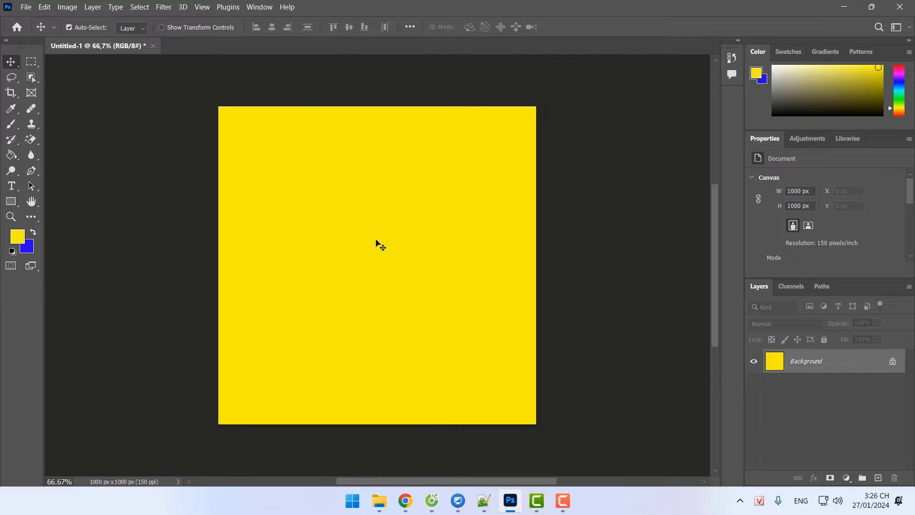
# Set the foreground colour to magenta f40bcb and the background colour to green.
pyautogui.click(18, 238)
pyautogui.moveTo(532, 150); pyautogui.dragTo(530, 132)
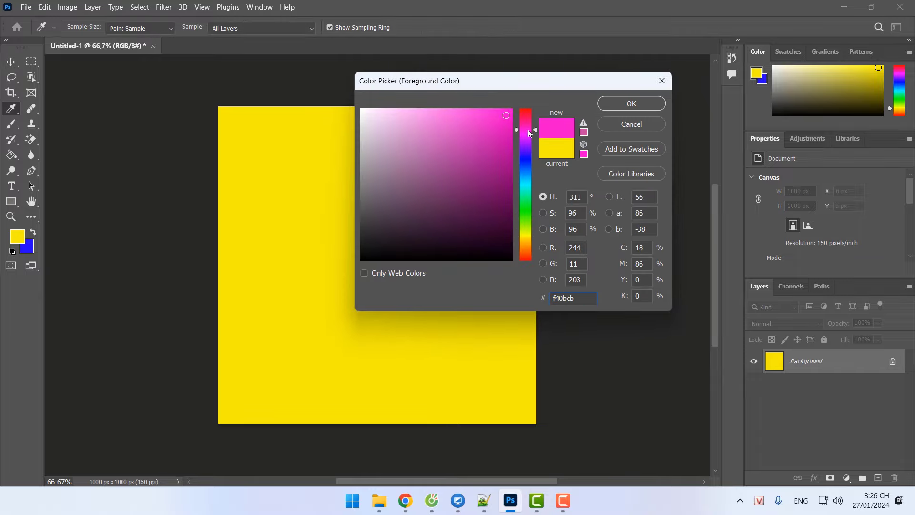
pyautogui.click(634, 106)
pyautogui.click(28, 248)
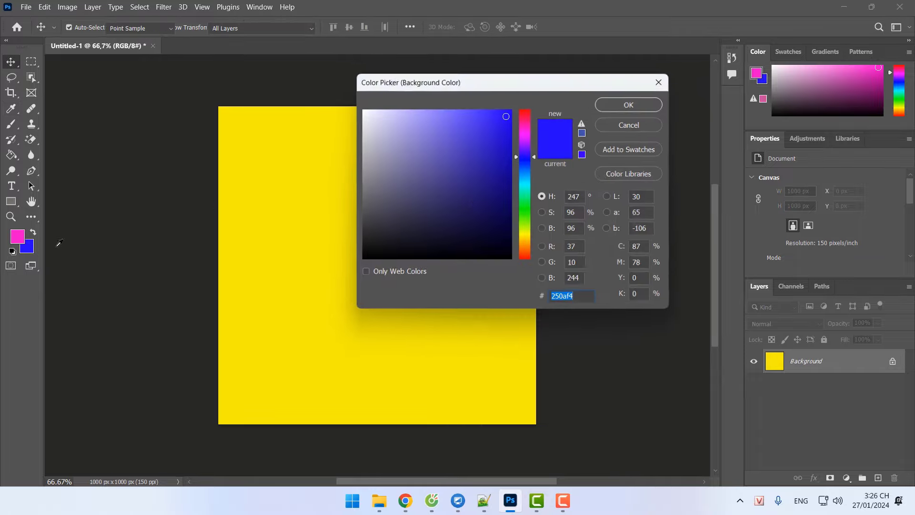
pyautogui.moveTo(523, 183); pyautogui.dragTo(529, 212)
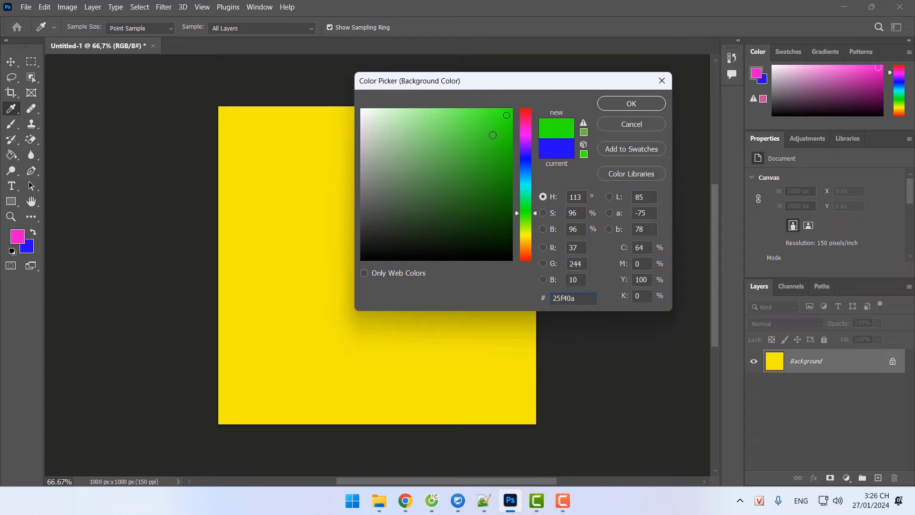
pyautogui.click(496, 119)
pyautogui.click(627, 106)
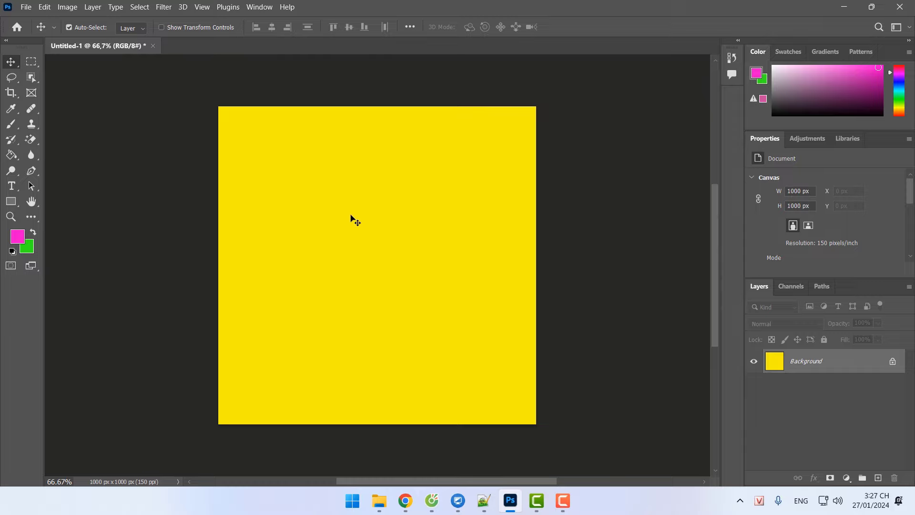
# Fill the canvas green with Ctrl+Backspace, then magenta with Alt+Backspace.
pyautogui.press('ctrl')
pyautogui.hotkey('ctrl', 'BackSpace')
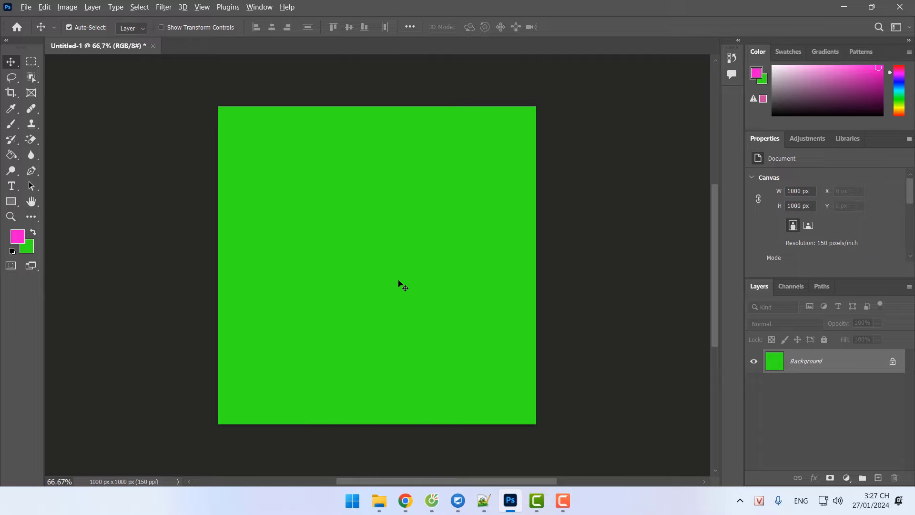
pyautogui.hotkey('alt', 'BackSpace')
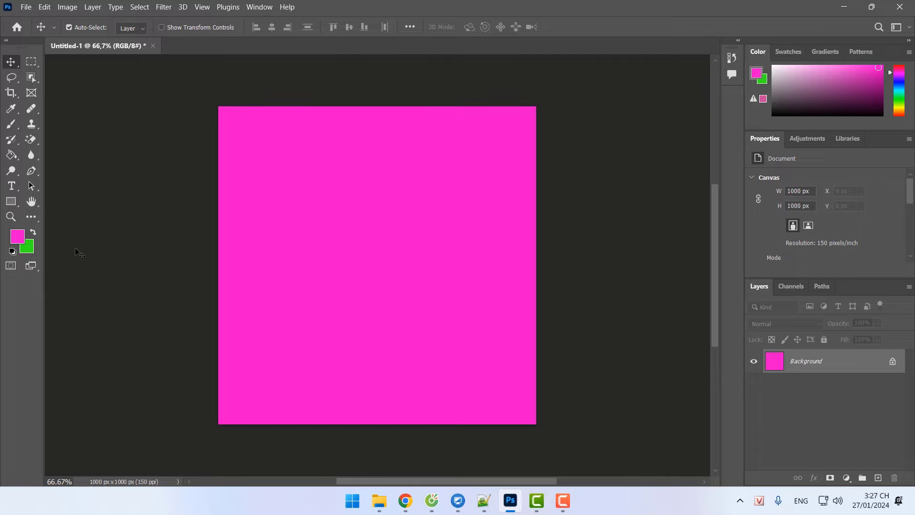
pyautogui.click(484, 500)
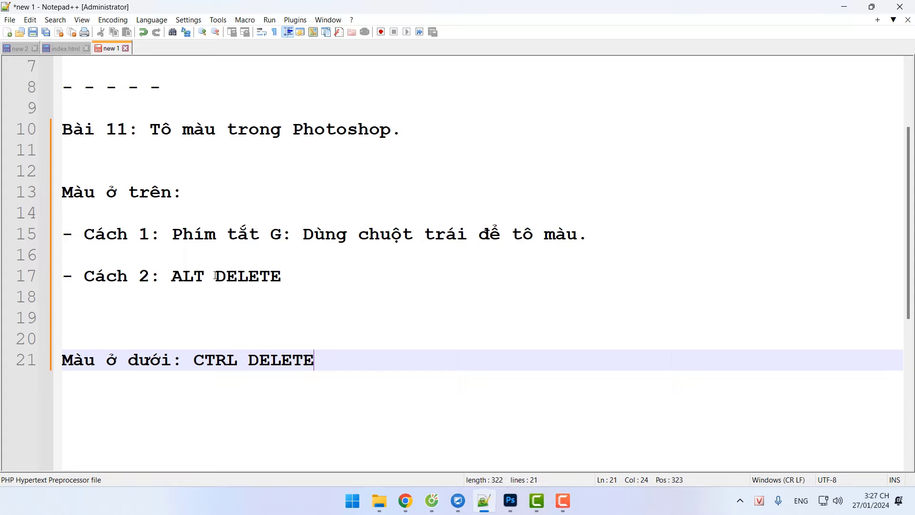
# Review the notes by selecting CTRL on line 21 and ALT DELETE on the Cách 2 line.
pyautogui.click(331, 277)
pyautogui.moveTo(235, 363); pyautogui.dragTo(199, 361)
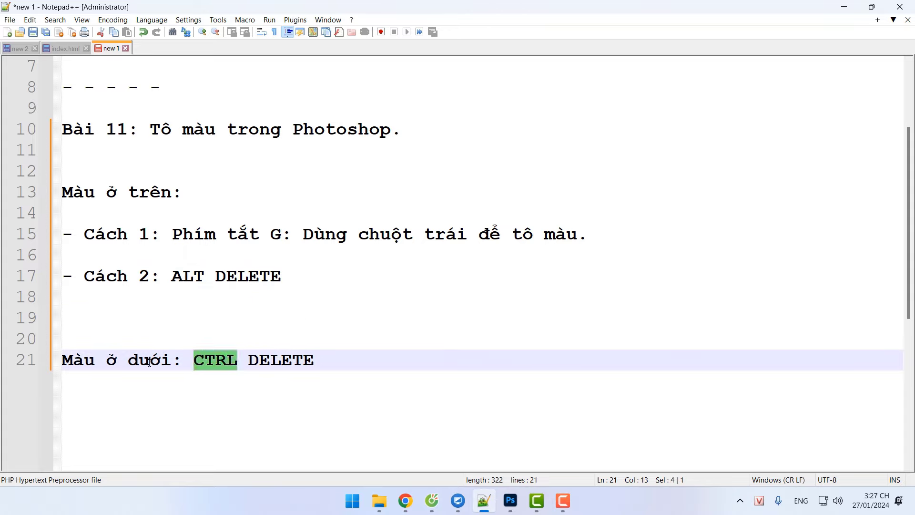
pyautogui.click(302, 275)
pyautogui.click(322, 361)
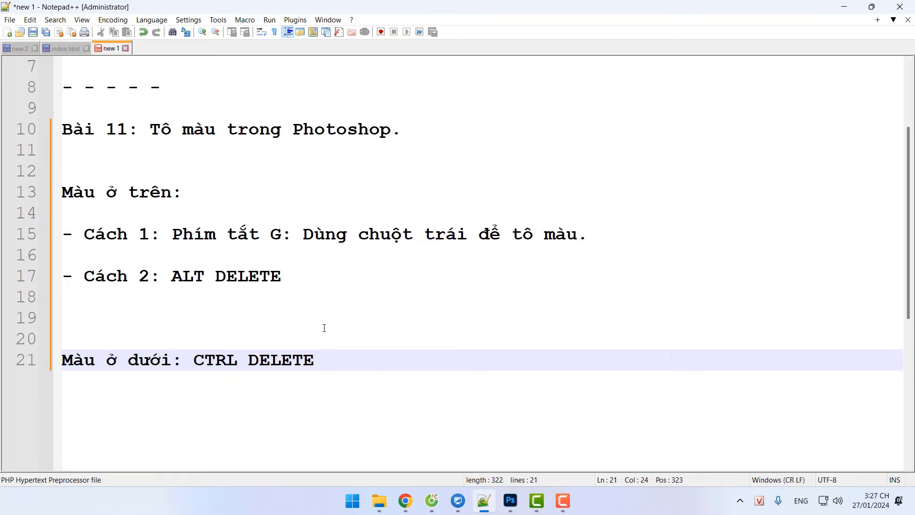
pyautogui.click(290, 236)
pyautogui.click(300, 277)
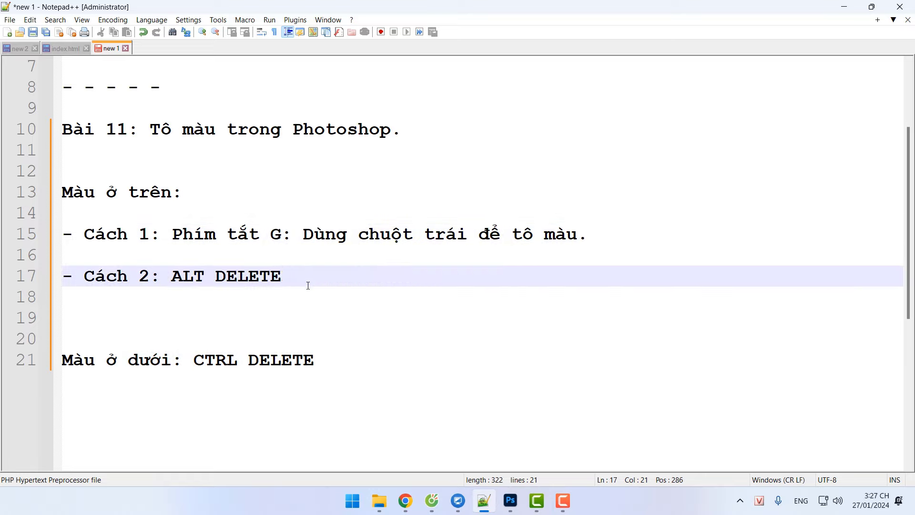
pyautogui.moveTo(312, 278); pyautogui.dragTo(172, 276)
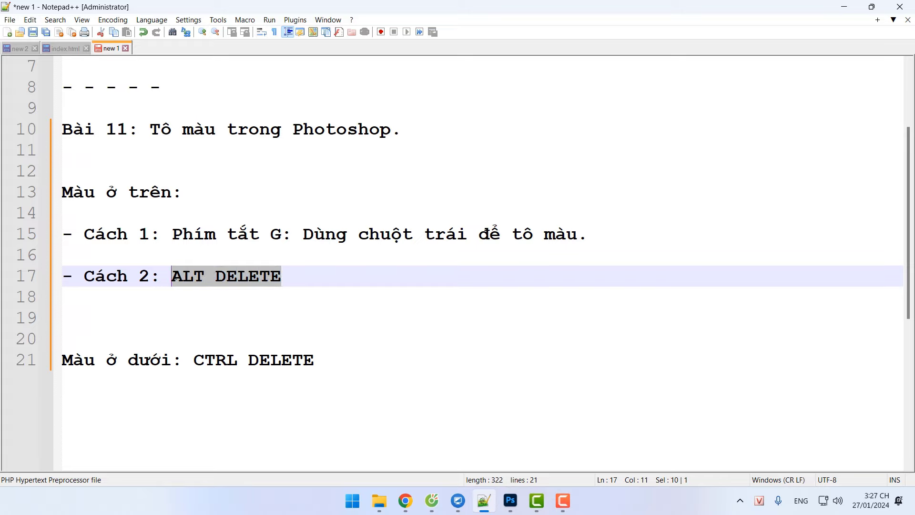
pyautogui.click(290, 277)
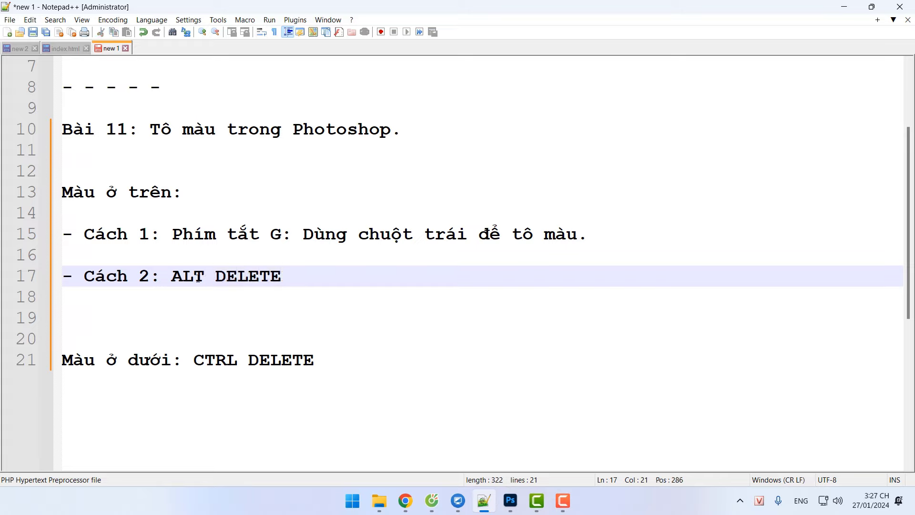
# Set Photoshop's foreground colour to blue by entering hex 171ceb.
pyautogui.click(511, 500)
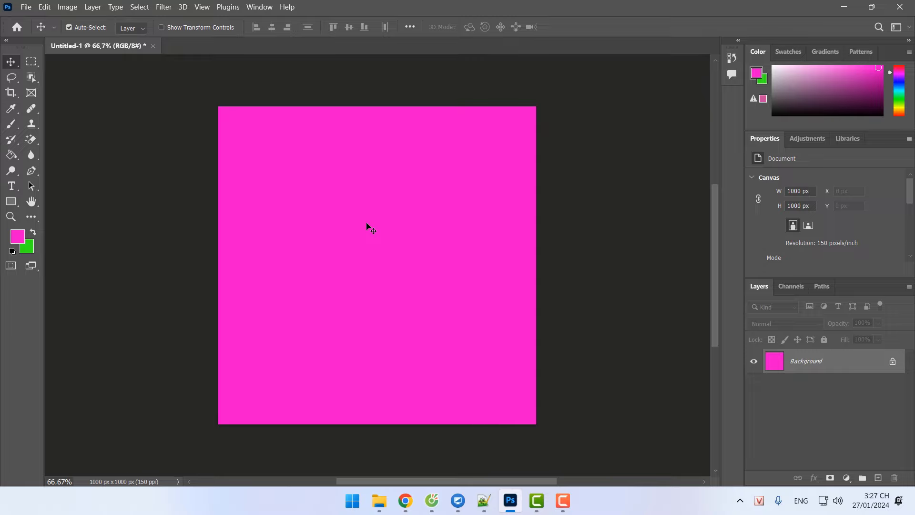
pyautogui.click(17, 236)
pyautogui.click(522, 173)
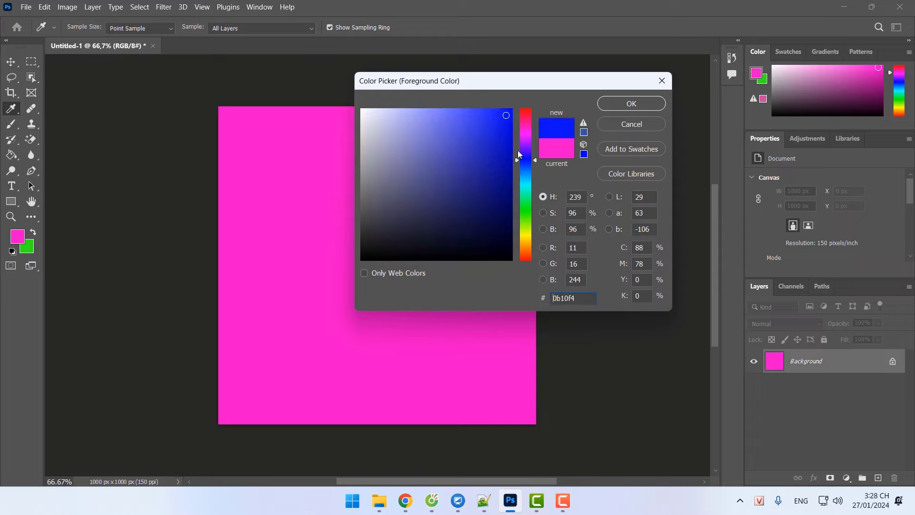
pyautogui.write('171ceb')
pyautogui.click(631, 104)
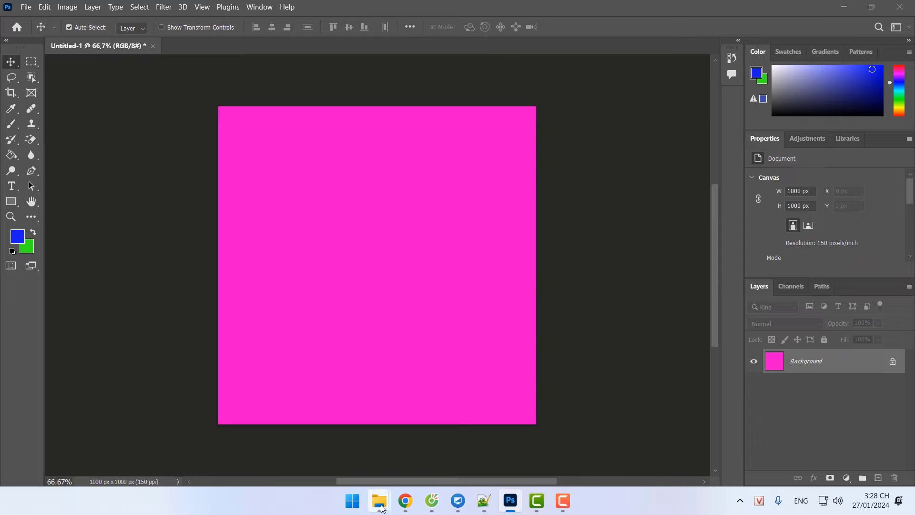
# Open Ed's Sunset Gradient.jpg from the DẢI MÀU ĐẸP folder in KHO DỮ LIỆU ẢNH THIẾT KẾ.
pyautogui.moveTo(382, 501)
pyautogui.click(438, 446)
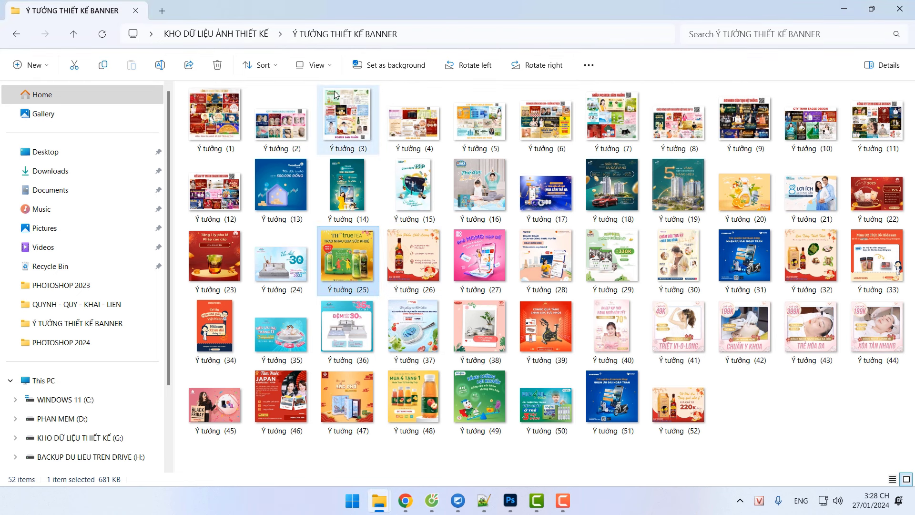
pyautogui.click(216, 34)
pyautogui.scroll(2, 287, 193)
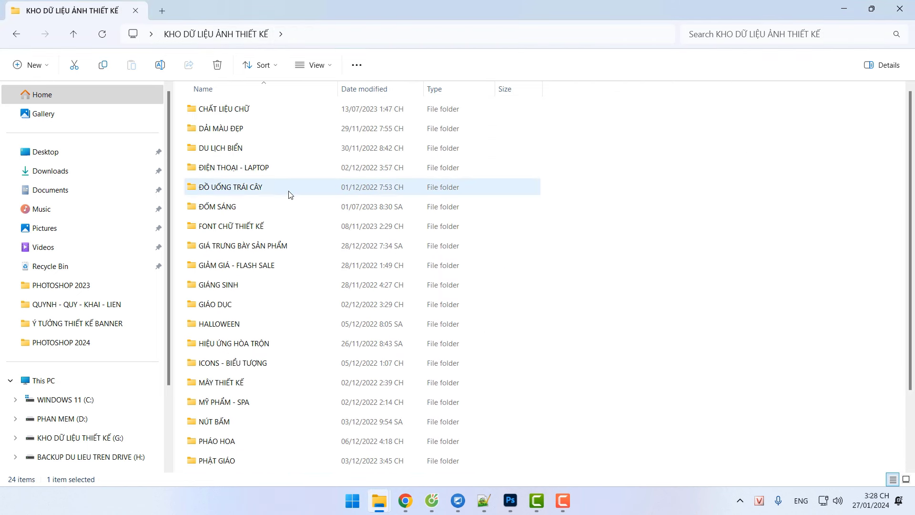
pyautogui.doubleClick(262, 133)
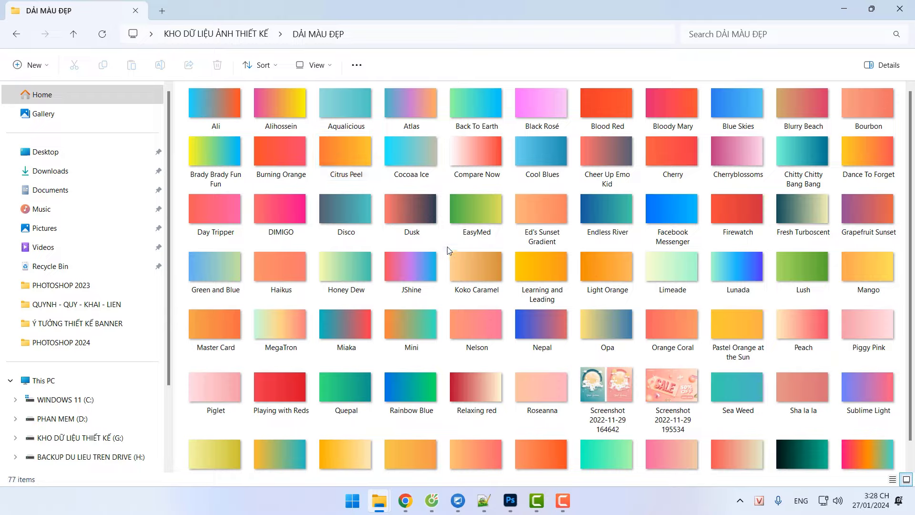
pyautogui.doubleClick(533, 206)
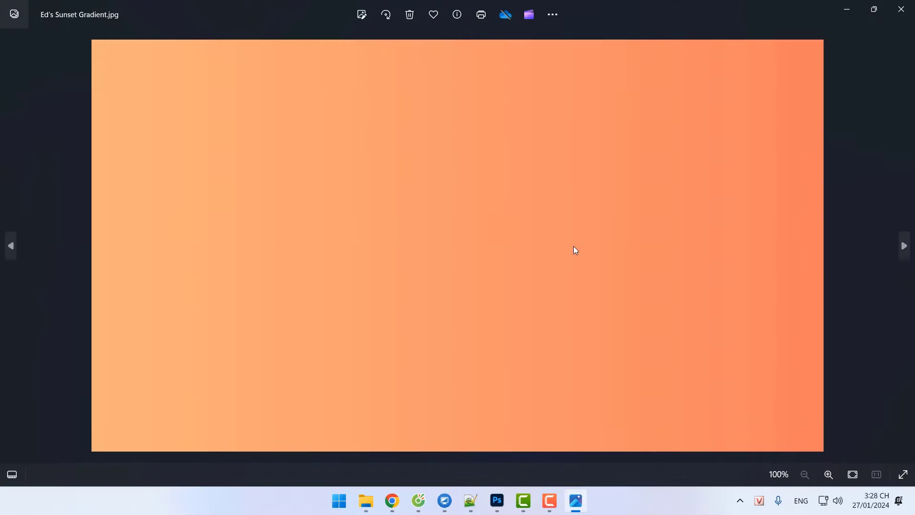
# Step through three more gradient images in Photos, then close the viewer.
pyautogui.press('Right')
pyautogui.press('Right')
pyautogui.press('Right')
pyautogui.press('Right')
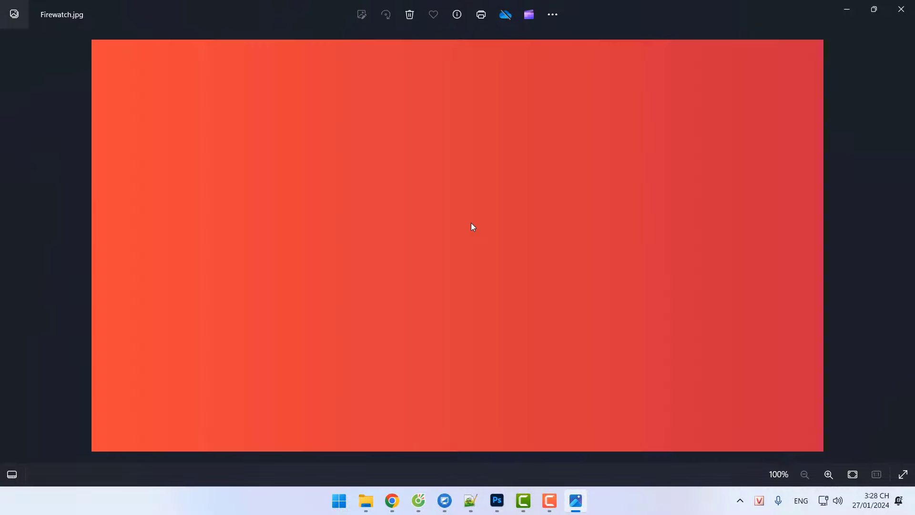
pyautogui.press('Right')
pyautogui.press('Right')
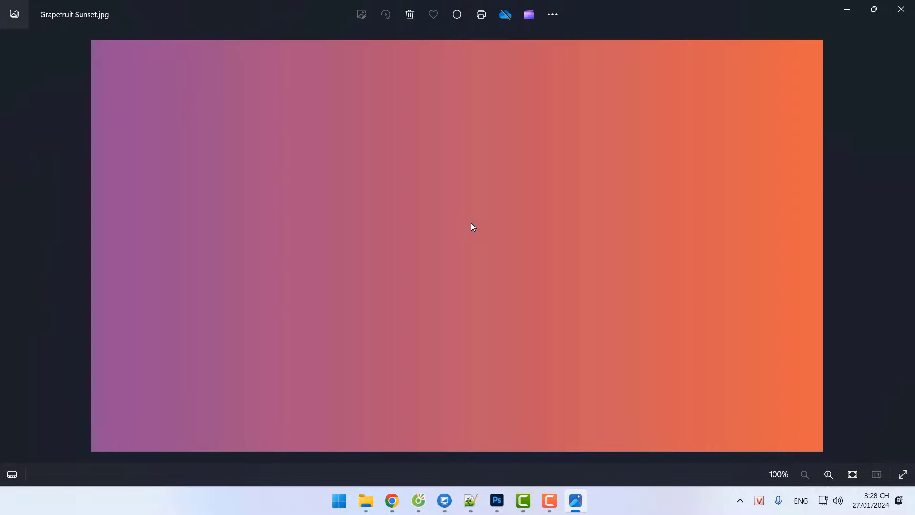
pyautogui.press('Right')
pyautogui.press('Right')
pyautogui.press('Right')
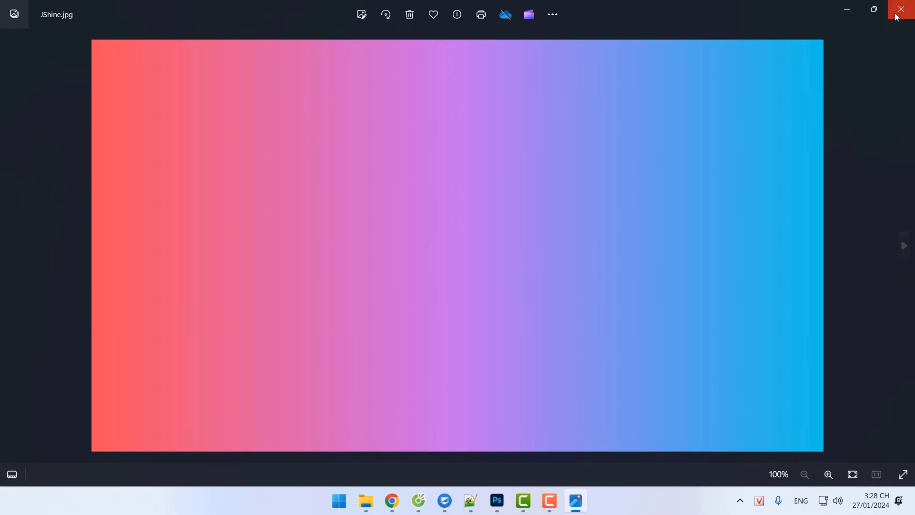
pyautogui.click(901, 9)
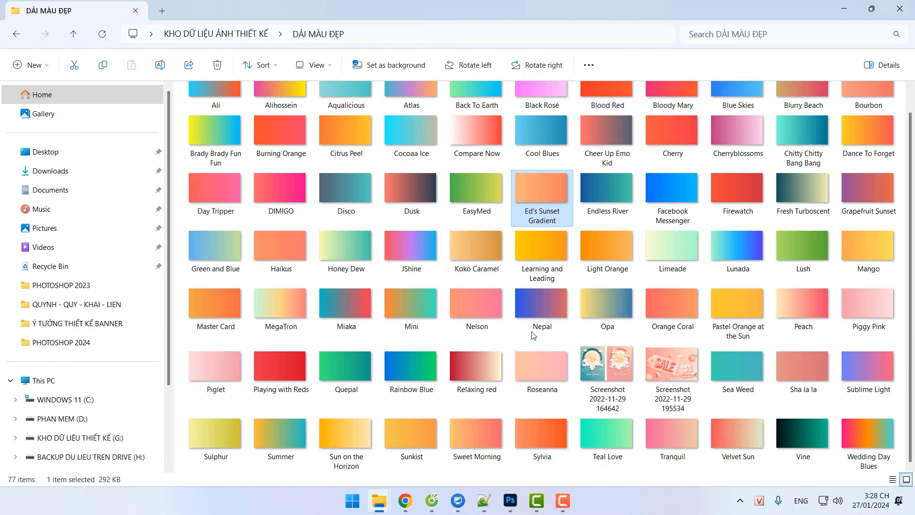
# View the Playing with Reds gradient, then open the Facebook Messenger gradient.
pyautogui.doubleClick(293, 367)
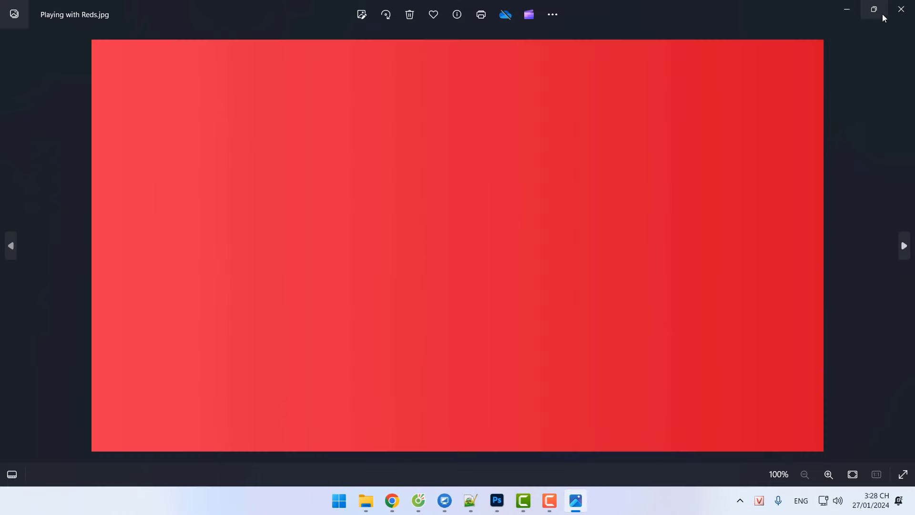
pyautogui.click(901, 8)
pyautogui.click(670, 221)
pyautogui.doubleClick(668, 221)
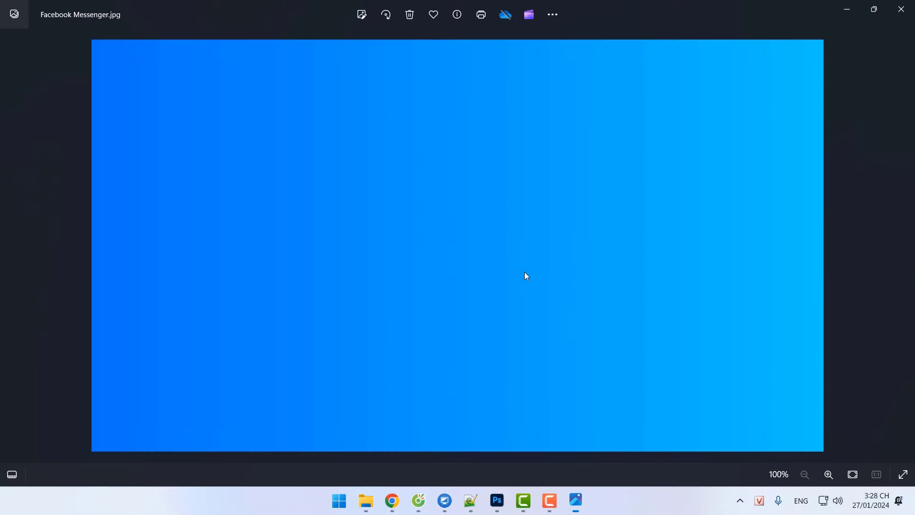
# Fill the Photoshop canvas with the blue foreground colour 2227f0.
pyautogui.click(496, 502)
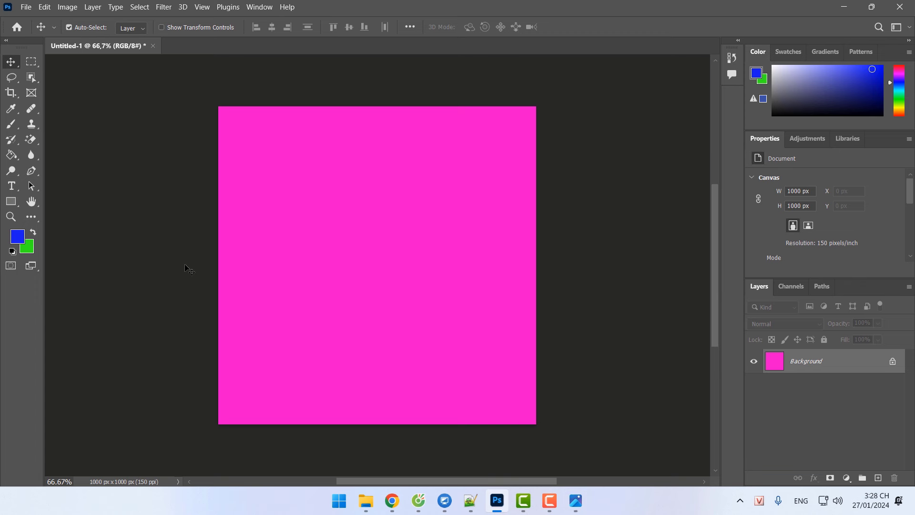
pyautogui.click(19, 237)
pyautogui.write('2227f0')
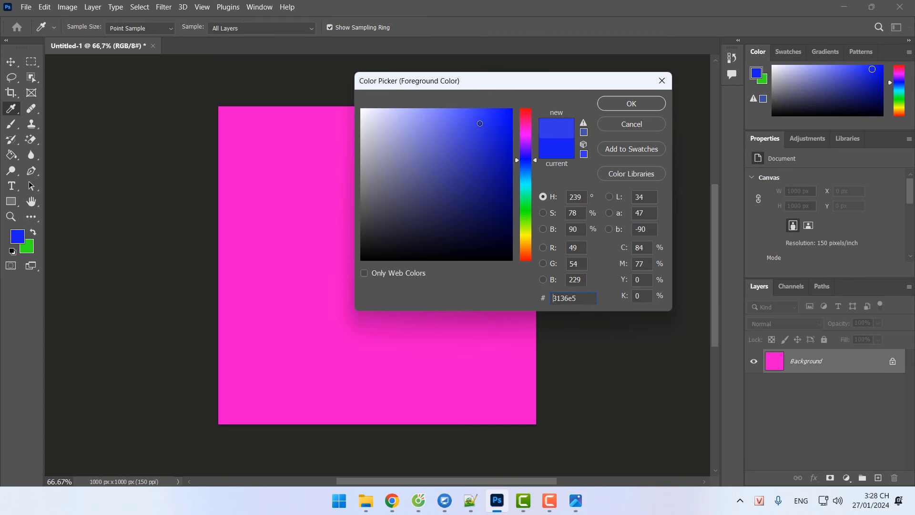
pyautogui.click(624, 102)
pyautogui.press('v')
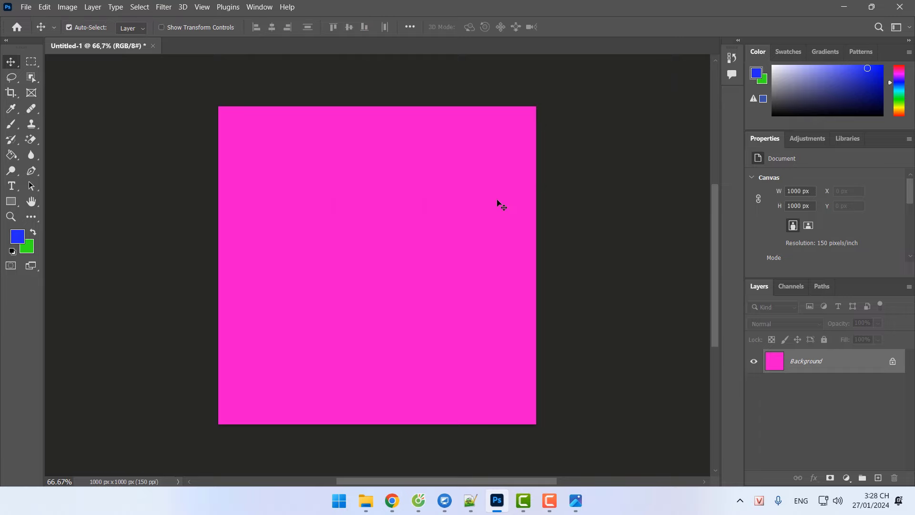
pyautogui.hotkey('alt', 'BackSpace')
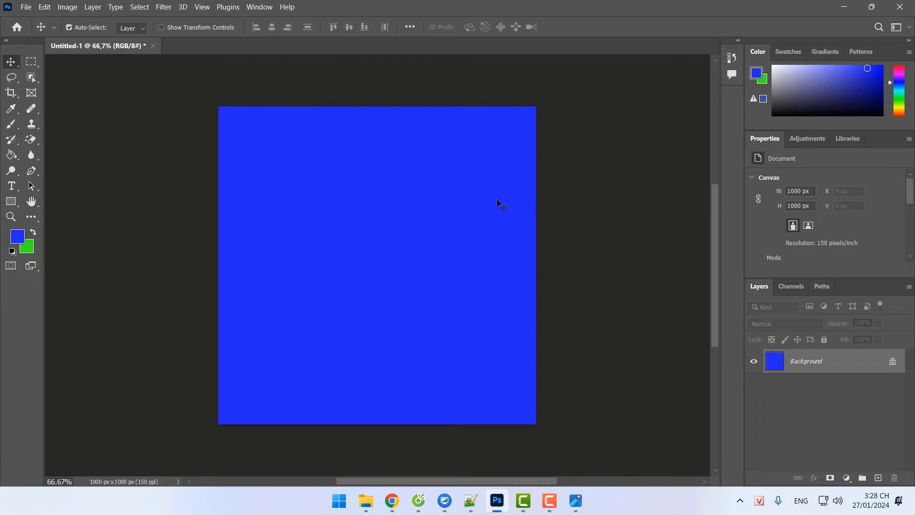
# Restore and shrink the Photos viewer window, then close it.
pyautogui.click(576, 500)
pyautogui.doubleClick(694, 12)
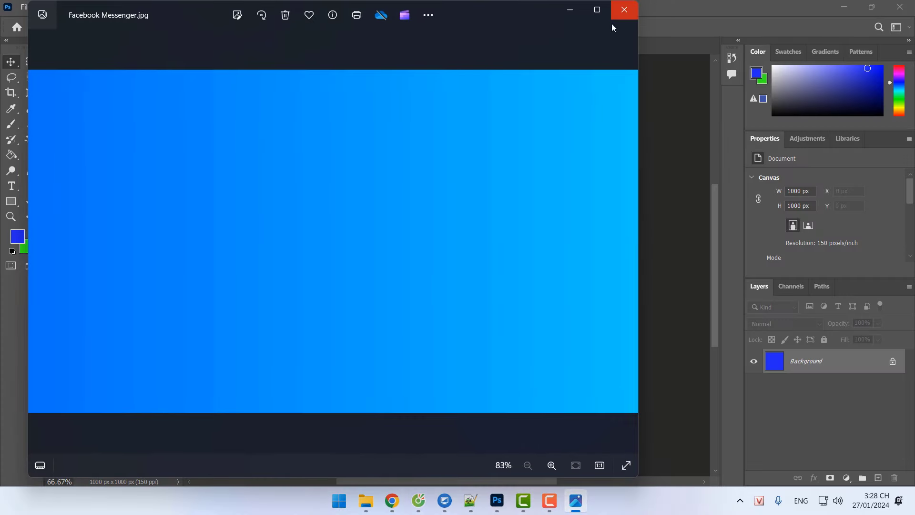
pyautogui.moveTo(638, 347); pyautogui.dragTo(325, 296)
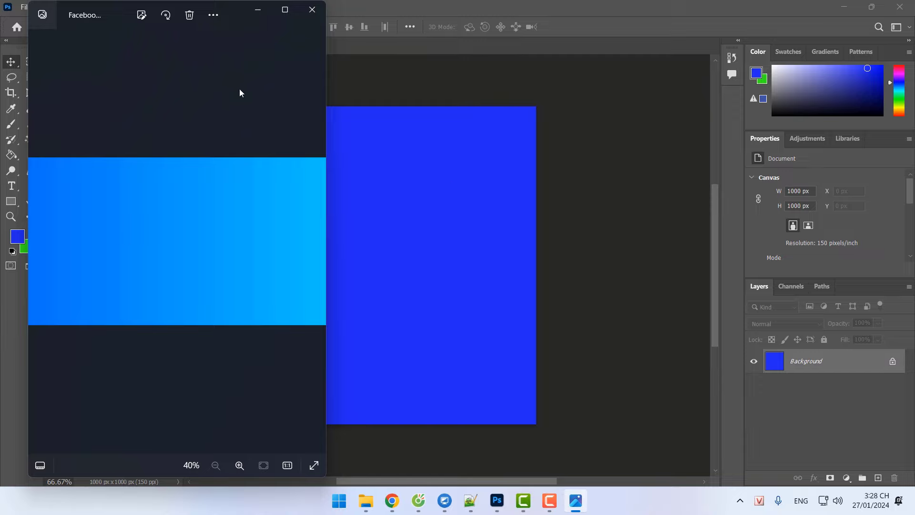
pyautogui.click(312, 10)
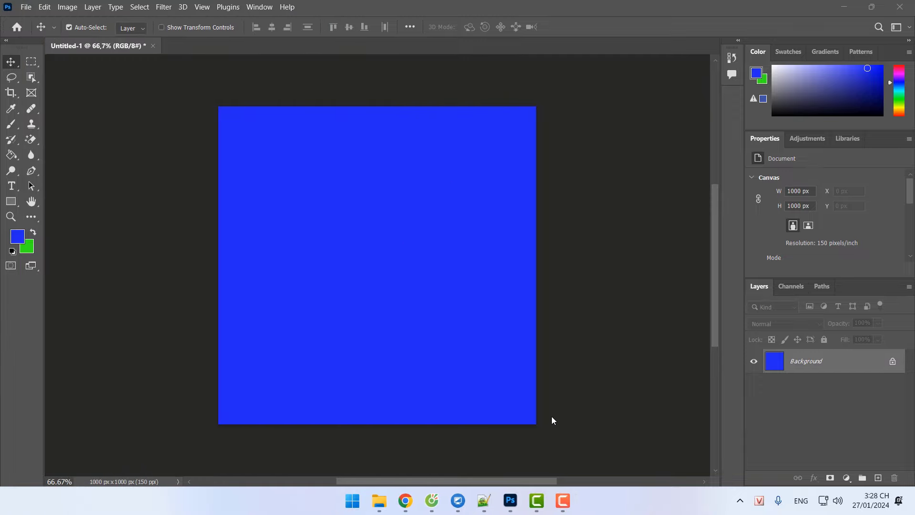
# Set Photoshop's foreground colour to the bright pink-red f02257.
pyautogui.click(90, 241)
pyautogui.click(23, 243)
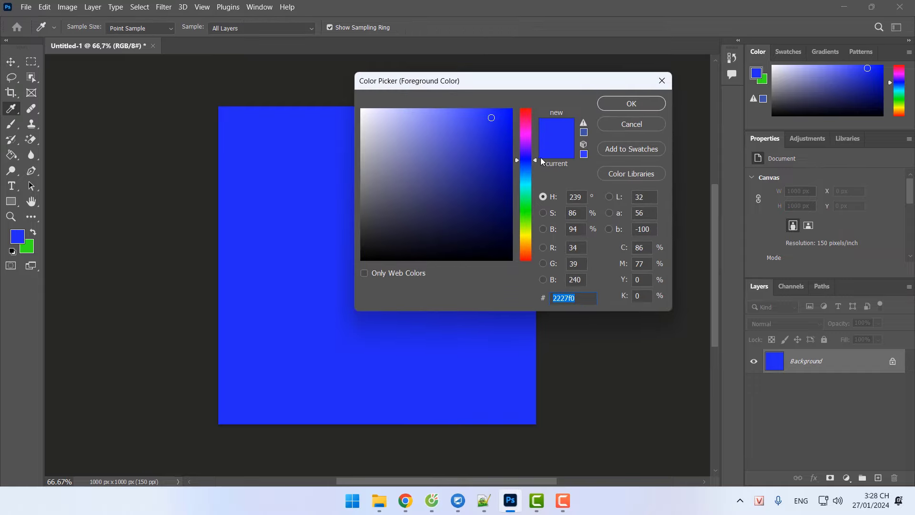
pyautogui.click(531, 143)
pyautogui.moveTo(532, 143); pyautogui.dragTo(532, 115)
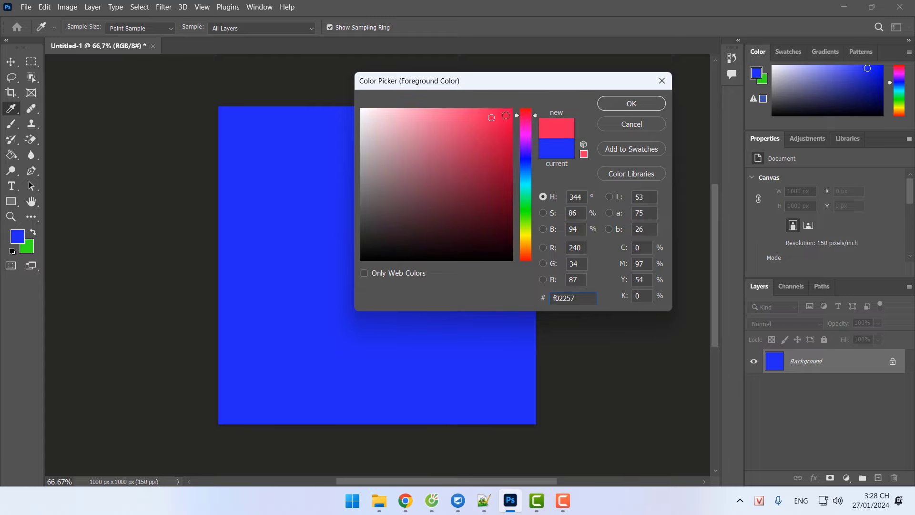
pyautogui.click(498, 115)
pyautogui.click(631, 103)
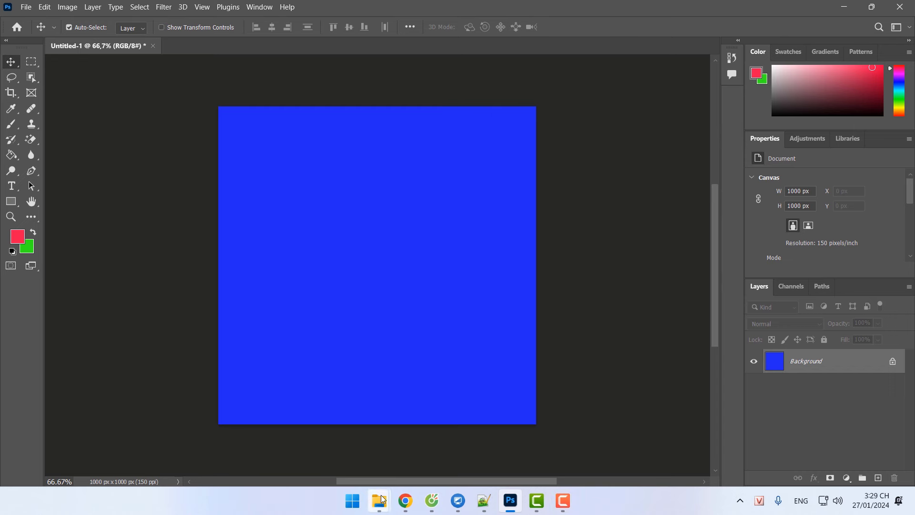
# Close the DẢI MÀU ĐẸP File Explorer window.
pyautogui.moveTo(380, 500)
pyautogui.click(443, 443)
pyautogui.scroll(-1, 515, 278)
pyautogui.scroll(1, 515, 278)
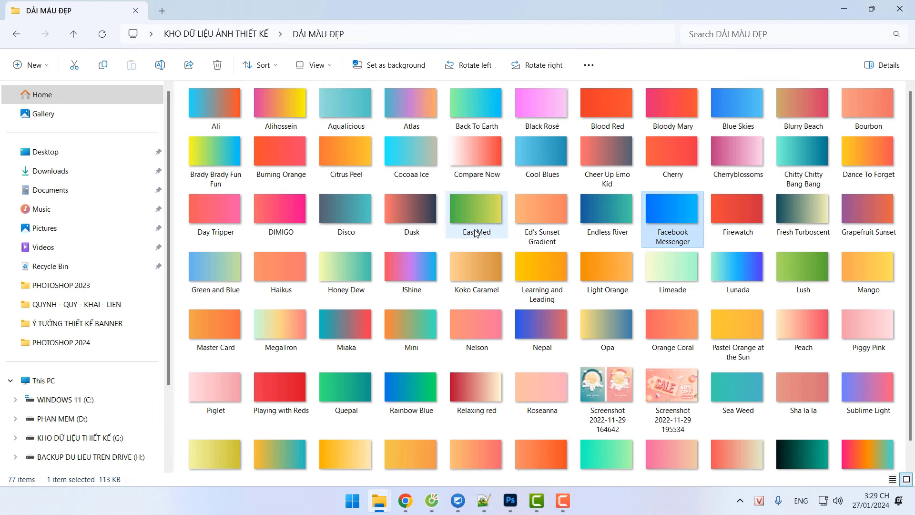
pyautogui.click(899, 9)
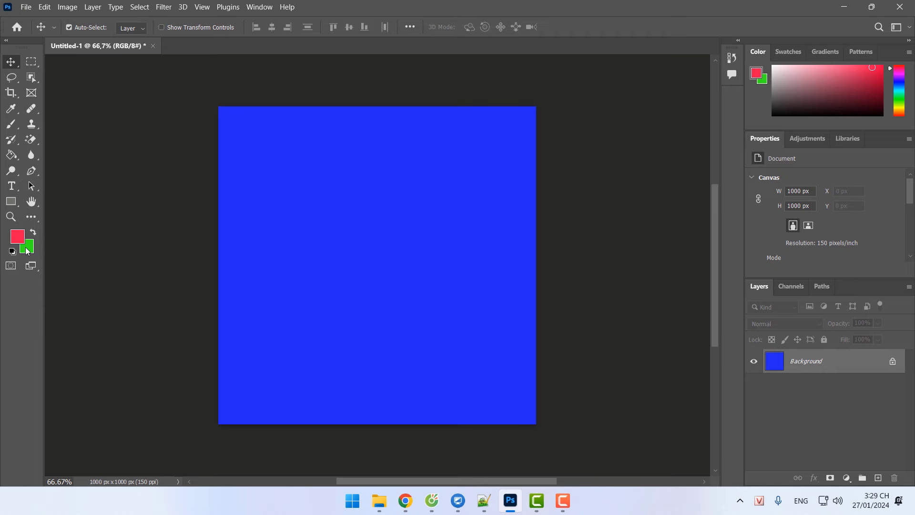
# Select the lesson 11 colour-fill notes on lines 12–21 in Notepad++ for removal.
pyautogui.click(484, 500)
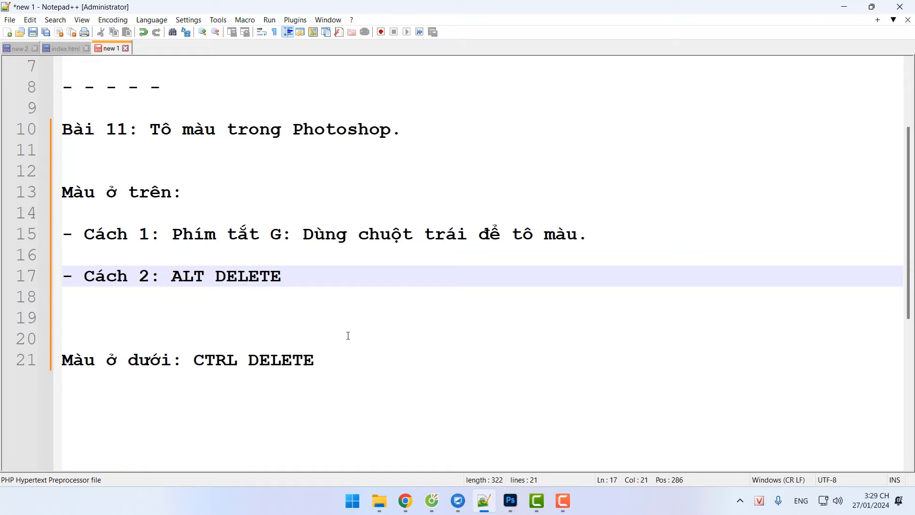
pyautogui.moveTo(337, 359); pyautogui.dragTo(65, 172)
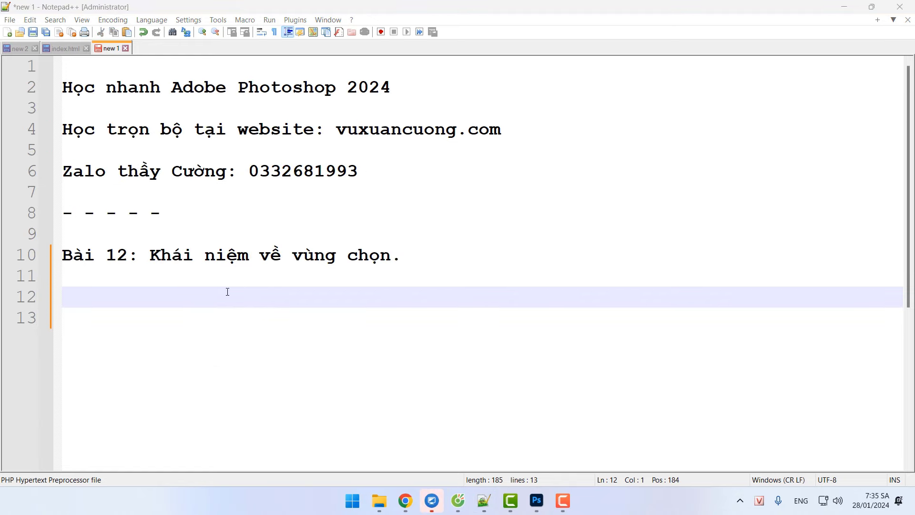
pyautogui.click(227, 291)
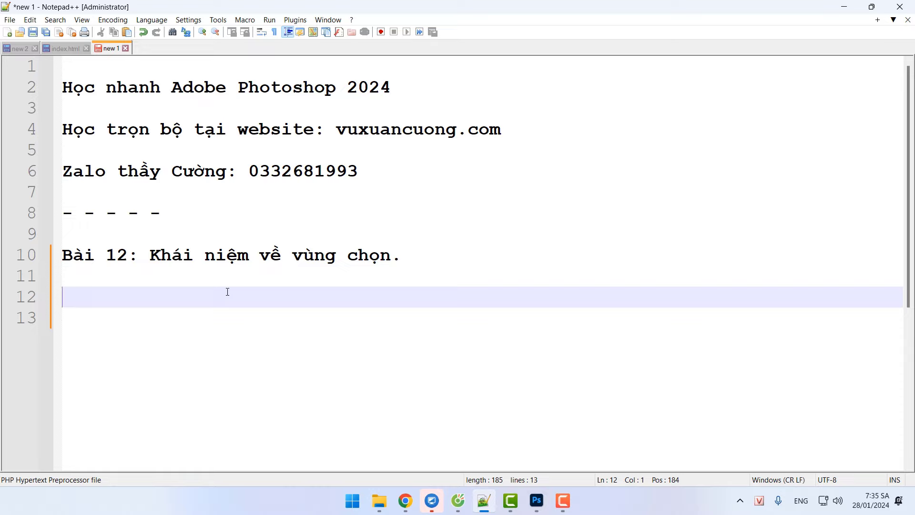
# Create a new 1000×1000 px, 150 ppi Photoshop document named 'Vùng chọn'.
pyautogui.click(537, 500)
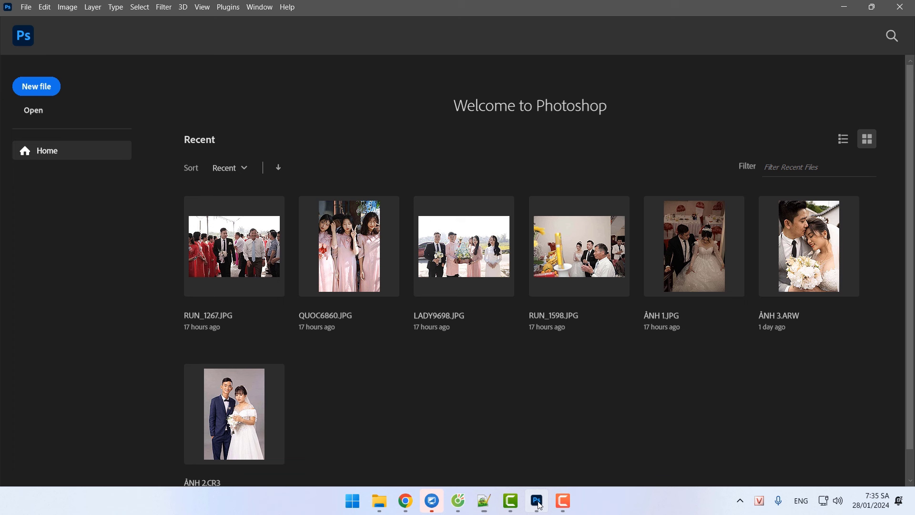
pyautogui.click(46, 91)
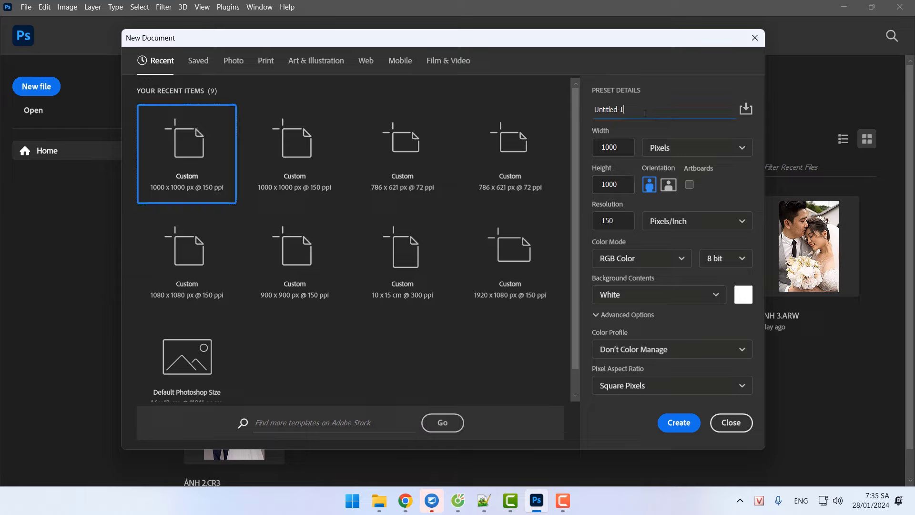
pyautogui.click(594, 110)
pyautogui.write('VUn')
pyautogui.write('gf chon')
pyautogui.click(675, 422)
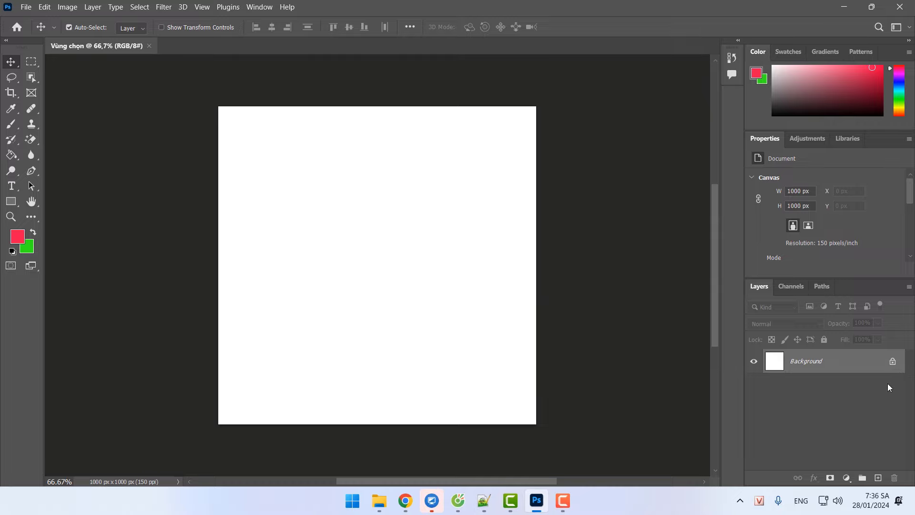
# Unlock the Background into Layer 0 and toggle its visibility off and on.
pyautogui.click(893, 364)
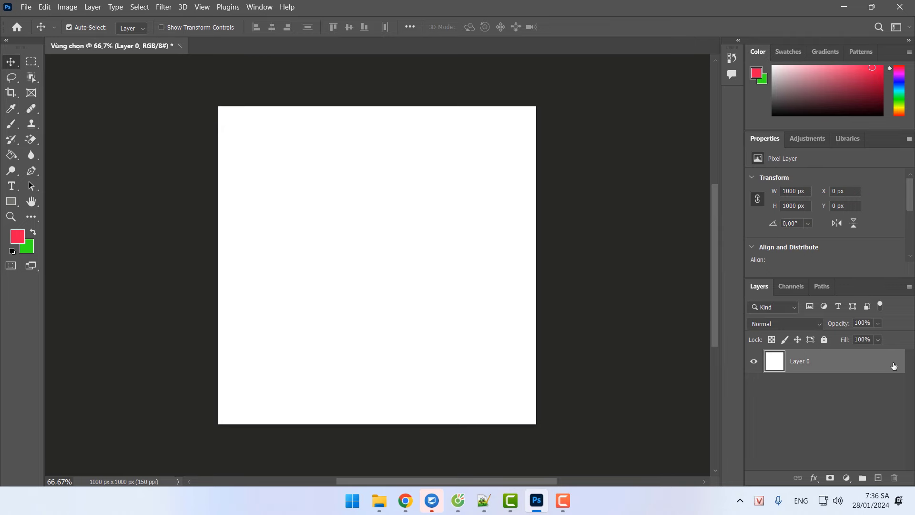
pyautogui.click(754, 362)
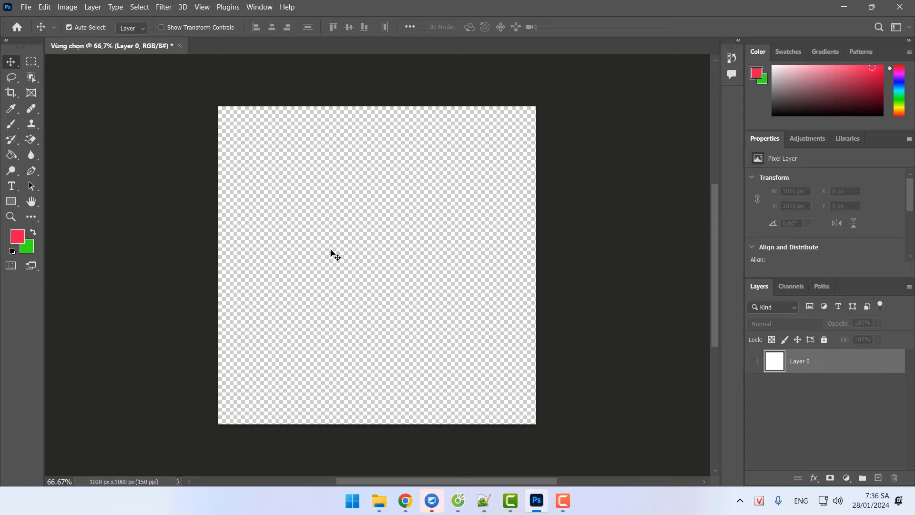
pyautogui.click(753, 361)
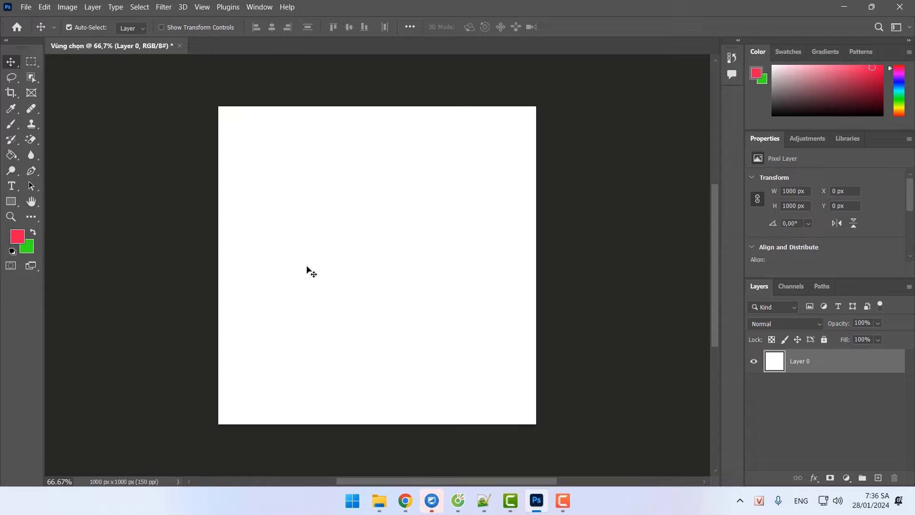
# Fill Layer 0 red, then green, then undo back to the white canvas.
pyautogui.hotkey('alt', 'BackSpace')
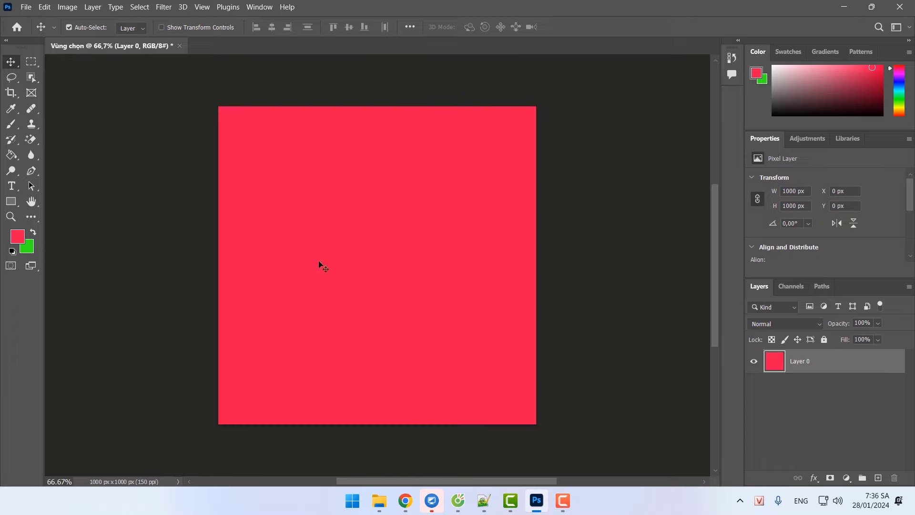
pyautogui.hotkey('ctrl', 'BackSpace')
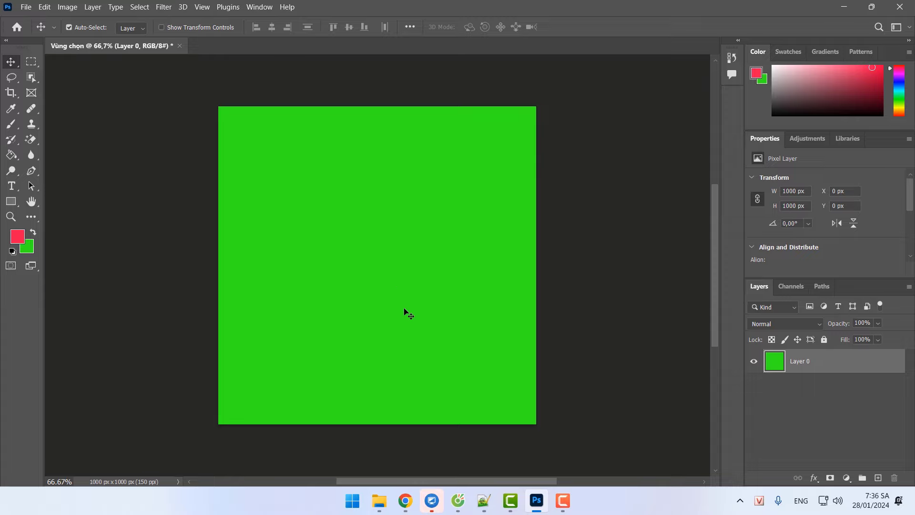
pyautogui.hotkey('alt', 'BackSpace')
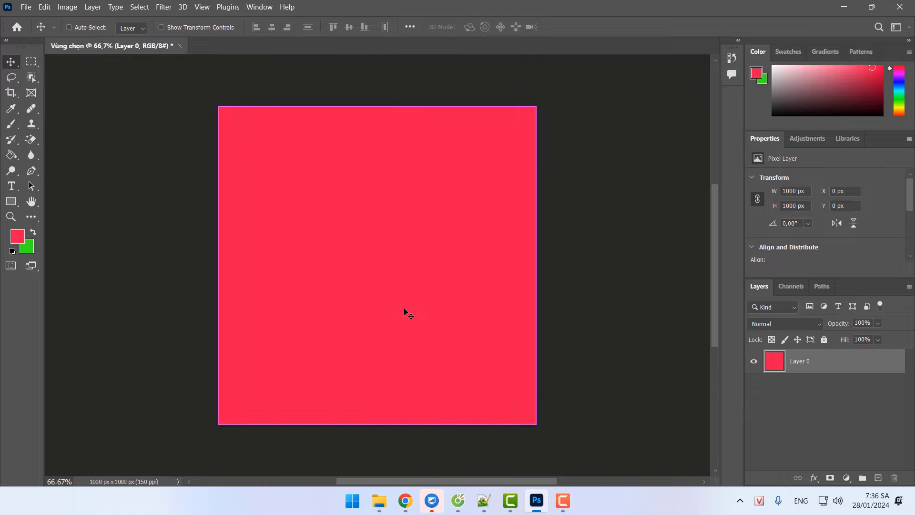
pyautogui.press('Delete')
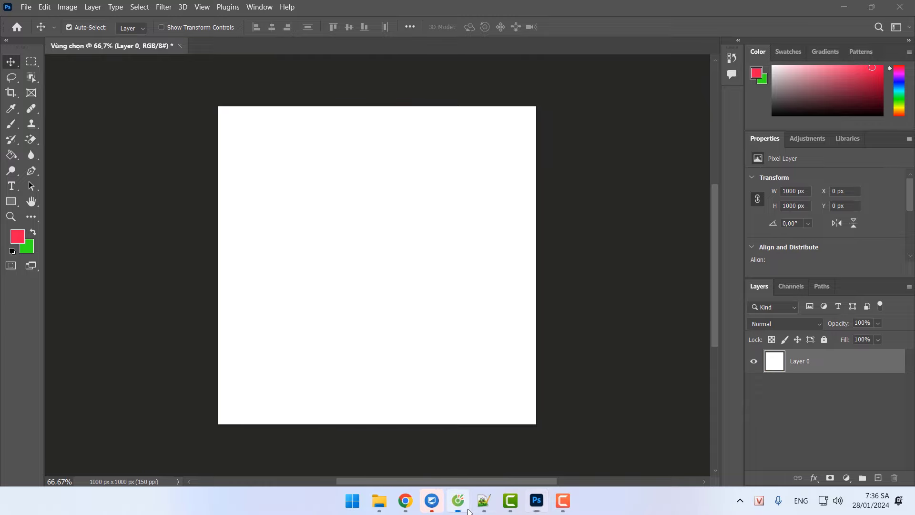
pyautogui.click(484, 501)
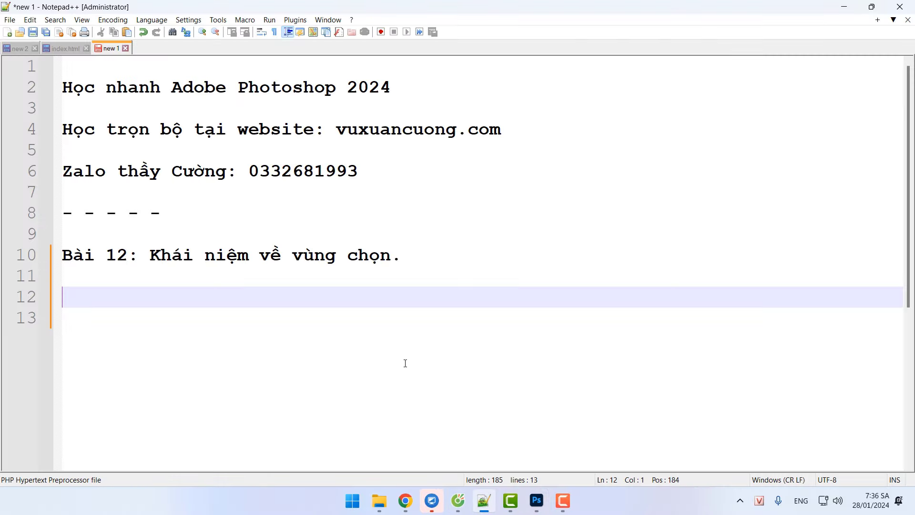
# Add the note 'Ctrl Z: Để quay lại thao tác trước đó.' below the Bài 12 heading.
pyautogui.write('Ctrl Z')
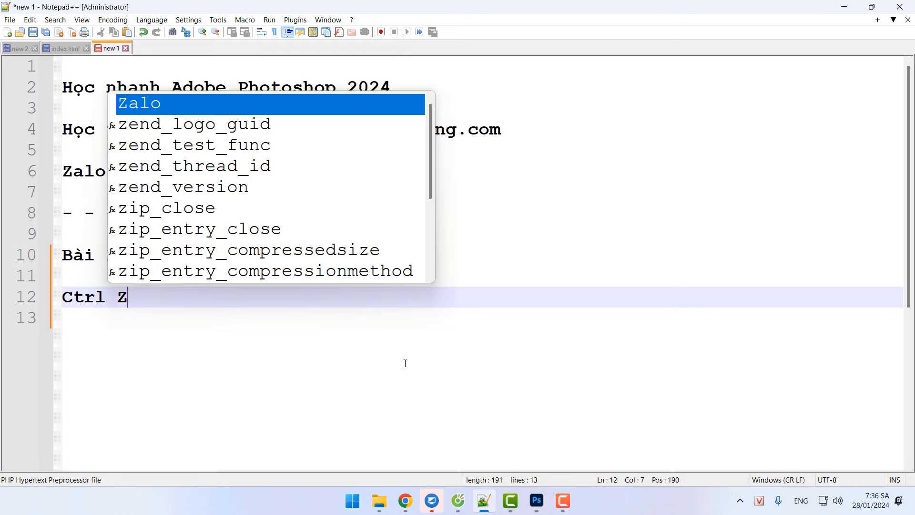
pyautogui.write(': Để qu')
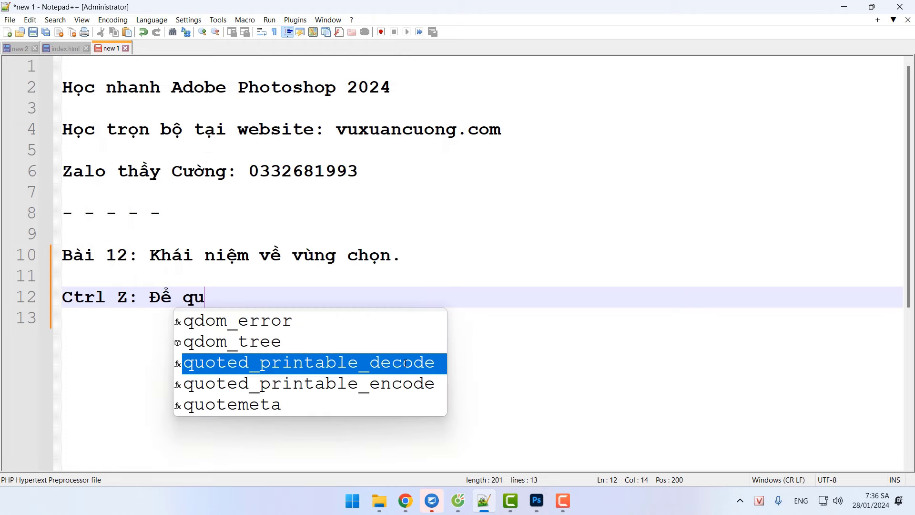
pyautogui.write('ay lai thao t')
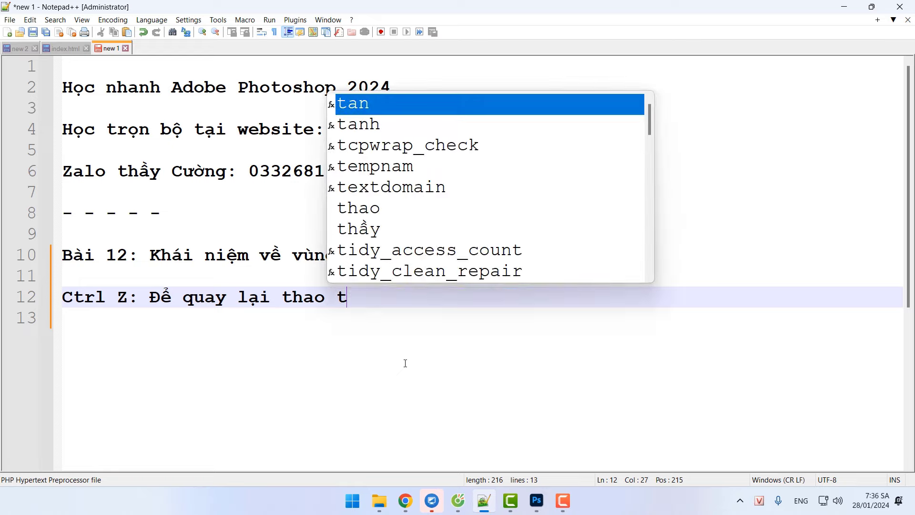
pyautogui.write('ác trước đó')
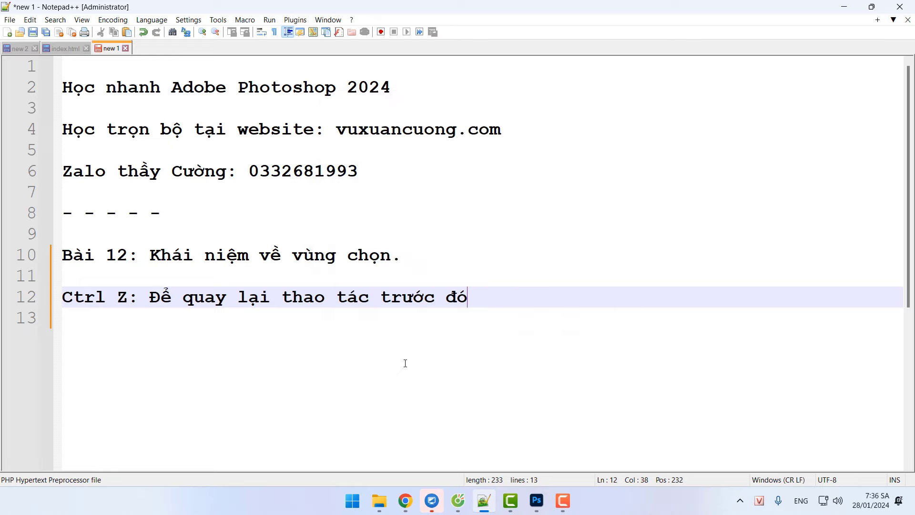
pyautogui.write('.')
pyautogui.click(439, 258)
pyautogui.press('Return')
pyautogui.press('Return')
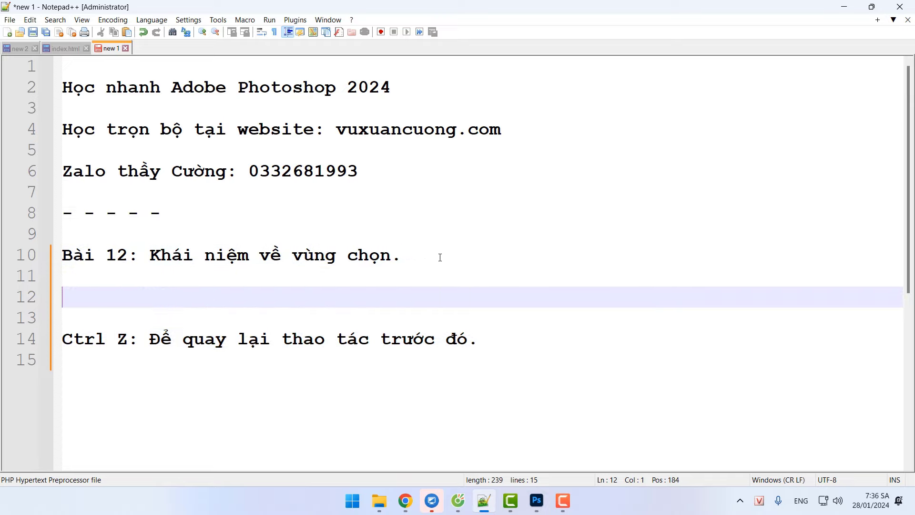
pyautogui.click(536, 500)
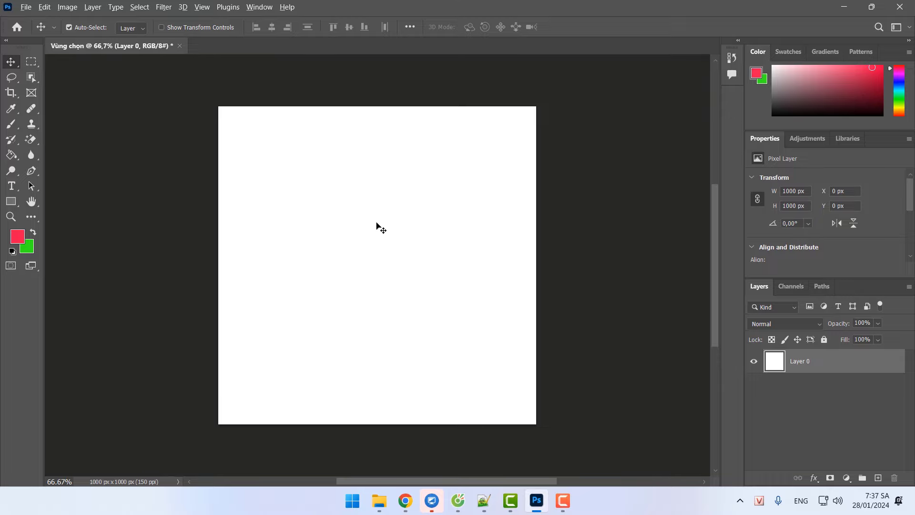
pyautogui.hotkey('alt', 'BackSpace')
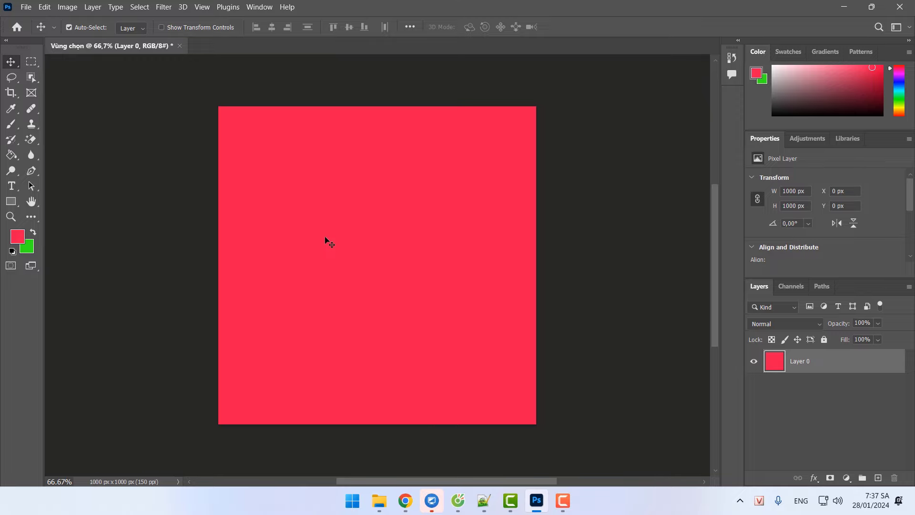
pyautogui.hotkey('ctrl', 'z')
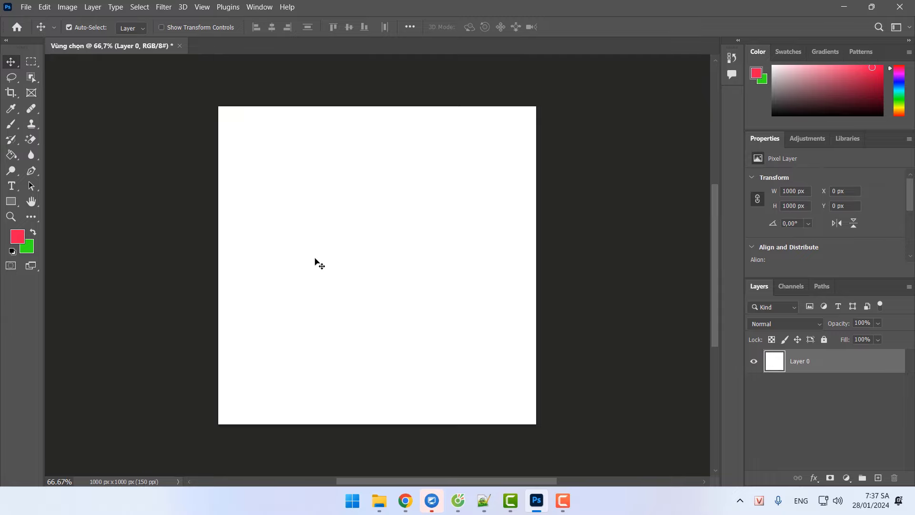
pyautogui.hotkey('alt', 'BackSpace')
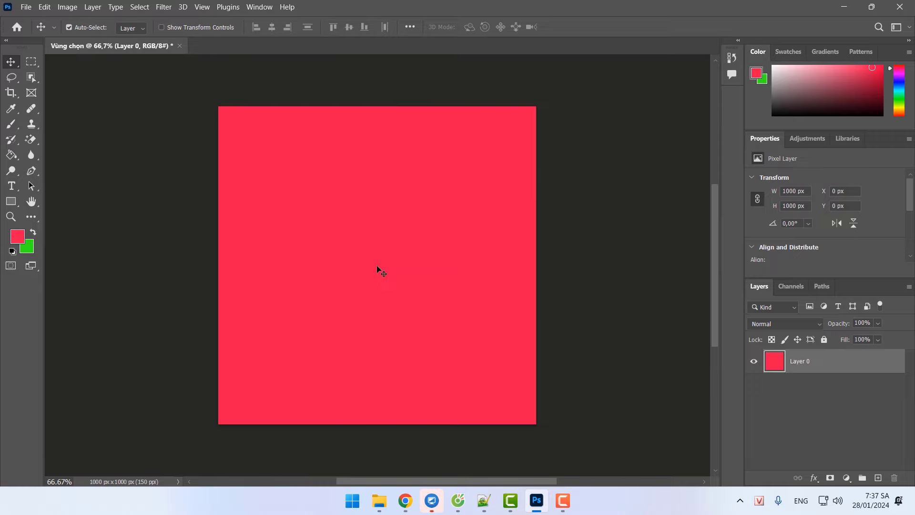
pyautogui.hotkey('ctrl', 'z')
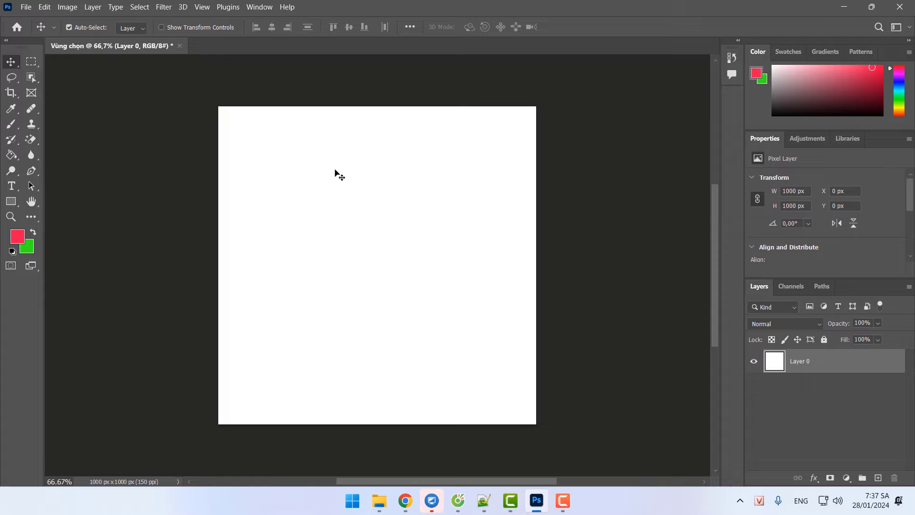
# Draw a 605×333 px rectangular marquee selection in the canvas's upper middle.
pyautogui.press('m')
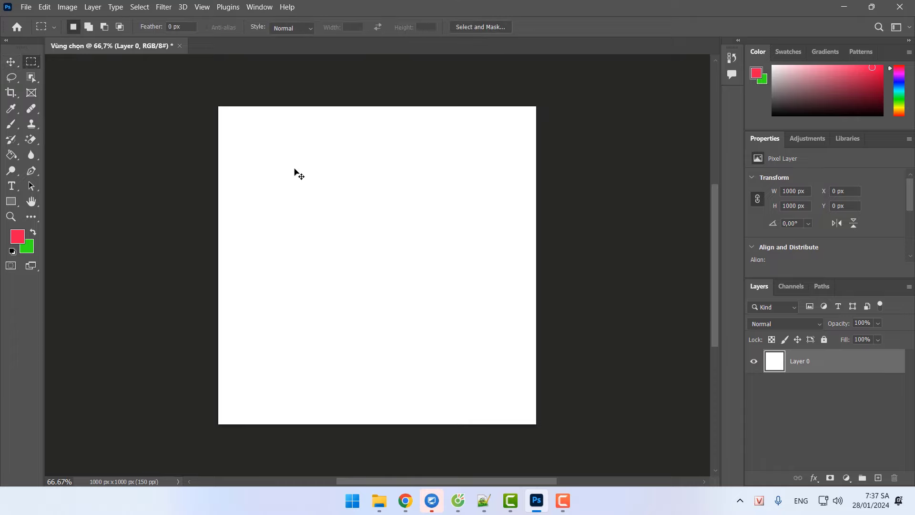
pyautogui.rightClick(34, 65)
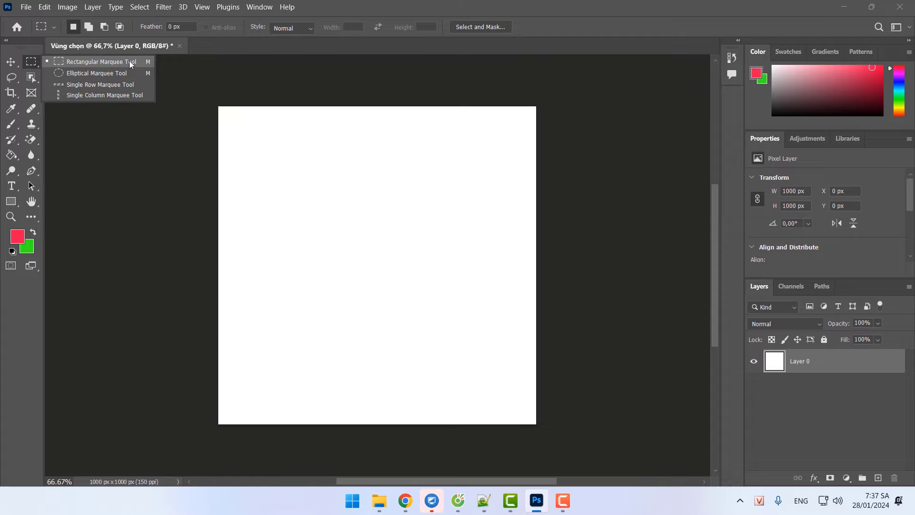
pyautogui.click(112, 61)
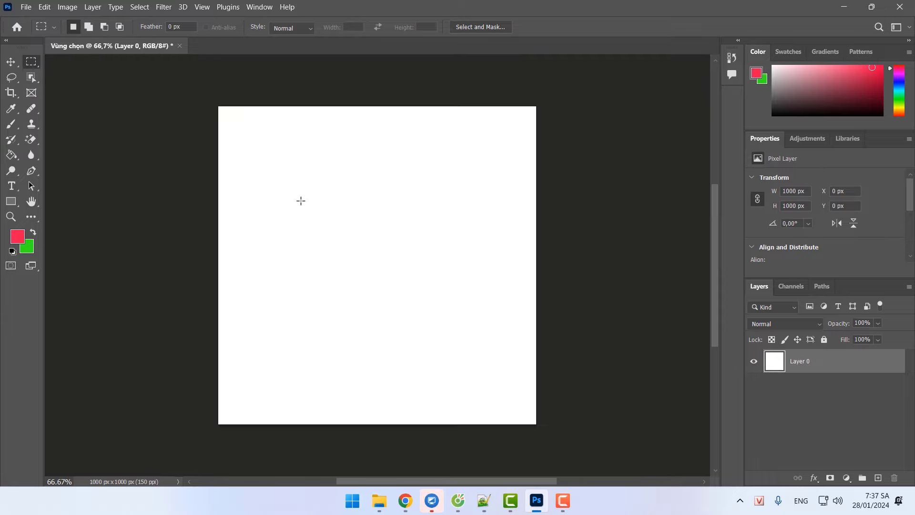
pyautogui.moveTo(286, 190); pyautogui.dragTo(478, 294)
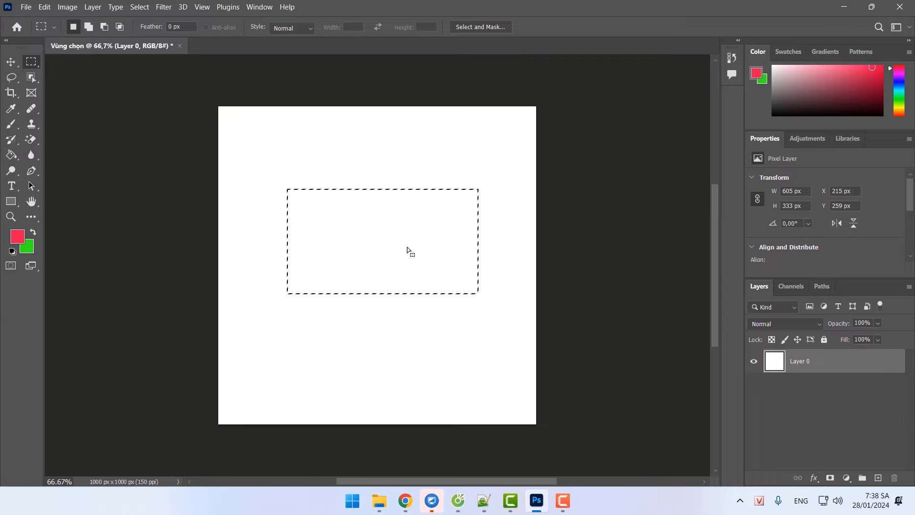
# Fill the upper-middle rectangular marquee with foreground red, then bring up the Notepad++ lesson notes.
pyautogui.hotkey('alt', 'BackSpace')
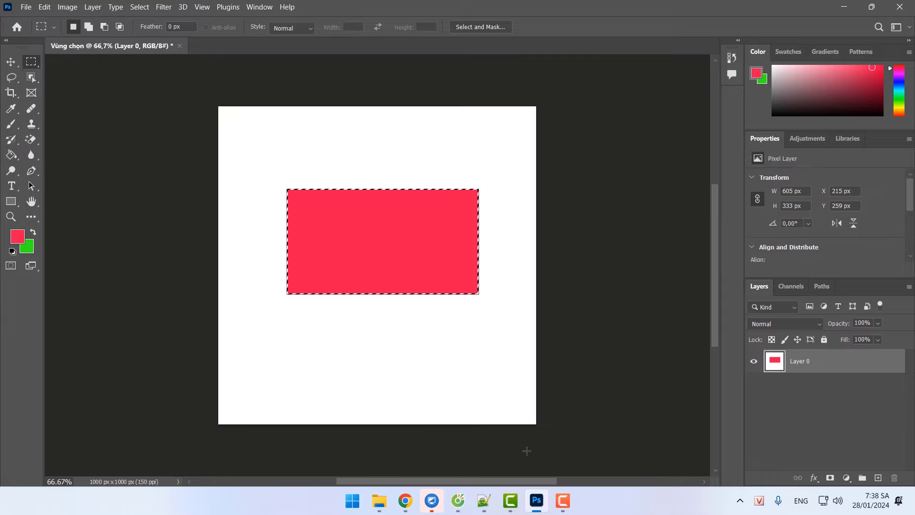
pyautogui.click(484, 500)
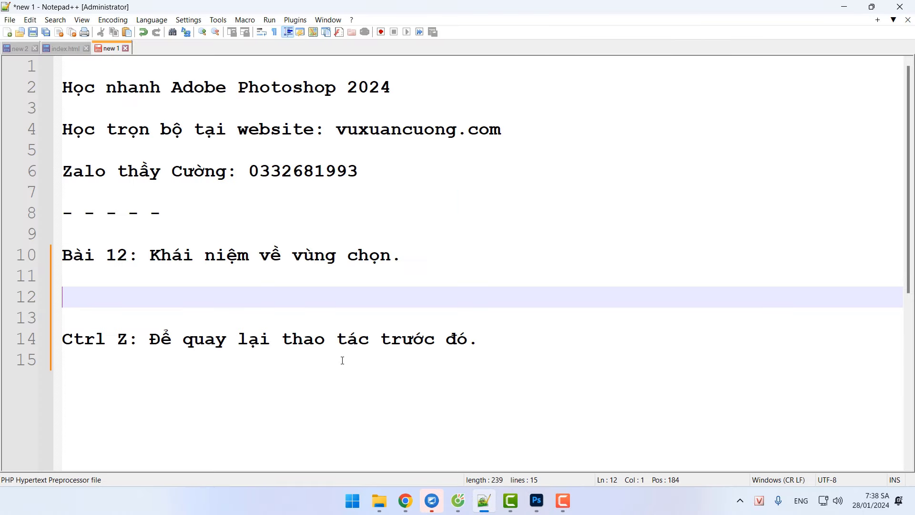
# Type on line 12: 'Vùng chọn: Chỉ xử lý ở bên trong vùng chọn, bên ngoài không bị ảnh hưởng.'.
pyautogui.write('Vùng chọn')
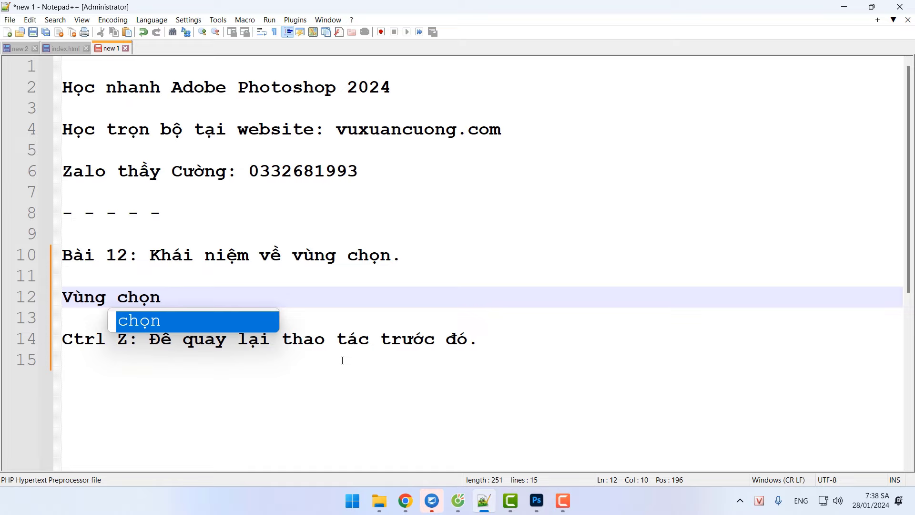
pyautogui.write(': ')
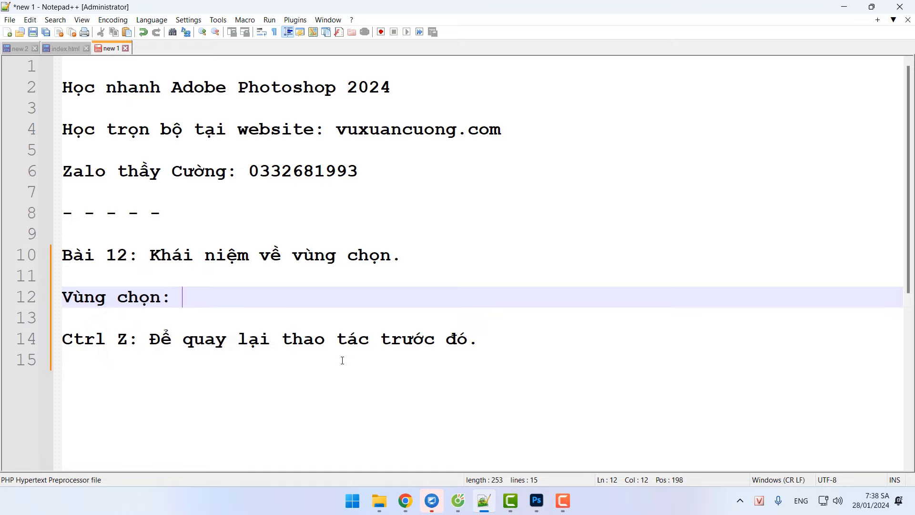
pyautogui.write('Chỉ xử')
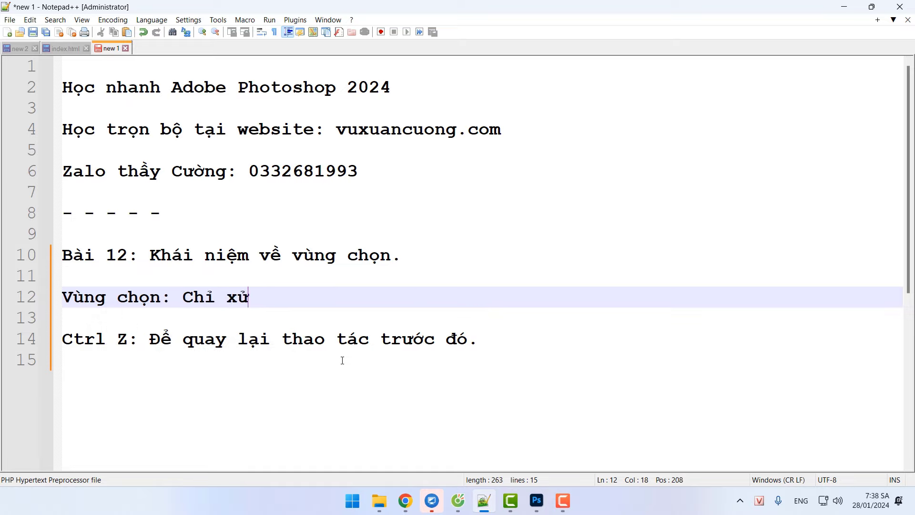
pyautogui.write(' lý ở bên ')
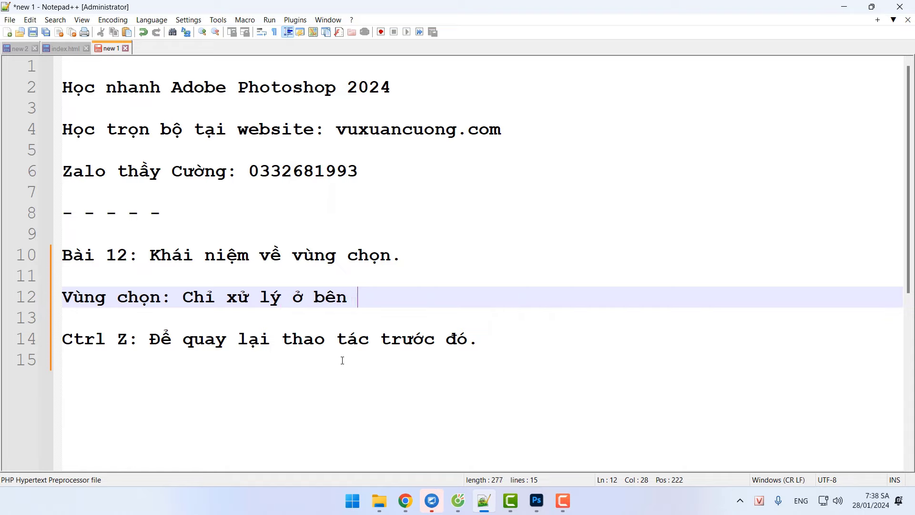
pyautogui.write('trong vung chọn')
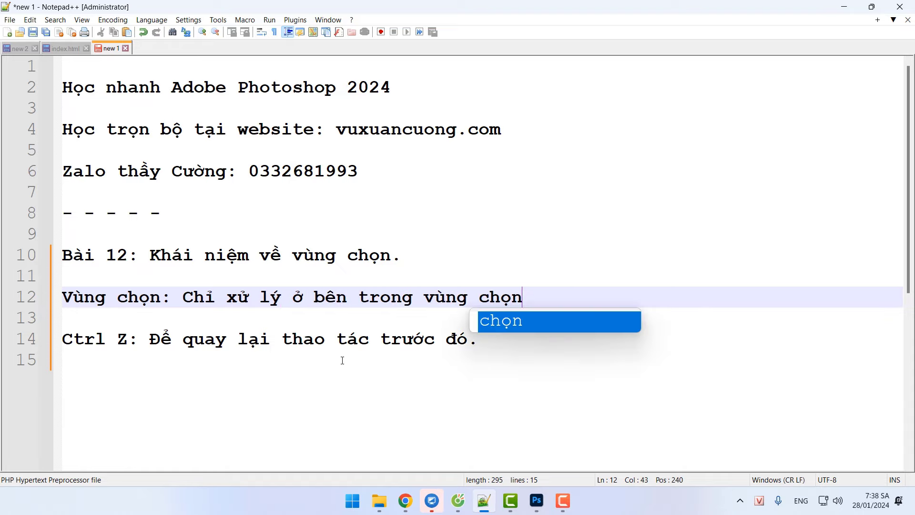
pyautogui.write(', bên ngoài hông')
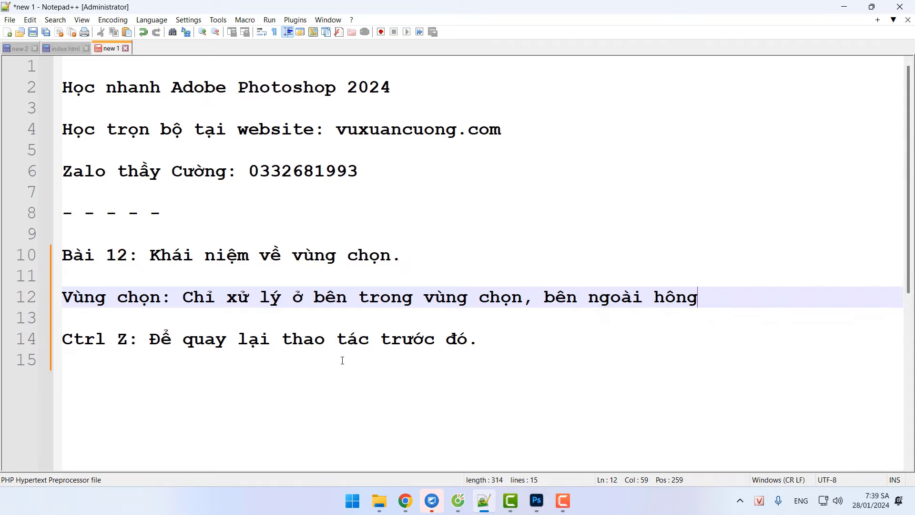
pyautogui.press('BackSpace')
pyautogui.press('BackSpace')
pyautogui.press('BackSpace')
pyautogui.press('BackSpace')
pyautogui.write('không bị ảnh hương')
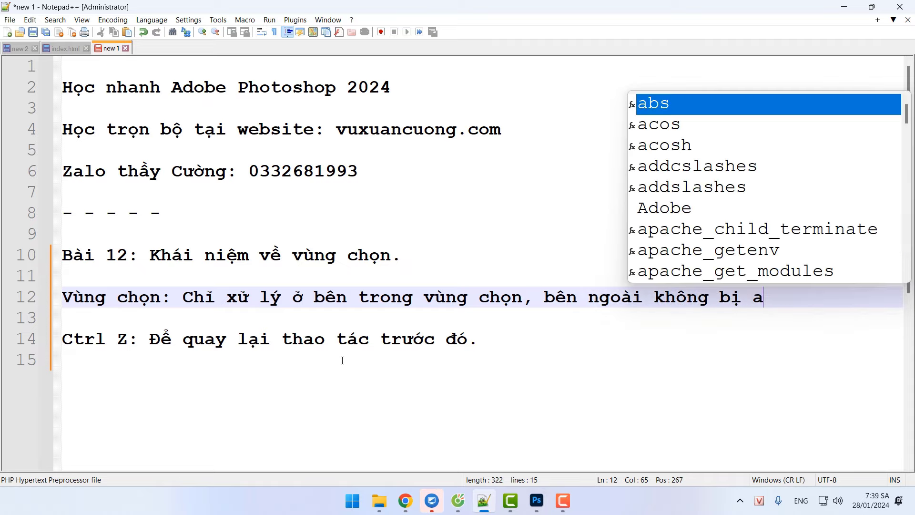
pyautogui.write('r.')
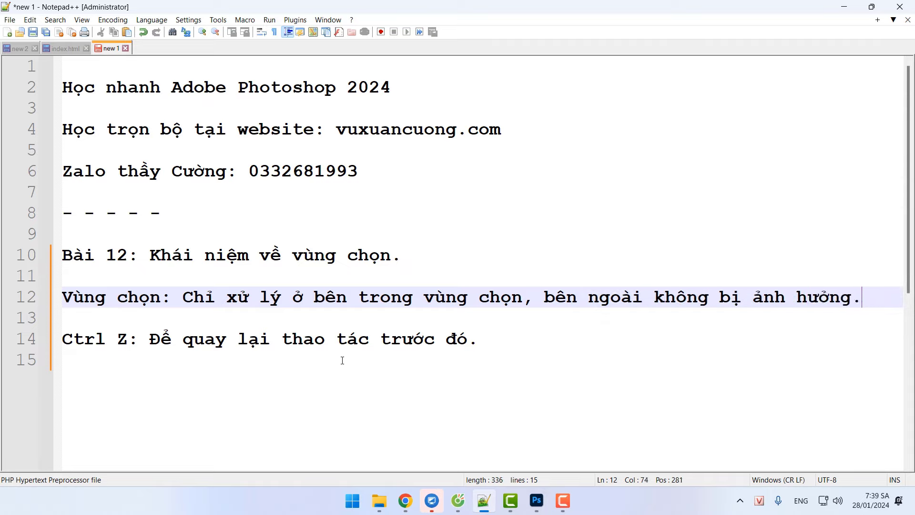
# Deselect the red rectangle in Photoshop with Ctrl+D, then go back to line 12 in Notepad++.
pyautogui.click(533, 498)
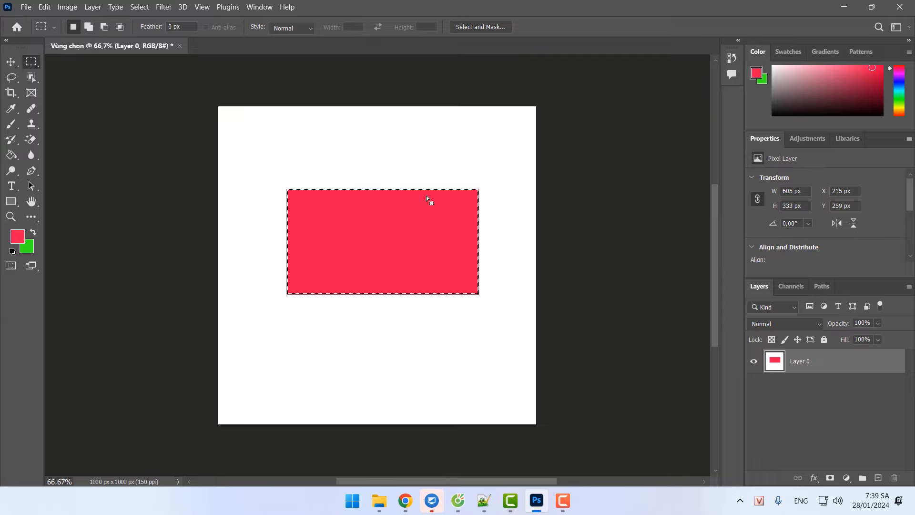
pyautogui.hotkey('ctrl', 'd')
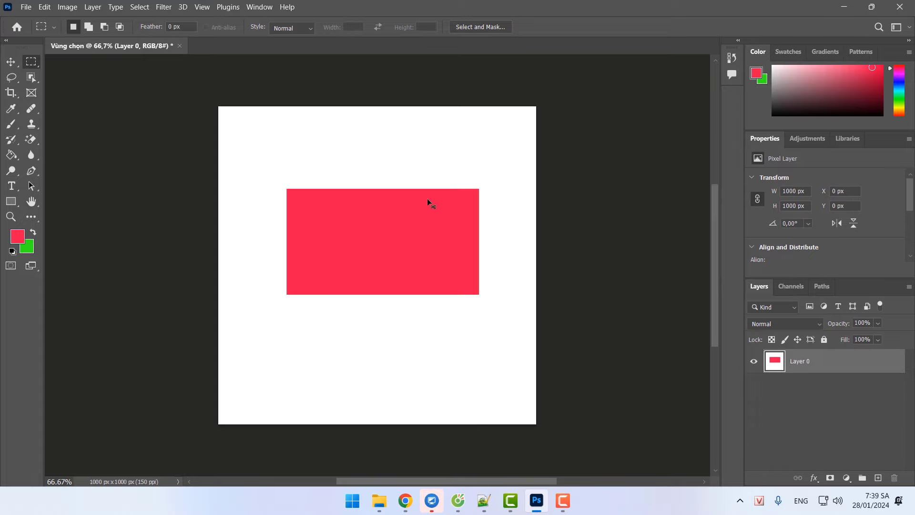
pyautogui.click(484, 500)
pyautogui.click(227, 377)
# Add blank lines and write line 17 'Ctrl D: Để bỏ vùng chọn con kiến.', then return to Photoshop.
pyautogui.click(884, 298)
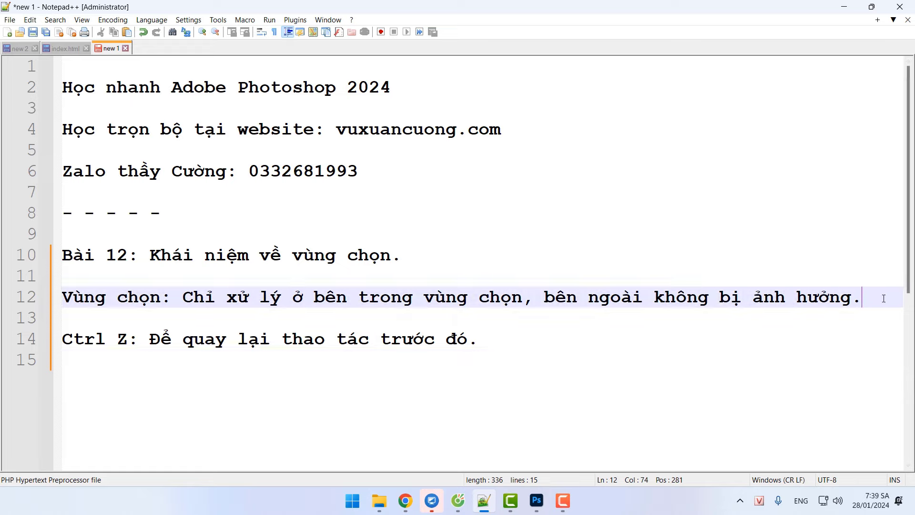
pyautogui.press('Return')
pyautogui.press('Return')
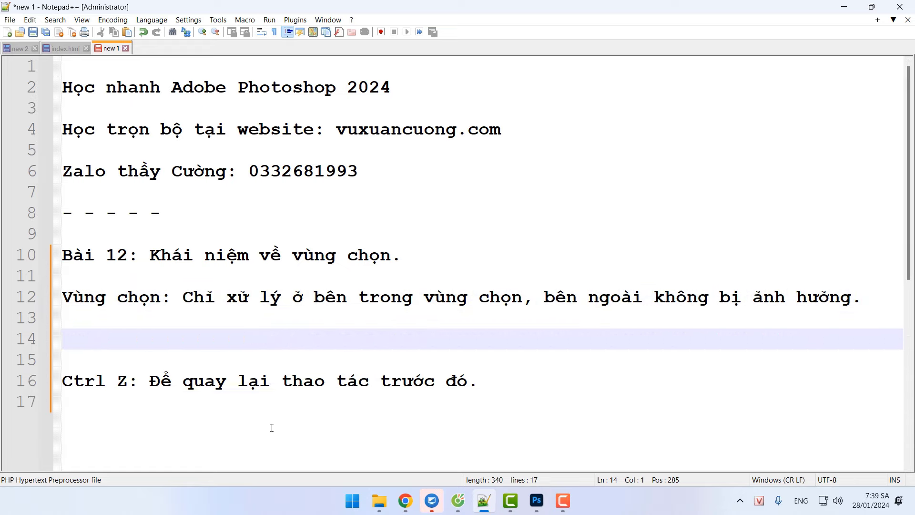
pyautogui.click(190, 419)
pyautogui.write('Ct')
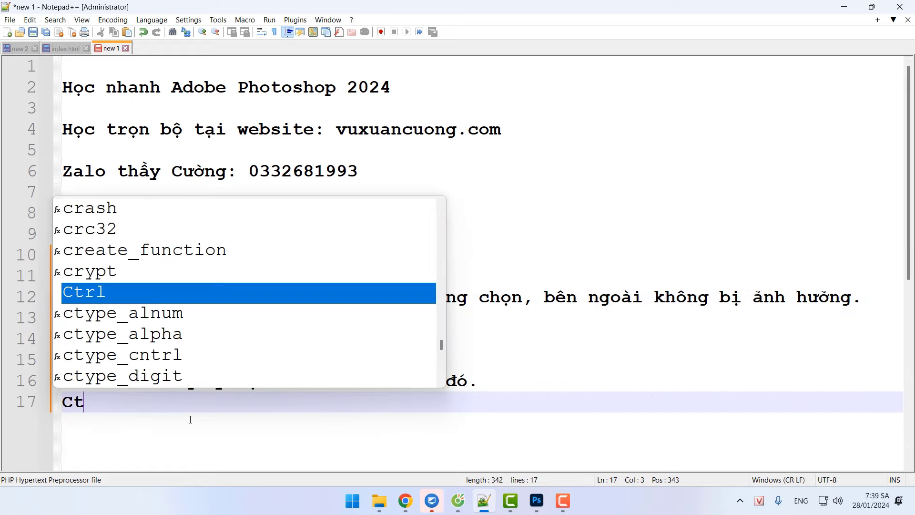
pyautogui.write('rl D: Để ')
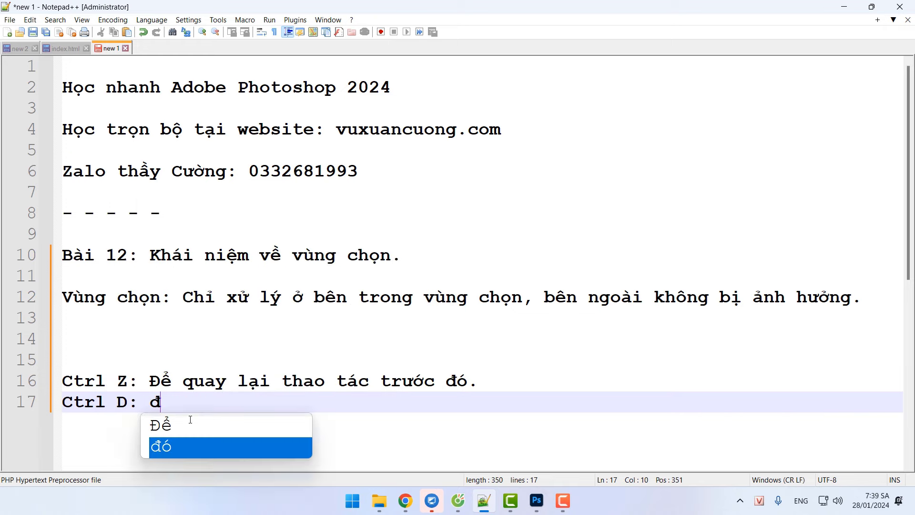
pyautogui.write('bỏ vùng c ho')
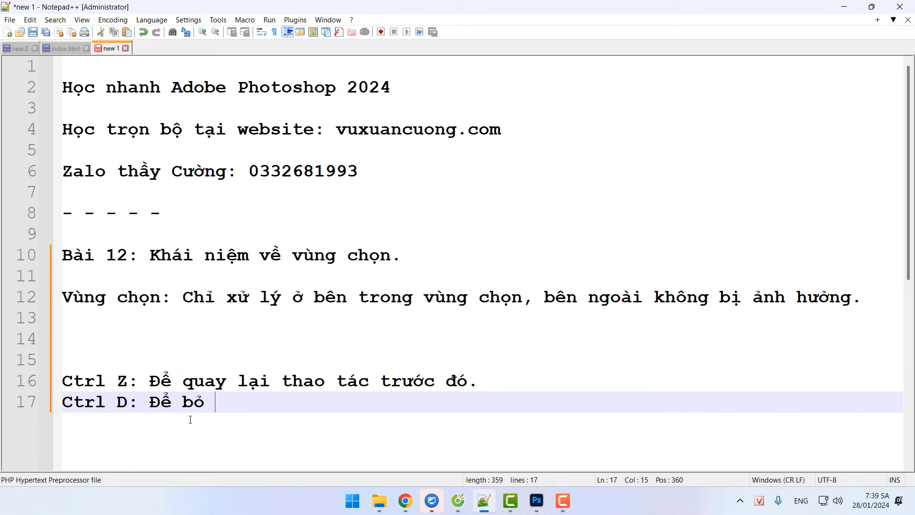
pyautogui.press('BackSpace')
pyautogui.press('BackSpace')
pyautogui.press('BackSpace')
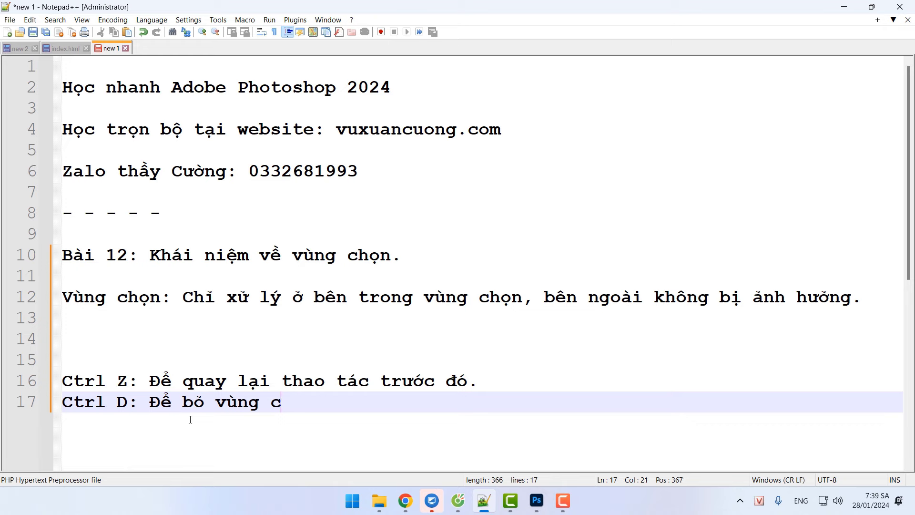
pyautogui.write('họn con i')
pyautogui.press('BackSpace')
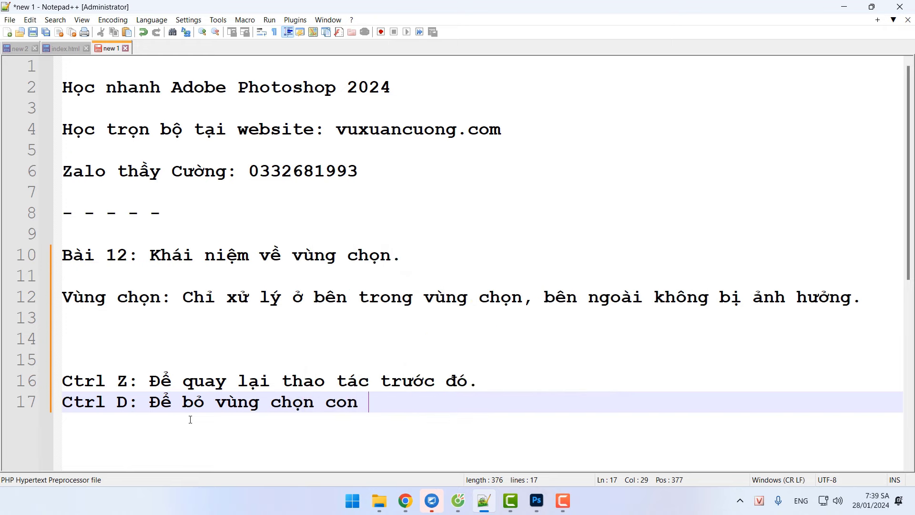
pyautogui.write('l')
pyautogui.press('BackSpace')
pyautogui.write('kiến')
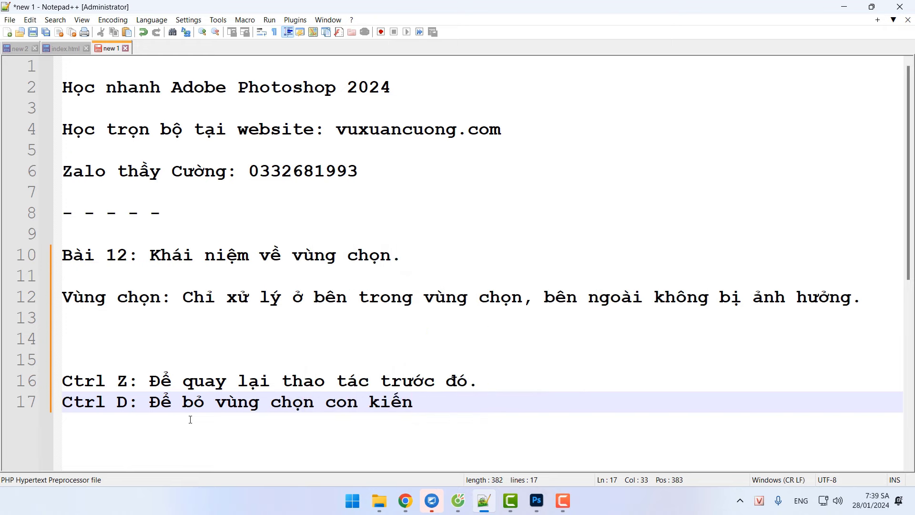
pyautogui.write('.')
pyautogui.click(537, 499)
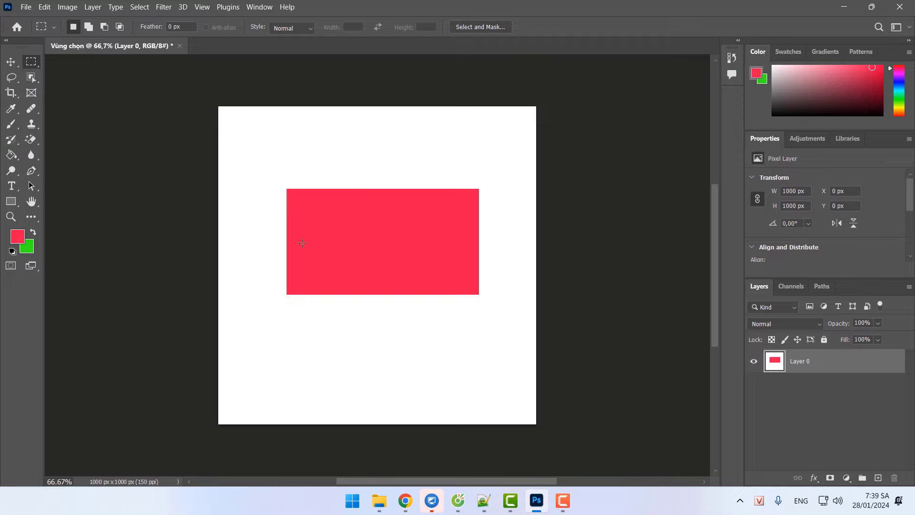
# Fill the canvas with background green, fill an upper-centre marquee rectangle red, and deselect it.
pyautogui.hotkey('ctrl', 'BackSpace')
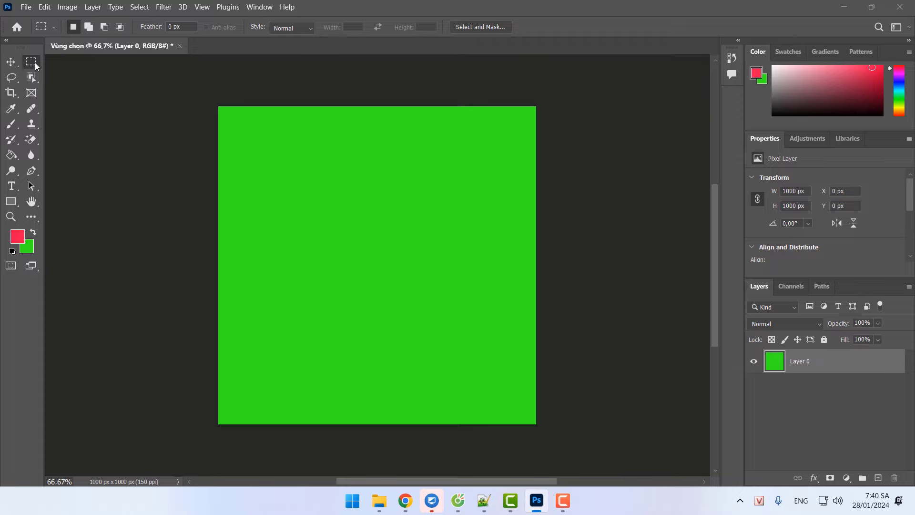
pyautogui.rightClick(36, 62)
pyautogui.click(72, 61)
pyautogui.moveTo(289, 169); pyautogui.dragTo(459, 305)
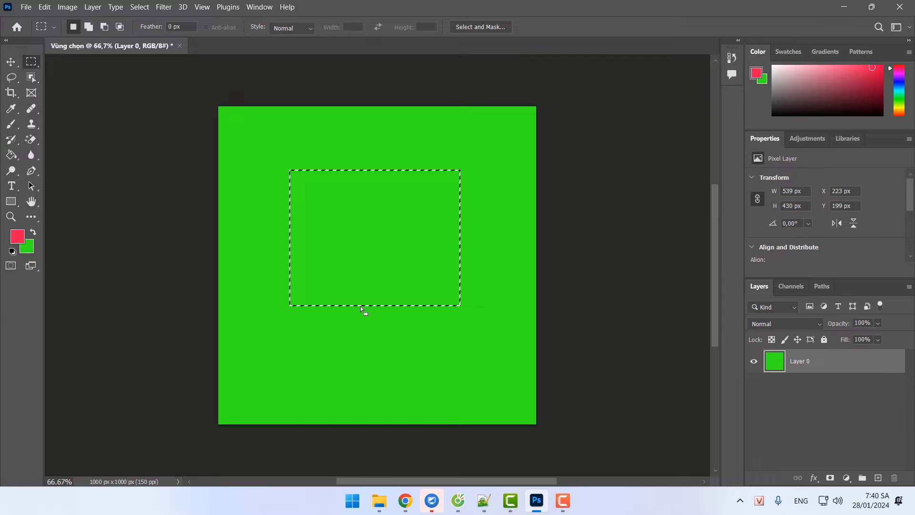
pyautogui.hotkey('alt', 'BackSpace')
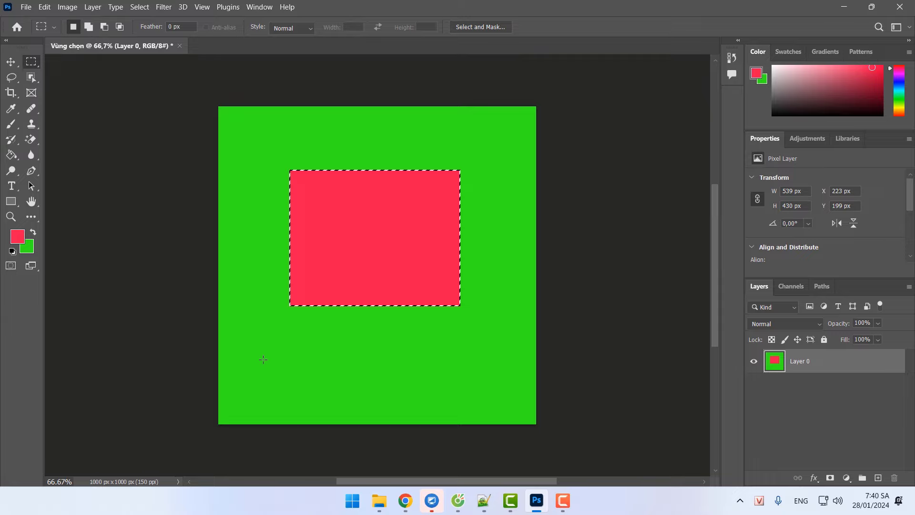
pyautogui.click(299, 212)
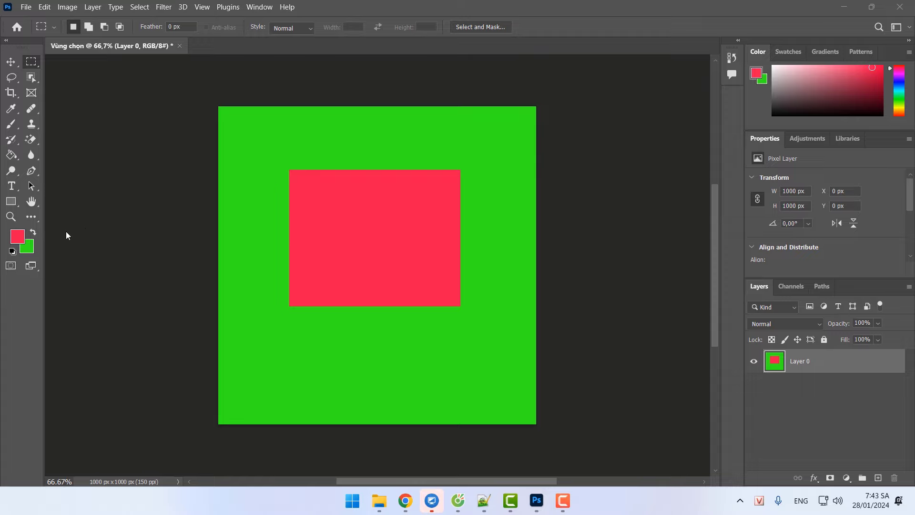
# Set the background colour swatch to white (ffffff) in the Color Picker.
pyautogui.click(20, 241)
pyautogui.click(32, 247)
pyautogui.write('ffffff')
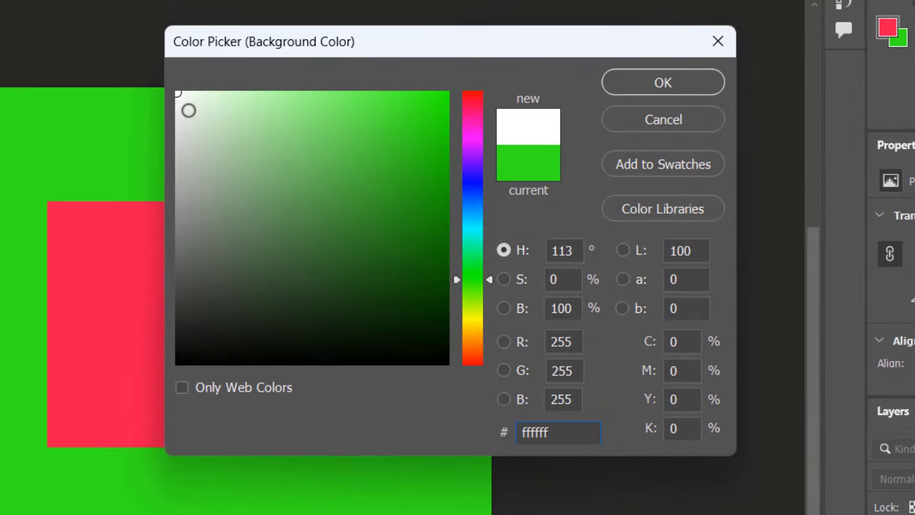
pyautogui.click(442, 149)
pyautogui.moveTo(323, 164)
pyautogui.mouseDown()
pyautogui.moveTo(218, 100)
pyautogui.moveTo(176, 94)
pyautogui.moveTo(137, 60)
pyautogui.mouseUp()
pyautogui.moveTo(258, 218); pyautogui.dragTo(118, 37)
pyautogui.moveTo(474, 279); pyautogui.dragTo(473, 180)
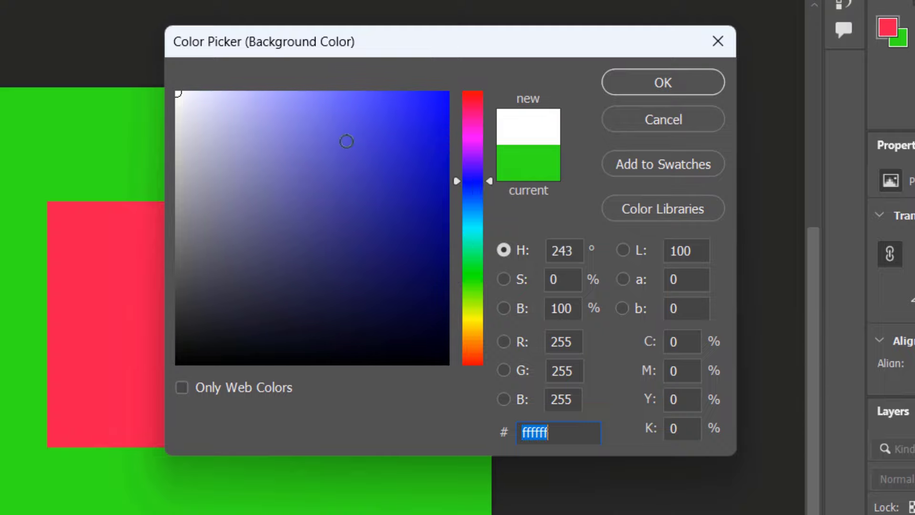
pyautogui.moveTo(347, 141); pyautogui.dragTo(145, 76)
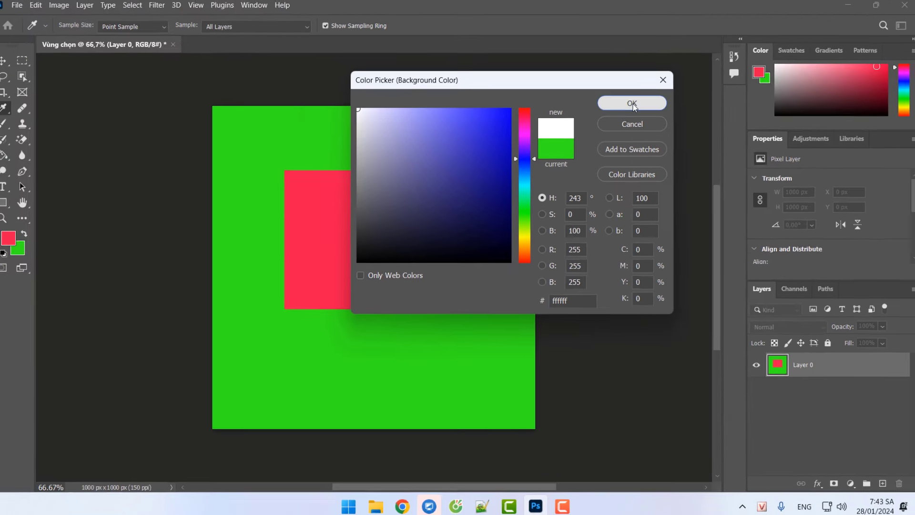
pyautogui.click(662, 82)
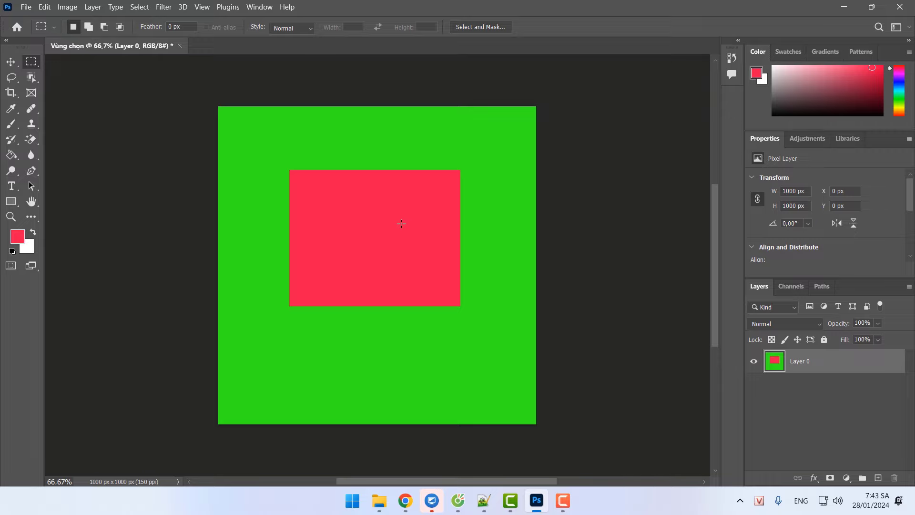
# Fill the canvas white, test a red fill and restore white, then marquee-select the whole canvas.
pyautogui.hotkey('ctrl', 'BackSpace')
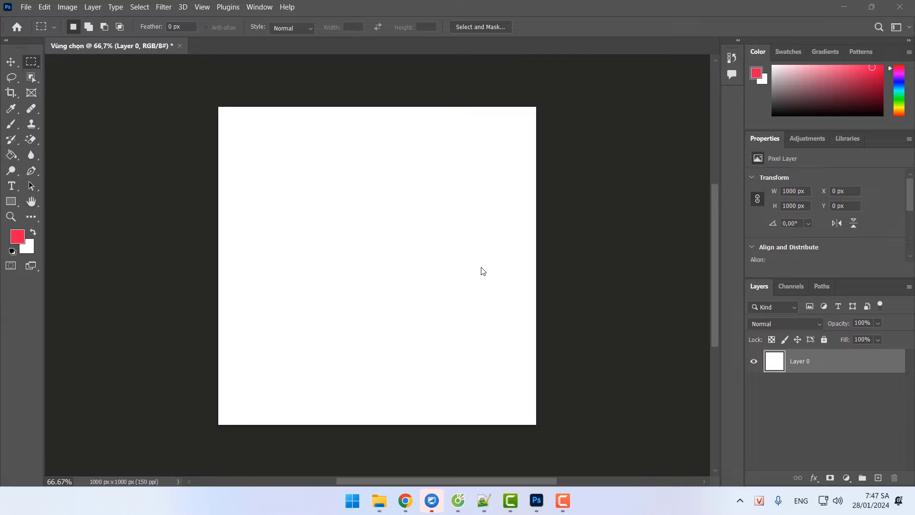
pyautogui.click(194, 100)
pyautogui.hotkey('alt', 'BackSpace')
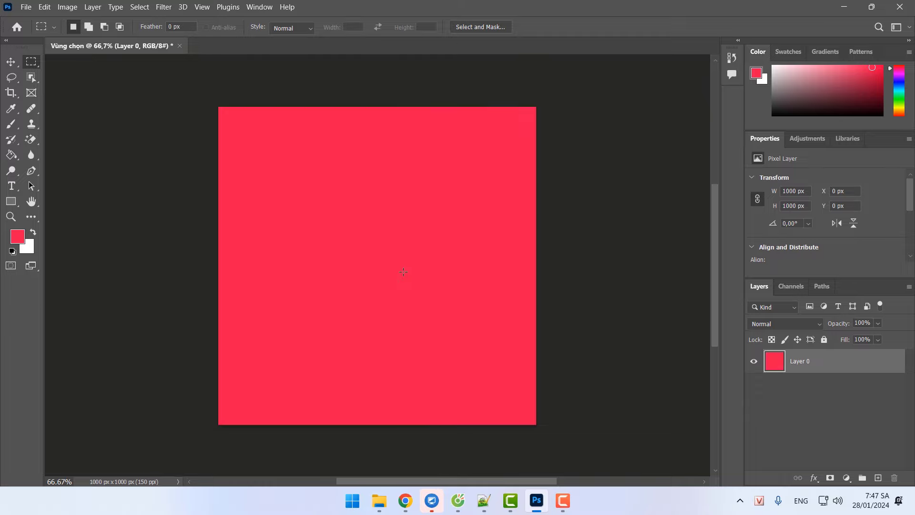
pyautogui.hotkey('ctrl', 'BackSpace')
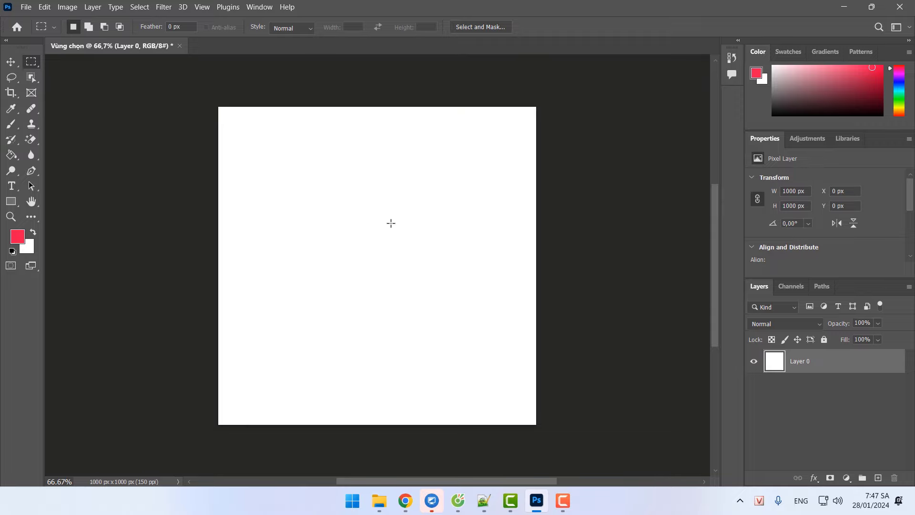
pyautogui.moveTo(172, 90); pyautogui.dragTo(556, 435)
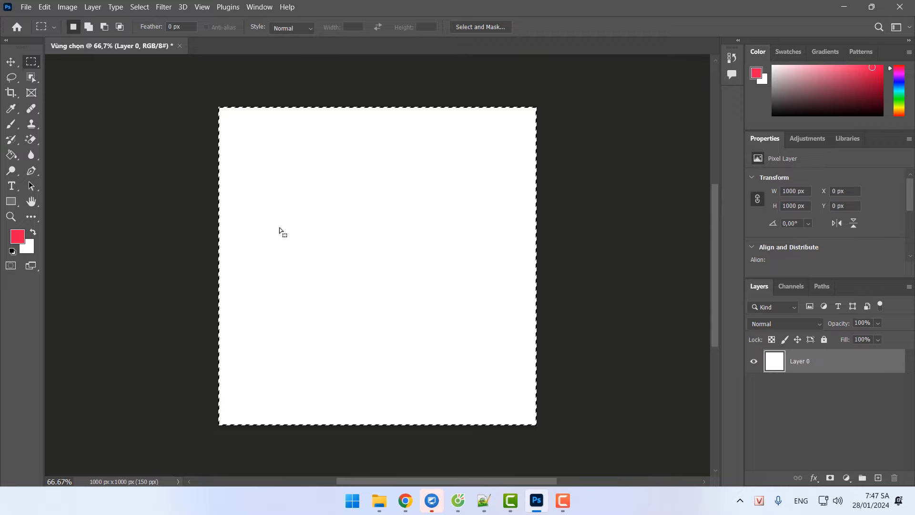
# Fill the selected canvas red, deselect, and marquee-select the whole canvas again.
pyautogui.hotkey('alt', 'BackSpace')
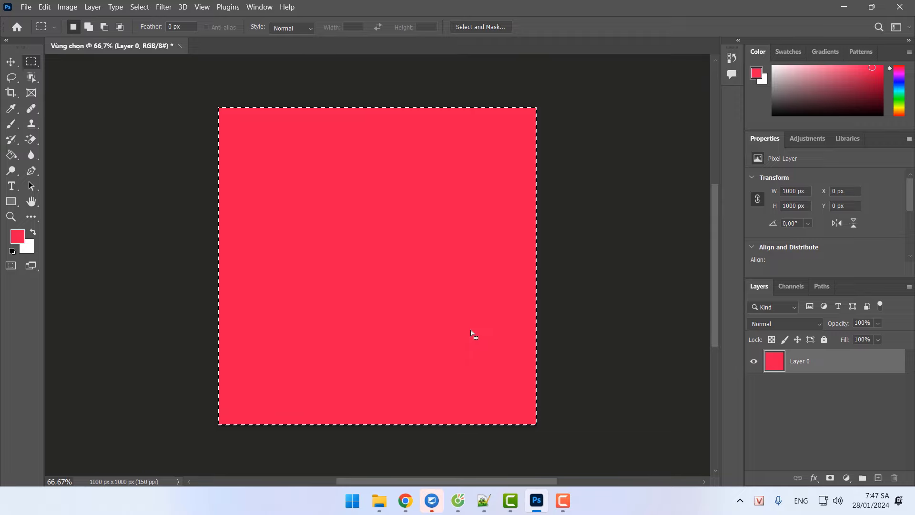
pyautogui.hotkey('ctrl', 'd')
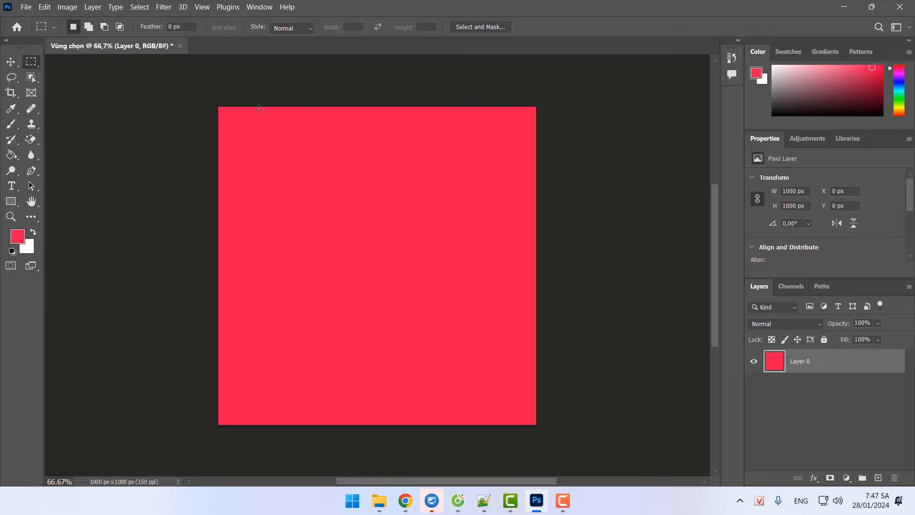
pyautogui.moveTo(210, 98); pyautogui.dragTo(547, 433)
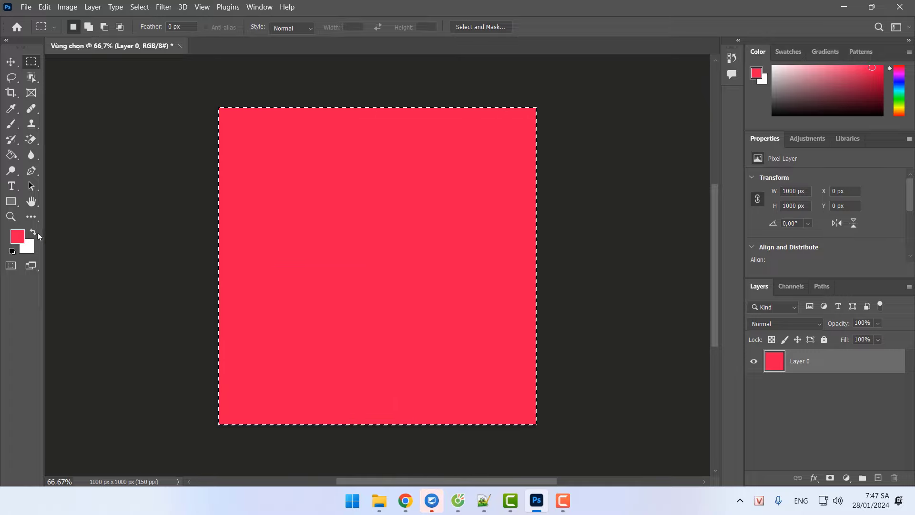
# Set the foreground colour to blue 083eeb, fill the canvas blue, and deselect.
pyautogui.click(18, 236)
pyautogui.moveTo(525, 159); pyautogui.dragTo(525, 166)
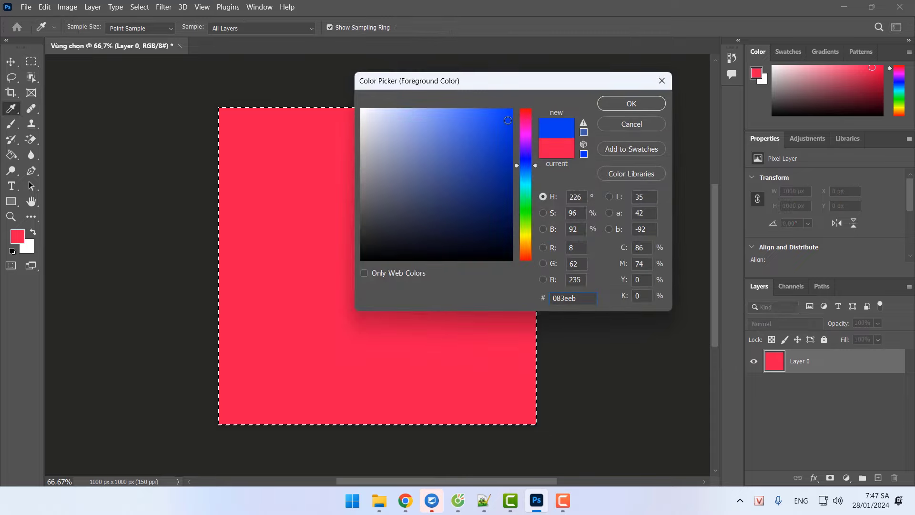
pyautogui.click(632, 103)
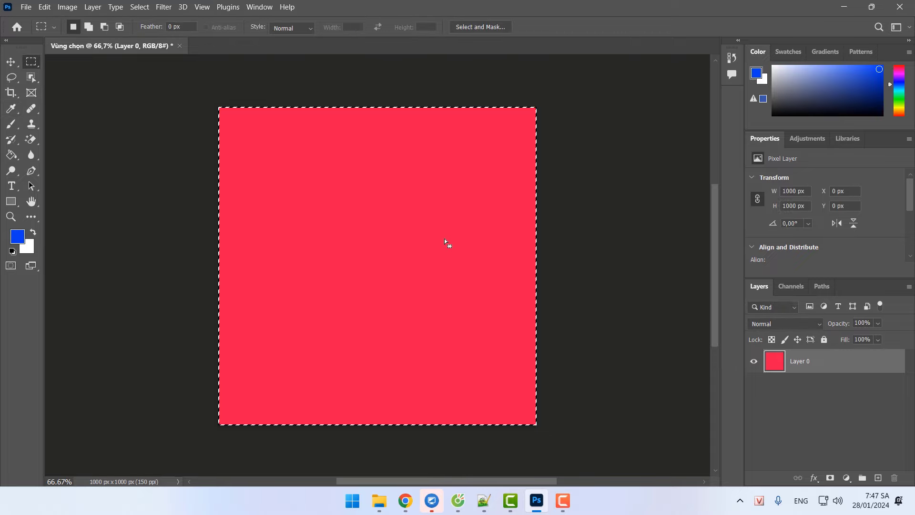
pyautogui.press('alt')
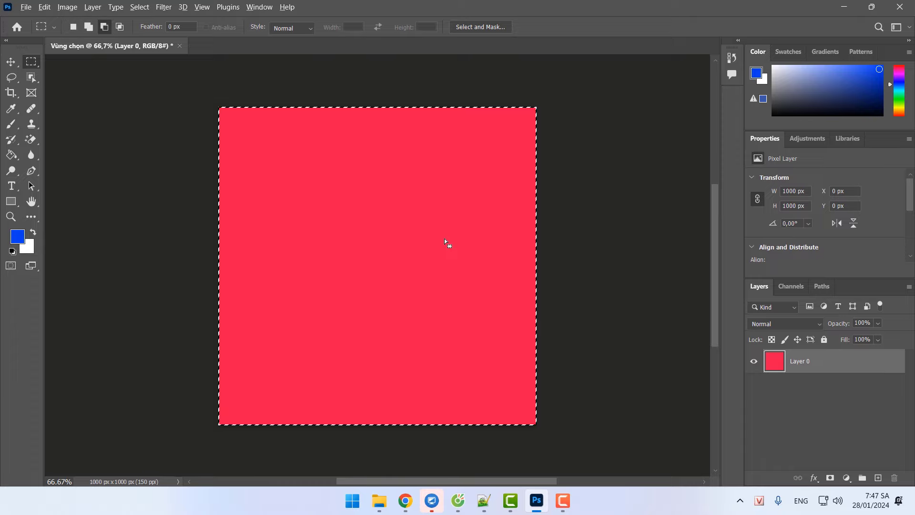
pyautogui.hotkey('alt', 'BackSpace')
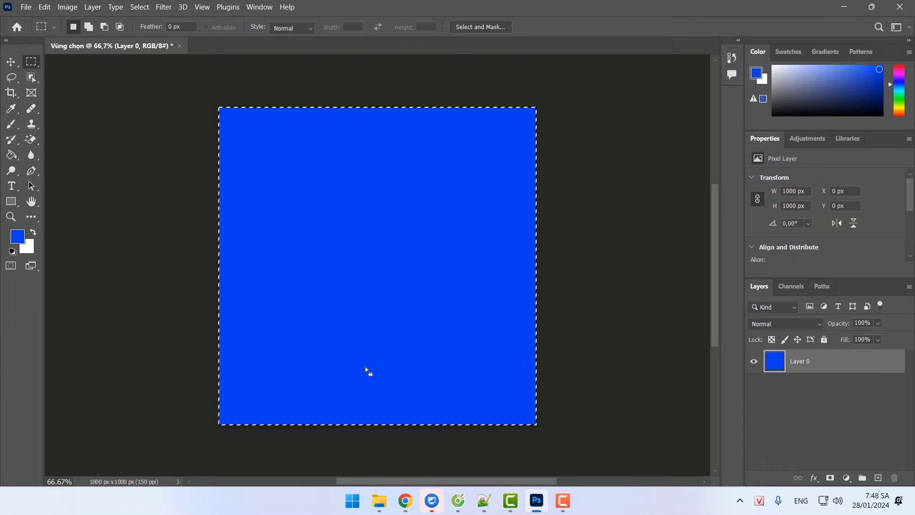
pyautogui.hotkey('ctrl', 'd')
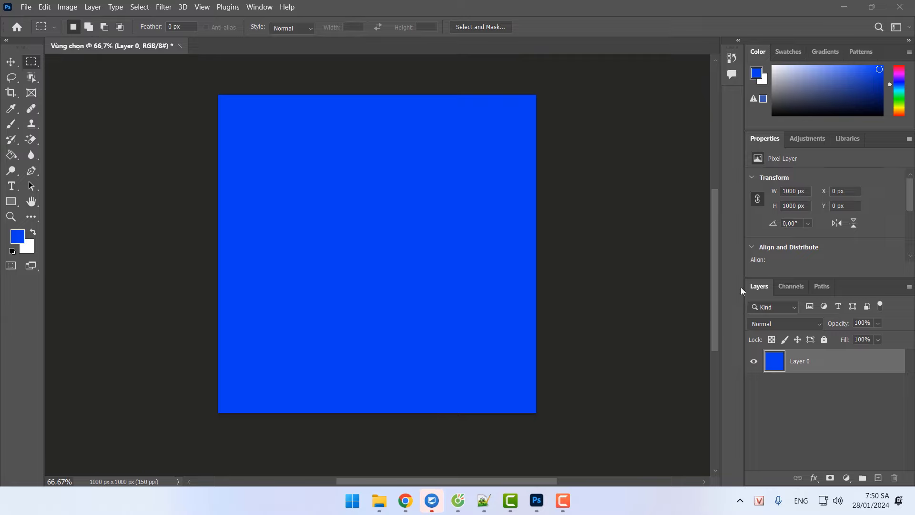
# Switch from the marquee tool group to the Lasso Tool, then bring up the Notepad++ notes.
pyautogui.click(715, 250)
pyautogui.rightClick(31, 62)
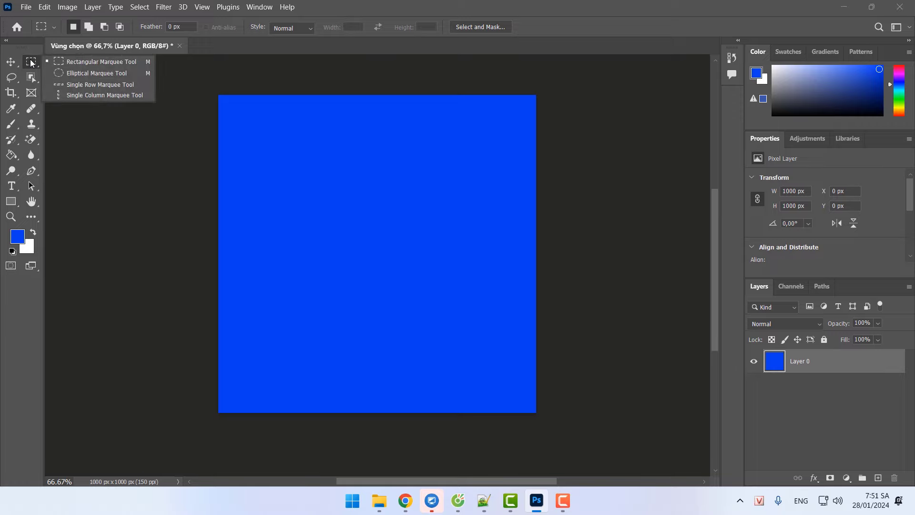
pyautogui.click(12, 79)
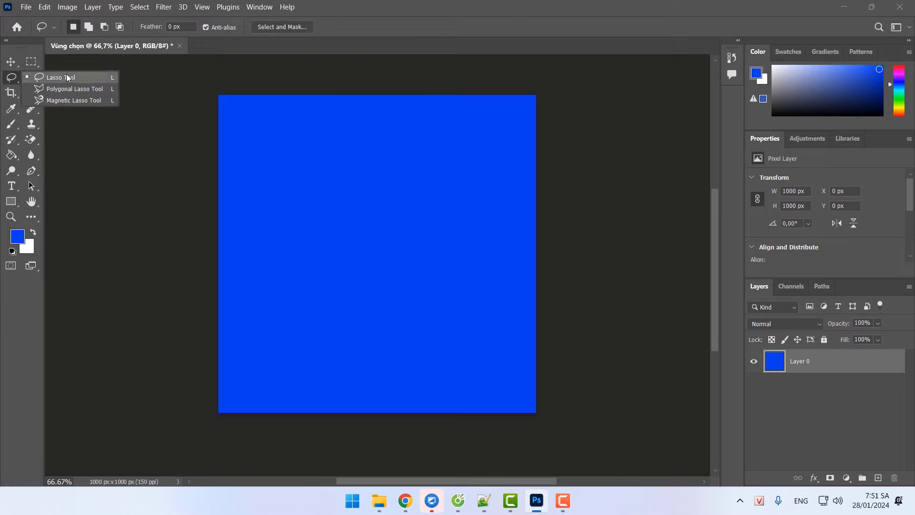
pyautogui.click(128, 46)
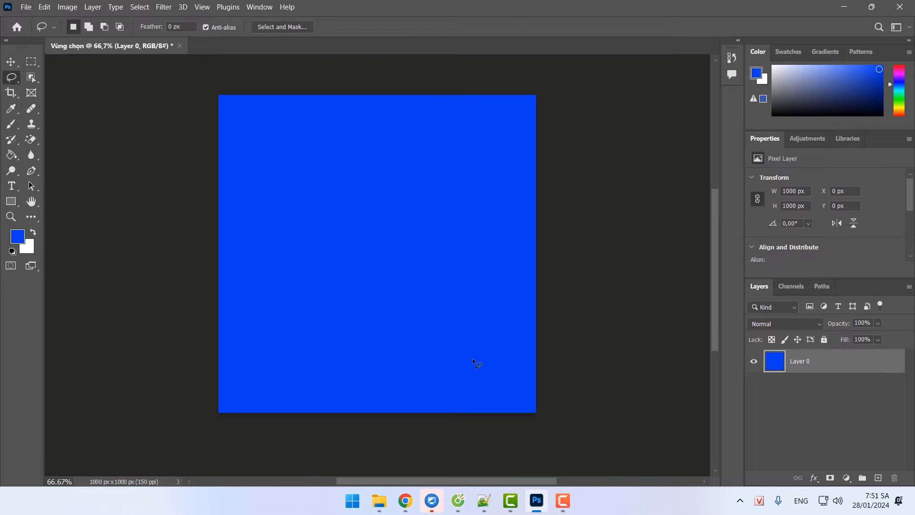
pyautogui.click(484, 500)
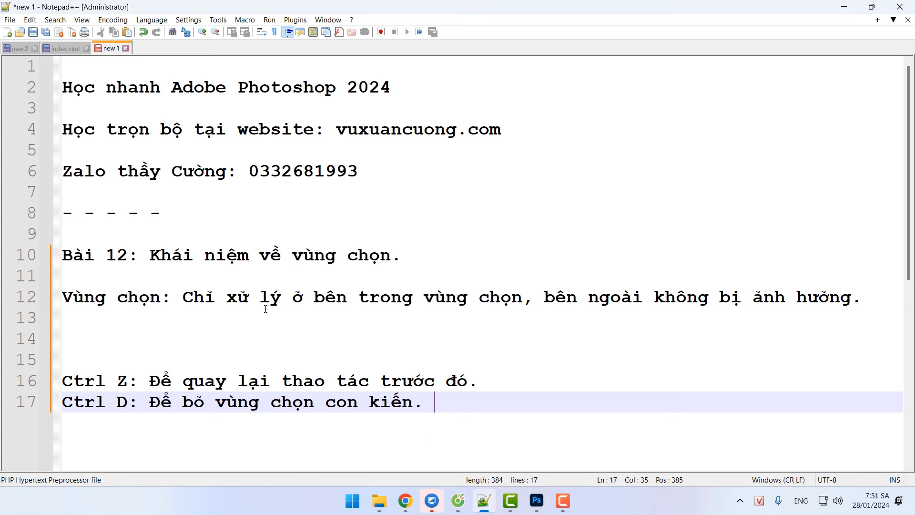
# Highlight the line 12 selection definition and the line 17 Ctrl D note.
pyautogui.moveTo(446, 298); pyautogui.dragTo(852, 299)
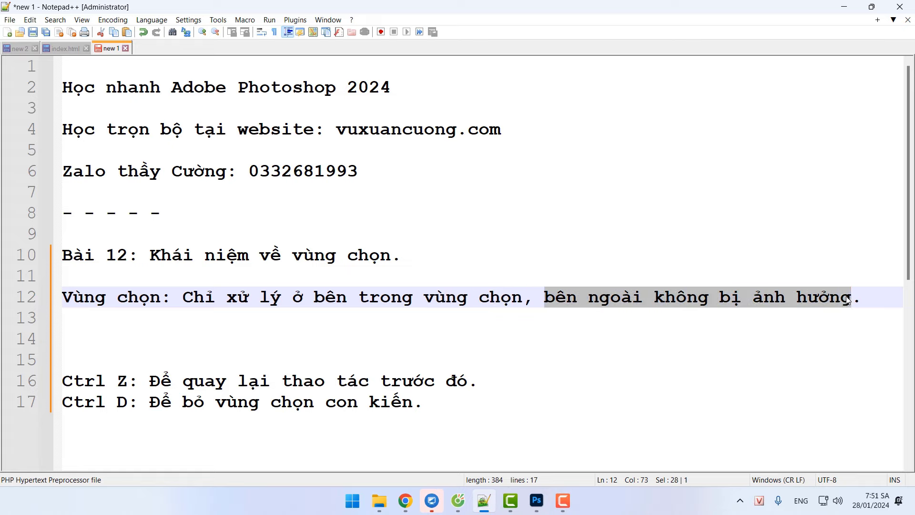
pyautogui.moveTo(434, 403); pyautogui.dragTo(140, 408)
# Draw and deselect three practice rectangular selections on the blue canvas.
pyautogui.click(536, 500)
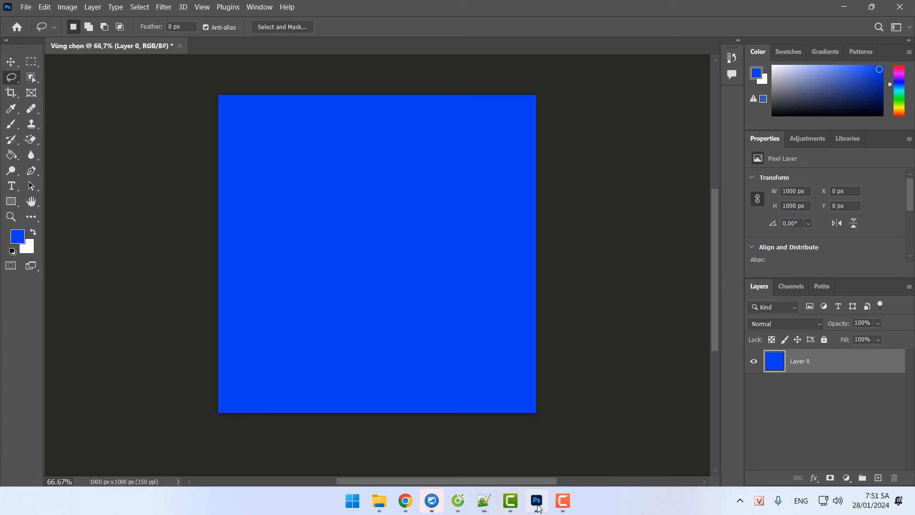
pyautogui.click(31, 61)
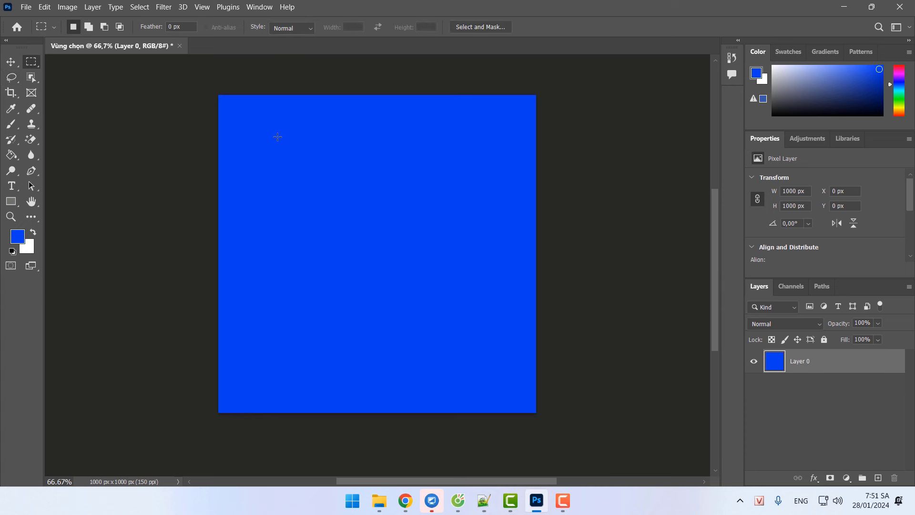
pyautogui.moveTo(276, 135); pyautogui.dragTo(434, 271)
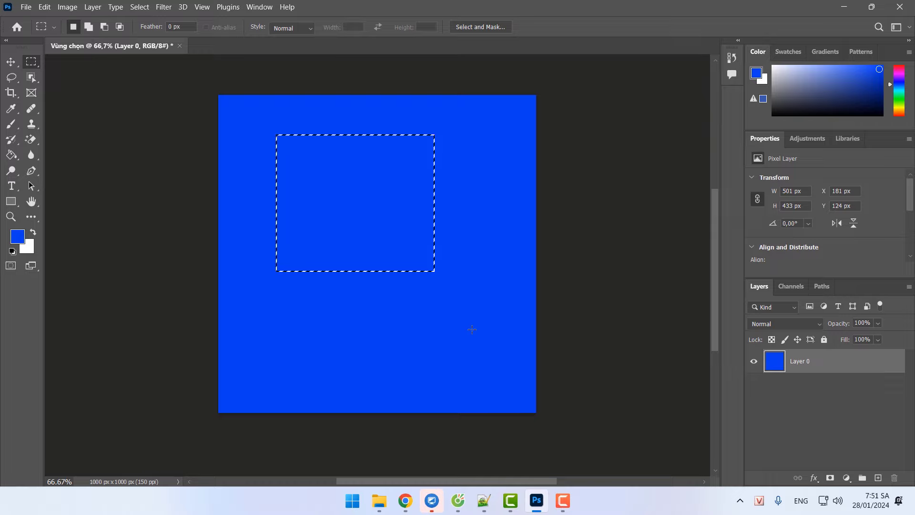
pyautogui.hotkey('ctrl', 'd')
pyautogui.moveTo(316, 193); pyautogui.dragTo(462, 354)
pyautogui.hotkey('ctrl', 'd')
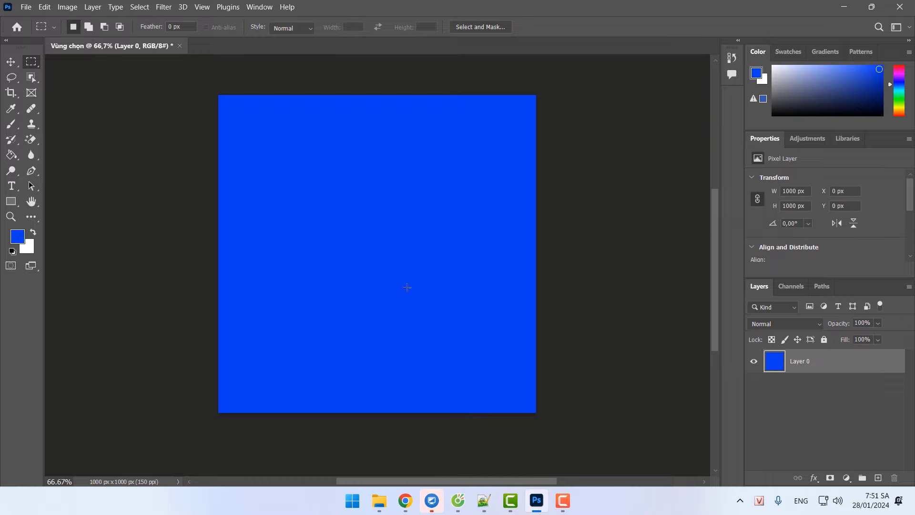
pyautogui.moveTo(282, 167); pyautogui.dragTo(490, 368)
pyautogui.hotkey('ctrl', 'd')
# Highlight 'Move Tool' in the Lesson 13 heading in Notepad++, then return to Photoshop.
pyautogui.click(483, 501)
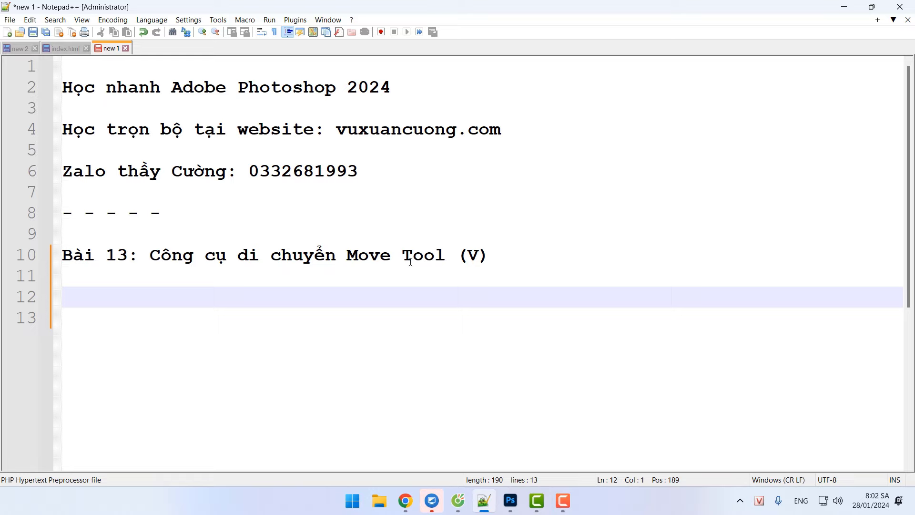
pyautogui.moveTo(443, 256); pyautogui.dragTo(347, 255)
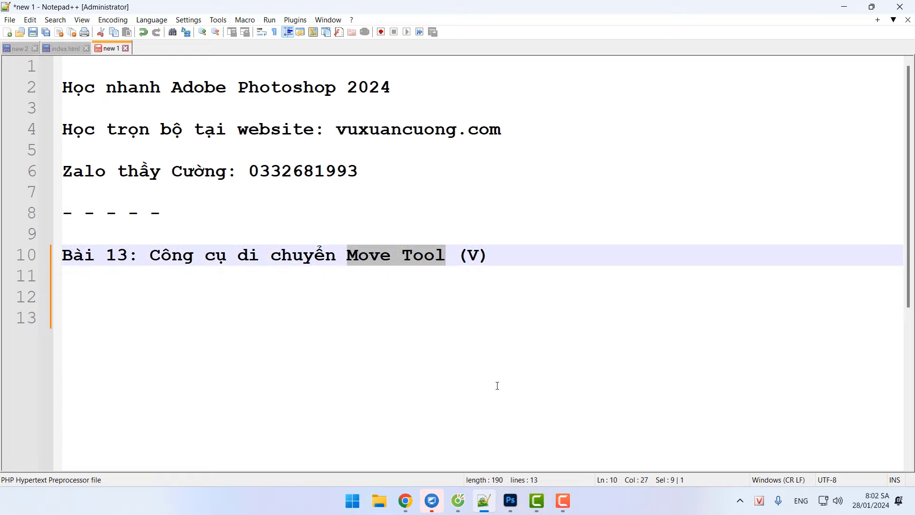
pyautogui.click(511, 500)
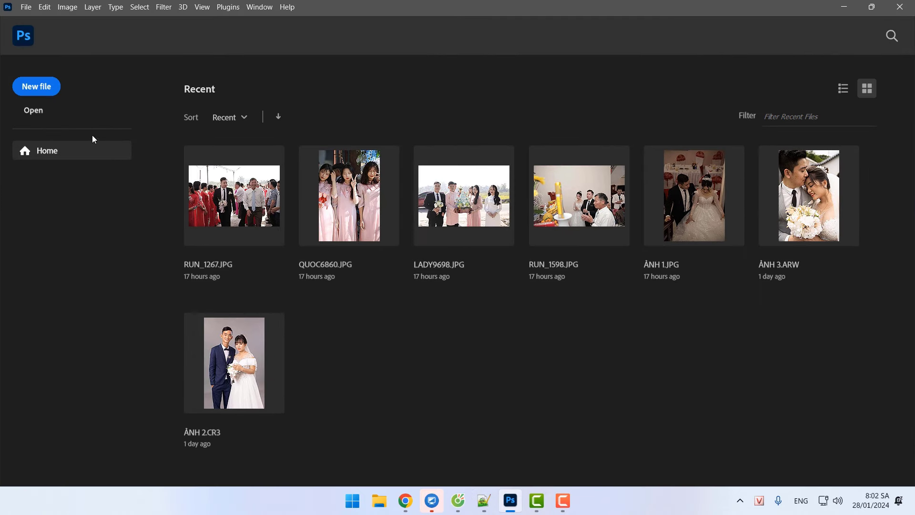
# Create a new 1000 x 1000 px document from the preset, named 'Move Tool'.
pyautogui.click(41, 87)
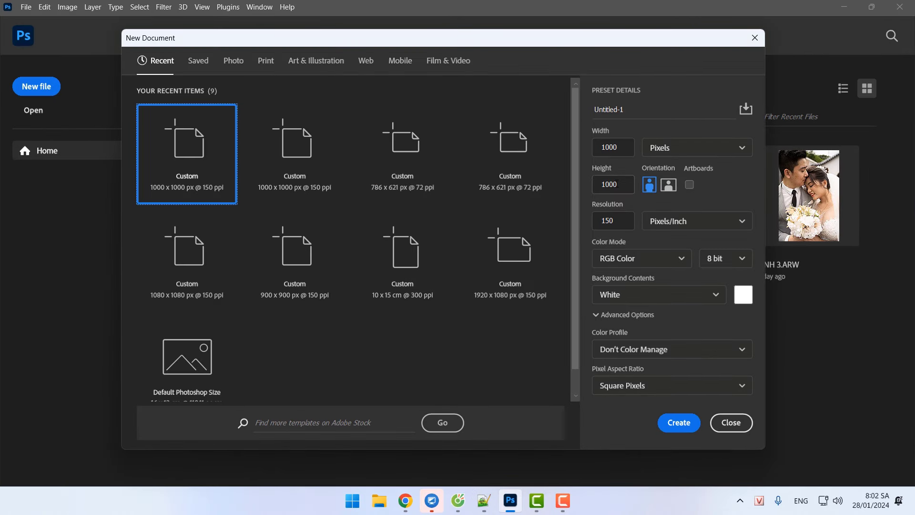
pyautogui.click(619, 112)
pyautogui.write('M')
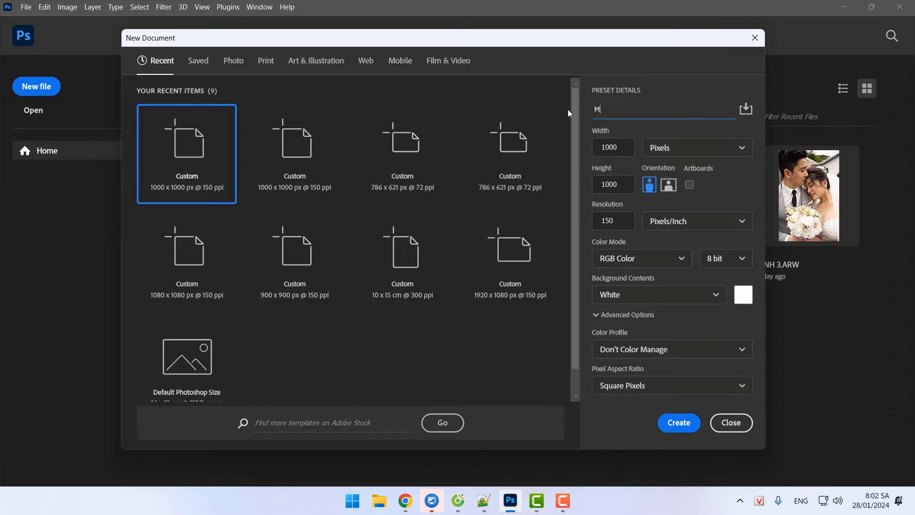
pyautogui.write('ove Tồl')
pyautogui.click(694, 426)
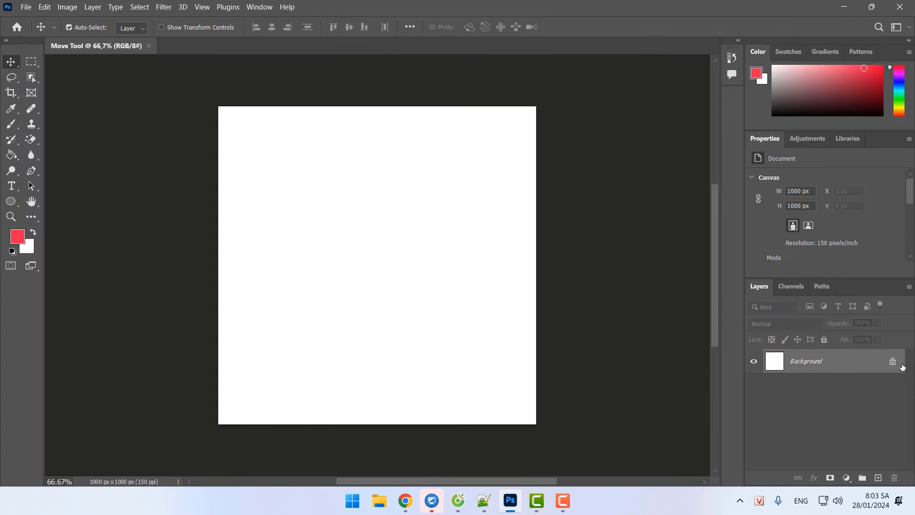
pyautogui.click(892, 360)
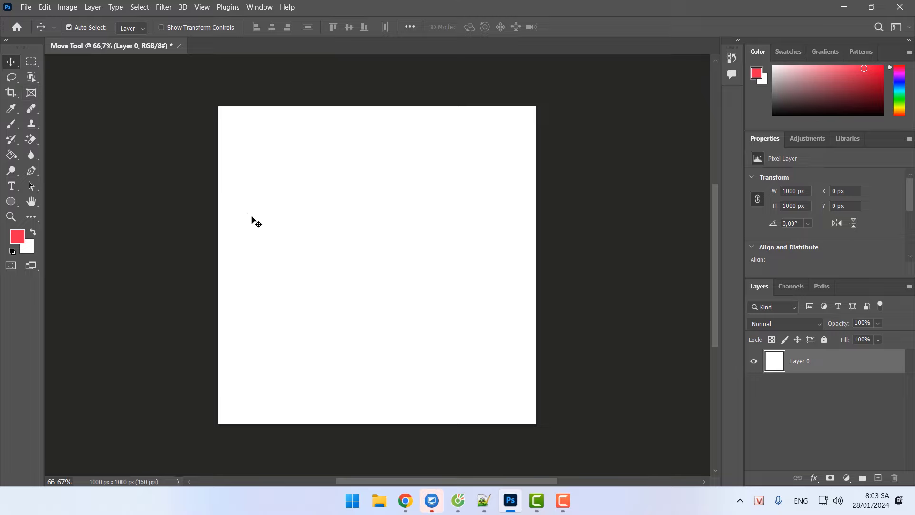
pyautogui.rightClick(13, 60)
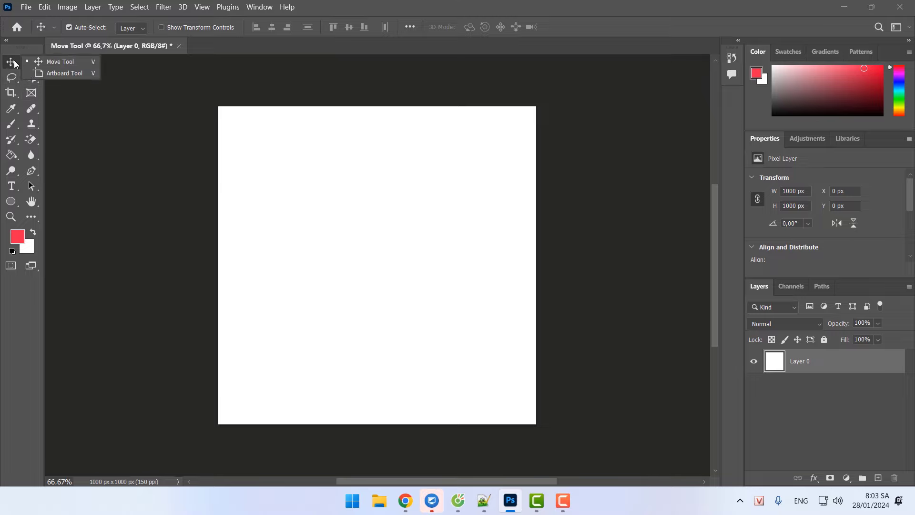
pyautogui.click(70, 61)
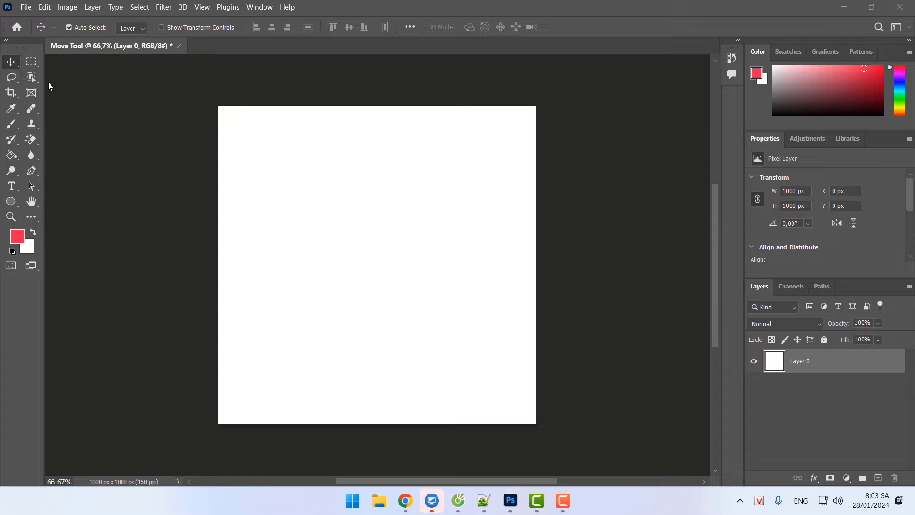
pyautogui.rightClick(15, 64)
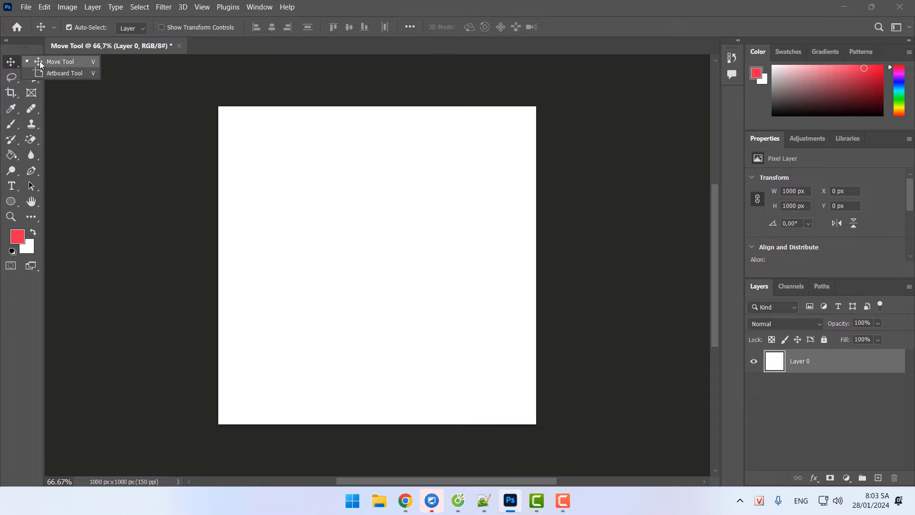
pyautogui.click(39, 61)
pyautogui.click(6, 40)
pyautogui.rightClick(11, 63)
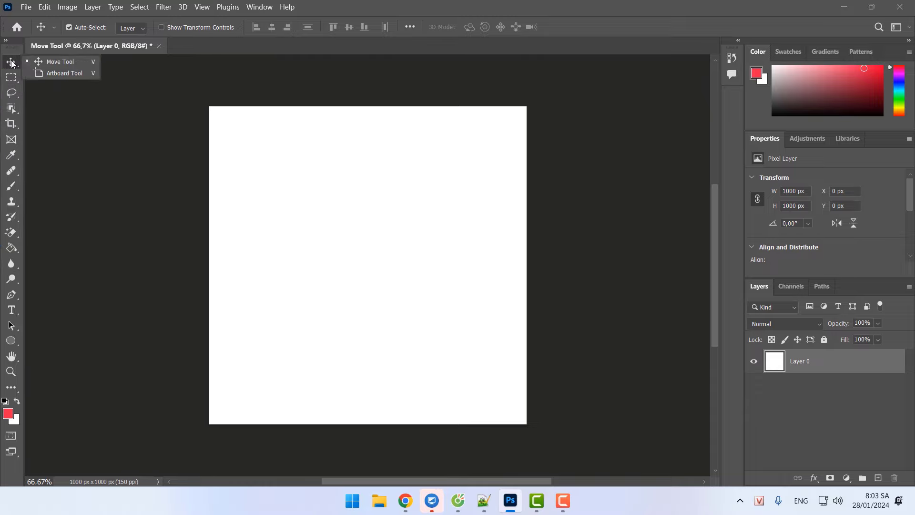
pyautogui.click(52, 62)
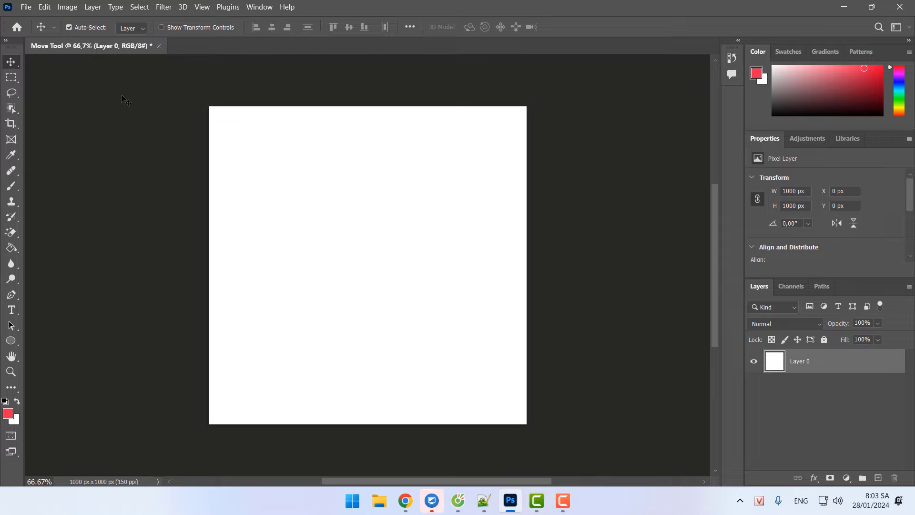
pyautogui.rightClick(11, 62)
pyautogui.click(42, 65)
pyautogui.click(6, 41)
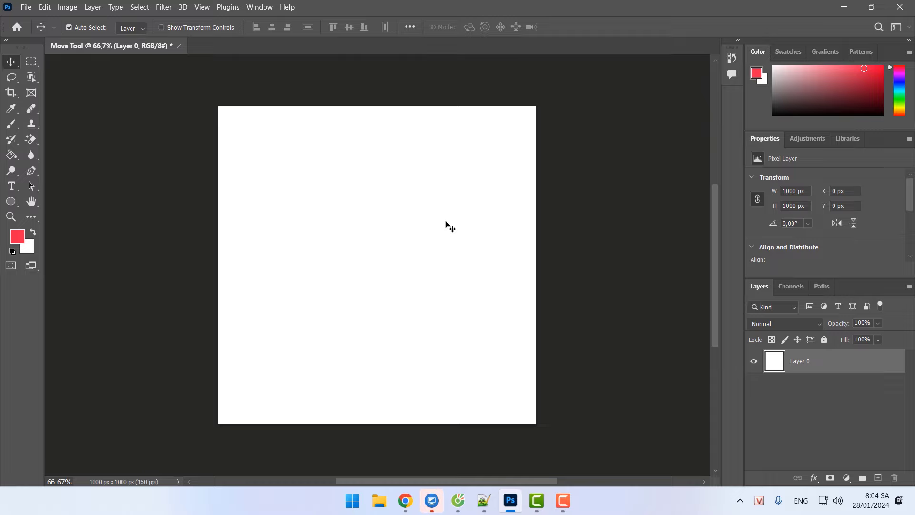
# Set the foreground colour to a vivid blue (2711f4).
pyautogui.click(17, 239)
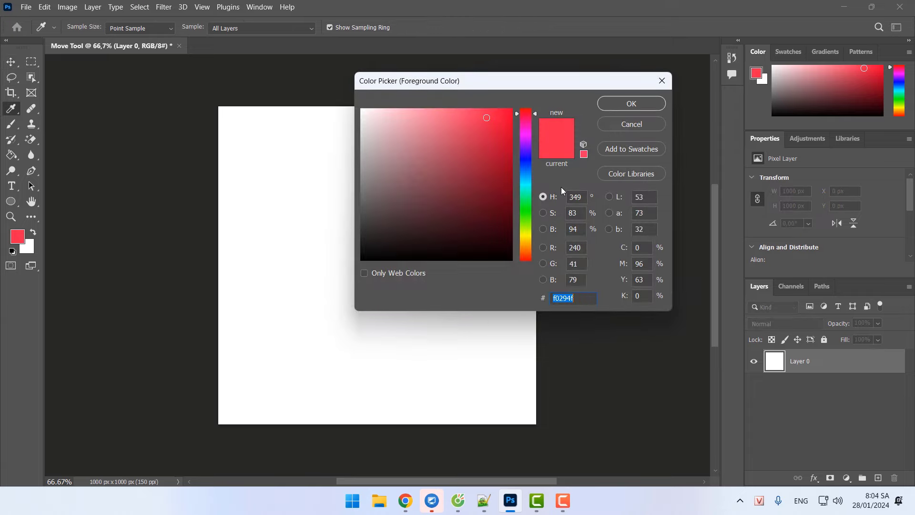
pyautogui.click(527, 157)
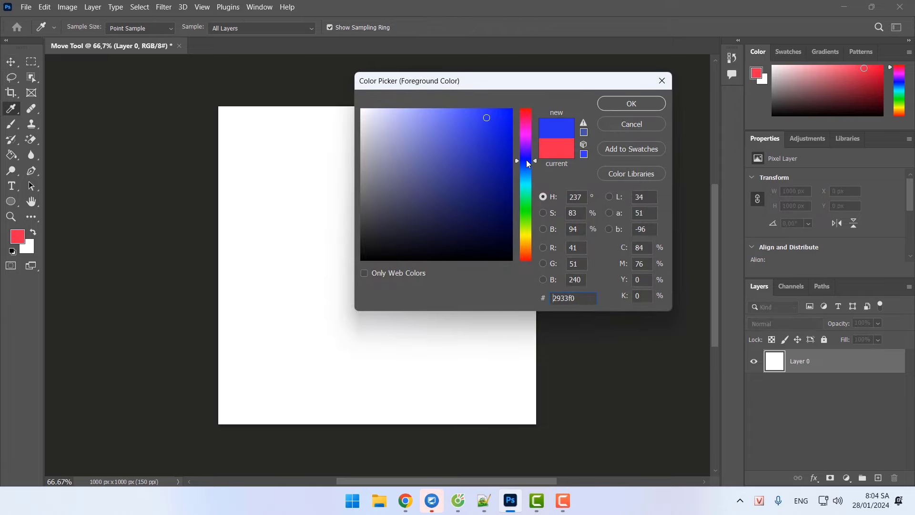
pyautogui.click(502, 115)
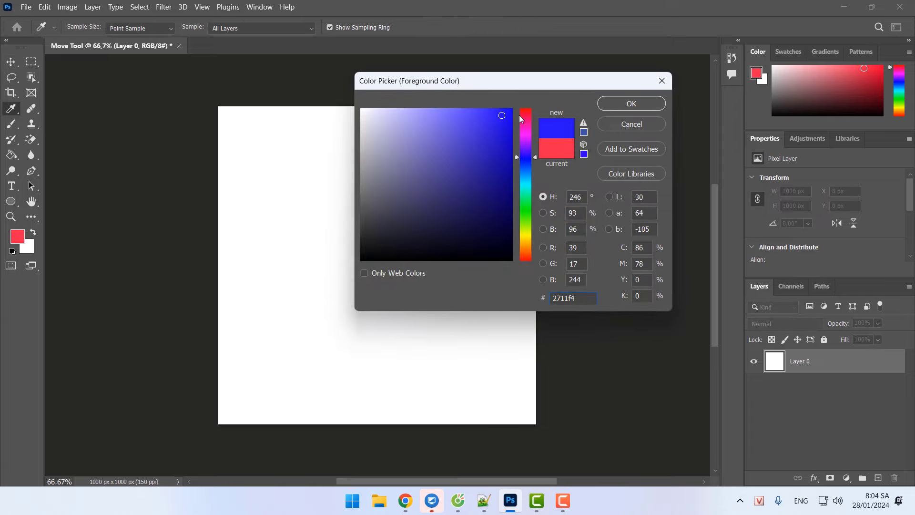
pyautogui.click(631, 104)
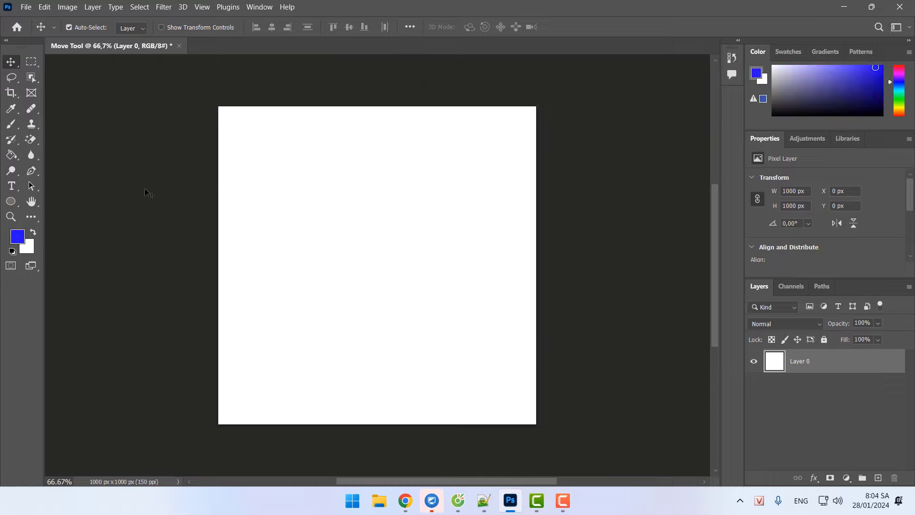
# Draw a blue 455 x 276 px rectangle shape layer in the upper middle of the canvas.
pyautogui.click(14, 204)
pyautogui.click(14, 204)
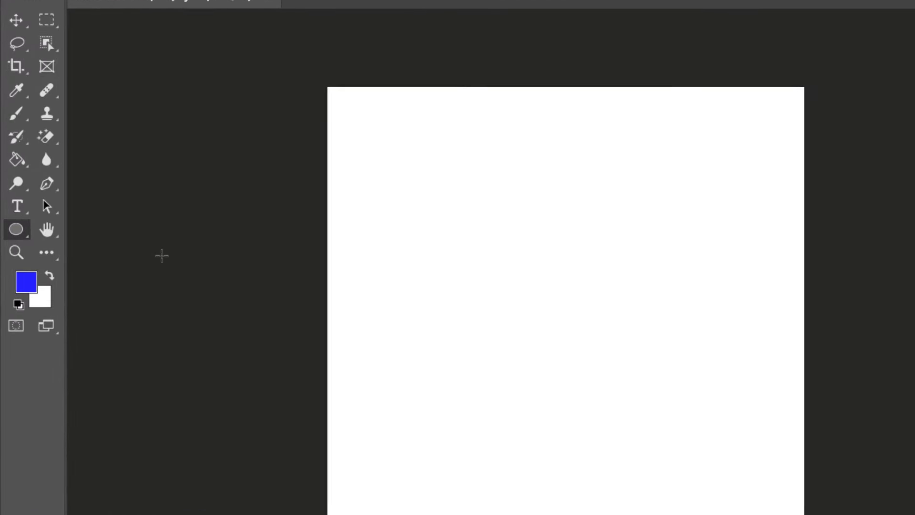
pyautogui.click(21, 232)
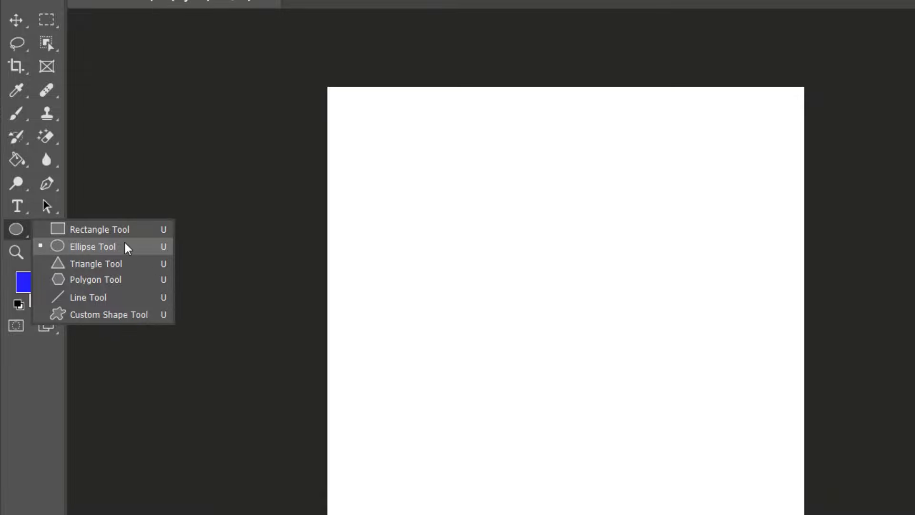
pyautogui.click(93, 230)
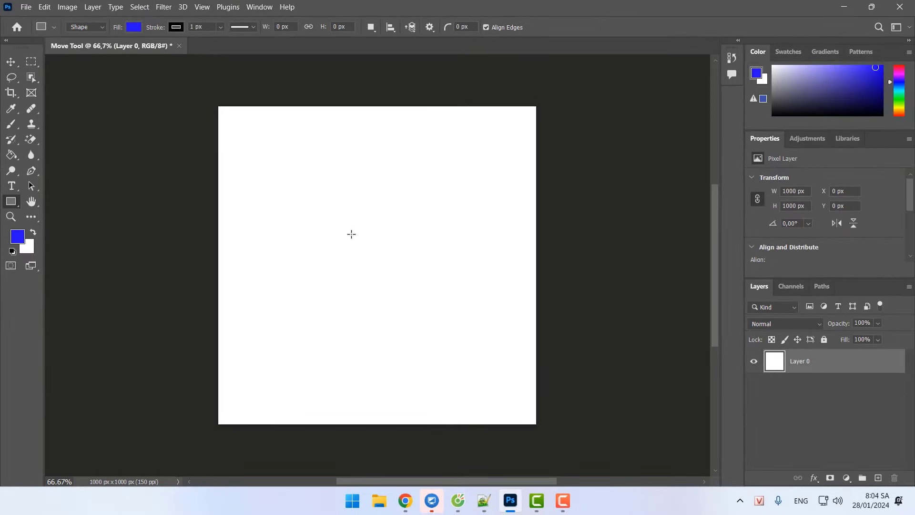
pyautogui.moveTo(295, 170); pyautogui.dragTo(439, 258)
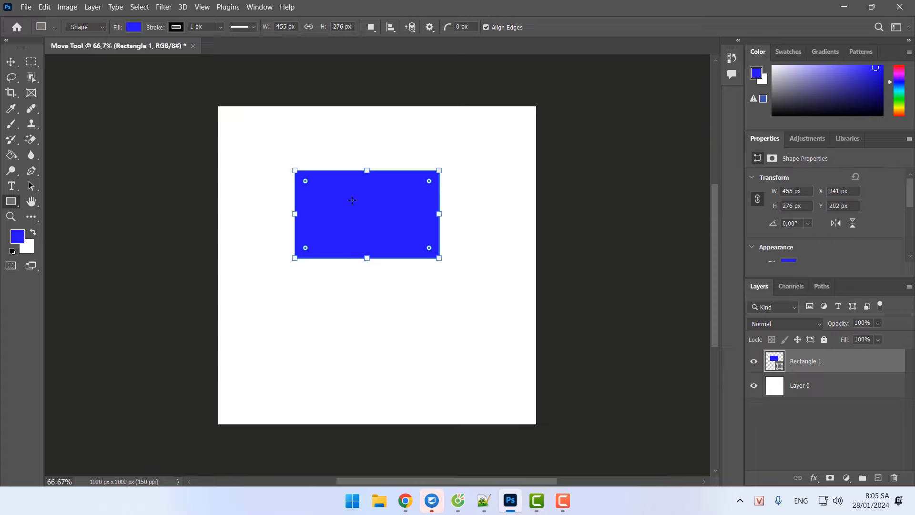
pyautogui.press('v')
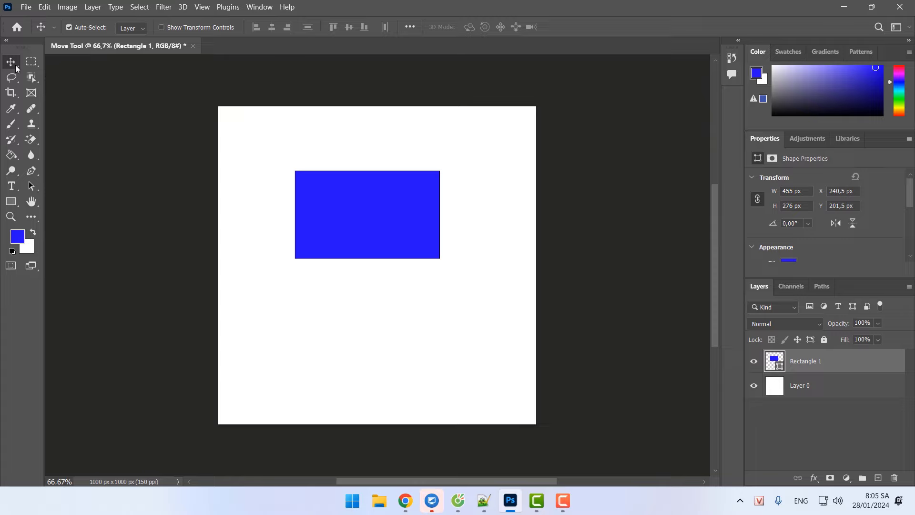
pyautogui.moveTo(16, 68); pyautogui.dragTo(49, 61)
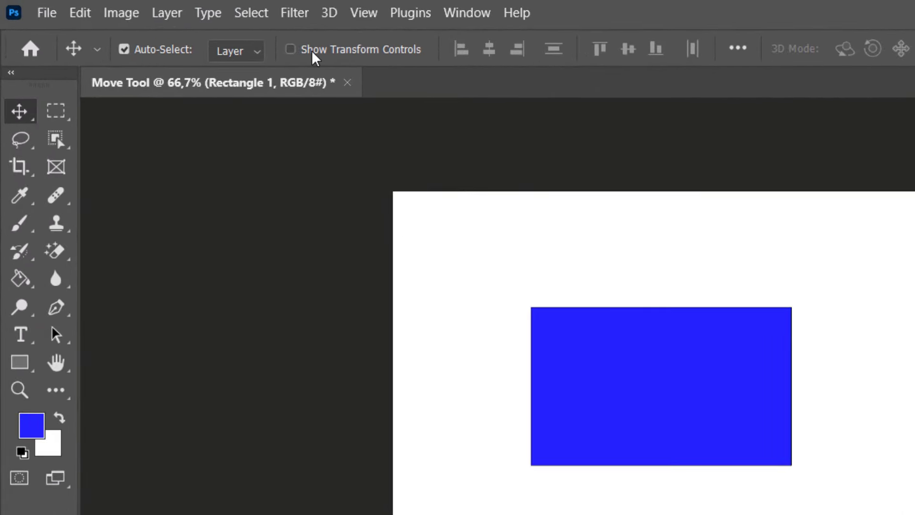
pyautogui.click(254, 50)
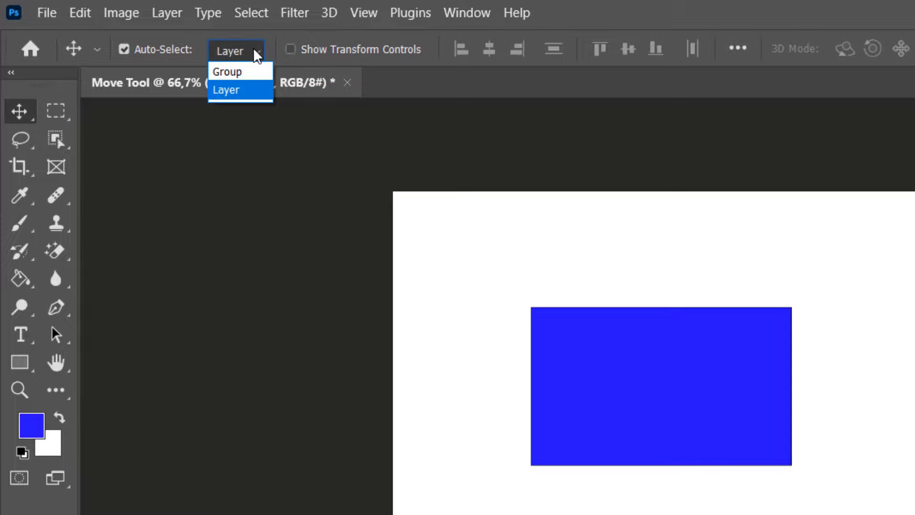
pyautogui.click(239, 88)
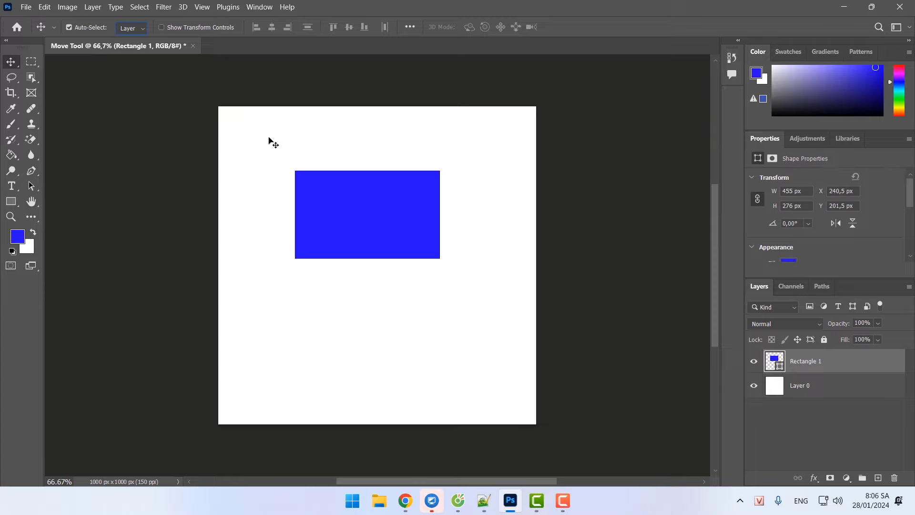
pyautogui.click(14, 65)
# Drag the blue rectangle up and left to X 152,5 px, Y 44,5 px.
pyautogui.moveTo(364, 221); pyautogui.dragTo(408, 193)
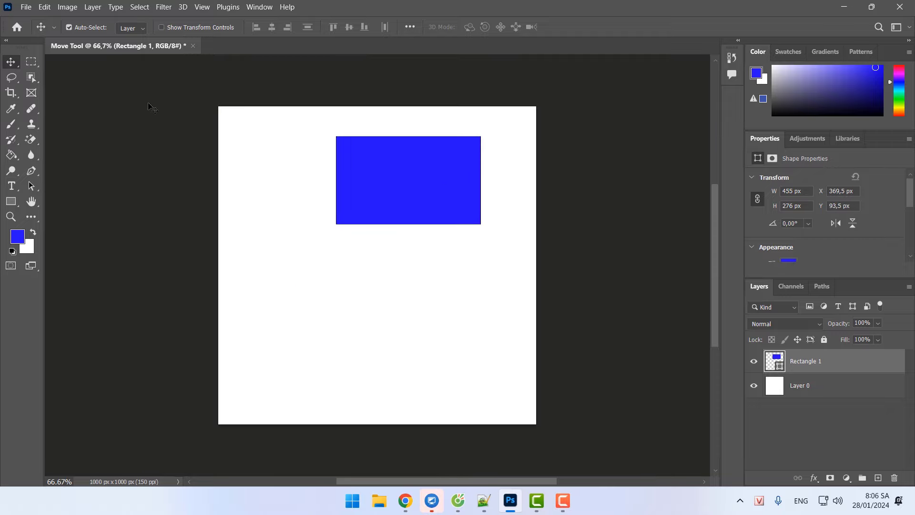
pyautogui.moveTo(404, 194); pyautogui.dragTo(344, 167)
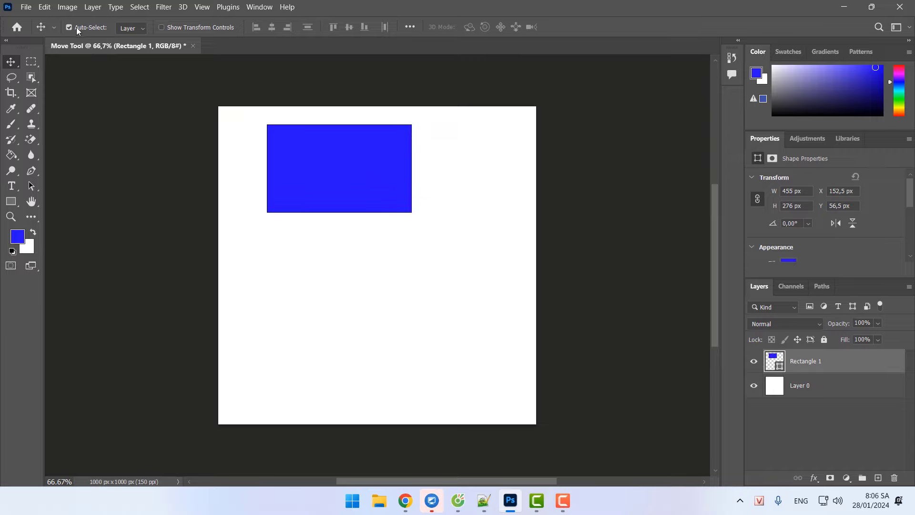
pyautogui.moveTo(367, 183); pyautogui.dragTo(339, 189)
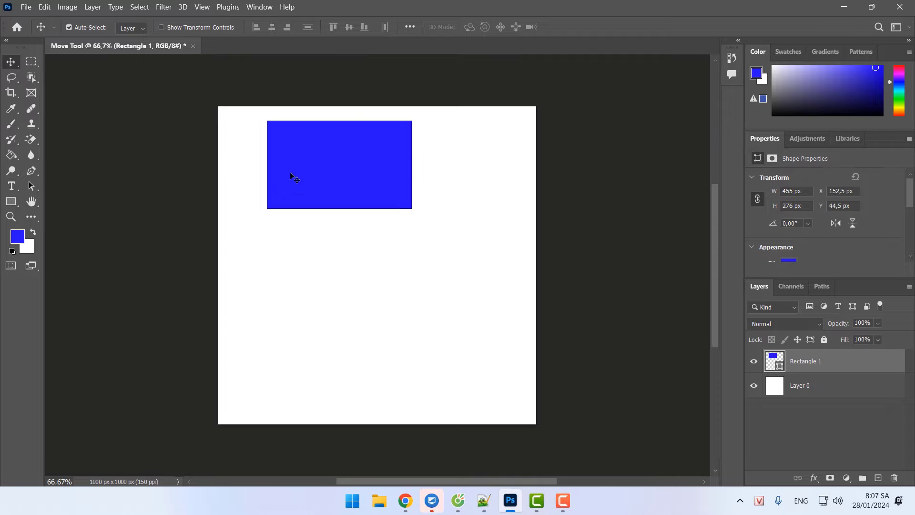
# Set the foreground to red and draw a 366 x 307 px rectangle below the blue one.
pyautogui.click(23, 238)
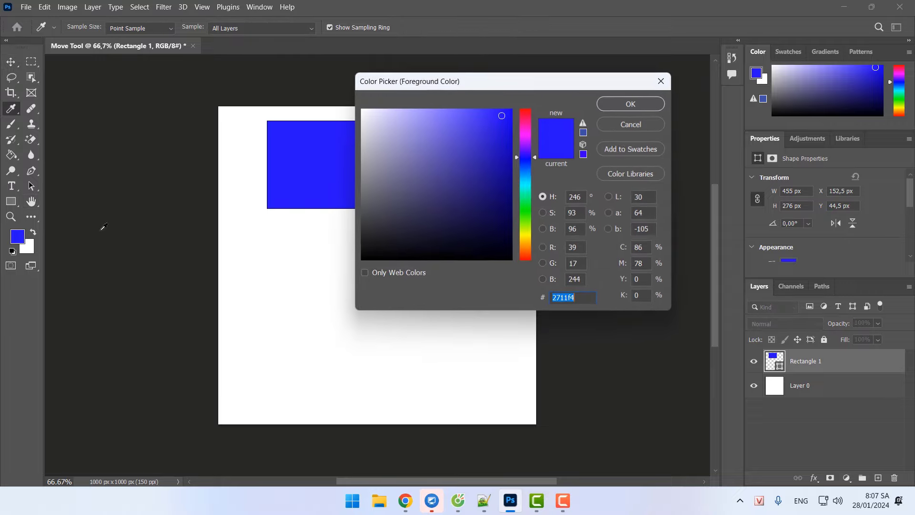
pyautogui.click(525, 113)
pyautogui.click(628, 106)
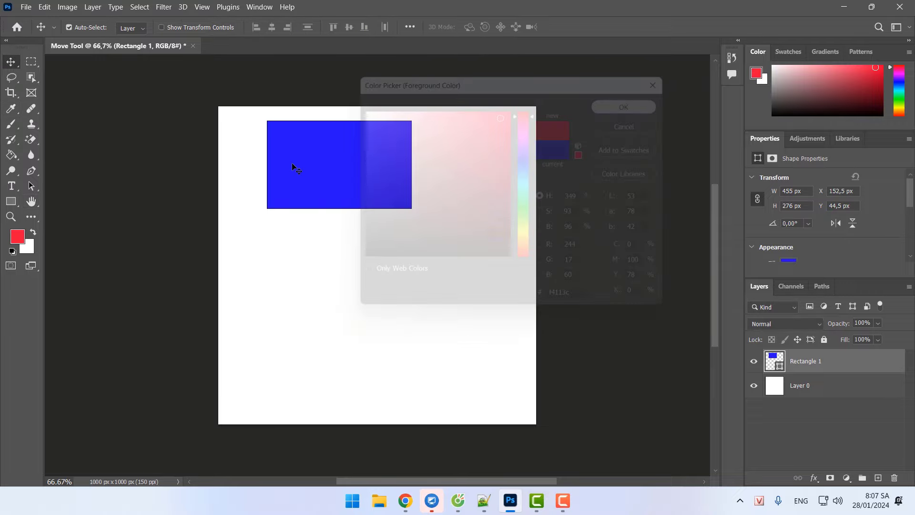
pyautogui.click(13, 201)
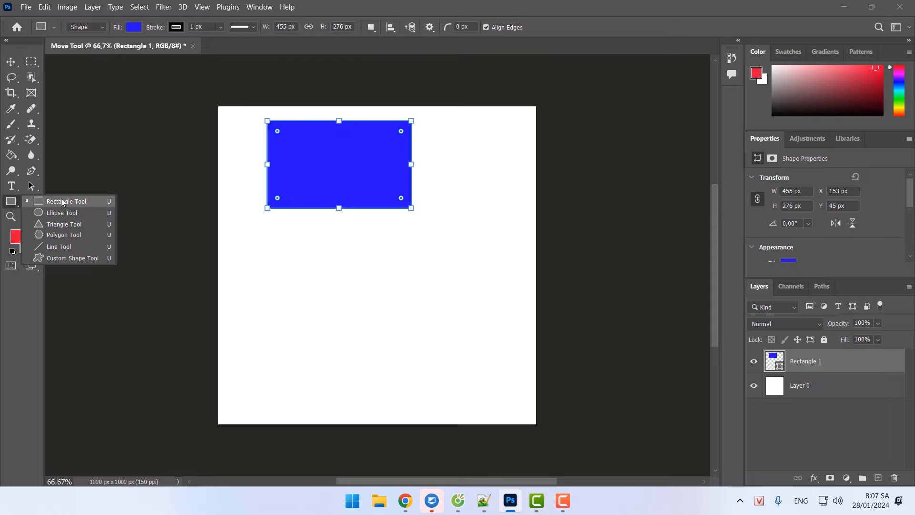
pyautogui.click(67, 201)
pyautogui.moveTo(252, 261); pyautogui.dragTo(369, 358)
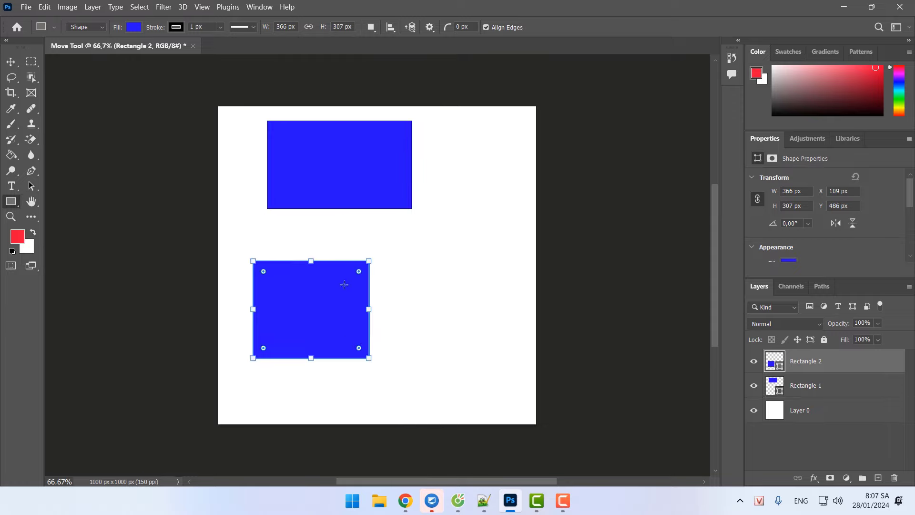
# Set Rectangle 2's fill colour to red f40c38.
pyautogui.click(134, 28)
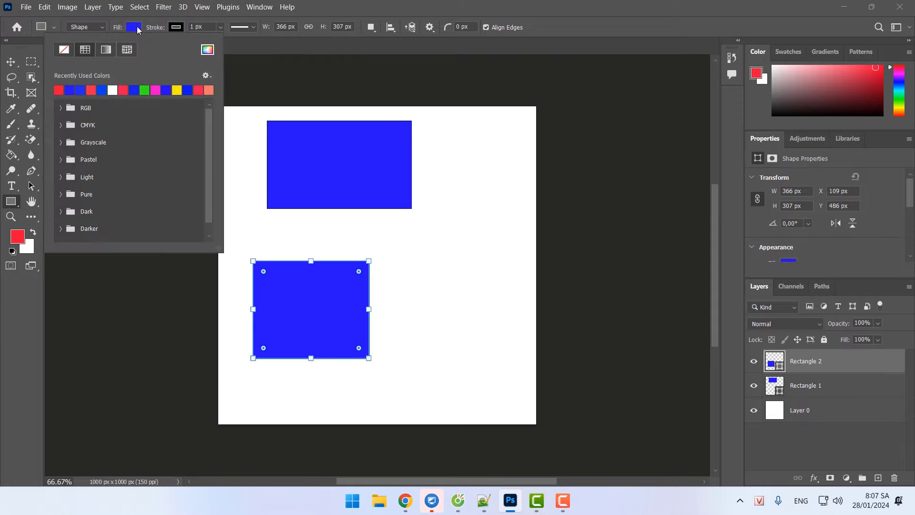
pyautogui.click(207, 50)
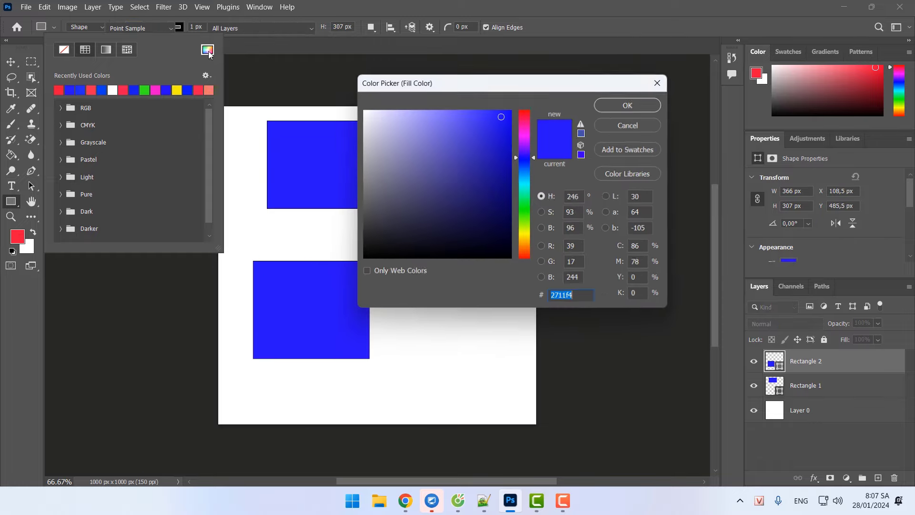
pyautogui.moveTo(530, 129); pyautogui.dragTo(527, 113)
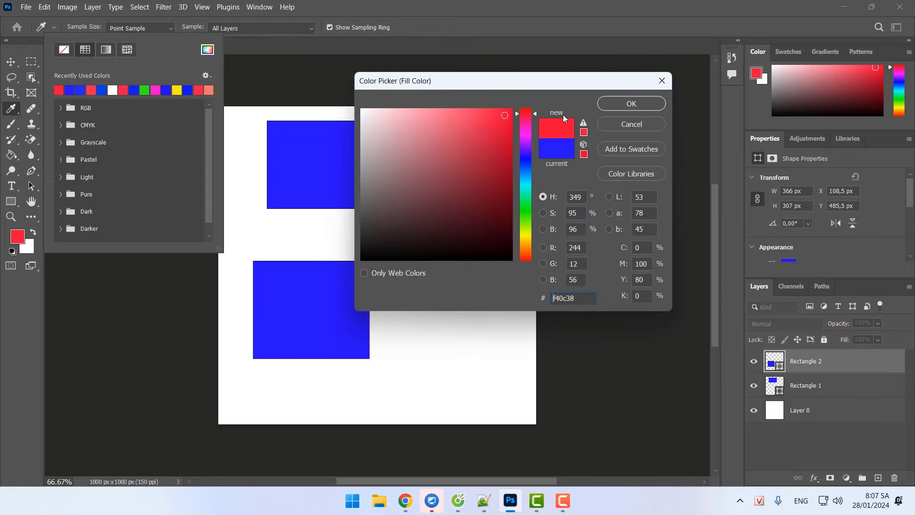
pyautogui.click(630, 104)
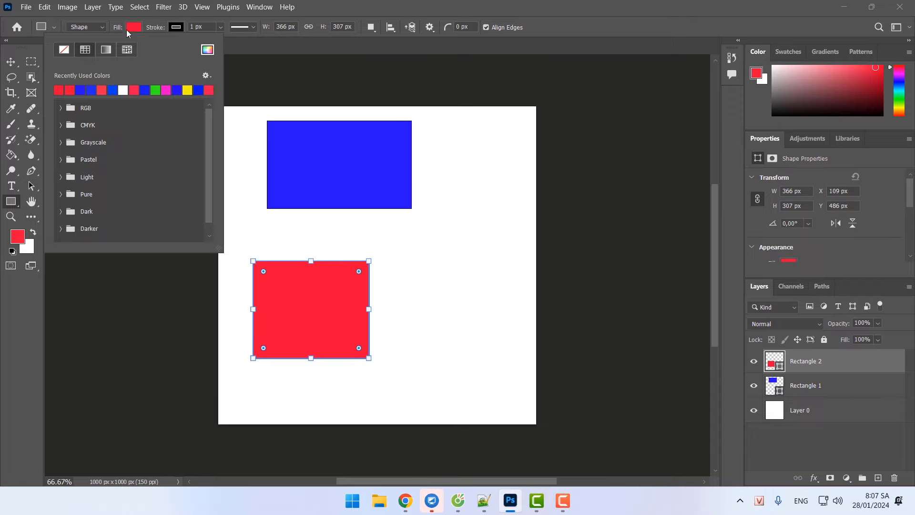
pyautogui.click(292, 52)
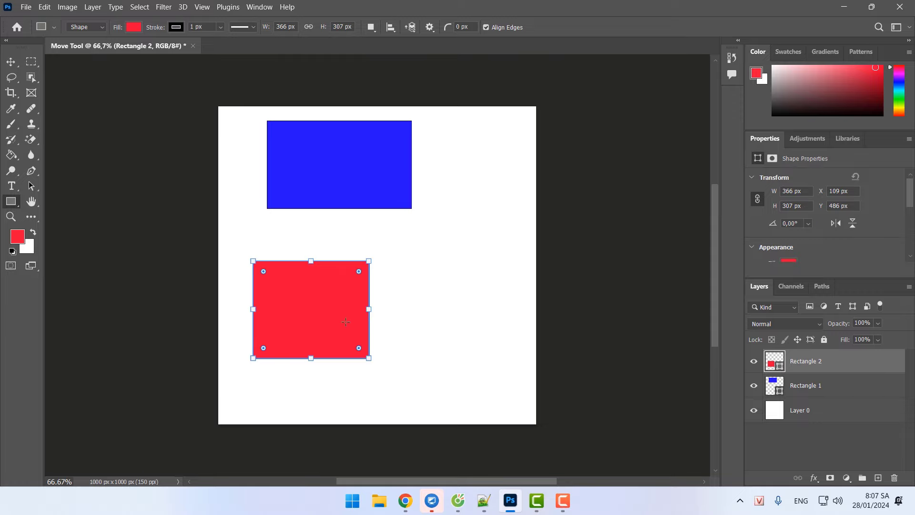
# Move the blue rectangle to the top-left corner and centre the red one at X 316,5, Y 522,5 px.
pyautogui.press('v')
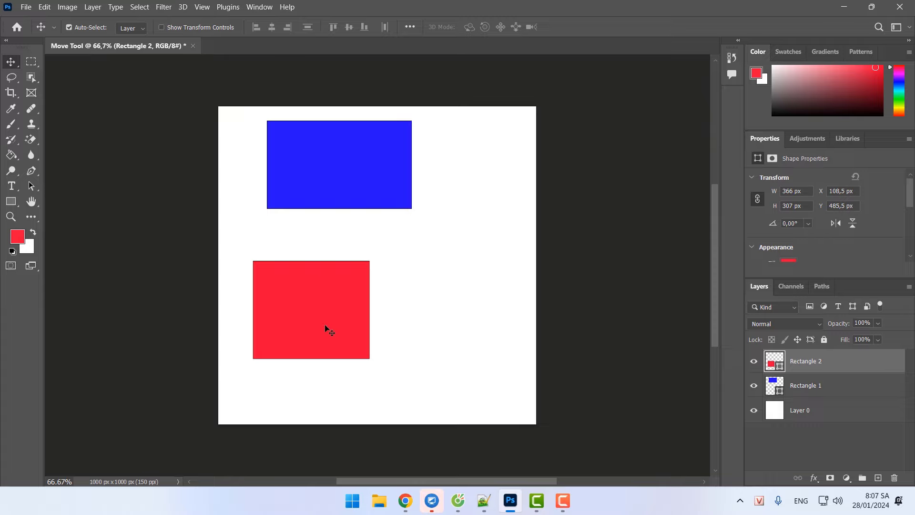
pyautogui.moveTo(303, 315); pyautogui.dragTo(421, 349)
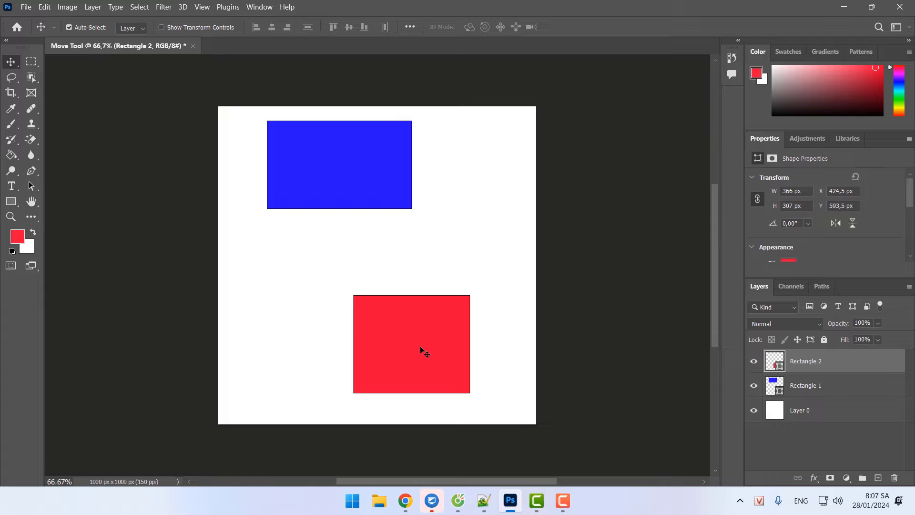
pyautogui.click(333, 156)
pyautogui.moveTo(335, 164); pyautogui.dragTo(415, 156)
pyautogui.moveTo(310, 174)
pyautogui.mouseDown()
pyautogui.moveTo(313, 153)
pyautogui.moveTo(387, 179)
pyautogui.moveTo(320, 157)
pyautogui.moveTo(461, 157)
pyautogui.moveTo(472, 195)
pyautogui.moveTo(310, 162)
pyautogui.mouseUp()
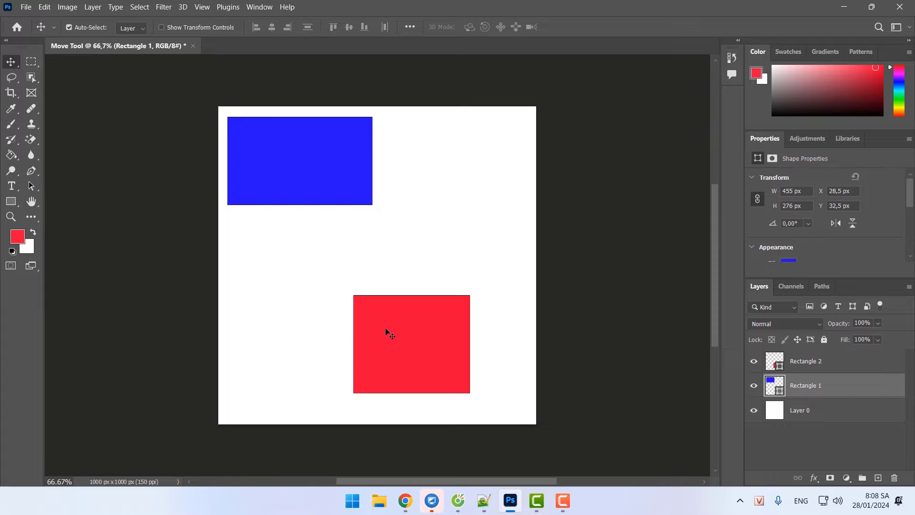
pyautogui.moveTo(386, 328); pyautogui.dragTo(415, 369)
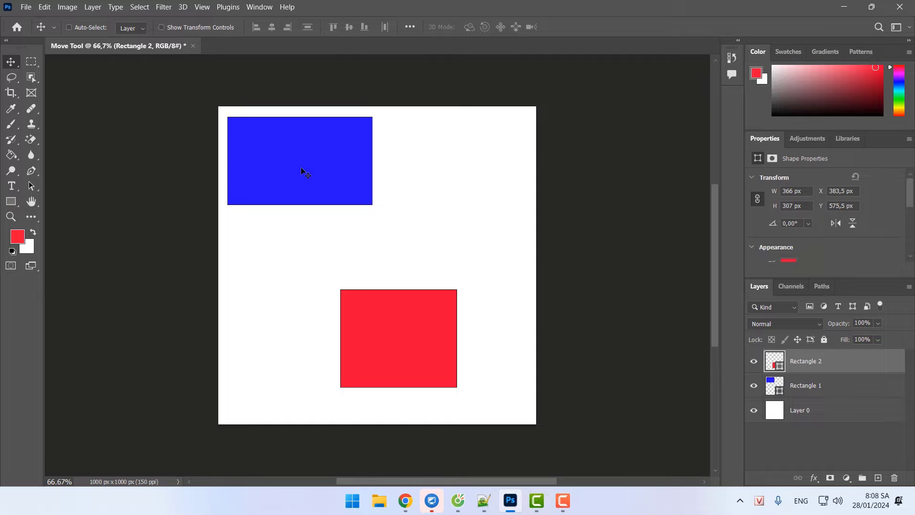
pyautogui.moveTo(301, 168)
pyautogui.mouseDown()
pyautogui.moveTo(335, 147)
pyautogui.moveTo(372, 152)
pyautogui.moveTo(271, 139)
pyautogui.moveTo(330, 150)
pyautogui.moveTo(296, 167)
pyautogui.mouseUp()
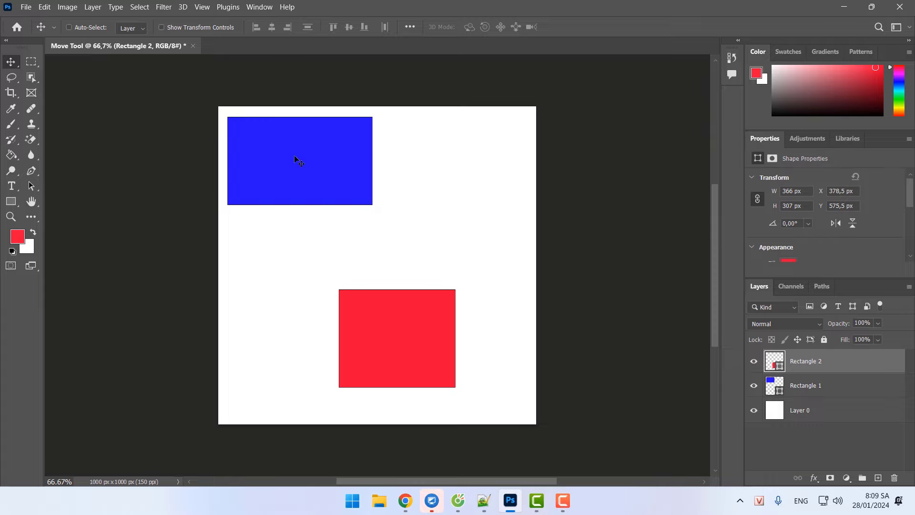
pyautogui.moveTo(291, 167); pyautogui.dragTo(267, 154)
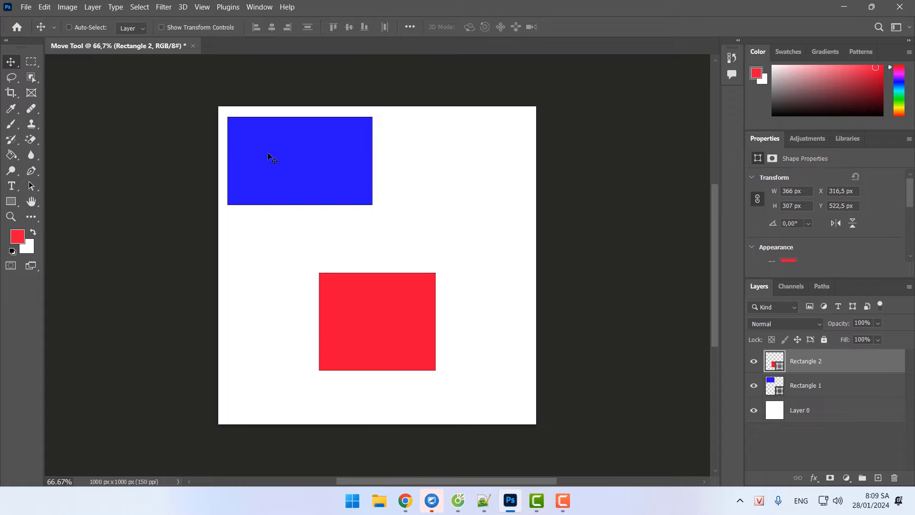
# Enable Auto-Select and drag the blue rectangle right toward the top centre.
pyautogui.click(84, 29)
pyautogui.click(307, 157)
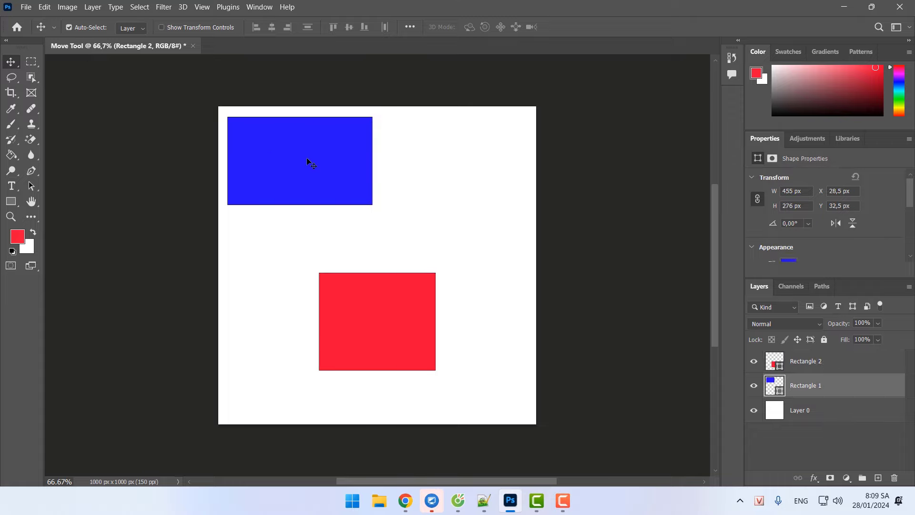
pyautogui.moveTo(313, 175); pyautogui.dragTo(352, 168)
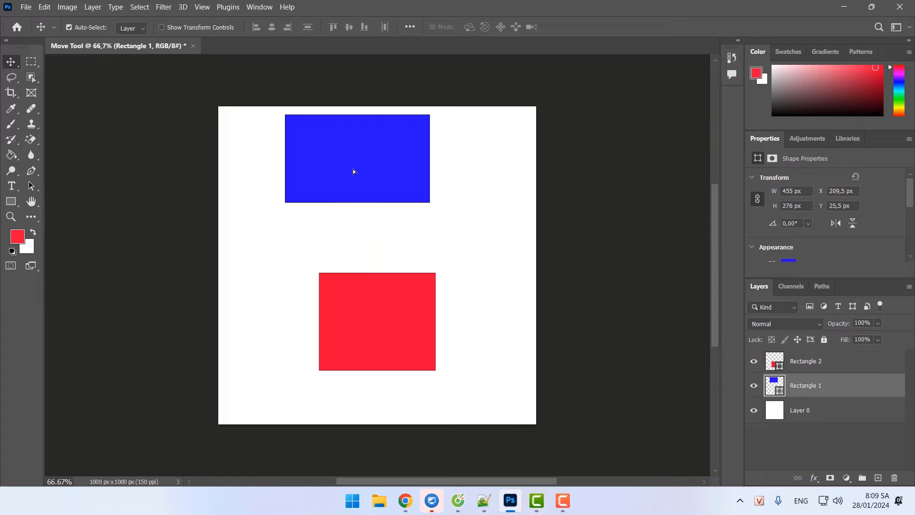
# Disable Auto-Select, re-place the blue rectangle near top centre, and select each layer in turn.
pyautogui.click(70, 28)
pyautogui.moveTo(382, 329)
pyautogui.mouseDown()
pyautogui.moveTo(389, 339)
pyautogui.moveTo(345, 360)
pyautogui.moveTo(451, 324)
pyautogui.moveTo(387, 368)
pyautogui.moveTo(387, 336)
pyautogui.mouseUp()
pyautogui.moveTo(308, 155); pyautogui.dragTo(364, 168)
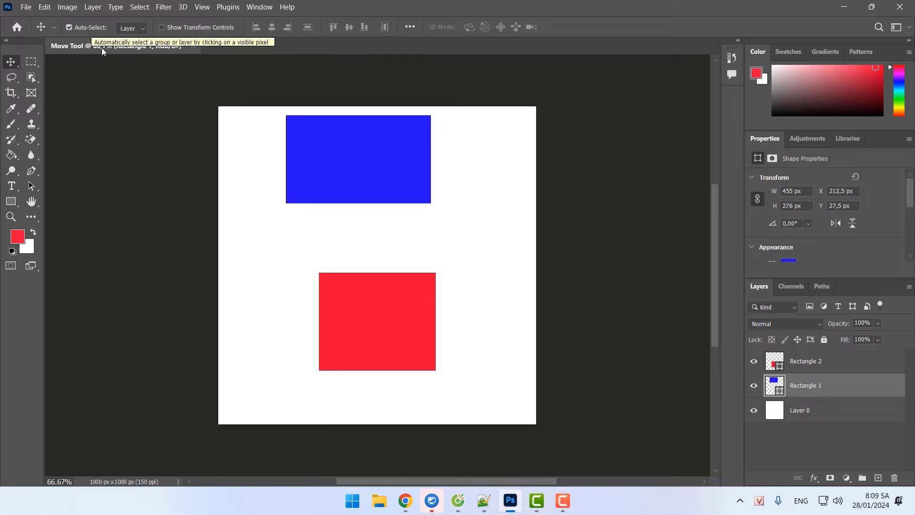
pyautogui.click(379, 331)
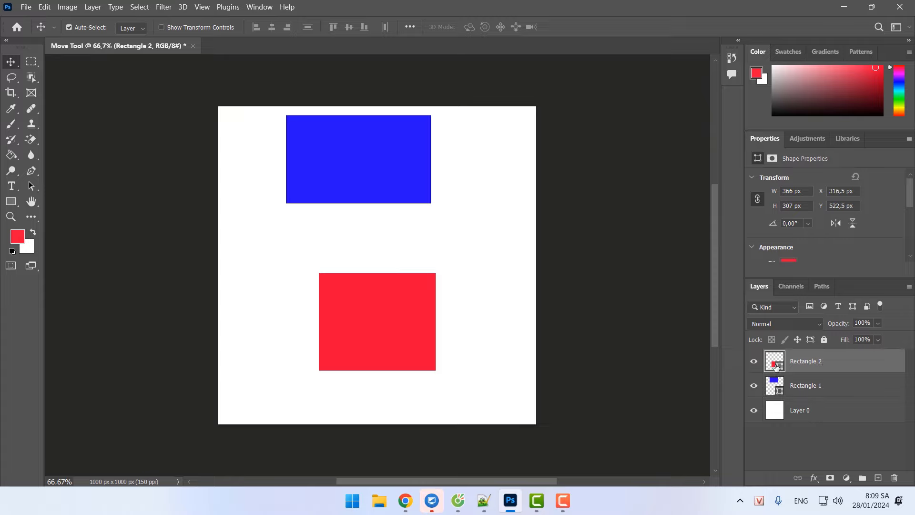
pyautogui.click(363, 166)
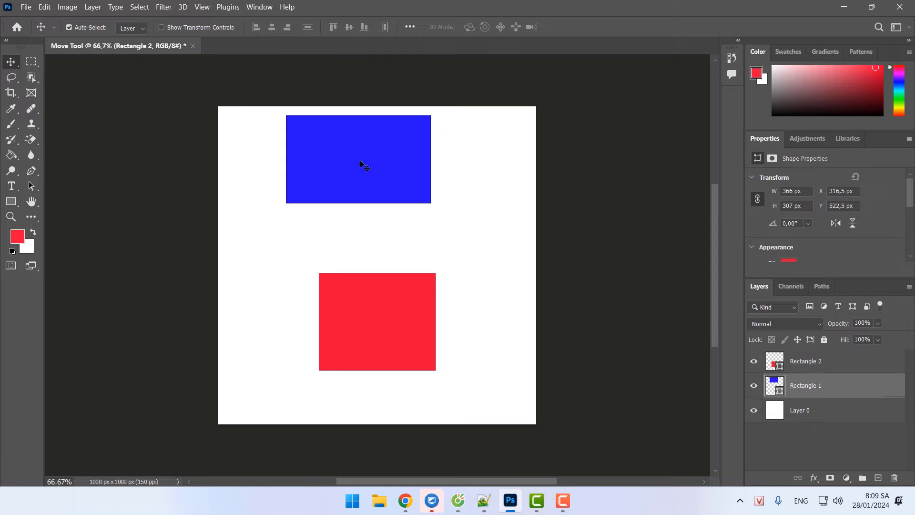
pyautogui.click(491, 270)
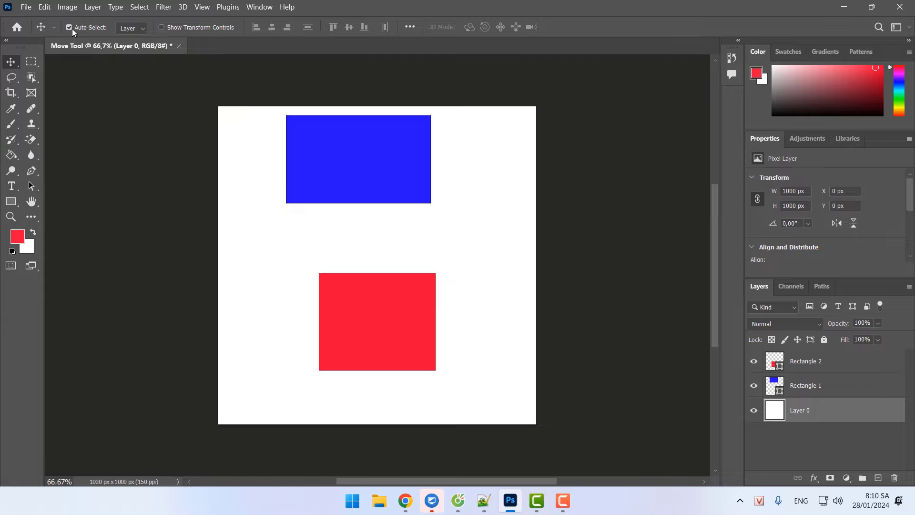
# Select each layer in turn, then move the blue rectangle further right.
pyautogui.click(351, 158)
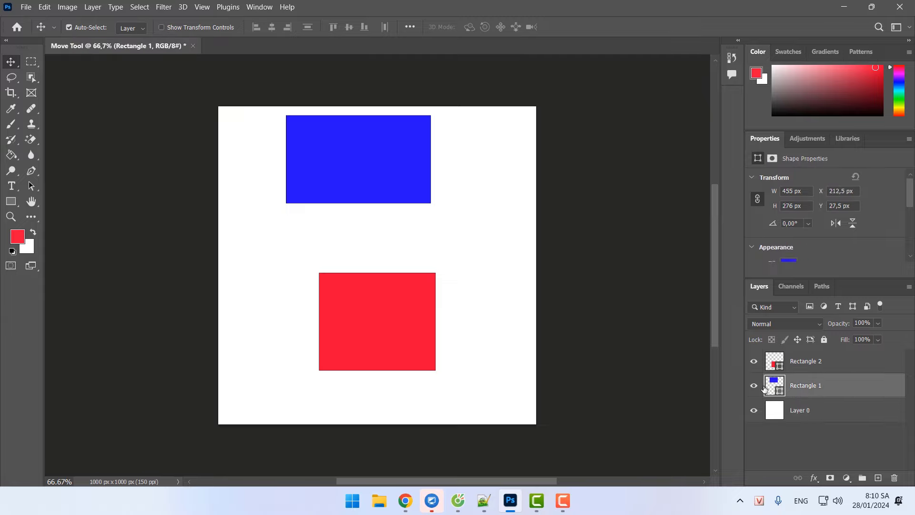
pyautogui.click(364, 327)
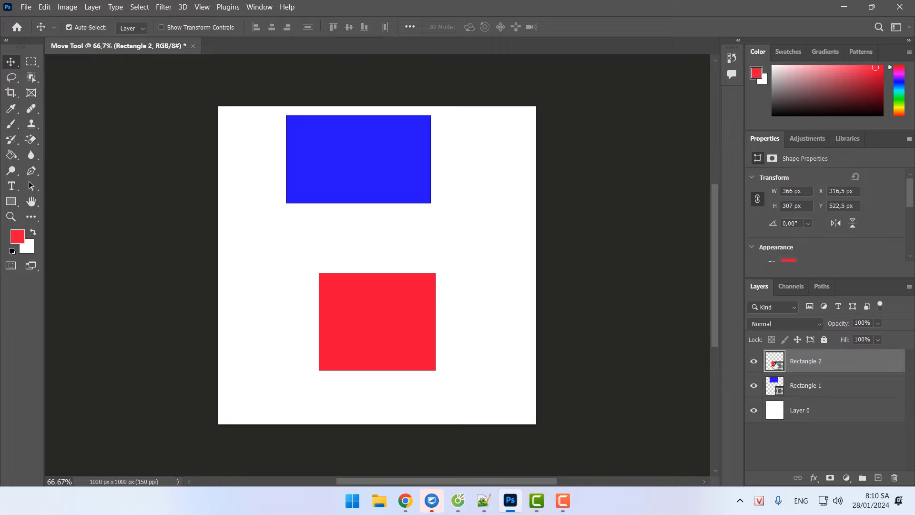
pyautogui.click(493, 322)
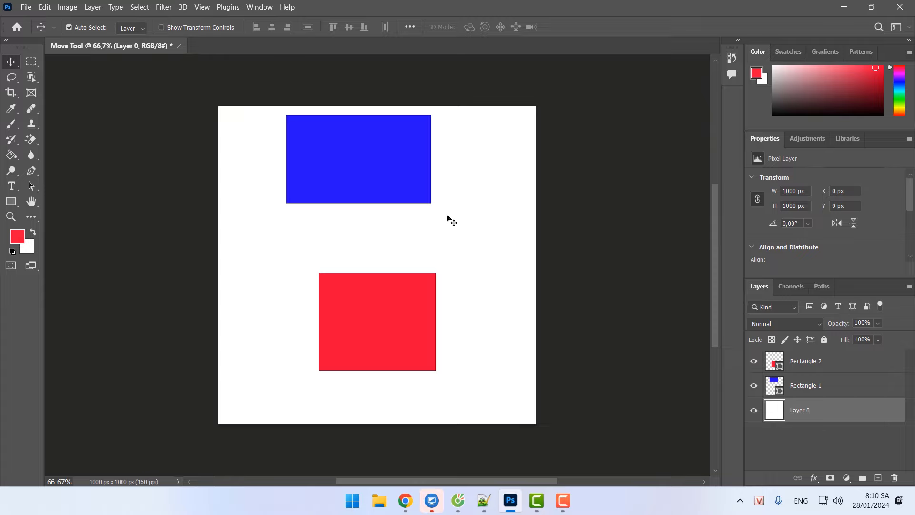
pyautogui.click(358, 172)
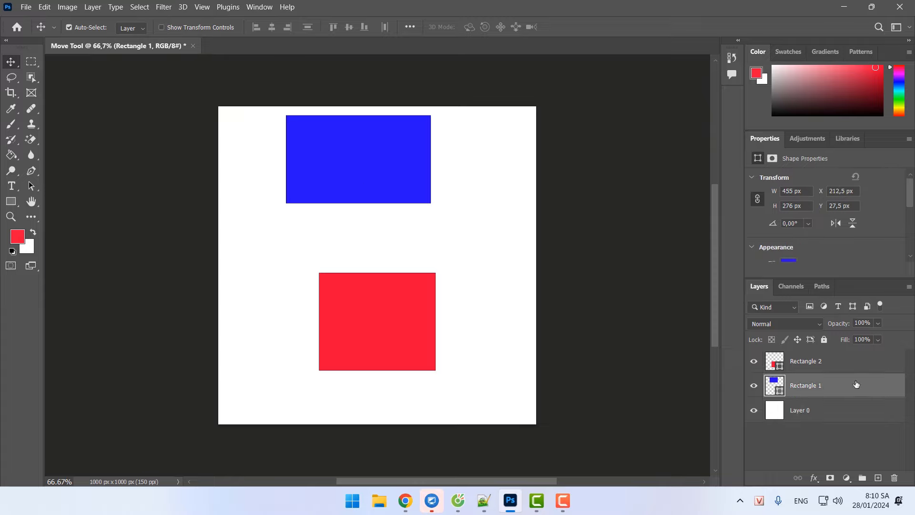
pyautogui.moveTo(373, 178); pyautogui.dragTo(406, 171)
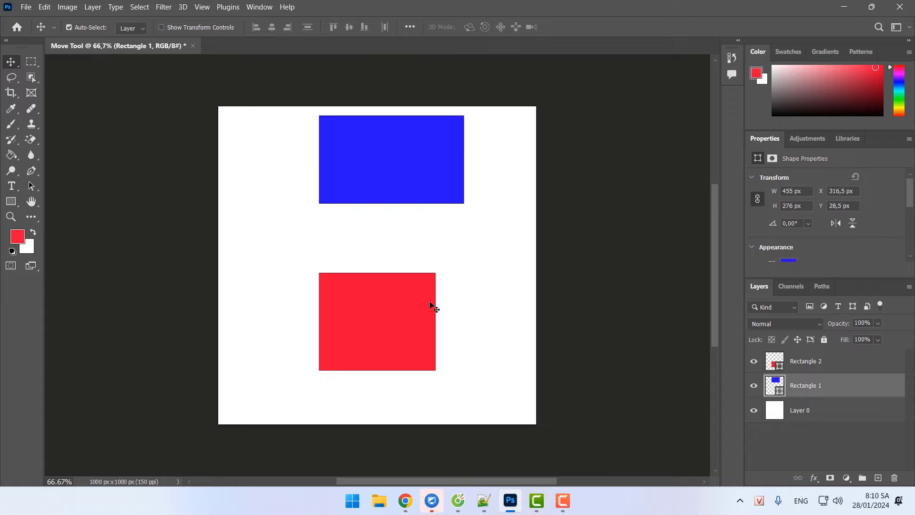
# Move the red rectangle left and up to X 133,5, Y 438,5 px, then drag the background layer.
pyautogui.click(404, 330)
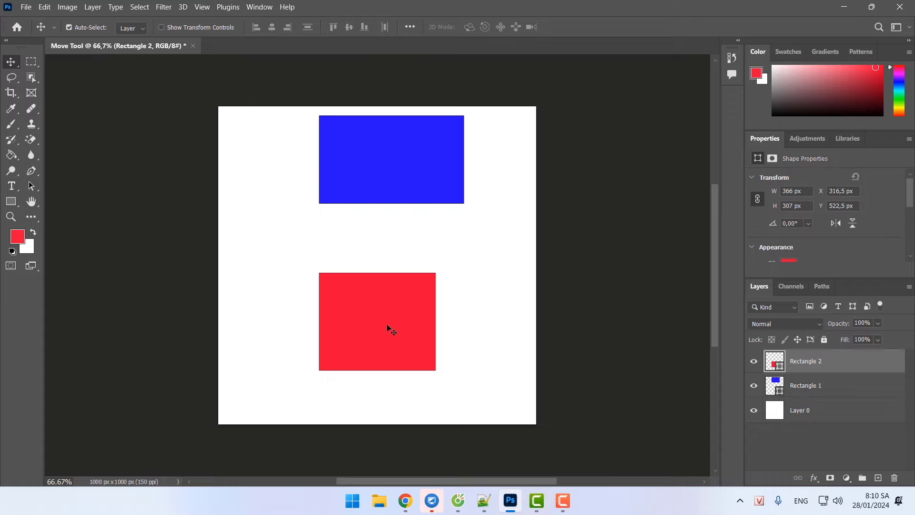
pyautogui.moveTo(388, 329); pyautogui.dragTo(328, 298)
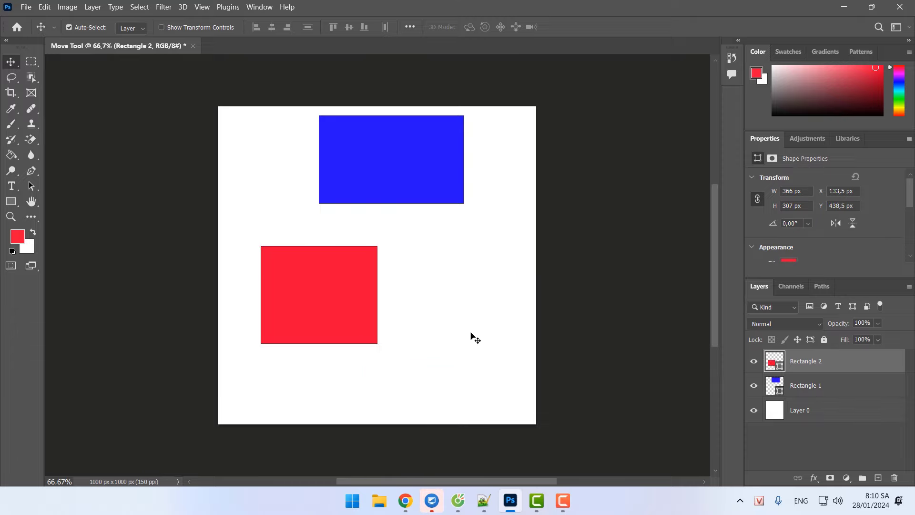
pyautogui.click(472, 311)
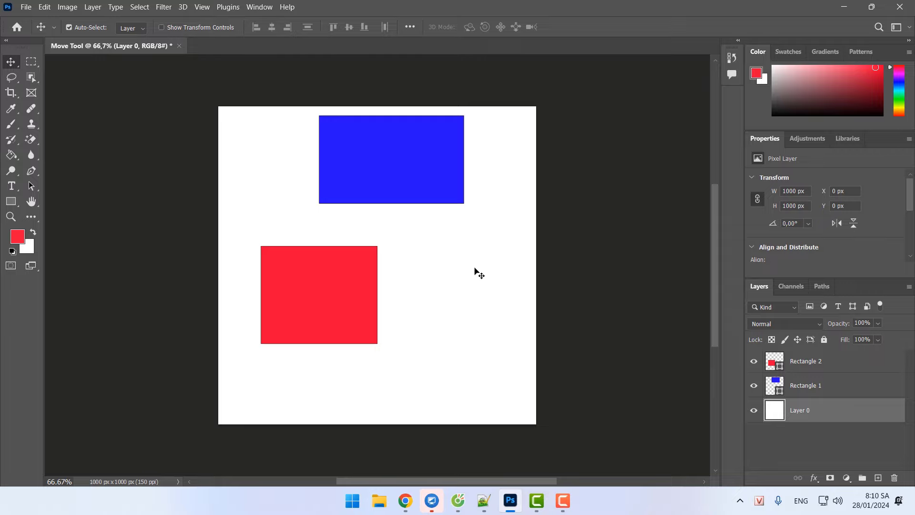
pyautogui.moveTo(475, 269); pyautogui.dragTo(424, 269)
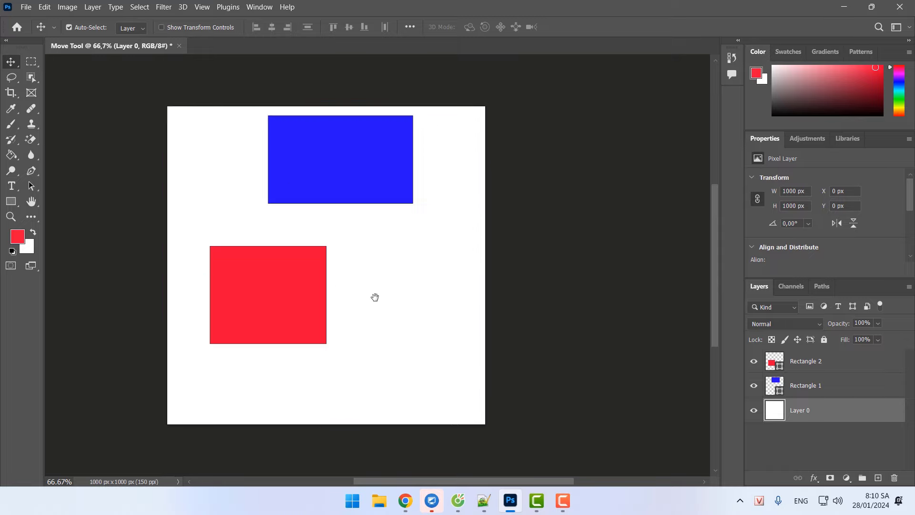
pyautogui.moveTo(373, 298); pyautogui.dragTo(439, 300)
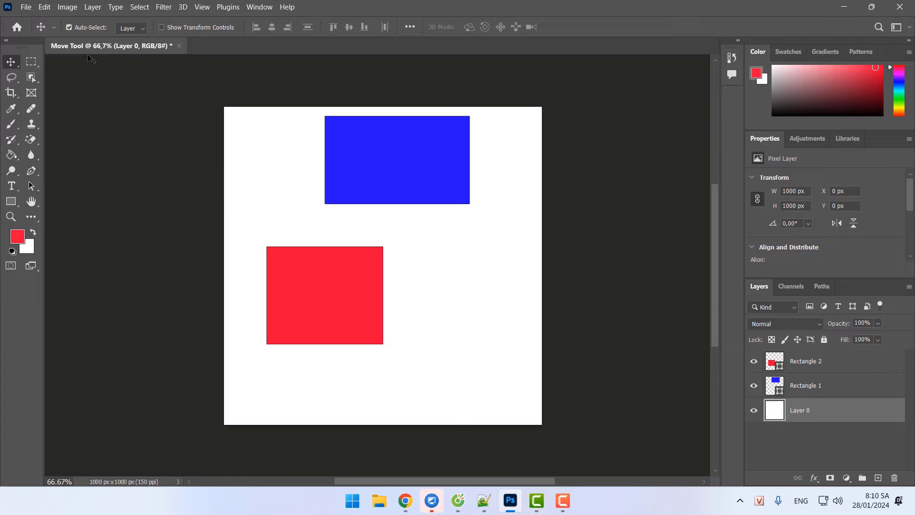
# Turn off Auto-Select and drag the background, blue and red layers right and down.
pyautogui.click(68, 27)
pyautogui.moveTo(451, 288)
pyautogui.mouseDown()
pyautogui.moveTo(476, 299)
pyautogui.moveTo(476, 355)
pyautogui.moveTo(477, 311)
pyautogui.moveTo(450, 289)
pyautogui.mouseUp()
pyautogui.click(813, 387)
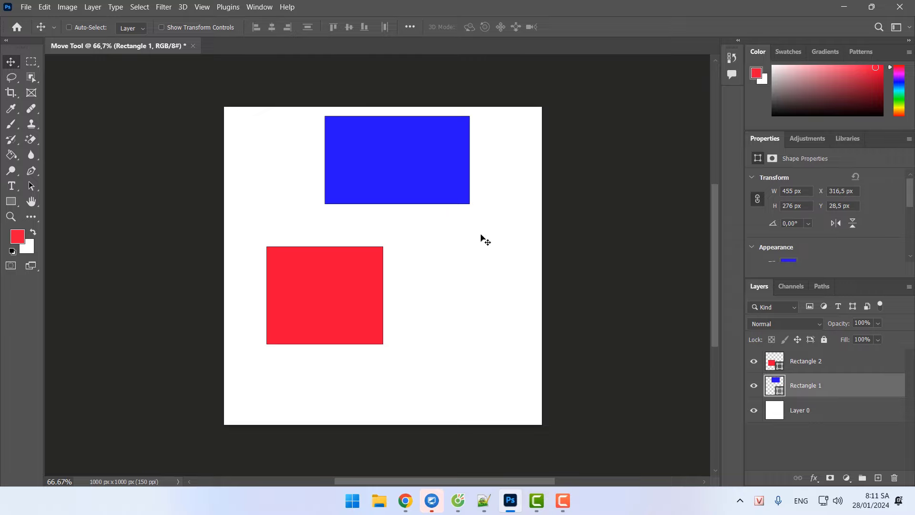
pyautogui.moveTo(396, 161); pyautogui.dragTo(397, 182)
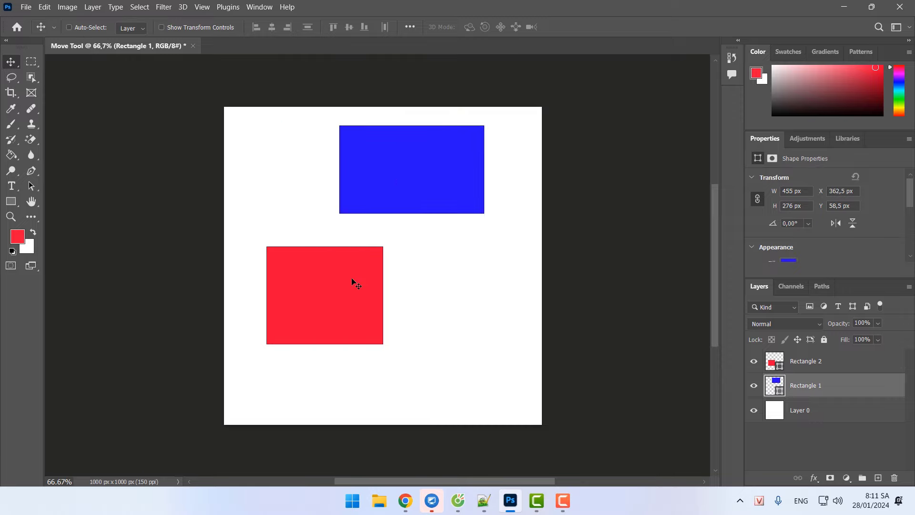
pyautogui.click(839, 366)
pyautogui.moveTo(338, 305); pyautogui.dragTo(343, 310)
# Reposition blue upper right and red at X 395,5, Y 515,5 px, restoring the white background.
pyautogui.keyDown('ctrl'); pyautogui.click(496, 303); pyautogui.keyUp('ctrl')
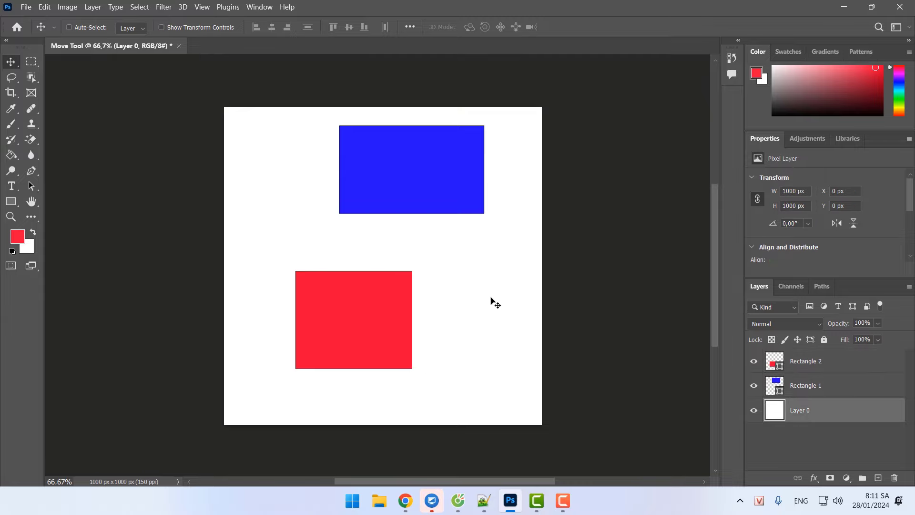
pyautogui.moveTo(491, 298); pyautogui.dragTo(505, 370)
pyautogui.keyDown('ctrl'); pyautogui.click(440, 189); pyautogui.keyUp('ctrl')
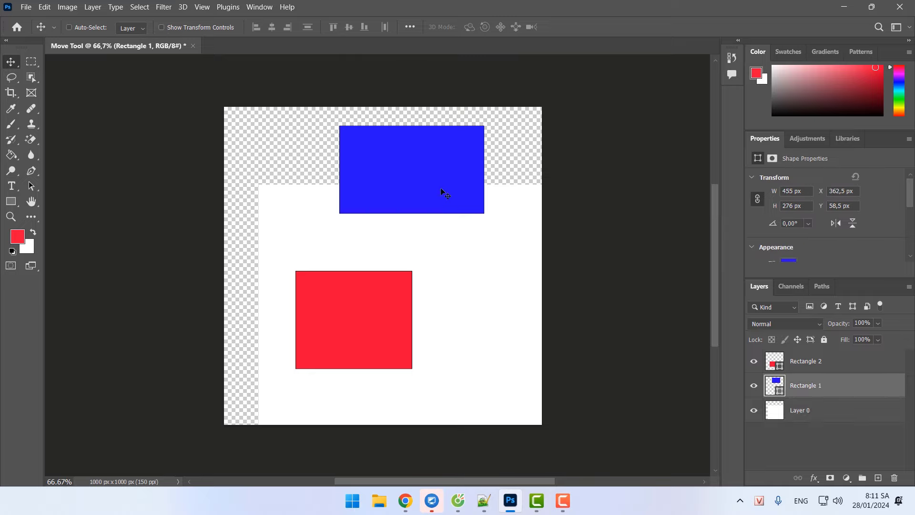
pyautogui.moveTo(440, 191); pyautogui.dragTo(473, 206)
pyautogui.click(805, 361)
pyautogui.moveTo(445, 341); pyautogui.dragTo(418, 316)
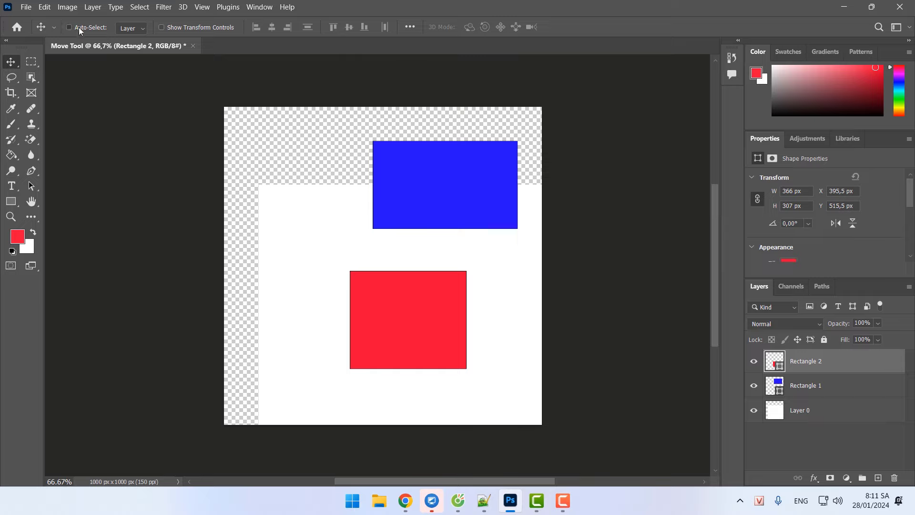
pyautogui.moveTo(287, 282); pyautogui.dragTo(307, 298)
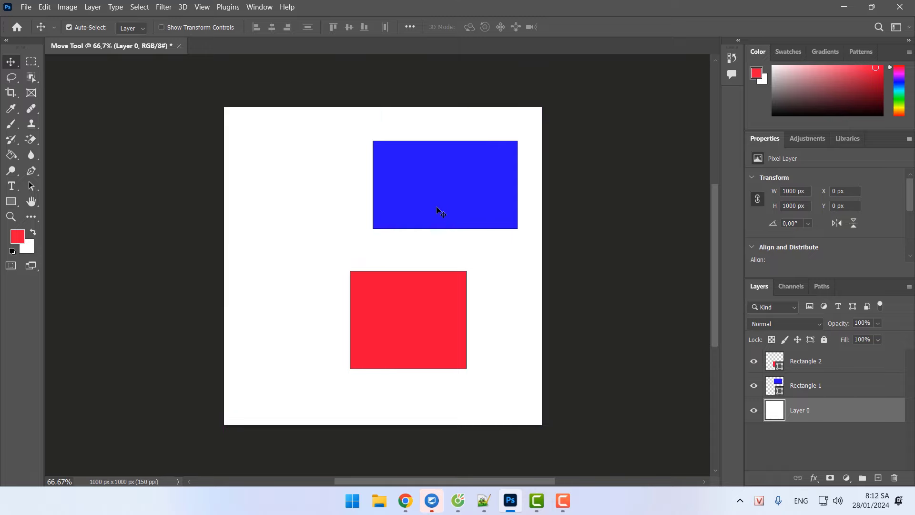
# Shuffle the blue and red rectangles, moving the white background down and back over the canvas.
pyautogui.click(430, 191)
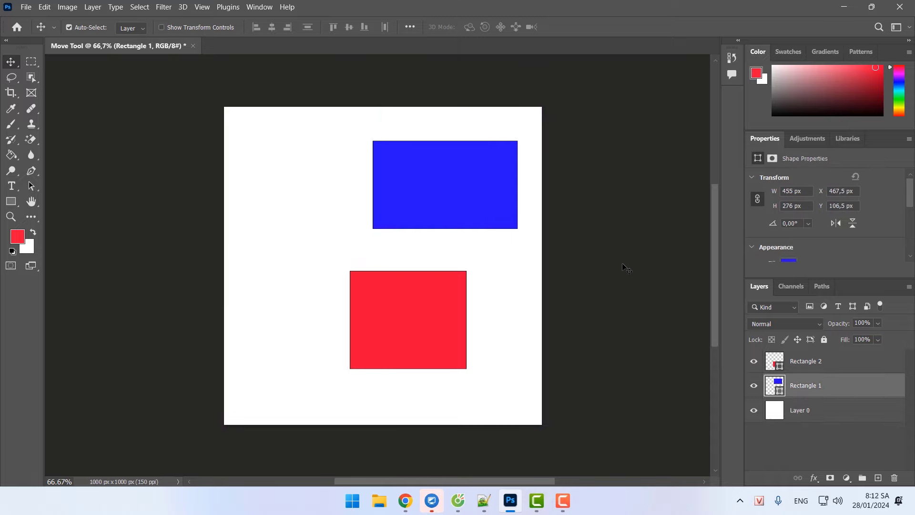
pyautogui.moveTo(413, 150); pyautogui.dragTo(362, 140)
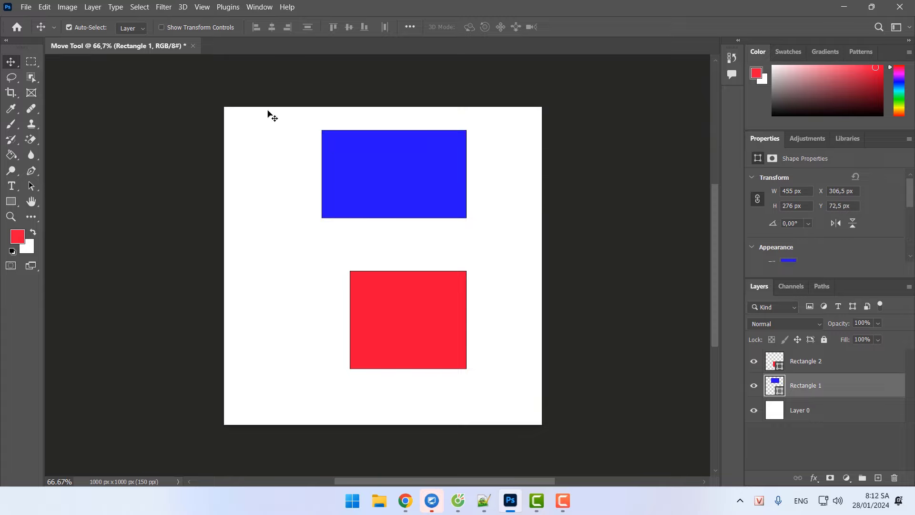
pyautogui.moveTo(418, 324); pyautogui.dragTo(387, 367)
pyautogui.moveTo(514, 401); pyautogui.dragTo(515, 474)
pyautogui.moveTo(393, 168); pyautogui.dragTo(410, 157)
pyautogui.moveTo(380, 296); pyautogui.dragTo(418, 295)
pyautogui.moveTo(492, 250); pyautogui.dragTo(484, 177)
pyautogui.moveTo(474, 220); pyautogui.dragTo(478, 222)
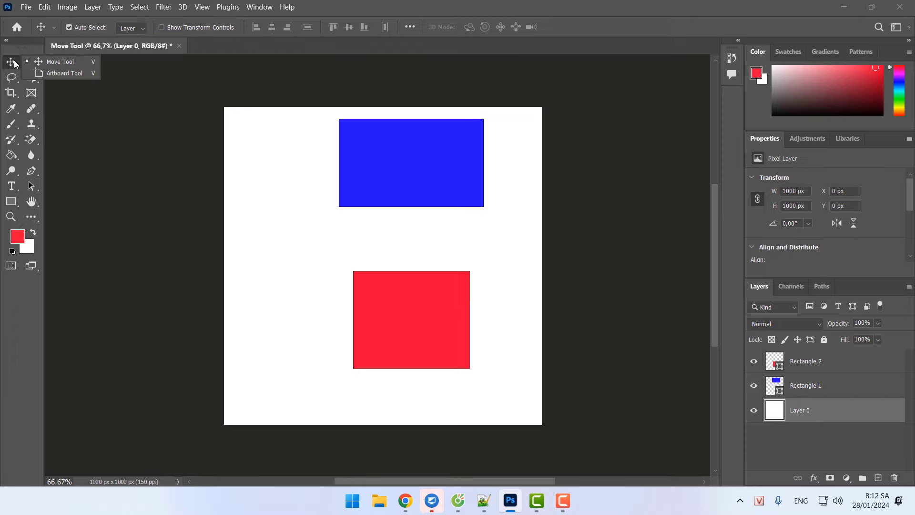
# Place the blue rectangle above the red, left edges aligned, red at X 133,5, Y 499,5 px.
pyautogui.moveTo(376, 170)
pyautogui.mouseDown()
pyautogui.moveTo(321, 165)
pyautogui.moveTo(350, 167)
pyautogui.moveTo(346, 158)
pyautogui.moveTo(364, 167)
pyautogui.mouseUp()
pyautogui.moveTo(397, 294); pyautogui.dragTo(320, 255)
pyautogui.moveTo(326, 205); pyautogui.dragTo(292, 159)
pyautogui.moveTo(321, 300); pyautogui.dragTo(401, 297)
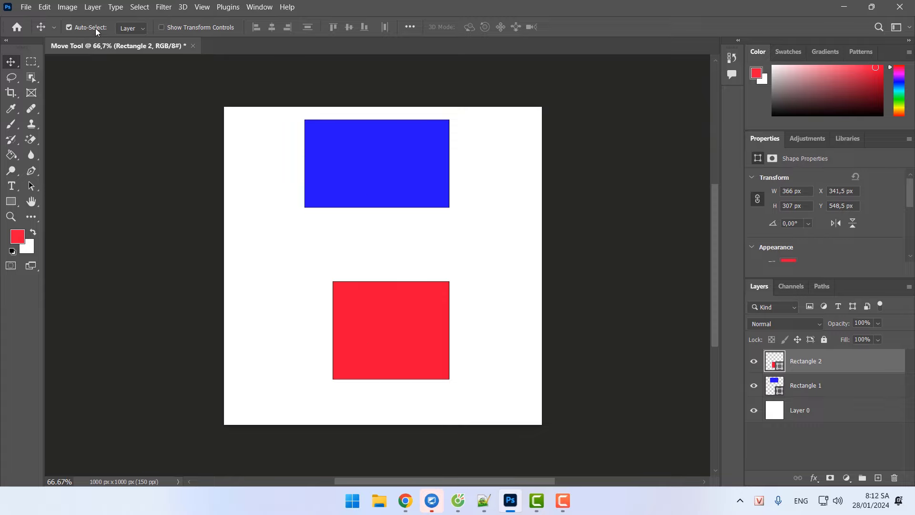
pyautogui.moveTo(409, 161)
pyautogui.mouseDown()
pyautogui.moveTo(423, 177)
pyautogui.moveTo(423, 169)
pyautogui.mouseUp()
pyautogui.moveTo(416, 333); pyautogui.dragTo(313, 240)
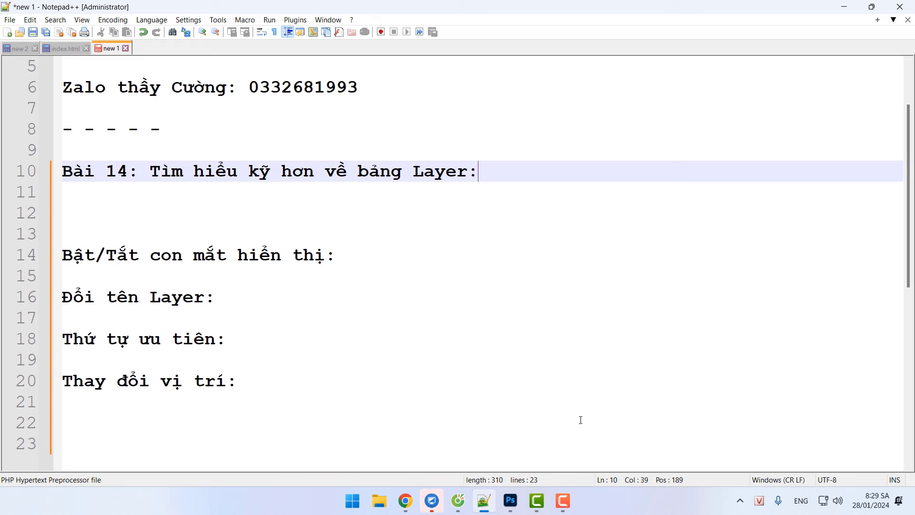
# Leave the Bài 14 Layer notes and bring up Photoshop's Home screen with its recent files.
pyautogui.click(510, 501)
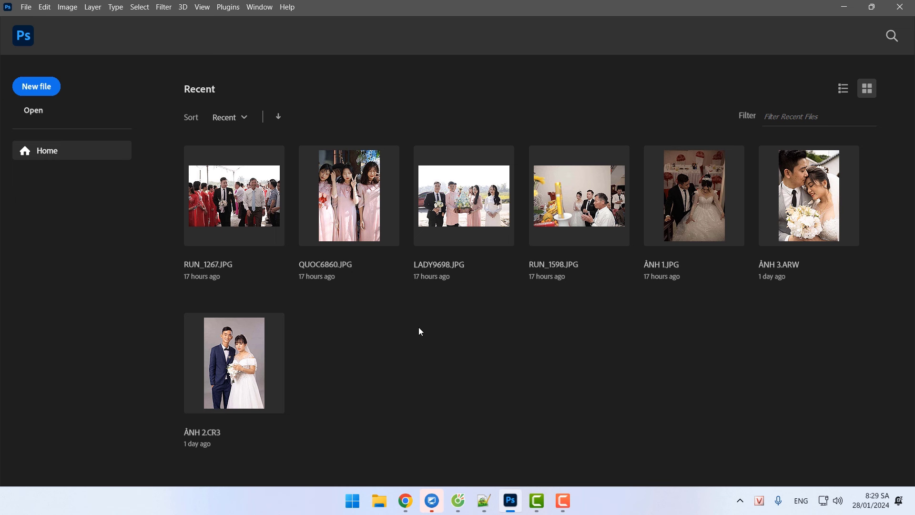
# Create a new document from the 1000 x 1000 px preset, named 'Bang layer'.
pyautogui.click(38, 89)
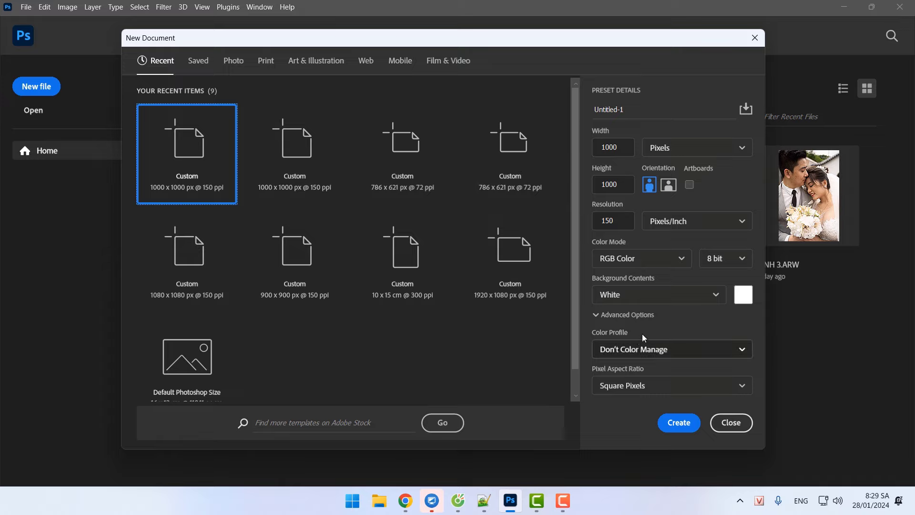
pyautogui.press('Tab')
pyautogui.write('NBan')
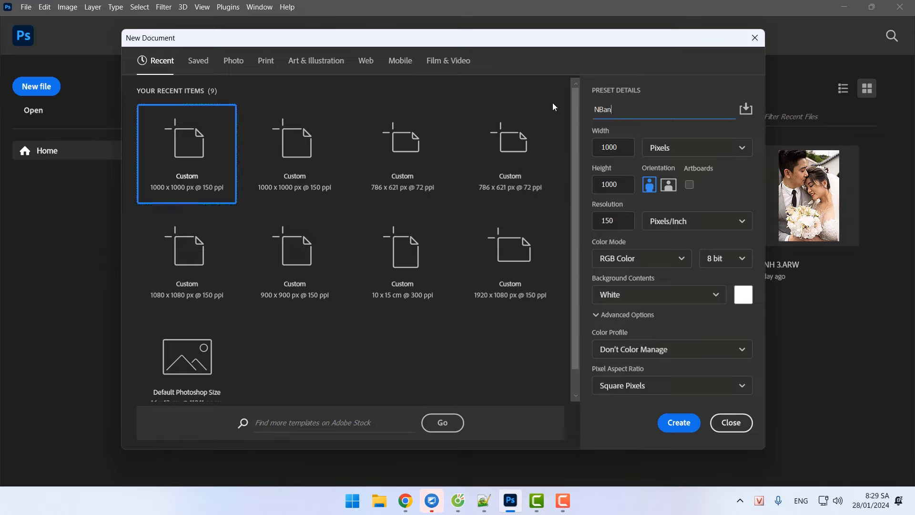
pyautogui.press('BackSpace')
pyautogui.press('BackSpace')
pyautogui.press('BackSpace')
pyautogui.press('BackSpace')
pyautogui.write('Bang layer')
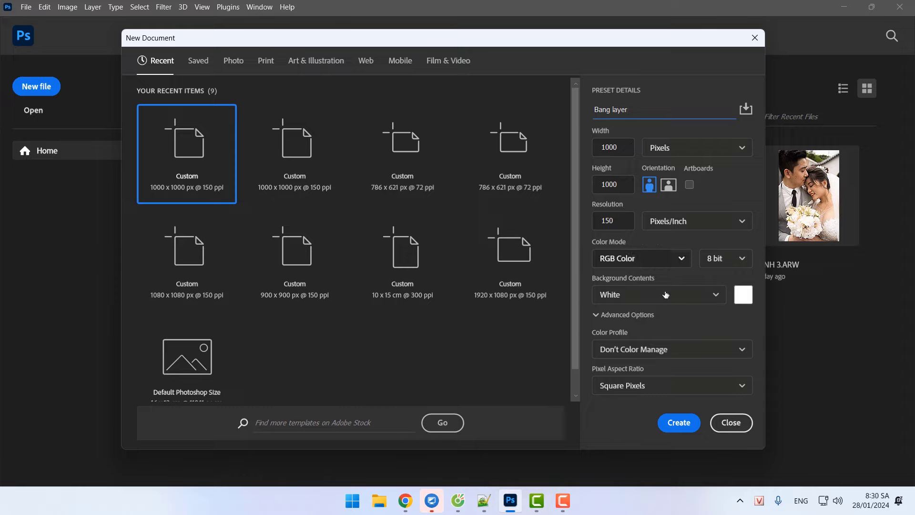
pyautogui.click(689, 428)
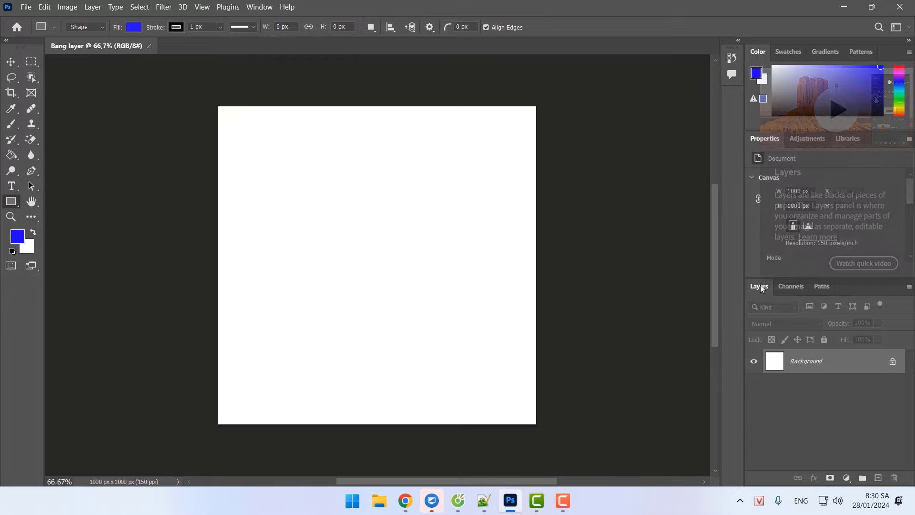
# Unlock the Background layer and draw a rectangle in the canvas's upper-left area.
pyautogui.click(891, 361)
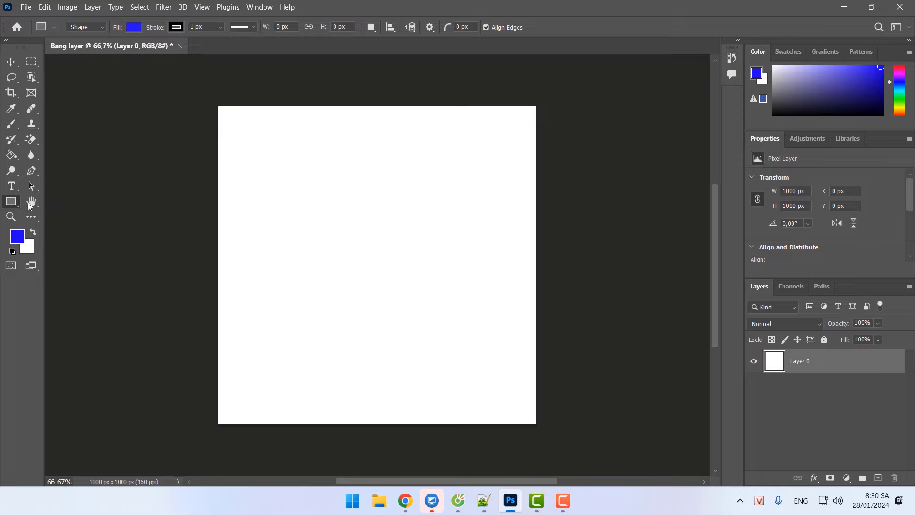
pyautogui.rightClick(12, 204)
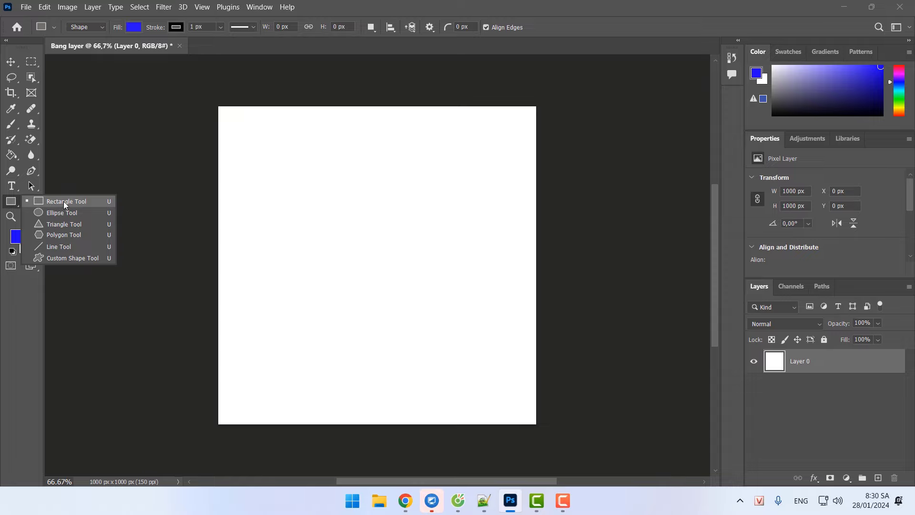
pyautogui.click(64, 201)
pyautogui.rightClick(12, 204)
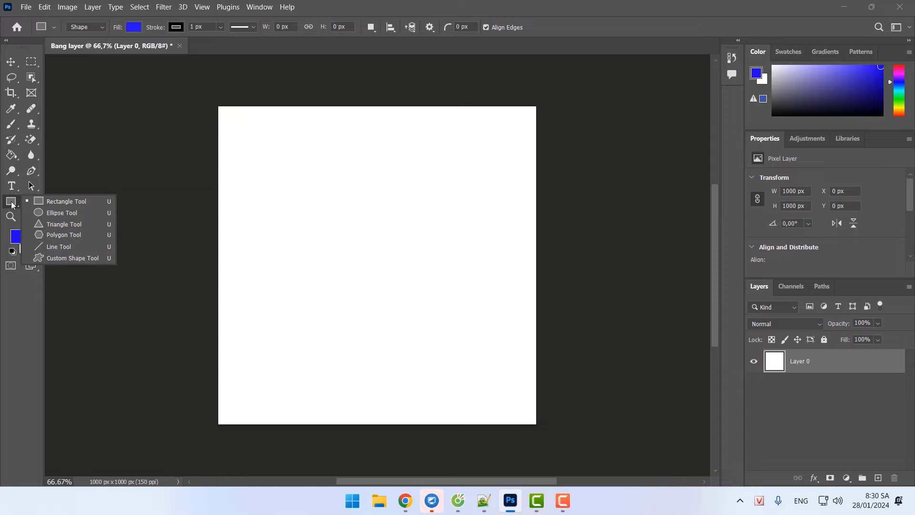
pyautogui.click(48, 201)
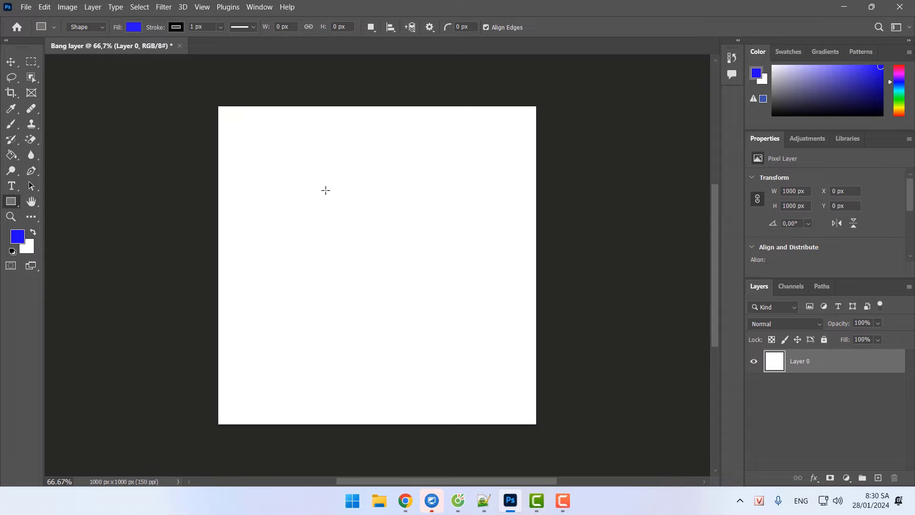
pyautogui.moveTo(262, 147); pyautogui.dragTo(352, 199)
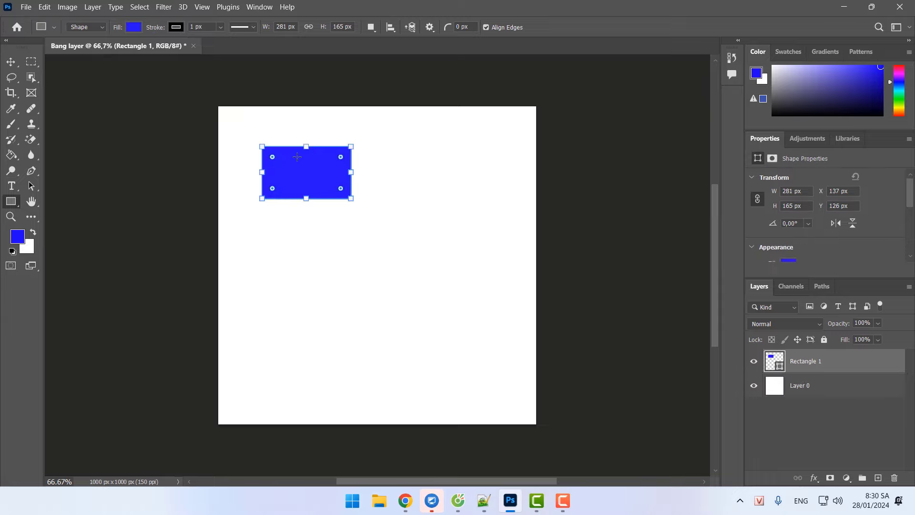
# Fill the rectangle red and commit the shape as Rectangle 1.
pyautogui.click(133, 27)
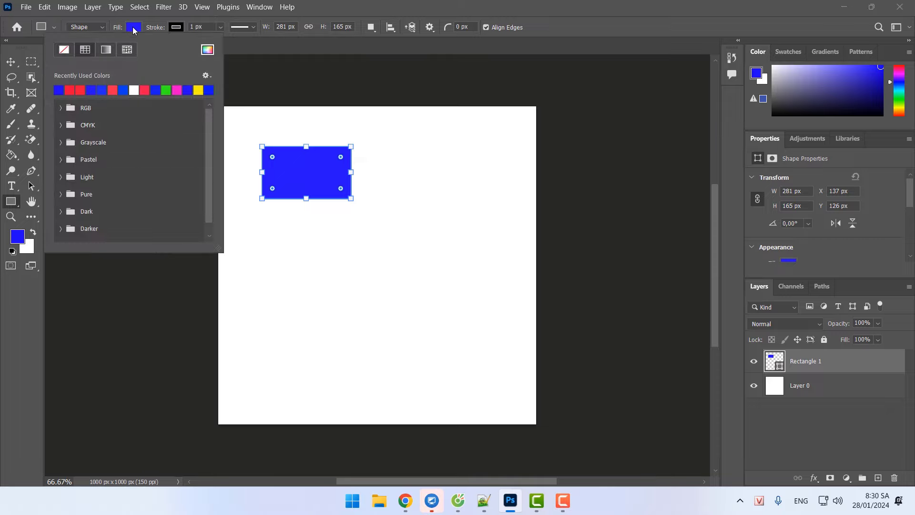
pyautogui.click(207, 50)
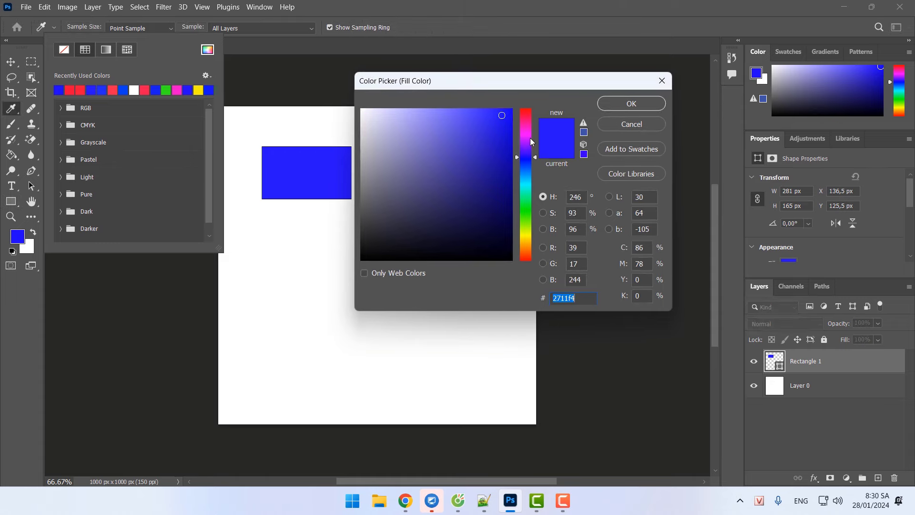
pyautogui.moveTo(530, 143); pyautogui.dragTo(530, 117)
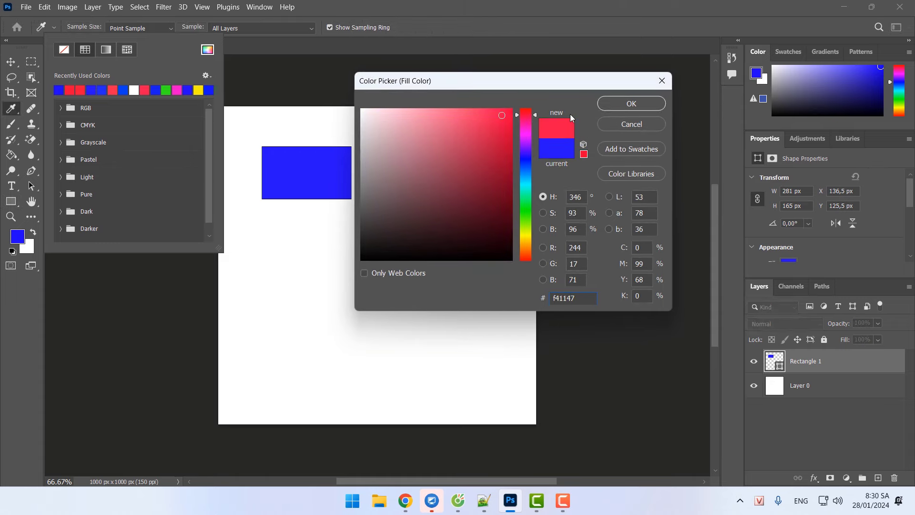
pyautogui.click(626, 103)
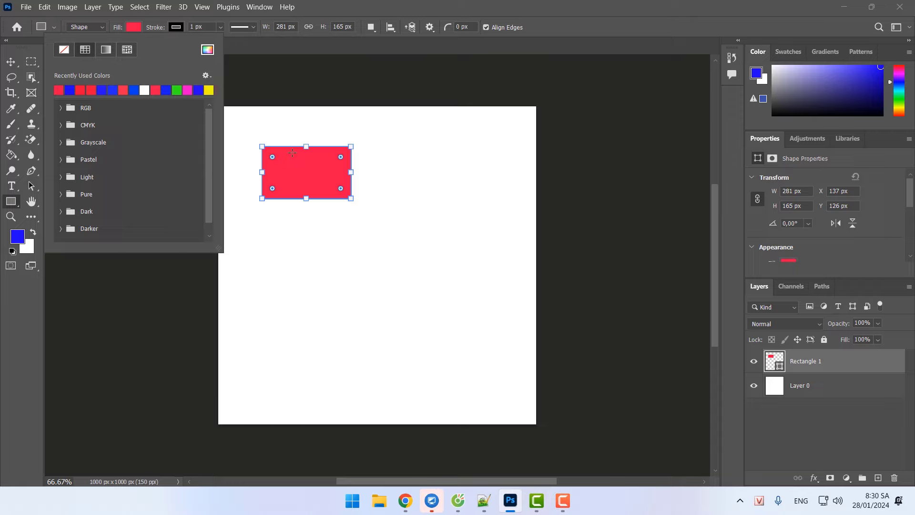
pyautogui.click(335, 160)
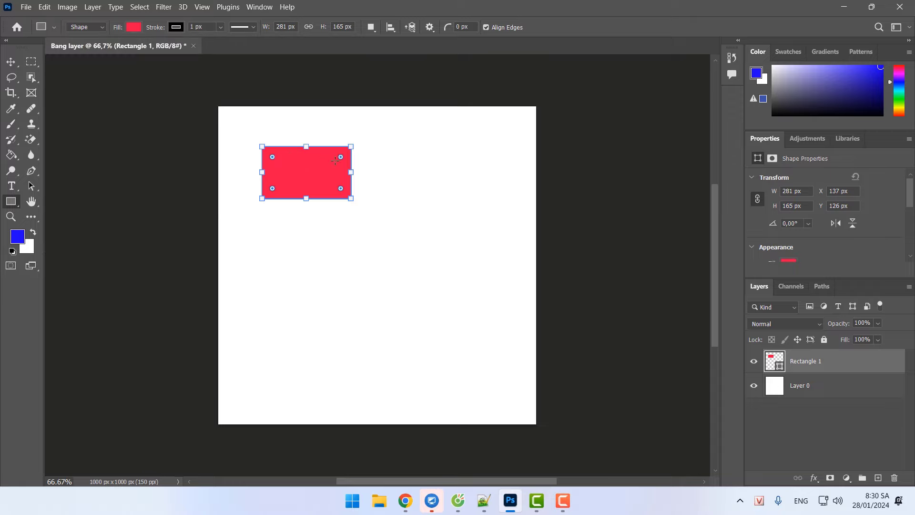
pyautogui.press('Escape')
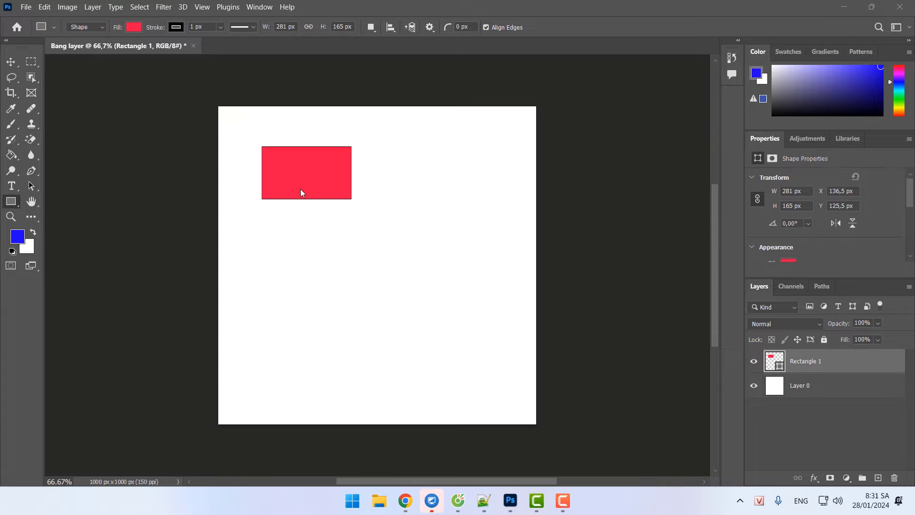
pyautogui.click(8, 204)
# Draw an ellipse to the right of the red rectangle.
pyautogui.rightClick(8, 204)
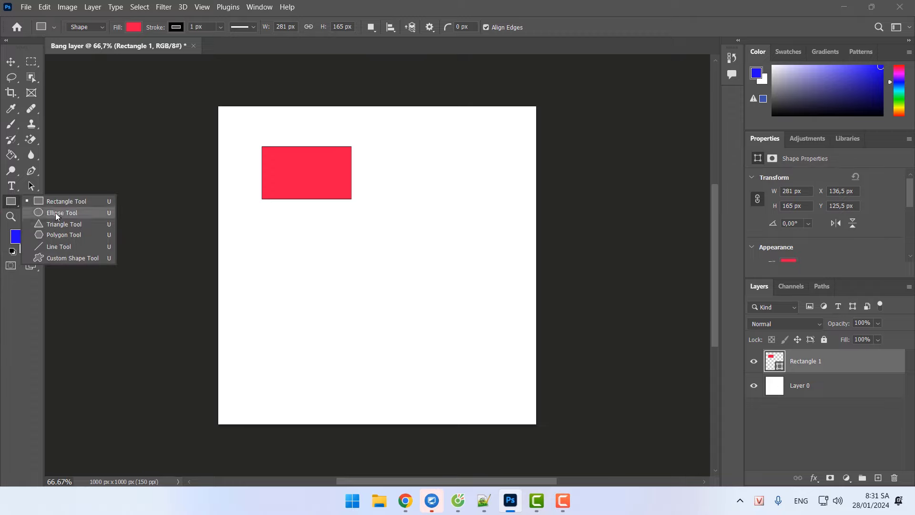
pyautogui.press('Escape')
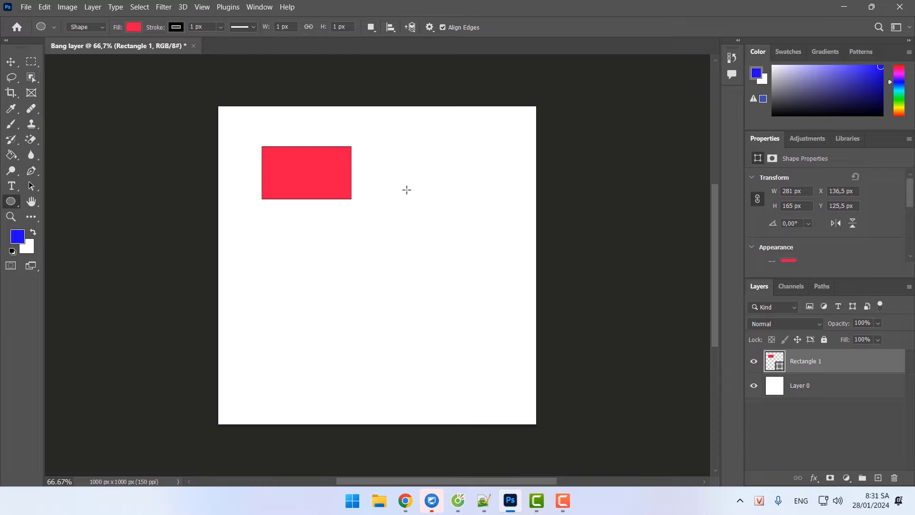
pyautogui.moveTo(406, 190); pyautogui.dragTo(491, 267)
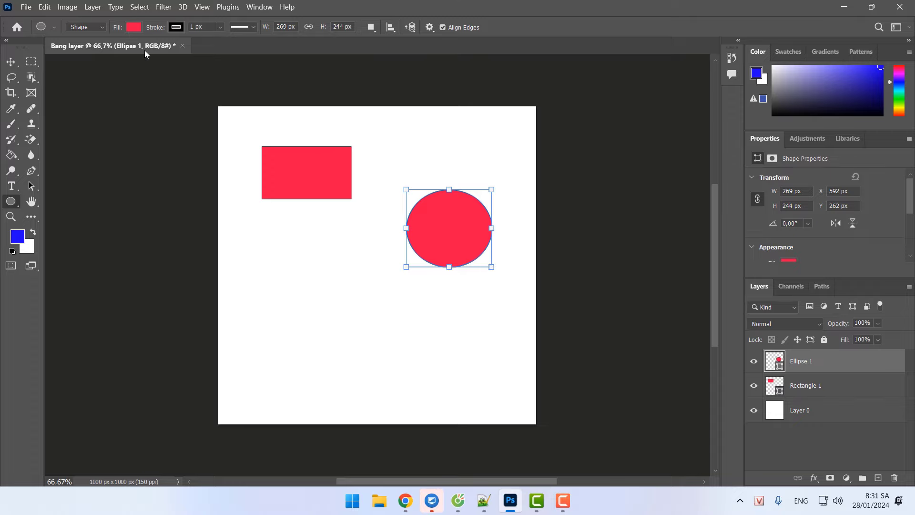
# Change the ellipse's fill colour to blue.
pyautogui.click(134, 28)
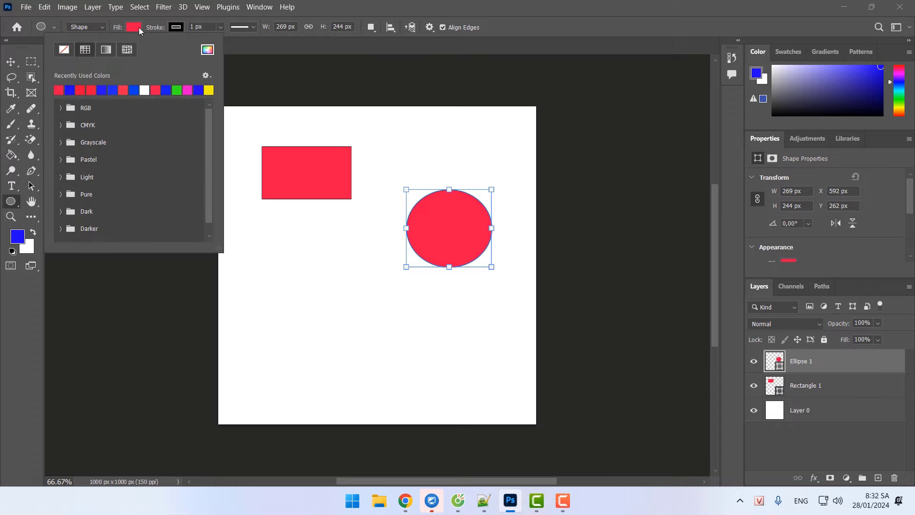
pyautogui.click(205, 51)
pyautogui.click(528, 160)
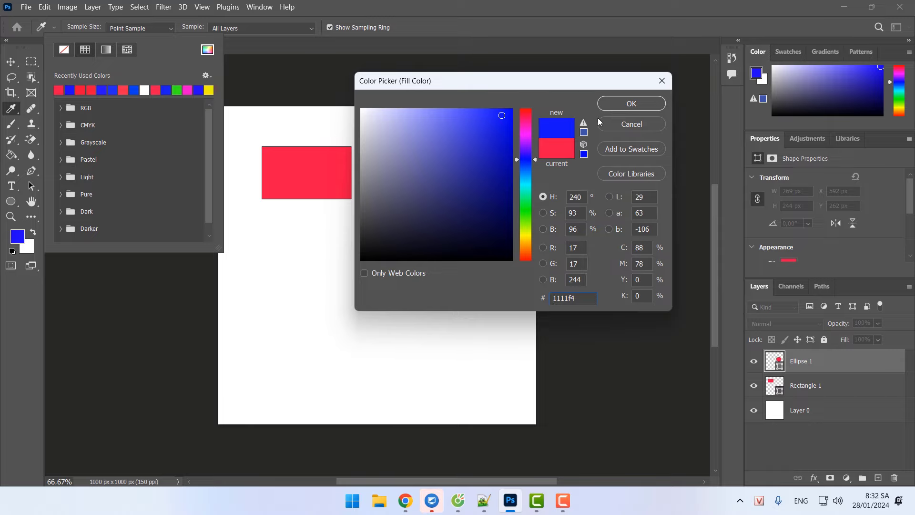
pyautogui.click(628, 106)
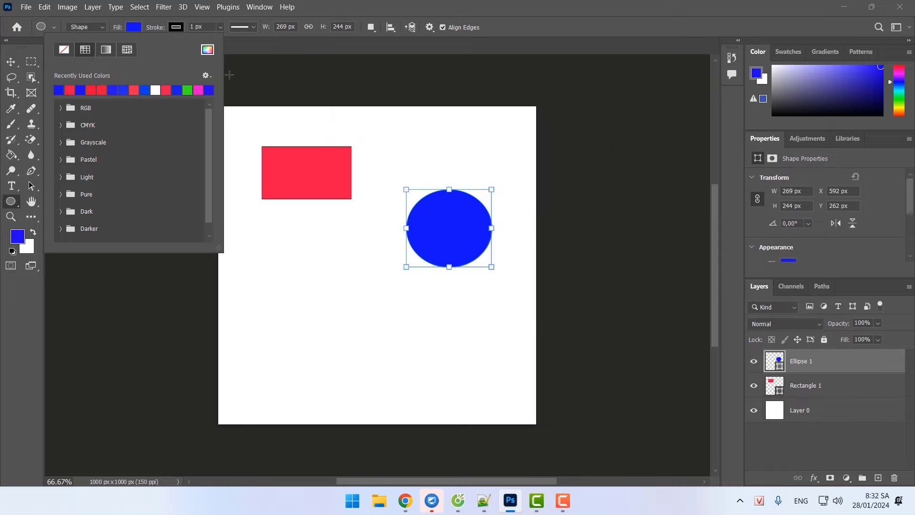
pyautogui.click(229, 75)
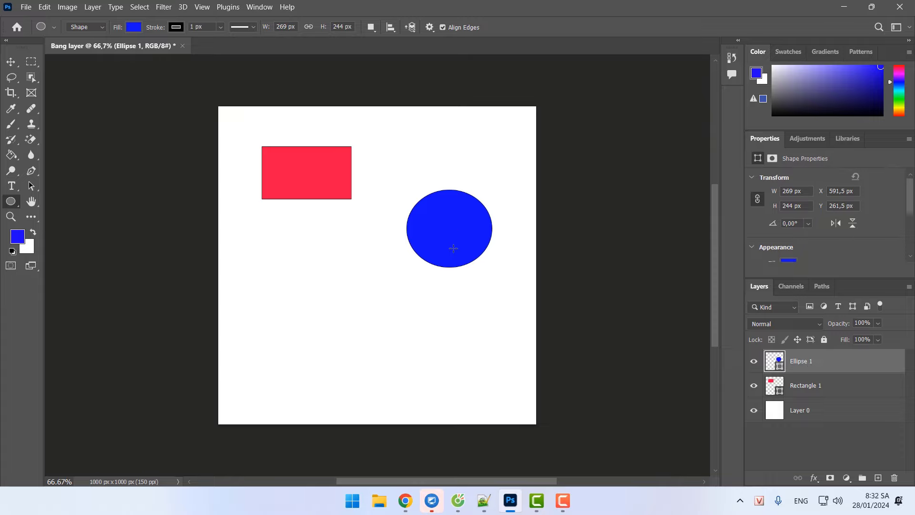
# Draw a triangle below the red rectangle.
pyautogui.rightClick(11, 202)
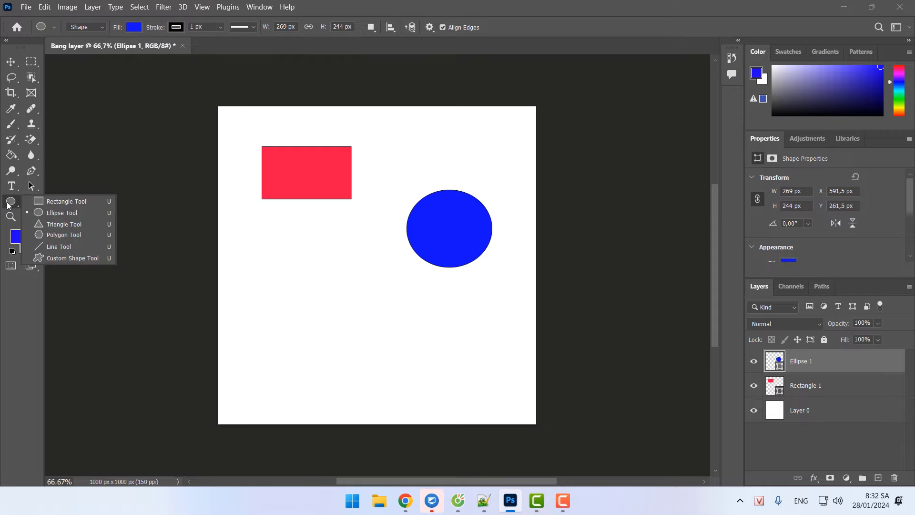
pyautogui.click(61, 225)
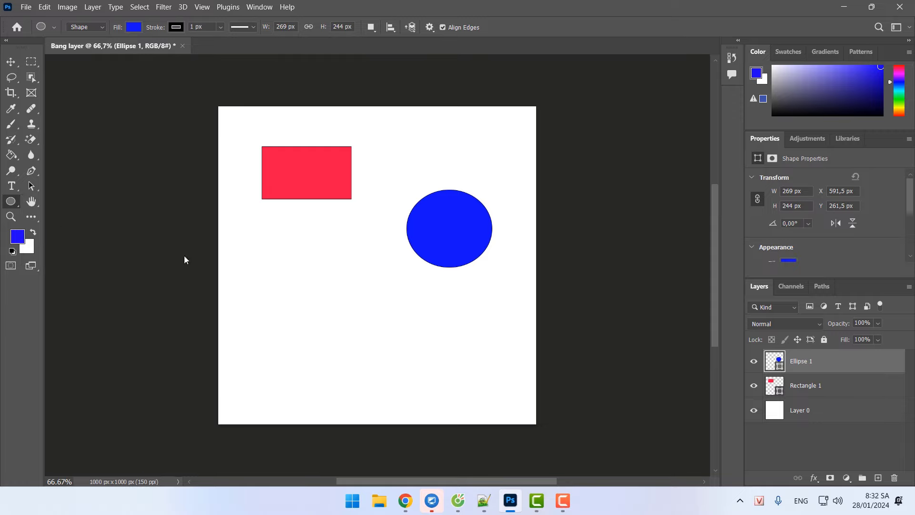
pyautogui.moveTo(277, 242); pyautogui.dragTo(366, 336)
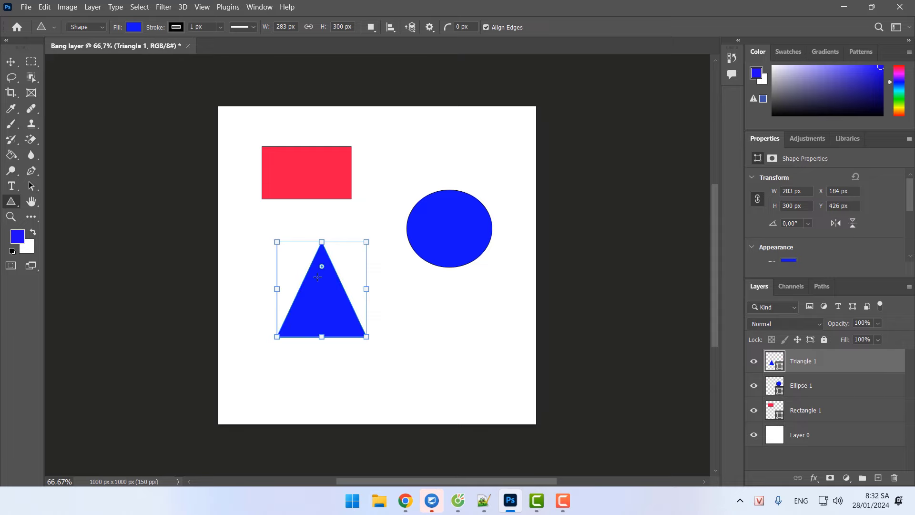
# Set the triangle's fill to bright yellow (fce809) and commit the shape.
pyautogui.click(136, 27)
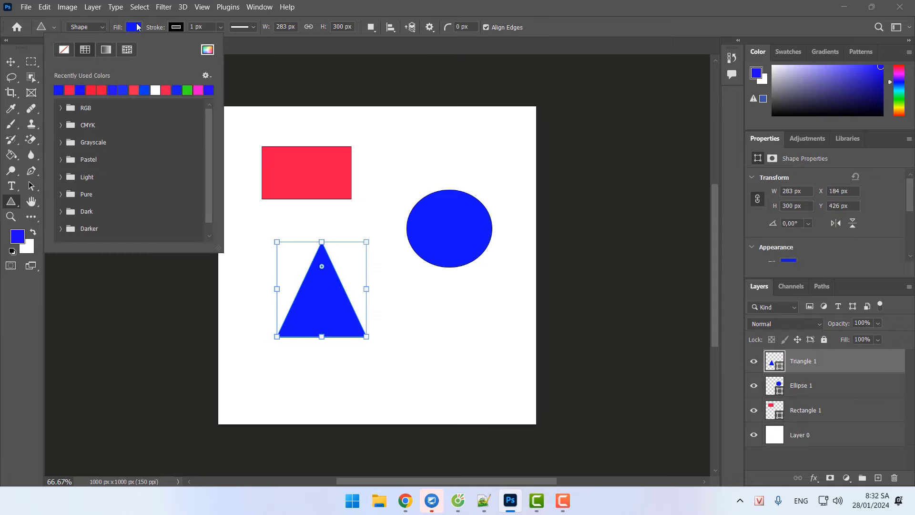
pyautogui.click(203, 51)
pyautogui.click(524, 237)
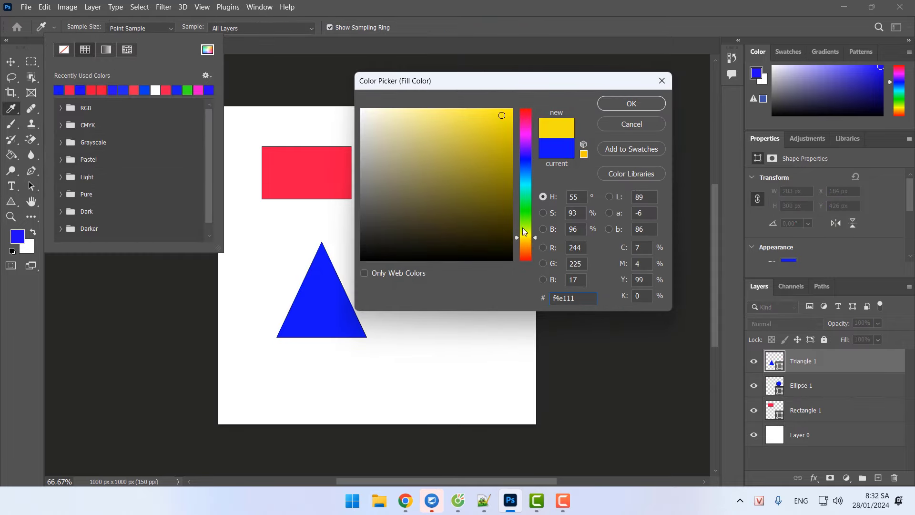
pyautogui.moveTo(498, 114); pyautogui.dragTo(511, 109)
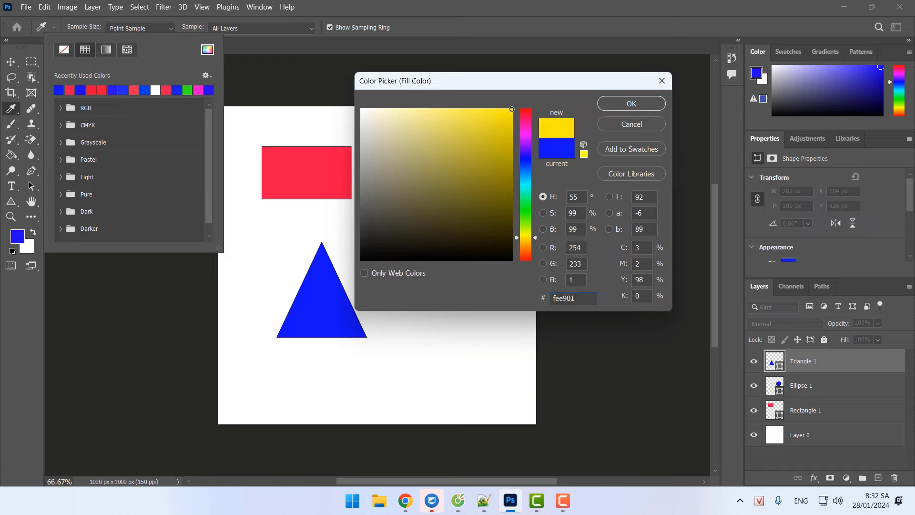
pyautogui.click(633, 104)
pyautogui.click(330, 187)
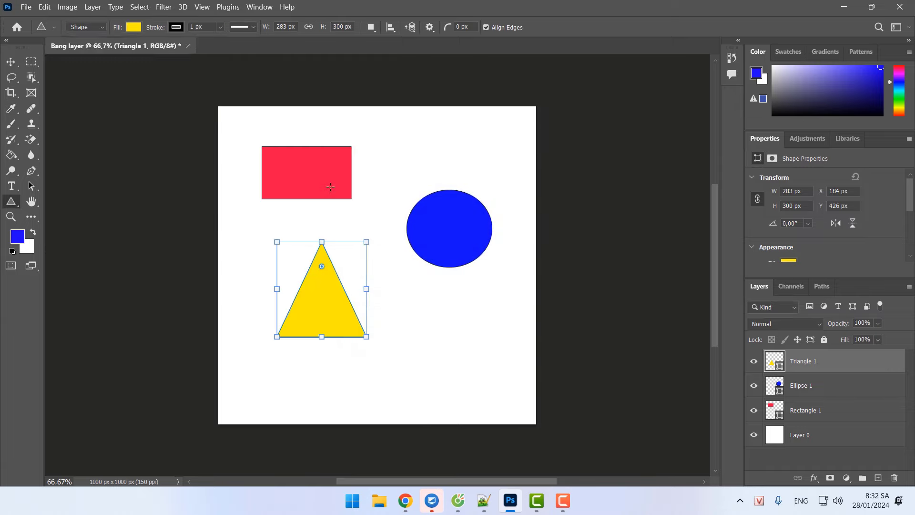
pyautogui.press('Return')
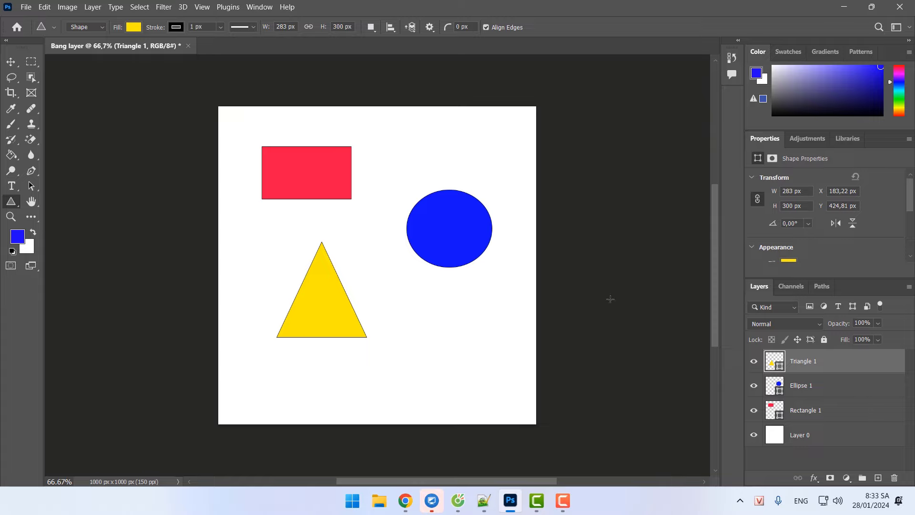
pyautogui.click(827, 386)
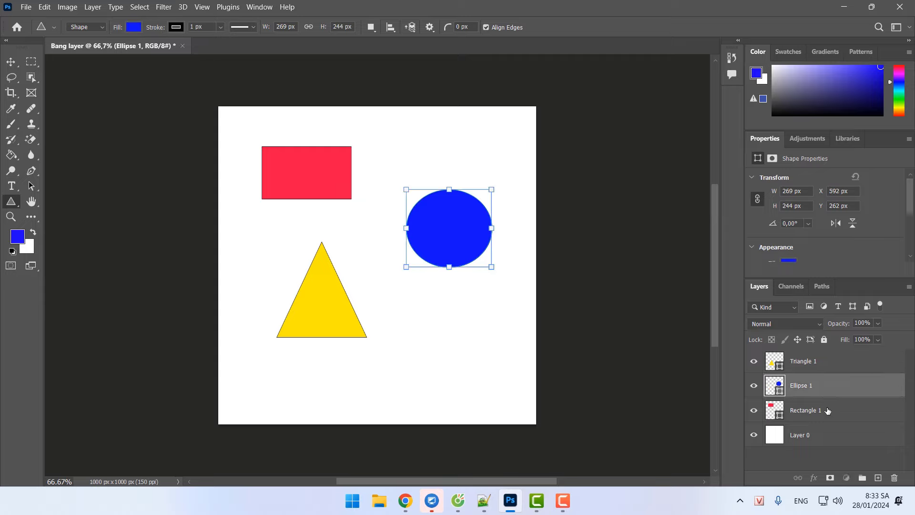
pyautogui.click(827, 410)
pyautogui.click(828, 436)
pyautogui.click(825, 410)
pyautogui.click(826, 386)
pyautogui.click(815, 362)
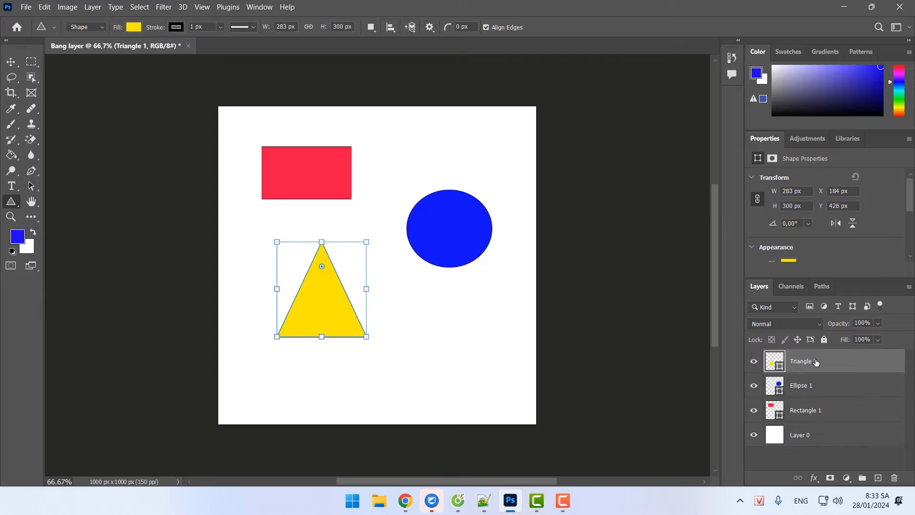
pyautogui.click(832, 390)
pyautogui.click(832, 409)
pyautogui.click(831, 432)
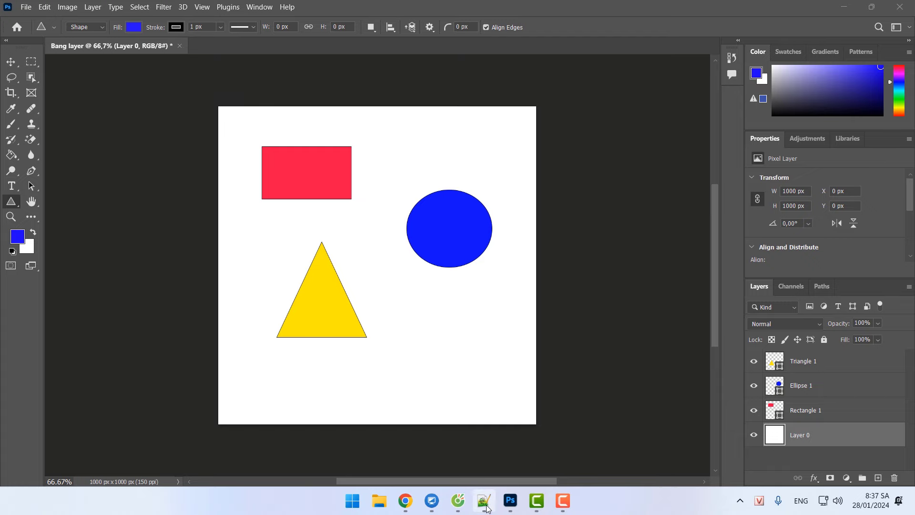
# Append 'Layer:' to line 14 of the lesson notes, then return to Photoshop.
pyautogui.click(484, 500)
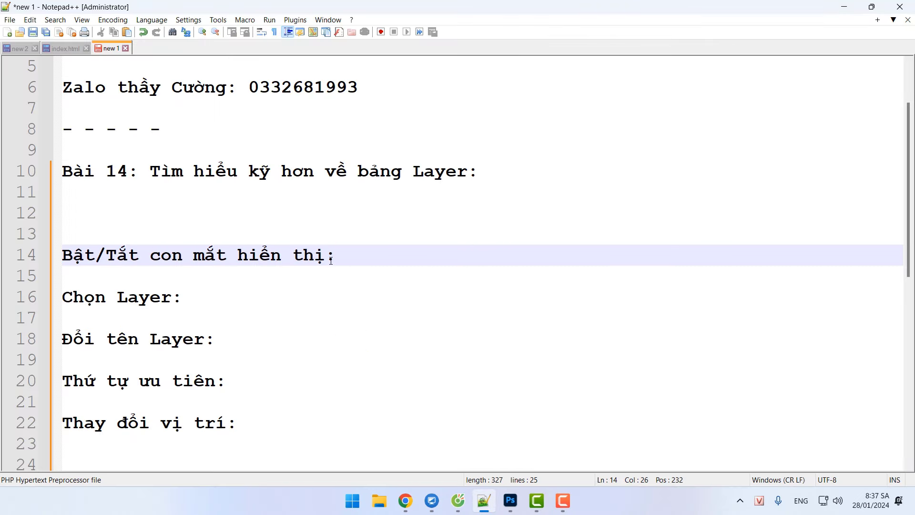
pyautogui.write('Layer:')
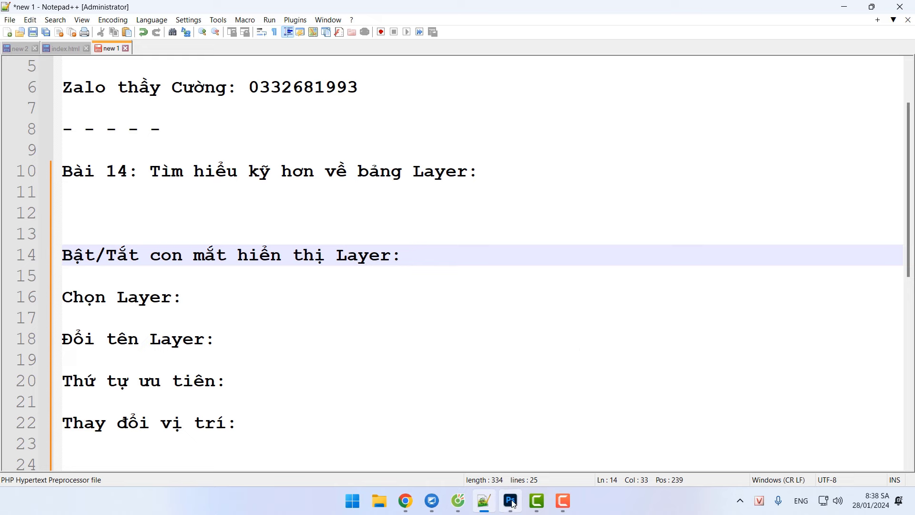
pyautogui.click(510, 500)
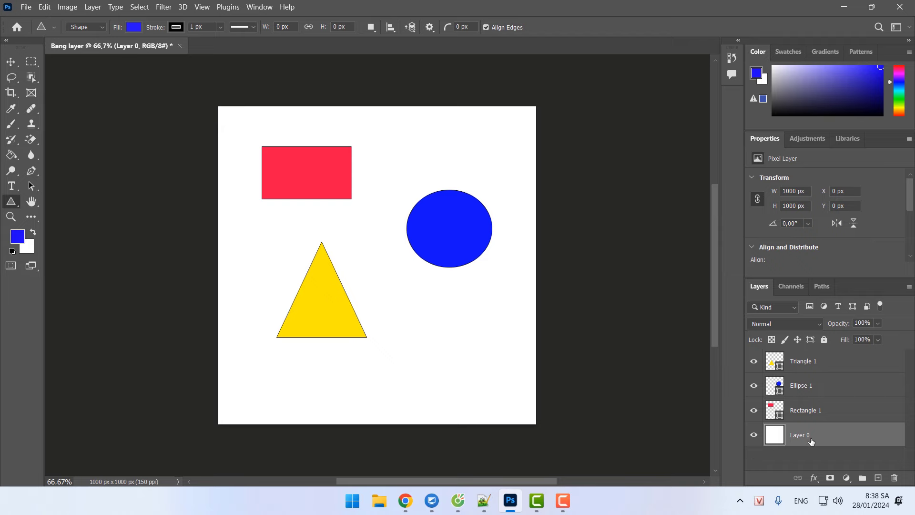
# Hide Layer 0, Rectangle 1, Ellipse 1 and Triangle 1 until the canvas is empty.
pyautogui.click(754, 434)
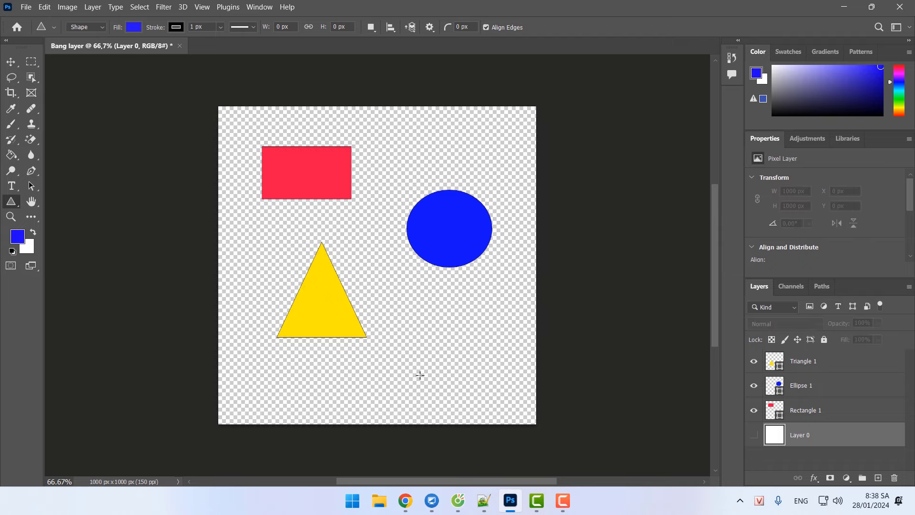
pyautogui.click(754, 411)
pyautogui.click(754, 385)
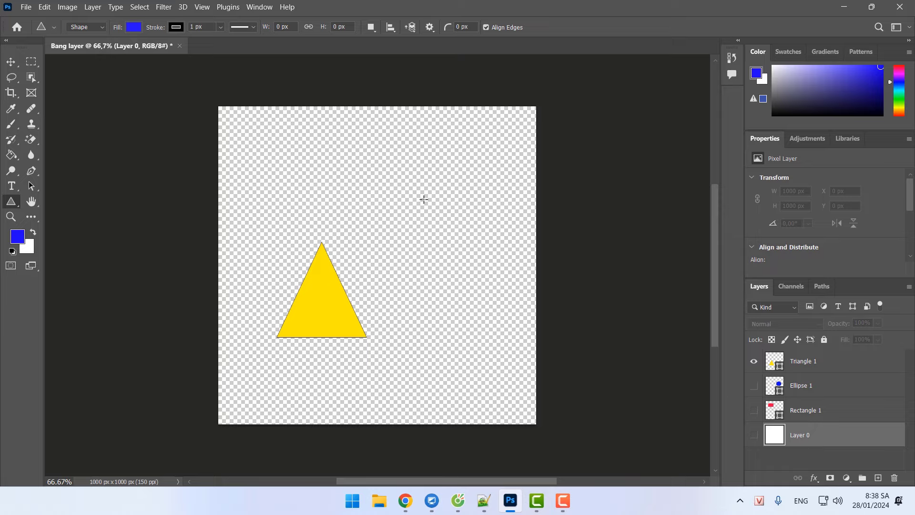
pyautogui.click(753, 360)
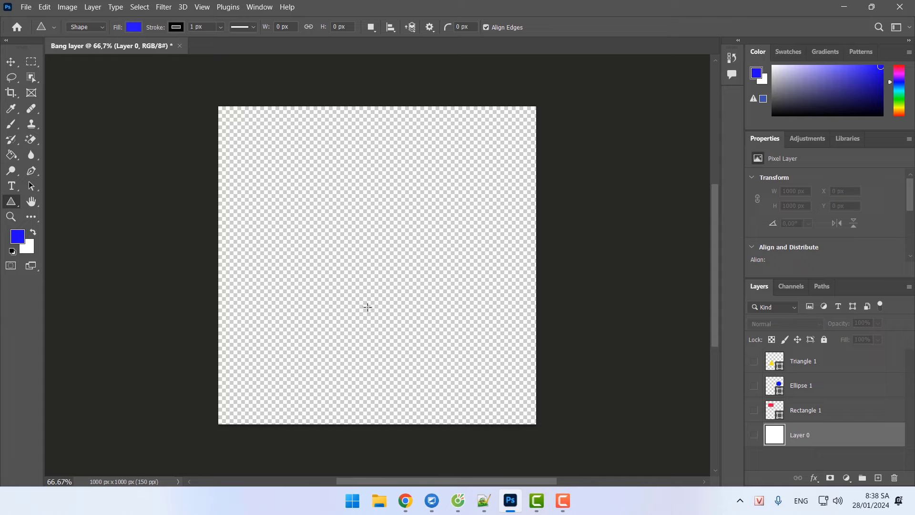
# Select each layer in turn: Triangle 1, Ellipse 1, Rectangle 1 and Layer 0.
pyautogui.click(826, 363)
pyautogui.click(825, 385)
pyautogui.click(824, 413)
pyautogui.click(806, 435)
pyautogui.click(805, 410)
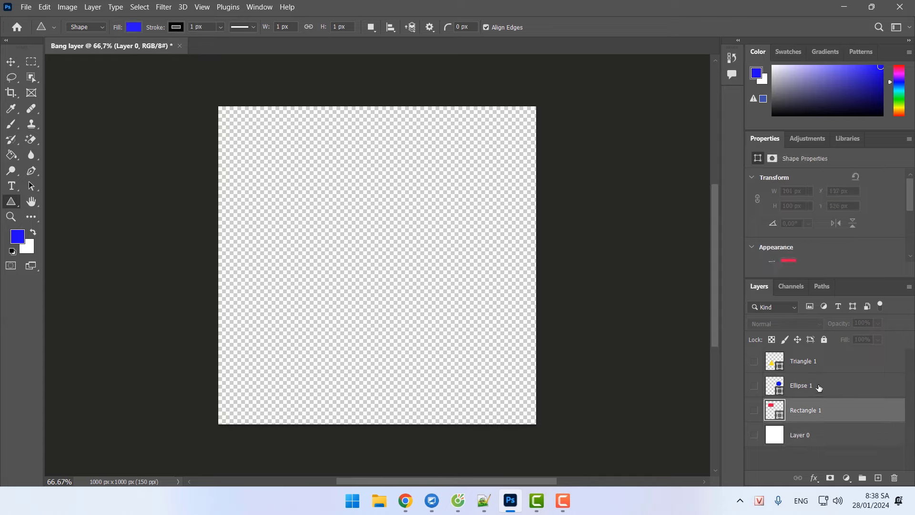
pyautogui.click(805, 385)
pyautogui.click(805, 361)
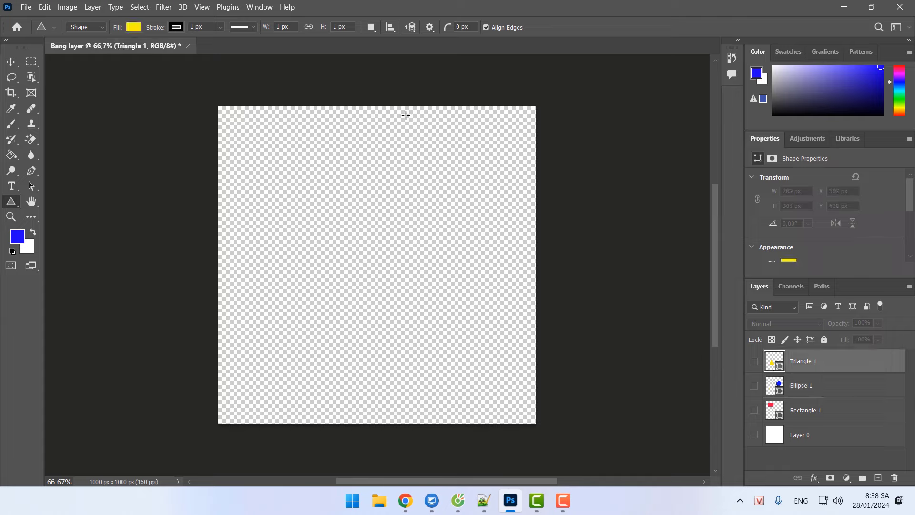
pyautogui.click(810, 388)
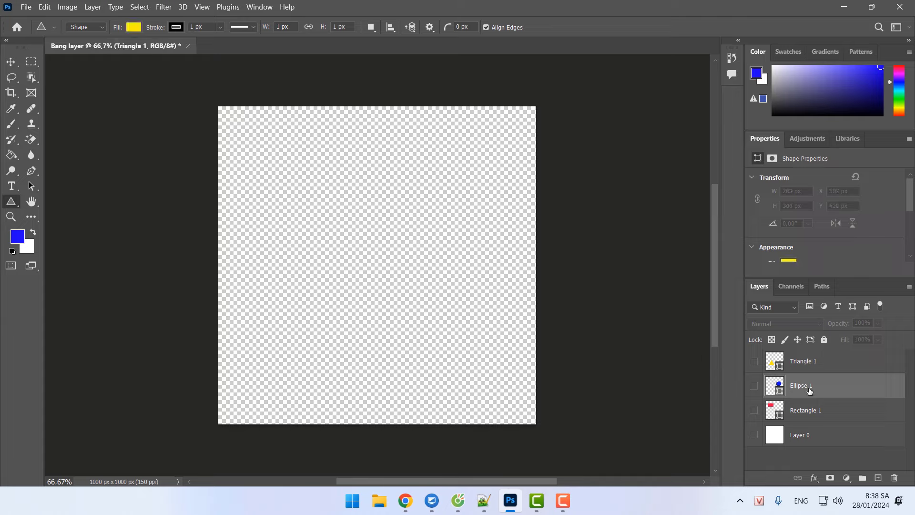
pyautogui.click(814, 411)
pyautogui.click(809, 366)
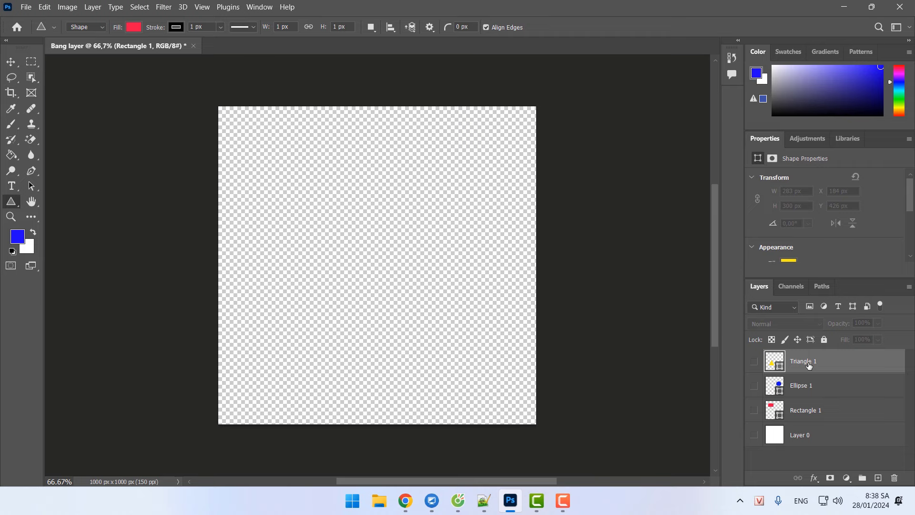
# Make all four layers visible again, then go to the Notepad++ lesson notes.
pyautogui.click(754, 362)
pyautogui.click(754, 386)
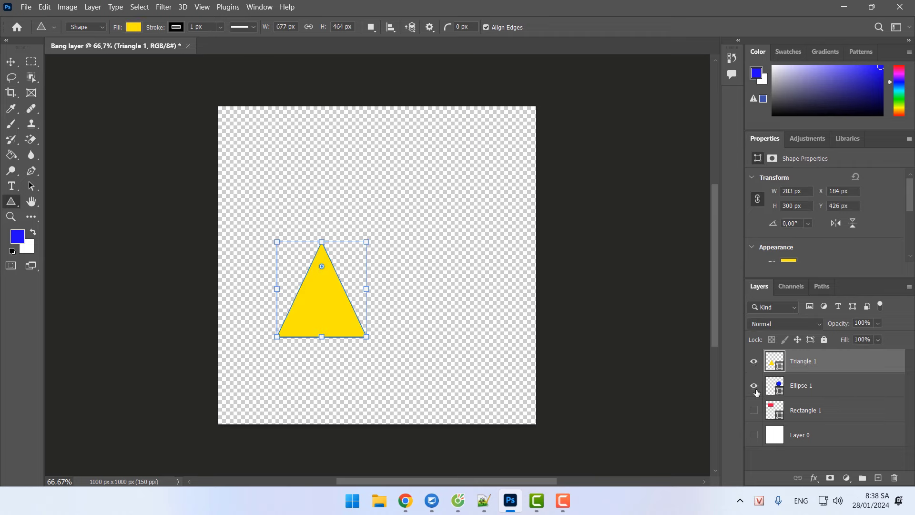
pyautogui.click(753, 410)
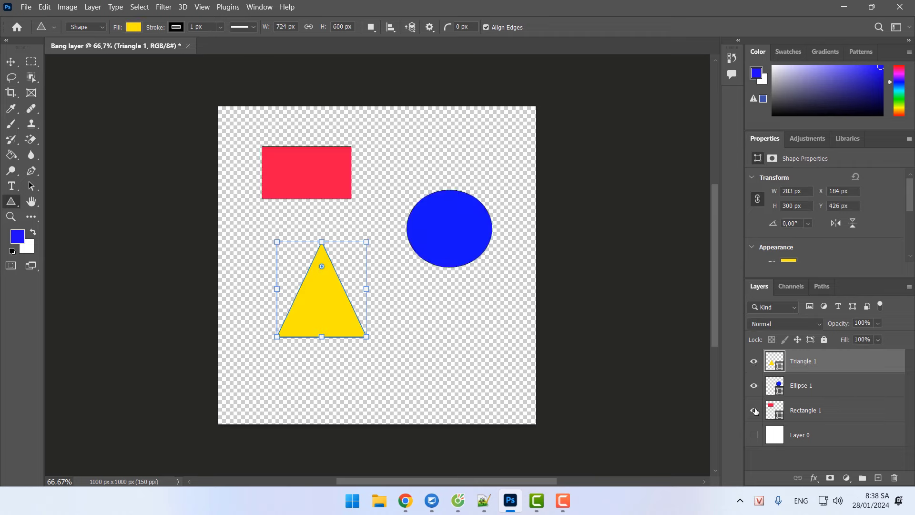
pyautogui.click(754, 435)
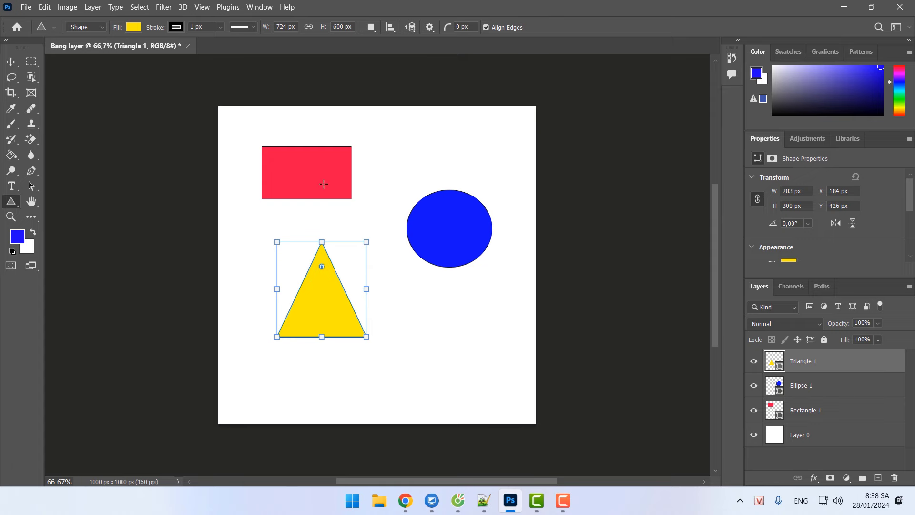
pyautogui.click(483, 500)
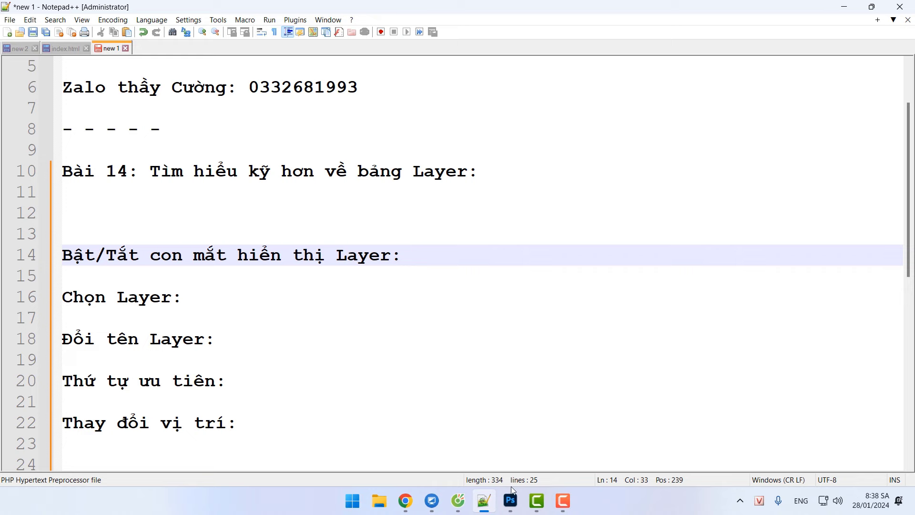
# Return from the lesson notes to the Bang layer document in Photoshop.
pyautogui.click(510, 499)
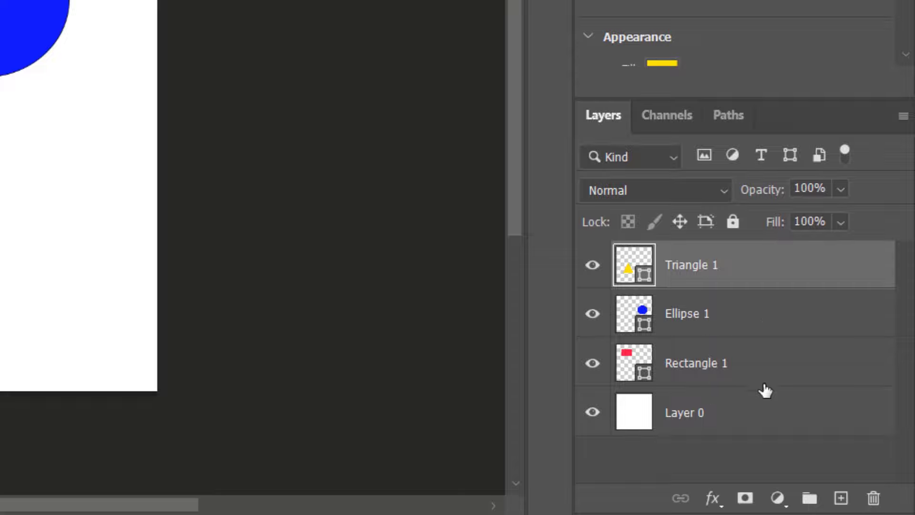
# Select Ellipse 1, Rectangle 1, Layer 0, then Ellipse 1 again, and go to the notes.
pyautogui.click(754, 322)
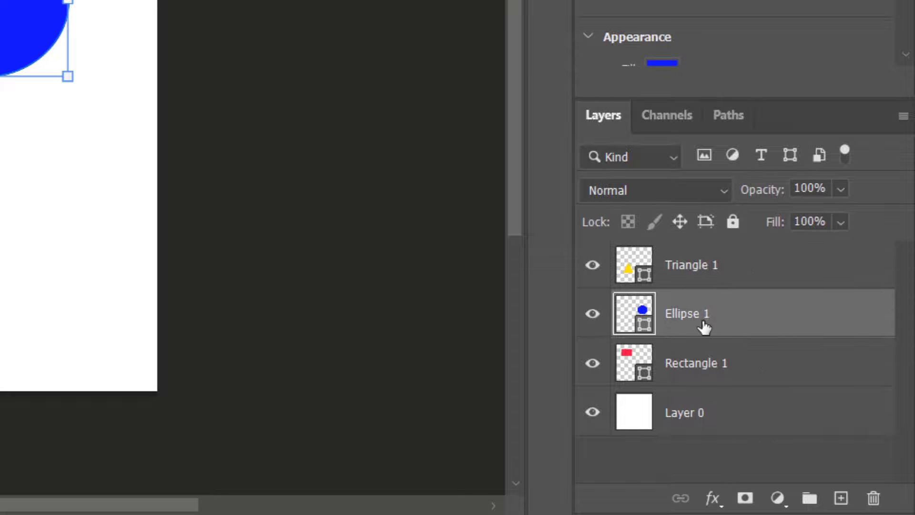
pyautogui.click(736, 369)
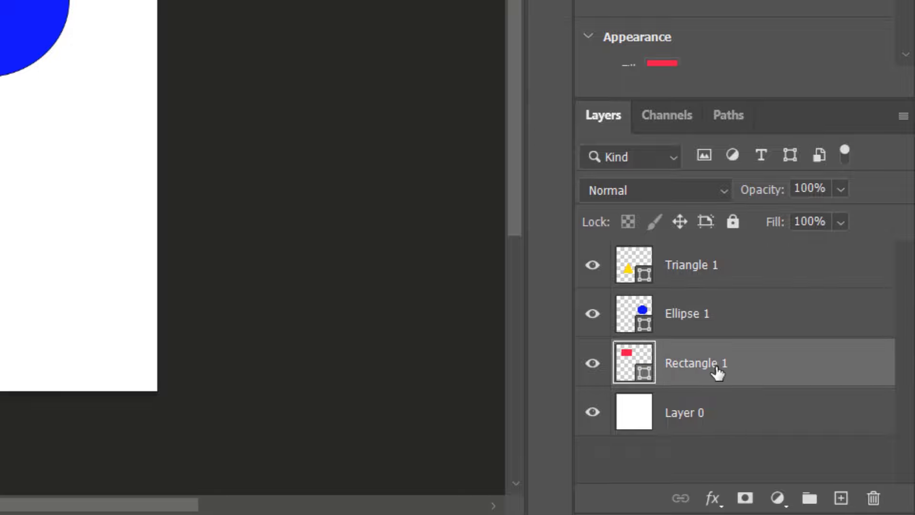
pyautogui.click(695, 421)
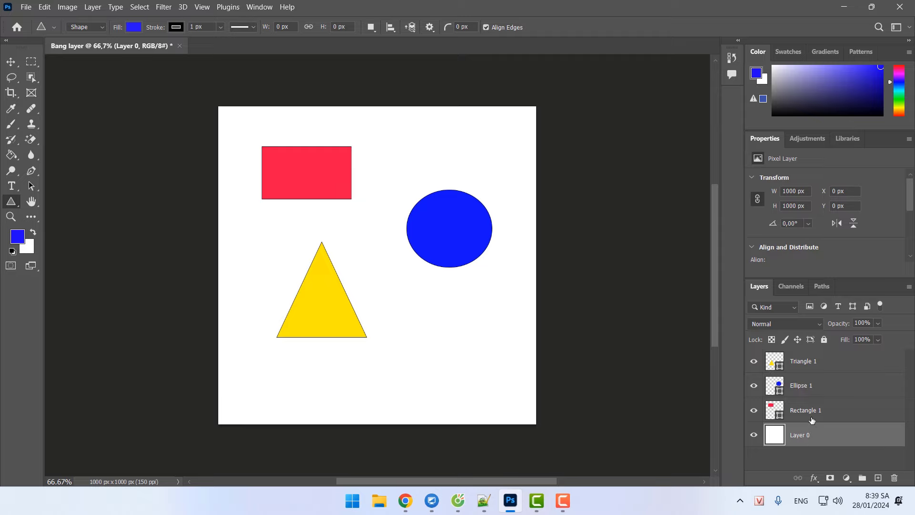
pyautogui.click(806, 395)
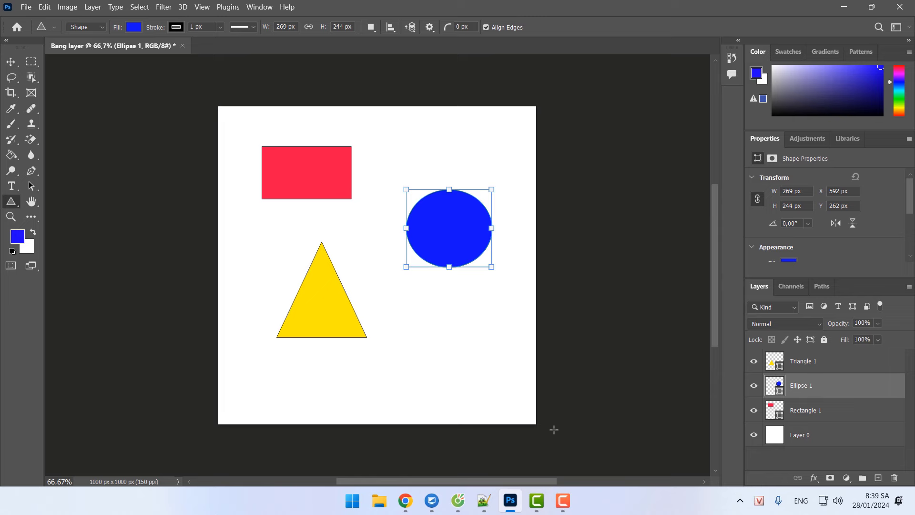
pyautogui.click(482, 501)
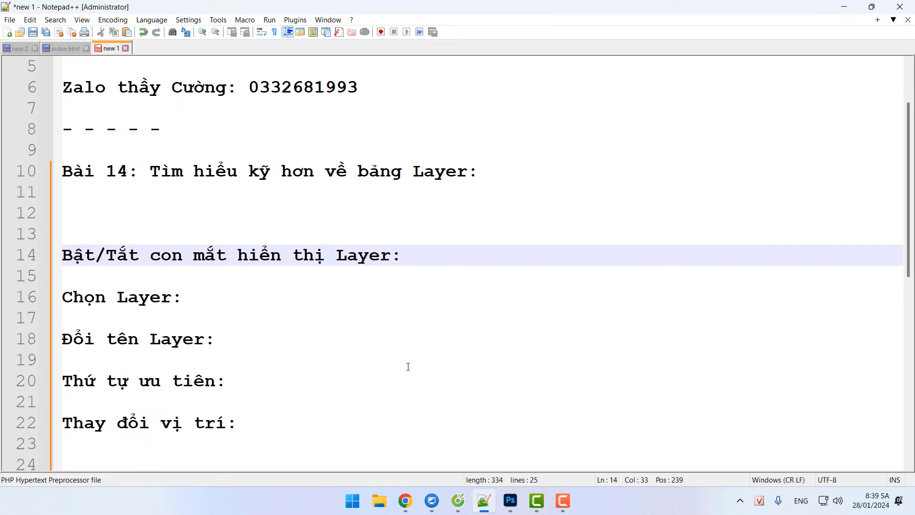
# Switch from Notepad++ back to Photoshop's Bang layer document.
pyautogui.click(510, 500)
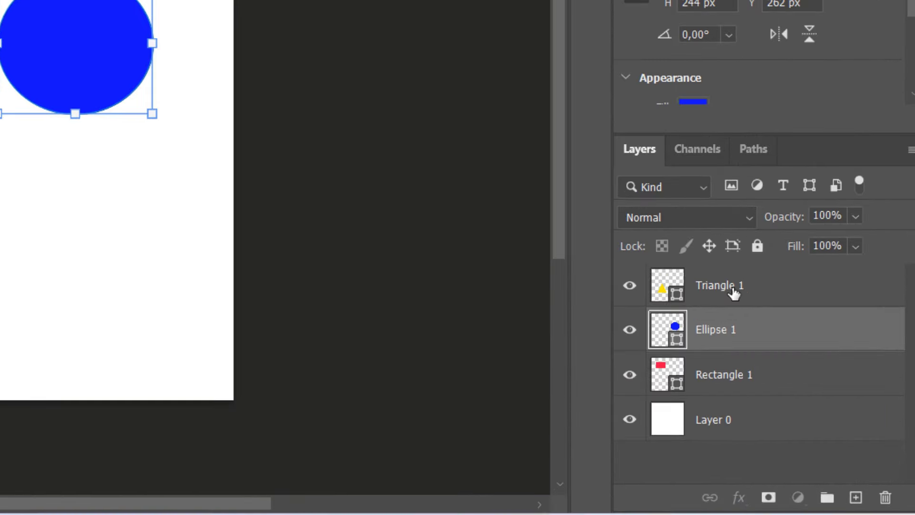
# Rename the triangle layer to 'Tam giac vang' and the ellipse layer to 'Hinh tron xanh'.
pyautogui.click(805, 361)
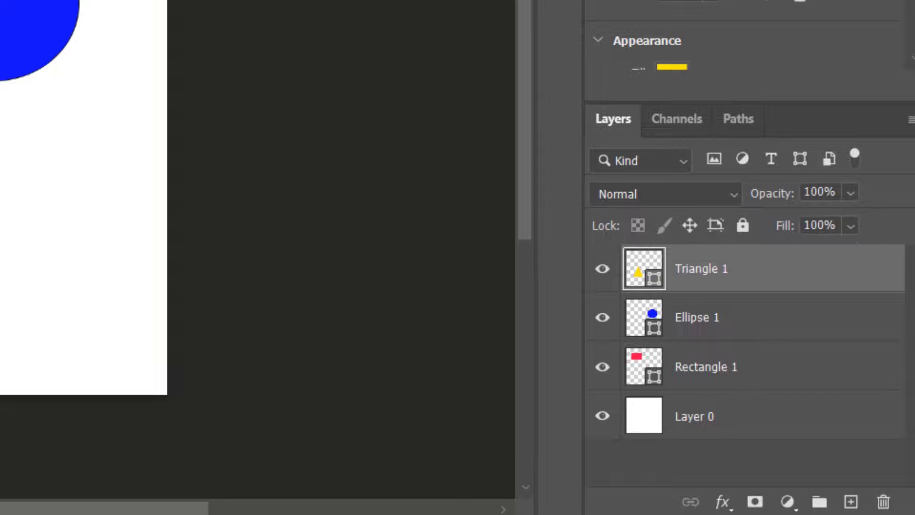
pyautogui.doubleClick(717, 271)
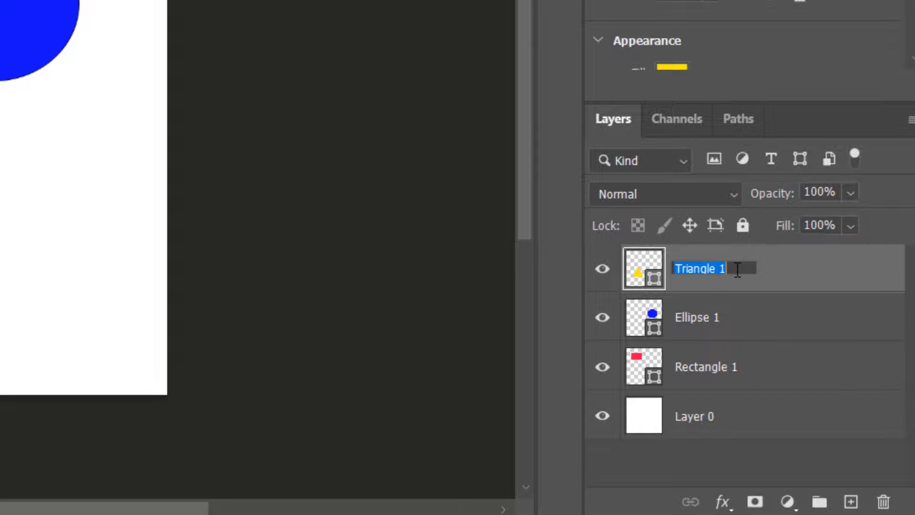
pyautogui.write('Tam giac')
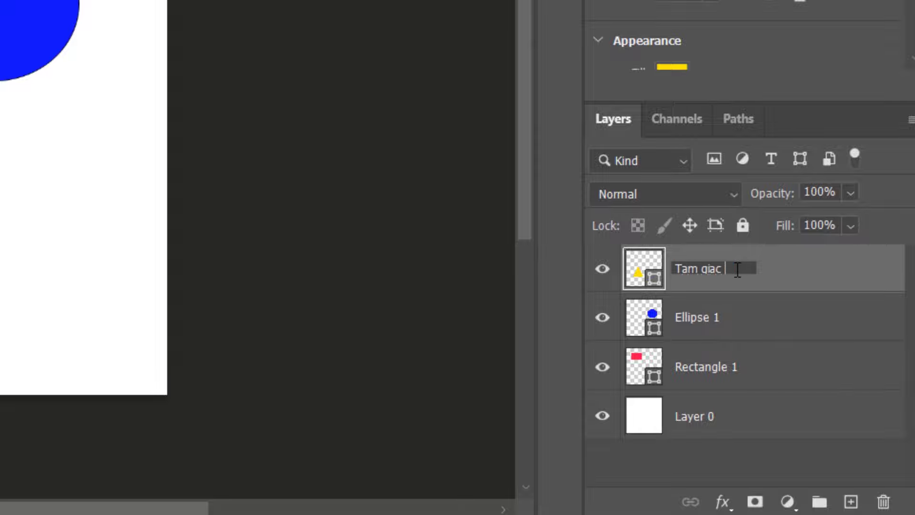
pyautogui.write(' vang')
pyautogui.press('Return')
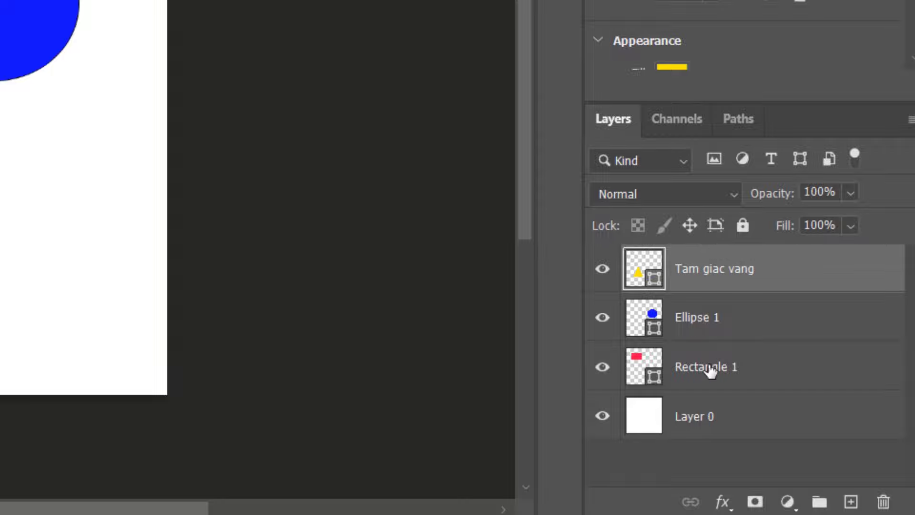
pyautogui.click(714, 327)
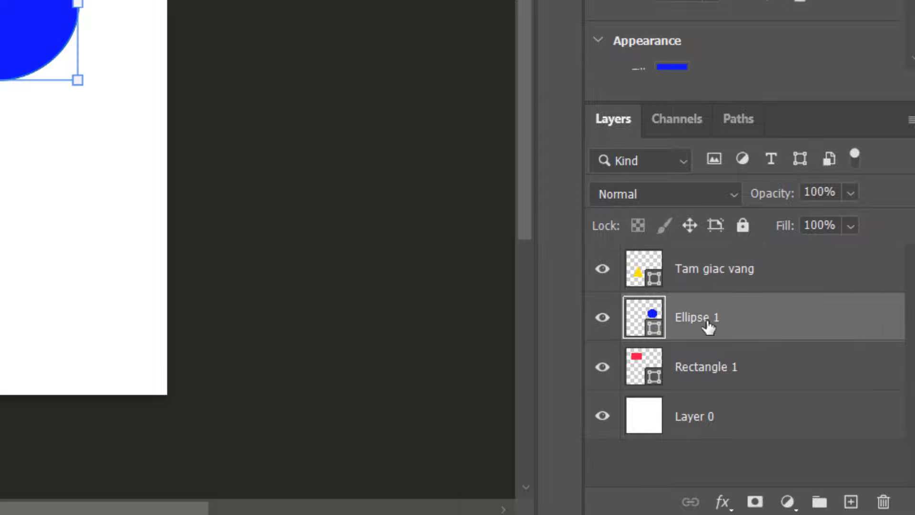
pyautogui.doubleClick(703, 319)
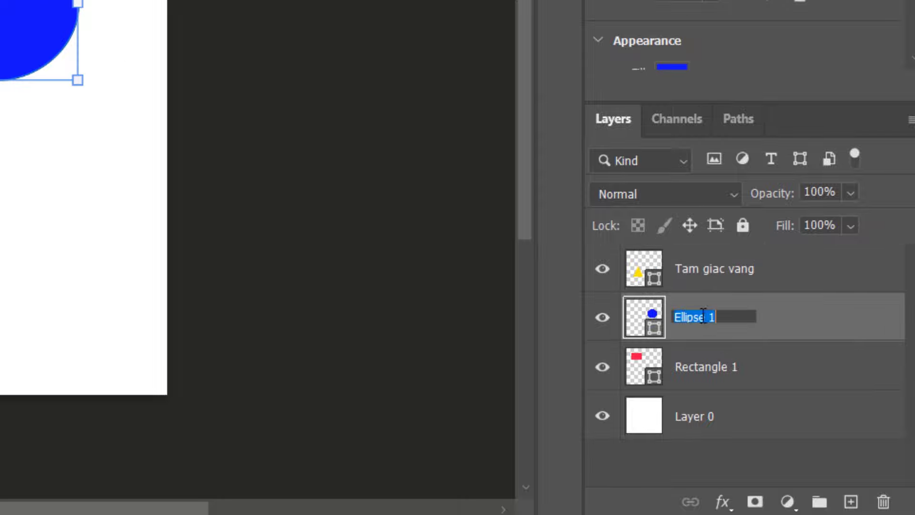
pyautogui.write('Hinh tron xanh')
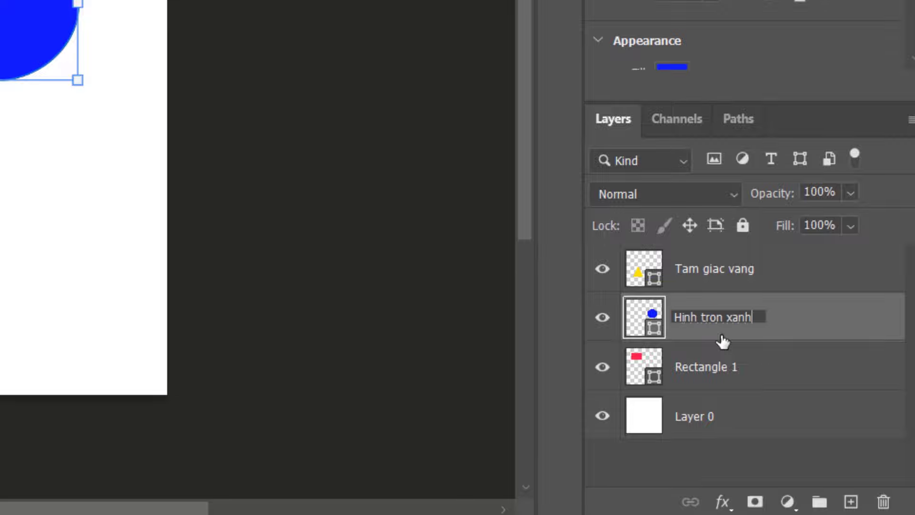
pyautogui.press('Return')
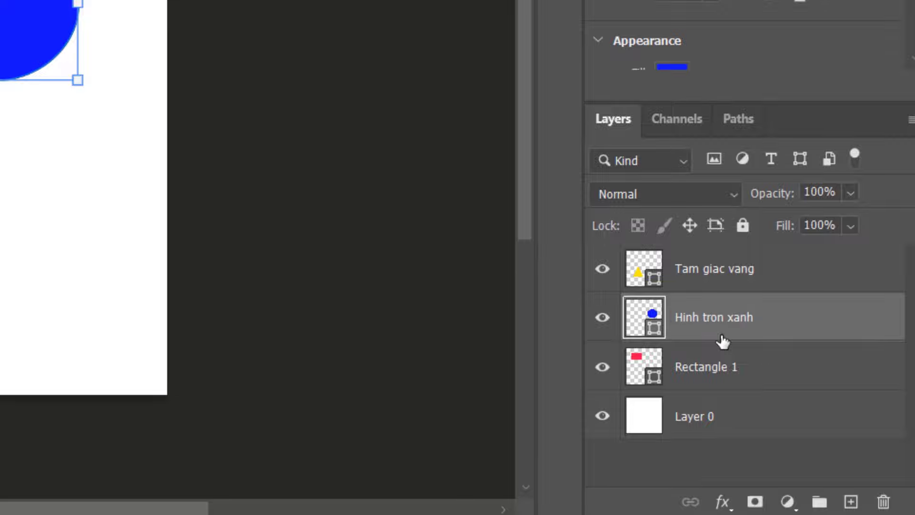
# Rename the rectangle layer to 'Hinh chu nhat mau do' and Layer 0 to 'Anh goc'.
pyautogui.click(709, 380)
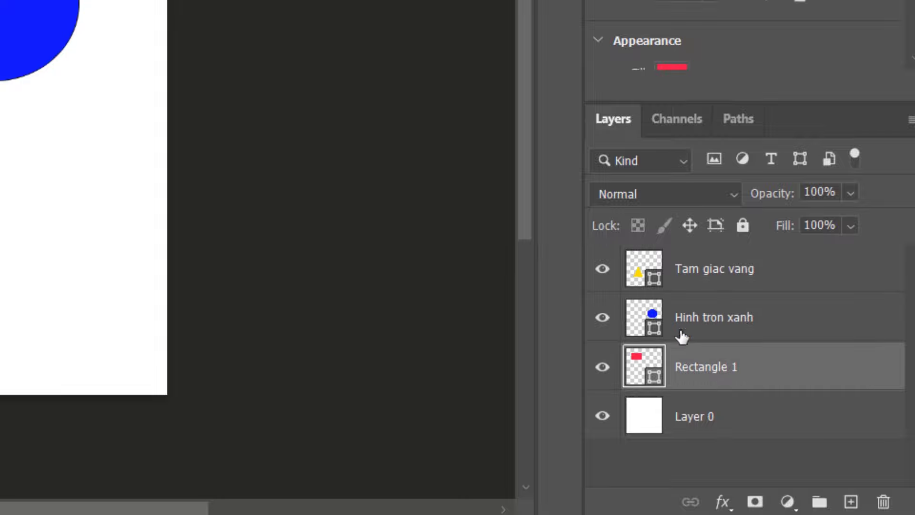
pyautogui.doubleClick(728, 367)
pyautogui.write('Hi')
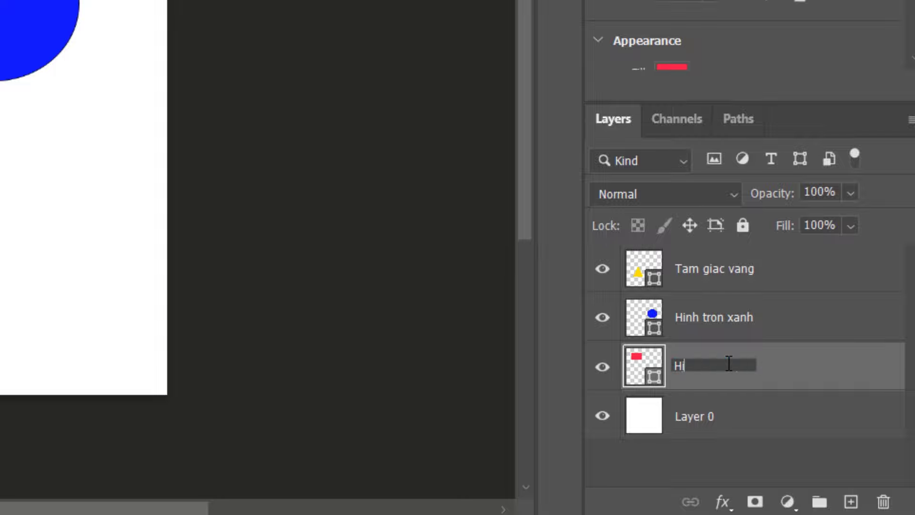
pyautogui.write('nh chu nhat mau do')
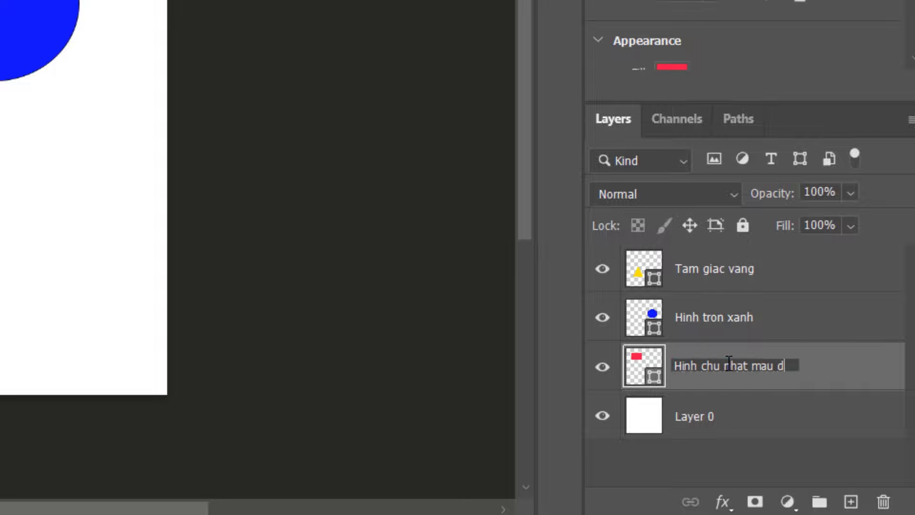
pyautogui.press('Return')
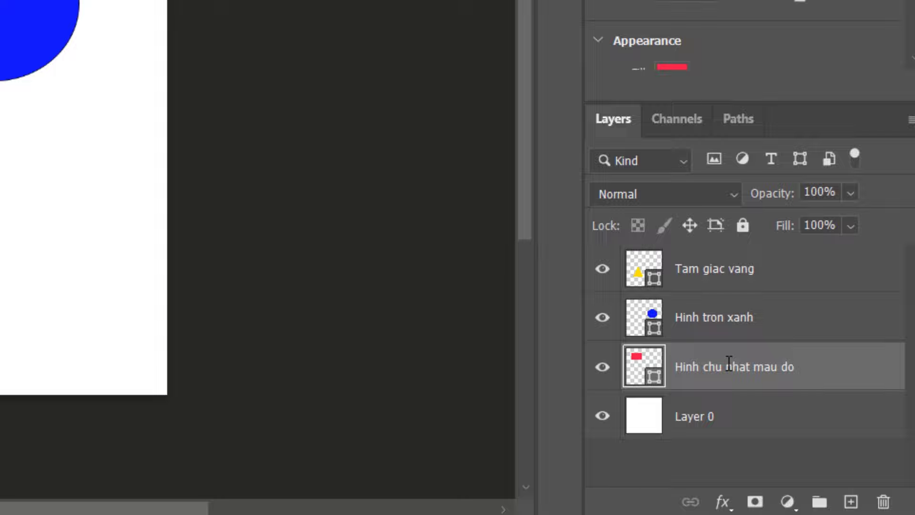
pyautogui.click(707, 417)
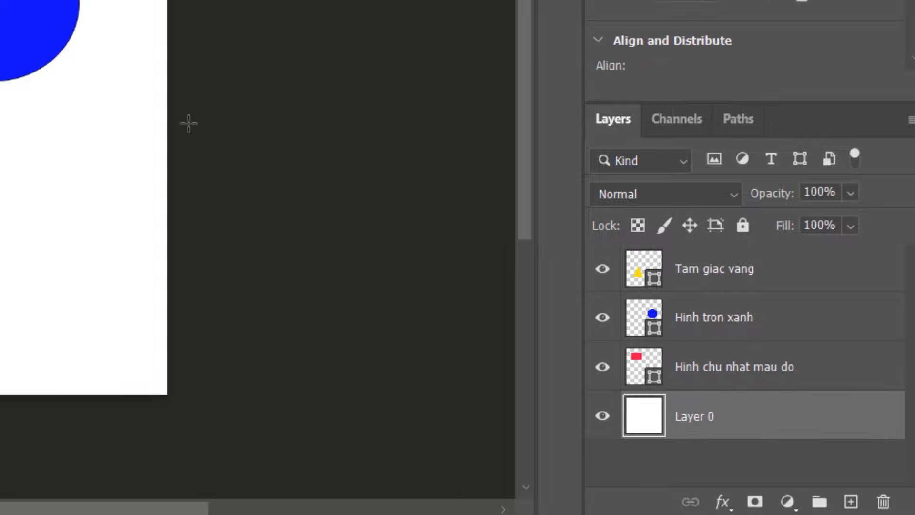
pyautogui.doubleClick(704, 418)
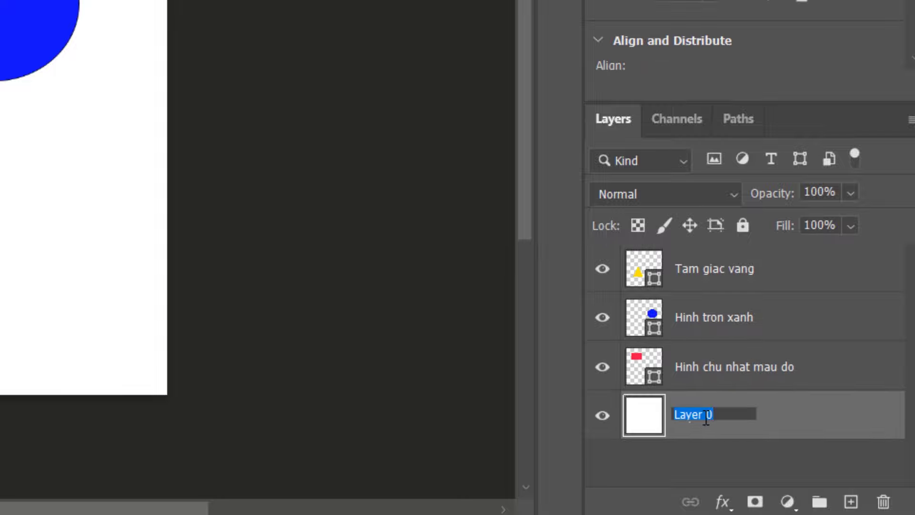
pyautogui.write('Anh goc')
pyautogui.press('Return')
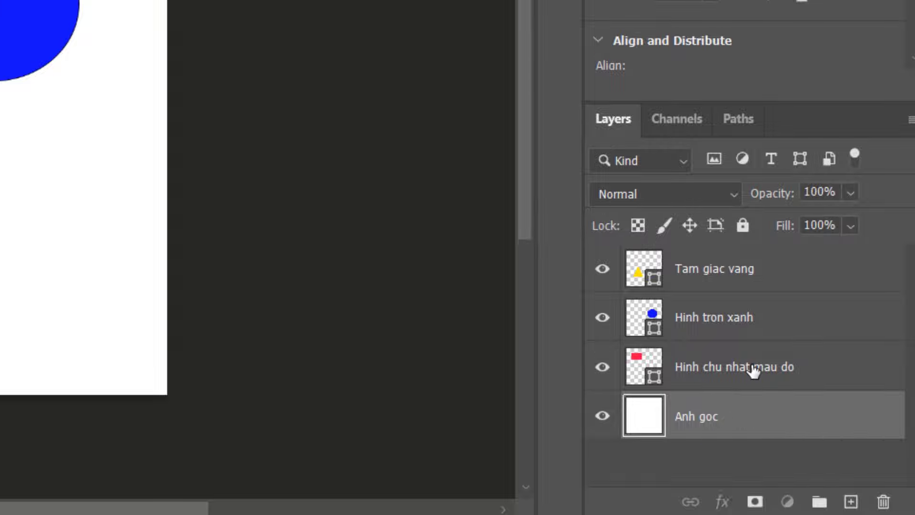
pyautogui.hotkey('alt', ']')
pyautogui.hotkey('alt', ']')
pyautogui.hotkey('alt', ']')
pyautogui.hotkey('alt', '[')
pyautogui.click(758, 385)
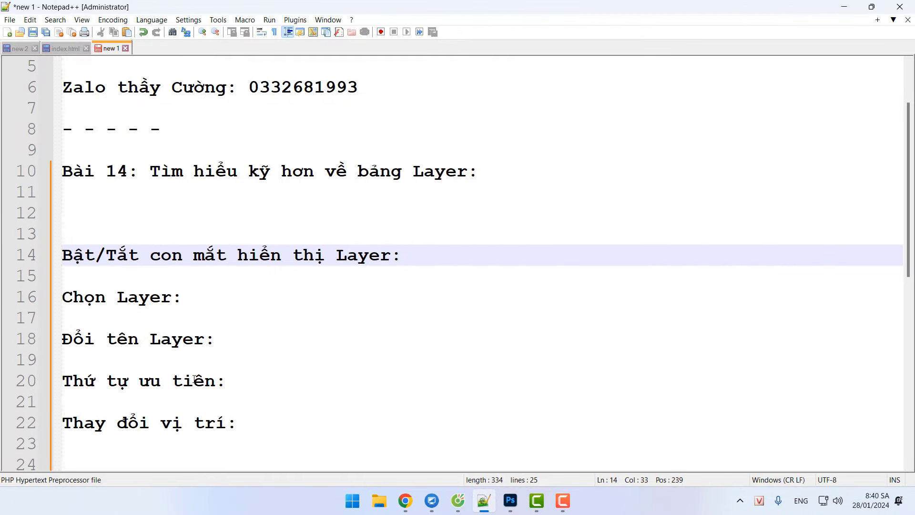
pyautogui.click(515, 502)
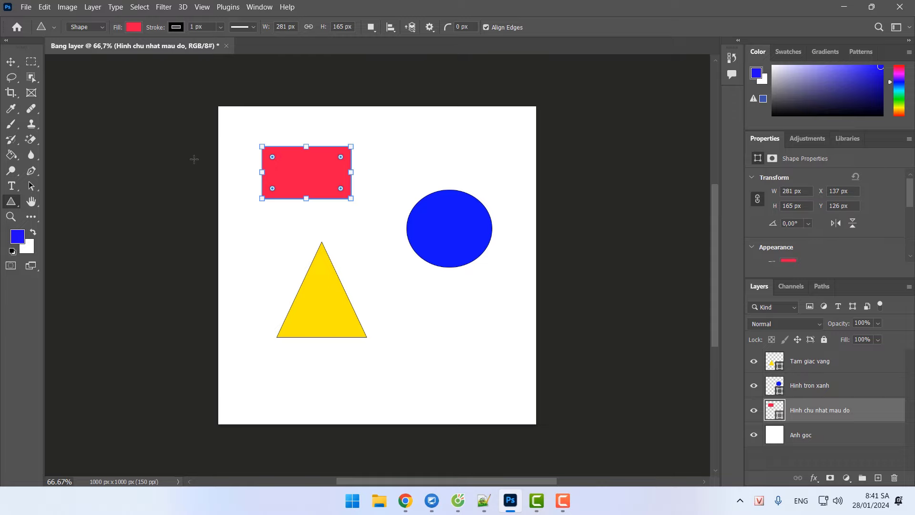
# With the Move tool, drag the red rectangle right so it sits partly behind the blue circle.
pyautogui.click(10, 62)
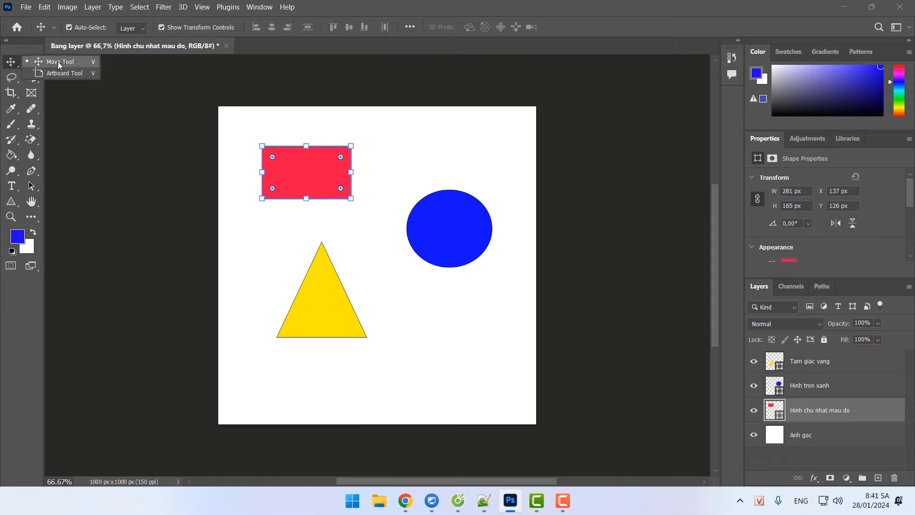
pyautogui.click(58, 65)
pyautogui.click(10, 61)
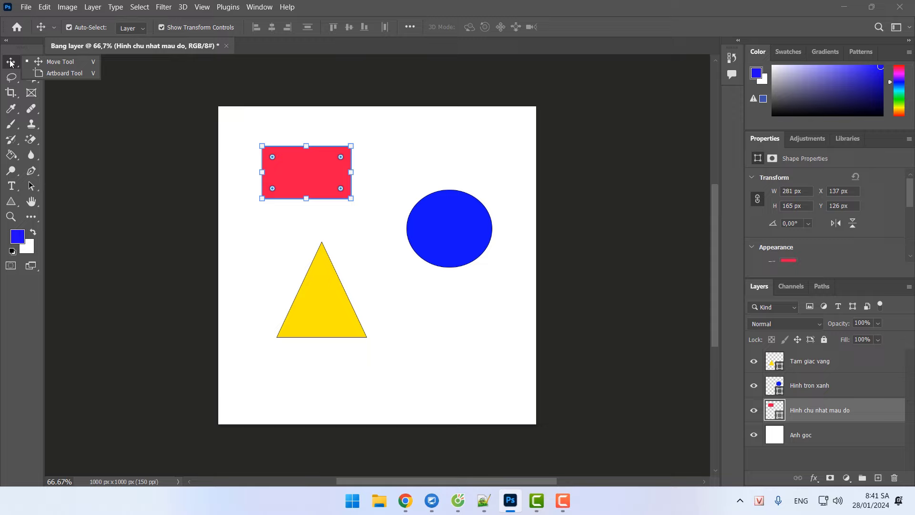
pyautogui.click(59, 65)
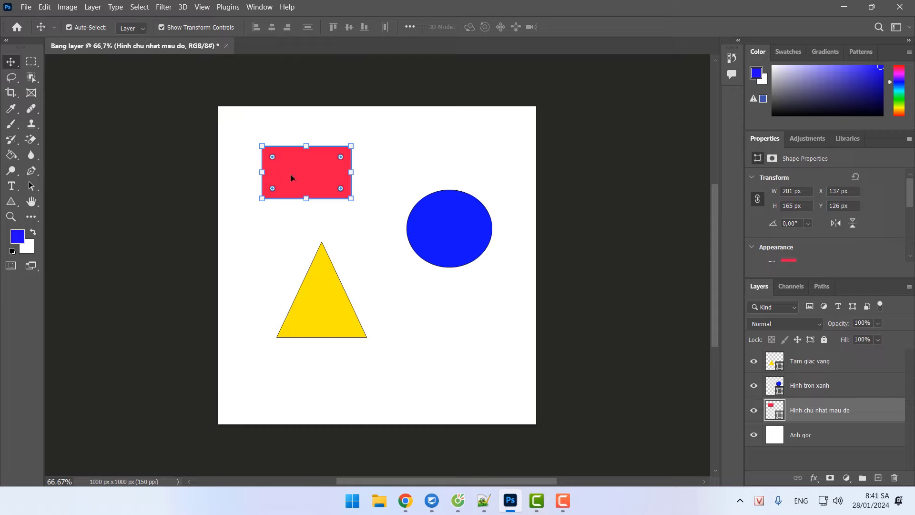
pyautogui.moveTo(303, 179); pyautogui.dragTo(395, 202)
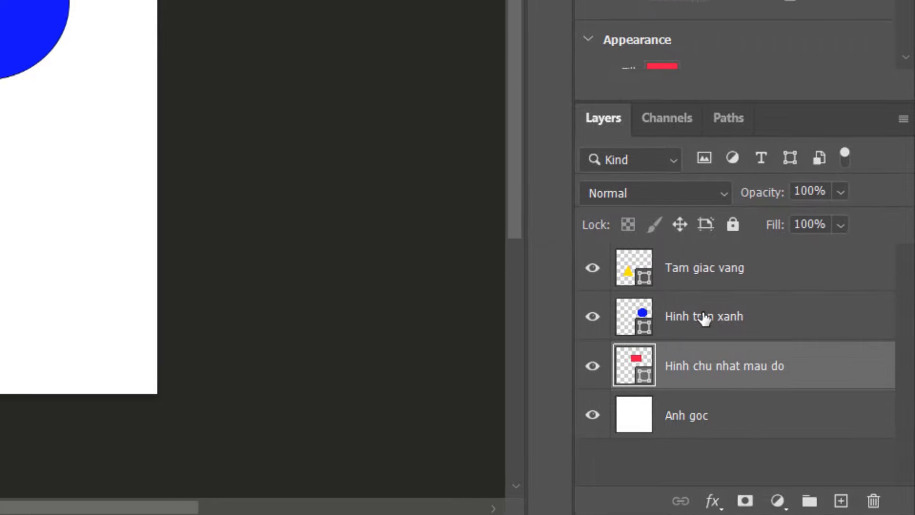
# Select the Hinh tron xanh layer, then place the cursor after 'Thứ tự ưu tiên:' in Notepad++.
pyautogui.click(704, 318)
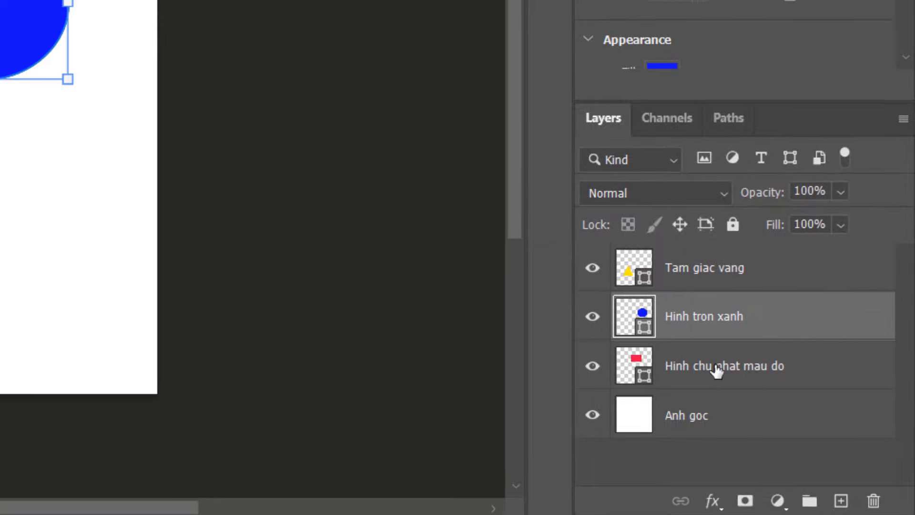
pyautogui.click(716, 370)
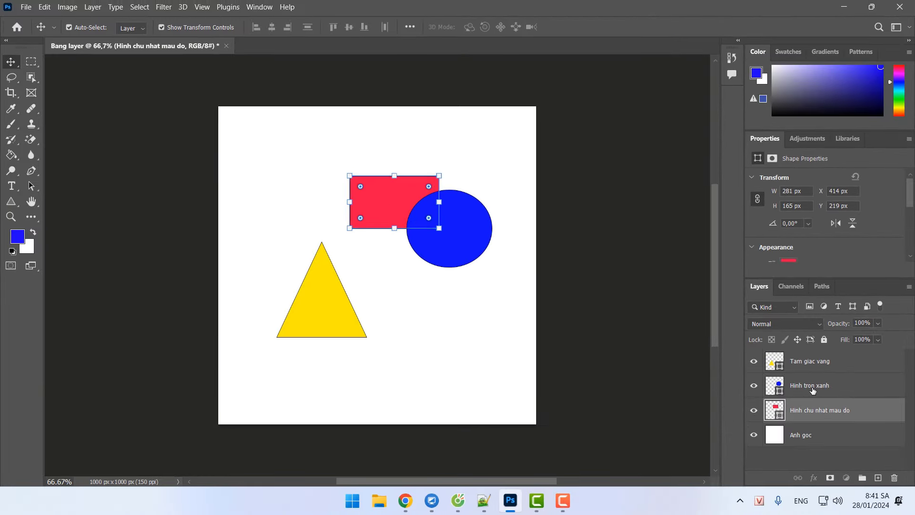
pyautogui.click(710, 322)
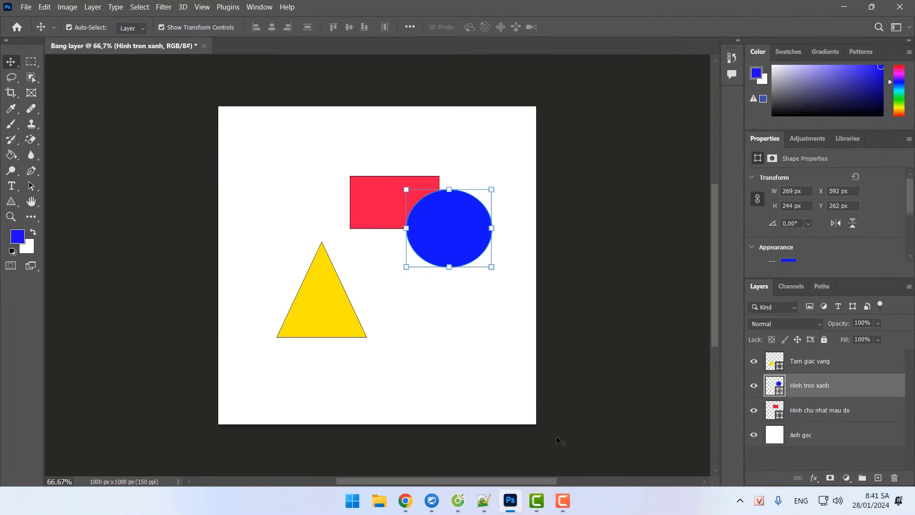
pyautogui.click(483, 500)
pyautogui.click(257, 383)
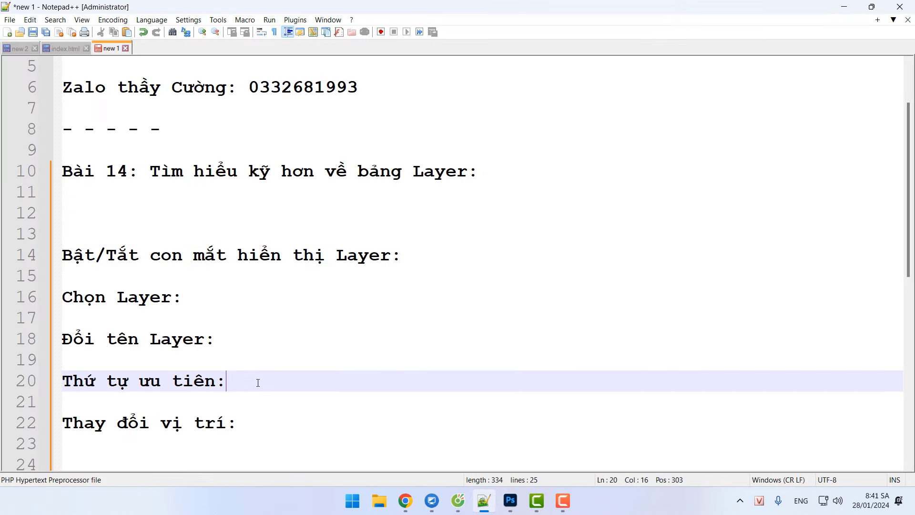
# Add '- Layer nào nằm trên thì sẽ ưu tiên hiển thị trước.' under 'Thứ tự ưu tiên:', then return to Photoshop.
pyautogui.press('Return')
pyautogui.press('Return')
pyautogui.write('- Layer na')
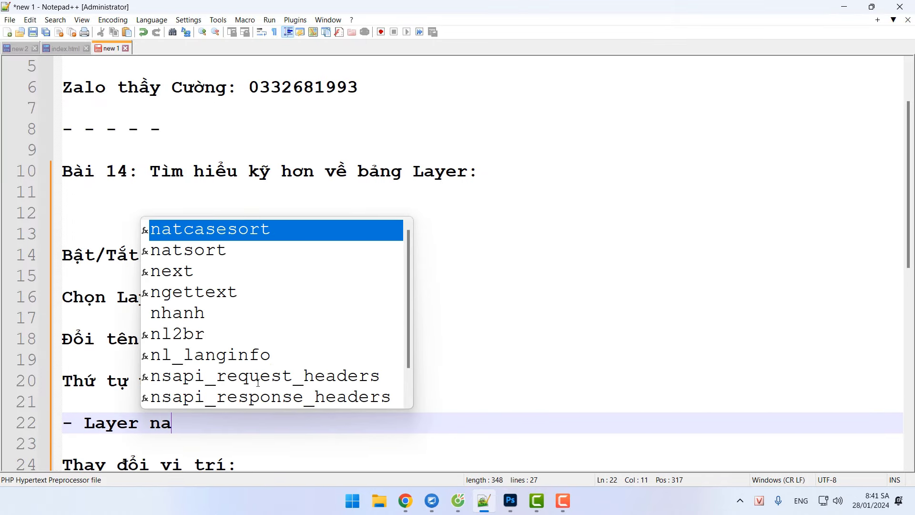
pyautogui.press('BackSpace')
pyautogui.write('ào nằm trên th')
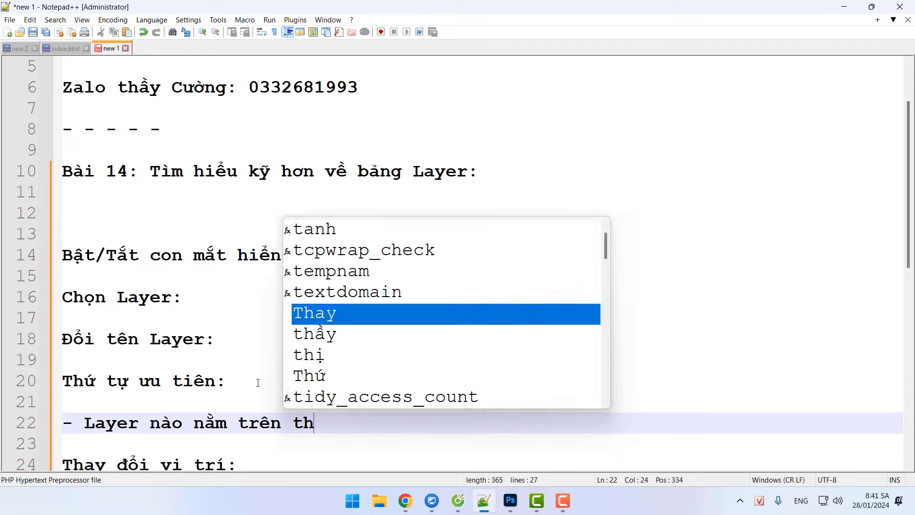
pyautogui.write('ì sẽ ưu tiên hi')
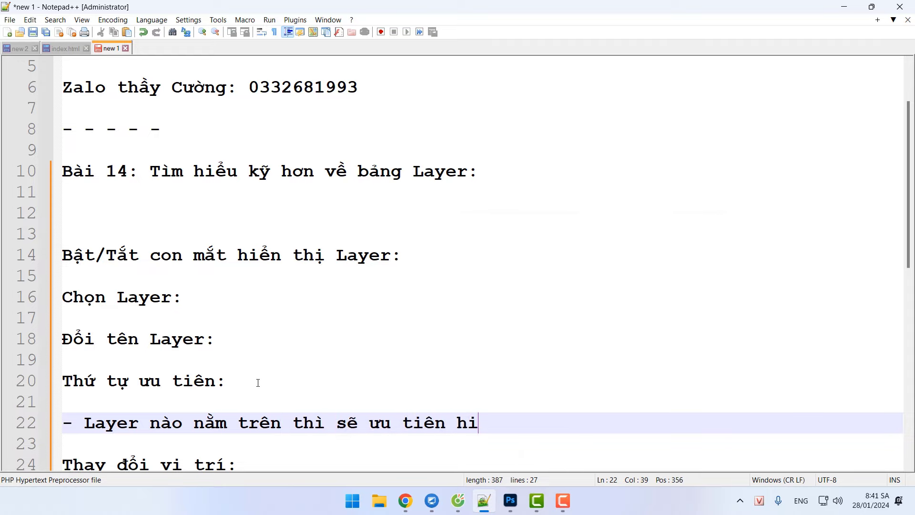
pyautogui.write('ển thị ')
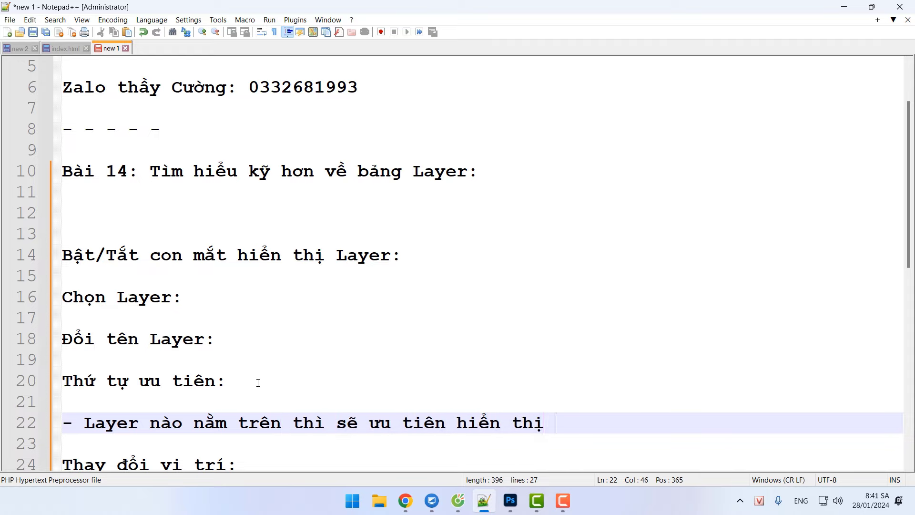
pyautogui.write('trước.')
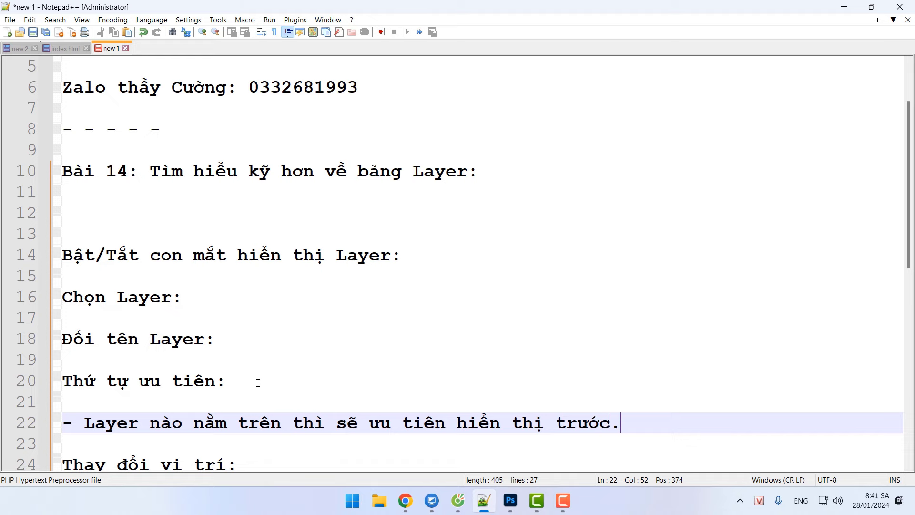
pyautogui.scroll(-1, 320, 340)
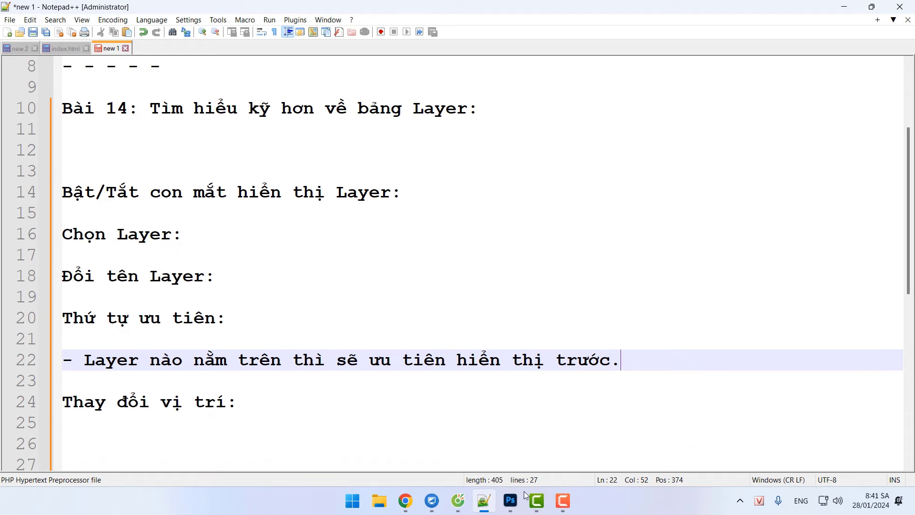
pyautogui.click(510, 500)
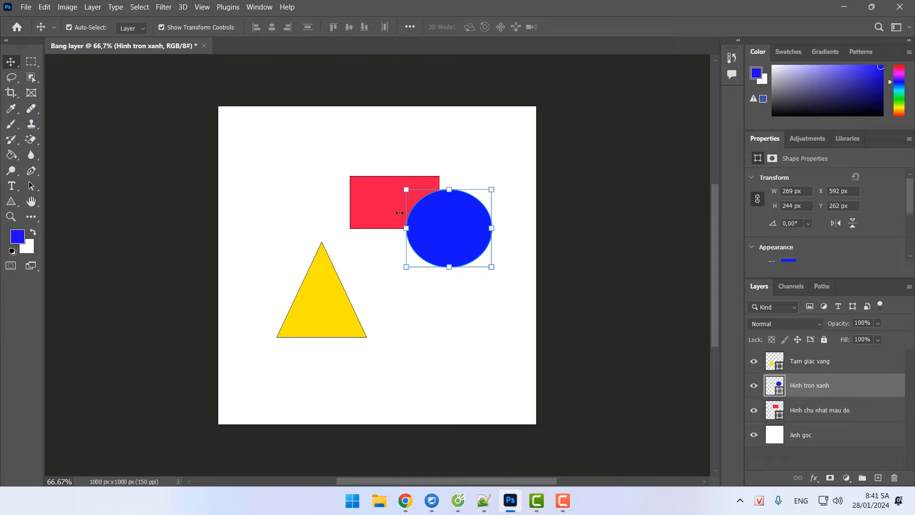
# Drag the red rectangle around the canvas, finally placing it at the top-left.
pyautogui.click(381, 207)
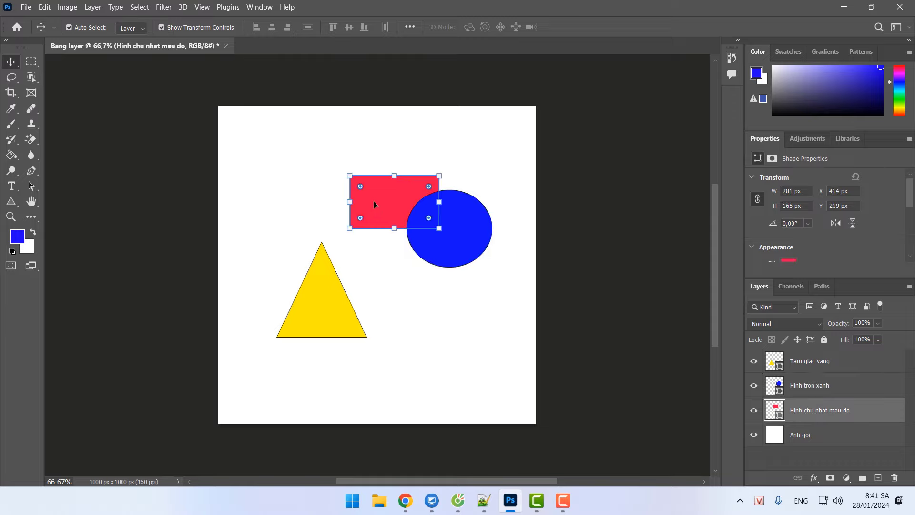
pyautogui.moveTo(373, 201); pyautogui.dragTo(324, 180)
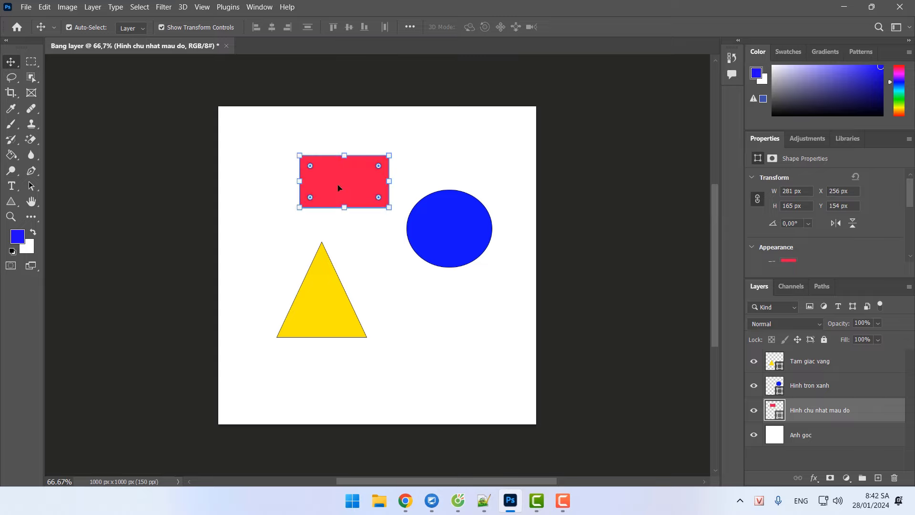
pyautogui.moveTo(342, 180); pyautogui.dragTo(317, 296)
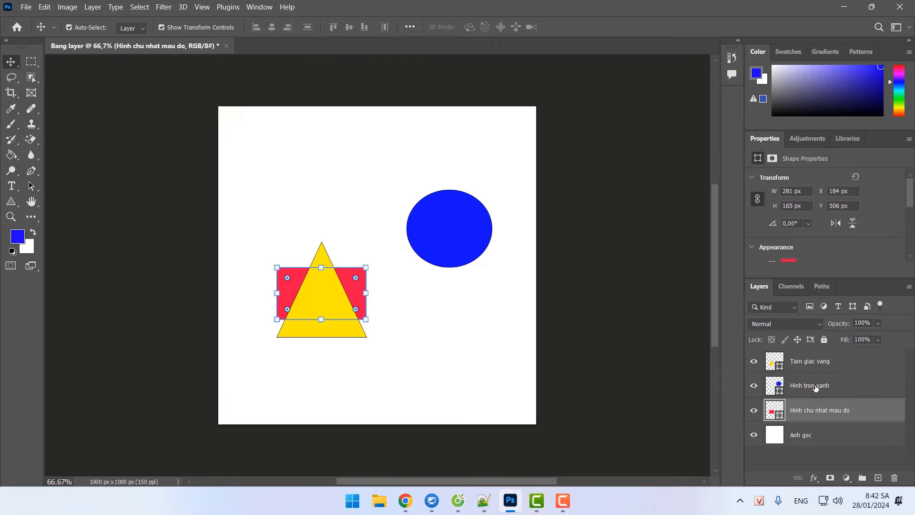
pyautogui.moveTo(292, 291); pyautogui.dragTo(275, 171)
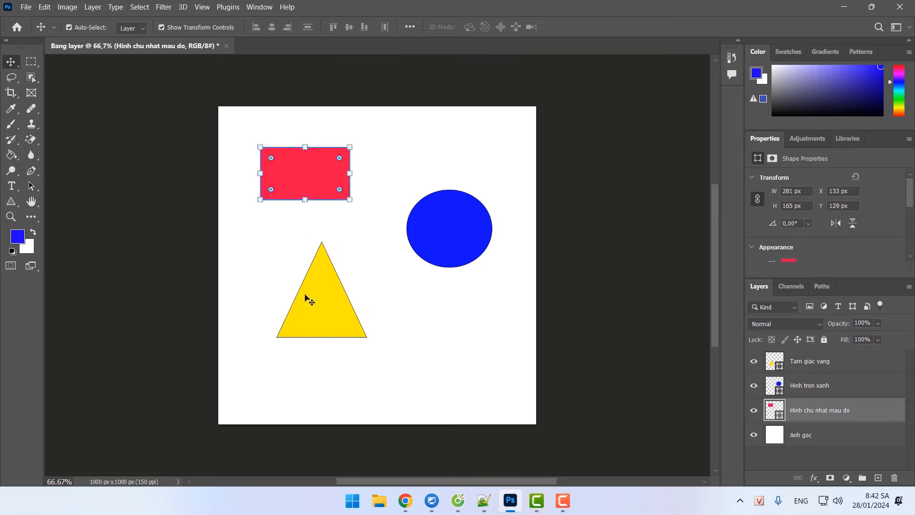
# Move the yellow triangle to the lower left and the blue circle over the rectangle (X 116, Y 73 px).
pyautogui.click(321, 303)
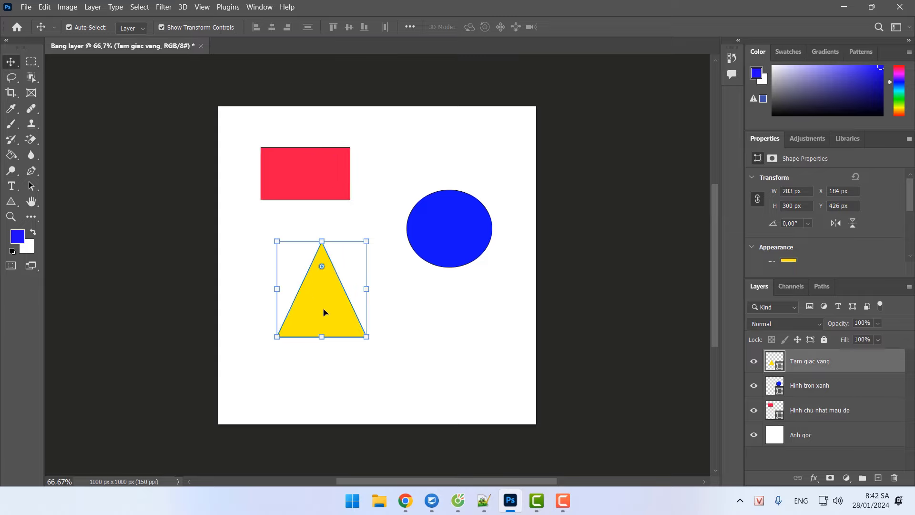
pyautogui.moveTo(324, 312); pyautogui.dragTo(449, 240)
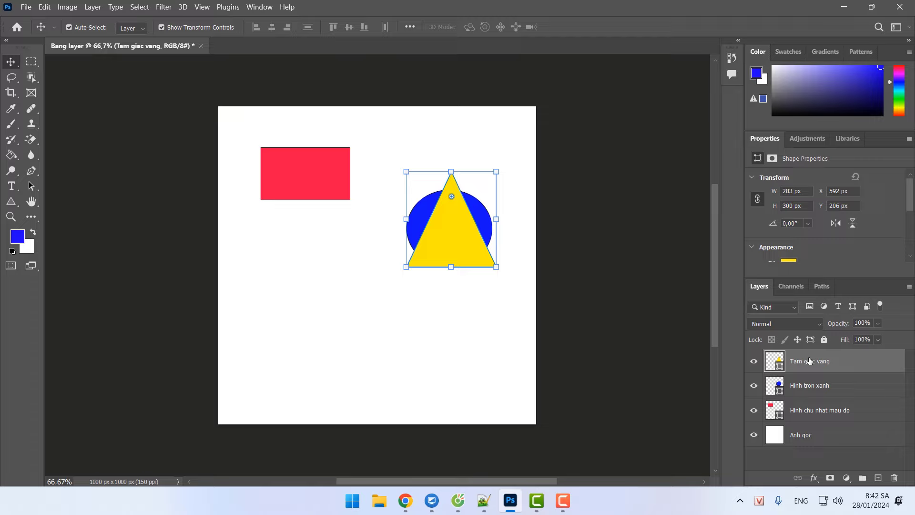
pyautogui.moveTo(453, 255); pyautogui.dragTo(343, 344)
pyautogui.moveTo(459, 245); pyautogui.dragTo(307, 184)
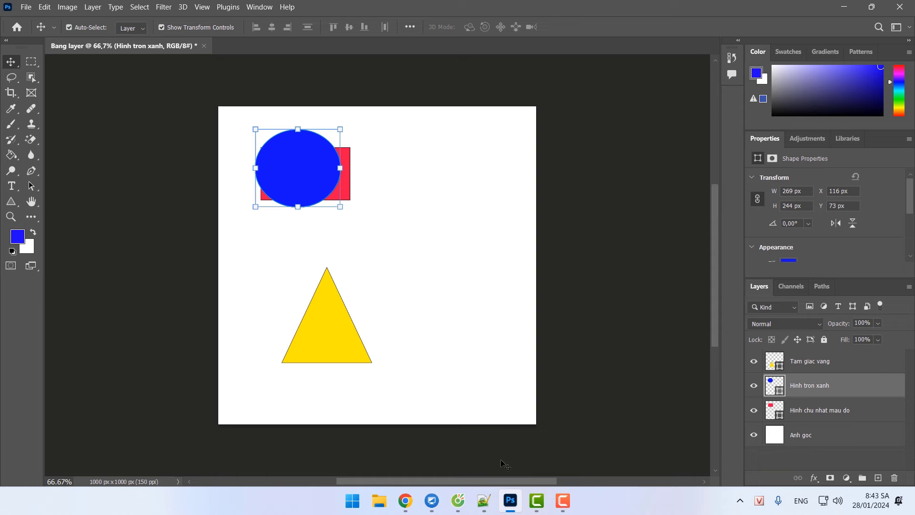
pyautogui.click(484, 501)
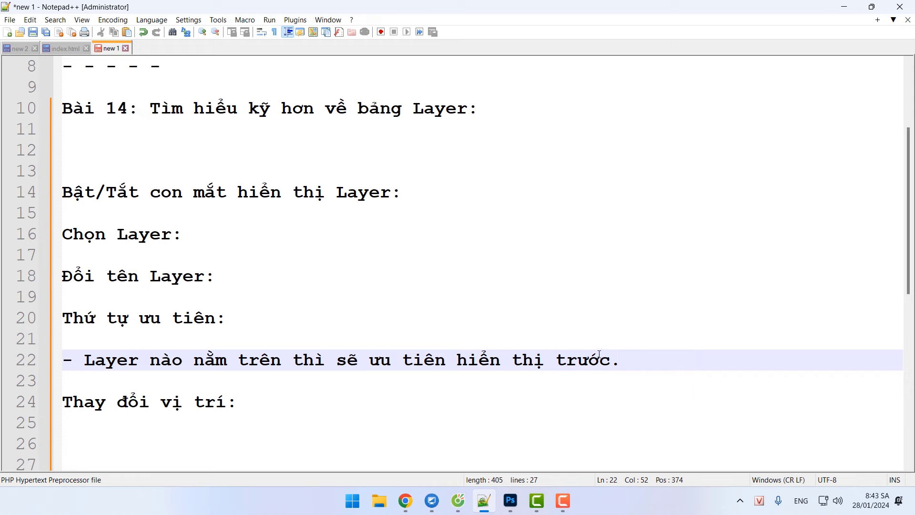
pyautogui.click(510, 500)
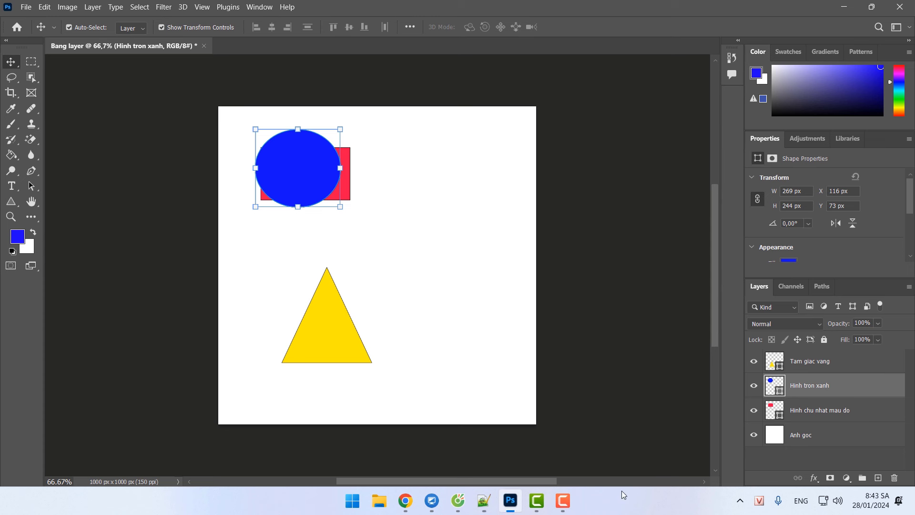
pyautogui.click(828, 362)
pyautogui.click(827, 386)
pyautogui.click(827, 409)
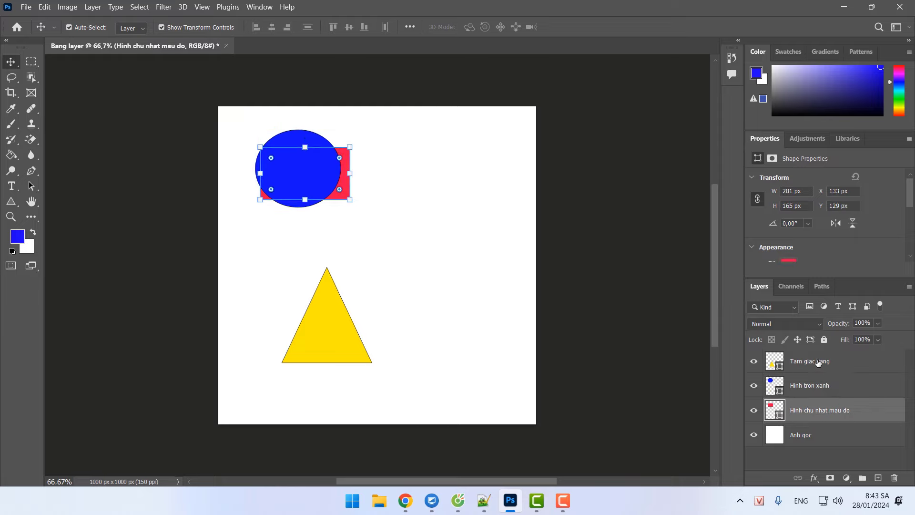
pyautogui.click(823, 363)
pyautogui.click(824, 388)
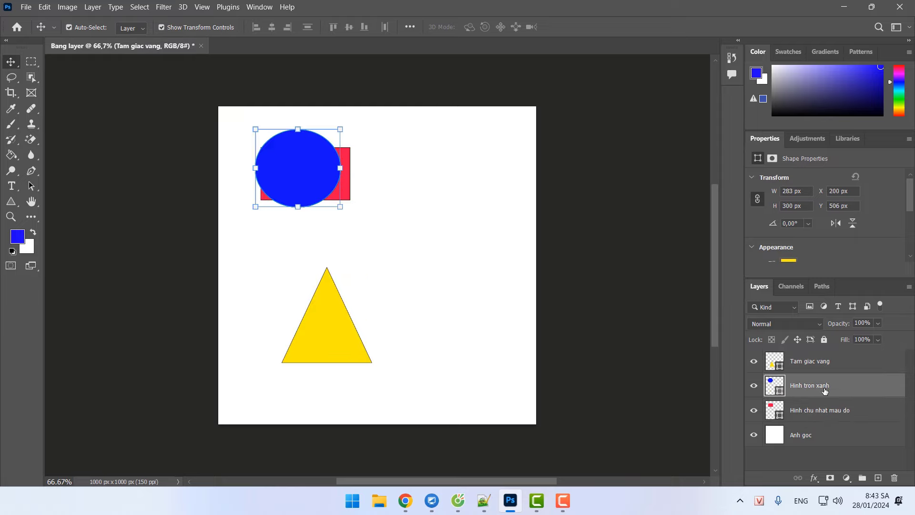
pyautogui.click(825, 413)
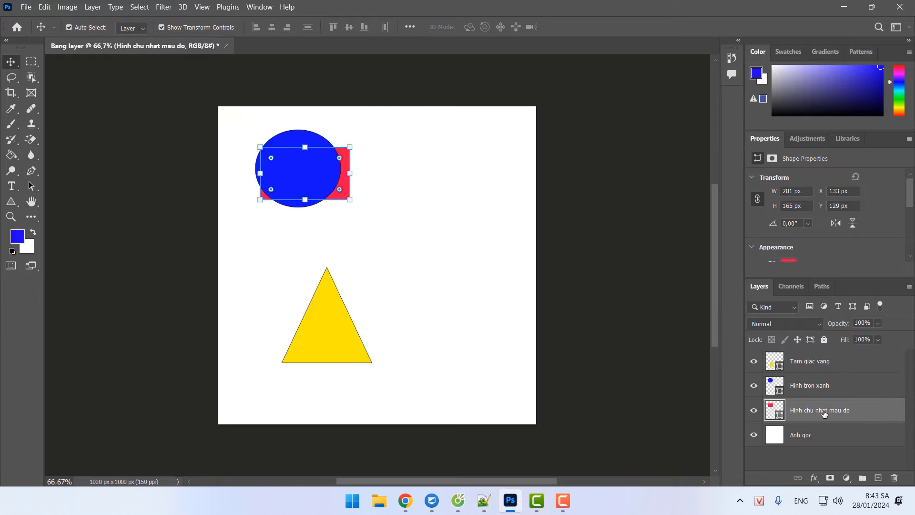
pyautogui.click(819, 441)
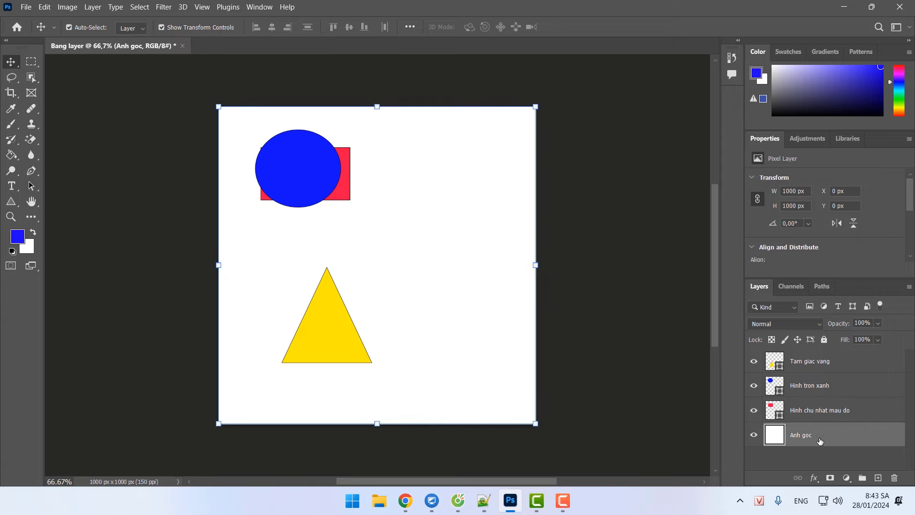
pyautogui.click(804, 361)
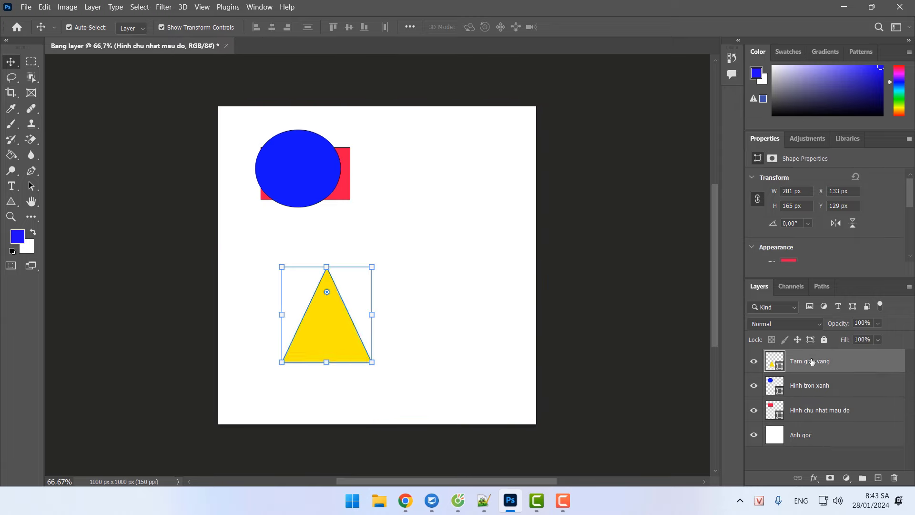
pyautogui.click(486, 503)
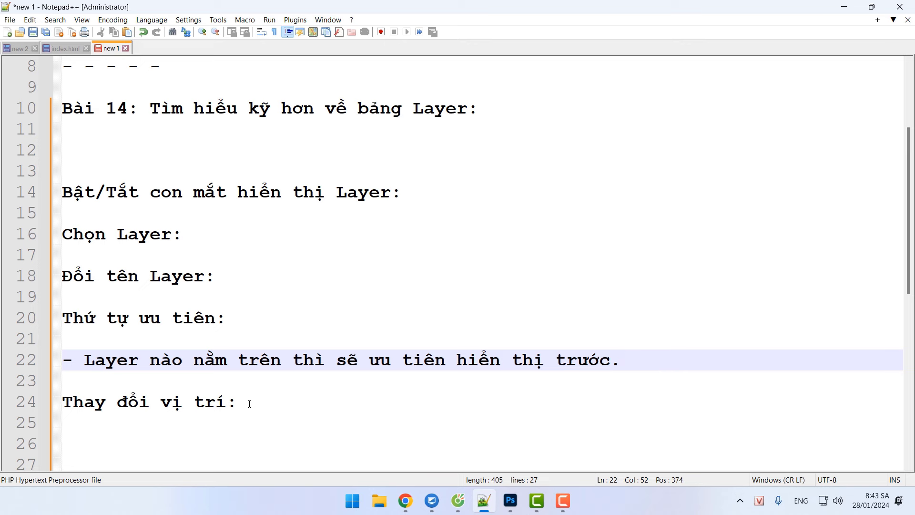
pyautogui.click(511, 500)
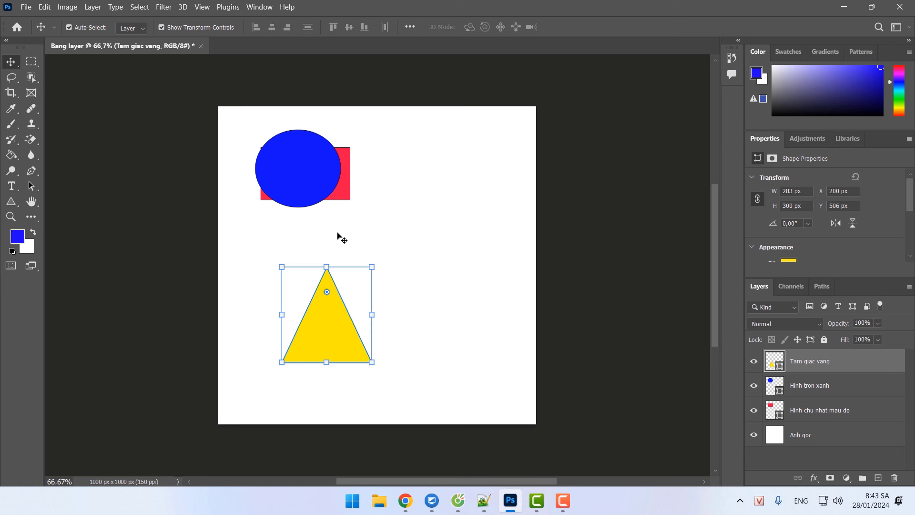
# Move the rectangle layer to the top of the stack and drag the rectangle right, off the circle.
pyautogui.click(831, 415)
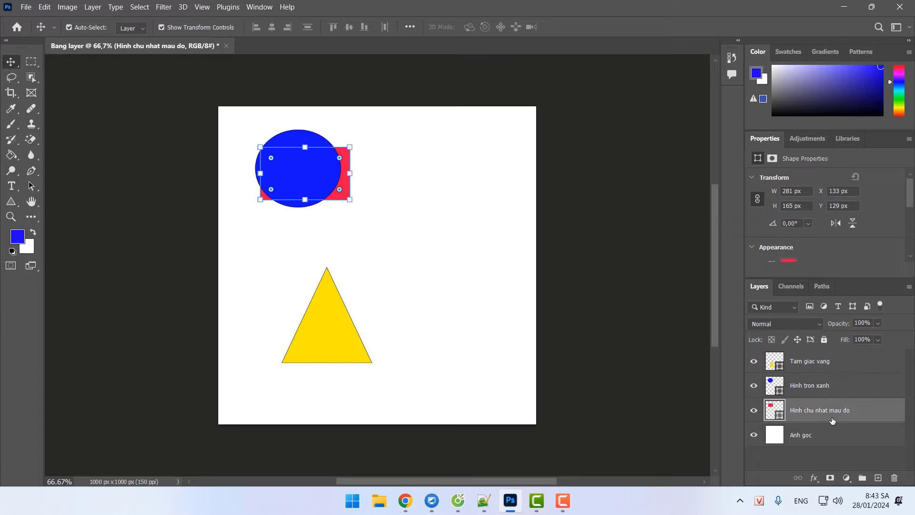
pyautogui.moveTo(831, 415)
pyautogui.mouseDown()
pyautogui.moveTo(823, 352)
pyautogui.moveTo(818, 360)
pyautogui.mouseUp()
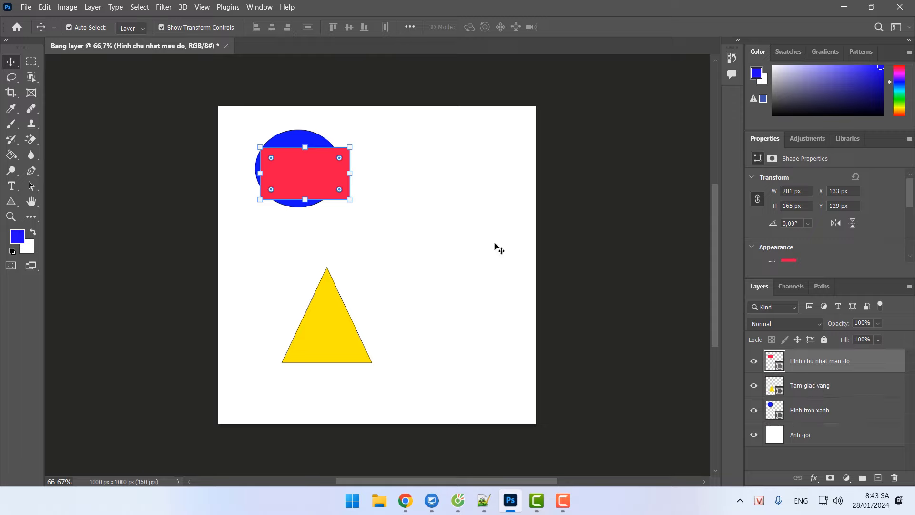
pyautogui.moveTo(295, 175); pyautogui.dragTo(450, 223)
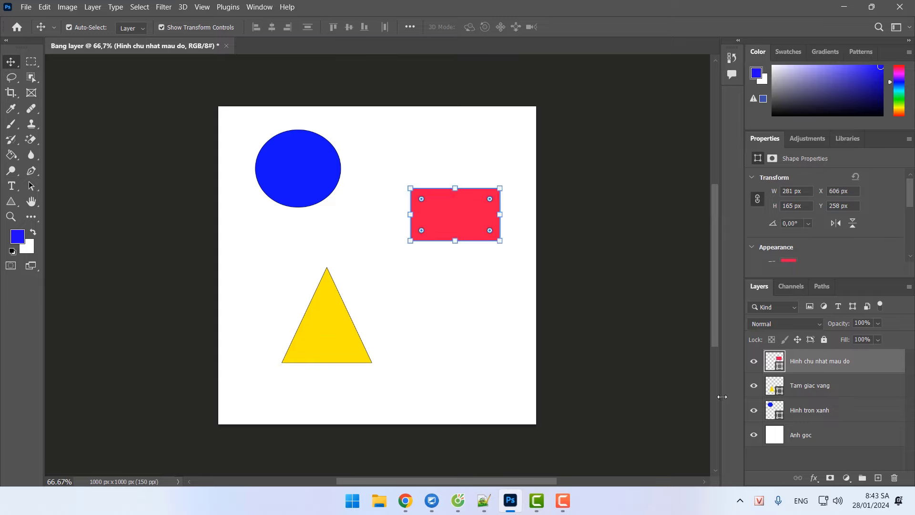
# Raise the triangle layer, then the circle layer to the top, and nudge the circle right to X 231, Y 74 px.
pyautogui.click(855, 392)
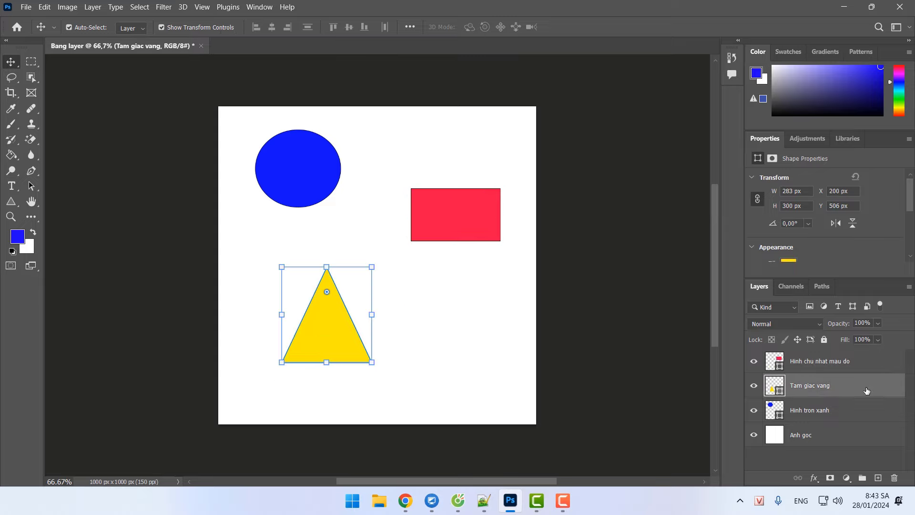
pyautogui.moveTo(866, 390); pyautogui.dragTo(853, 354)
pyautogui.click(820, 415)
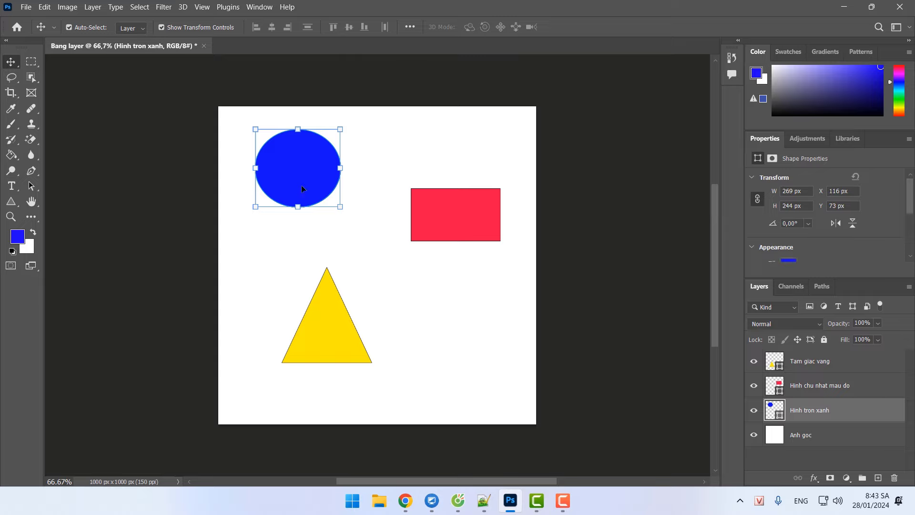
pyautogui.moveTo(841, 411); pyautogui.dragTo(829, 357)
pyautogui.moveTo(303, 170); pyautogui.dragTo(342, 180)
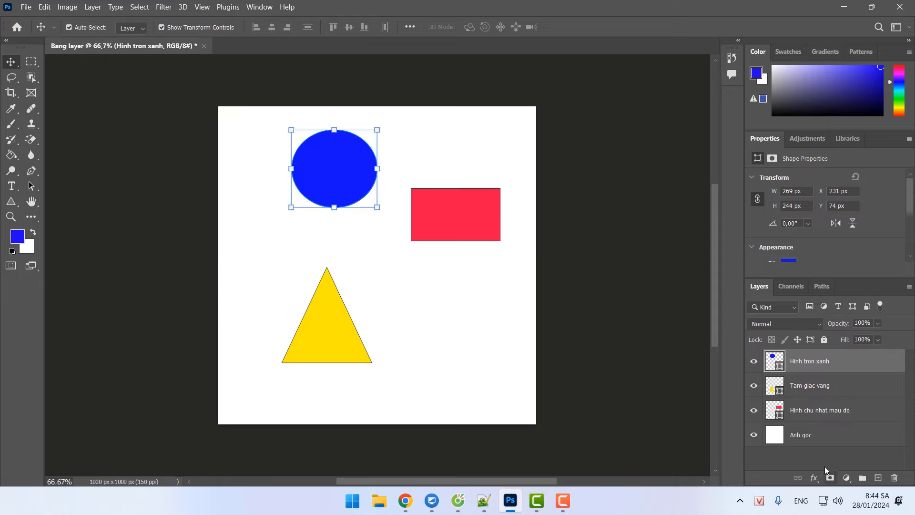
# Drag the circle, triangle and rectangle layers below Anh goc, leaving the canvas entirely white.
pyautogui.moveTo(827, 364); pyautogui.dragTo(828, 453)
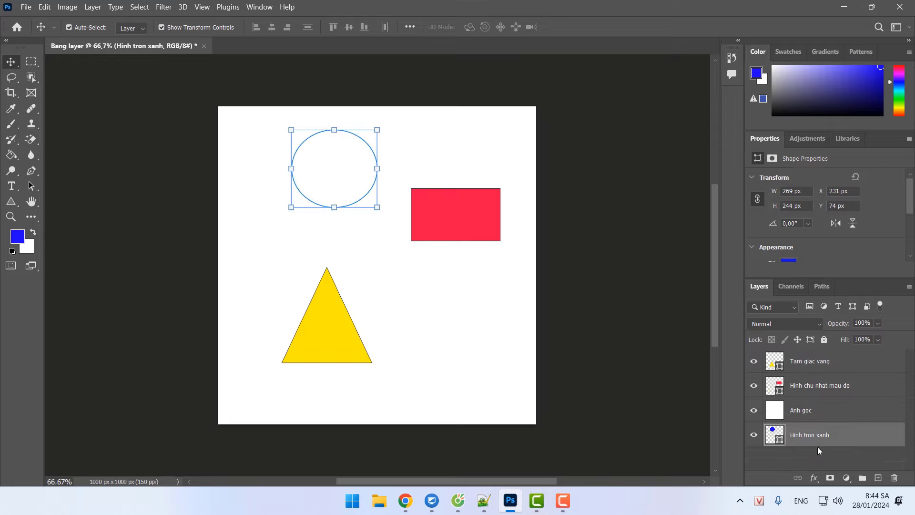
pyautogui.click(482, 321)
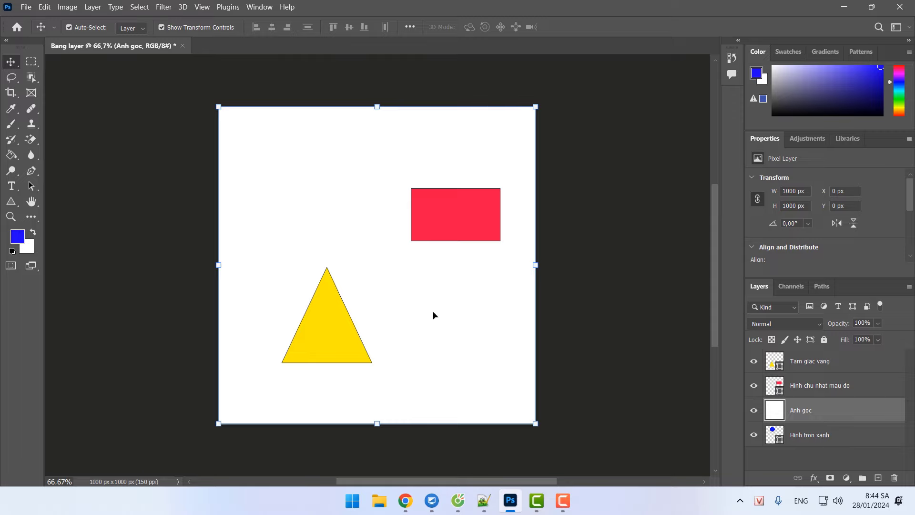
pyautogui.moveTo(782, 368); pyautogui.dragTo(824, 423)
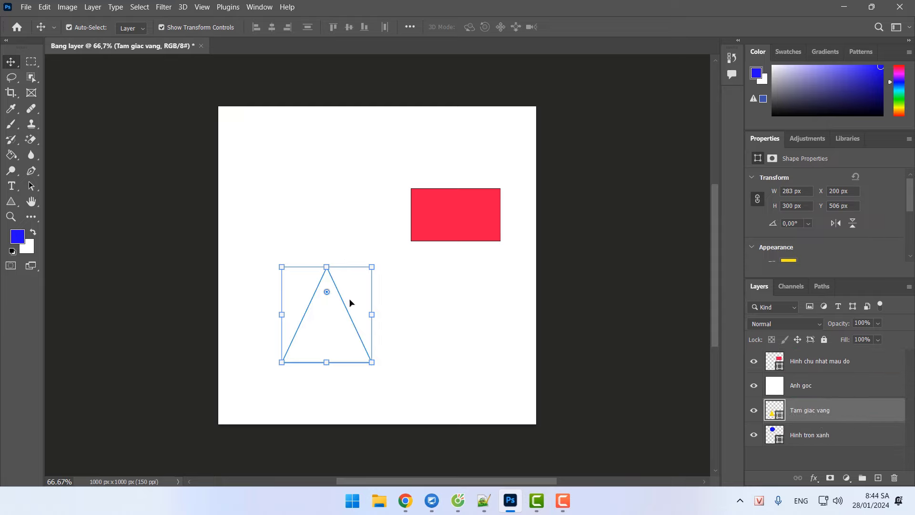
pyautogui.click(820, 360)
pyautogui.moveTo(819, 360); pyautogui.dragTo(821, 403)
pyautogui.click(445, 300)
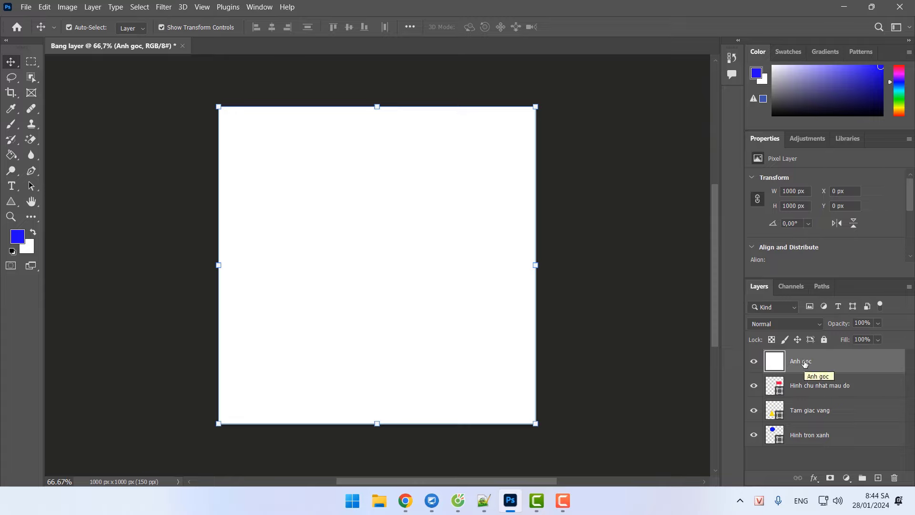
pyautogui.click(753, 362)
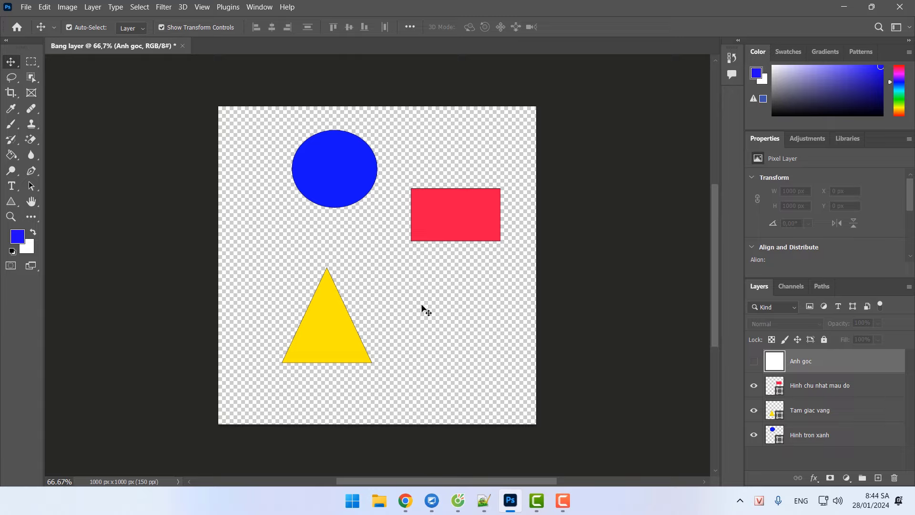
pyautogui.click(752, 362)
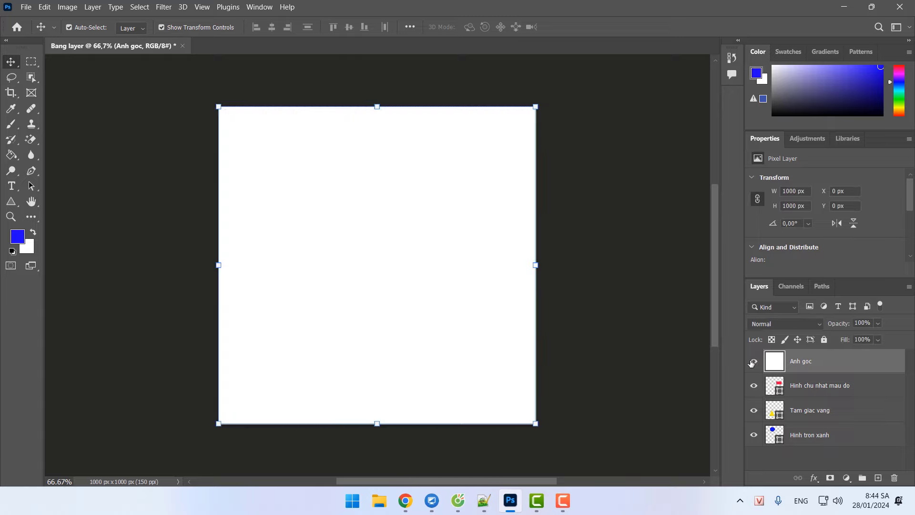
pyautogui.click(753, 363)
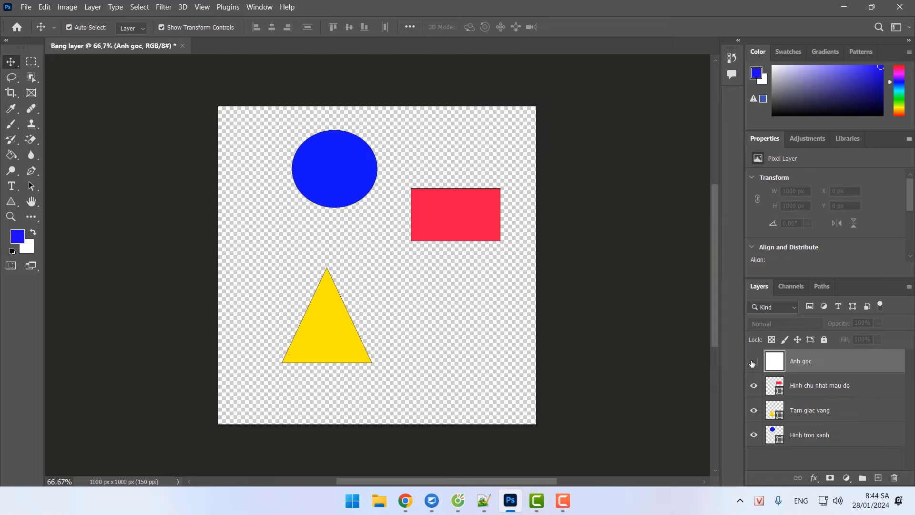
pyautogui.click(752, 363)
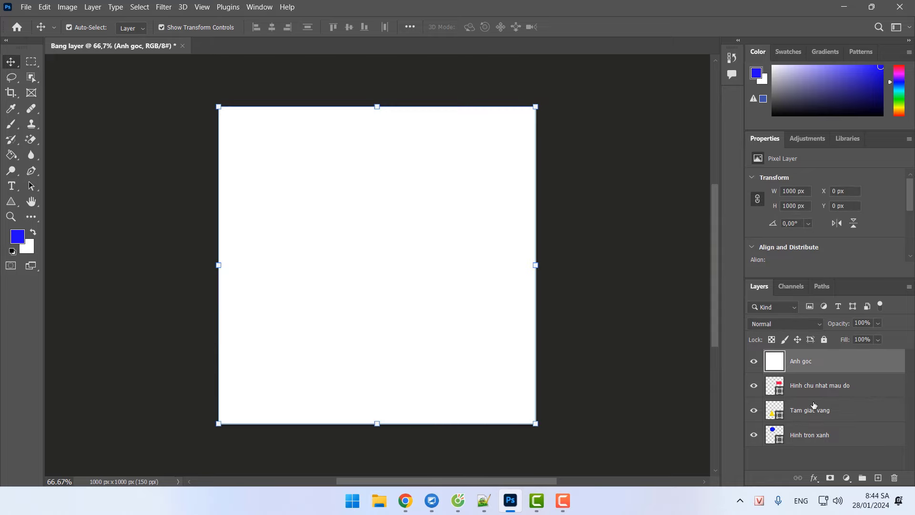
pyautogui.click(814, 386)
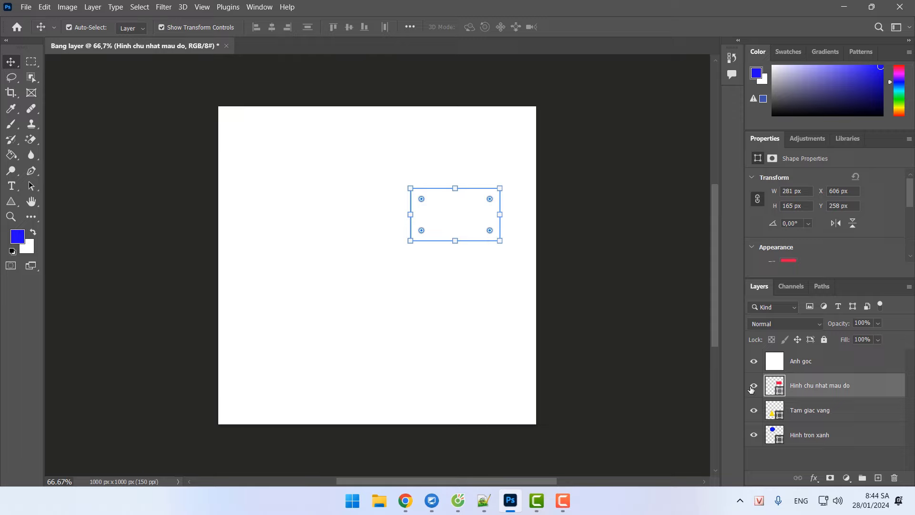
pyautogui.click(598, 296)
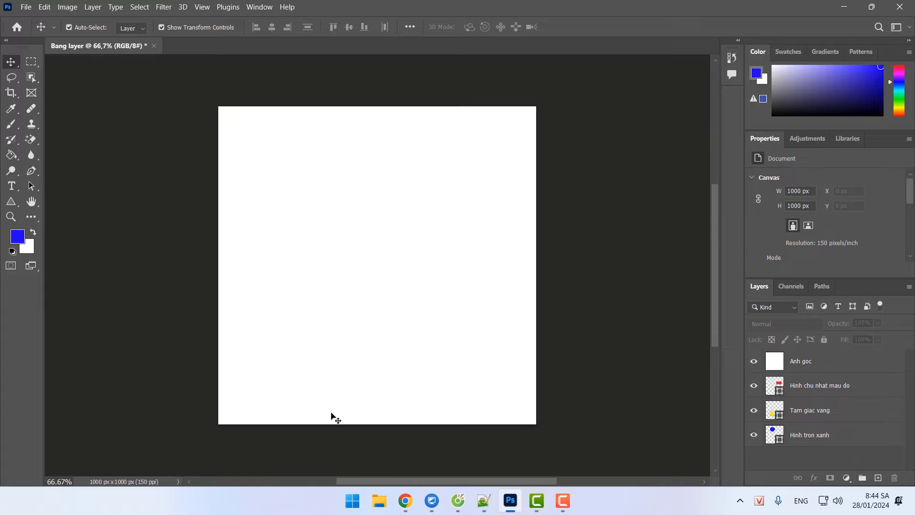
pyautogui.click(754, 361)
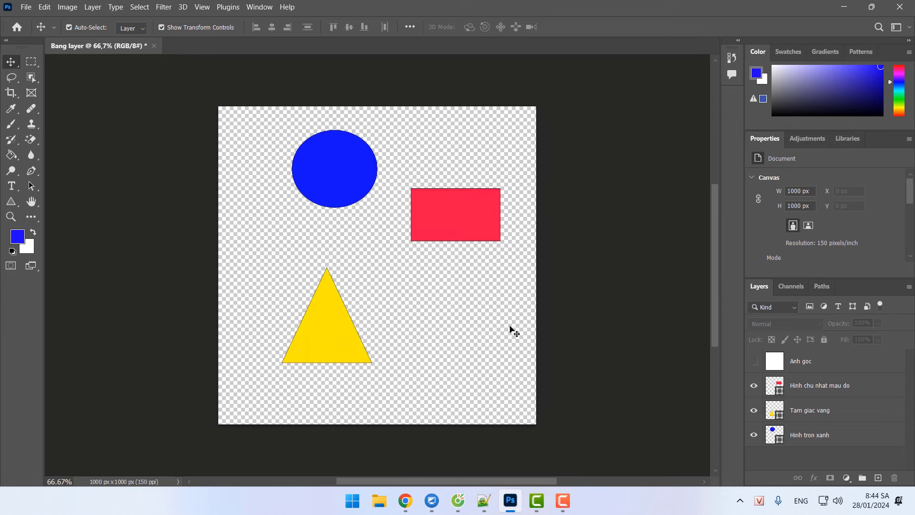
pyautogui.click(753, 361)
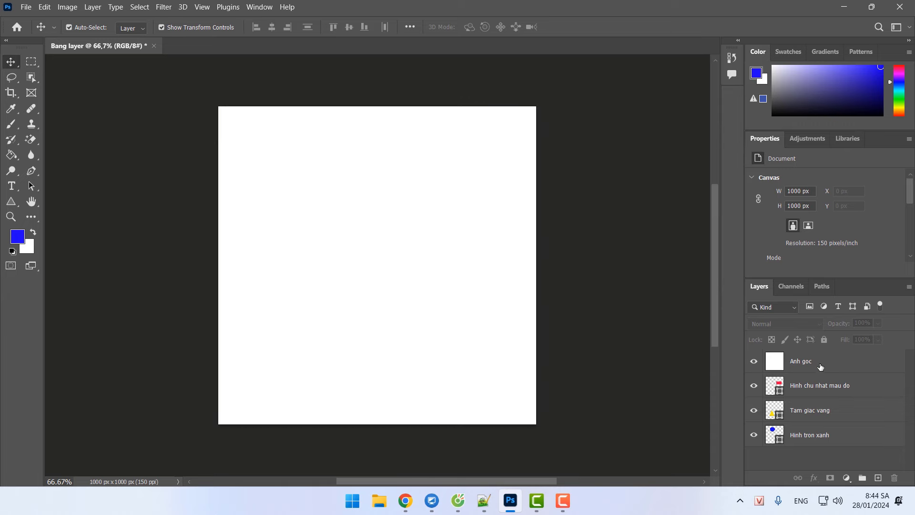
pyautogui.click(815, 365)
pyautogui.moveTo(814, 365); pyautogui.dragTo(794, 446)
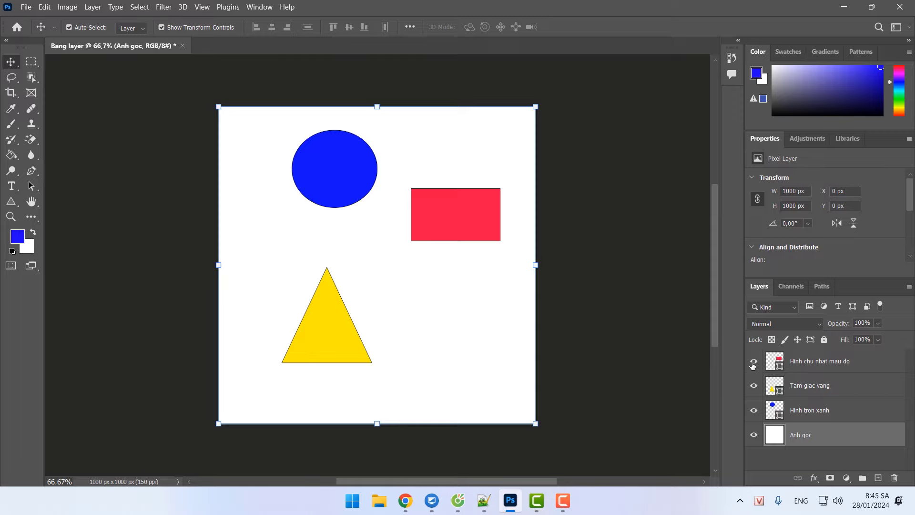
pyautogui.moveTo(823, 441); pyautogui.dragTo(810, 358)
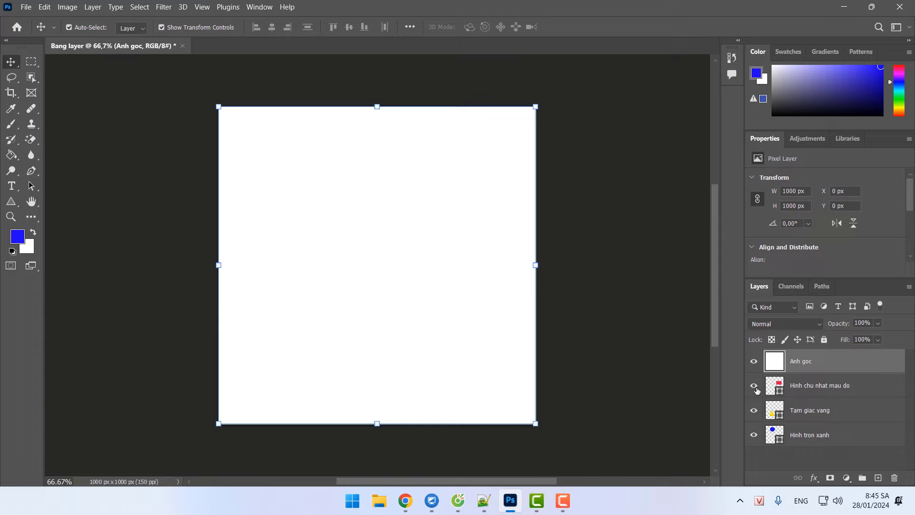
# Drag the Hinh chu nhat mau do, Tam giac vang and Hinh tron xanh layers above Anh goc.
pyautogui.doubleClick(829, 389)
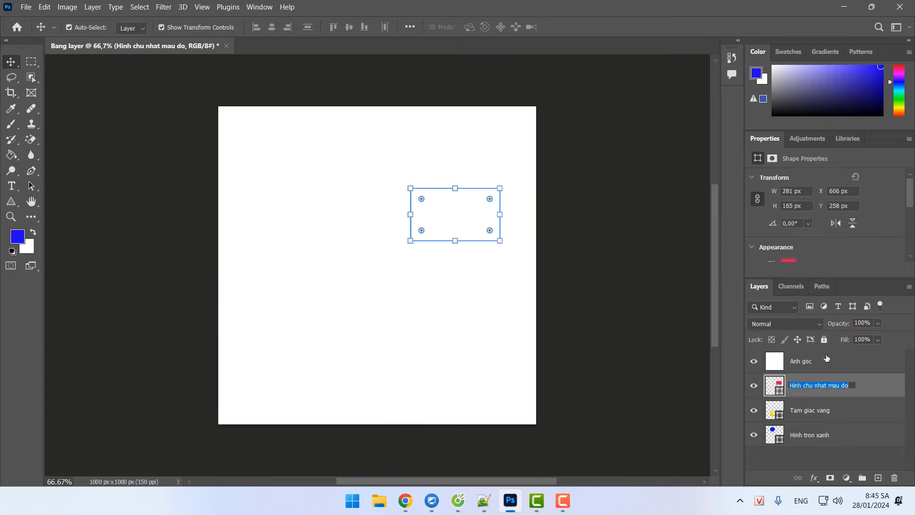
pyautogui.moveTo(840, 385); pyautogui.dragTo(839, 362)
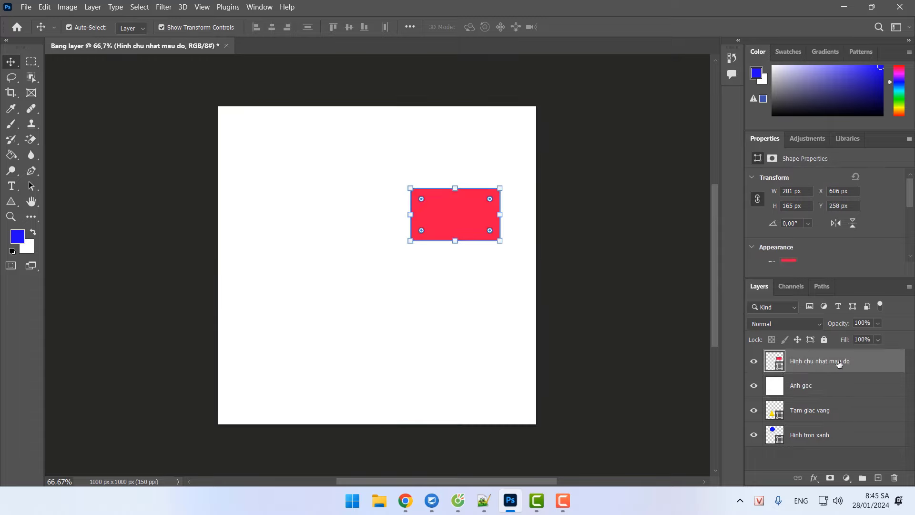
pyautogui.click(608, 343)
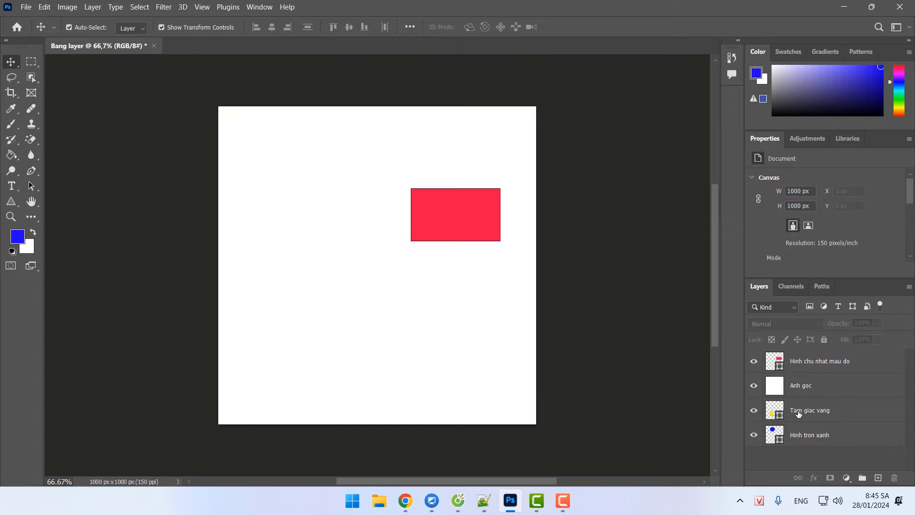
pyautogui.click(829, 414)
pyautogui.moveTo(829, 415); pyautogui.dragTo(827, 376)
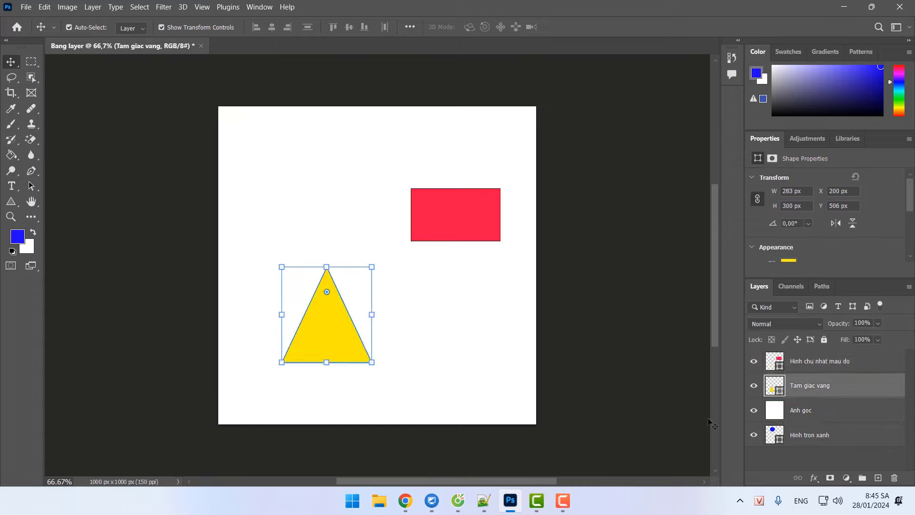
pyautogui.moveTo(812, 440); pyautogui.dragTo(810, 409)
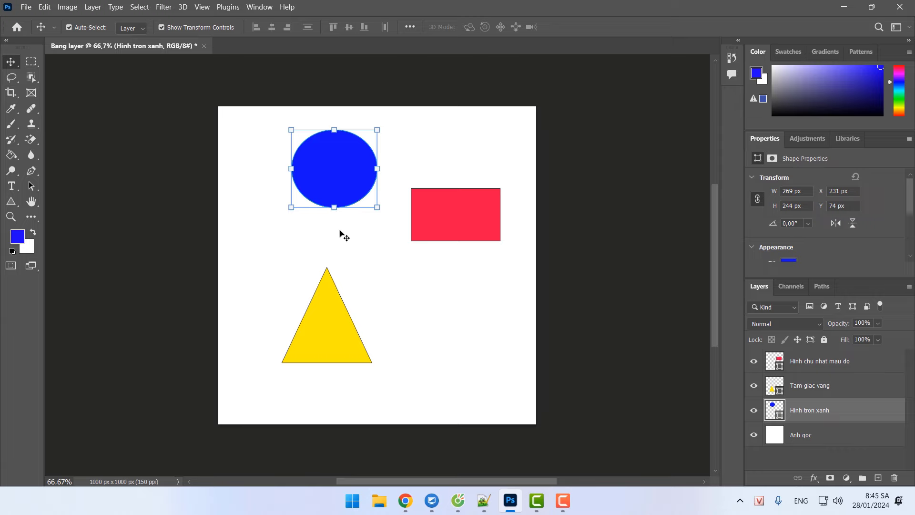
pyautogui.click(431, 292)
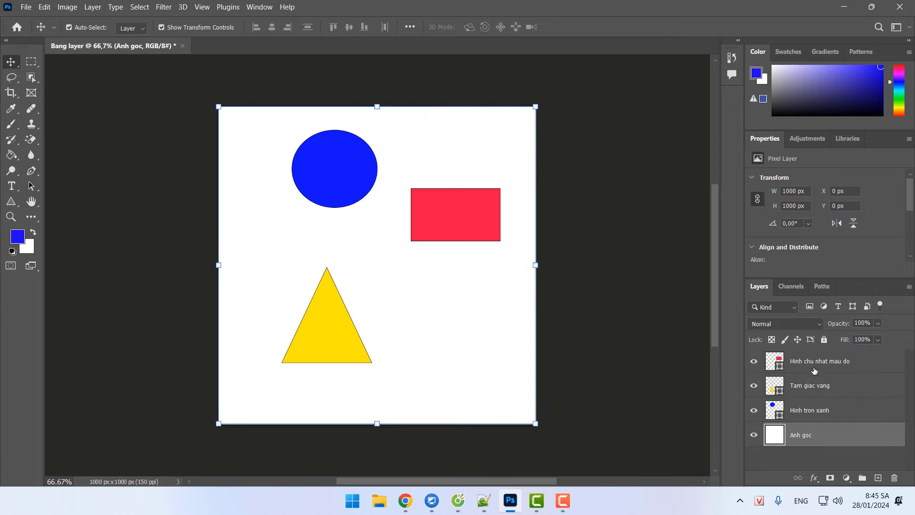
# Glance over the Notepad++ lesson notes and switch back to Photoshop.
pyautogui.click(491, 499)
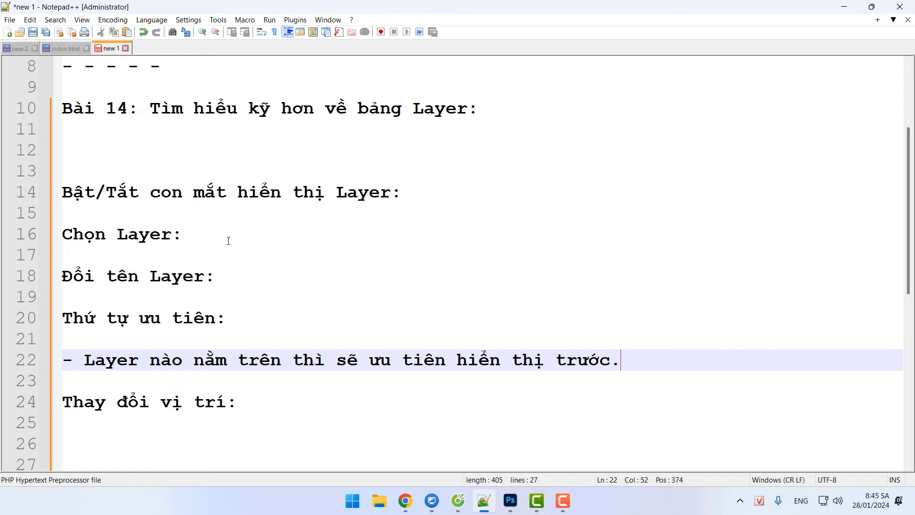
pyautogui.scroll(1, 228, 240)
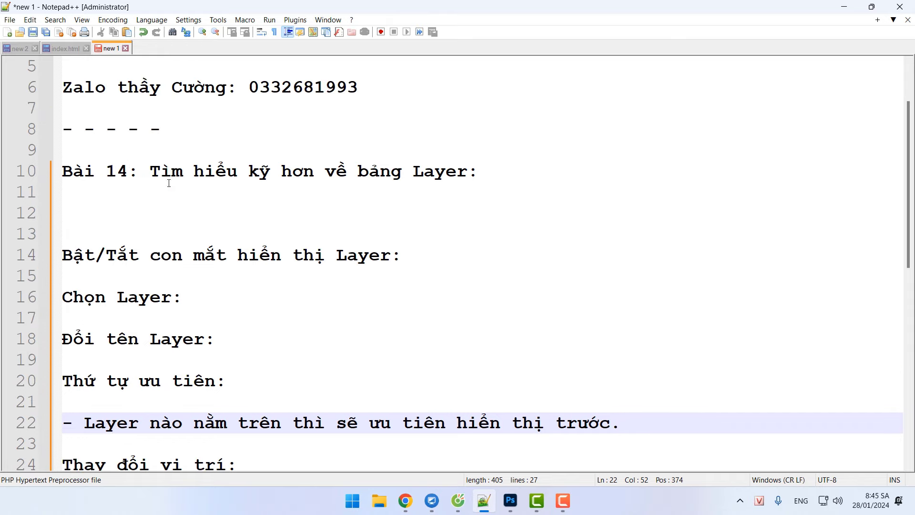
pyautogui.scroll(-2, 169, 183)
pyautogui.hotkey('alt', 'Tab')
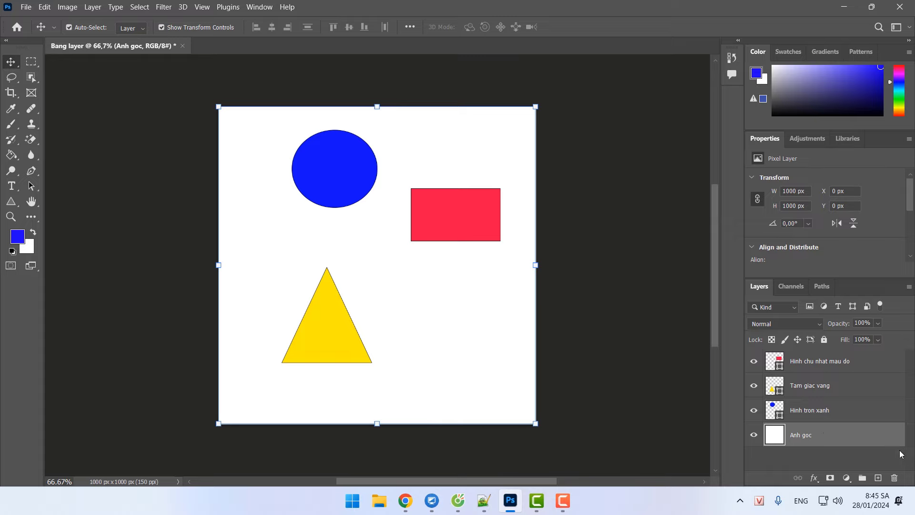
# Step through the Hinh tron xanh, Tam giac vang, Hinh chu nhat mau do and Anh goc layers repeatedly.
pyautogui.click(809, 411)
pyautogui.click(811, 388)
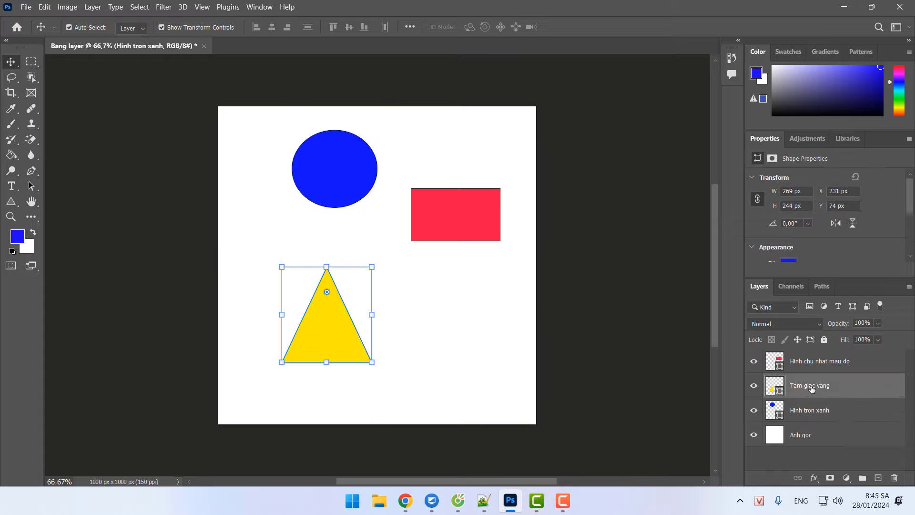
pyautogui.hotkey('alt', ']')
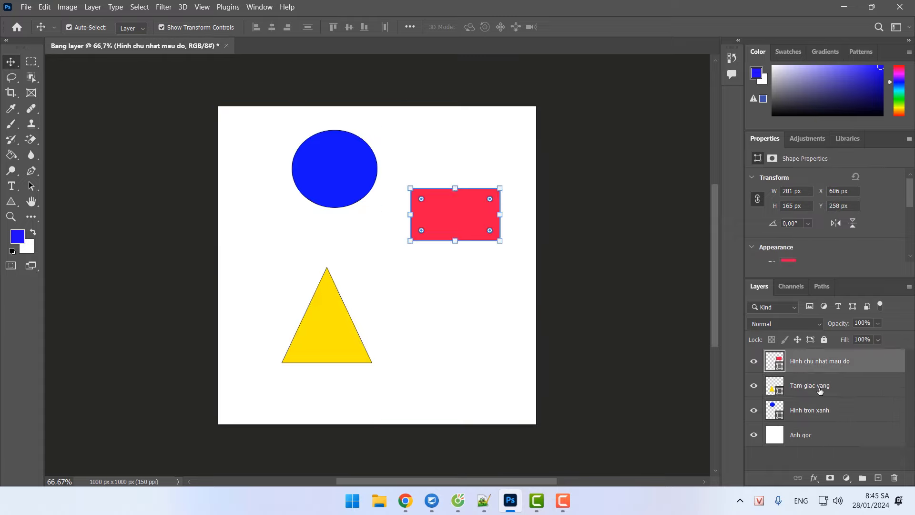
pyautogui.click(820, 391)
pyautogui.click(818, 414)
pyautogui.click(819, 437)
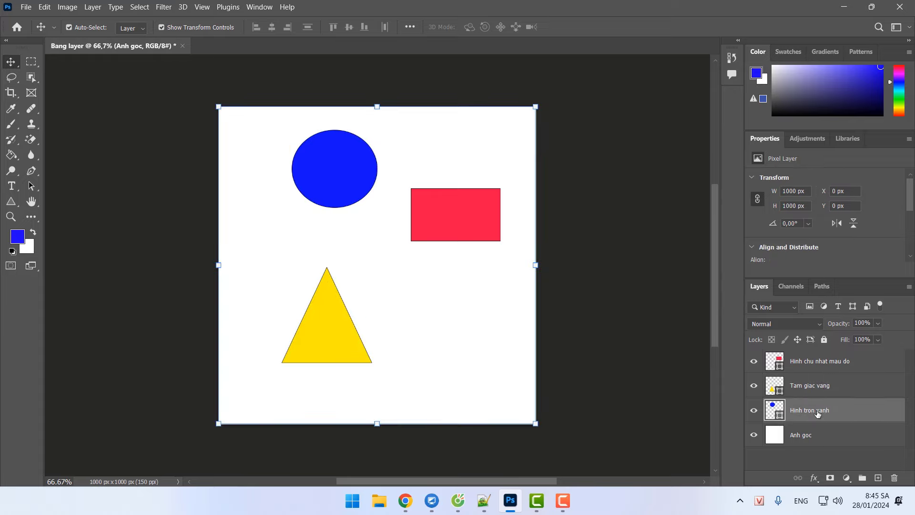
pyautogui.click(818, 412)
pyautogui.click(815, 385)
pyautogui.click(814, 361)
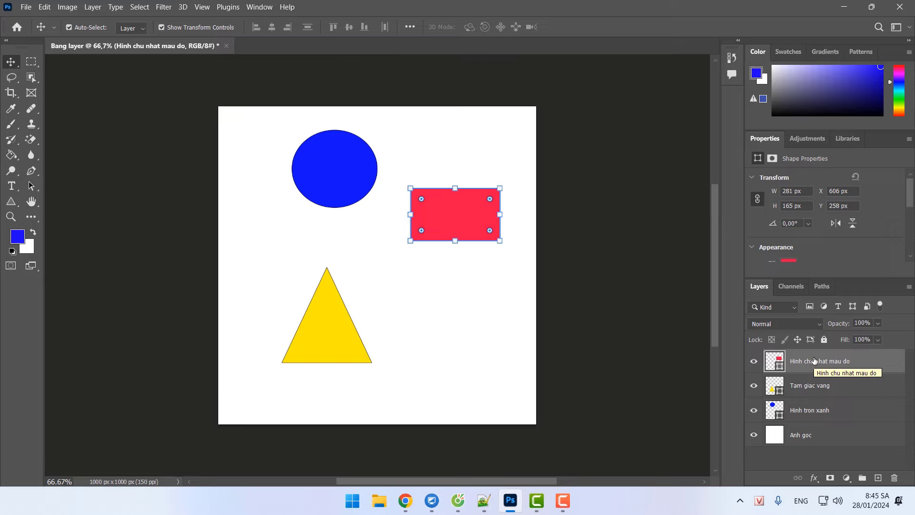
pyautogui.click(815, 386)
pyautogui.click(818, 411)
pyautogui.click(818, 435)
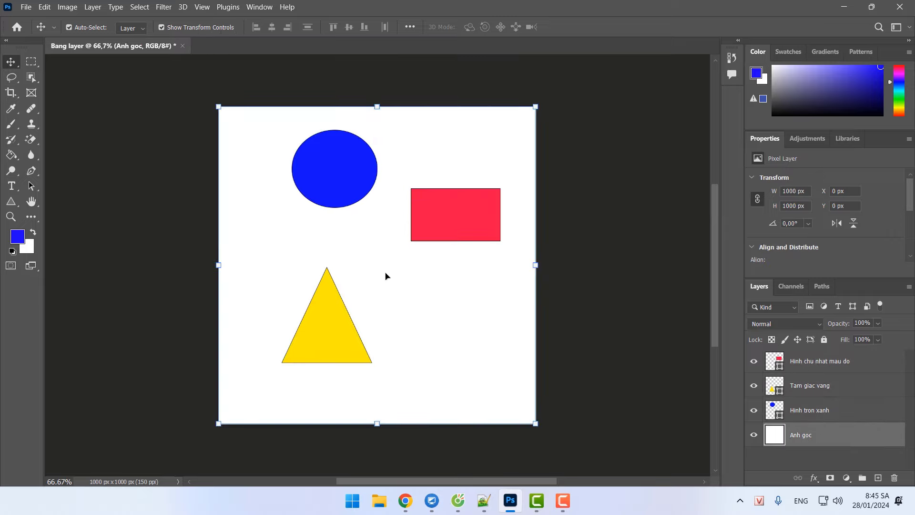
pyautogui.click(815, 410)
pyautogui.click(812, 386)
pyautogui.click(811, 363)
pyautogui.click(807, 434)
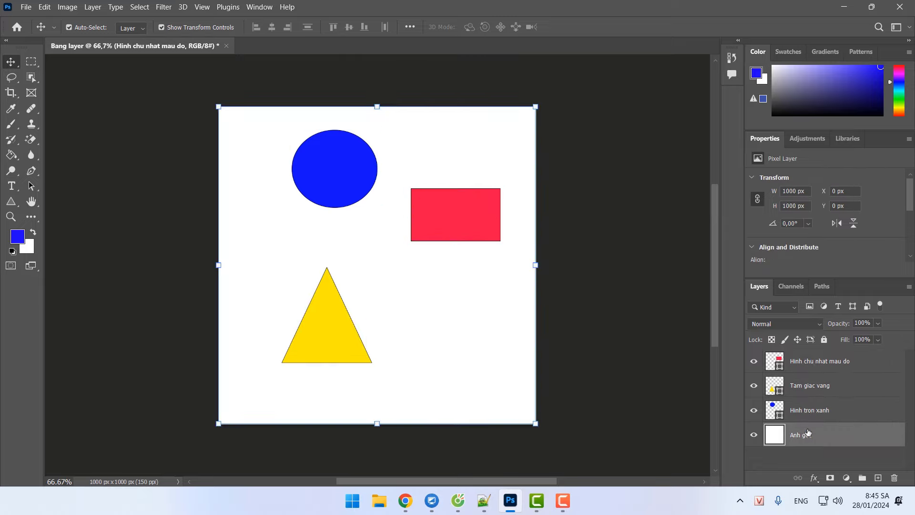
# Drag the red rectangle onto the blue circle (X 251, Y 196 px) and the yellow triangle up behind it.
pyautogui.click(445, 214)
pyautogui.moveTo(452, 214); pyautogui.dragTo(345, 190)
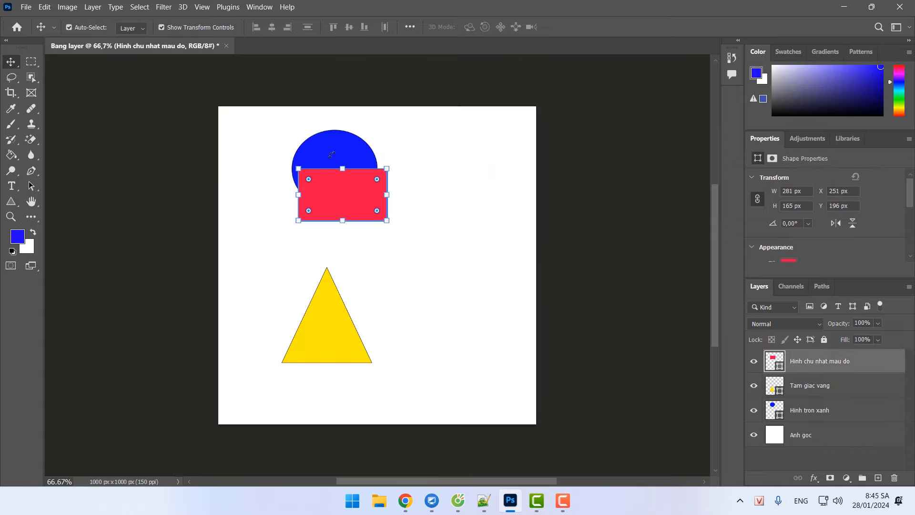
pyautogui.moveTo(351, 331); pyautogui.dragTo(358, 212)
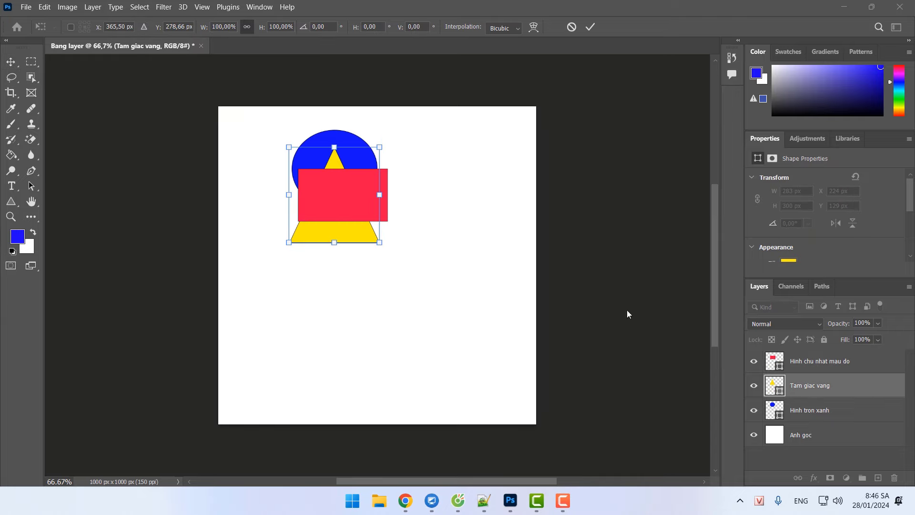
# In Notepad++, select the notes from empty line 25 up to the 'Bật/Tắt con mắt hiển thị Layer:' heading on line 14.
pyautogui.click(484, 500)
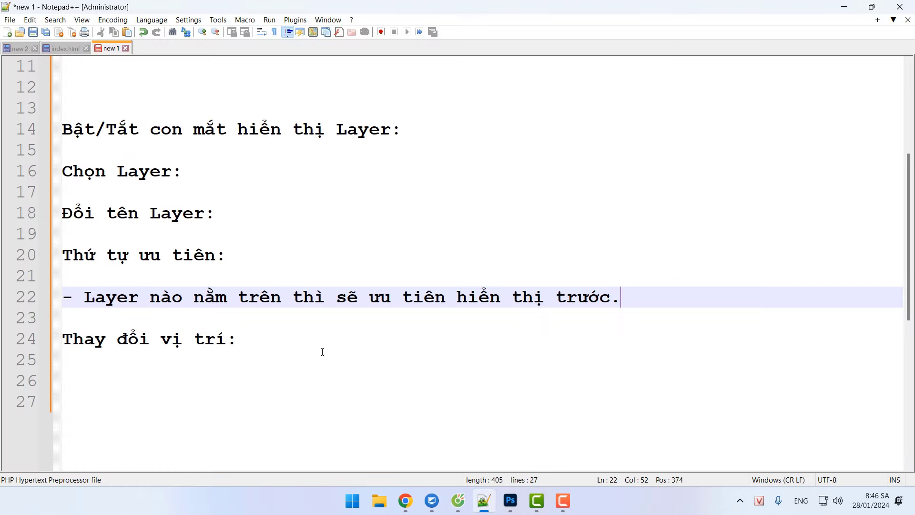
pyautogui.click(341, 367)
pyautogui.scroll(1, 342, 371)
pyautogui.moveTo(306, 427); pyautogui.dragTo(64, 193)
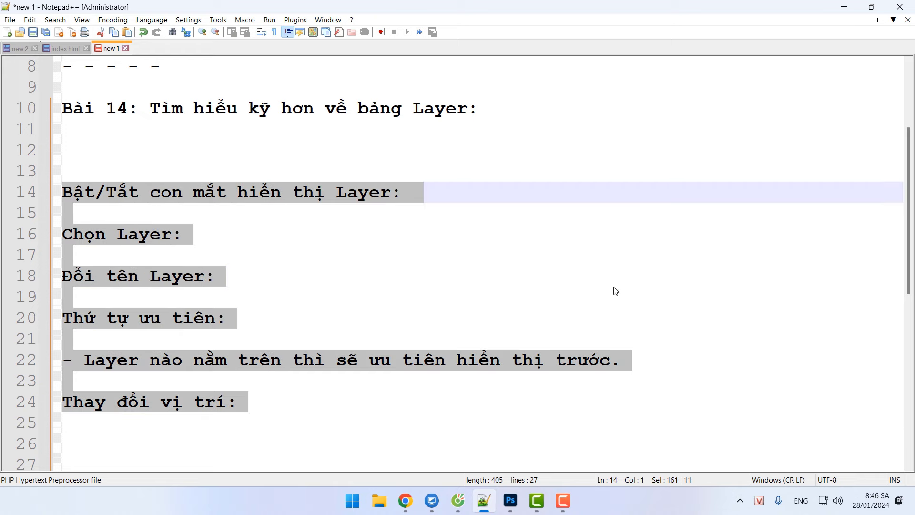
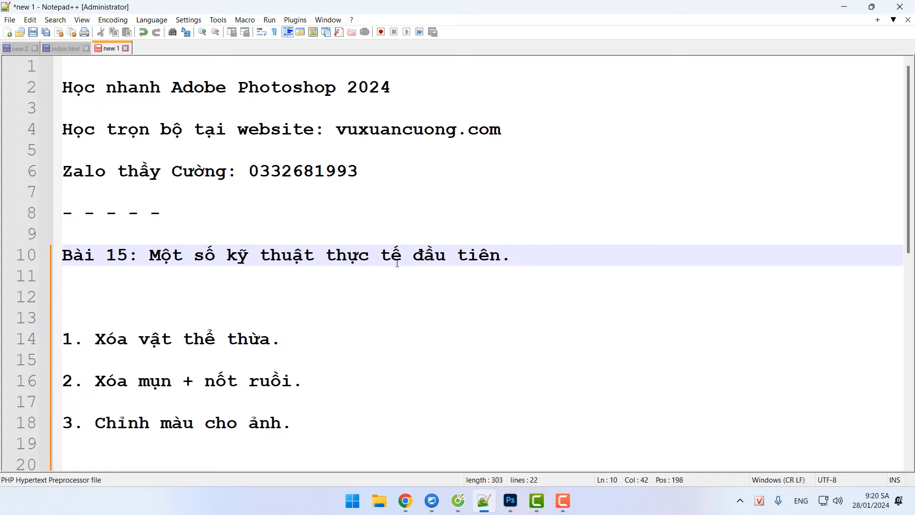
# Select 'thực tế' in the notes title, place the caret at the end of item 1, then switch to Photoshop.
pyautogui.moveTo(397, 263); pyautogui.dragTo(327, 262)
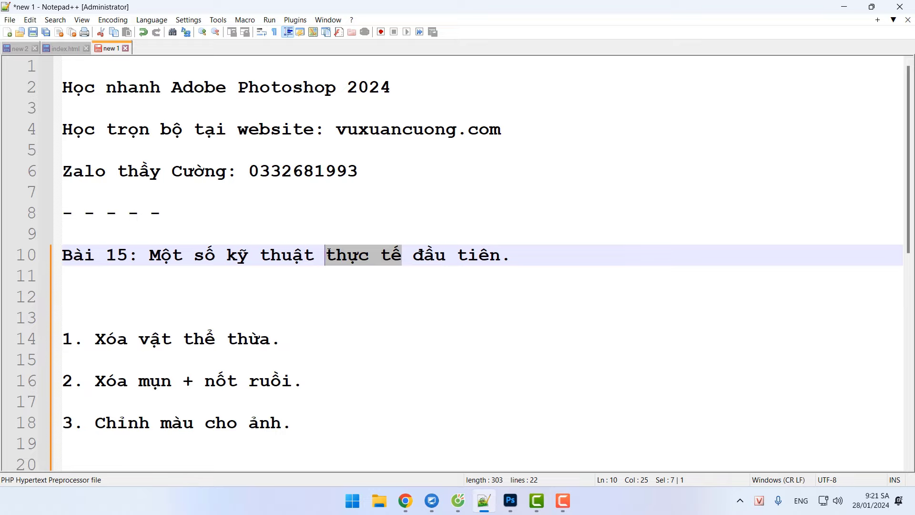
pyautogui.click(236, 341)
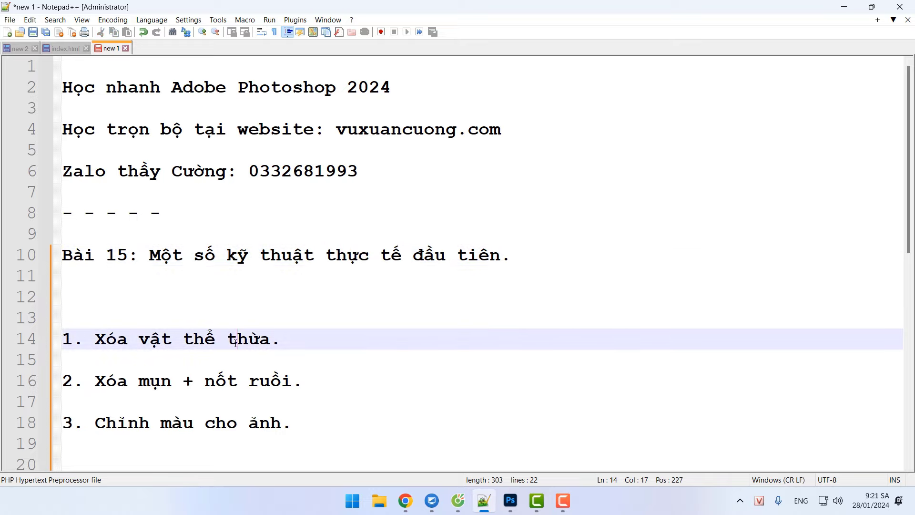
pyautogui.scroll(-2, 257, 330)
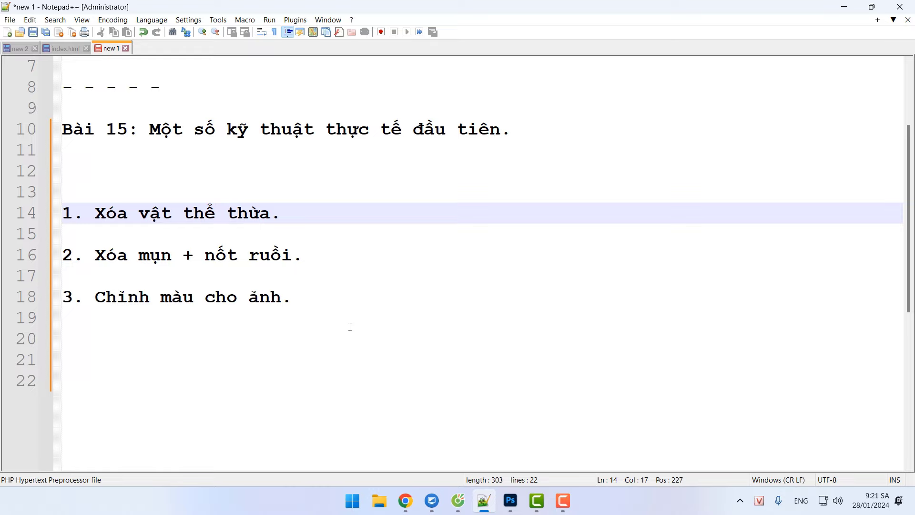
pyautogui.scroll(1, 313, 320)
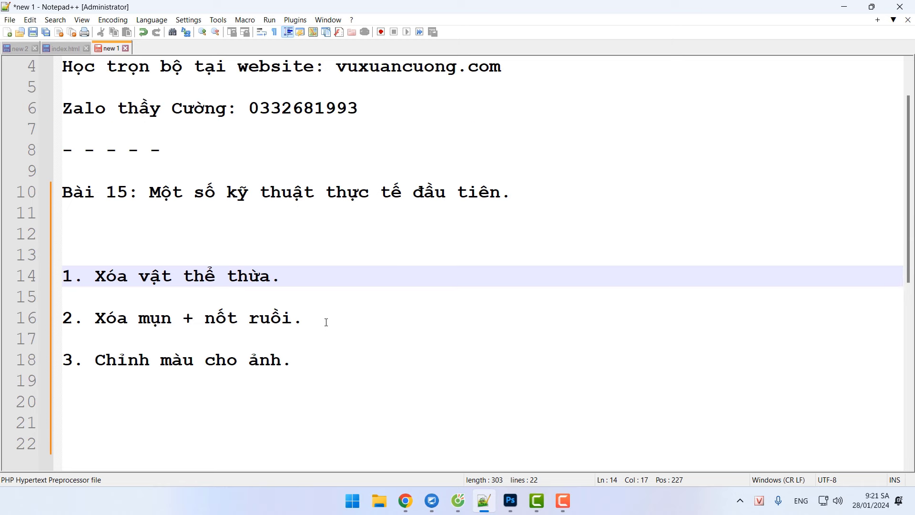
pyautogui.click(293, 278)
pyautogui.hotkey('alt', 'Tab')
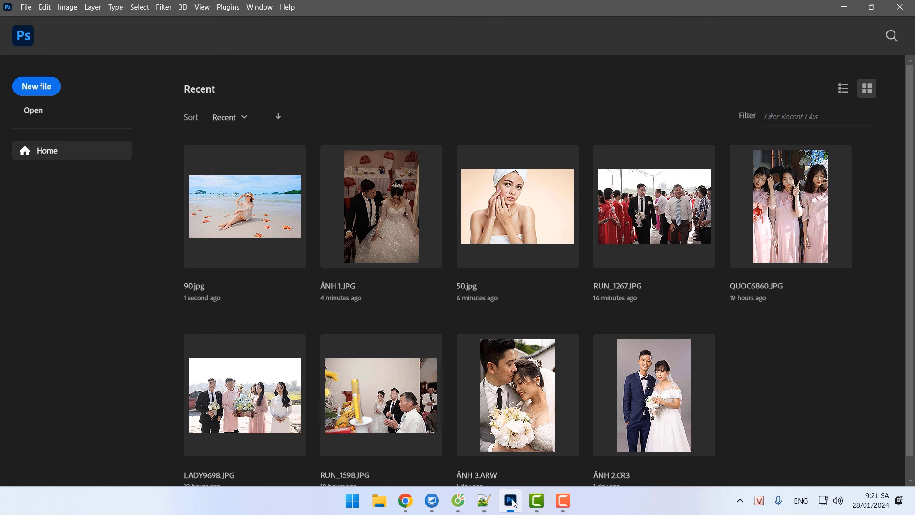
# Open 90.jpg from Recent files, then return to the Notepad++ lesson notes.
pyautogui.click(251, 207)
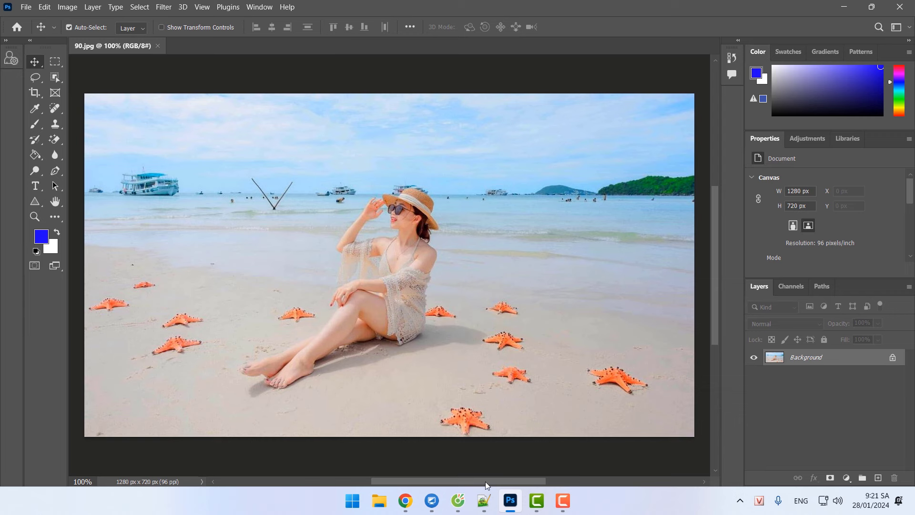
pyautogui.click(483, 500)
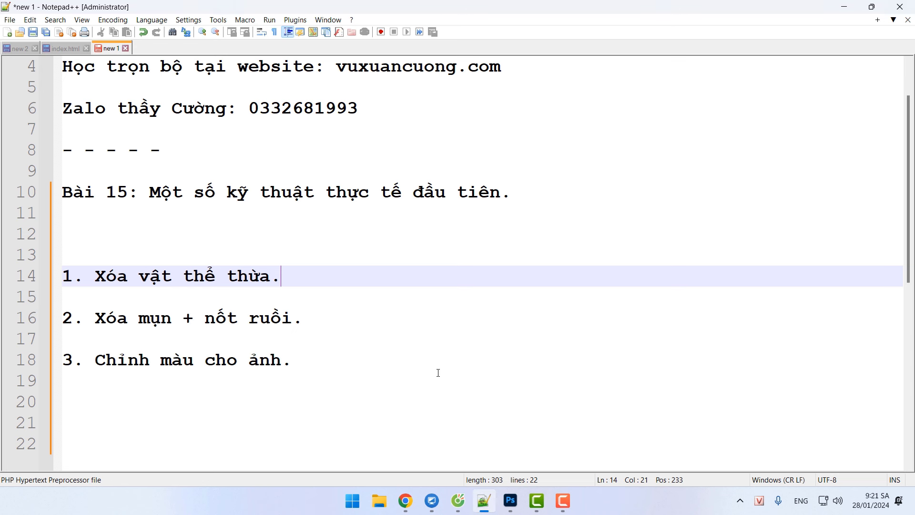
# Add 'Xử lý cái gì ---> Tạo vùng chọn xung quanh cái đó.' under item 1, then 'Lassol Tool'.
pyautogui.click(364, 295)
pyautogui.press('Return')
pyautogui.write('Xử ')
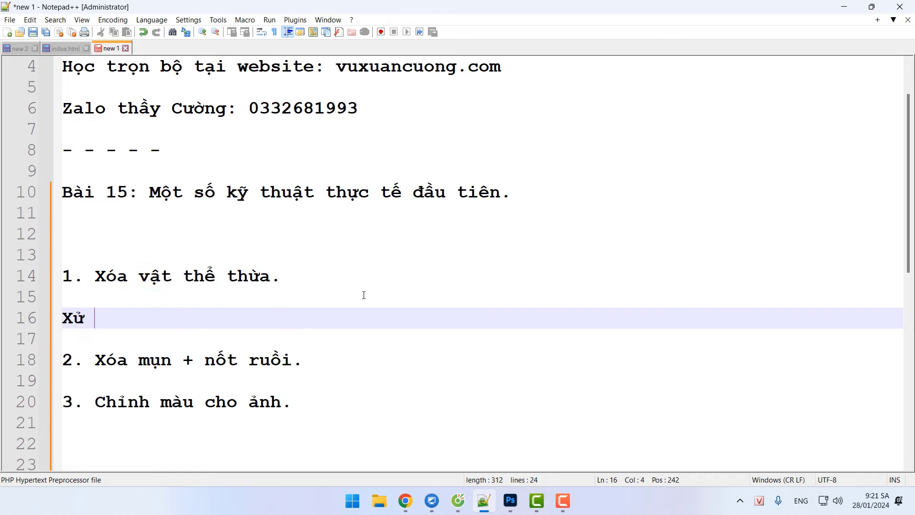
pyautogui.write('lý cái gì -')
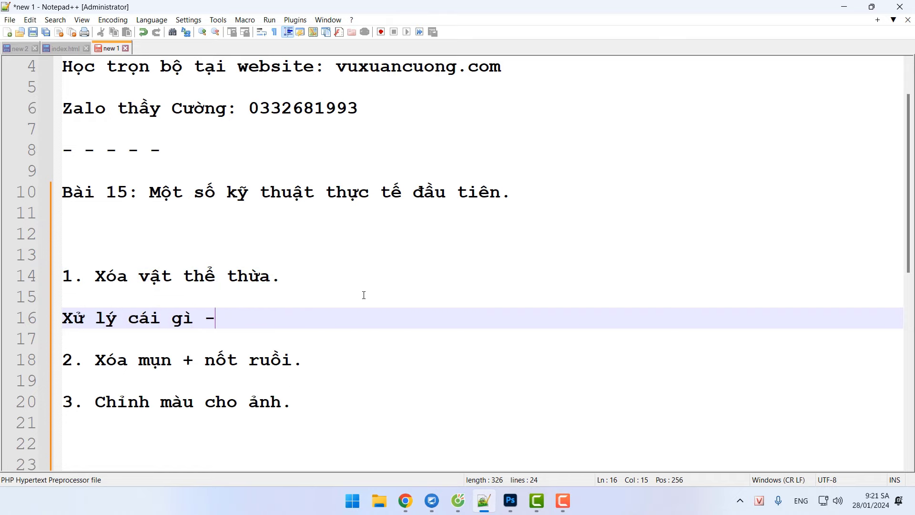
pyautogui.write('--> Tạo vùng choọn xung quanh  á')
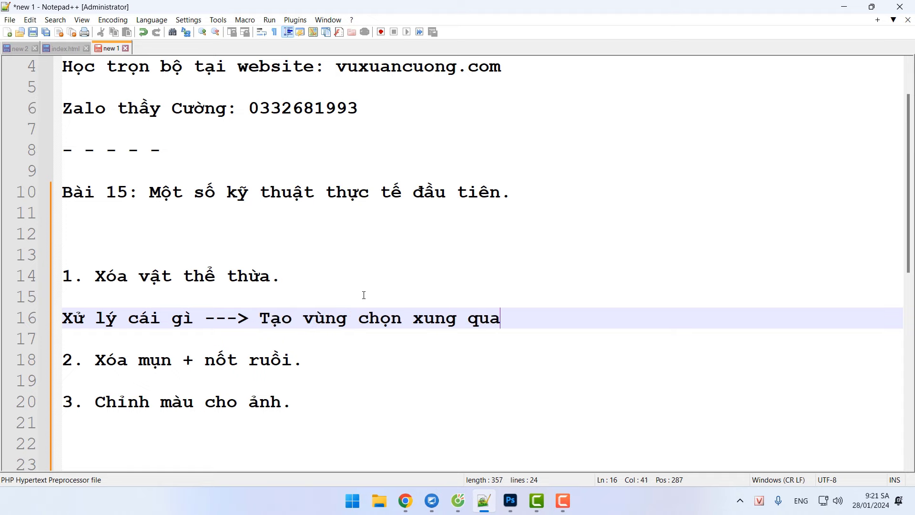
pyautogui.press('BackSpace')
pyautogui.press('BackSpace')
pyautogui.press('BackSpace')
pyautogui.press('BackSpace')
pyautogui.write('quanh cái đó')
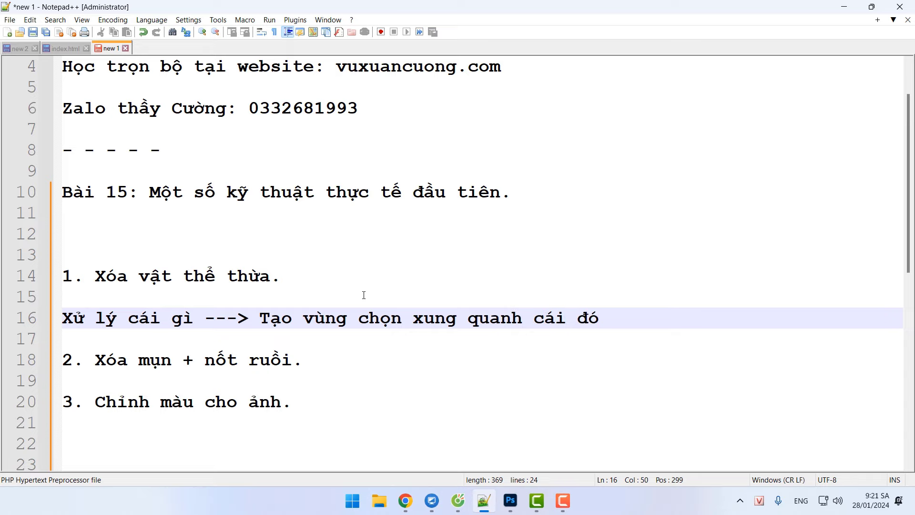
pyautogui.write('.')
pyautogui.press('Return')
pyautogui.press('Return')
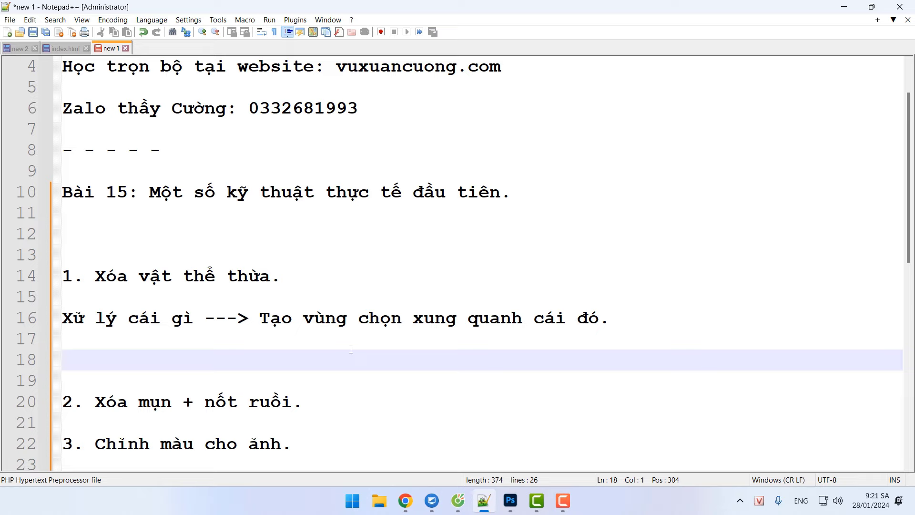
pyautogui.write('Lassol Tool')
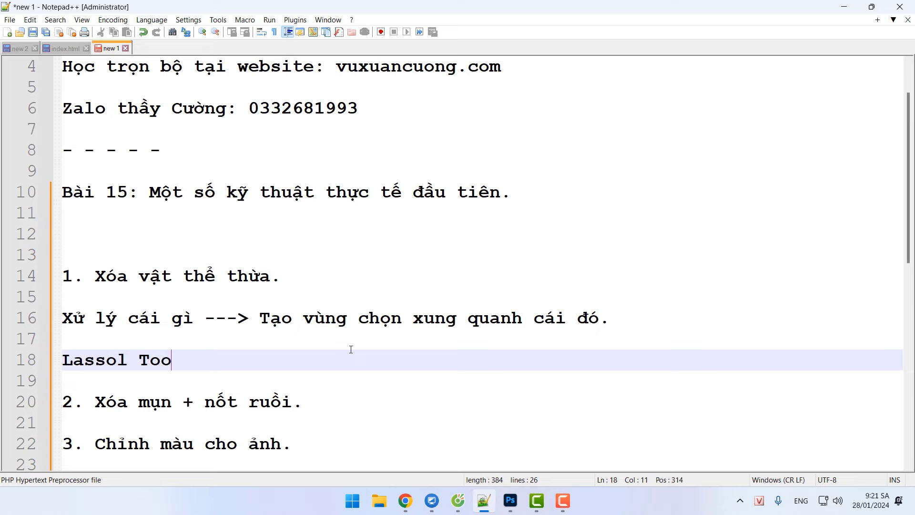
# Unlock 90.jpg's Background into Layer 0 and choose the plain Lasso Tool.
pyautogui.click(510, 500)
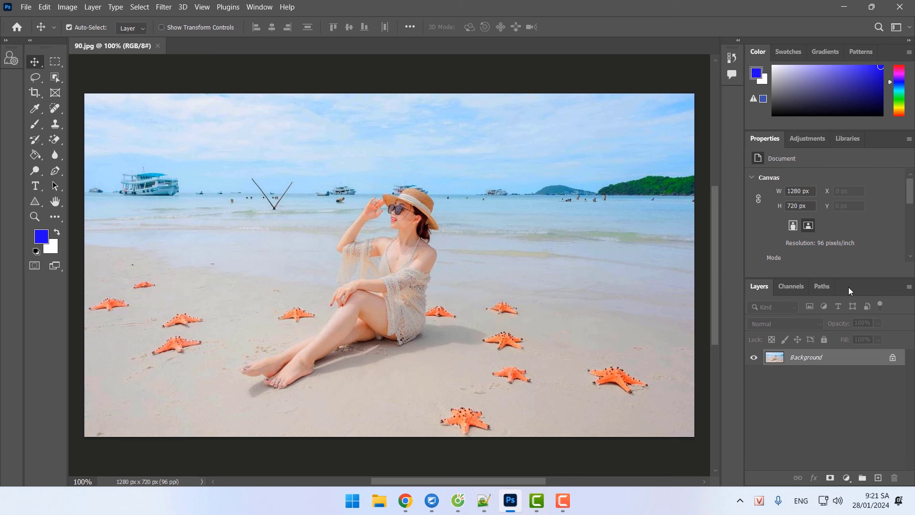
pyautogui.click(892, 358)
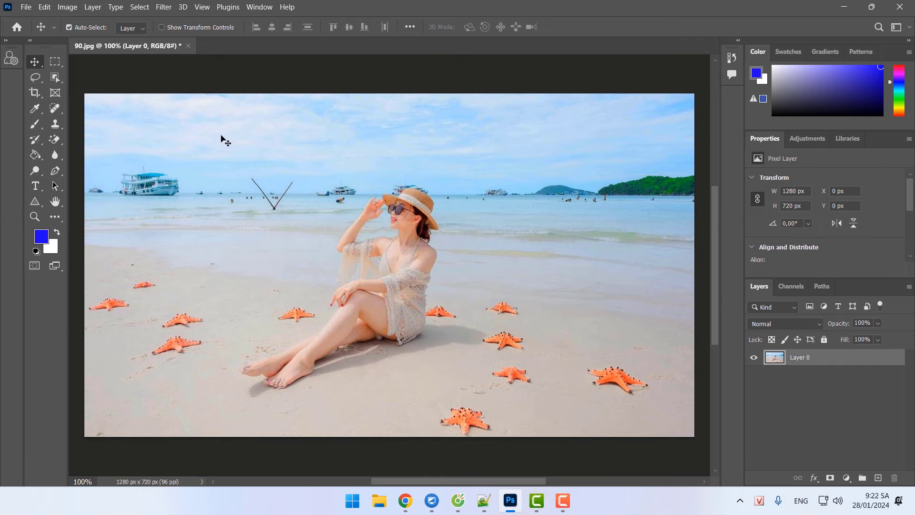
pyautogui.press('l')
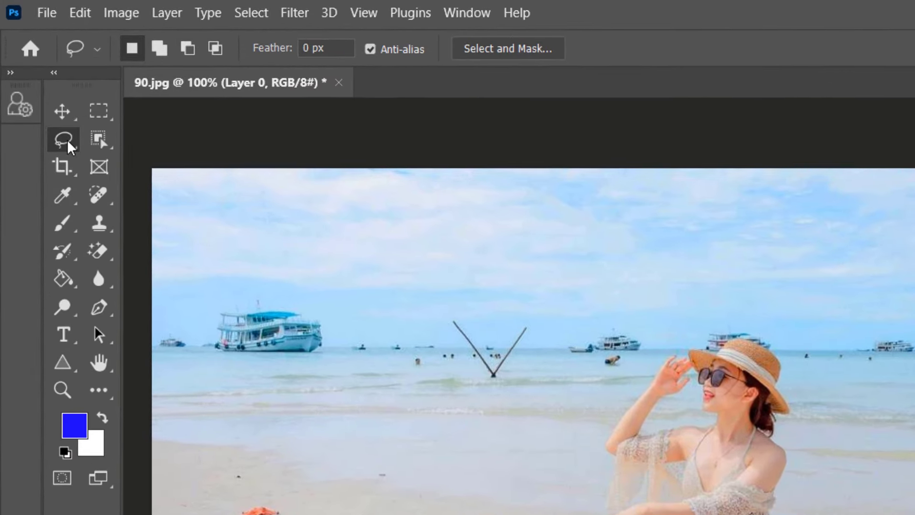
pyautogui.rightClick(42, 78)
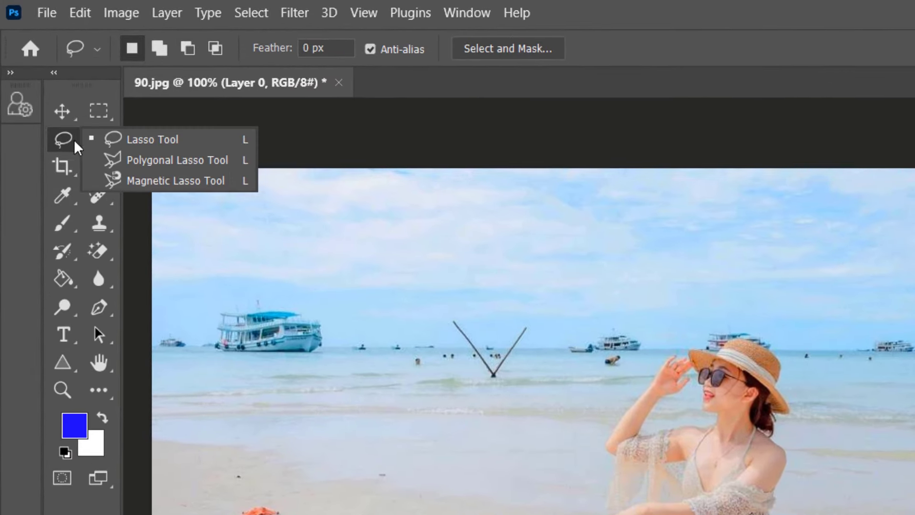
pyautogui.click(167, 144)
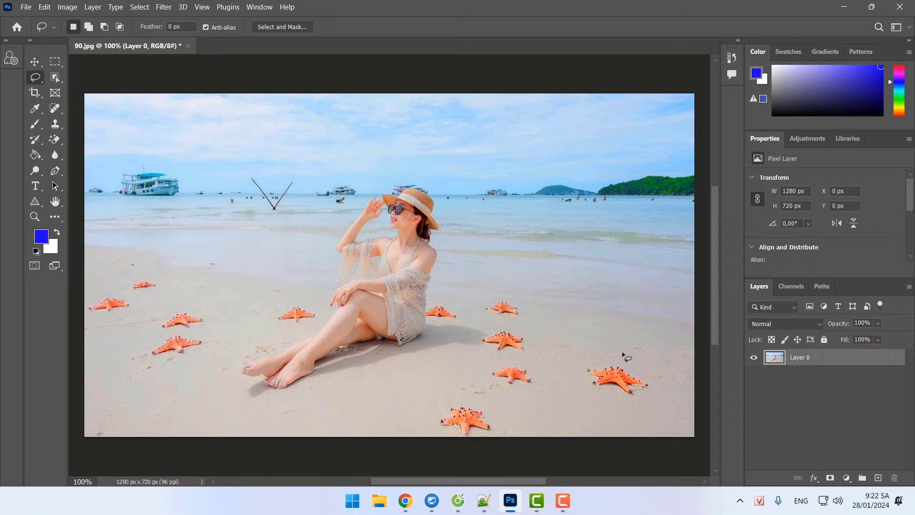
# Test-fill a lassoed starfish, undo and deselect, then lasso the starfish below-right of the woman.
pyautogui.moveTo(623, 352)
pyautogui.mouseDown()
pyautogui.moveTo(592, 351)
pyautogui.moveTo(568, 364)
pyautogui.moveTo(568, 394)
pyautogui.moveTo(592, 412)
pyautogui.moveTo(650, 418)
pyautogui.moveTo(670, 407)
pyautogui.moveTo(675, 385)
pyautogui.moveTo(659, 360)
pyautogui.moveTo(620, 351)
pyautogui.mouseUp()
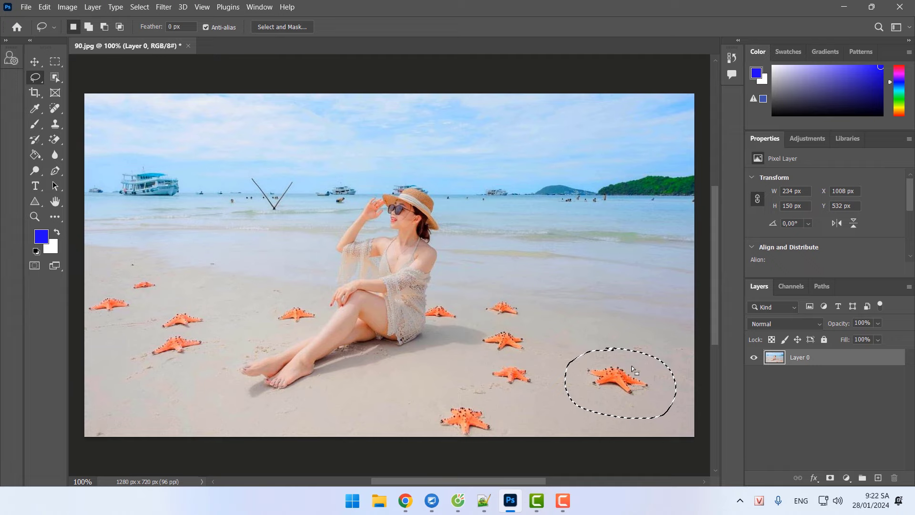
pyautogui.hotkey('alt', 'BackSpace')
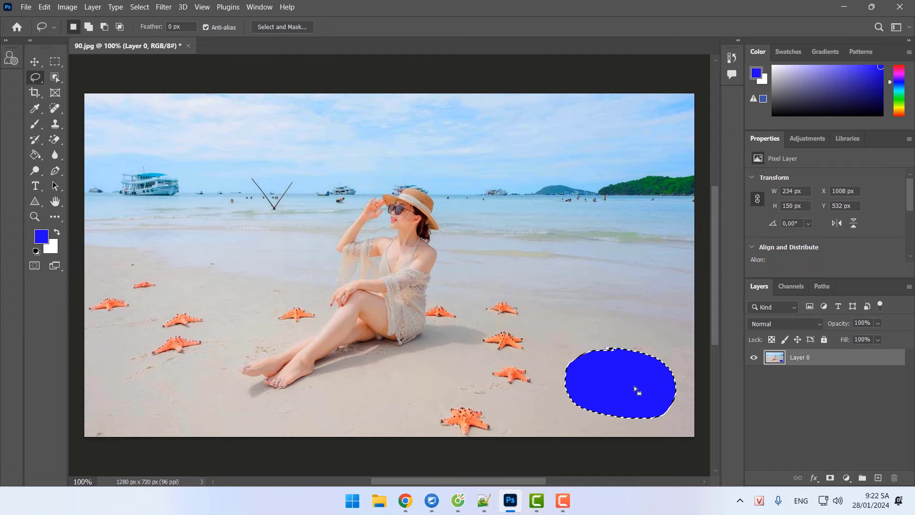
pyautogui.hotkey('ctrl', 'z')
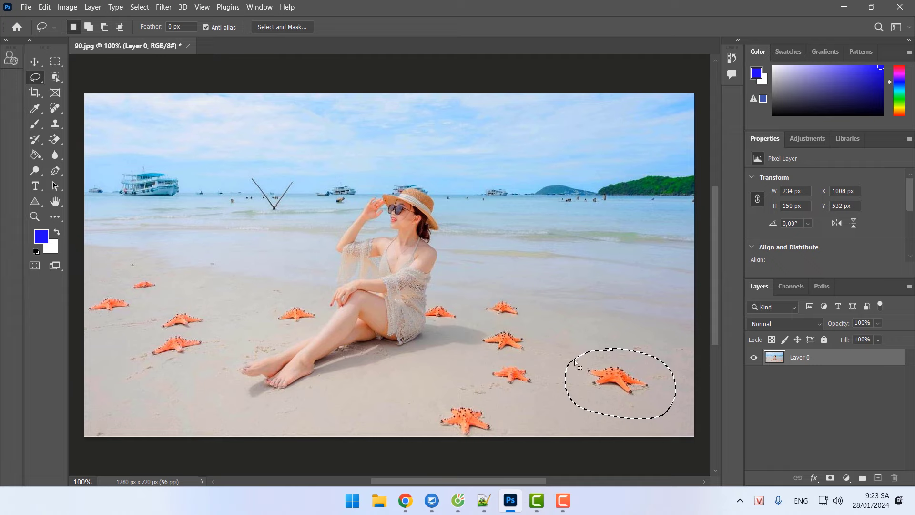
pyautogui.hotkey('ctrl', 'd')
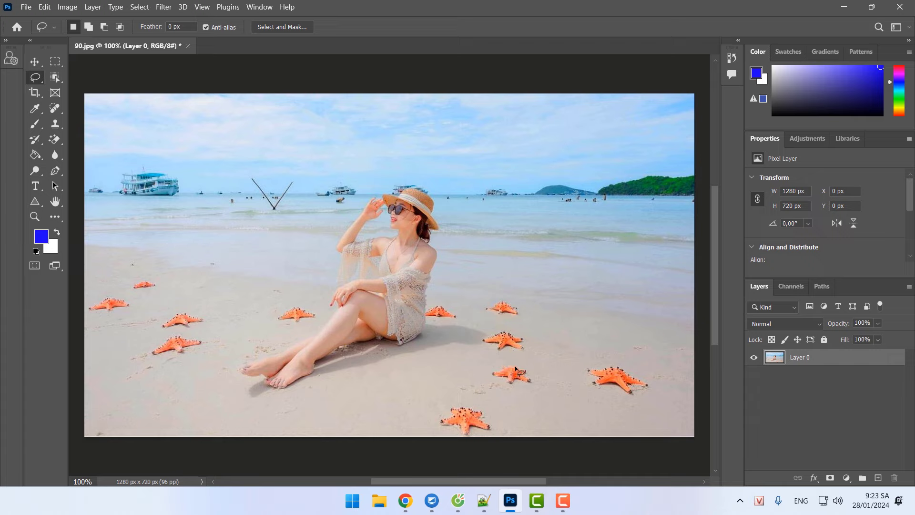
pyautogui.moveTo(516, 365)
pyautogui.mouseDown()
pyautogui.moveTo(493, 360)
pyautogui.moveTo(483, 373)
pyautogui.moveTo(491, 388)
pyautogui.moveTo(522, 396)
pyautogui.moveTo(538, 369)
pyautogui.mouseUp()
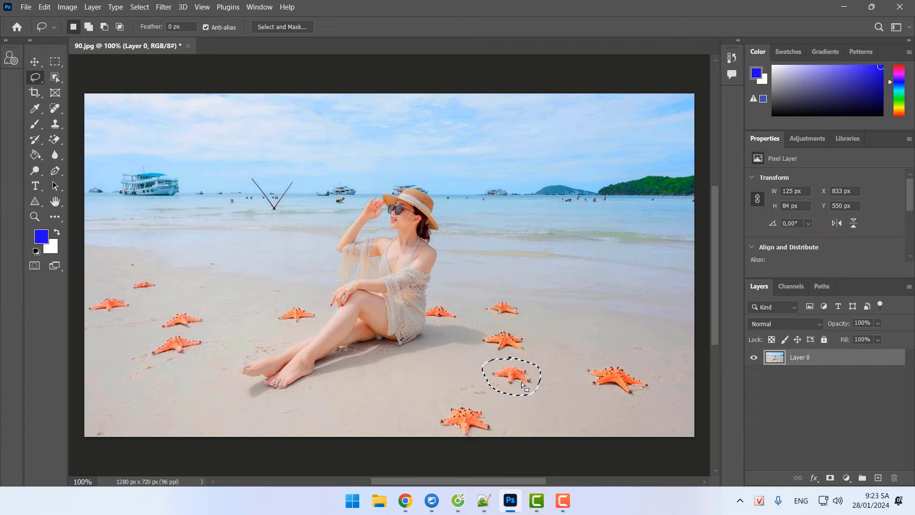
# Open the Fill dialog with Shift+F5, then close it without filling.
pyautogui.press('shift')
pyautogui.hotkey('shift', 'F5')
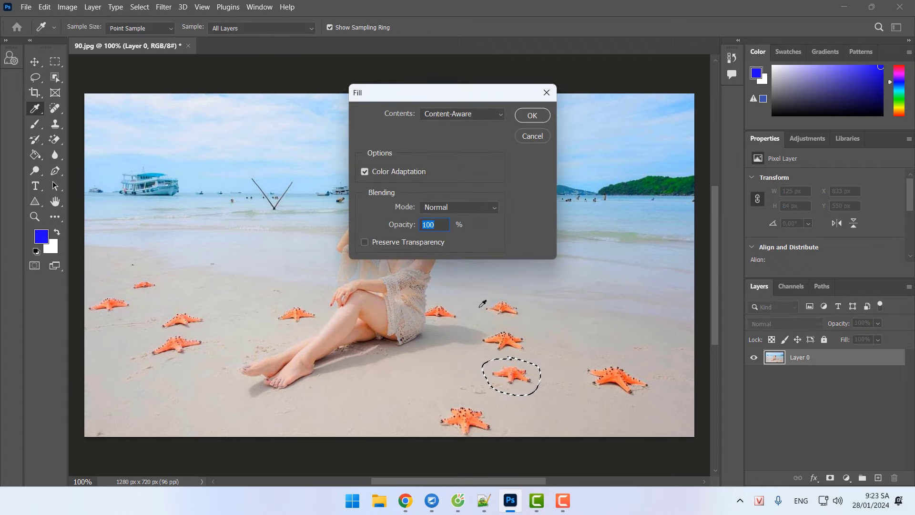
pyautogui.moveTo(444, 96); pyautogui.dragTo(407, 84)
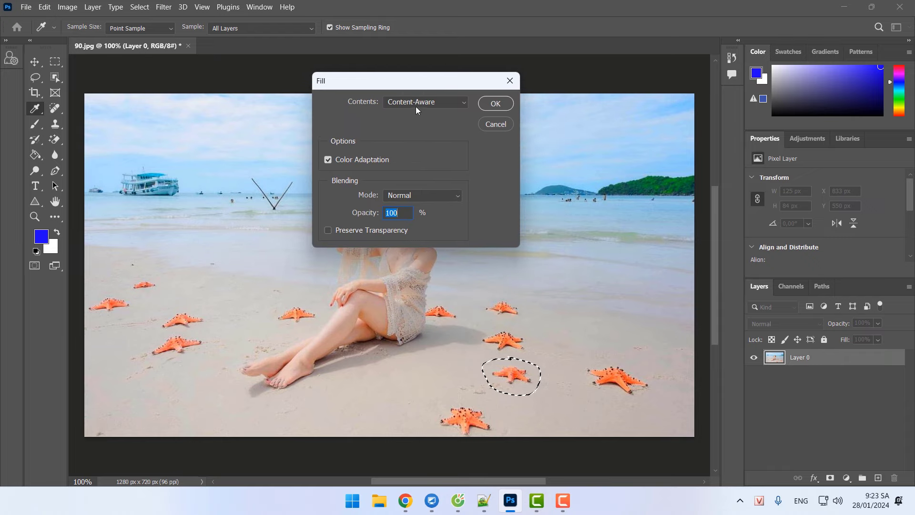
pyautogui.moveTo(413, 81); pyautogui.dragTo(430, 105)
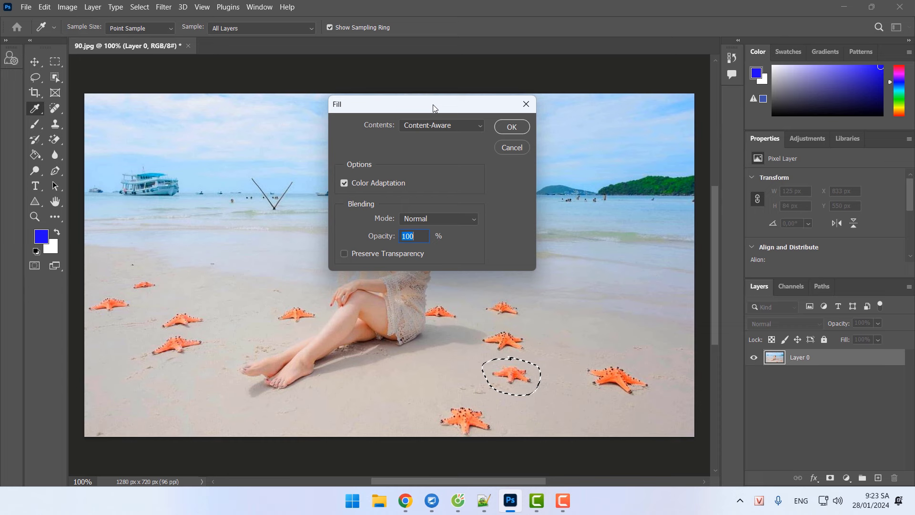
pyautogui.click(526, 104)
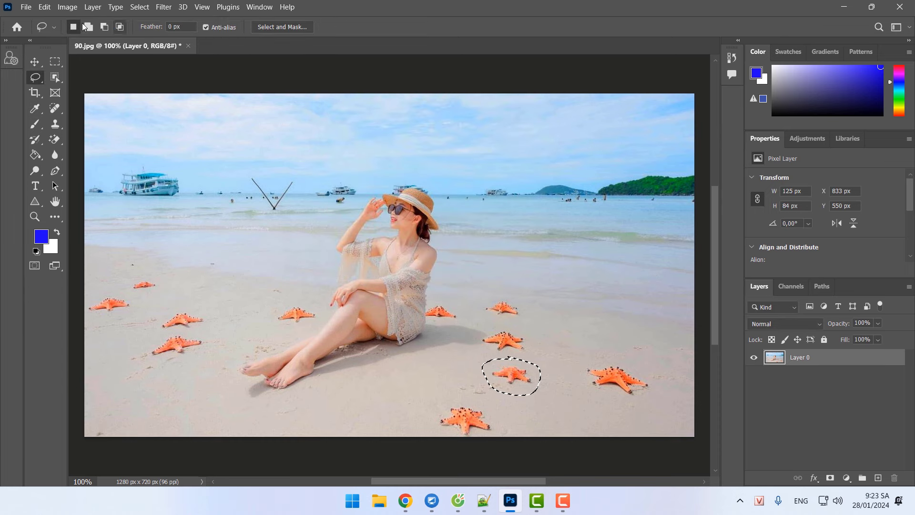
# Fill the starfish selection with Content-Aware through Edit > Fill.
pyautogui.click(45, 7)
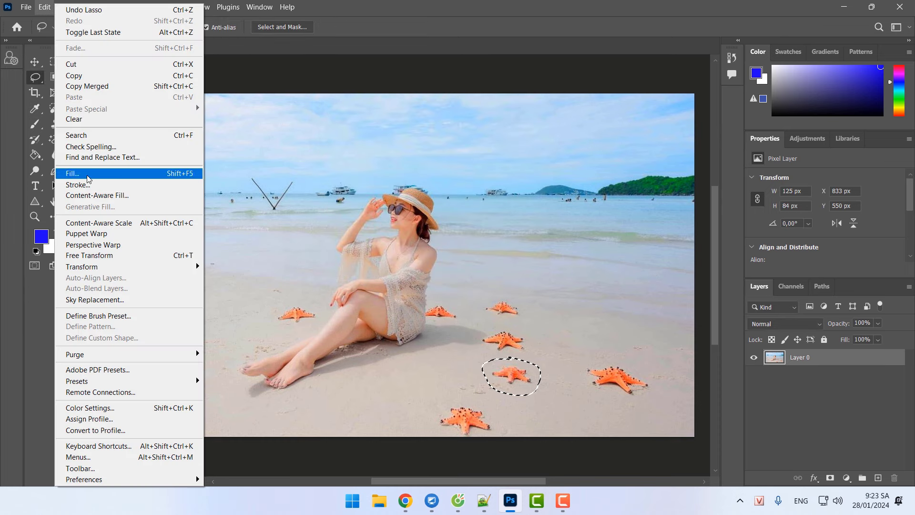
pyautogui.click(136, 176)
pyautogui.moveTo(469, 103); pyautogui.dragTo(493, 110)
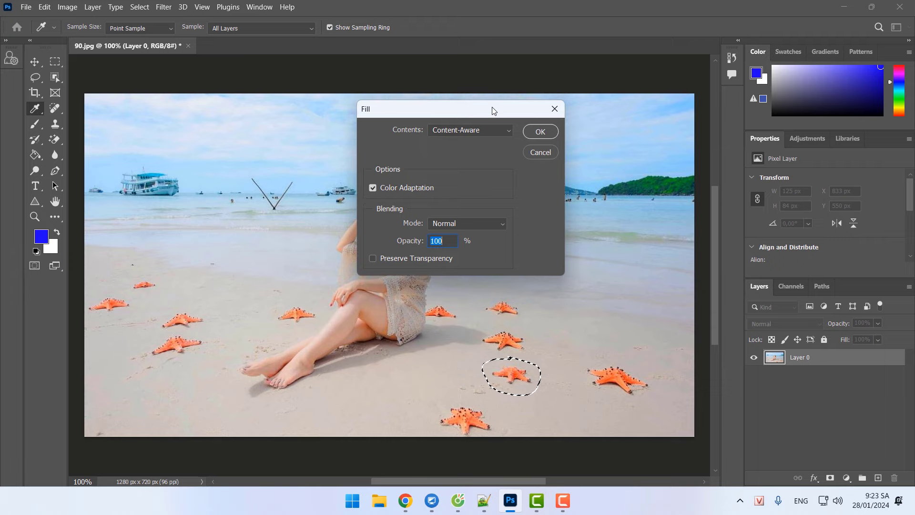
pyautogui.click(459, 131)
pyautogui.click(453, 184)
pyautogui.moveTo(482, 111); pyautogui.dragTo(319, 98)
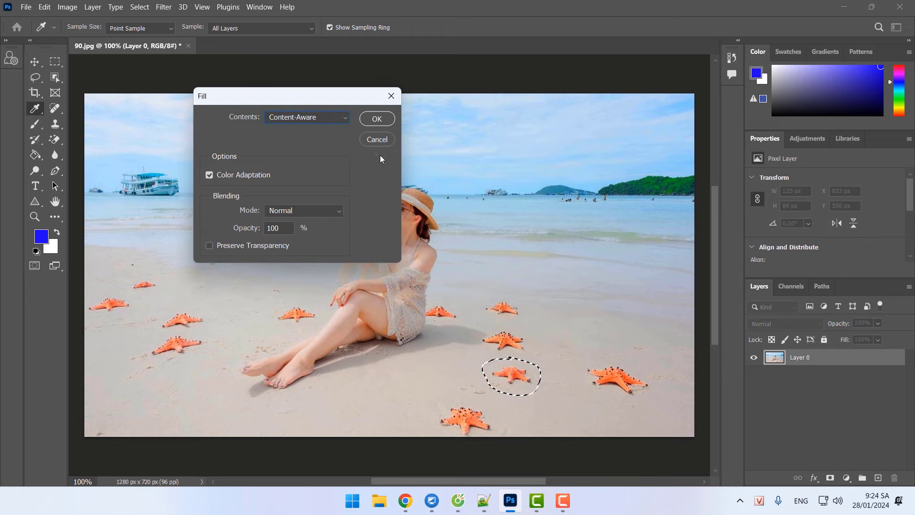
pyautogui.click(377, 119)
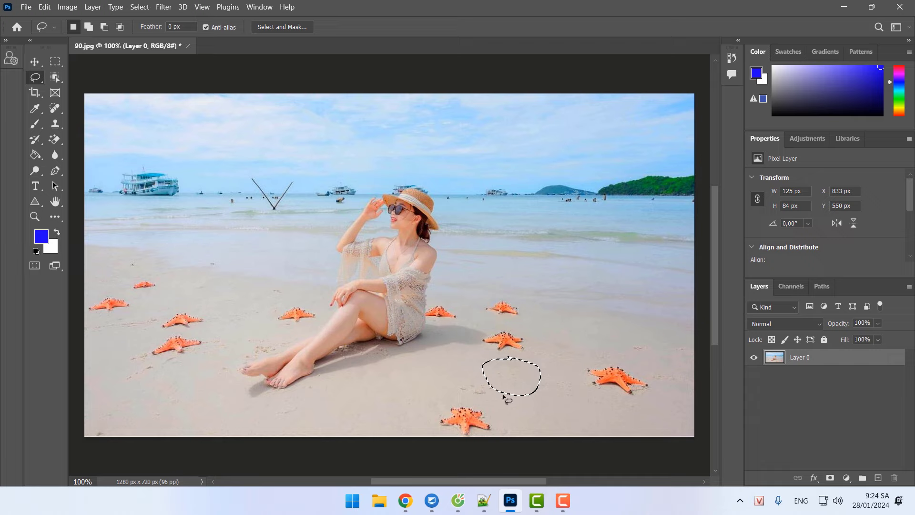
# Content-Aware fill away the starfish at the bottom edge and at lower right.
pyautogui.click(518, 375)
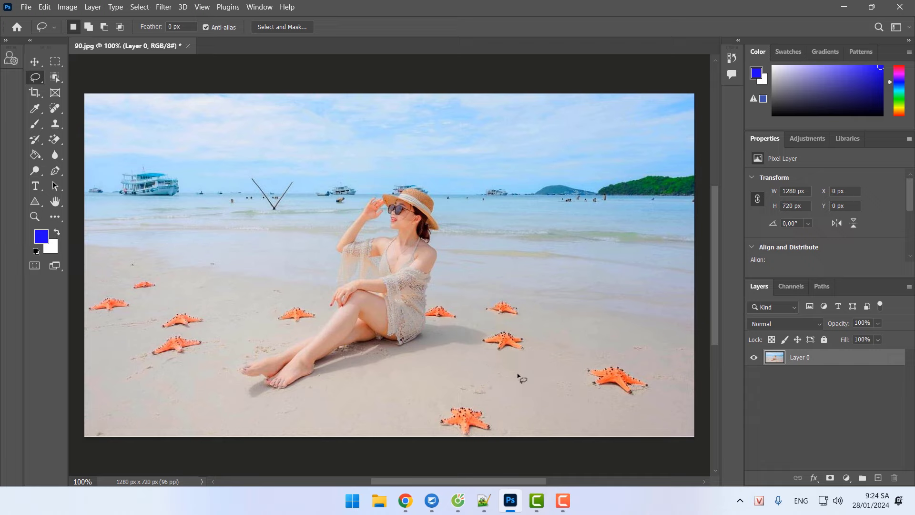
pyautogui.moveTo(500, 398)
pyautogui.mouseDown()
pyautogui.moveTo(456, 384)
pyautogui.moveTo(416, 418)
pyautogui.moveTo(463, 457)
pyautogui.moveTo(535, 438)
pyautogui.moveTo(500, 398)
pyautogui.mouseUp()
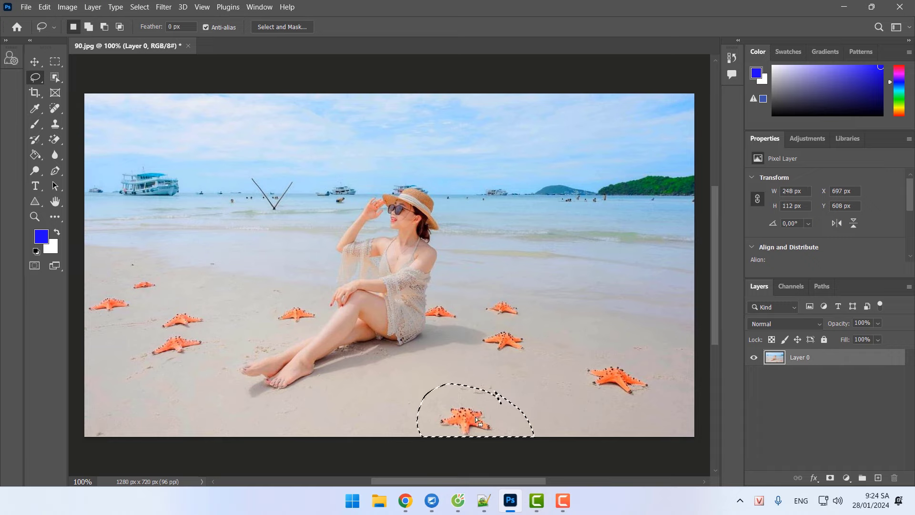
pyautogui.hotkey('shift', 'F5')
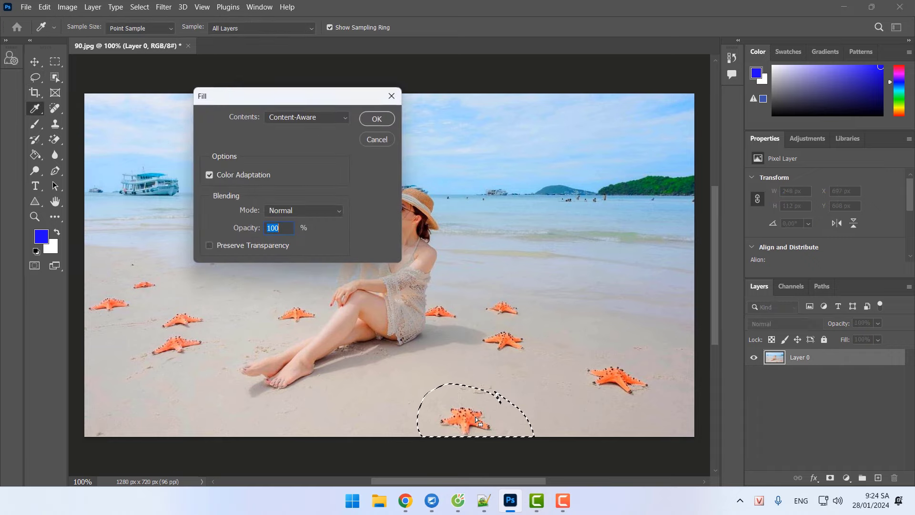
pyautogui.click(372, 118)
pyautogui.hotkey('ctrl', 'd')
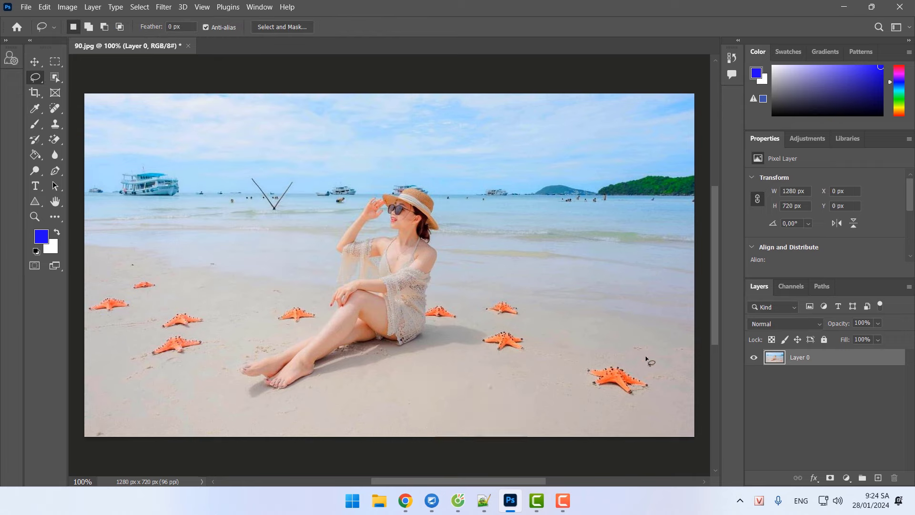
pyautogui.moveTo(651, 362)
pyautogui.mouseDown()
pyautogui.moveTo(572, 398)
pyautogui.moveTo(658, 372)
pyautogui.moveTo(633, 393)
pyautogui.mouseUp()
pyautogui.press('shift')
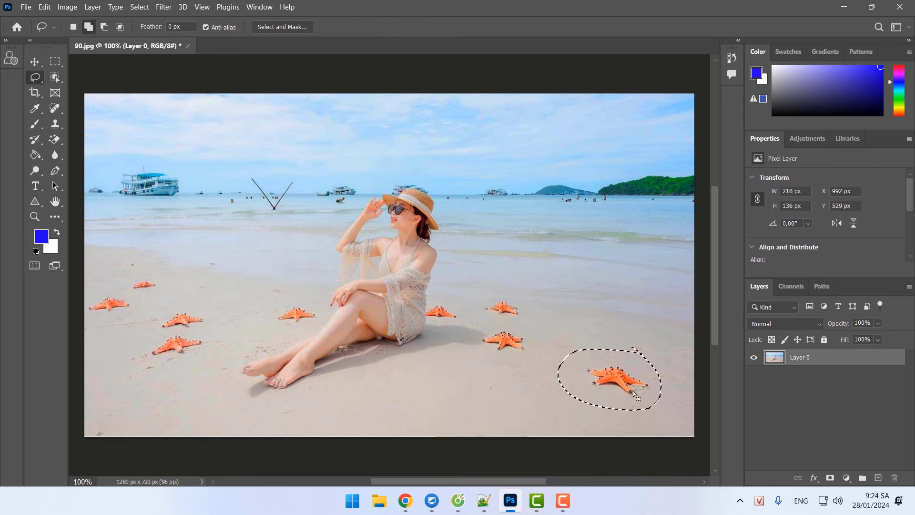
pyautogui.hotkey('shift', 'F5')
pyautogui.click(374, 119)
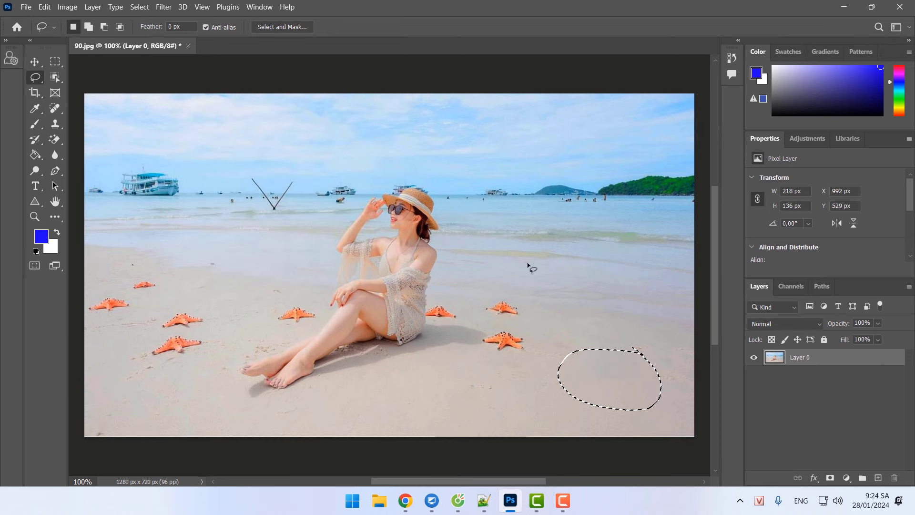
pyautogui.hotkey('ctrl', 'd')
# Remove the two starfish right of the woman and the two at the far left.
pyautogui.moveTo(538, 305)
pyautogui.mouseDown()
pyautogui.moveTo(495, 286)
pyautogui.moveTo(477, 298)
pyautogui.moveTo(479, 347)
pyautogui.moveTo(528, 365)
pyautogui.mouseUp()
pyautogui.moveTo(541, 313); pyautogui.dragTo(542, 315)
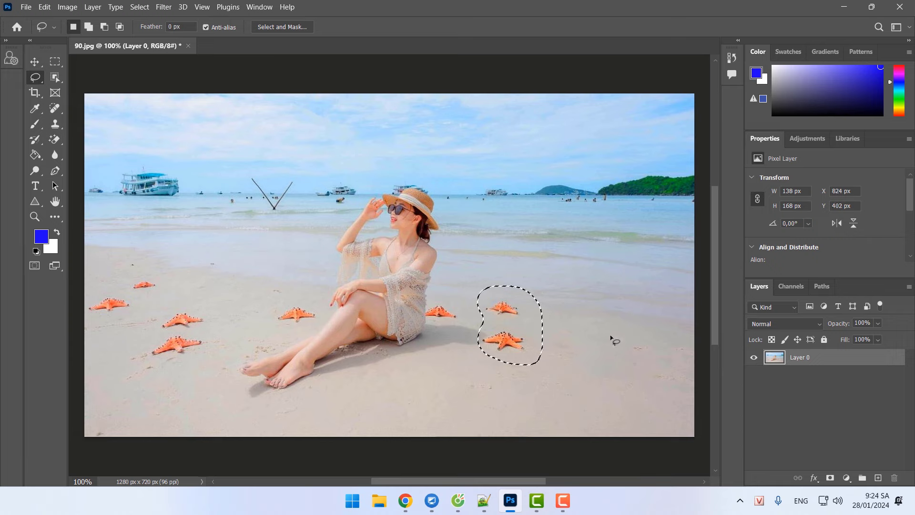
pyautogui.hotkey('shift', 'F5')
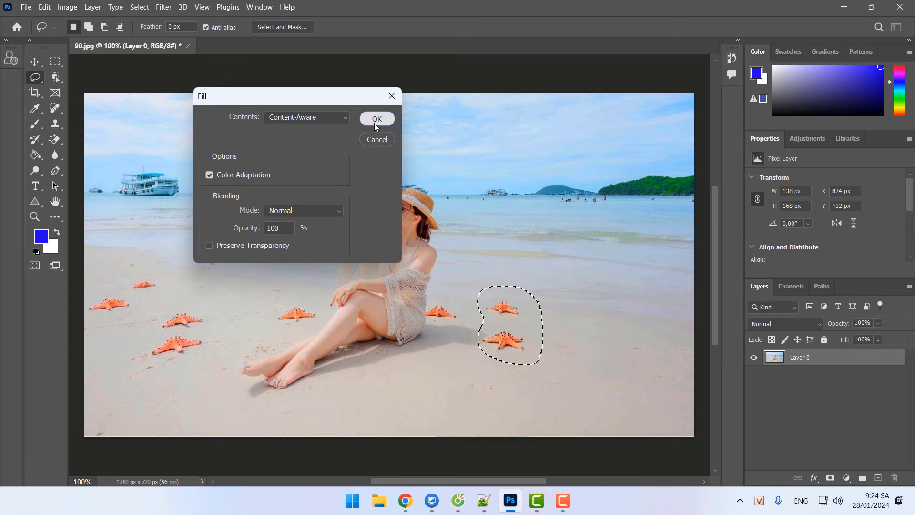
pyautogui.click(375, 120)
pyautogui.hotkey('ctrl', 'd')
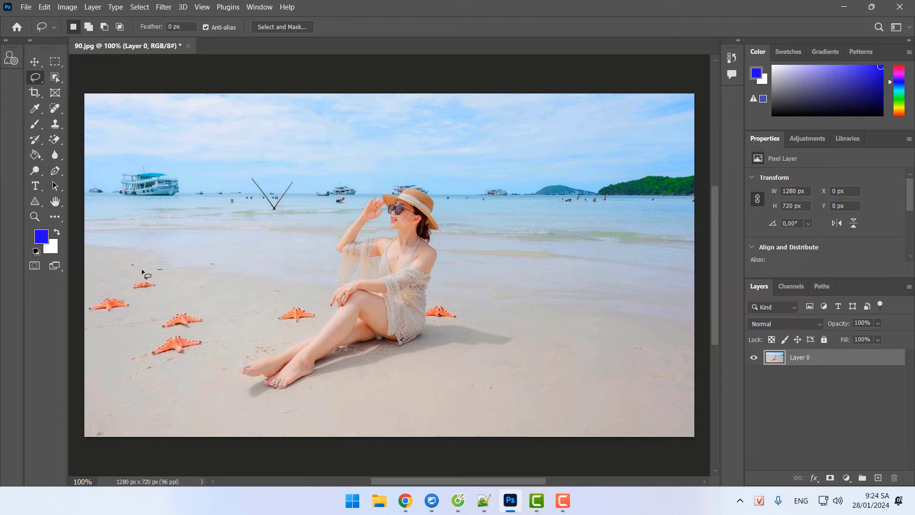
pyautogui.moveTo(142, 272)
pyautogui.mouseDown()
pyautogui.moveTo(85, 322)
pyautogui.moveTo(180, 296)
pyautogui.moveTo(167, 271)
pyautogui.moveTo(179, 292)
pyautogui.mouseUp()
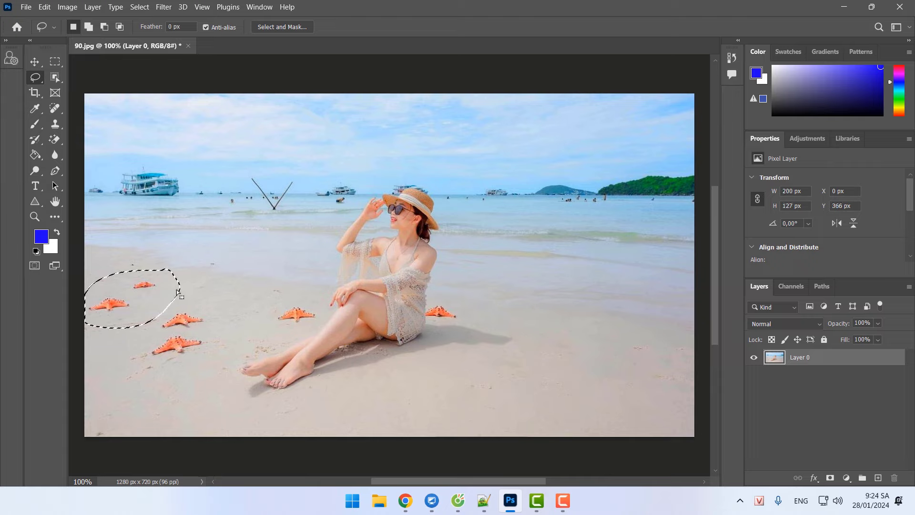
pyautogui.press('i')
pyautogui.hotkey('shift', 'F5')
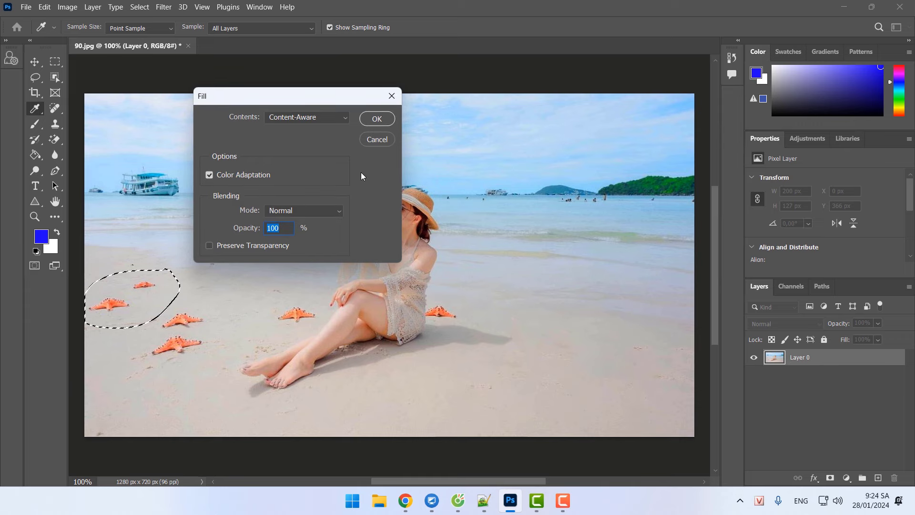
pyautogui.press('l')
pyautogui.click(375, 118)
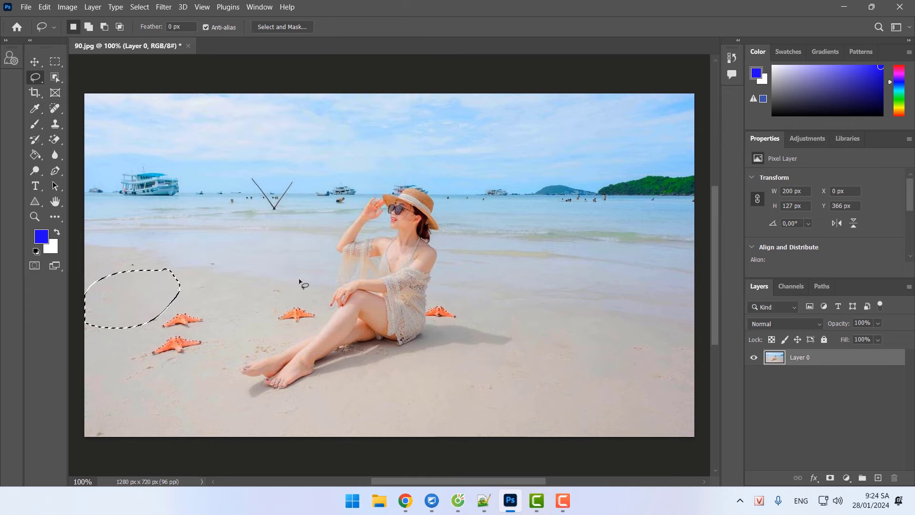
pyautogui.hotkey('ctrl', 'd')
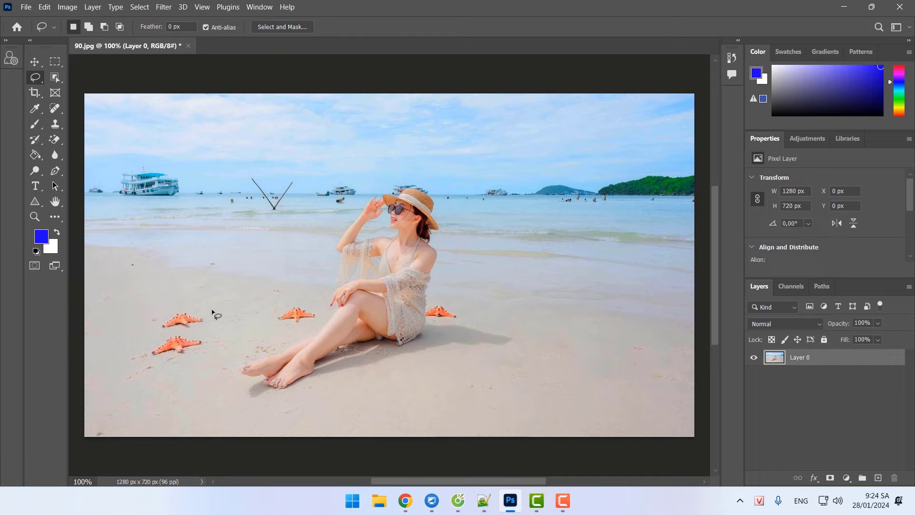
# Remove the two remaining left starfish and the starfish beside the woman.
pyautogui.moveTo(212, 310)
pyautogui.mouseDown()
pyautogui.moveTo(158, 300)
pyautogui.moveTo(142, 352)
pyautogui.moveTo(173, 380)
pyautogui.moveTo(226, 329)
pyautogui.moveTo(210, 301)
pyautogui.mouseUp()
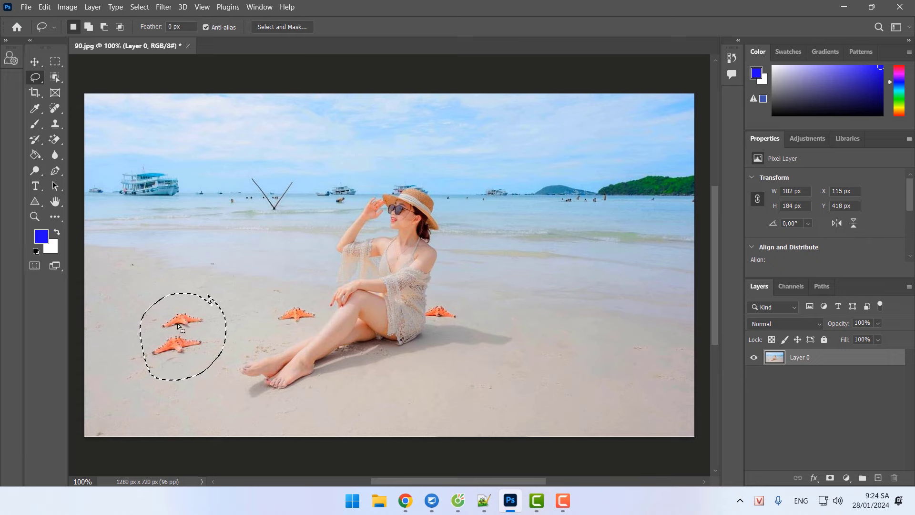
pyautogui.hotkey('shift', 'F5')
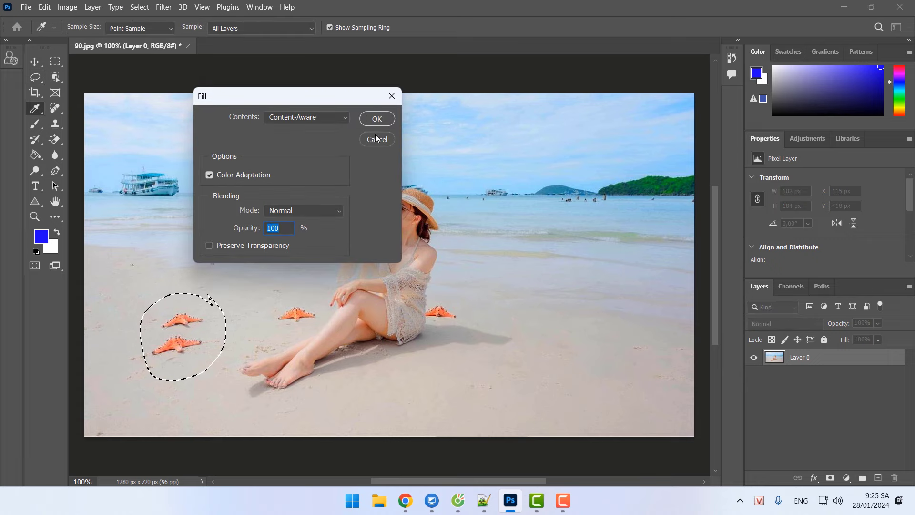
pyautogui.press('Return')
pyautogui.hotkey('ctrl', 'd')
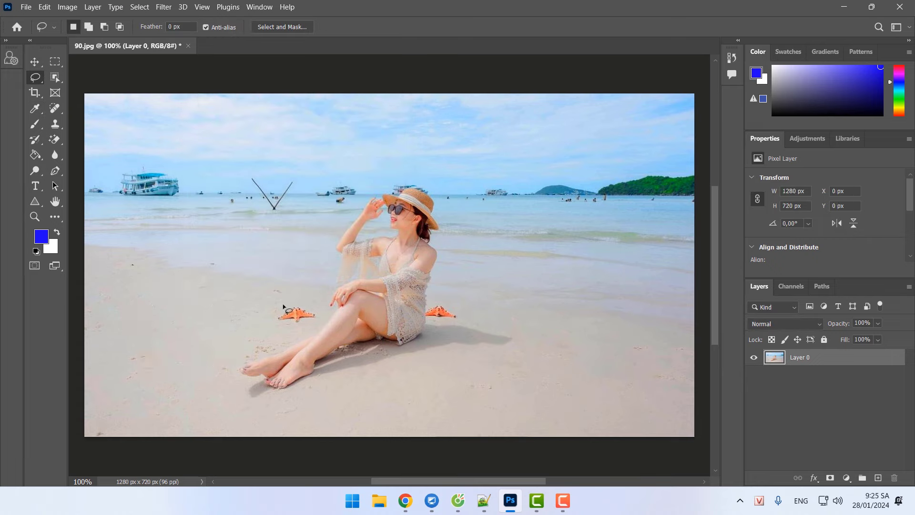
pyautogui.moveTo(274, 301)
pyautogui.mouseDown()
pyautogui.moveTo(300, 330)
pyautogui.moveTo(319, 312)
pyautogui.moveTo(305, 298)
pyautogui.mouseUp()
pyautogui.hotkey('shift', 'F5')
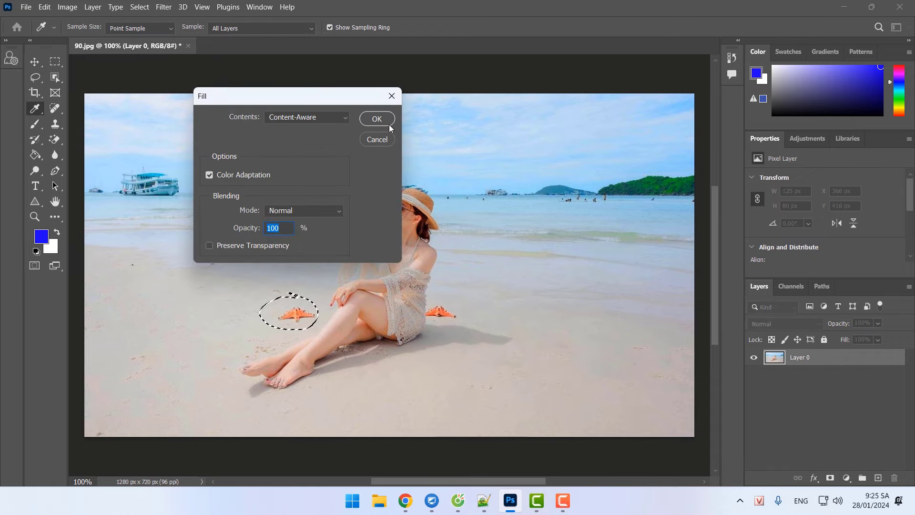
pyautogui.moveTo(321, 99); pyautogui.dragTo(363, 101)
pyautogui.click(418, 121)
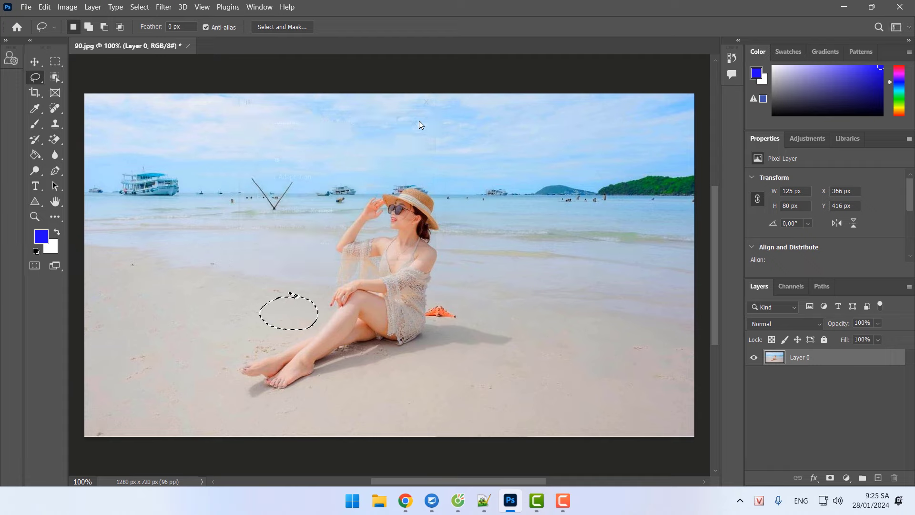
pyautogui.hotkey('ctrl', 'd')
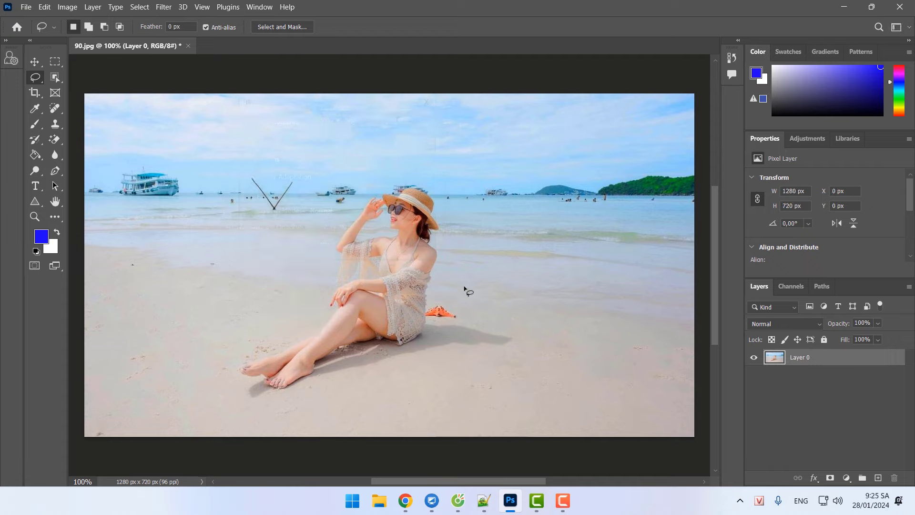
# Erase the large white boat on the left horizon with Content-Aware fill.
pyautogui.moveTo(202, 172)
pyautogui.mouseDown()
pyautogui.moveTo(134, 156)
pyautogui.moveTo(106, 182)
pyautogui.moveTo(126, 205)
pyautogui.moveTo(191, 206)
pyautogui.moveTo(207, 180)
pyautogui.mouseUp()
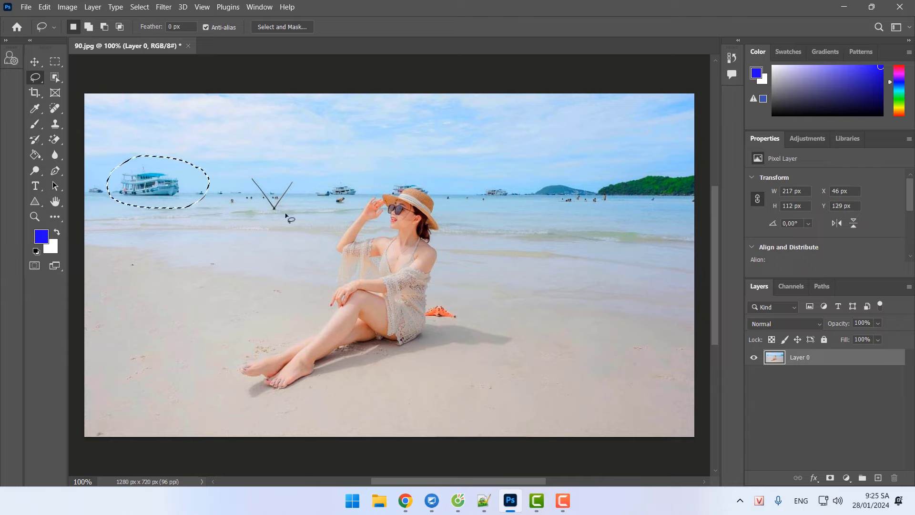
pyautogui.hotkey('shift', 'F5')
pyautogui.click(416, 123)
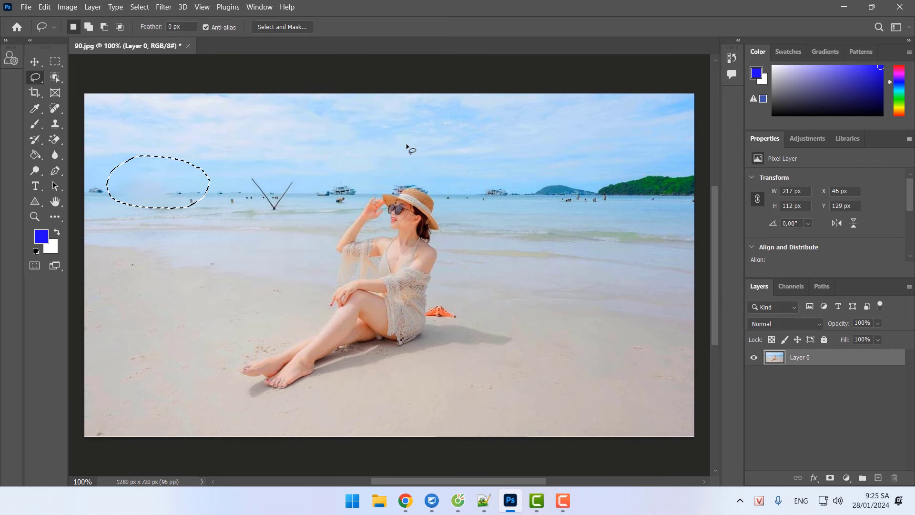
pyautogui.hotkey('ctrl', 'd')
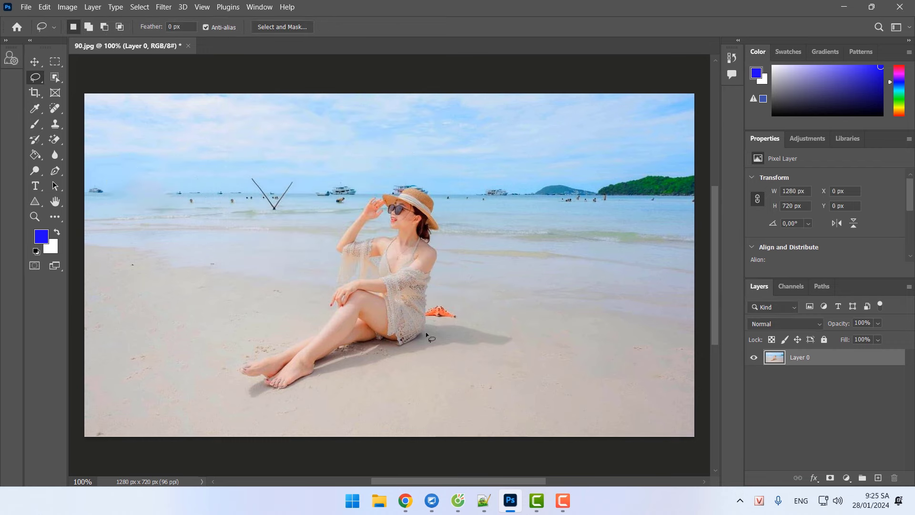
pyautogui.click(483, 500)
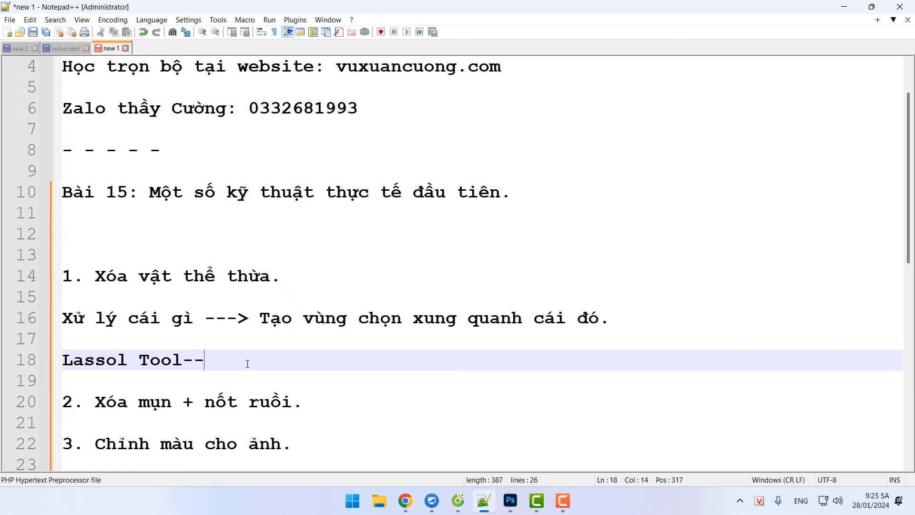
# Finish the note line as 'Lassol Tool -- Shift F5' and move to the end of line 20.
pyautogui.press('BackSpace')
pyautogui.press('BackSpace')
pyautogui.write('-- S')
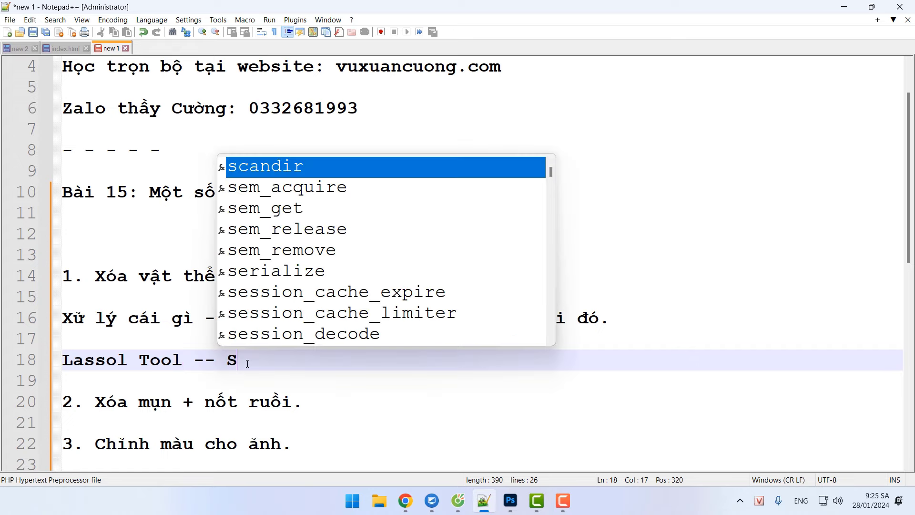
pyautogui.write('fhi')
pyautogui.press('BackSpace')
pyautogui.press('BackSpace')
pyautogui.press('BackSpace')
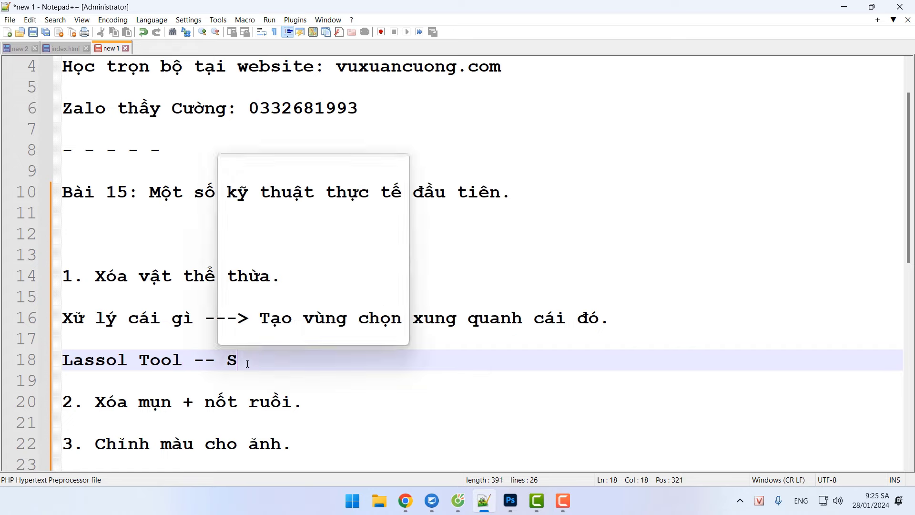
pyautogui.write('hift F5.')
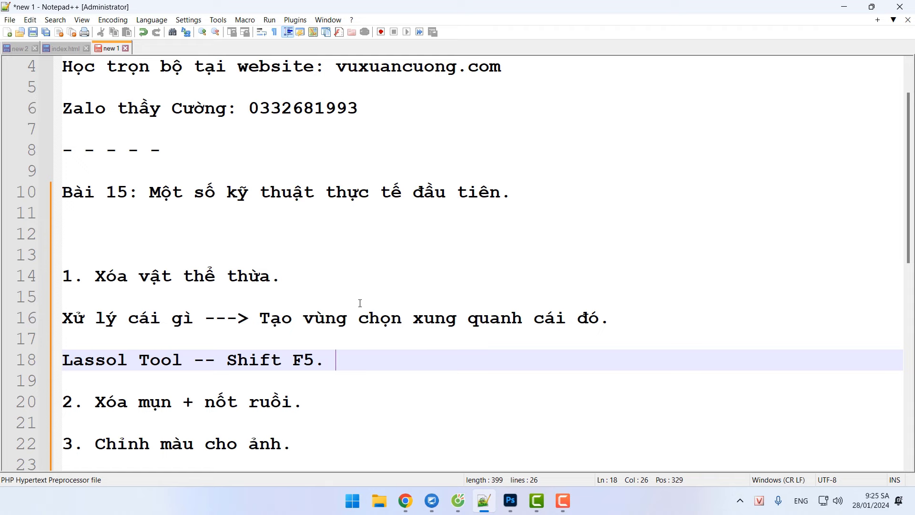
pyautogui.scroll(-1, 361, 303)
pyautogui.click(328, 340)
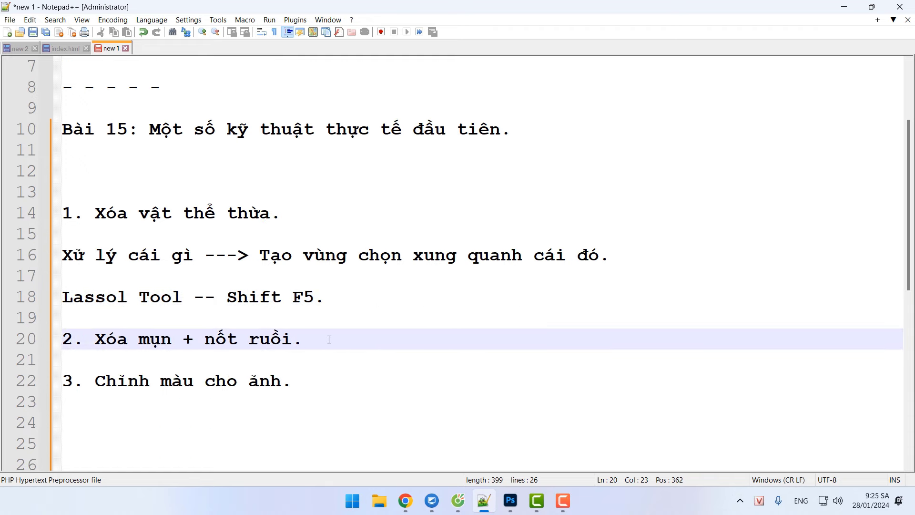
# Close 90.jpg in Photoshop without saving the changes.
pyautogui.click(511, 501)
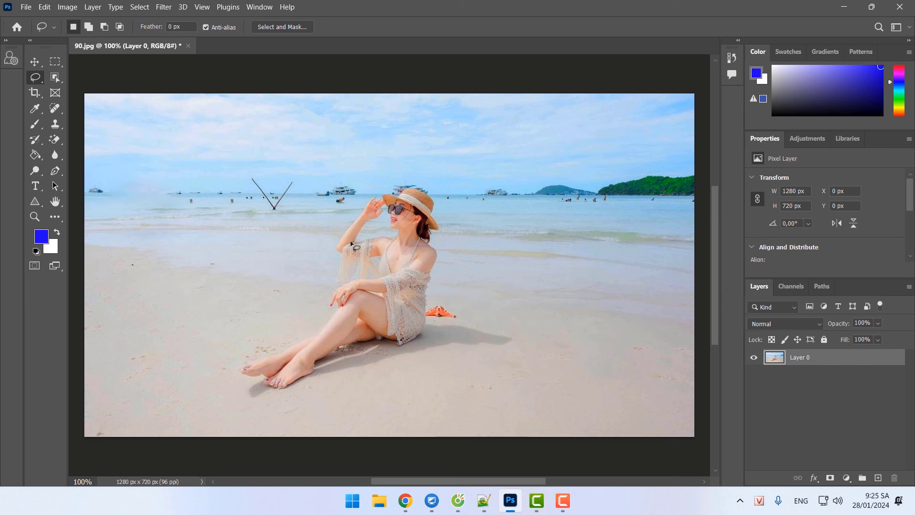
pyautogui.click(188, 46)
pyautogui.click(476, 193)
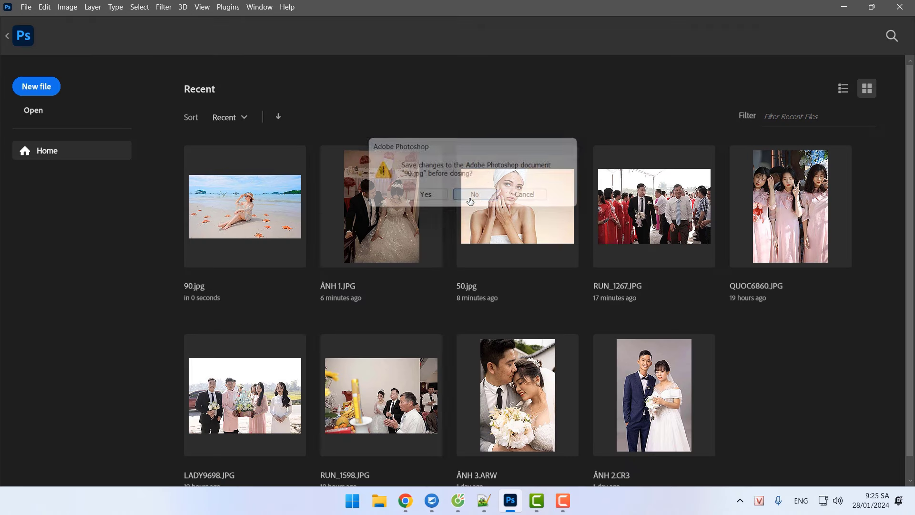
# Open 50.jpg at 100% and unlock its Background into Layer 0.
pyautogui.click(522, 212)
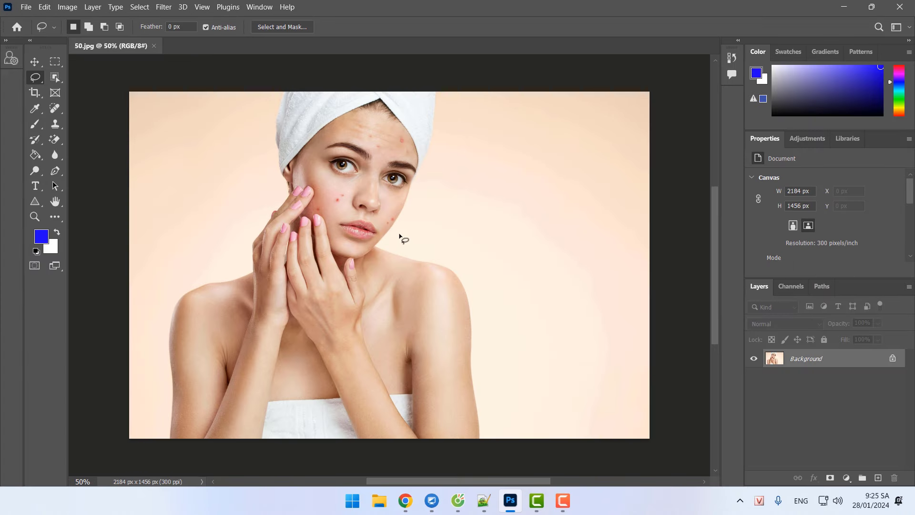
pyautogui.hotkey('ctrl', '+')
pyautogui.click(893, 358)
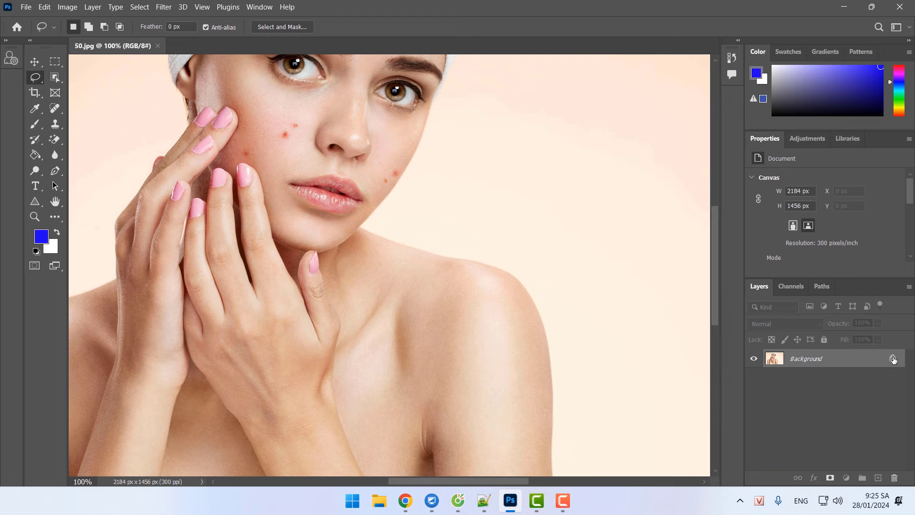
pyautogui.scroll(3, 410, 242)
pyautogui.scroll(-3, 410, 242)
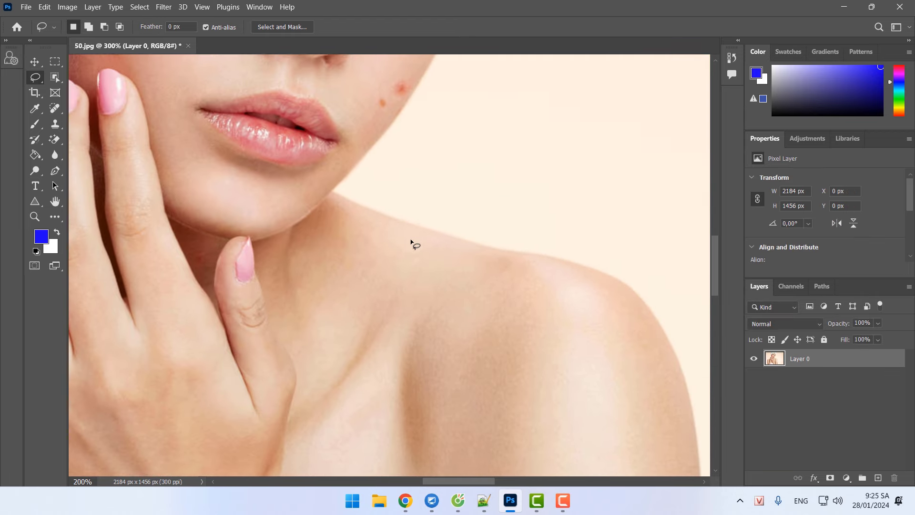
pyautogui.scroll(5, 411, 242)
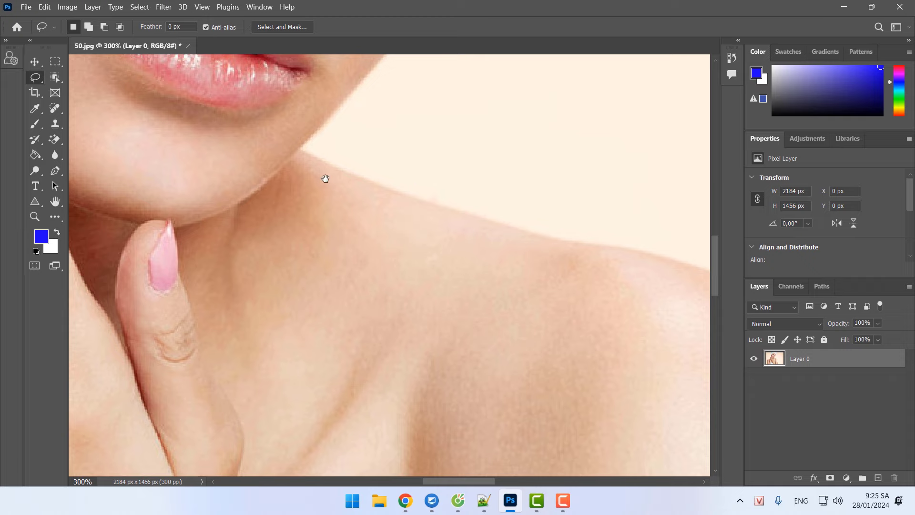
pyautogui.moveTo(326, 178); pyautogui.dragTo(401, 324)
pyautogui.scroll(-3, 401, 315)
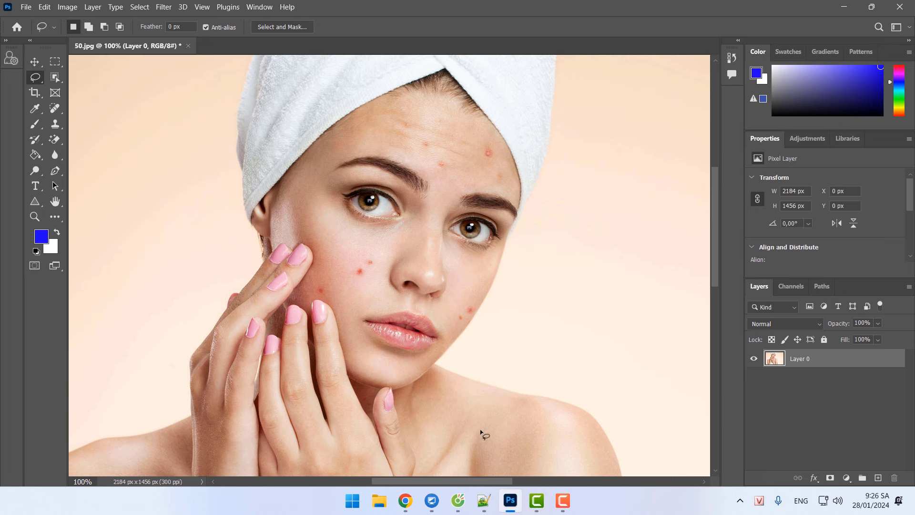
# Note the shortcut 'J' in the lesson notes under point 2.
pyautogui.click(483, 500)
pyautogui.press('Return')
pyautogui.press('Return')
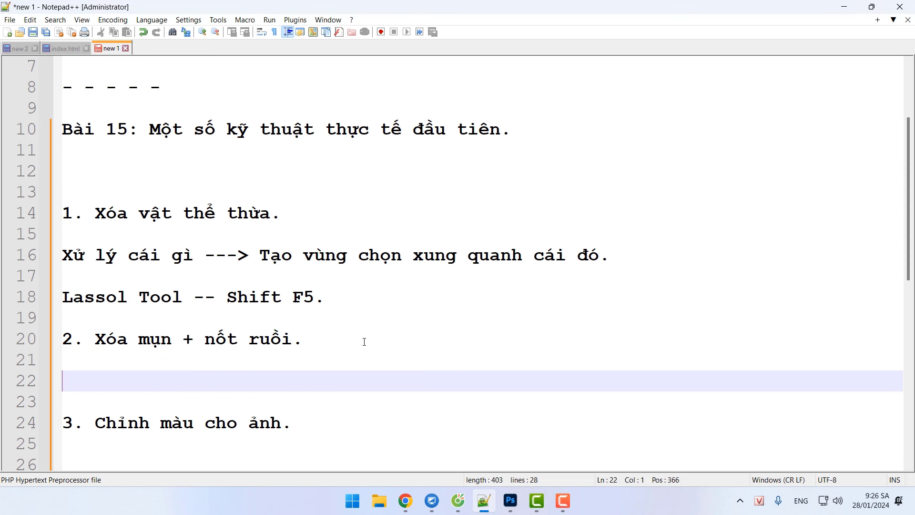
pyautogui.write('J')
pyautogui.click(510, 500)
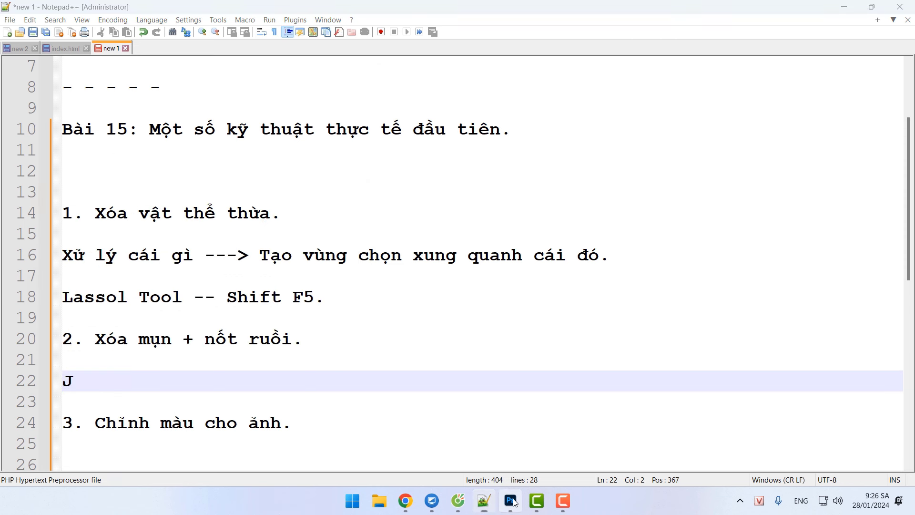
# Pick the Spot Healing Brush and heal the blemishes on the cheek and jaw.
pyautogui.press('j')
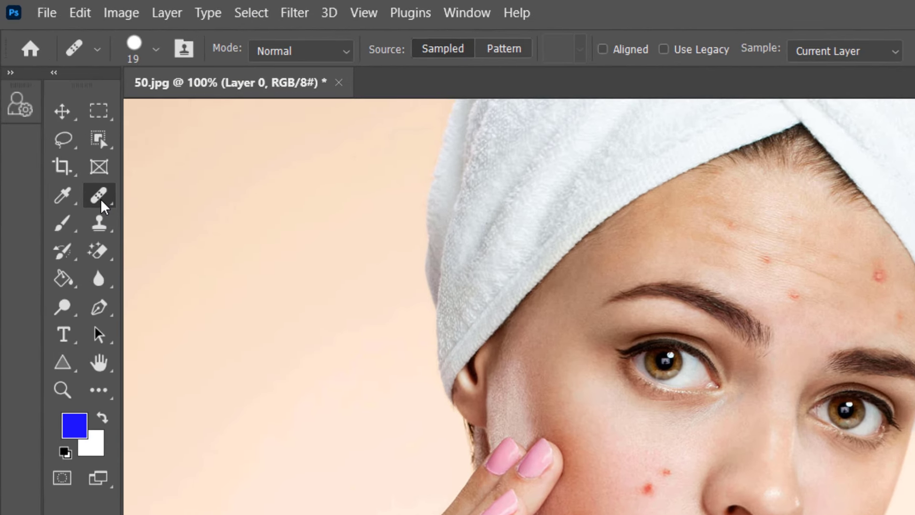
pyautogui.rightClick(56, 111)
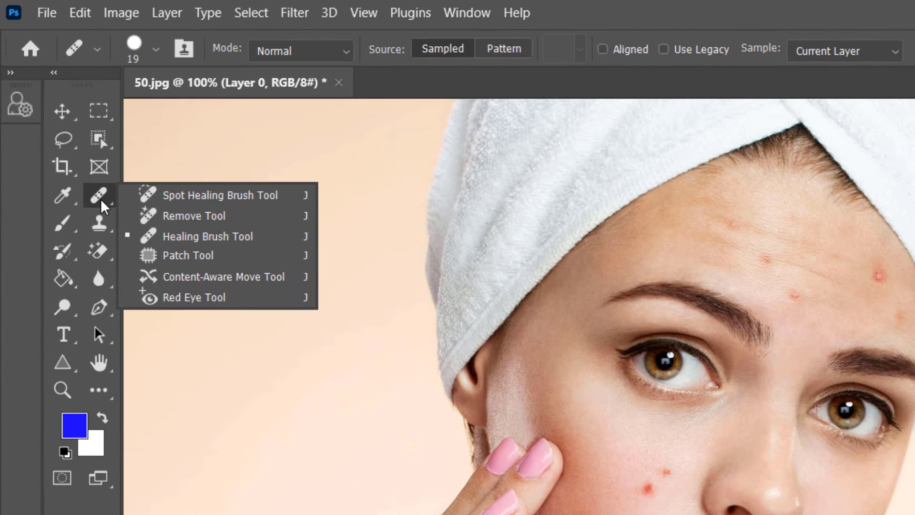
pyautogui.click(227, 195)
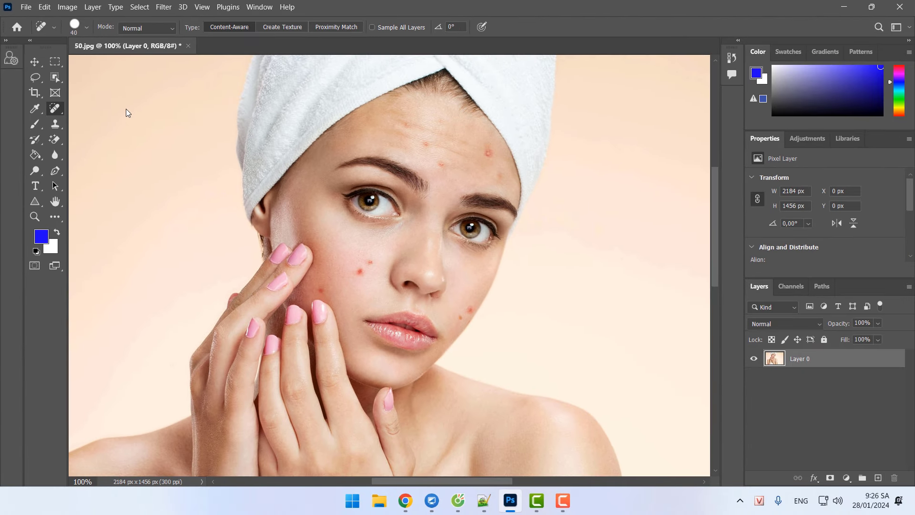
pyautogui.click(364, 265)
pyautogui.click(360, 270)
pyautogui.click(368, 260)
pyautogui.click(469, 309)
pyautogui.click(460, 316)
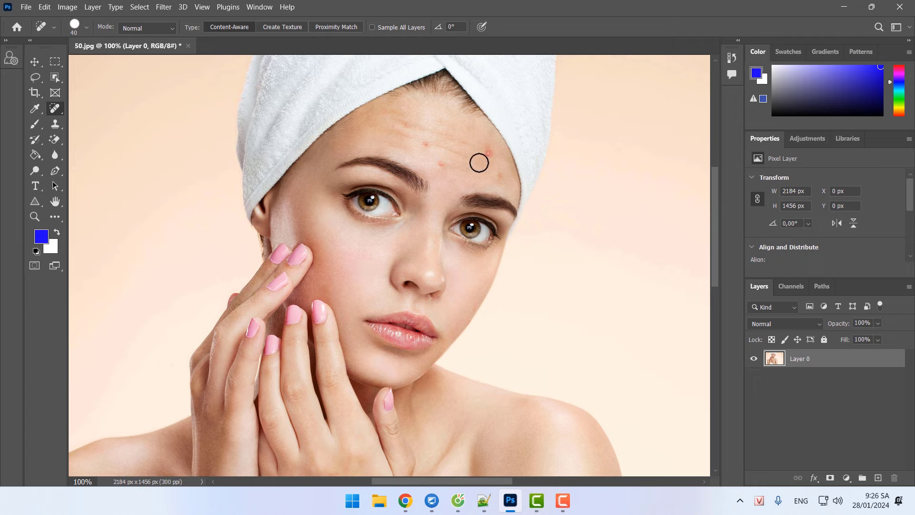
# Heal the forehead blemishes, then close 50.jpg.
pyautogui.click(488, 152)
pyautogui.click(438, 166)
pyautogui.click(491, 156)
pyautogui.click(427, 145)
pyautogui.click(405, 124)
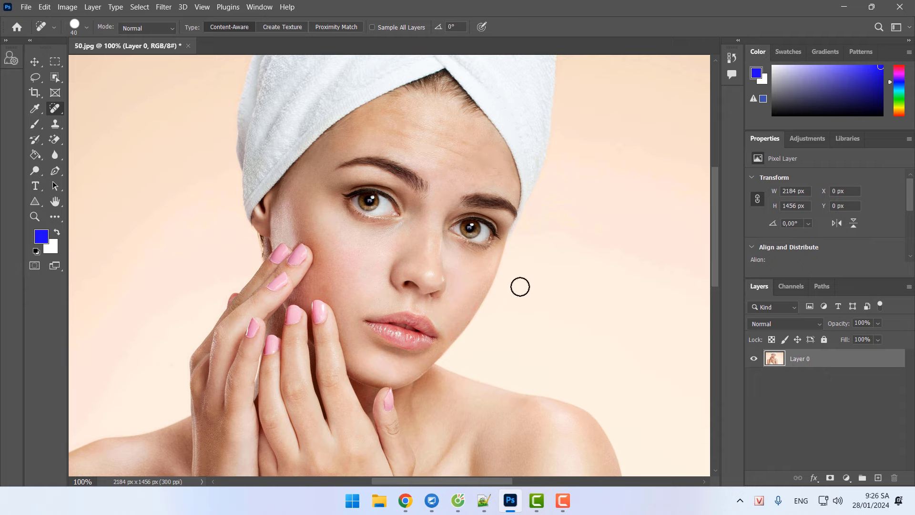
pyautogui.click(189, 46)
# Discard the retouching, reopen the original 50.jpg, unlock its background and zoom in.
pyautogui.click(476, 195)
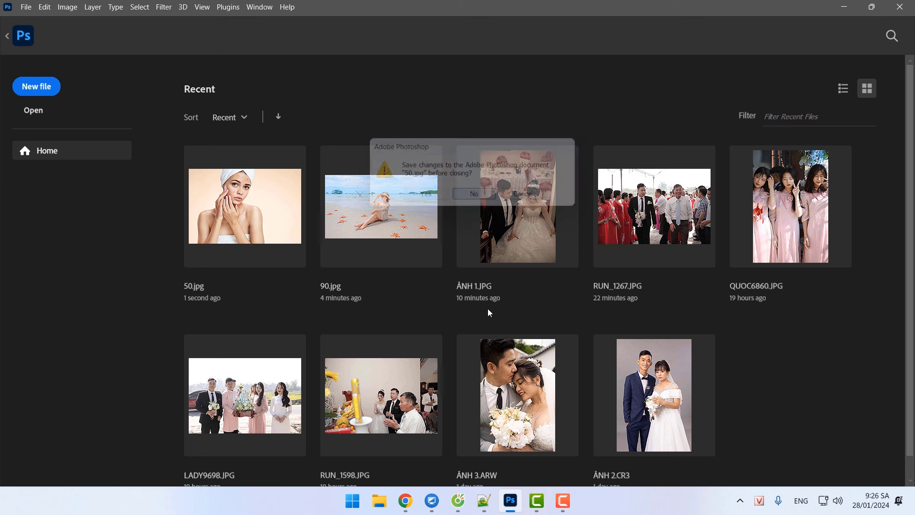
pyautogui.click(254, 216)
pyautogui.click(892, 358)
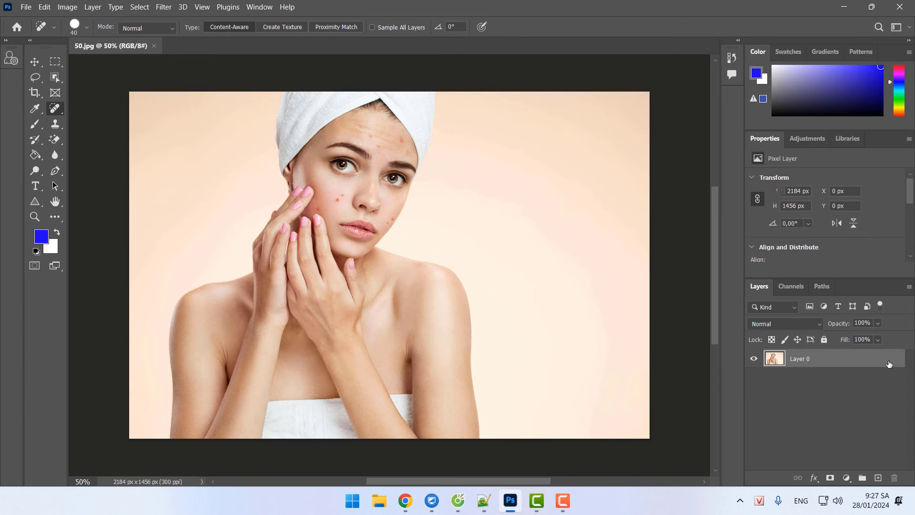
pyautogui.scroll(2, 419, 296)
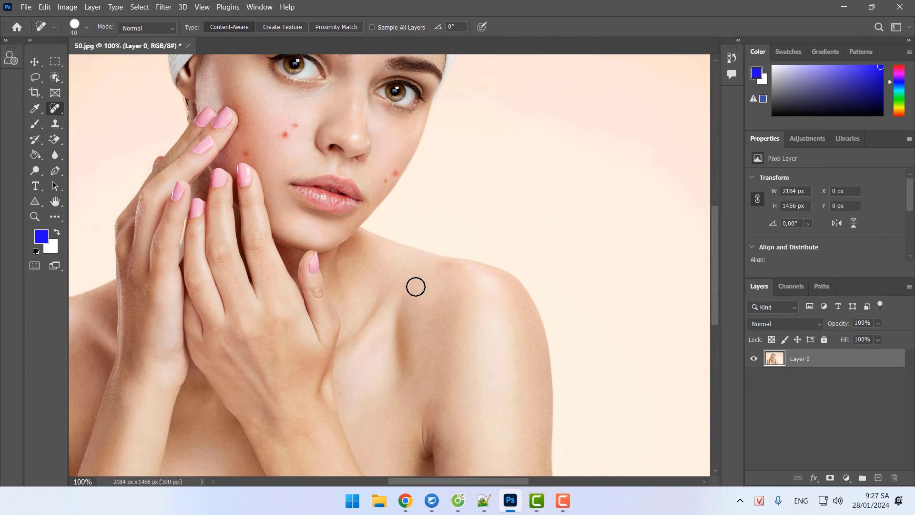
pyautogui.scroll(3, 251, 228)
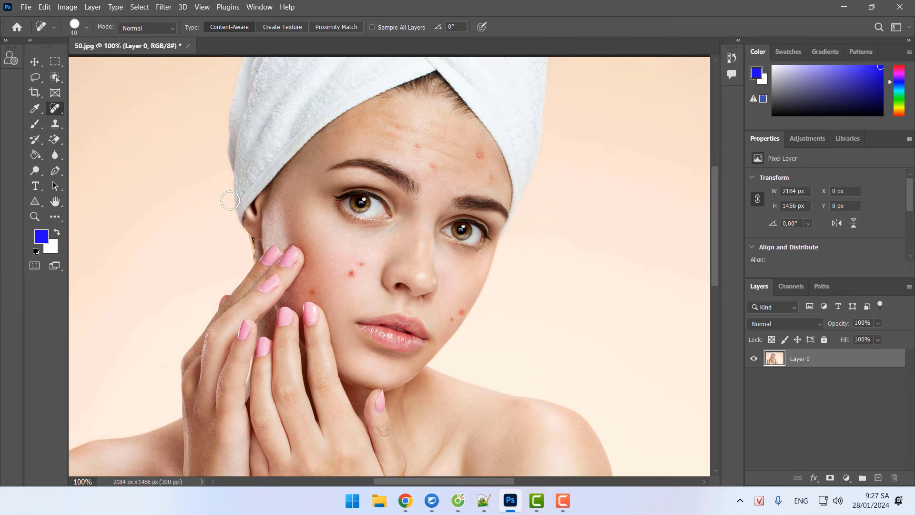
# With the Spot Healing Brush, heal the cheek and jaw blemishes.
pyautogui.rightClick(58, 107)
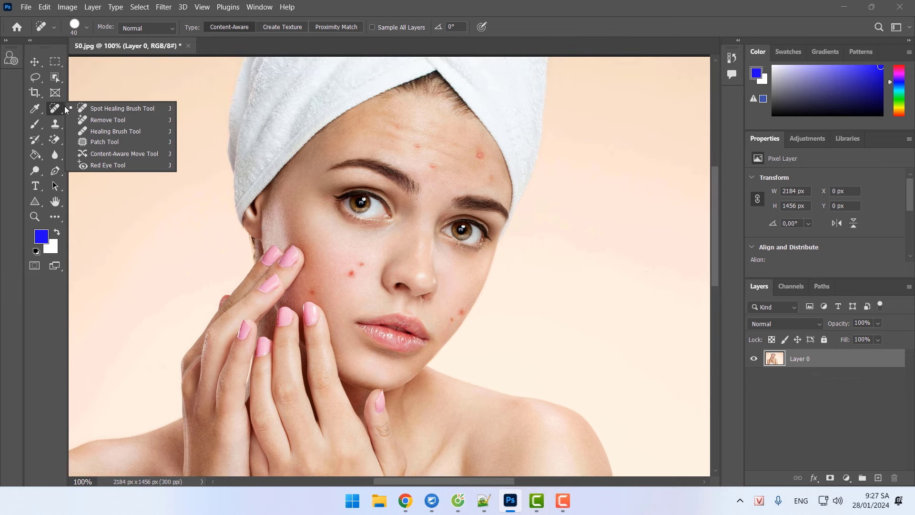
pyautogui.click(104, 107)
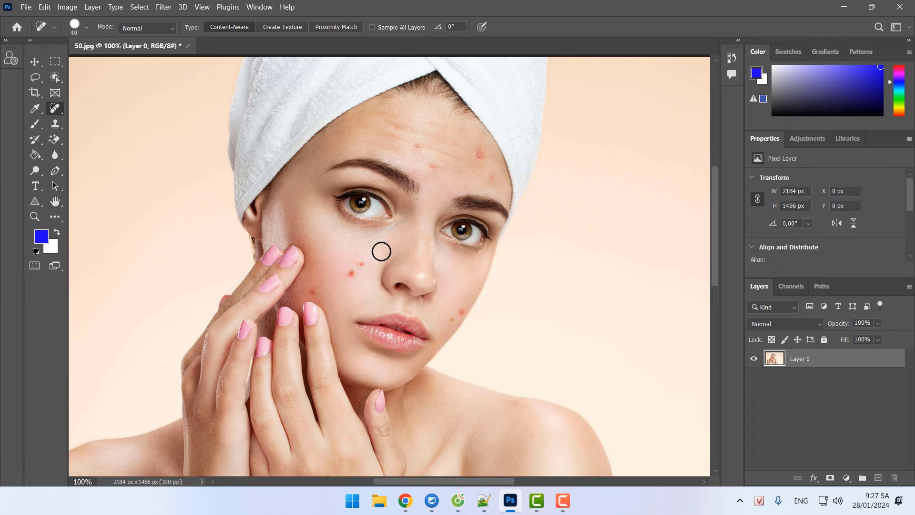
pyautogui.click(312, 291)
pyautogui.click(348, 274)
pyautogui.click(360, 266)
pyautogui.click(449, 319)
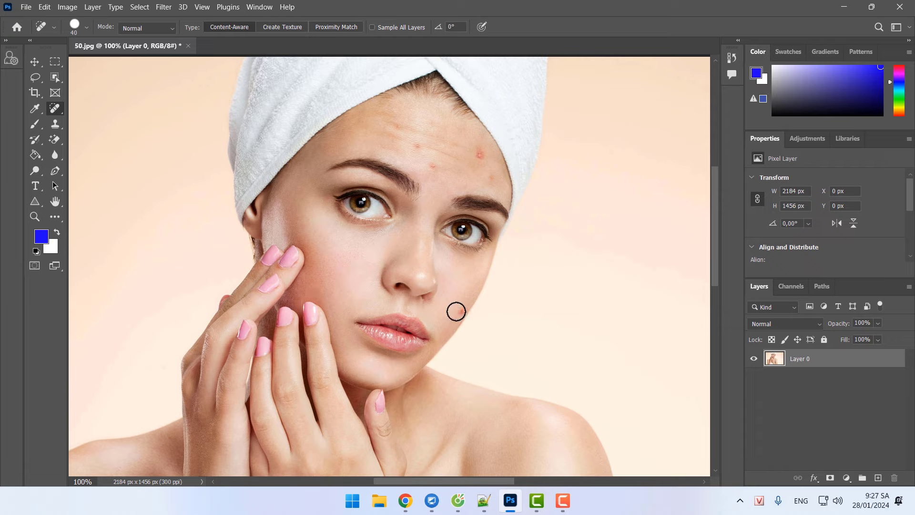
# Heal the forehead blemishes, then close the retouched 50.jpg.
pyautogui.click(477, 150)
pyautogui.click(491, 174)
pyautogui.click(478, 155)
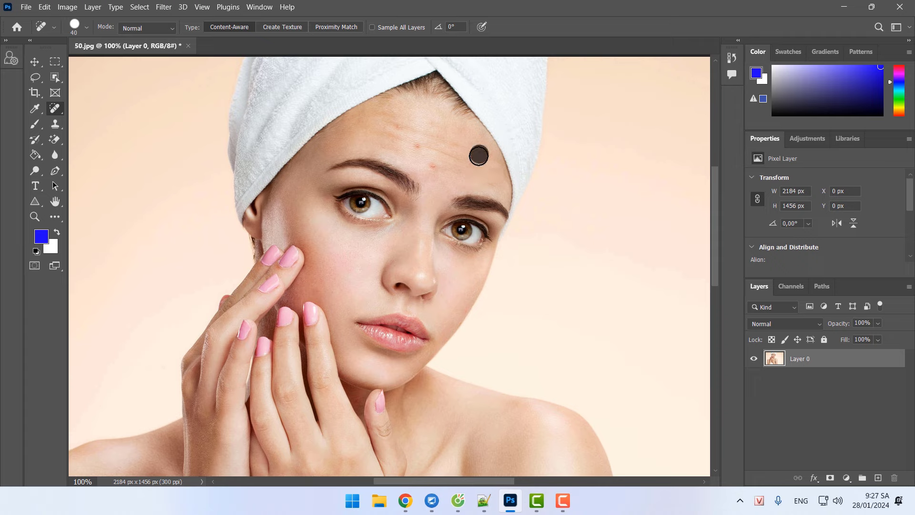
pyautogui.click(434, 165)
pyautogui.click(416, 146)
pyautogui.click(400, 127)
pyautogui.click(430, 125)
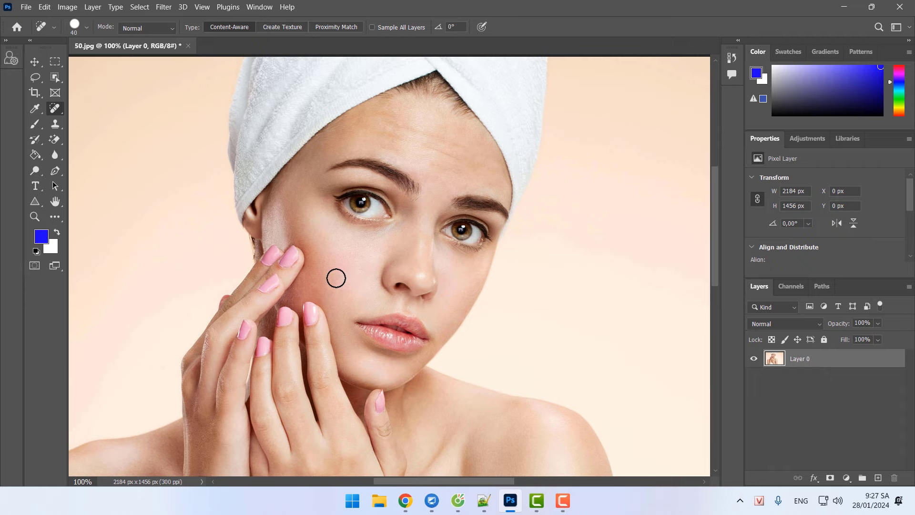
pyautogui.click(188, 46)
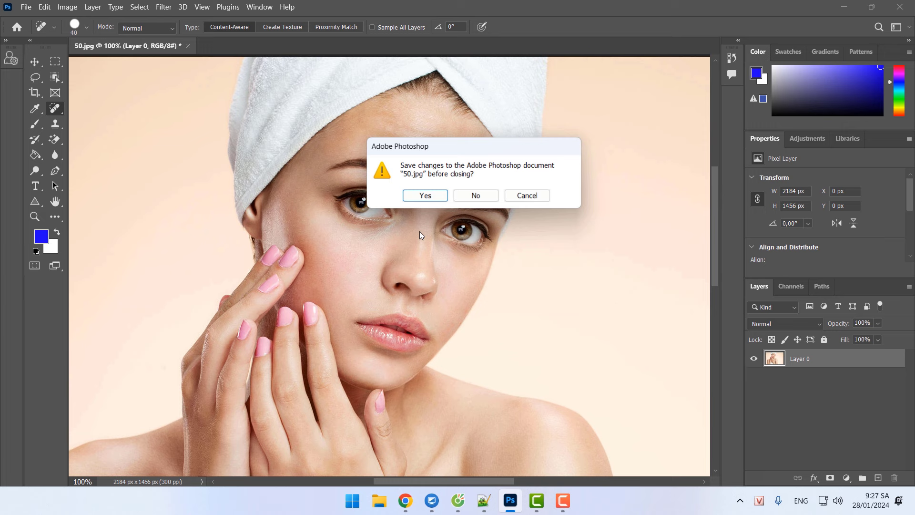
# Discard 50.jpg, open a (2).jpg from Desktop > STOCK > DOWNLOAD, and unlock it as Layer 0.
pyautogui.click(476, 203)
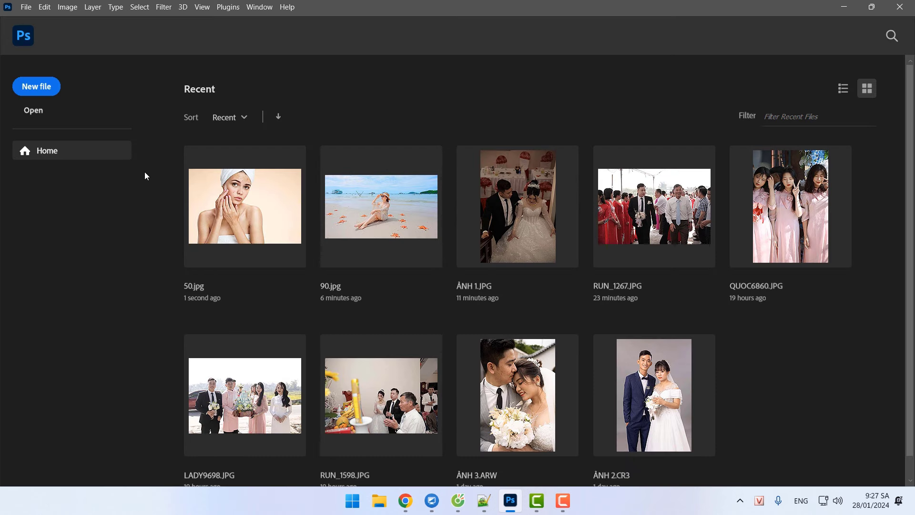
pyautogui.click(33, 110)
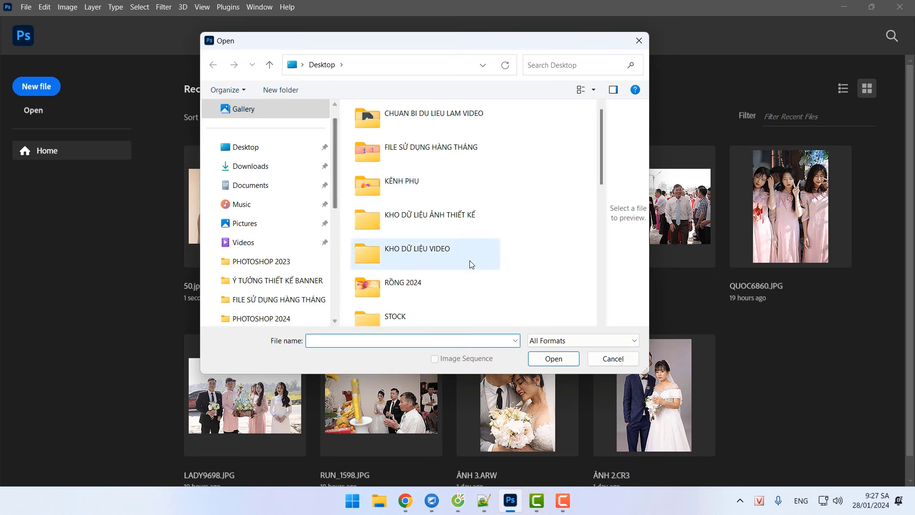
pyautogui.scroll(-3, 447, 269)
pyautogui.scroll(2, 419, 248)
pyautogui.doubleClick(409, 219)
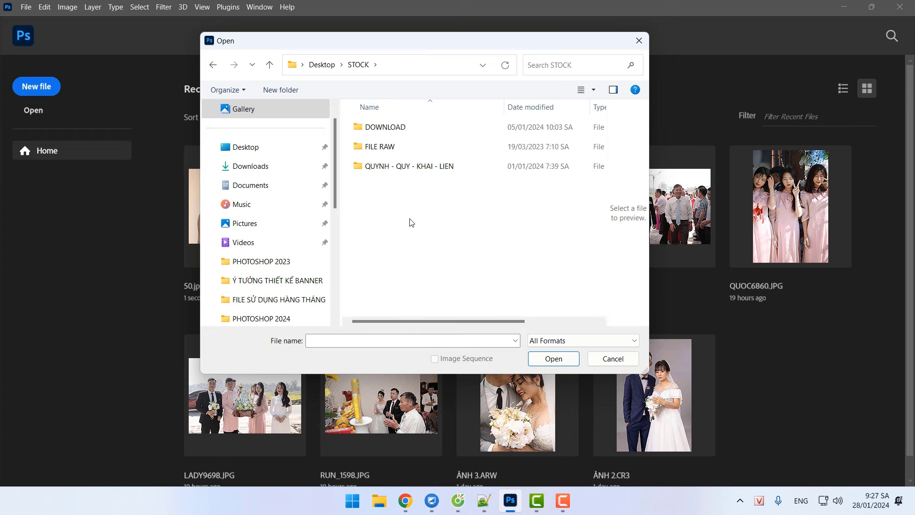
pyautogui.doubleClick(408, 133)
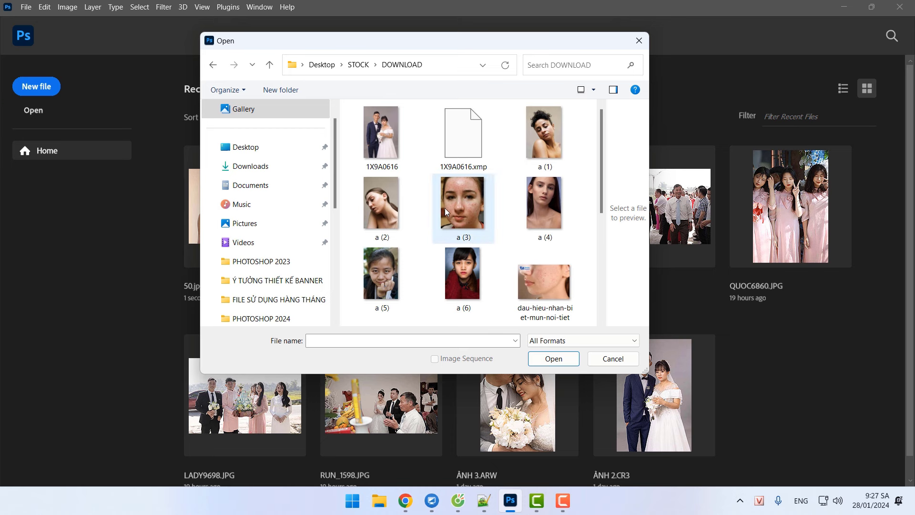
pyautogui.doubleClick(382, 206)
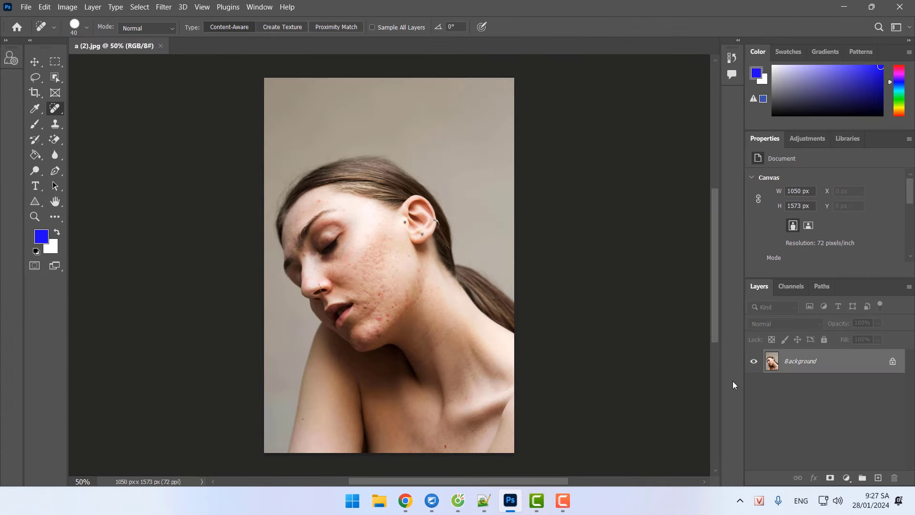
pyautogui.click(891, 361)
# At 100% zoom, spot-heal the blemishes beside the eye, on the chin and lower cheek.
pyautogui.hotkey('ctrl', '1')
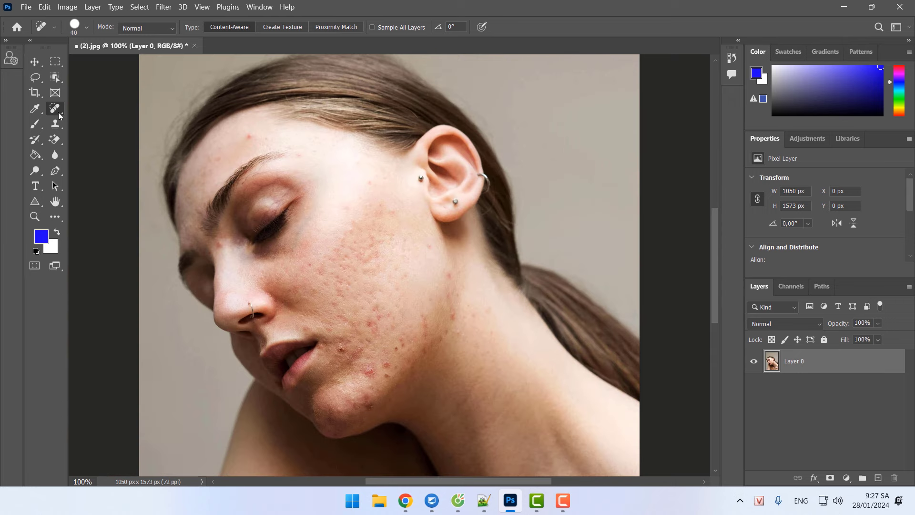
pyautogui.rightClick(59, 115)
pyautogui.click(95, 109)
pyautogui.click(217, 242)
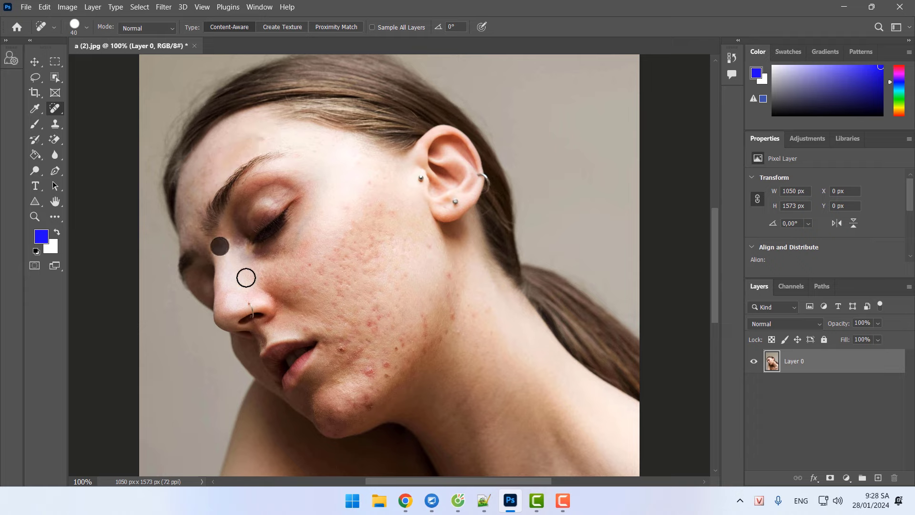
pyautogui.click(371, 371)
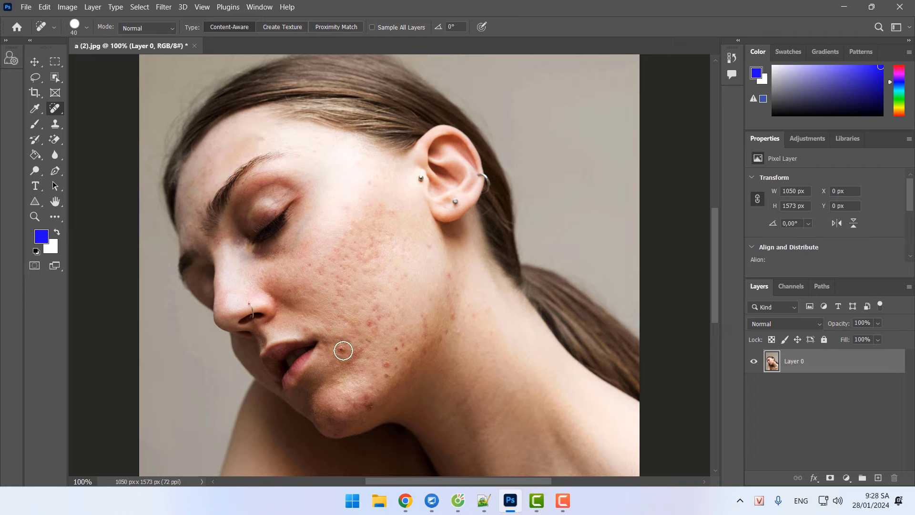
pyautogui.click(342, 349)
pyautogui.click(391, 364)
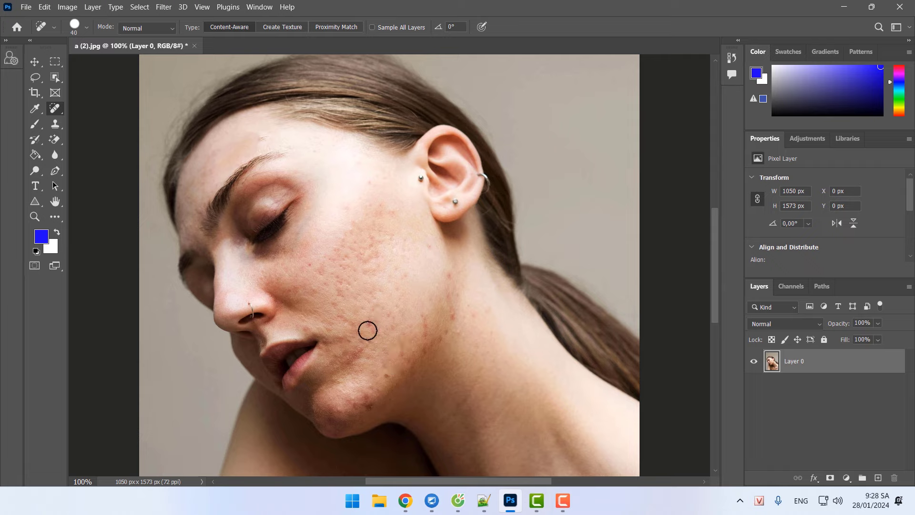
# Spot-heal the remaining acne spots across the cheek, jaw and near the ear.
pyautogui.click(354, 320)
pyautogui.click(361, 308)
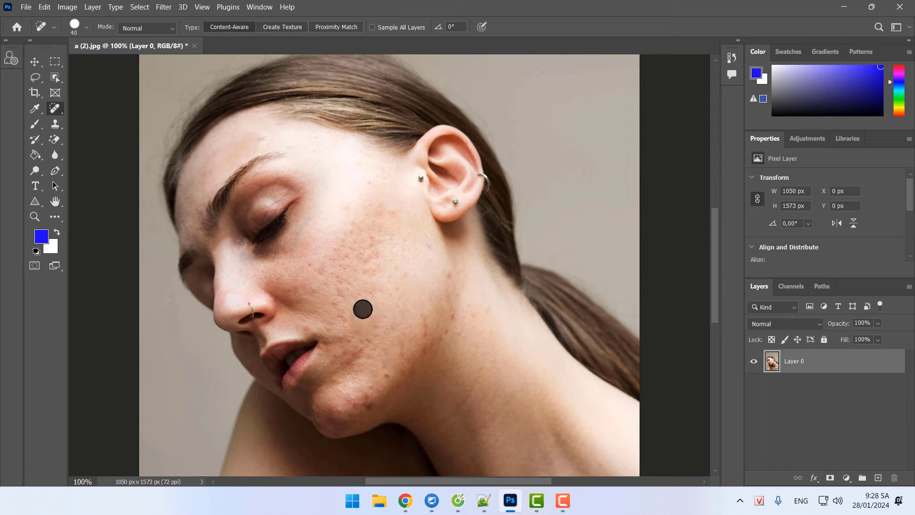
pyautogui.click(392, 300)
pyautogui.click(373, 327)
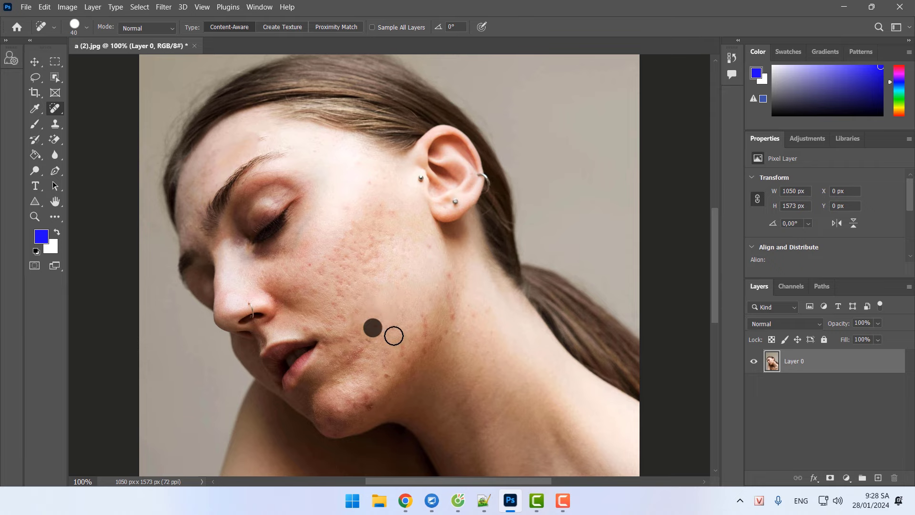
pyautogui.click(343, 286)
pyautogui.click(372, 285)
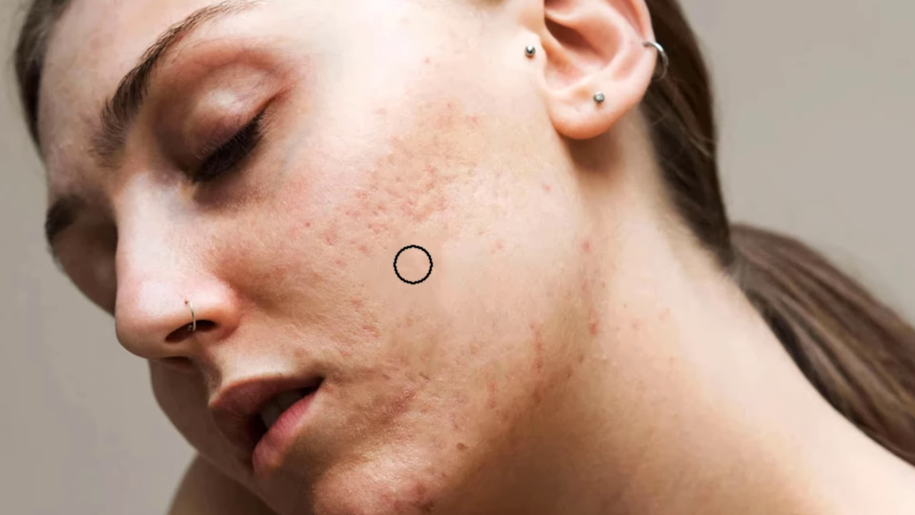
pyautogui.click(453, 245)
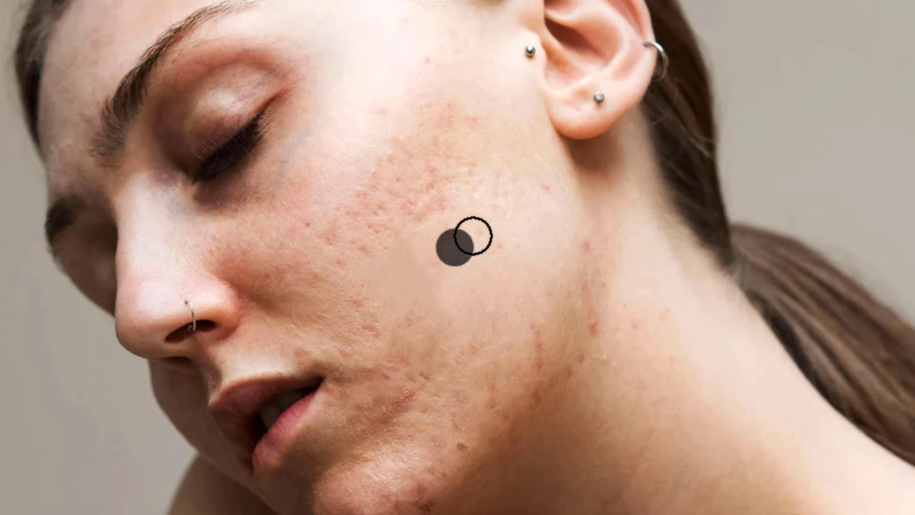
pyautogui.click(495, 253)
pyautogui.click(408, 320)
pyautogui.click(371, 320)
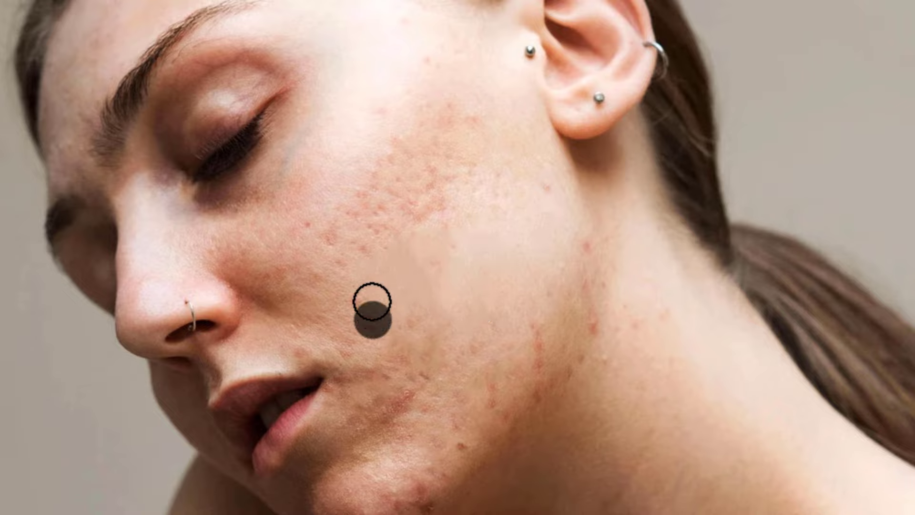
pyautogui.click(348, 259)
pyautogui.click(384, 235)
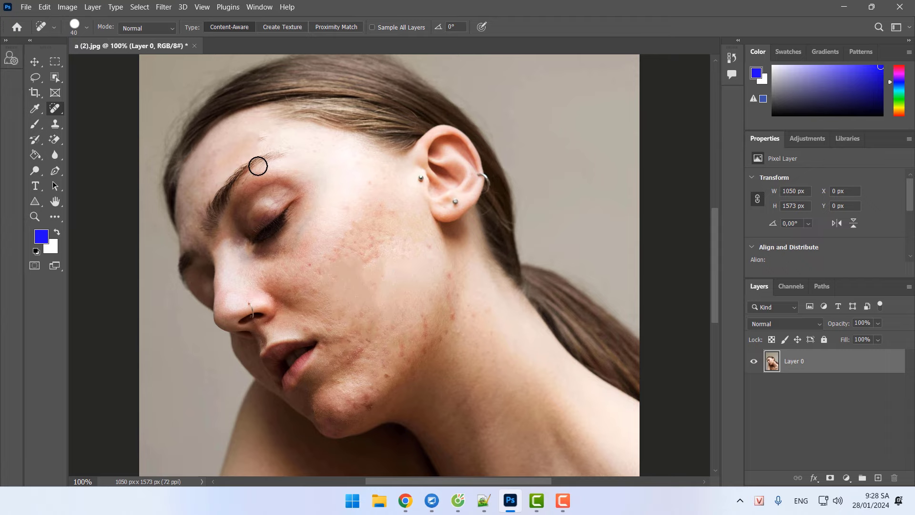
# Discard the healing edits, reopen a (2).jpg at 100% as Layer 0, and show the VUXUANCUONG panel.
pyautogui.click(196, 46)
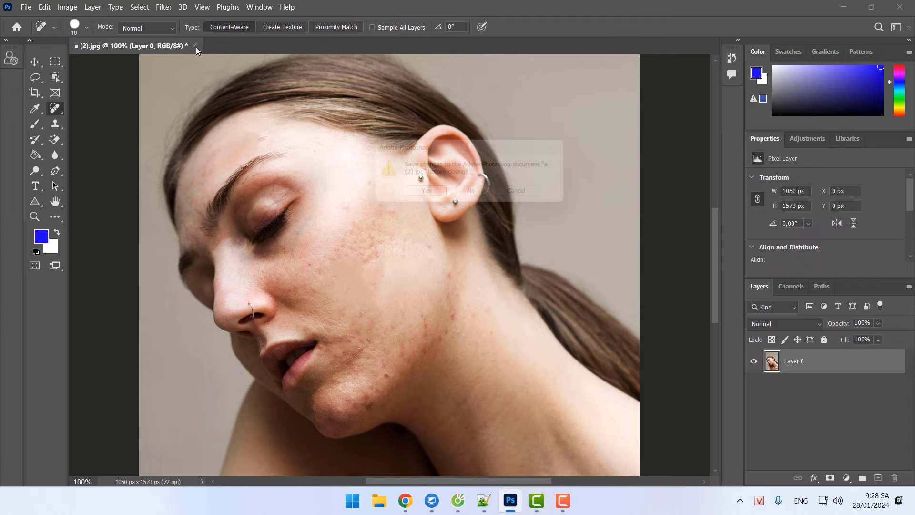
pyautogui.click(474, 198)
pyautogui.click(245, 206)
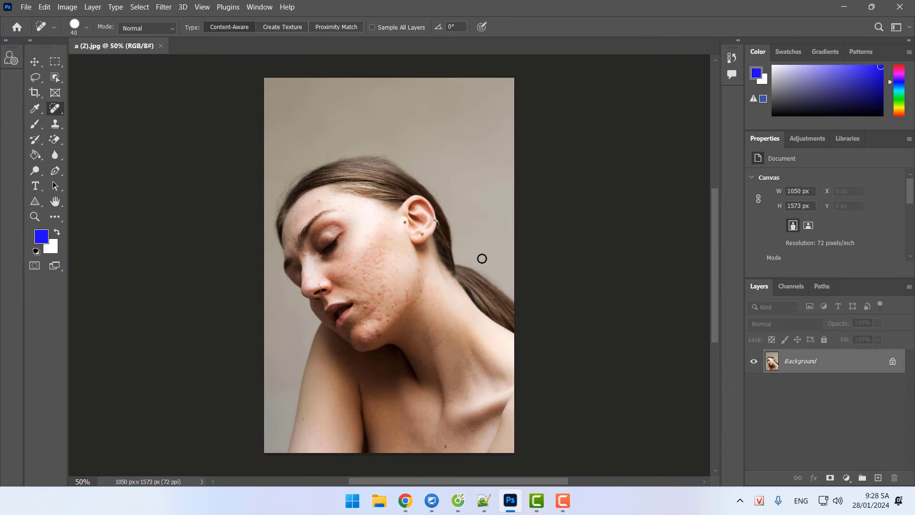
pyautogui.hotkey('ctrl', '+')
pyautogui.hotkey('ctrl', '+')
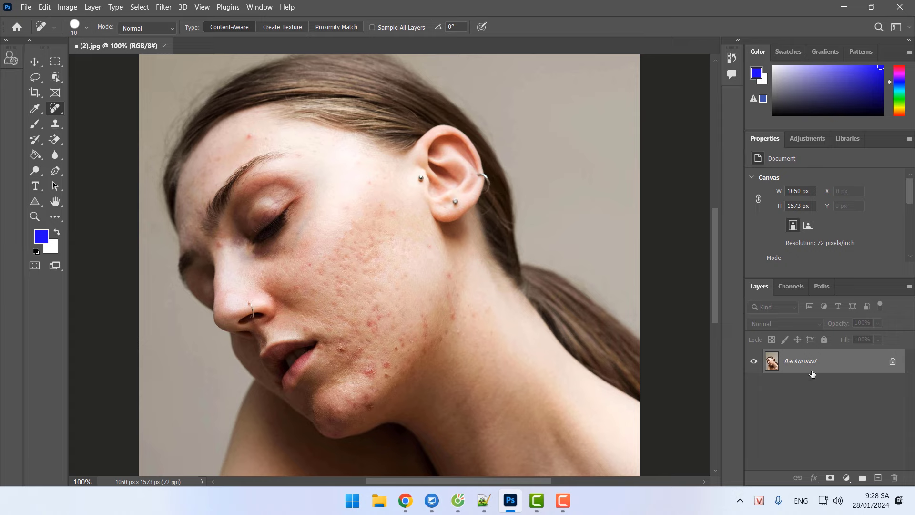
pyautogui.click(891, 363)
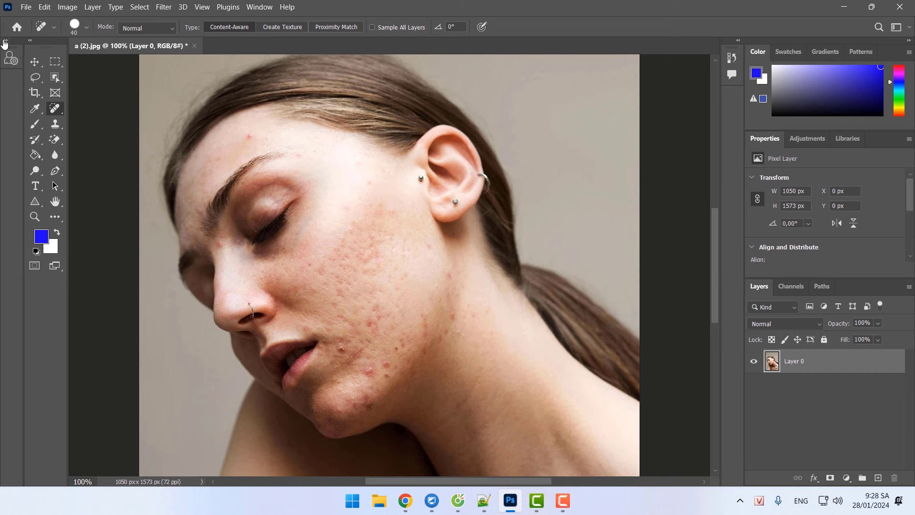
pyautogui.click(11, 59)
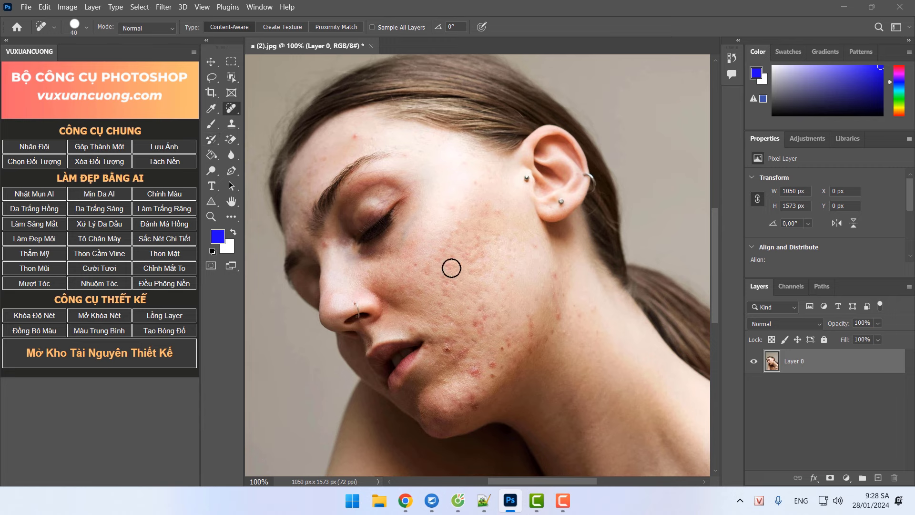
# Lasso-select the face and apply Nhặt Mụn AI and Mịn Da AI to it.
pyautogui.click(211, 78)
pyautogui.moveTo(400, 134)
pyautogui.mouseDown()
pyautogui.moveTo(337, 125)
pyautogui.moveTo(288, 169)
pyautogui.moveTo(275, 286)
pyautogui.moveTo(307, 351)
pyautogui.moveTo(361, 404)
pyautogui.moveTo(426, 440)
pyautogui.moveTo(490, 441)
pyautogui.moveTo(532, 413)
pyautogui.moveTo(619, 321)
pyautogui.moveTo(588, 254)
pyautogui.moveTo(537, 217)
pyautogui.moveTo(489, 154)
pyautogui.moveTo(406, 129)
pyautogui.mouseUp()
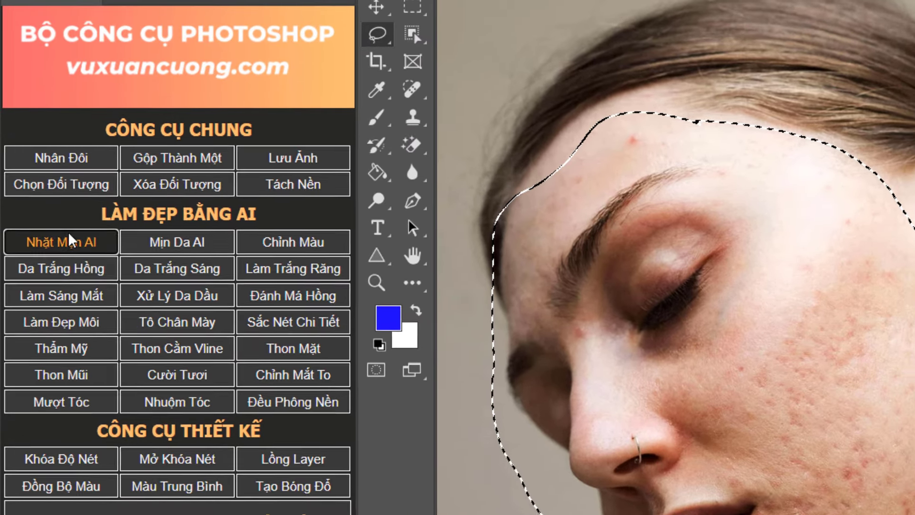
pyautogui.click(62, 243)
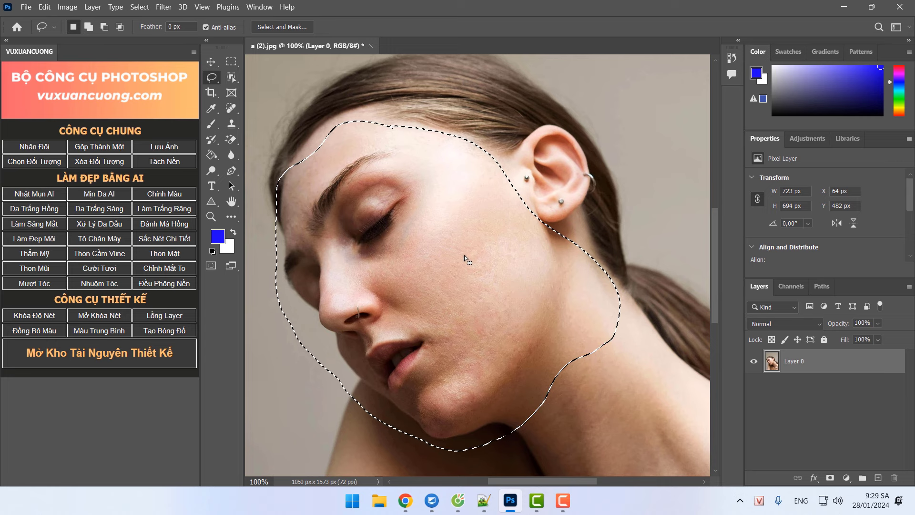
pyautogui.click(99, 193)
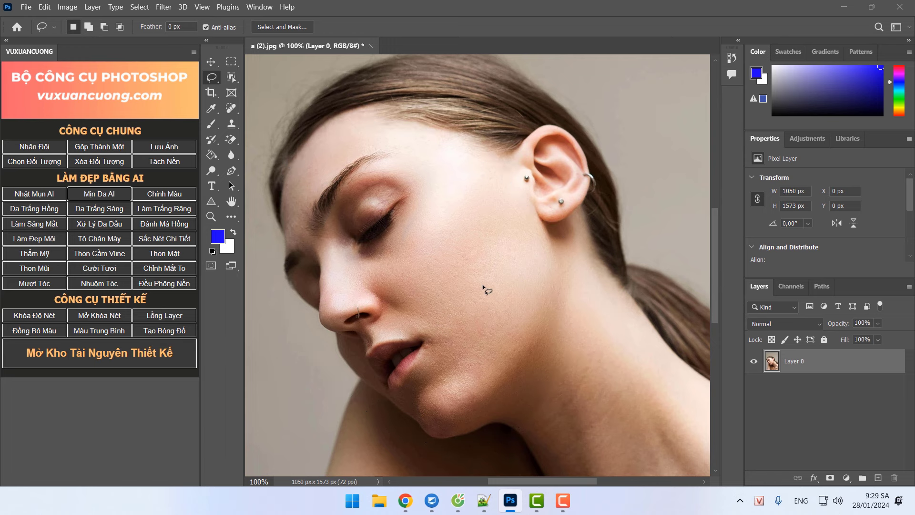
# Revert the photo, unlock and duplicate Layer 0, run Nhặt Mụn AI on the lassoed face, then deselect.
pyautogui.press('F12')
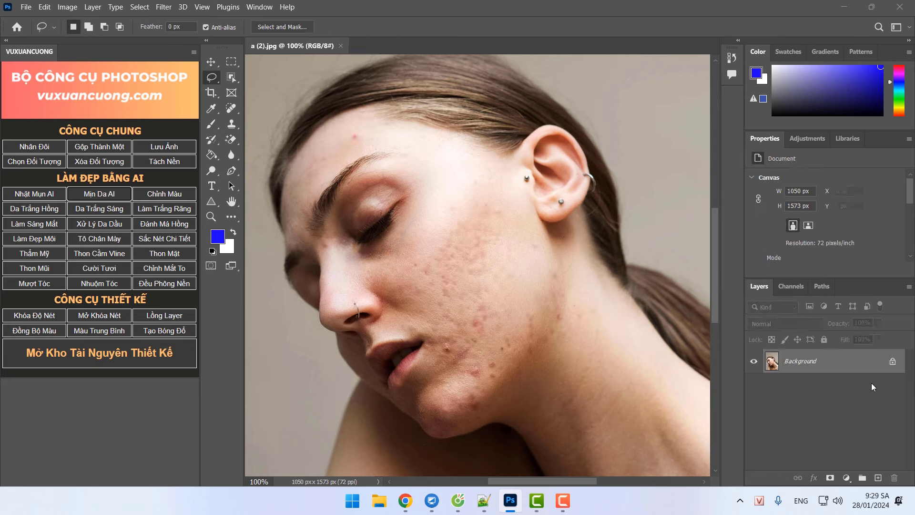
pyautogui.click(892, 360)
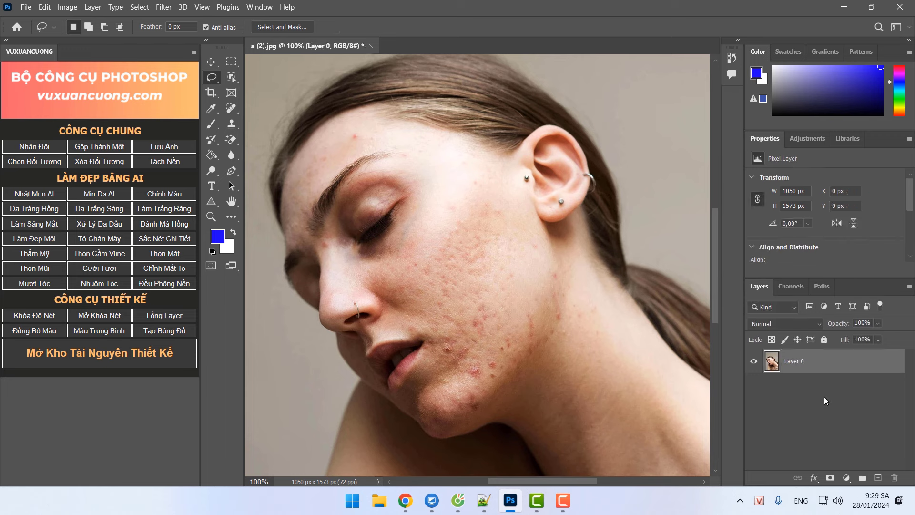
pyautogui.click(51, 146)
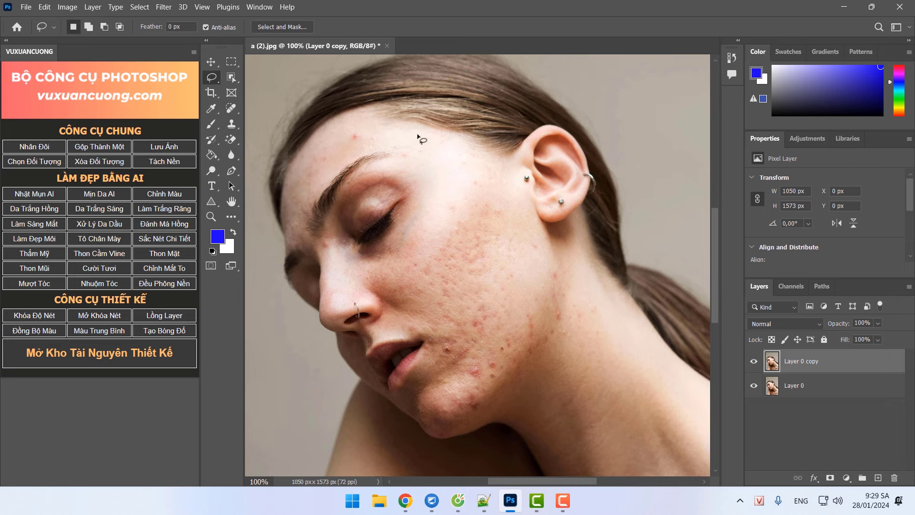
pyautogui.moveTo(418, 135)
pyautogui.mouseDown()
pyautogui.moveTo(332, 128)
pyautogui.moveTo(287, 195)
pyautogui.moveTo(273, 237)
pyautogui.moveTo(276, 303)
pyautogui.moveTo(323, 375)
pyautogui.moveTo(380, 426)
pyautogui.moveTo(469, 461)
pyautogui.moveTo(569, 421)
pyautogui.moveTo(615, 371)
pyautogui.moveTo(624, 305)
pyautogui.moveTo(582, 257)
pyautogui.moveTo(531, 221)
pyautogui.moveTo(481, 146)
pyautogui.moveTo(396, 127)
pyautogui.moveTo(419, 131)
pyautogui.mouseUp()
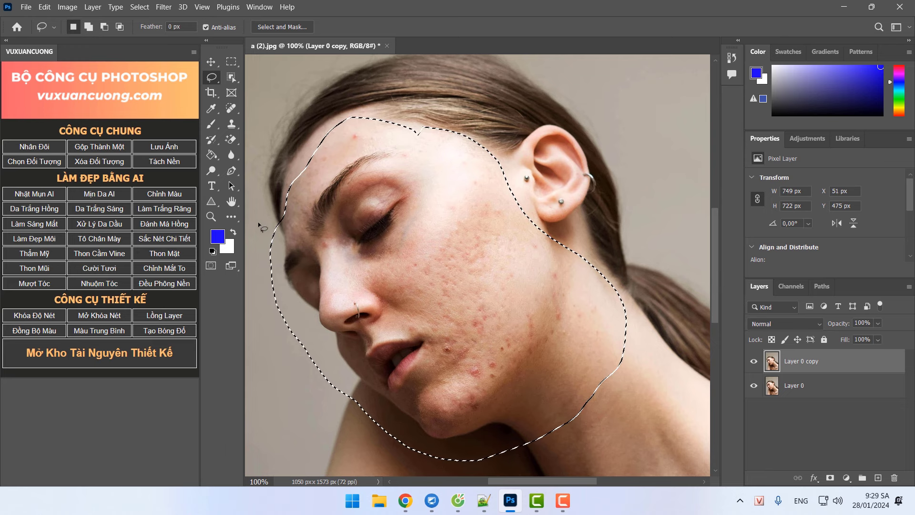
pyautogui.click(34, 193)
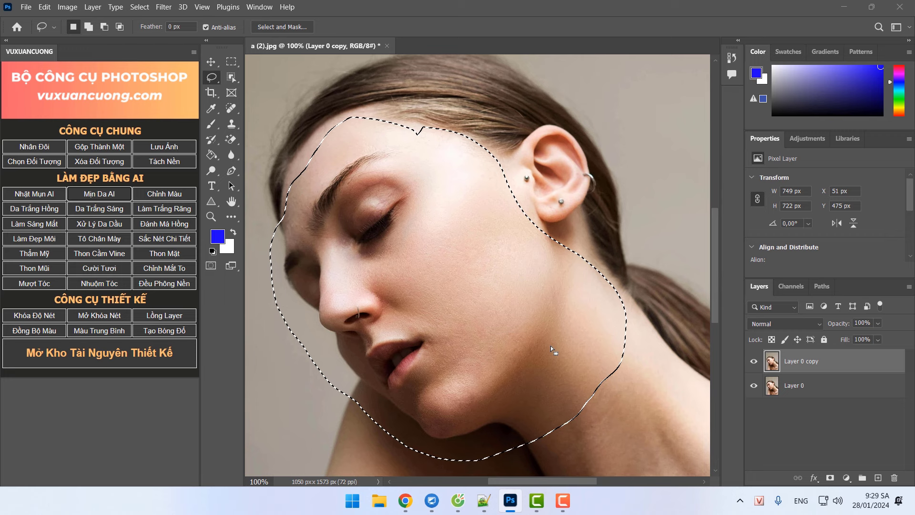
pyautogui.hotkey('ctrl', 'd')
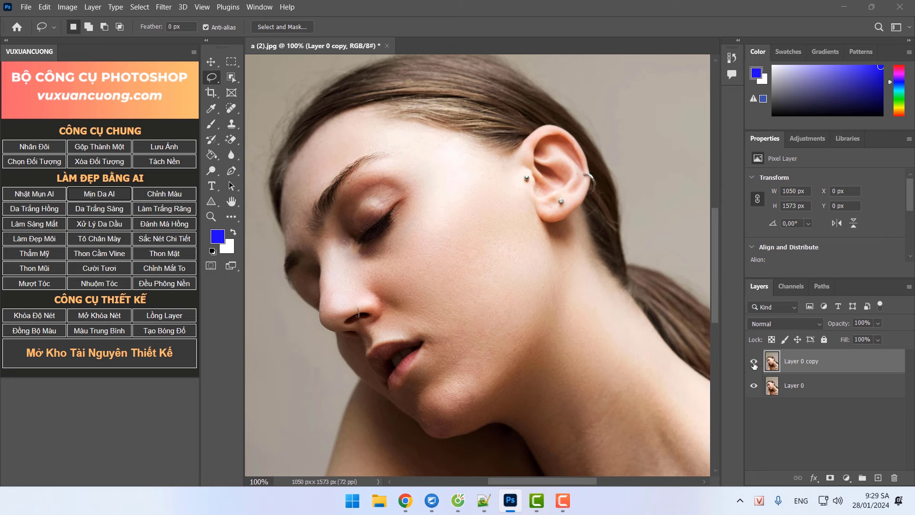
# Toggle Layer 0 copy's visibility to compare with the original, leave it visible, and collapse VUXUANCUONG.
pyautogui.click(754, 364)
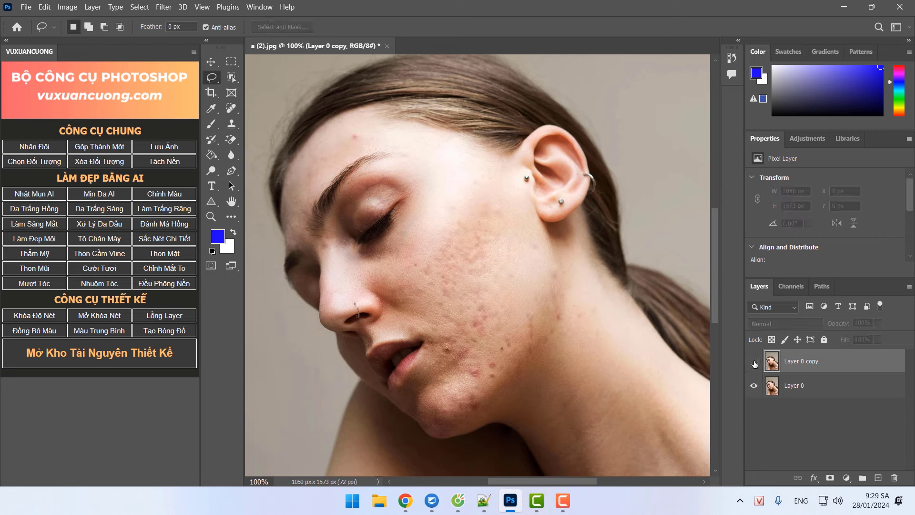
pyautogui.click(754, 363)
pyautogui.click(754, 363)
pyautogui.click(753, 363)
pyautogui.click(753, 363)
pyautogui.click(754, 363)
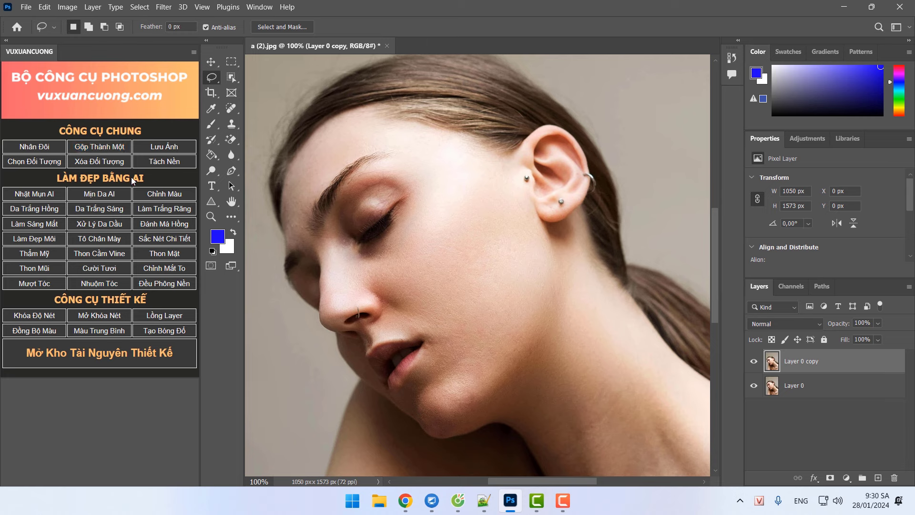
pyautogui.click(6, 41)
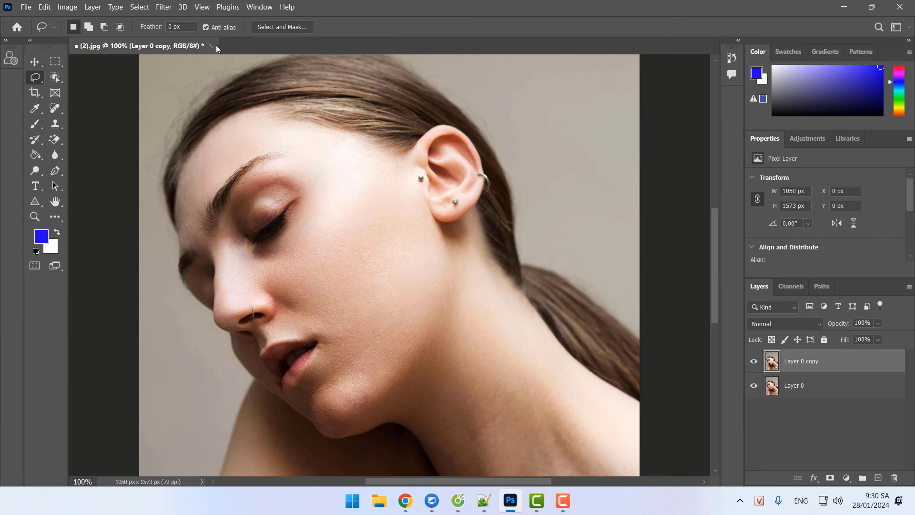
# Close a (2).jpg without saving and reopen 50.jpg from recent files.
pyautogui.click(210, 46)
pyautogui.click(473, 194)
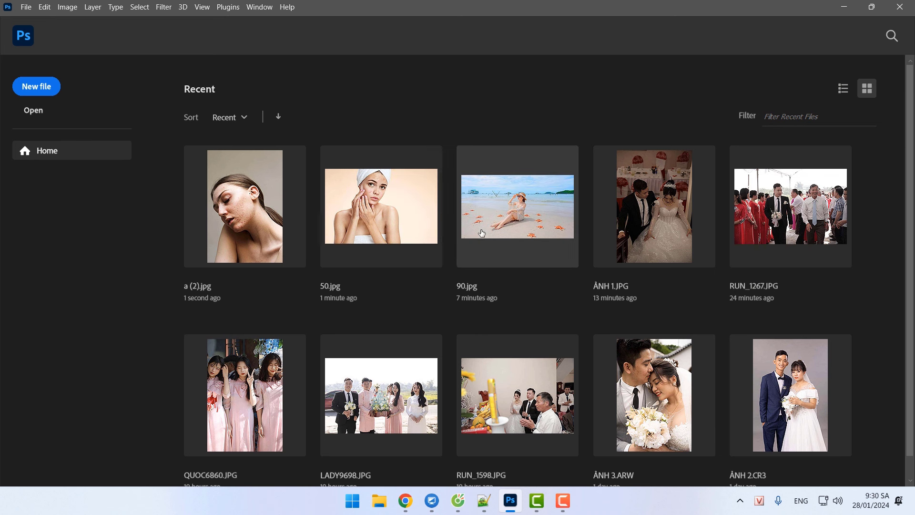
pyautogui.click(396, 214)
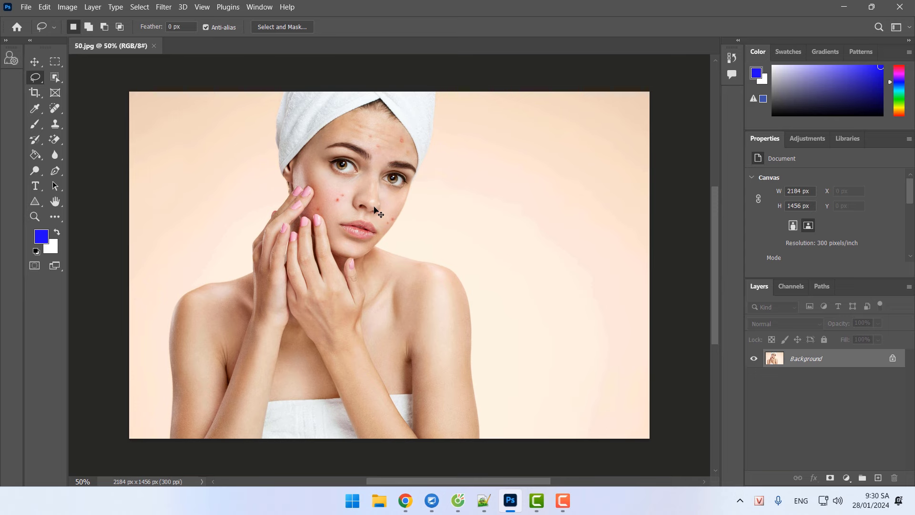
pyautogui.scroll(5, 374, 210)
pyautogui.scroll(-2, 333, 196)
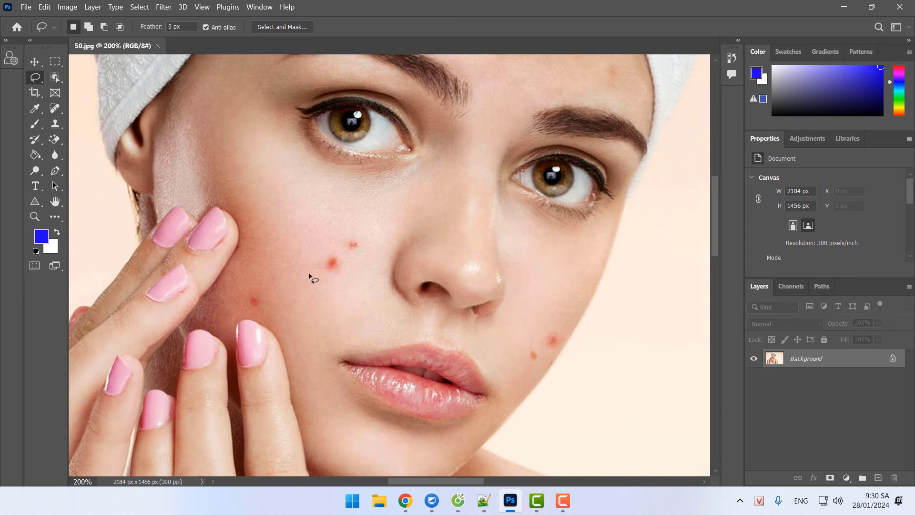
# Spot-heal the pimples and red spots on the left and right cheeks.
pyautogui.click(55, 108)
pyautogui.click(332, 263)
pyautogui.click(352, 245)
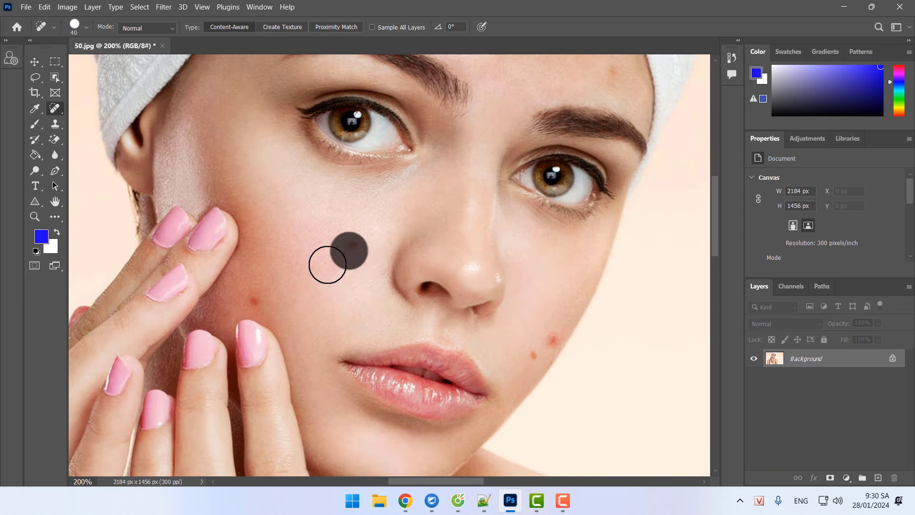
pyautogui.click(251, 295)
pyautogui.click(539, 339)
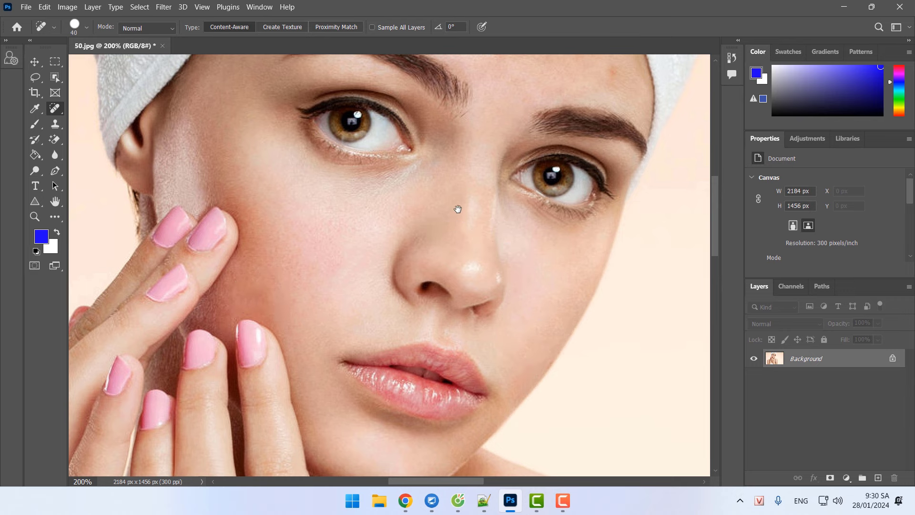
# Heal the five remaining blemishes on the forehead.
pyautogui.moveTo(457, 207); pyautogui.dragTo(470, 380)
pyautogui.click(507, 220)
pyautogui.click(475, 180)
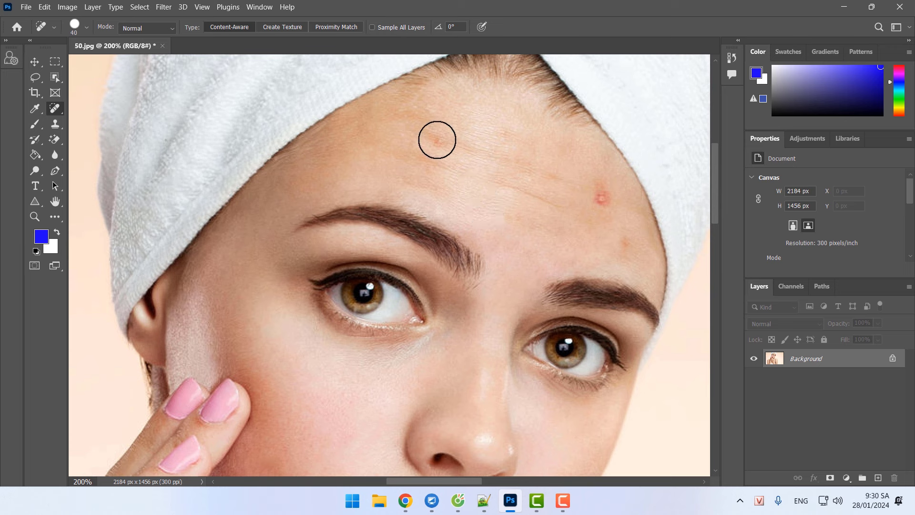
pyautogui.click(437, 141)
pyautogui.click(604, 193)
pyautogui.click(624, 240)
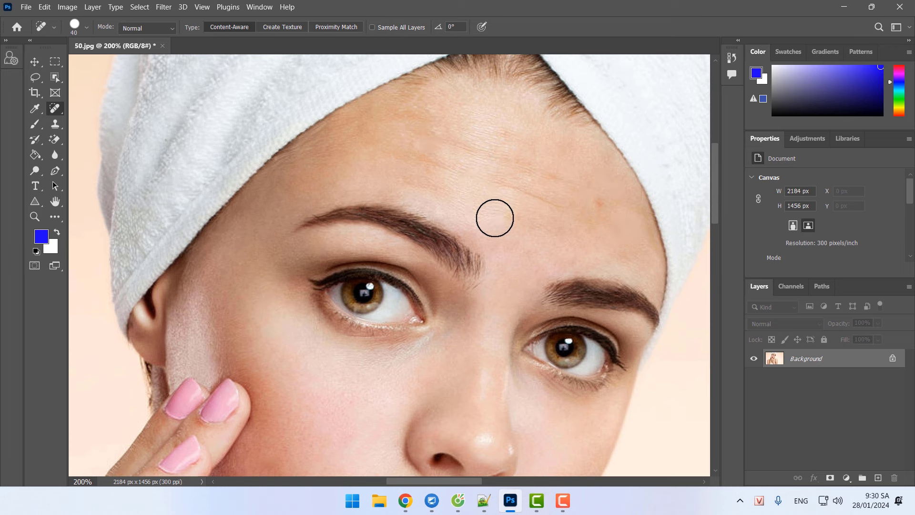
# Check the lesson notes in Notepad++, then close the face photo in Photoshop.
pyautogui.click(484, 500)
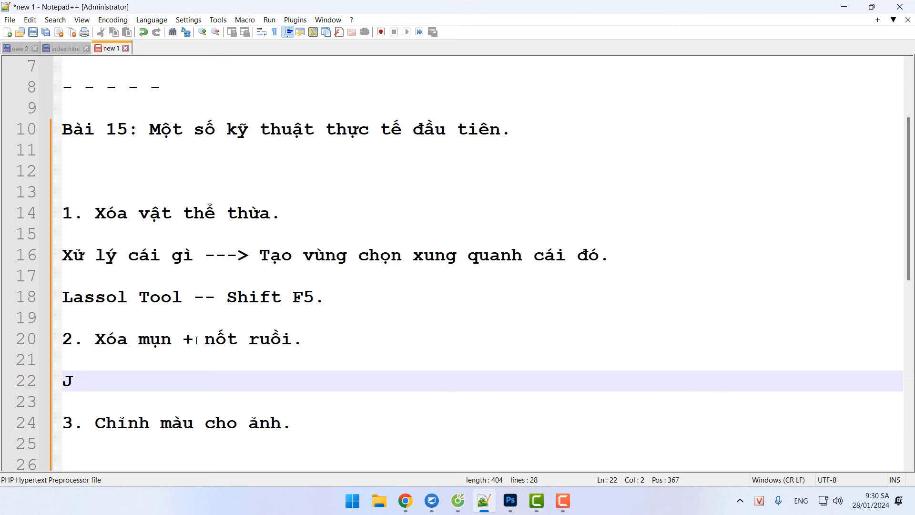
pyautogui.scroll(-1, 309, 349)
pyautogui.click(511, 500)
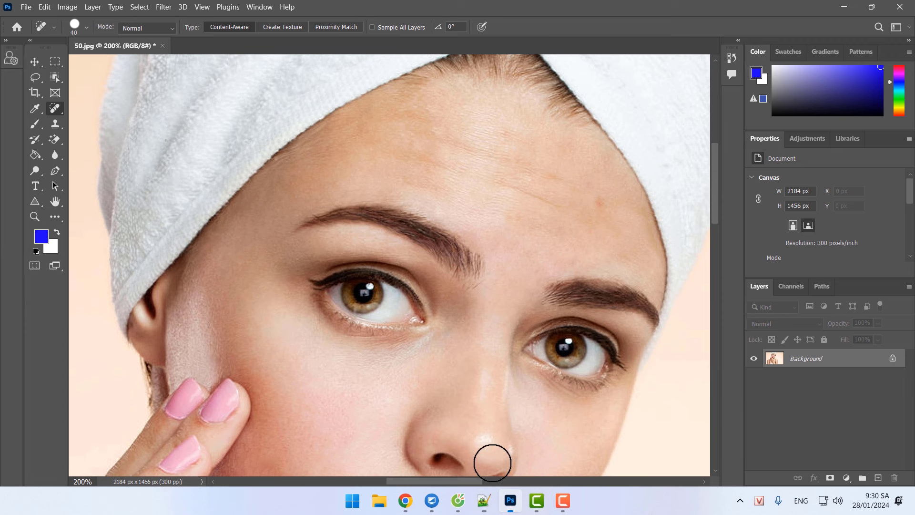
pyautogui.click(162, 45)
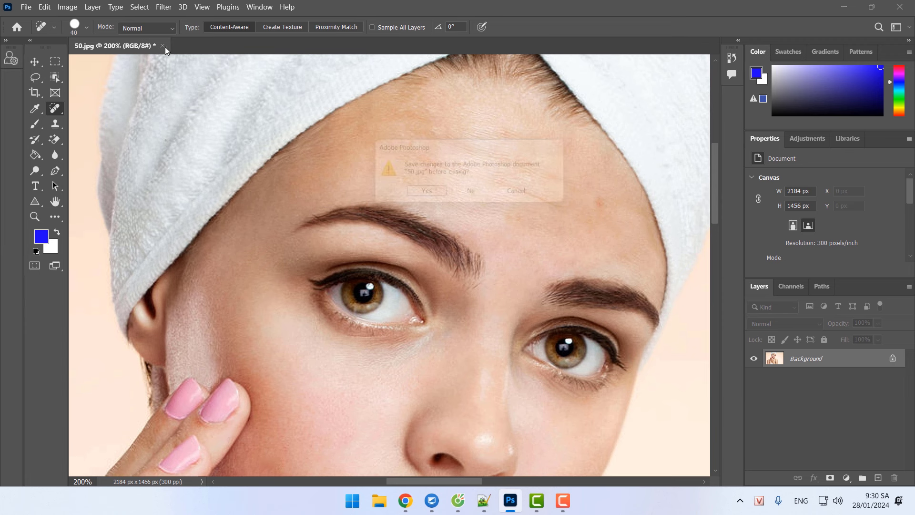
# Discard the face photo, open ẢNH 1.JPG from recent files, and unlock its background as Layer 0.
pyautogui.click(473, 193)
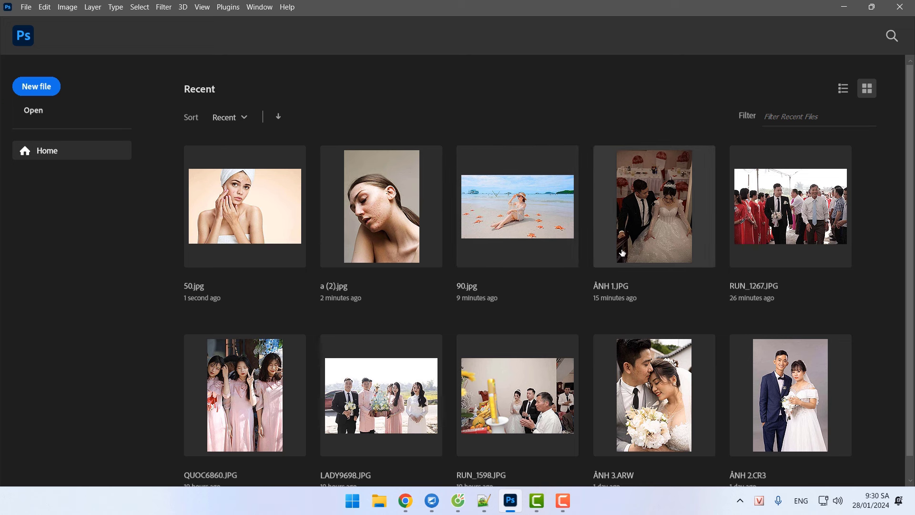
pyautogui.click(654, 206)
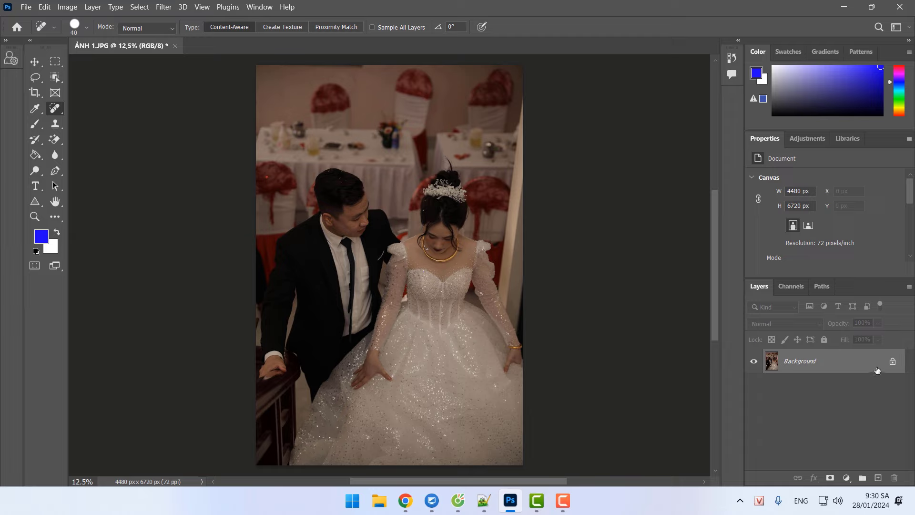
pyautogui.click(892, 363)
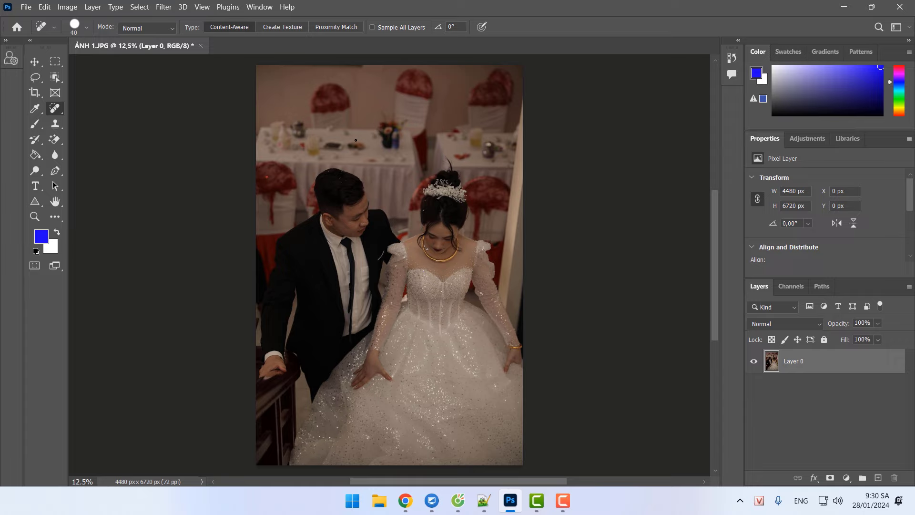
pyautogui.click(162, 9)
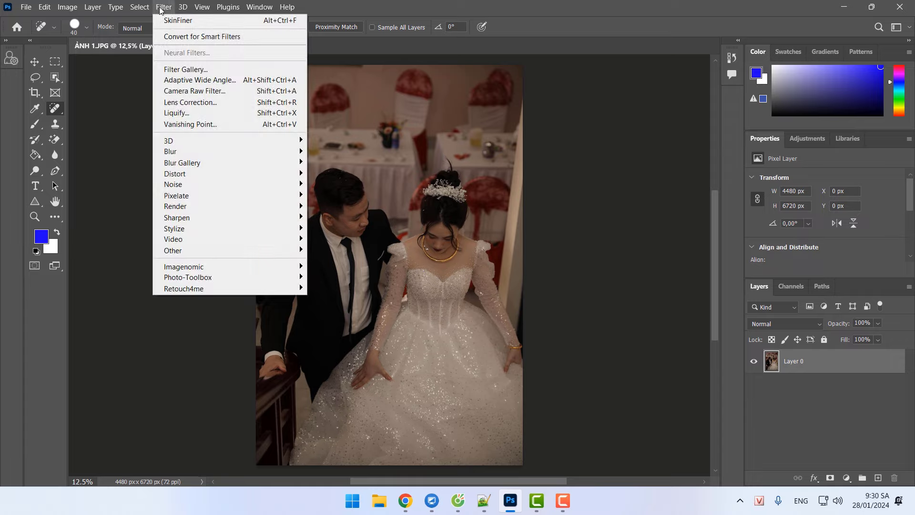
# Brighten the wedding photo by raising Exposure in the Camera Raw Filter's Light section.
pyautogui.click(216, 95)
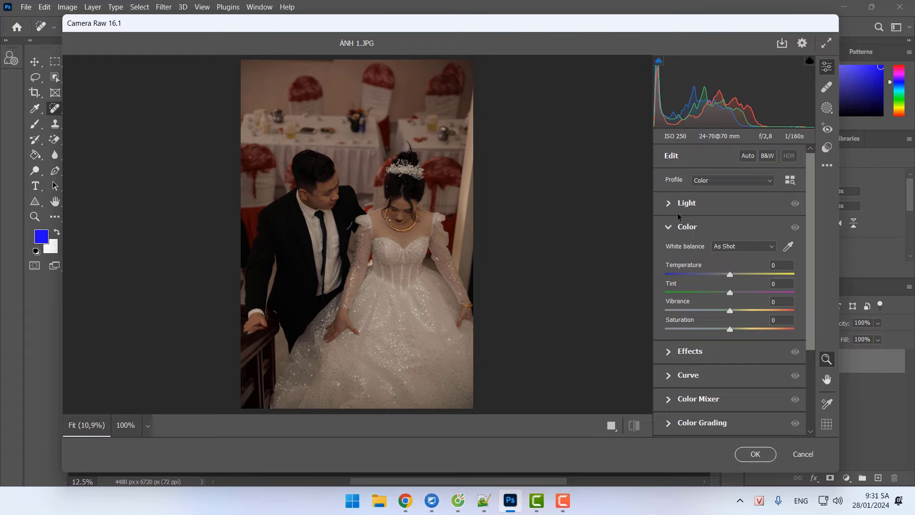
pyautogui.click(667, 203)
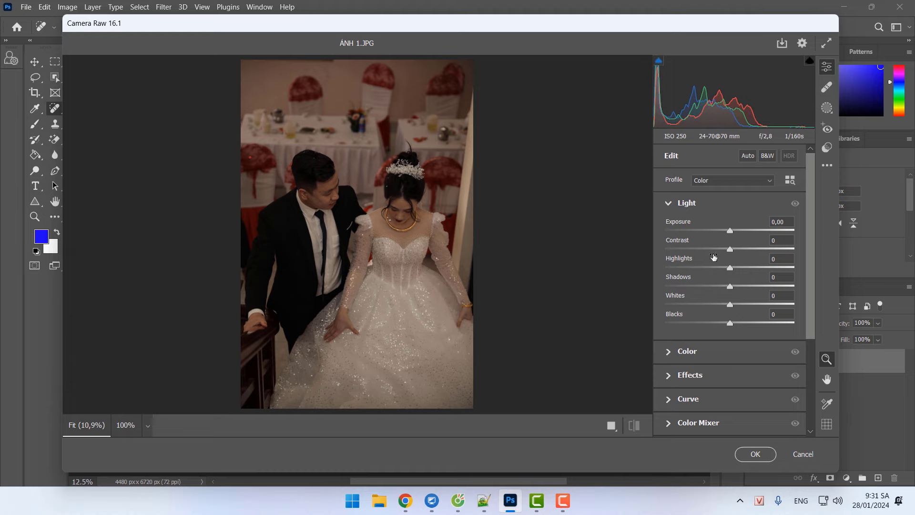
pyautogui.moveTo(732, 232); pyautogui.dragTo(750, 236)
pyautogui.scroll(-2, 813, 249)
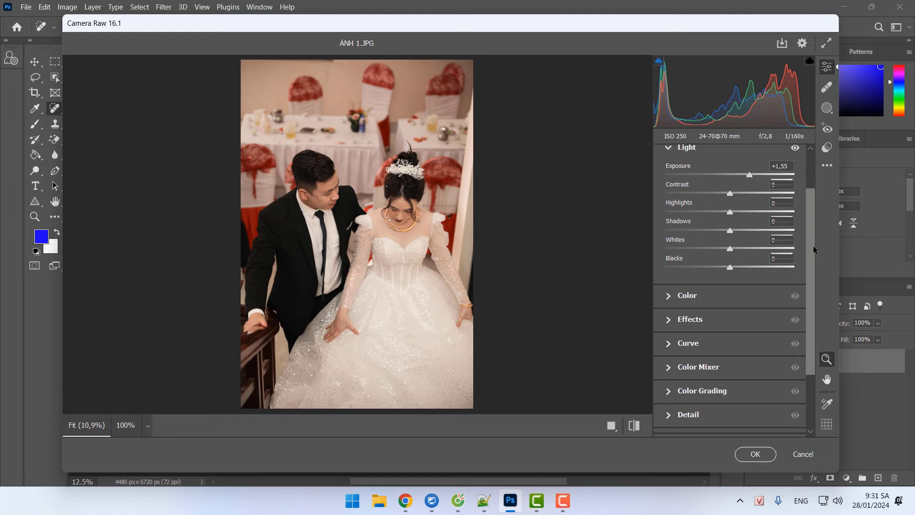
pyautogui.scroll(-2, 814, 249)
pyautogui.scroll(2, 810, 246)
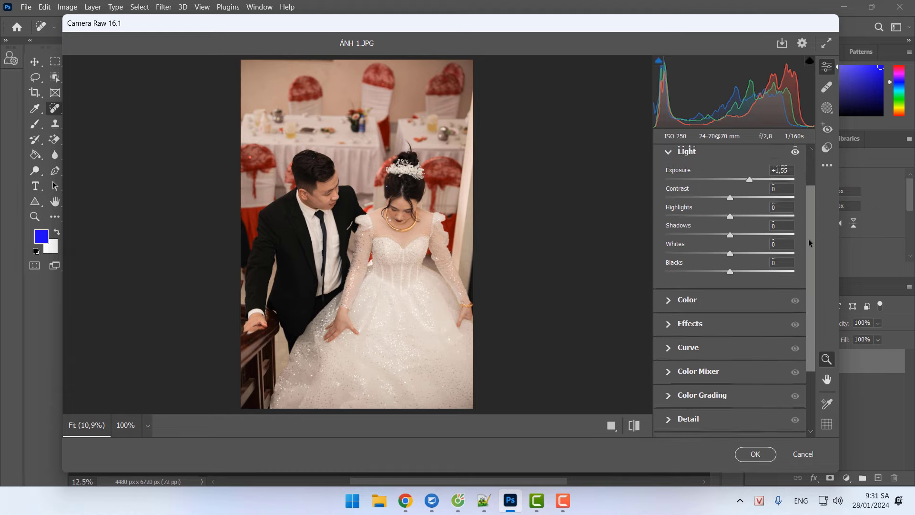
pyautogui.moveTo(808, 242); pyautogui.dragTo(810, 231)
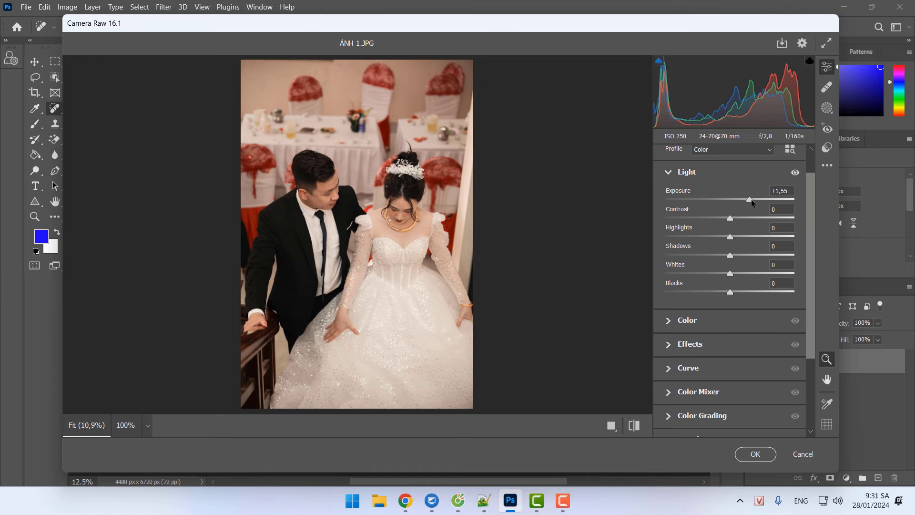
pyautogui.moveTo(749, 200); pyautogui.dragTo(753, 201)
pyautogui.click(753, 454)
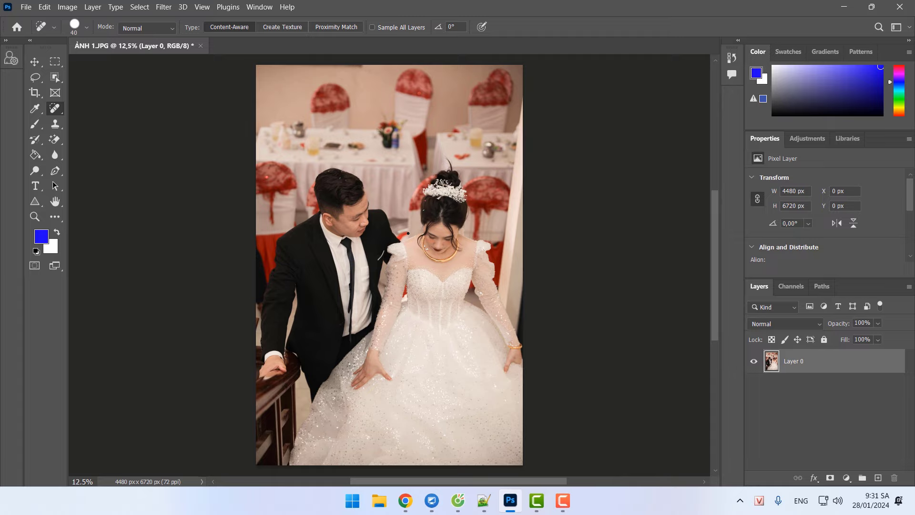
# Close the edited wedding photo without saving and reopen ÁNH 1.JPG.
pyautogui.click(200, 46)
pyautogui.click(474, 194)
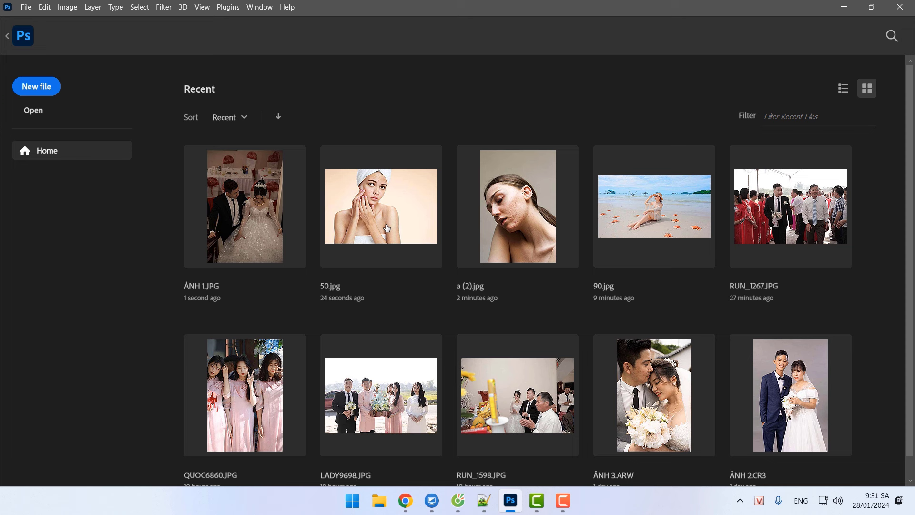
pyautogui.click(240, 213)
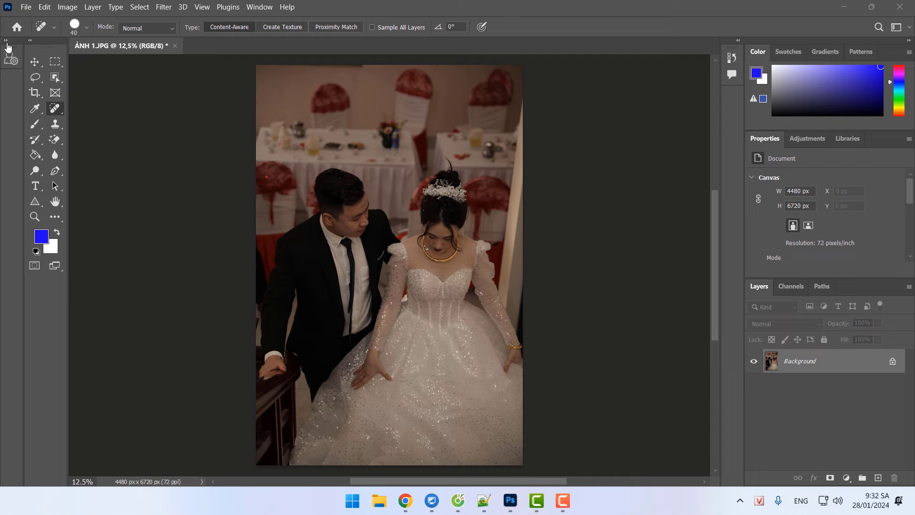
# Unlock the Background layer, duplicate it as Layer 0 copy, and launch the Chỉnh Màu colour correction.
pyautogui.click(7, 41)
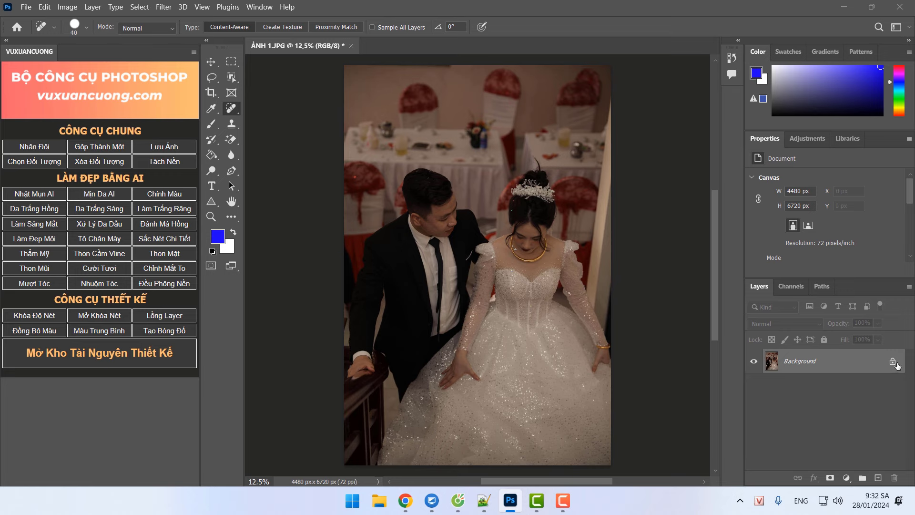
pyautogui.click(892, 360)
pyautogui.click(32, 147)
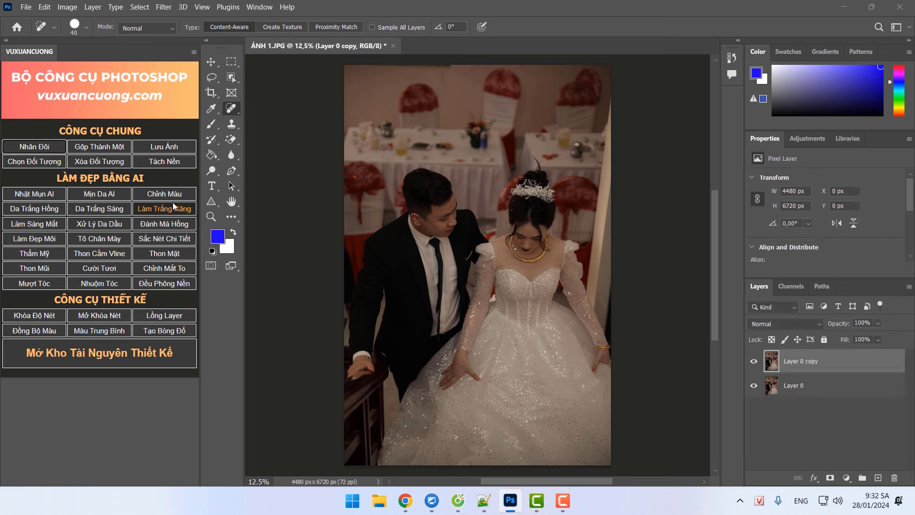
pyautogui.click(174, 196)
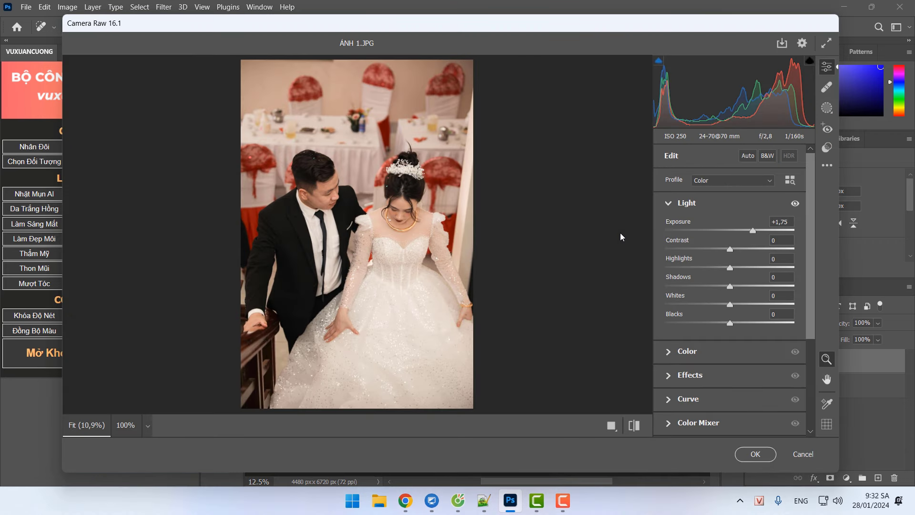
# Apply the Camera Raw preset MÀU TỰ ĐỘNG 01 at amount 157 to Layer 0 copy.
pyautogui.hotkey('shift', 'p')
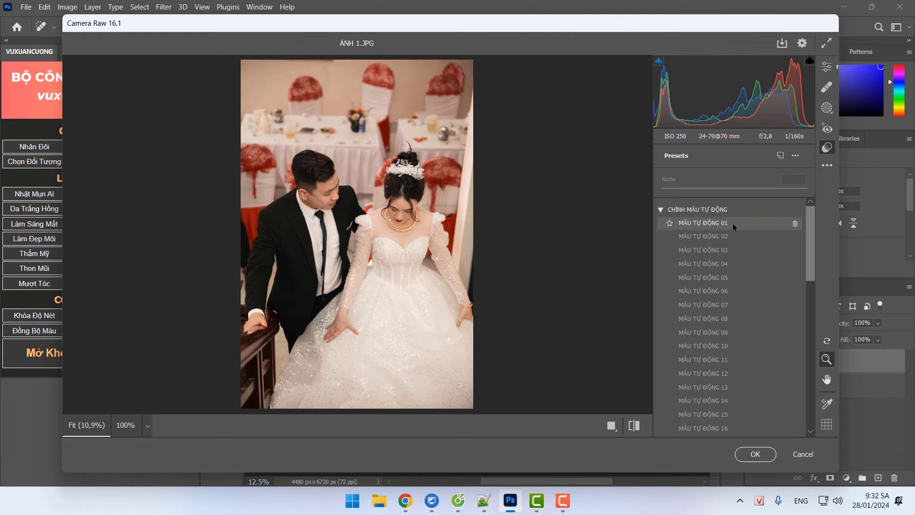
pyautogui.click(704, 223)
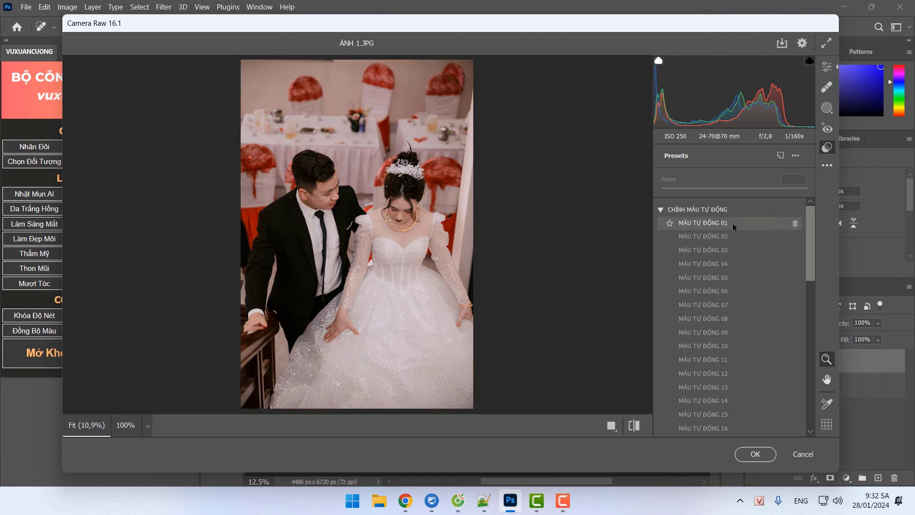
pyautogui.press('q')
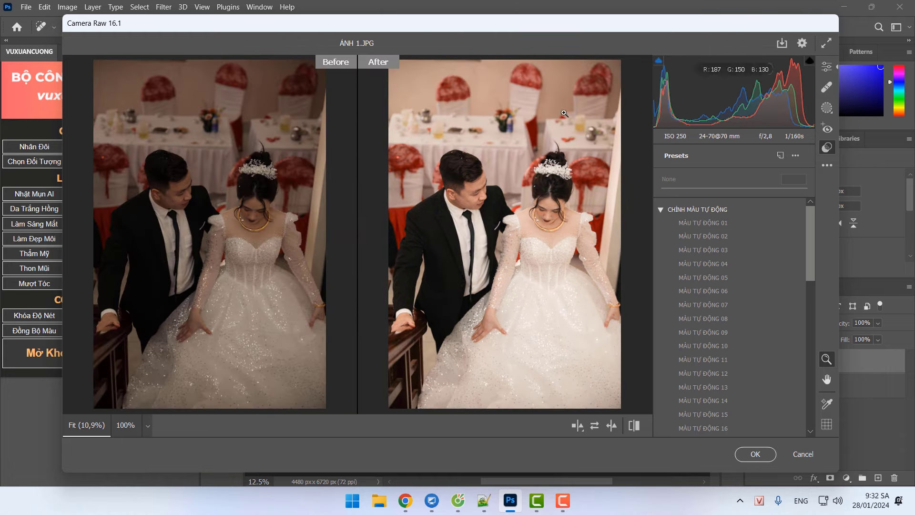
pyautogui.click(736, 227)
pyautogui.click(735, 229)
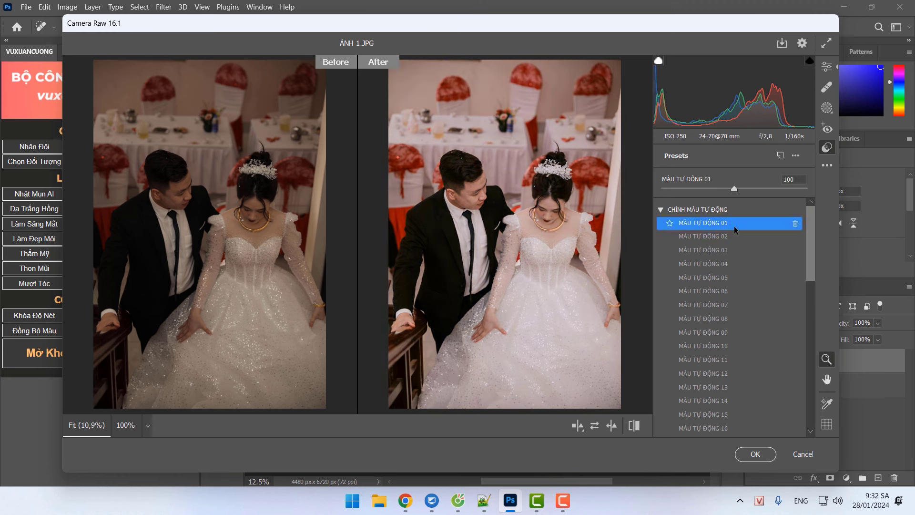
pyautogui.moveTo(738, 191); pyautogui.dragTo(777, 197)
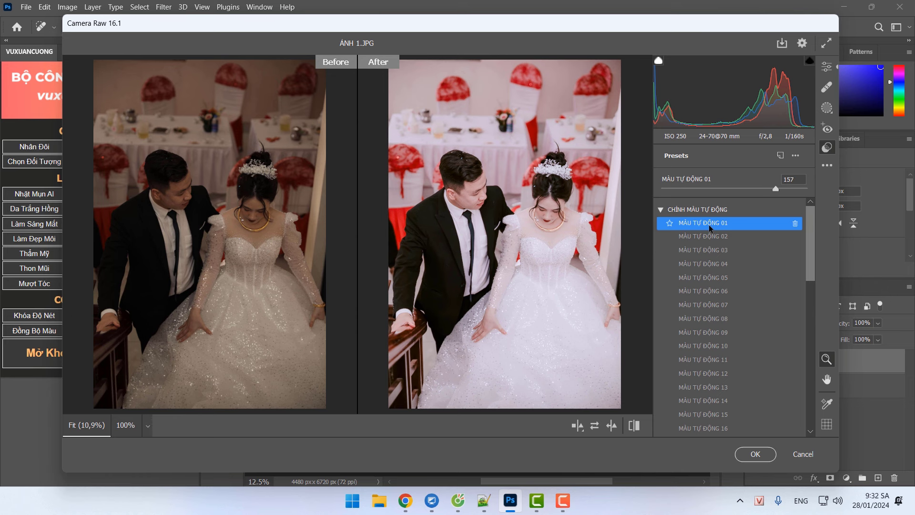
pyautogui.click(755, 453)
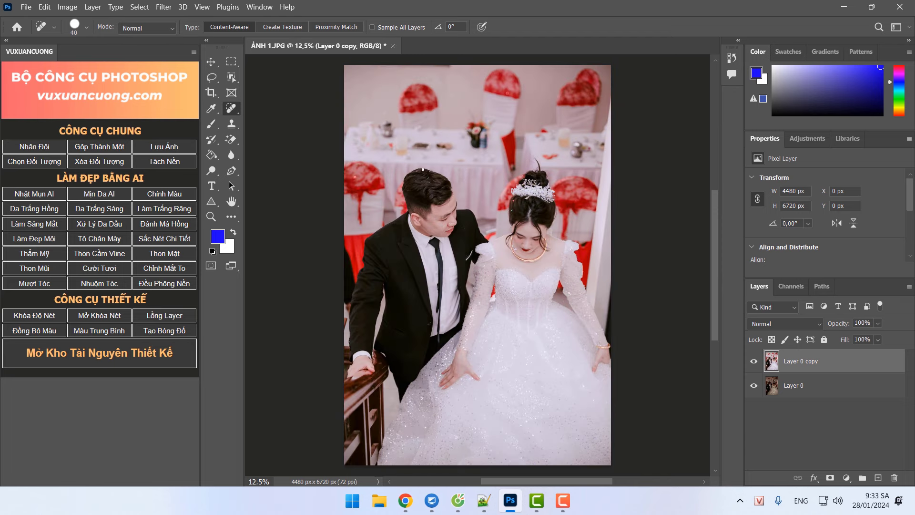
# Discard the wedding photo, then colour-correct a duplicate RUN_1267.JPG layer in Camera Raw with exposure -0,30.
pyautogui.click(393, 45)
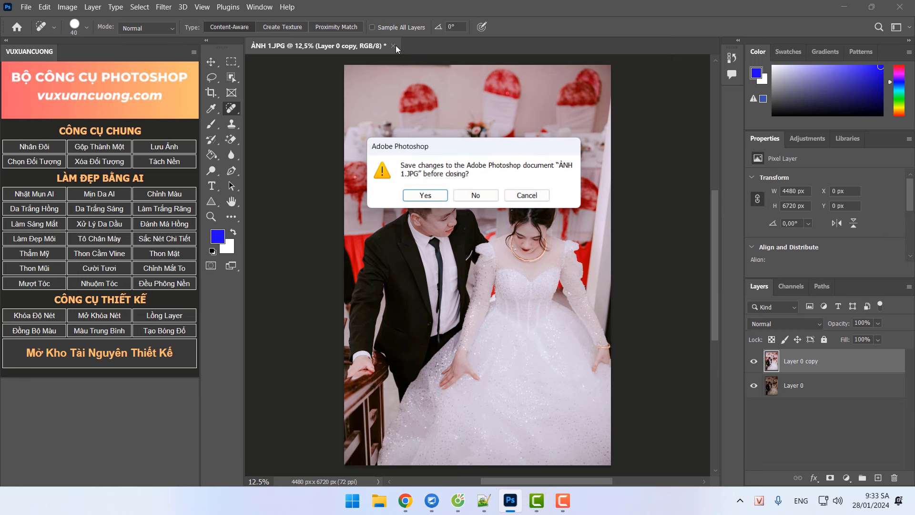
pyautogui.click(489, 200)
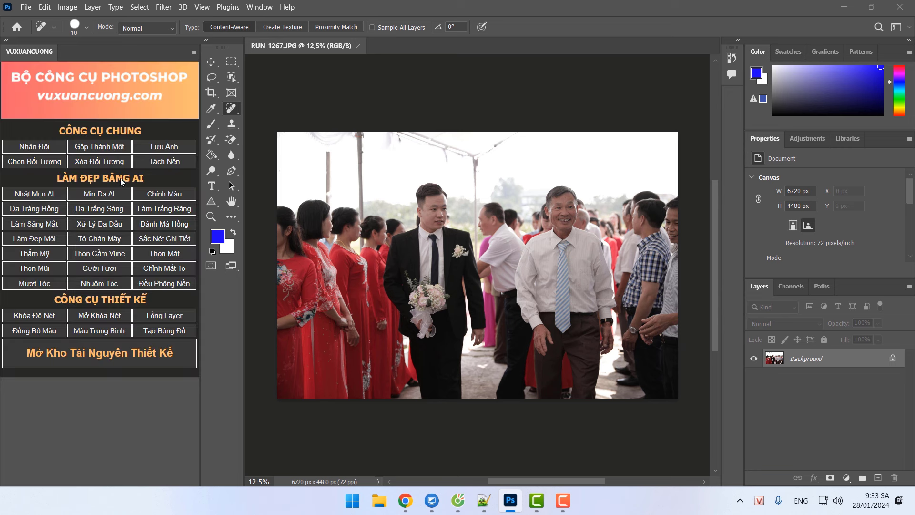
pyautogui.click(47, 148)
pyautogui.click(167, 195)
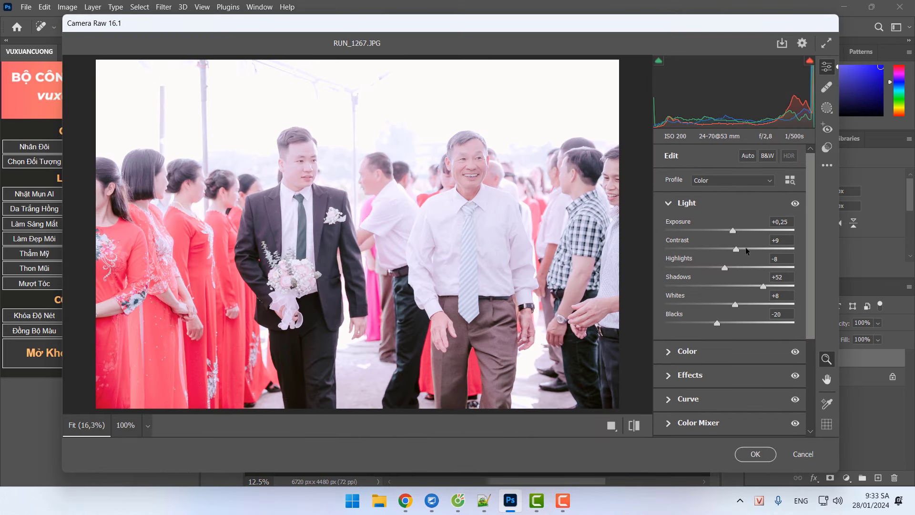
pyautogui.moveTo(736, 233); pyautogui.dragTo(729, 233)
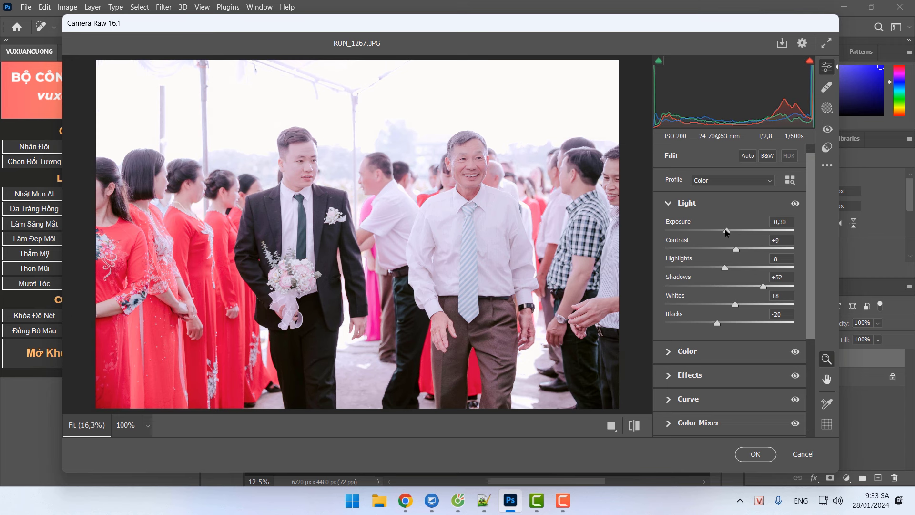
pyautogui.press('q')
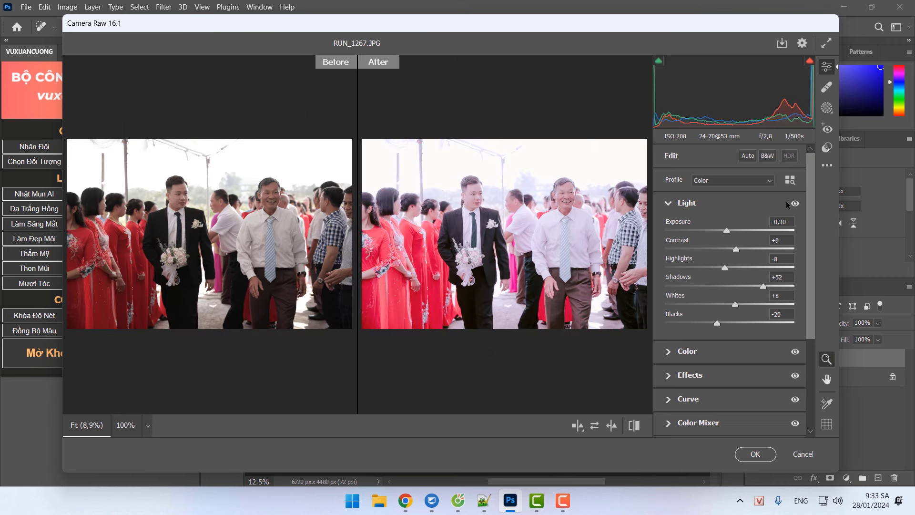
pyautogui.click(755, 453)
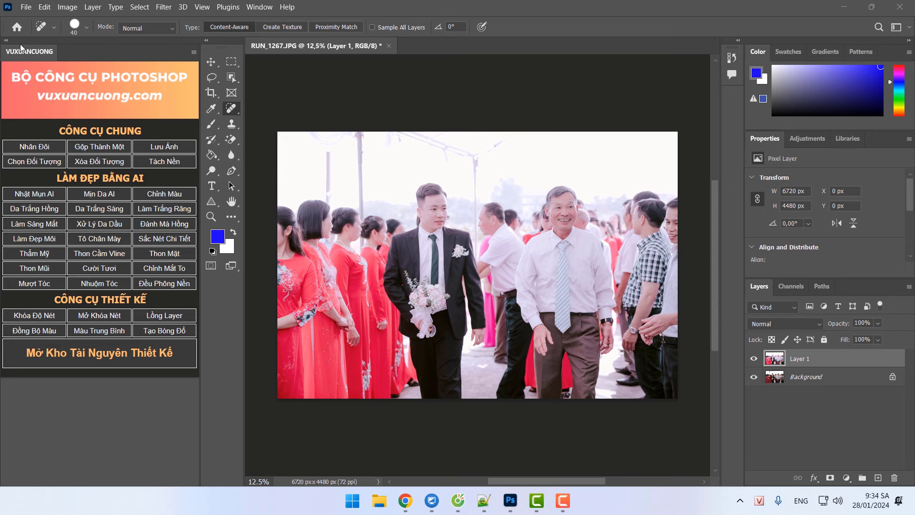
# Collapse the plugin panel, zoom in on the photo, and go to line 24 of the lesson notes.
pyautogui.click(6, 41)
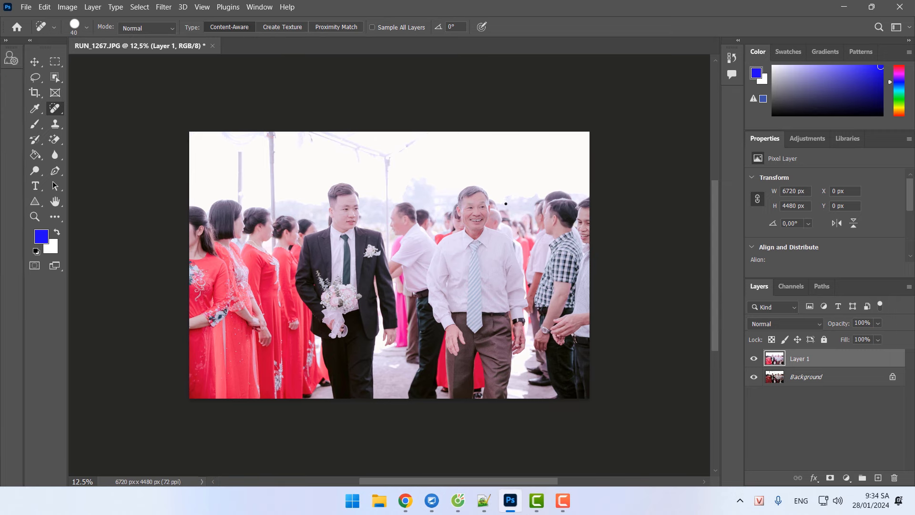
pyautogui.scroll(2, 505, 204)
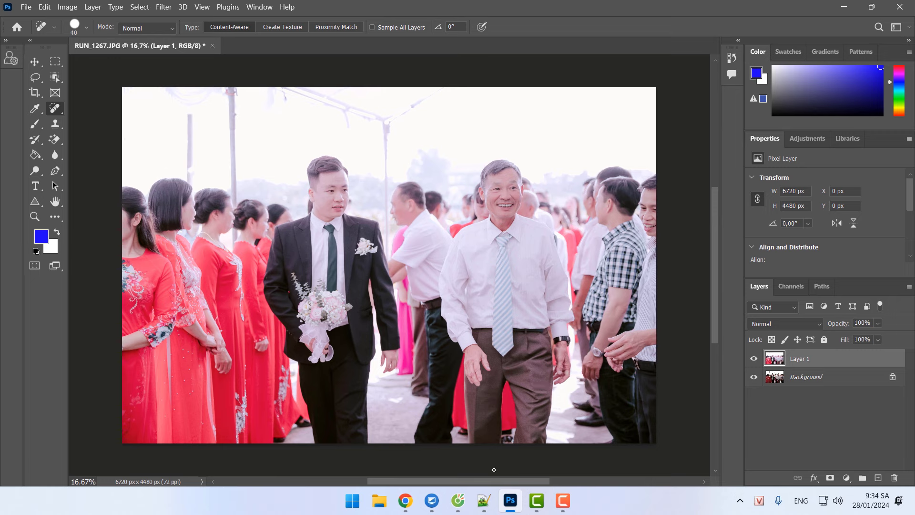
pyautogui.click(484, 500)
pyautogui.click(357, 364)
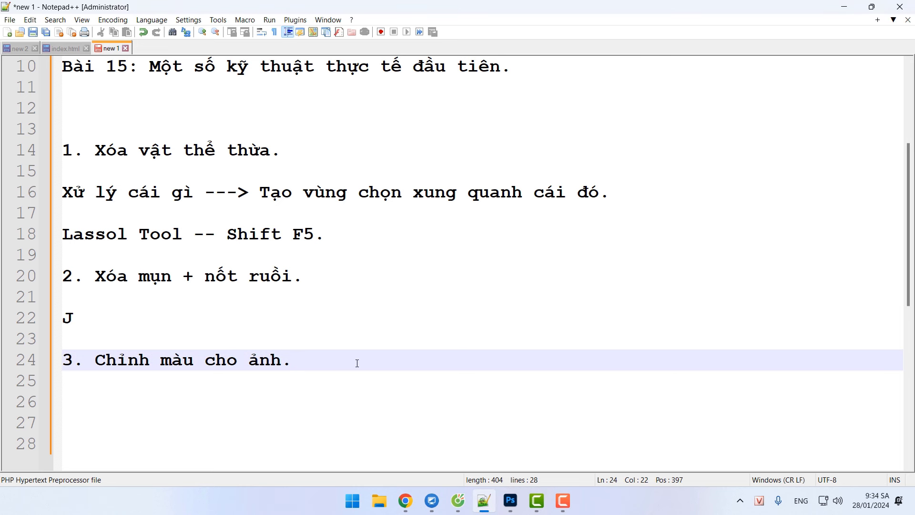
# Scroll the lesson notes to line 14, then bring up Photoshop's recent-files Home screen.
pyautogui.scroll(1, 357, 363)
pyautogui.click(296, 213)
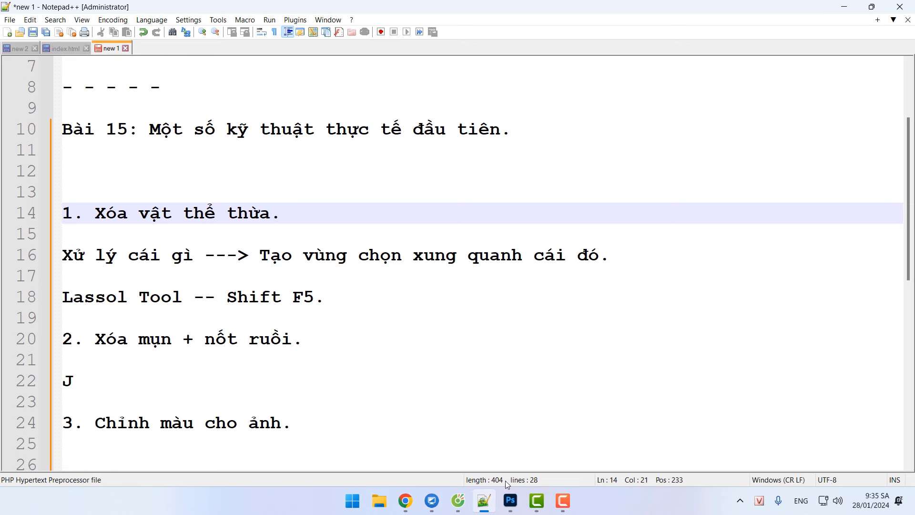
pyautogui.click(510, 500)
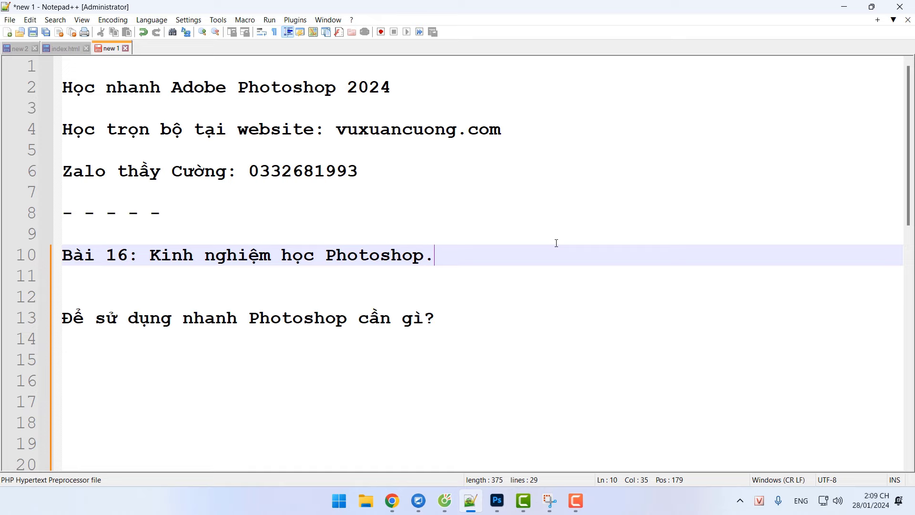
pyautogui.scroll(-3, 566, 264)
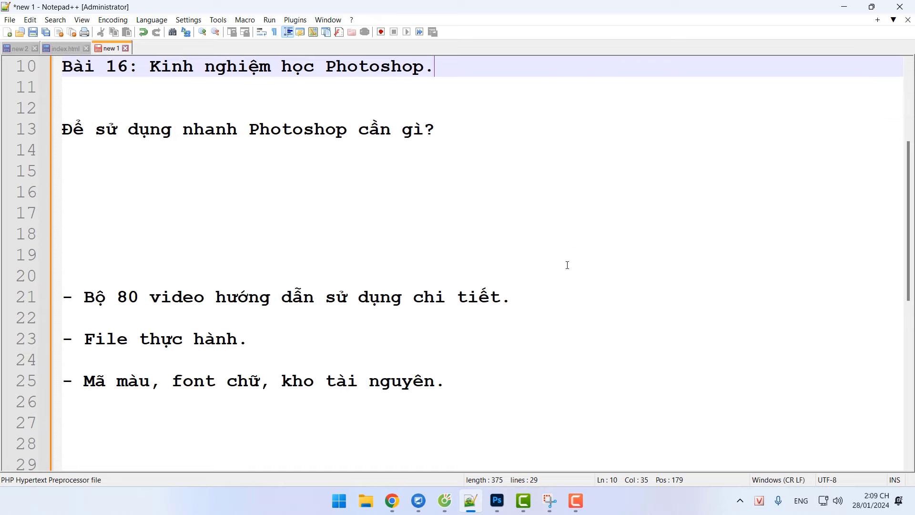
pyautogui.scroll(-1, 567, 265)
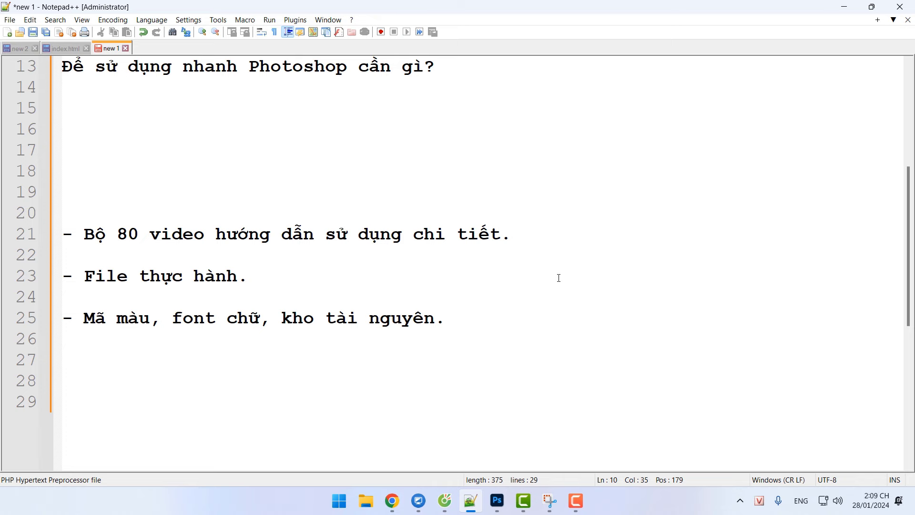
pyautogui.click(497, 501)
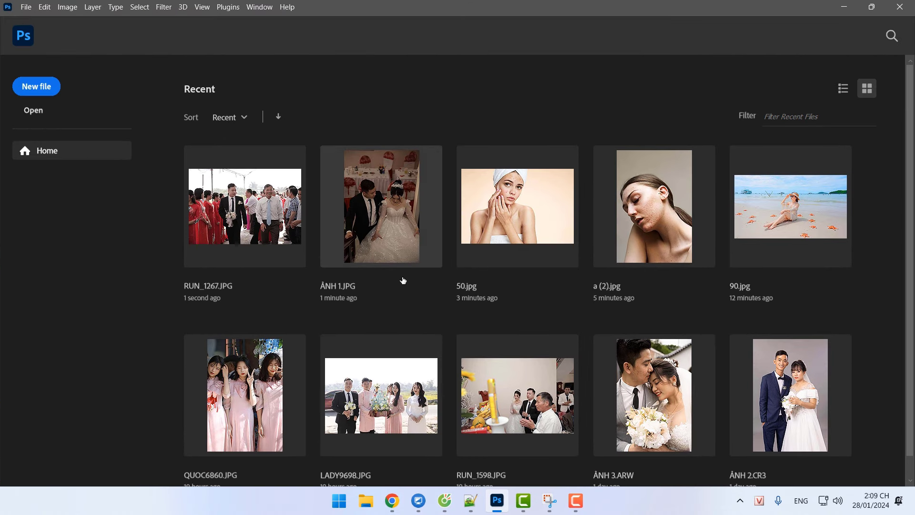
# Open RUN_1267.JPG from the Home screen and check the File thực hành line in the notes.
pyautogui.click(357, 228)
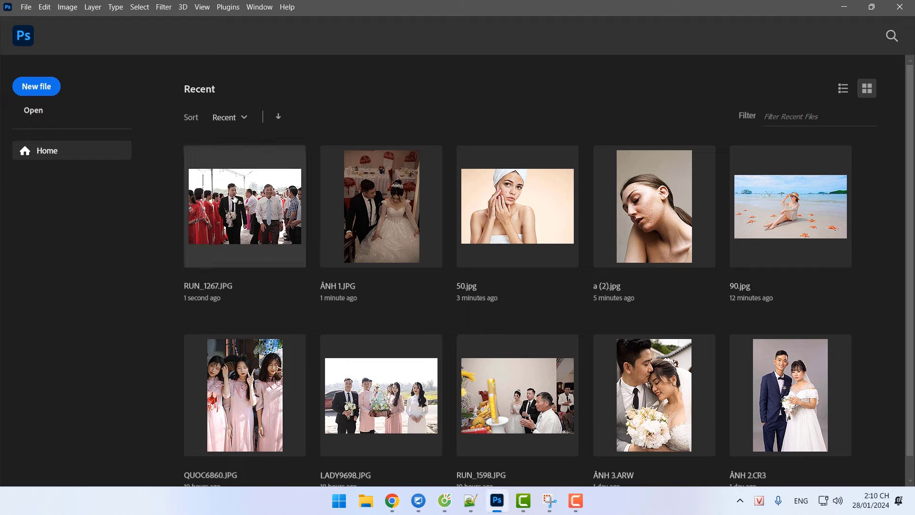
pyautogui.click(233, 196)
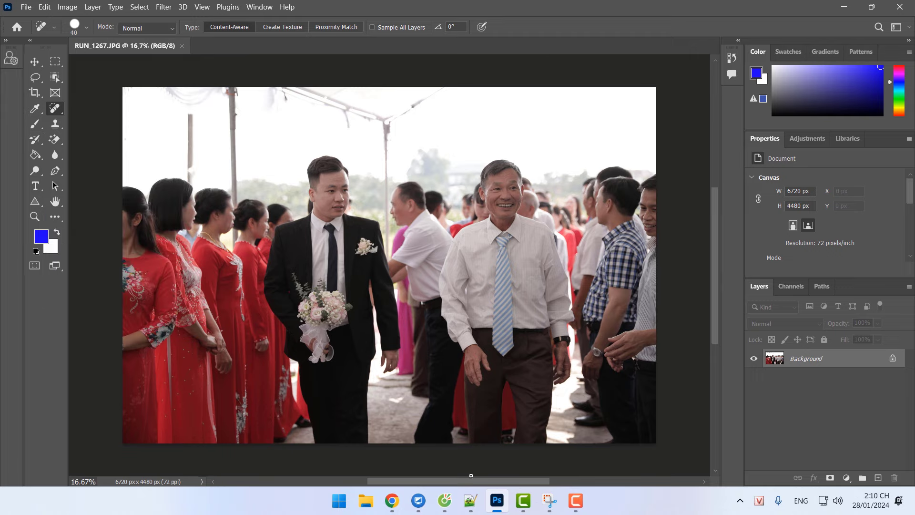
pyautogui.click(470, 500)
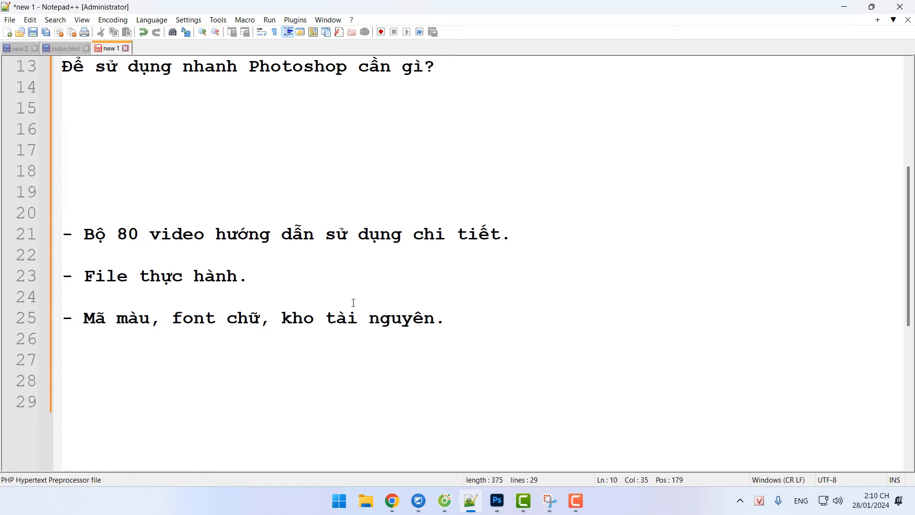
pyautogui.click(273, 280)
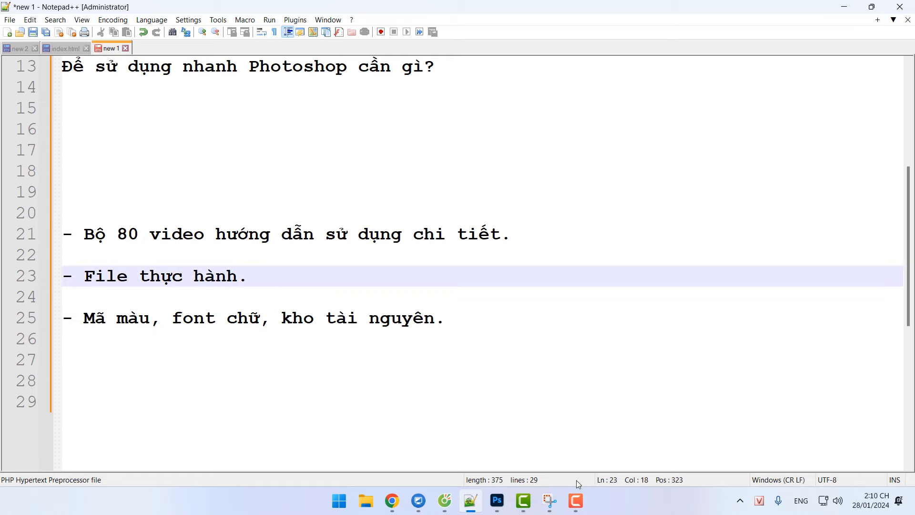
# Close RUN_1267.JPG in Photoshop and return to the lesson notes.
pyautogui.click(497, 500)
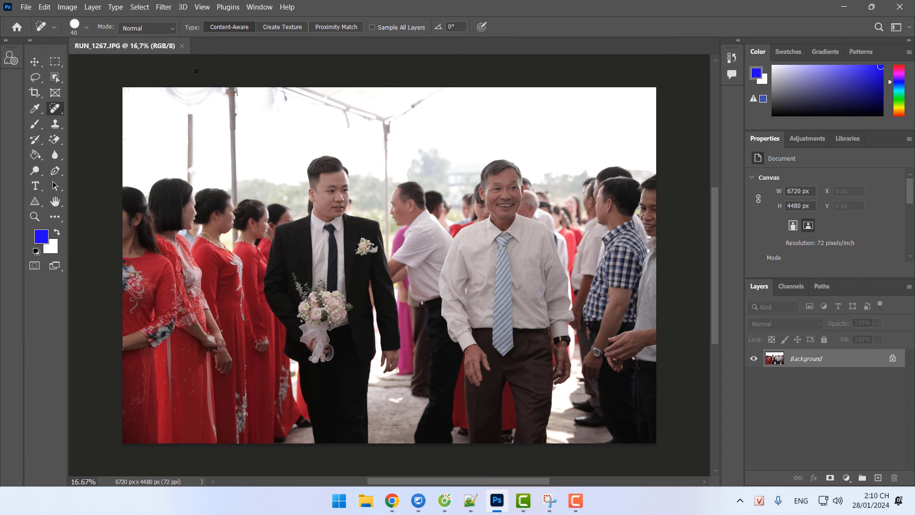
pyautogui.click(182, 46)
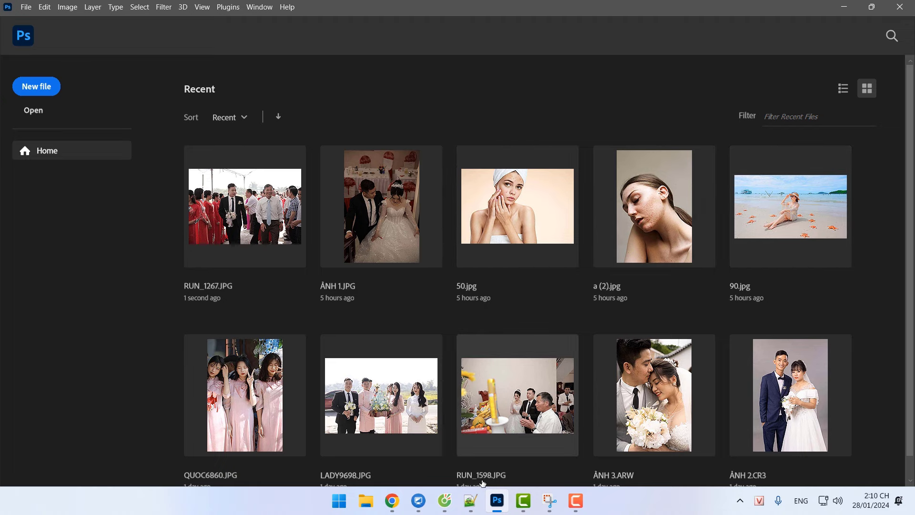
pyautogui.click(473, 500)
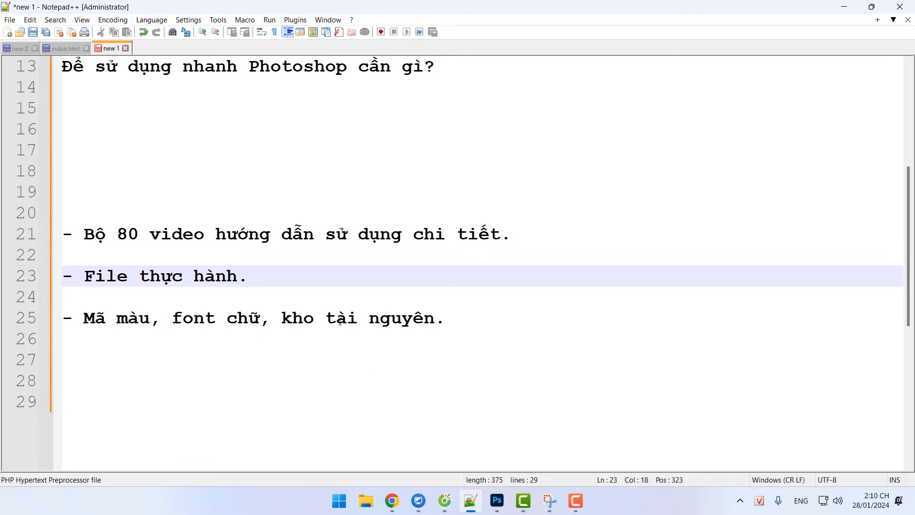
# Minimize the windows and open KHO DỮ LIỆU ẢNH THIẾT KẾ, then its DẢI MÀU ĐẸP gradient folder.
pyautogui.moveTo(516, 314); pyautogui.dragTo(302, 318)
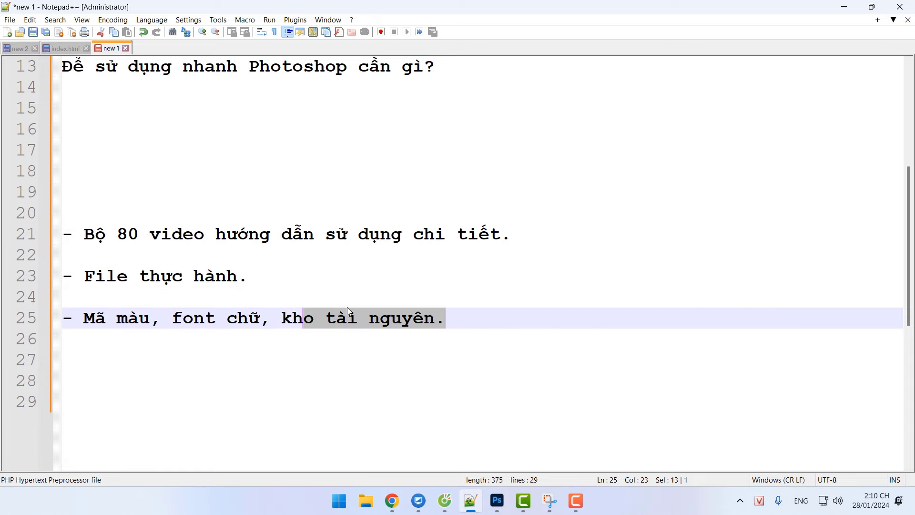
pyautogui.click(843, 6)
pyautogui.click(842, 5)
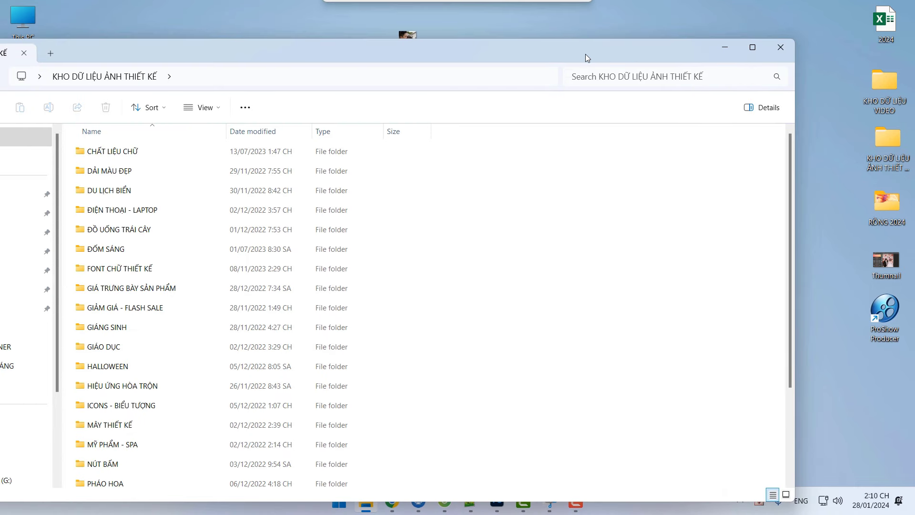
pyautogui.doubleClick(585, 53)
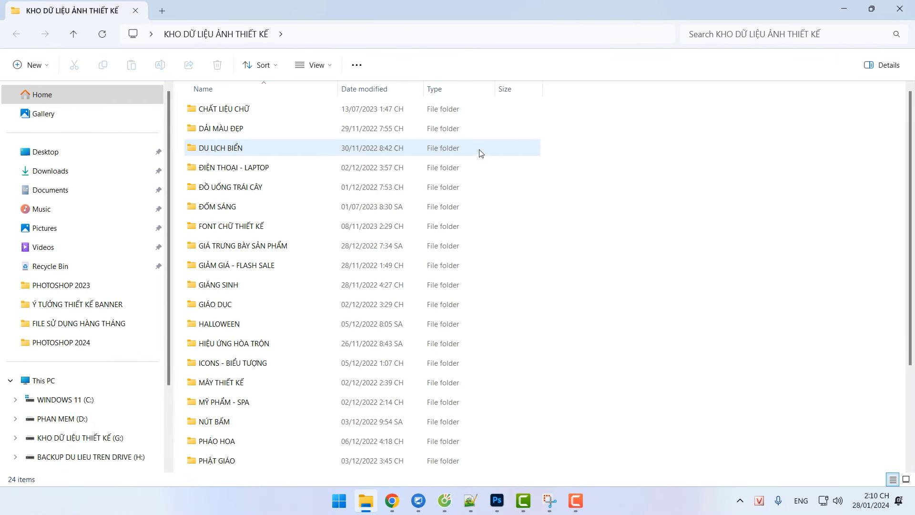
pyautogui.doubleClick(329, 130)
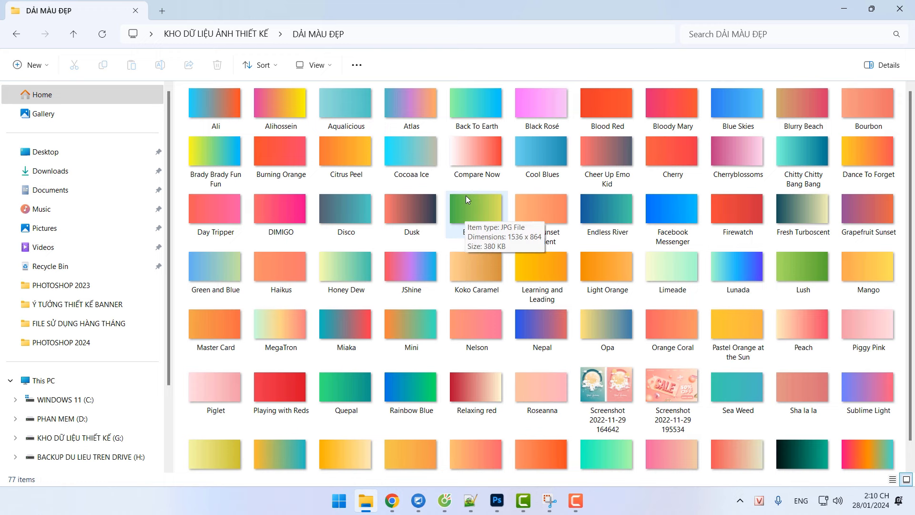
pyautogui.click(497, 500)
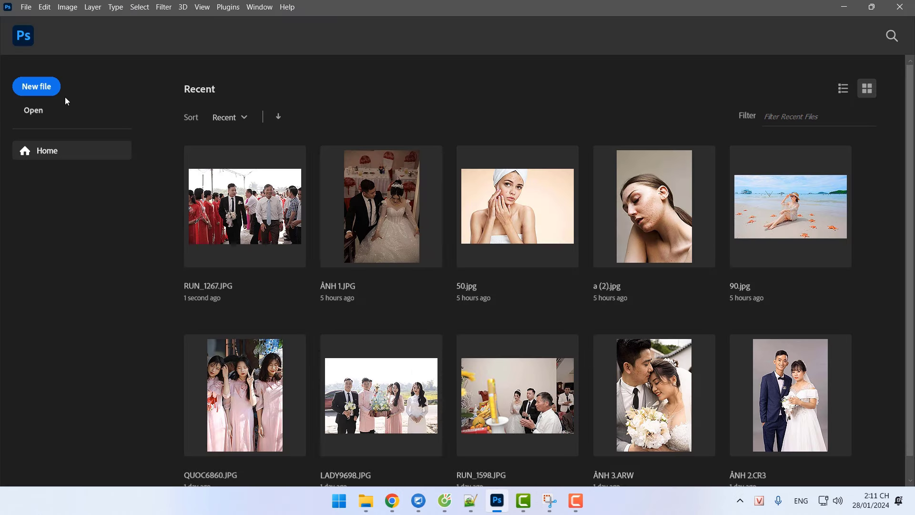
# Create a blank 1276 × 497 px Untitled-1 document, check the foreground colour, and return to the gradients.
pyautogui.click(43, 86)
pyautogui.click(676, 422)
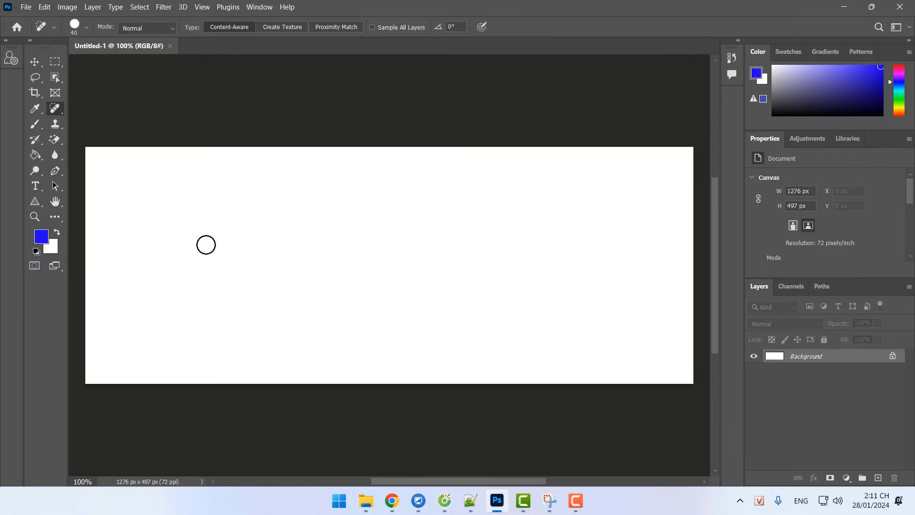
pyautogui.click(45, 240)
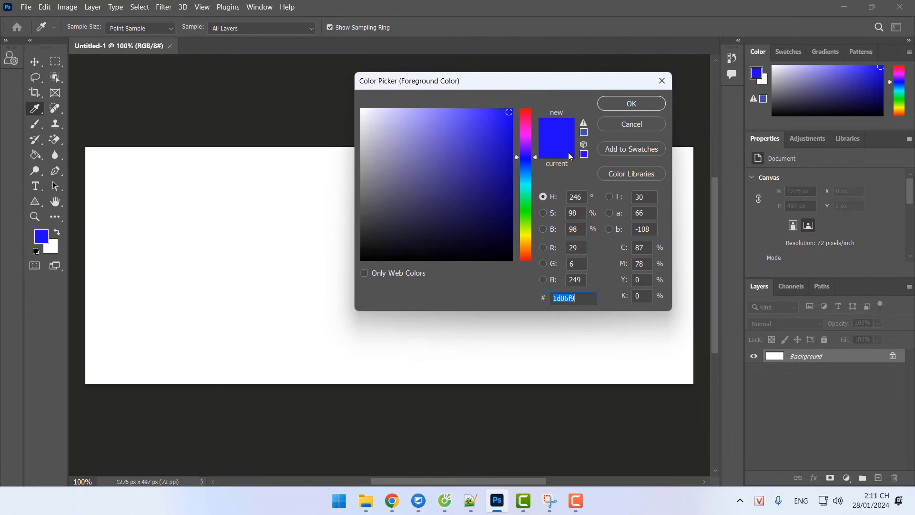
pyautogui.click(618, 127)
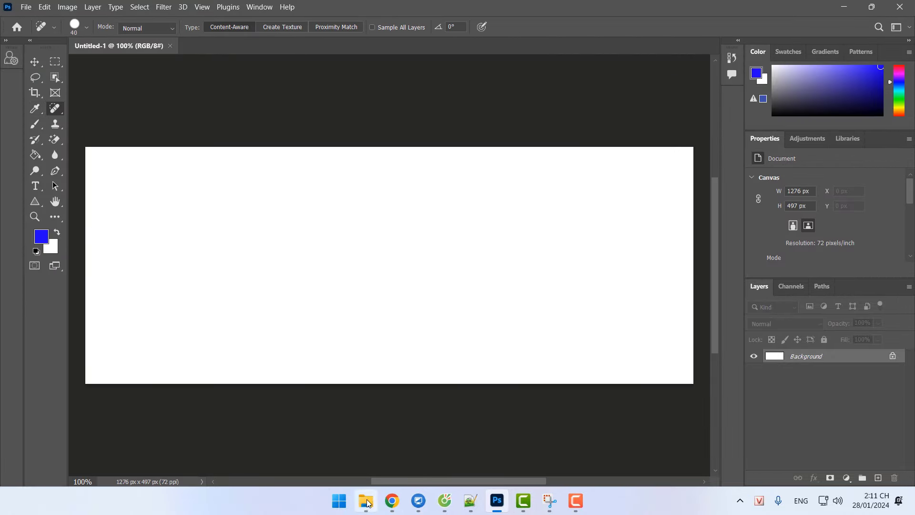
pyautogui.click(366, 500)
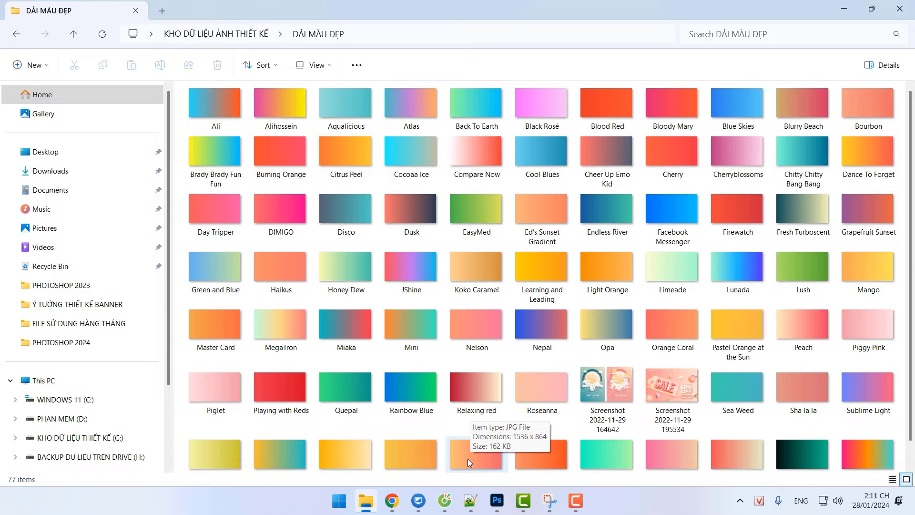
pyautogui.click(470, 500)
# Go up from DẢI MÀU ĐẸP into FONT CHỮ THIẾT KẾ and open the Bất động sản sample image.
pyautogui.click(375, 502)
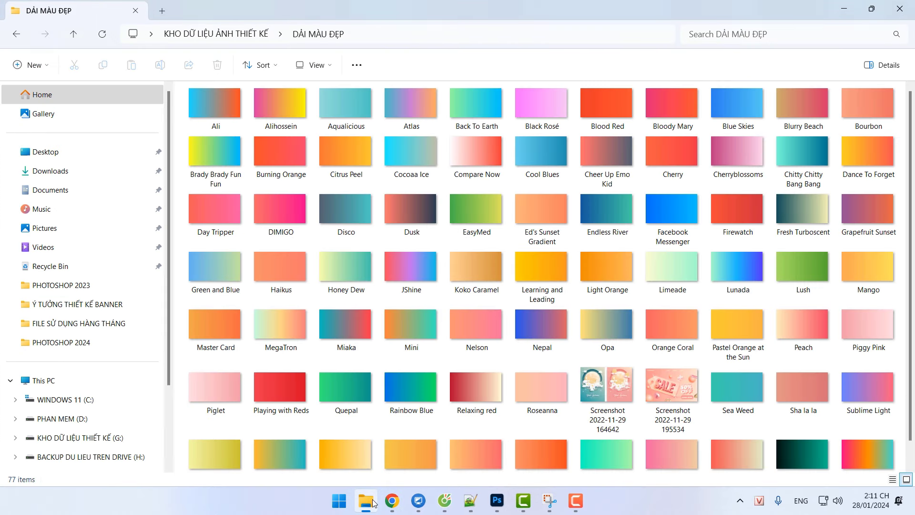
pyautogui.click(237, 33)
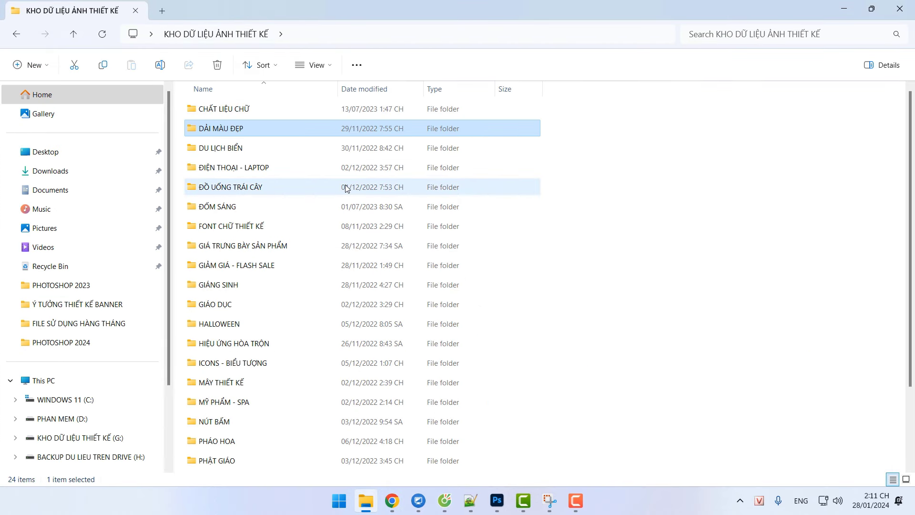
pyautogui.doubleClick(284, 230)
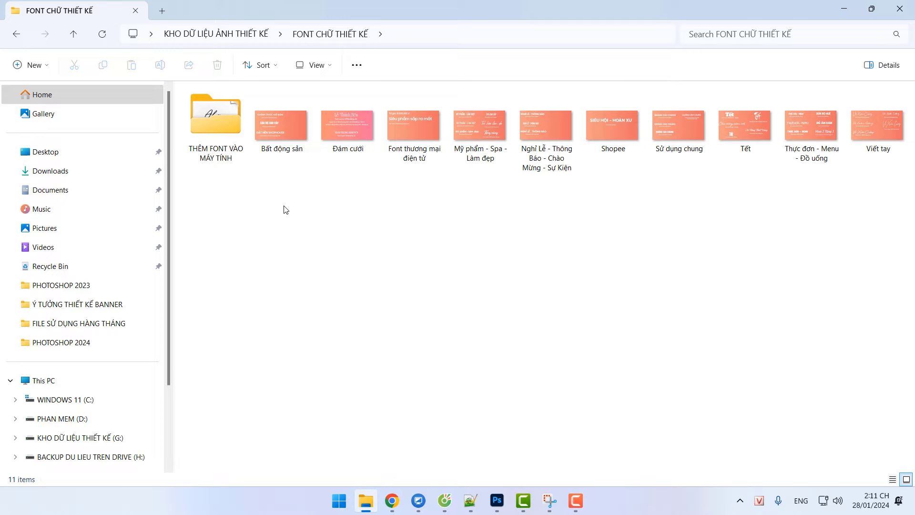
pyautogui.doubleClick(279, 136)
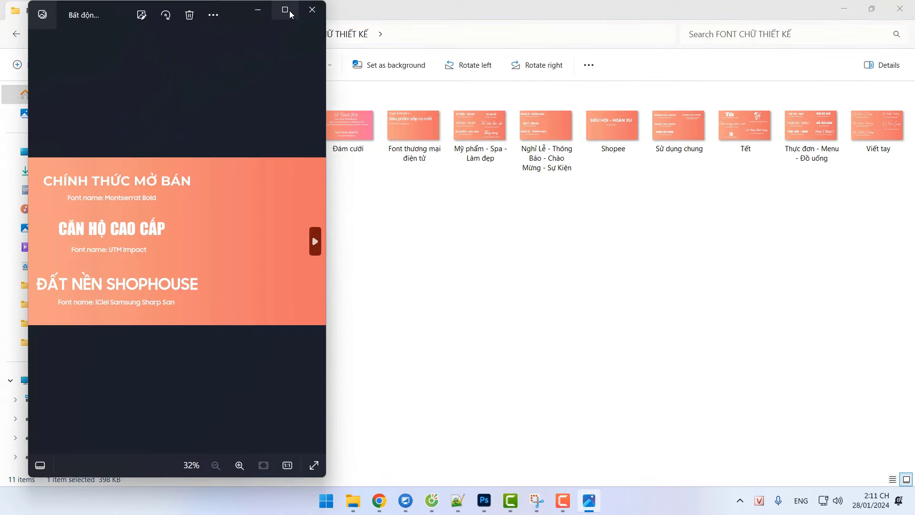
# Maximize the viewer, page through the font samples from Đám cưới to Viết tay, and close it.
pyautogui.click(285, 10)
pyautogui.click(902, 255)
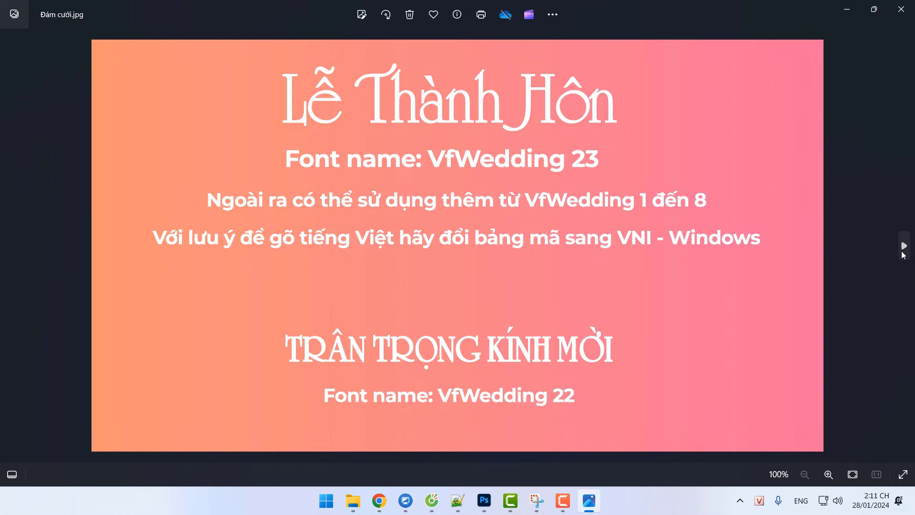
pyautogui.click(904, 246)
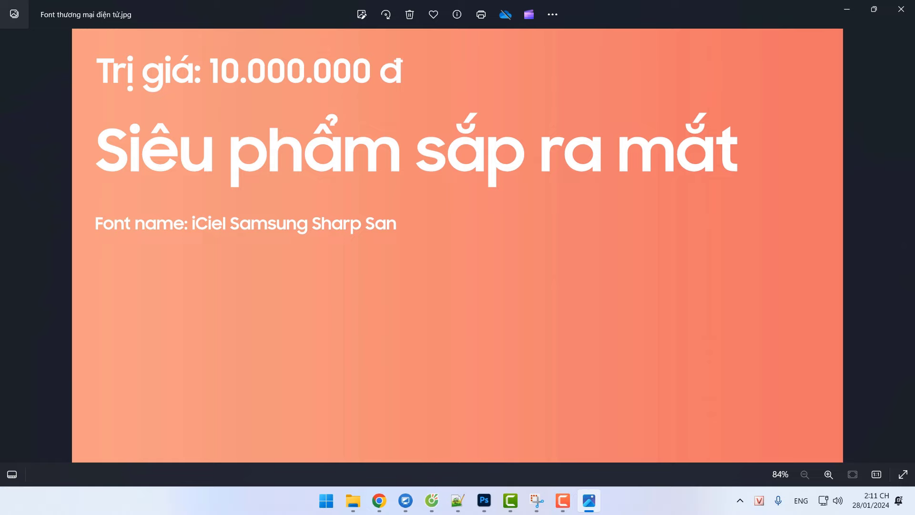
pyautogui.click(904, 246)
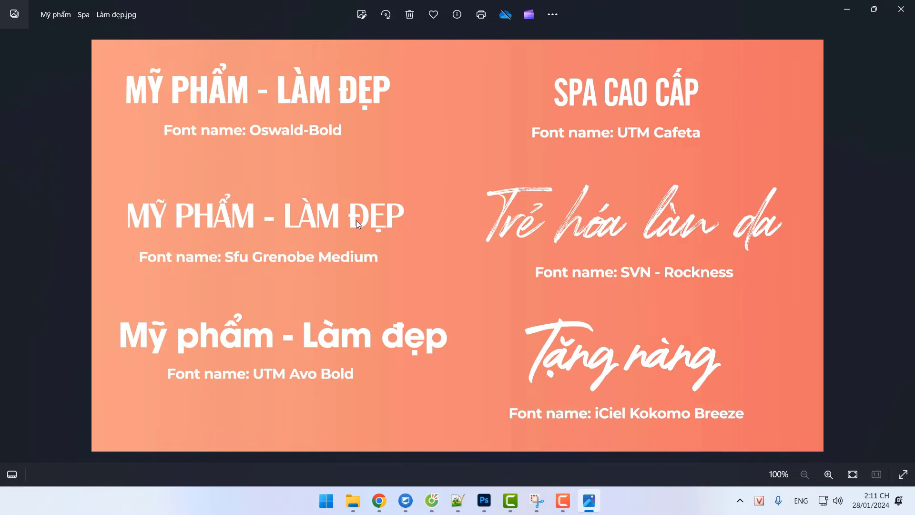
pyautogui.press('Right')
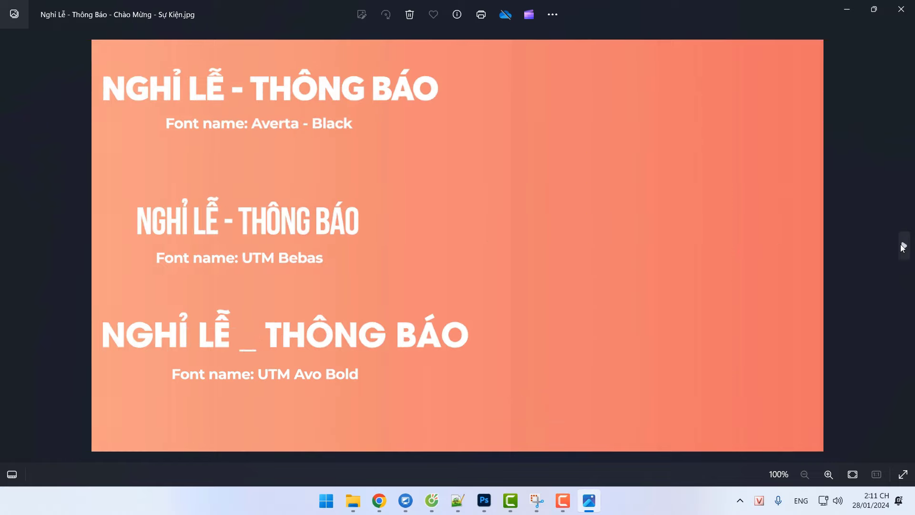
pyautogui.click(903, 246)
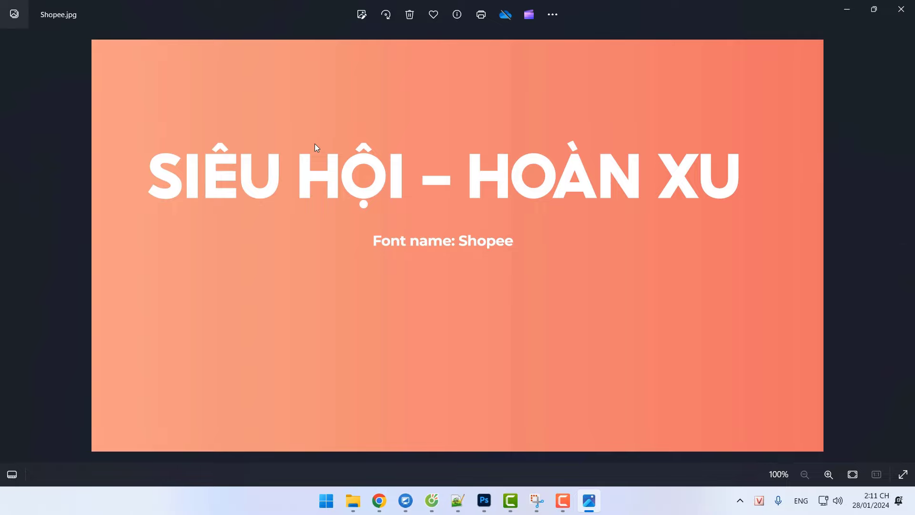
pyautogui.click(904, 246)
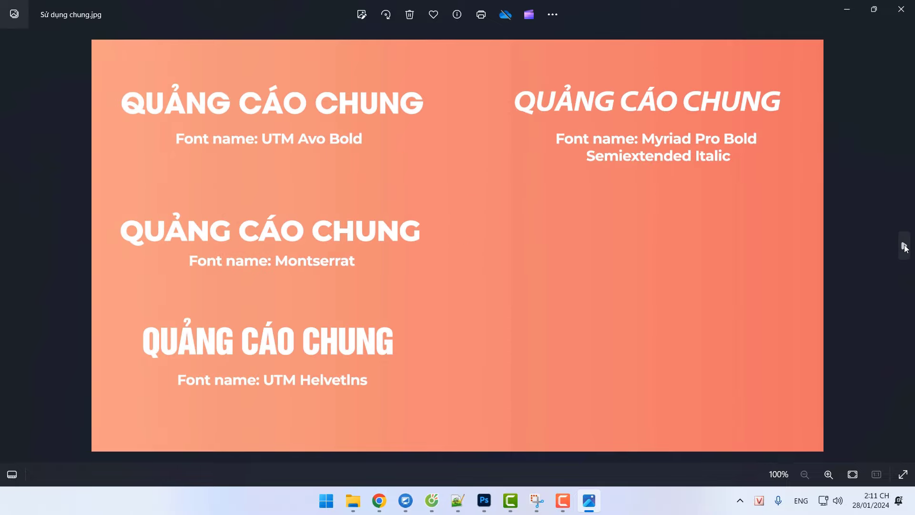
pyautogui.click(904, 245)
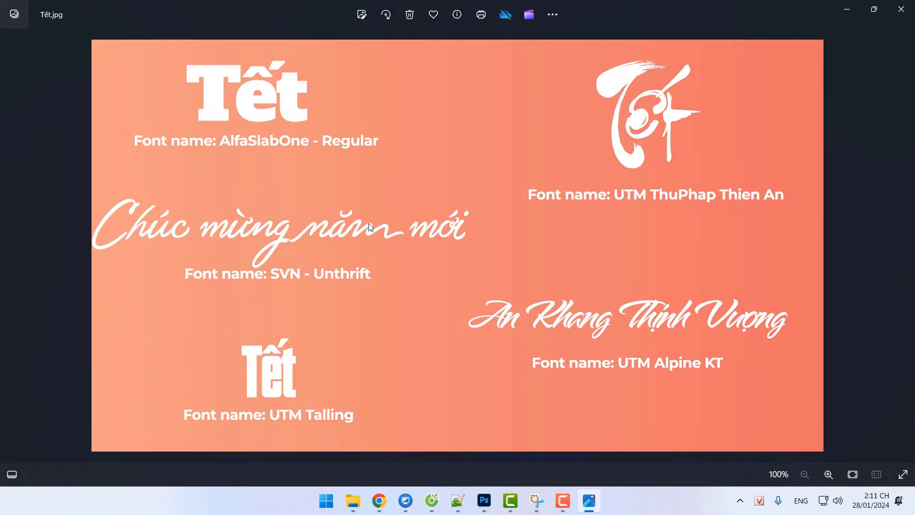
pyautogui.click(903, 246)
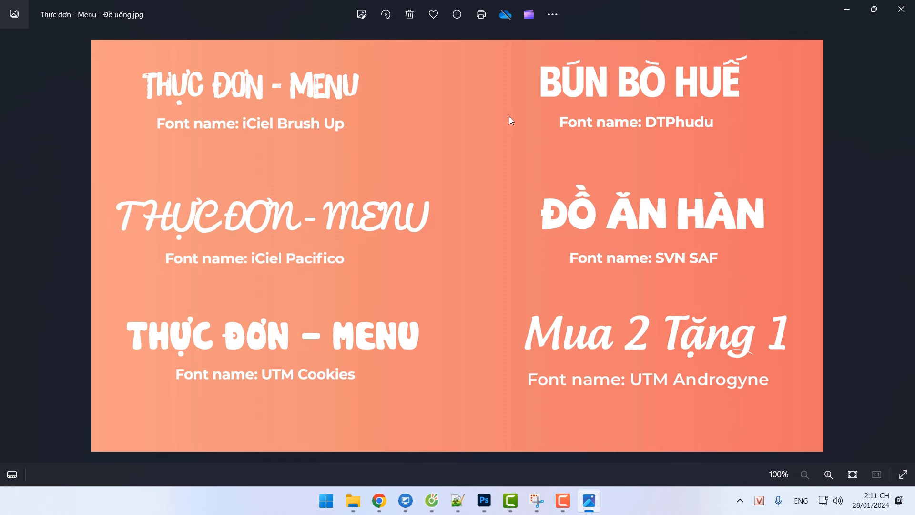
pyautogui.click(899, 244)
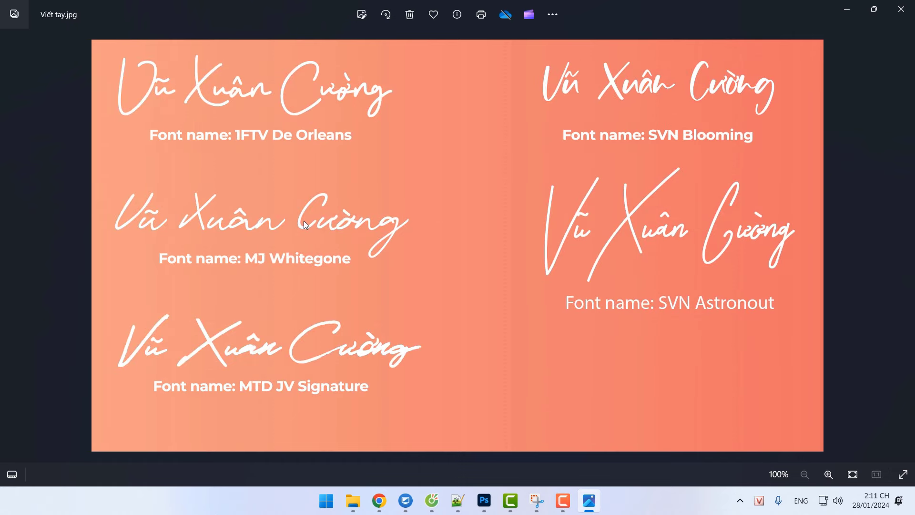
pyautogui.click(901, 9)
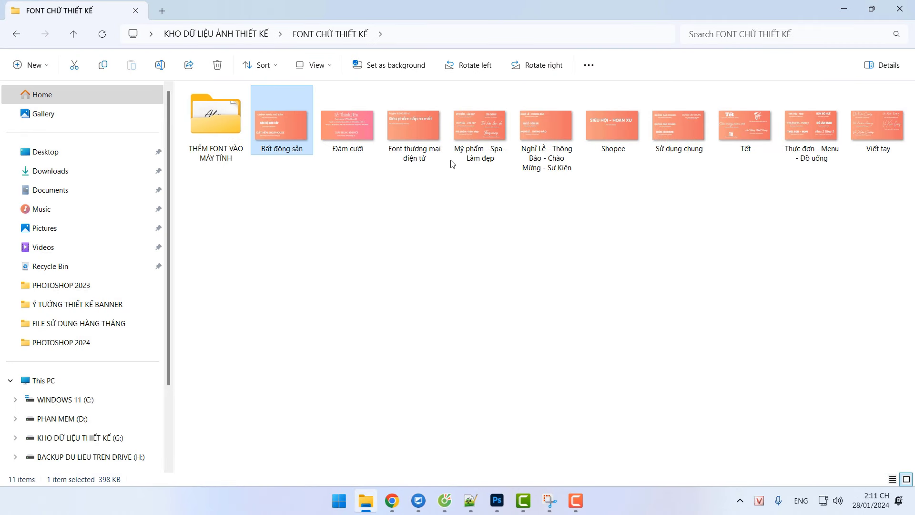
# Open the ICONS - BIỂU TƯỢNG folder and preview the piggy-bank (1) icon.
pyautogui.click(243, 35)
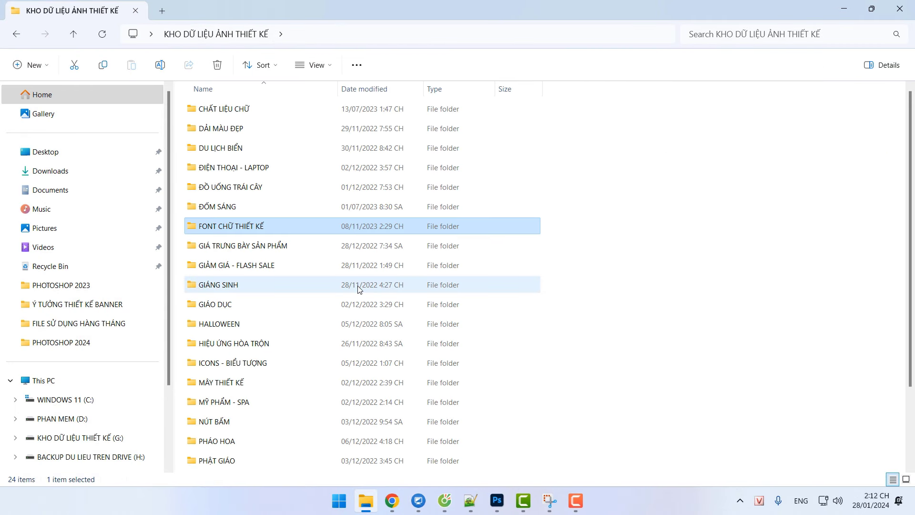
pyautogui.doubleClick(313, 362)
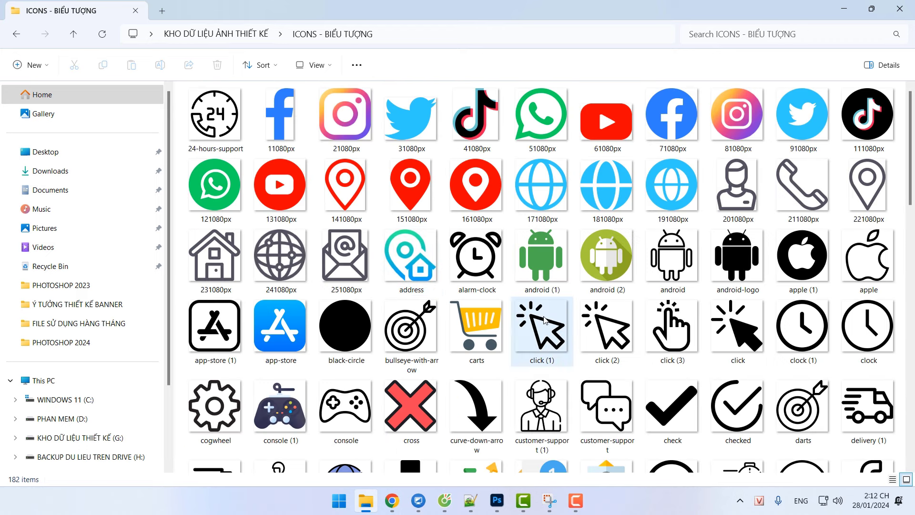
pyautogui.scroll(-10, 545, 320)
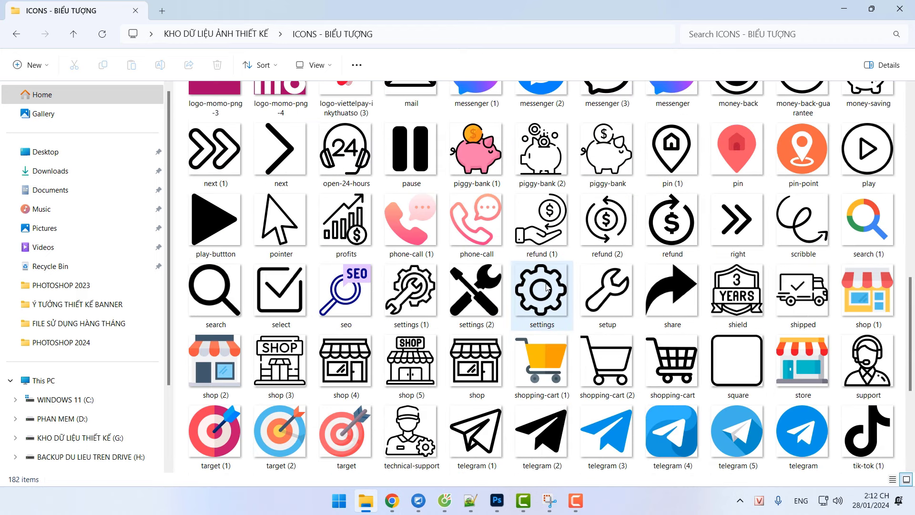
pyautogui.doubleClick(481, 153)
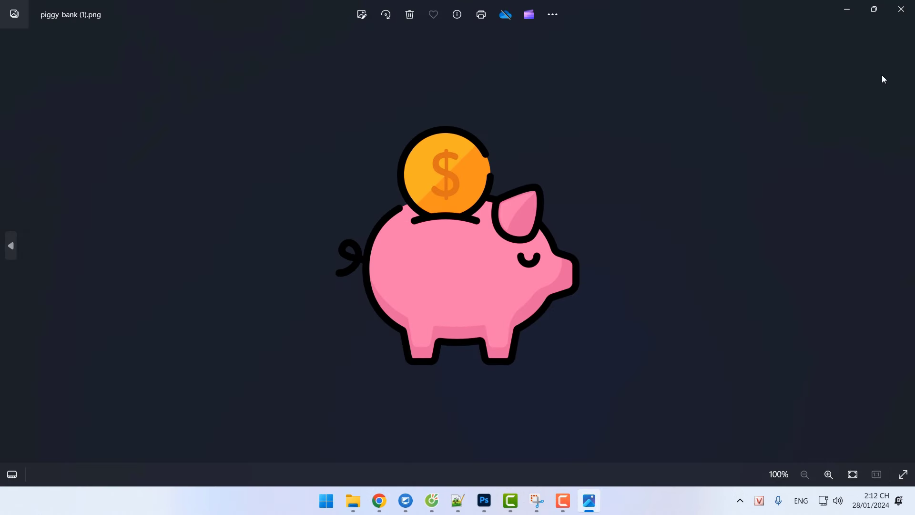
pyautogui.click(901, 9)
# Open TẾT + ĐÁM CƯỚI + LỄ HỘI, preview Cá chép 5@4x, and drag it toward Photoshop.
pyautogui.click(198, 33)
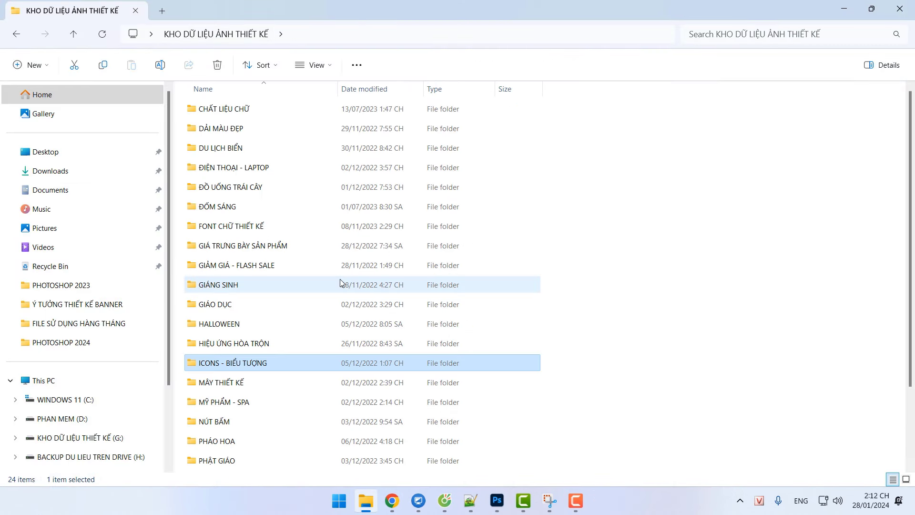
pyautogui.scroll(-2, 339, 283)
pyautogui.doubleClick(306, 405)
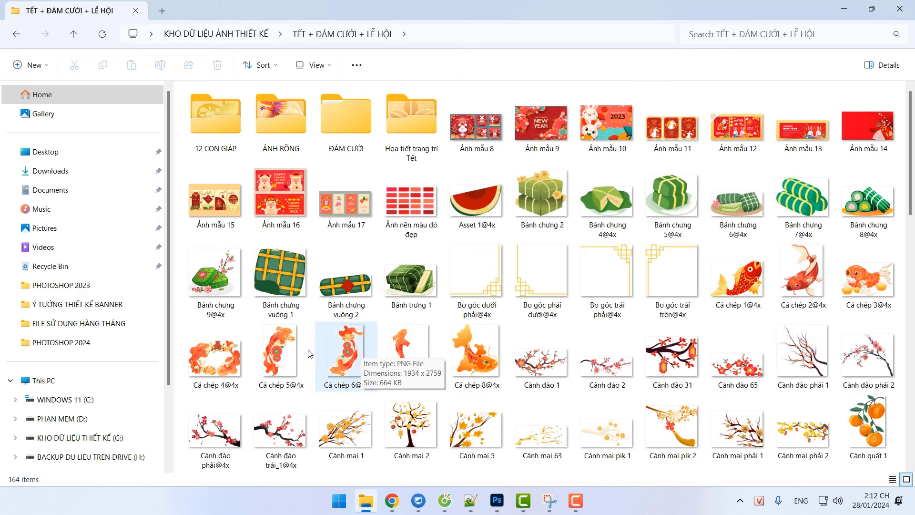
pyautogui.click(257, 358)
pyautogui.doubleClick(257, 359)
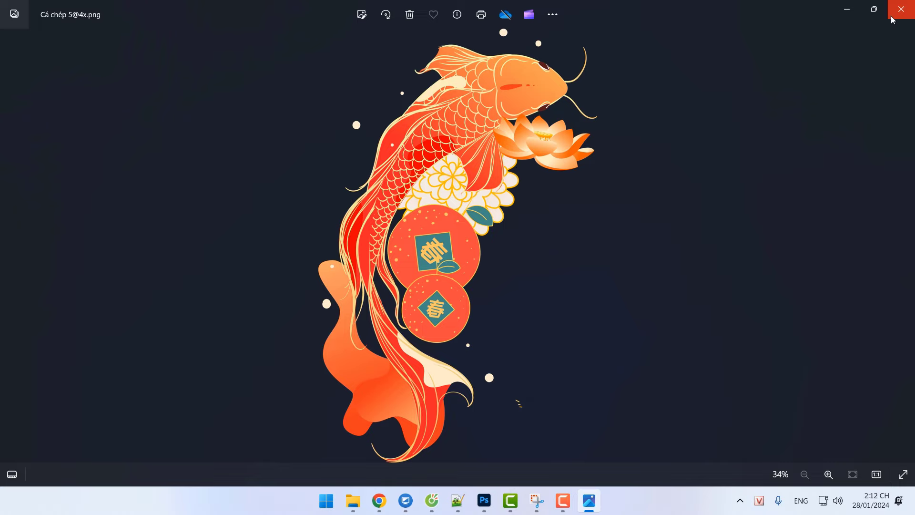
pyautogui.click(901, 9)
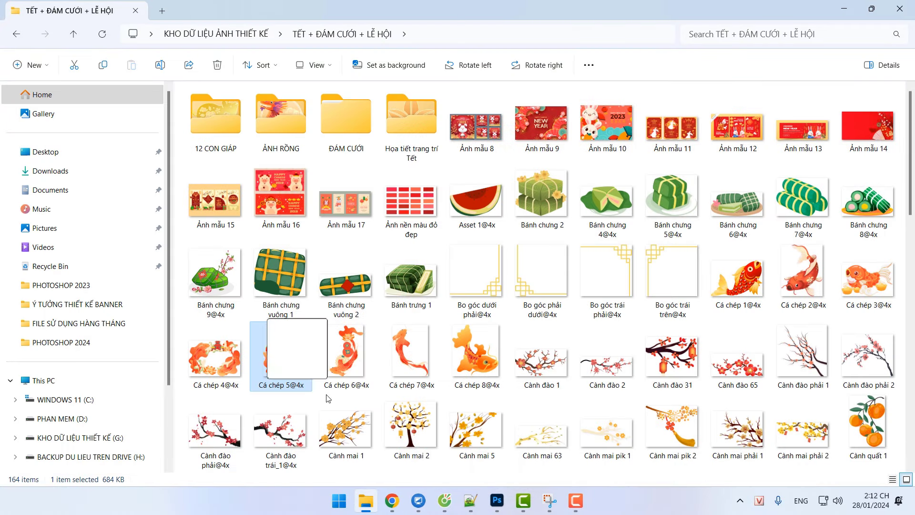
pyautogui.moveTo(290, 361); pyautogui.dragTo(493, 505)
# Open Cá chép 3@4x from Desktop > KHO DỮ LIỆU ẢNH THIẾT KẾ > TẾT + ĐÁM CƯỚI + LỄ HỘI.
pyautogui.click(497, 500)
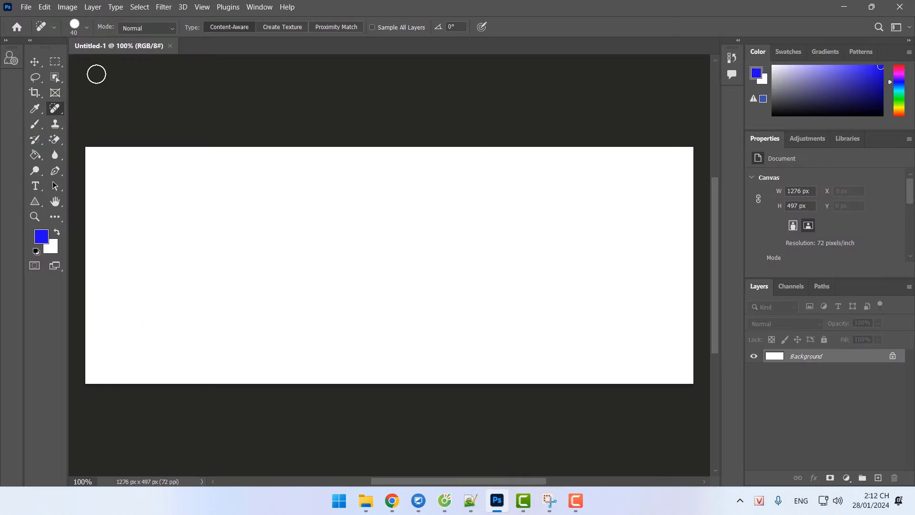
pyautogui.click(25, 6)
pyautogui.click(34, 27)
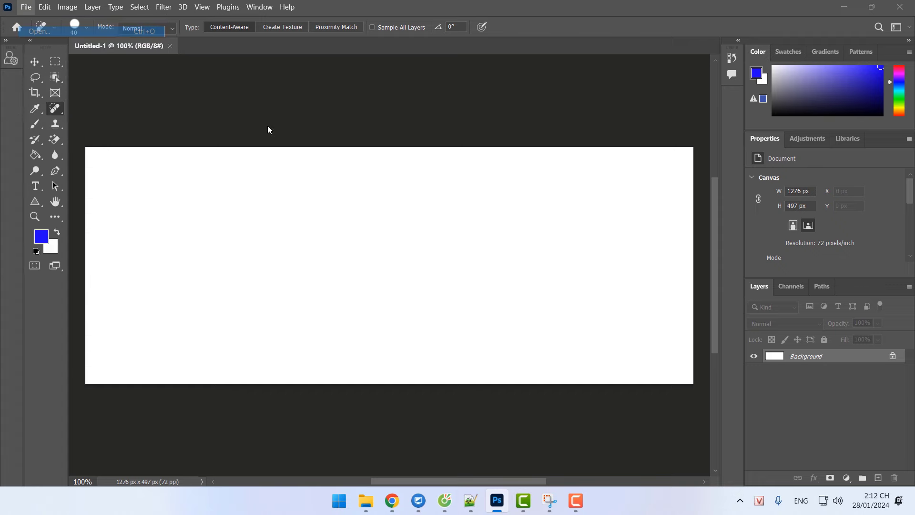
pyautogui.click(310, 156)
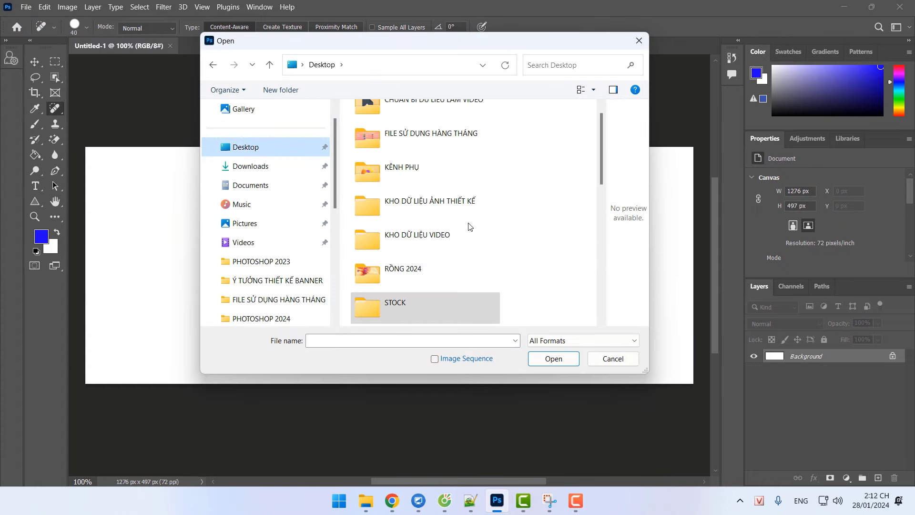
pyautogui.doubleClick(459, 218)
pyautogui.scroll(-5, 457, 238)
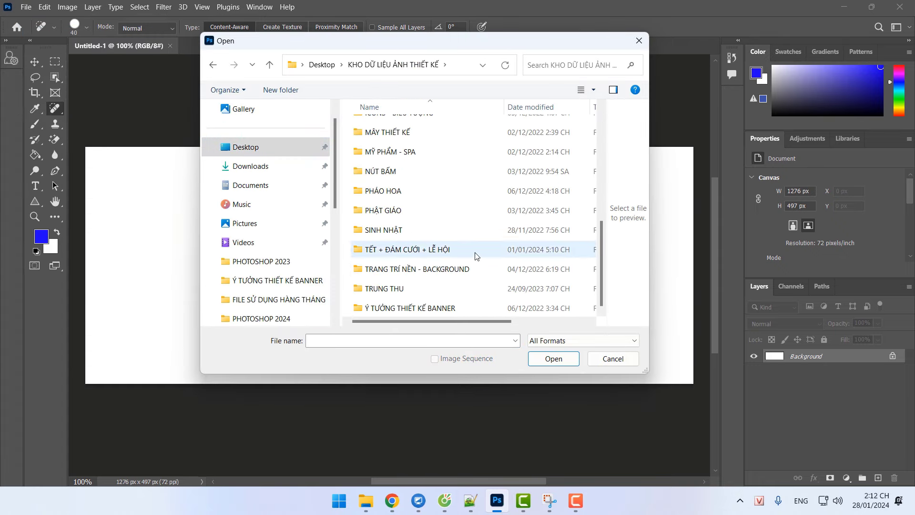
pyautogui.doubleClick(424, 249)
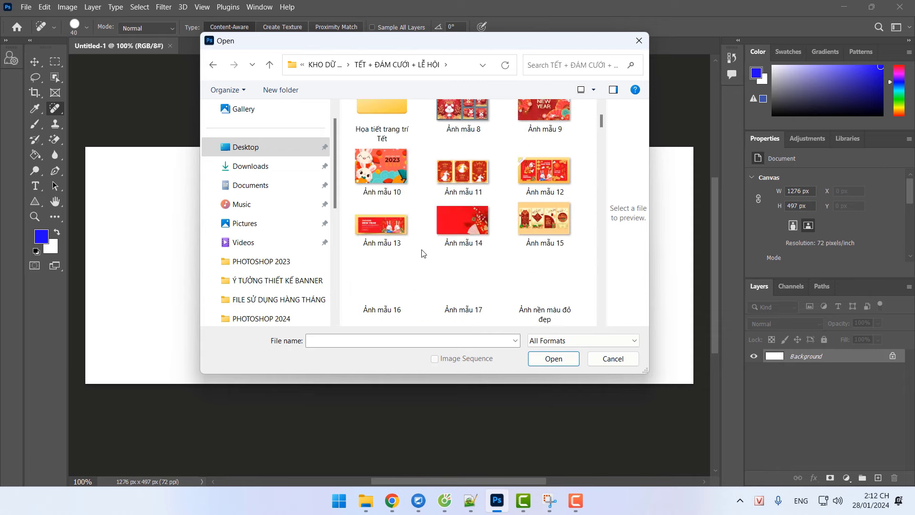
pyautogui.scroll(-8, 424, 250)
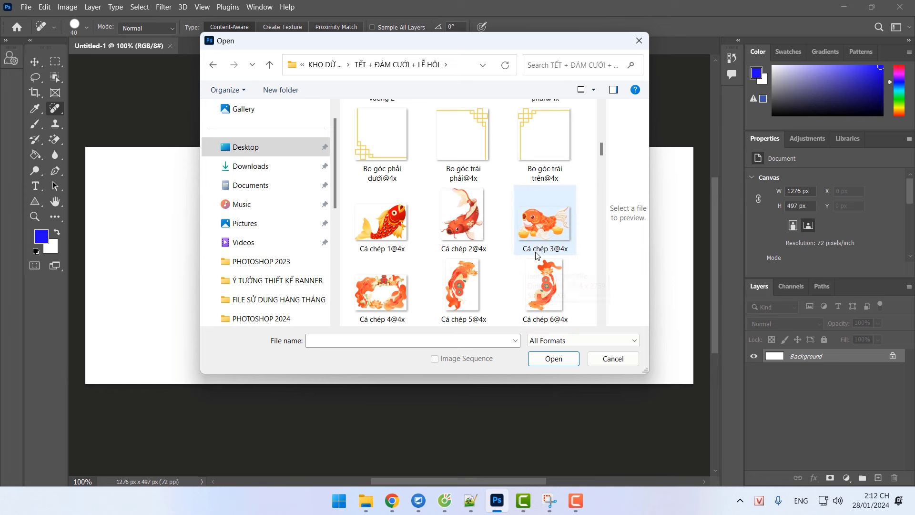
pyautogui.doubleClick(541, 228)
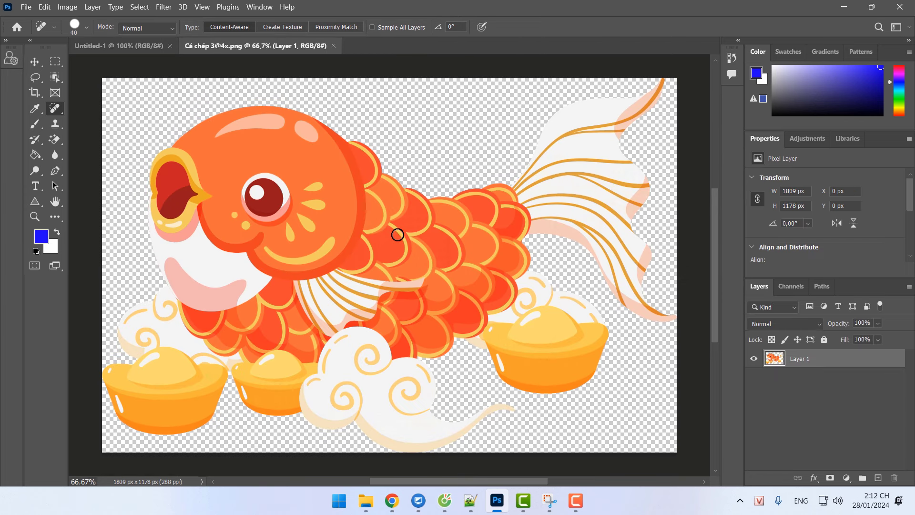
# Copy the koi layer onto the Untitled-1 banner with the Move tool.
pyautogui.press('v')
pyautogui.moveTo(332, 219); pyautogui.dragTo(400, 282)
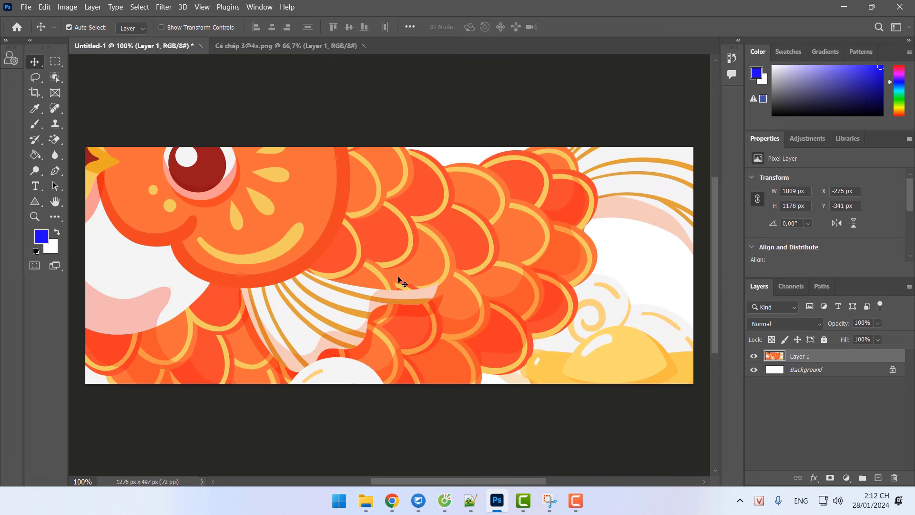
pyautogui.hotkey('ctrl', '-')
pyautogui.hotkey('ctrl', '-')
# Scale the koi down to about 22% (402 × 262 px) and place it at right.
pyautogui.hotkey('ctrl', 't')
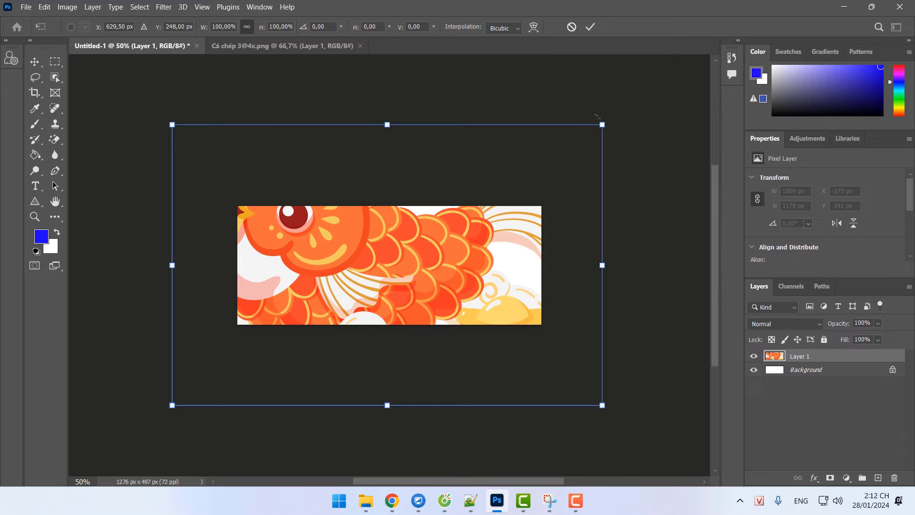
pyautogui.moveTo(602, 125); pyautogui.dragTo(355, 286)
pyautogui.moveTo(264, 347); pyautogui.dragTo(374, 270)
pyautogui.moveTo(466, 210); pyautogui.dragTo(390, 246)
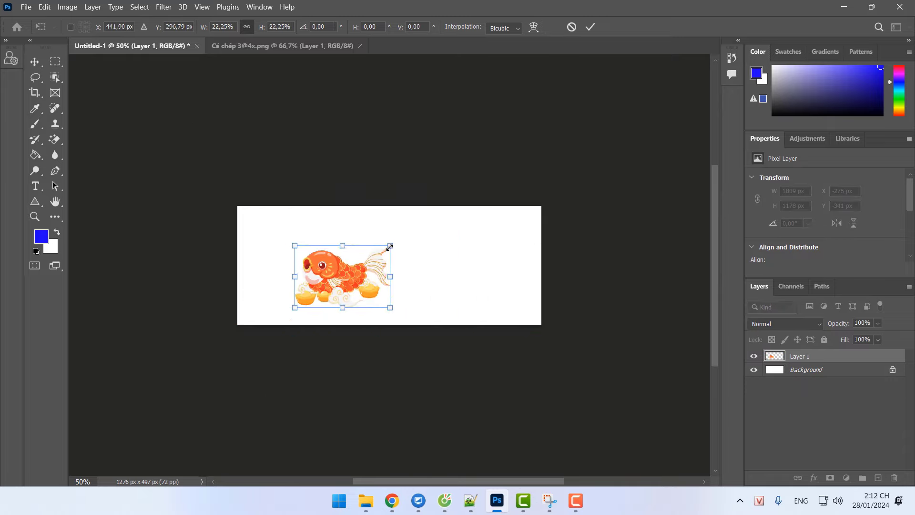
pyautogui.press('Return')
pyautogui.hotkey('ctrl', '+')
pyautogui.hotkey('ctrl', '+')
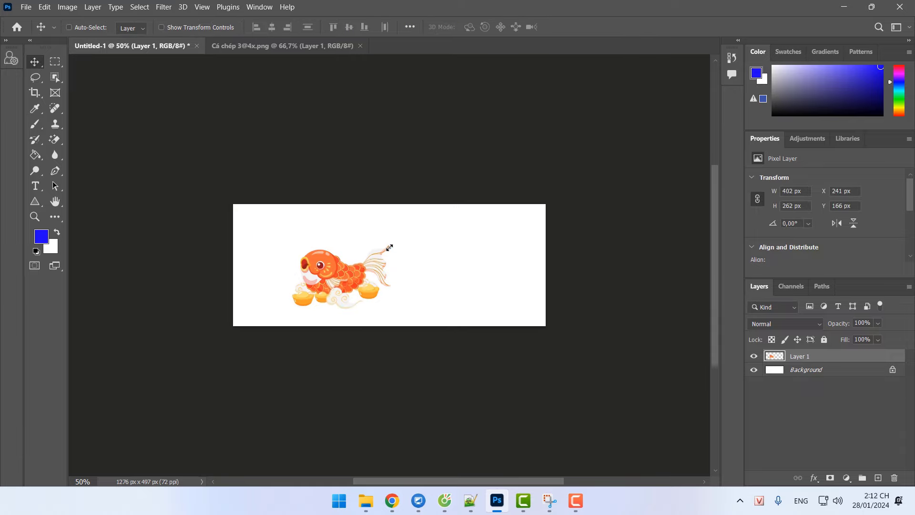
pyautogui.moveTo(286, 255); pyautogui.dragTo(538, 246)
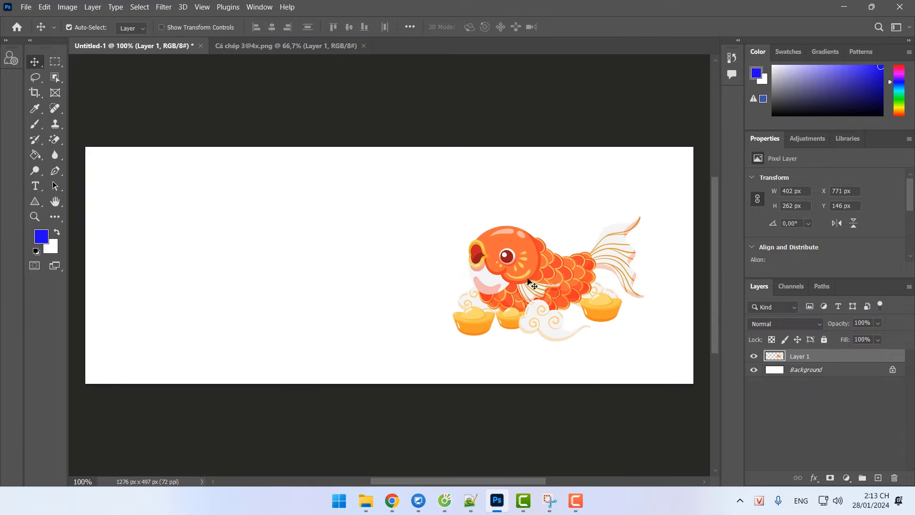
# Return to File Explorer and look inside the 12 CON GIÁP zodiac folder.
pyautogui.click(365, 500)
pyautogui.scroll(-15, 453, 276)
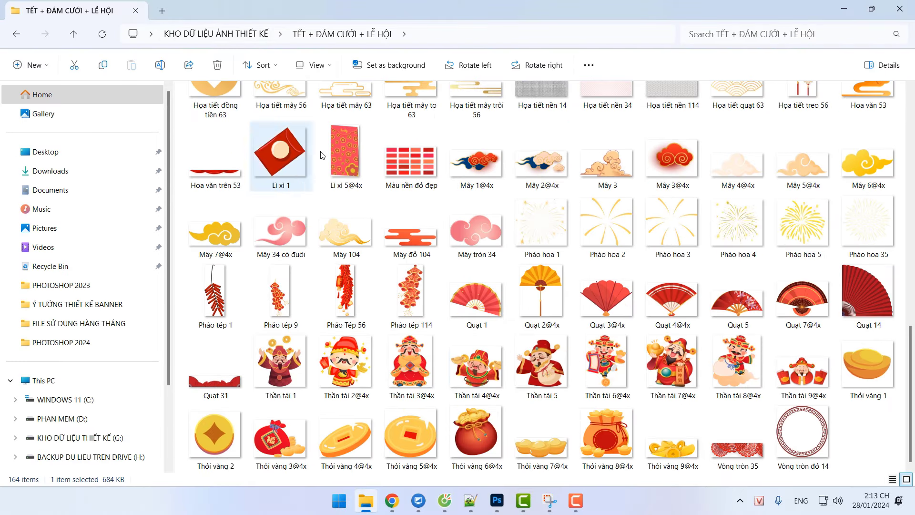
pyautogui.scroll(15, 284, 153)
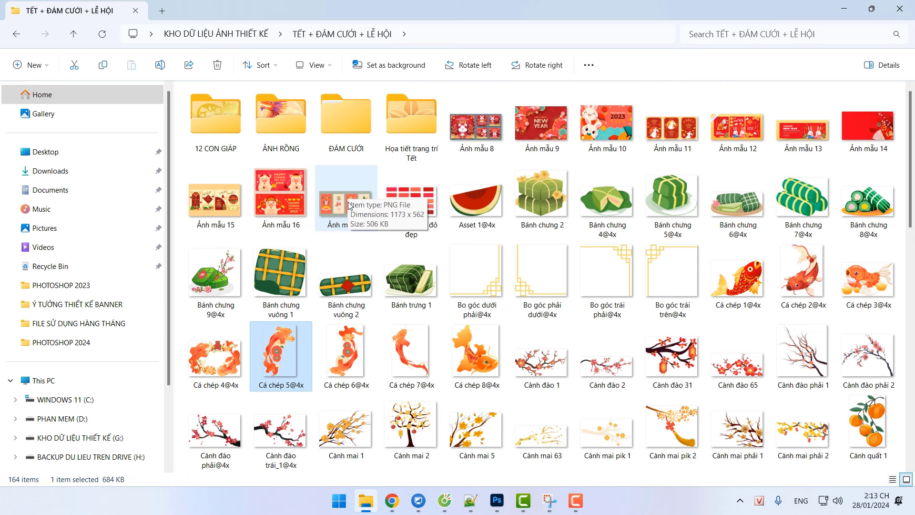
pyautogui.doubleClick(227, 117)
pyautogui.scroll(-3, 470, 196)
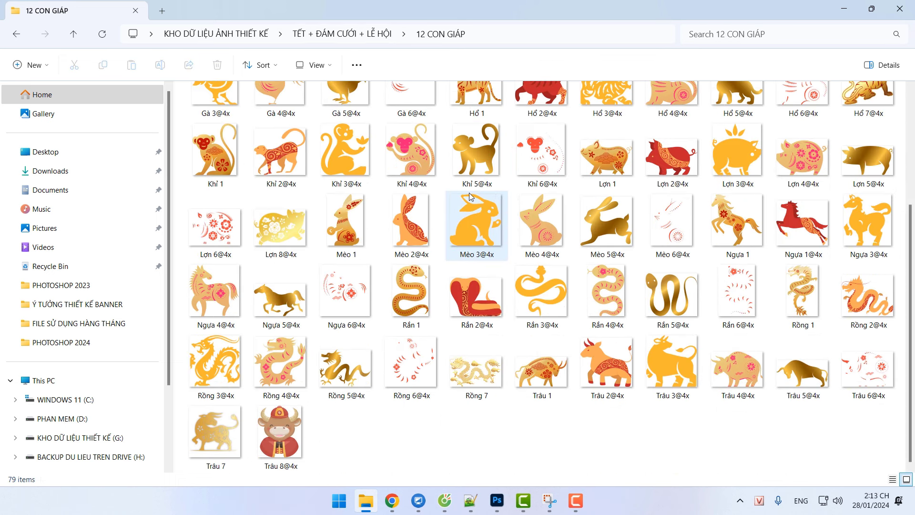
pyautogui.scroll(3, 470, 196)
# Browse the ẢNH RỒNG folder, then ĐÁM CƯỚI > PHONG CÁCH CỔ TRUYỀN wedding images.
pyautogui.hotkey('alt', 'Left')
pyautogui.doubleClick(287, 124)
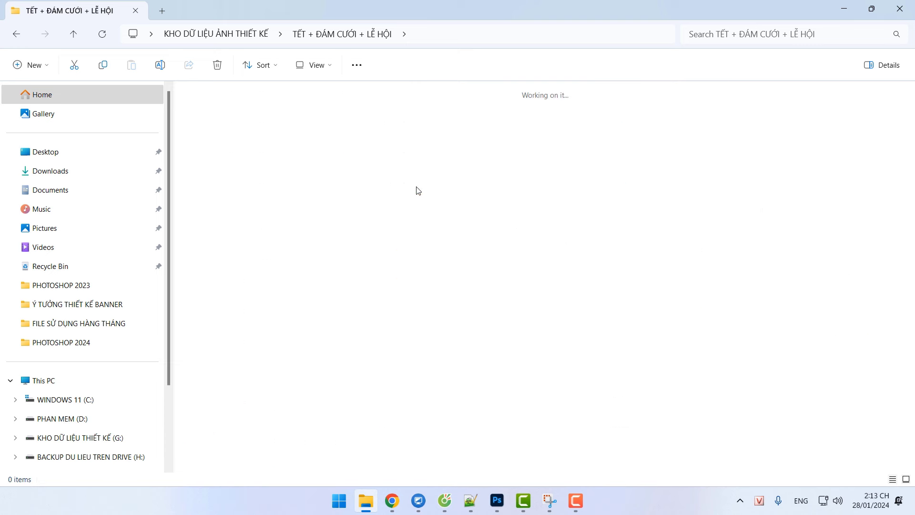
pyautogui.click(310, 34)
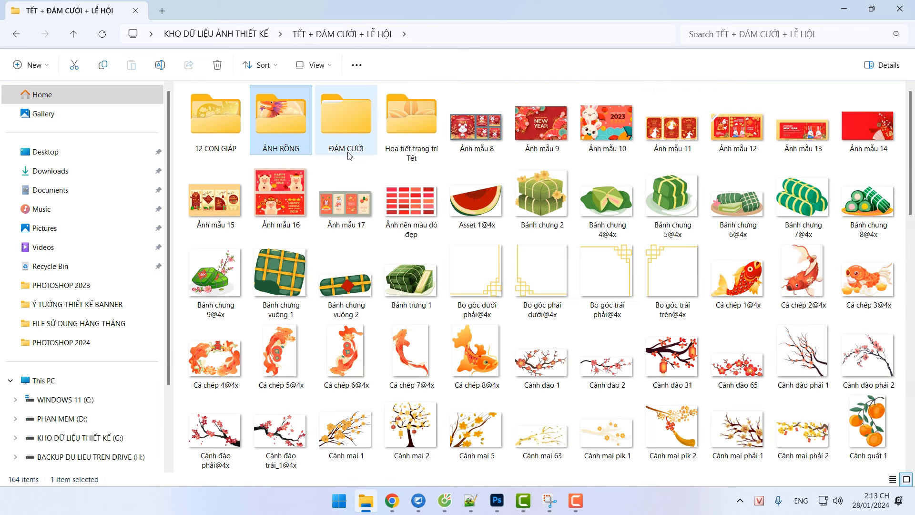
pyautogui.doubleClick(357, 137)
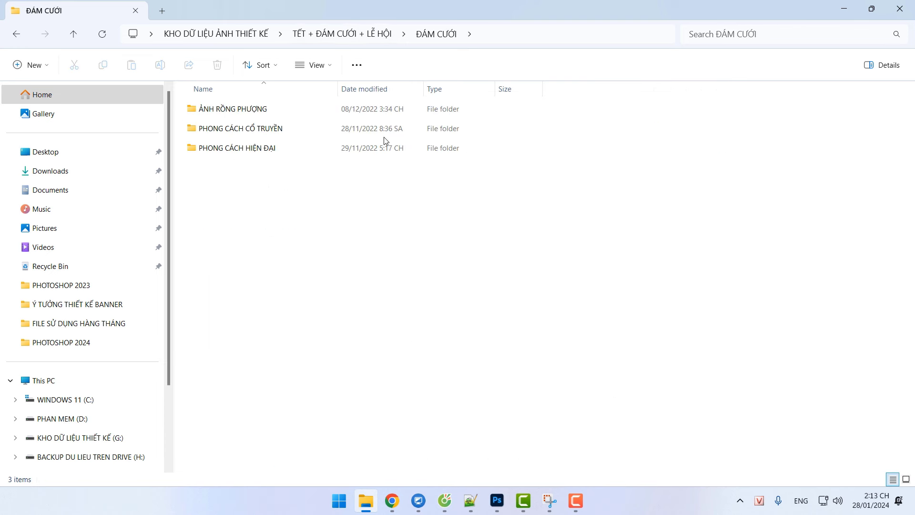
pyautogui.doubleClick(280, 128)
# Go back to the KHO DỮ LIỆU ẢNH THIẾT KẾ library, then bring Notepad++ forward.
pyautogui.hotkey('alt', 'Left')
pyautogui.hotkey('alt', 'Left')
pyautogui.hotkey('alt', 'Left')
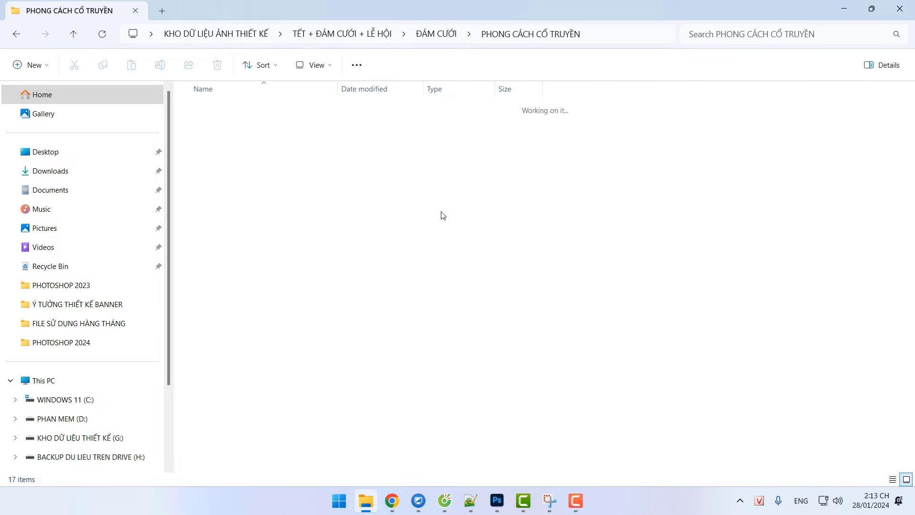
pyautogui.hotkey('alt', 'Left')
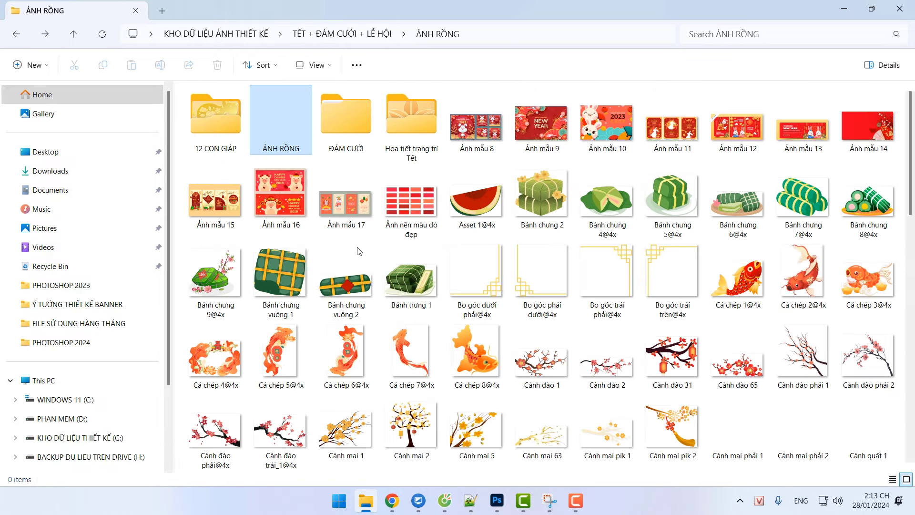
pyautogui.hotkey('alt', 'Left')
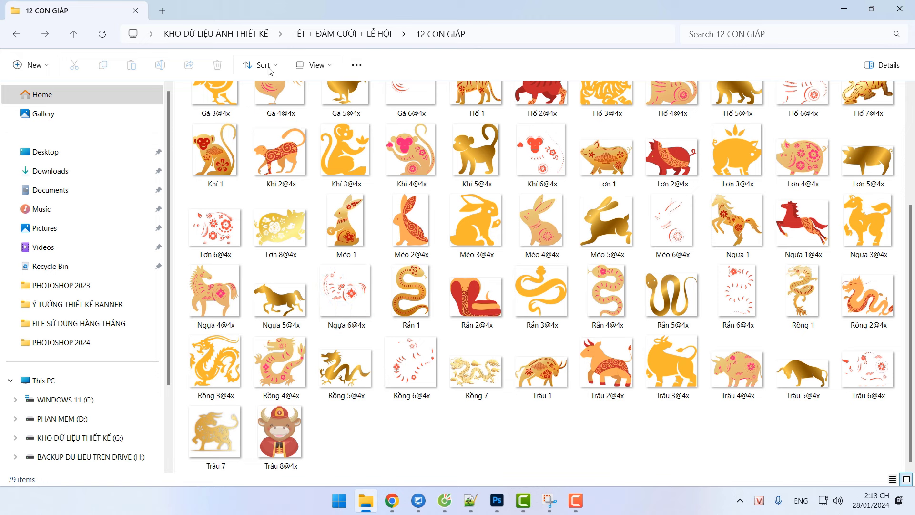
pyautogui.hotkey('alt', 'Left')
pyautogui.hotkey('alt', 'Left')
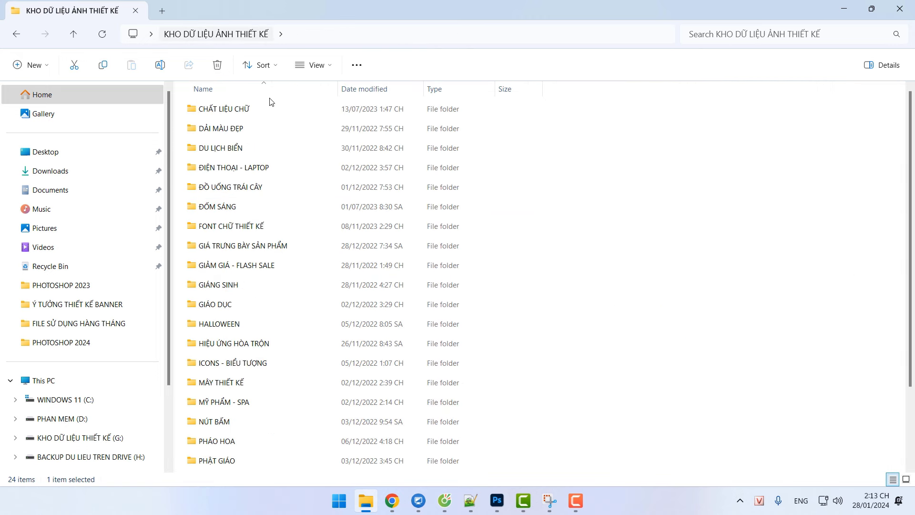
pyautogui.scroll(-2, 306, 274)
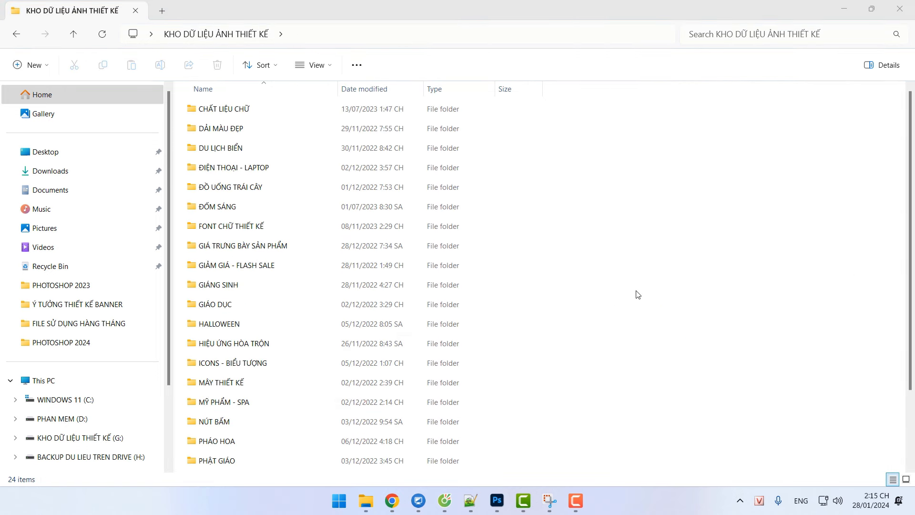
pyautogui.scroll(-3, 898, 156)
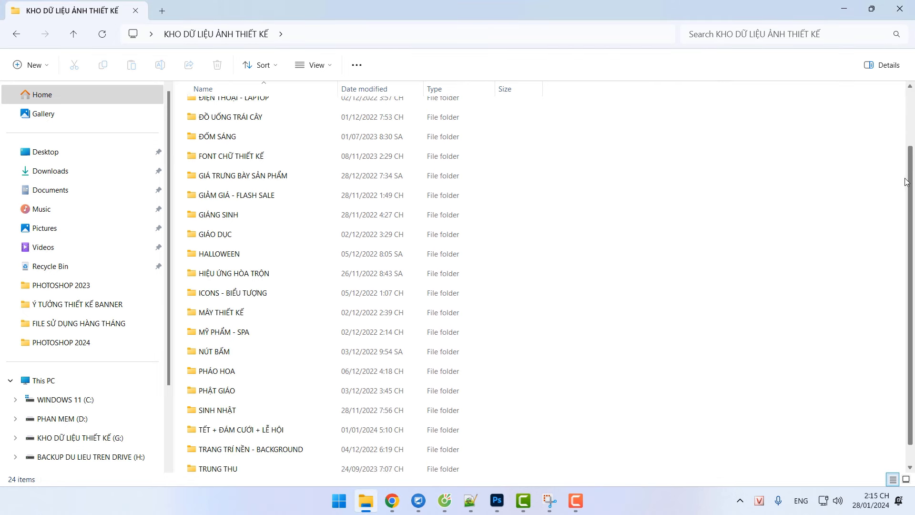
pyautogui.scroll(1, 898, 156)
pyautogui.click(470, 500)
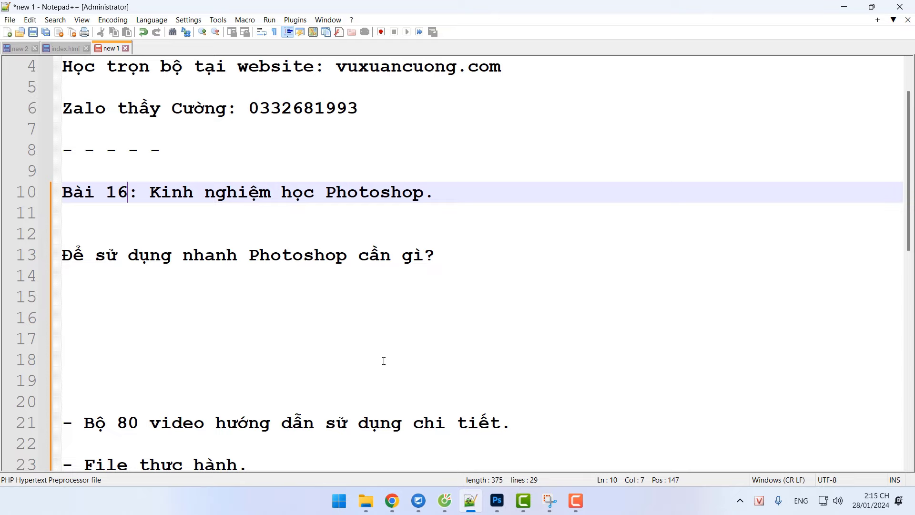
# Review the notes from line 1, then switch to Chrome's YouTube window and select its address.
pyautogui.scroll(1, 384, 360)
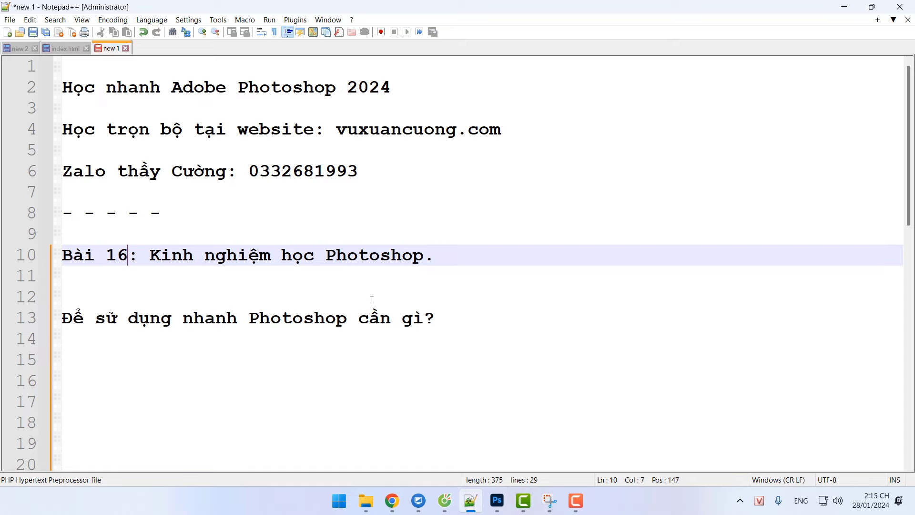
pyautogui.click(283, 131)
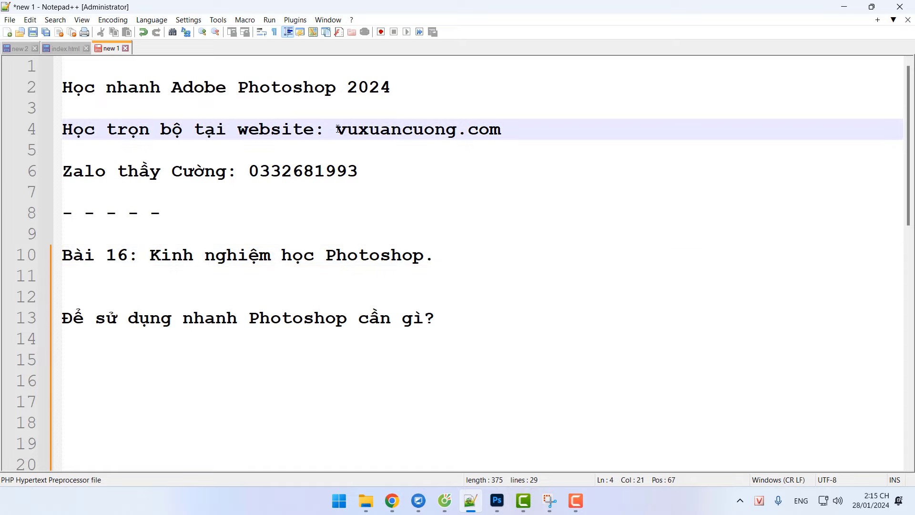
pyautogui.moveTo(391, 500)
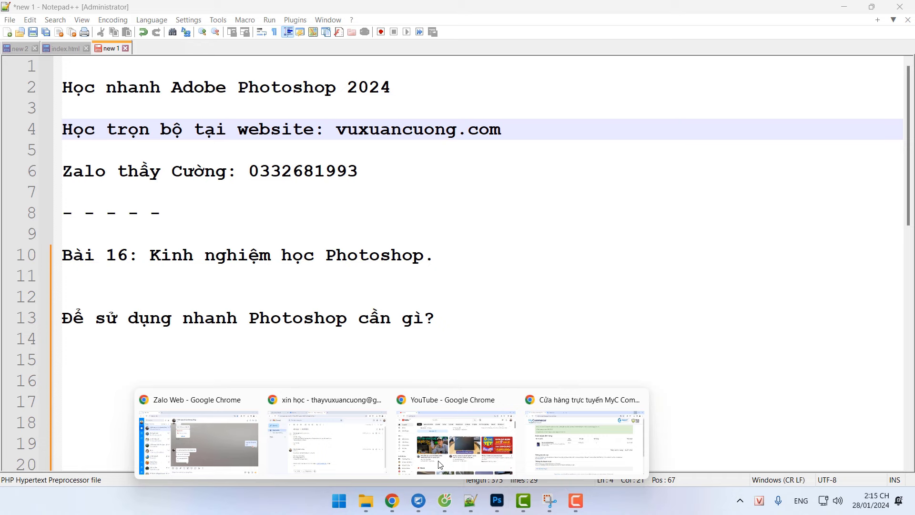
pyautogui.click(460, 439)
pyautogui.click(320, 42)
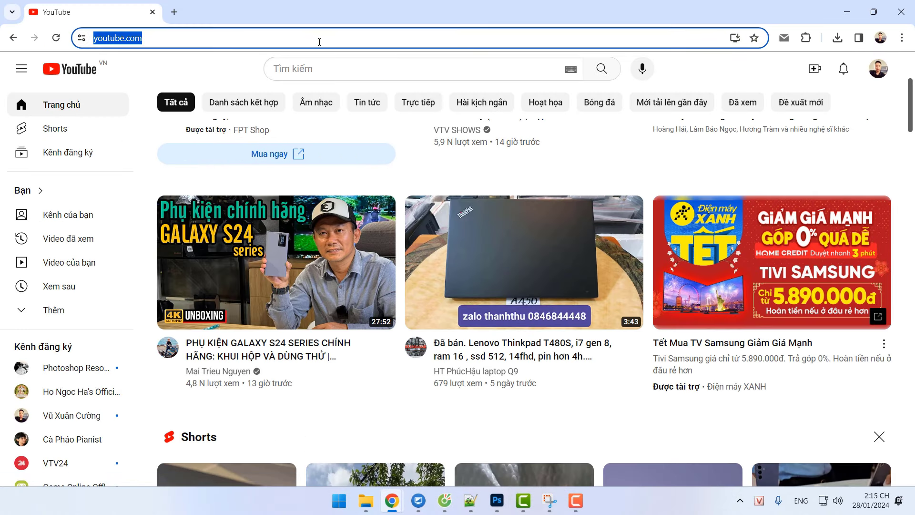
# Load vuxuancuong.com and open its Đăng Ký Học Online page.
pyautogui.write('vuxuancuong')
pyautogui.press('Return')
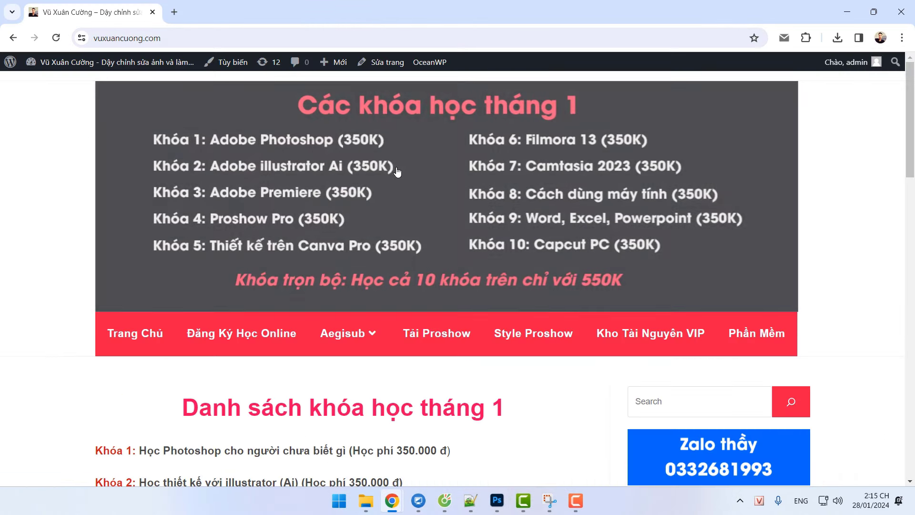
pyautogui.scroll(-2, 810, 215)
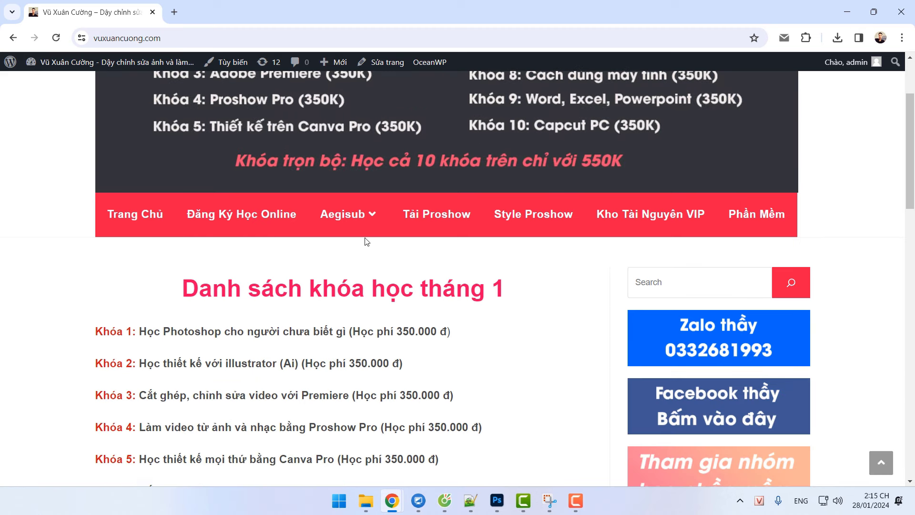
pyautogui.click(262, 213)
# Read through the registration steps and course form, then return to the Notepad++ notes.
pyautogui.scroll(-5, 694, 245)
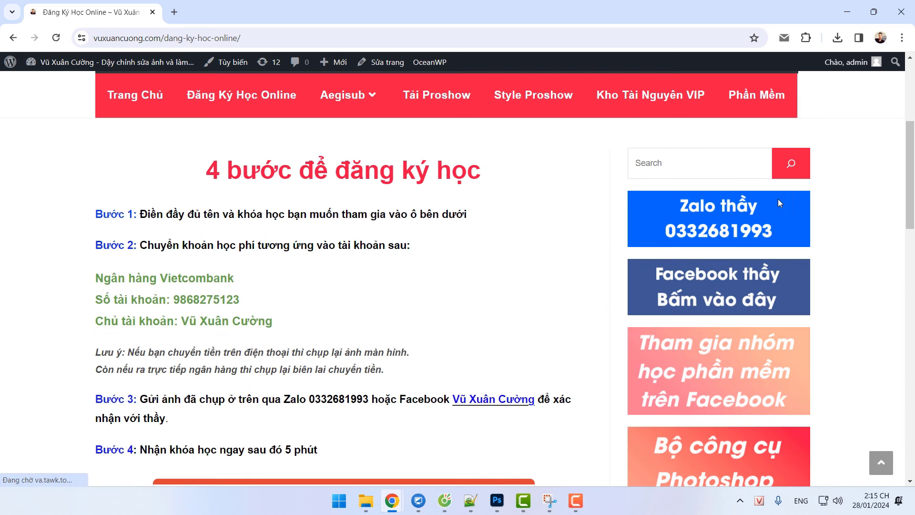
pyautogui.moveTo(95, 213); pyautogui.dragTo(323, 398)
pyautogui.scroll(-2, 329, 362)
pyautogui.click(335, 325)
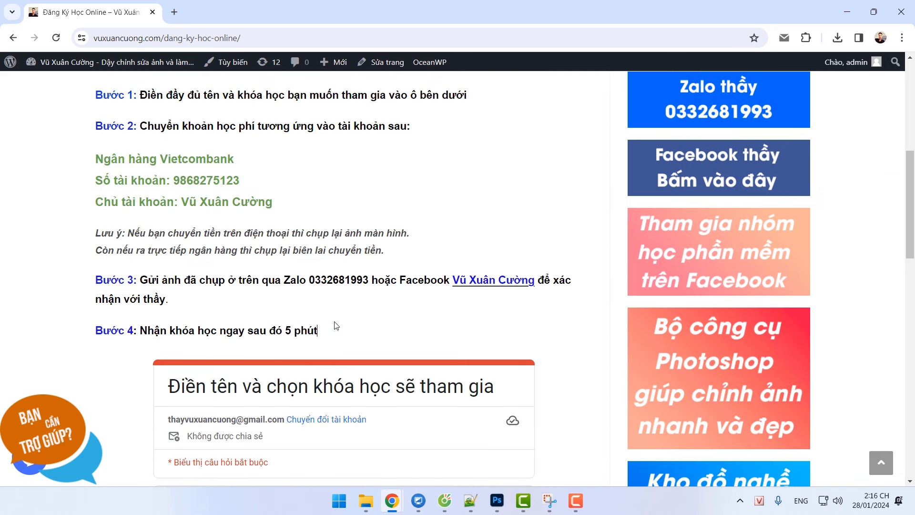
pyautogui.scroll(5, 335, 325)
pyautogui.scroll(-15, 343, 320)
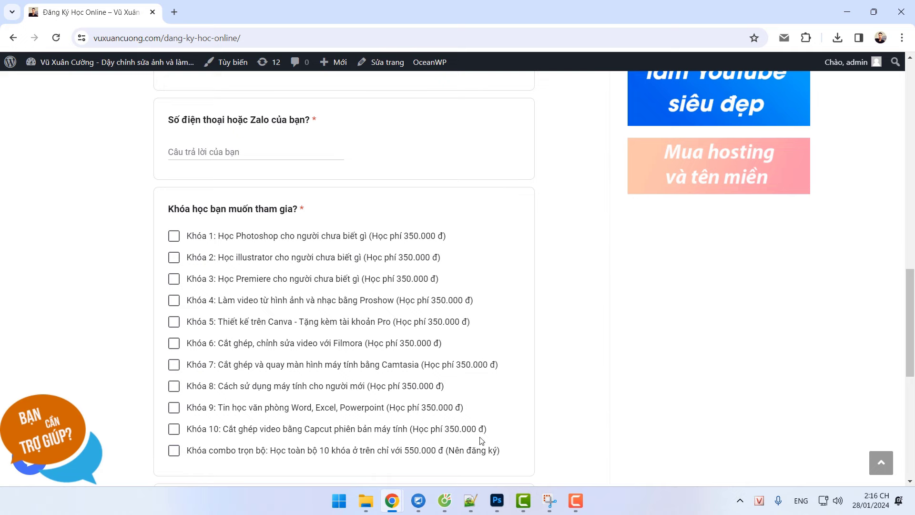
pyautogui.hotkey('alt', 'Tab')
pyautogui.press('Down')
pyautogui.press('Down')
pyautogui.press('Down')
pyautogui.press('Down')
pyautogui.press('Down')
pyautogui.press('Down')
pyautogui.press('Down')
pyautogui.press('Down')
pyautogui.press('Down')
pyautogui.press('Down')
pyautogui.press('Down')
pyautogui.press('Down')
pyautogui.press('Down')
pyautogui.press('Down')
pyautogui.press('Down')
pyautogui.press('Down')
pyautogui.press('Down')
# Go over the practice files and colour codes/fonts lines, then bring back the Chrome registration page.
pyautogui.scroll(-1, 357, 333)
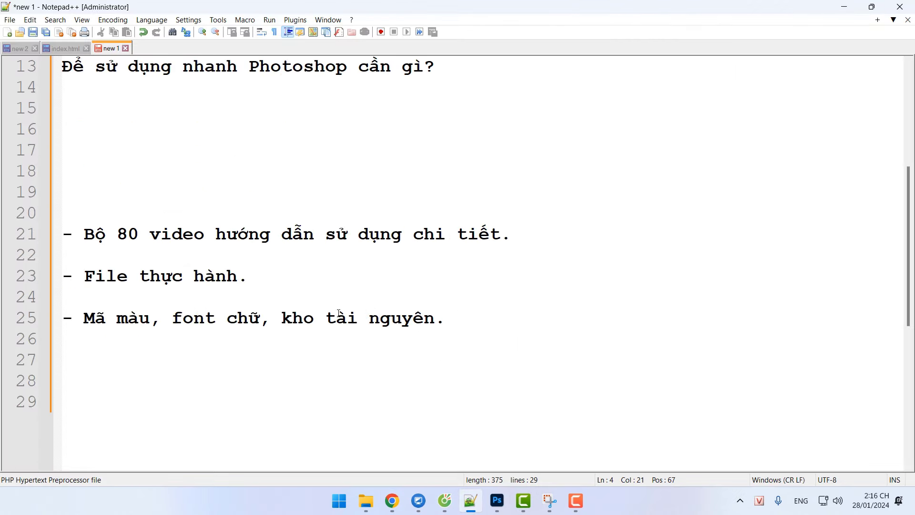
pyautogui.click(260, 280)
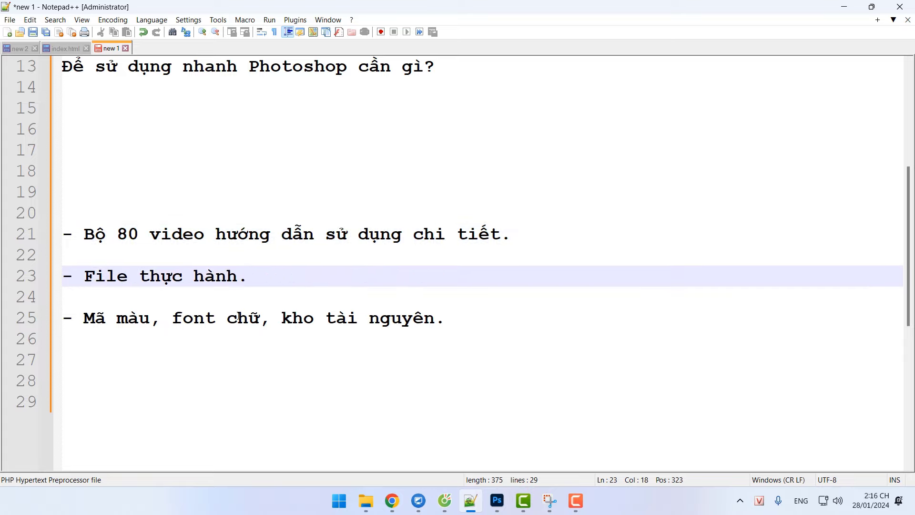
pyautogui.click(132, 318)
pyautogui.click(215, 318)
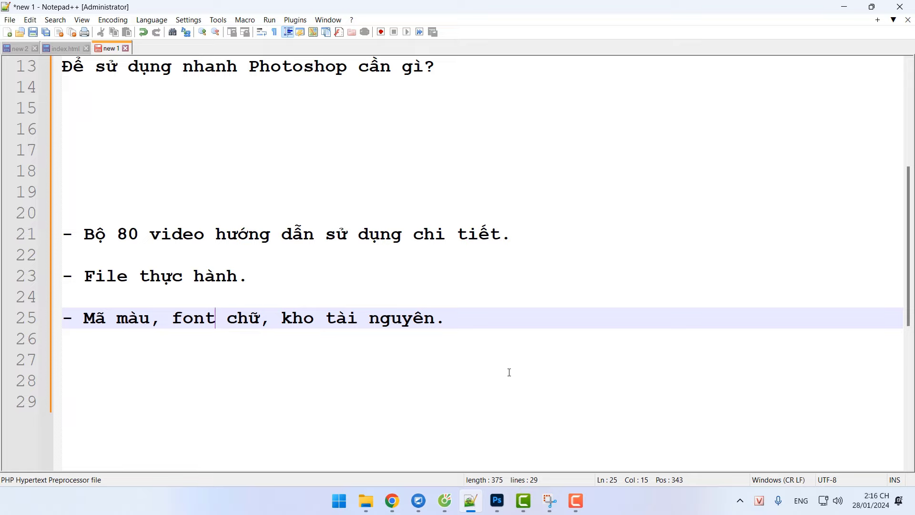
pyautogui.moveTo(400, 498)
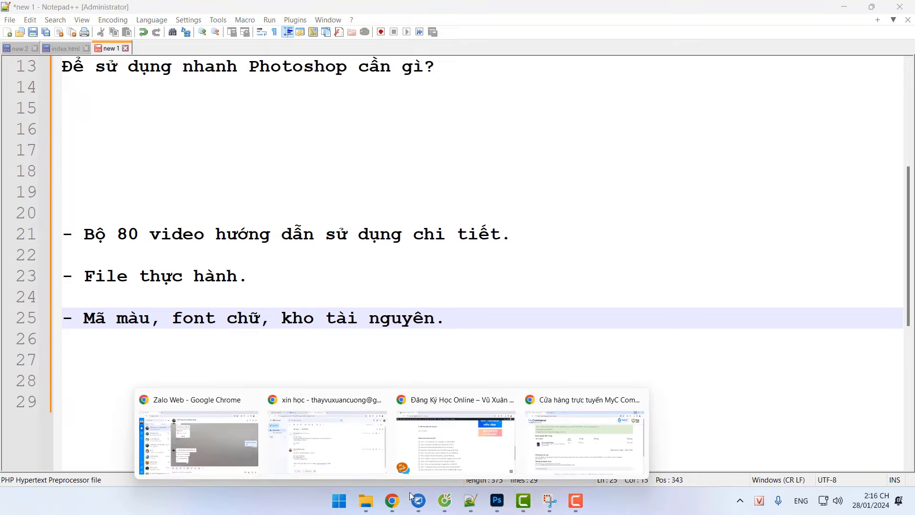
pyautogui.click(455, 440)
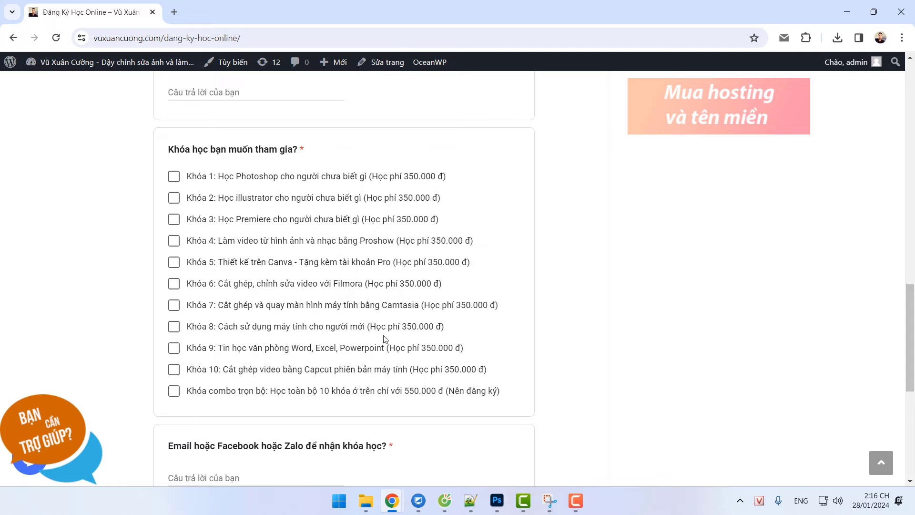
# Scroll through the course list on the registration page.
pyautogui.scroll(-3, 385, 338)
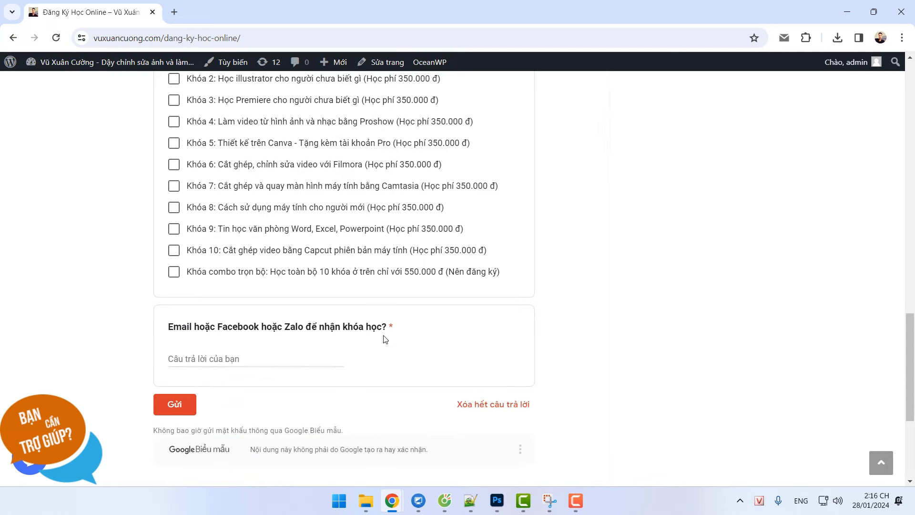
pyautogui.scroll(2, 299, 302)
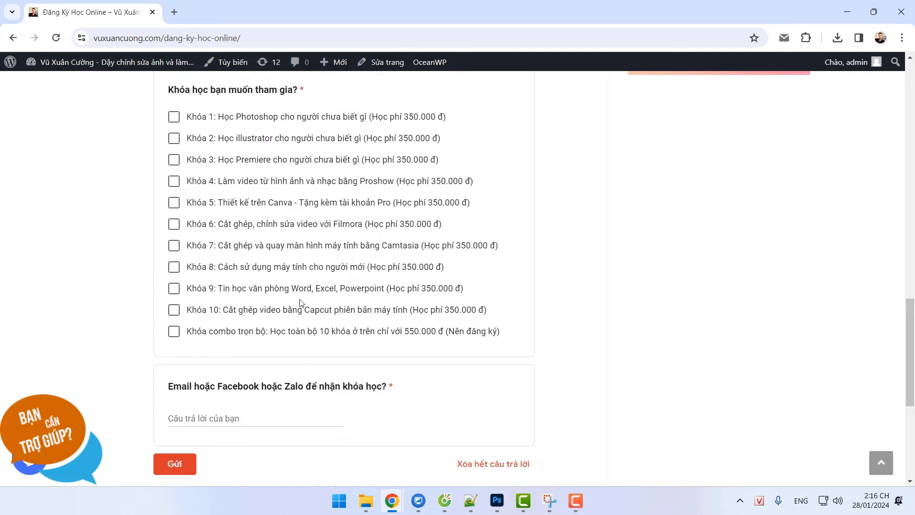
pyautogui.scroll(1, 299, 302)
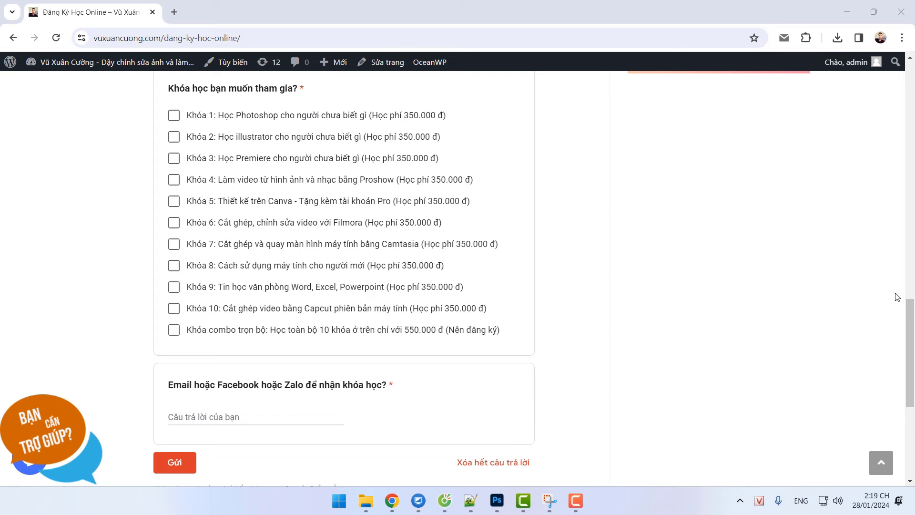
pyautogui.scroll(2, 907, 313)
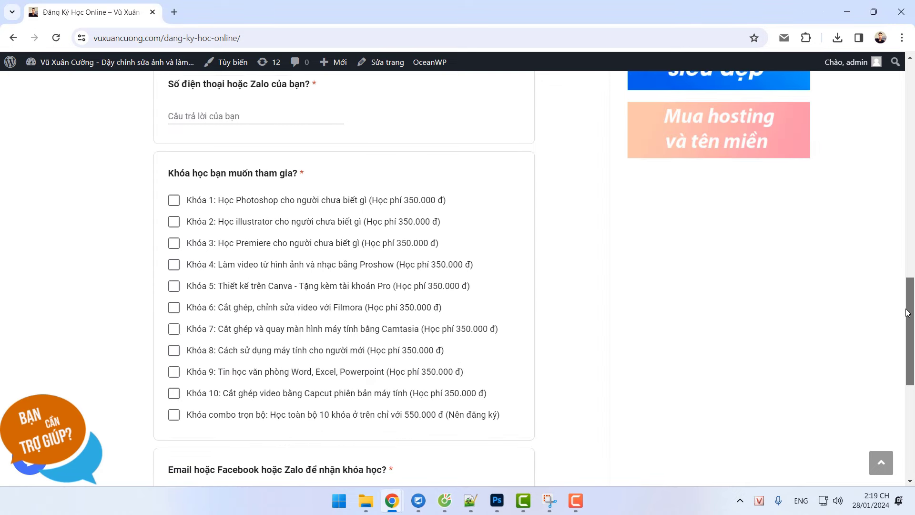
pyautogui.moveTo(907, 313); pyautogui.dragTo(900, 205)
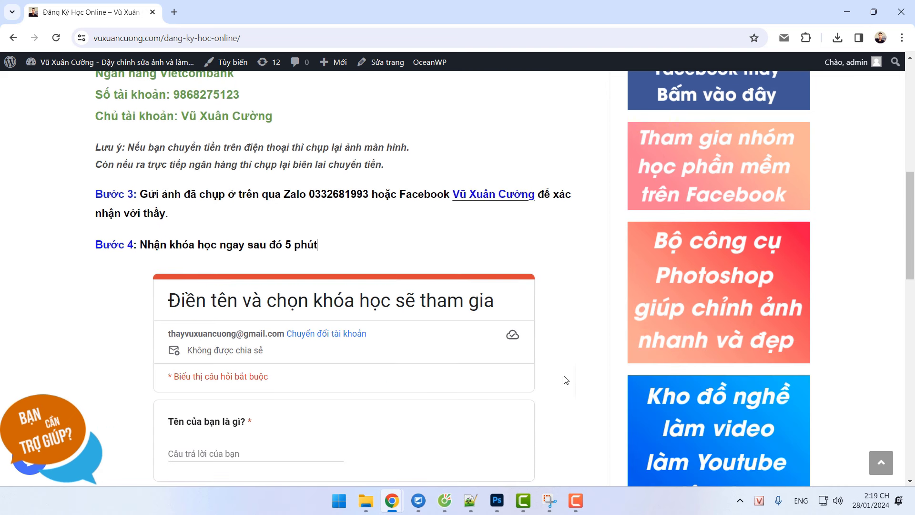
# Switch between the Notepad++ notes, the registration page and the design image library folder.
pyautogui.click(470, 500)
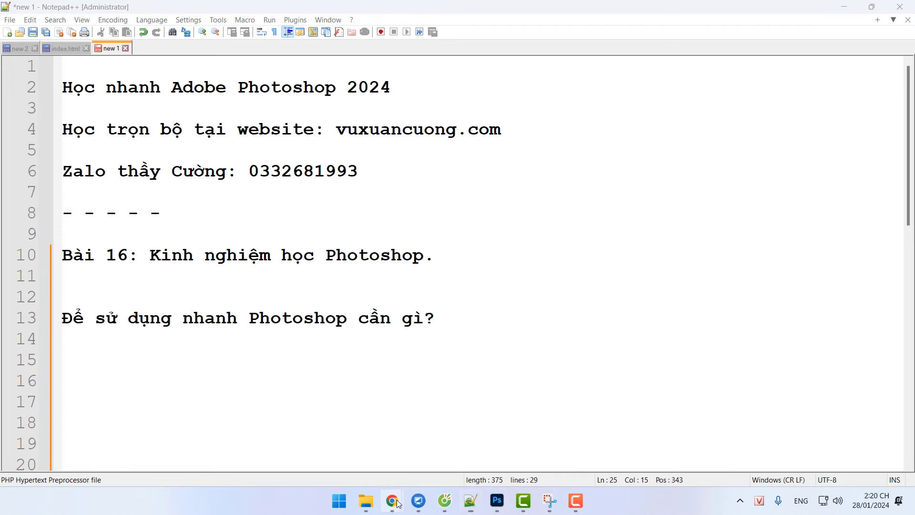
pyautogui.moveTo(391, 498)
pyautogui.click(457, 443)
pyautogui.moveTo(907, 234); pyautogui.dragTo(908, 306)
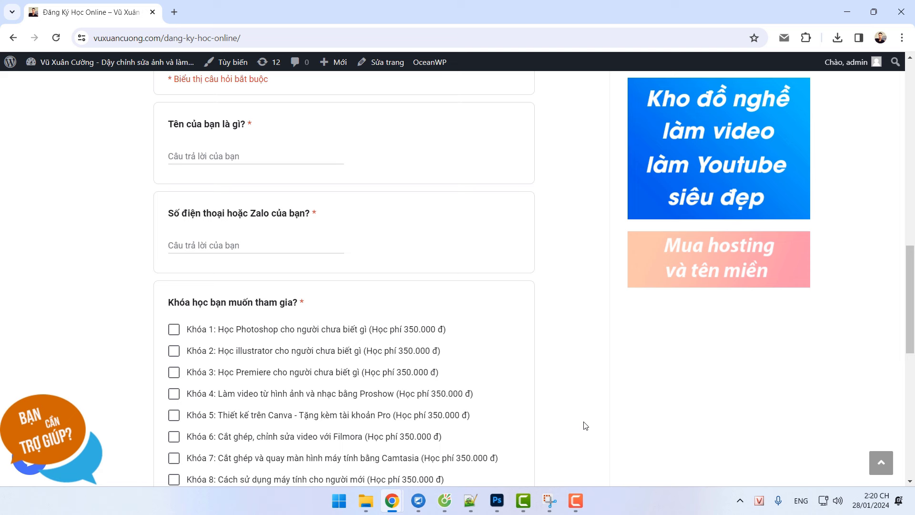
pyautogui.click(470, 500)
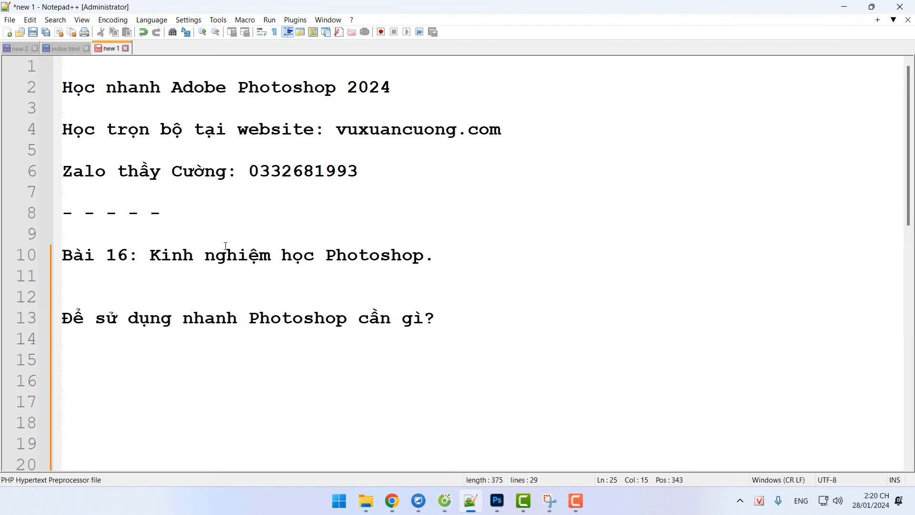
pyautogui.click(366, 500)
pyautogui.scroll(2, 331, 185)
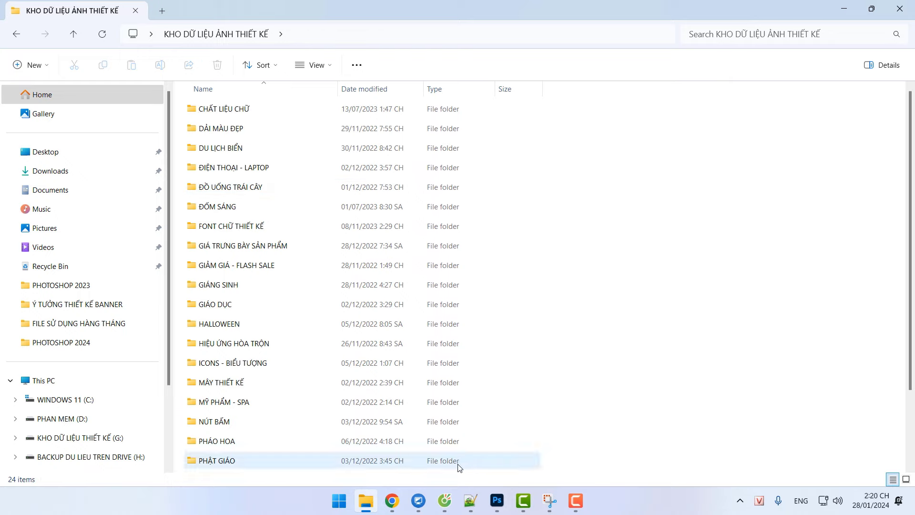
# Bring up the Zalo Web window, move it left and maximize it.
pyautogui.moveTo(392, 500)
pyautogui.click(456, 443)
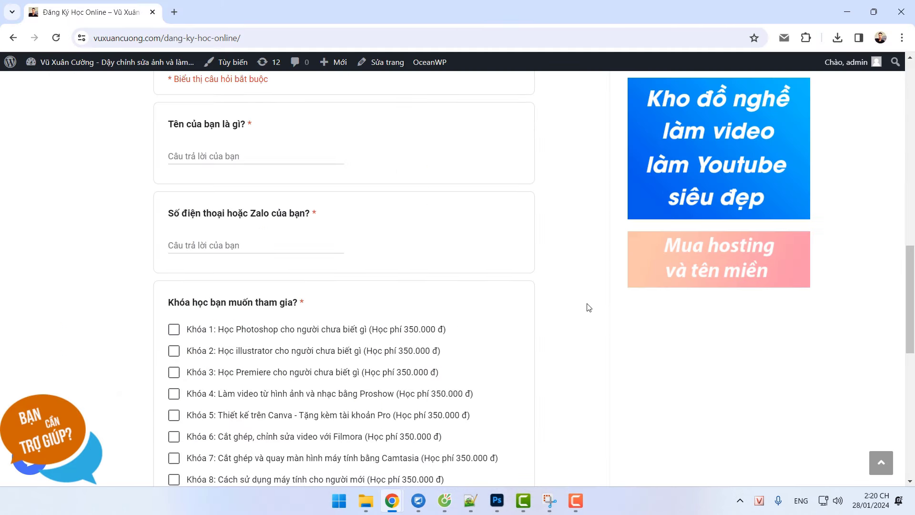
pyautogui.moveTo(911, 318); pyautogui.dragTo(912, 197)
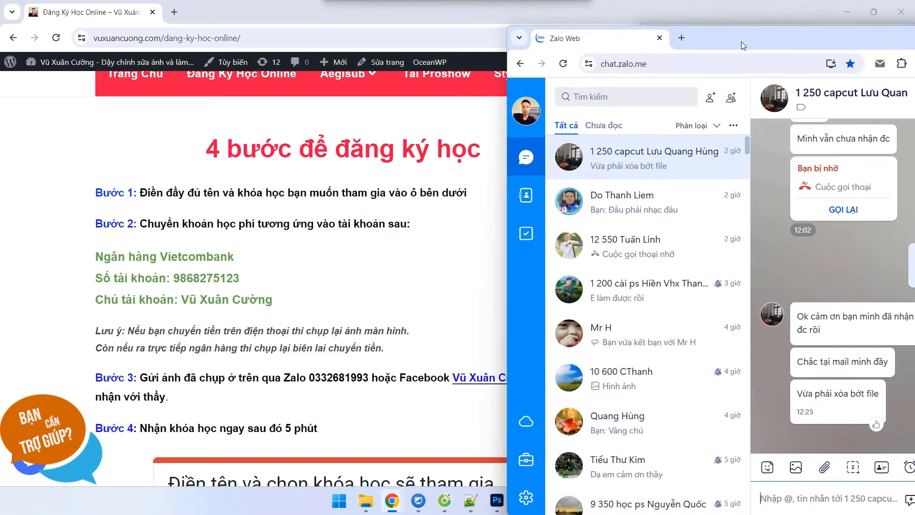
pyautogui.moveTo(741, 42); pyautogui.dragTo(603, 37)
pyautogui.doubleClick(603, 38)
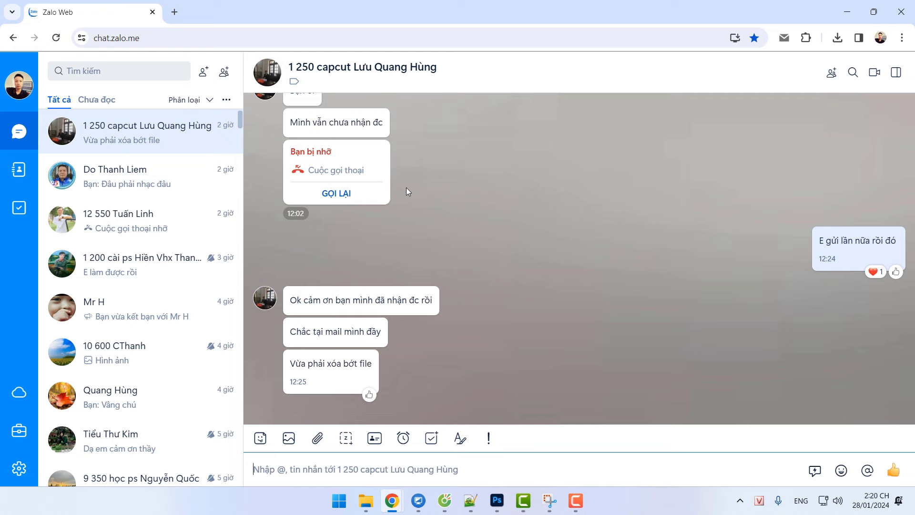
# Open three recent Zalo conversations, including the one ending 'Vâng chú', then minimize Zalo Web.
pyautogui.click(126, 265)
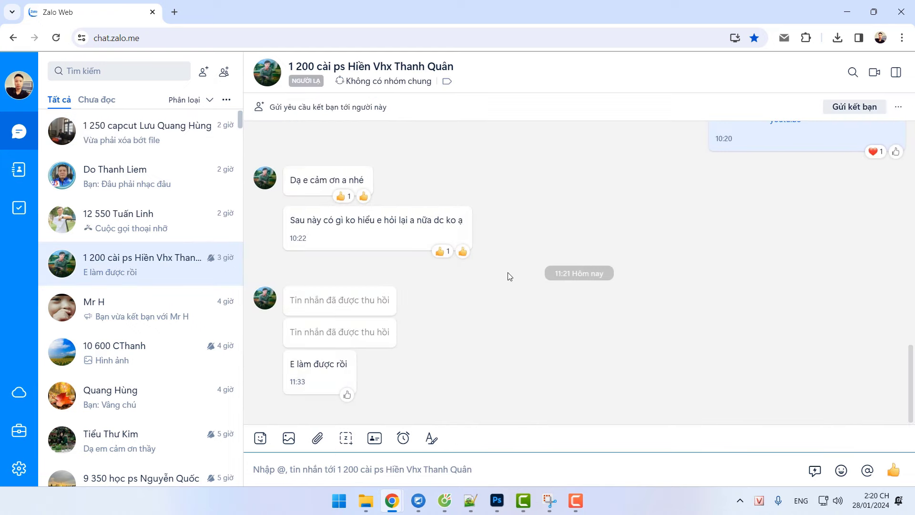
pyautogui.click(164, 316)
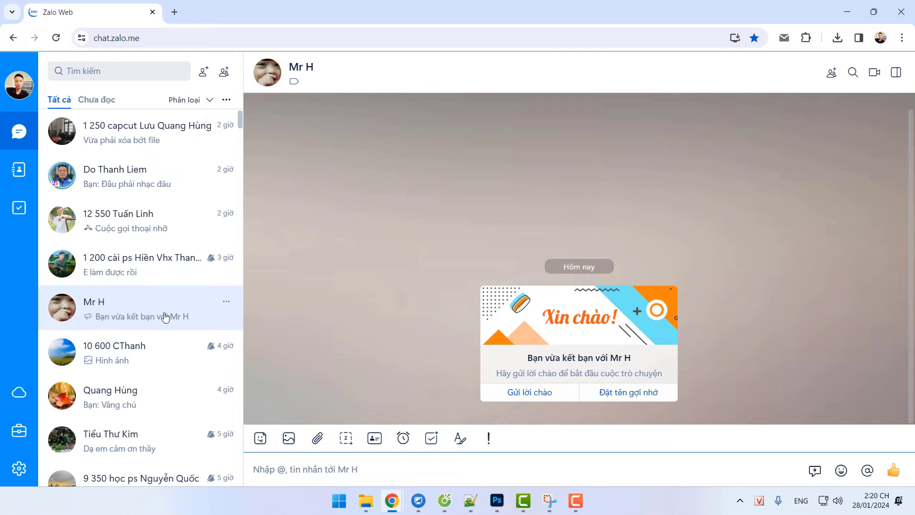
pyautogui.click(149, 392)
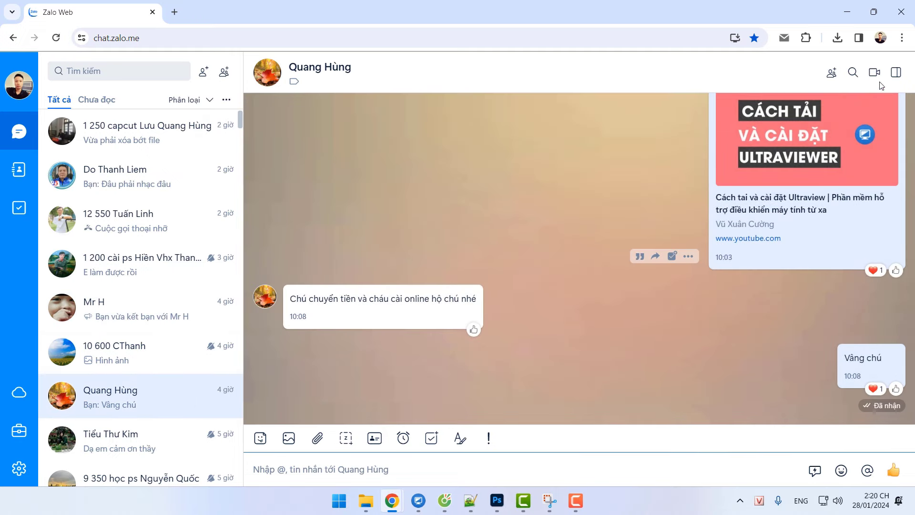
pyautogui.click(850, 13)
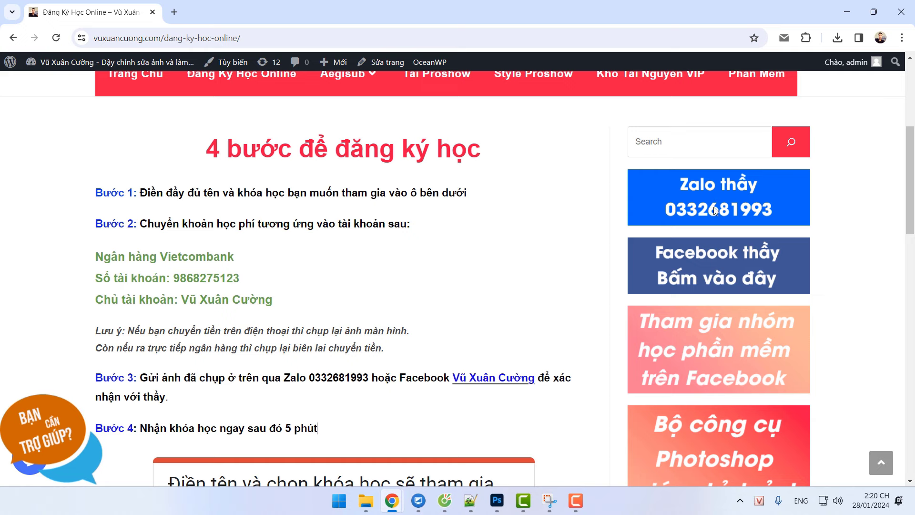
pyautogui.moveTo(908, 188); pyautogui.dragTo(899, 165)
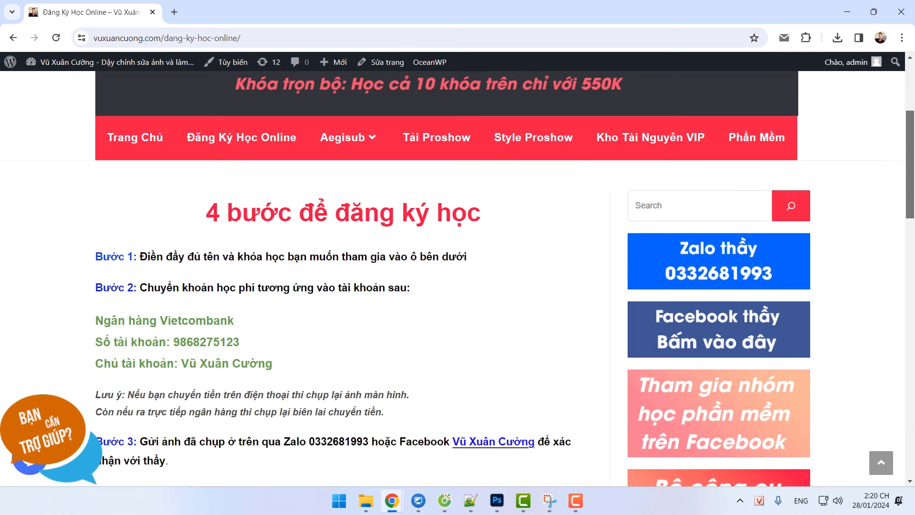
pyautogui.moveTo(210, 217); pyautogui.dragTo(509, 222)
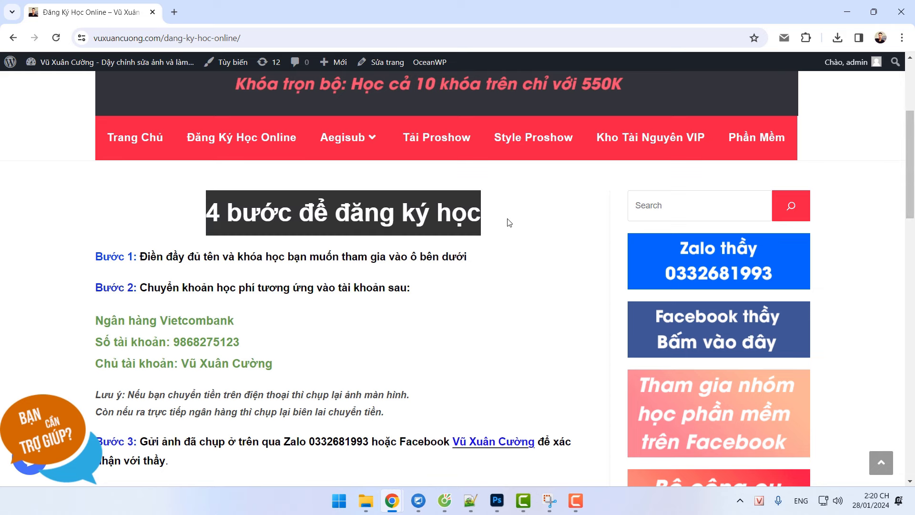
pyautogui.scroll(-2, 477, 240)
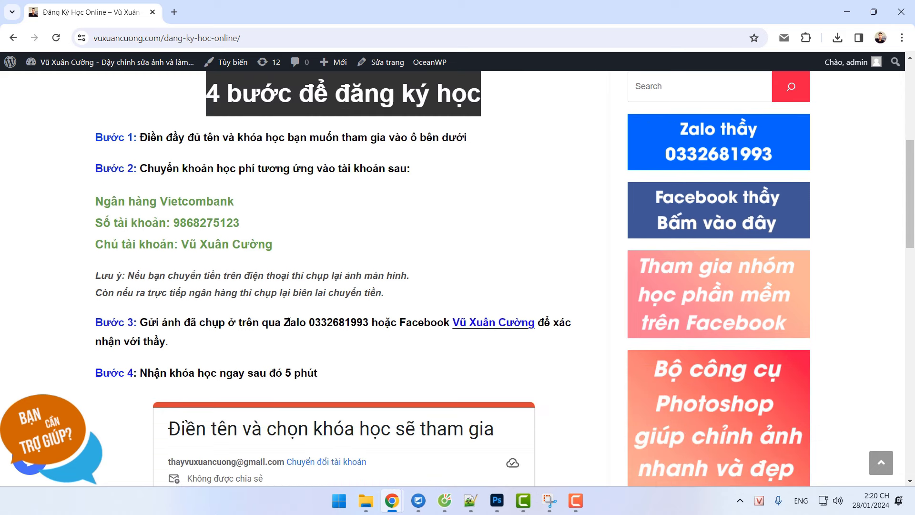
pyautogui.moveTo(318, 372); pyautogui.dragTo(92, 135)
pyautogui.click(330, 268)
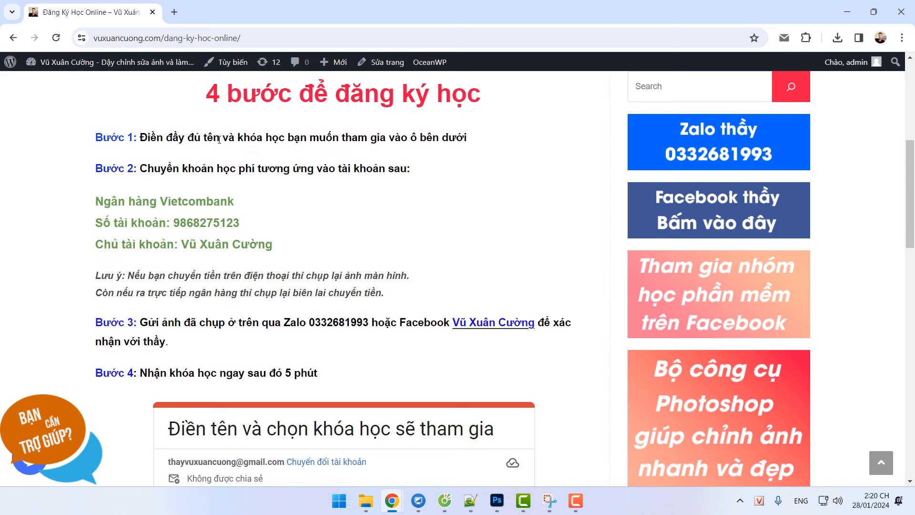
pyautogui.scroll(-5, 389, 345)
pyautogui.scroll(-4, 389, 345)
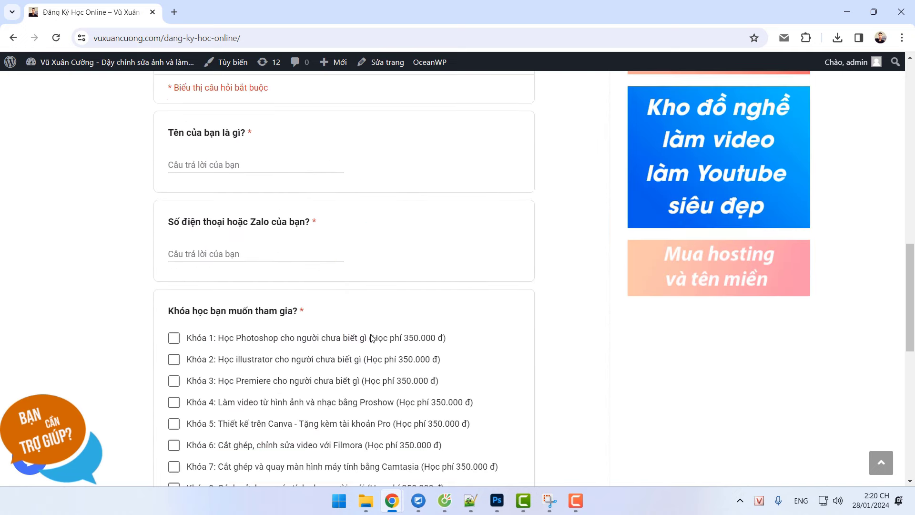
pyautogui.scroll(-4, 386, 353)
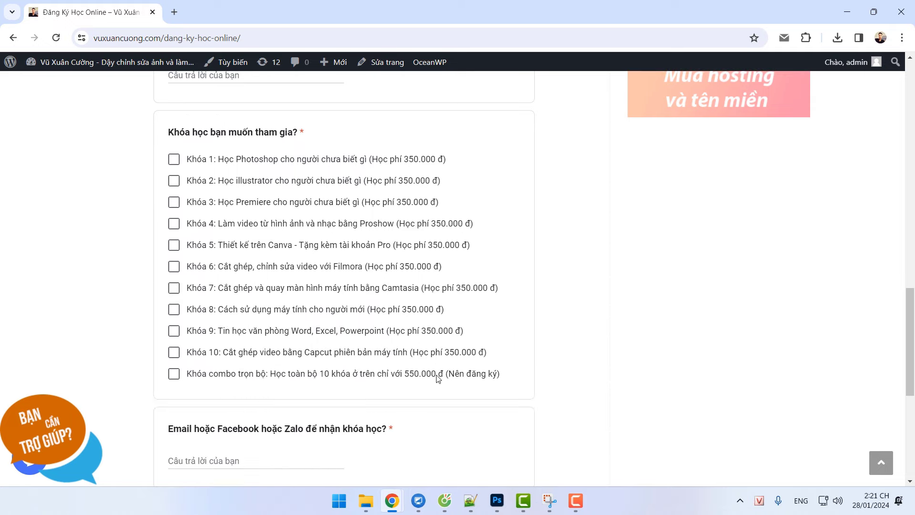
pyautogui.scroll(-2, 438, 379)
pyautogui.scroll(3, 438, 379)
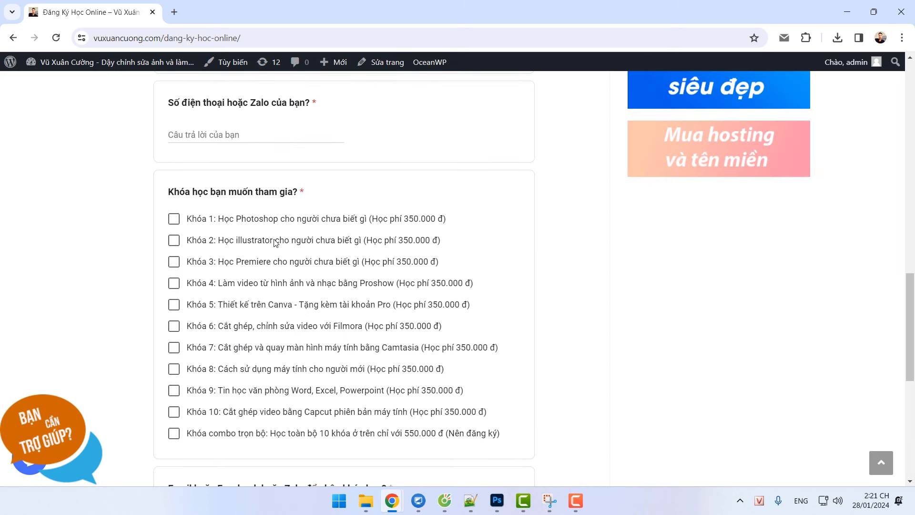
pyautogui.scroll(-2, 303, 358)
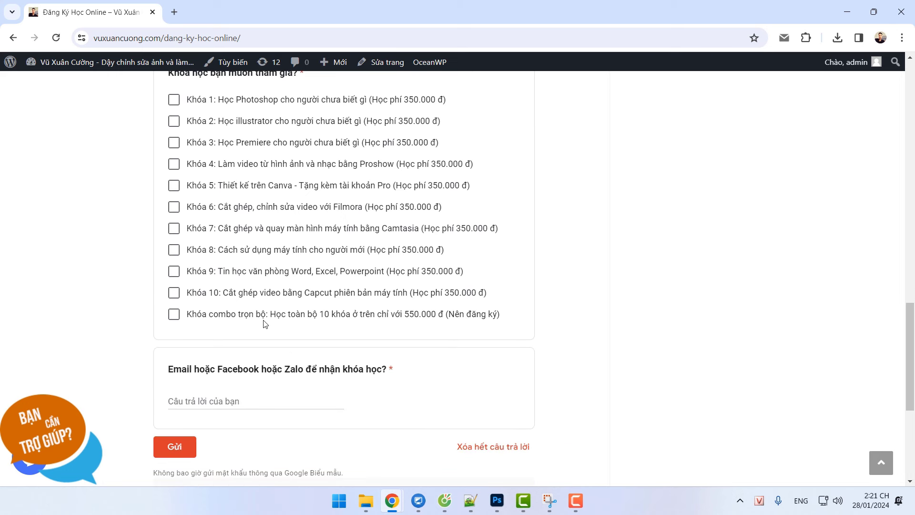
pyautogui.scroll(-5, 353, 317)
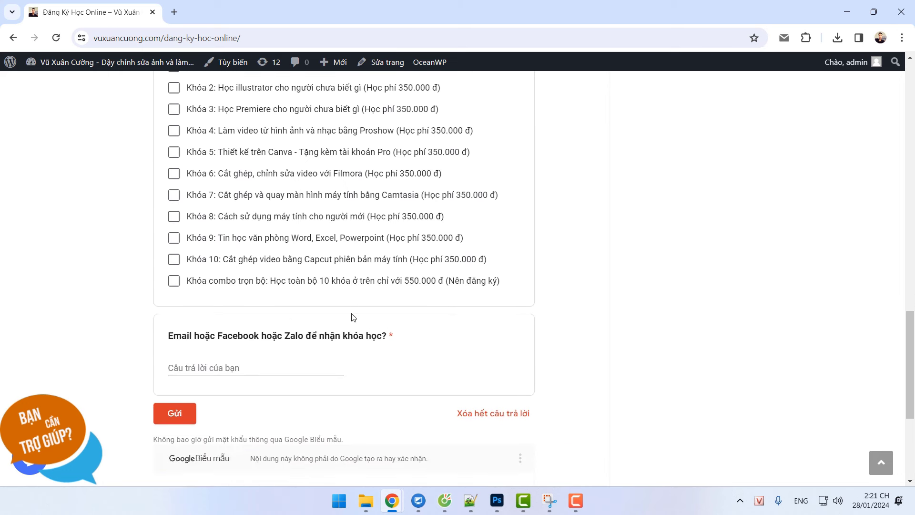
pyautogui.scroll(9, 414, 319)
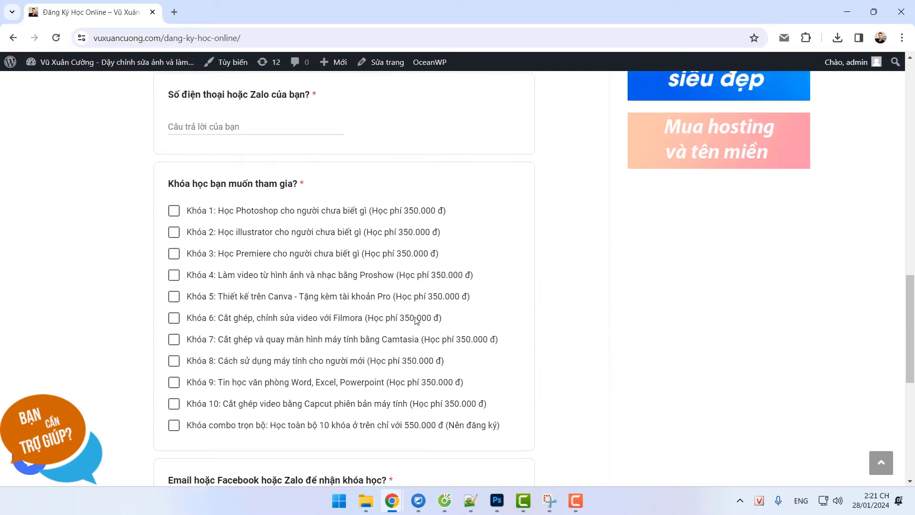